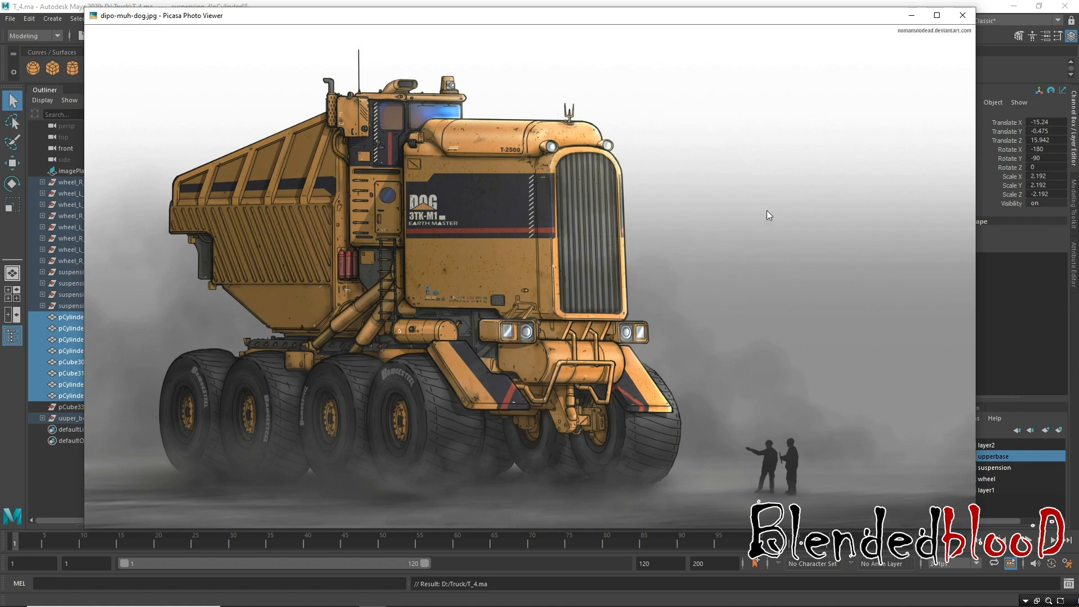
Close the truck reference picture, display the model shaded and deselect all parts.
key("Escape")
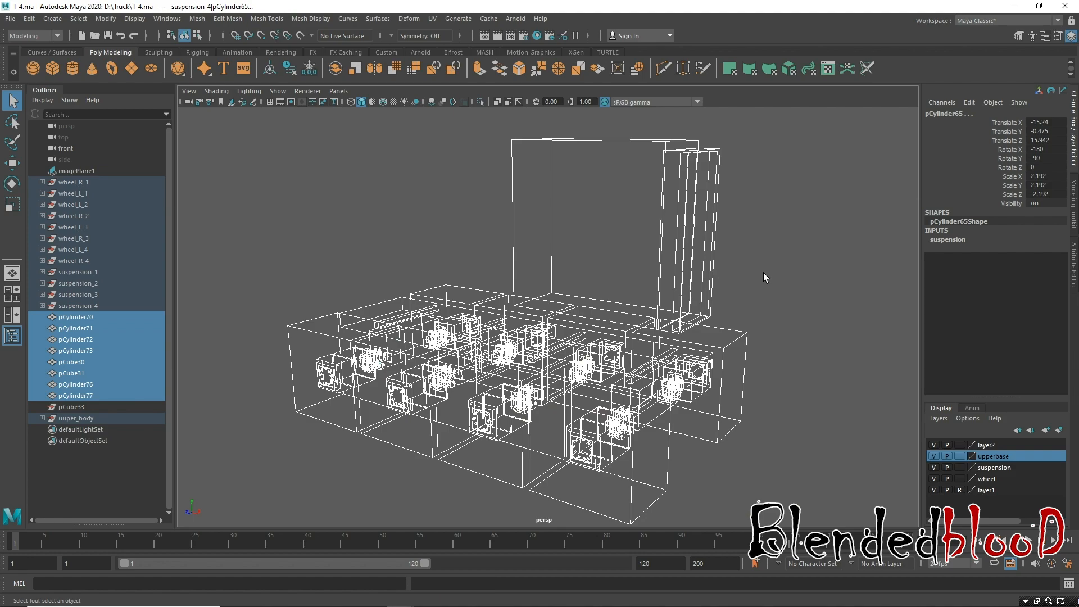
key("5")
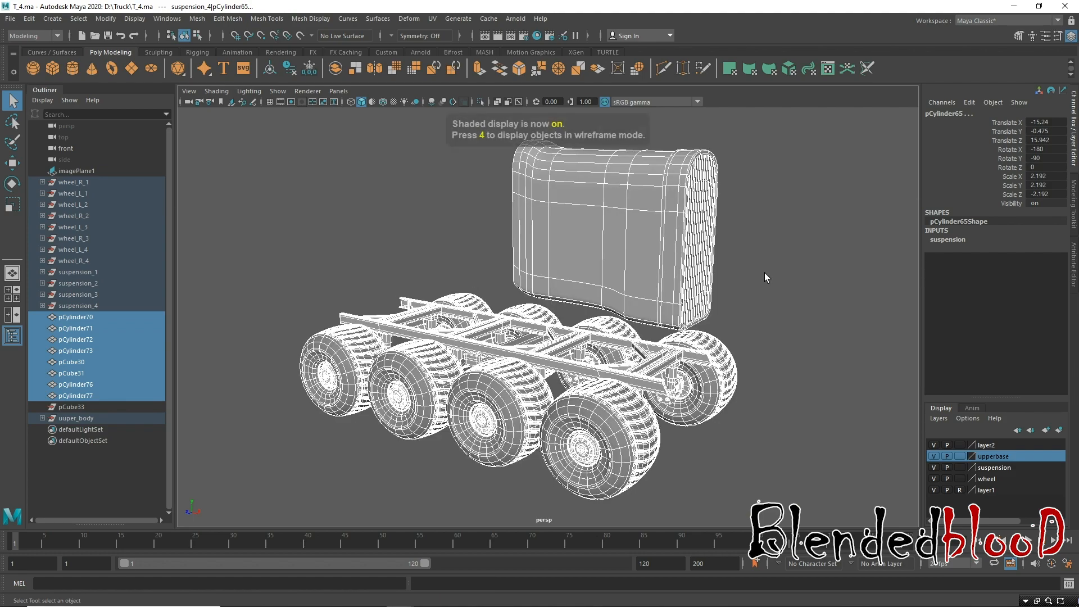
left_click(758, 272)
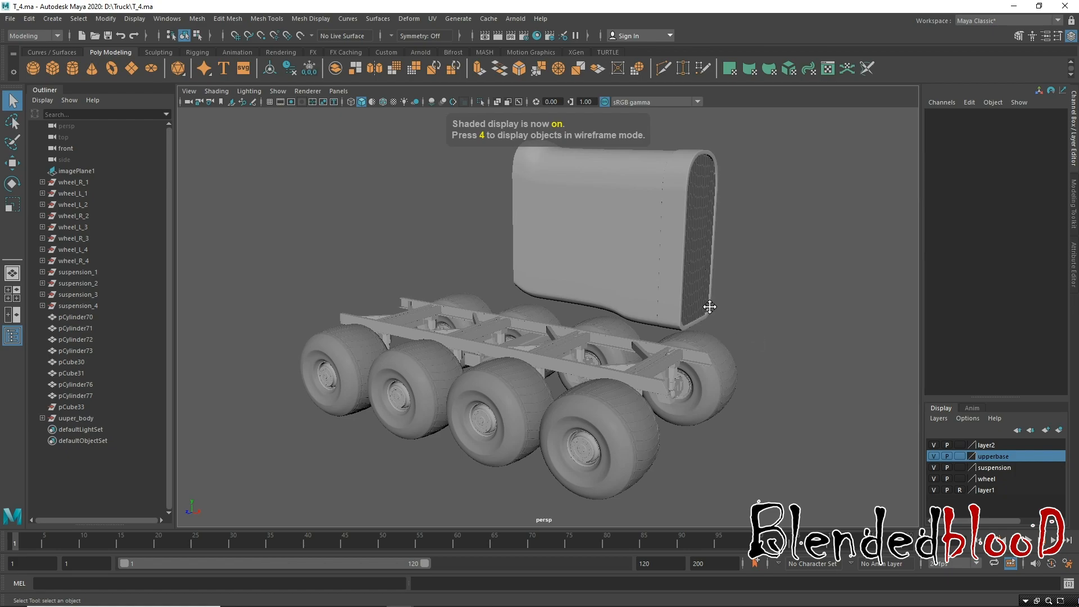
Hide the wheel, suspension and upperbase layers so only the cab body stays in view.
middle_click_drag(709, 308, 604, 228, "alt")
left_click_drag(629, 386, 759, 433, "alt")
left_click(935, 479)
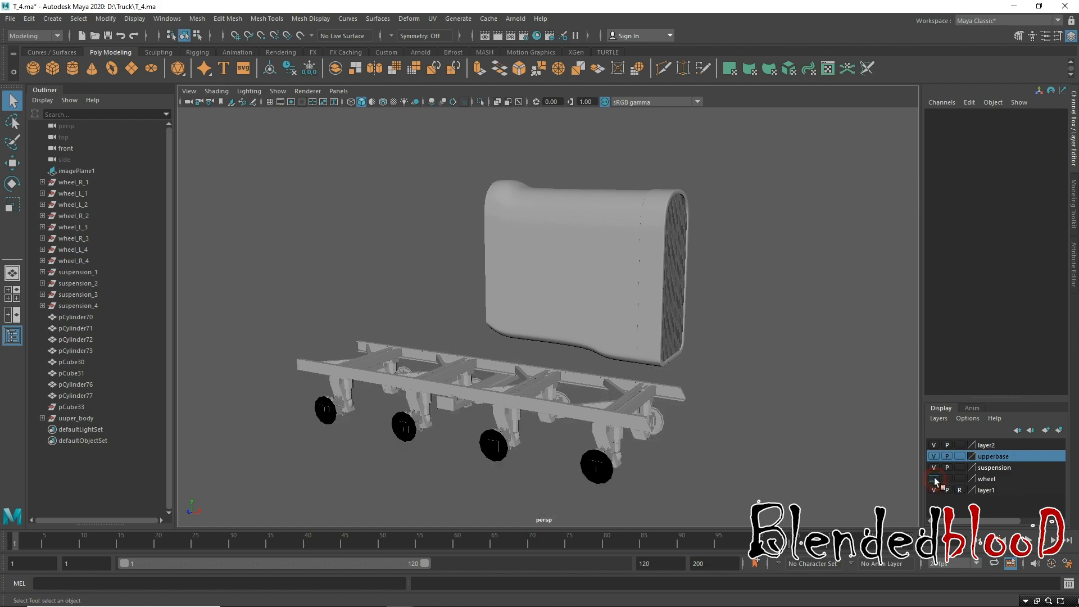
left_click(934, 468)
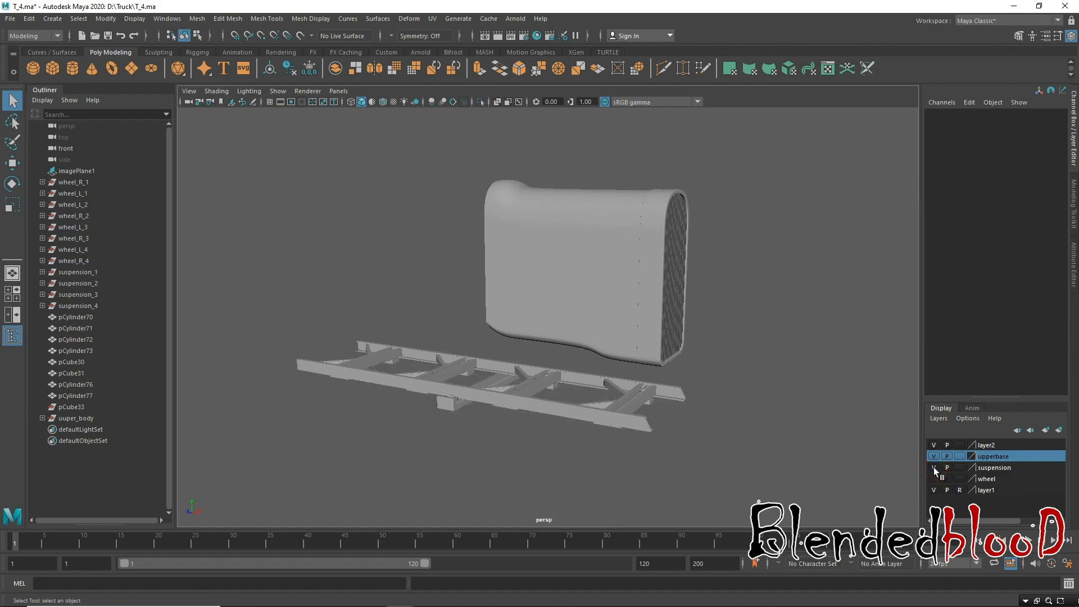
left_click(934, 456)
left_click_drag(707, 390, 598, 384, "alt")
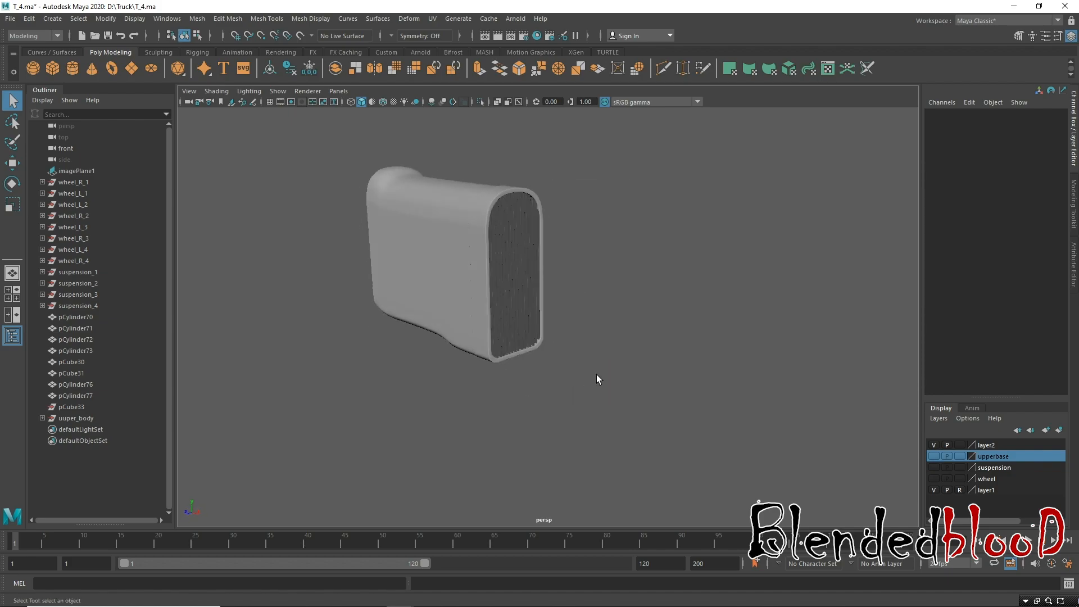
Frame the cab body, show the four-view layout and examine the bumper area in the front-view reference image and the cab's lower end.
scroll(598, 377, "down", 4)
left_click_drag(478, 346, 380, 419)
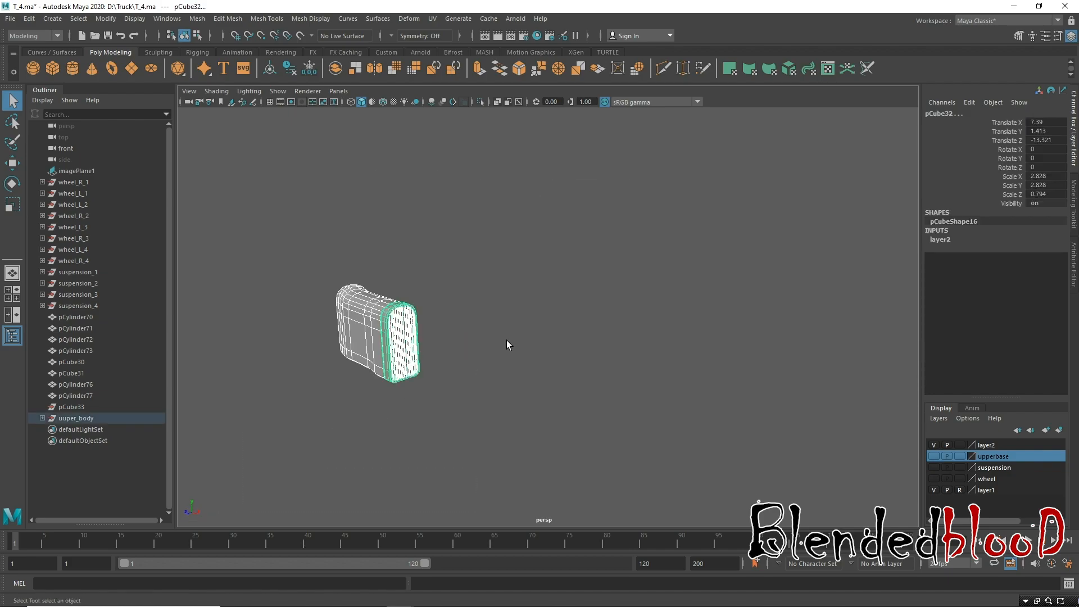
key("f")
left_click_drag(595, 353, 562, 372, "alt")
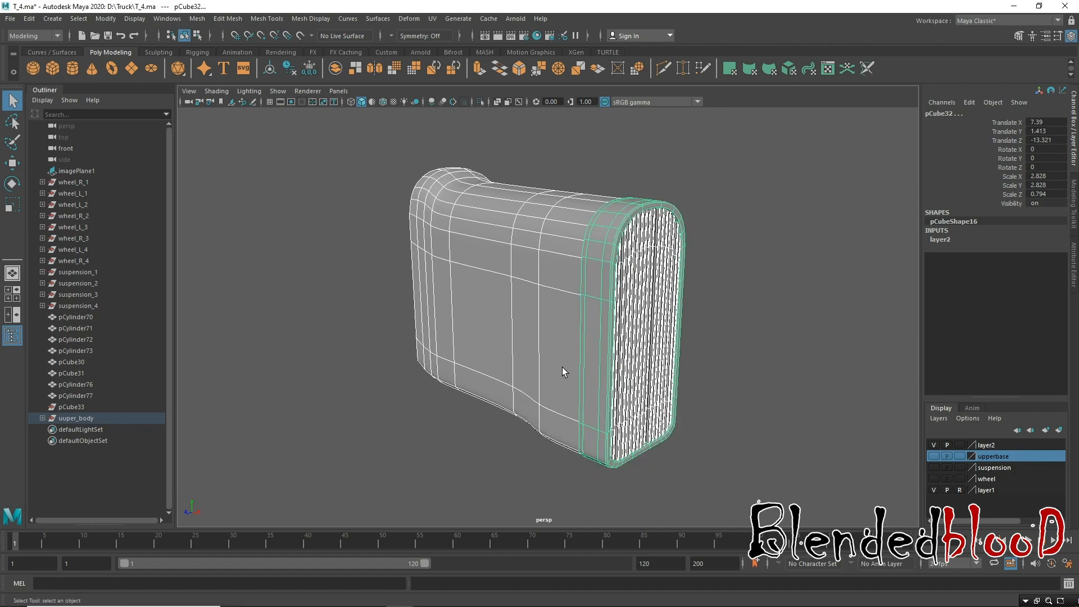
key("space")
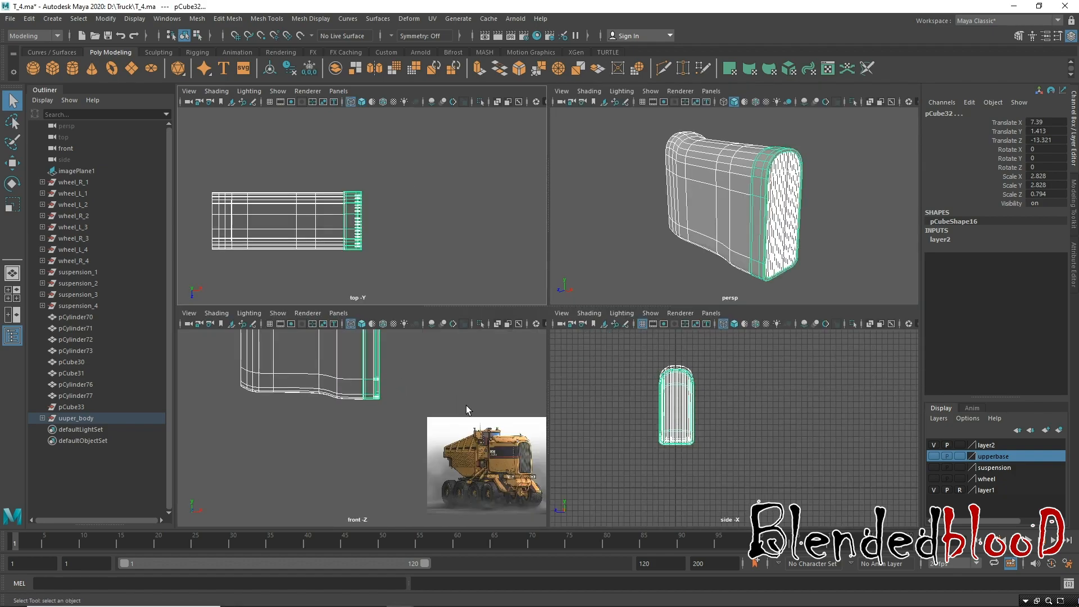
right_click_drag(436, 351, 432, 602, "alt")
middle_click_drag(404, 426, 368, 491, "alt")
right_click_drag(368, 491, 320, 429, "alt")
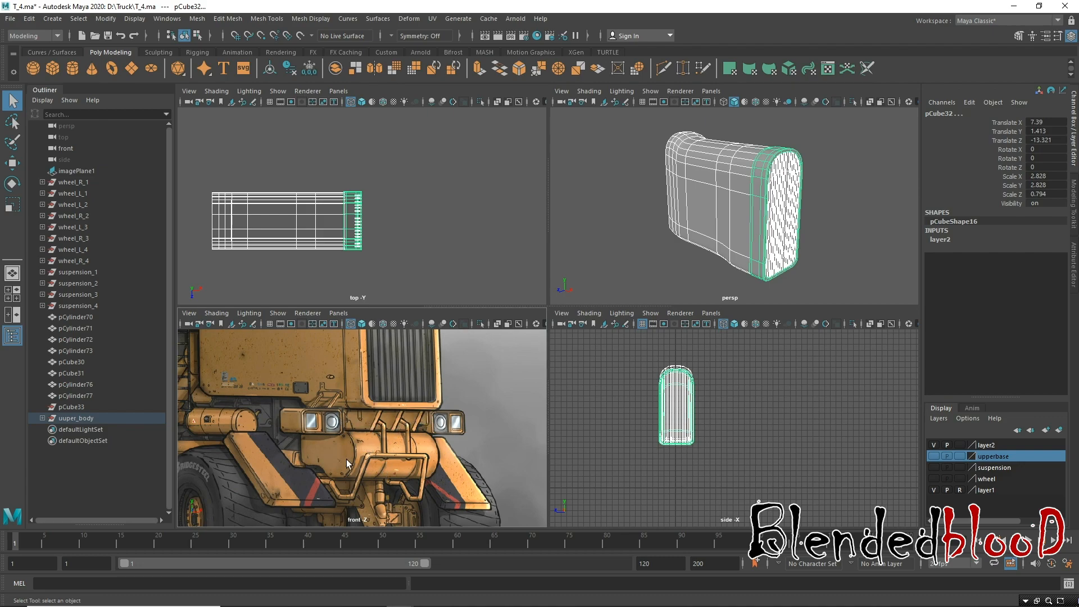
scroll(693, 473, "up", 5)
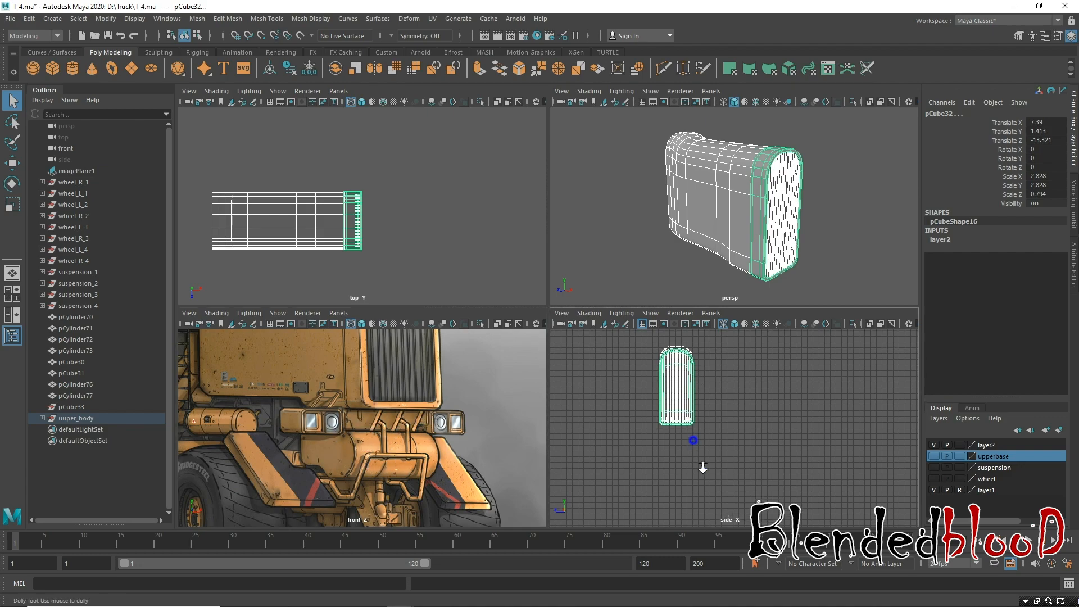
scroll(692, 455, "up", 4)
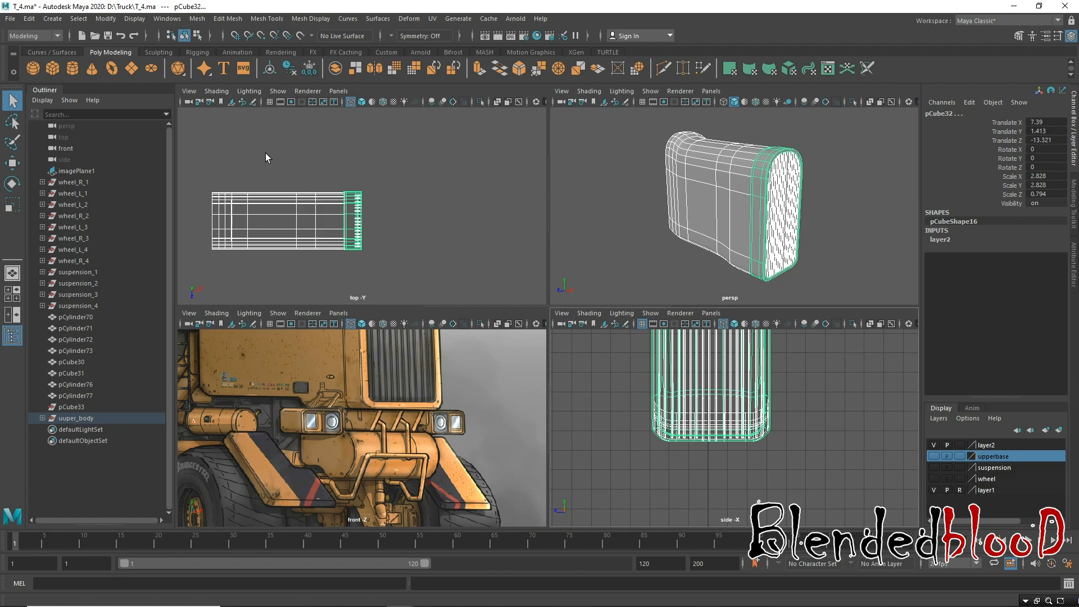
Shift the whole uuper_body group sideways to Translate Z 17.106 to align it with the side view's centre line.
key("w")
left_click(86, 419)
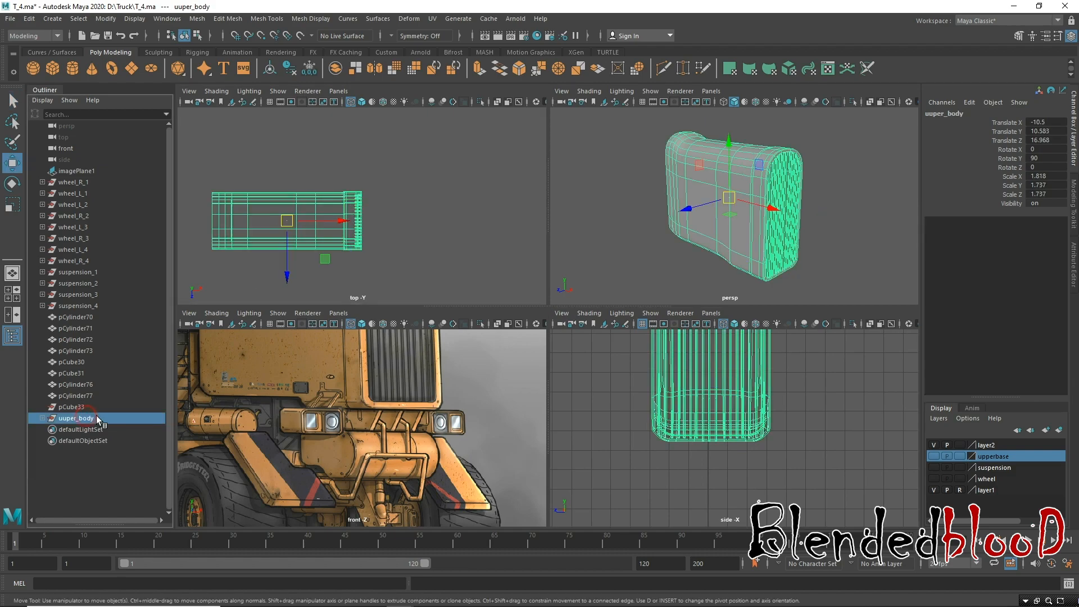
middle_click_drag(737, 419, 734, 477, "alt")
right_click_drag(710, 414, 693, 393, "alt")
left_click_drag(660, 378, 659, 381)
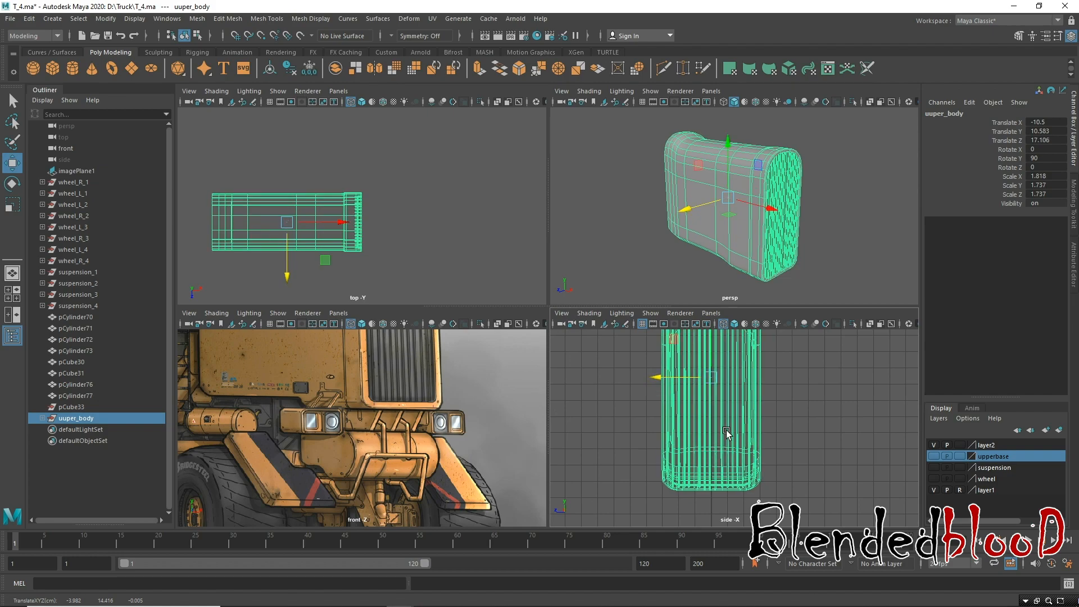
scroll(702, 427, "down", 3)
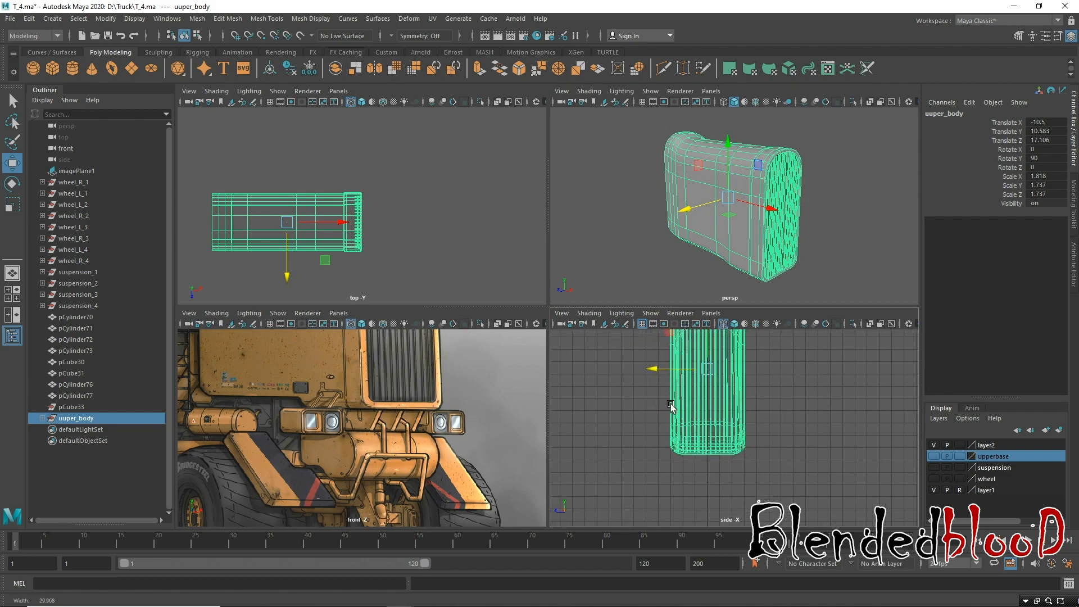
middle_click_drag(679, 386, 671, 334, "alt")
right_click_drag(675, 380, 764, 460, "alt")
middle_click_drag(691, 419, 731, 436, "alt")
Detach the Mesh Tools and Convert Selection command lists as floating windows clear of the modelling views.
left_click(267, 18)
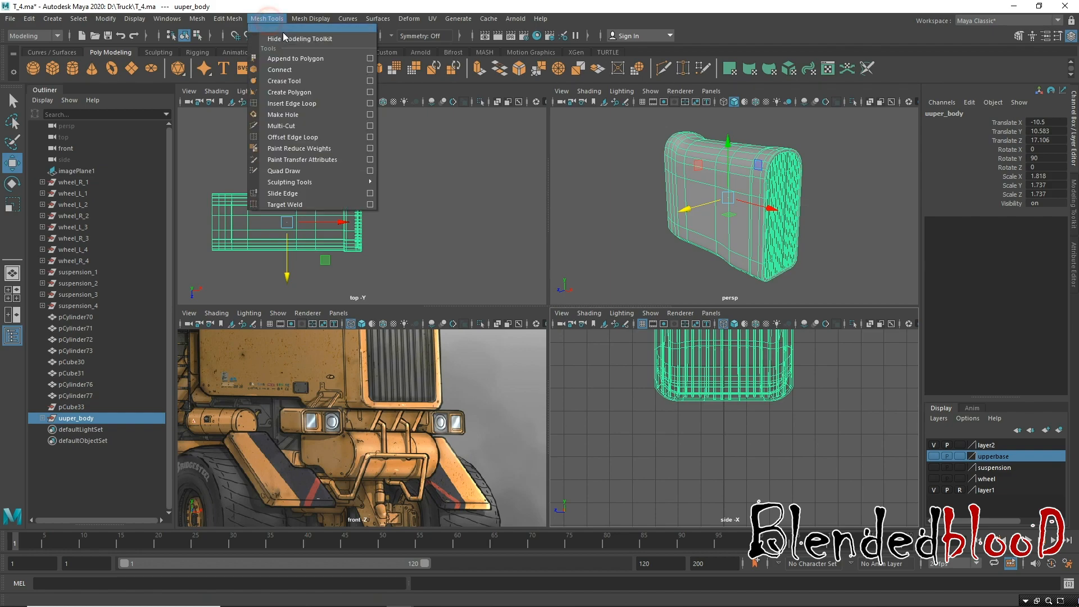
left_click(286, 27)
left_click_drag(815, 101, 963, 60)
left_click(79, 19)
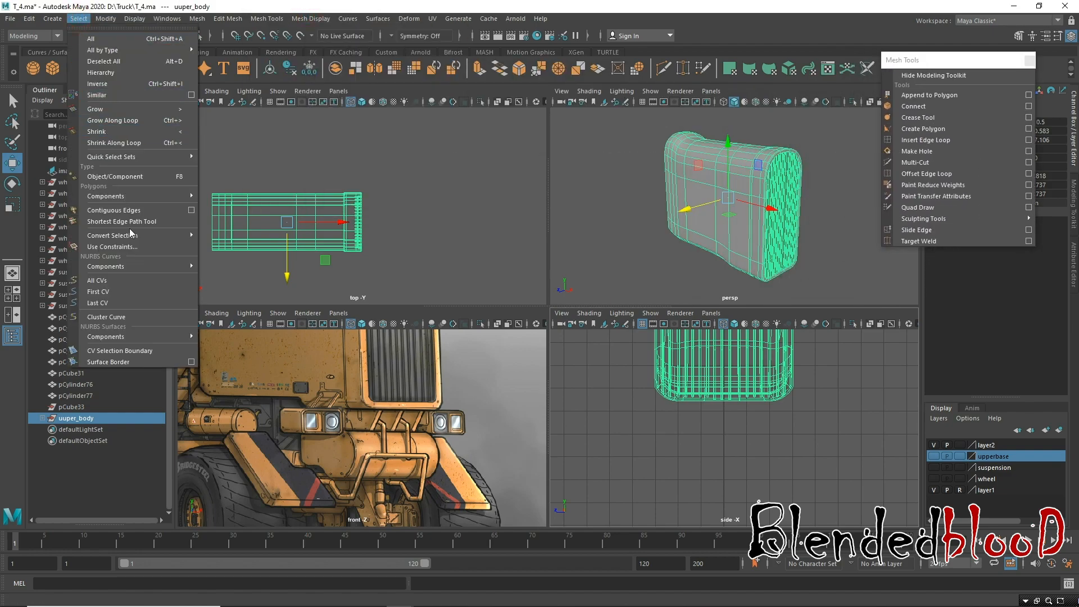
mouse_move(137, 236)
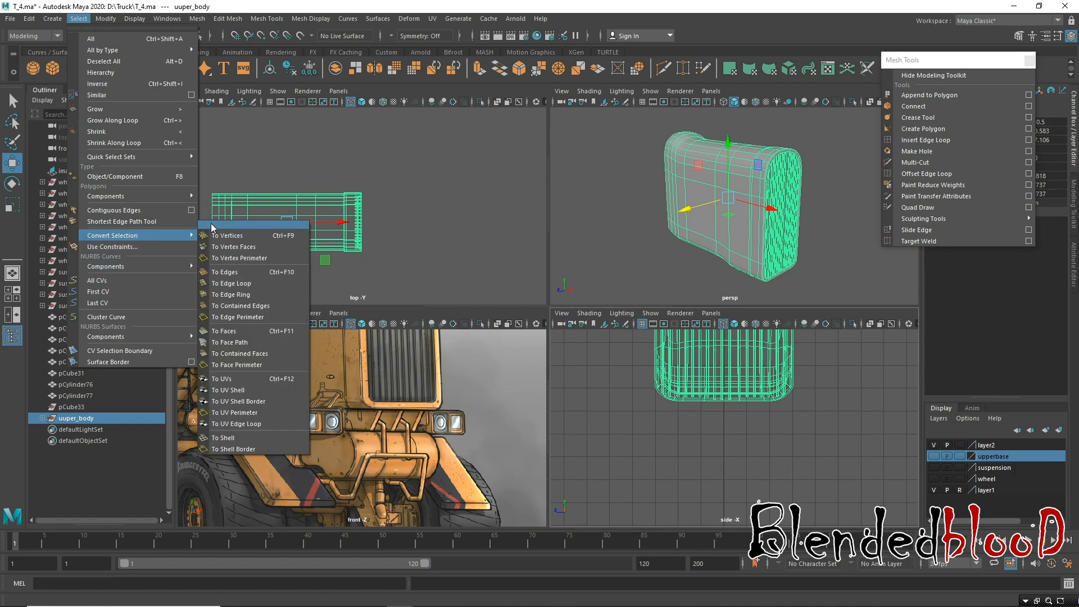
left_click(210, 224)
left_click_drag(196, 210, 925, 323)
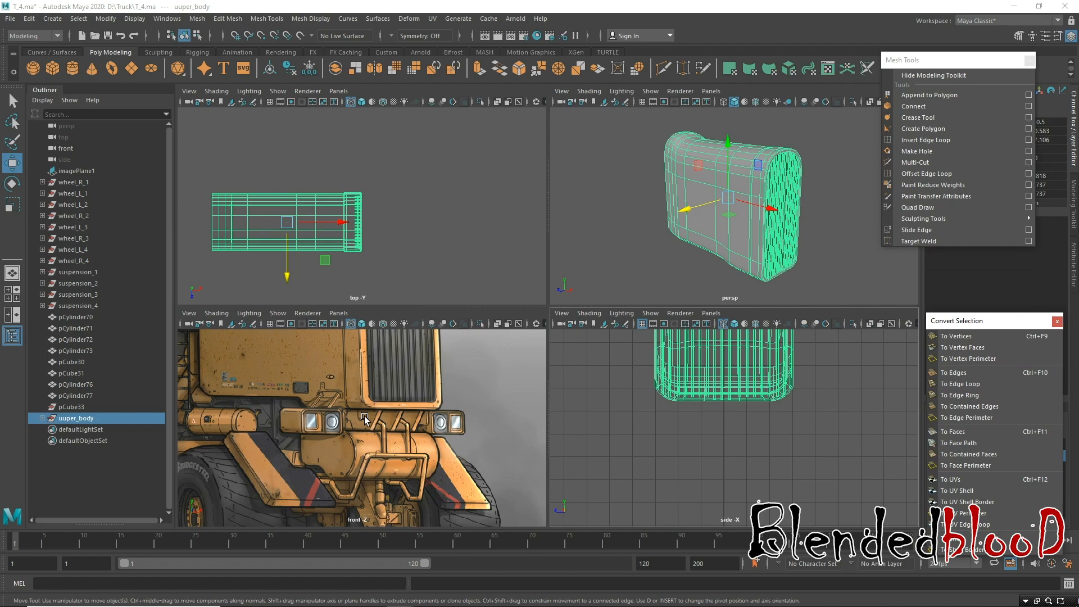
Create a polygon cube and raise it to just below the cab body, at about Y 6.74.
left_click(52, 68)
left_click(328, 227)
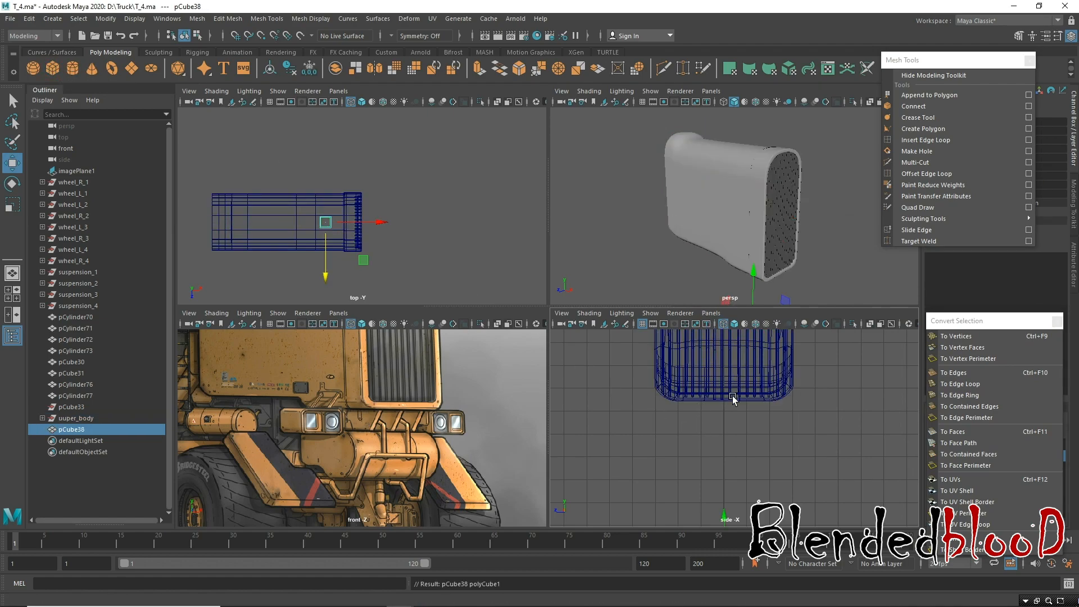
left_click_drag(729, 510, 713, 388)
Stretch the cube along Z into a long crossbar that extends past both sides of the cab body.
scroll(713, 388, "up", 5)
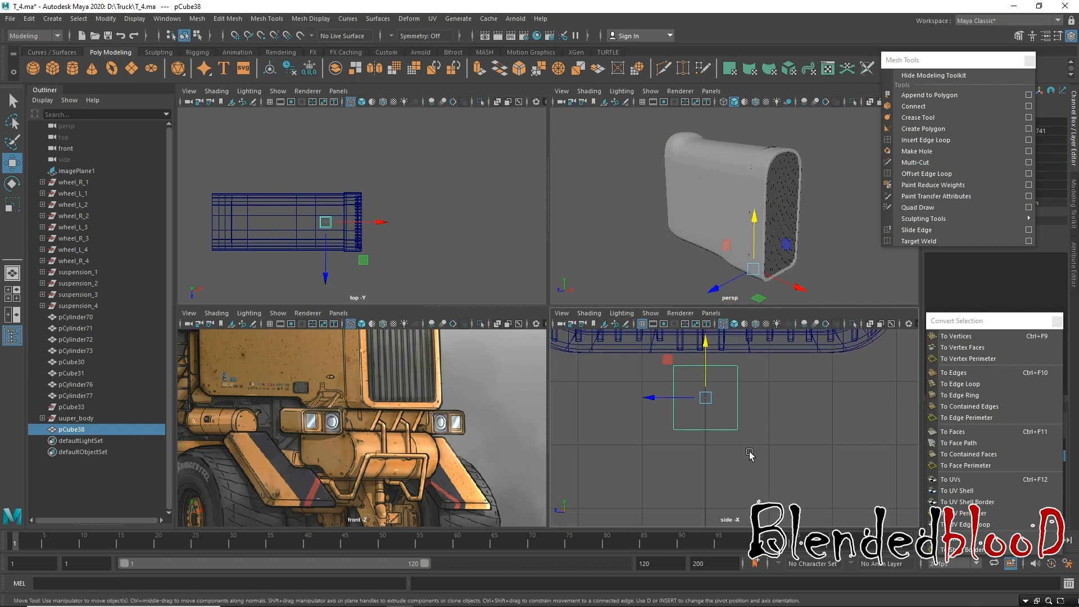
key("r")
left_click_drag(685, 417, 589, 413)
scroll(712, 431, "down", 3)
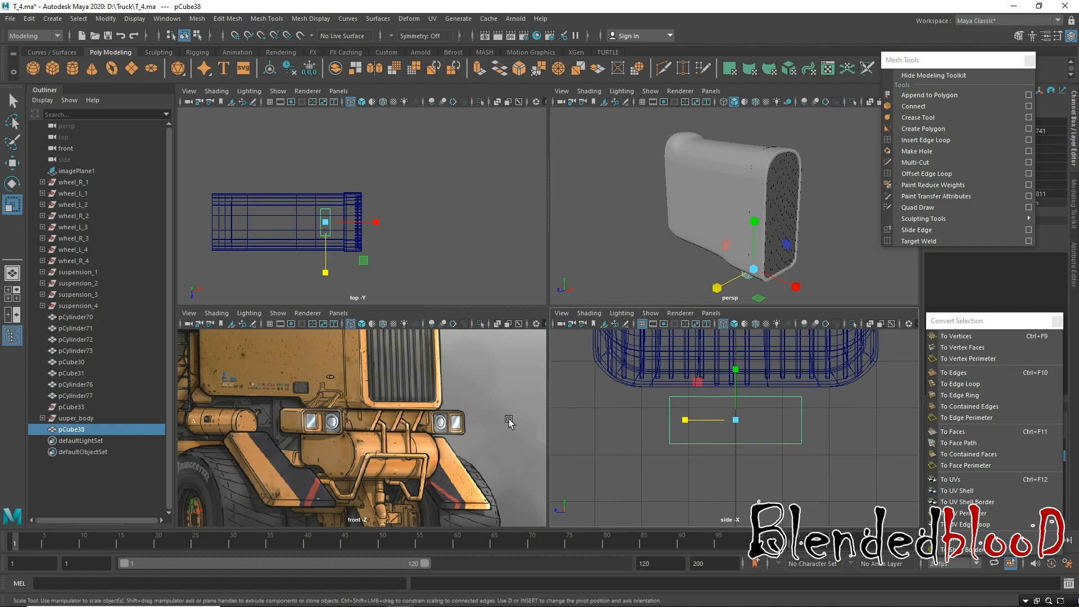
left_click_drag(685, 421, 592, 423)
scroll(682, 432, "down", 3)
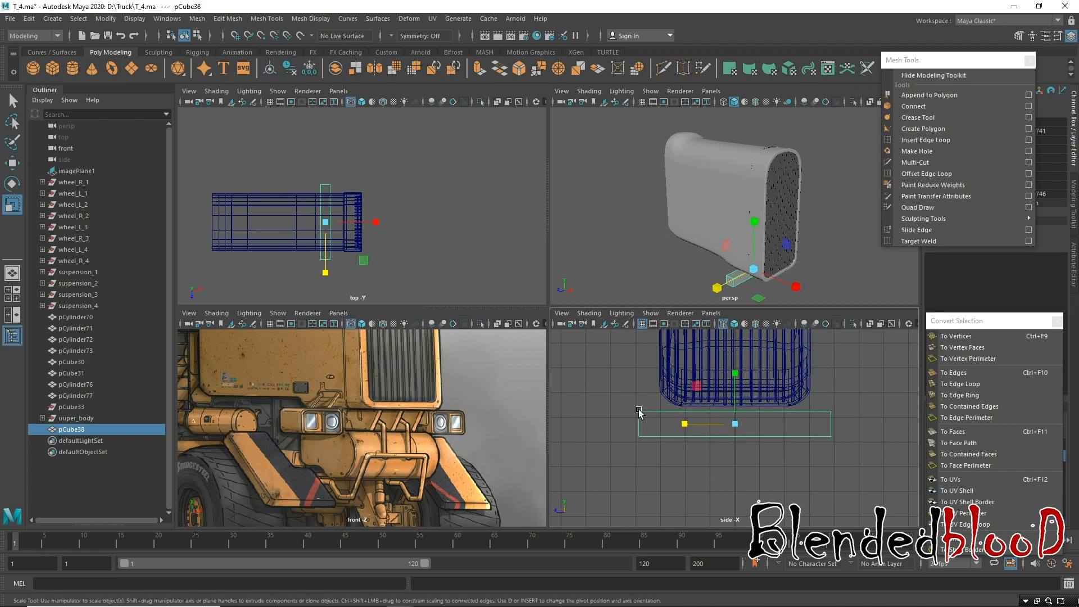
left_click_drag(684, 427, 668, 427)
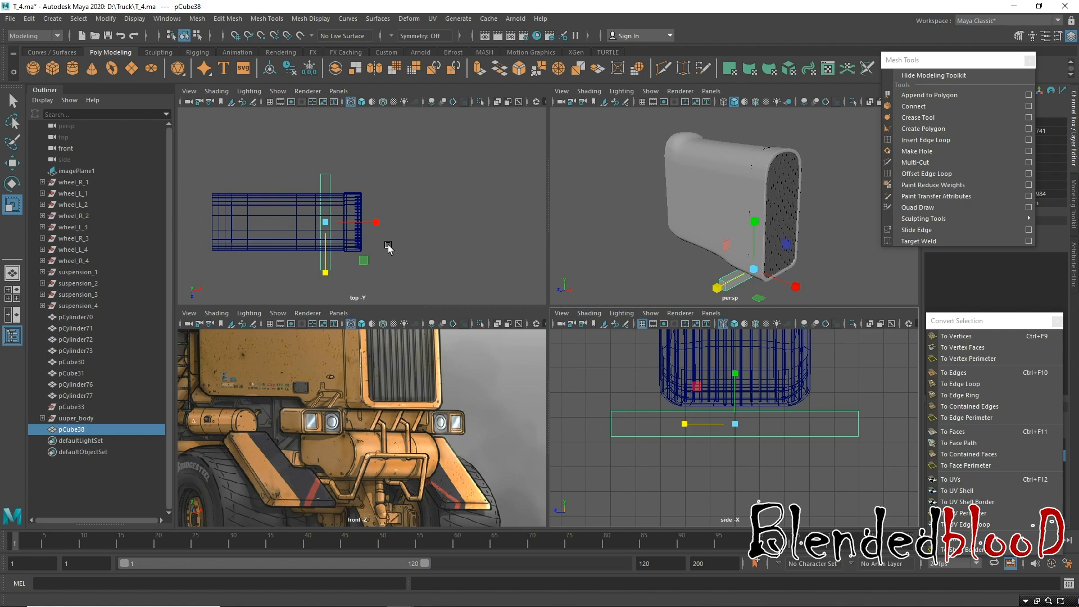
Move the crossbar forward beneath the cab's grille frame.
key("w")
left_click_drag(378, 222, 408, 223)
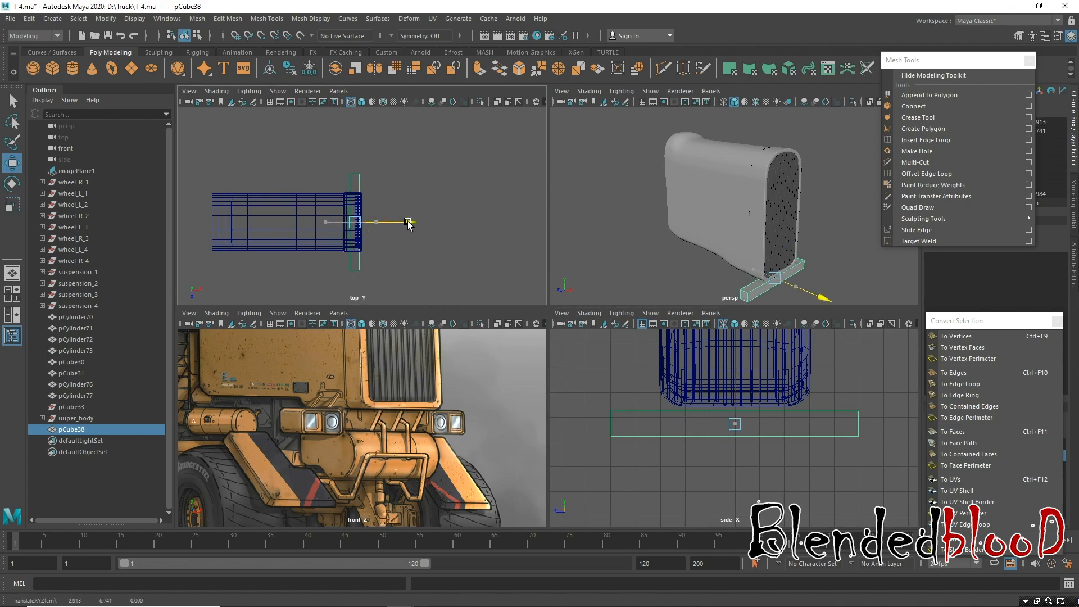
left_click_drag(723, 228, 775, 205, "alt")
scroll(775, 205, "up", 5)
left_click_drag(793, 249, 783, 251)
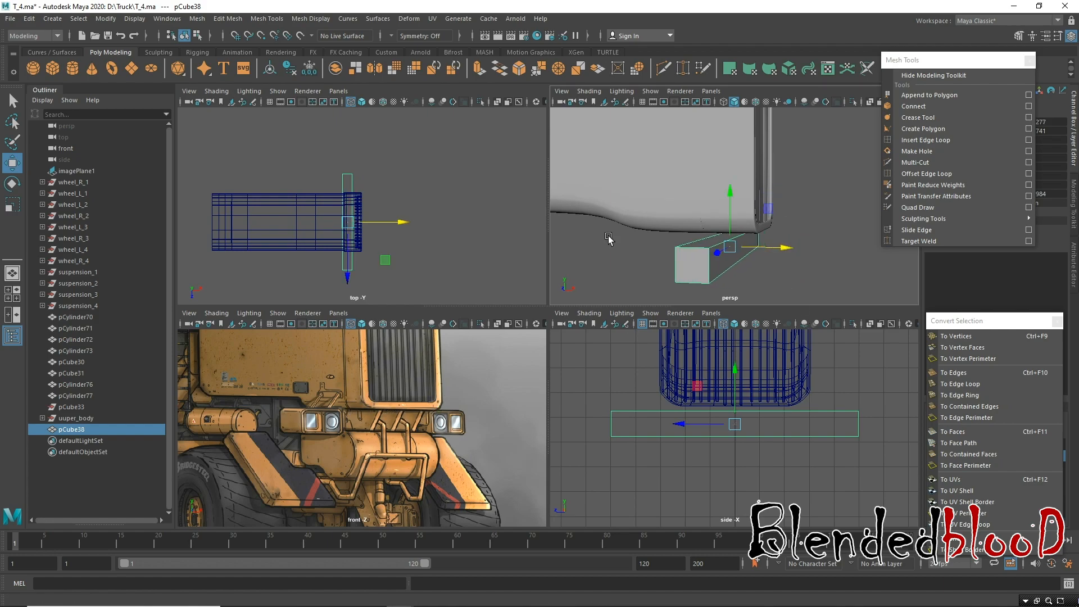
Shift the crossbar back along X to about 1.48, just behind the grille frame.
left_click(707, 204)
scroll(641, 204, "down", 3)
scroll(726, 232, "up", 4)
left_click(744, 235)
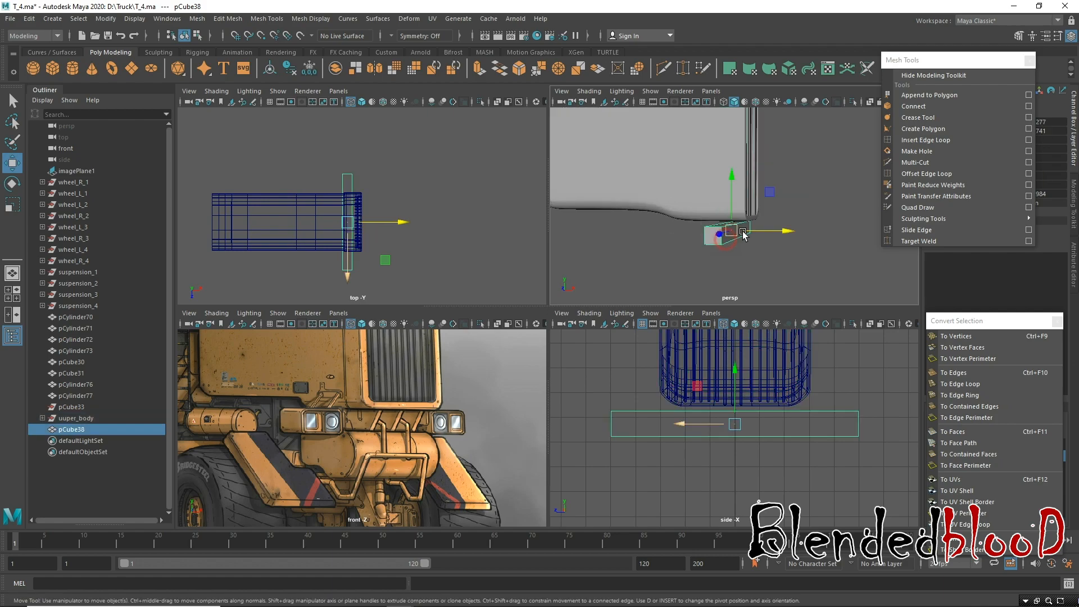
left_click_drag(773, 231, 763, 231)
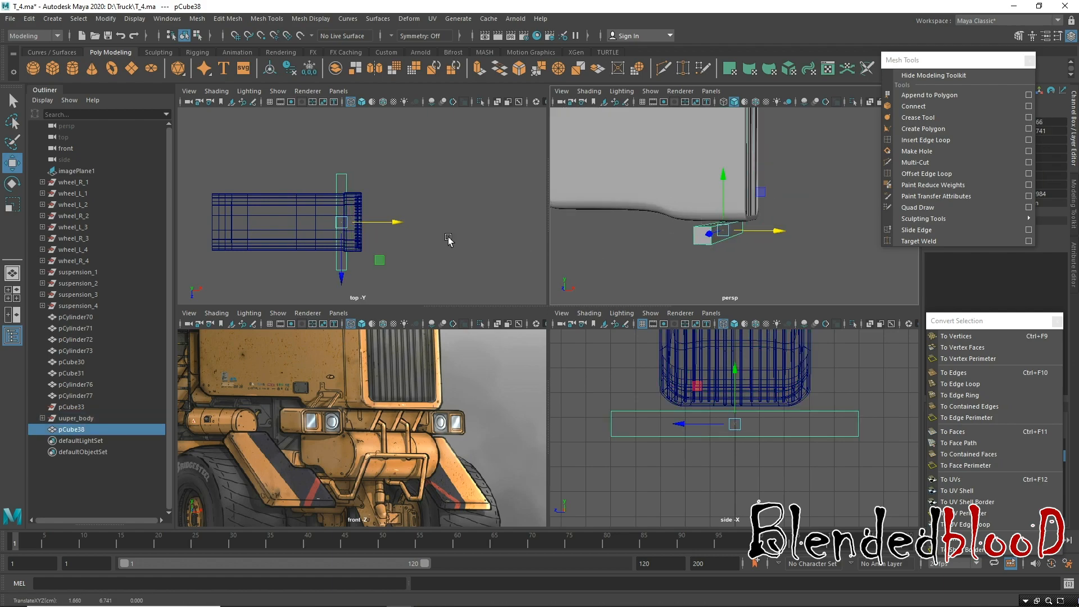
scroll(373, 201, "up", 2)
left_click_drag(387, 227, 388, 227)
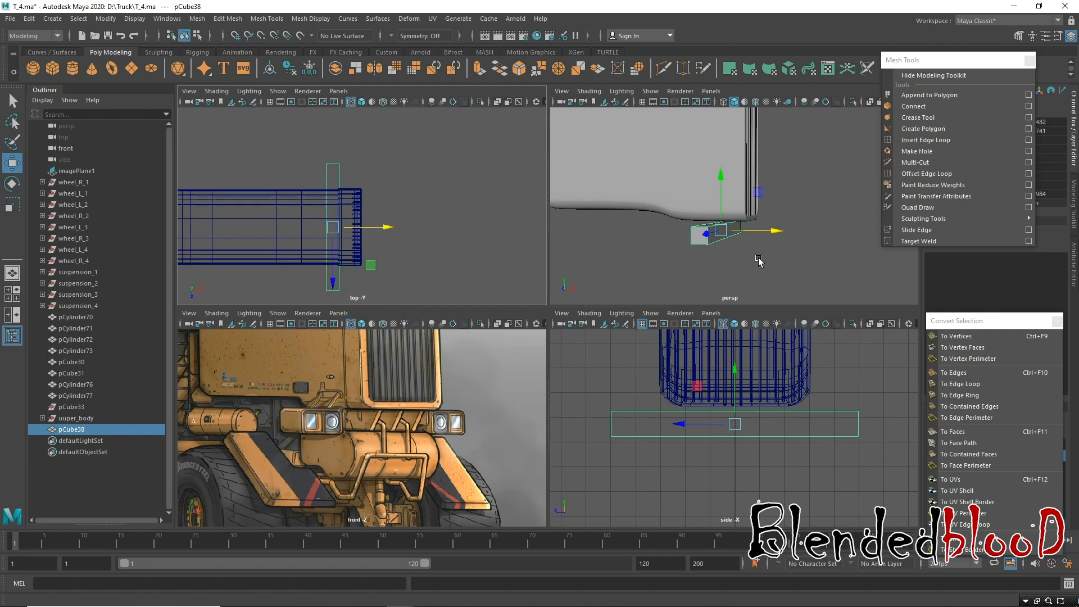
Undo the slight upward move of the crossbar and lower it a little to leave a gap beneath the cab body.
left_click_drag(737, 372, 735, 369)
key("ctrl+z")
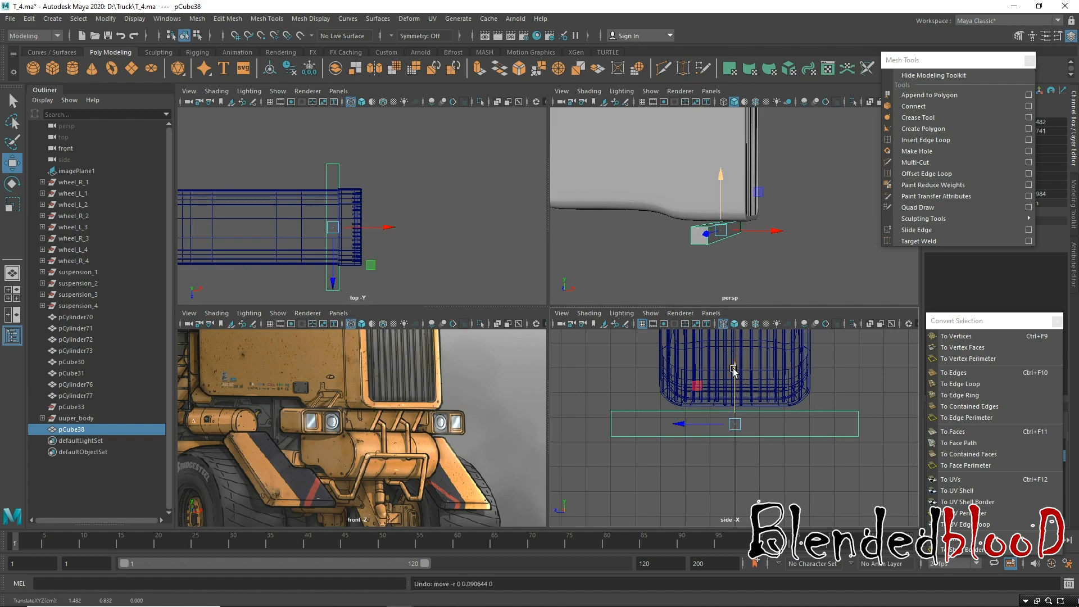
left_click_drag(736, 376, 737, 382)
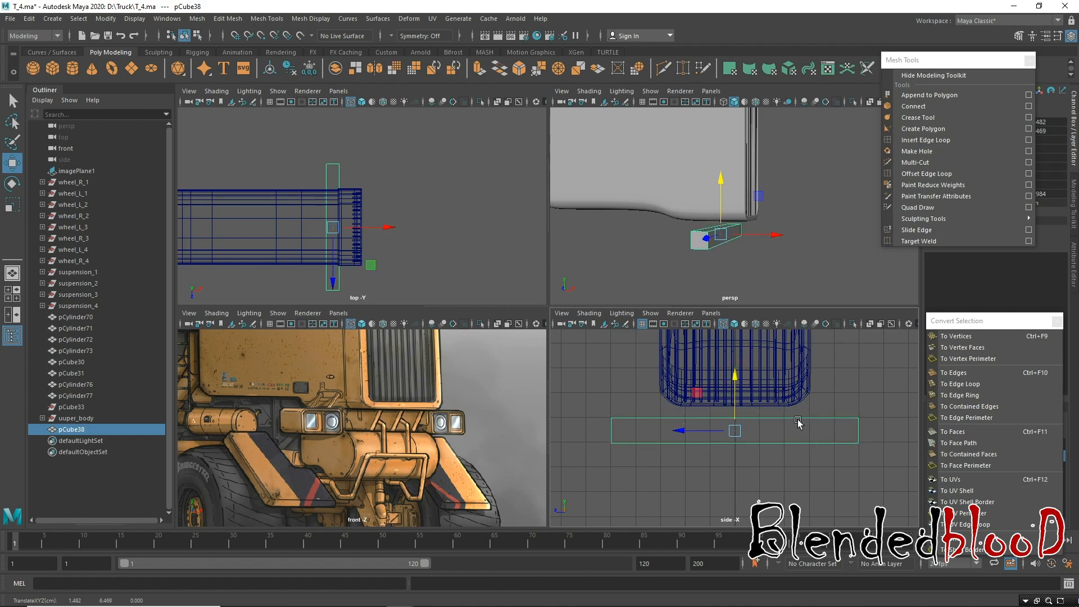
left_click_drag(734, 387, 733, 372)
Lower the whole uuper_body group to Translate Y 10.189, closer to the crossbar.
left_click(81, 417)
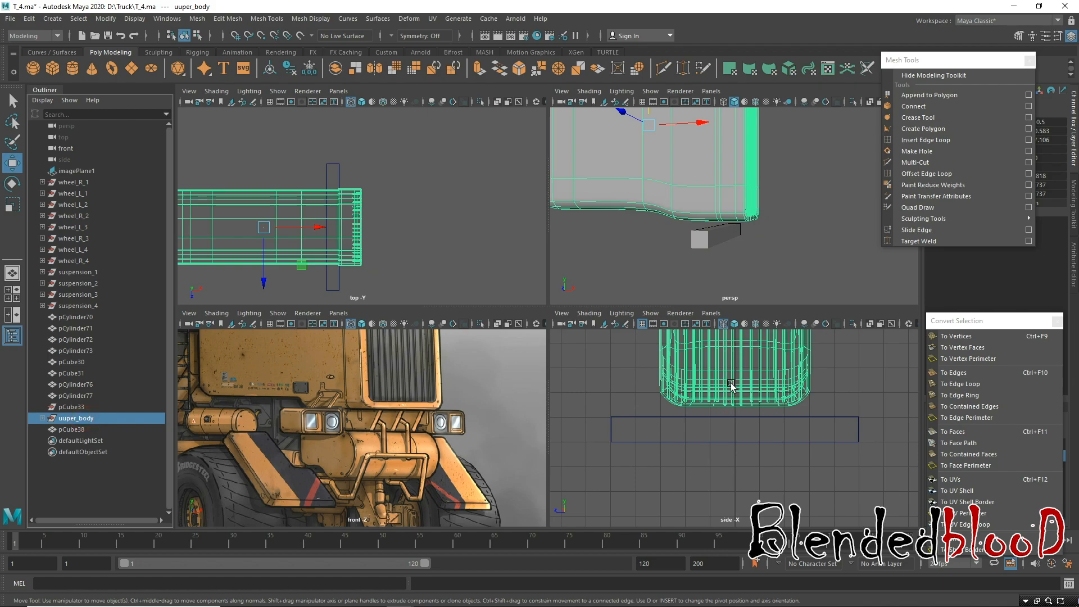
middle_click_drag(766, 453, 766, 476, "alt")
right_click_drag(766, 477, 689, 369, "alt")
middle_click_drag(689, 369, 704, 391, "alt")
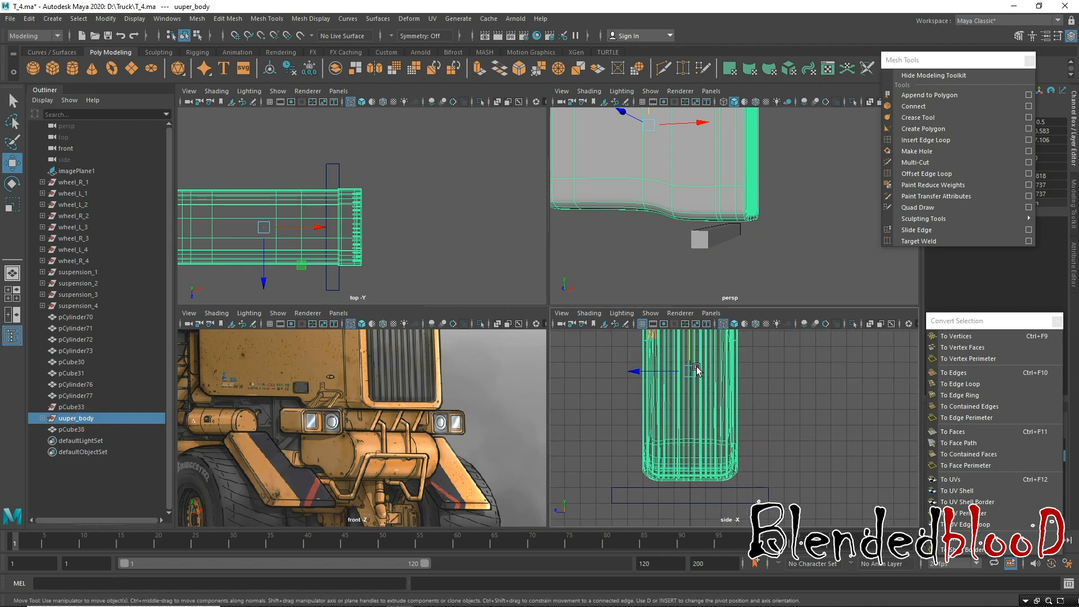
left_click_drag(689, 348, 690, 361)
Select the crossbar and insert two vertical edge loops across it, in line with the two sides of the cab body.
middle_click_drag(680, 416, 696, 384, "alt")
right_click_drag(696, 384, 696, 478, "alt")
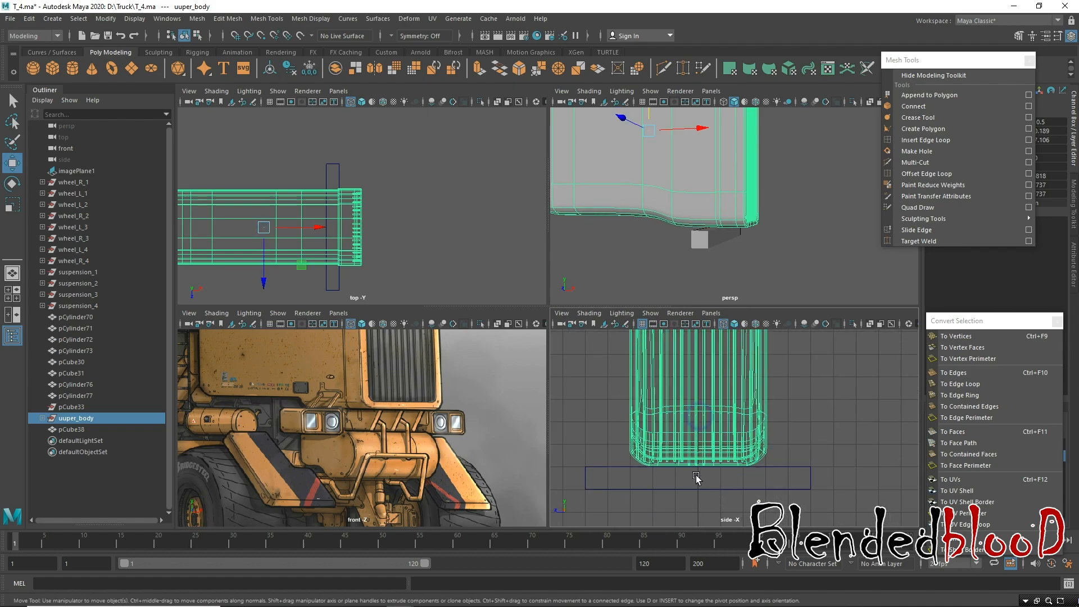
middle_click_drag(631, 492, 682, 442, "alt")
left_click_drag(656, 402, 665, 465)
middle_click_drag(692, 441, 678, 439, "alt")
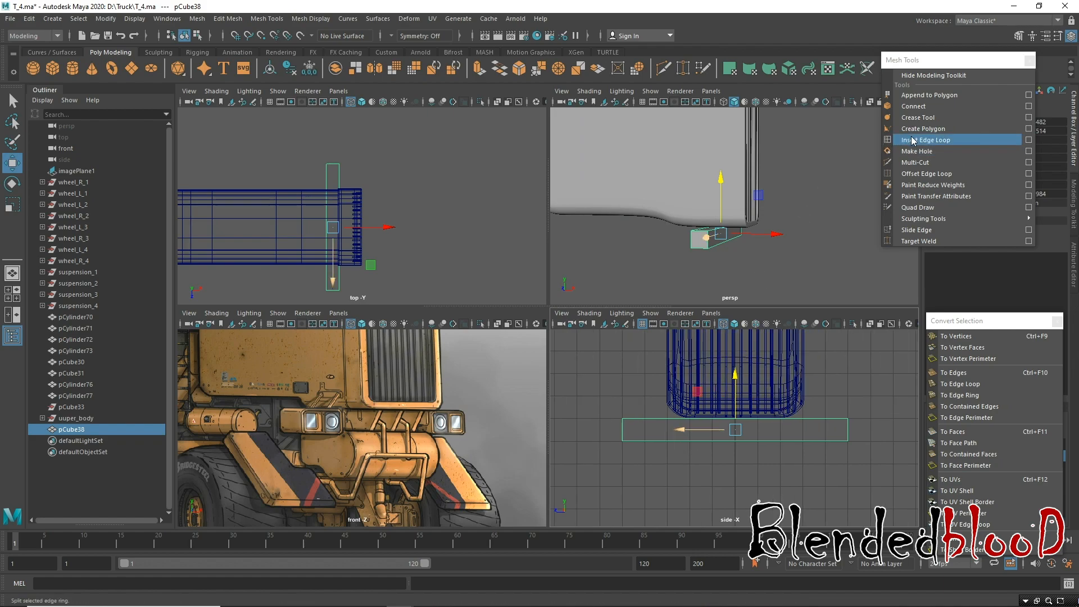
left_click(924, 140)
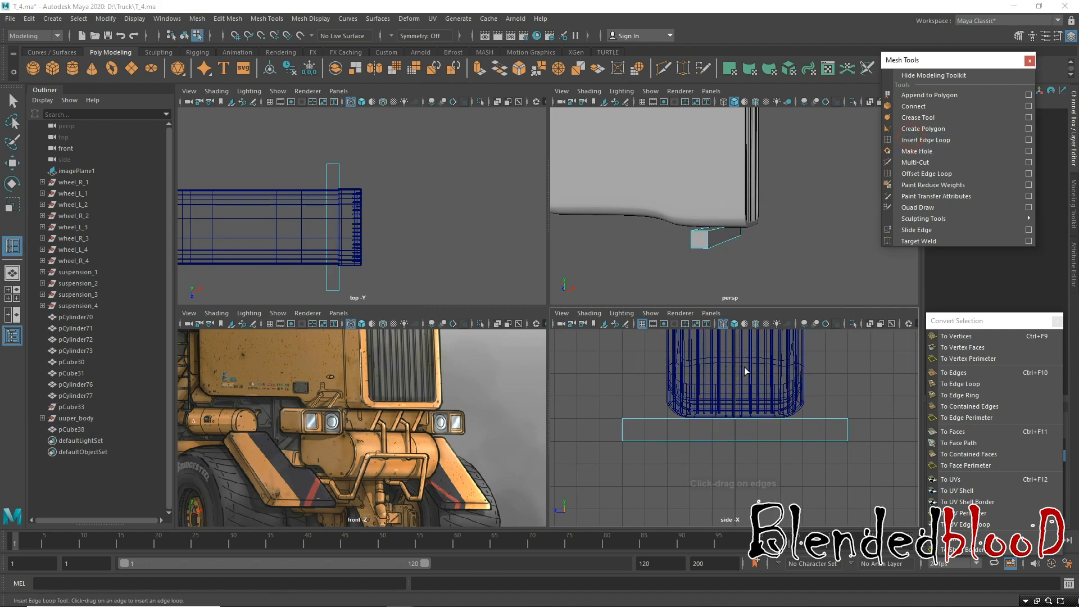
left_click(667, 440)
left_click_drag(667, 442, 668, 442)
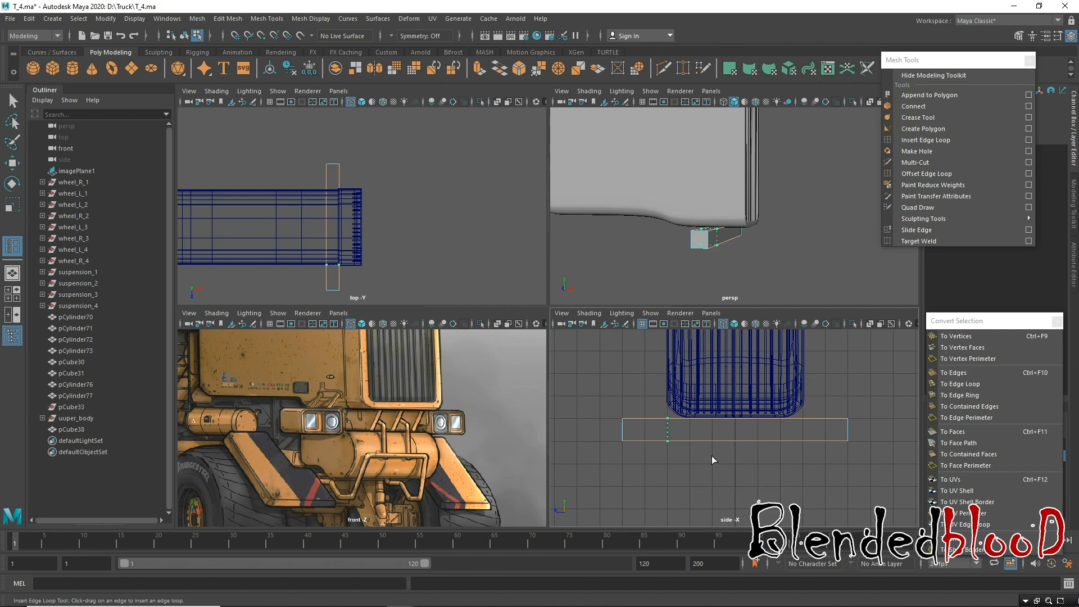
left_click(805, 441)
left_click_drag(805, 442, 805, 444)
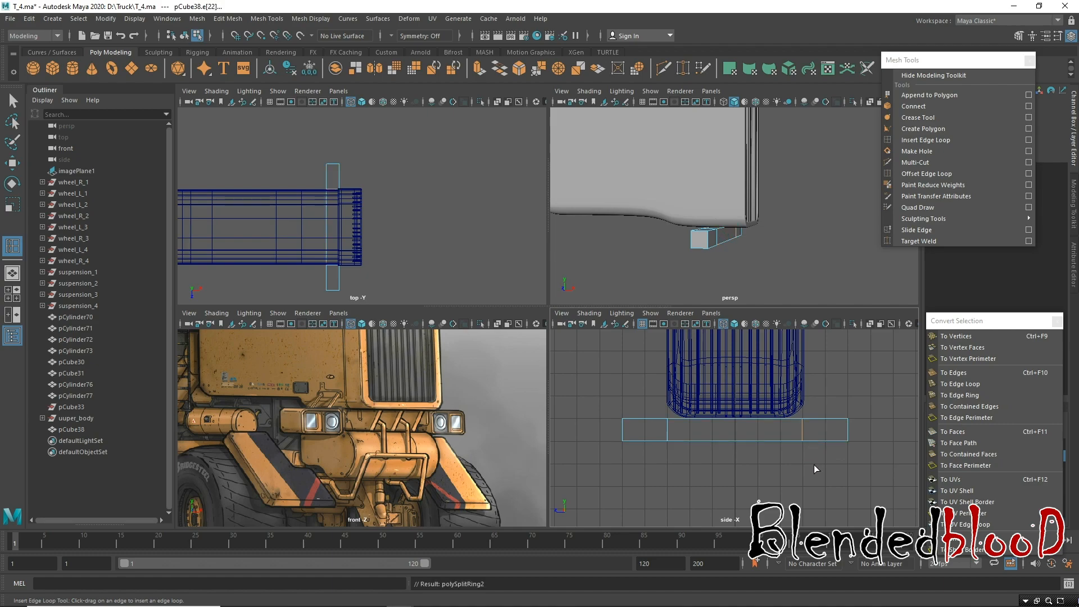
key("w")
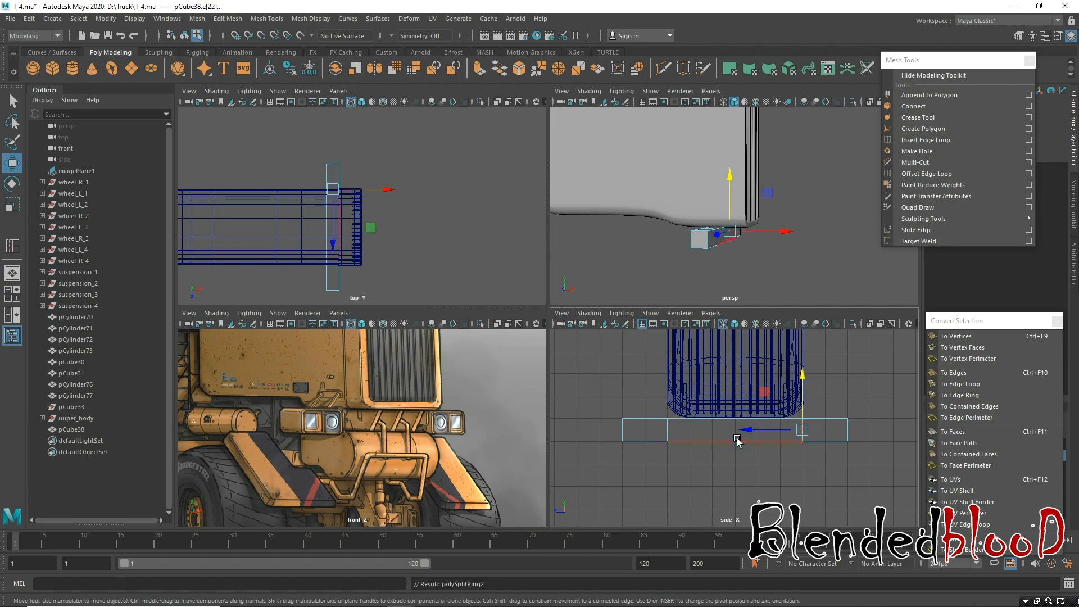
Extrude the front faces of the crossbar's two outer end sections forward along X by about the bar's own depth.
right_click_drag(715, 432, 713, 321)
left_click(646, 429)
left_click(824, 430, "shift")
mouse_move(793, 223)
left_mouse_down("alt")
mouse_move(753, 229)
mouse_move(797, 222)
left_mouse_up("alt")
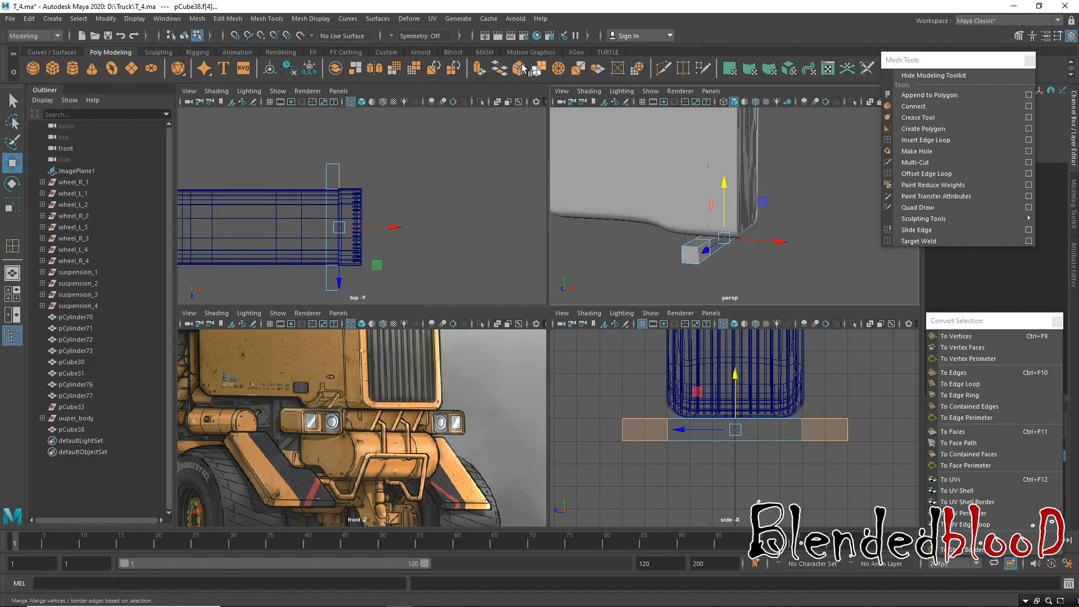
left_click(486, 71)
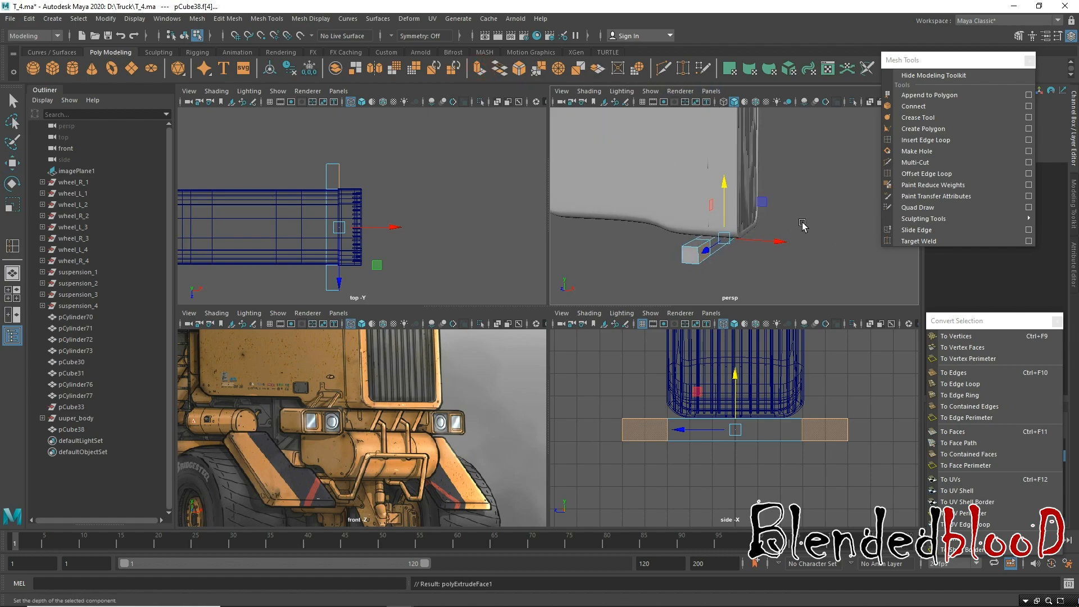
key("w")
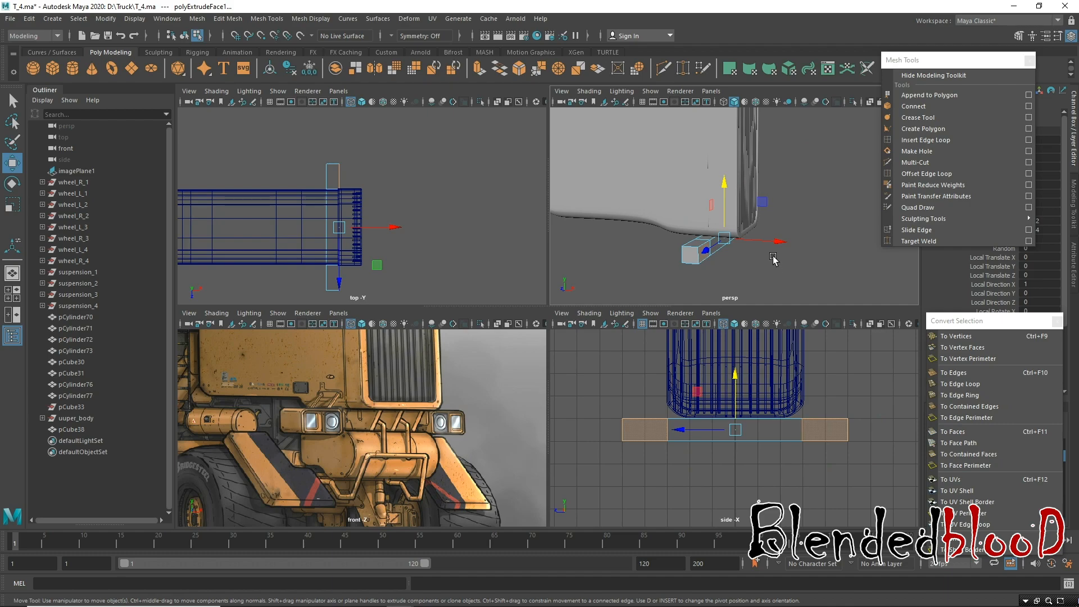
left_click_drag(779, 241, 792, 243)
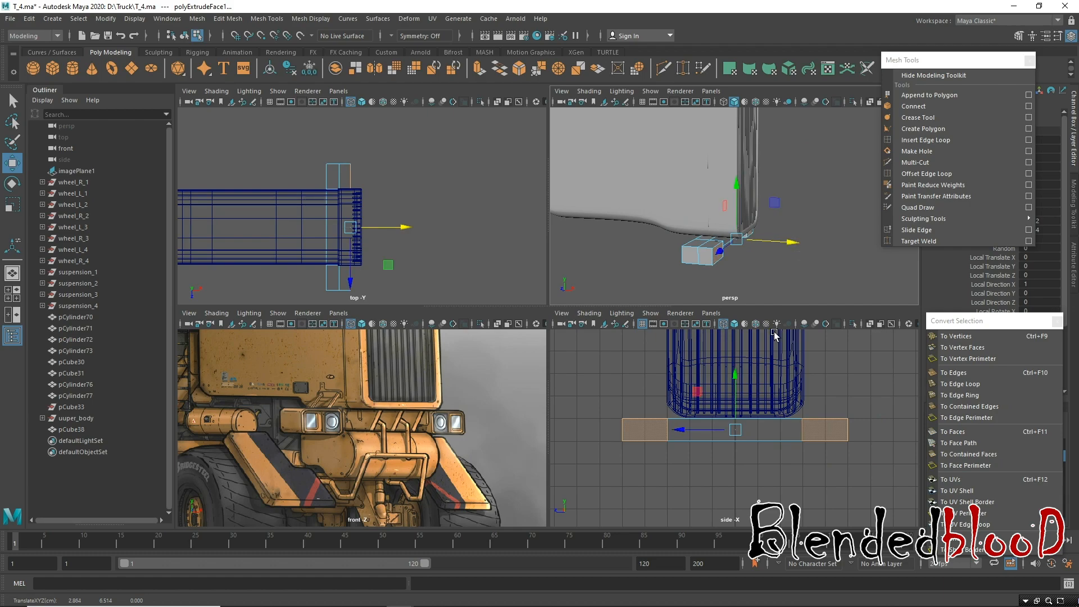
key("space")
left_click_drag(778, 275, 665, 335, "alt")
key("space")
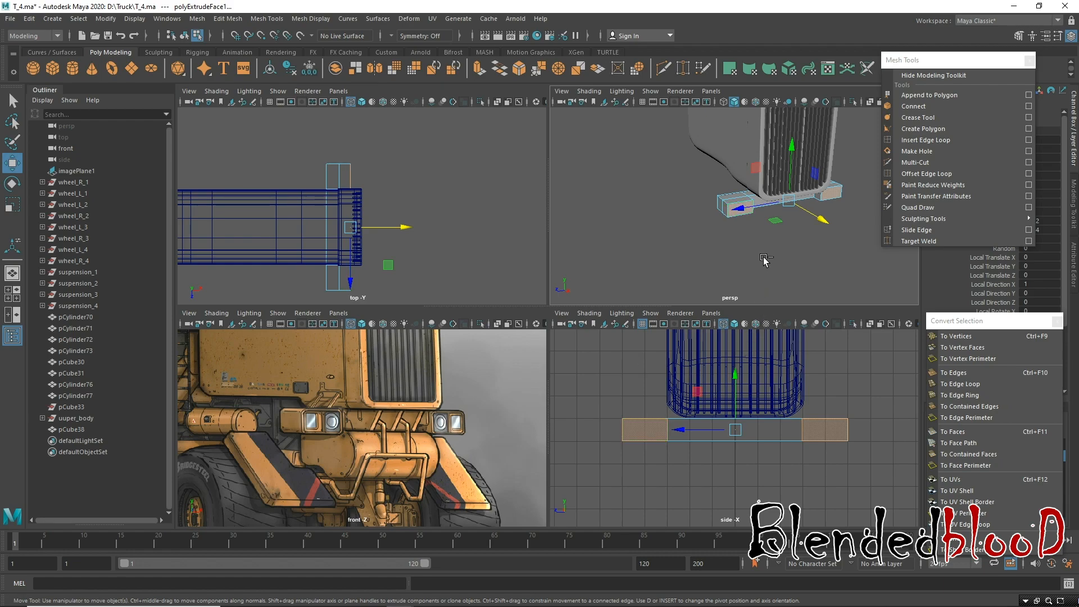
scroll(767, 221, "up", 8)
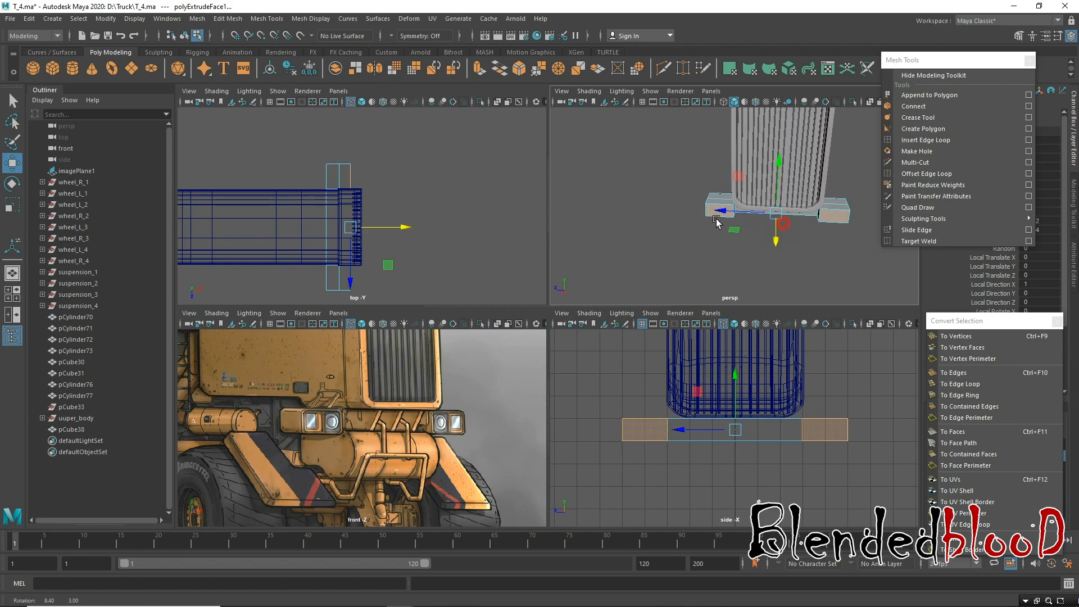
left_click_drag(723, 164, 765, 229, "alt")
right_click_drag(764, 229, 731, 232, "alt")
left_click_drag(731, 235, 677, 220, "alt")
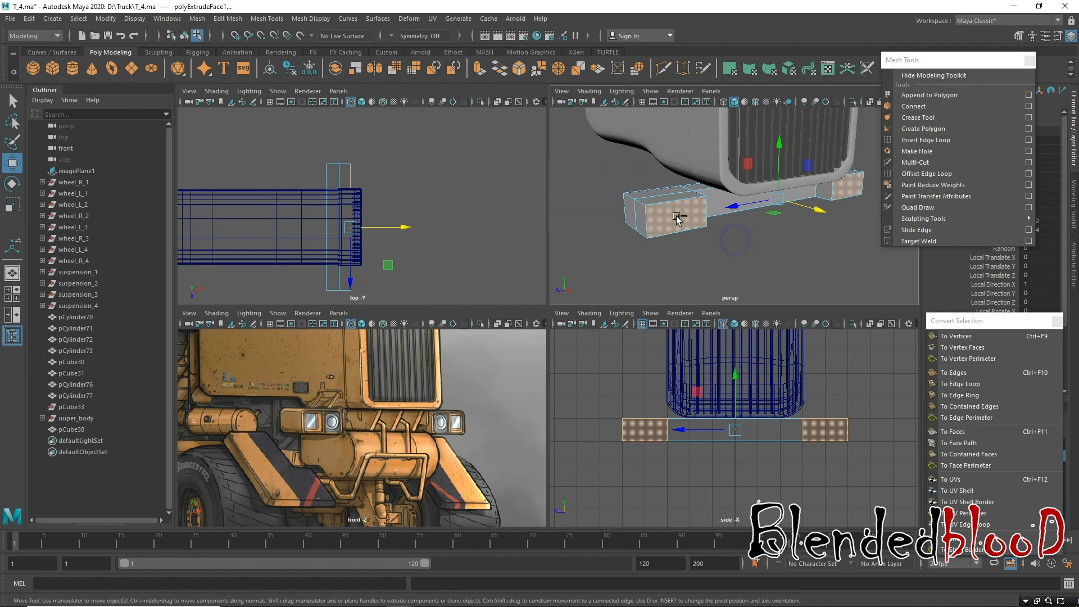
Undo the forward extrusion of the crossbar's end faces.
key("ctrl+z")
key("ctrl+z")
key("ctrl+z")
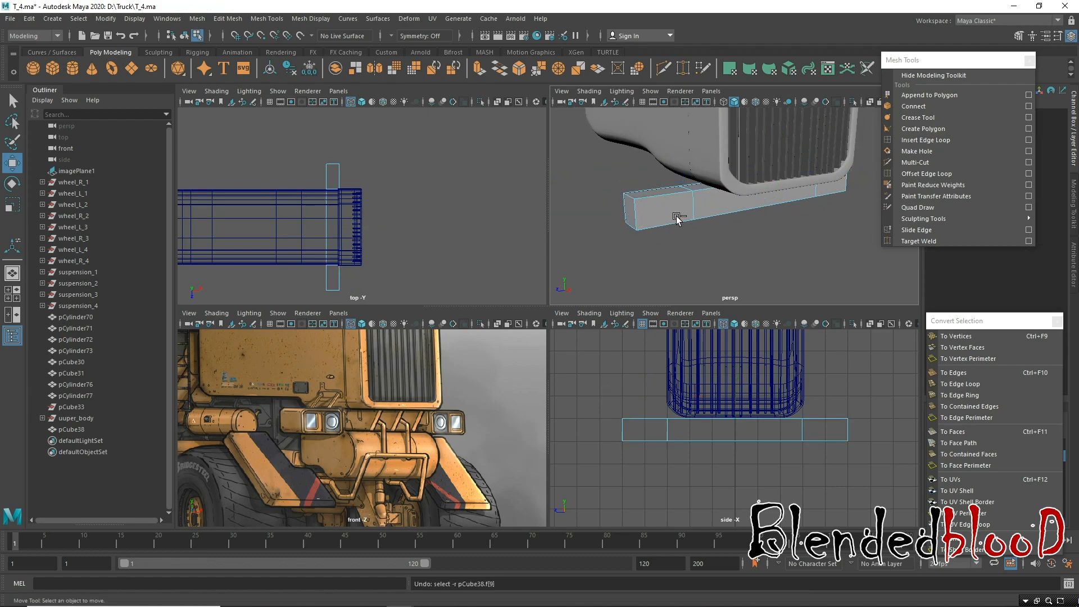
Bevel the upper and lower edges at both ends of the crossbar.
middle_click_drag(680, 219, 692, 228, "alt")
left_click(715, 237)
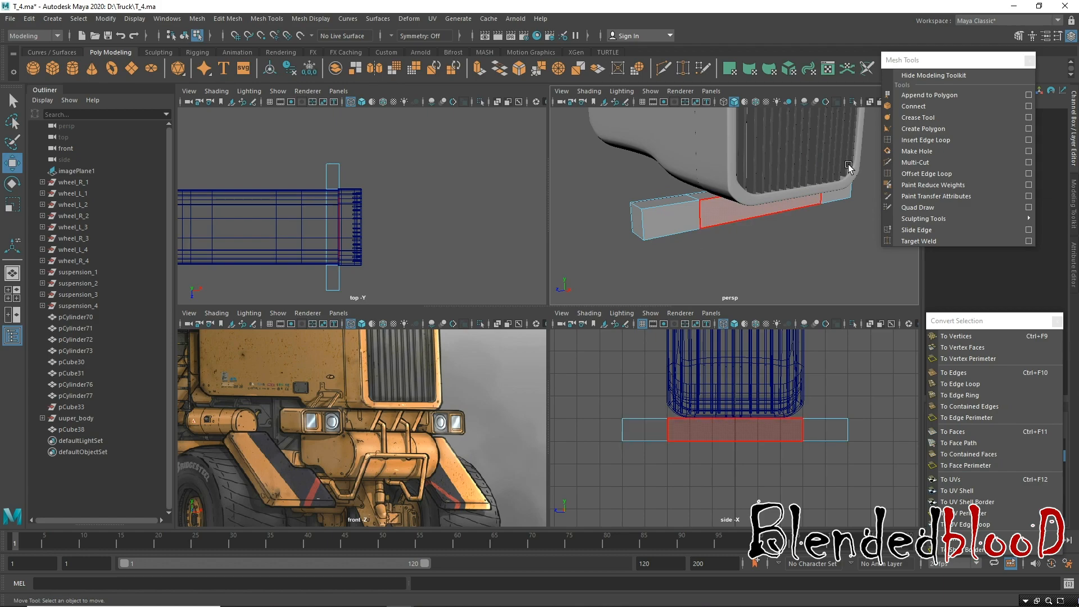
left_click_drag(687, 226, 703, 229, "alt")
right_click_drag(694, 219, 708, 263, "alt")
middle_click_drag(698, 223, 730, 233, "alt")
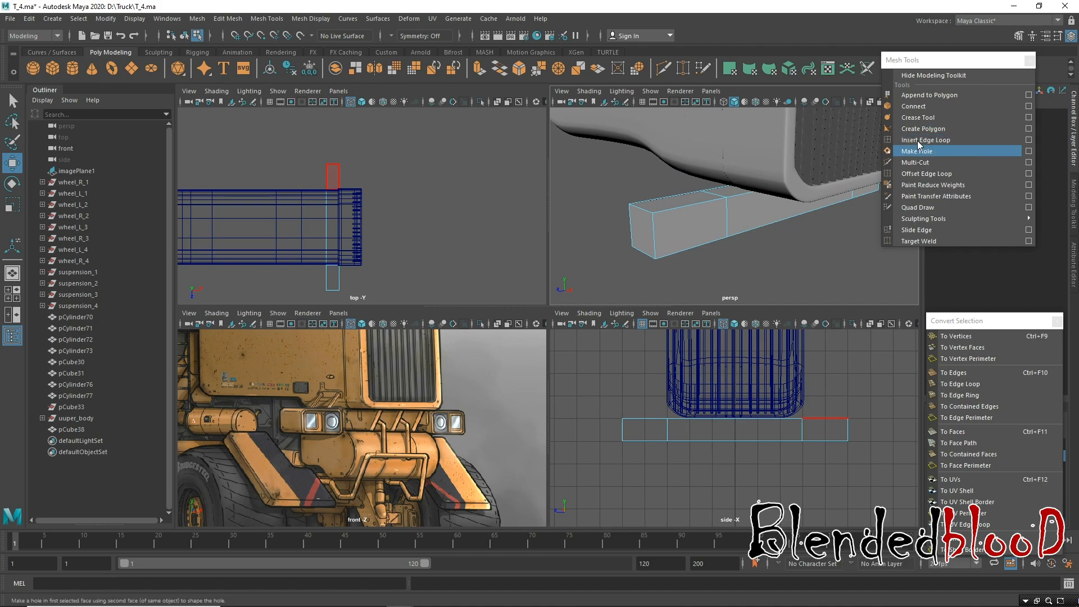
right_click_drag(658, 211, 659, 168)
left_click(637, 208)
left_click(644, 253, "shift")
left_click_drag(725, 230, 646, 185, "alt")
middle_click_drag(734, 212, 614, 254, "alt")
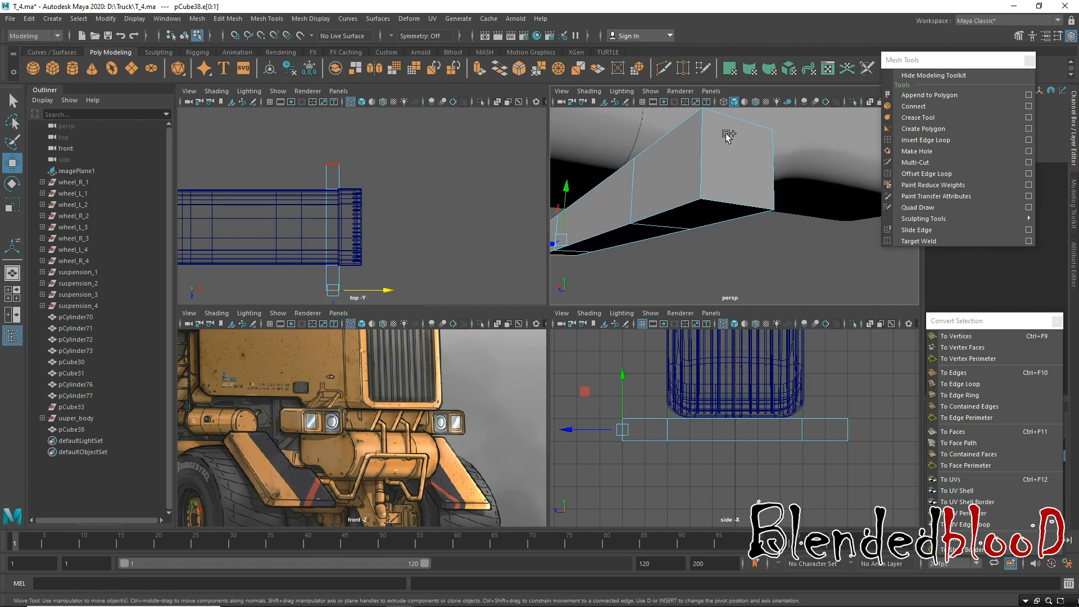
left_click(733, 124, "shift")
mouse_move(728, 213)
left_mouse_down("alt")
mouse_move(826, 214)
mouse_move(764, 217)
mouse_move(723, 295)
mouse_move(708, 215)
mouse_move(716, 206)
left_mouse_up("alt")
left_click(716, 205)
key("ctrl+b")
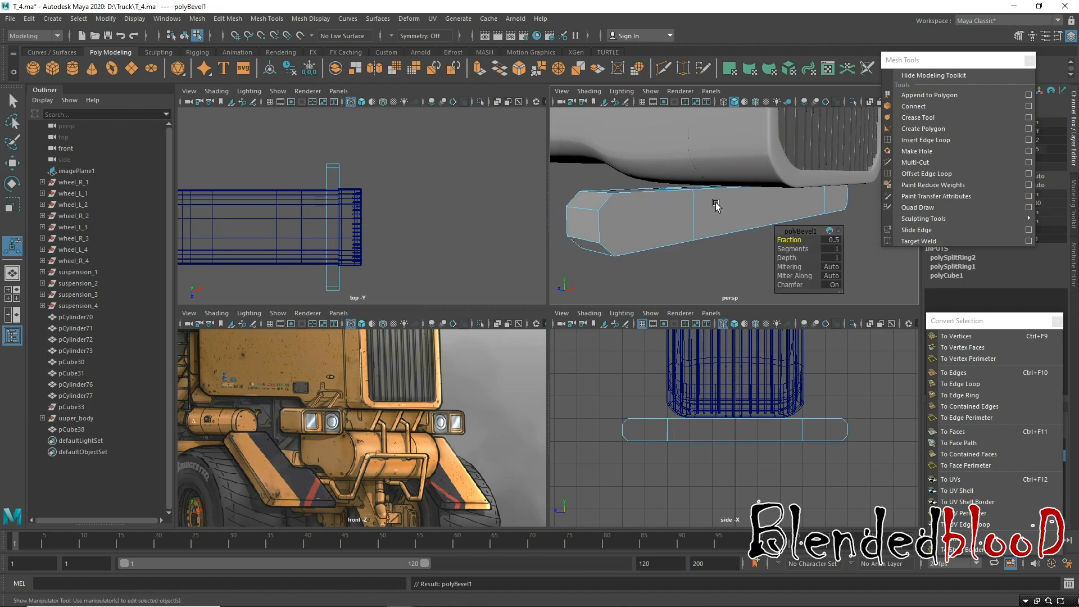
Set the bevel's Fraction to 0.2 for narrower end corners.
left_click(790, 240)
left_click_drag(790, 241, 787, 240)
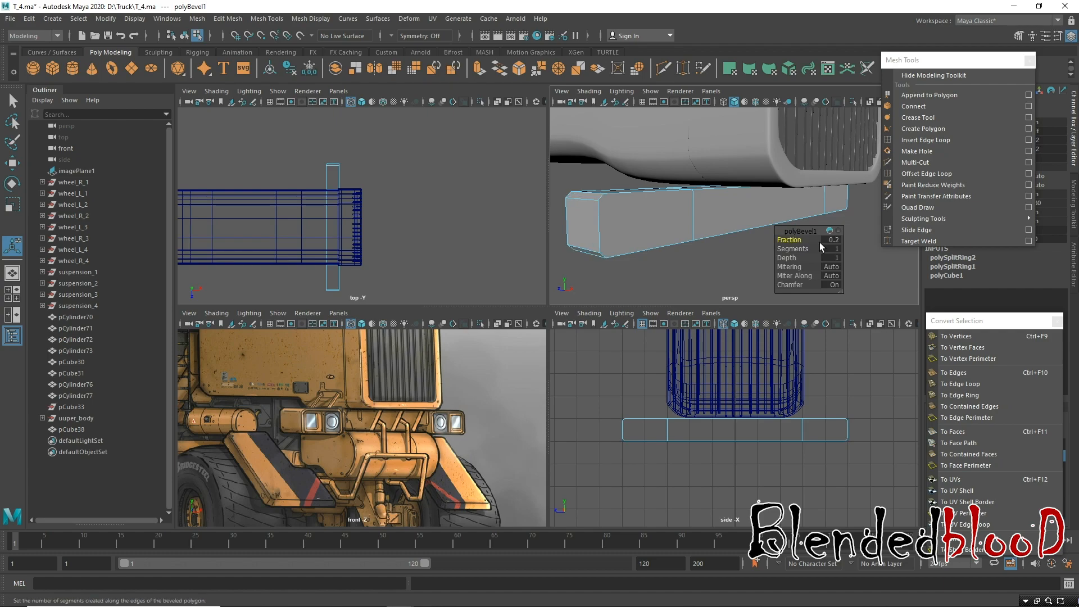
left_click_drag(715, 244, 675, 234, "alt")
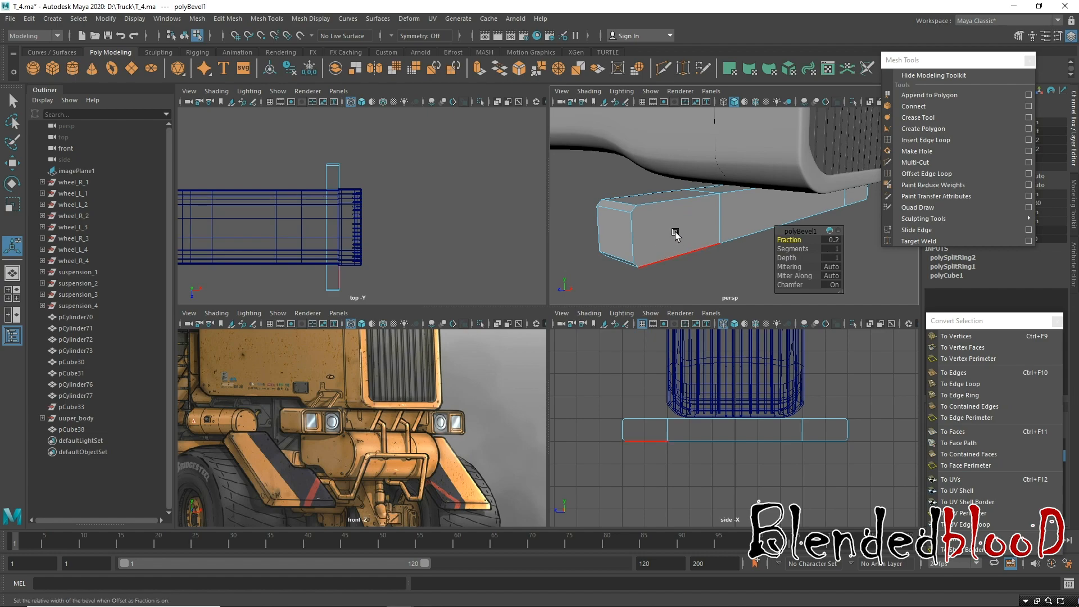
Insert horizontal edge loops near the upper and lower edges of the crossbar's middle section.
key("w")
right_click_drag(696, 207, 707, 241)
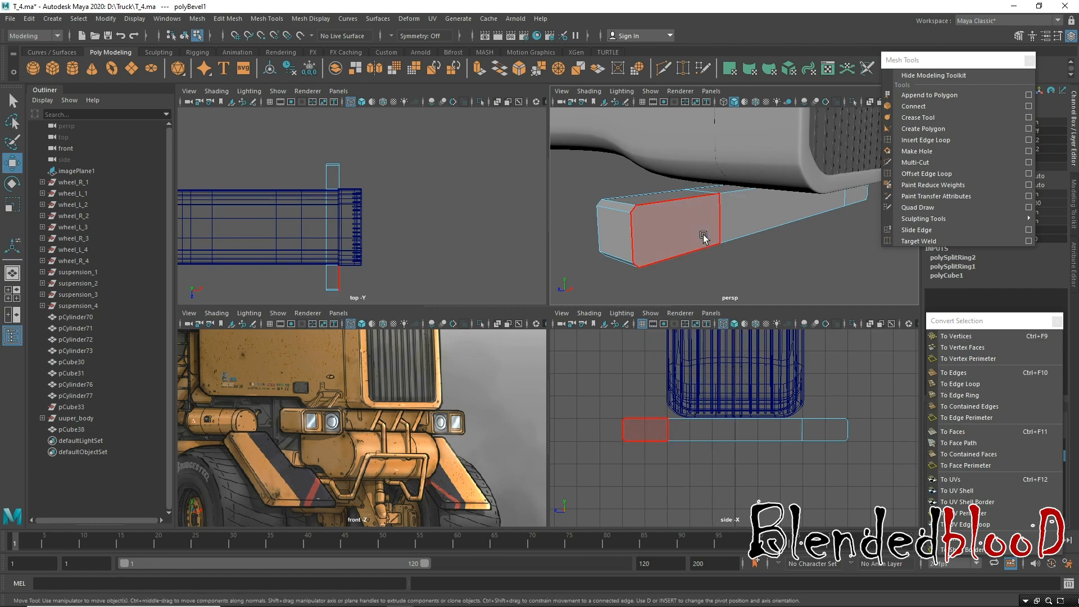
left_click(925, 141)
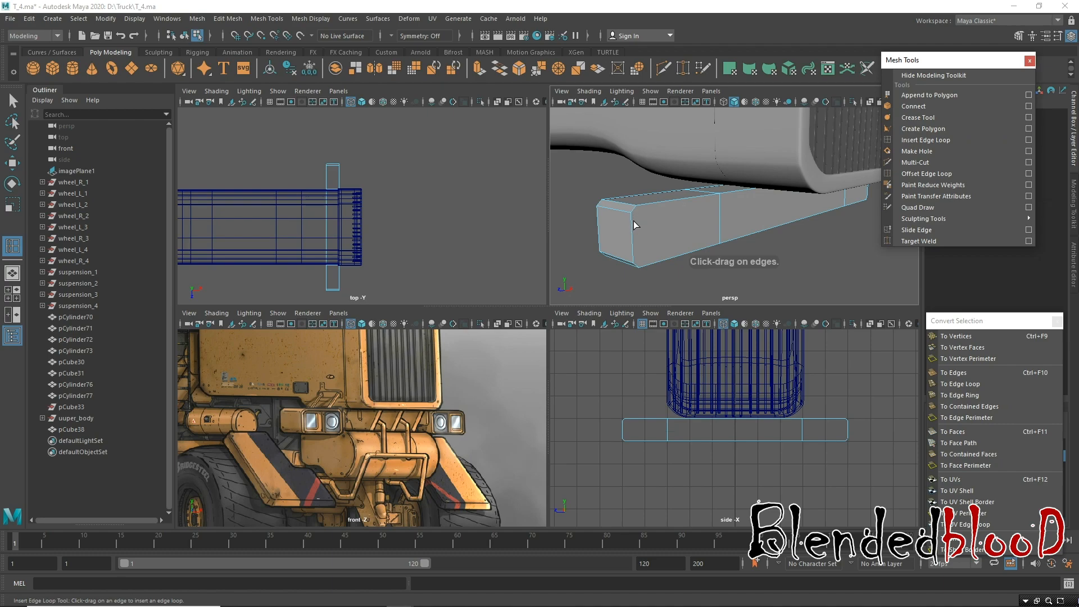
left_click_drag(634, 227, 636, 222)
key("ctrl+z")
left_click_drag(719, 213, 718, 237)
key("w")
Move the Convert Selection window clear of the layer list and hide layer2 to isolate the crossbar.
left_click_drag(944, 321, 880, 516)
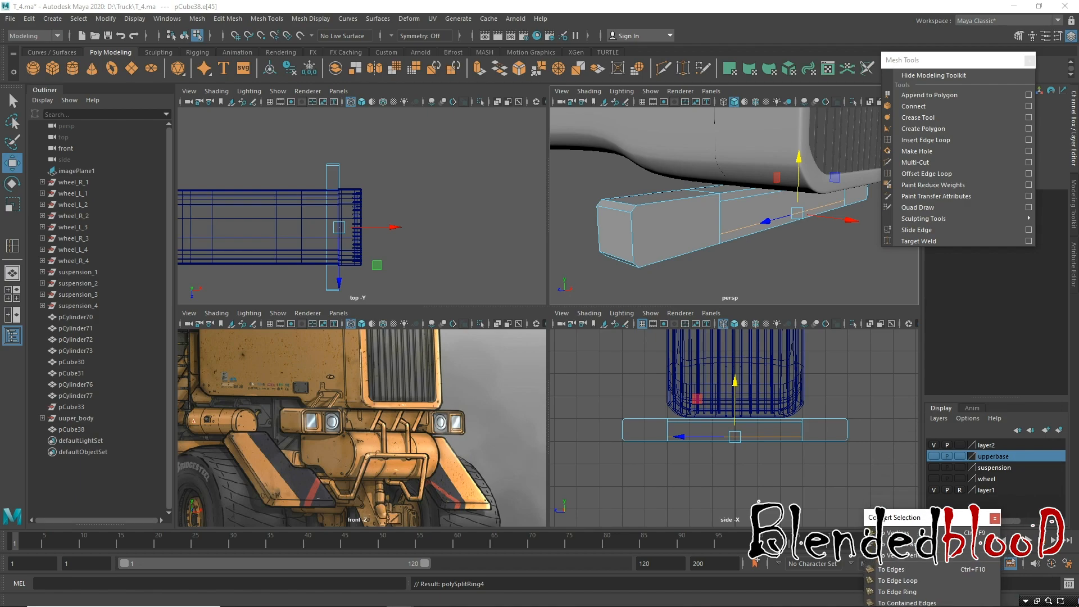
left_click(935, 445)
key("space")
left_click_drag(677, 281, 635, 282, "alt")
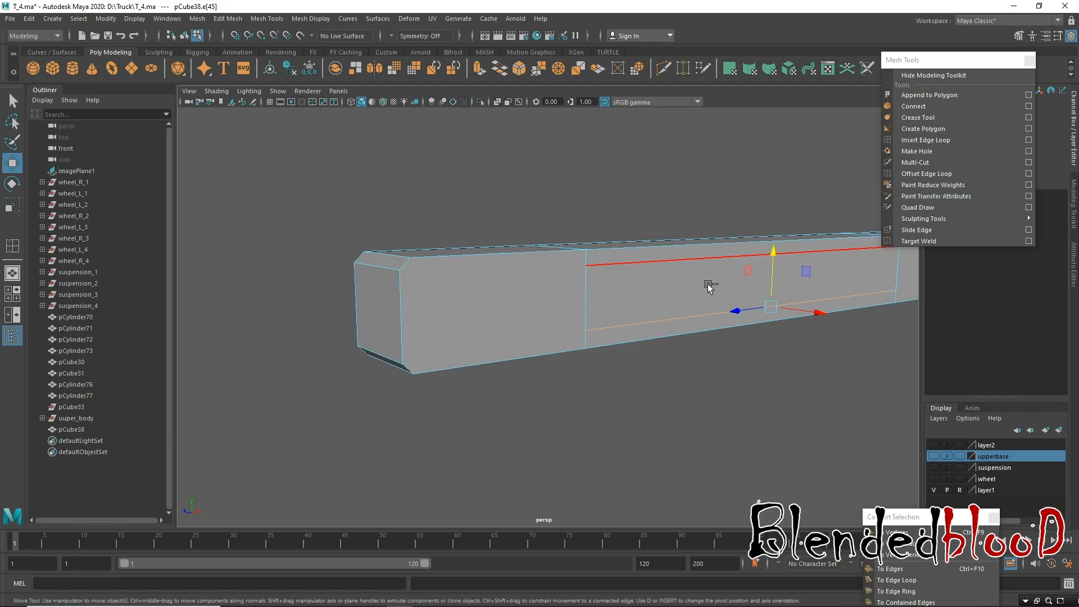
Undo the layer hiding, horizontal loops, end bevels and vertical loops, back to the plain crossbar box.
key("ctrl+z")
key("ctrl+z")
key("ctrl+z")
key("ctrl+z")
key("ctrl+z")
key("ctrl+z")
key("ctrl+z")
key("ctrl+z")
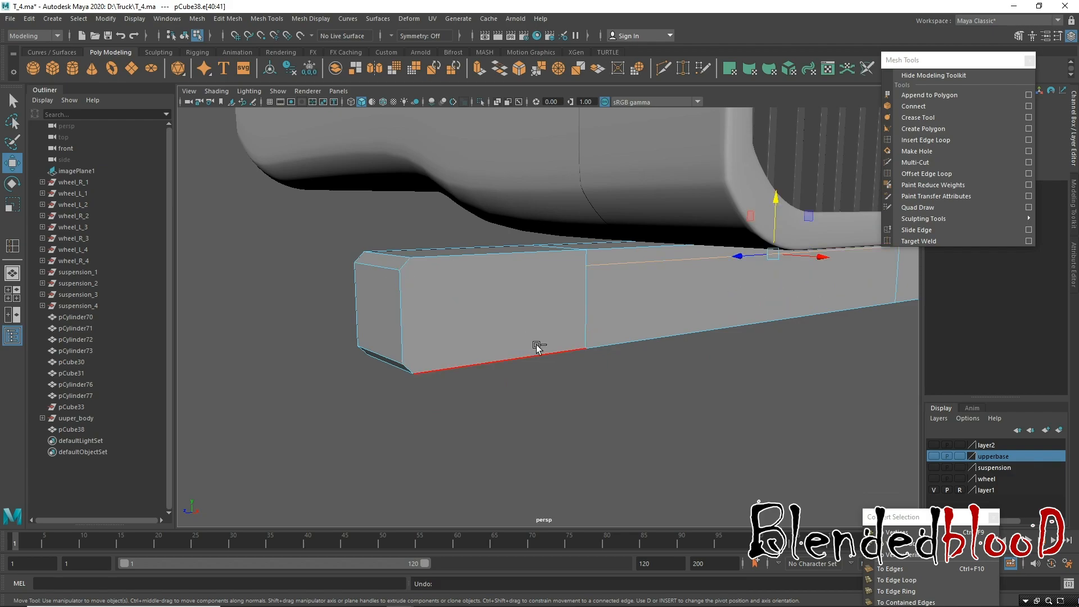
key("ctrl+z")
key("ctrl+z")
key("ctrl+z")
key("ctrl+z")
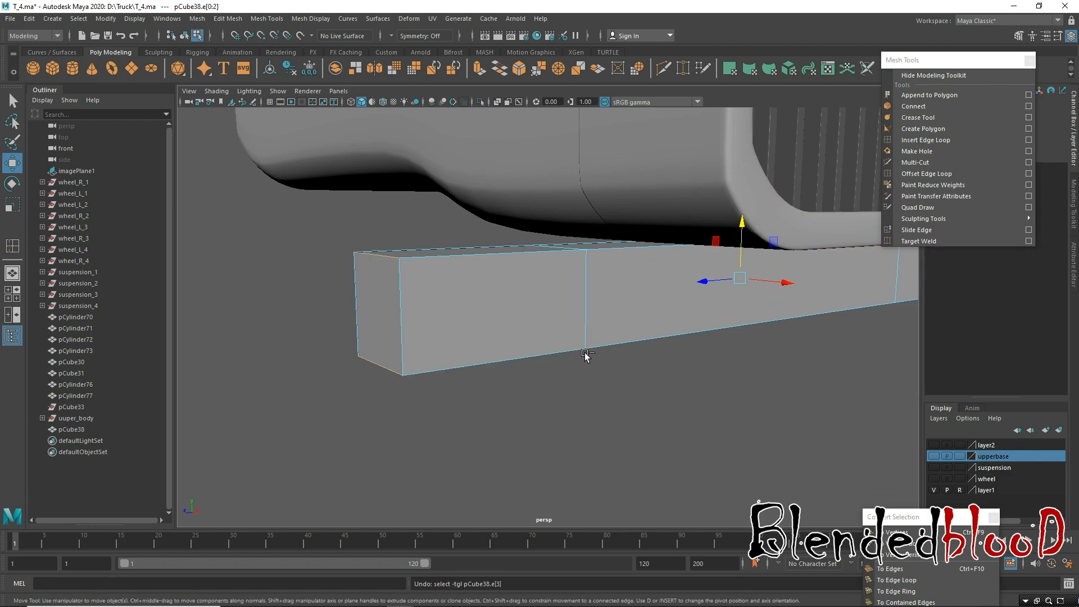
key("ctrl+z")
key("ctrl+z")
key("ctrl+z")
key("ctrl+z")
key("ctrl+z")
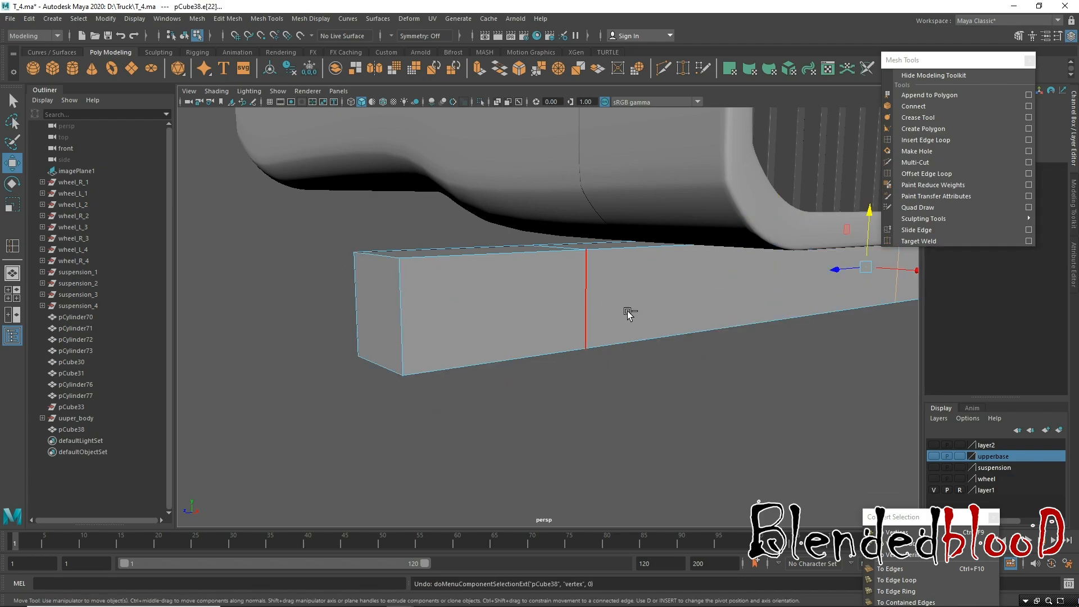
key("ctrl+z")
Insert two edge loops along the crossbar's full length, near its upper and lower edges, and nudge the lower one up slightly.
left_click_drag(552, 321, 528, 337, "alt")
right_click_drag(609, 313, 469, 266, "alt")
left_click_drag(691, 344, 625, 338, "alt")
left_click(952, 140)
key("space")
key("space")
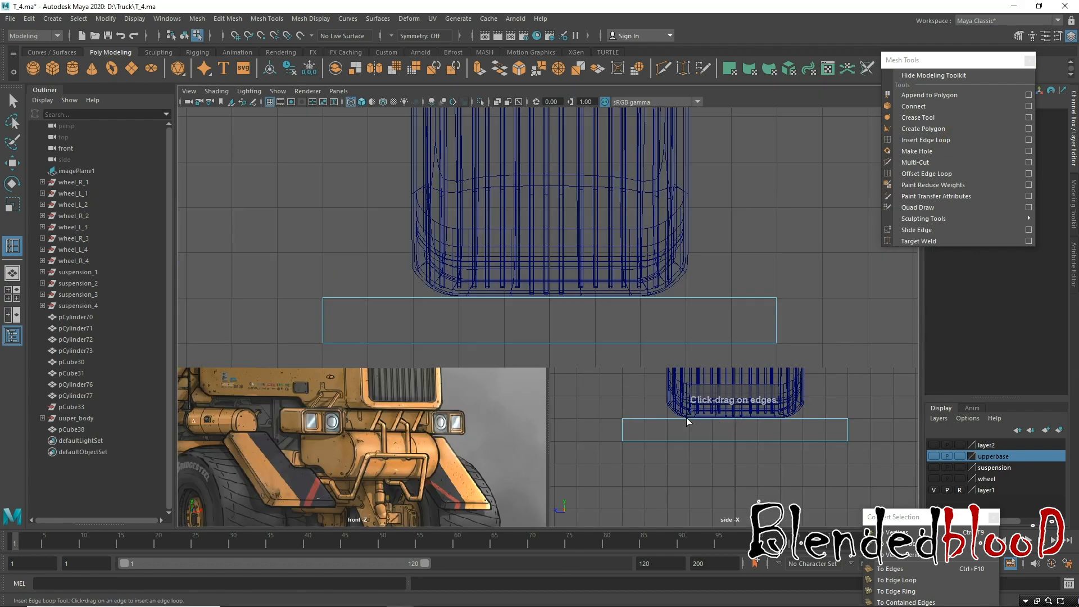
left_click(322, 305)
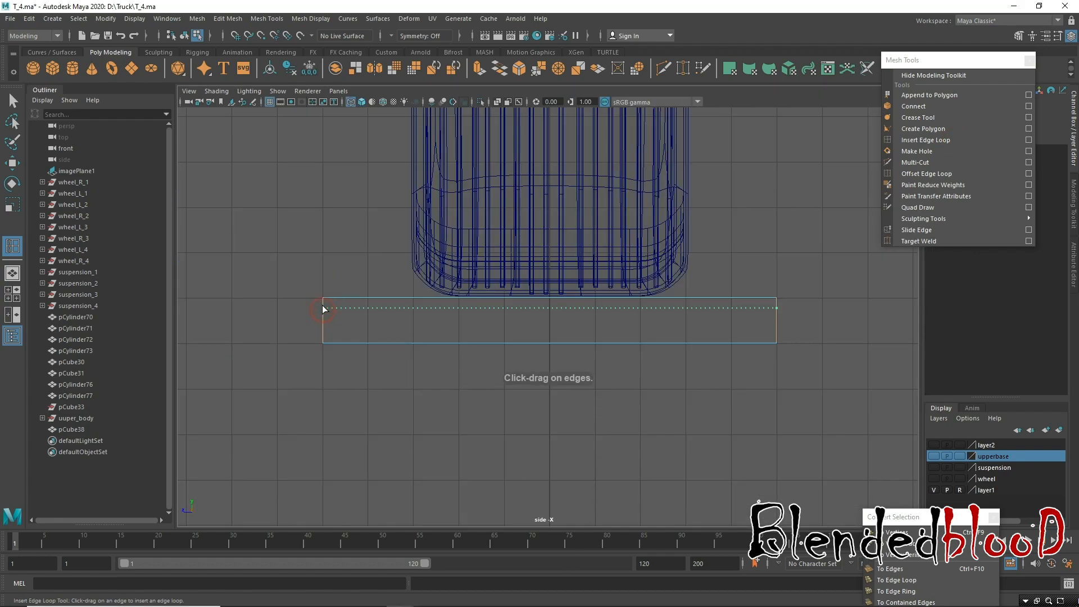
left_click_drag(322, 325, 324, 336)
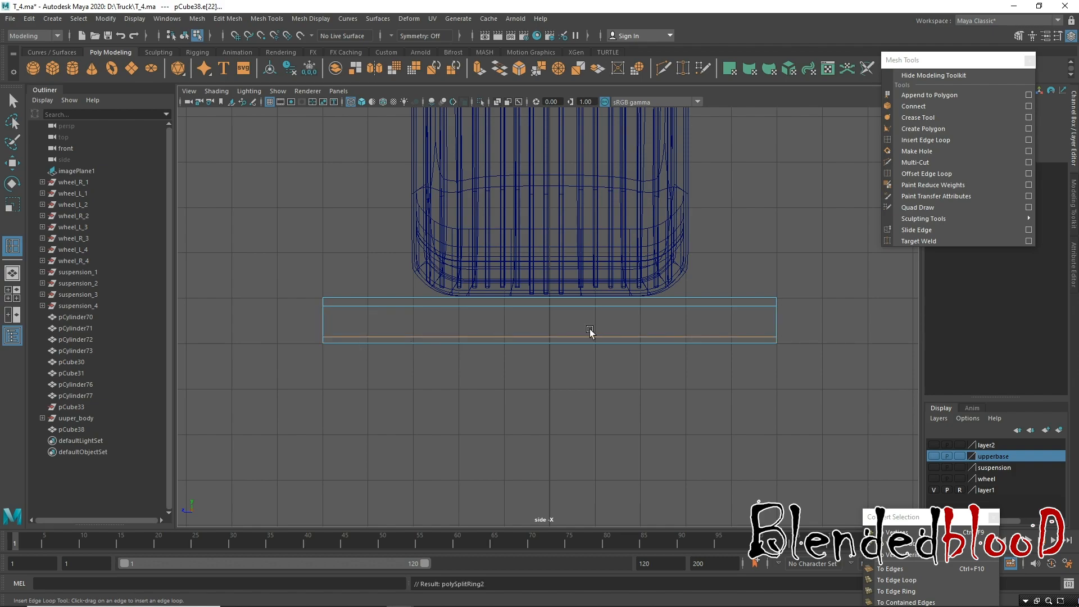
key("w")
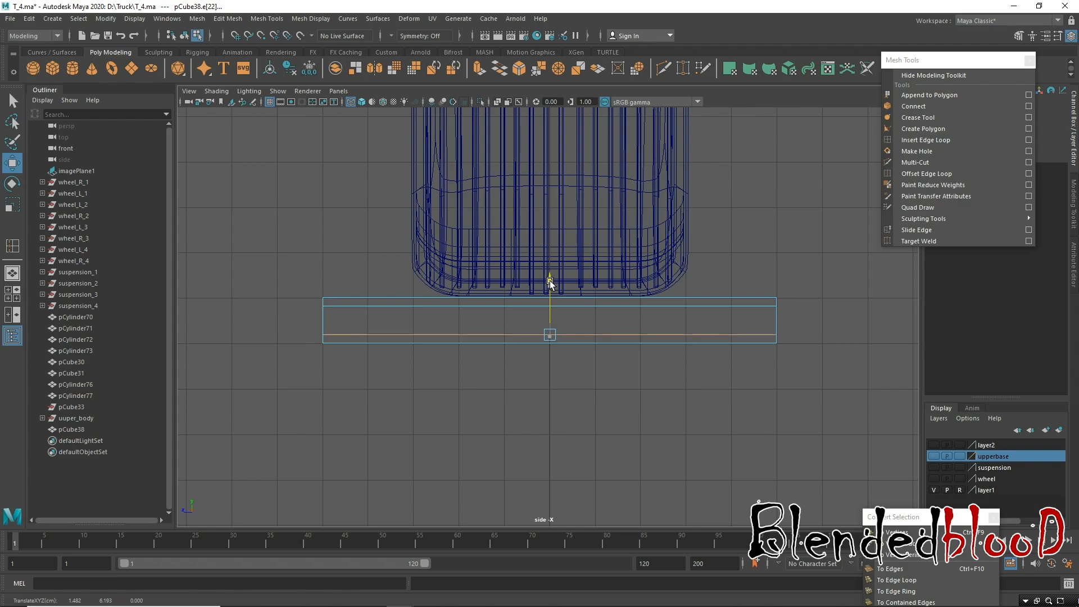
Scale the crossbar's outer corner vertices inward along Z to about 0.98 to chamfer both ends, and return to object mode.
right_click_drag(357, 301, 313, 296)
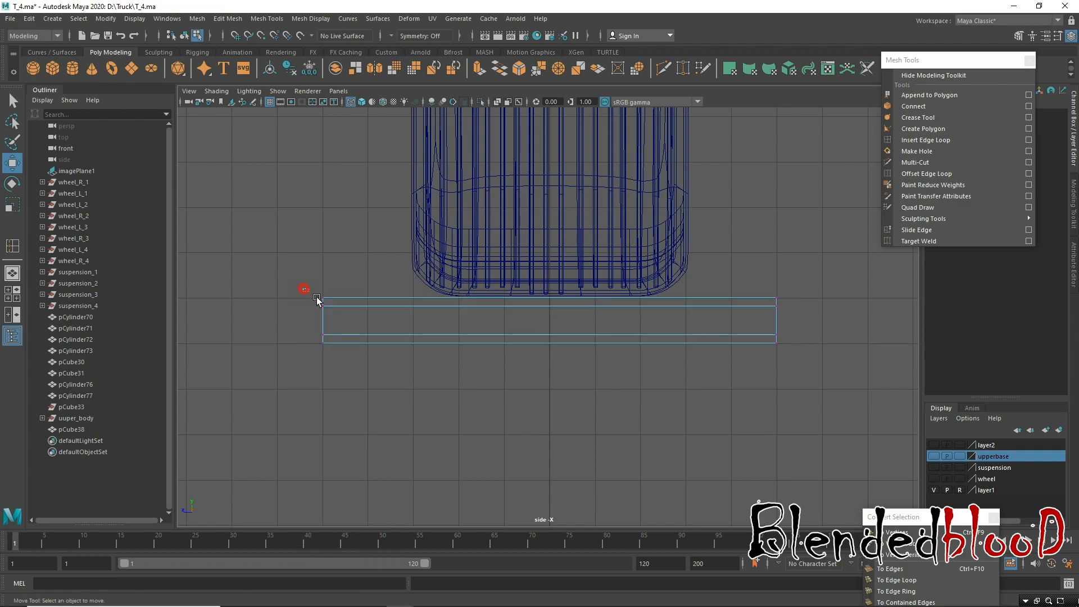
left_click_drag(325, 300, 325, 301)
left_click_drag(342, 353, 827, 379, "shift")
left_click_drag(744, 264, 801, 304, "shift")
key("r")
left_click_drag(499, 321, 497, 323)
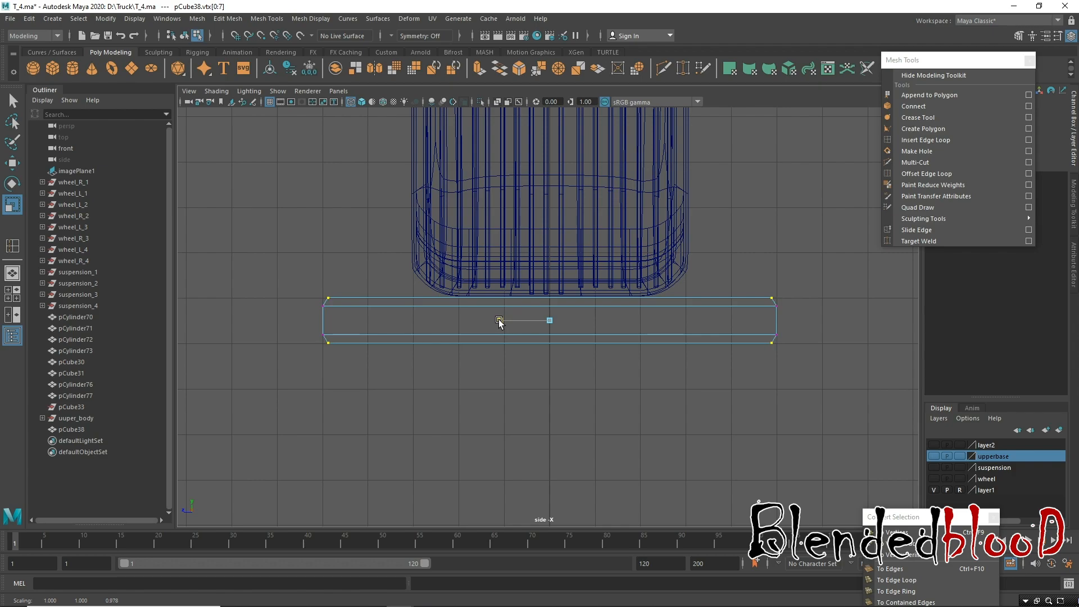
key("space")
key("space")
mouse_move(590, 289)
left_mouse_down("alt")
mouse_move(640, 301)
mouse_move(506, 309)
left_mouse_up("alt")
key("w")
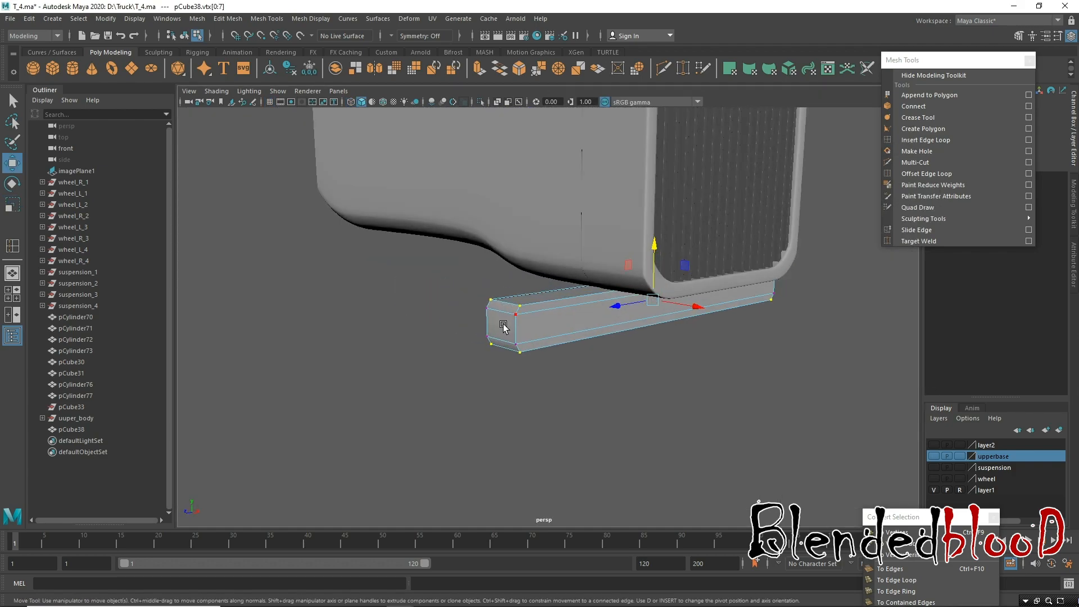
right_click_drag(587, 308, 625, 255)
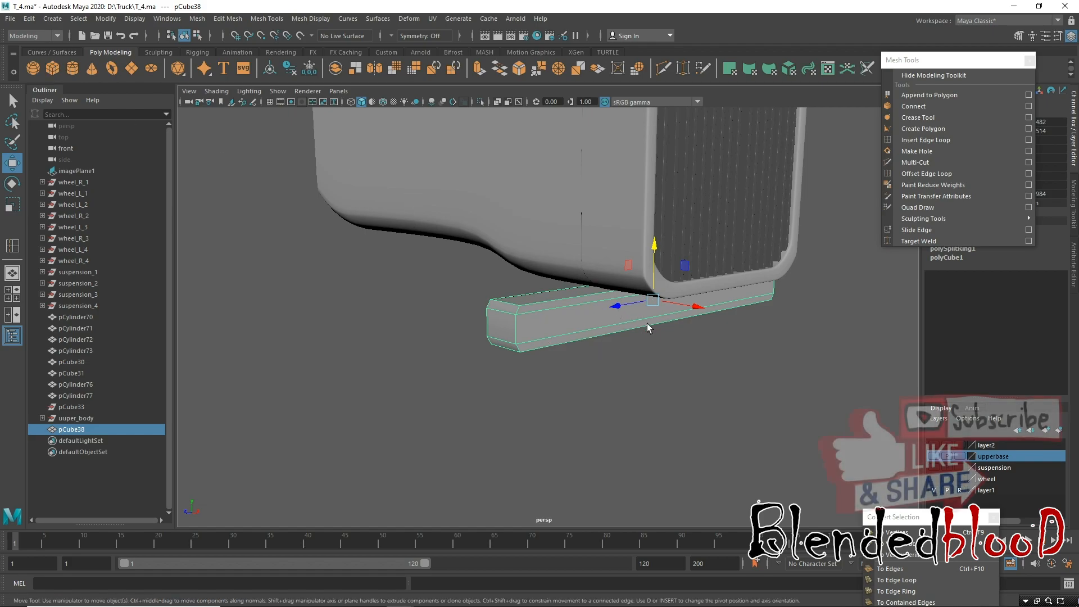
Duplicate the crossbar in front of the original along X and pull the copy's far-end vertices in, leaving a short end block.
mouse_move(697, 306)
left_mouse_down("shift")
mouse_move(751, 339)
mouse_move(724, 321)
left_mouse_up("shift")
right_click_drag(737, 318, 686, 287)
left_click_drag(712, 229, 930, 439)
left_click_drag(776, 319, 431, 333)
right_click_drag(444, 326, 508, 268)
left_click_drag(481, 393, 669, 366, "alt")
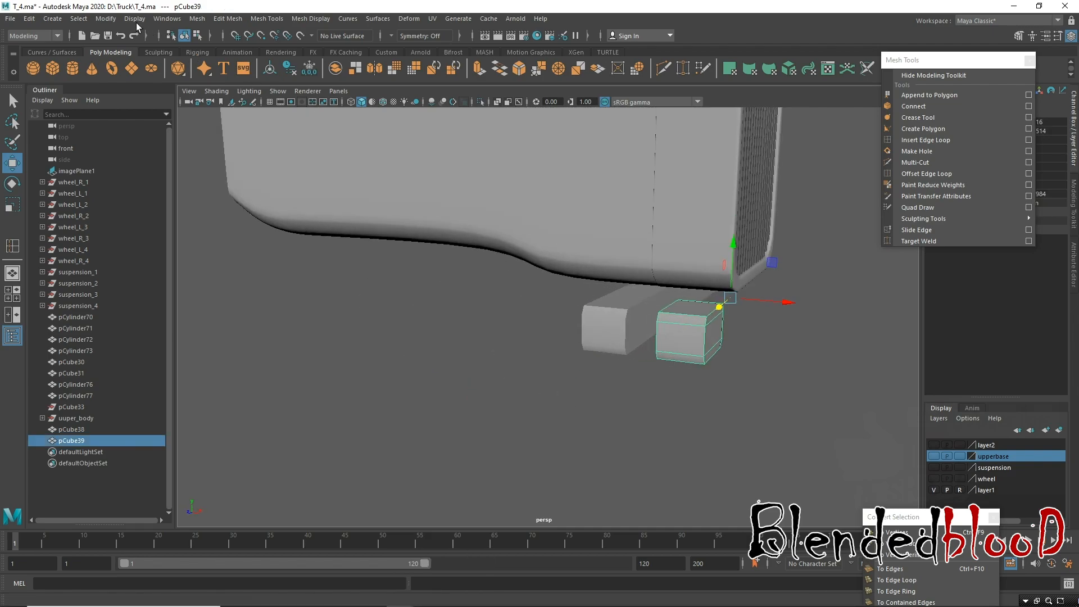
Center the short block's pivot and scale the block thinner along X.
left_click(106, 18)
left_click(121, 98)
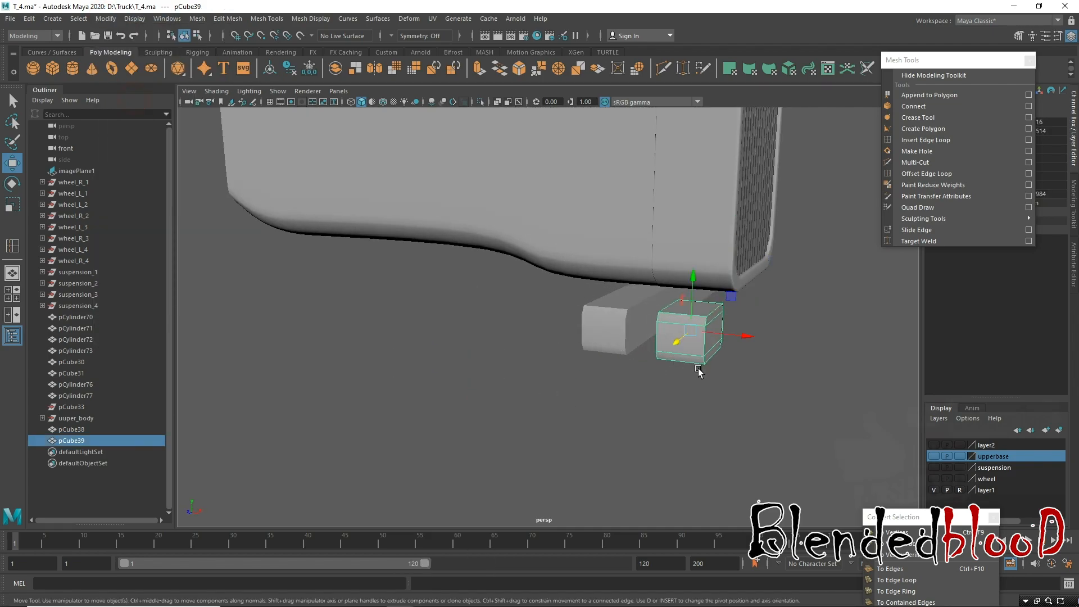
key("r")
left_click_drag(735, 331, 676, 354)
key("w")
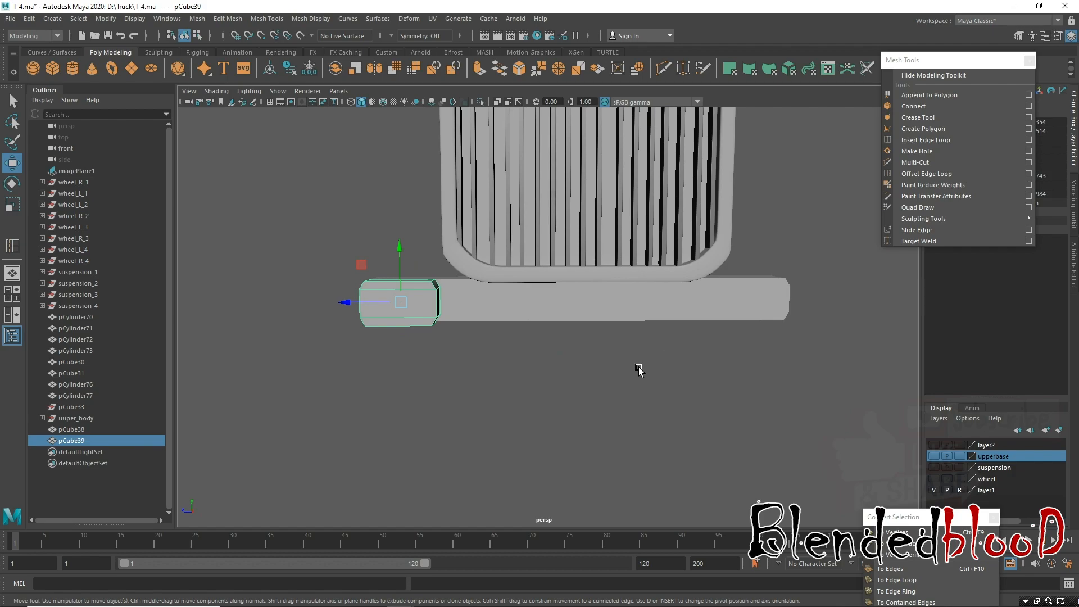
Move the short block's inner-end vertices along Z in the side view to lengthen it slightly, and return to object mode.
key("space")
key("space")
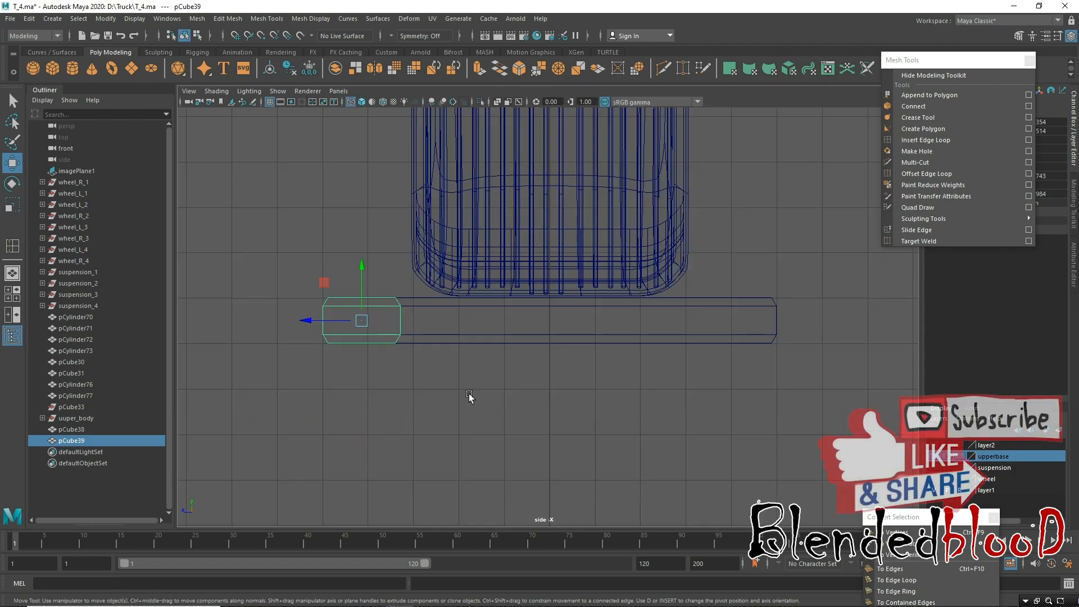
key("space")
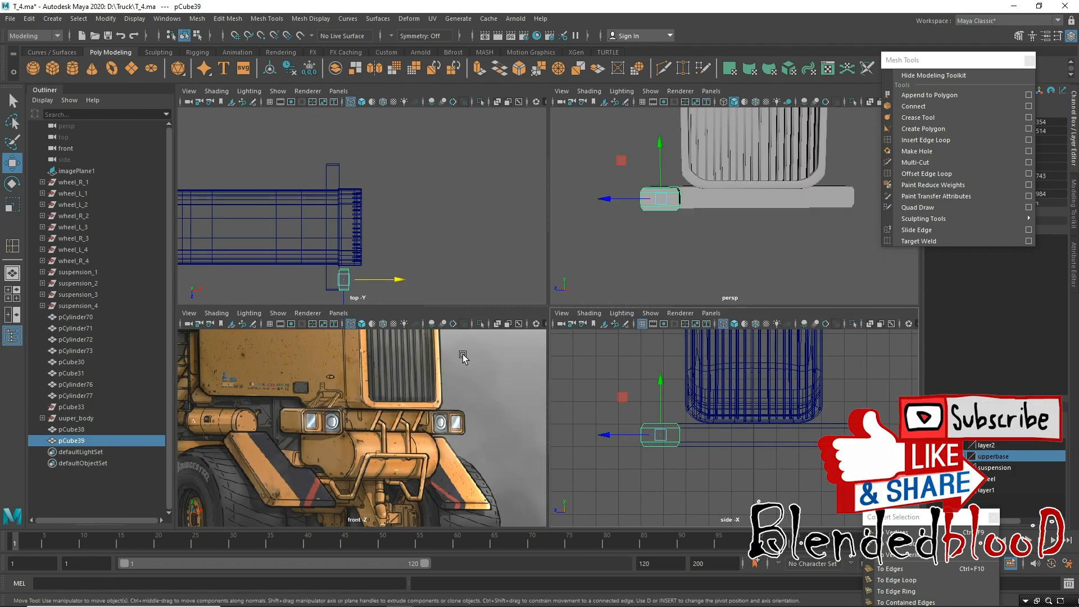
key("space")
right_click_drag(435, 286, 374, 287)
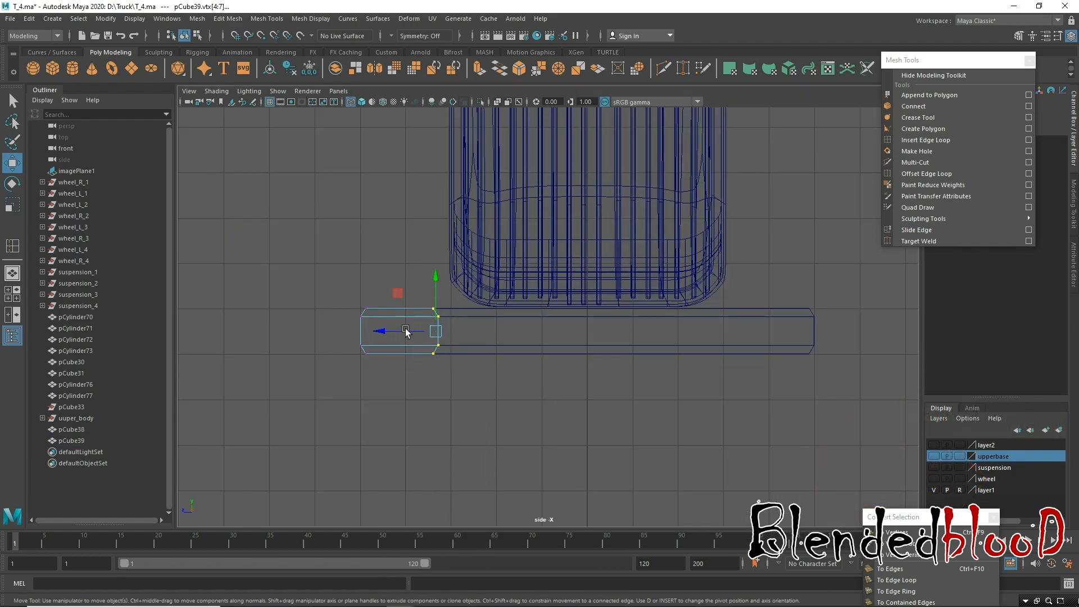
left_click_drag(385, 331, 399, 331)
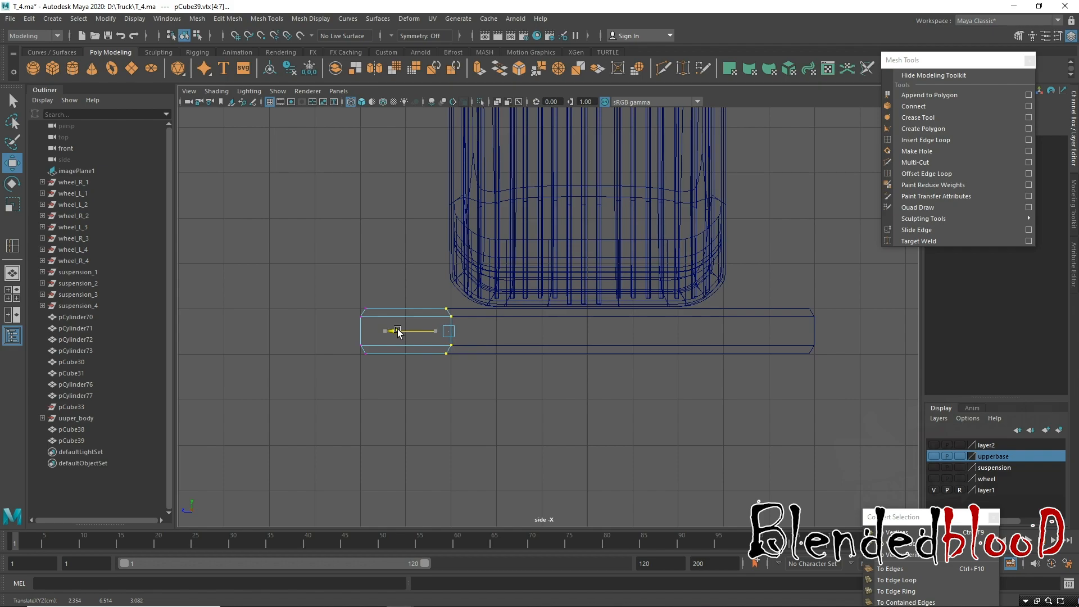
right_click_drag(442, 317, 484, 287)
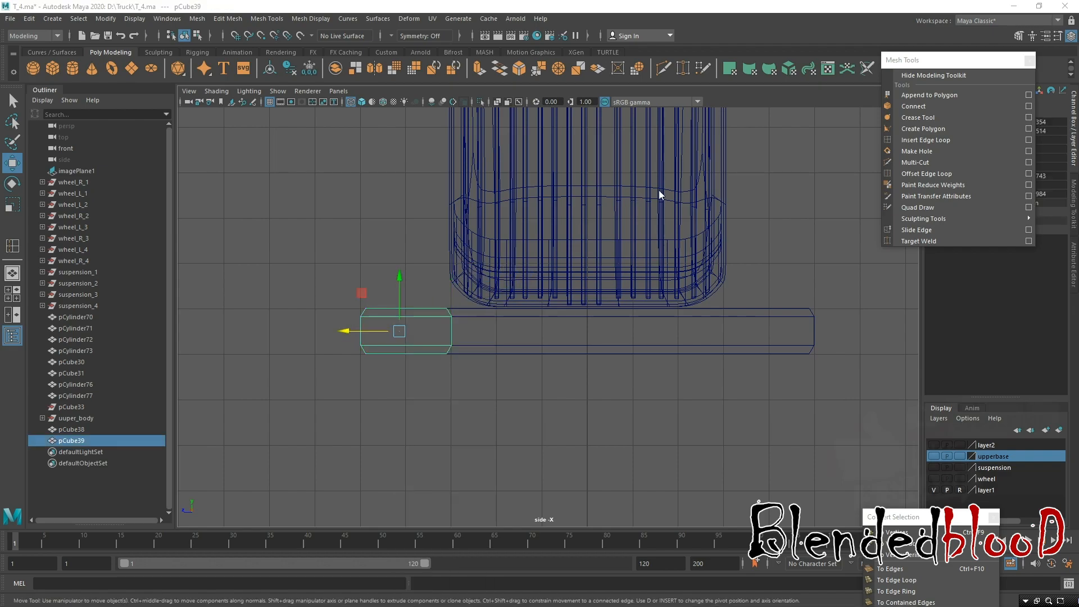
Examine the short block's size and placement at the crossbar's end against the front reference image.
key("space")
key("space")
left_click_drag(552, 323, 602, 356, "alt")
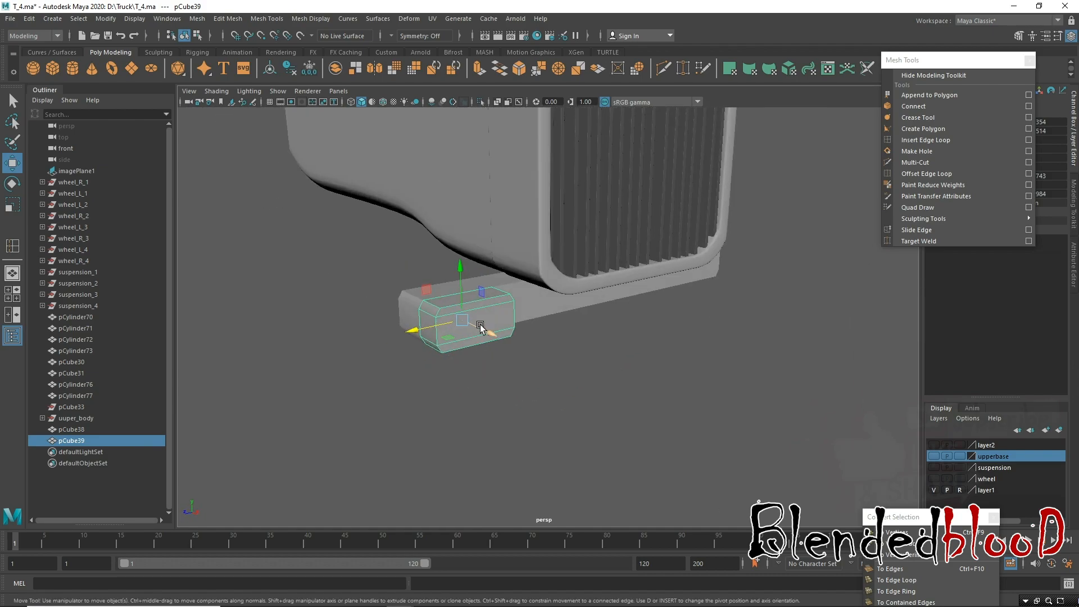
key("space")
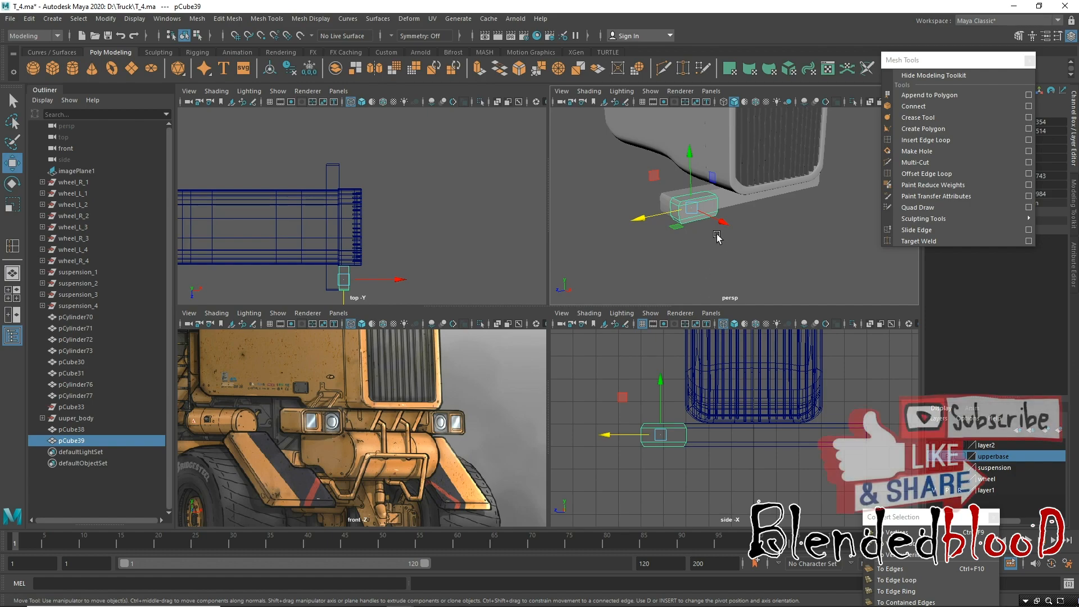
key("space")
left_click_drag(606, 275, 589, 281, "alt")
middle_click_drag(447, 356, 506, 309, "alt")
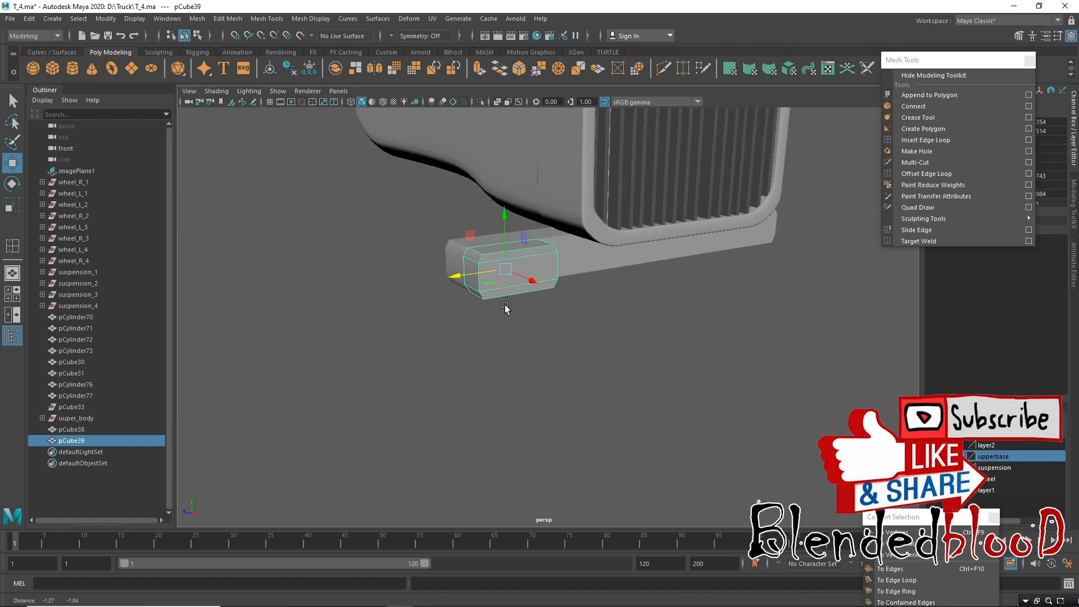
right_click_drag(525, 243, 542, 383, "alt")
middle_click_drag(702, 208, 727, 243, "alt")
Insert a vertical edge loop around the middle of the short block using the side view.
left_click(925, 140)
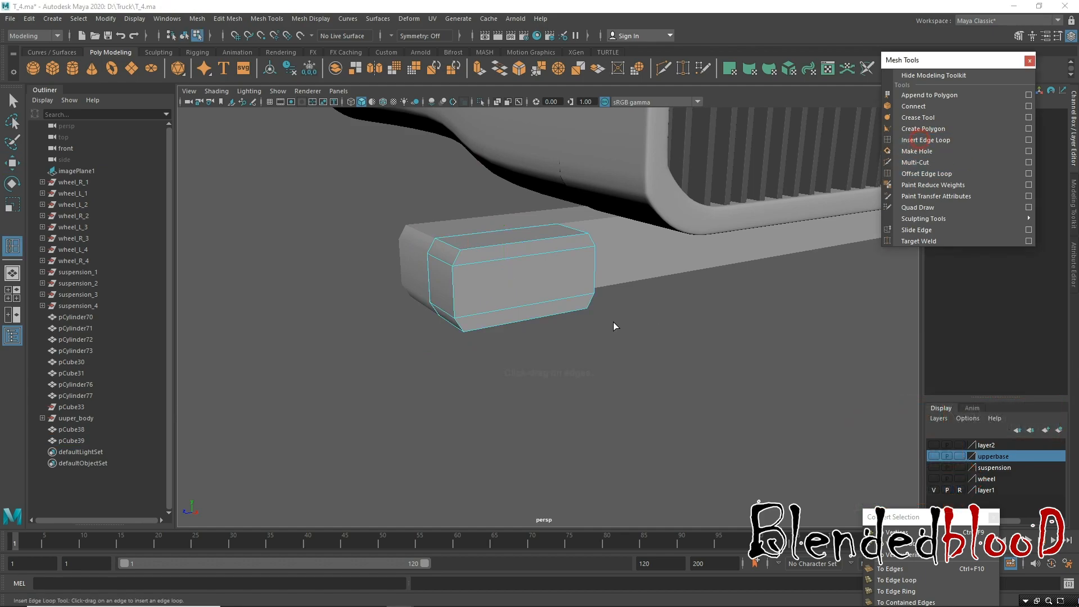
key("space")
key("space")
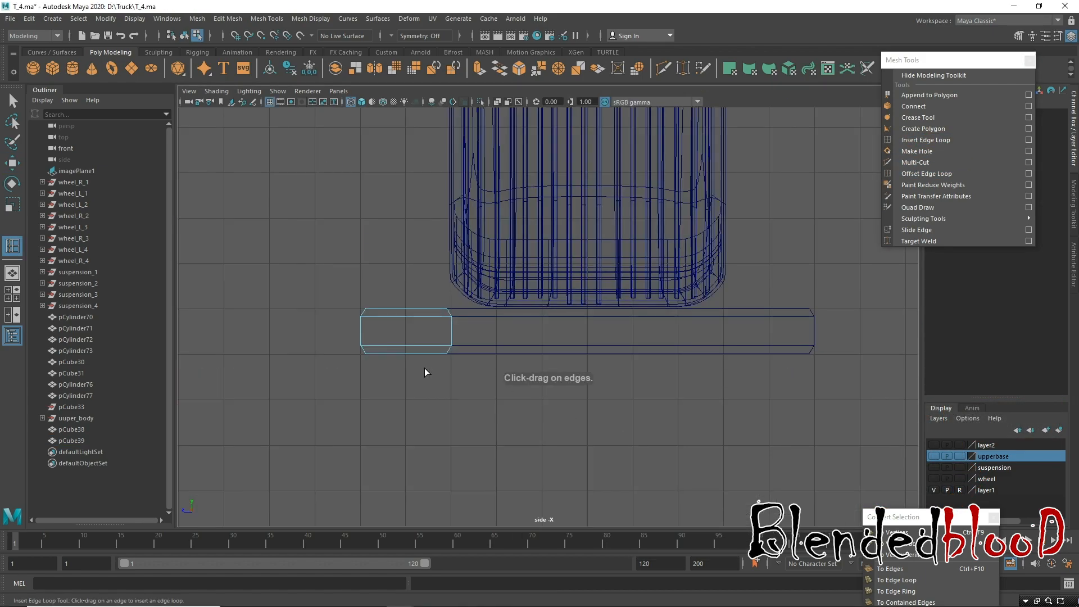
left_click(406, 353)
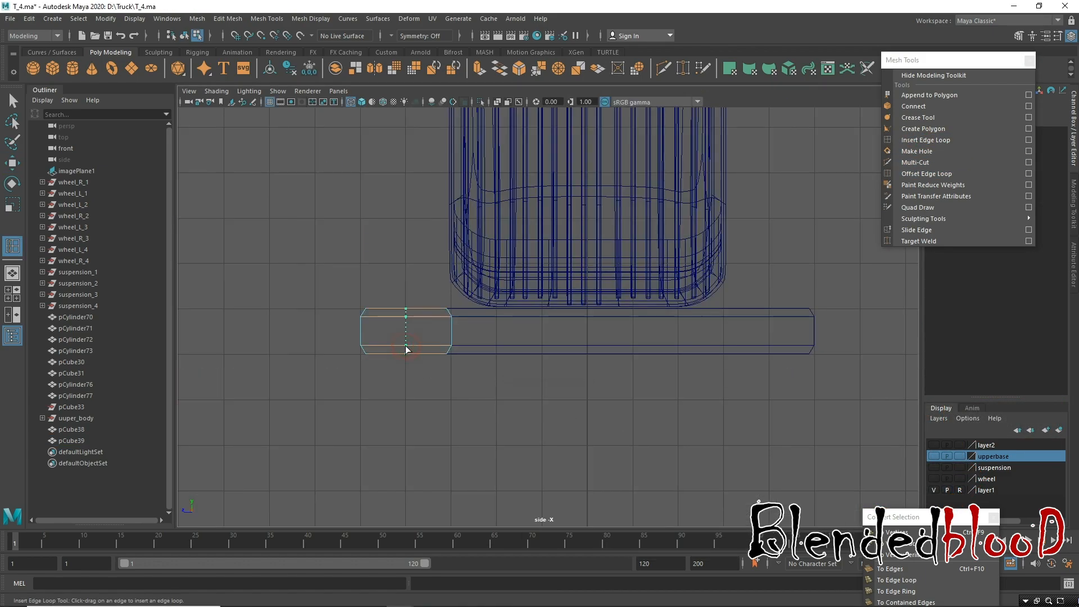
key("w")
key("space")
key("space")
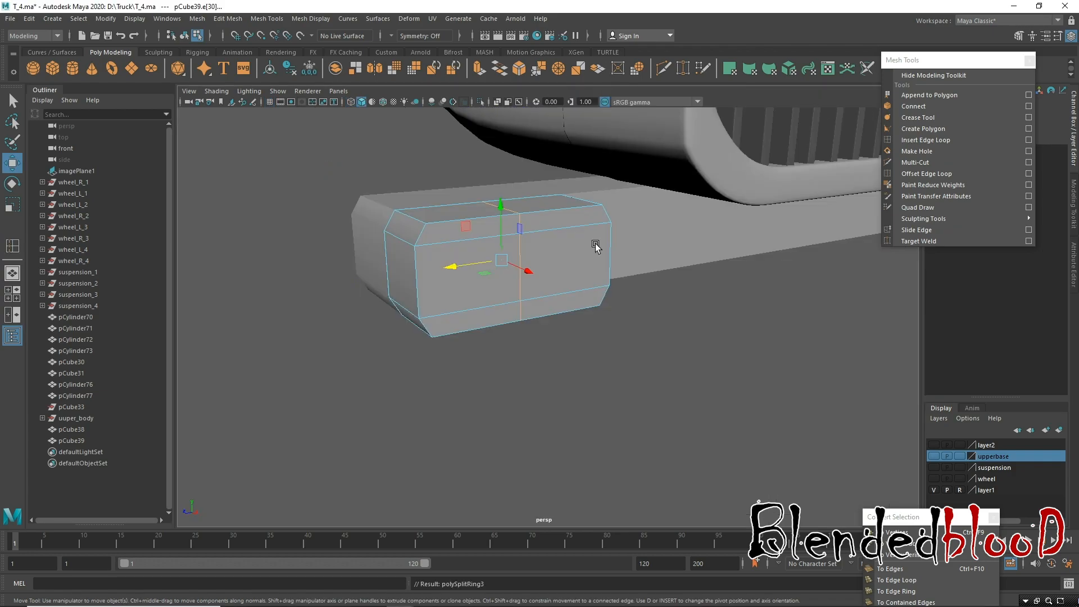
Try to bevel the short block's middle edge loop, reducing the bevel fraction to 0, and undo the change.
left_click_drag(582, 250, 574, 239, "alt")
key("ctrl+z")
key("ctrl+z")
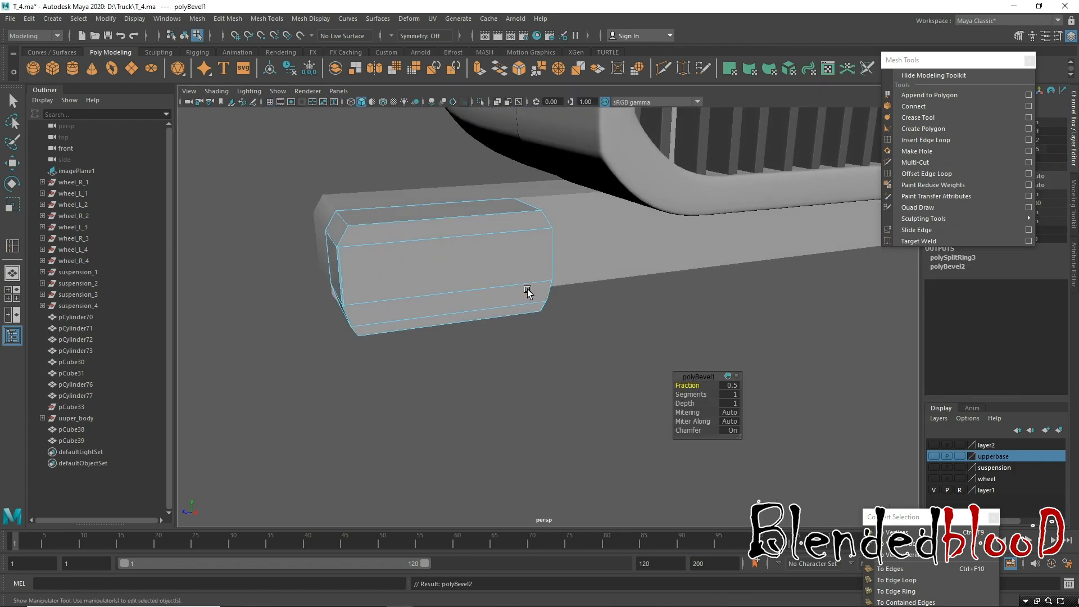
left_click_drag(685, 386, 671, 386)
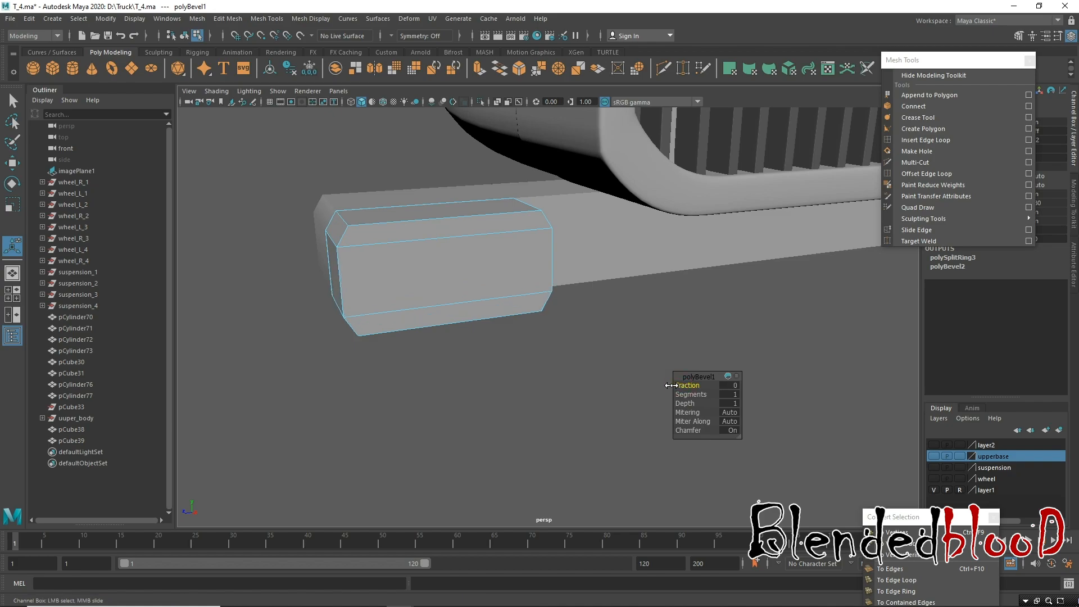
key("ctrl+z")
key("ctrl+z")
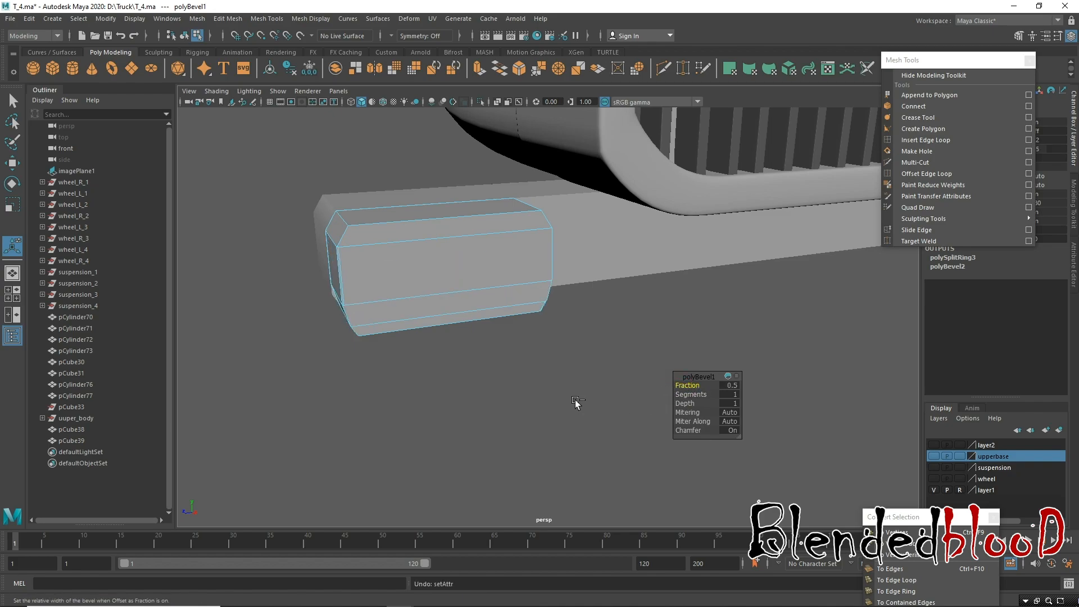
Try a bevel with a fraction of 0.1 on the short block's middle edge loop, and undo it.
left_click(452, 273)
key("4")
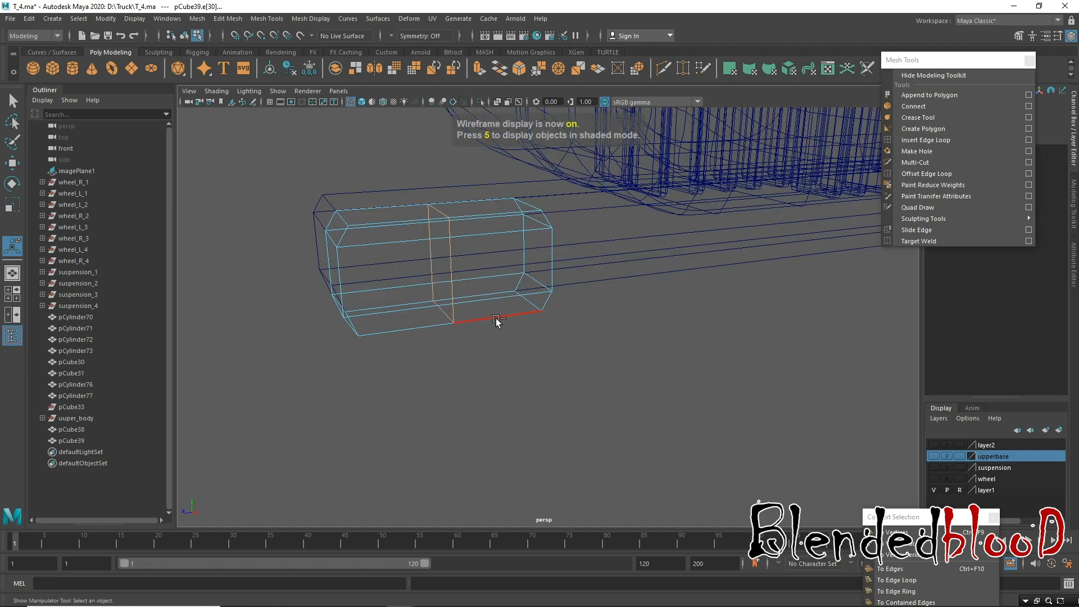
key("ctrl+b")
key("5")
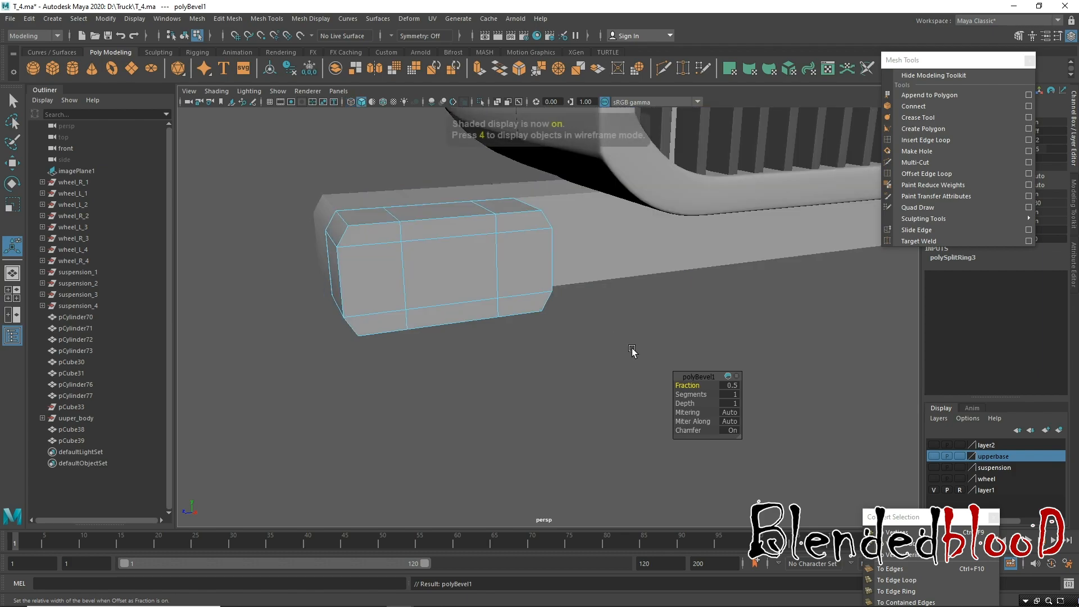
left_click_drag(686, 385, 681, 385)
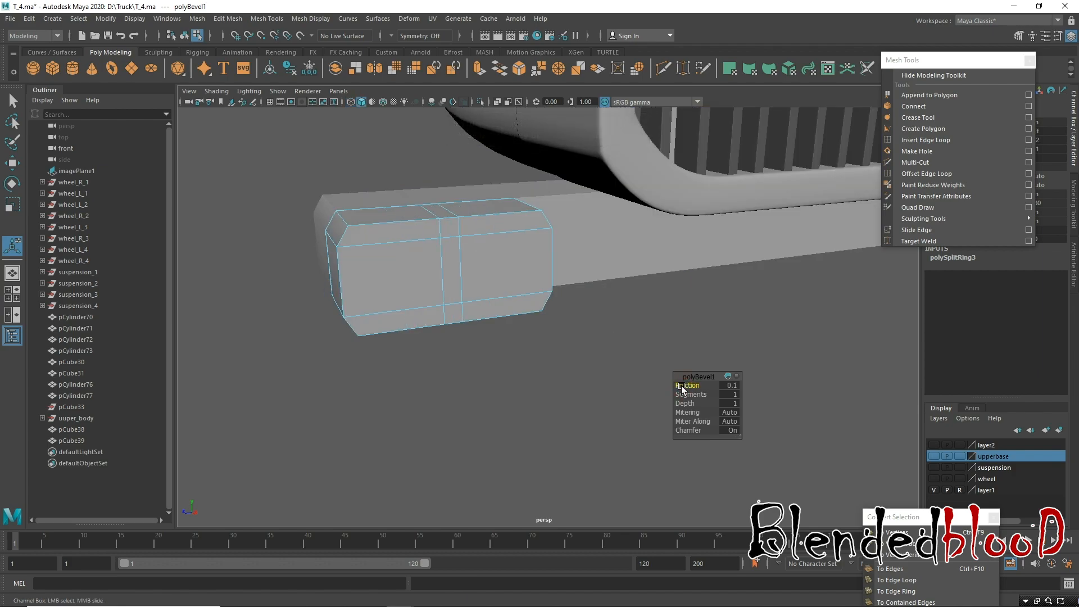
key("ctrl+z")
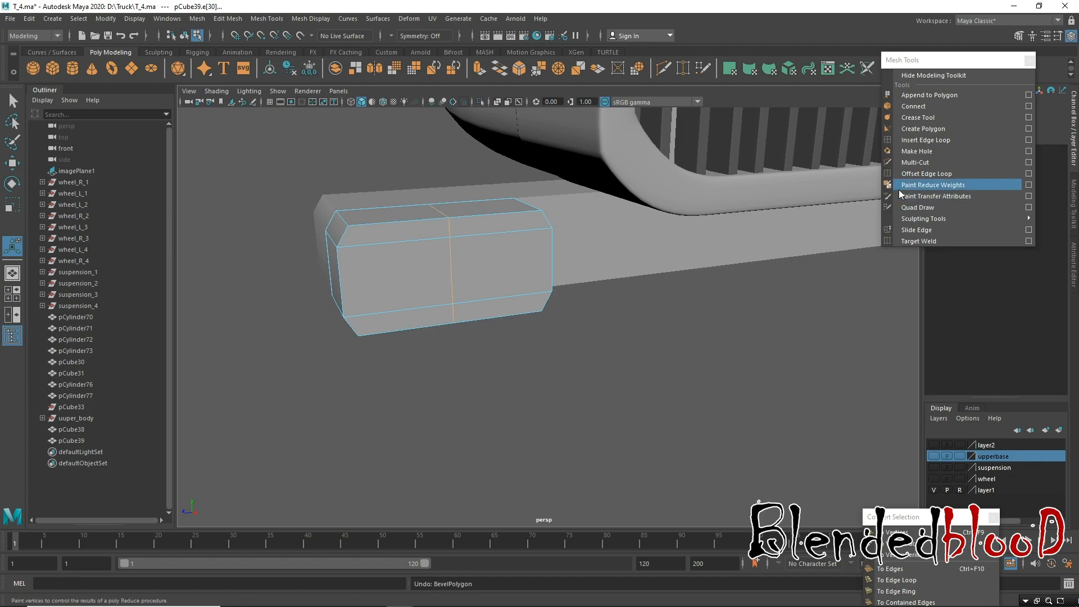
Insert a second vertical edge loop close beside the short block's middle loop.
key("w")
key("3")
key("1")
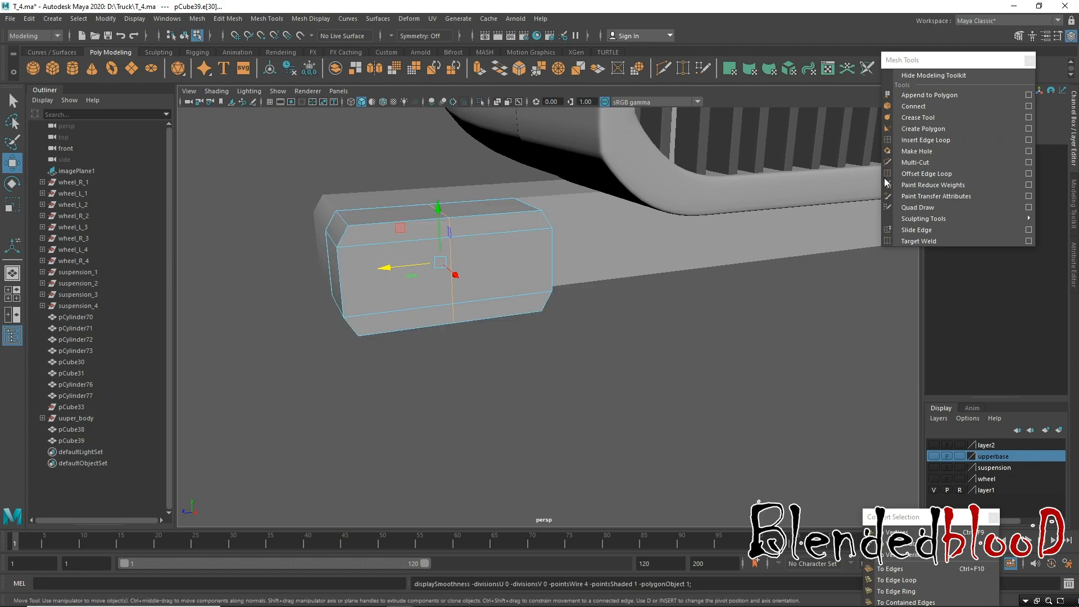
left_click(913, 147)
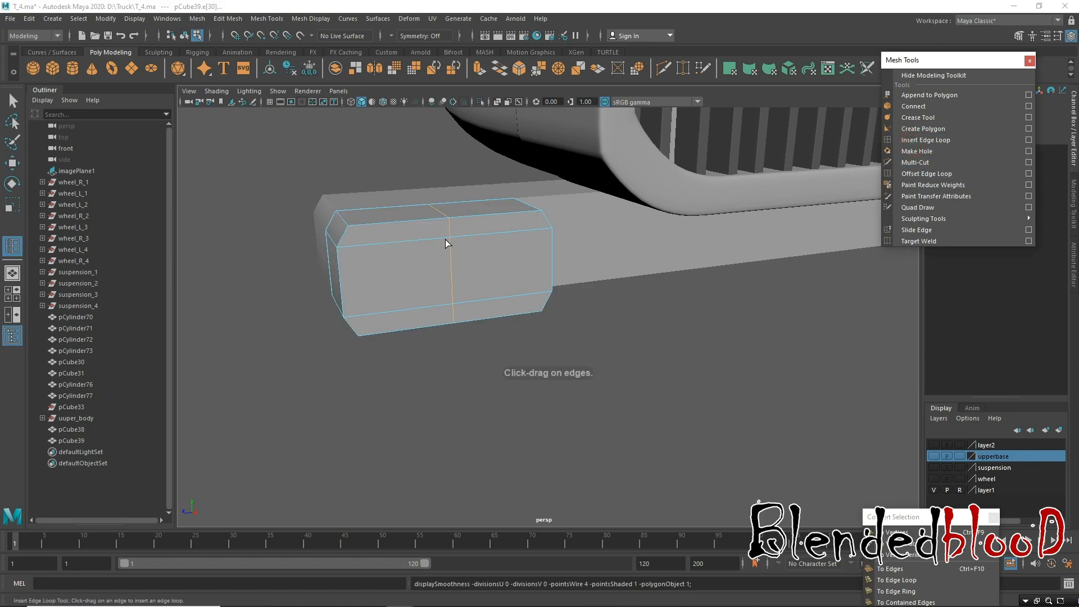
left_click_drag(440, 238, 444, 240)
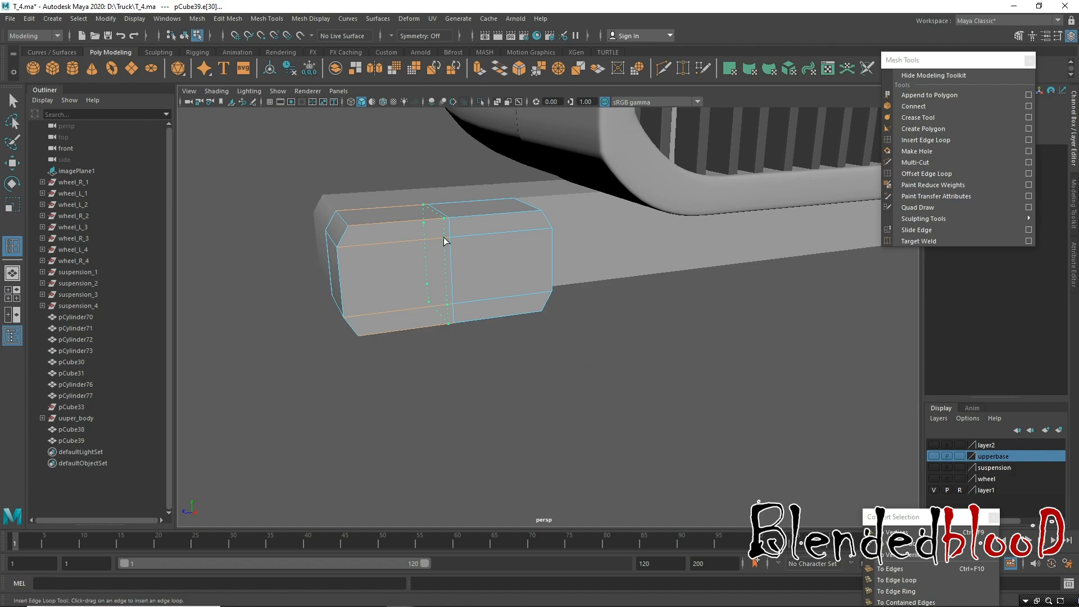
left_click_drag(443, 238, 451, 265)
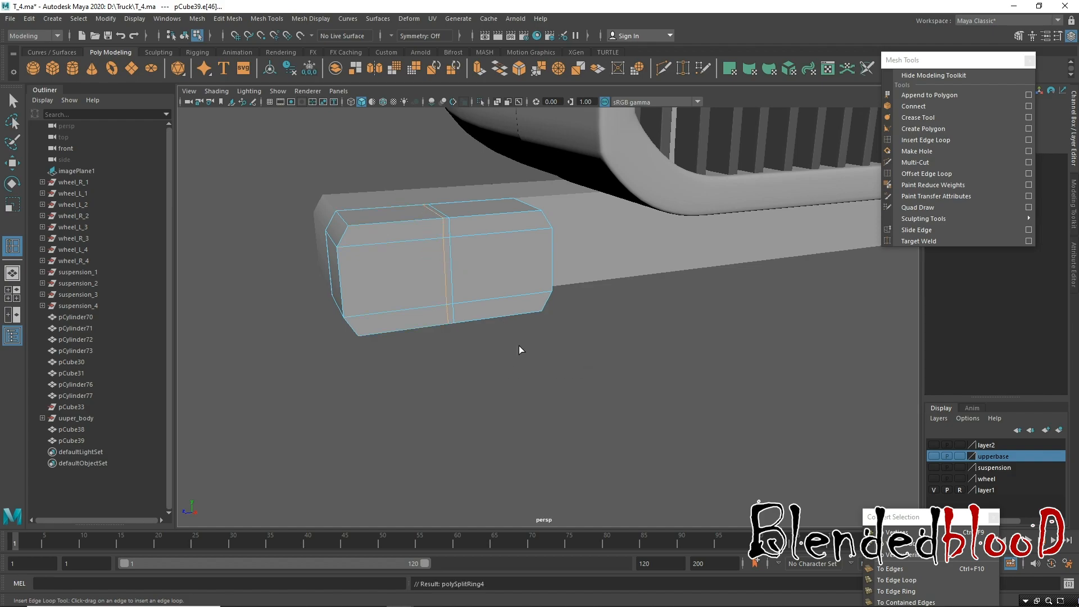
key("w")
left_click_drag(377, 264, 376, 267)
Shift the vertices of both middle loops slightly along Z to centre the pair on the short block, and return to object mode.
key("space")
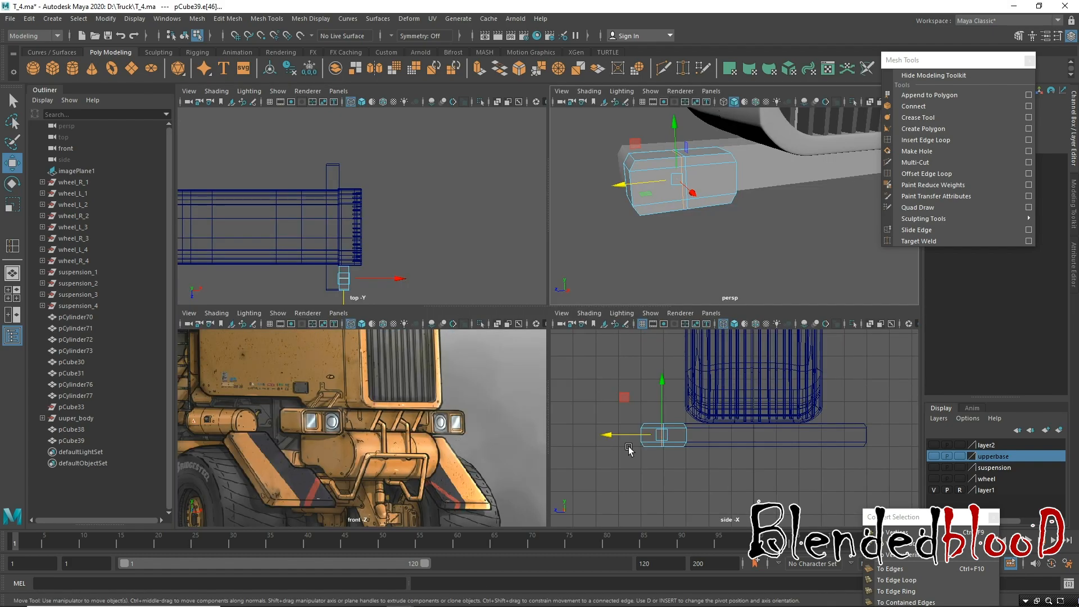
key("space")
scroll(427, 320, "up", 5)
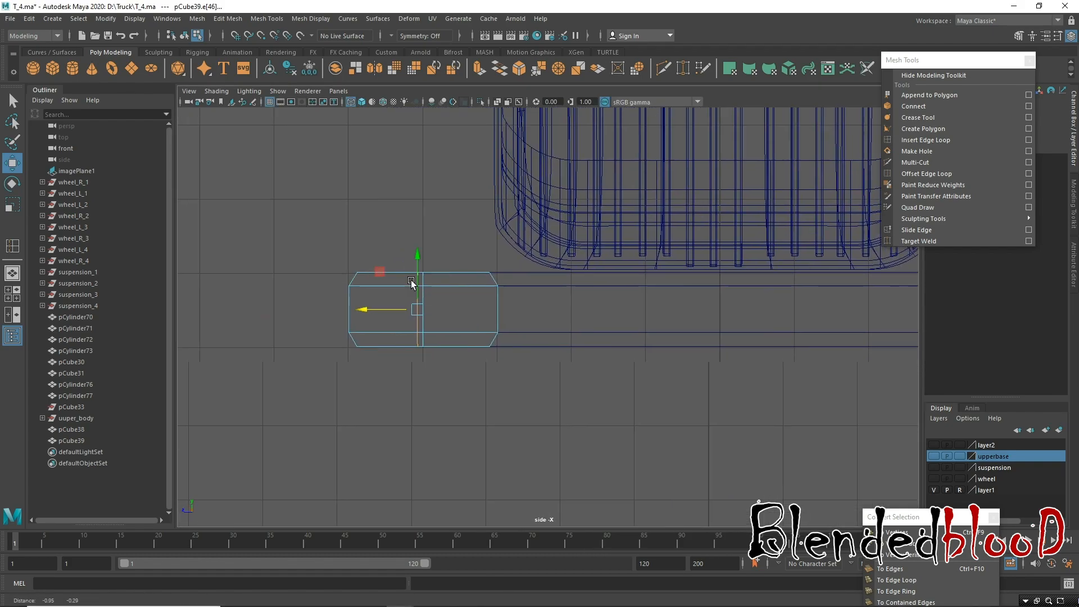
left_click_drag(304, 304, 366, 304)
key("r")
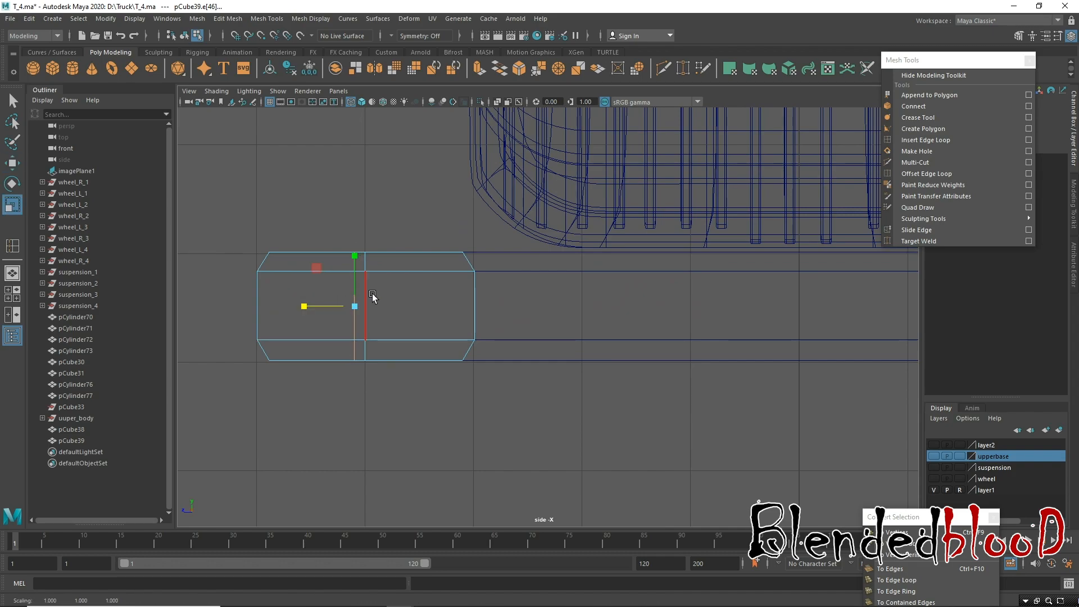
right_click_drag(288, 243, 289, 242)
left_click_drag(316, 217, 414, 457)
key("w")
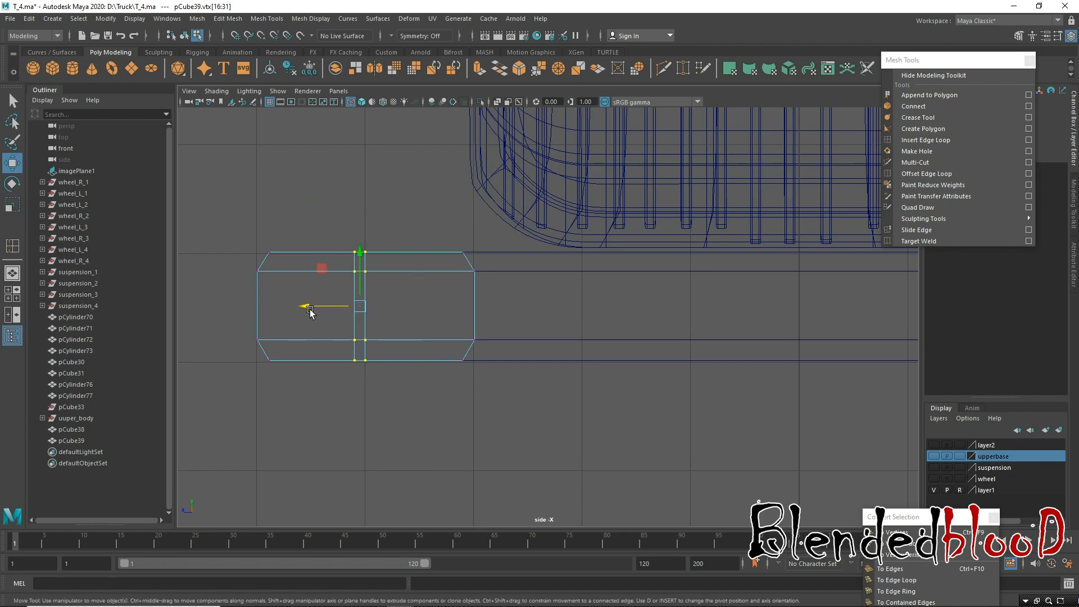
left_click_drag(309, 313, 314, 314)
right_click_drag(375, 276, 444, 218)
Examine the short block with its paired middle loops in front of the crossbar in the perspective view.
key("space")
key("space")
right_click_drag(535, 249, 610, 356)
left_click(609, 355)
left_click(470, 275)
mouse_move(500, 313)
left_mouse_down("alt")
mouse_move(528, 314)
mouse_move(512, 316)
left_mouse_up("alt")
right_click_drag(532, 298, 461, 296, "alt")
middle_click_drag(554, 331, 483, 270, "alt")
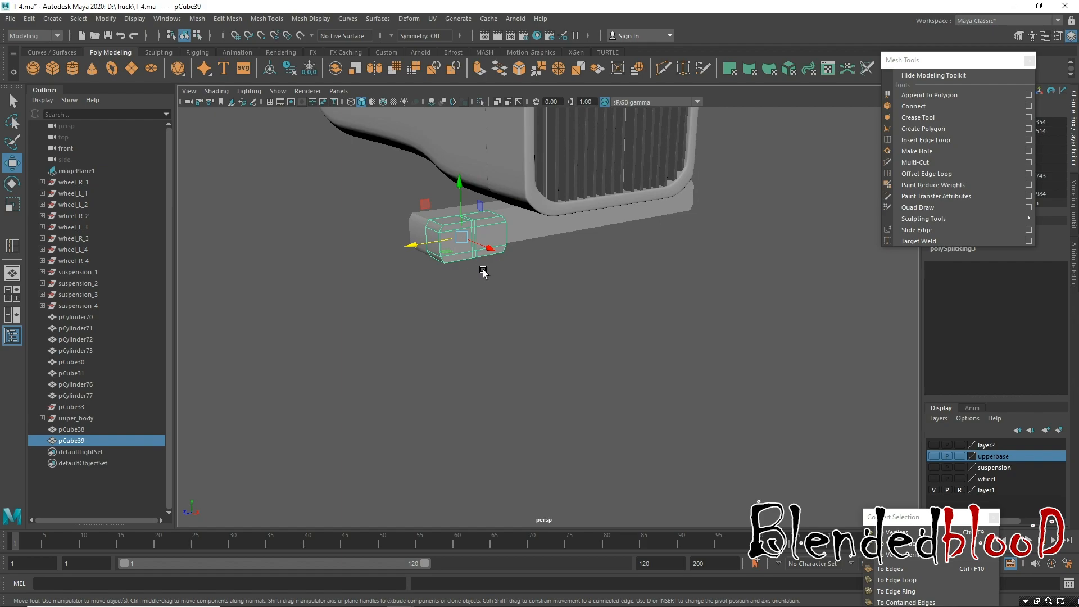
left_click(492, 273)
left_click(472, 226)
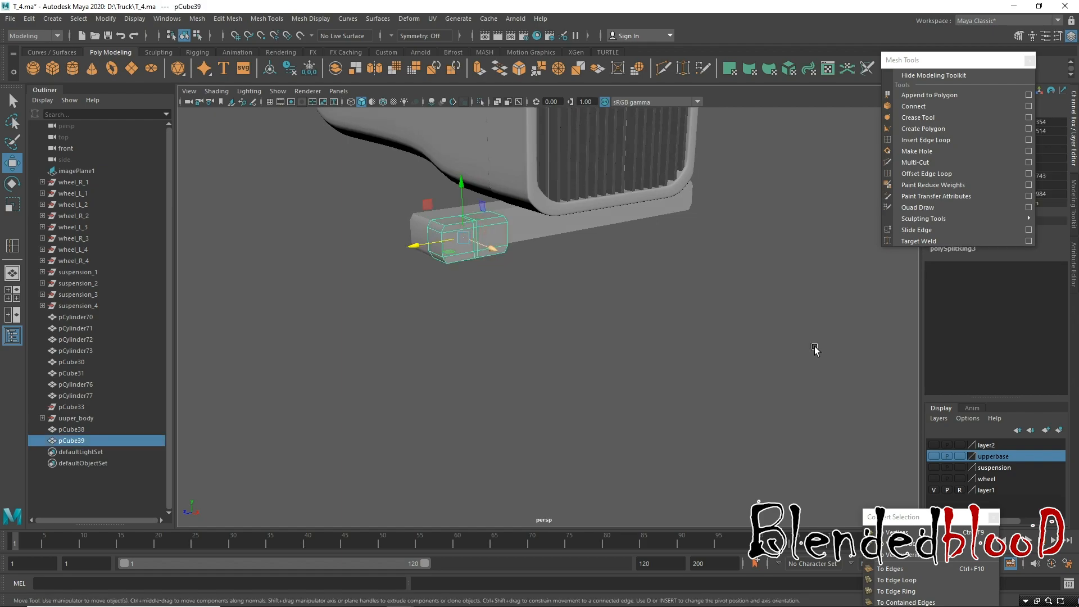
Hide layer2 to isolate the bumper pieces and select the long crossbar.
left_click(934, 447)
left_click_drag(525, 268, 596, 450, "alt")
left_click(525, 271)
left_click(490, 306)
left_click(488, 286)
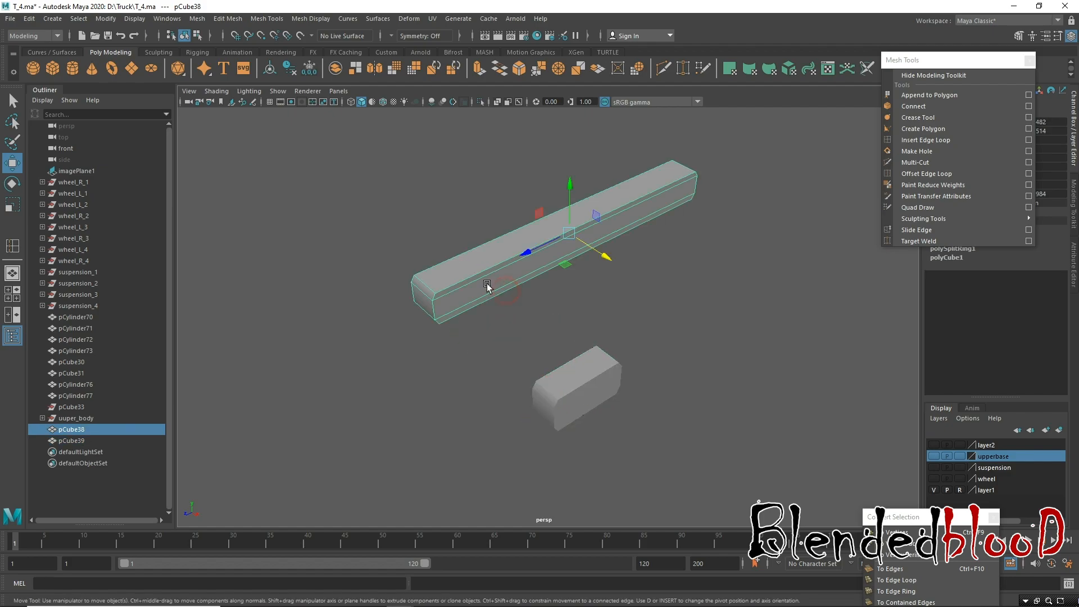
Insert supporting edge loops beside the long side edges of the crossbar.
left_click_drag(460, 315, 484, 285, "alt")
right_click_drag(486, 241, 497, 325, "alt")
middle_click_drag(496, 325, 575, 499, "alt")
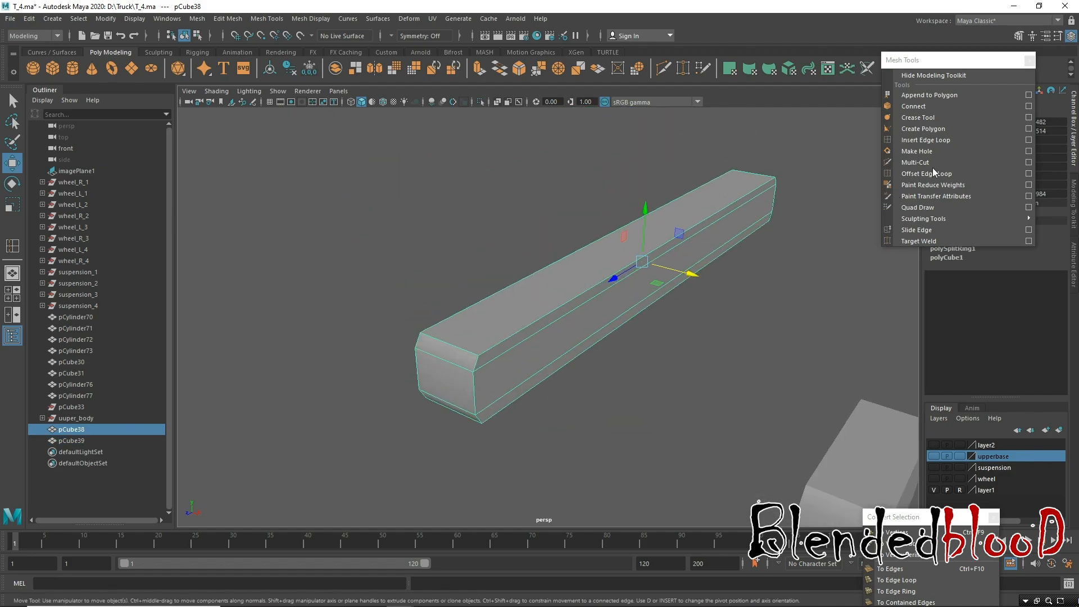
left_click(924, 141)
left_click_drag(471, 354, 500, 332)
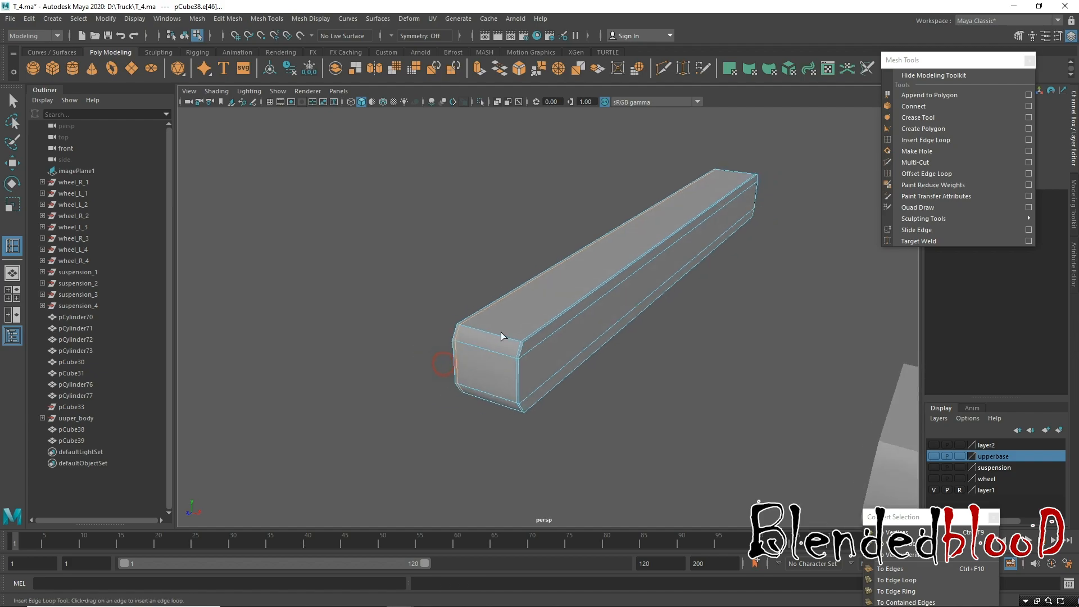
Insert supporting edge loops running lengthwise beside the crossbar's upper and lower chamfer edges.
right_click_drag(511, 334, 504, 395, "alt")
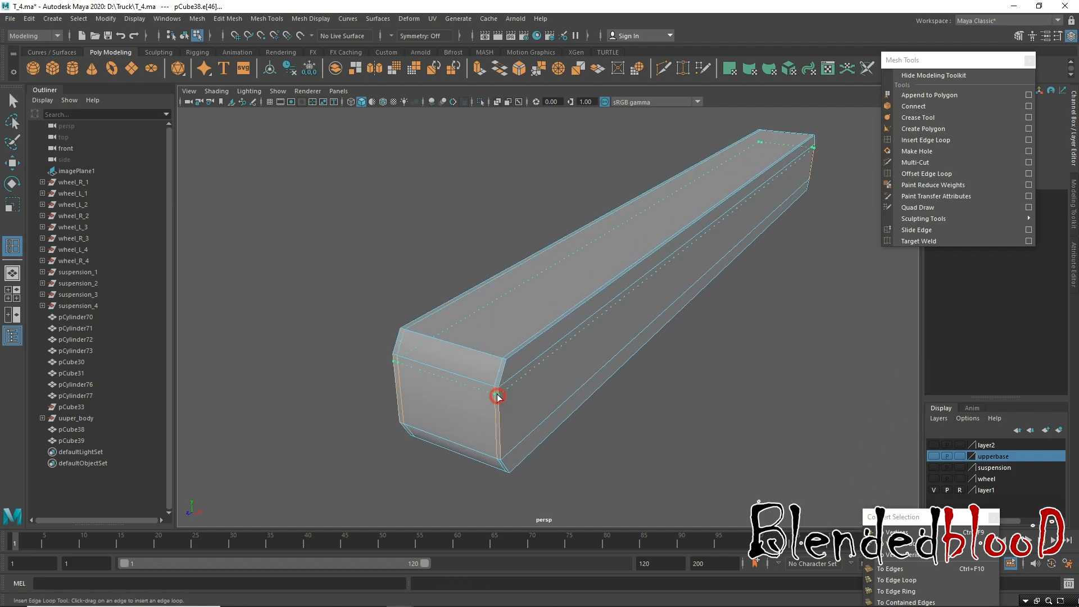
left_click_drag(497, 390, 497, 391)
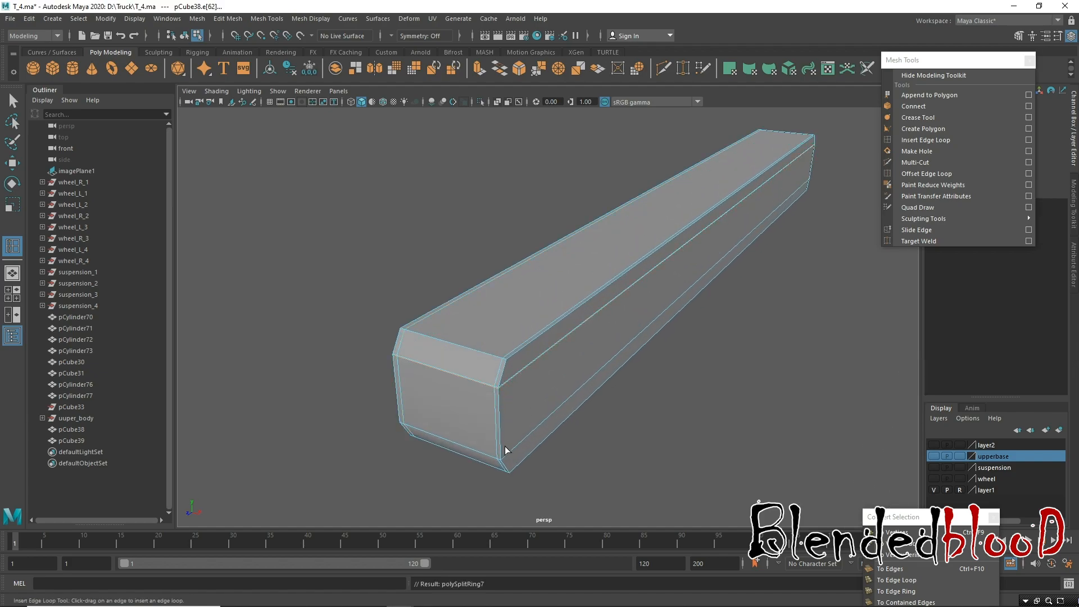
left_click_drag(501, 452, 502, 460)
left_click_drag(544, 405, 326, 342, "alt")
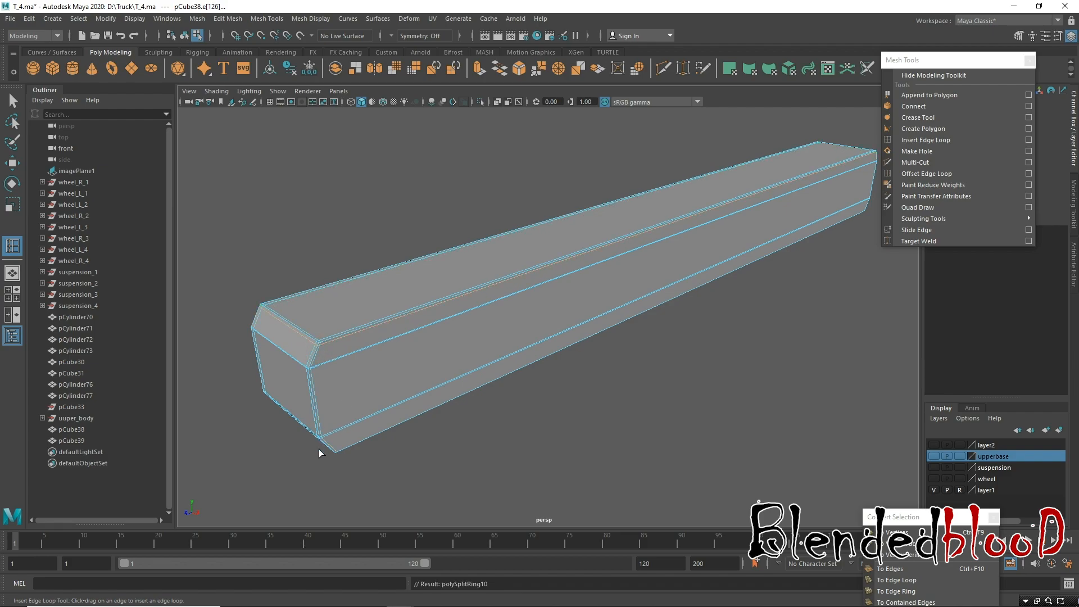
left_click_drag(329, 450, 332, 456)
Insert edge loops across the crossbar's width, one towards each end, and leave the edge loop tool.
left_click_drag(512, 305, 450, 305, "alt")
scroll(592, 290, "down", 5)
left_click_drag(593, 290, 622, 311, "alt")
middle_click_drag(621, 311, 506, 243, "alt")
scroll(566, 344, "up", 5)
middle_click_drag(557, 396, 619, 312, "alt")
left_click_drag(512, 246, 522, 246)
left_click_drag(608, 316, 573, 331, "alt")
key("w")
right_click_drag(573, 329, 489, 373, "alt")
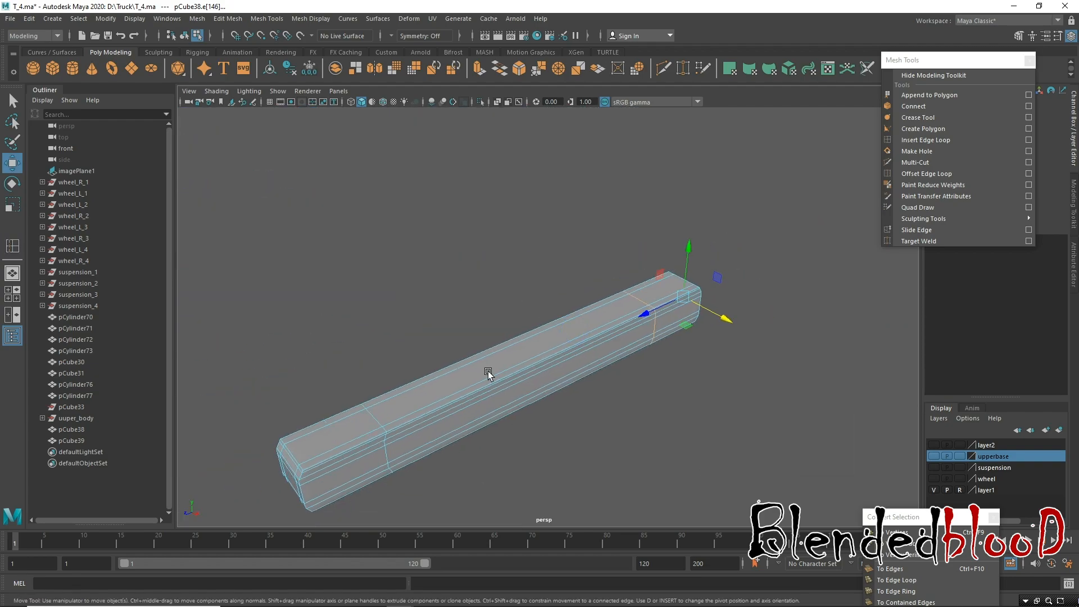
Return the crossbar to object mode and deselect it to check its shaded shape.
left_click_drag(490, 373, 528, 329, "alt")
left_click(536, 304)
right_click_drag(513, 279, 571, 263)
left_click(638, 337)
left_click_drag(624, 315, 378, 282, "alt")
left_click(496, 258)
left_click(572, 344)
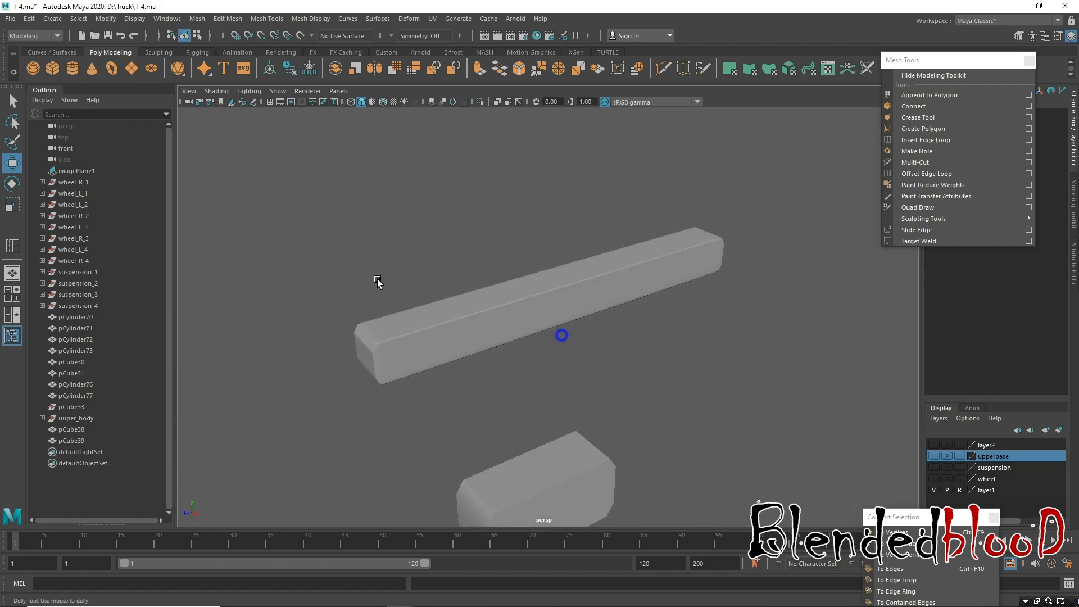
Move the short block up against the front of the crossbar's near end.
scroll(378, 282, "down", 4)
left_click(537, 401)
scroll(601, 474, "up", 3)
left_click_drag(572, 462, 453, 397)
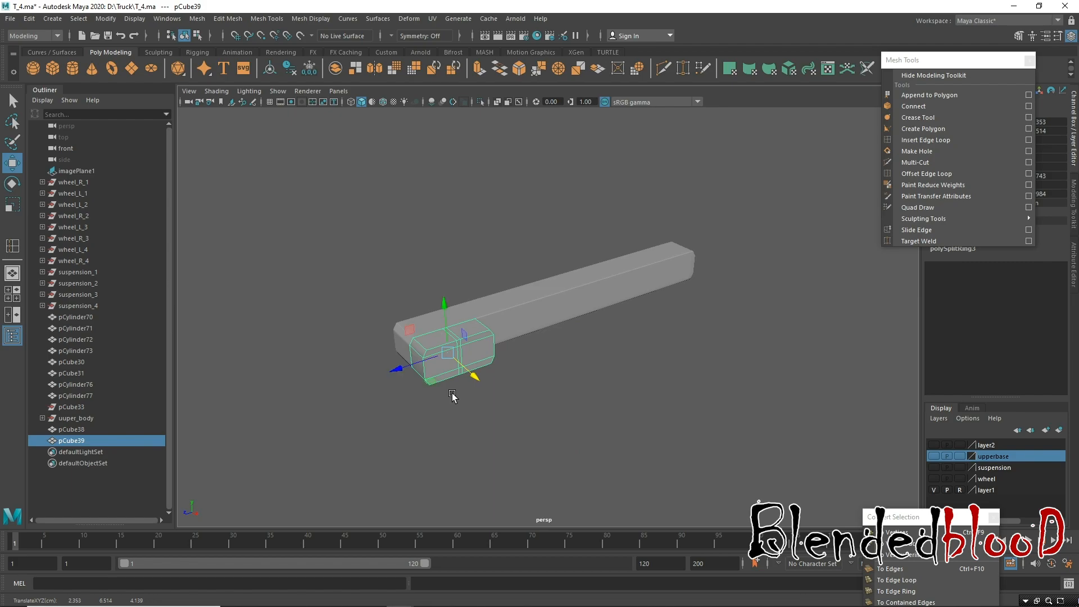
key("f")
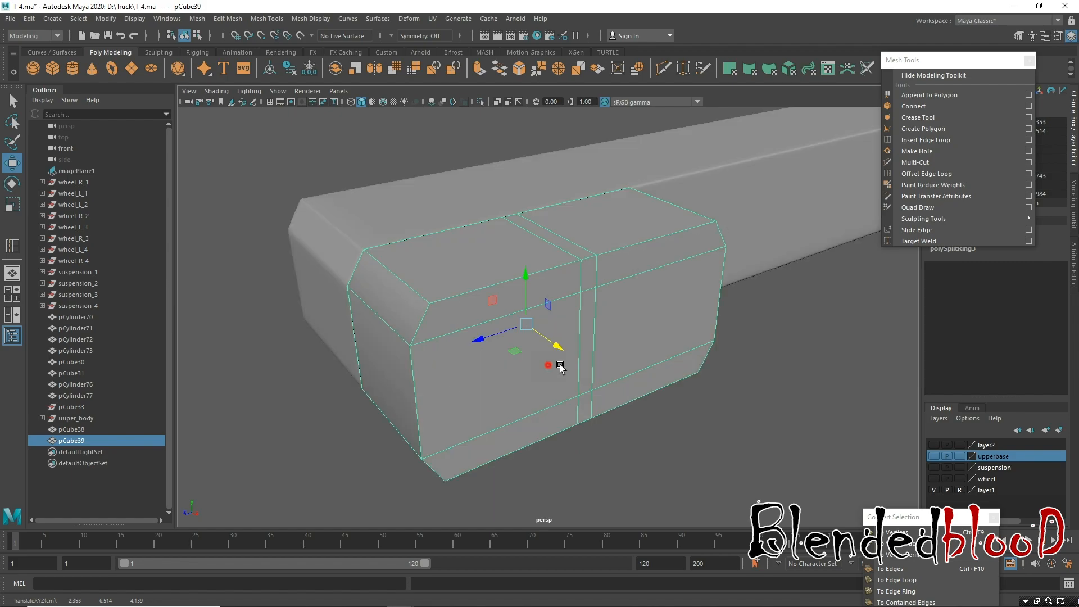
left_click_drag(560, 366, 527, 449, "alt")
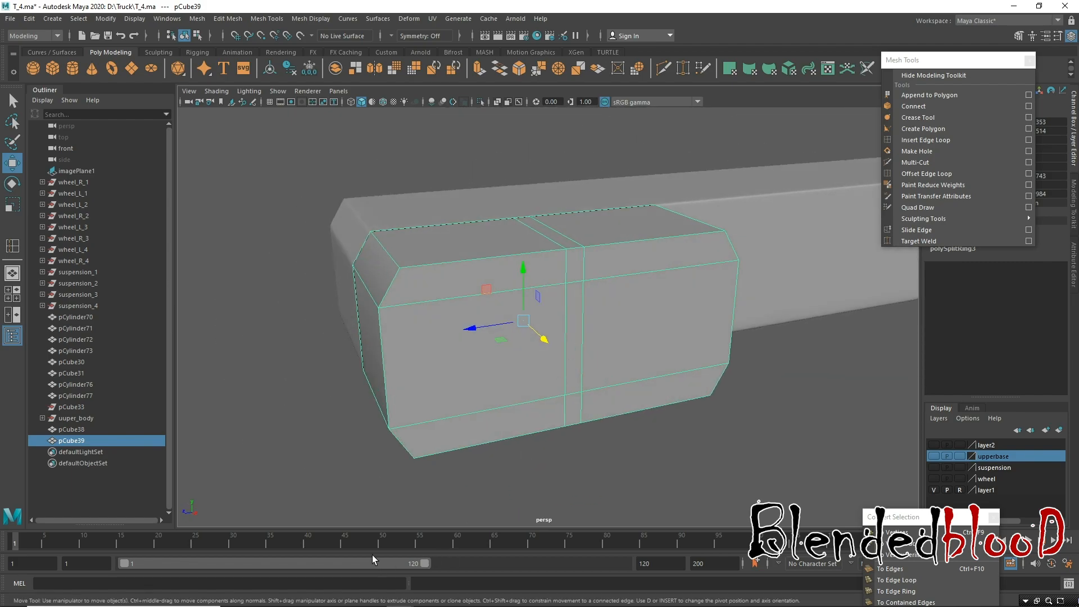
Check the headlight housing in the reference image and insert a vertical edge loop close to each end of the short block.
key("space")
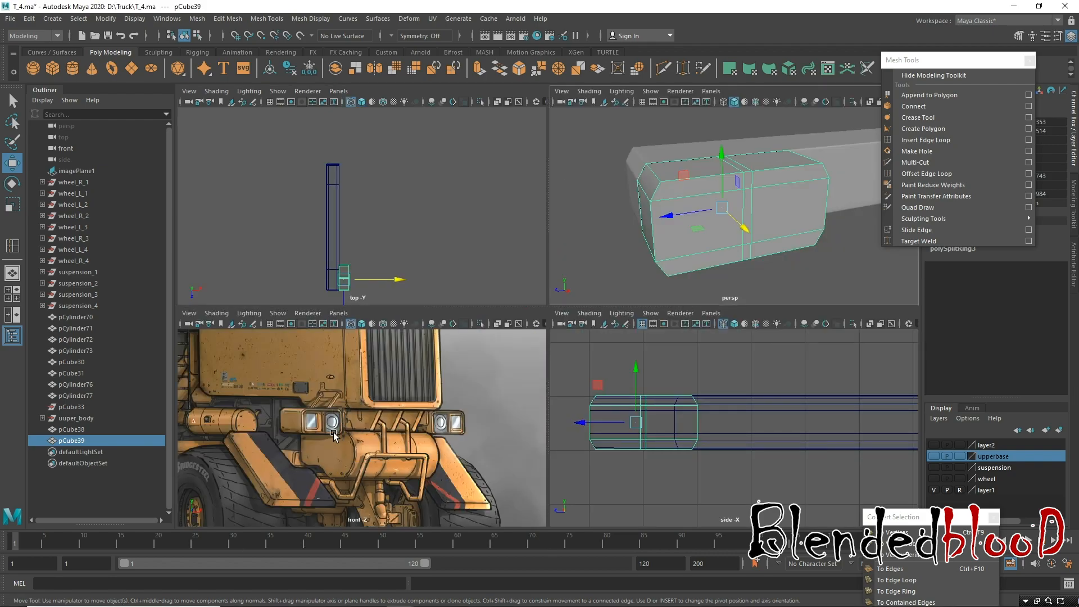
scroll(332, 423, "up", 6)
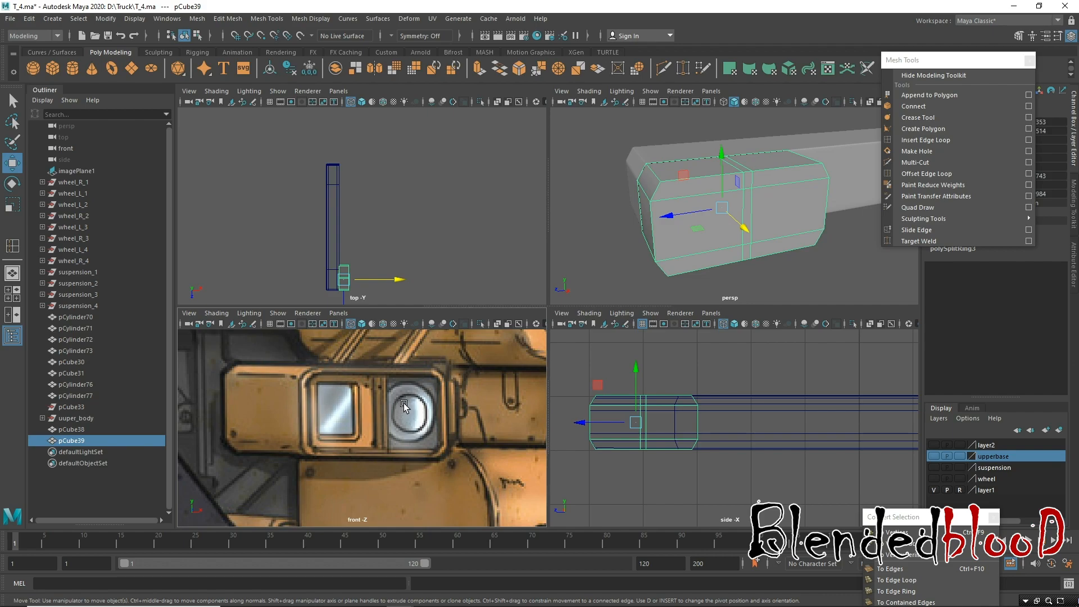
key("space")
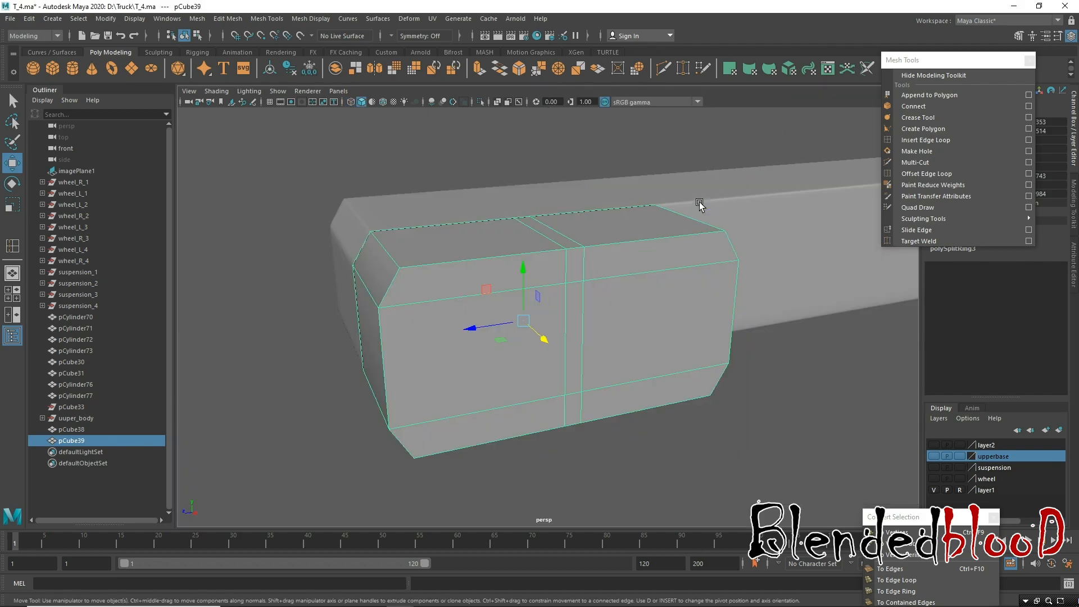
left_click_drag(601, 288, 519, 258, "alt")
right_click_drag(521, 261, 523, 290)
left_click(494, 241)
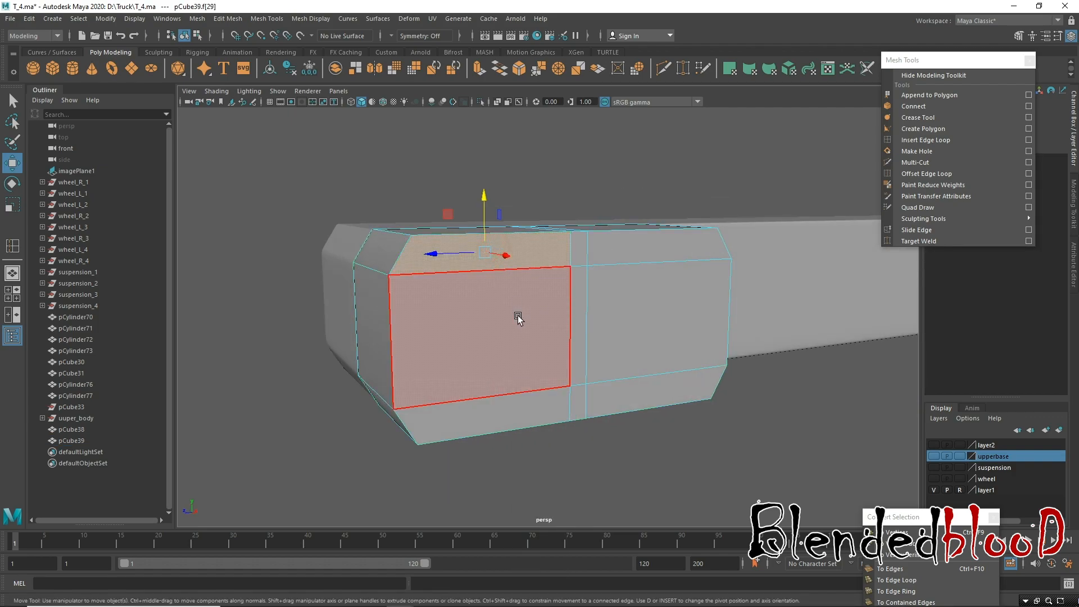
left_click(911, 141)
left_click_drag(417, 274, 407, 275)
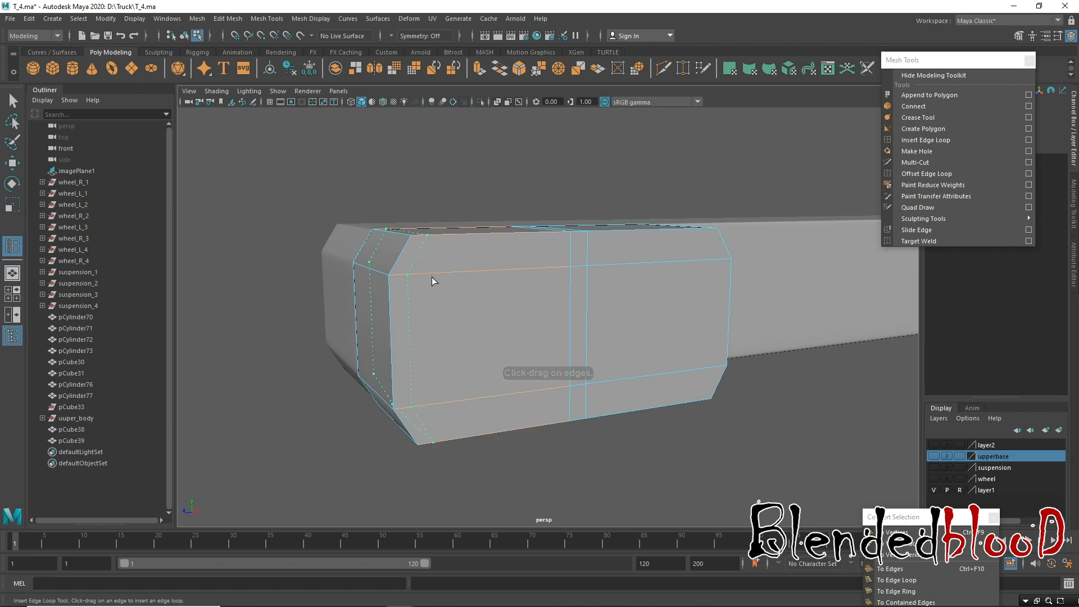
left_click_drag(704, 258, 717, 262)
left_click_drag(760, 332, 722, 332, "alt")
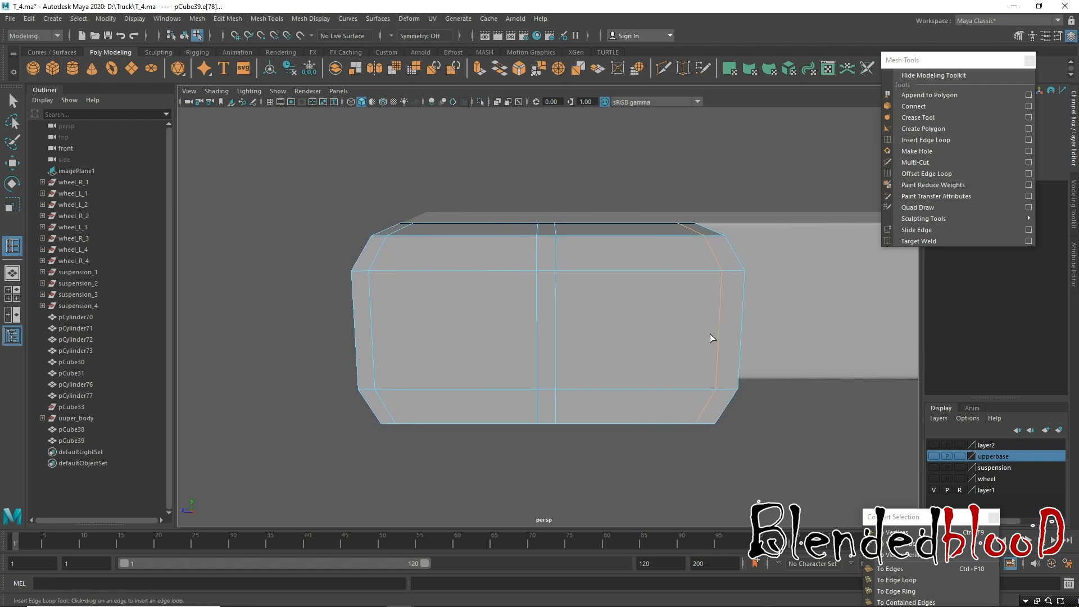
key("w")
right_click_drag(665, 285, 663, 326)
left_click(649, 312)
left_click(431, 326, "shift")
key("space")
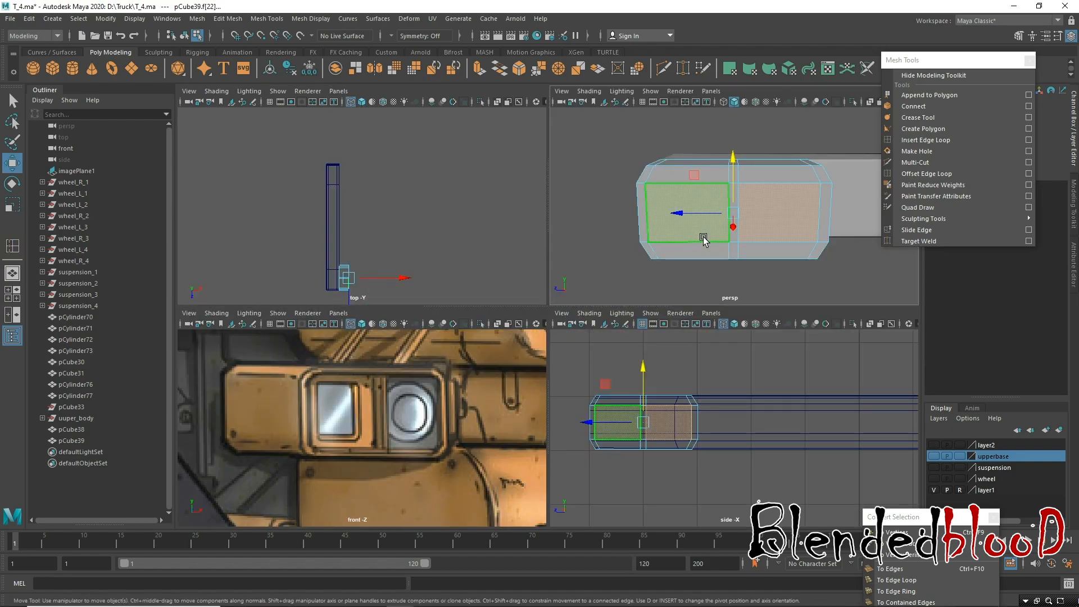
key("space")
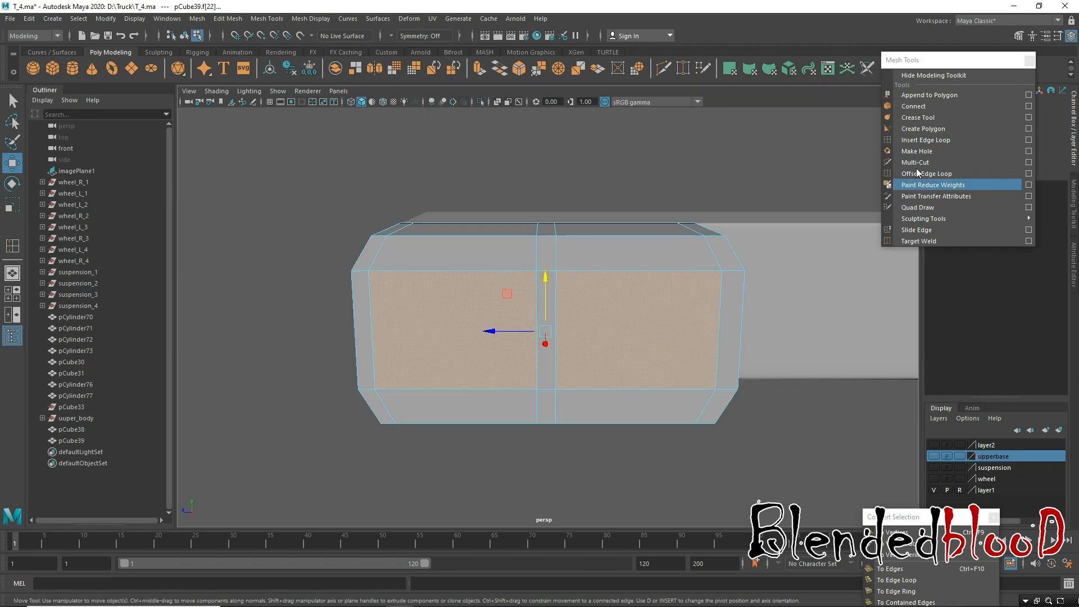
Insert a horizontal edge loop across the upper chamfer and another across the lower chamfer of the short block.
left_click(933, 140)
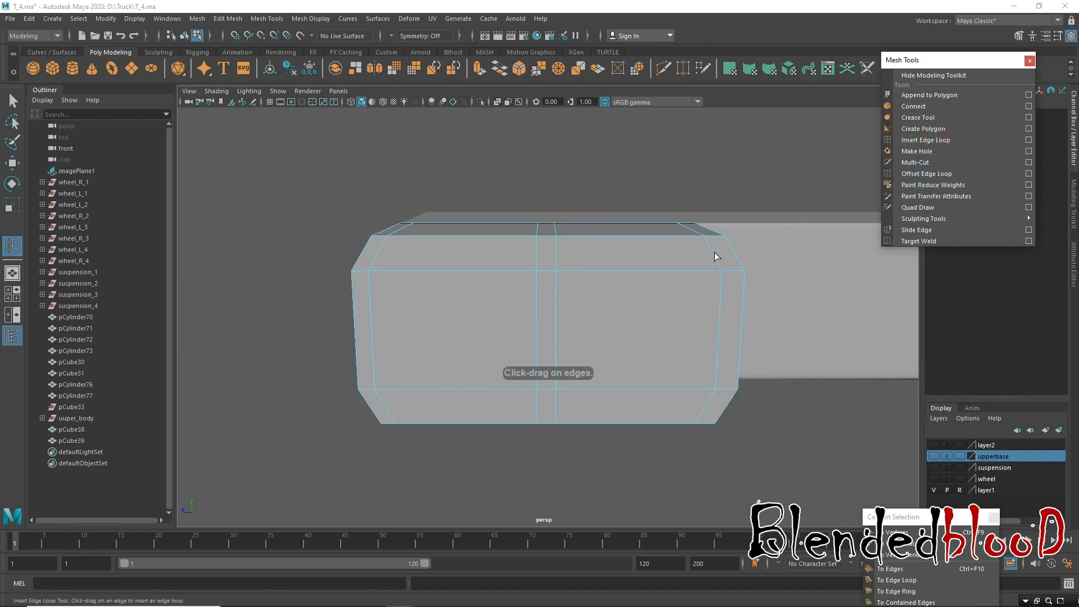
left_click_drag(713, 251, 712, 249)
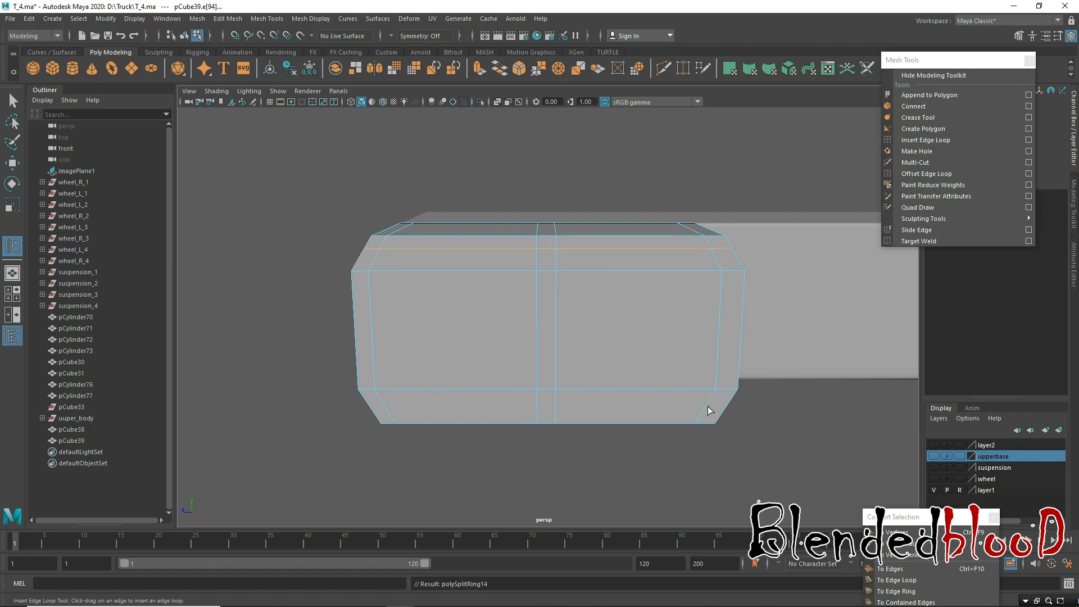
left_click_drag(706, 410, 713, 410)
Extrude the front faces on both sides of the short block's middle strip inward to form two headlight recesses.
key("w")
right_click_drag(643, 295, 643, 314)
left_click(636, 262)
left_click(658, 383, "shift")
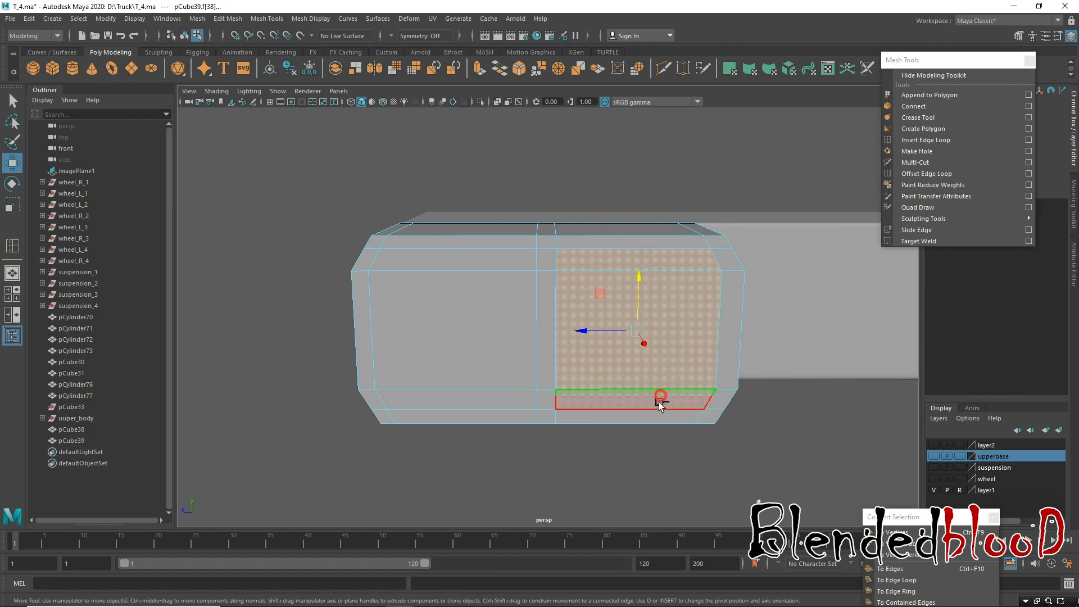
left_click(439, 335)
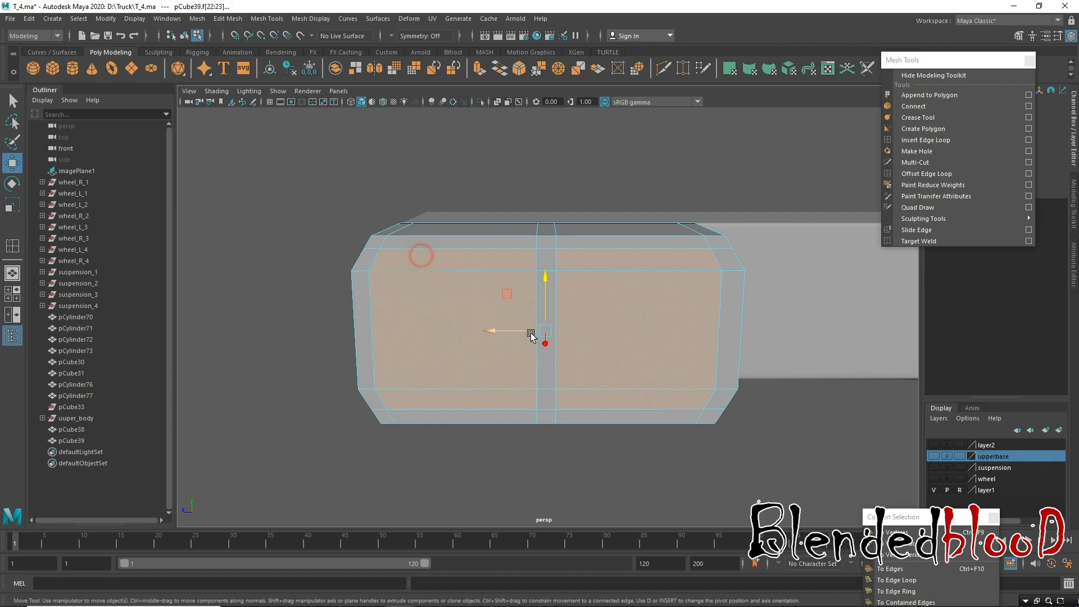
key("space")
key("space")
left_click_drag(703, 247, 603, 124, "alt")
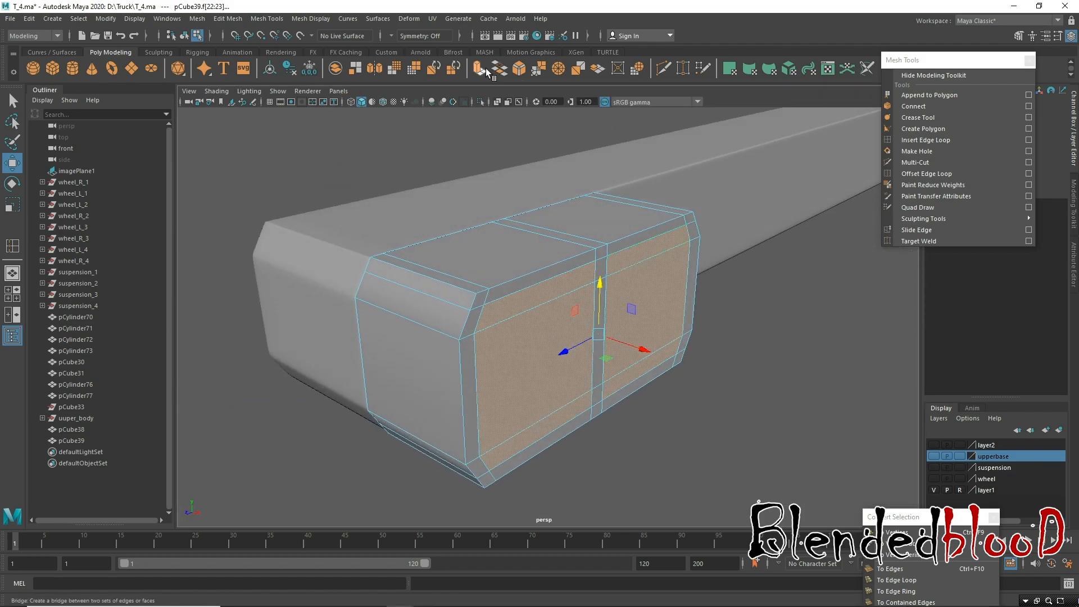
key("ctrl+e")
left_click(608, 293)
key("w")
left_click_drag(644, 356, 747, 368)
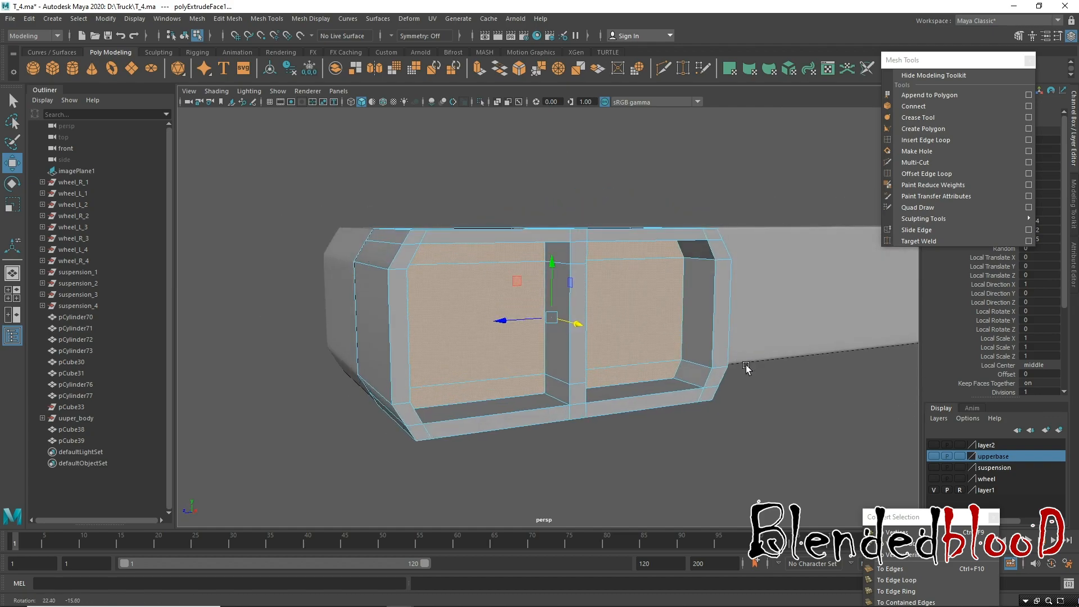
right_click_drag(746, 368, 658, 325, "alt")
Compare the recessed housing with the headlights in the reference image and return it to object mode.
key("space")
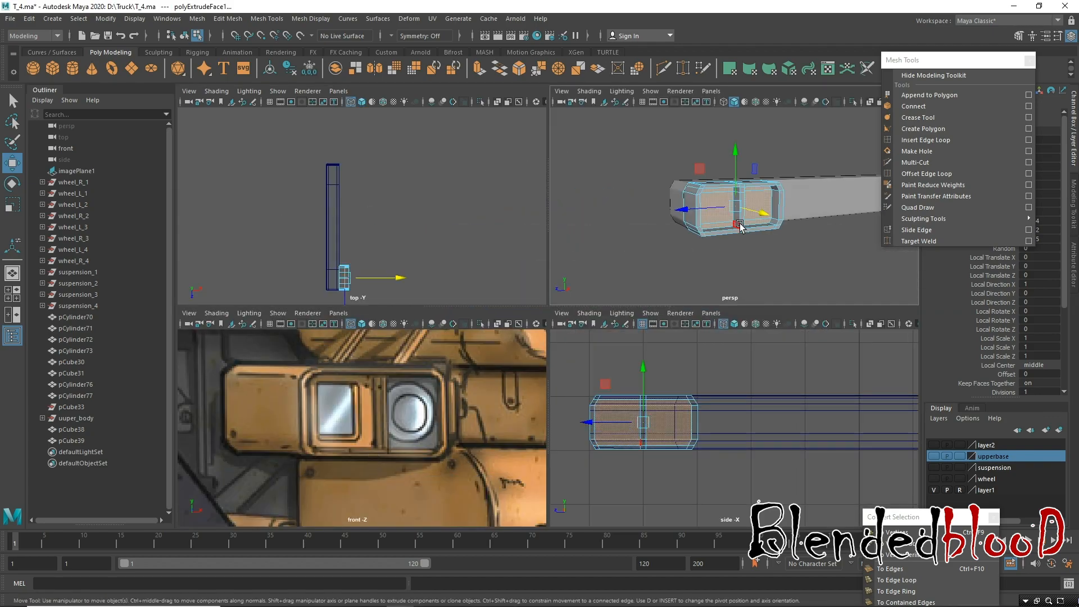
key("space")
left_click_drag(623, 301, 669, 313, "alt")
right_click_drag(577, 258, 633, 242)
left_click_drag(777, 309, 685, 265, "alt")
left_click(616, 274)
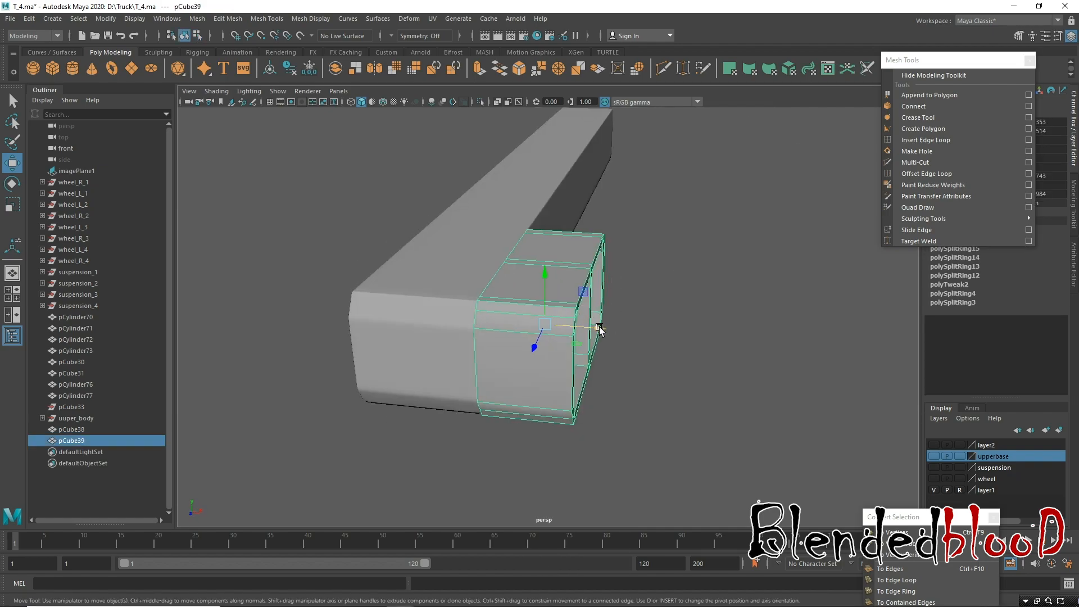
Insert supporting edge loops around the housing, close to its rear and front edges.
left_click(925, 139)
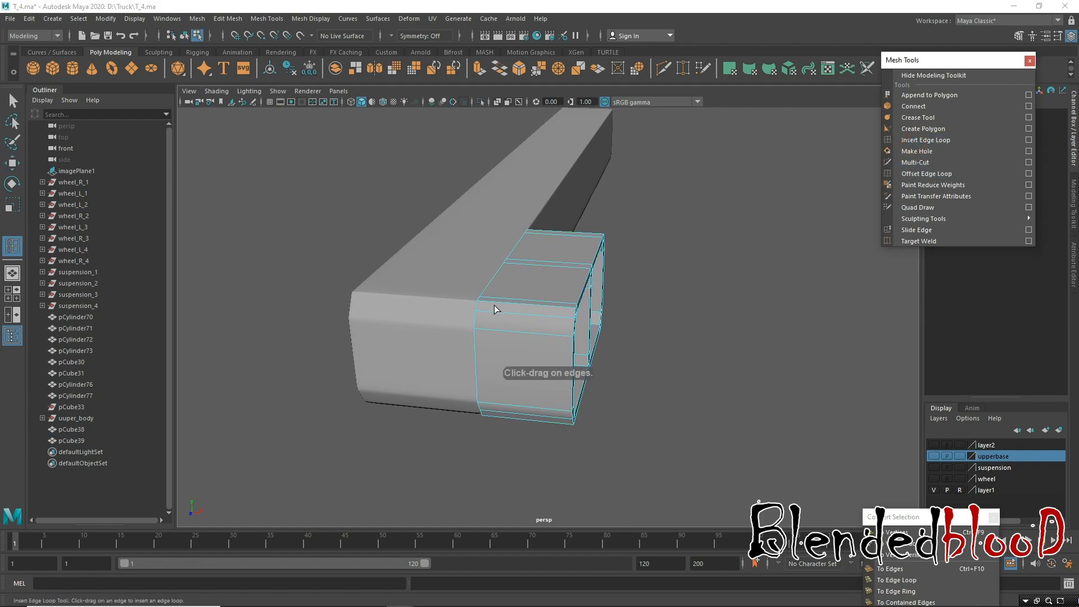
left_click_drag(476, 332, 475, 332)
left_click_drag(572, 326, 570, 357, "alt")
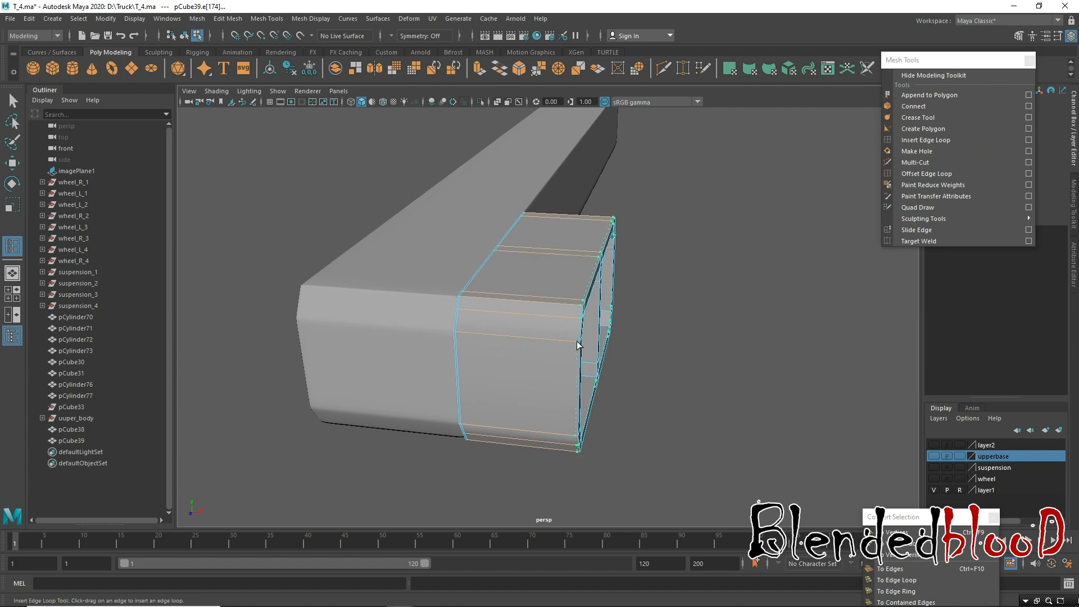
left_click_drag(585, 353, 599, 407, "alt")
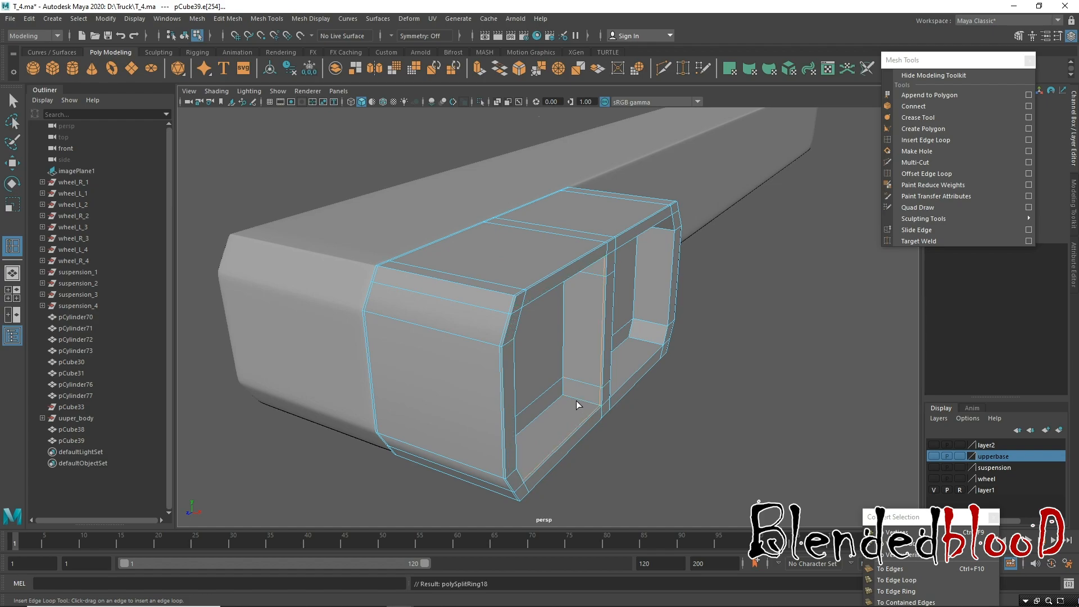
Insert supporting edge loops on the inner walls of both recesses, close to their back faces and front rims.
left_click(568, 397)
left_click_drag(685, 383, 669, 361, "alt")
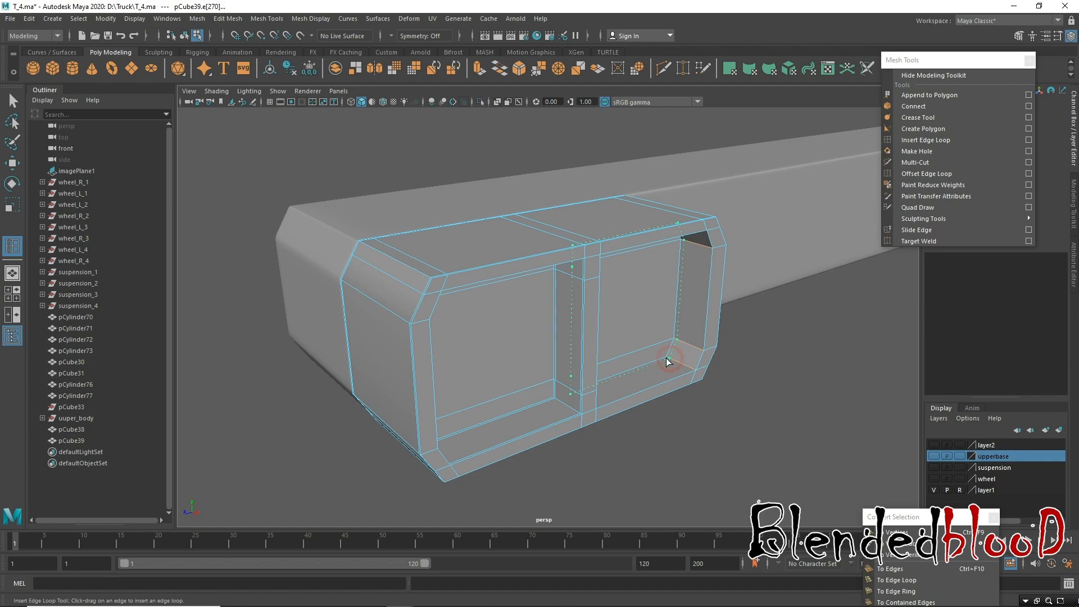
left_click(663, 358)
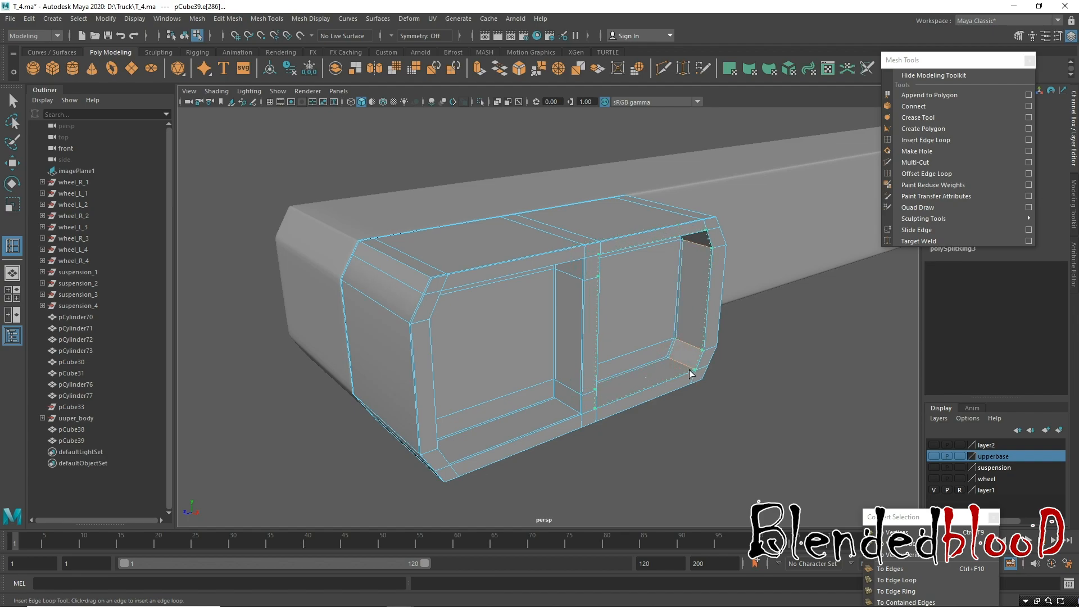
left_click(691, 375)
Add further supporting edge loops around the housing's front frame and recesses, and check the mesh in smooth preview.
left_click_drag(723, 361, 697, 282, "alt")
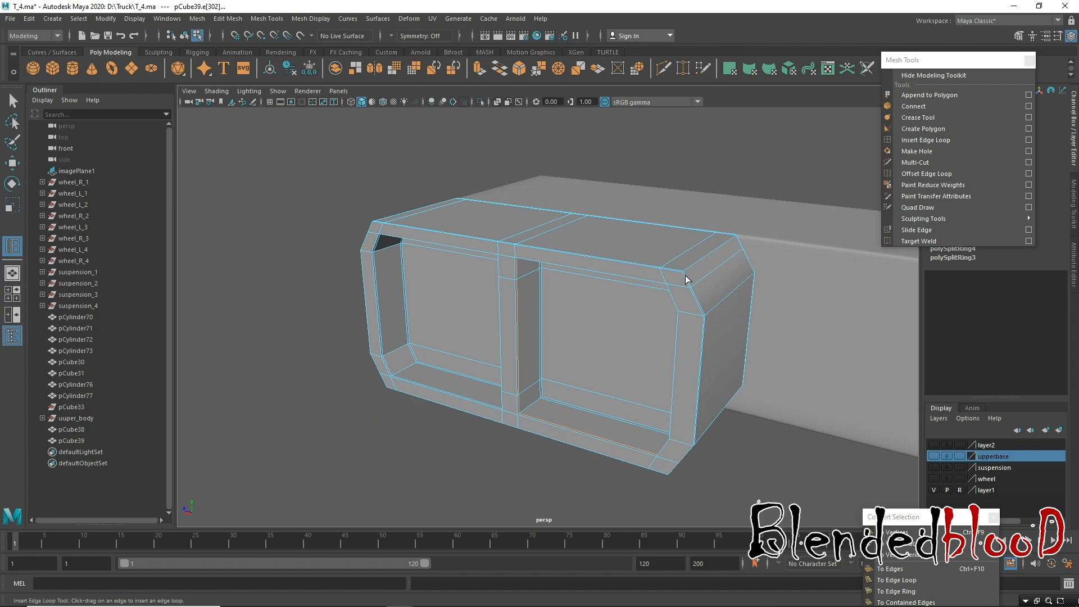
left_click(683, 275)
left_click_drag(713, 449, 706, 338, "alt")
left_click(679, 368)
left_click_drag(529, 326, 568, 366, "alt")
key("w")
key("3")
key("1")
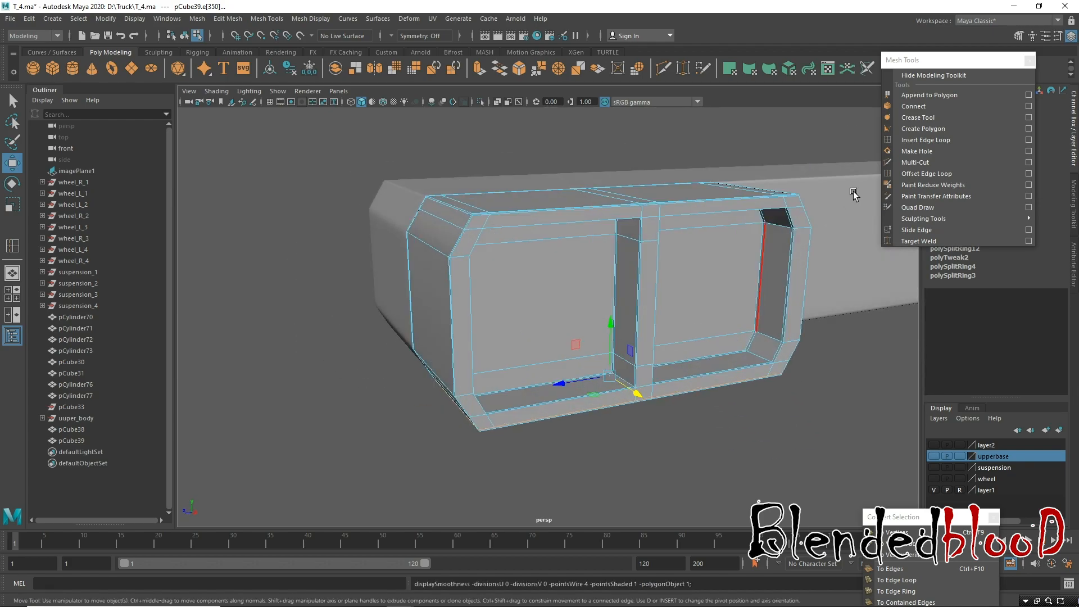
Insert supporting edge loops around the headlight housing close to its chamfered corners and check the result in smooth preview.
left_click(926, 140)
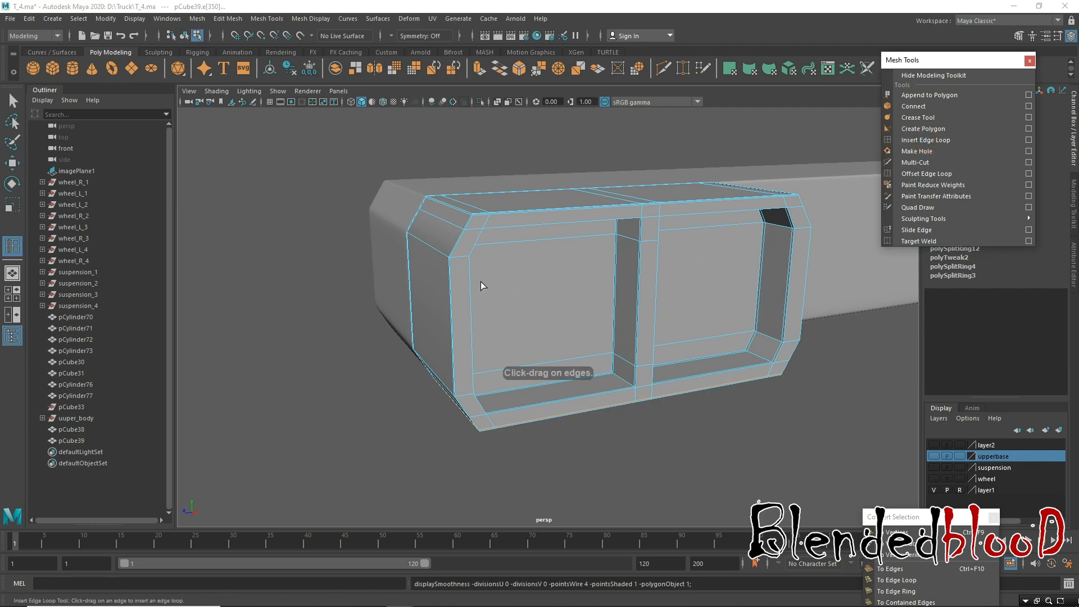
left_click_drag(448, 262, 450, 260)
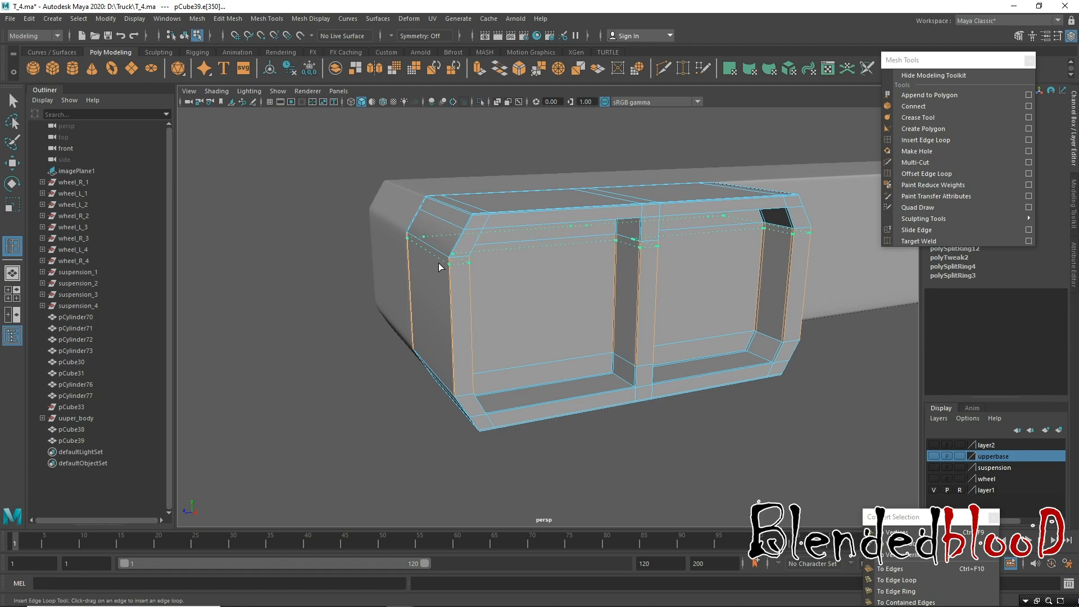
left_click_drag(440, 258, 439, 259)
left_click_drag(495, 391, 455, 358, "alt")
left_click_drag(554, 343, 559, 363, "alt")
key("w")
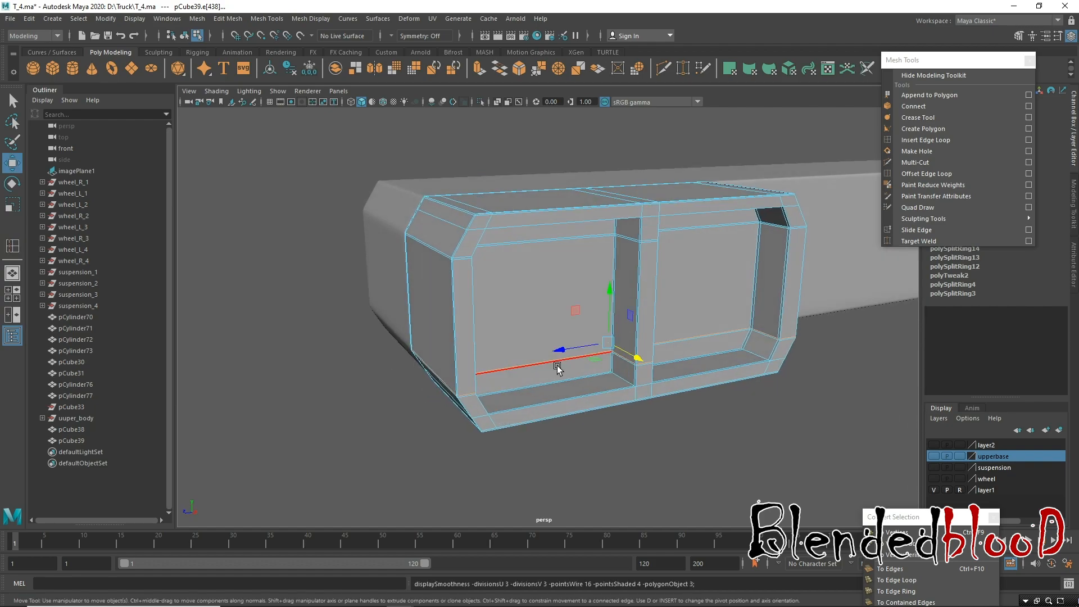
key("3")
right_click_drag(520, 239, 555, 227)
left_click(771, 440)
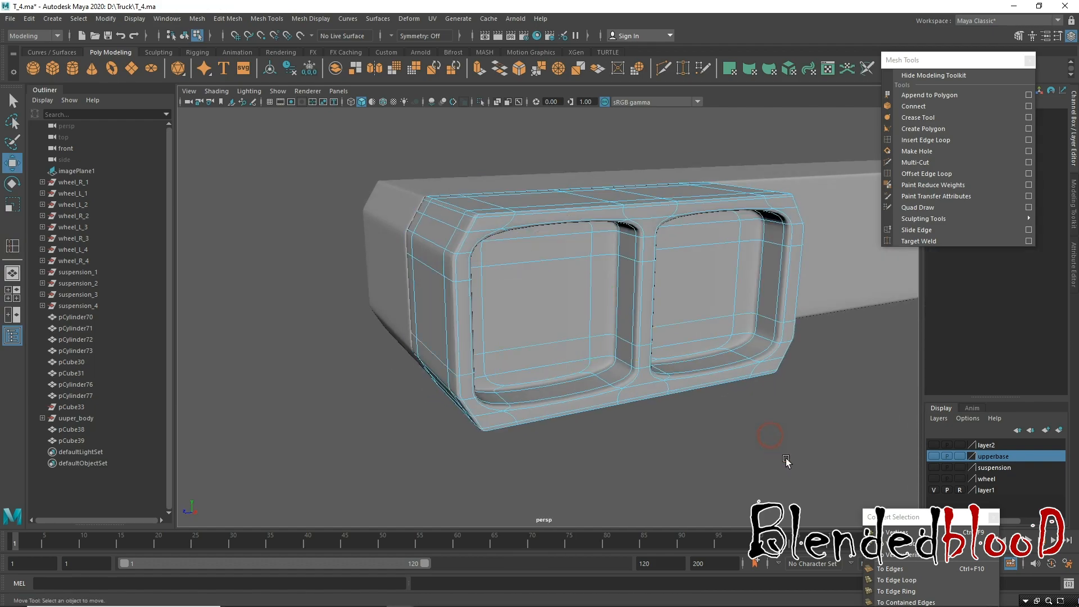
Select the headlight housing and move it away from the crossbar so its back is exposed.
right_click_drag(774, 438, 707, 337, "alt")
right_click_drag(667, 264, 718, 248)
left_click(810, 420)
left_click_drag(702, 416, 773, 405, "alt")
left_click(489, 335)
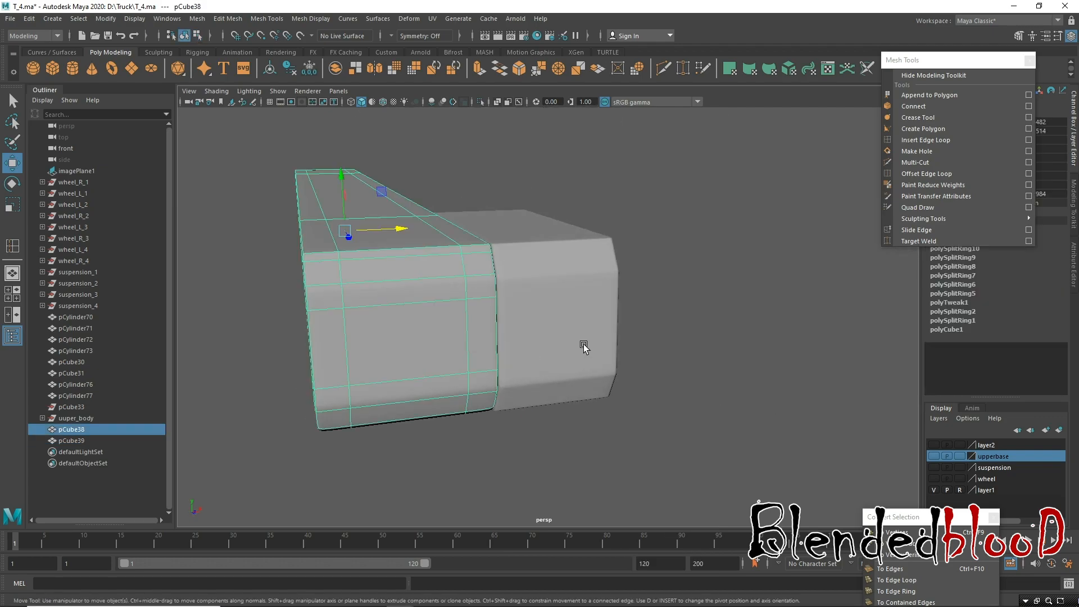
left_click(584, 346)
left_click_drag(583, 346, 535, 257, "alt")
left_click_drag(620, 271, 586, 255, "alt")
Delete the housing's hidden back faces together with the narrow ring of faces along its rear edge.
right_click(592, 248)
right_click_drag(595, 255, 592, 279)
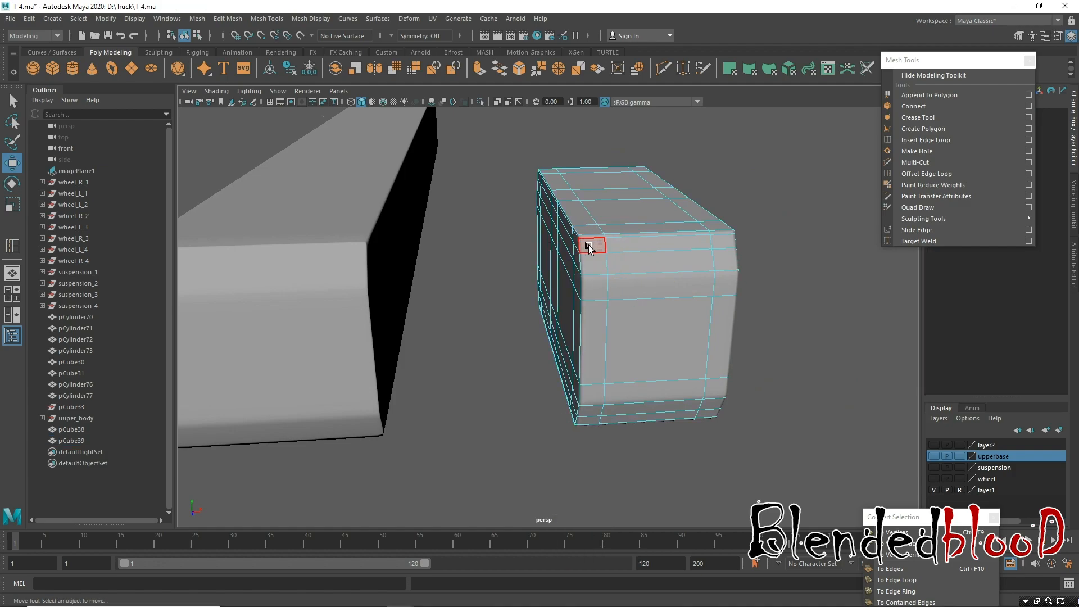
left_click(589, 245)
double_click(592, 270, "shift")
key("Delete")
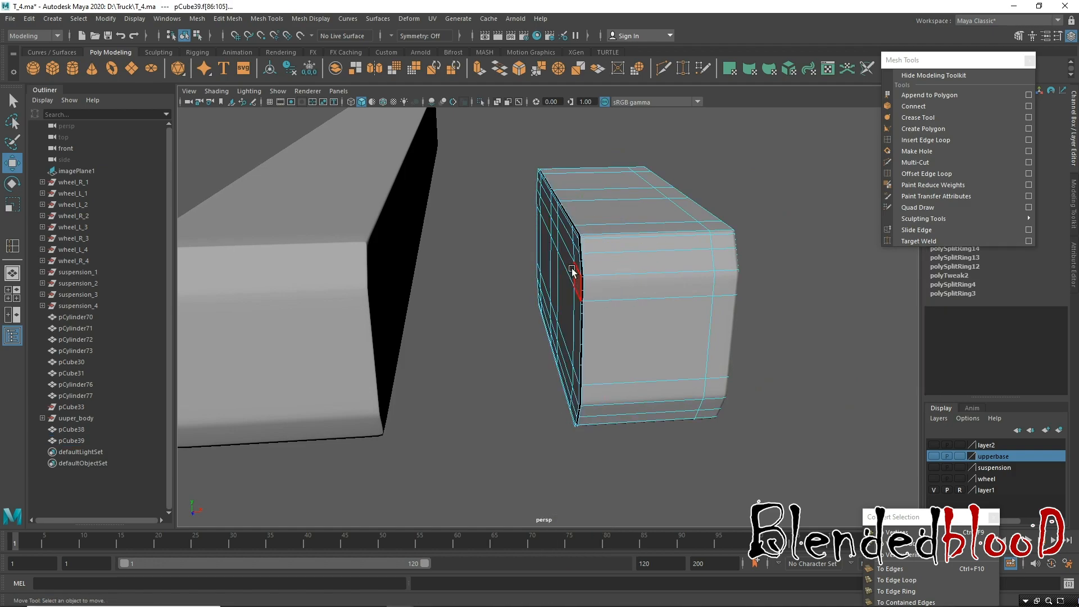
left_click(628, 240)
right_click_drag(628, 239, 678, 222)
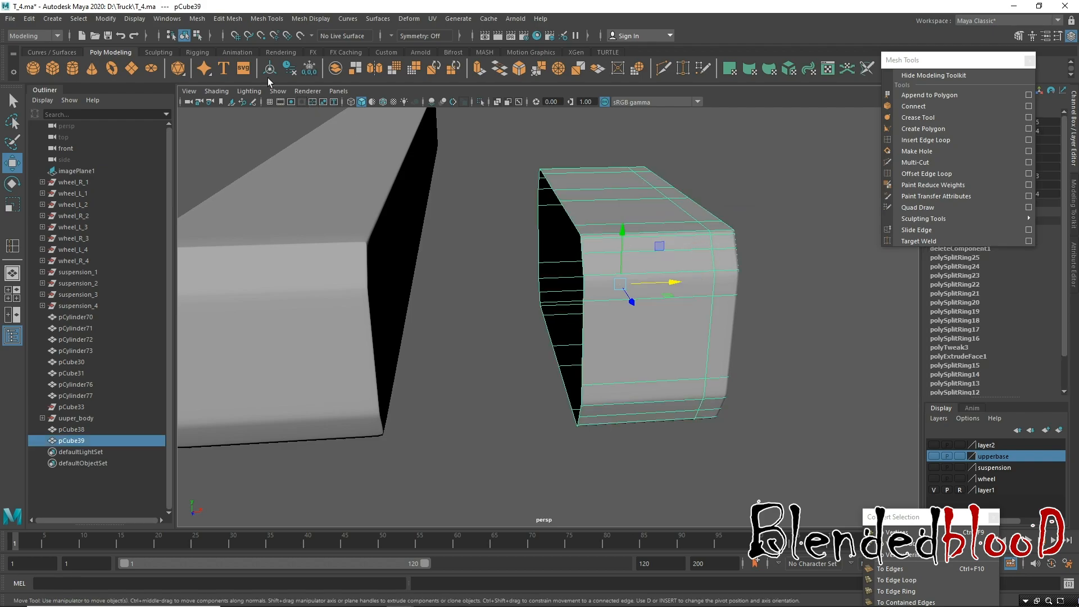
Delete all non-deformer history in the scene.
left_click(28, 18)
mouse_move(100, 163)
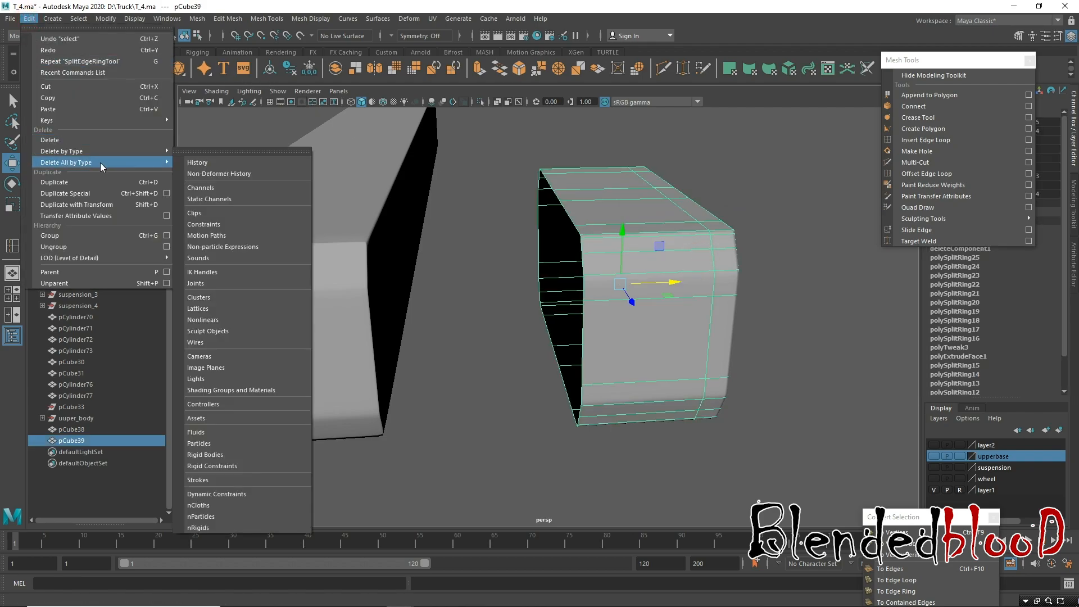
left_click(251, 173)
Save the scene over the existing file T_4.ma.
left_click(11, 19)
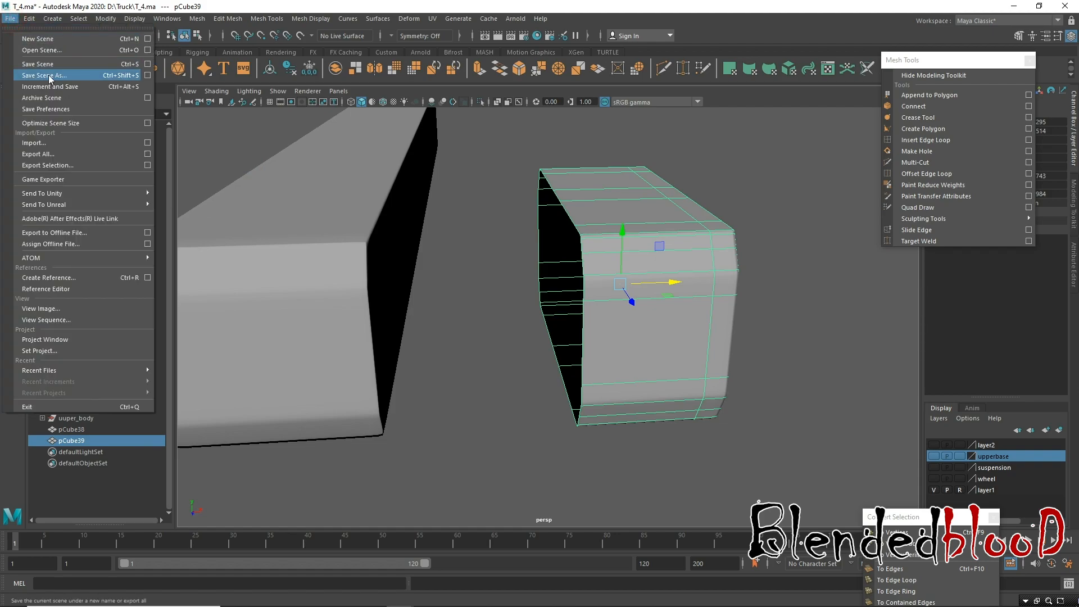
left_click(48, 75)
double_click(423, 208)
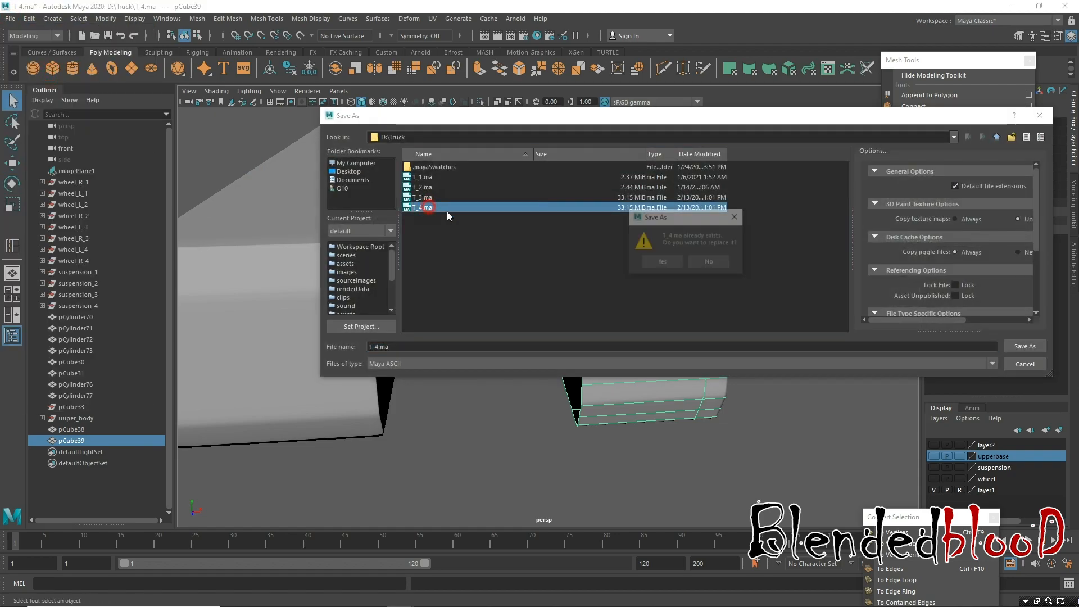
left_click(660, 263)
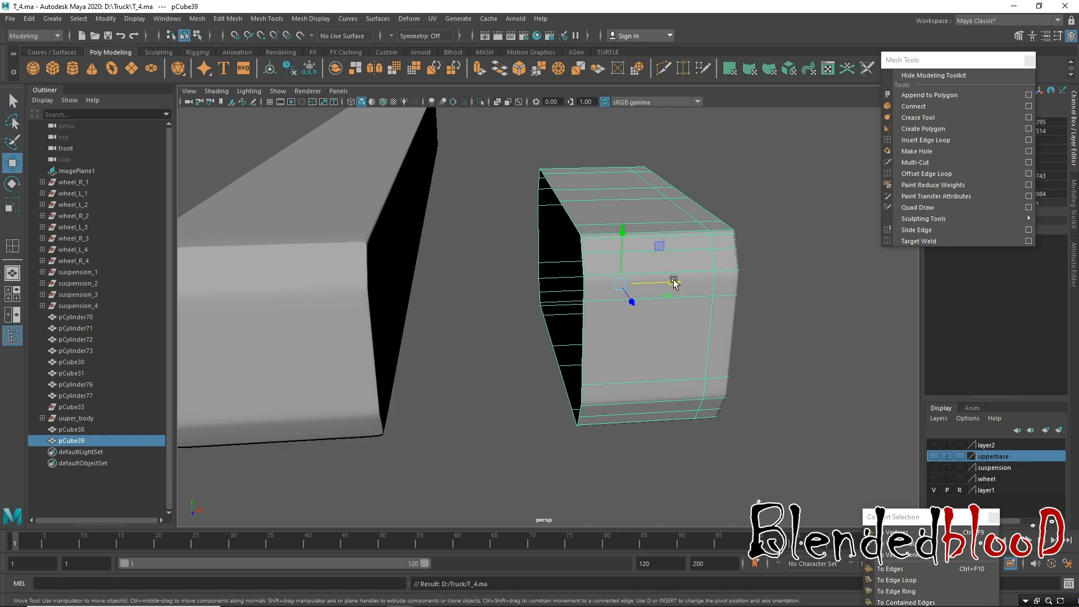
Move the headlight housing back along one axis until its open rear sits flush against the crossbar.
left_click_drag(674, 283, 507, 275)
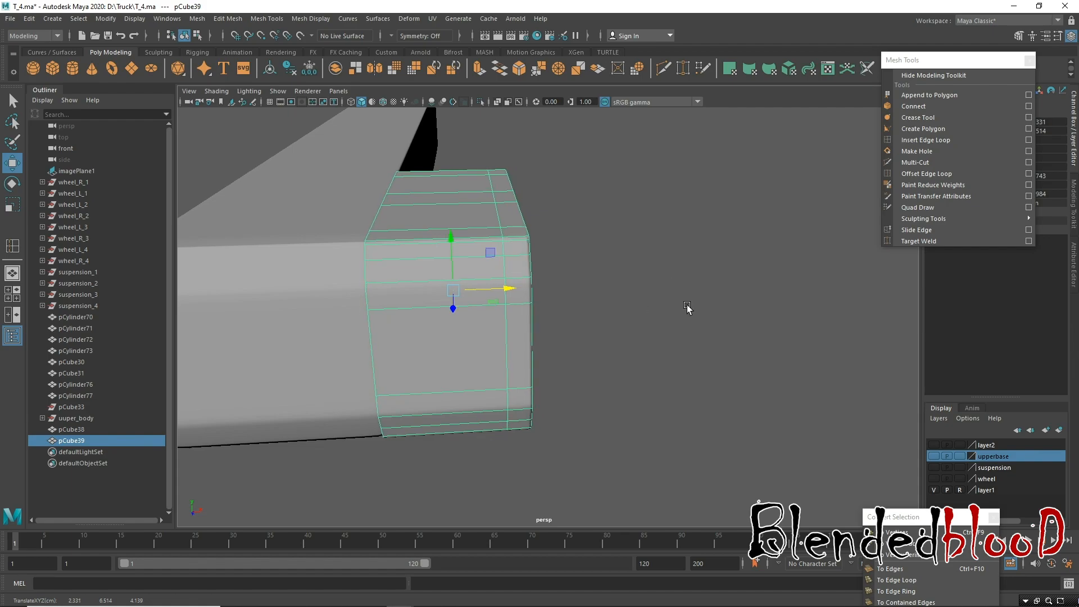
left_click(562, 287)
left_click_drag(611, 328, 481, 303, "alt")
Insert a supporting edge loop on the crossbar close to its front edge, where it meets the housing.
left_click(434, 284)
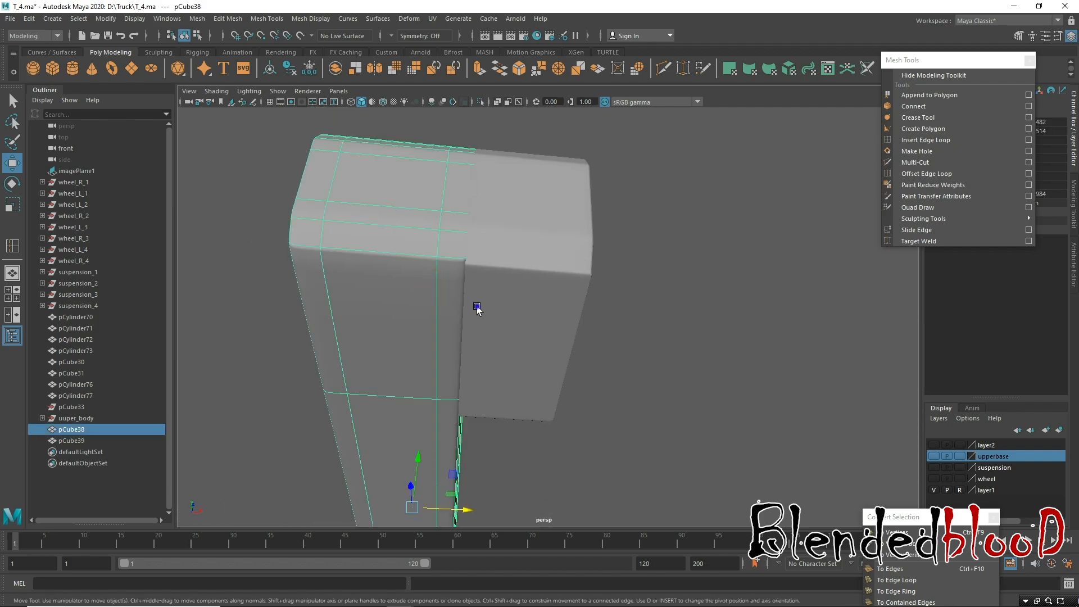
right_click_drag(477, 307, 441, 253, "alt")
left_click_drag(441, 258, 479, 279, "alt")
left_click(905, 140)
left_click_drag(479, 280, 504, 366, "alt")
key("w")
left_click(479, 241)
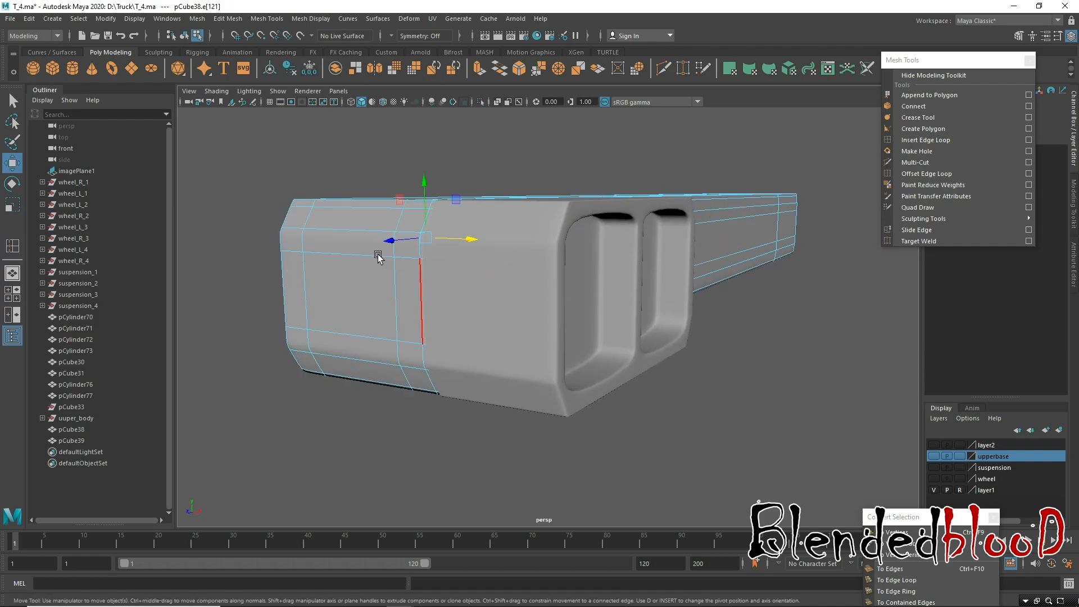
Compare how the crossbar and housing line up at their joint in unsmoothed and smooth display.
key("1")
left_click(492, 257)
right_click_drag(497, 253, 545, 236)
left_click(495, 247)
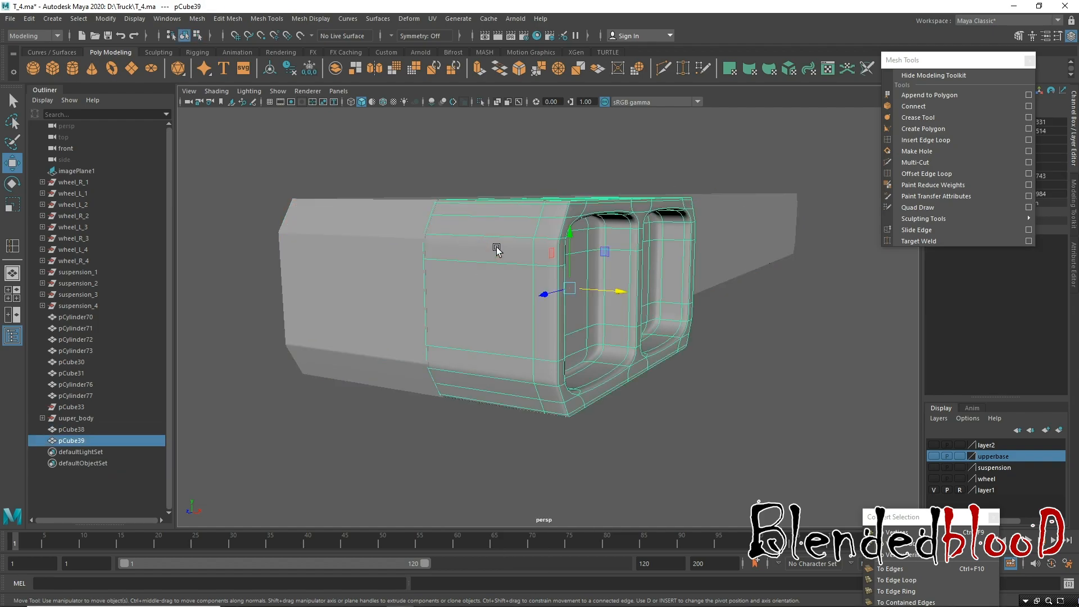
key("1")
left_click(386, 264)
left_click(454, 284)
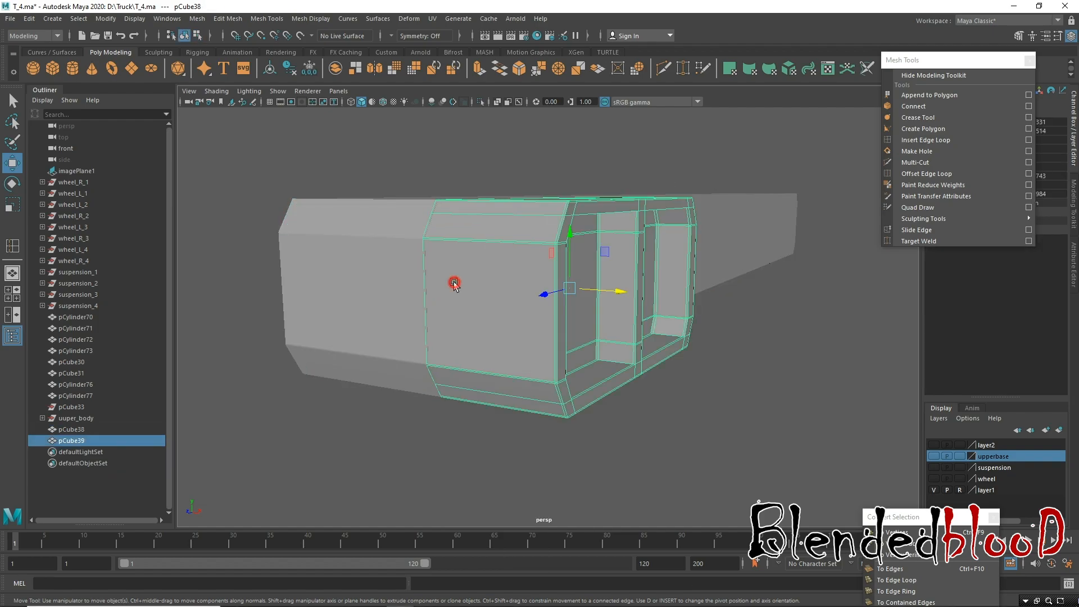
left_click(390, 286)
left_click(483, 302)
left_click(383, 307)
left_click(454, 305)
left_click(392, 353)
key("3")
left_click(480, 323)
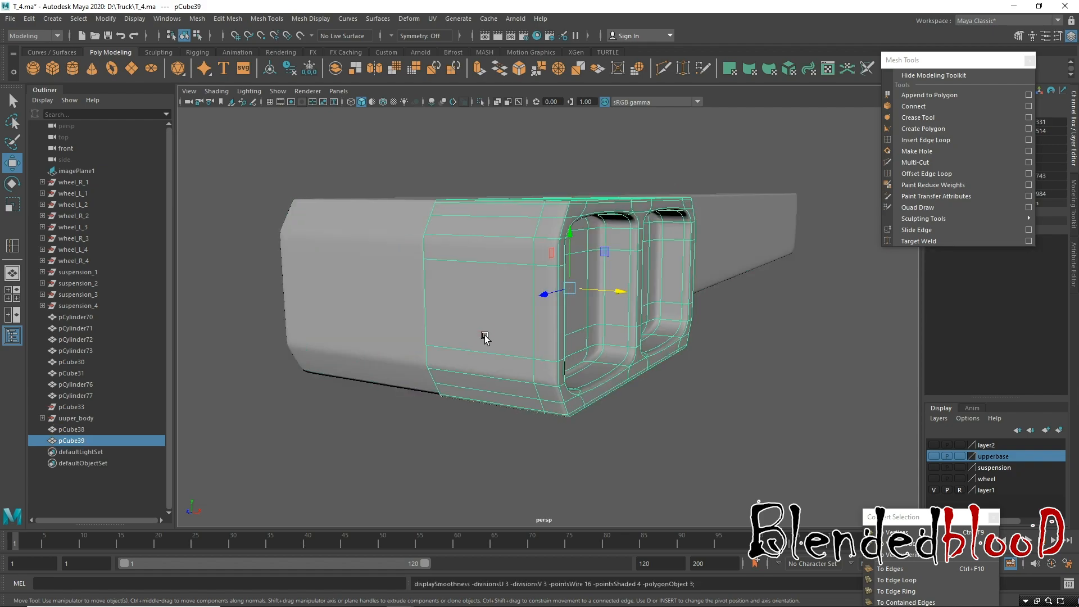
Examine the joint between crossbar and housing from below, comparing the edge loops on both lower chamfers without smoothing.
left_click(404, 366)
left_click_drag(404, 366, 581, 289, "alt")
left_click(416, 433)
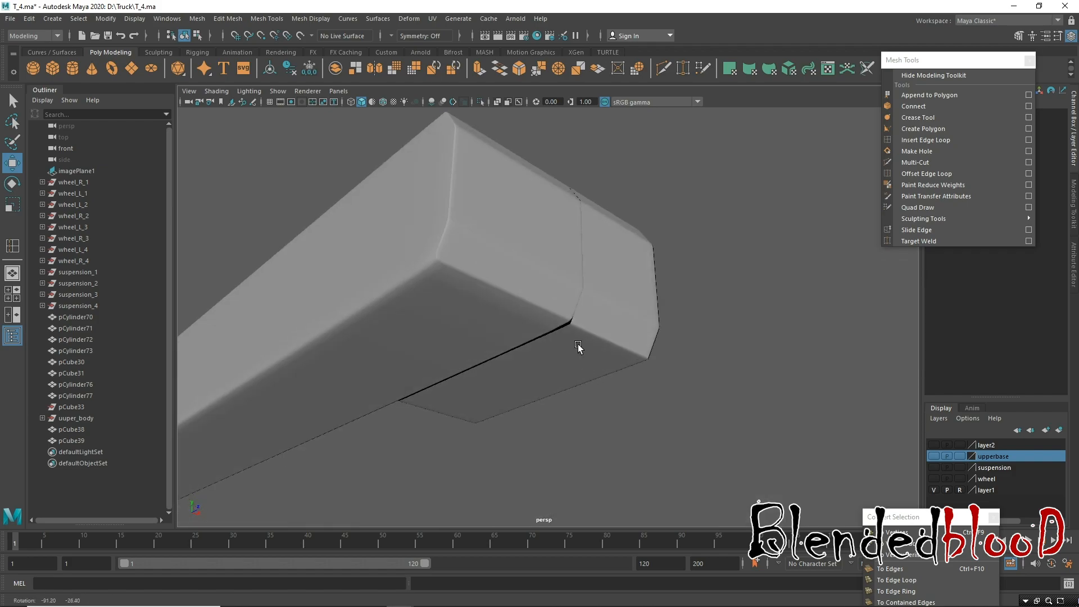
left_click(579, 331)
left_click_drag(587, 394, 571, 374, "alt")
left_click_drag(474, 242, 608, 331, "alt")
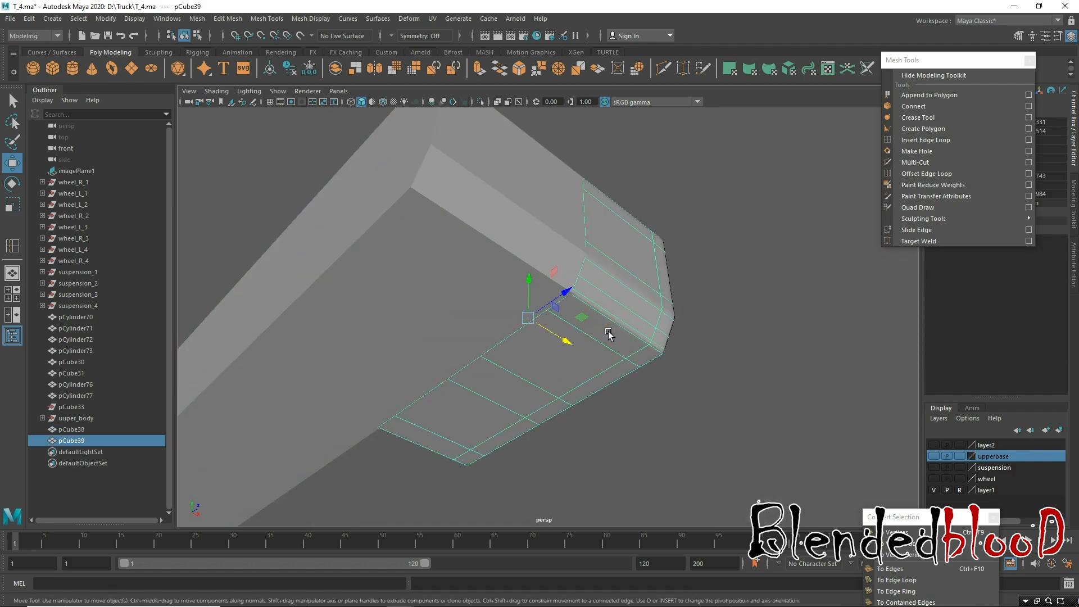
left_click(608, 330)
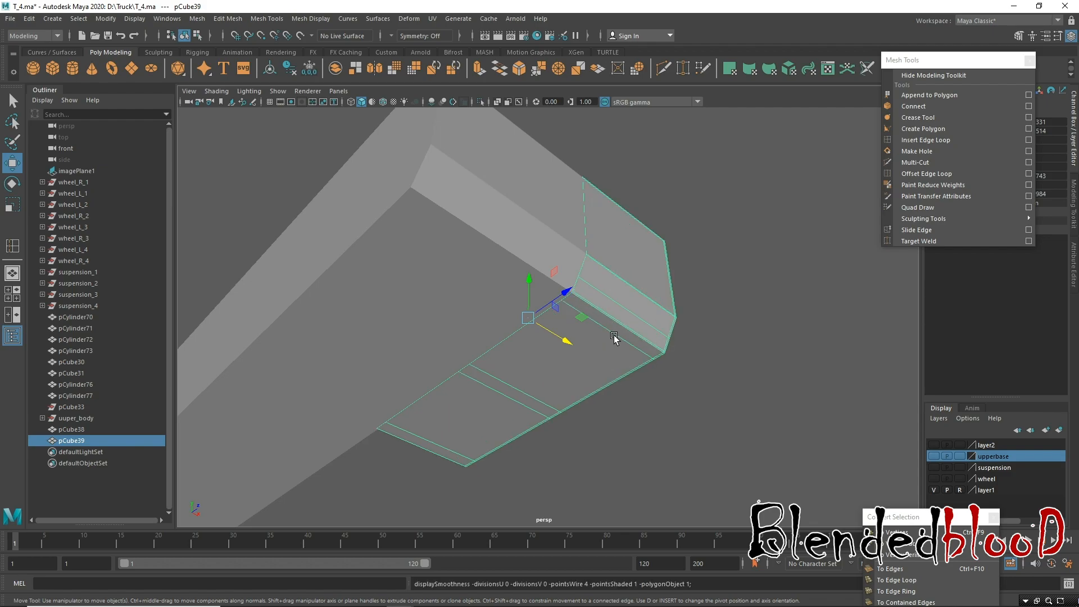
left_click_drag(612, 334, 547, 305, "alt")
left_click(483, 284)
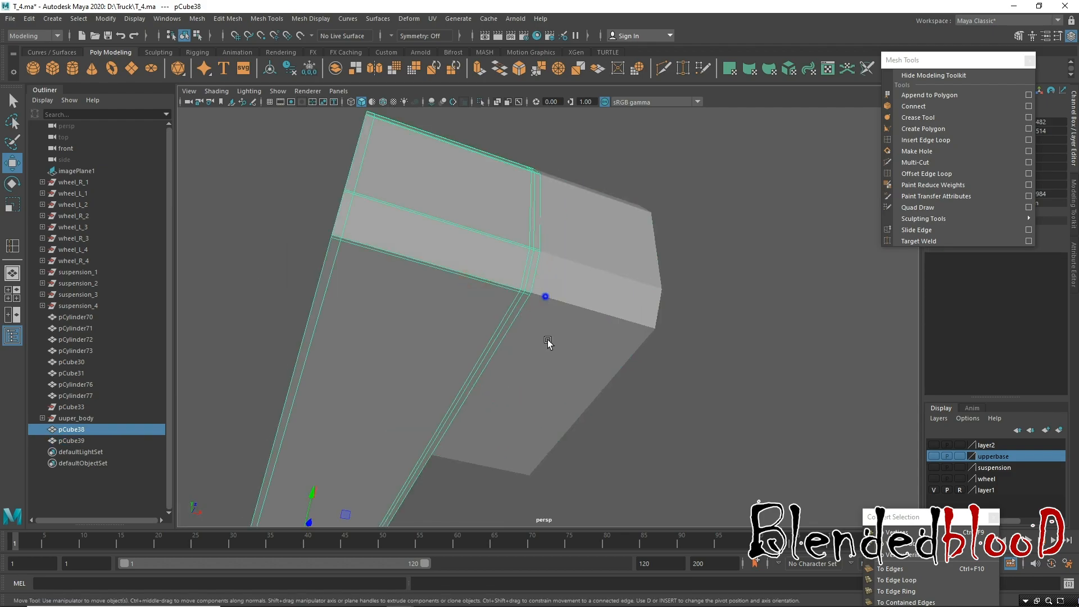
scroll(540, 281, "up", 5)
left_click(552, 267)
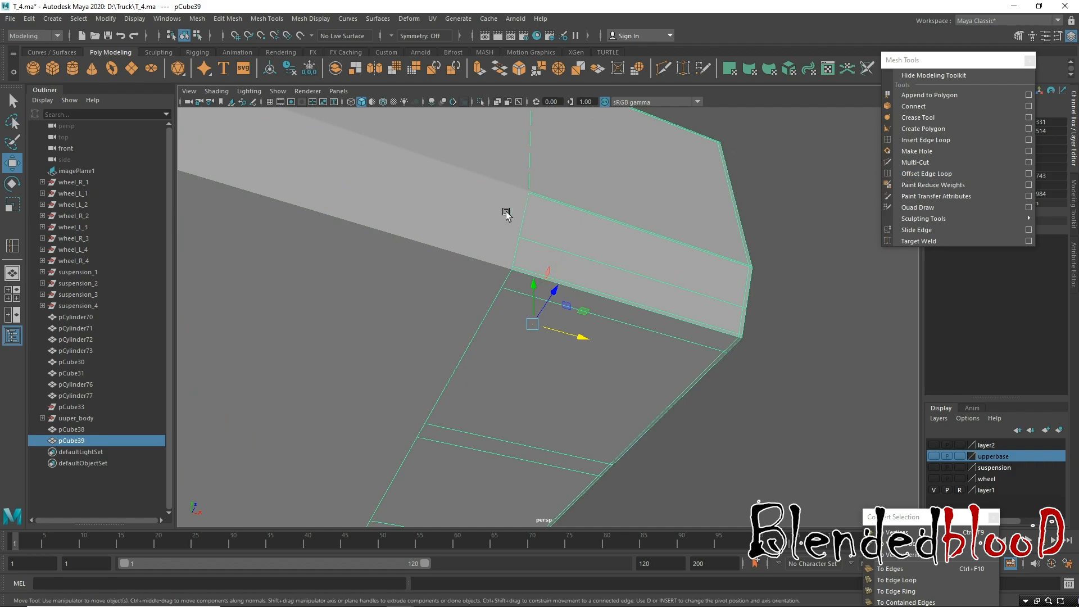
Insert a supporting edge loop along the crossbar's lower chamfer, close to its bottom edge.
left_click(489, 222)
left_click(918, 141)
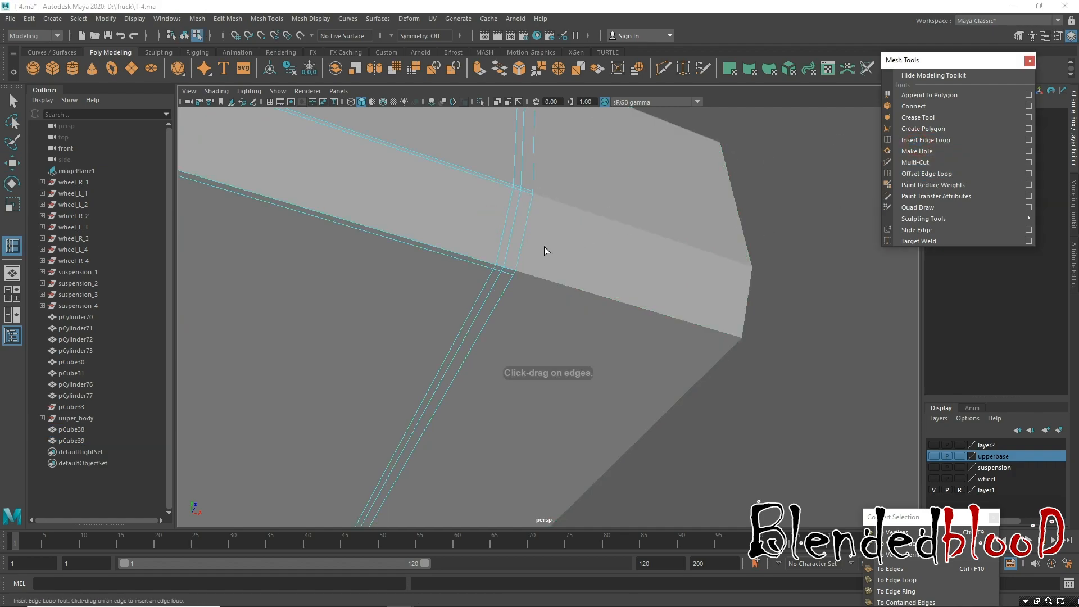
left_click_drag(504, 259, 505, 260)
left_click_drag(626, 266, 512, 272, "alt")
key("w")
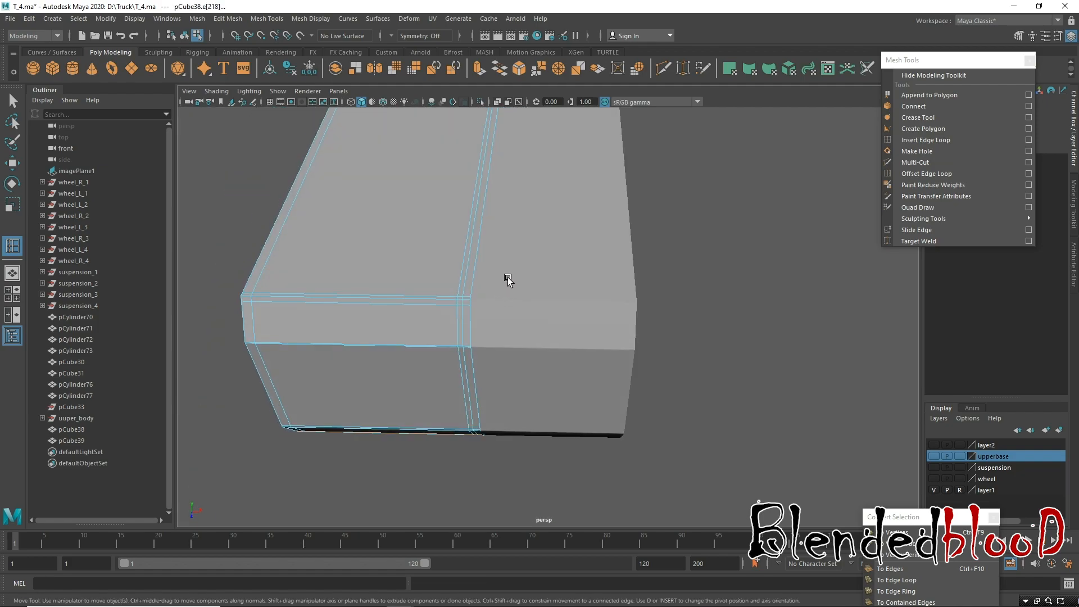
Insert a supporting edge loop on the housing's upper chamfer, close to its top edge.
left_click(515, 276)
right_click_drag(460, 275, 465, 339, "alt")
left_click_drag(464, 339, 440, 306, "alt")
right_click_drag(440, 306, 457, 336, "alt")
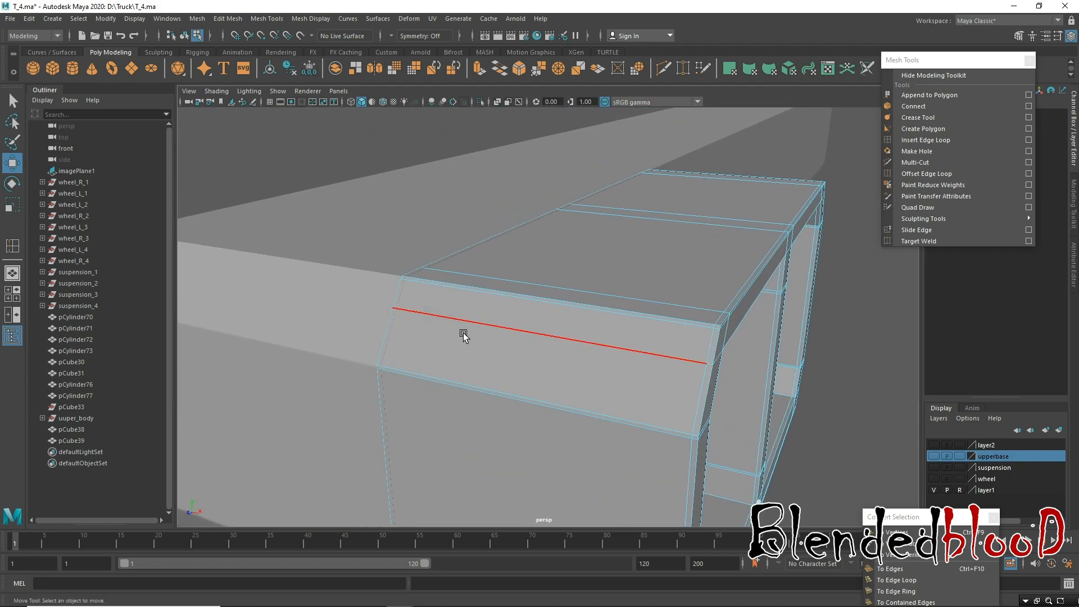
left_click(339, 287)
left_click(458, 311)
left_click(579, 338)
left_click(462, 322)
left_click(683, 329)
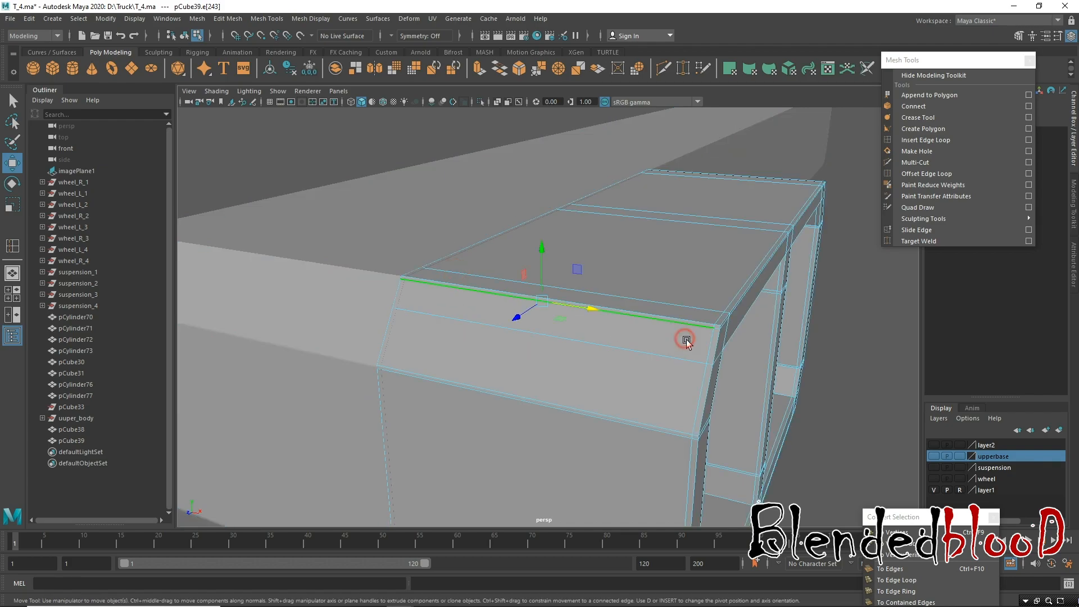
left_click(925, 140)
left_click_drag(683, 317, 593, 474, "alt")
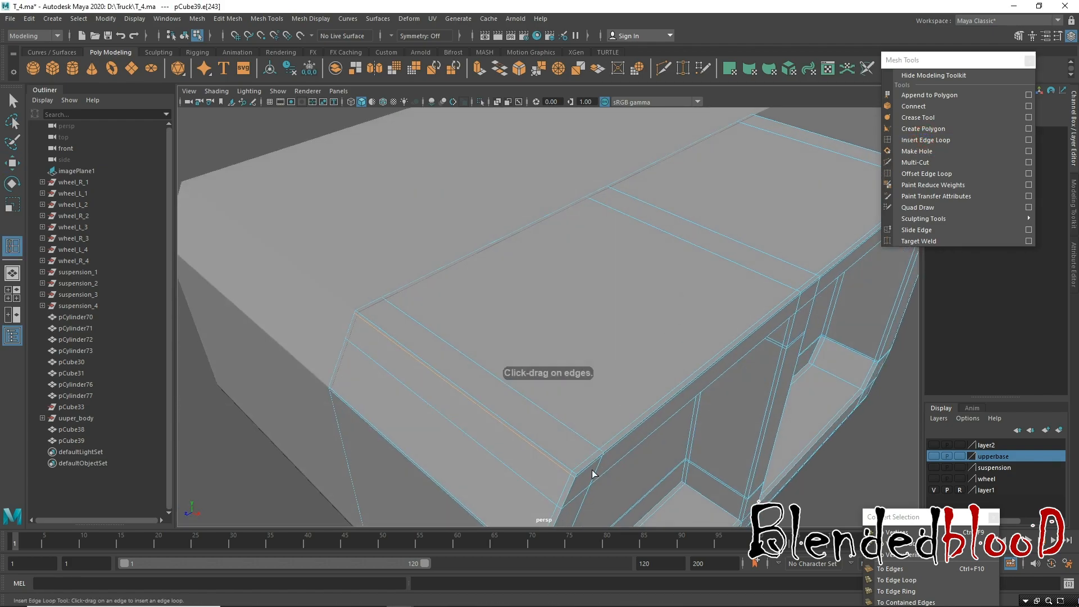
left_click(579, 469)
Return to object mode and inspect the crossbar and housing joint in smooth preview.
key("w")
key("3")
right_click_drag(406, 287, 462, 247)
left_click(411, 246)
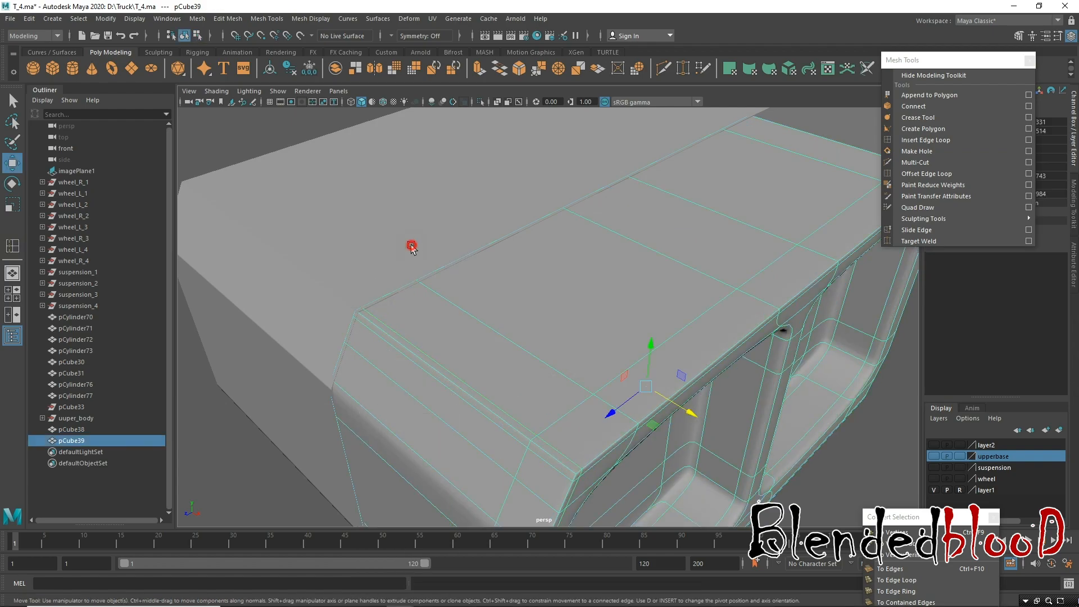
key("3")
left_click(264, 143)
scroll(605, 298, "down", 5)
left_click_drag(606, 403, 524, 376, "alt")
scroll(532, 365, "up", 3)
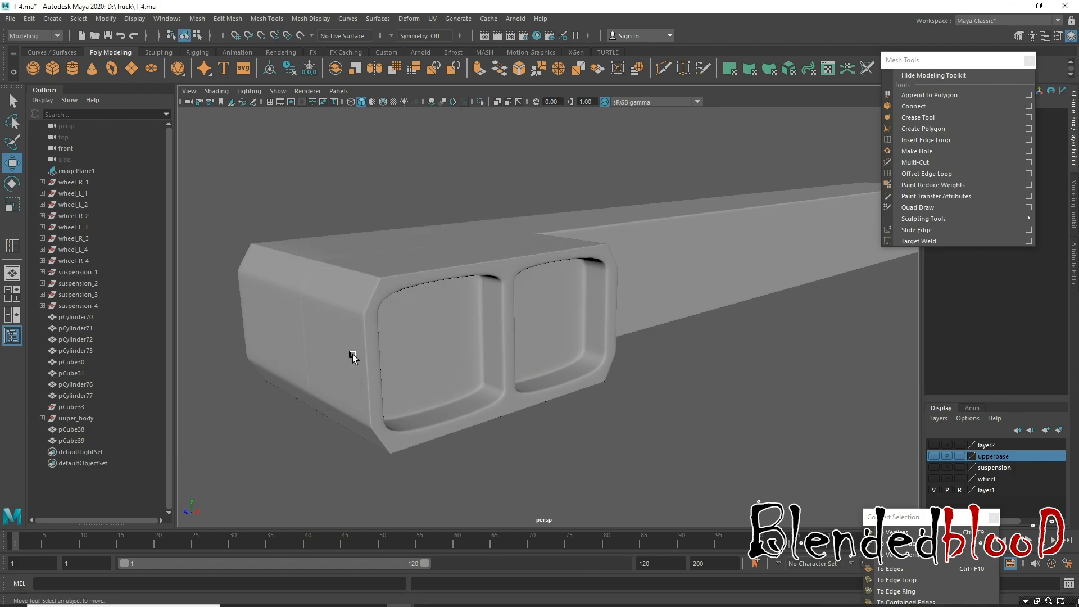
Compare the housing with the headlights in the front reference image and select the housing again.
key("space")
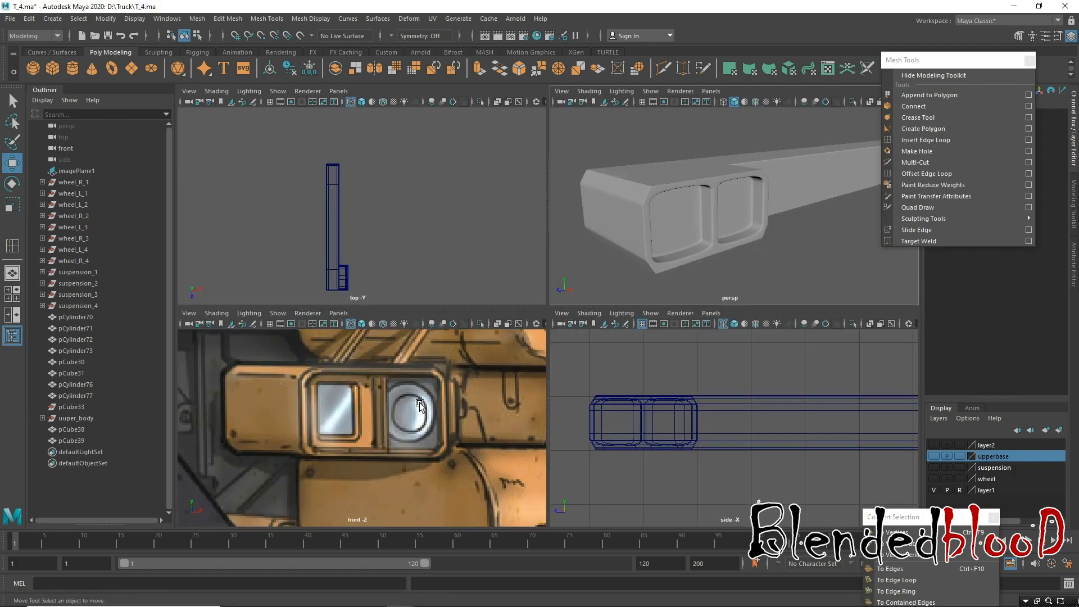
key("space")
left_click_drag(682, 275, 539, 301, "alt")
left_click(410, 264)
left_click_drag(465, 301, 497, 309, "alt")
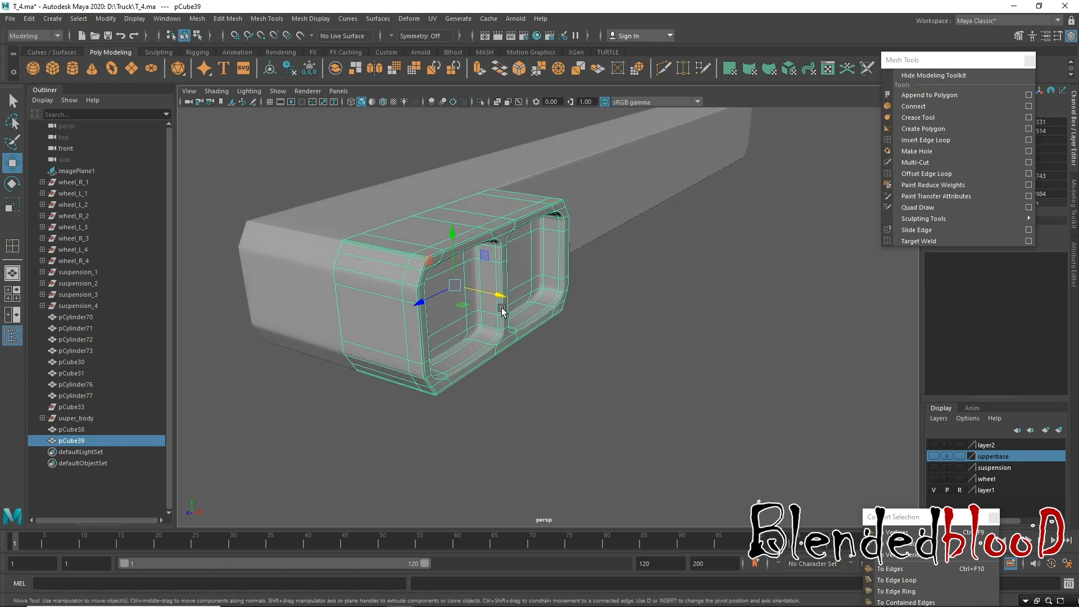
key("ctrl+d")
left_click_drag(505, 296, 523, 277)
right_click_drag(523, 278, 524, 307)
left_click(544, 305)
left_click_drag(544, 305, 590, 294, "alt")
right_click_drag(627, 284, 677, 262)
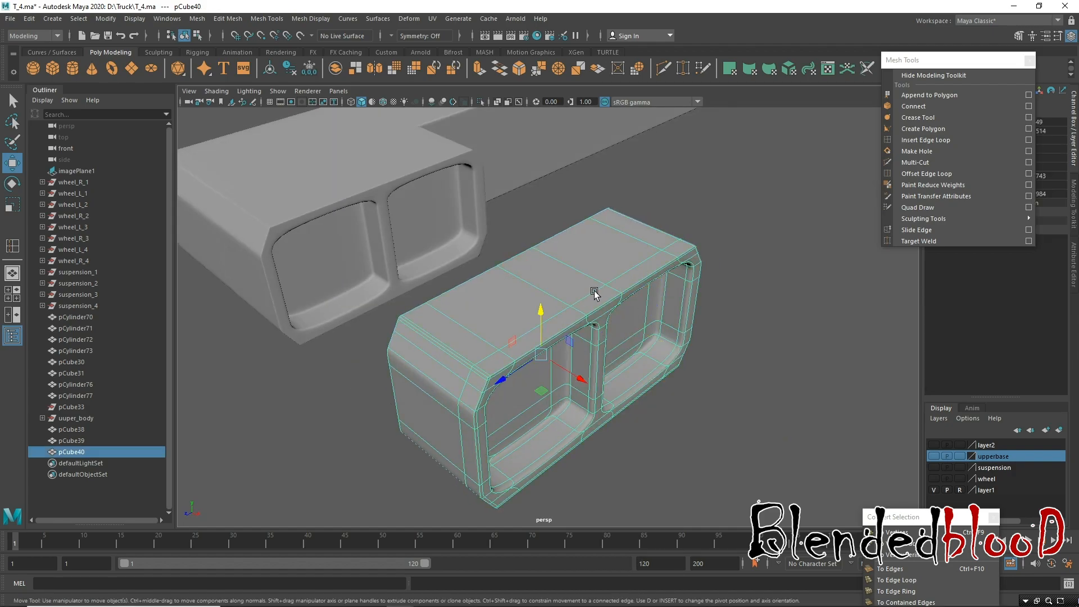
key("Delete")
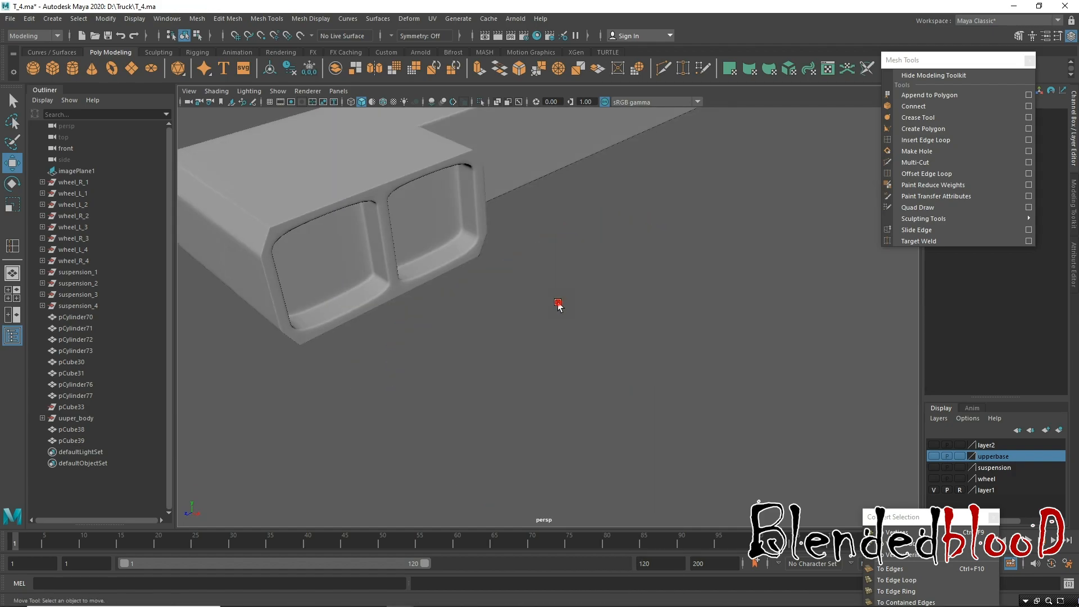
Create a polygon plane and move it in the side view to just beyond the headlight housing's outer end.
left_click(387, 248)
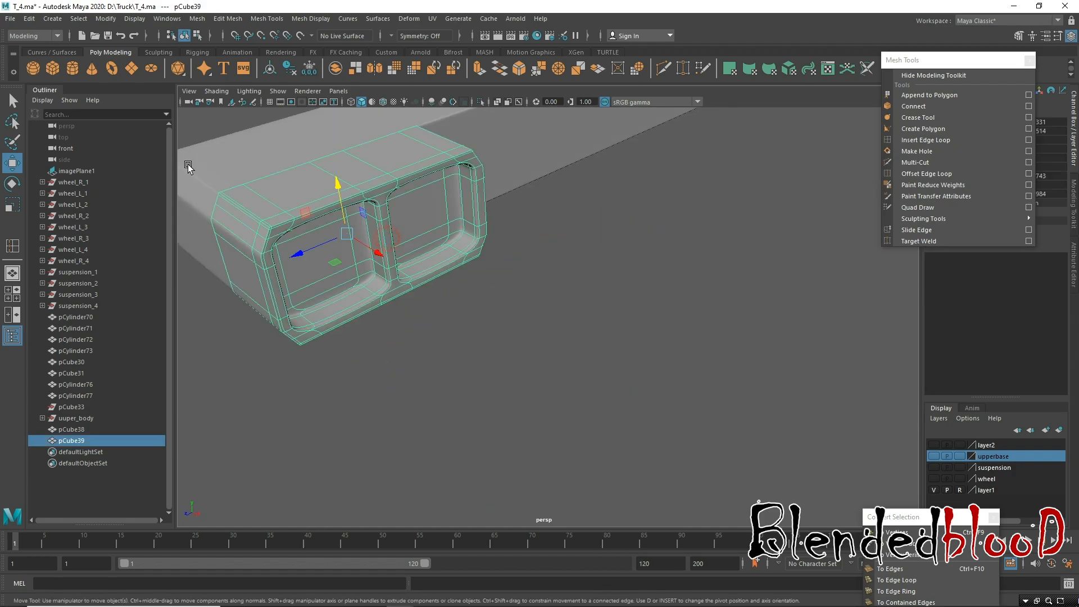
left_click(130, 68)
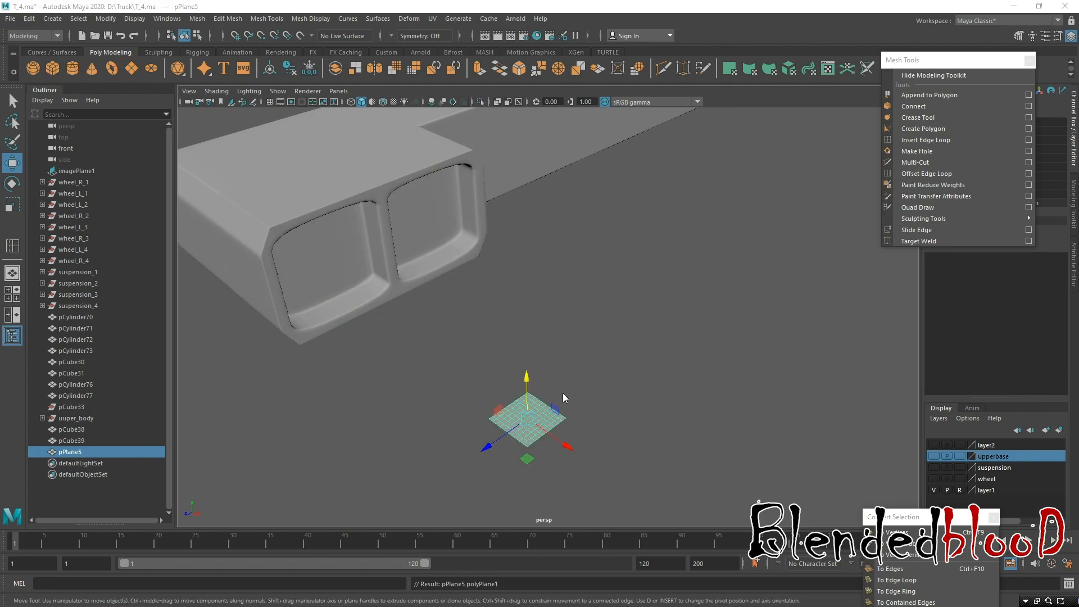
key("space")
key("space")
scroll(531, 322, "down", 2)
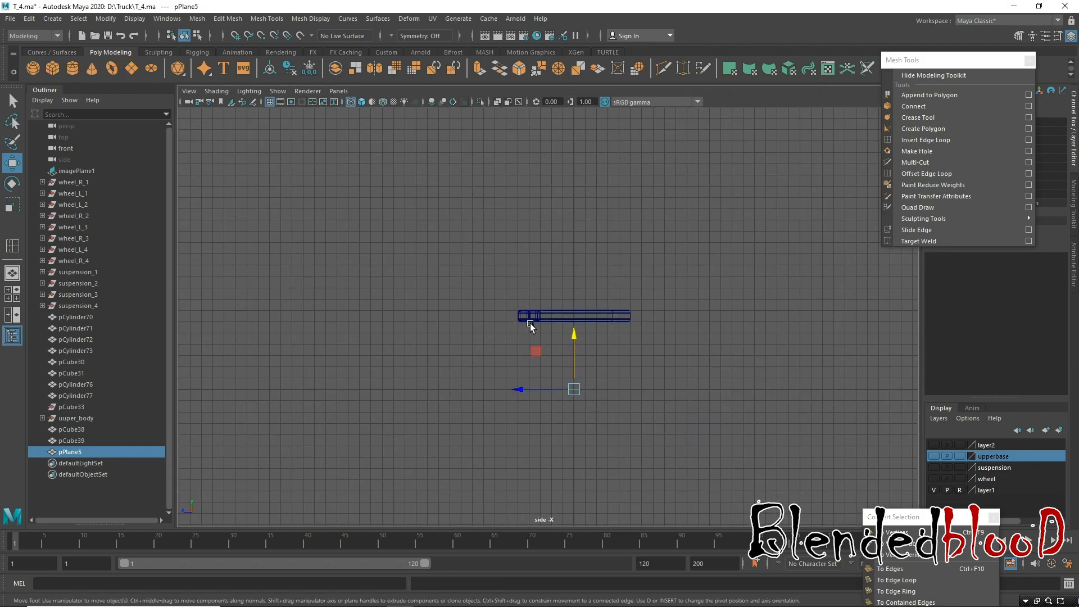
left_click_drag(577, 341, 485, 250)
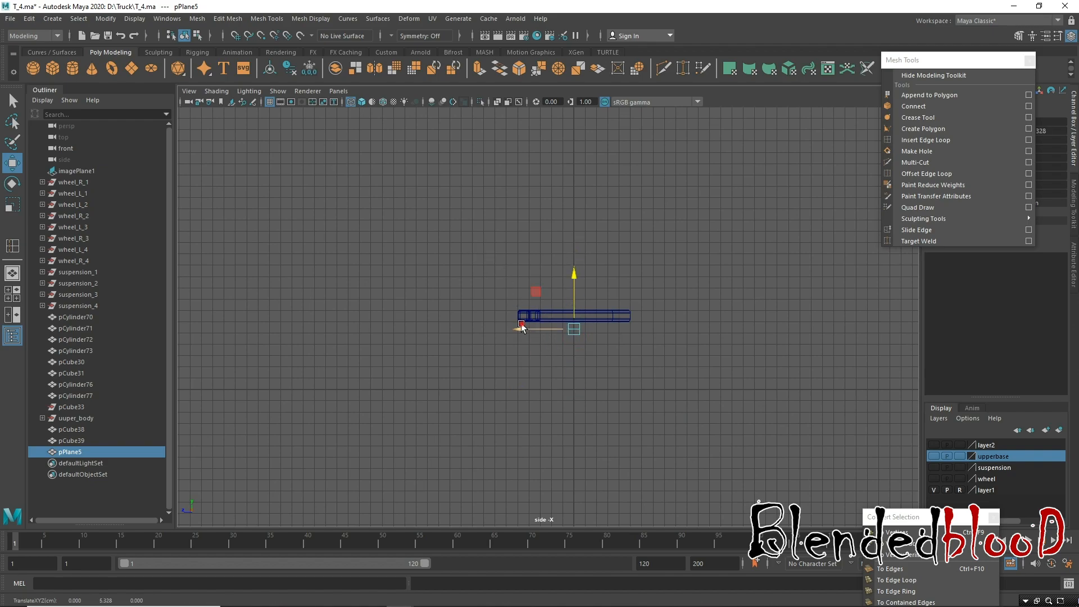
left_click_drag(950, 63, 799, 37)
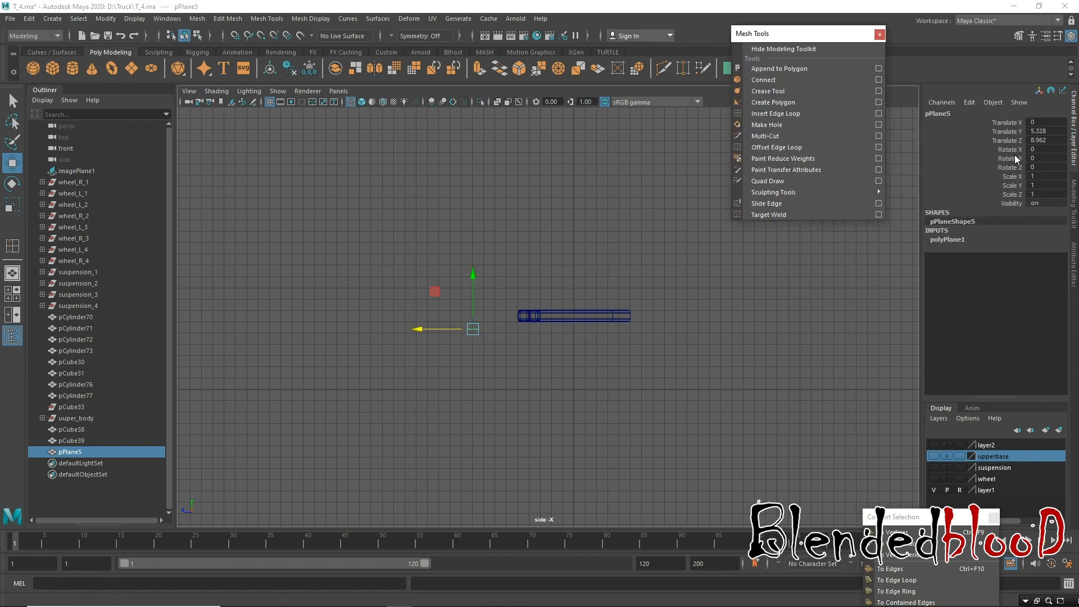
Set the plane's Rotate Z to 90 and move it beneath the headlight housing in the side view.
scroll(443, 339, "up", 3)
key("e")
left_click_drag(430, 312, 434, 354)
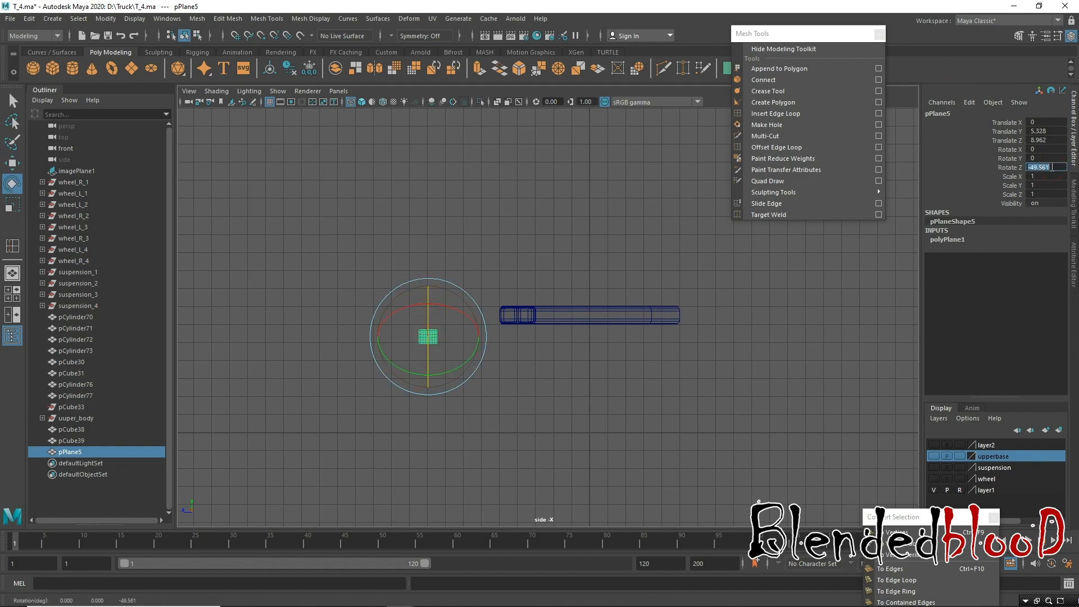
type("90")
key("Return")
key("w")
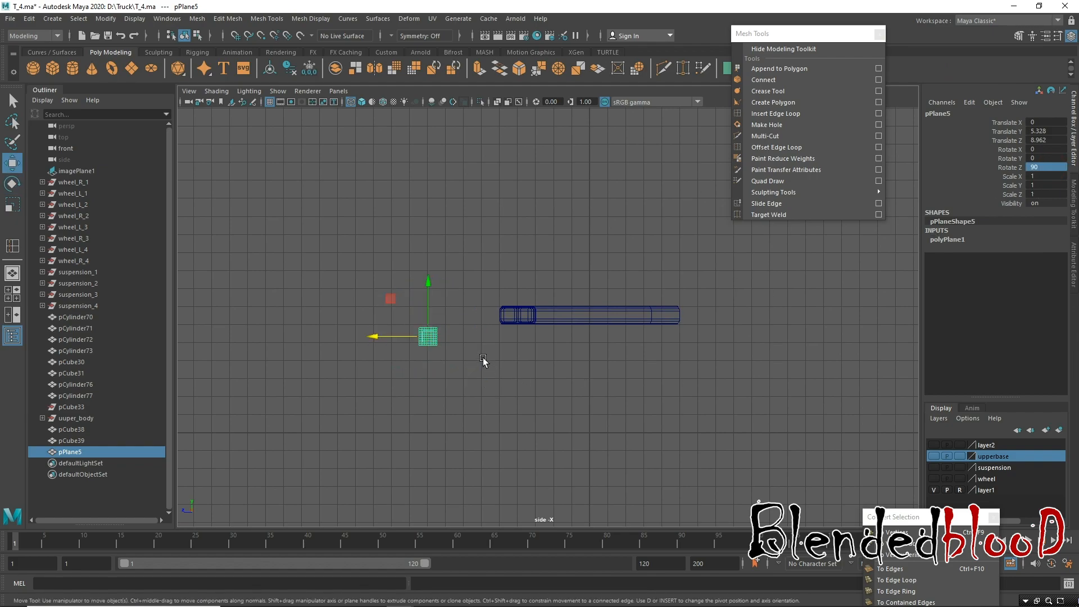
left_click_drag(378, 336, 476, 331)
Set the plane's Subdivisions Width and Subdivisions Height to 1.
left_click(948, 239)
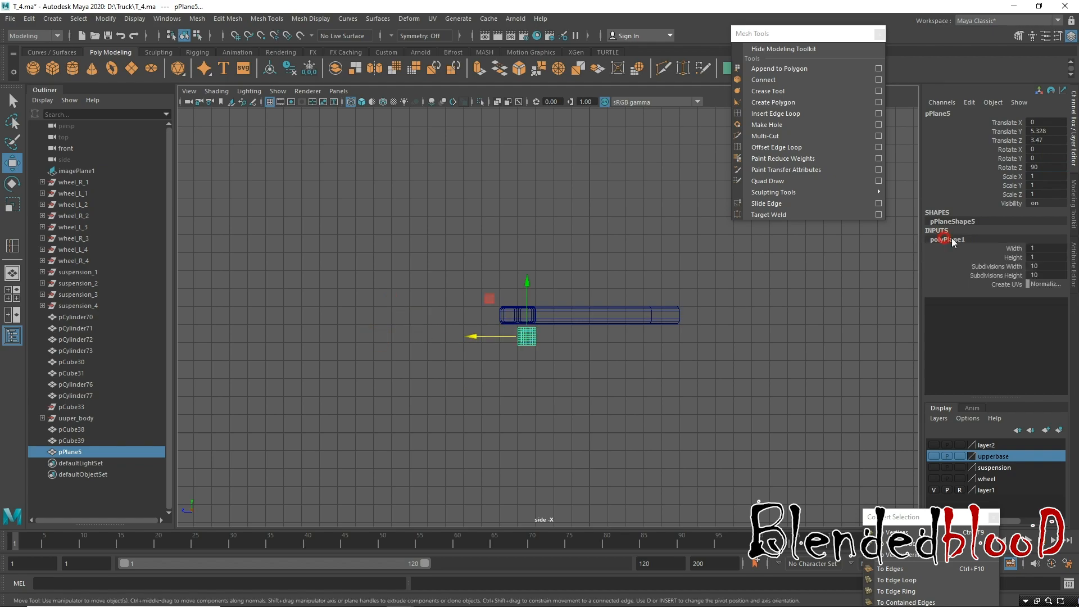
left_click(1001, 268)
left_click(1004, 276, "ctrl")
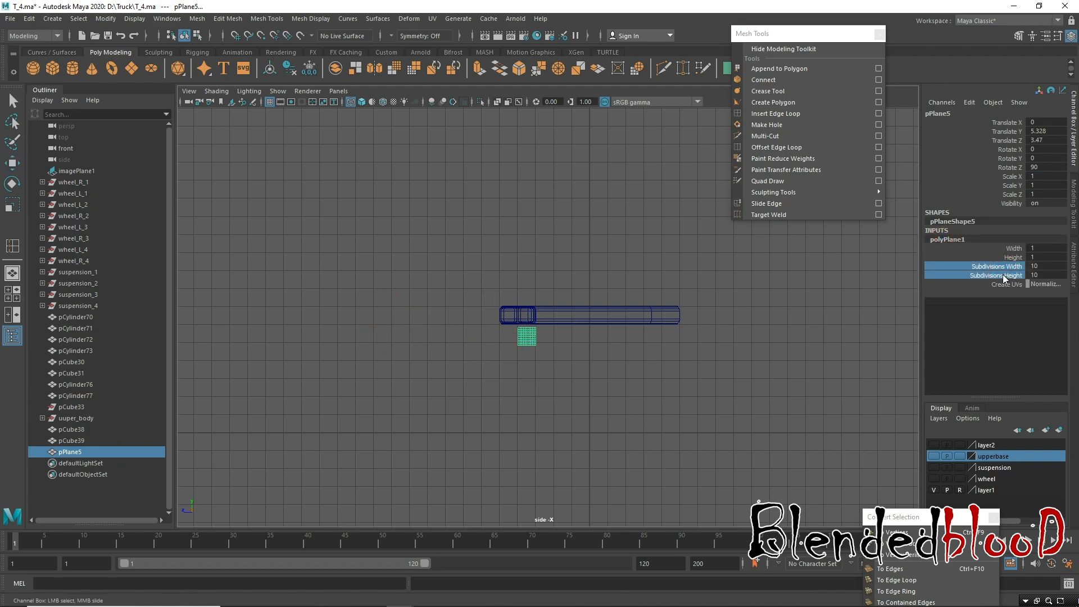
Align the plane with the outer headlight recess and move it in front, to about X 3.092, Y 6.42, Z 4.5.
key("w")
left_click_drag(530, 341, 512, 317)
key("space")
key("space")
right_click_drag(577, 253, 464, 272, "alt")
left_click_drag(464, 272, 506, 309, "alt")
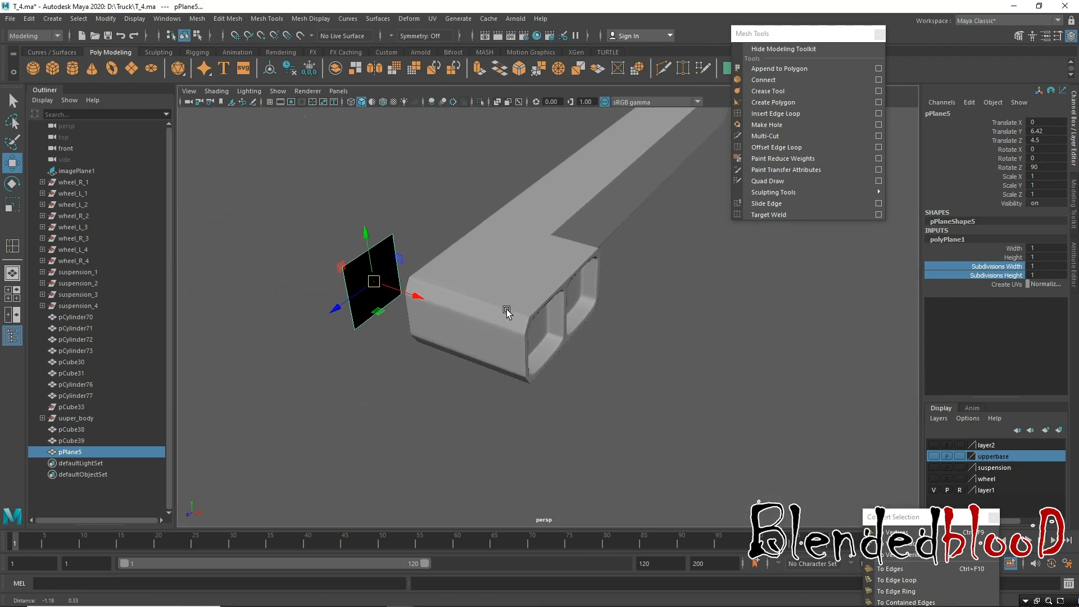
left_click_drag(415, 294, 624, 362)
left_click_drag(820, 373, 768, 364, "alt")
right_click_drag(614, 314, 563, 378, "alt")
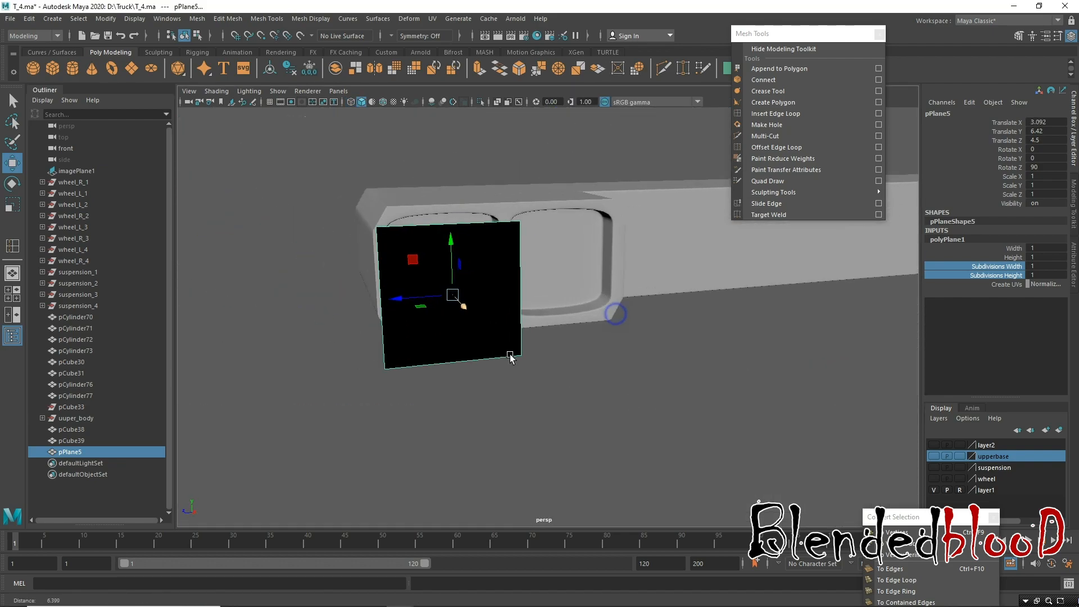
left_click_drag(512, 346, 540, 363, "alt")
Set the plane's Rotate Z to -90 so that its face points forward.
double_click(1047, 167)
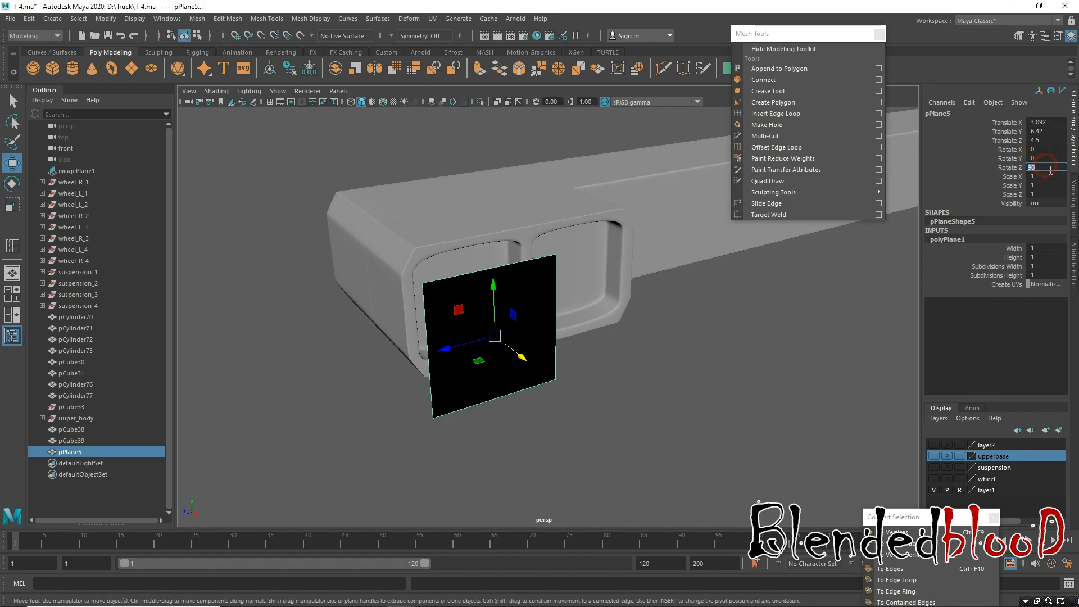
type("-90")
key("Return")
left_click_drag(549, 330, 596, 225, "alt")
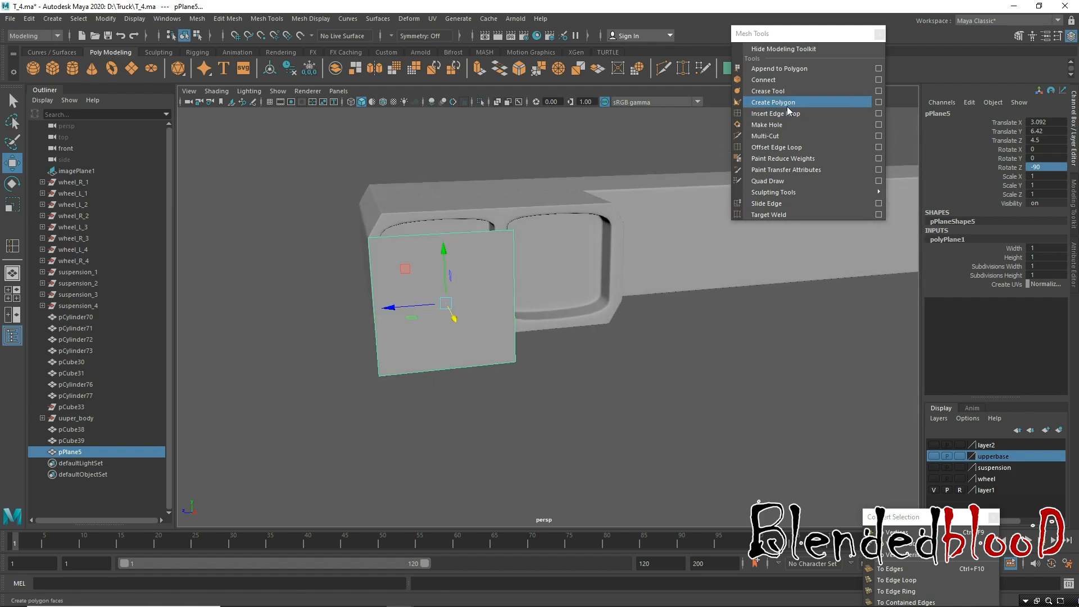
Insert a vertical edge loop on the plane in the side view and move it close to the plane's inner side edge.
left_click(774, 111)
key("space")
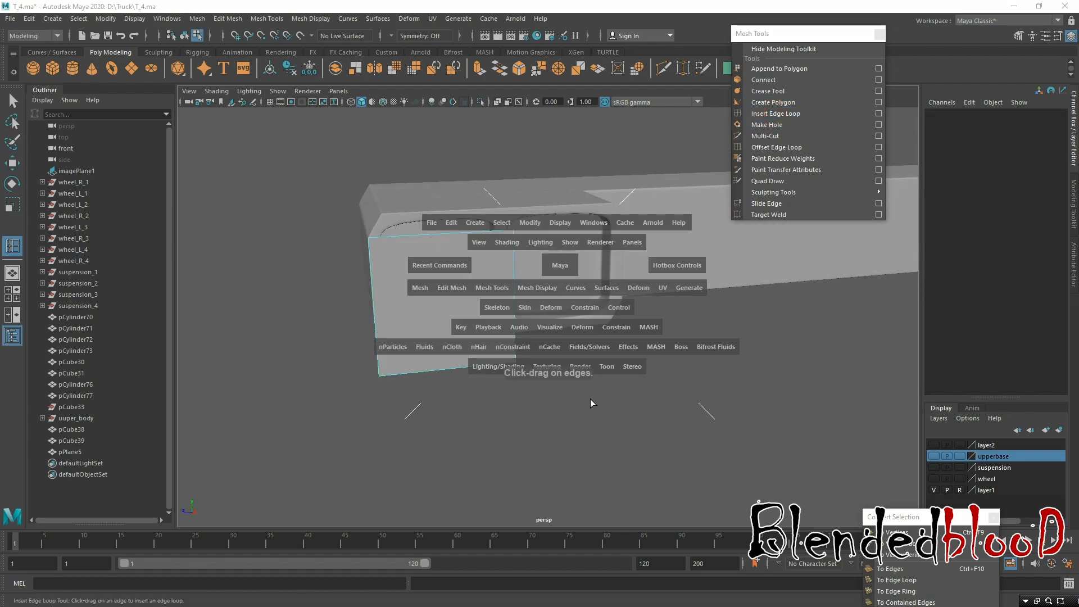
key("space")
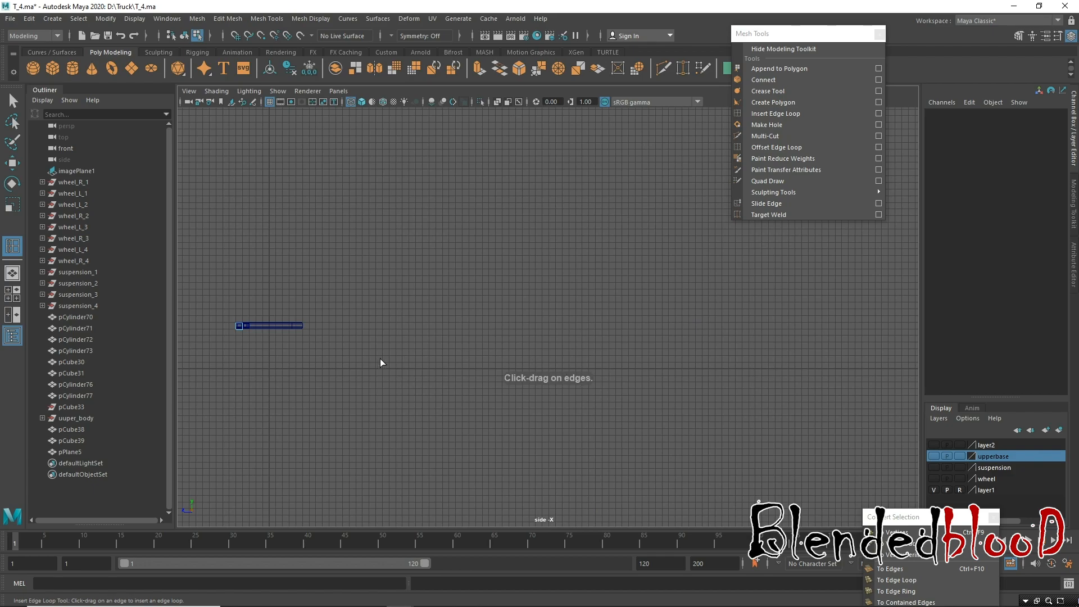
middle_click_drag(293, 332, 497, 318, "alt")
right_click_drag(481, 302, 506, 394, "alt")
middle_click_drag(351, 368, 602, 376, "alt")
right_click_drag(571, 286, 632, 474, "alt")
right_click_drag(664, 303, 727, 590, "alt")
right_click_drag(687, 397, 771, 606, "alt")
middle_click_drag(685, 314, 350, 378, "alt")
right_click_drag(463, 347, 564, 573, "alt")
middle_click_drag(462, 439, 591, 321, "alt")
right_click_drag(588, 294, 575, 415, "alt")
right_click_drag(579, 360, 583, 484, "alt")
left_click_drag(544, 397, 550, 397)
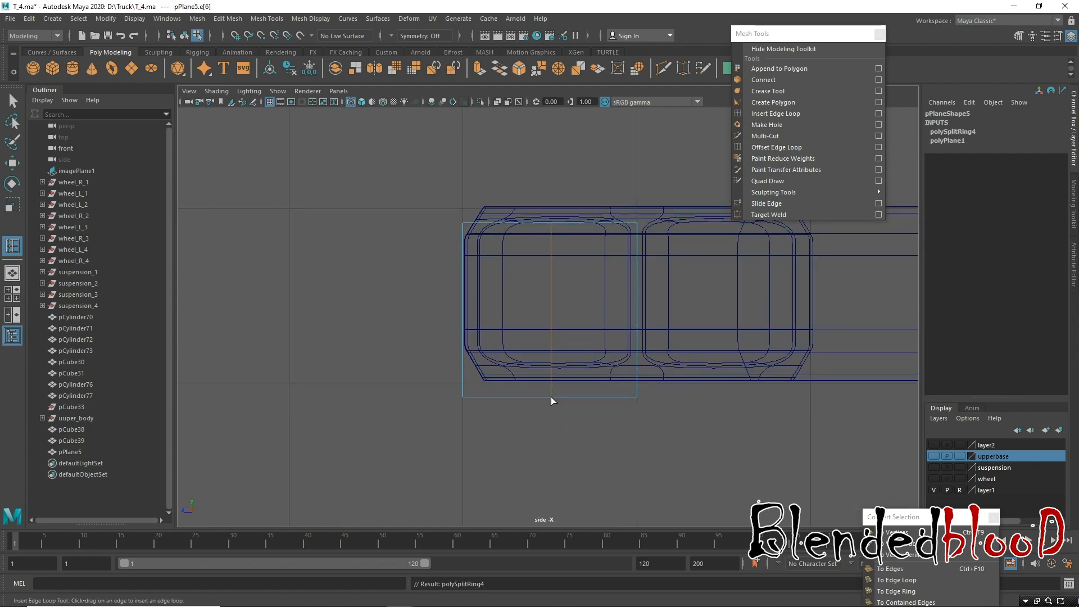
key("w")
left_click_drag(504, 316, 561, 318)
Insert a vertical edge loop near the plane's outer side and horizontal loops near its bottom and top edges.
left_click(775, 113)
left_click_drag(487, 398, 484, 399)
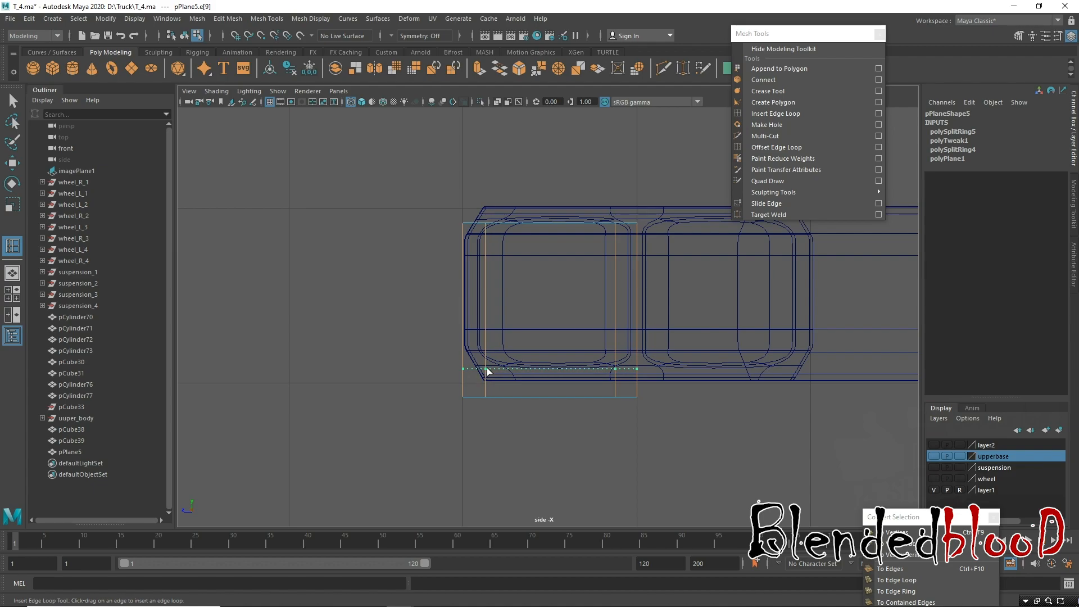
left_click_drag(489, 376, 490, 376)
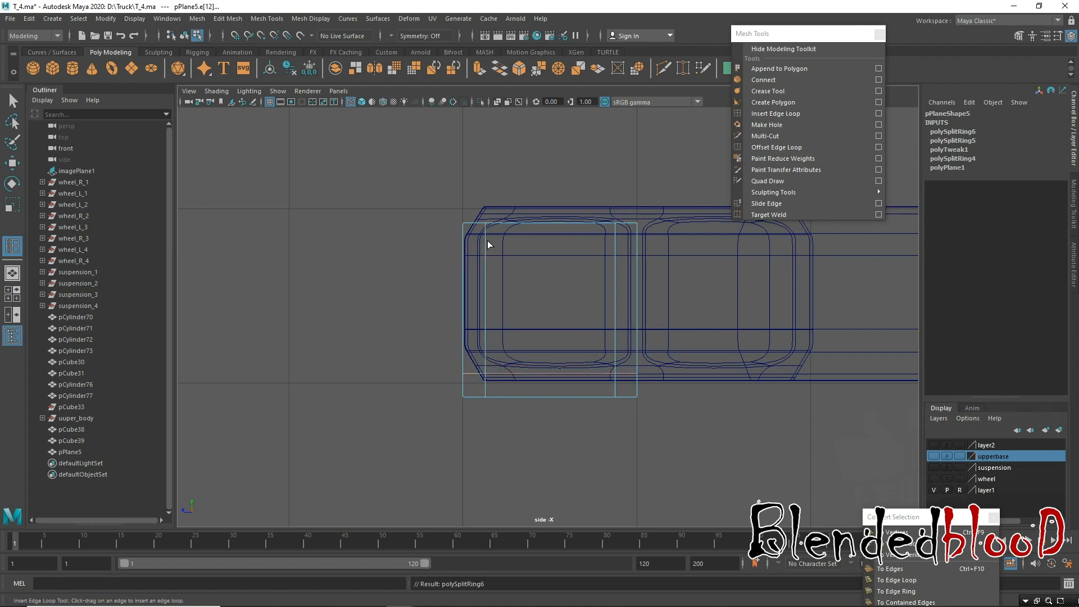
left_click_drag(485, 245, 485, 245)
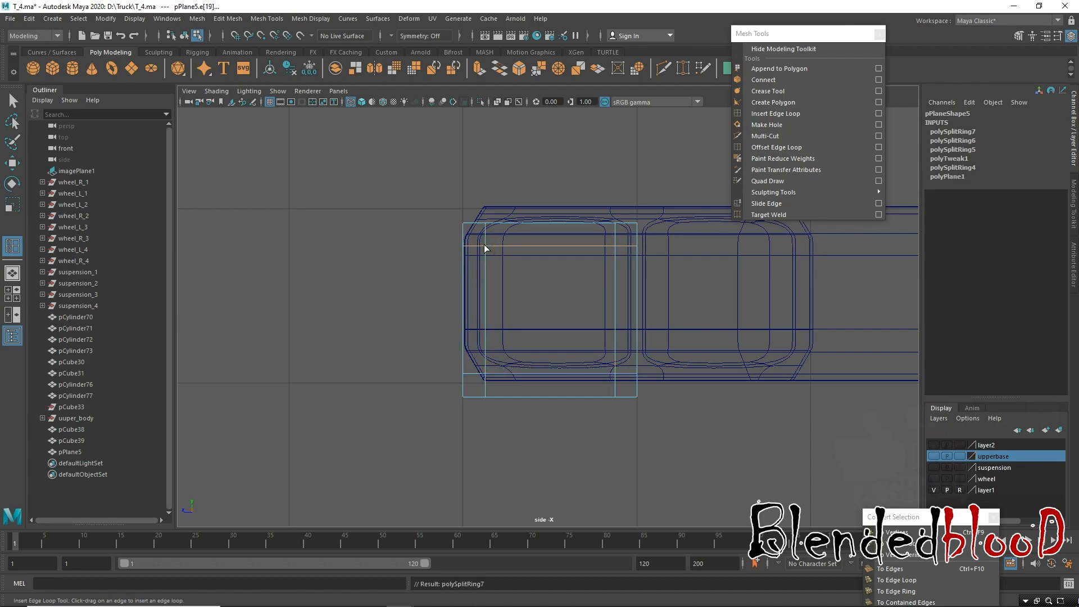
Select all the border faces of the plane in the perspective view, leaving out the large centre face.
key("w")
key("space")
key("space")
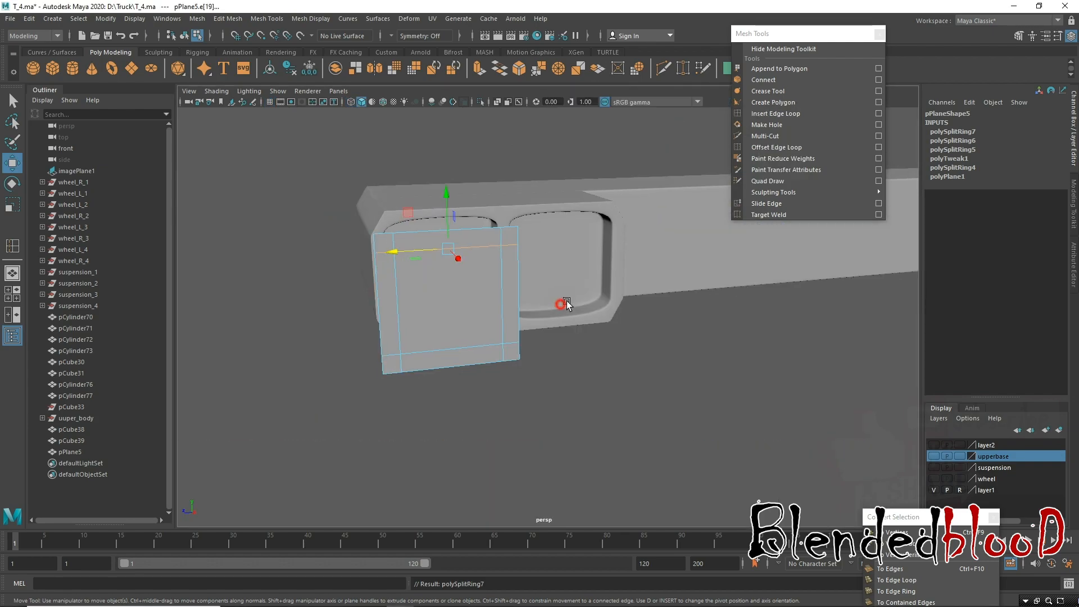
left_click_drag(564, 302, 586, 294, "alt")
right_click_drag(489, 244, 492, 273)
left_click(494, 231)
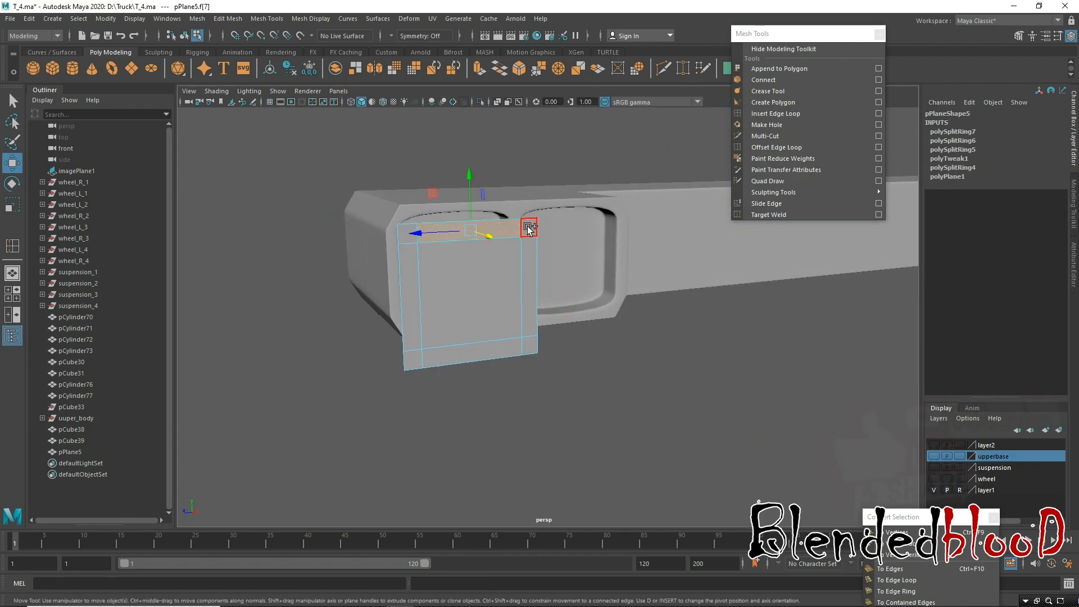
left_click(529, 281, "shift")
left_click(498, 354, "shift")
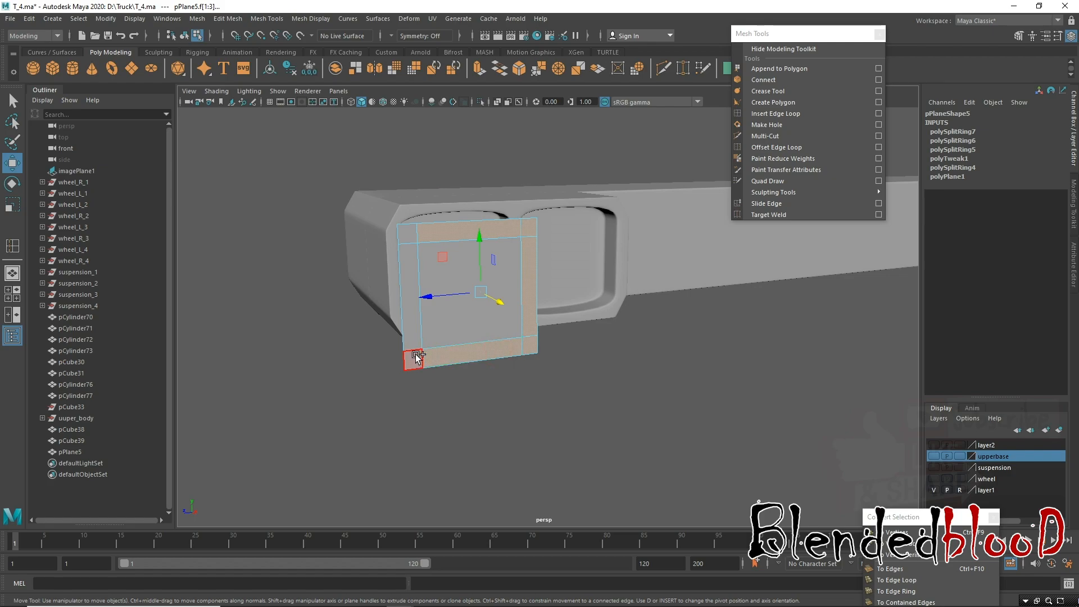
left_click(411, 337, "shift")
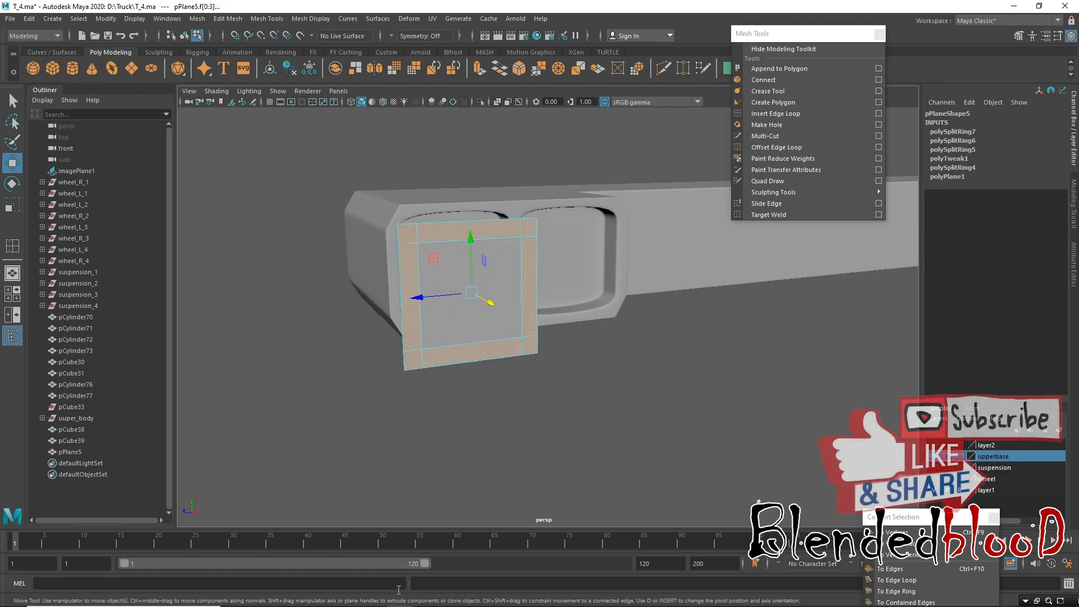
Compare with the headlights in the front reference, extrude the border faces forward into a raised frame and check its smooth preview.
key("space")
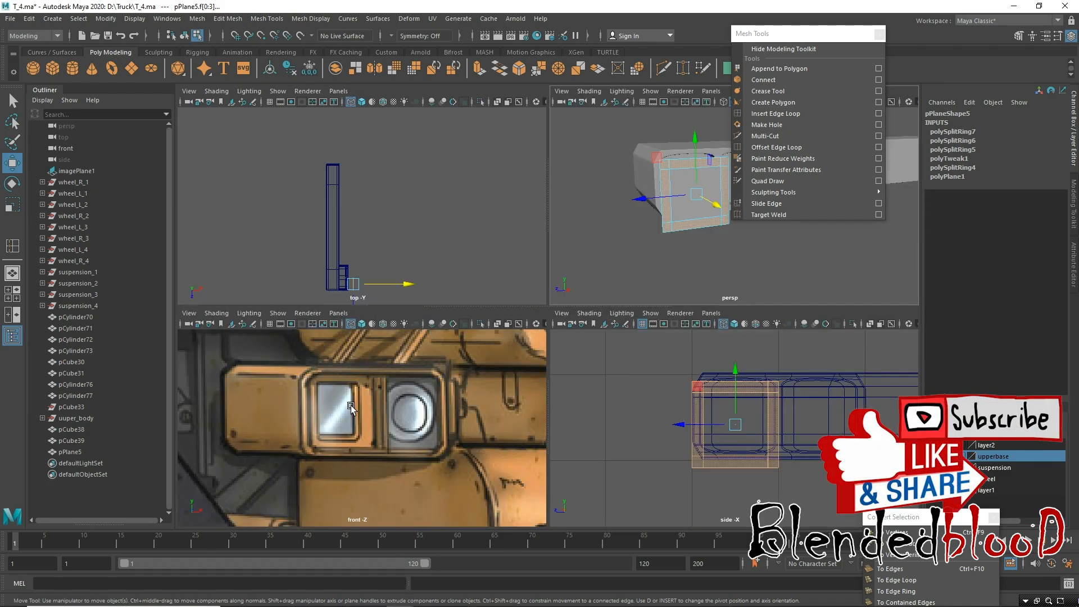
key("space")
left_click_drag(595, 259, 647, 261, "alt")
key("ctrl+e")
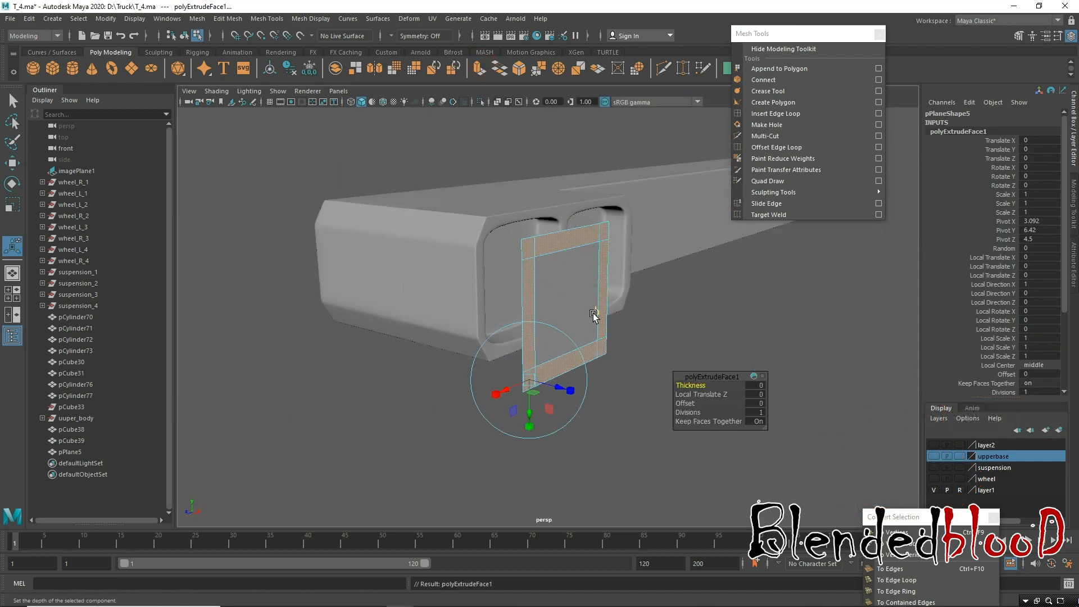
key("w")
left_click_drag(619, 313, 522, 264)
key("3")
key("1")
Extract the frame's recessed centre face as a separate object.
right_click_drag(552, 288, 613, 244)
left_click(610, 328)
left_click(575, 279)
right_click_drag(536, 301, 535, 330)
left_click(554, 353)
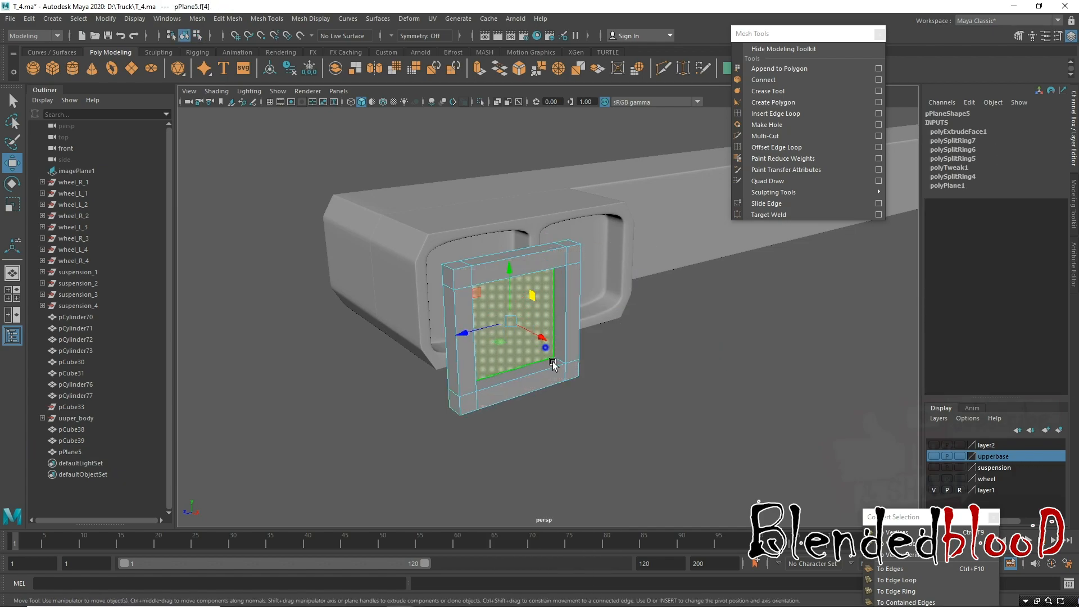
scroll(553, 363, "up", 2)
left_click_drag(532, 380, 554, 381, "alt")
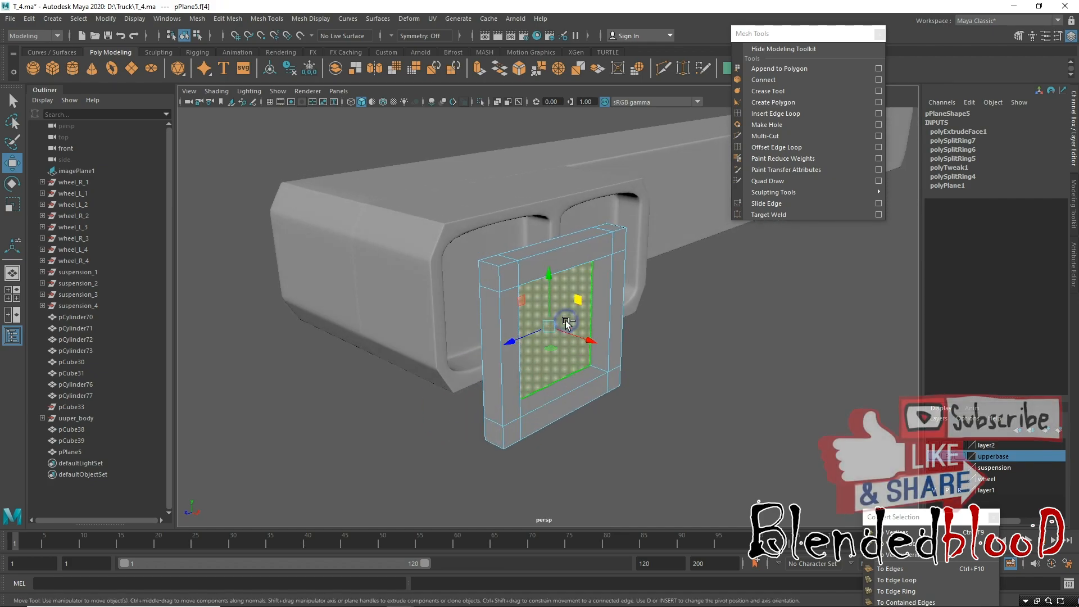
right_click_drag(568, 320, 564, 517, "shift")
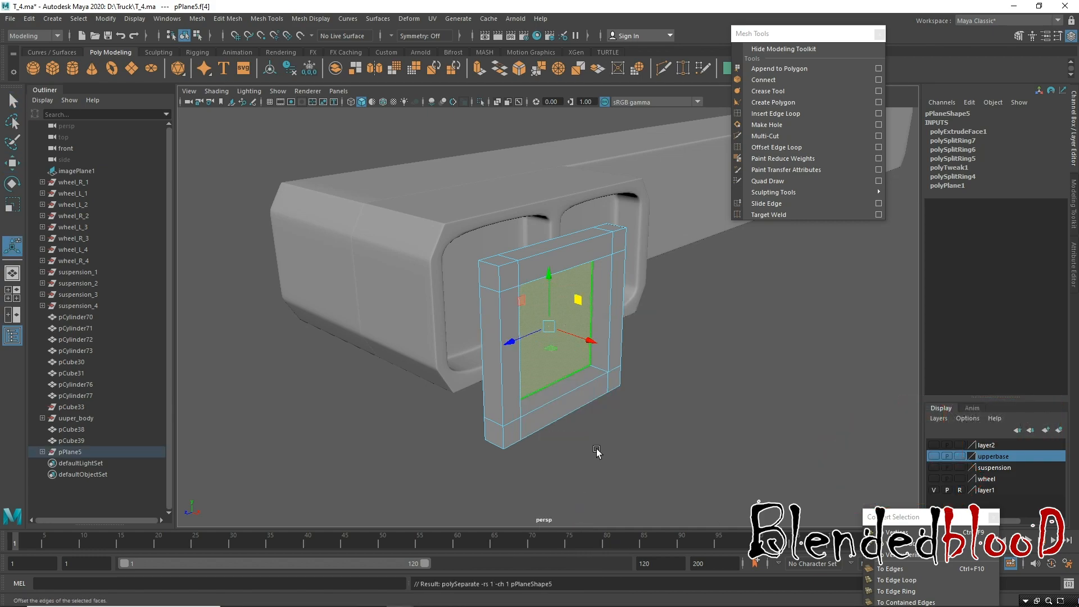
Return to object mode, select the frame, centre panel, housing and crossbar together and center their pivots.
left_click(665, 301)
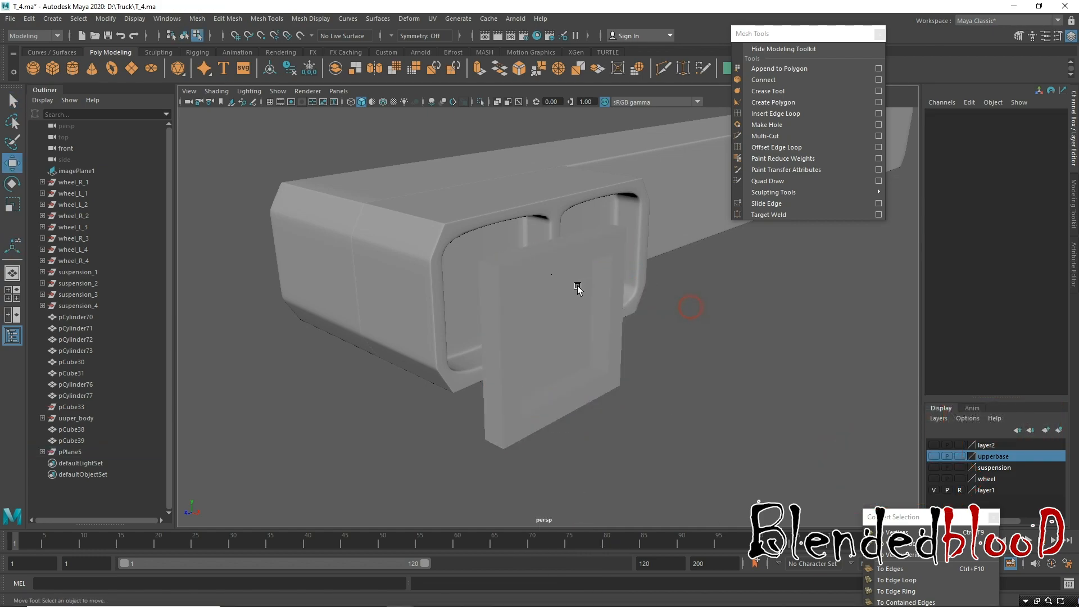
key("w")
left_click(578, 289)
right_click_drag(578, 287, 623, 264)
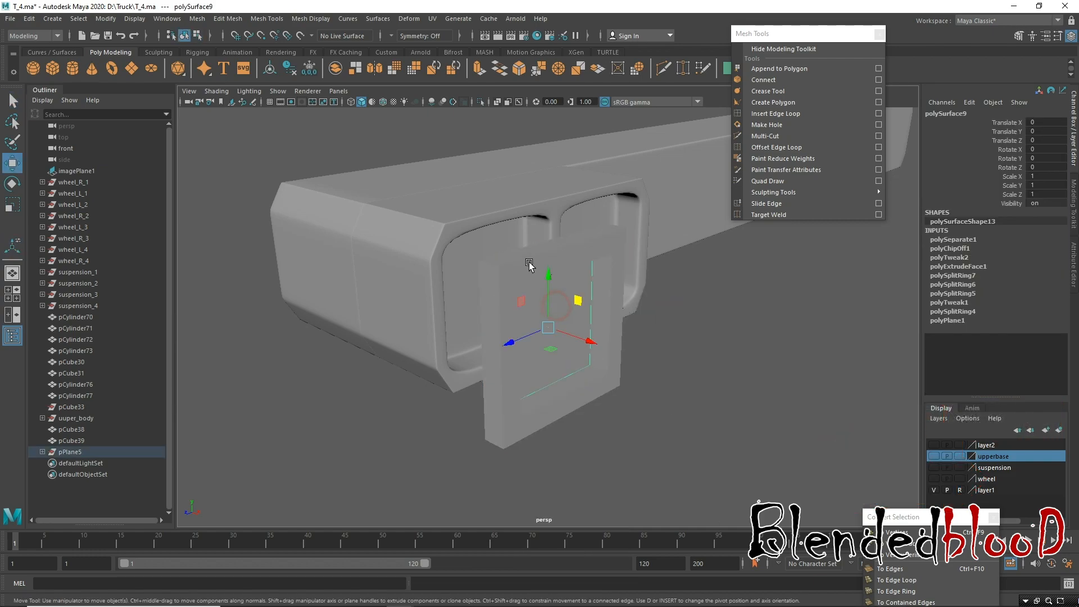
left_click_drag(596, 403, 623, 452)
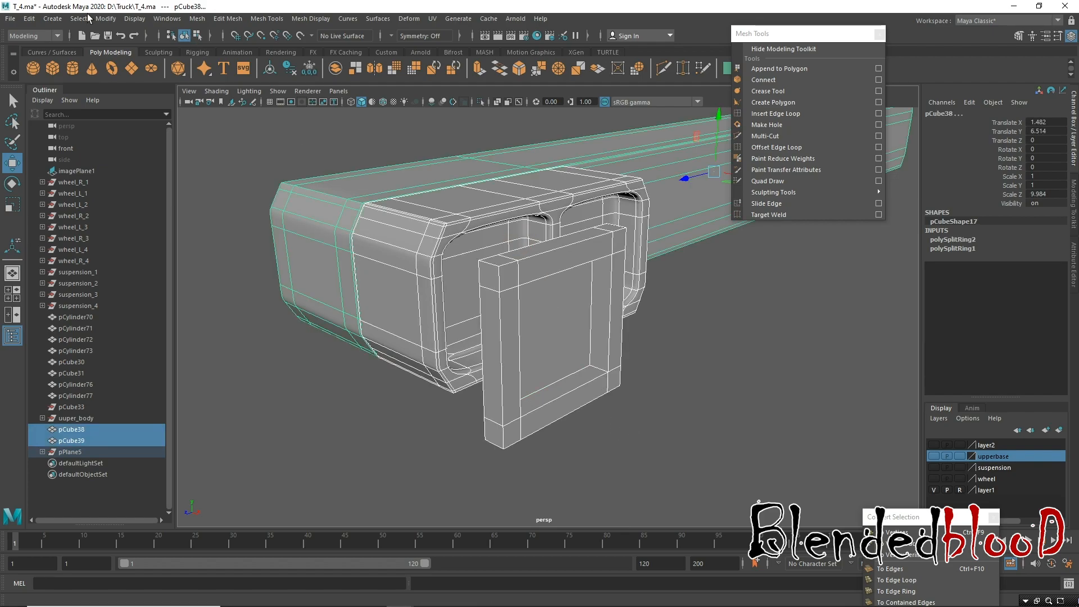
left_click(105, 22)
left_click(137, 99)
Bevel all edges of the headlight frame with a fraction of 0.3 and 2 segments.
left_click(730, 333)
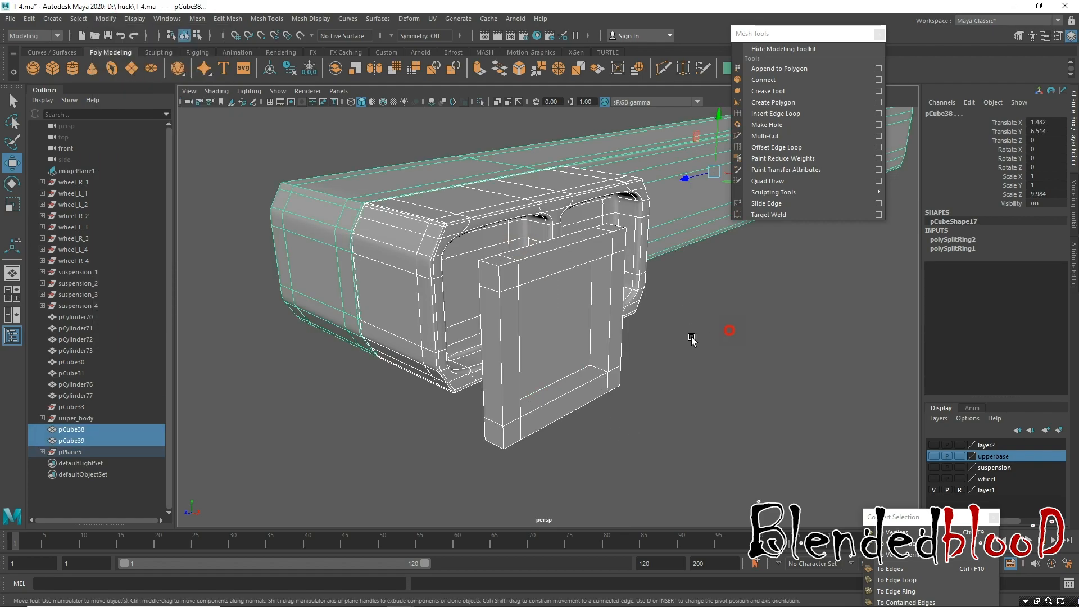
left_click(553, 333)
left_click(573, 247)
right_click_drag(573, 248, 576, 215)
left_click_drag(327, 168, 698, 445)
key("ctrl+b")
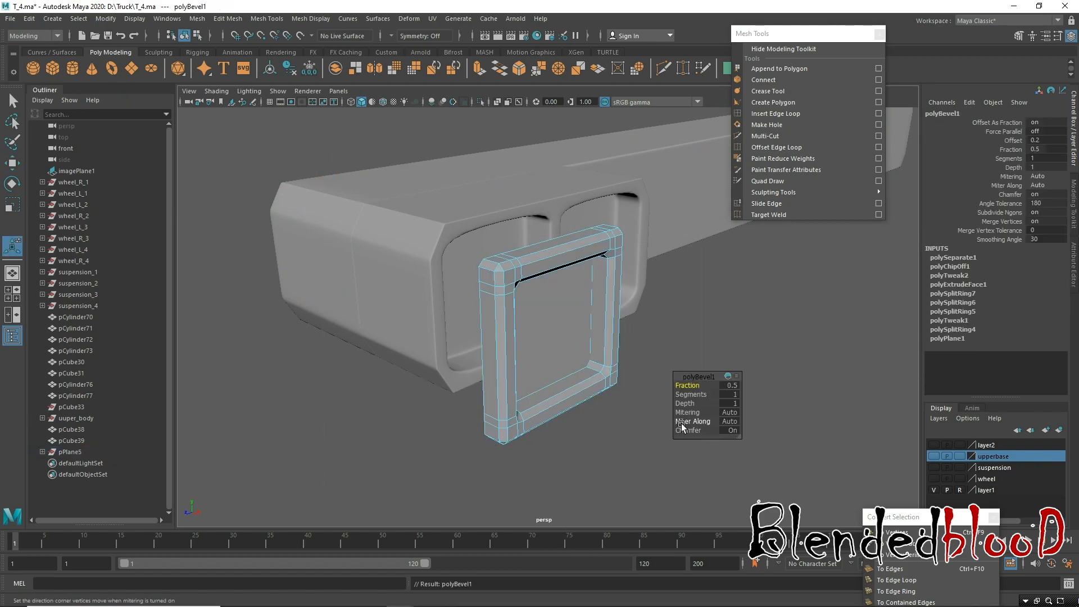
left_click_drag(685, 386, 692, 395)
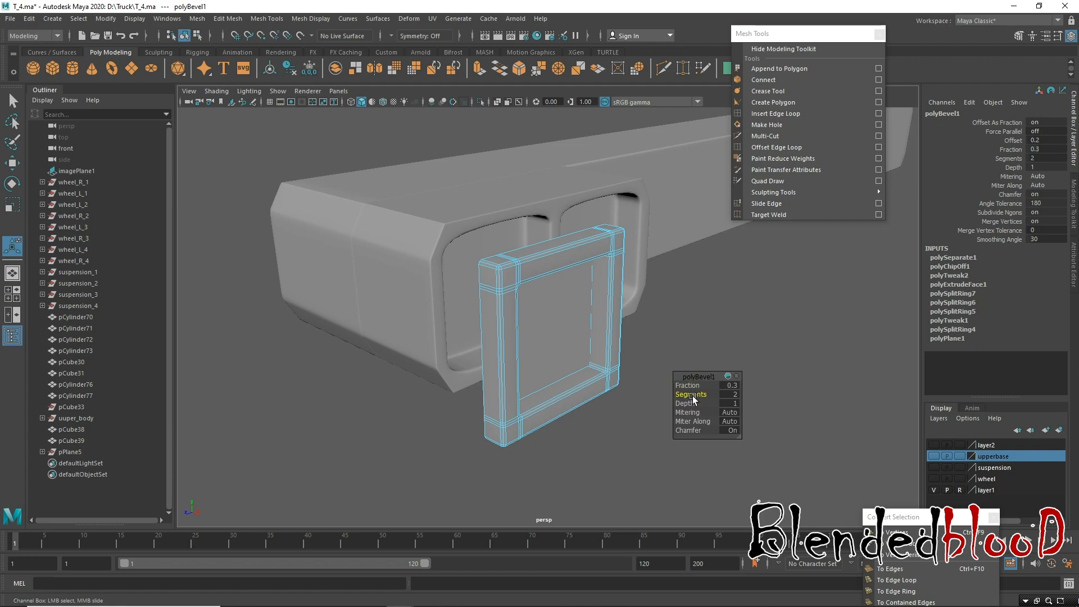
Show the bevelled frame in smooth preview and return to object mode with nothing selected.
key("w")
key("3")
right_click_drag(611, 286, 655, 265)
left_click(689, 319)
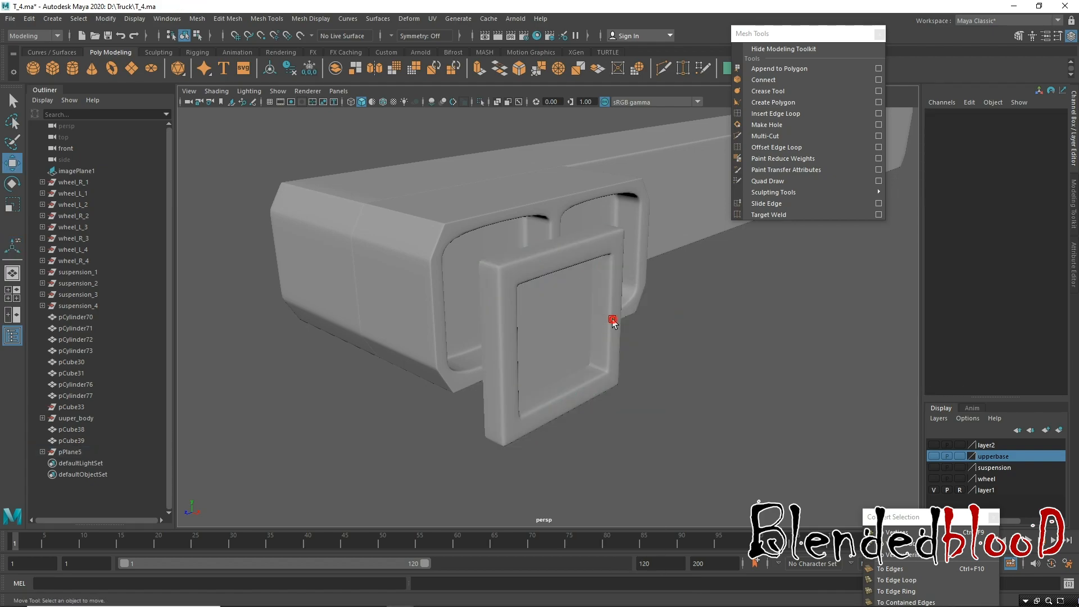
left_click(613, 321)
left_click_drag(602, 348, 513, 313)
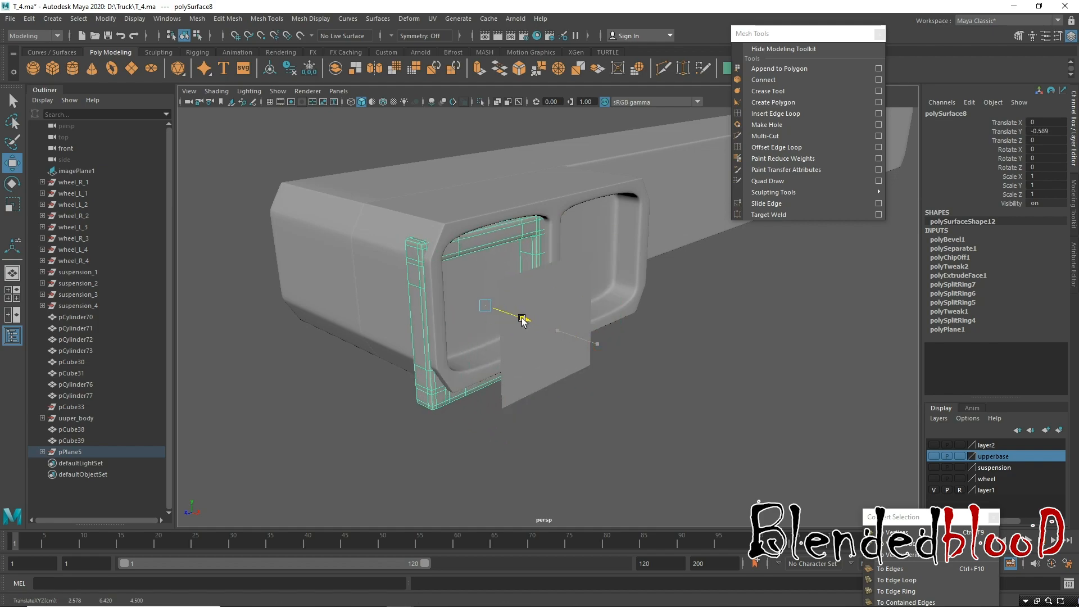
key("ctrl+z")
Scale the headlight frame and centre panel together to about 0.76 and move them into the housing's outer recess.
left_click_drag(551, 351, 547, 373, "shift")
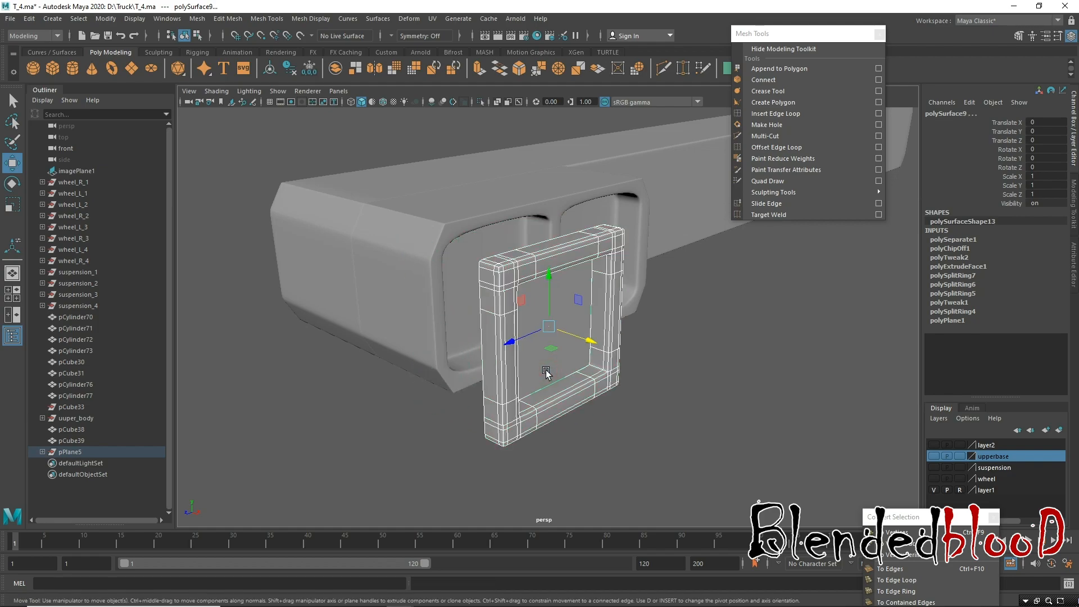
key("r")
mouse_move(550, 329)
left_mouse_down()
mouse_move(516, 308)
mouse_move(524, 313)
left_mouse_up()
key("w")
left_click_drag(582, 346, 494, 310)
left_click_drag(549, 330, 499, 316, "alt")
middle_click_drag(450, 321, 482, 374, "alt")
left_click_drag(437, 257, 434, 242)
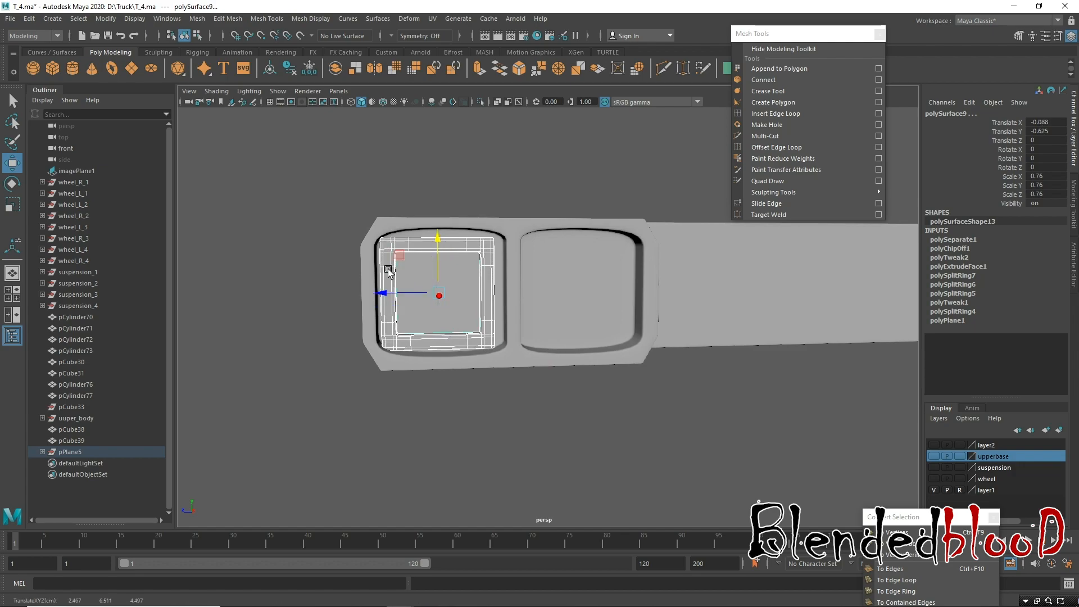
Reduce the frame and panel together to a scale of about 0.694 and center them inside the recess.
left_click_drag(380, 293, 440, 297)
key("r")
key("w")
left_click_drag(442, 239, 534, 339)
right_click_drag(561, 347, 641, 489, "alt")
mouse_move(515, 332)
left_mouse_down()
mouse_move(502, 324)
mouse_move(523, 343)
mouse_move(534, 337)
left_mouse_up()
Enlarge the centre panel alone to a scale of about 0.736 and adjust its depth inside the frame.
left_click(561, 325)
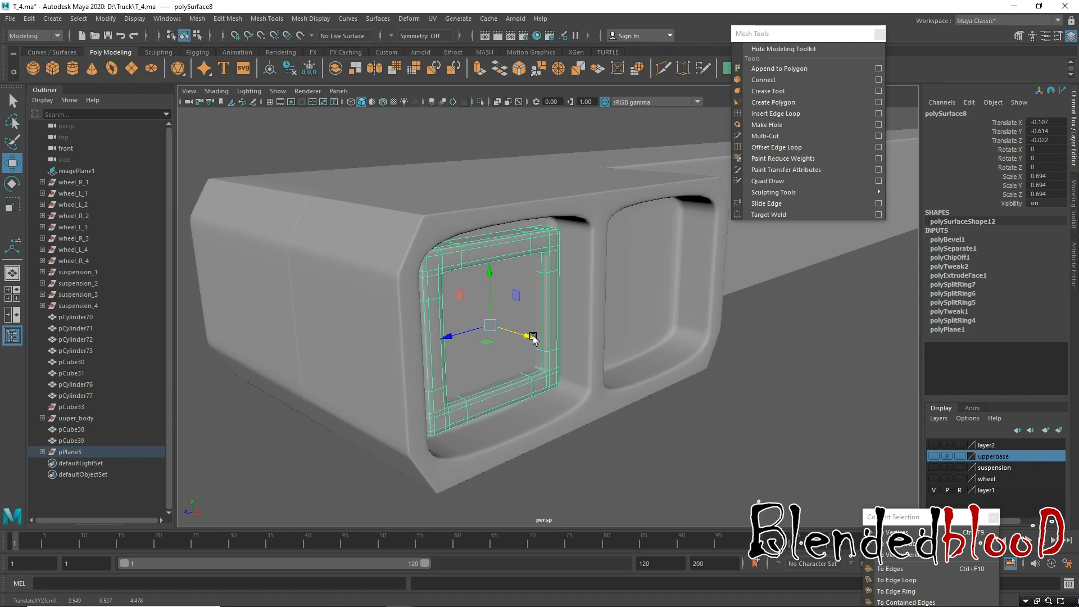
left_click(514, 312)
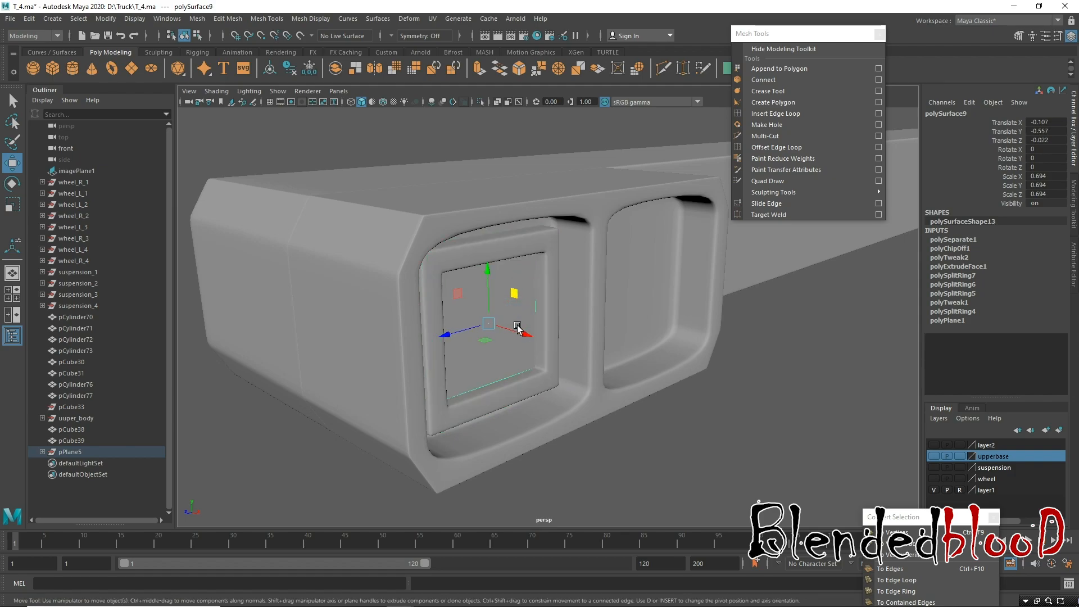
key("r")
left_click_drag(489, 326, 537, 287)
key("w")
left_click(537, 257)
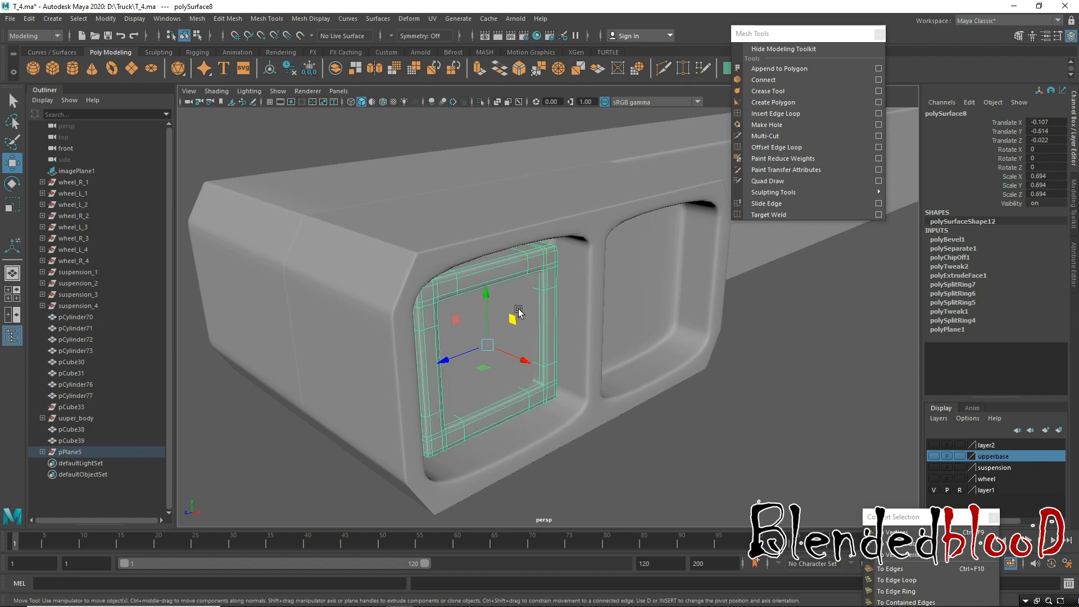
left_click(518, 309)
left_click_drag(524, 360, 511, 357)
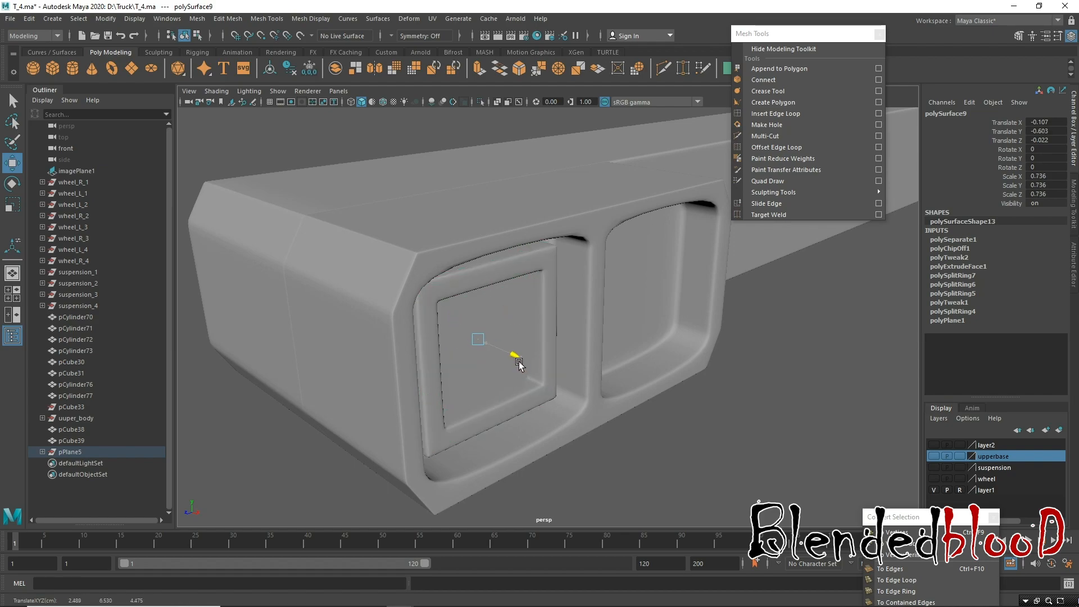
mouse_move(567, 319)
left_mouse_down("alt")
mouse_move(585, 342)
mouse_move(607, 337)
mouse_move(552, 314)
left_mouse_up("alt")
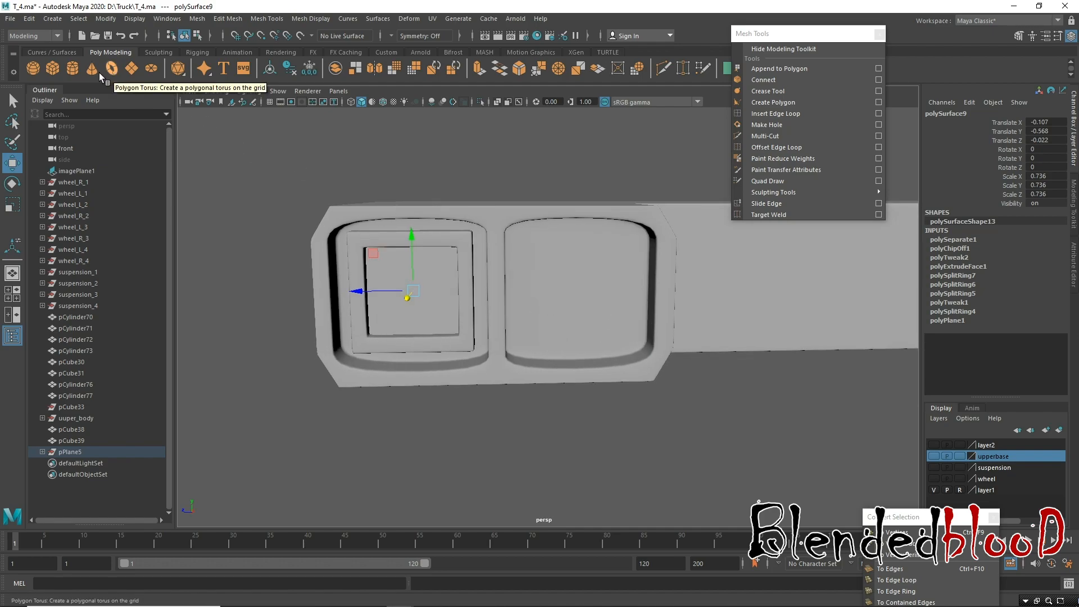
Create a polygon cylinder and set its Z rotation to 90 degrees.
left_click(72, 75)
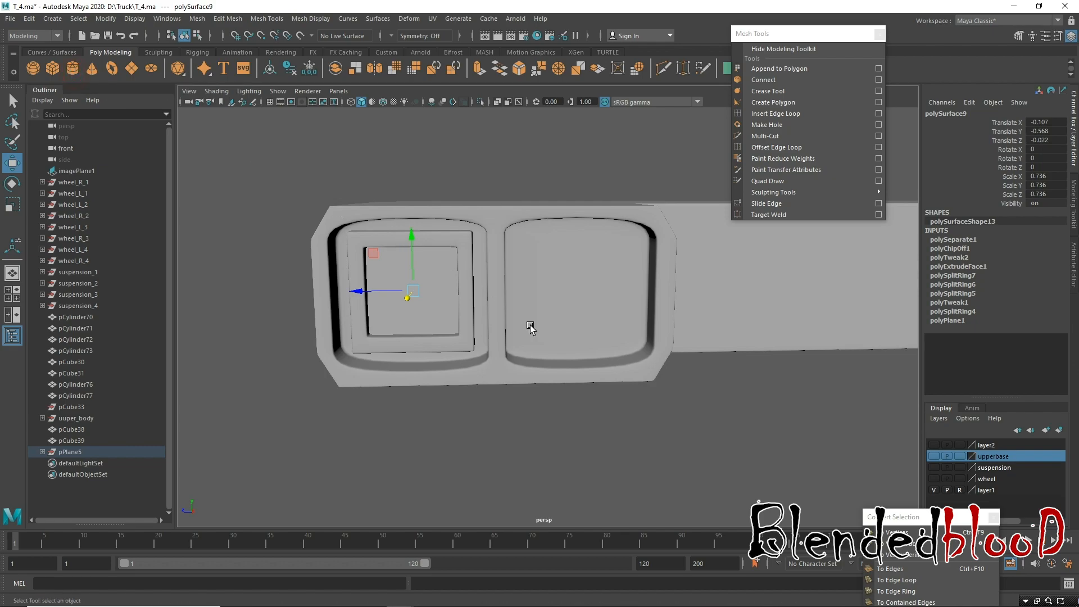
scroll(562, 348, "down", 5)
scroll(477, 312, "up", 5)
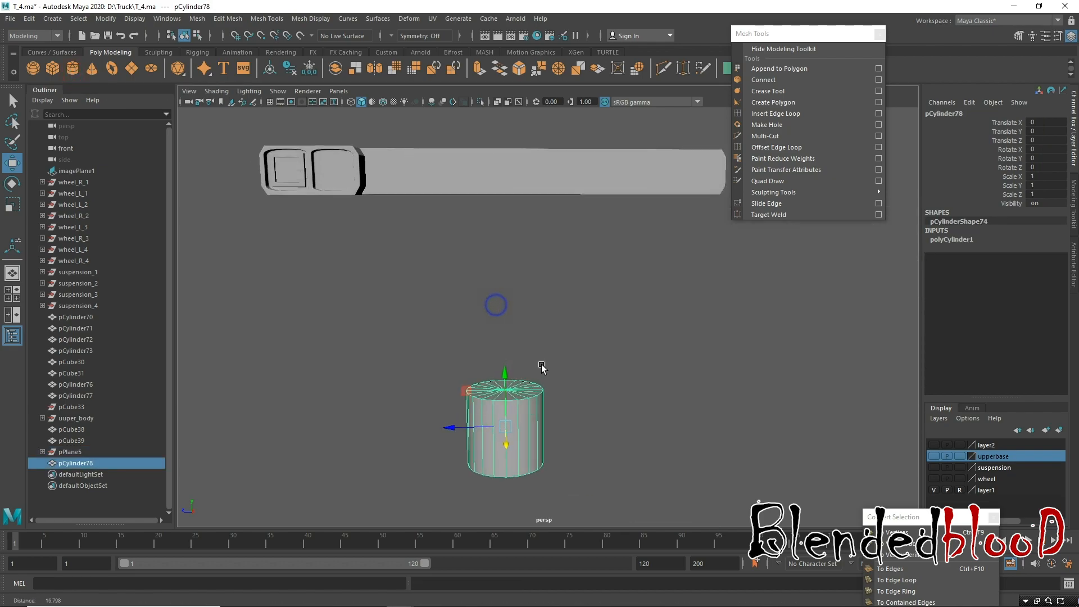
key("e")
left_click_drag(504, 395, 846, 252)
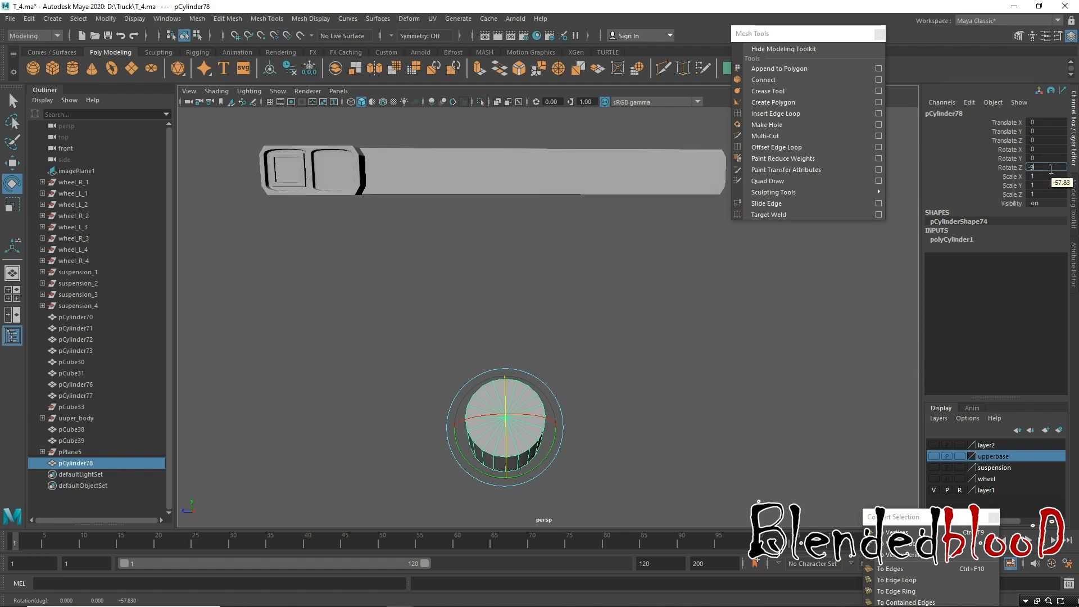
key("Return")
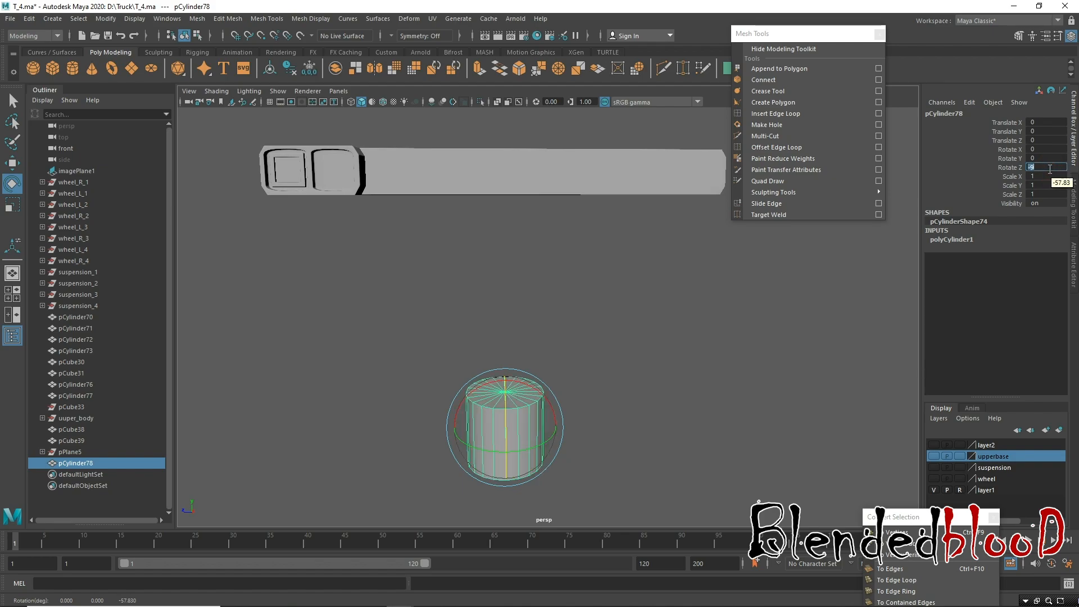
type("90")
key("Return")
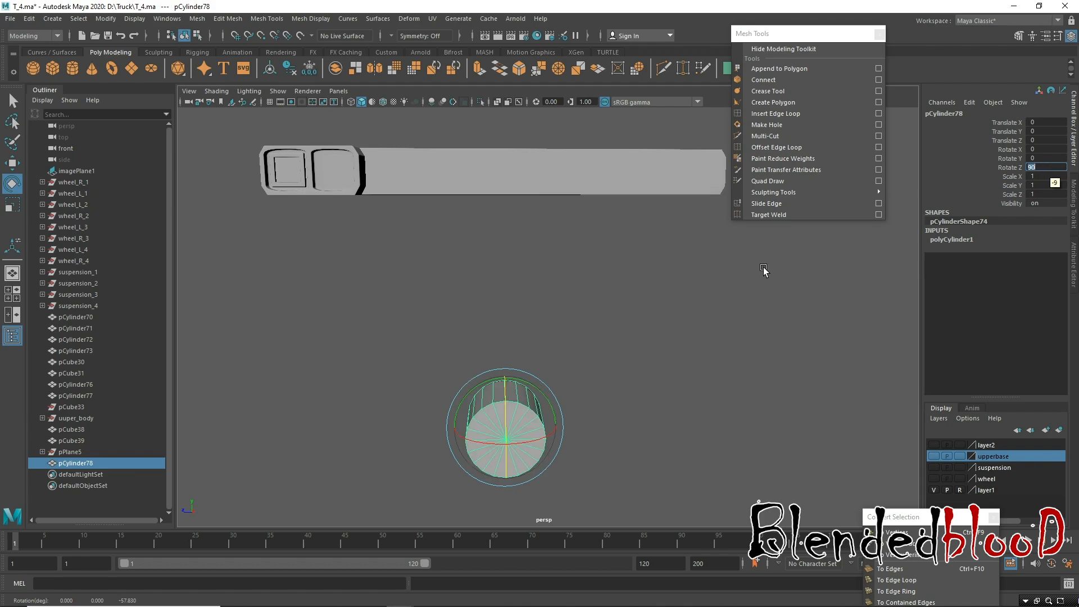
Delete the cylinder's side faces and one end cap, leaving only the front cap disc.
key("w")
left_click_drag(454, 372, 590, 373, "alt")
middle_click_drag(495, 359, 508, 220, "alt")
right_click_drag(470, 286, 448, 318)
left_click_drag(326, 256, 428, 461)
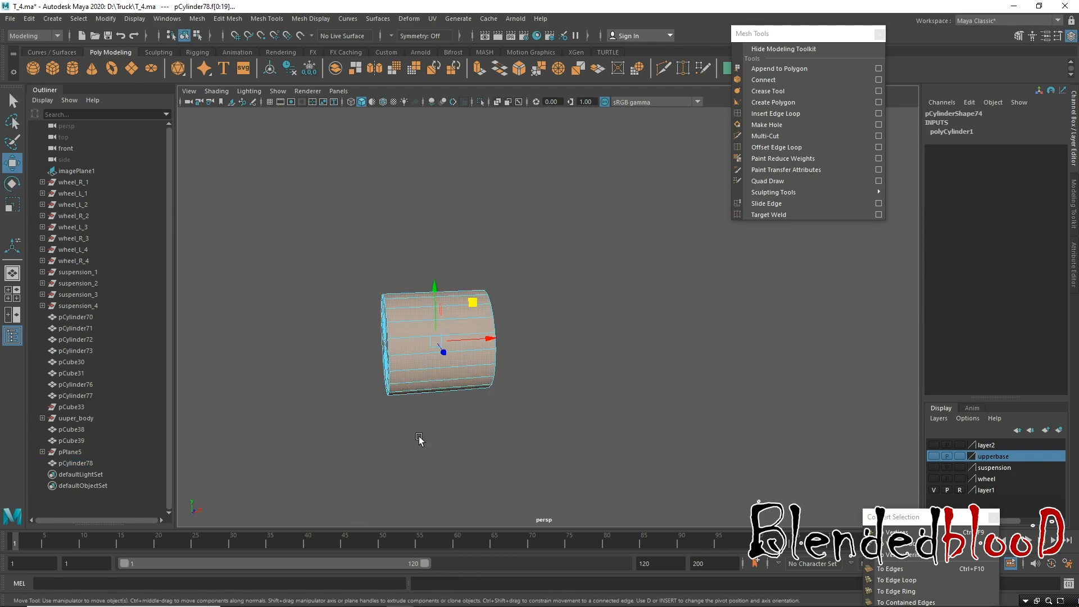
key("Delete")
left_click_drag(503, 330, 425, 327, "alt")
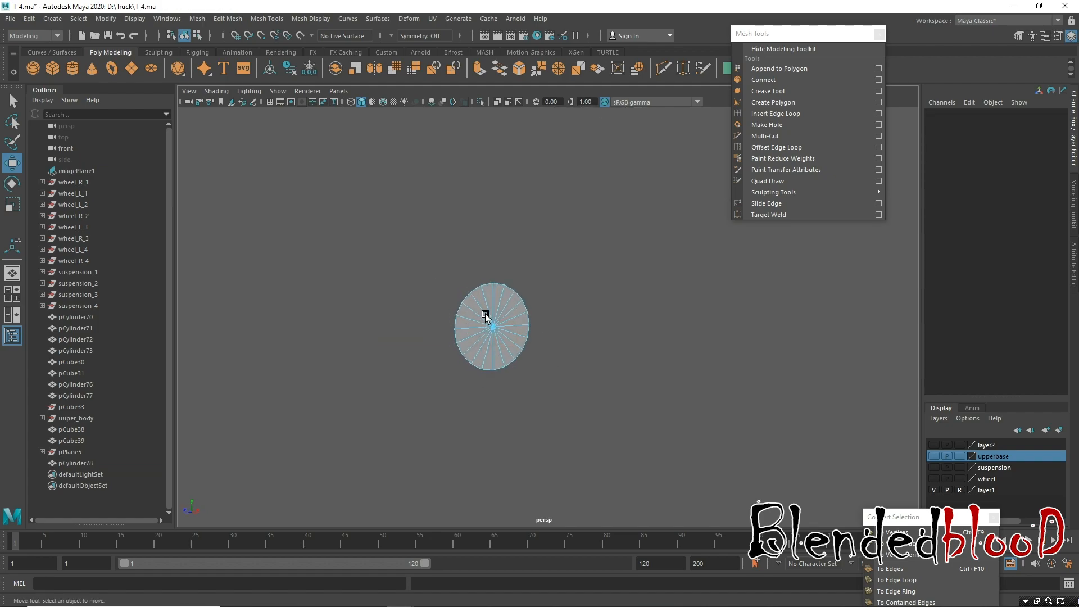
Extrude the disc's outer border edge loop and scale it outward to form a narrow rim.
right_click_drag(486, 312, 516, 408, "alt")
middle_click_drag(528, 326, 595, 321, "alt")
left_click_drag(595, 320, 528, 312, "alt")
right_click_drag(593, 280, 597, 218, "alt")
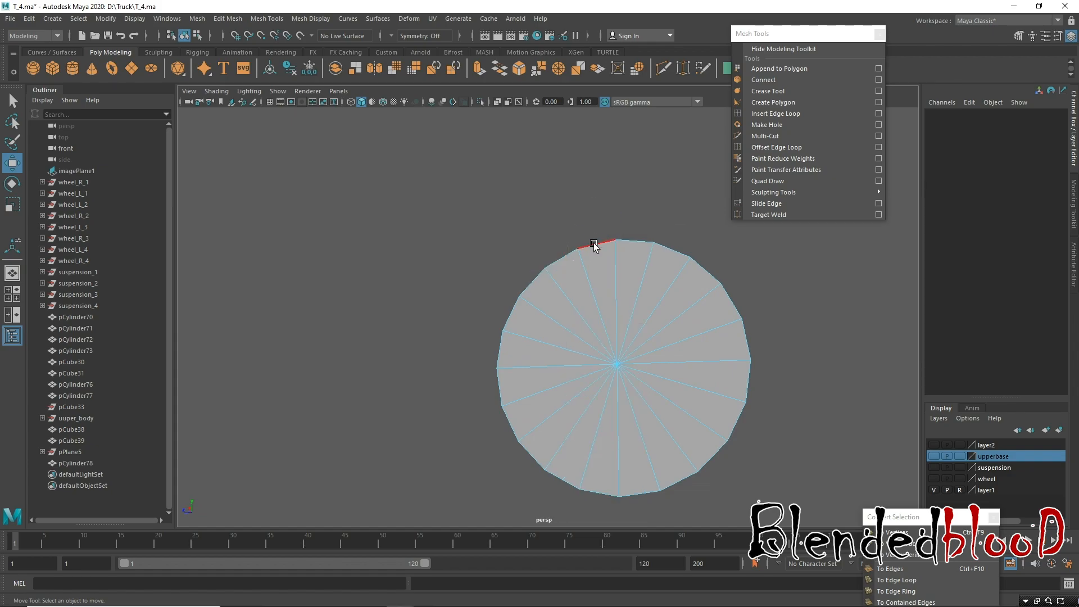
double_click(594, 244)
middle_click_drag(639, 285, 553, 228, "alt")
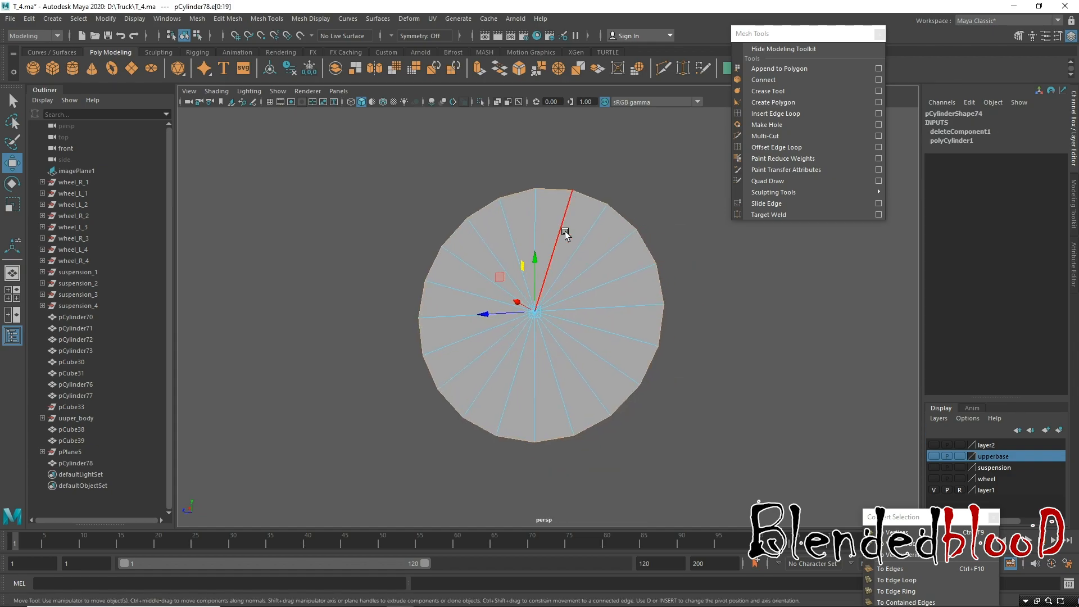
left_click(480, 68)
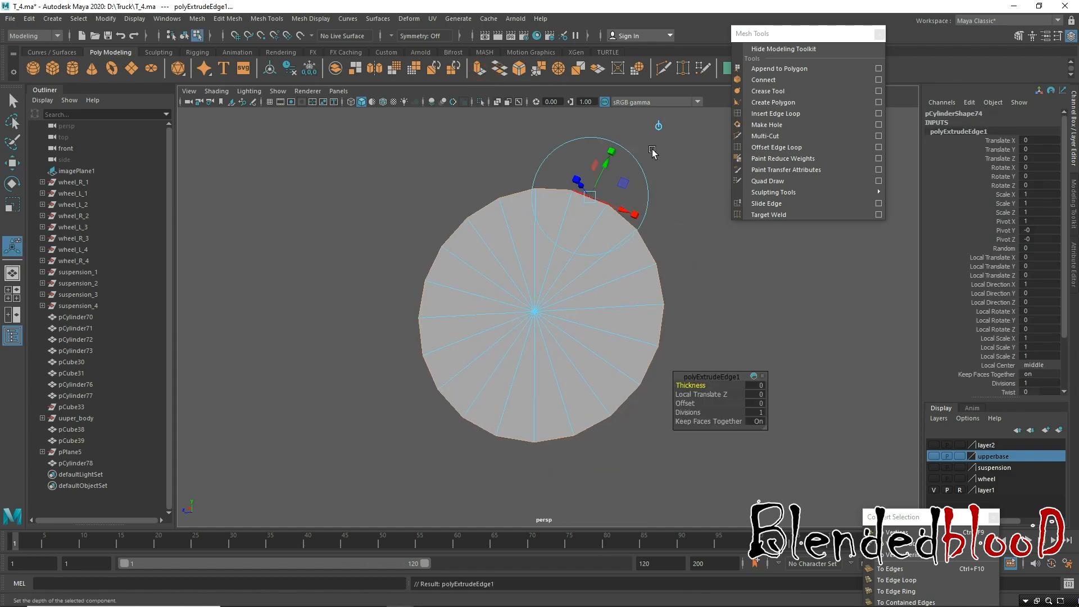
key("r")
left_click_drag(535, 311, 558, 341)
key("w")
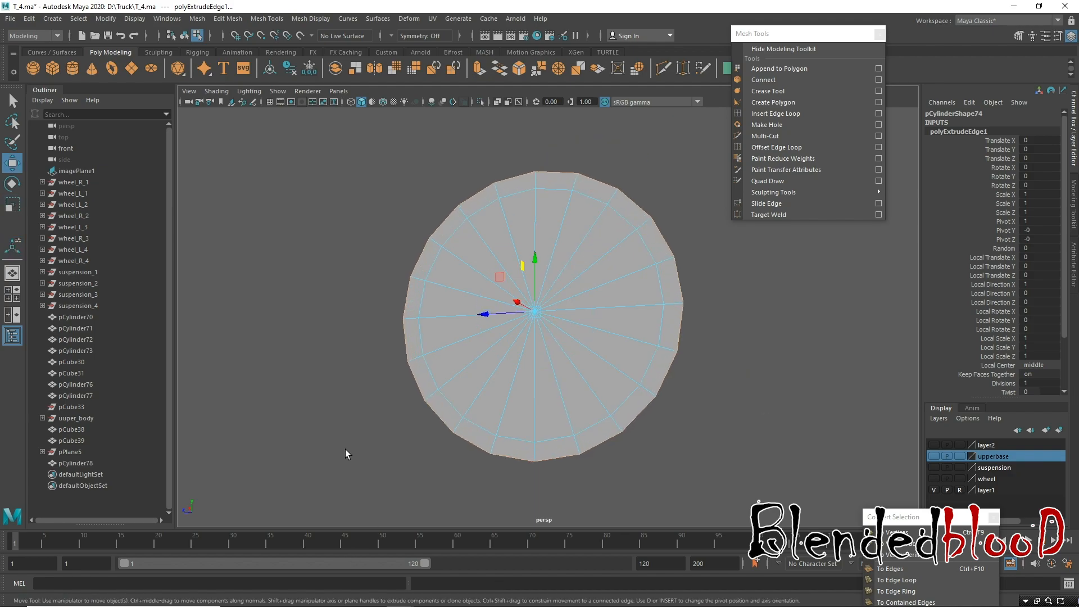
Compare the disc with the round headlight in the reference image and widen its outer rim slightly.
key("space")
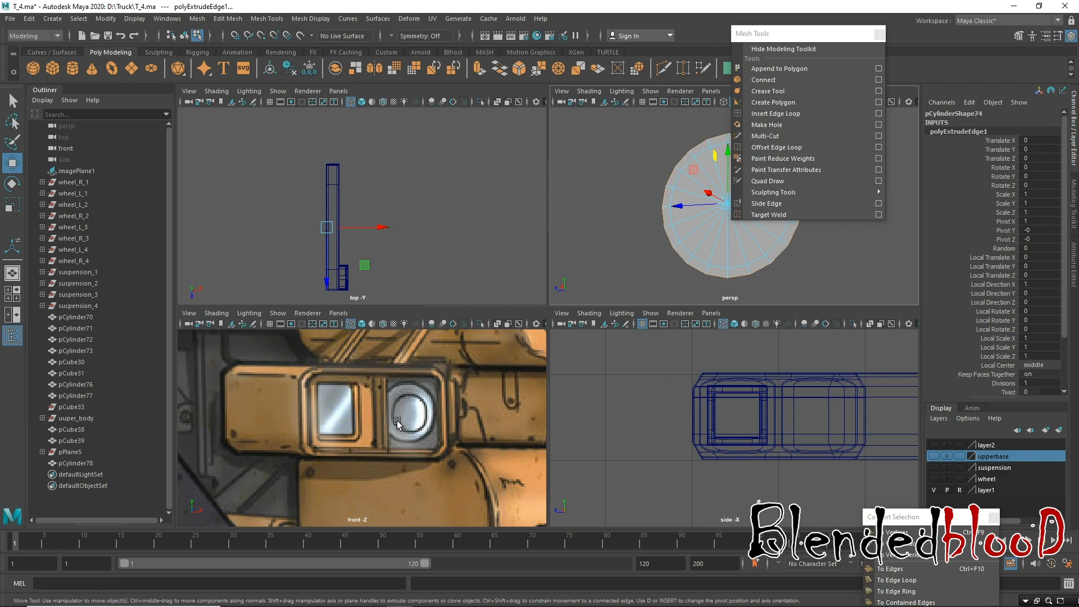
key("space")
left_click_drag(645, 270, 527, 288, "alt")
middle_click_drag(527, 288, 546, 313, "alt")
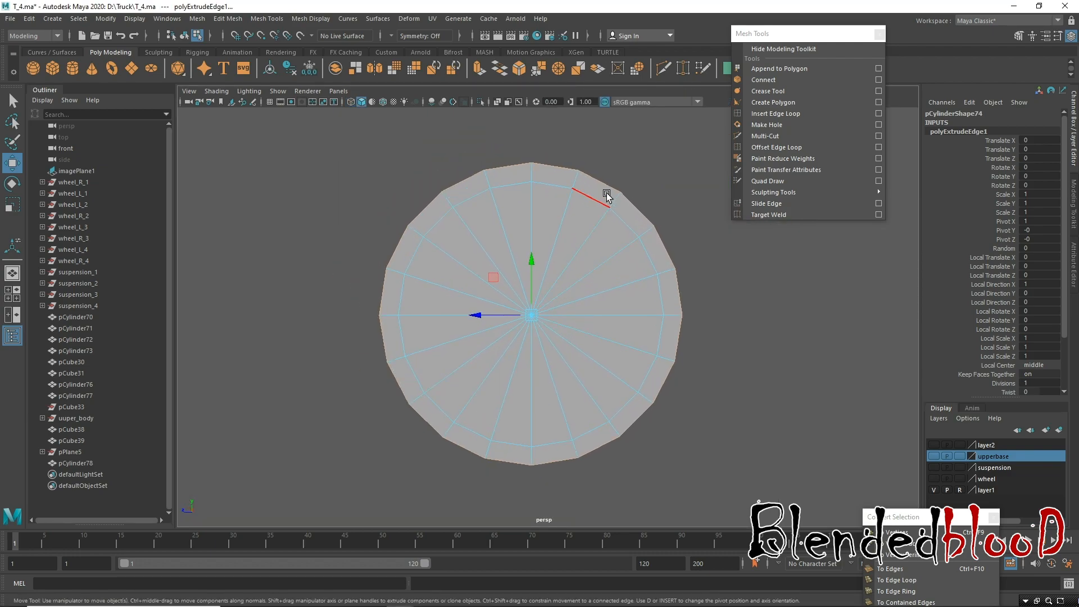
key("r")
left_click_drag(531, 319, 539, 328)
key("w")
Convert the disc's centre vertex selection to faces and delete them, leaving a flat ring.
right_click_drag(573, 259, 518, 251)
left_click_drag(489, 278, 568, 358)
left_click_drag(894, 517, 912, 162)
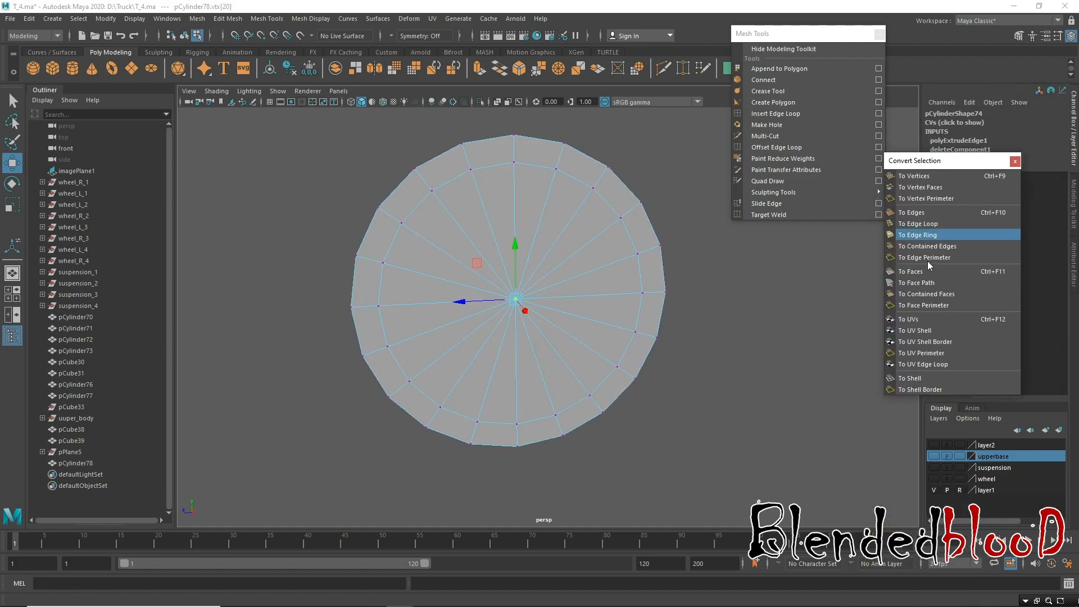
left_click(911, 271)
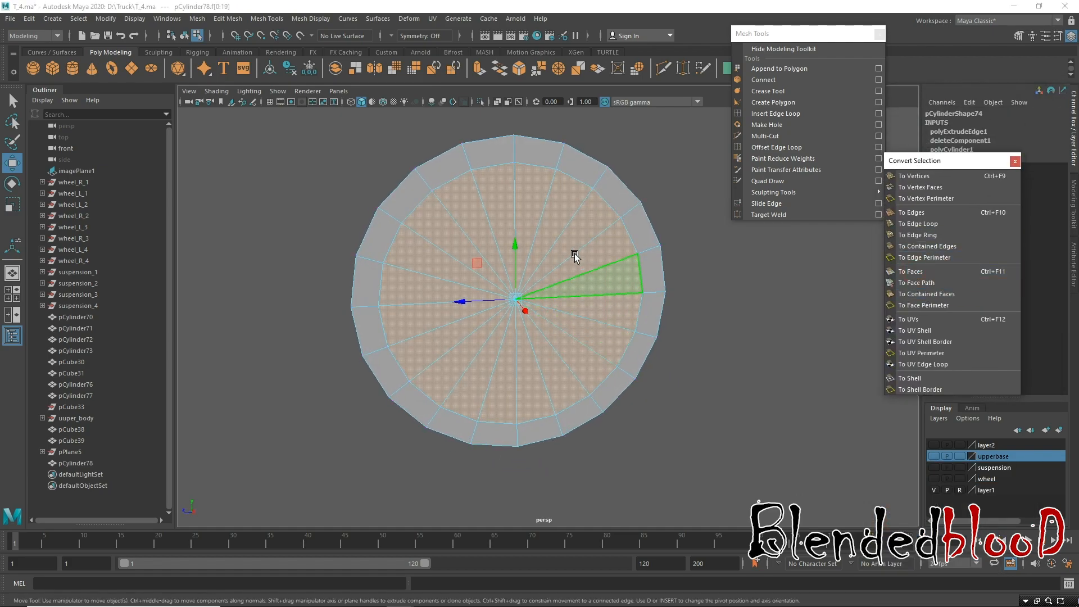
key("Delete")
Select all the ring's faces in the side view and move them up onto the housing's empty inner recess.
key("space")
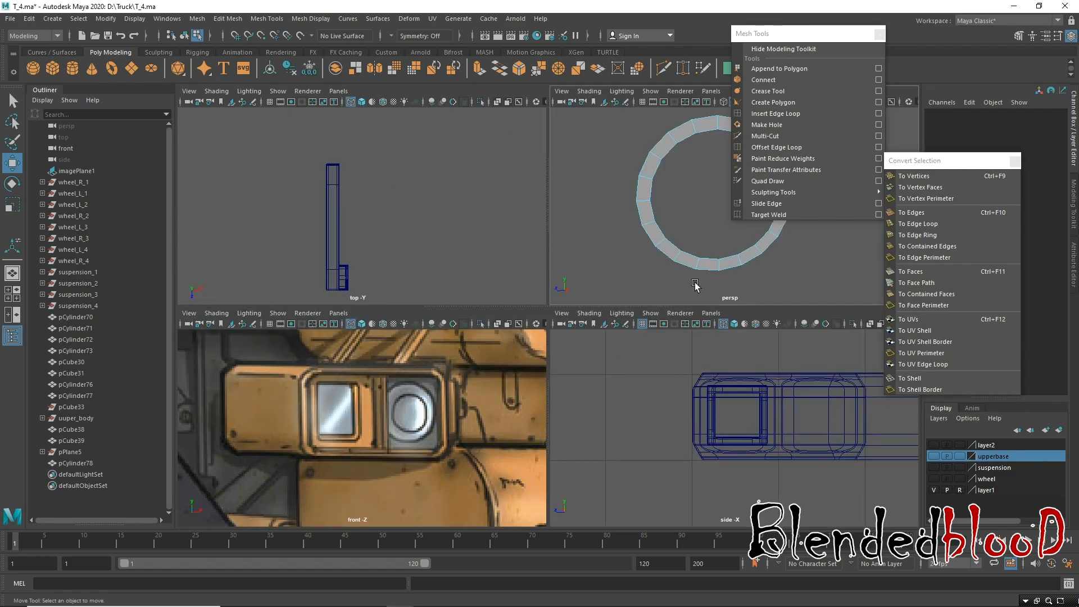
key("space")
key("space")
key("space")
middle_click_drag(387, 392, 566, 328, "alt")
right_click_drag(403, 304, 557, 491, "alt")
middle_click_drag(353, 308, 566, 318, "alt")
right_click_drag(485, 266, 505, 366, "alt")
middle_click_drag(485, 331, 565, 411, "alt")
right_click_drag(531, 324, 554, 360, "alt")
right_click_drag(542, 275, 537, 306)
left_click_drag(359, 204, 722, 520)
right_click_drag(679, 443, 569, 338, "alt")
middle_click_drag(539, 321, 552, 373, "alt")
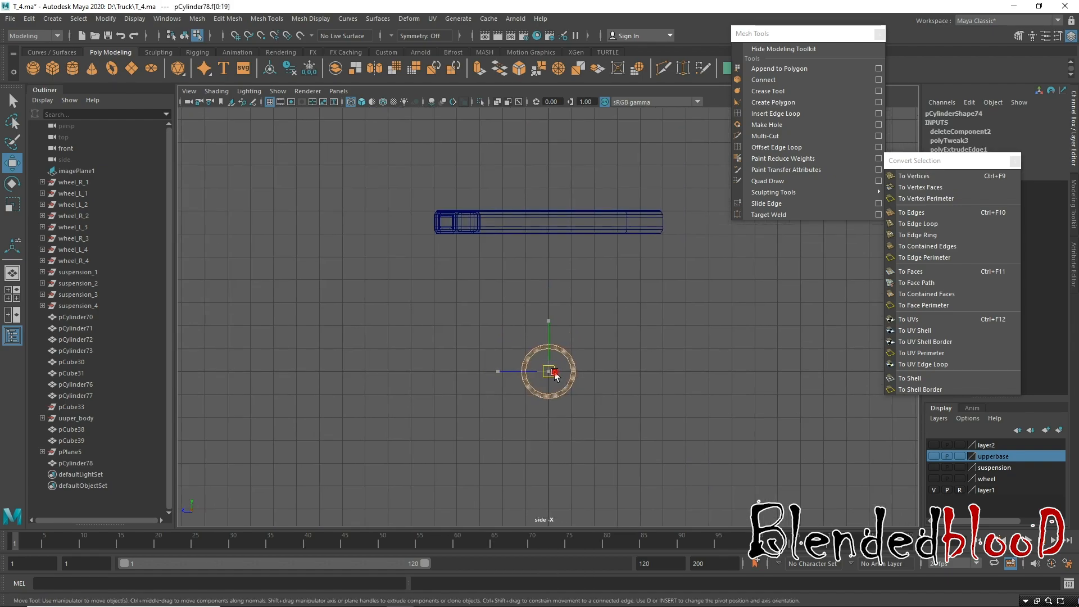
left_click_drag(554, 375, 463, 222)
key("space")
key("space")
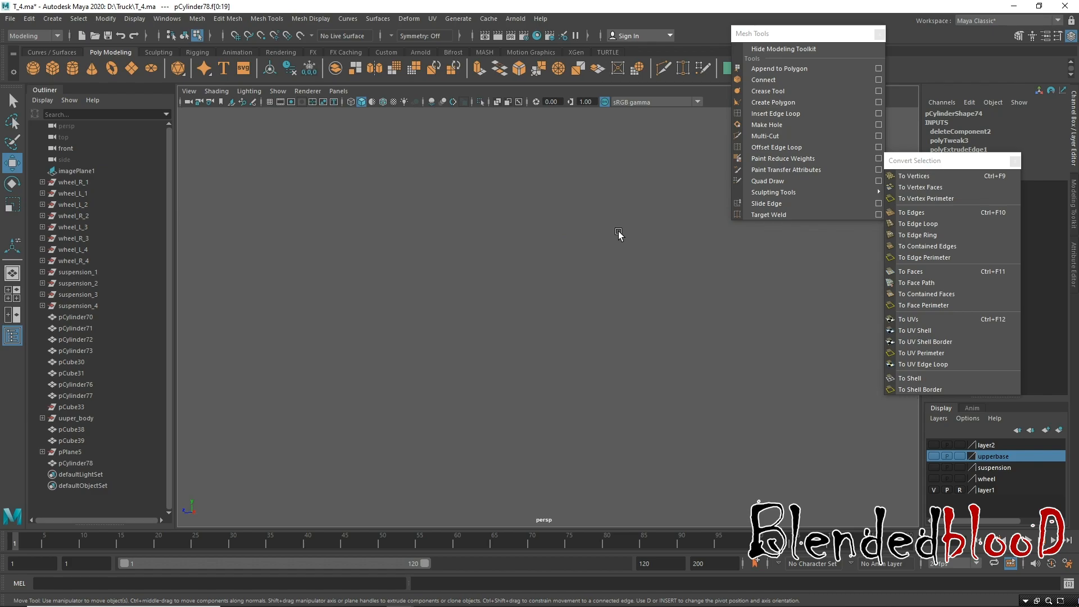
Scale the ring's faces down to roughly the size of the inner recess and position them in front of it.
key("f")
key("space")
key("space")
right_click_drag(631, 269, 508, 212, "alt")
left_click_drag(540, 313, 561, 291, "alt")
right_click_drag(561, 291, 602, 372, "alt")
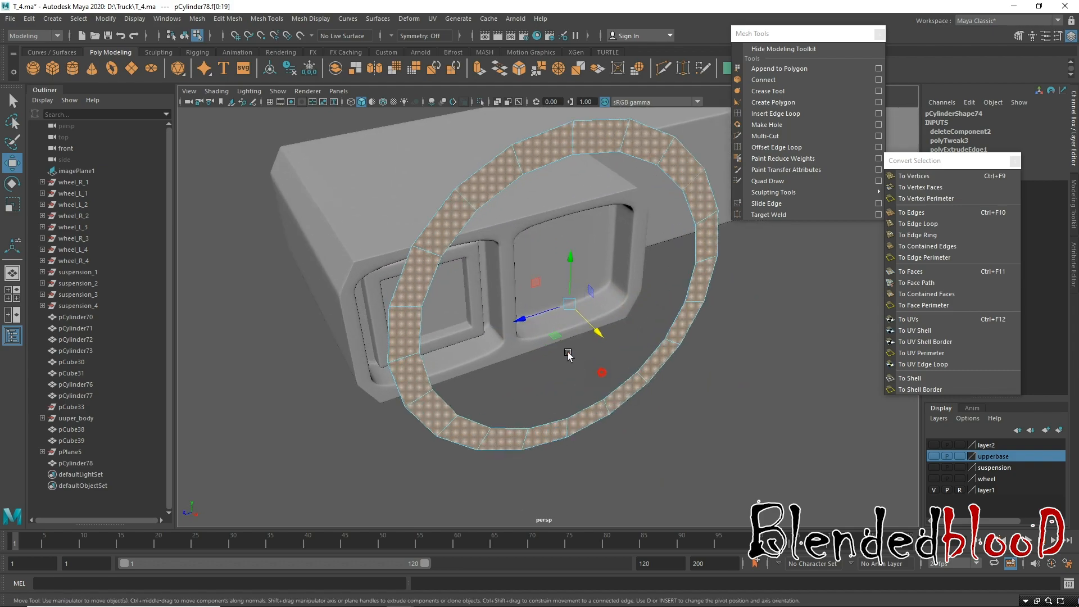
left_click_drag(580, 363, 581, 362, "alt")
key("r")
left_click_drag(550, 276, 373, 175)
key("w")
mouse_move(549, 224)
left_mouse_down()
mouse_move(548, 202)
mouse_move(535, 222)
left_mouse_up()
left_click_drag(486, 253, 527, 265)
right_click_drag(528, 264, 571, 362, "alt")
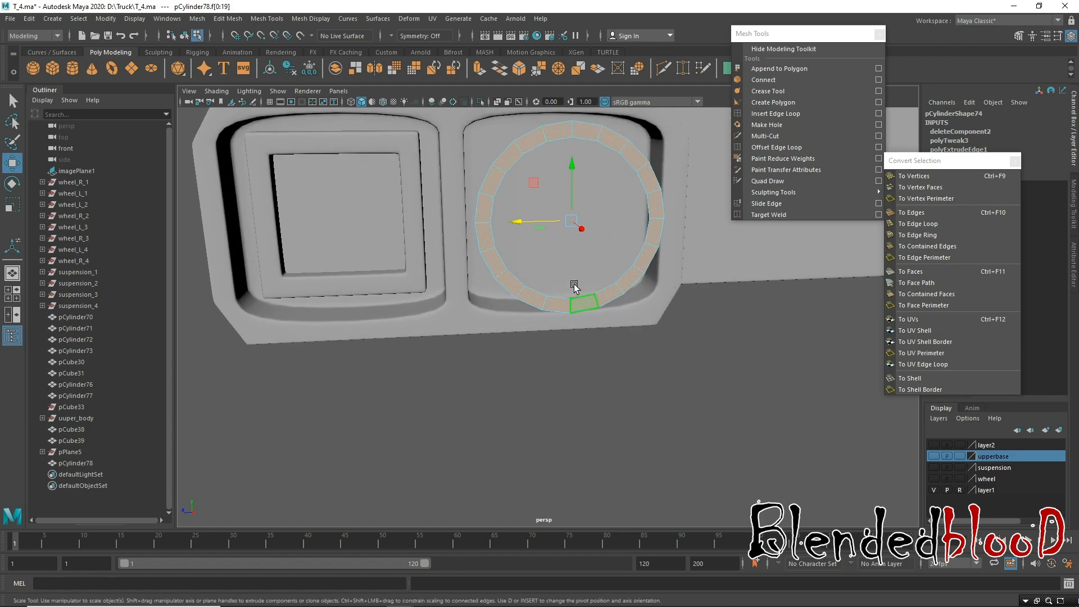
Shrink the ring further so it fits within the inner recess and push it back against the recess floor.
key("r")
left_click_drag(573, 223, 684, 320)
key("w")
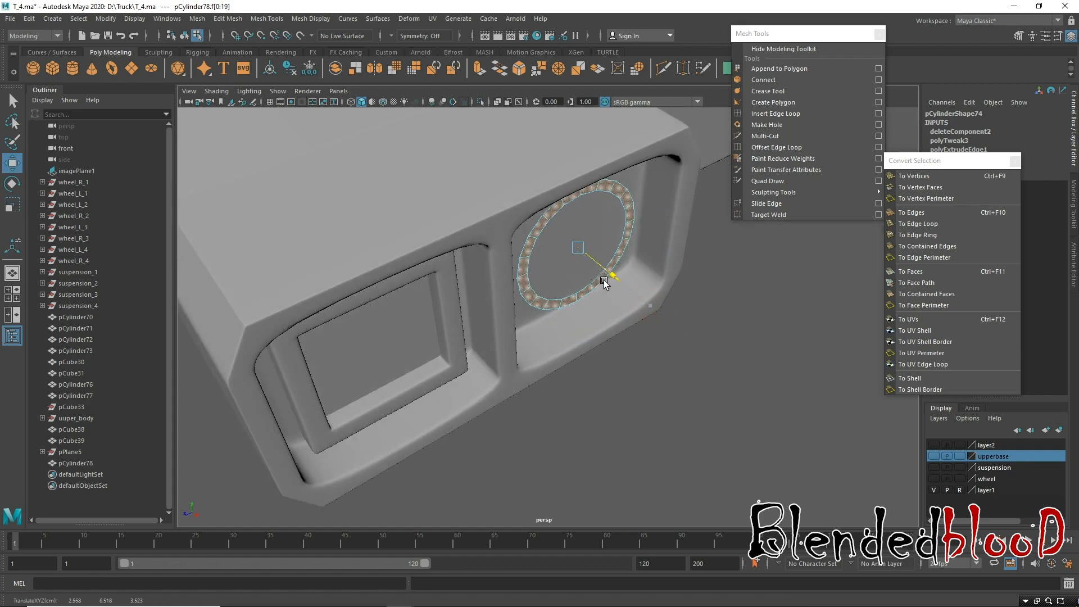
left_click_drag(621, 289, 585, 279, "alt")
middle_click_drag(585, 280, 586, 327, "alt")
left_click_drag(541, 334, 559, 337, "alt")
right_click_drag(571, 268, 646, 377, "alt")
Select the ring's inner edge loop, fine-tune its scale and clear the selection.
right_click_drag(639, 186, 639, 150)
double_click(638, 176)
right_click(663, 178)
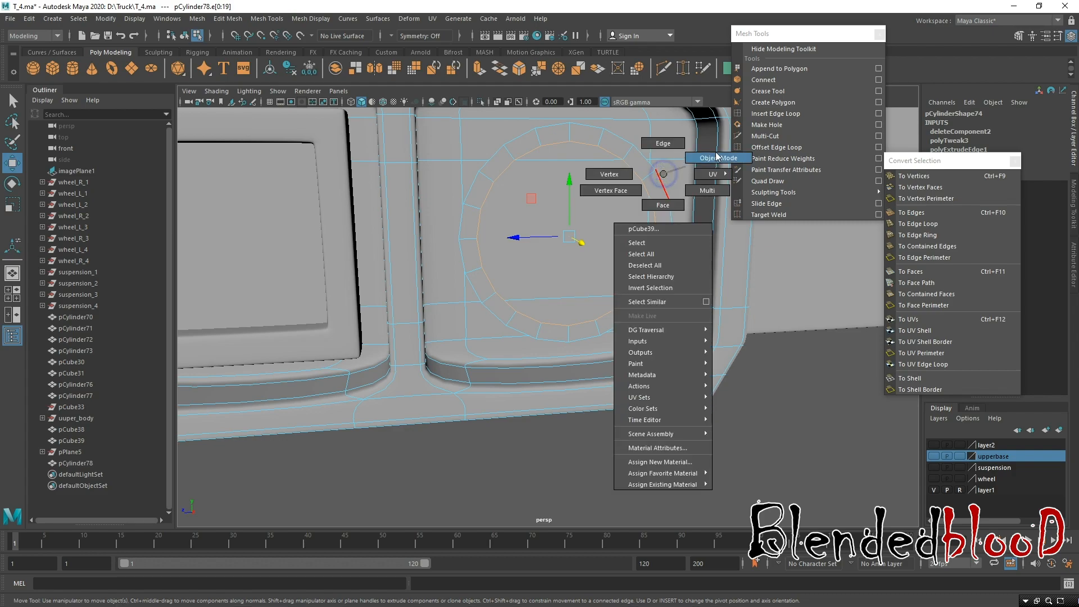
left_click(761, 376)
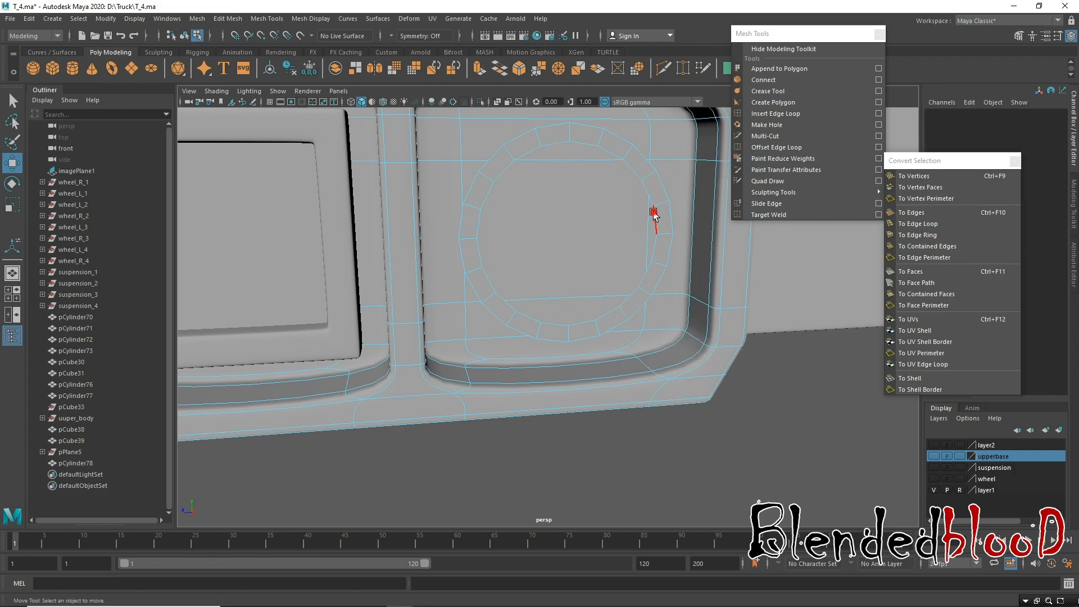
double_click(654, 213)
key("r")
left_click_drag(566, 239, 556, 235)
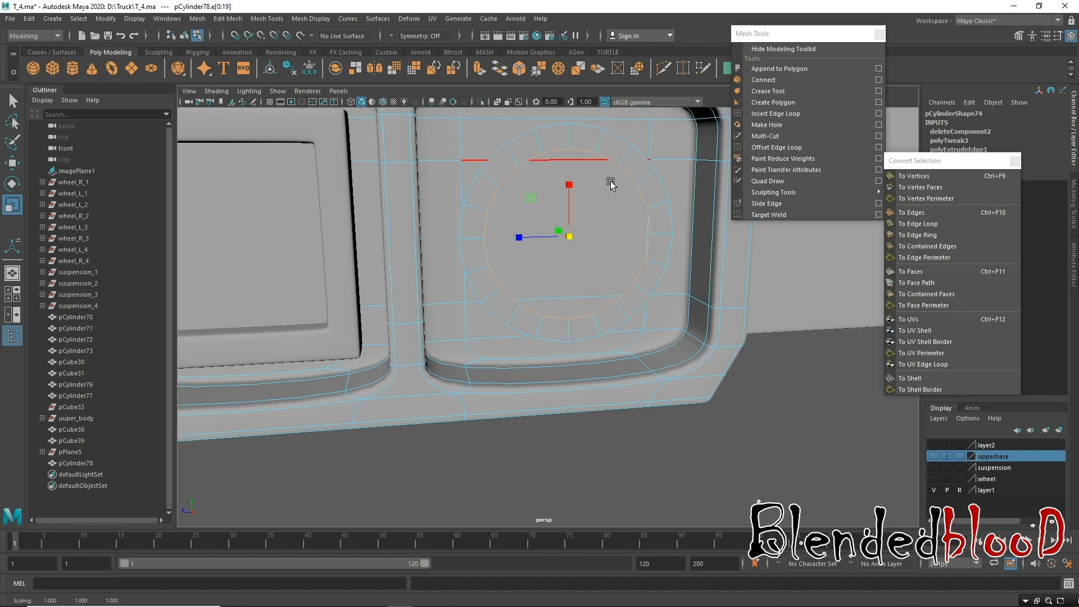
key("w")
right_click(621, 157)
left_click(767, 441)
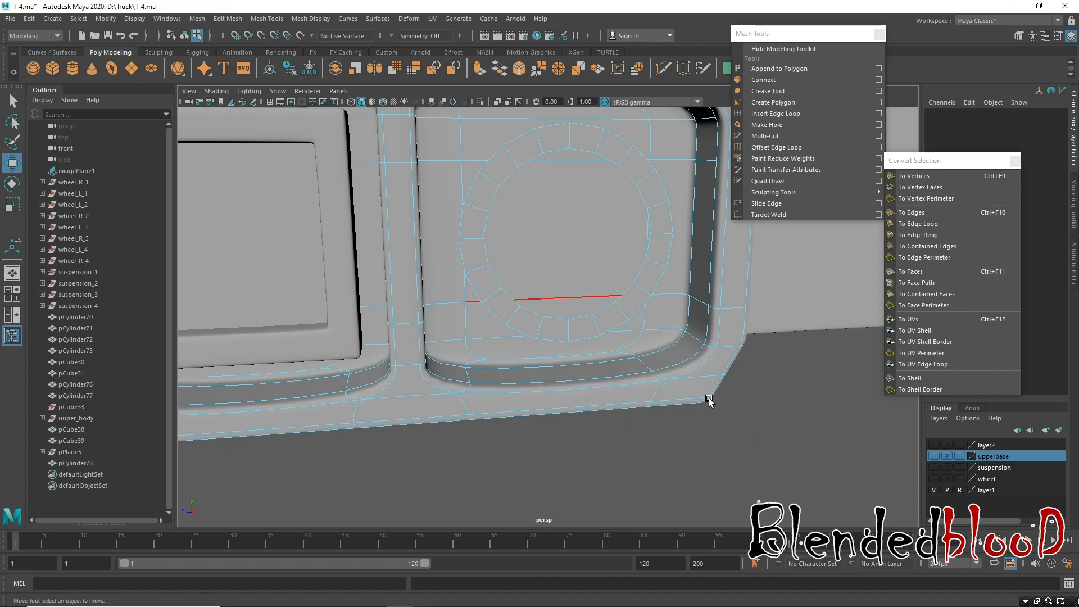
Select all of the round ring's faces and extrude them forward to give the ring thickness.
right_click_drag(691, 287, 738, 270)
left_click(773, 396)
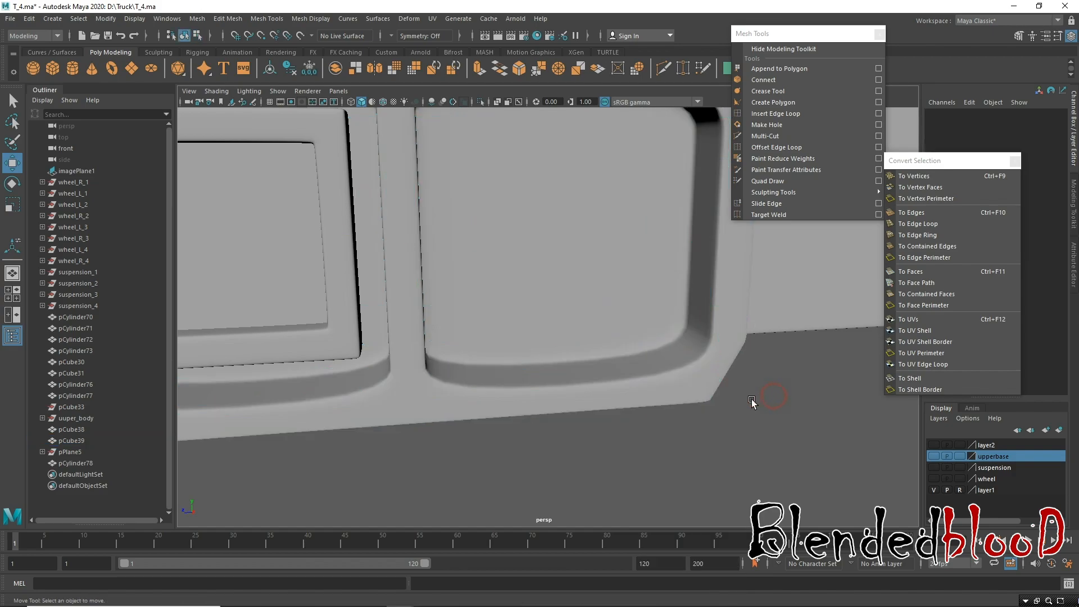
left_click(653, 224)
right_click(656, 220)
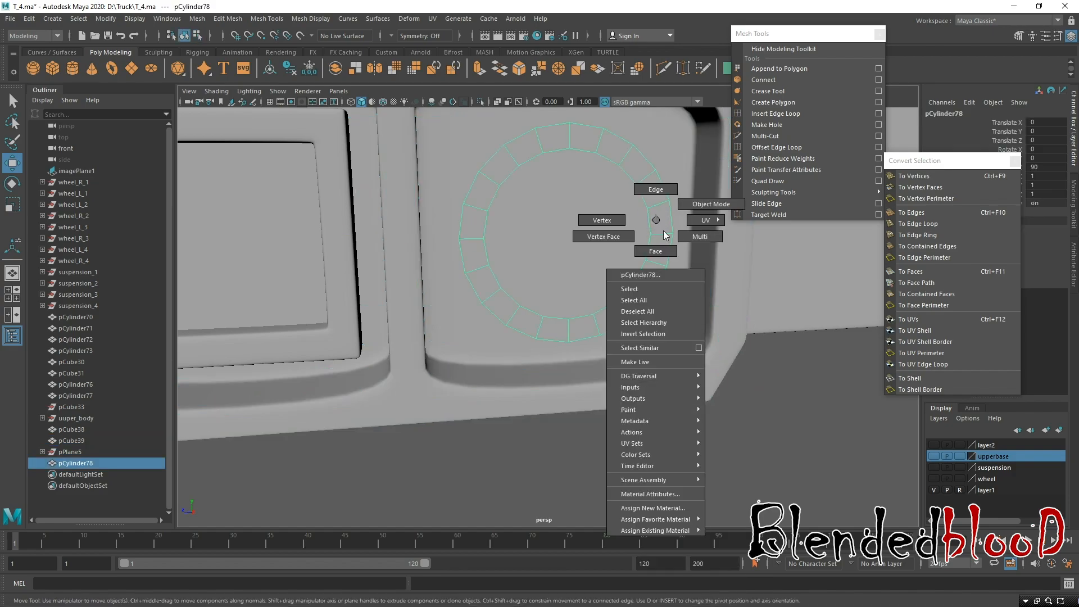
left_click(661, 236)
left_click(658, 231)
double_click(662, 246)
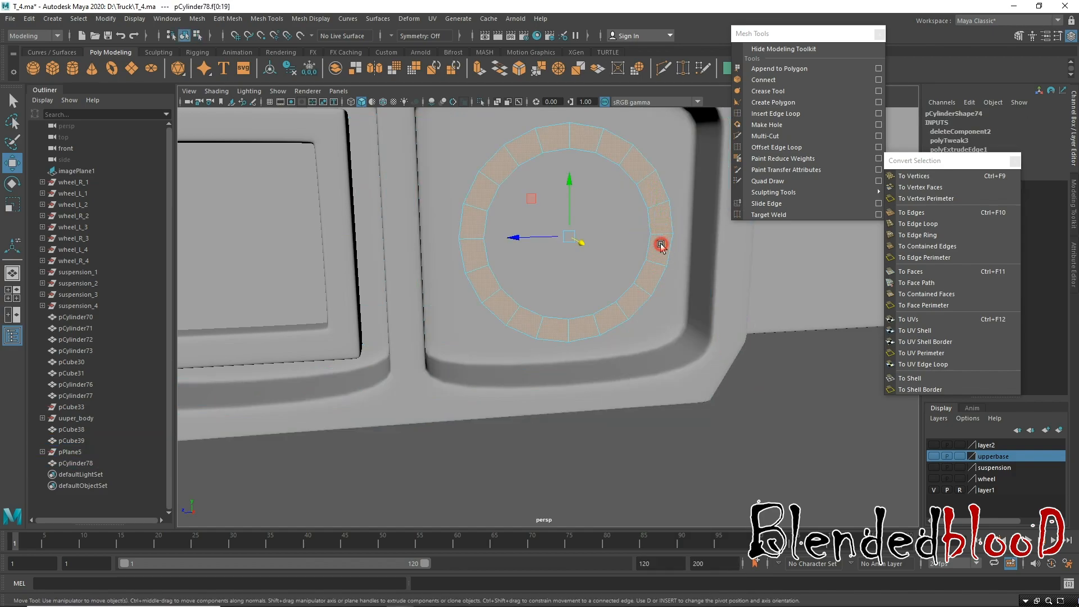
key("ctrl+e")
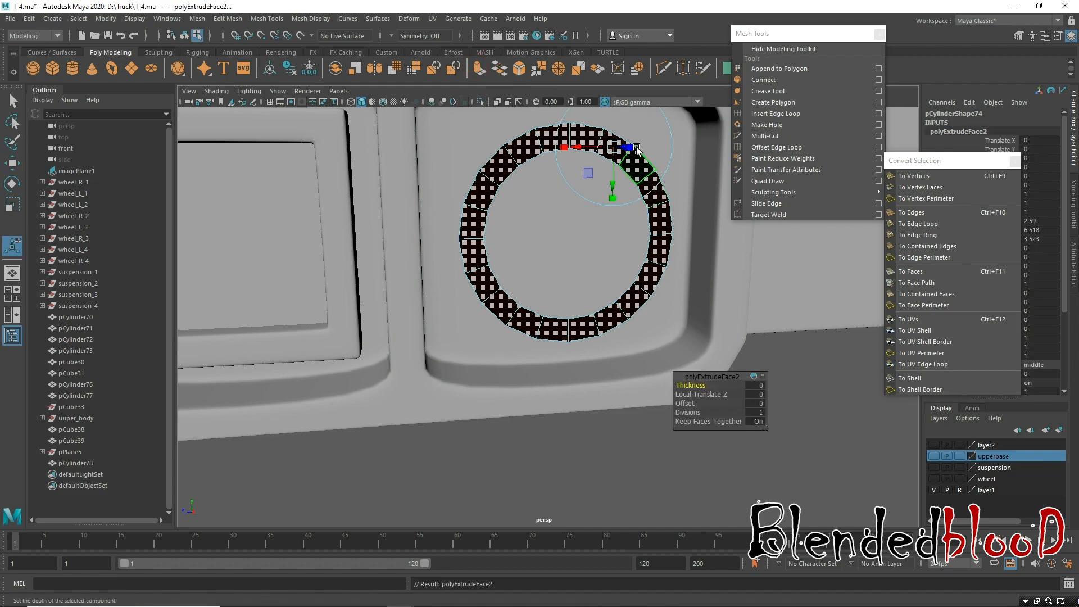
scroll(600, 200, "down", 3)
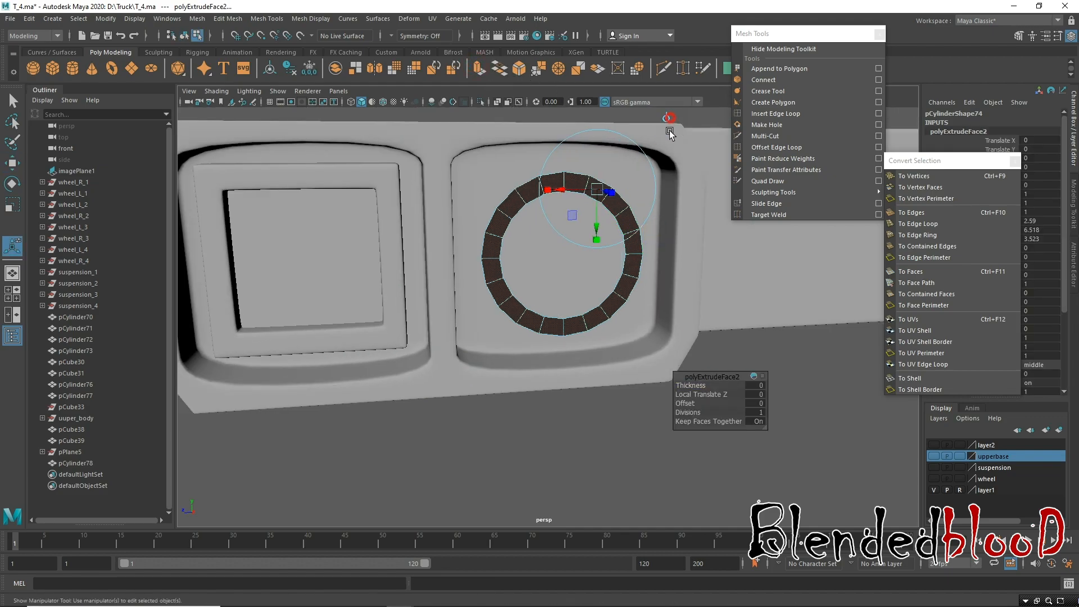
key("w")
left_click_drag(585, 292, 614, 294, "alt")
scroll(641, 275, "up", 3)
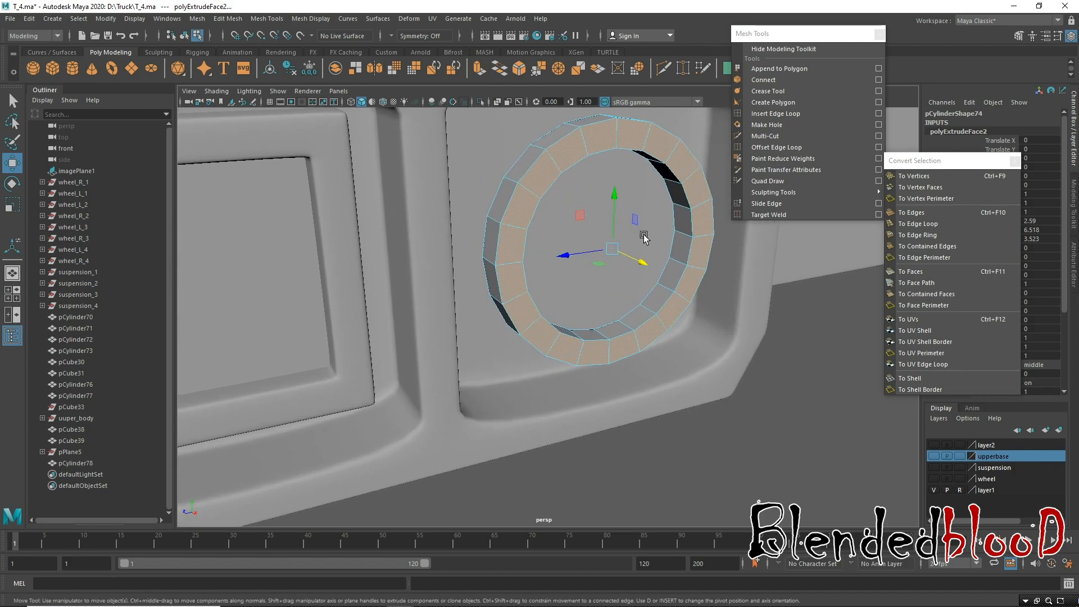
Bevel the outer and inner edge loops on the ring's front with a fraction of 0.1.
middle_click_drag(629, 149, 609, 241, "alt")
right_click_drag(609, 221, 613, 189)
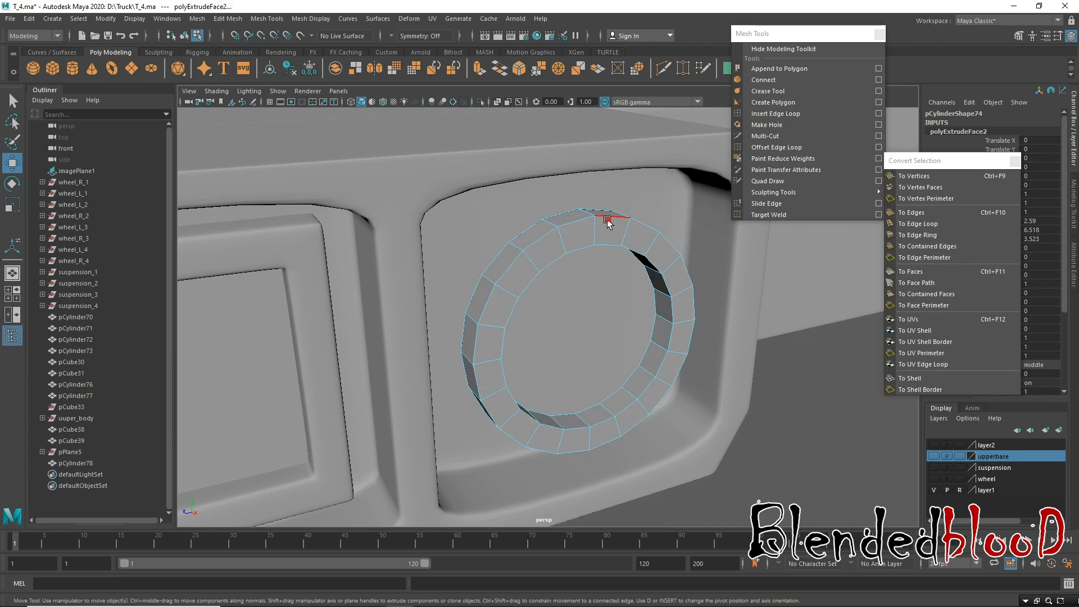
left_click(617, 239)
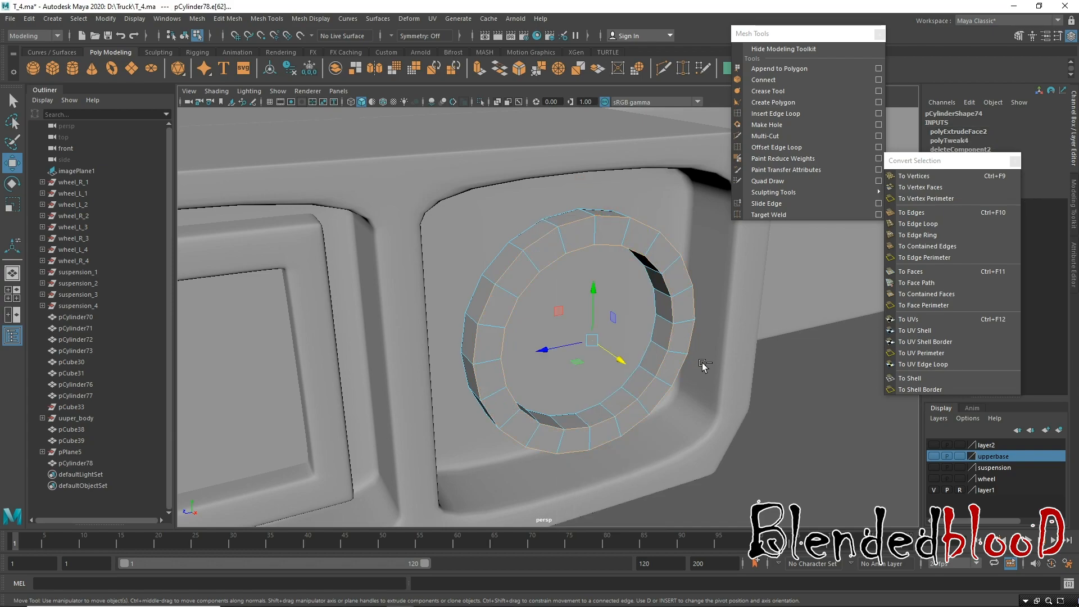
key("ctrl+b")
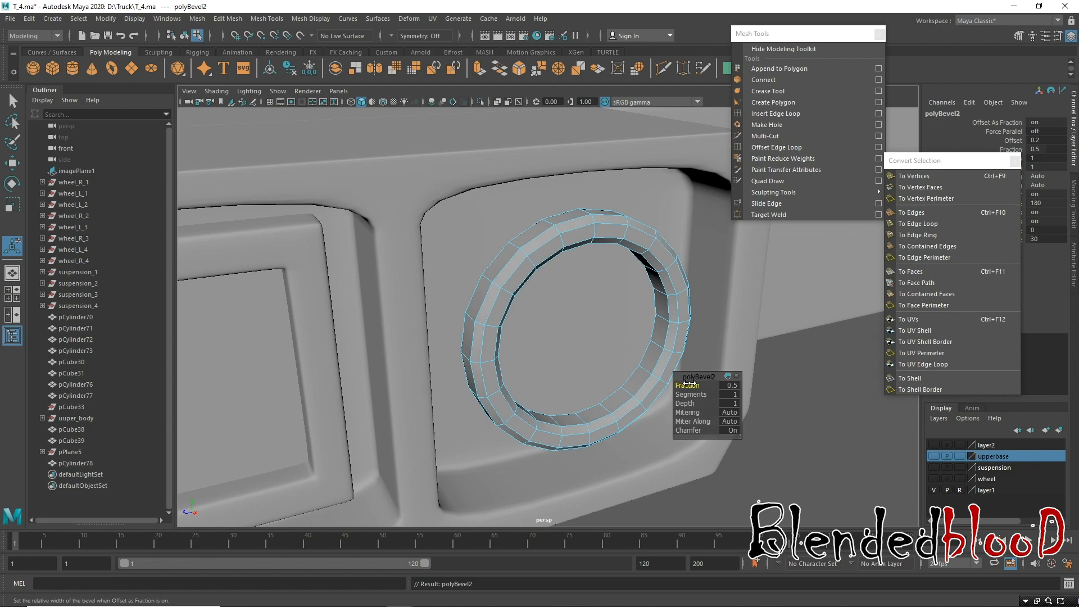
left_click_drag(689, 386, 686, 386)
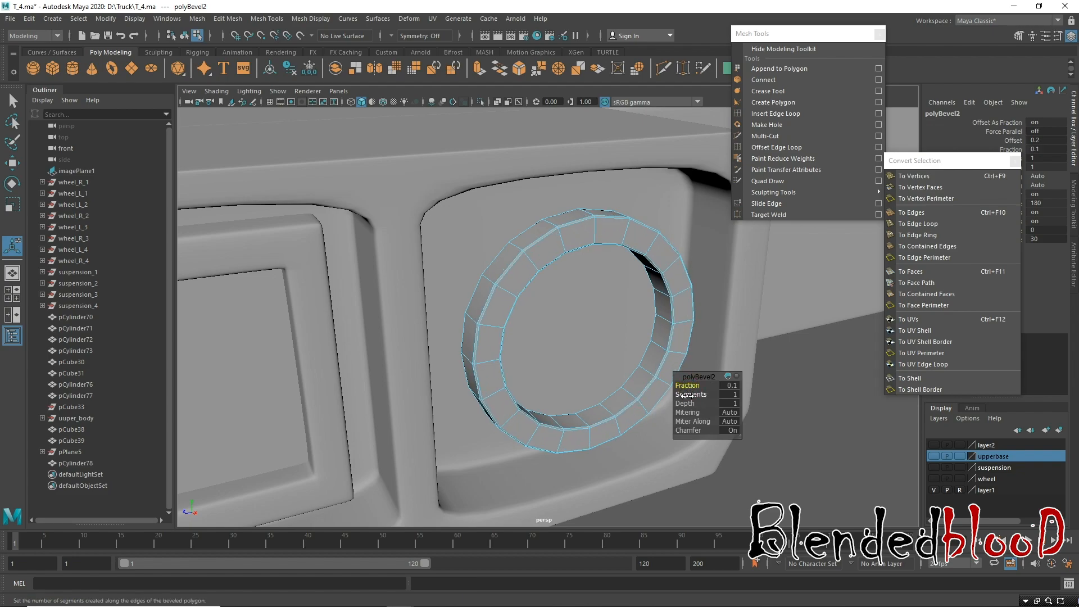
Show the ring in smooth preview, return to object mode and clear the selection.
key("w")
key("3")
right_click_drag(648, 242, 717, 223)
left_click(826, 477)
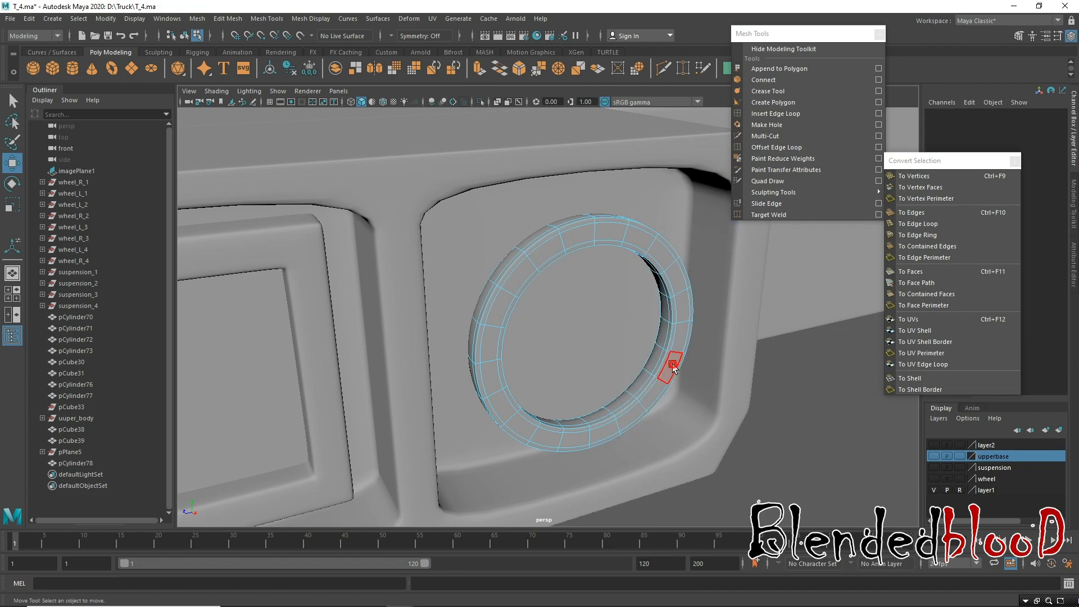
left_click(674, 367)
right_click_drag(675, 286, 726, 268)
left_click(803, 407)
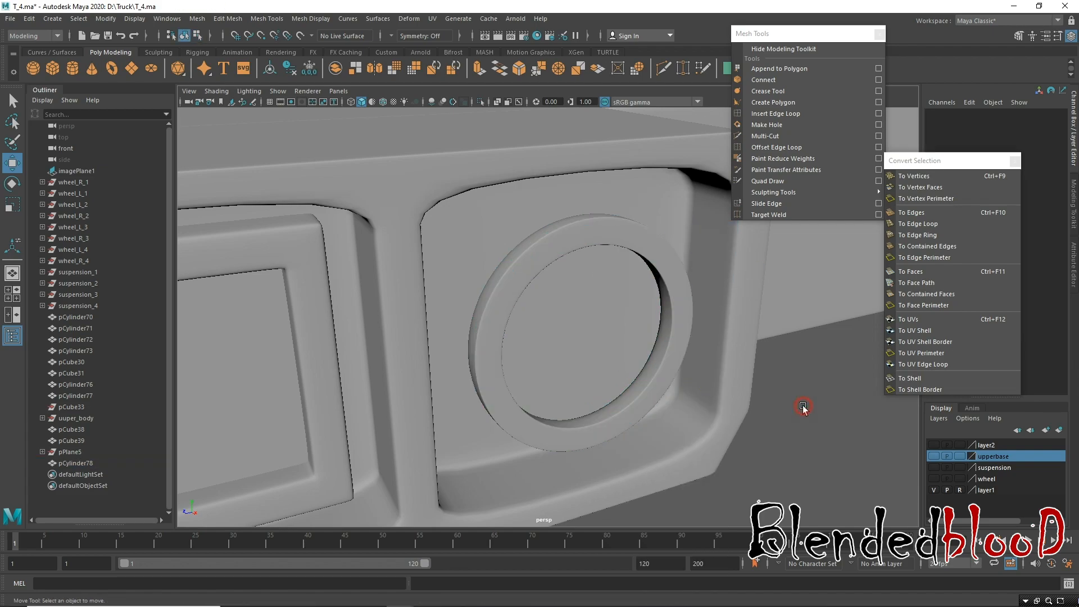
Select the ring and center its pivot.
left_click_drag(574, 422, 602, 420, "alt")
left_click(615, 421)
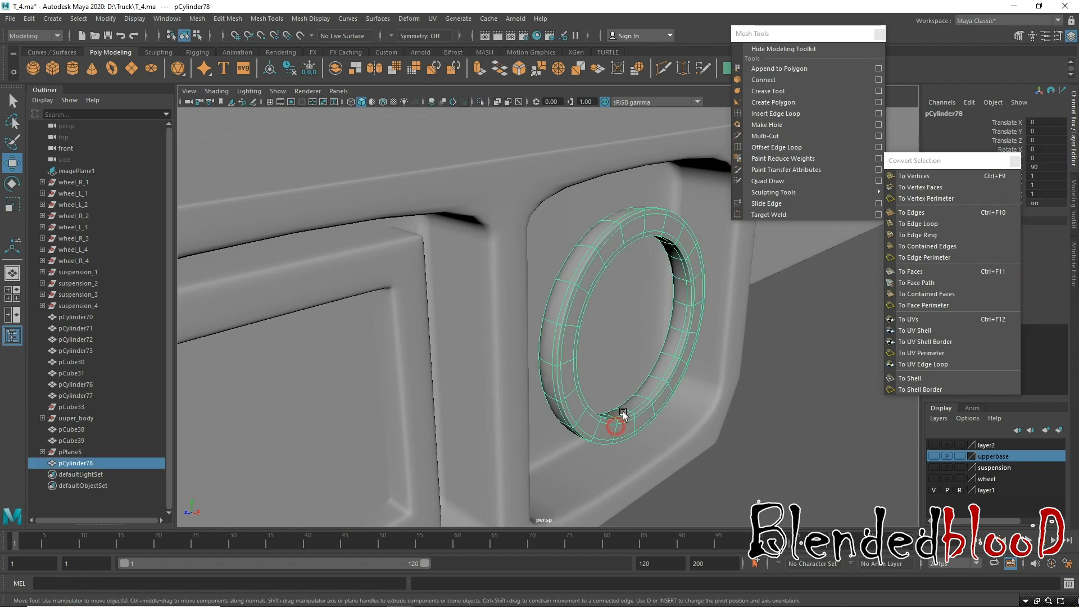
left_click_drag(620, 274, 645, 260, "alt")
right_click_drag(645, 260, 690, 291)
left_click_drag(677, 323, 646, 335, "alt")
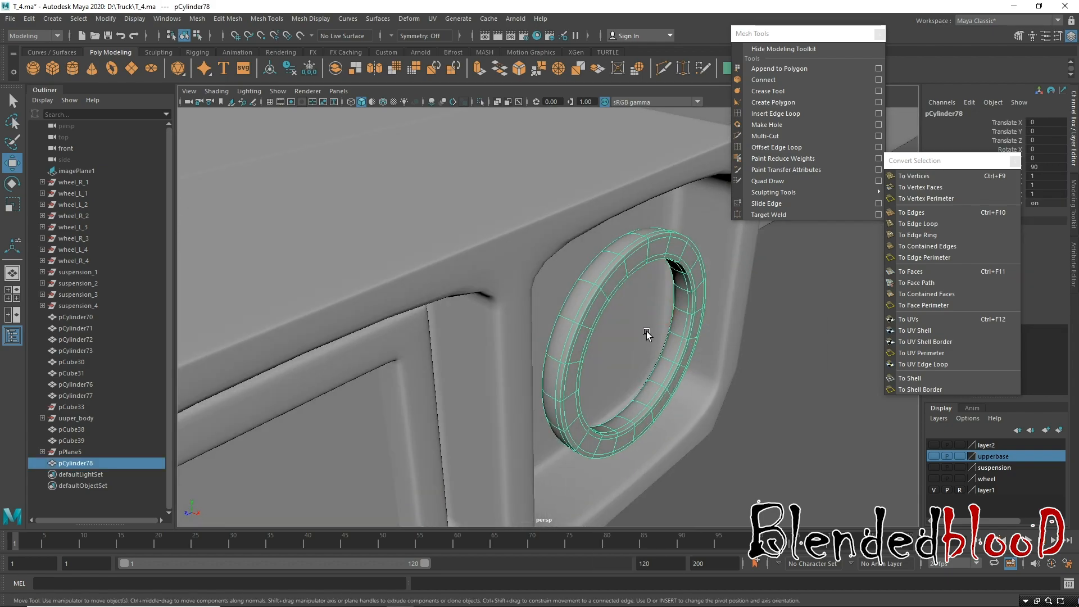
left_click(106, 18)
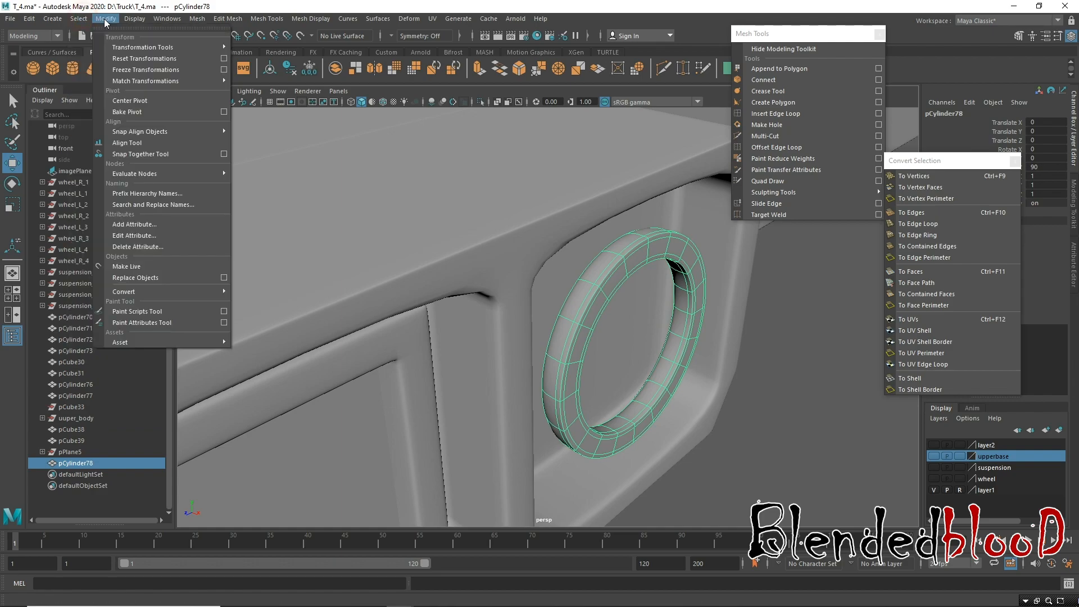
left_click(130, 101)
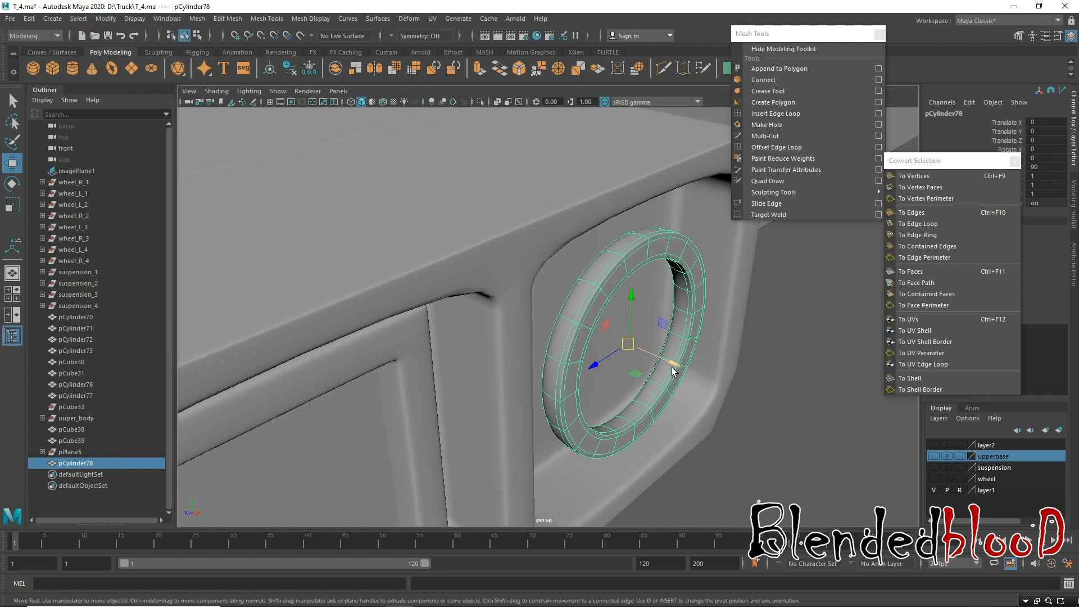
Pull the ring forward out of the housing and delete the loop of faces on its back.
left_click_drag(674, 371, 697, 242)
right_click_drag(684, 227, 690, 239)
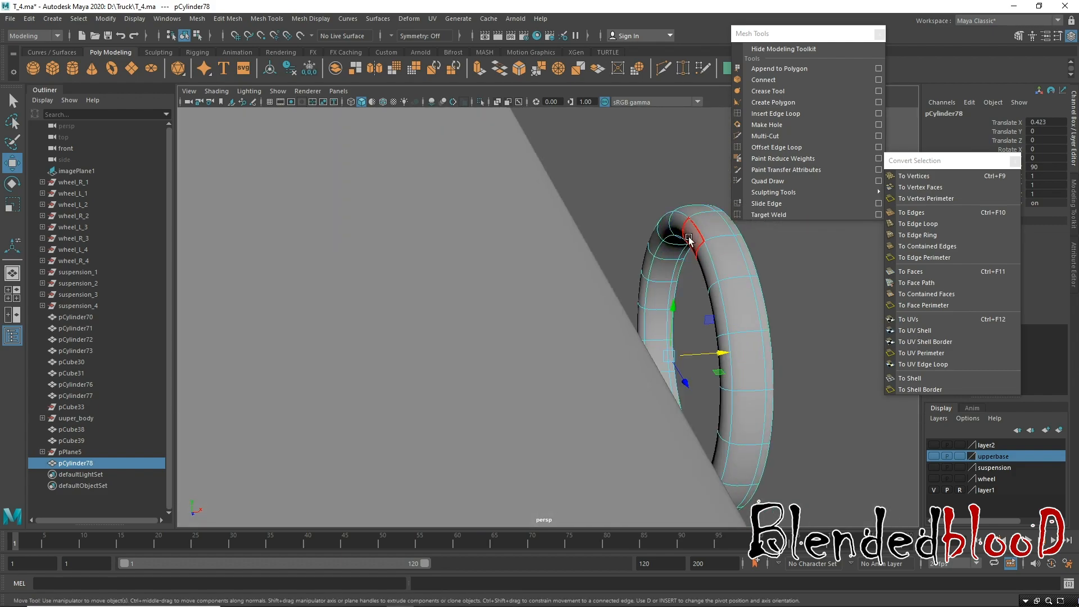
left_click(690, 238)
double_click(709, 274)
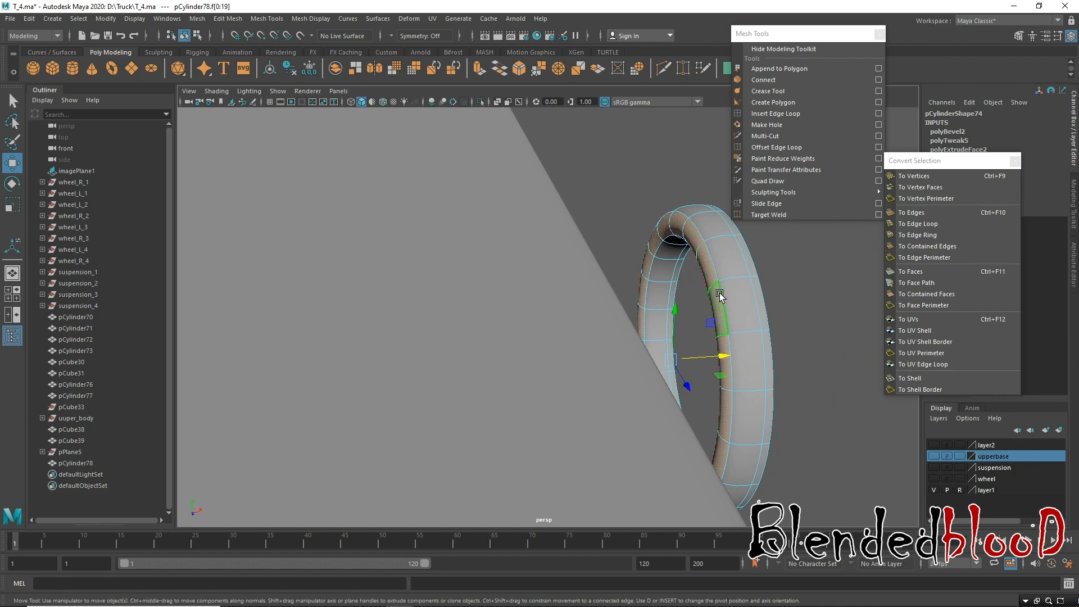
key("Delete")
Return to object mode and push the ring back into the inner recess, at about -0.142 in X.
mouse_move(721, 291)
left_mouse_down("alt")
mouse_move(701, 289)
mouse_move(715, 289)
left_mouse_up("alt")
right_click_drag(662, 273, 715, 250)
left_click(688, 394)
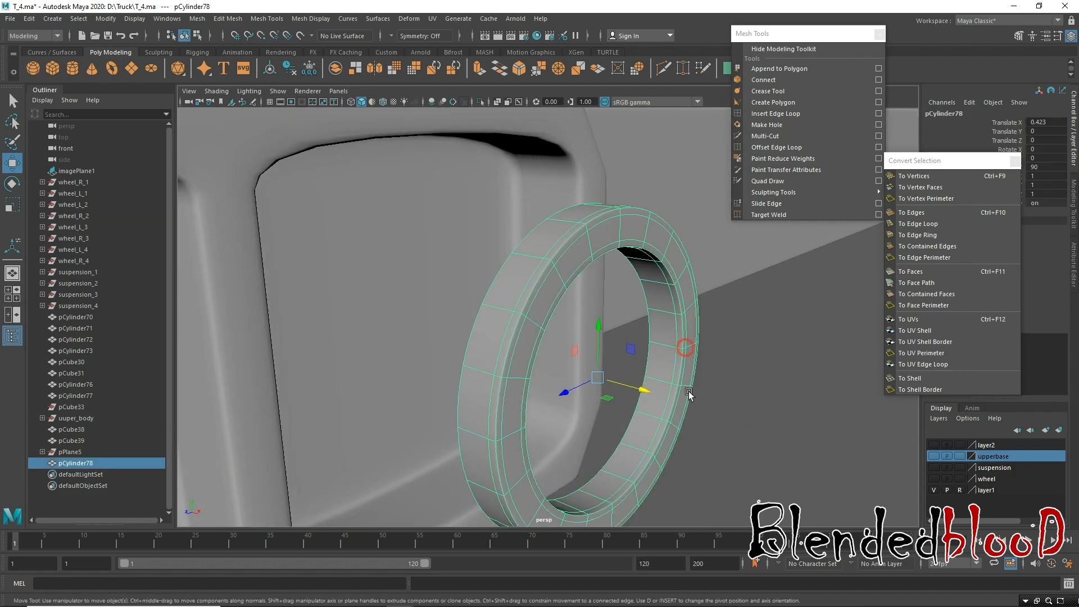
left_click_drag(647, 389, 422, 355)
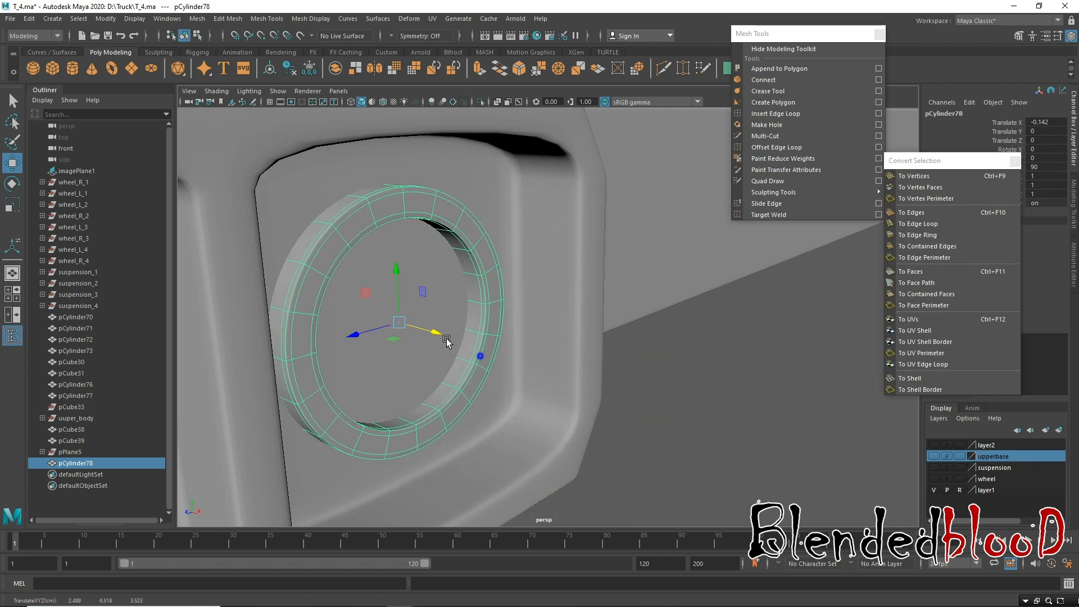
Check the fitted headlight parts from several angles, make a slight scale adjustment and clear the selection.
scroll(550, 349, "down", 5)
mouse_move(551, 350)
left_mouse_down("alt")
mouse_move(489, 355)
mouse_move(603, 352)
mouse_move(517, 347)
mouse_move(563, 362)
left_mouse_up("alt")
middle_click_drag(564, 362, 504, 354, "alt")
right_click_drag(614, 390, 398, 397, "alt")
left_click_drag(398, 398, 502, 404, "alt")
right_click_drag(474, 380, 571, 361, "alt")
left_click_drag(571, 361, 564, 393, "alt")
key("r")
left_click(538, 294)
left_click_drag(538, 360, 609, 339, "alt")
mouse_move(512, 313)
left_mouse_down()
mouse_move(528, 340)
mouse_move(525, 306)
mouse_move(506, 308)
left_mouse_up()
key("w")
left_click(699, 361)
Select the frame, panel, ring and housing, enable wireframe on shaded and move the assembly slightly back along X toward the bumper.
left_click(490, 254)
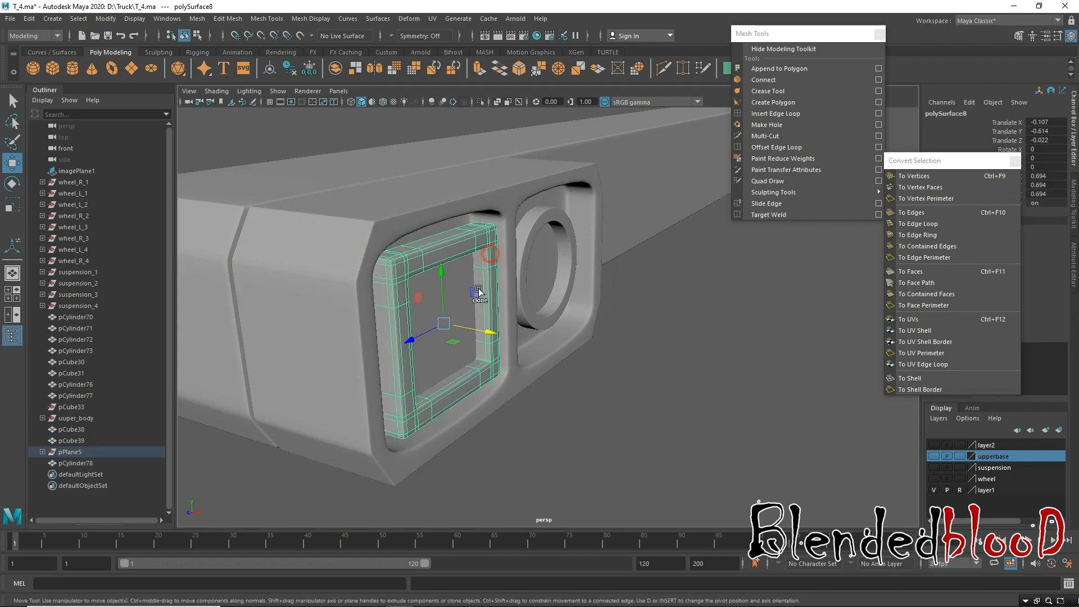
left_click(455, 283, "shift")
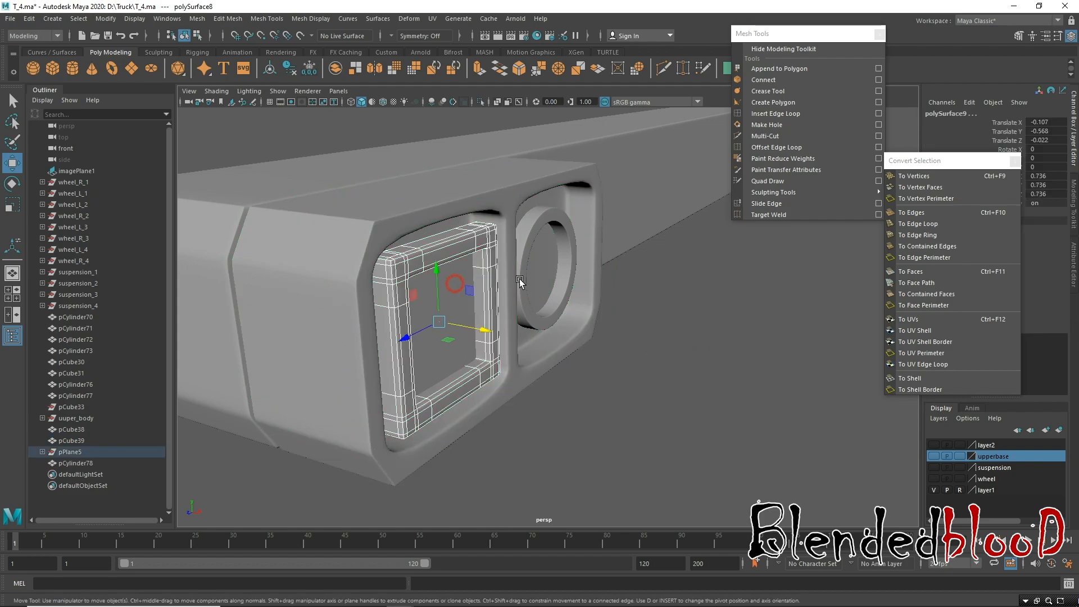
left_click(530, 246)
left_click(554, 264, "shift")
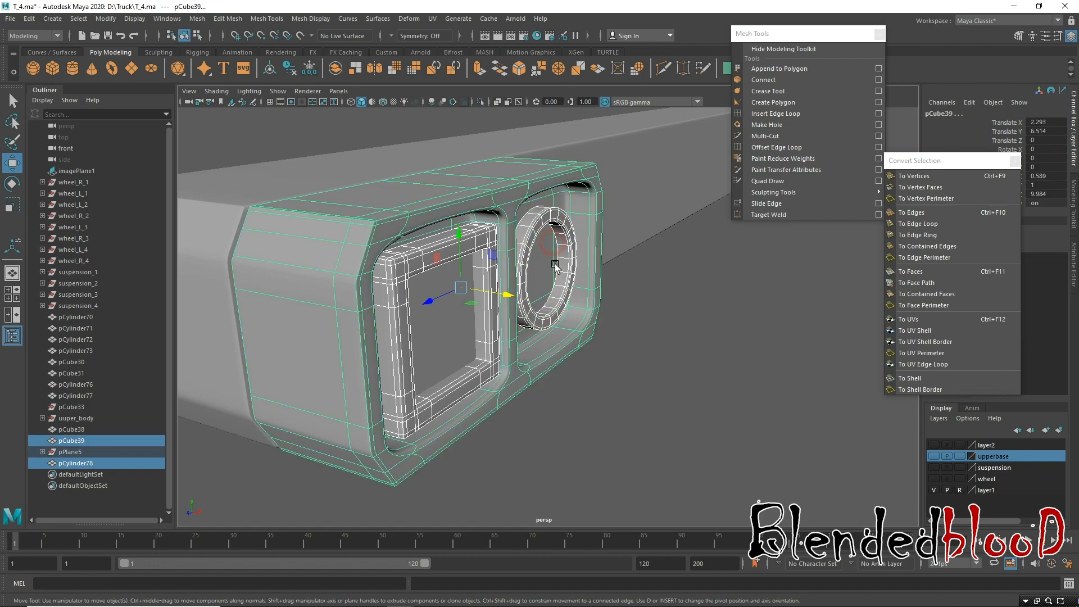
left_click(382, 103)
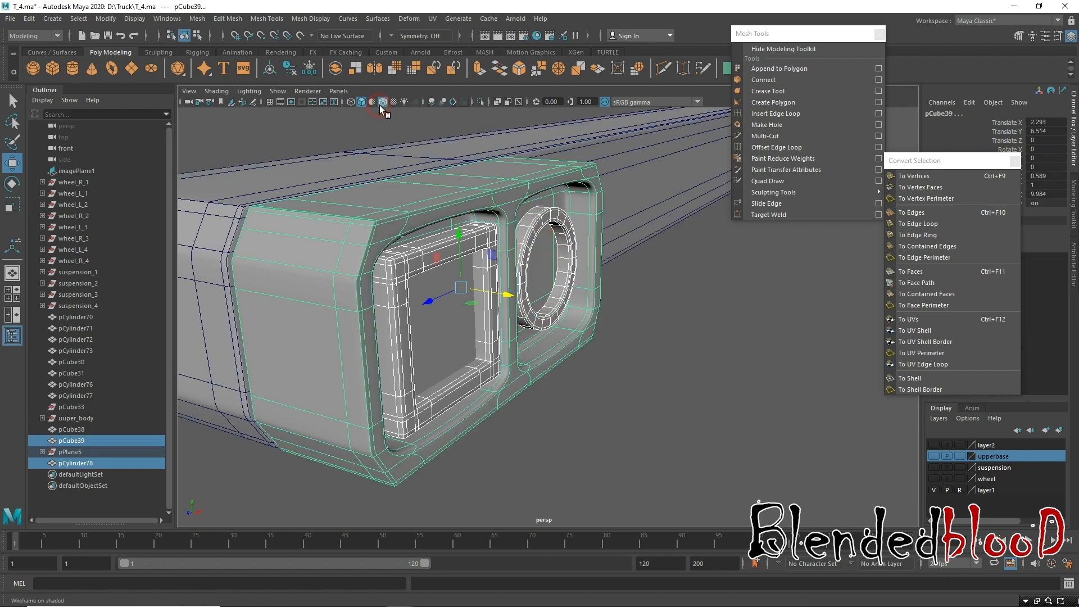
left_click_drag(518, 264, 506, 289, "alt")
right_click_drag(567, 300, 518, 326, "alt")
middle_click_drag(518, 326, 563, 345, "alt")
left_click_drag(564, 349, 557, 356)
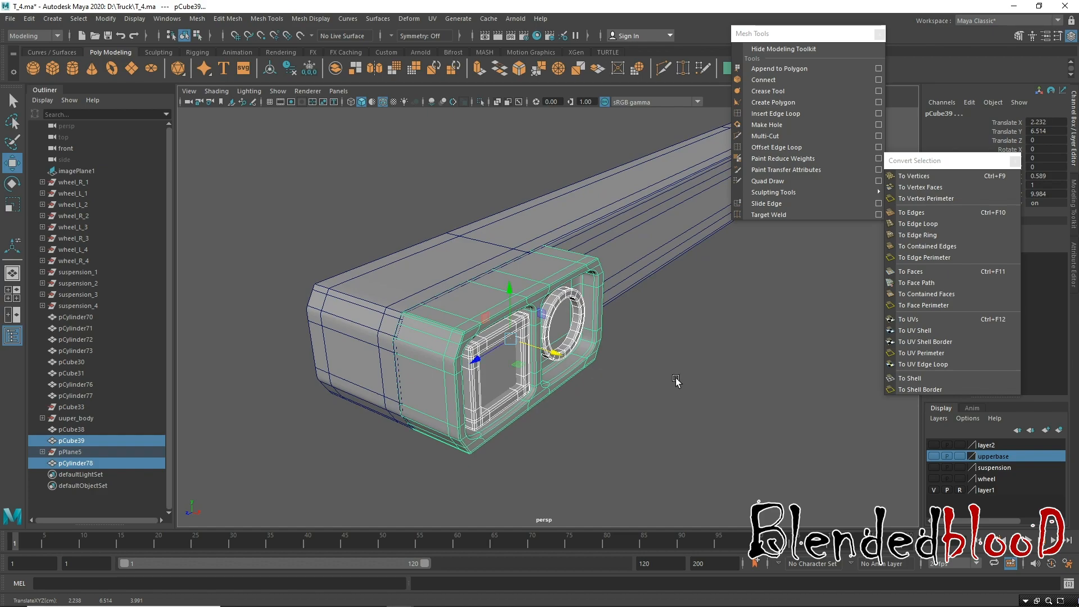
Duplicate the headlight assembly and move the copy along Z to the opposite end of the bumper, at about -7.981.
right_click_drag(639, 380, 631, 323, "alt")
left_click_drag(631, 323, 610, 317, "alt")
middle_click_drag(610, 317, 481, 359, "alt")
left_click_drag(481, 359, 489, 355, "alt")
middle_click_drag(483, 354, 426, 377, "alt")
mouse_move(426, 378)
left_mouse_down("alt")
mouse_move(414, 392)
mouse_move(445, 392)
mouse_move(458, 375)
mouse_move(440, 375)
left_mouse_up("alt")
key("ctrl+d")
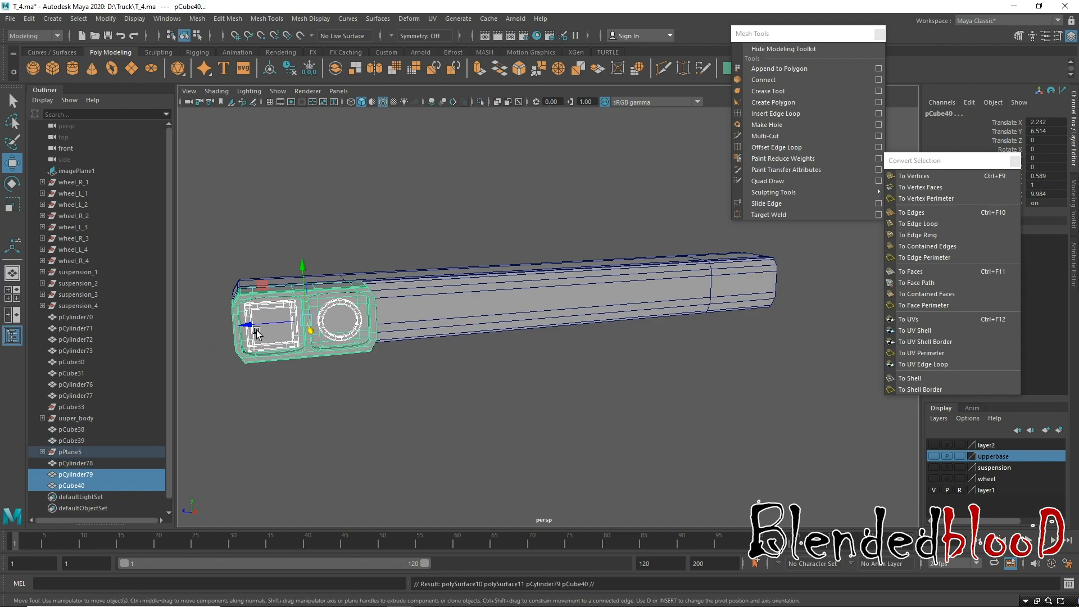
left_click_drag(248, 326, 534, 362)
key("f")
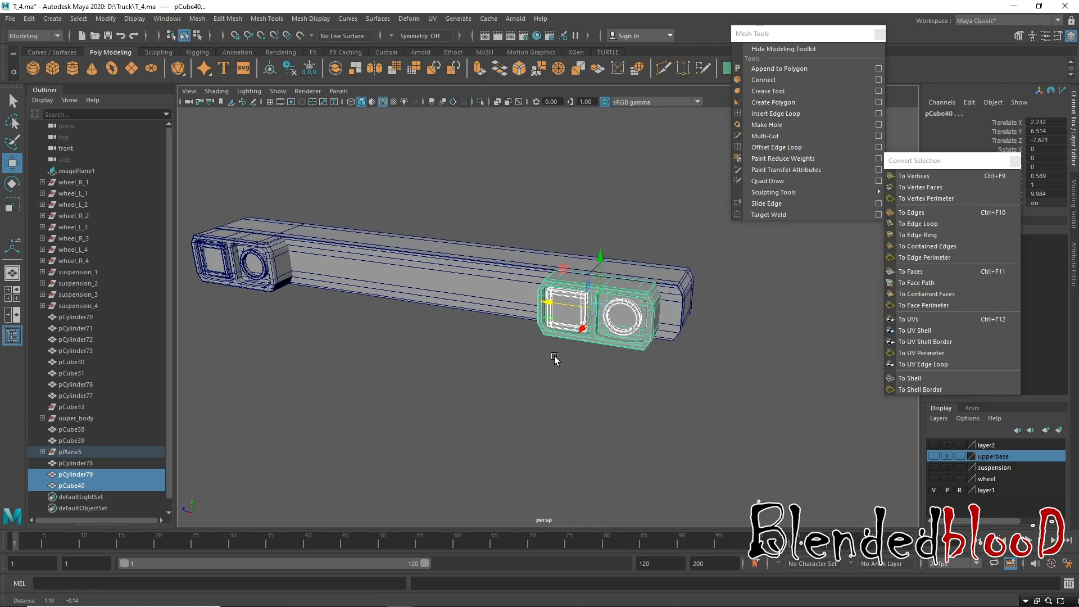
left_click_drag(483, 325, 648, 387)
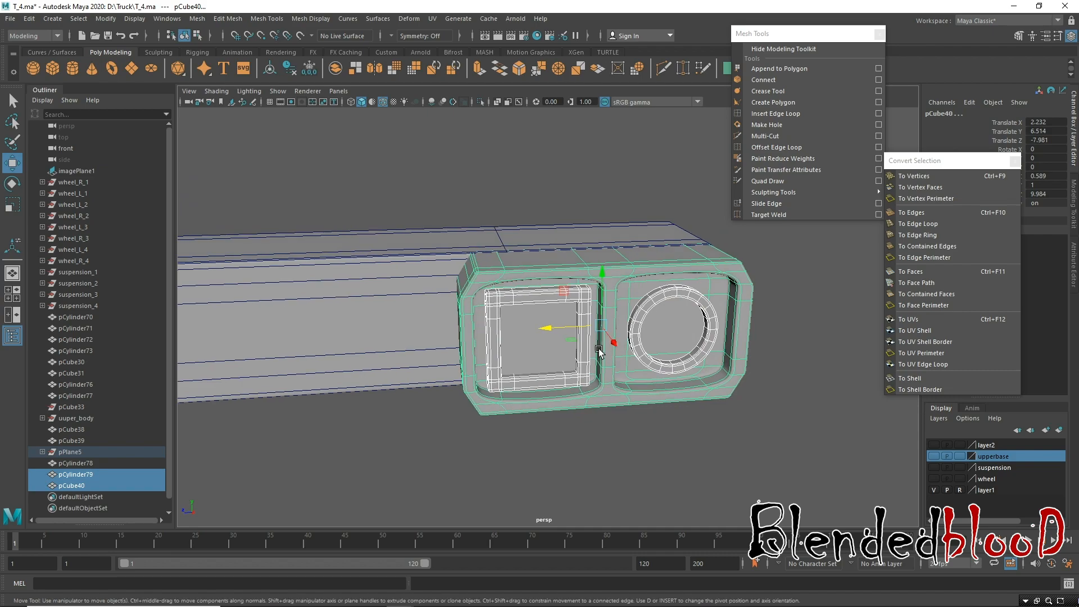
Swap the duplicated headlight's inserts, placing the square frame and panel in the outer recess and the round ring in the inner one.
left_click(631, 353)
left_click_drag(618, 344, 322, 357)
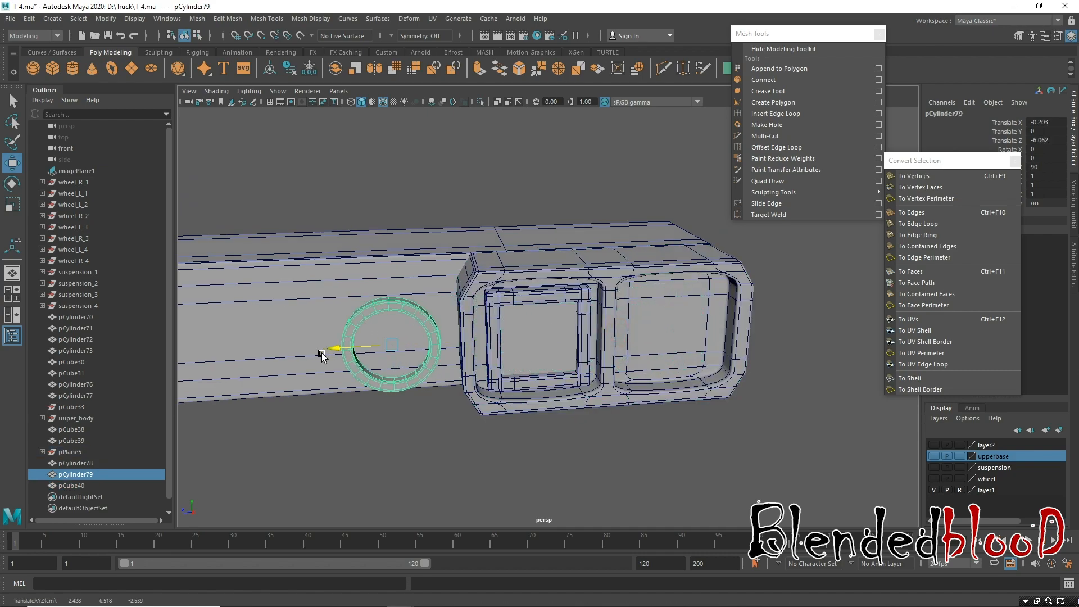
left_click(544, 349)
left_click(626, 343)
left_click_drag(626, 344, 626, 344)
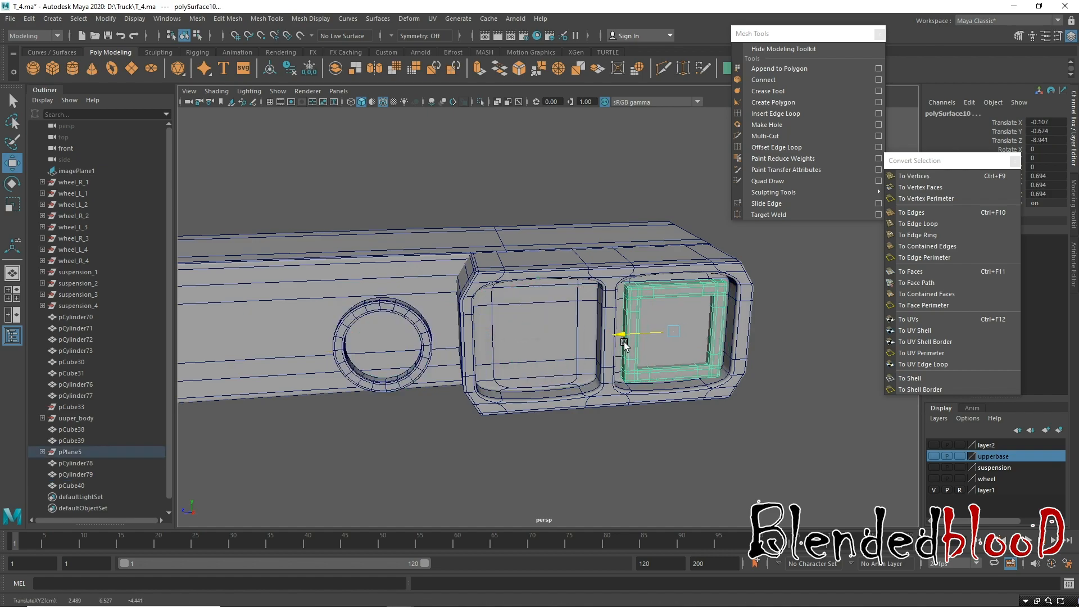
left_click(352, 350)
left_click_drag(322, 355, 484, 349)
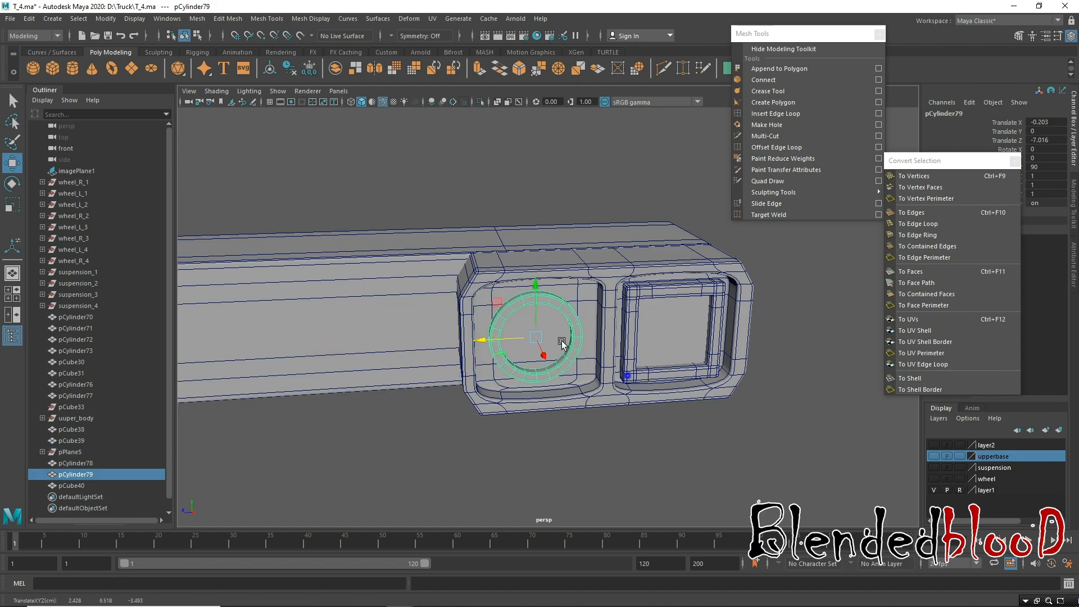
Select the bumper with both headlight assemblies and delete all construction history.
right_click_drag(627, 376, 474, 364, "alt")
left_click_drag(475, 363, 503, 387, "alt")
middle_click_drag(556, 343, 618, 303, "alt")
right_click_drag(633, 335, 610, 338, "alt")
left_click(629, 340)
right_click_drag(702, 371, 598, 349, "alt")
middle_click_drag(619, 362, 637, 361, "alt")
left_click_drag(683, 364, 655, 369, "alt")
left_click_drag(270, 236, 692, 380)
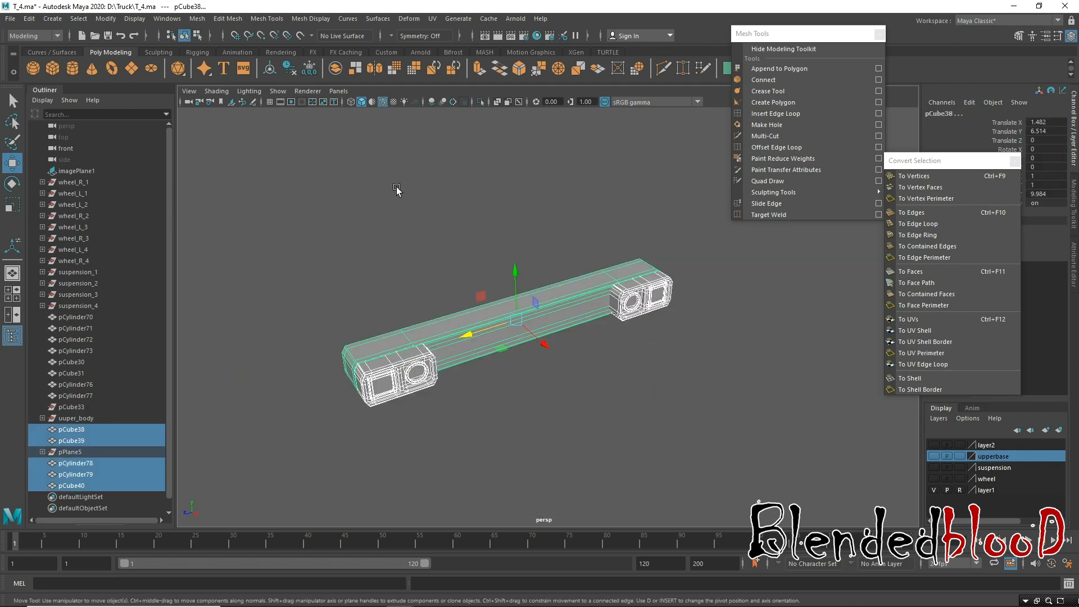
left_click(29, 18)
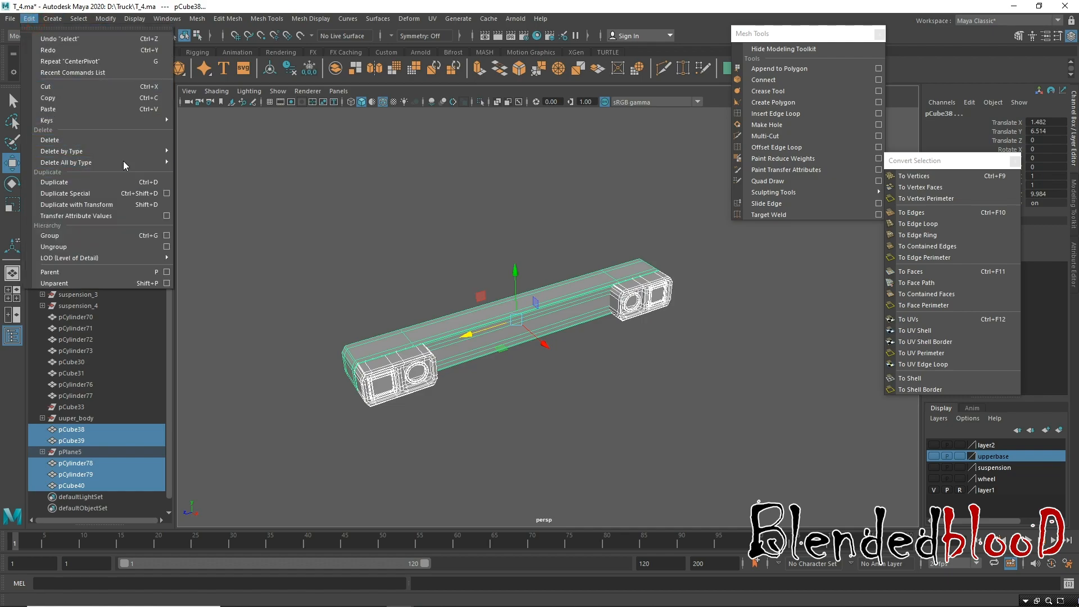
mouse_move(123, 161)
left_click(256, 163)
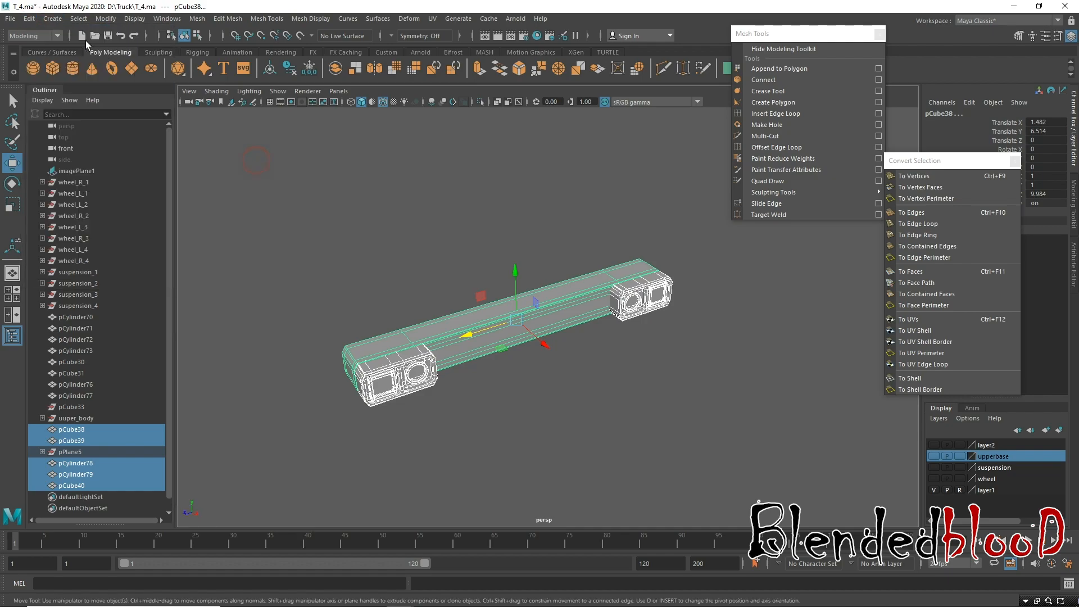
Save the scene as T_3.ma in D:\Truck, replacing the existing file.
left_click(10, 19)
left_click(45, 75)
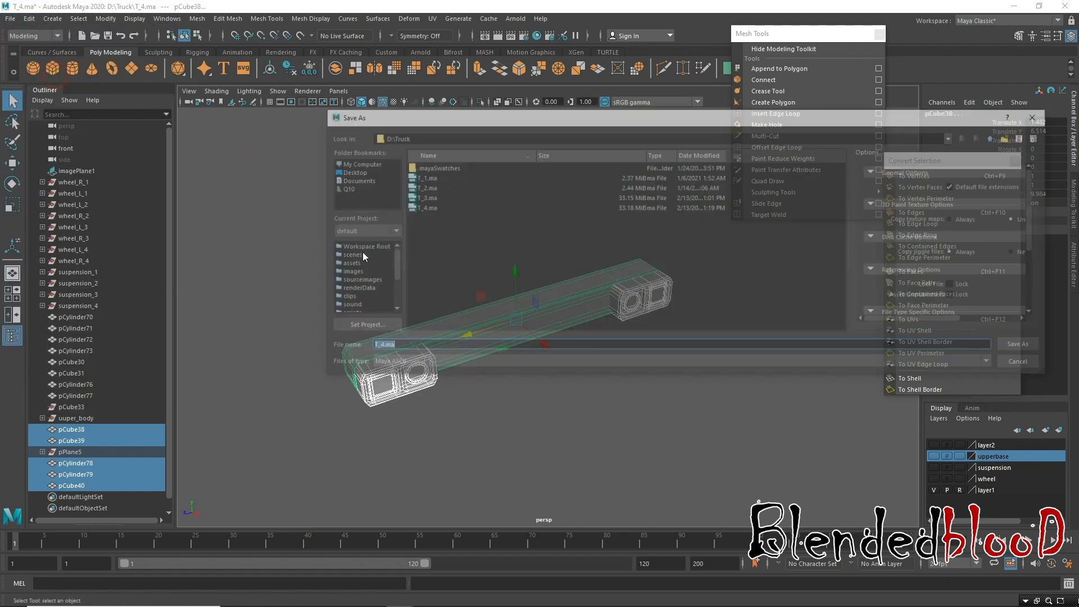
double_click(424, 198)
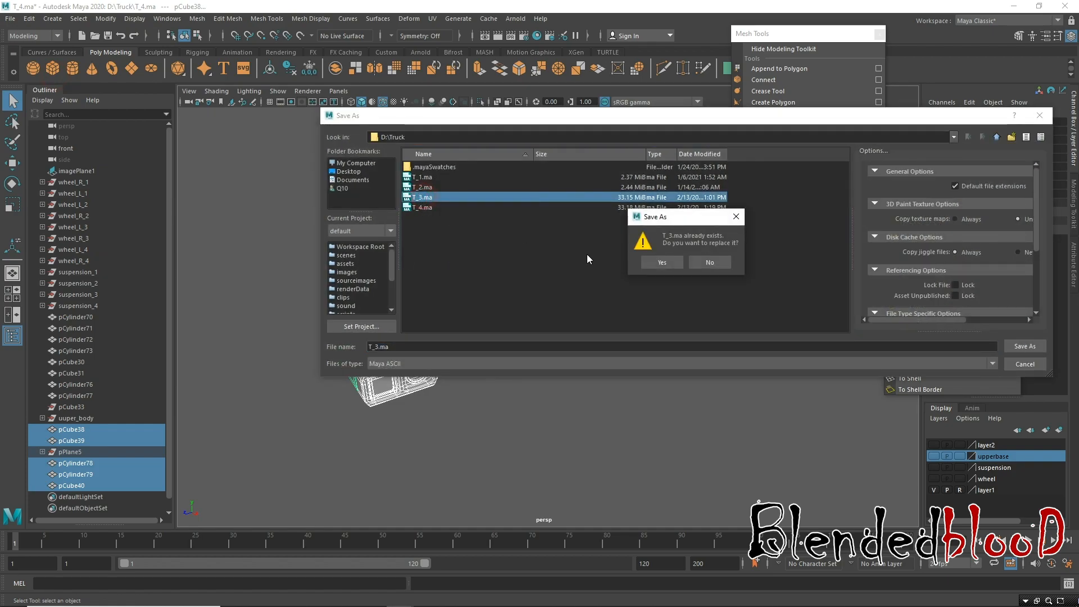
left_click(642, 265)
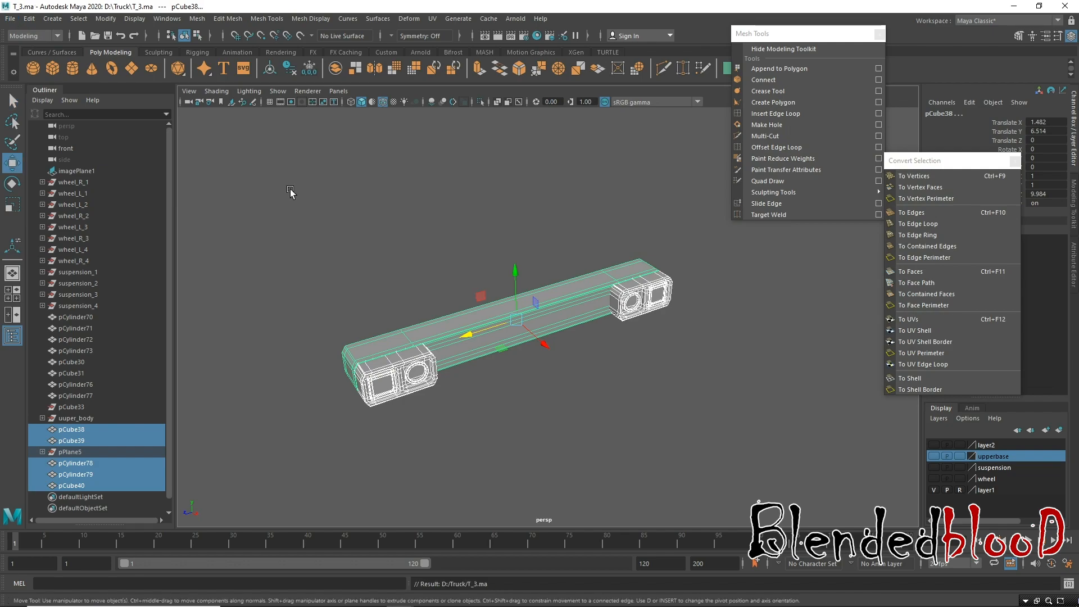
Save the scene again as T_4.ma in D:\Truck, replacing the existing file.
left_click(11, 19)
left_click(45, 76)
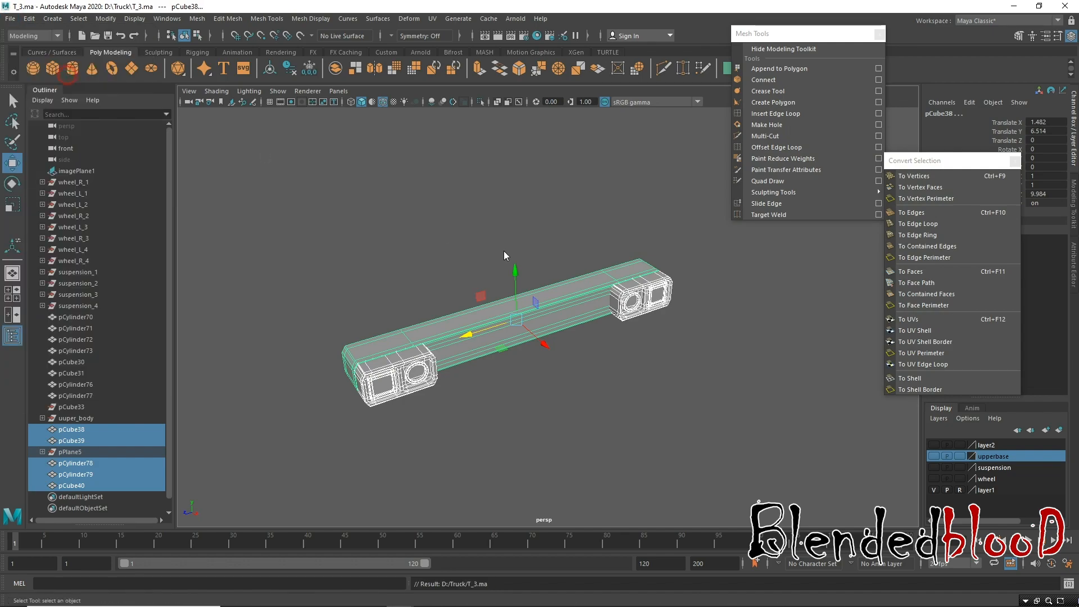
double_click(423, 207)
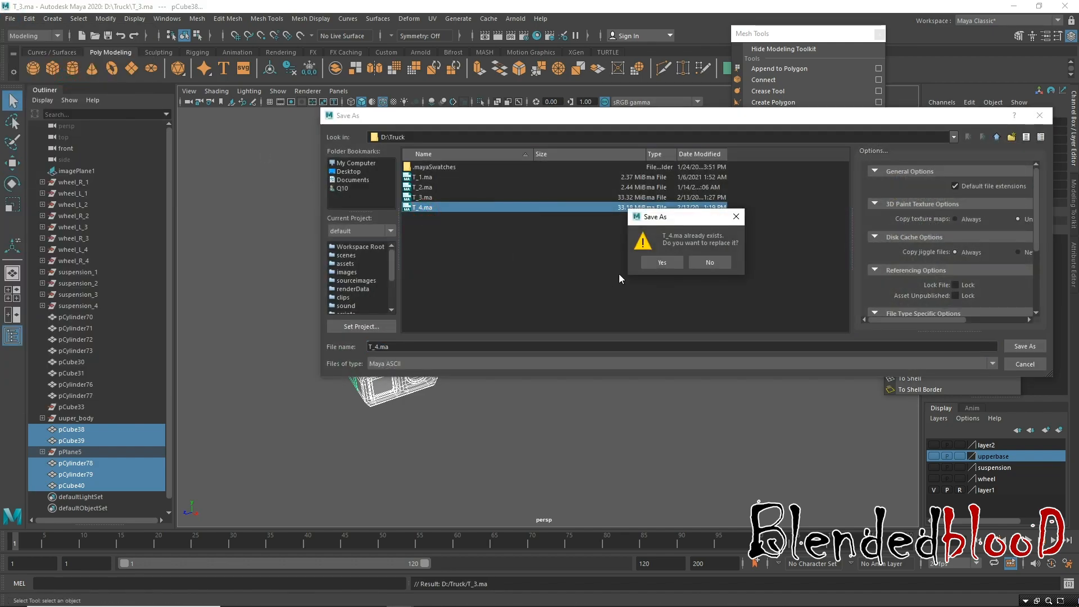
left_click(658, 263)
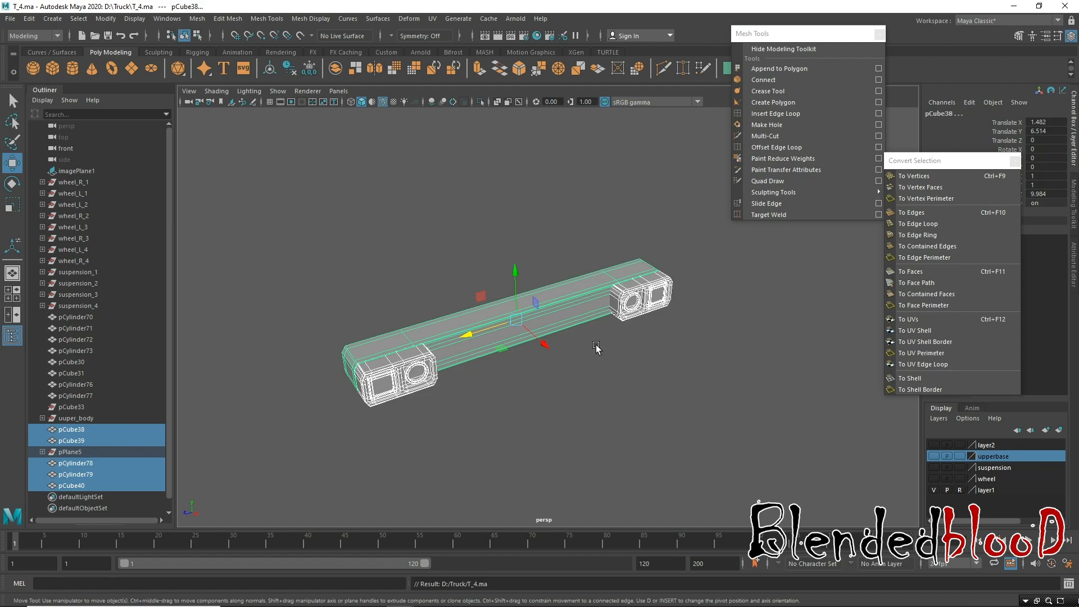
Deselect the bumper parts and show layer2, which holds the truck's upper body.
key("3")
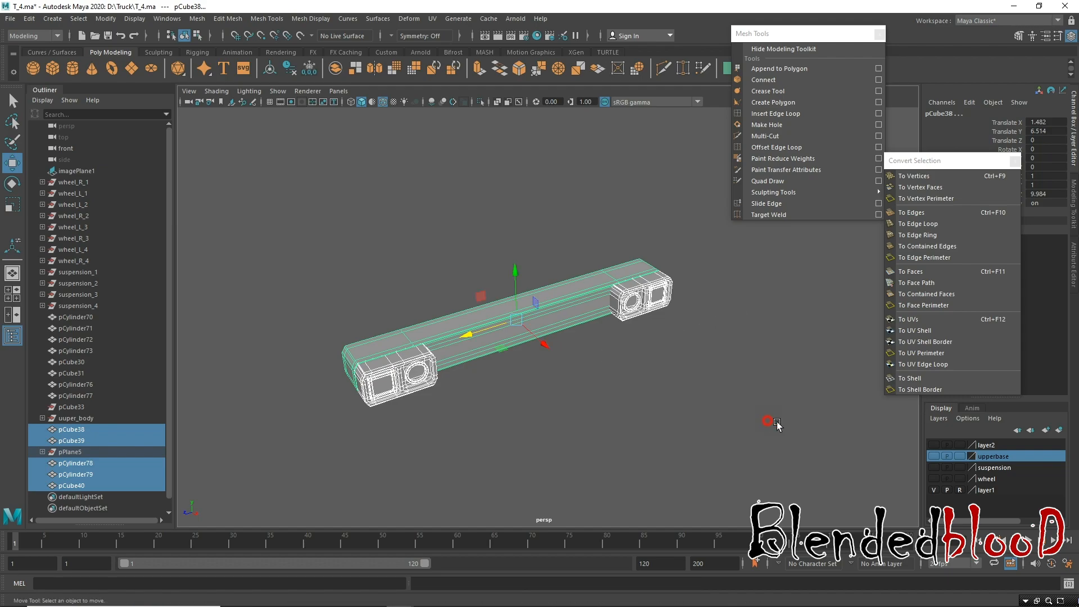
left_click(768, 429)
left_click(936, 448)
left_click_drag(758, 436, 716, 402, "alt")
left_click_drag(571, 378, 594, 378, "alt")
In the side view, lower the uuper_body group slightly along Y toward the bumper, to about 10.122.
key("space")
key("space")
scroll(595, 420, "up", 3)
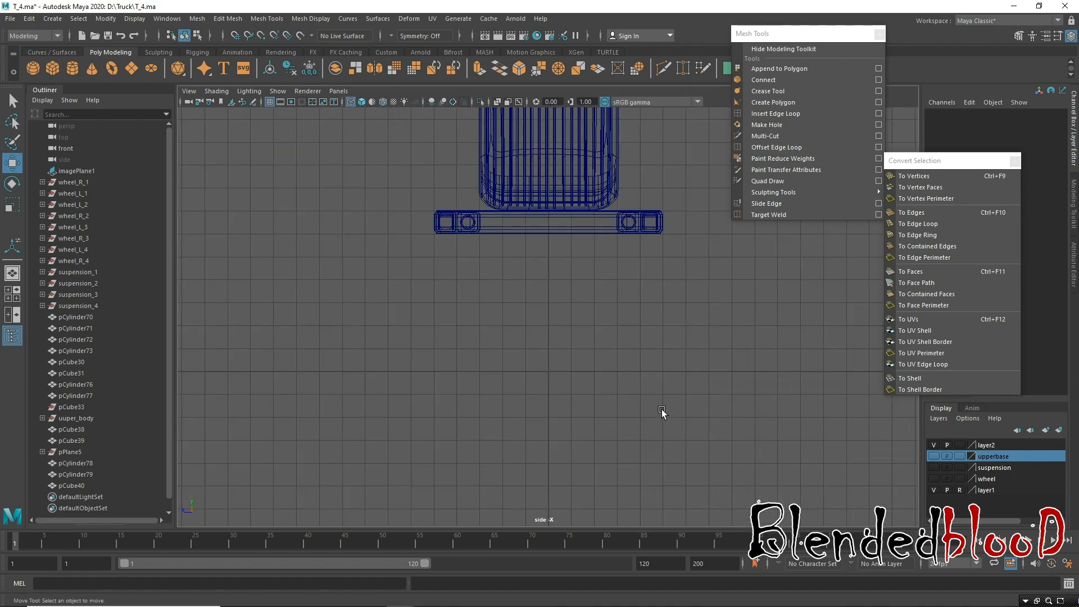
middle_click_drag(549, 308, 573, 441, "alt")
right_click_drag(573, 441, 632, 502, "alt")
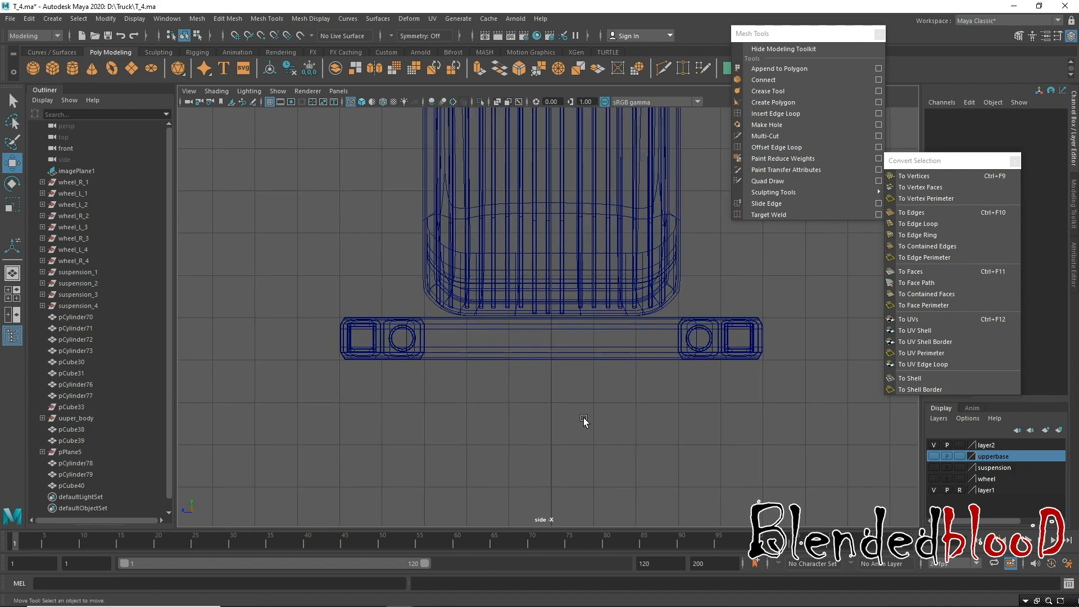
left_click(89, 419)
middle_click_drag(590, 245, 572, 336, "alt")
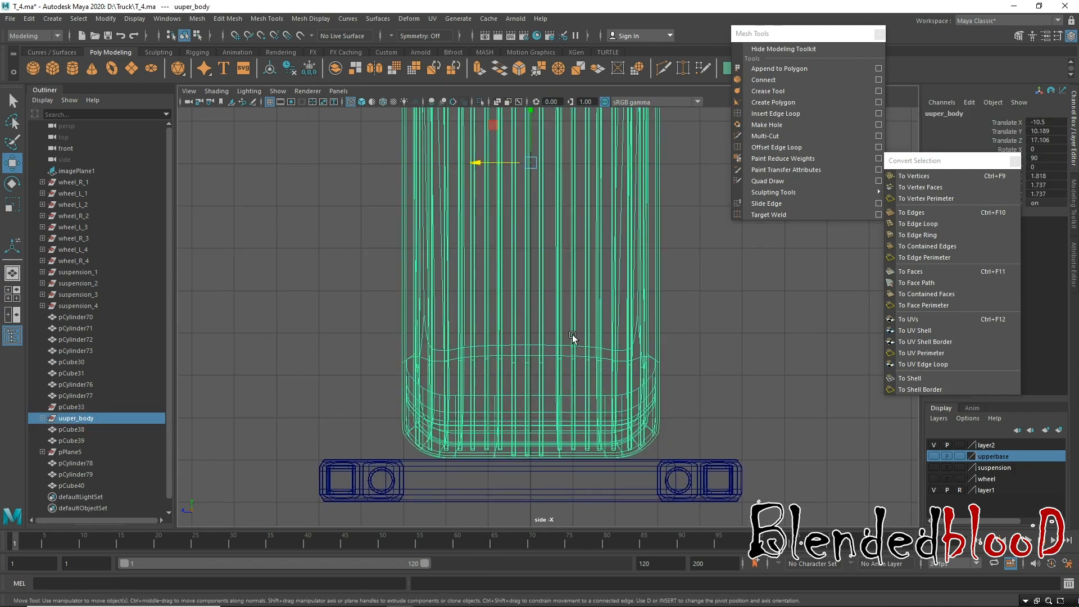
left_click_drag(531, 114, 533, 117)
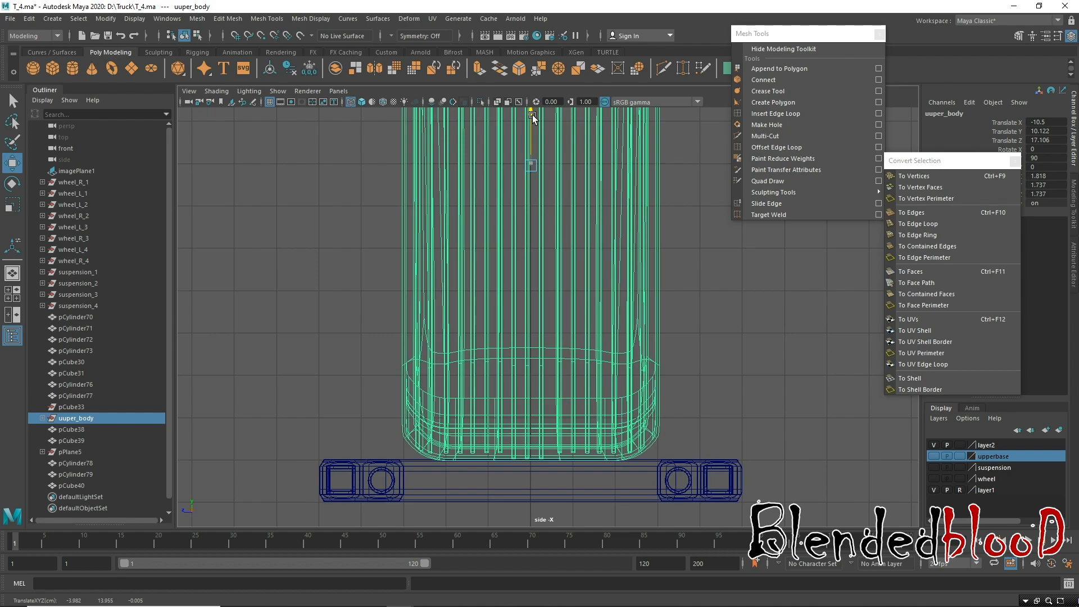
Move the upper body back along X relative to the bumper, to about -11.318, and deselect it.
key("space")
key("space")
left_click_drag(736, 283, 522, 200, "alt")
left_click_drag(534, 248, 521, 198, "alt")
left_click(730, 310)
left_click_drag(730, 311, 649, 362, "alt")
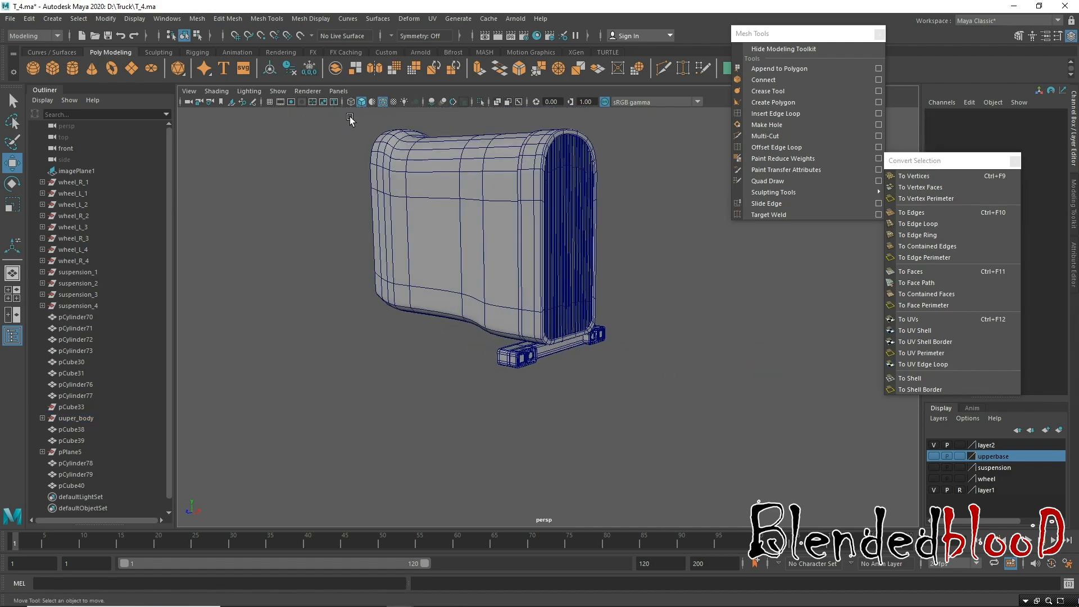
Compare the upper body and bumper proportions with the truck reference image in the four-view layout, moving the Mesh Tools window aside.
key("space")
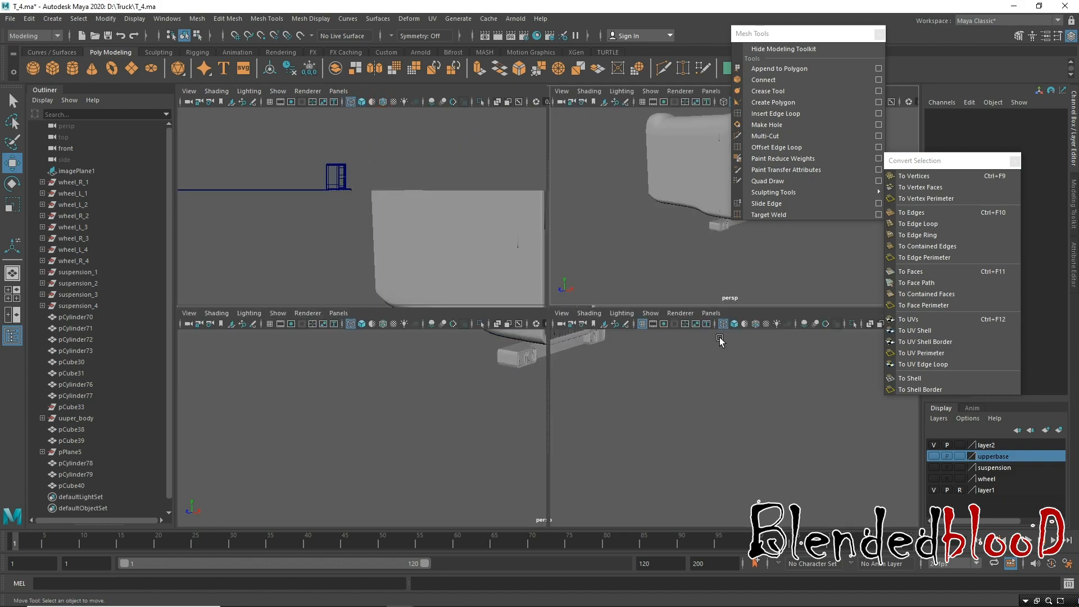
scroll(495, 450, "down", 5)
scroll(393, 448, "up", 4)
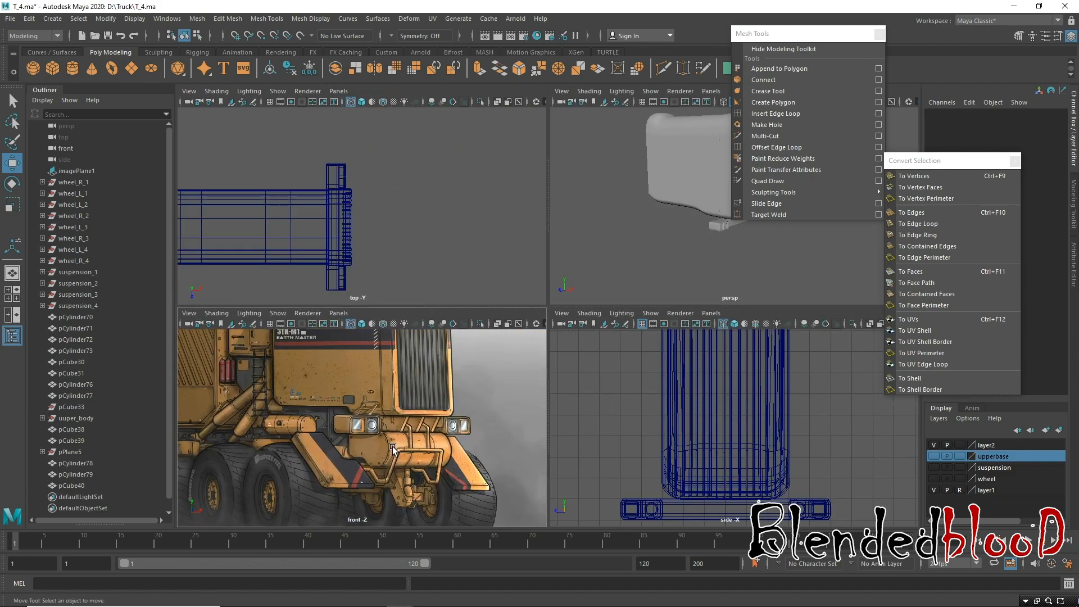
middle_click_drag(432, 449, 424, 462, "alt")
middle_click_drag(701, 496, 672, 453, "alt")
right_click_drag(672, 453, 711, 446, "alt")
middle_click_drag(588, 496, 677, 453, "alt")
right_click_drag(676, 453, 684, 511, "alt")
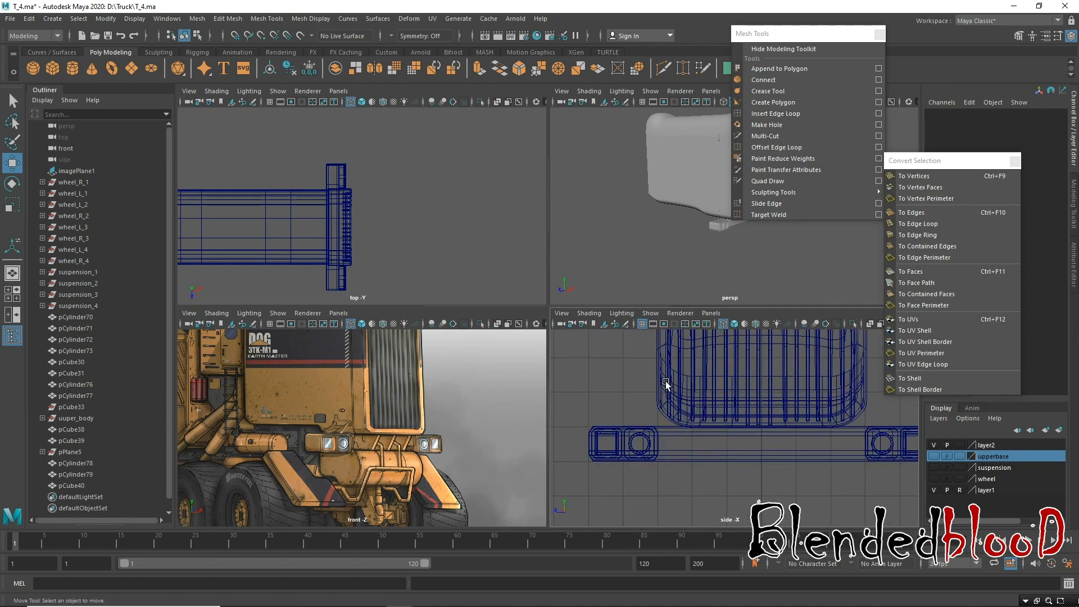
left_click_drag(678, 242, 717, 241, "alt")
right_click_drag(689, 231, 703, 305, "alt")
middle_click_drag(665, 264, 711, 314, "alt")
left_click_drag(708, 296, 658, 226, "alt")
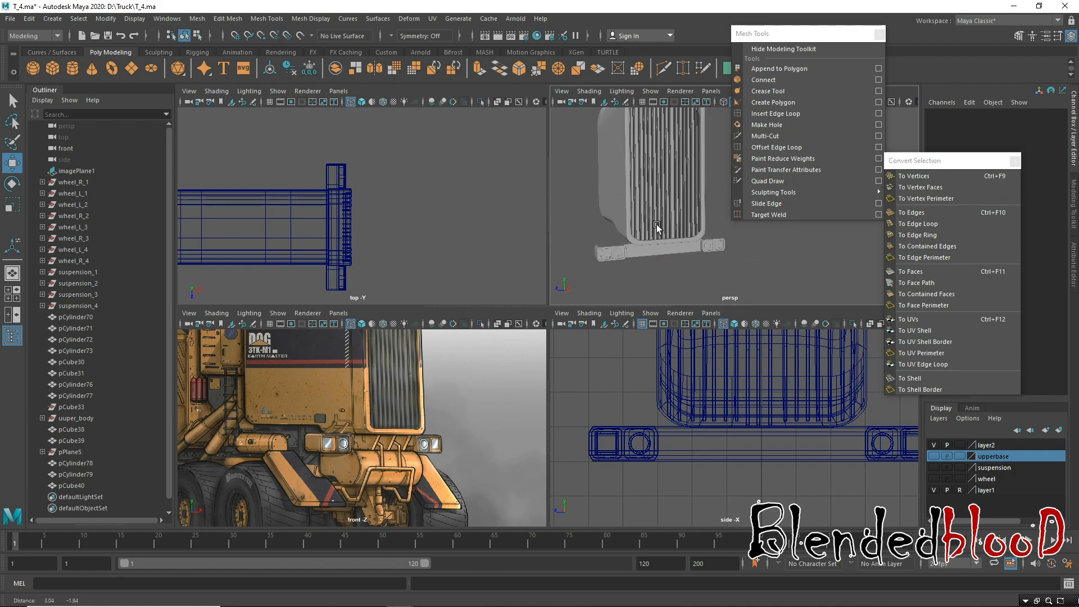
right_click_drag(755, 270, 678, 239, "alt")
left_click_drag(781, 39, 902, 33)
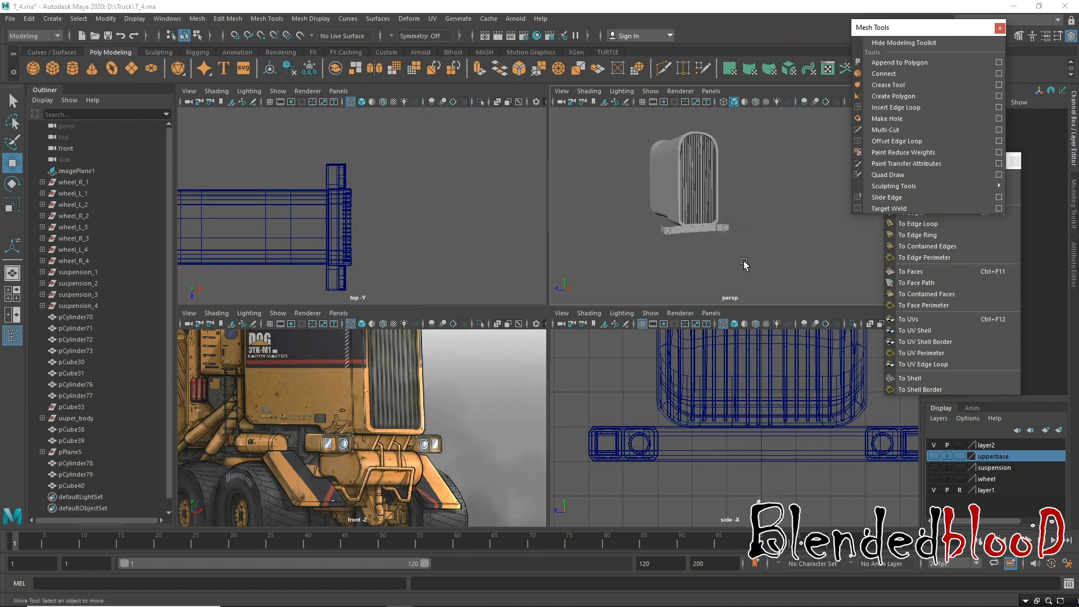
middle_click_drag(744, 262, 730, 259, "alt")
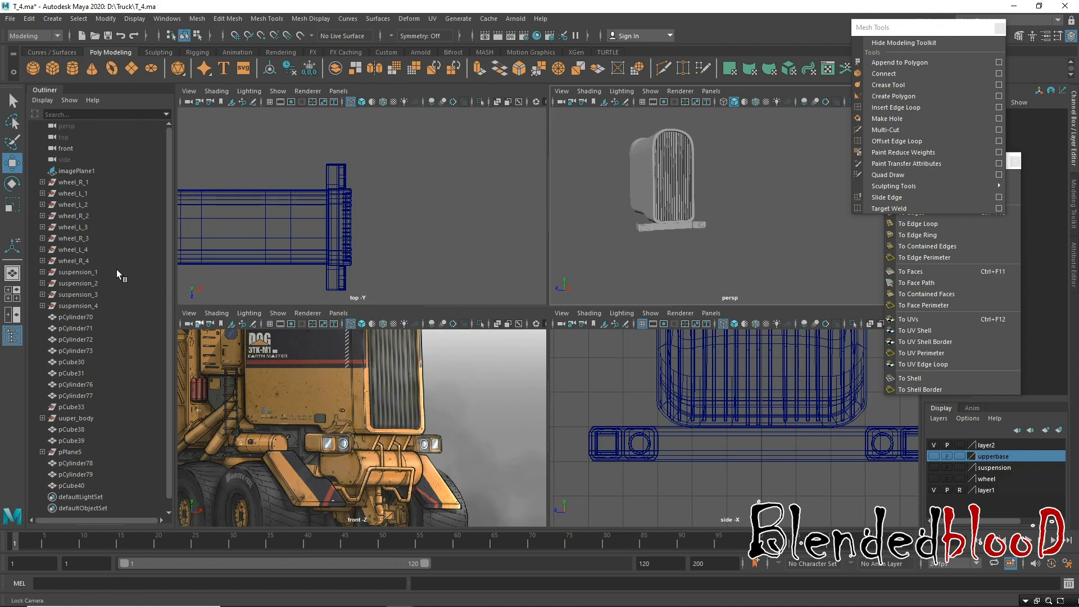
Scale the uuper_body group down in height to a Y scale of about 1.641.
left_click(88, 418)
left_click_drag(749, 210, 736, 284, "alt")
right_click_drag(729, 273, 706, 270, "alt")
scroll(706, 272, "up", 5)
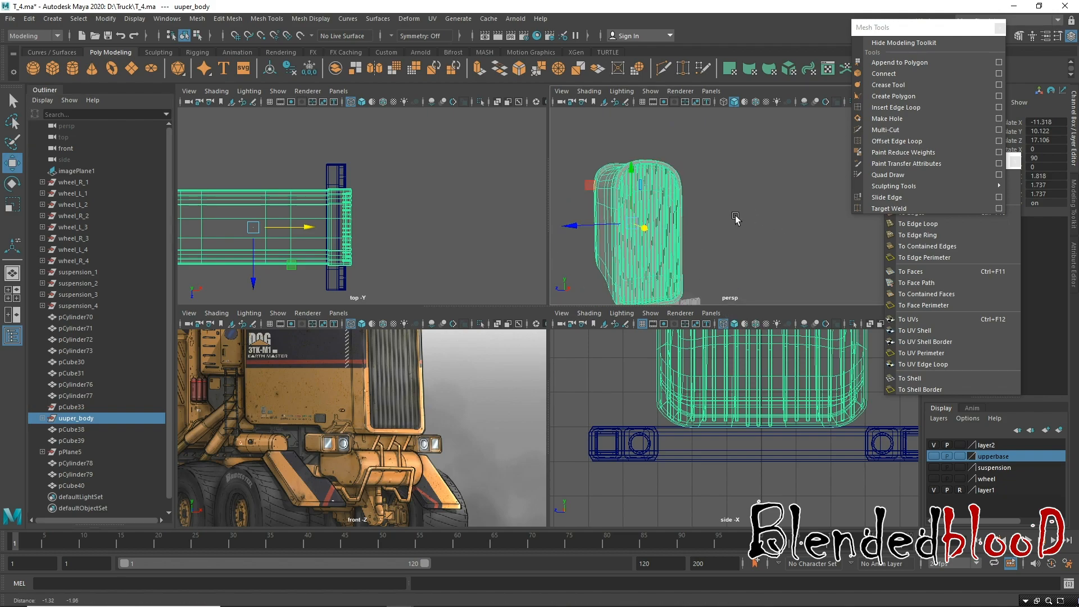
key("r")
left_click_drag(661, 169, 662, 172)
key("ctrl+z")
left_click_drag(703, 211, 735, 235, "alt")
left_click_drag(654, 143, 655, 145)
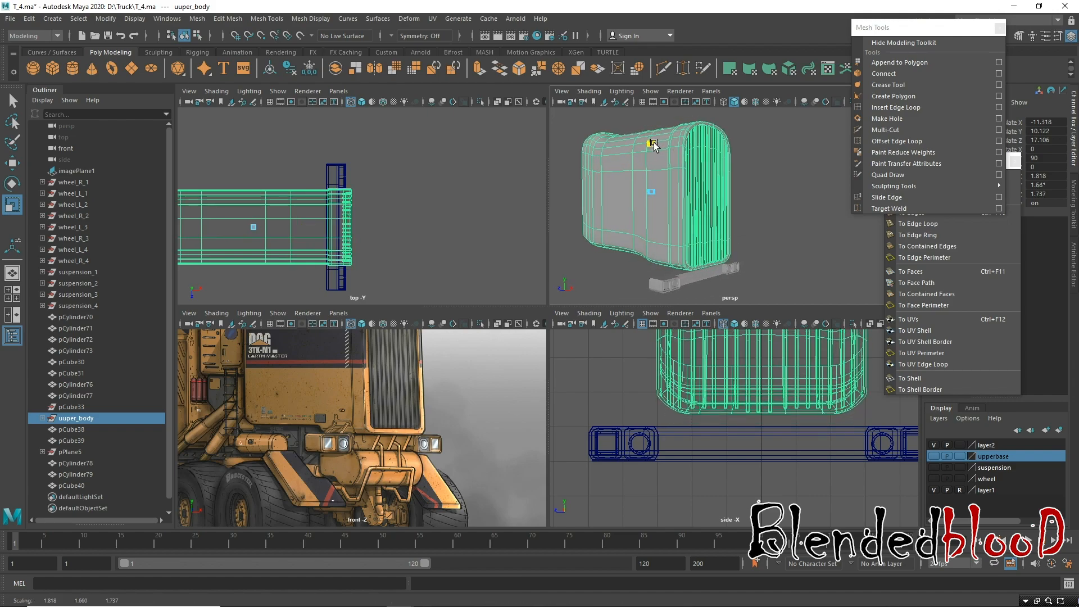
key("w")
Lower the shortened upper body along Y until it sits just above the bumper, at about 9.703.
scroll(827, 447, "down", 5)
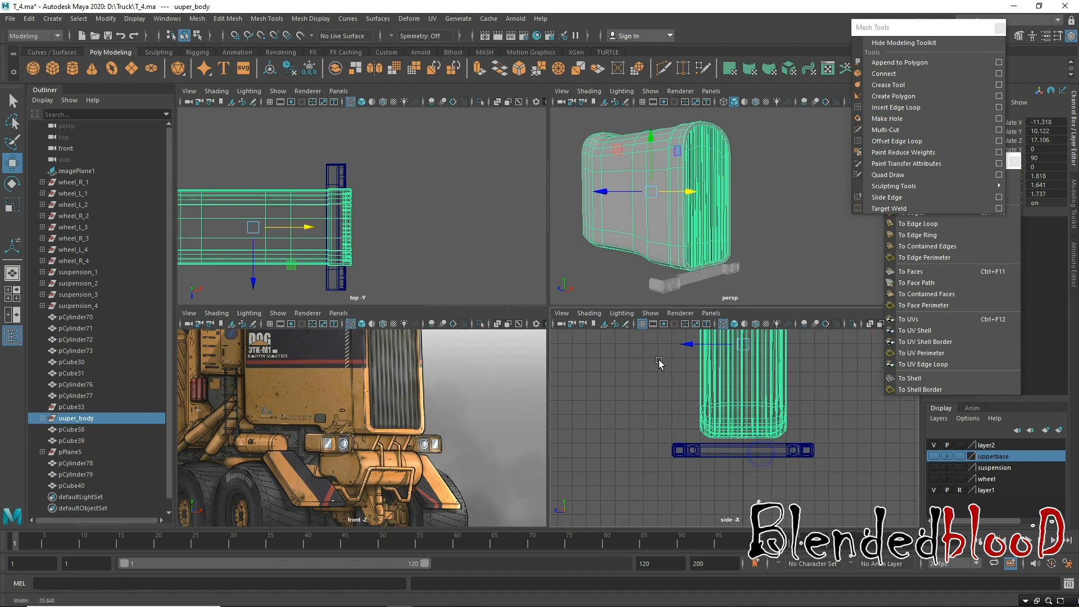
middle_click_drag(857, 403, 819, 449, "alt")
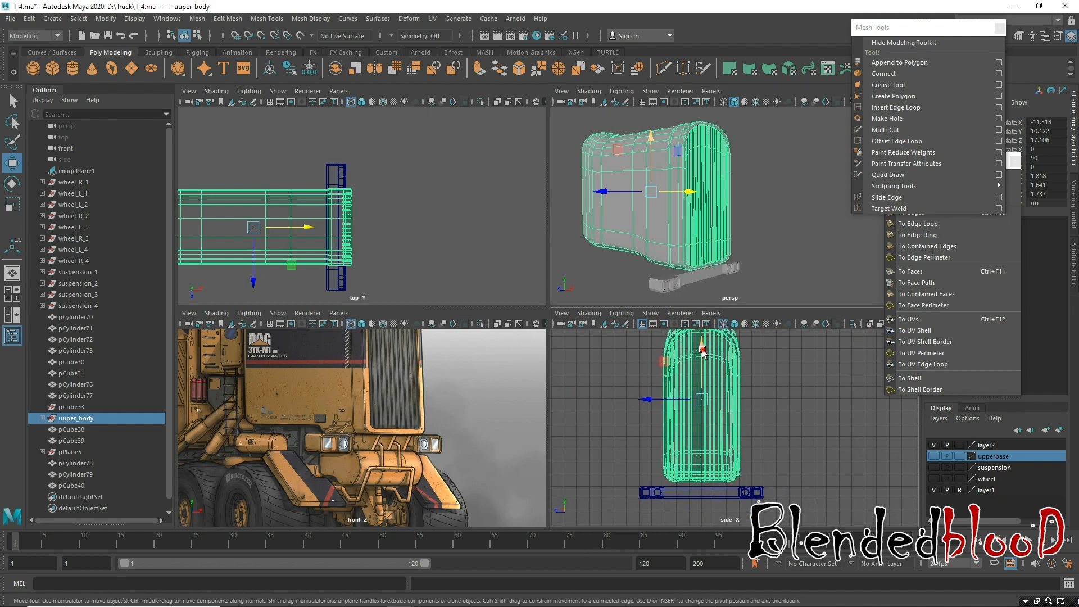
left_click_drag(703, 351, 706, 359)
key("space")
left_click_drag(678, 285, 579, 270, "alt")
left_click_drag(425, 308, 431, 313, "alt")
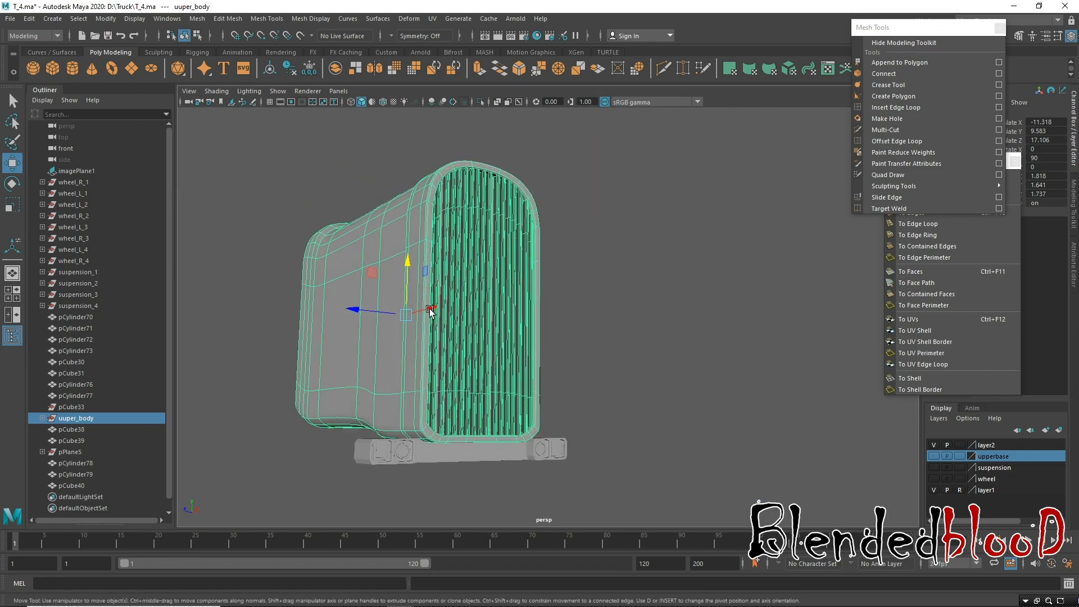
left_click_drag(409, 267, 408, 262)
left_click_drag(636, 299, 709, 381, "alt")
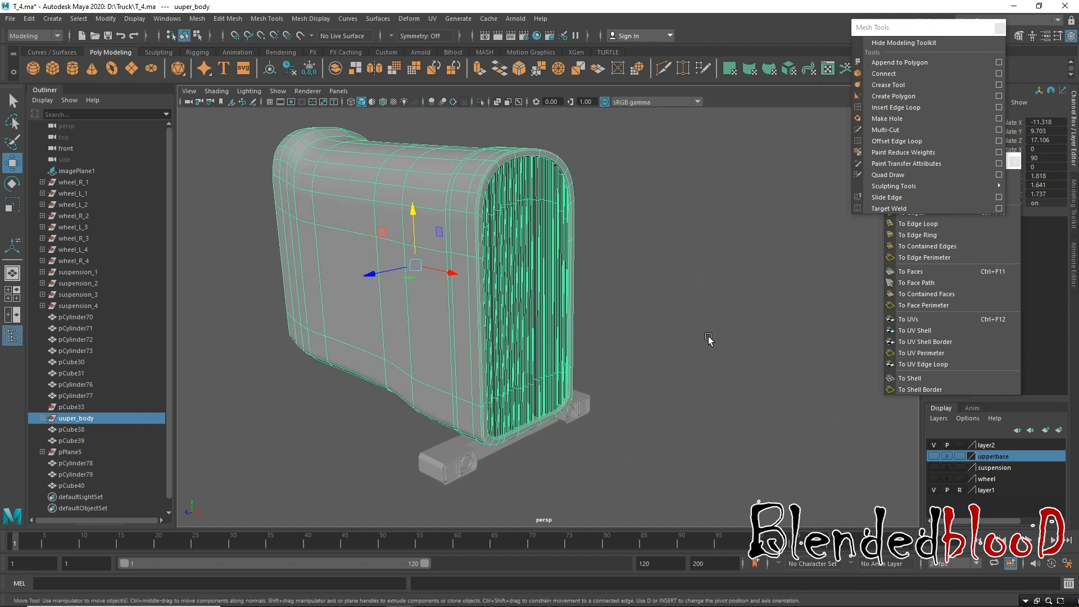
left_click(708, 362)
Show the wheel layer in the four-view layout to judge the bumper width against the wheels.
key("space")
key("space")
key("space")
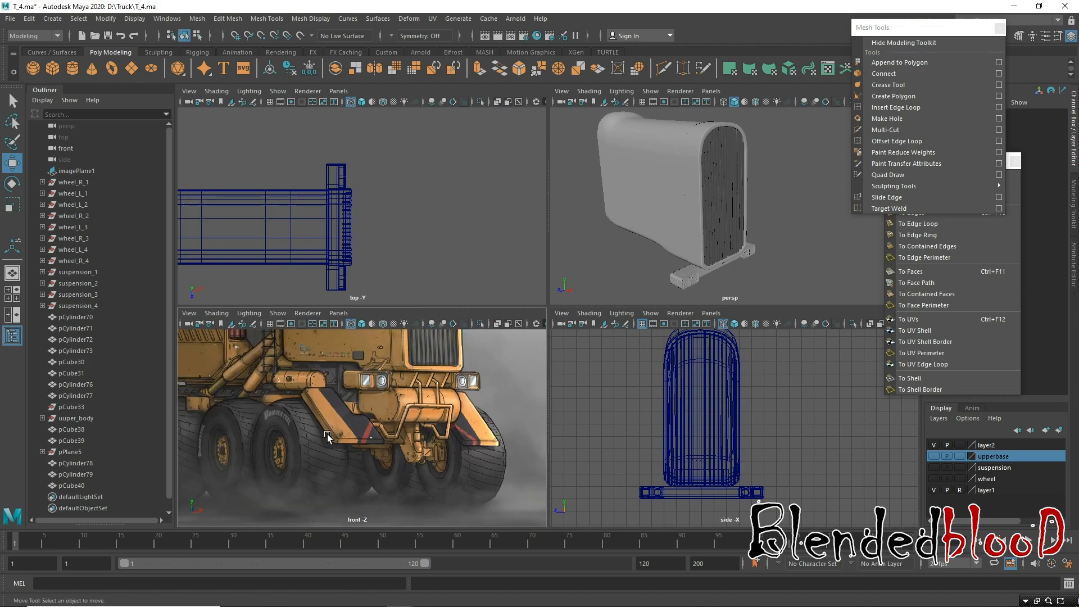
left_click(935, 478)
middle_click_drag(663, 525, 655, 437, "alt")
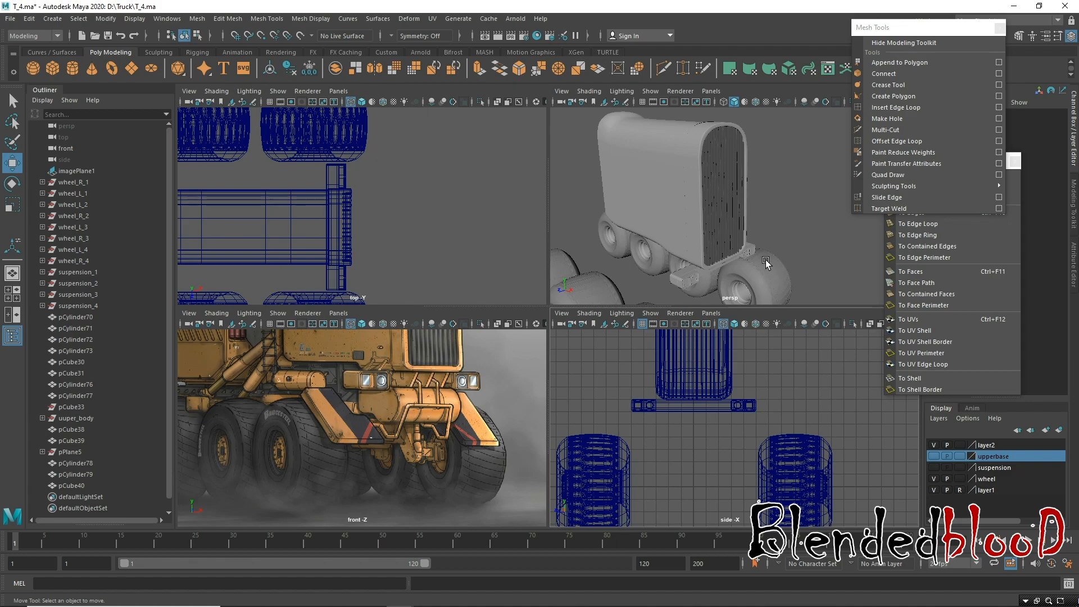
Delete the duplicated headlight's housing, square frame, panel and round ring at the bumper's -Z end.
mouse_move(748, 225)
left_mouse_down("alt")
mouse_move(723, 212)
mouse_move(752, 212)
mouse_move(757, 224)
left_mouse_up("alt")
left_click(745, 225)
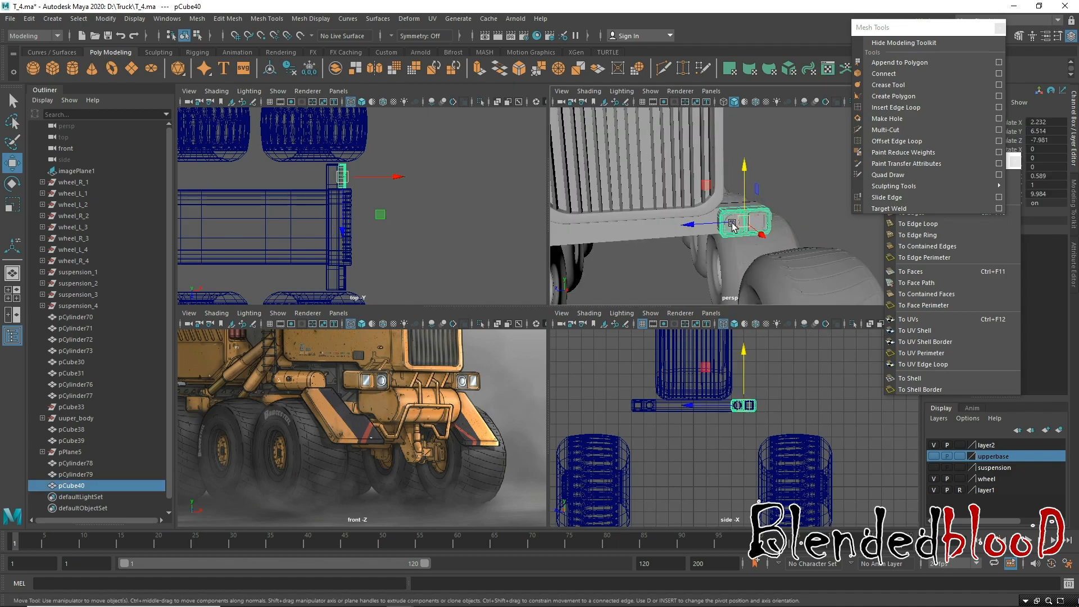
key("Delete")
left_click(737, 223)
key("Delete")
left_click(754, 224)
key("Delete")
left_click(756, 223)
key("Delete")
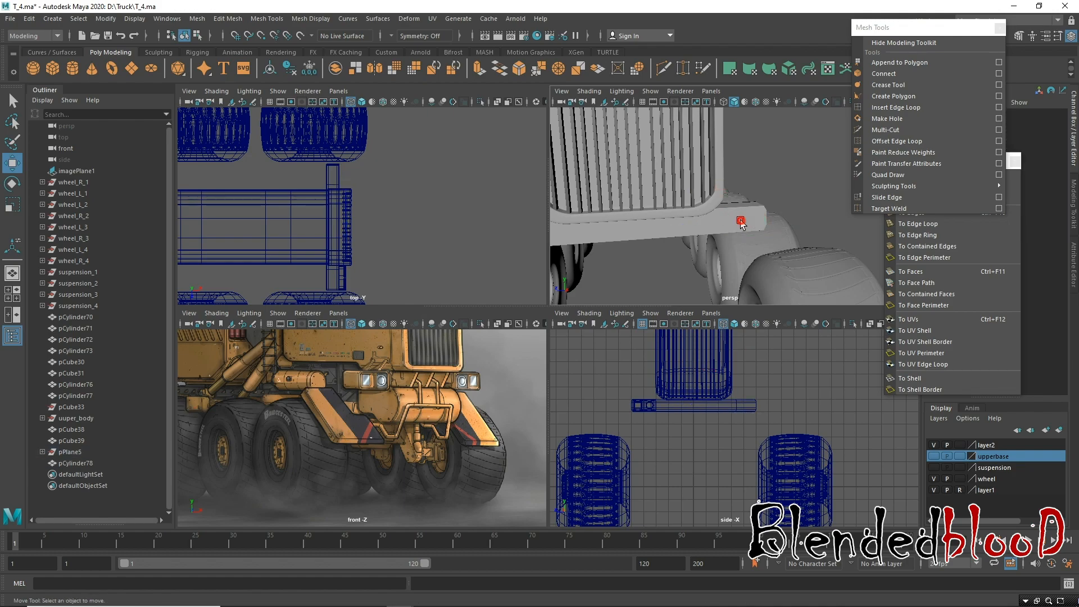
Group the bumper with its remaining headlight assembly and center the group's pivot.
left_click(737, 224)
left_click_drag(621, 264, 669, 258, "alt")
left_click_drag(608, 178, 660, 254, "shift")
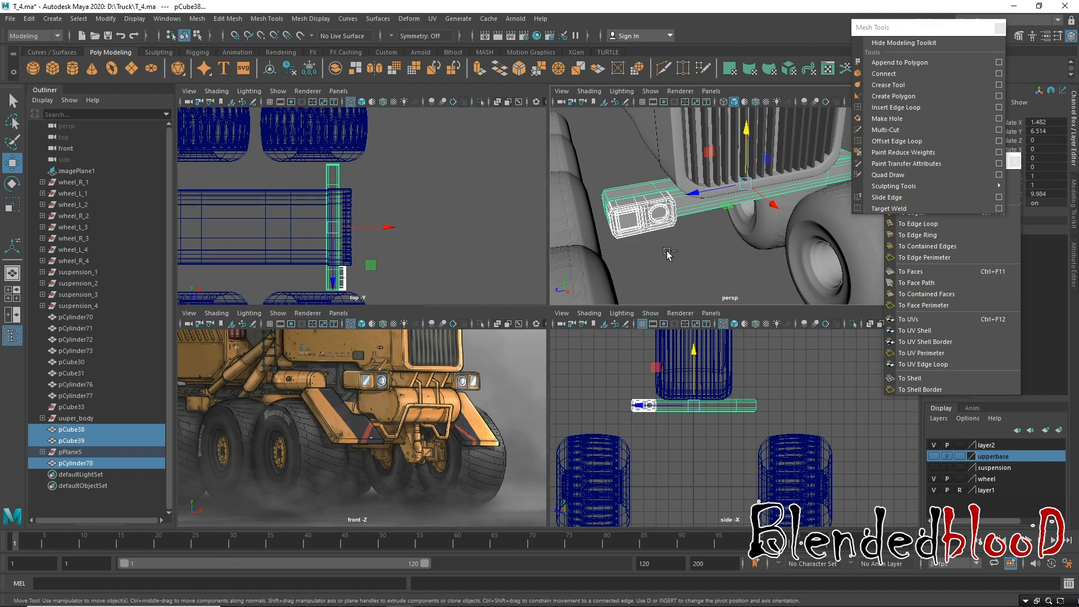
key("ctrl+g")
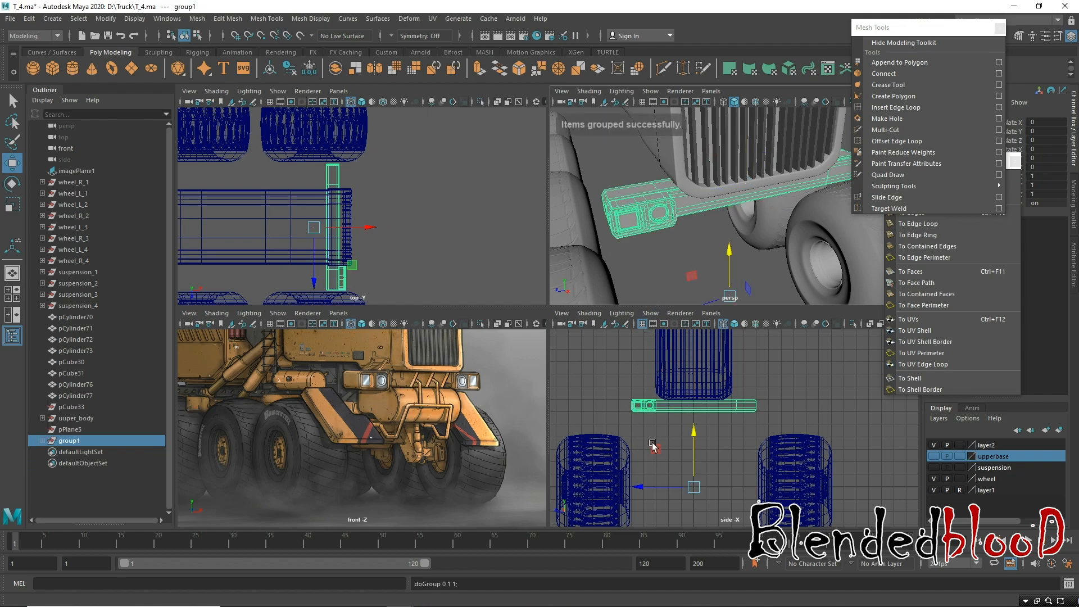
left_click(106, 18)
left_click(134, 97)
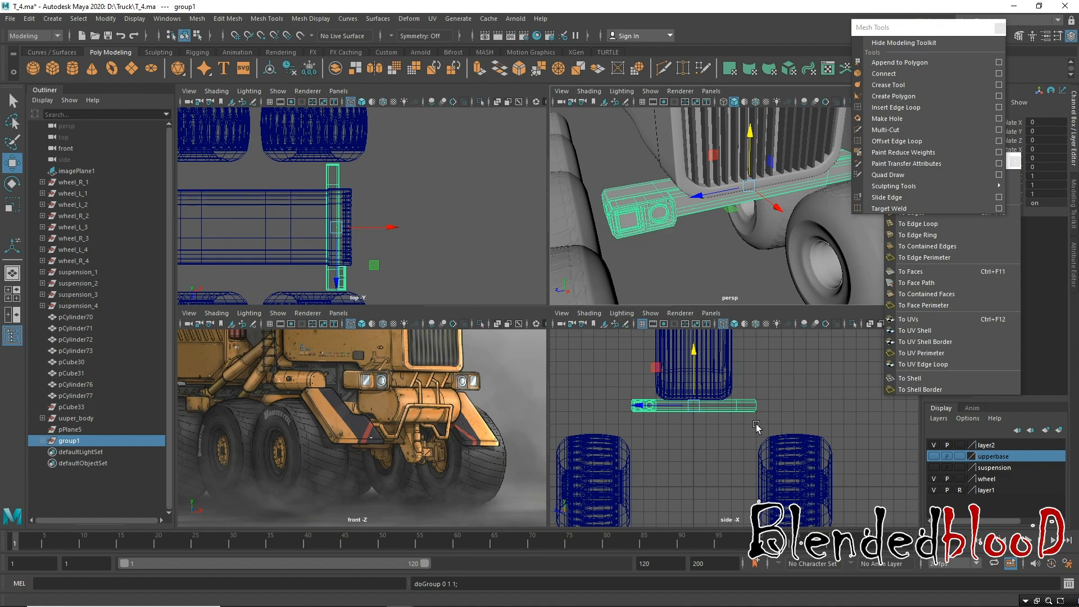
Scale the bumper group up uniformly to about 1.673 and move it along Z to about -3.371.
key("r")
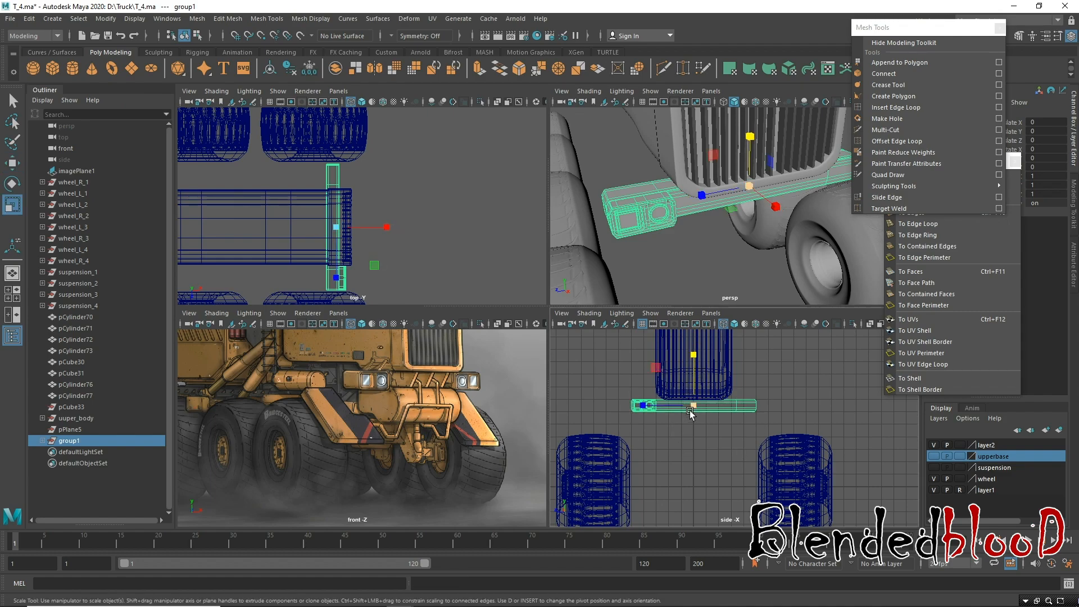
left_click_drag(694, 405, 760, 490)
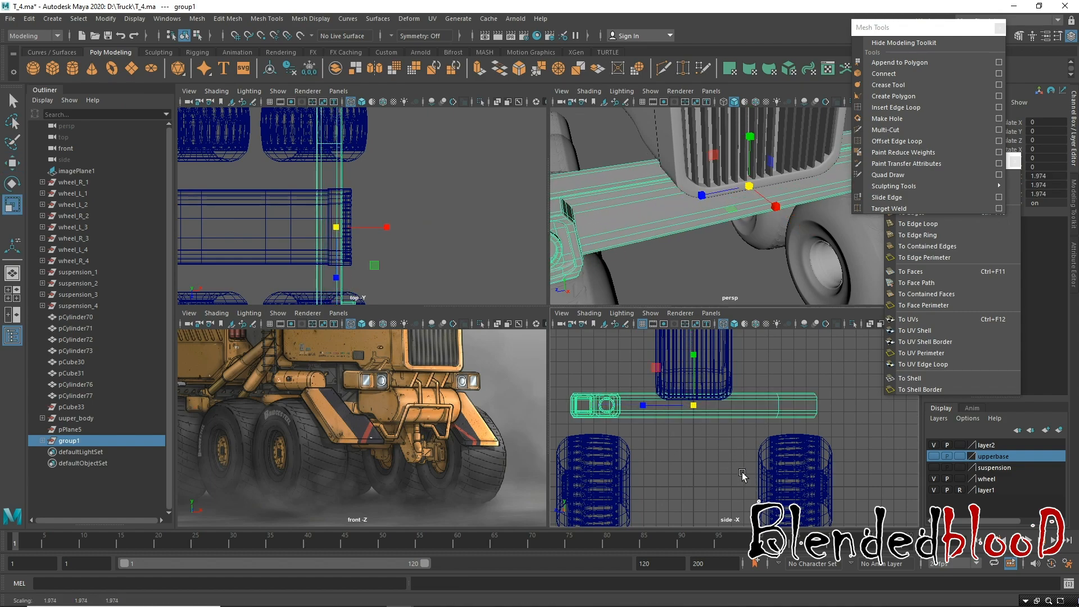
key("w")
left_click_drag(648, 416, 699, 427)
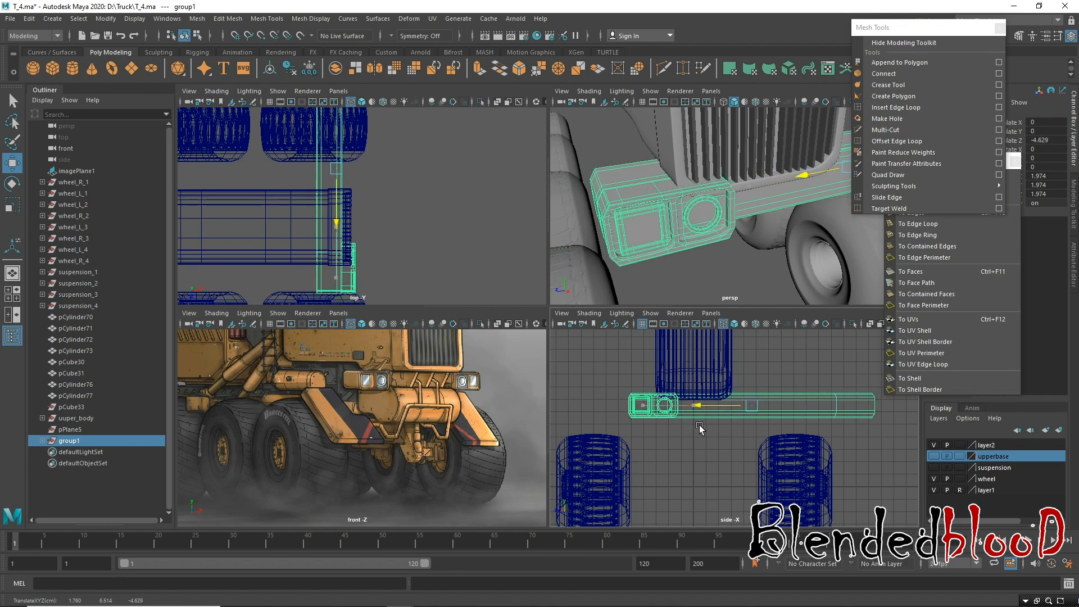
key("r")
left_click_drag(751, 405, 682, 409)
key("w")
left_click(735, 361)
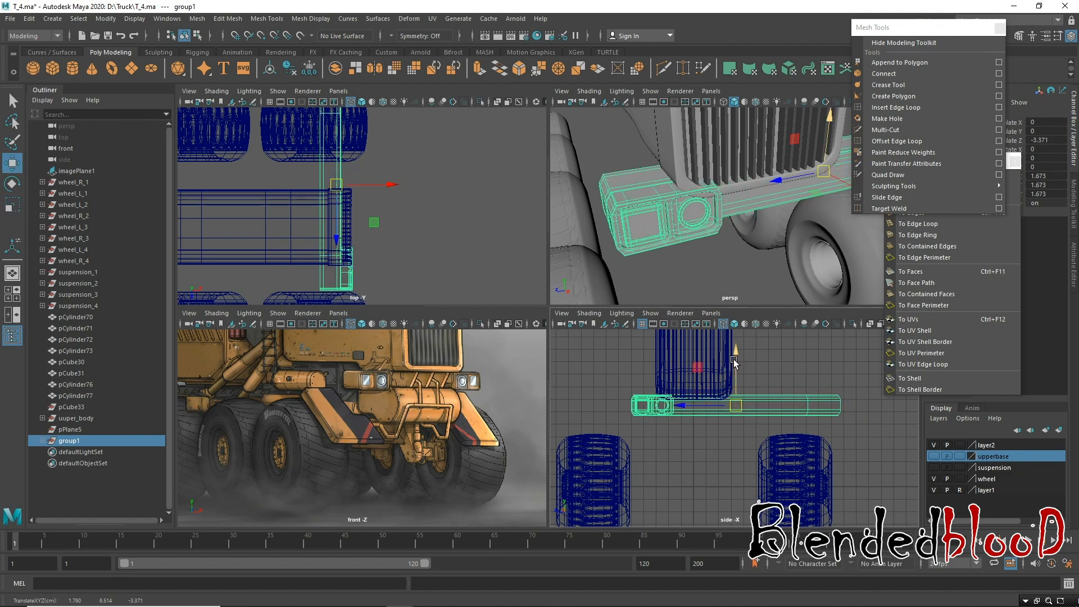
Show the upperbase and suspension layers and lower the bumper group to a Y translation of about -1.348.
left_click(933, 468)
left_click(933, 467)
left_click(933, 457)
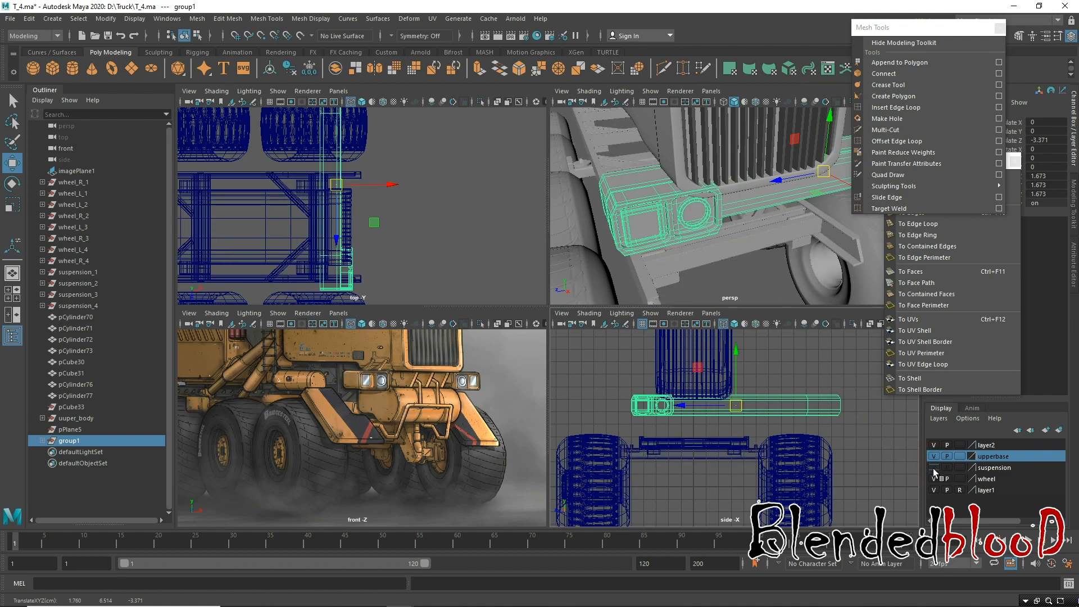
left_click(934, 468)
mouse_move(738, 350)
left_mouse_down()
mouse_move(746, 376)
mouse_move(739, 366)
left_mouse_up()
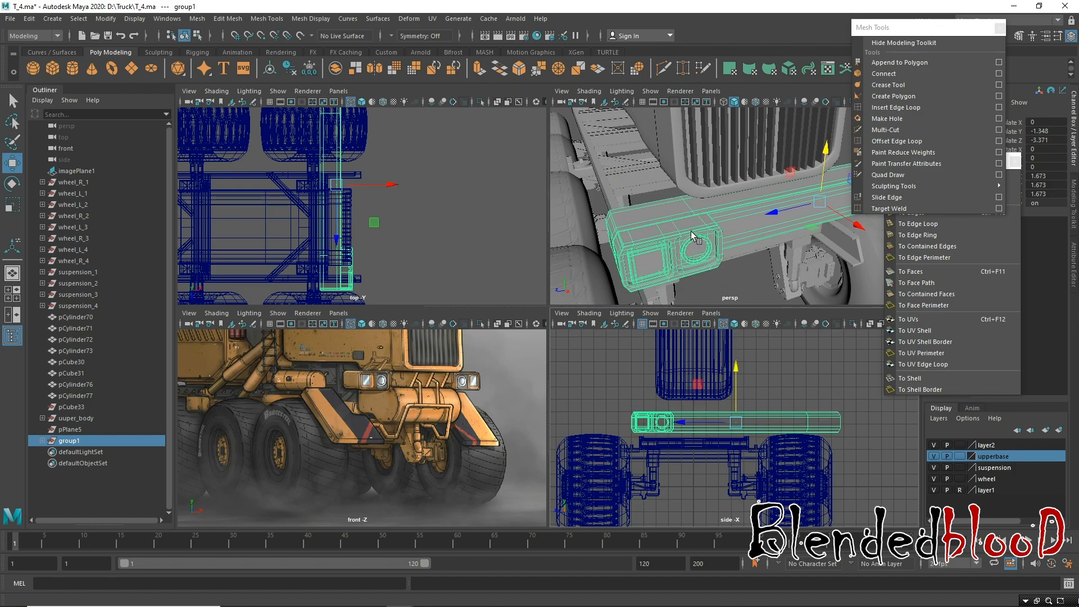
Shift the bumper group along Z to about -2.606 to line it up with the chassis and front wheels.
left_click_drag(632, 232, 706, 215, "alt")
right_click_drag(706, 214, 523, 163, "alt")
middle_click_drag(745, 236, 761, 231, "alt")
left_click_drag(762, 232, 647, 241, "alt")
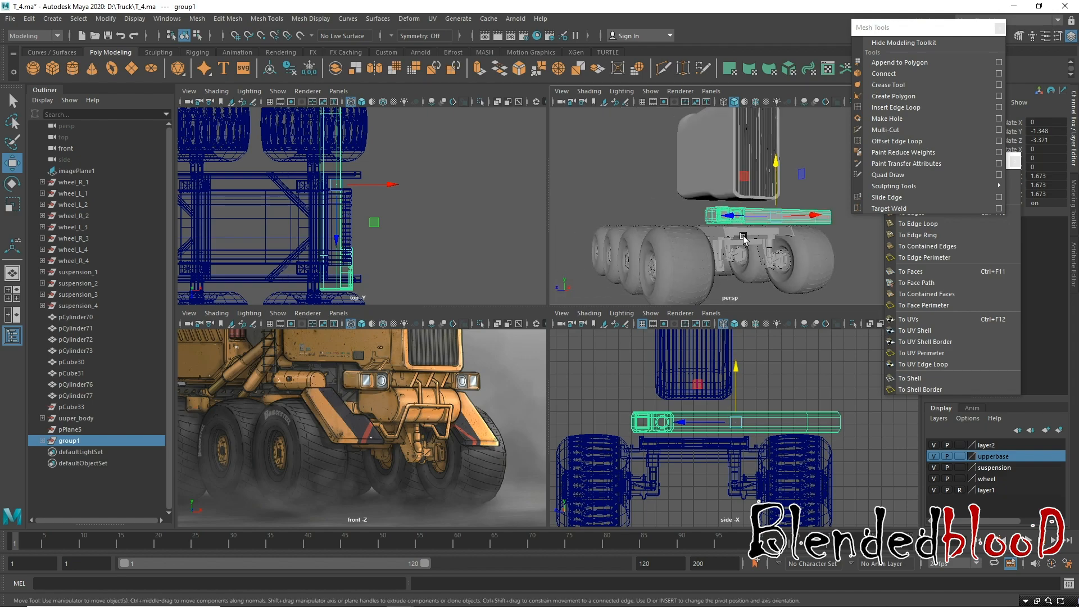
key("space")
middle_click_drag(568, 402, 652, 433, "alt")
key("space")
middle_click_drag(703, 365, 708, 379, "alt")
middle_click_drag(722, 436, 679, 410, "alt")
right_click_drag(679, 411, 672, 464, "alt")
left_click_drag(687, 425, 676, 432)
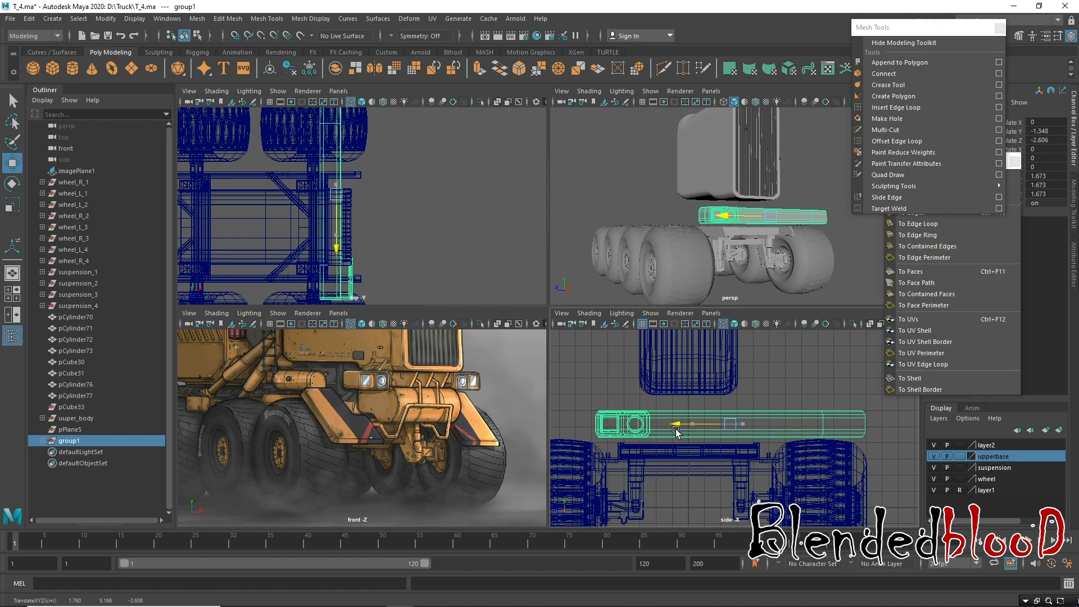
Scale the bumper group uniformly to about 1.481 and reposition it to about Y -0.792 and Z -2.343.
left_click_drag(729, 372, 730, 365)
key("r")
left_click_drag(730, 420, 674, 420)
key("w")
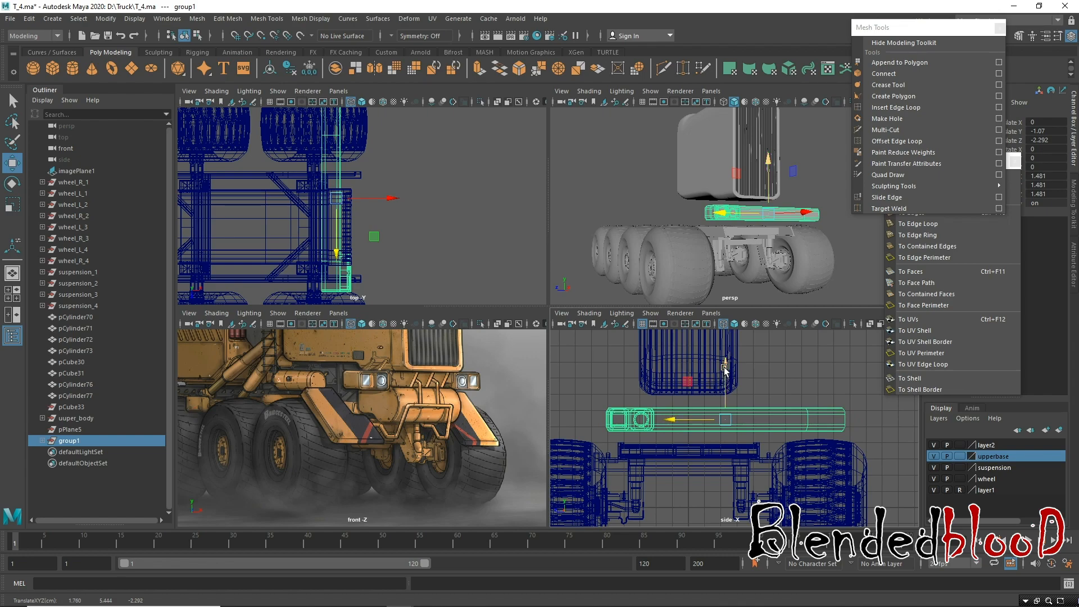
left_click_drag(724, 366, 723, 361)
left_click_drag(676, 419, 680, 421)
scroll(682, 422, "down", 3)
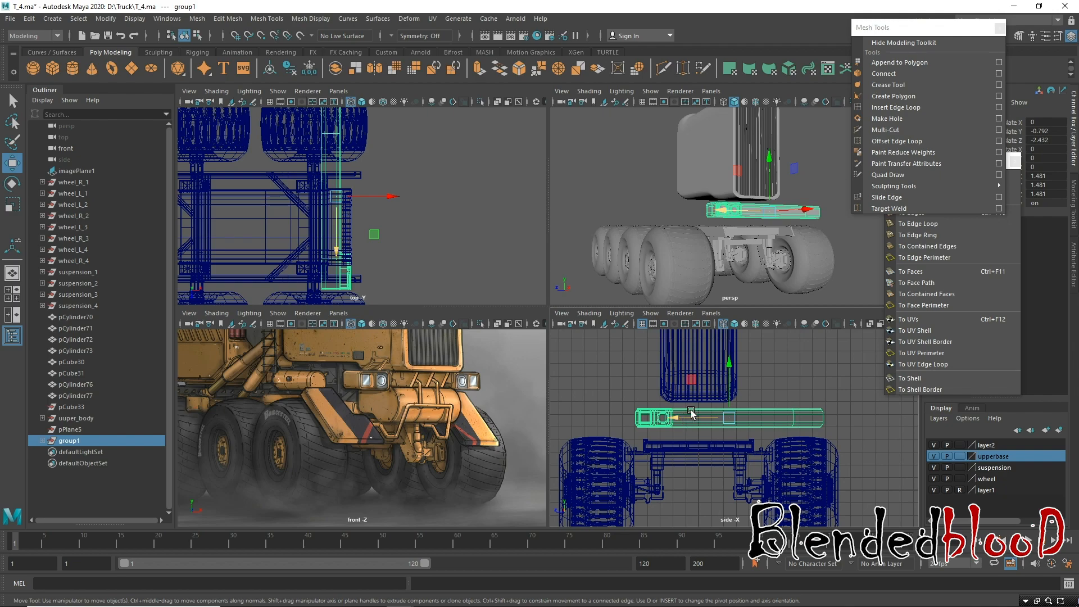
left_click_drag(678, 420, 676, 421)
scroll(669, 410, "down", 2)
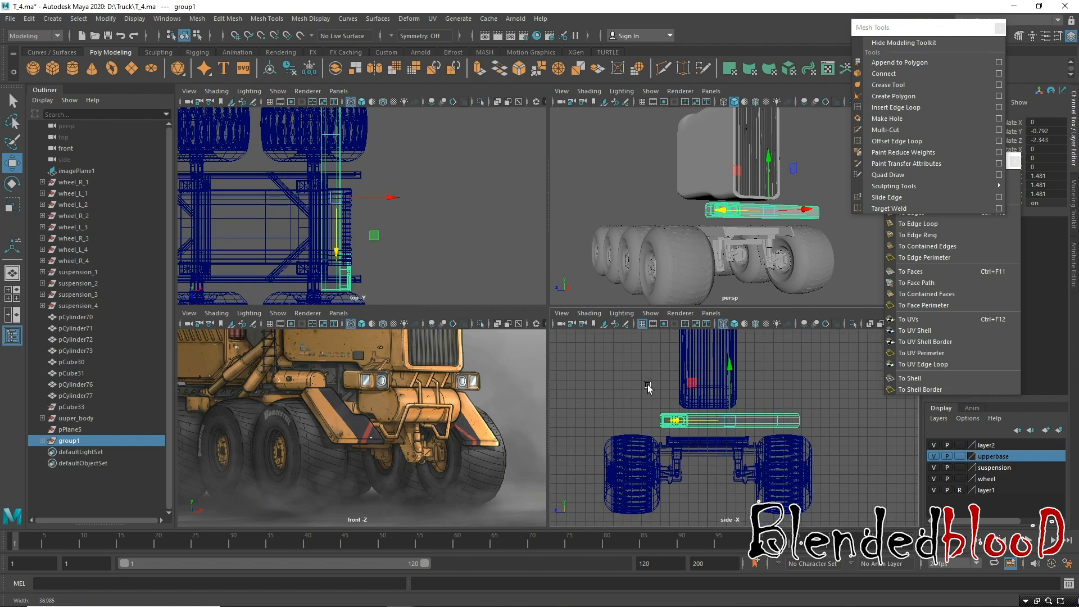
Scale the bumper group down uniformly to about 1.327 and move it along Z to about -1.634.
right_click_drag(648, 385, 711, 515, "alt")
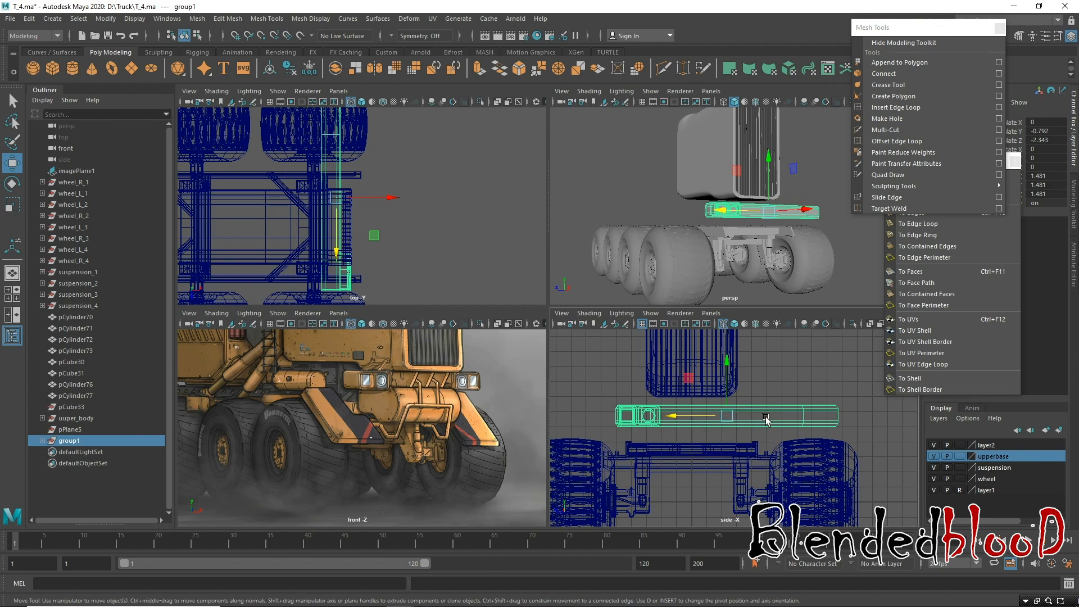
mouse_move(678, 420)
left_mouse_down()
mouse_move(715, 416)
mouse_move(665, 421)
left_mouse_up()
key("r")
key("w")
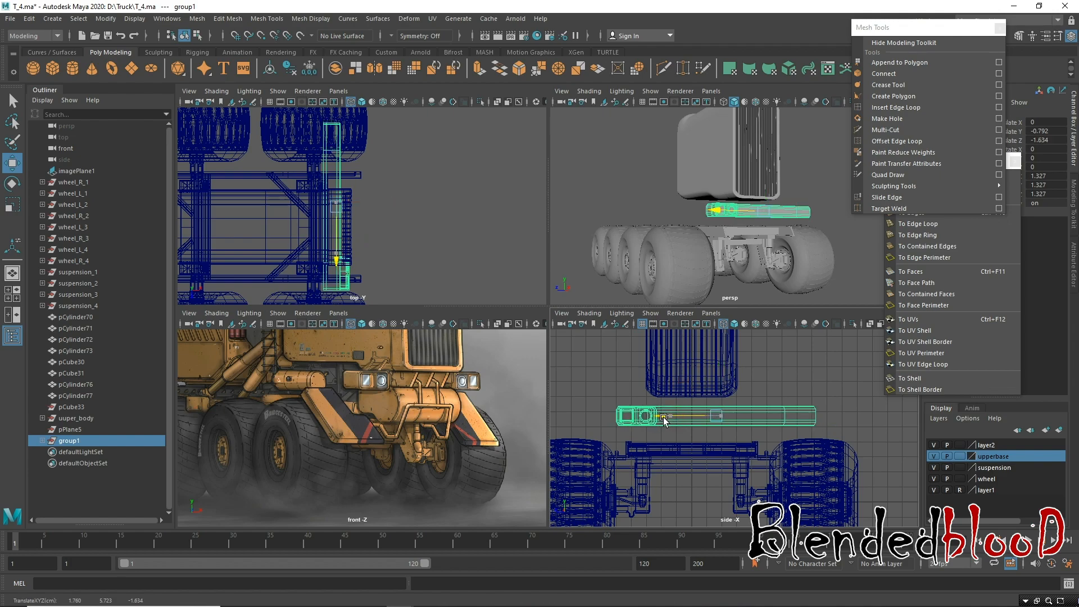
Shorten the bumper bar by moving the vertices at its -Z end toward the headlights, to about Z -4.986.
left_click(665, 420)
right_click_drag(779, 286, 723, 285)
left_click_drag(763, 388, 849, 450)
left_click_drag(769, 417, 721, 426)
scroll(715, 436, "up", 3)
right_click_drag(715, 436, 702, 444, "alt")
middle_click_drag(717, 470, 730, 474, "alt")
middle_click_drag(627, 438, 650, 440, "alt")
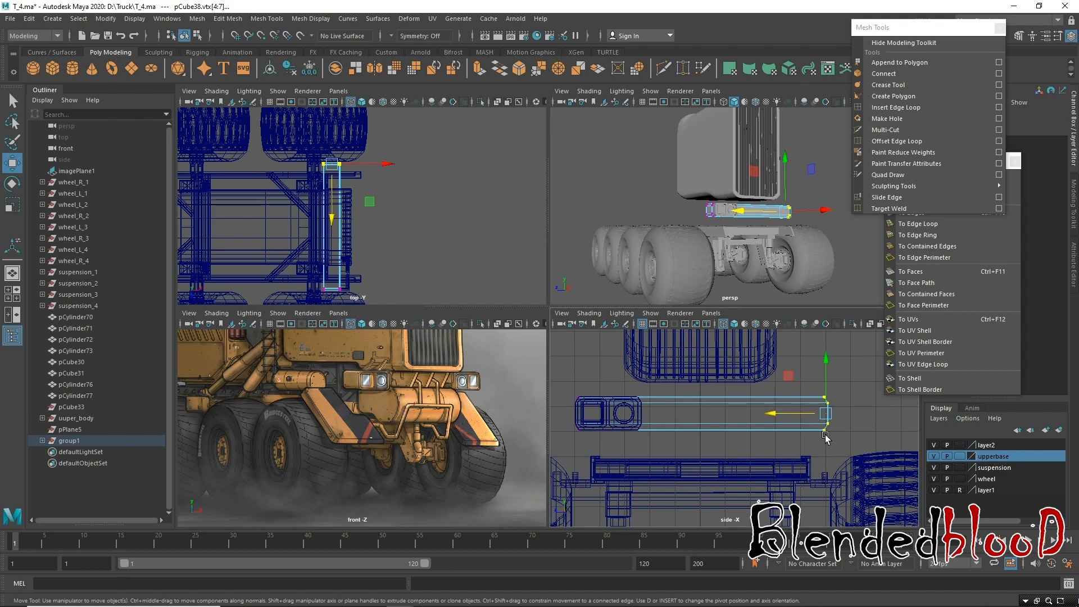
left_click_drag(777, 416, 772, 416)
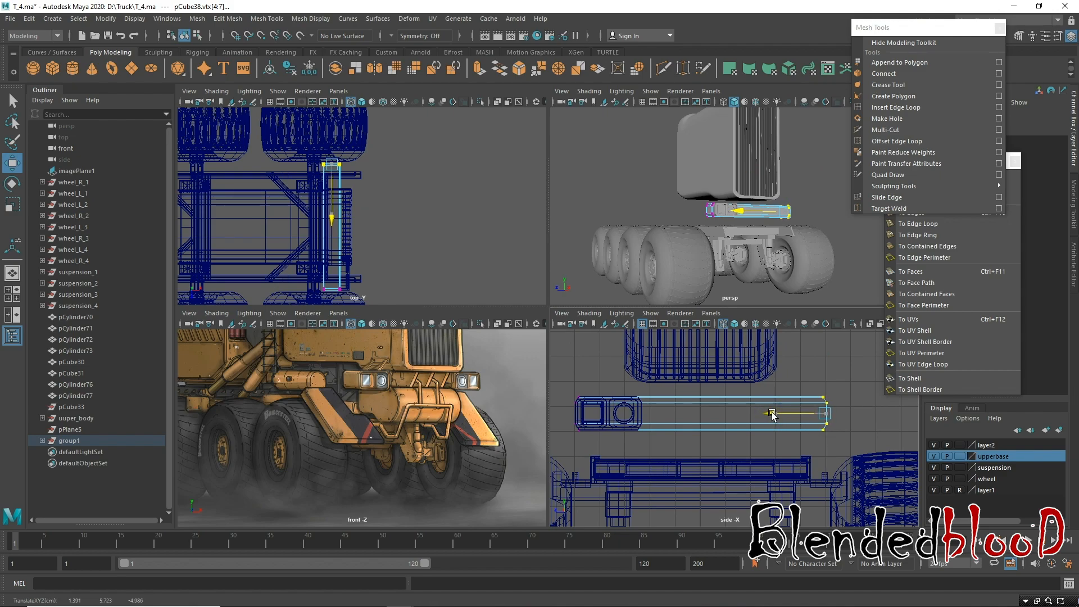
right_click_drag(764, 285, 855, 253)
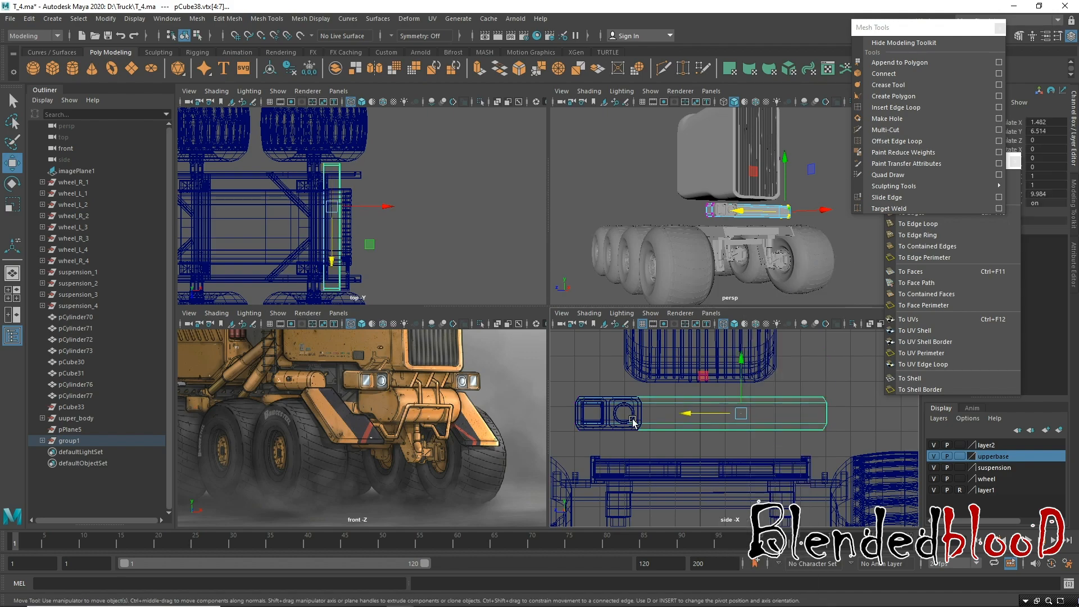
Select the round headlight ring on the bumper.
left_click(630, 416)
right_click_drag(741, 219, 755, 306, "alt")
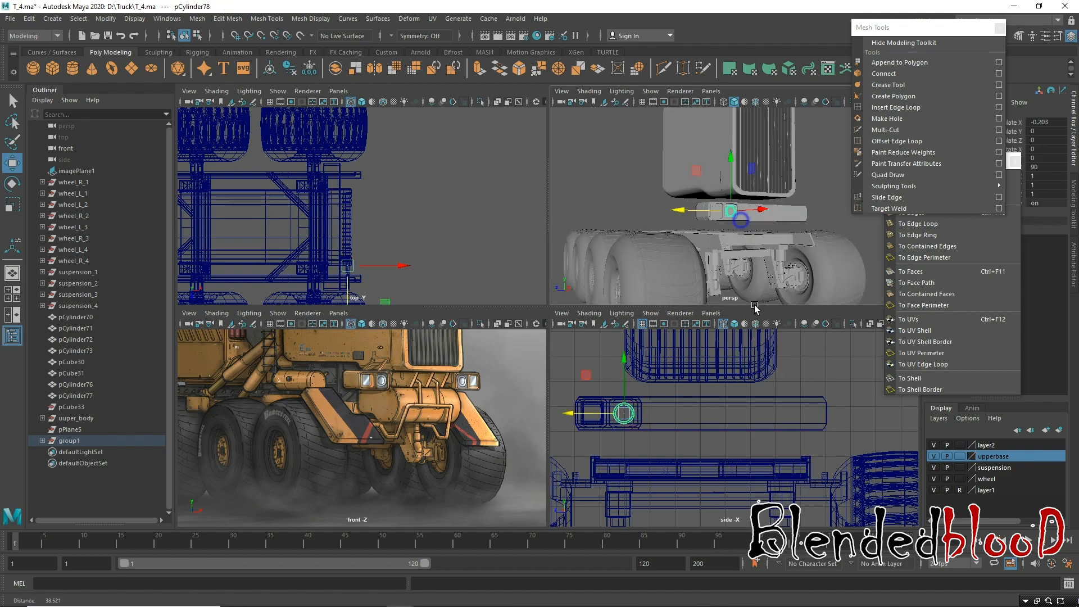
Duplicate the headlight housing with its square and round lamps and move the copy along the front bumper toward the opposite end.
key("f")
left_click(752, 221)
left_click(734, 219, "shift")
left_click(660, 218)
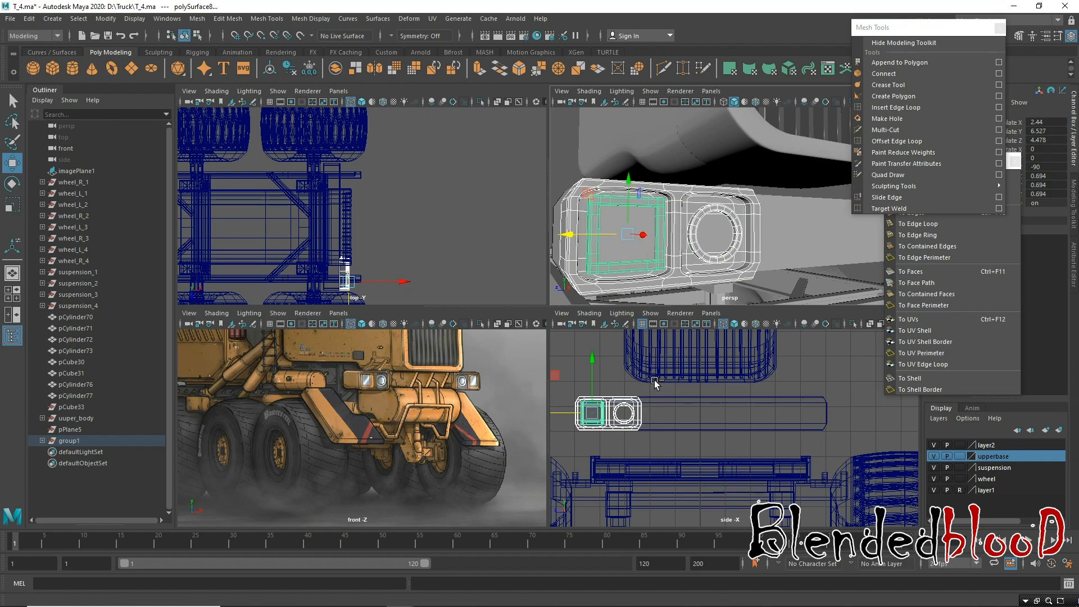
key("ctrl+d")
left_click_drag(575, 420, 746, 424)
key("space")
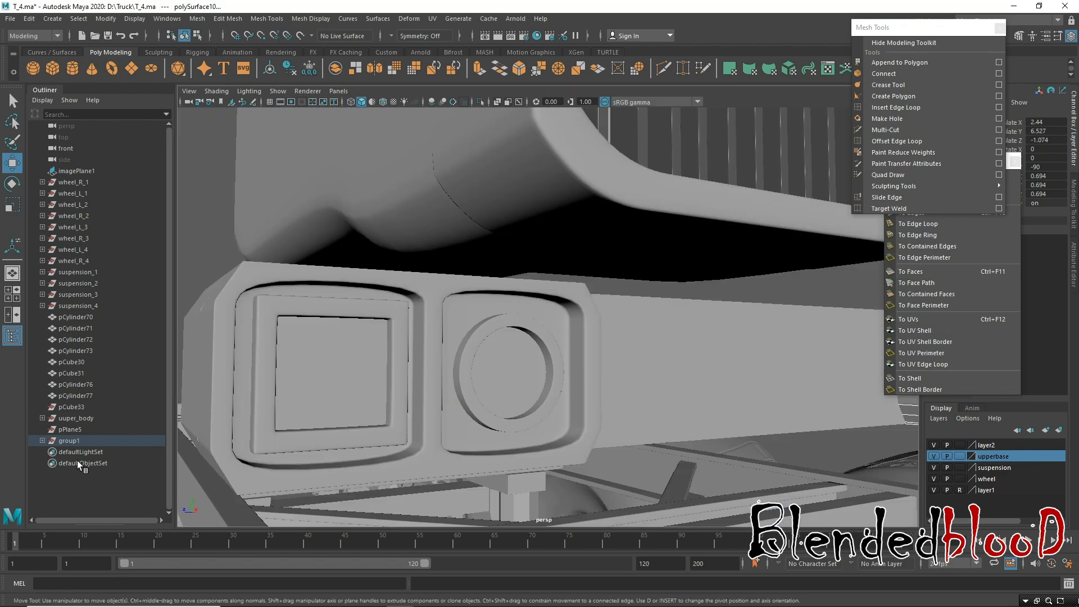
Move the copied square lamp into the outer recess of the second headlight housing.
left_click(70, 441)
key("f")
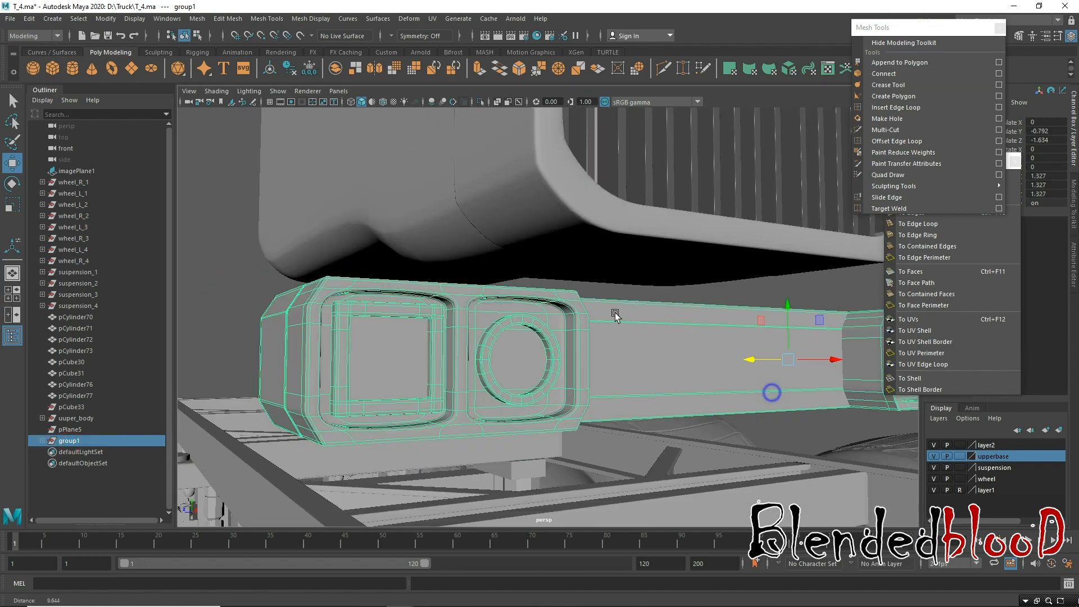
left_click_drag(578, 379, 438, 369, "alt")
right_click_drag(578, 362, 731, 590, "alt")
left_click_drag(684, 386, 338, 400, "alt")
left_click(692, 368)
left_click(568, 356)
left_click(579, 313)
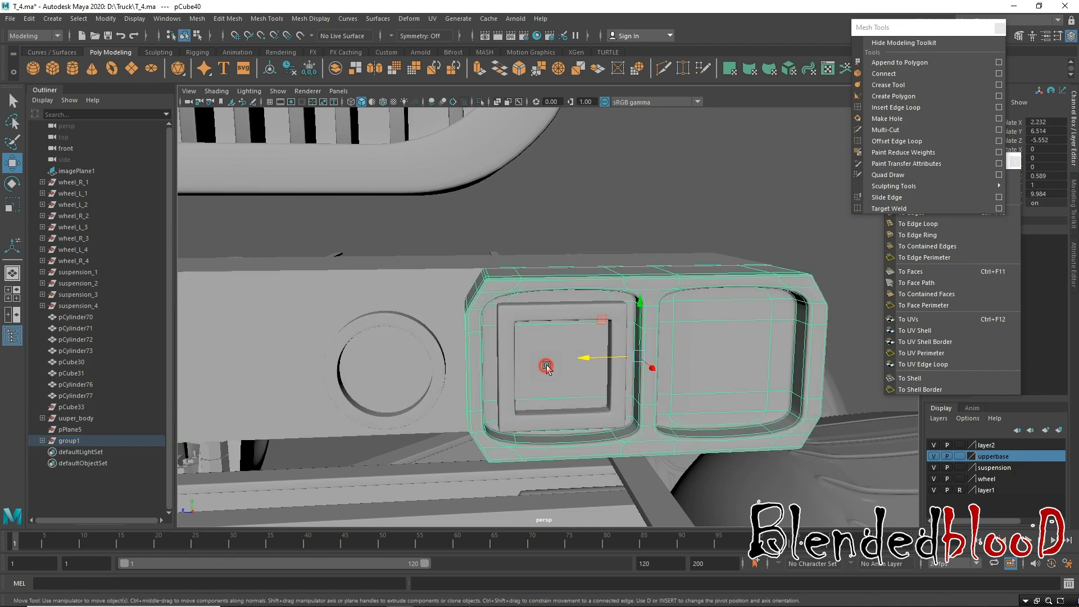
left_click(553, 315)
left_click_drag(507, 369, 679, 374)
Move the copied round lamp into the inner recess of the second headlight housing.
left_click(710, 335)
left_click(337, 374)
left_click_drag(332, 373, 506, 379)
right_click_drag(718, 387, 427, 253, "alt")
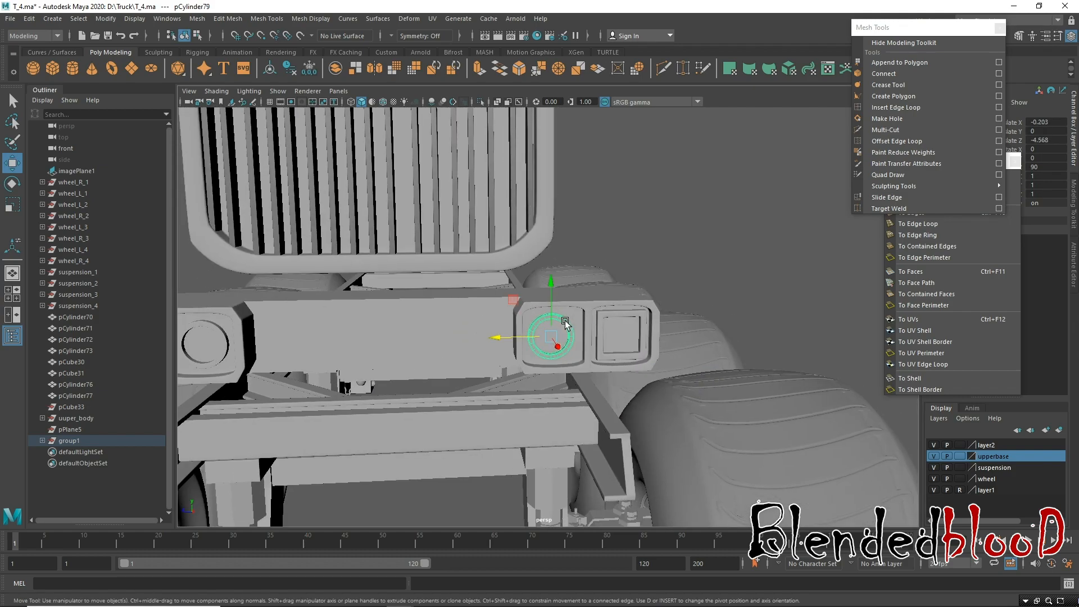
Examine both headlights on the front bumper from several angles and compare them with the truck reference image.
middle_click_drag(566, 323, 730, 312, "alt")
right_click_drag(598, 321, 533, 275, "alt")
left_click_drag(513, 344, 596, 351, "alt")
right_click_drag(561, 365, 472, 300, "alt")
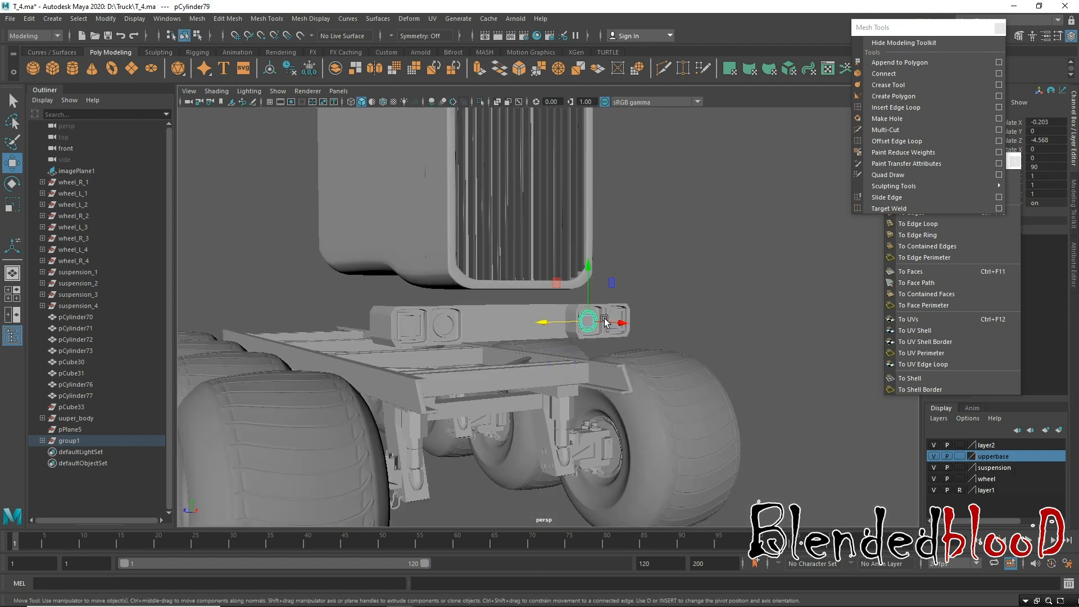
middle_click_drag(520, 361, 633, 362, "alt")
left_click_drag(638, 359, 628, 363, "alt")
key("space")
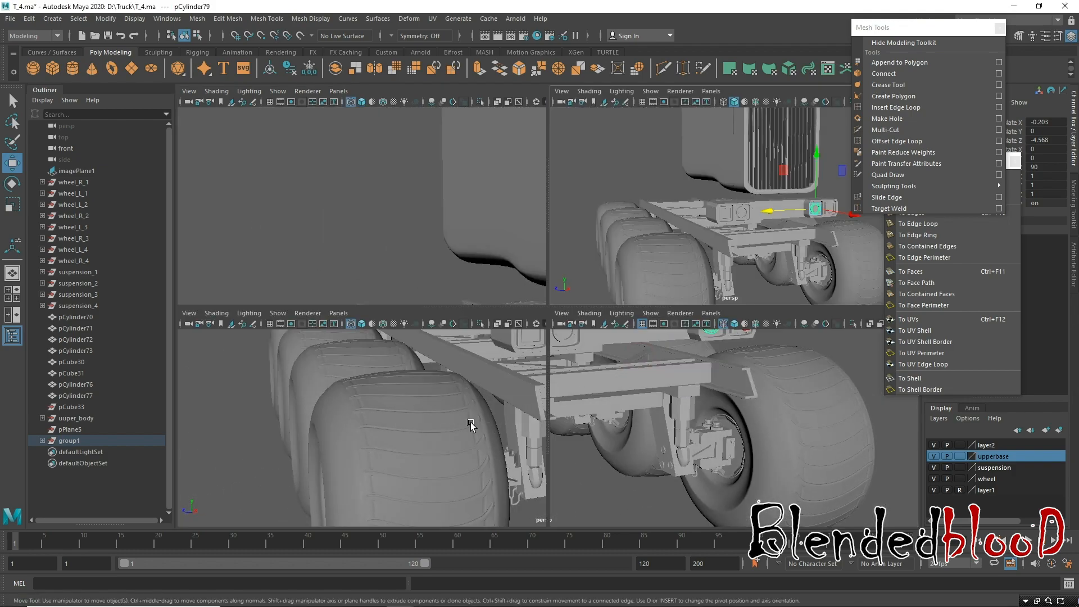
middle_click_drag(453, 394, 431, 476, "alt")
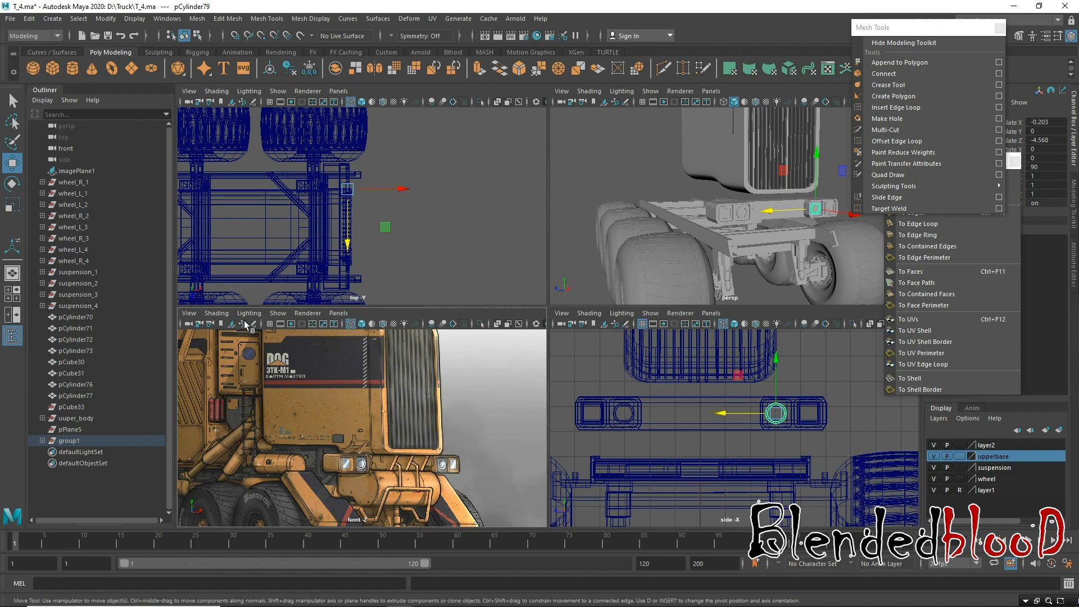
Lower the uuper_body group to Translate Y 9.093 and move it forward to Translate X -9.838.
left_click(76, 417)
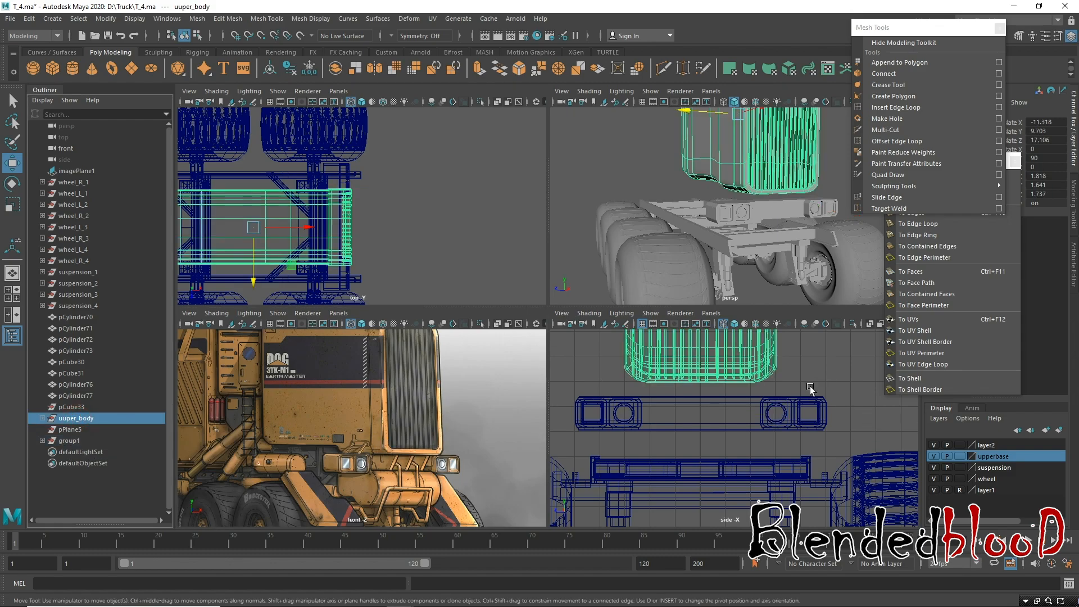
middle_click_drag(791, 374, 779, 455, "alt")
right_click_drag(778, 455, 646, 377, "alt")
left_click_drag(710, 344, 710, 354)
left_click_drag(749, 218, 770, 240, "alt")
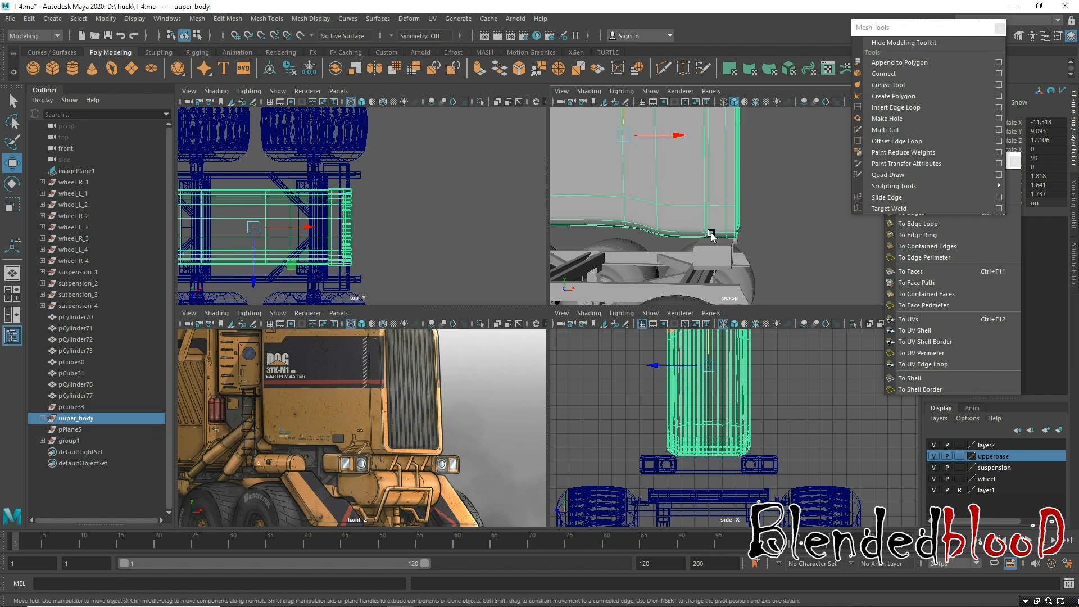
mouse_move(679, 136)
left_mouse_down()
mouse_move(702, 137)
mouse_move(706, 195)
mouse_move(751, 226)
left_mouse_up()
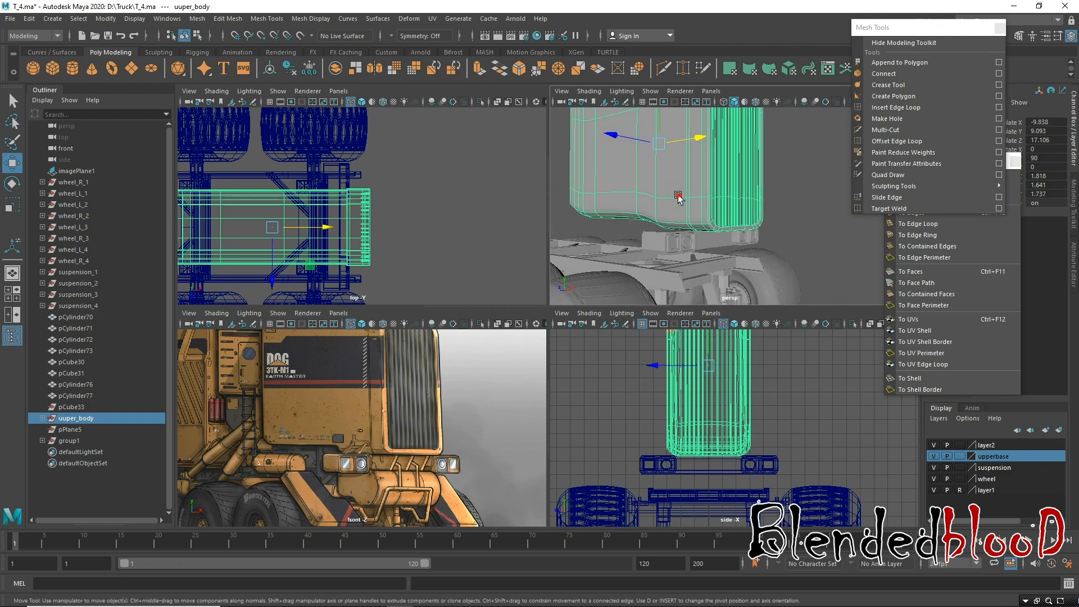
Move the rear vertices of the grille frame slightly forward to make the frame thinner.
left_click_drag(679, 194, 715, 202, "alt")
left_click_drag(706, 164, 699, 200, "alt")
right_click_drag(698, 200, 665, 198, "alt")
left_click_drag(665, 198, 721, 205, "alt")
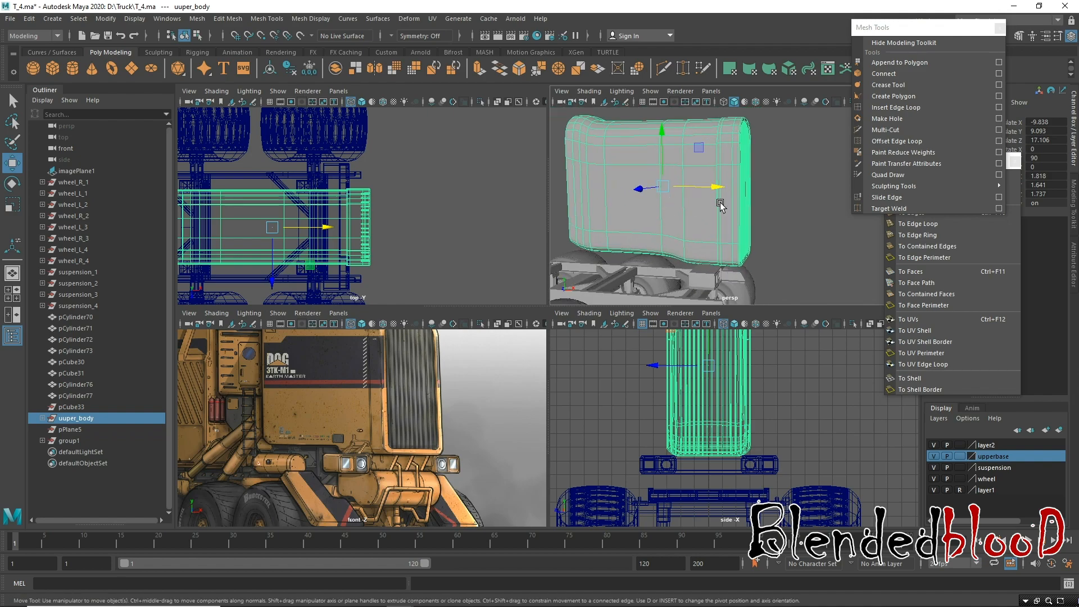
left_click(723, 164)
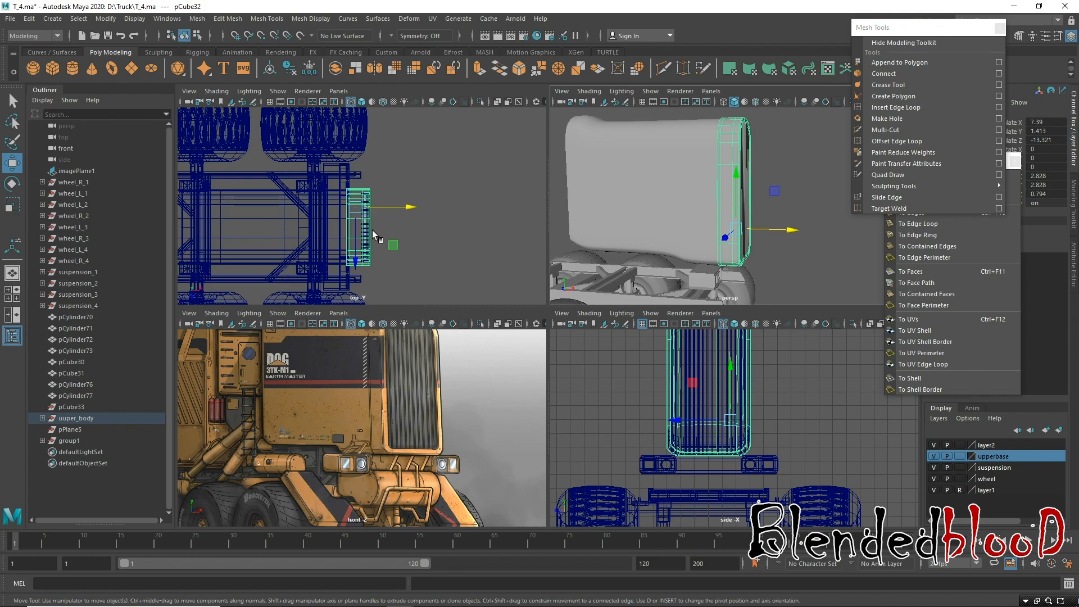
right_click_drag(347, 192, 324, 190)
left_click_drag(326, 172, 355, 306)
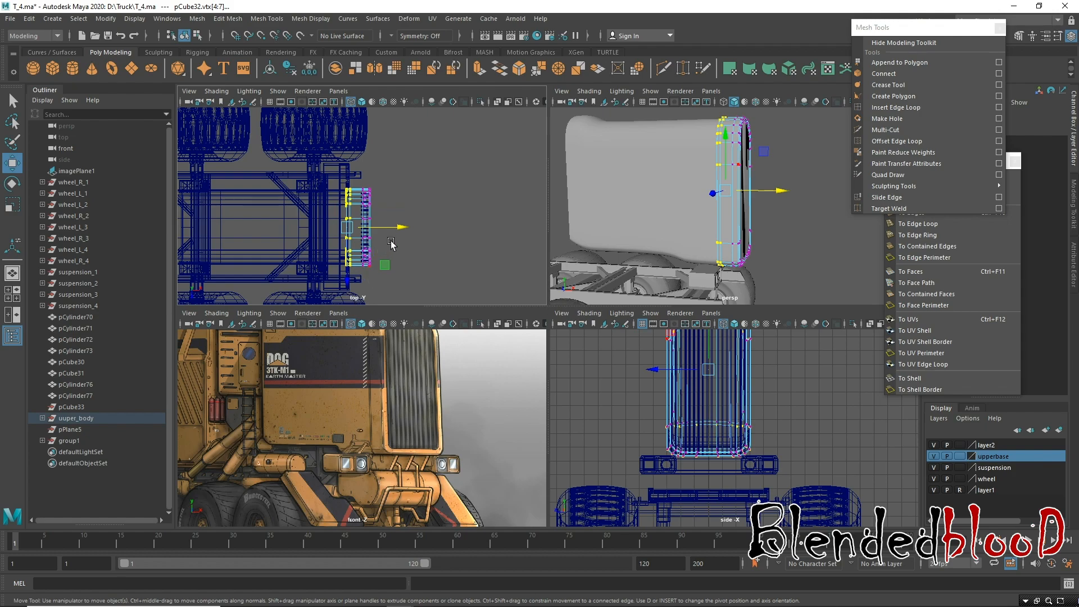
key("1")
left_click_drag(402, 230, 410, 231)
right_click_drag(366, 191, 420, 173)
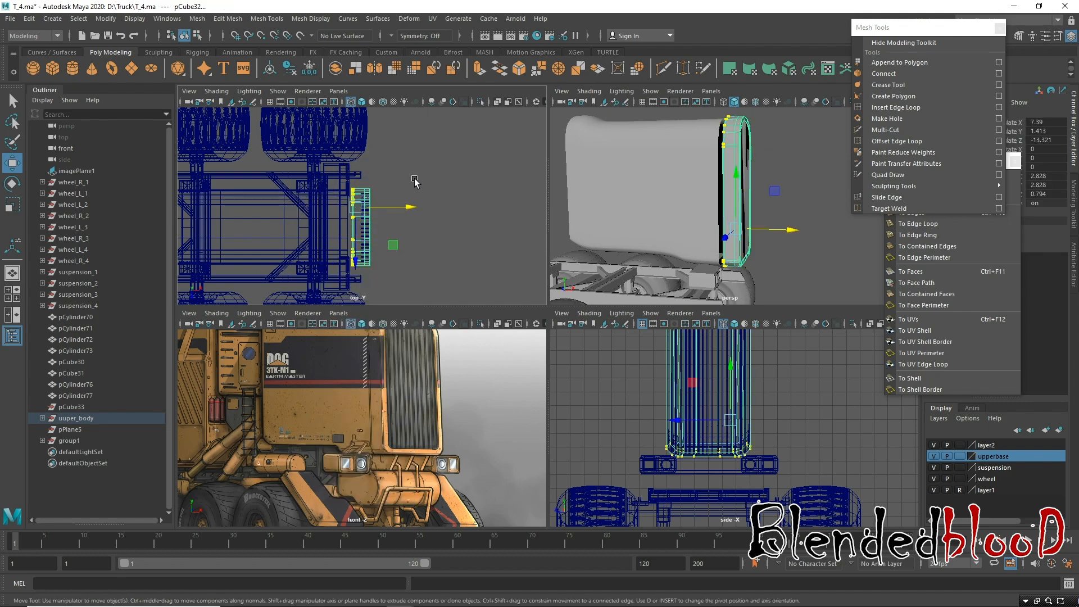
Select the grille frame together with its bars and move them back toward the body, to about Translate Z -13.53.
left_click(395, 289)
left_click_drag(385, 266, 350, 175)
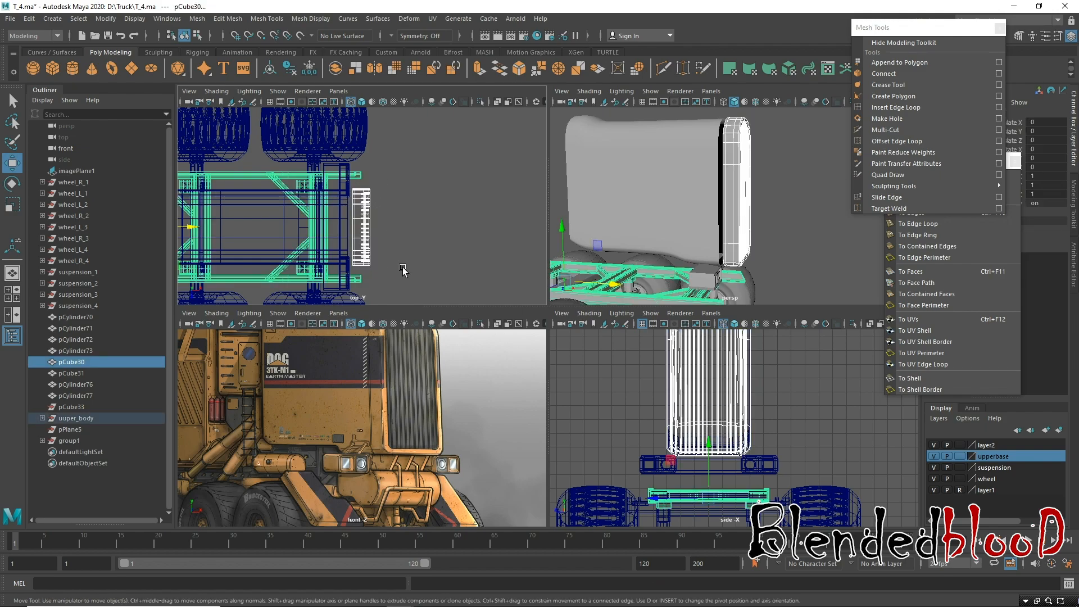
left_click(373, 224)
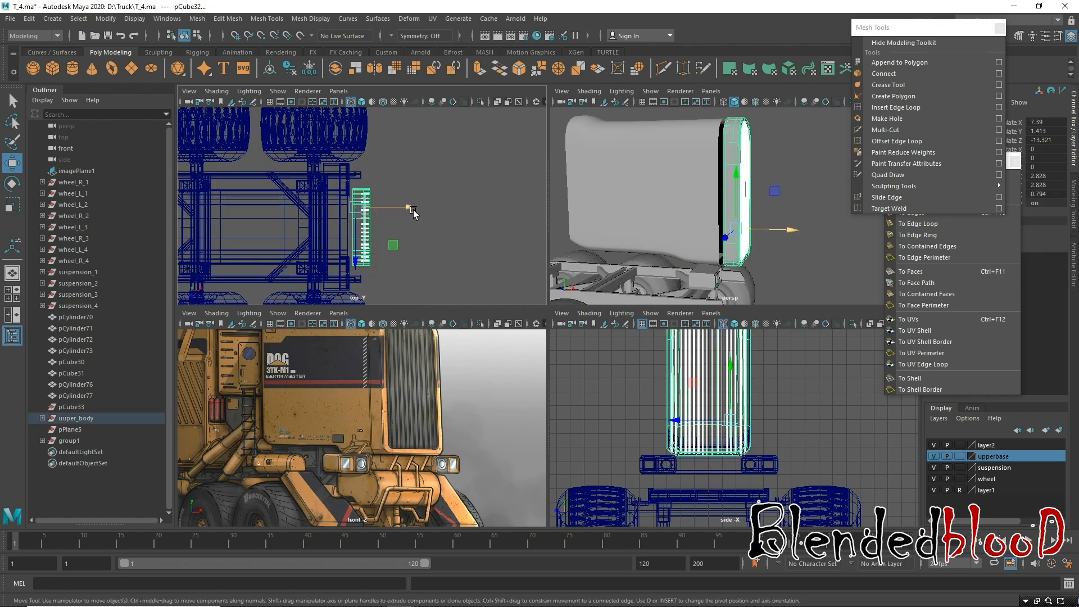
left_click_drag(793, 232, 790, 232)
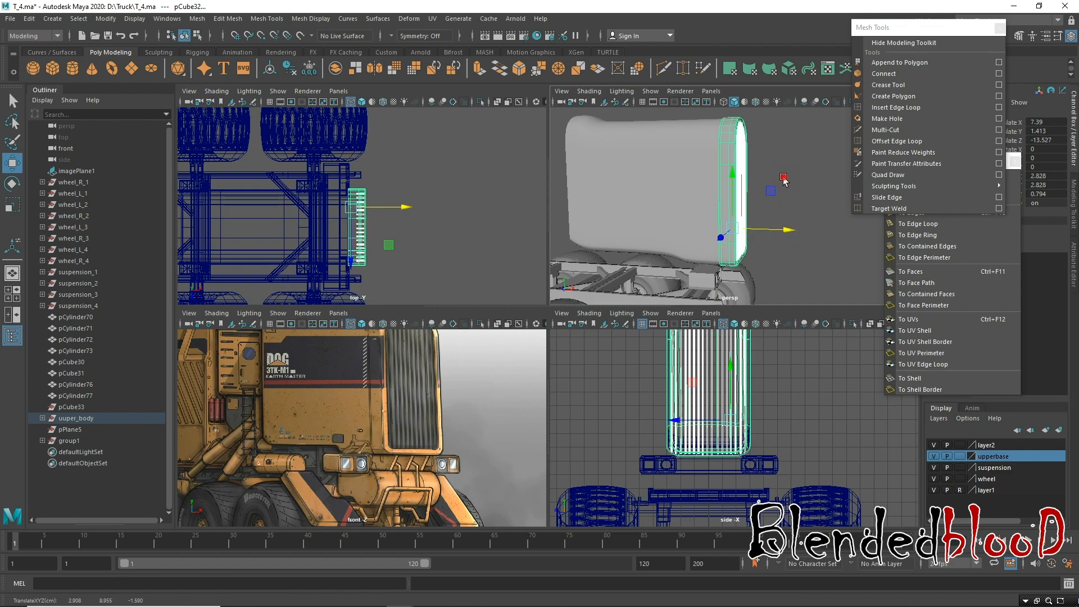
left_click(805, 209)
Nudge the grille frame and bars slightly further back to close the gap to the upper body.
key("space")
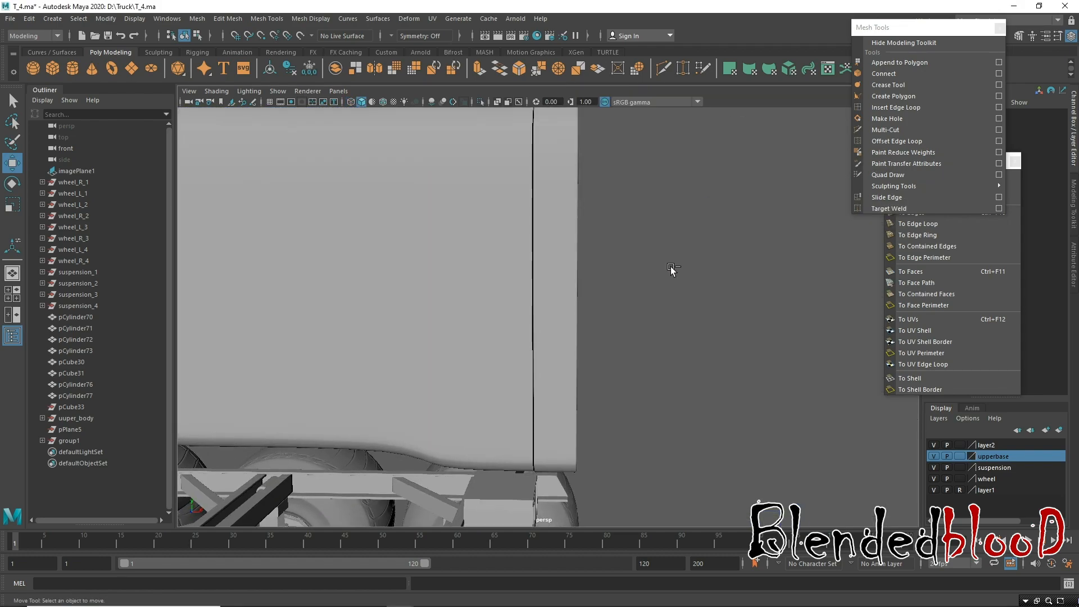
key("ctrl+z")
left_click_drag(600, 373, 599, 372)
left_click(685, 357)
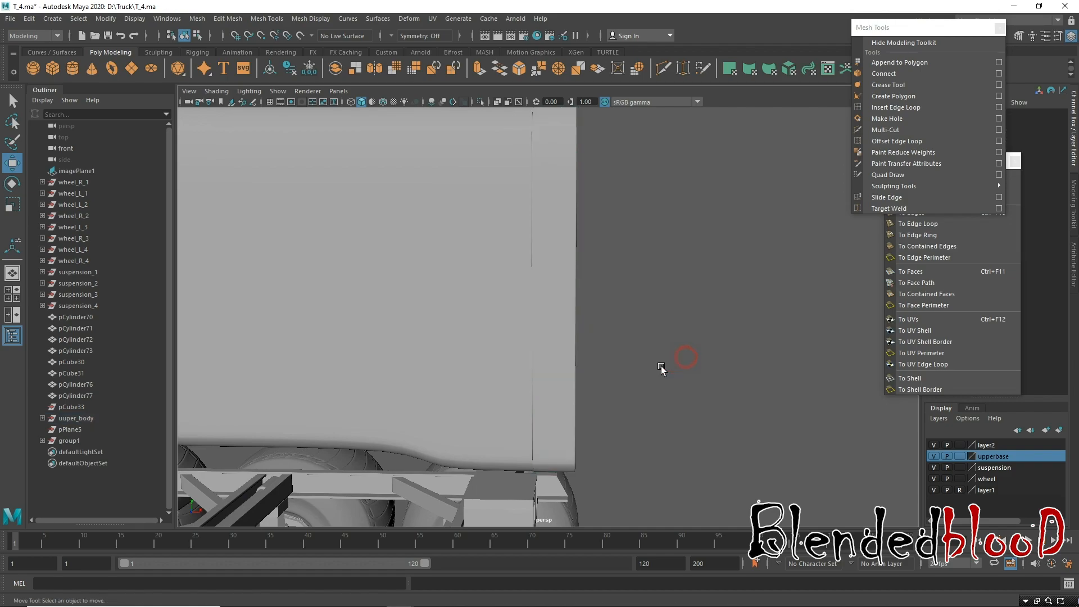
key("ctrl+z")
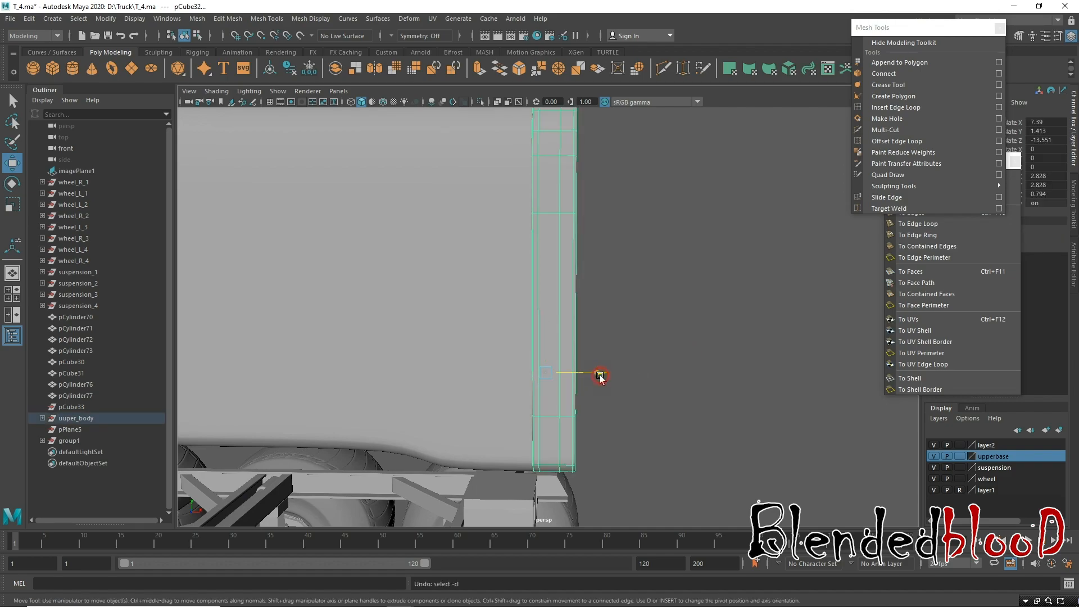
left_click(654, 375)
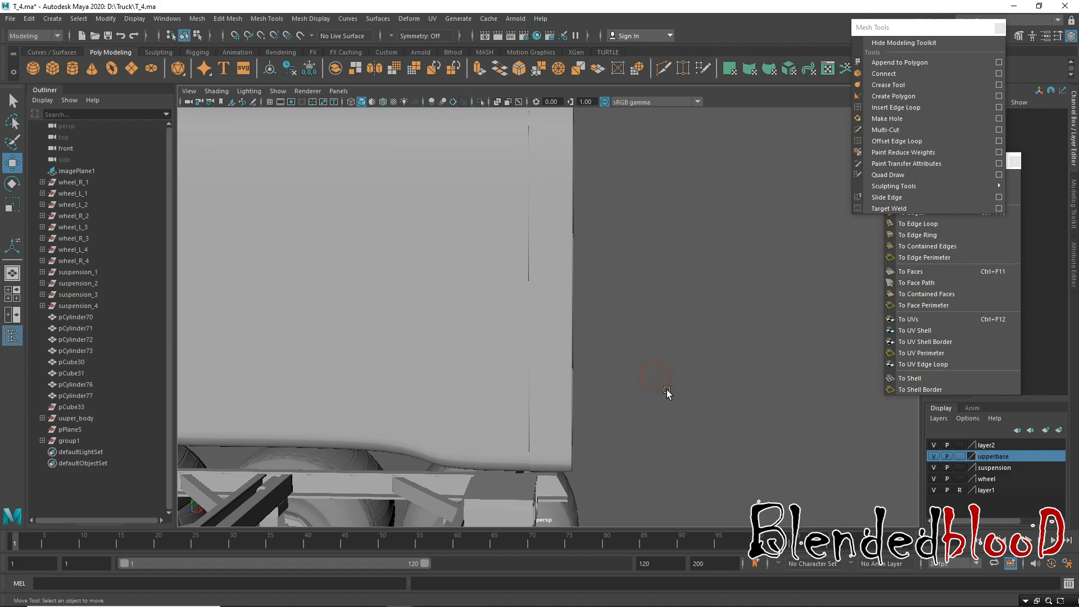
Move the whole uuper_body group back along the chassis to Translate X -10.306.
mouse_move(673, 399)
left_mouse_down("alt")
mouse_move(711, 424)
mouse_move(751, 419)
mouse_move(755, 399)
mouse_move(682, 403)
left_mouse_up("alt")
right_click_drag(661, 392, 607, 358, "alt")
key("space")
left_click(69, 418)
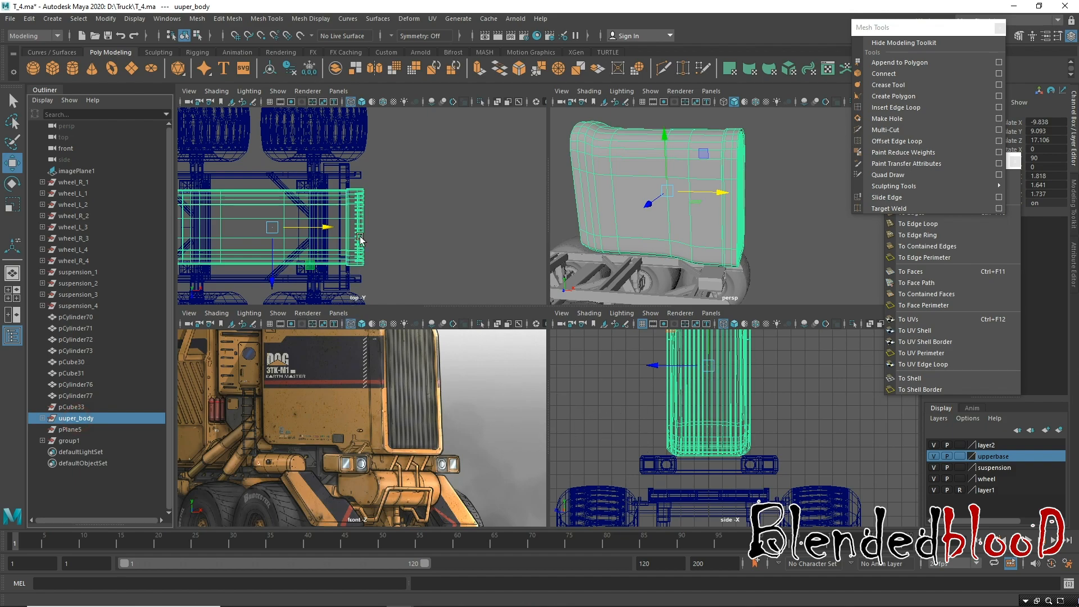
key("space")
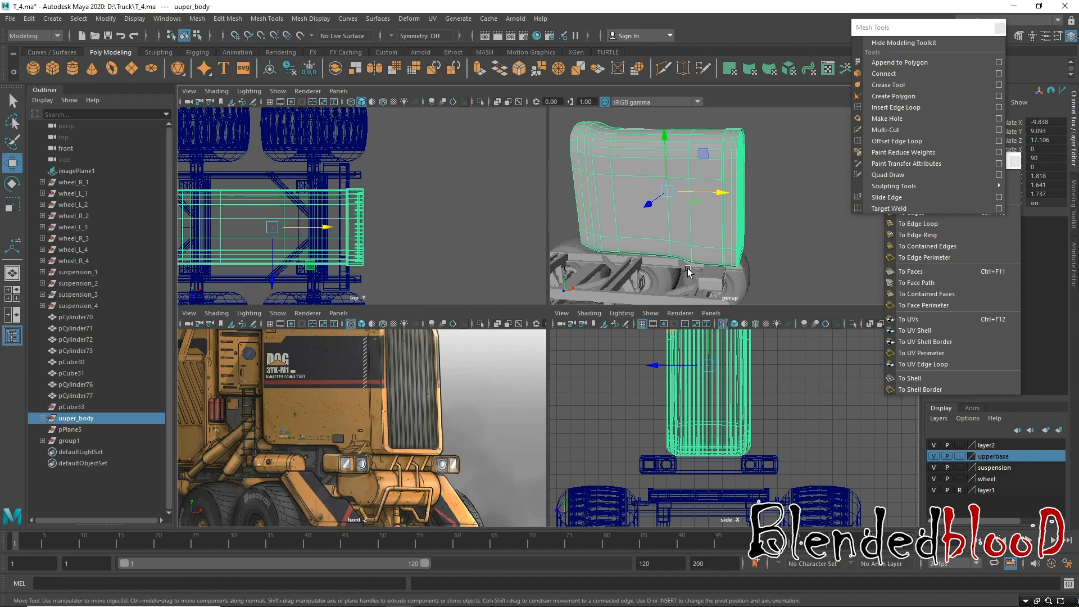
key("space")
left_click_drag(505, 318, 510, 315, "alt")
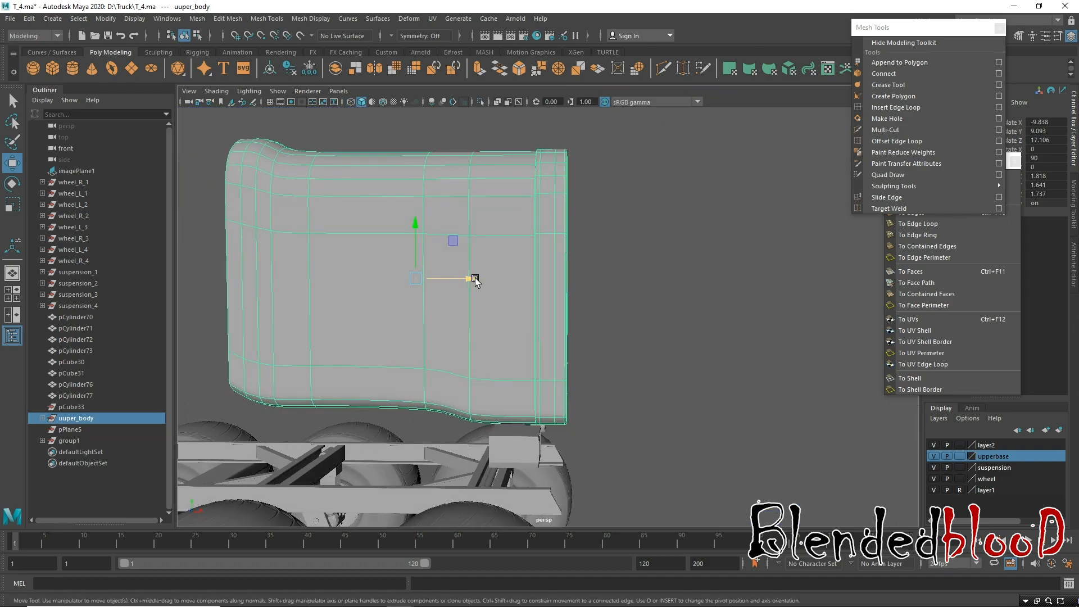
mouse_move(474, 278)
left_mouse_down("alt")
mouse_move(531, 297)
mouse_move(517, 282)
mouse_move(519, 296)
mouse_move(544, 304)
mouse_move(468, 287)
left_mouse_up("alt")
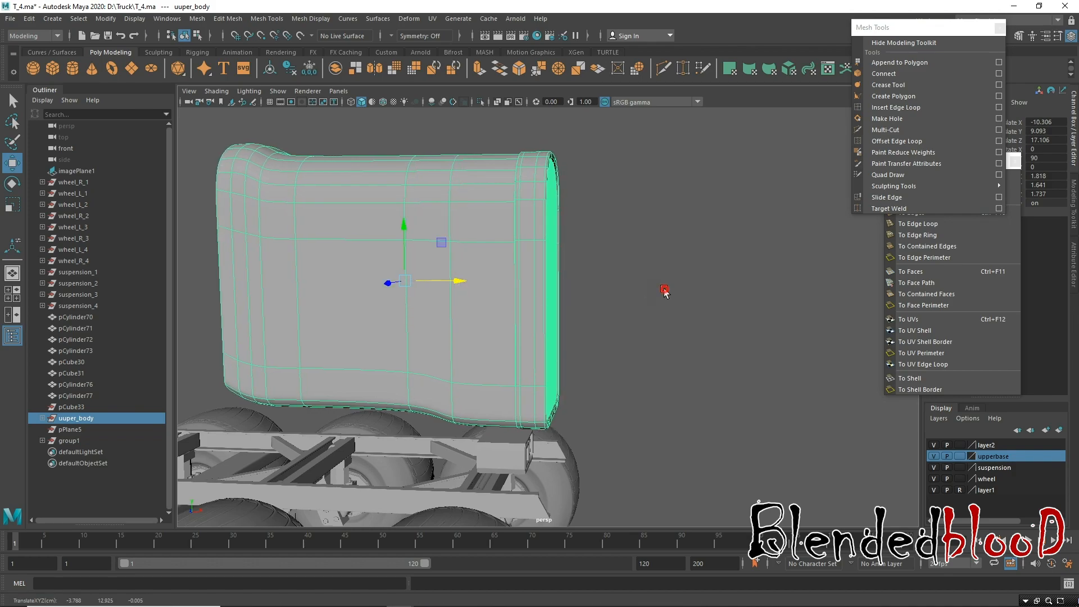
left_click(664, 290)
Examine the assembled truck and study the bumper, headlights, fenders and side tank in the reference image.
left_click_drag(735, 369, 683, 361, "alt")
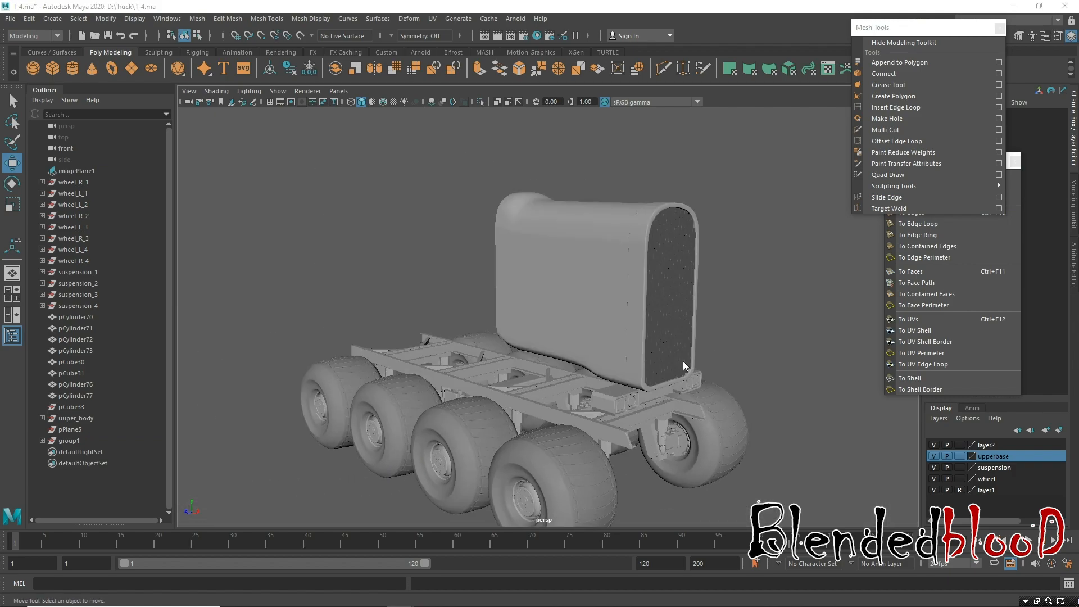
key("space")
key("space")
right_click_drag(406, 419, 497, 390, "alt")
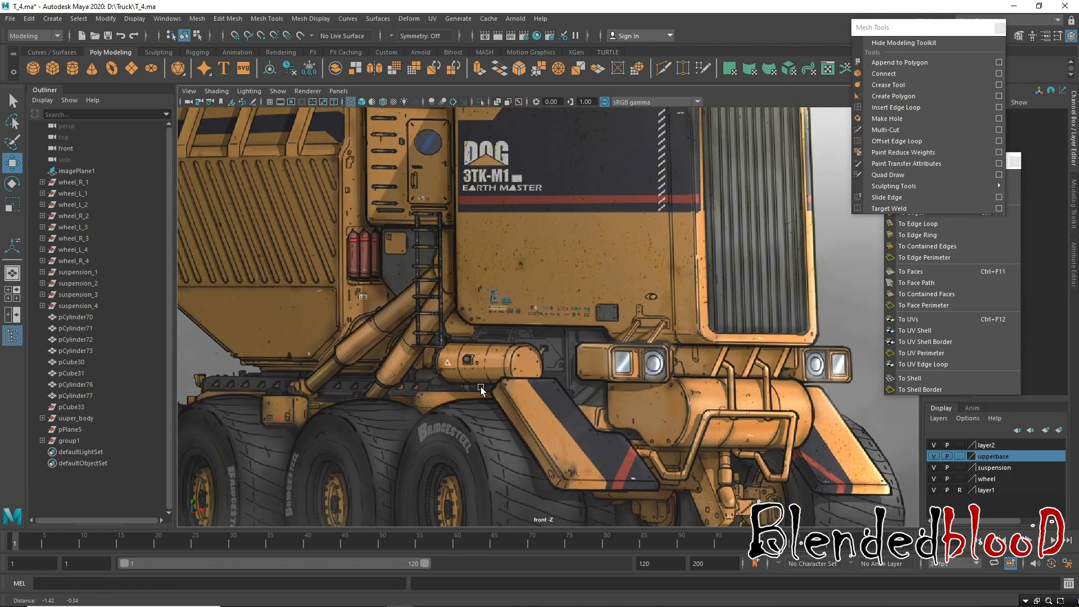
middle_click_drag(497, 390, 418, 385, "alt")
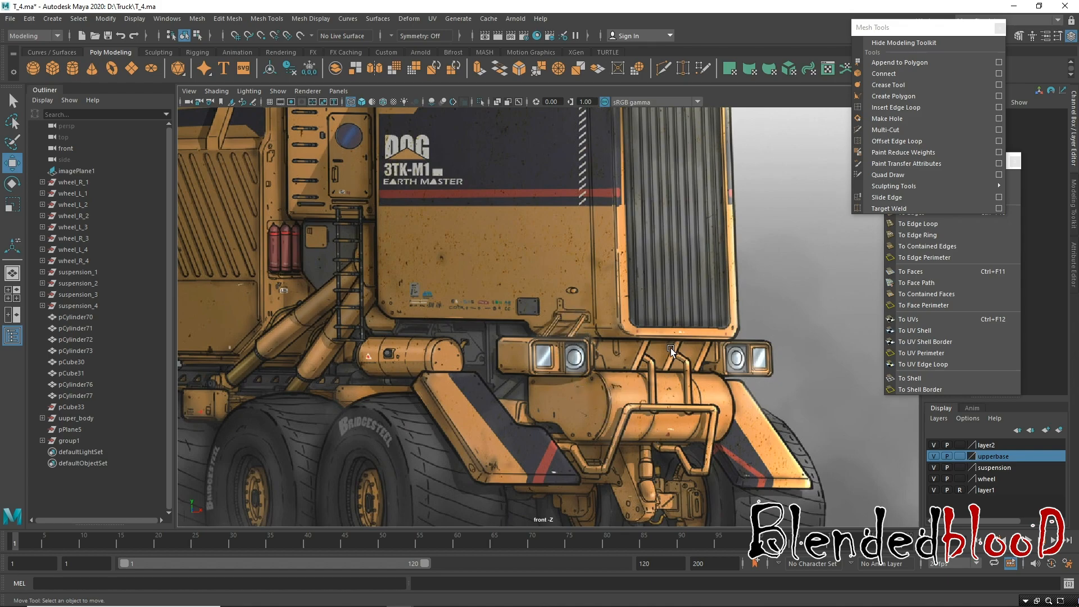
right_click_drag(642, 414, 591, 392, "alt")
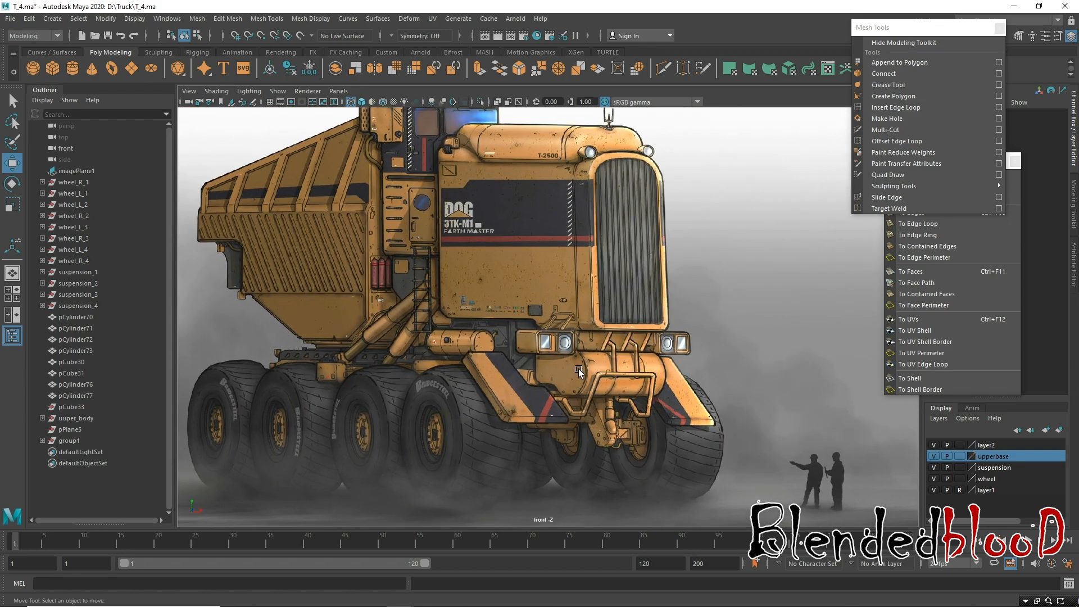
scroll(564, 376, "up", 5)
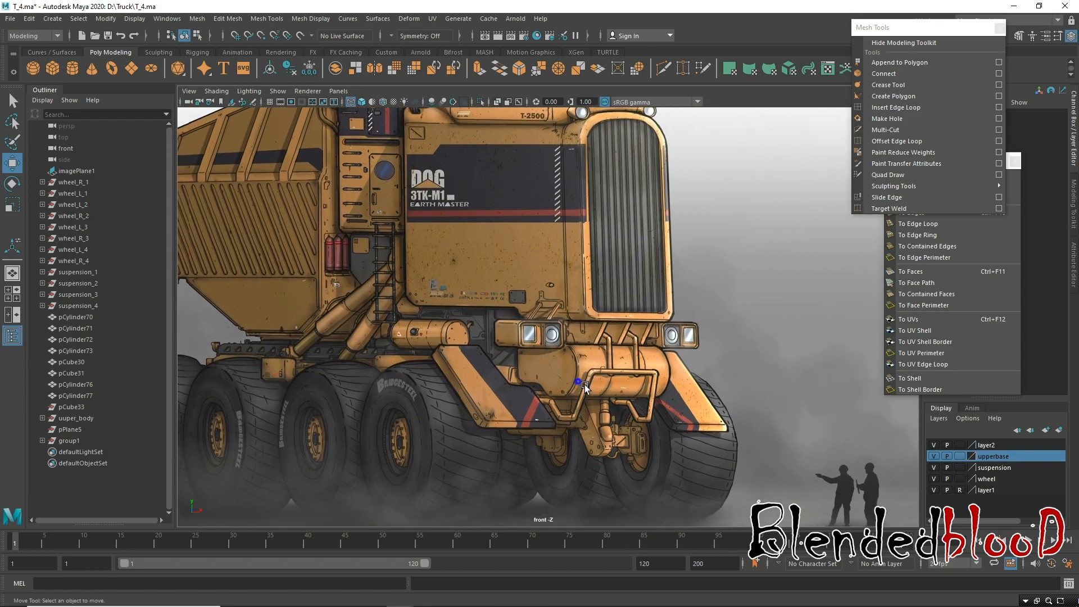
middle_click_drag(574, 388, 585, 383, "alt")
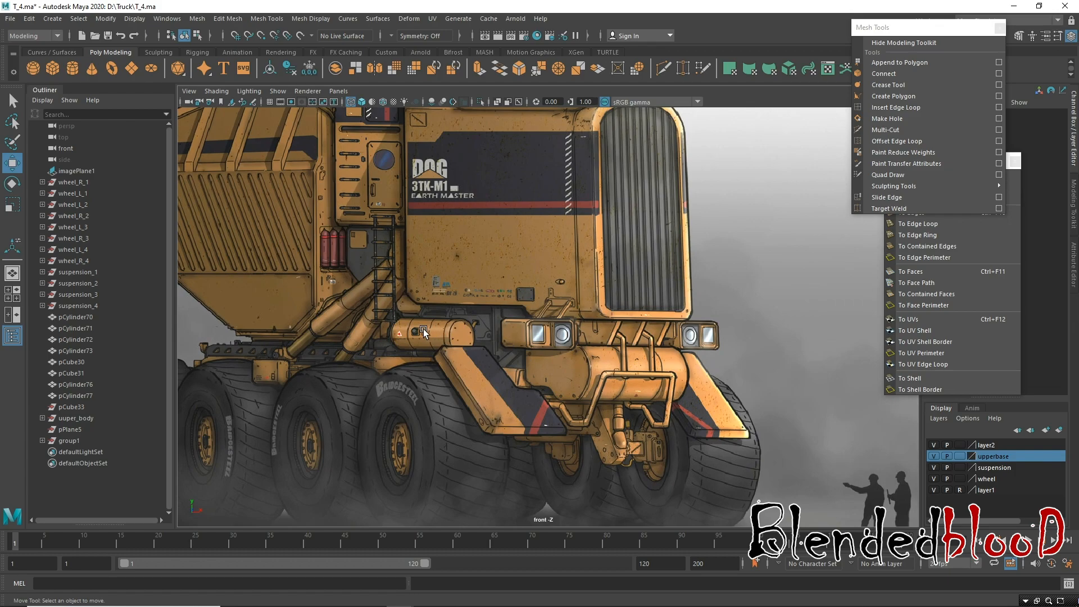
middle_click_drag(410, 339, 416, 353, "alt")
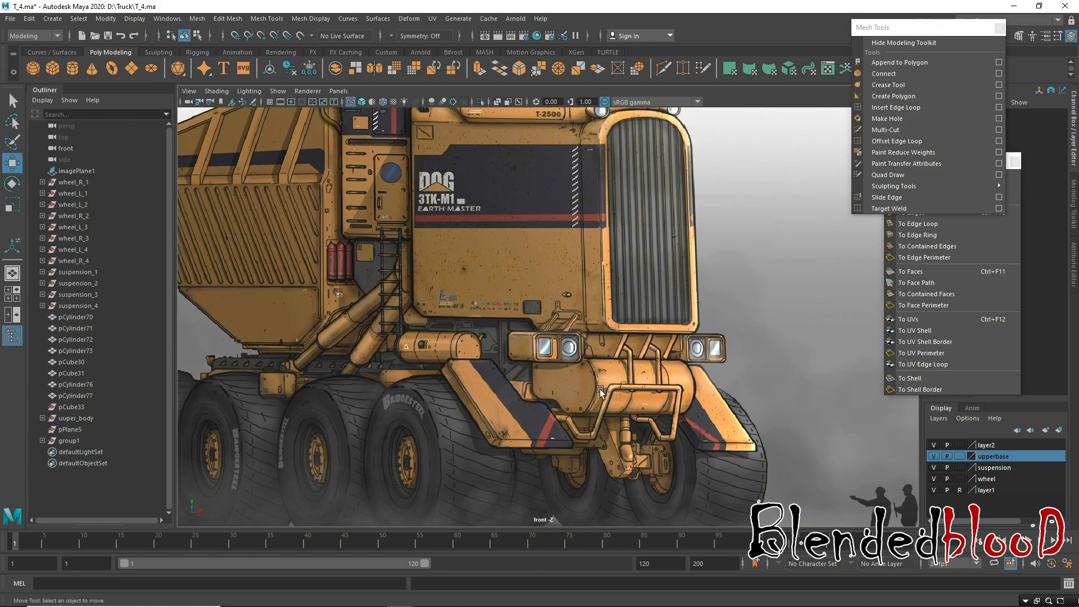
Select the entire truck model and delete all construction history in the scene.
key("space")
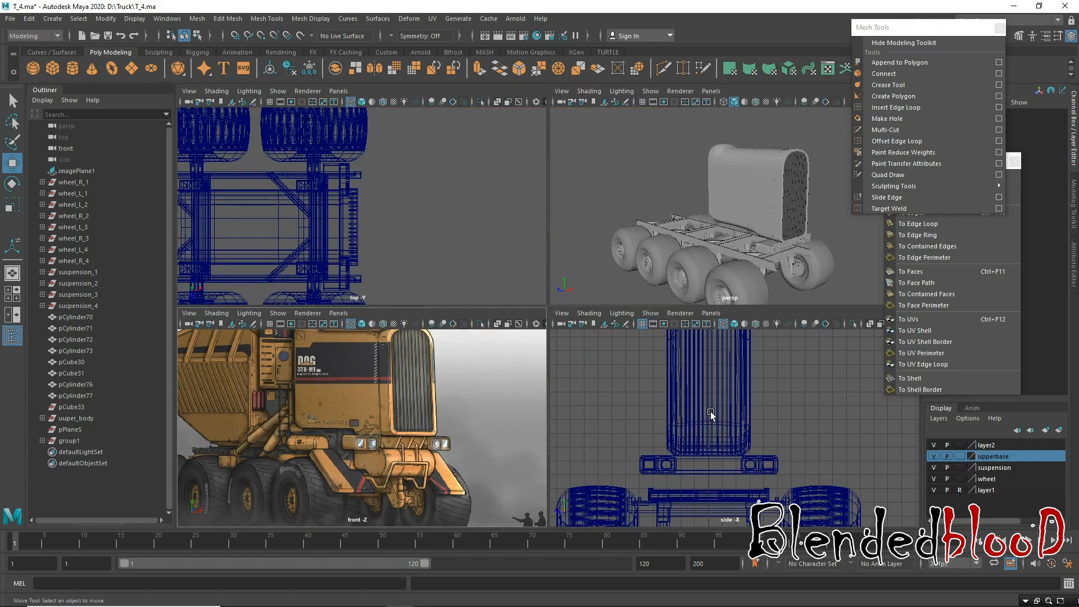
right_click_drag(702, 219, 675, 199, "alt")
left_click_drag(637, 136, 880, 366)
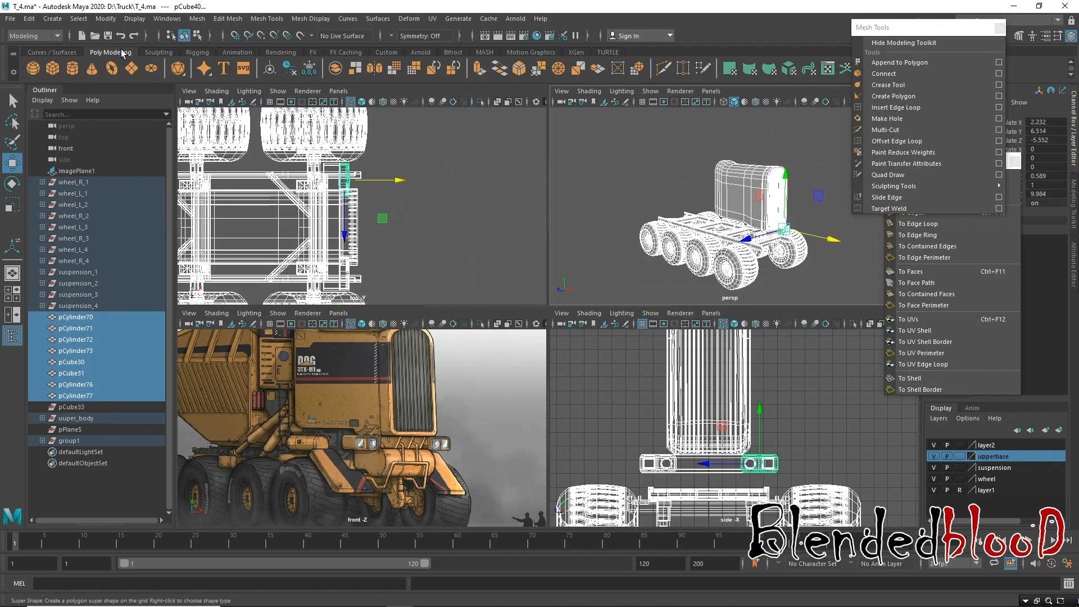
left_click(36, 19)
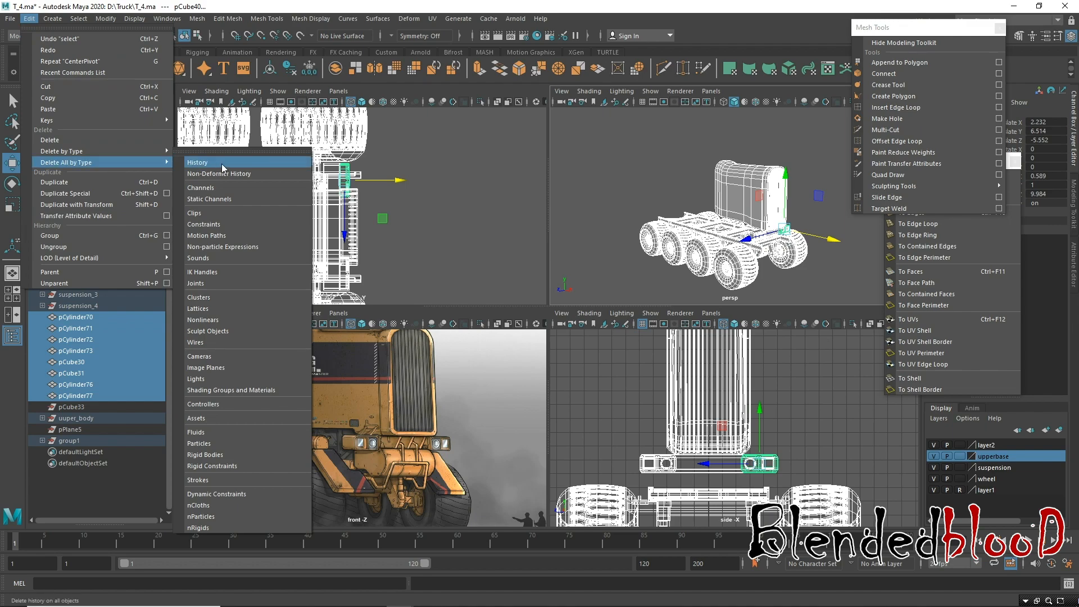
left_click(221, 163)
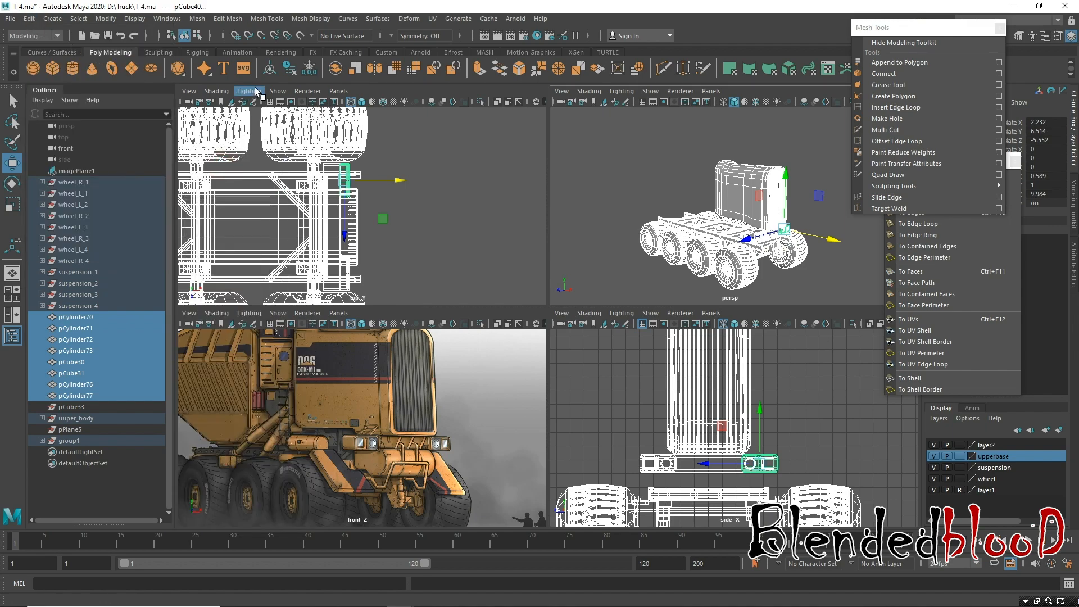
Switch the top and perspective views to bounding box display.
left_click(226, 91)
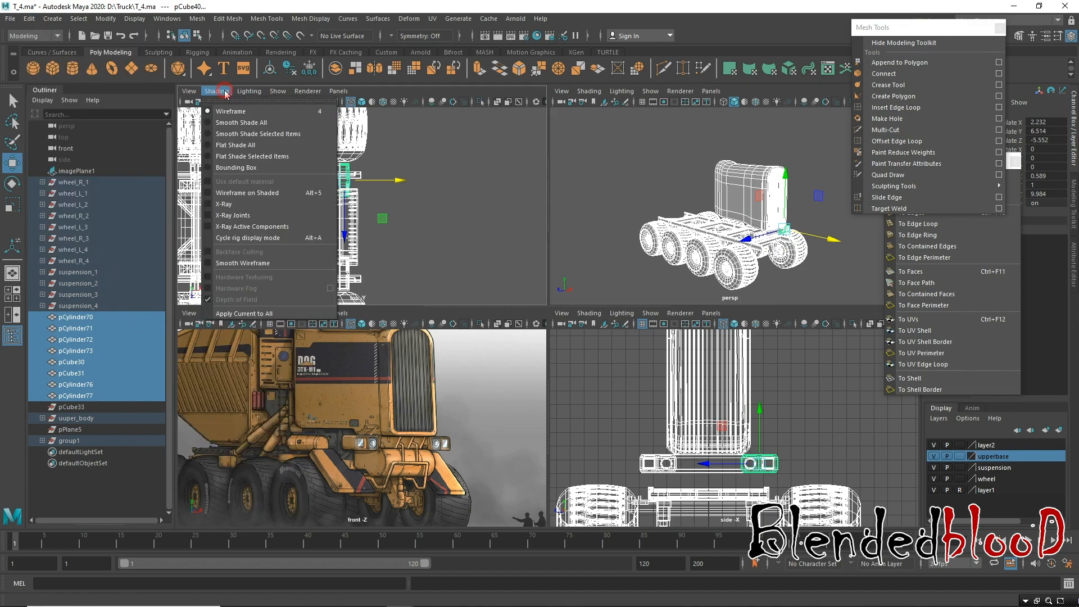
left_click(261, 168)
key("space")
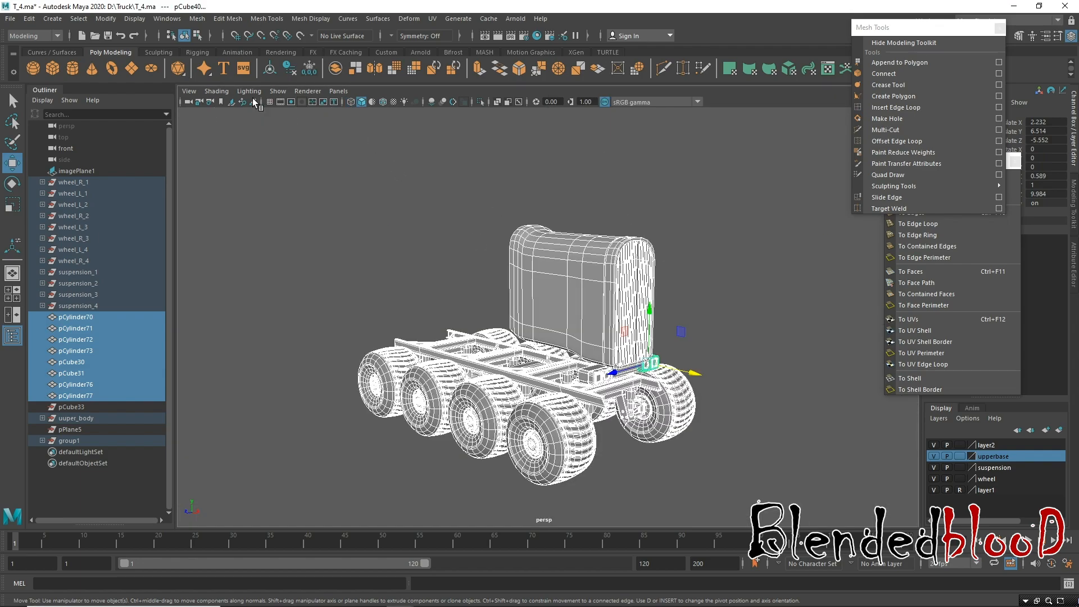
left_click(217, 91)
left_click(247, 165)
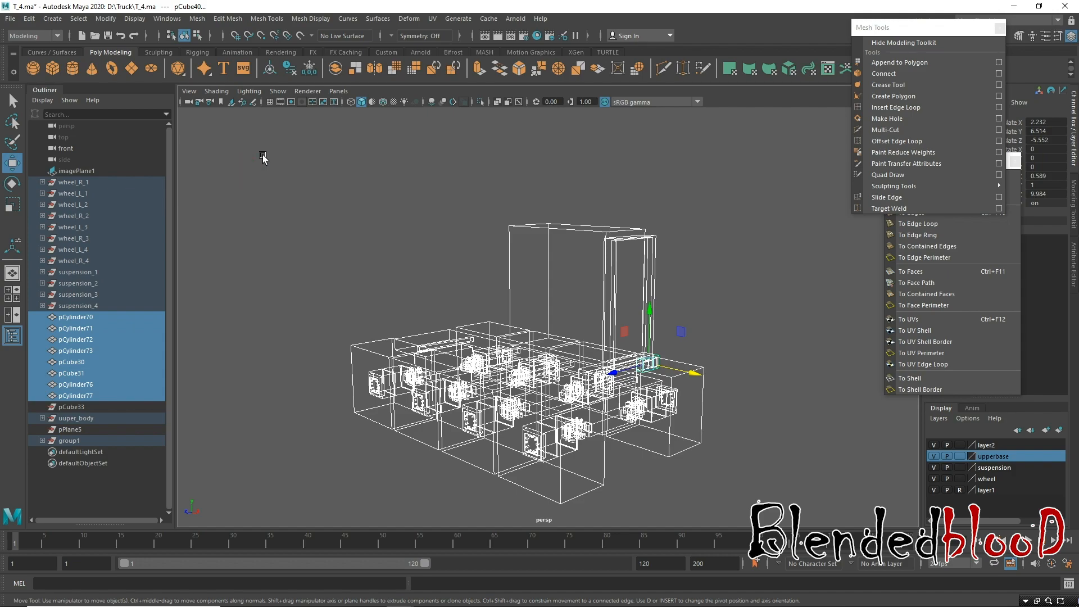
Save the scene as T_3.ma in D:\Truck, replacing the existing file.
left_click(11, 18)
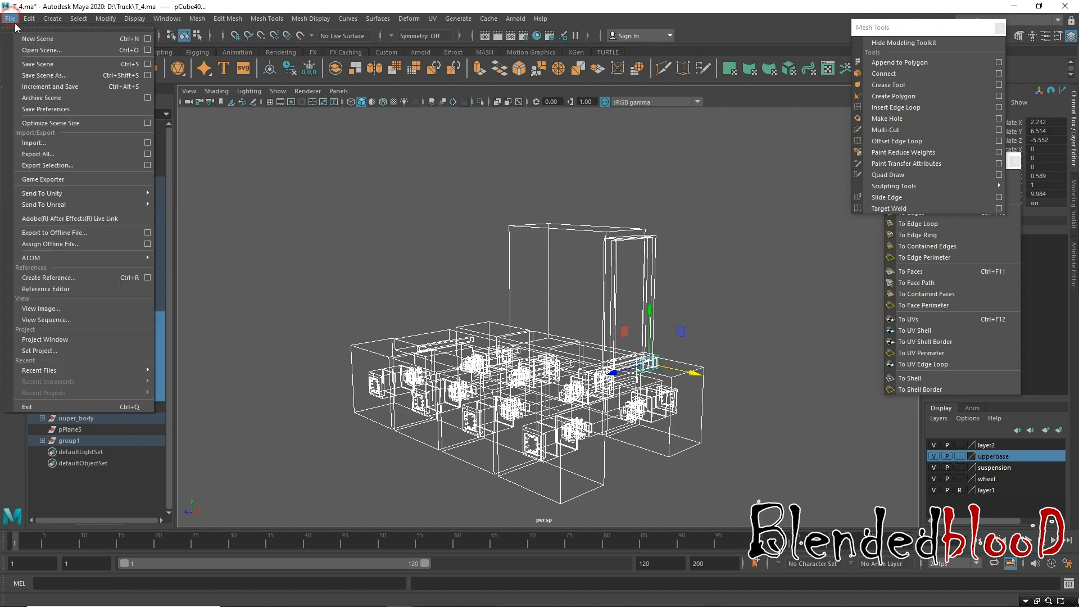
left_click(57, 76)
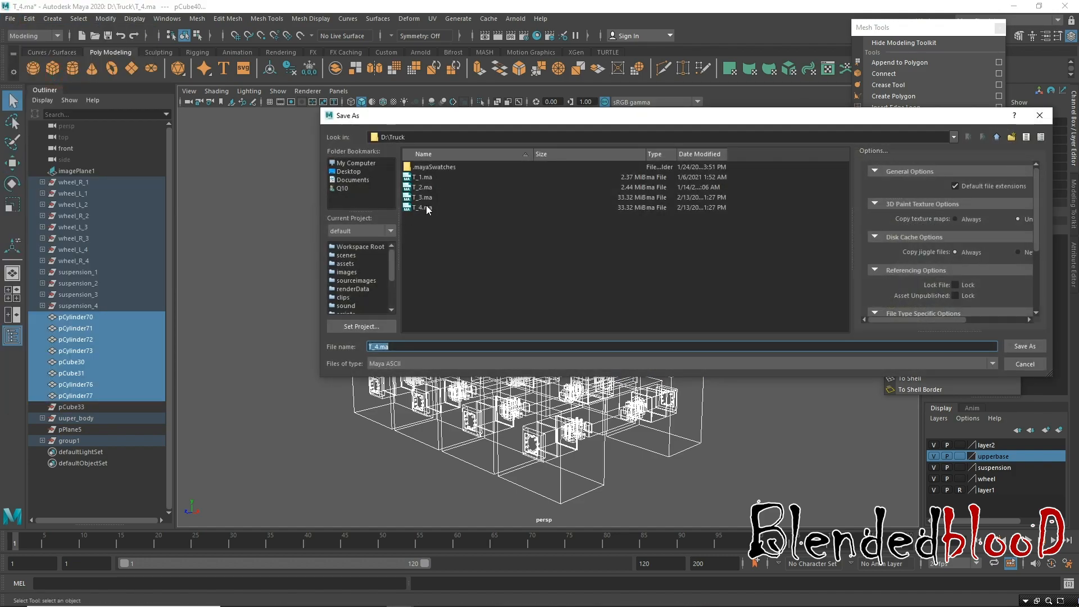
double_click(426, 198)
left_click(662, 263)
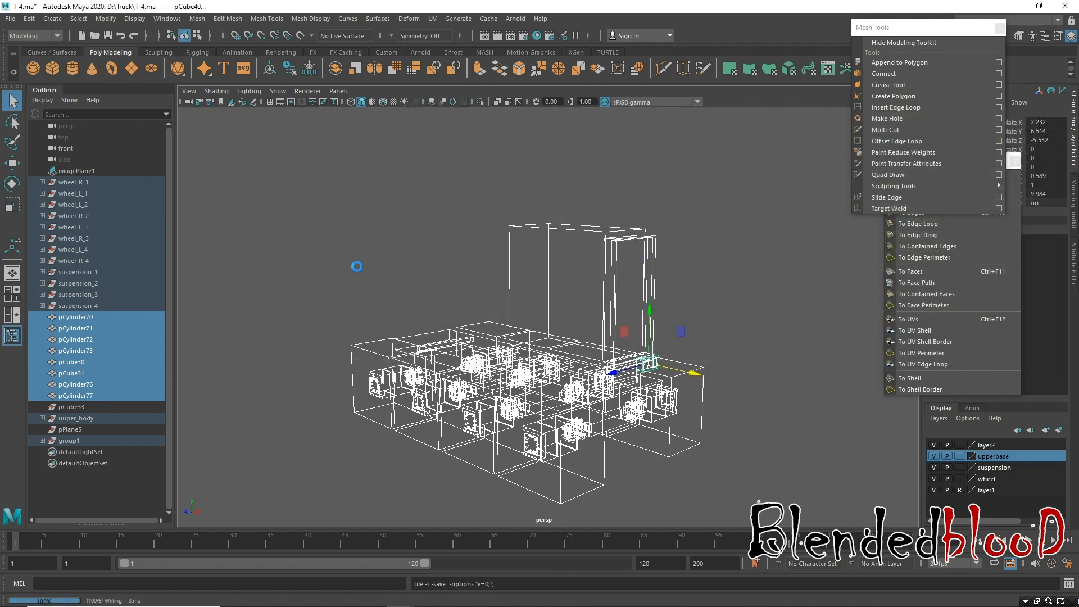
Save the scene again as T_4.ma in D:\Truck, overwriting the existing file.
left_click(10, 19)
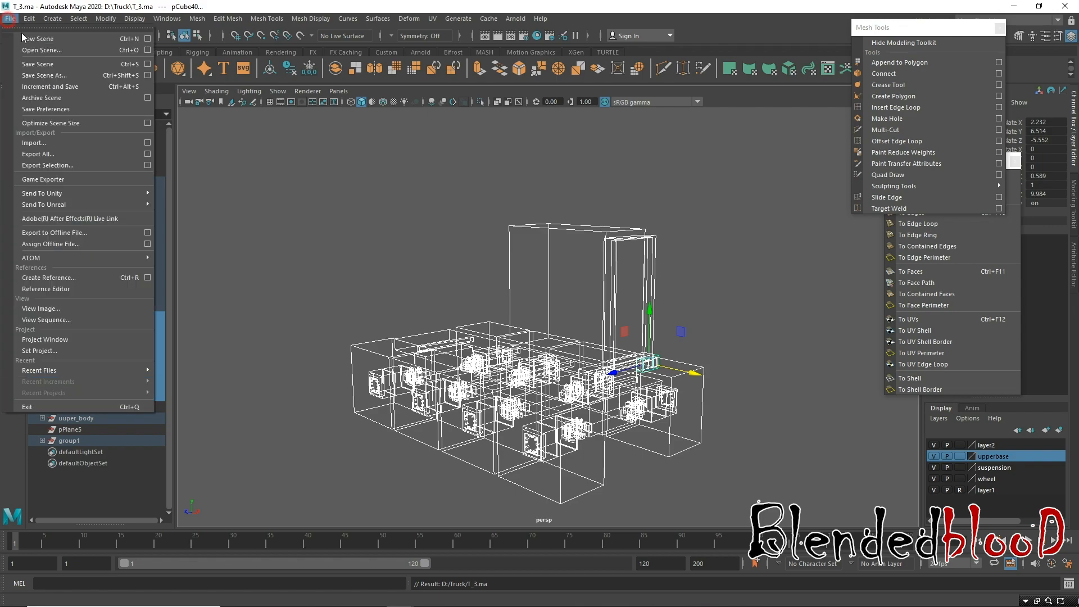
left_click(44, 75)
left_click(431, 207)
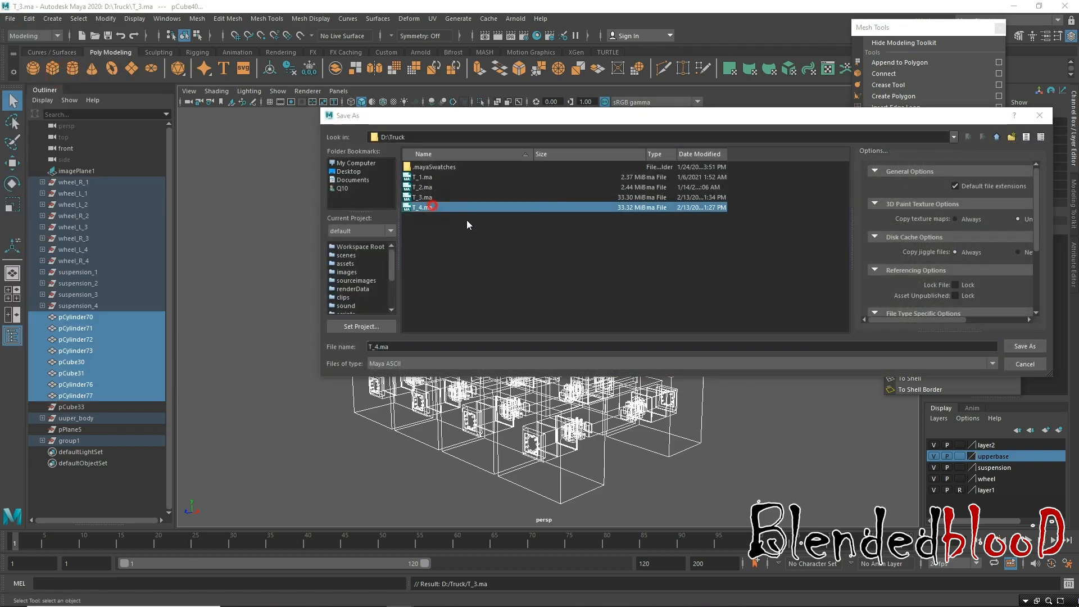
key("Return")
left_click(656, 258)
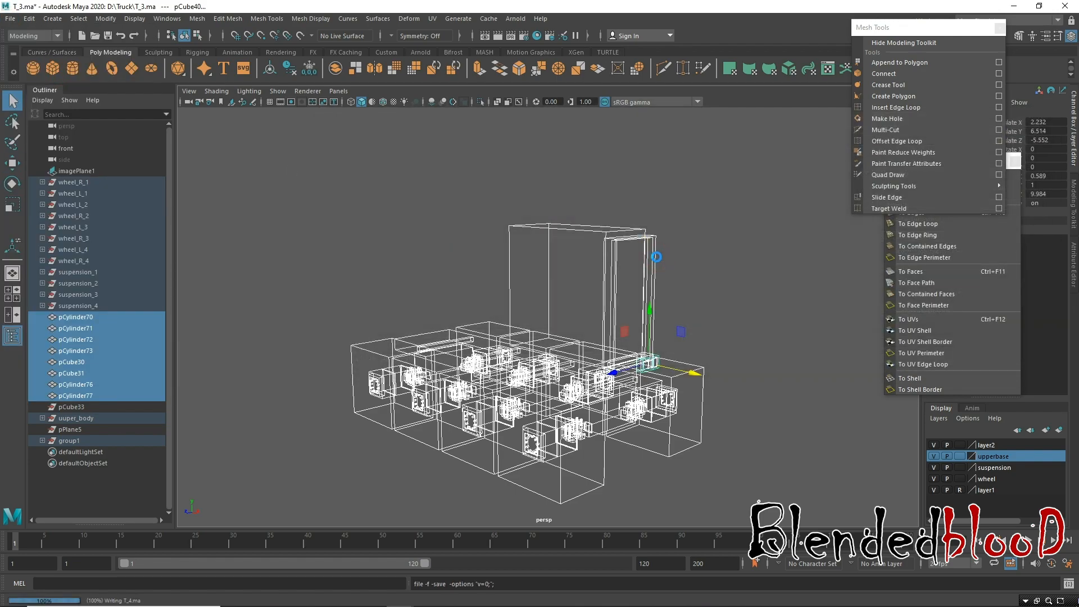
Return the perspective view to shaded display and clear the selection.
key("w")
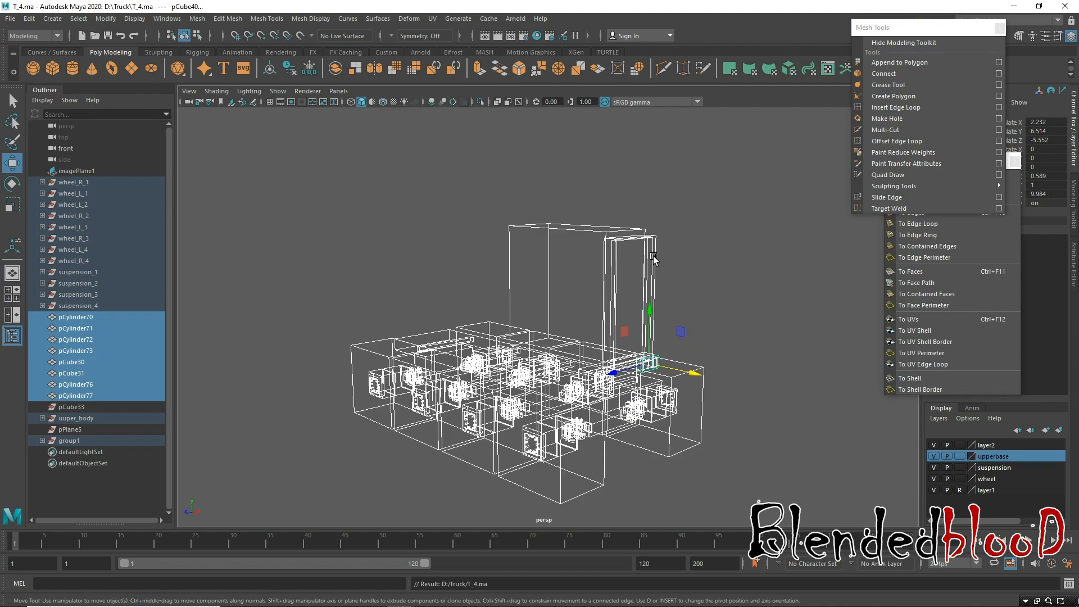
key("5")
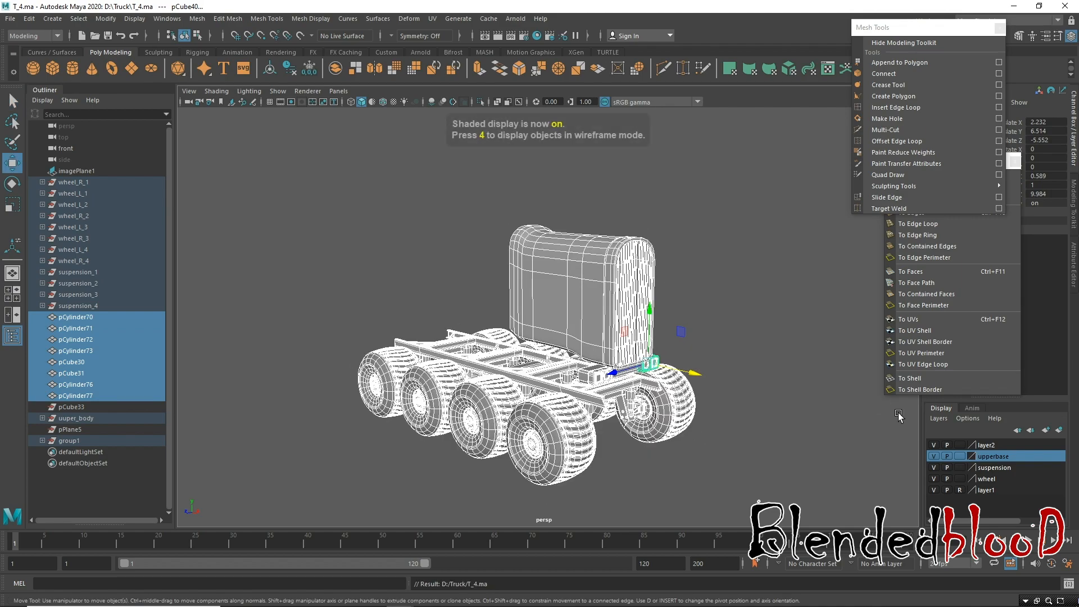
left_click(855, 468)
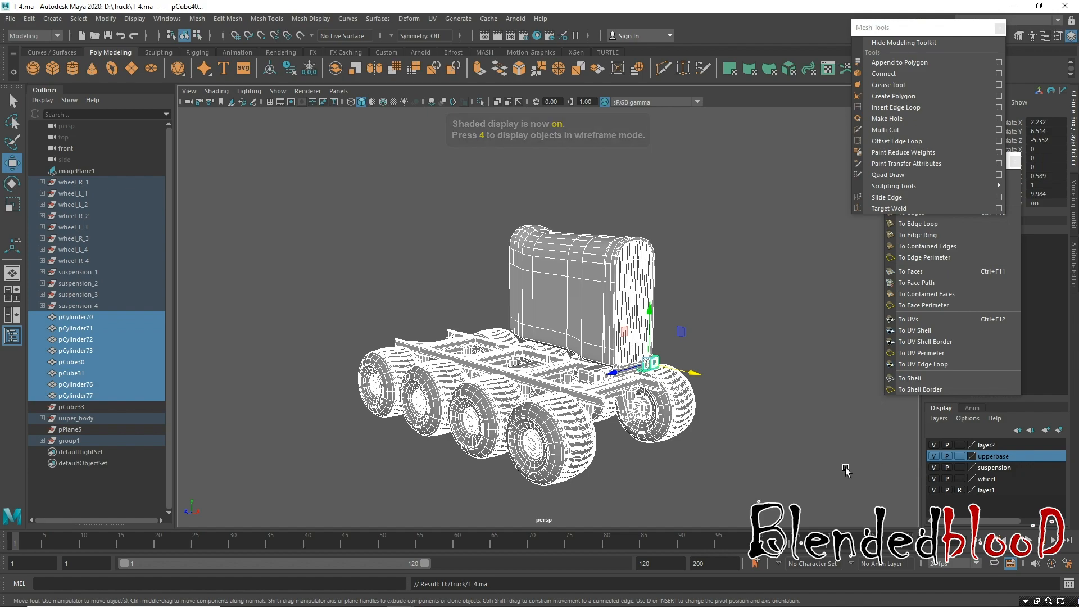
Set the wheel, suspension and upperbase layers to reference so their objects cannot be selected.
left_click(960, 480)
left_click(961, 480)
left_click(961, 468)
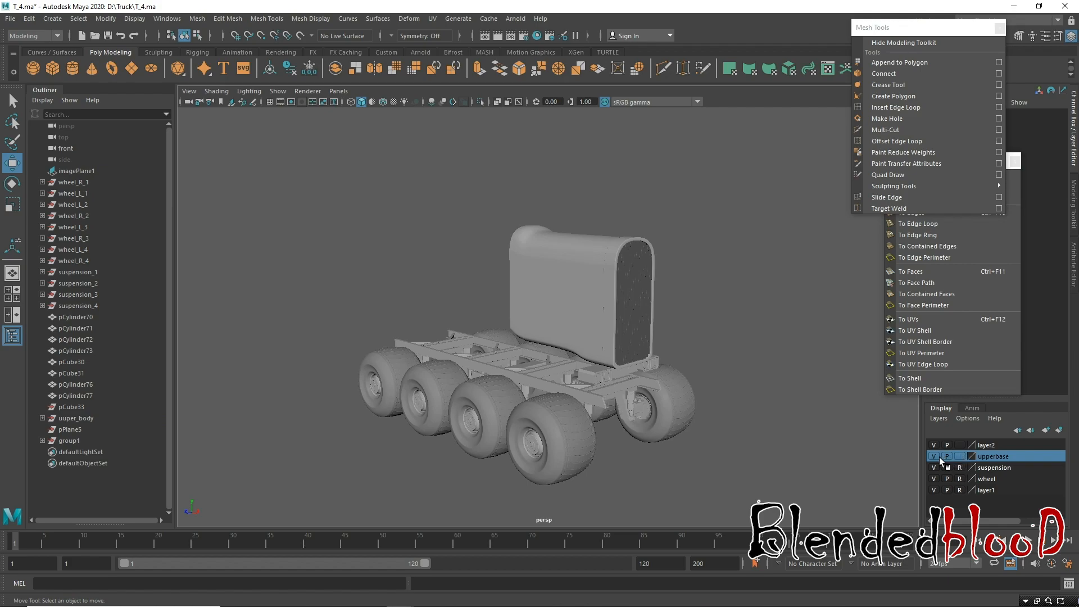
left_click(960, 456)
left_click(961, 456)
Compare the front of the model with the bumper, tank, guard bars and fenders in the reference image.
left_click_drag(755, 453, 795, 402, "alt")
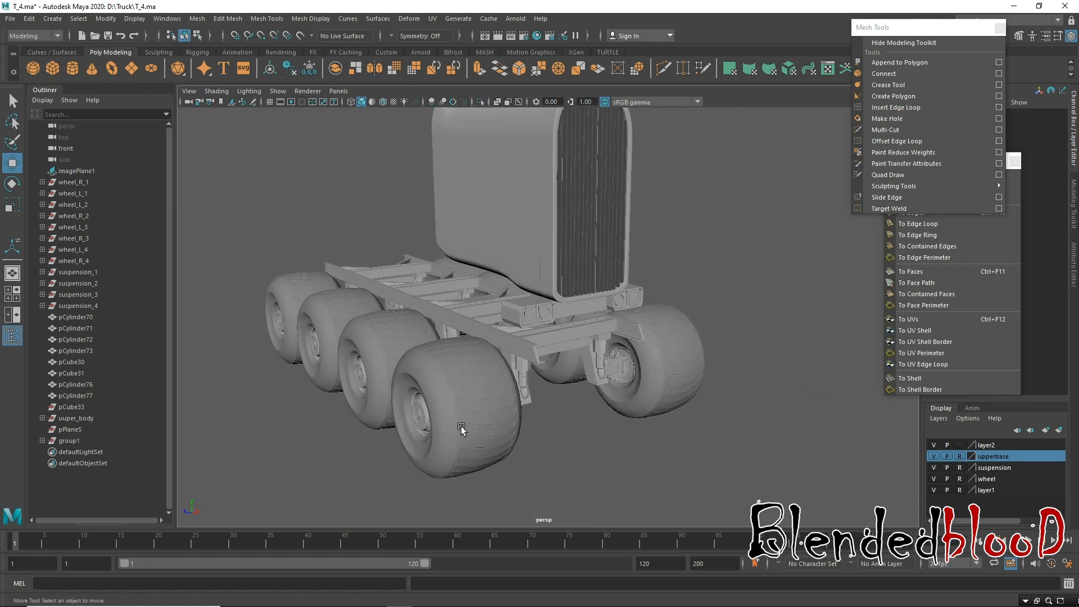
key("space")
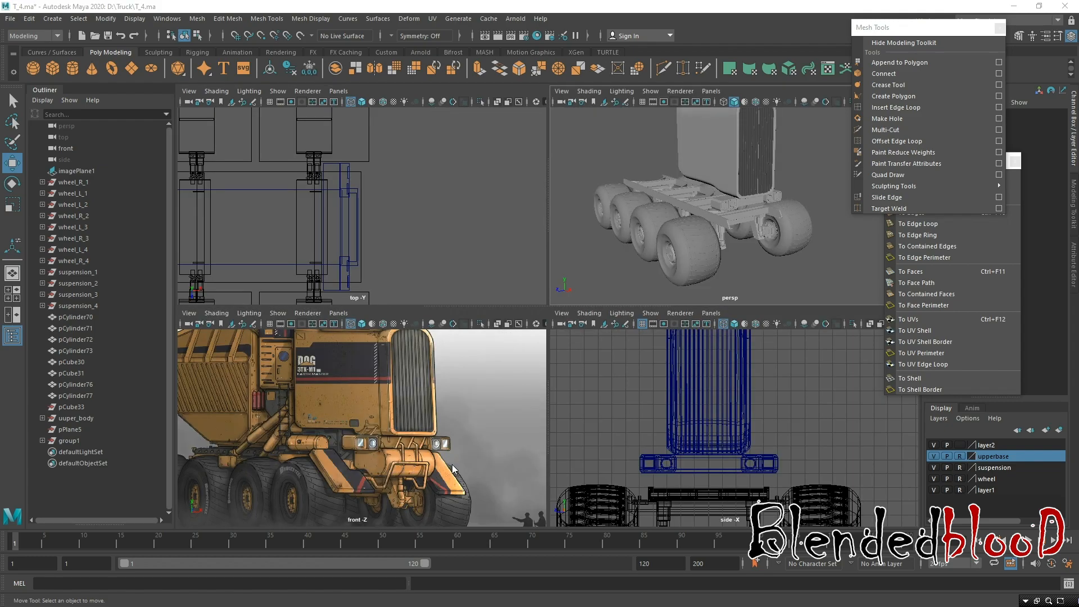
key("space")
middle_click_drag(545, 417, 548, 304, "alt")
right_click_drag(607, 467, 676, 487, "alt")
middle_click_drag(627, 328, 638, 339, "alt")
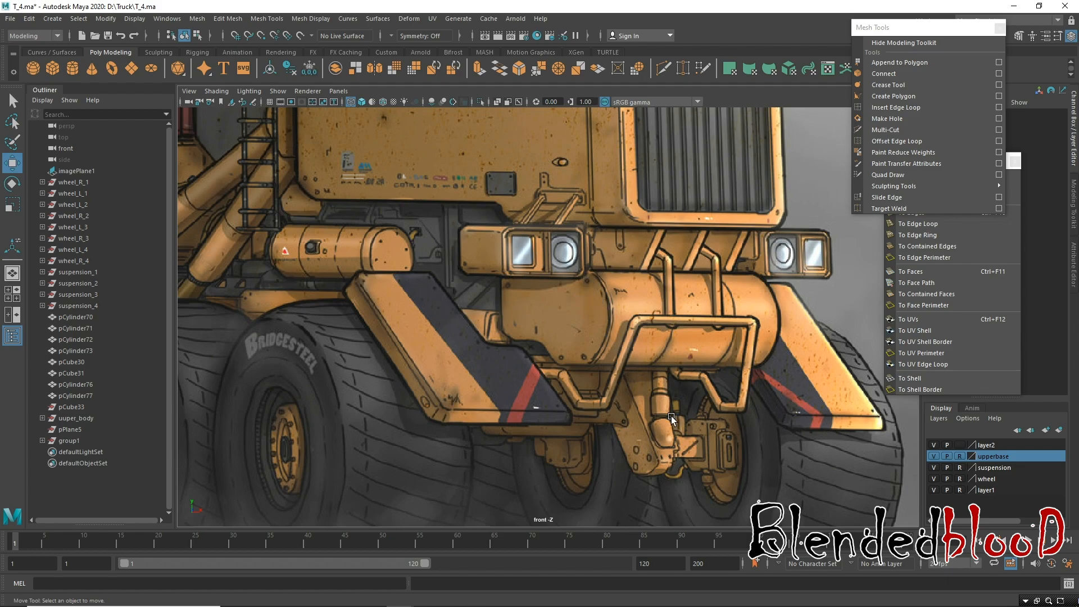
key("f")
key("space")
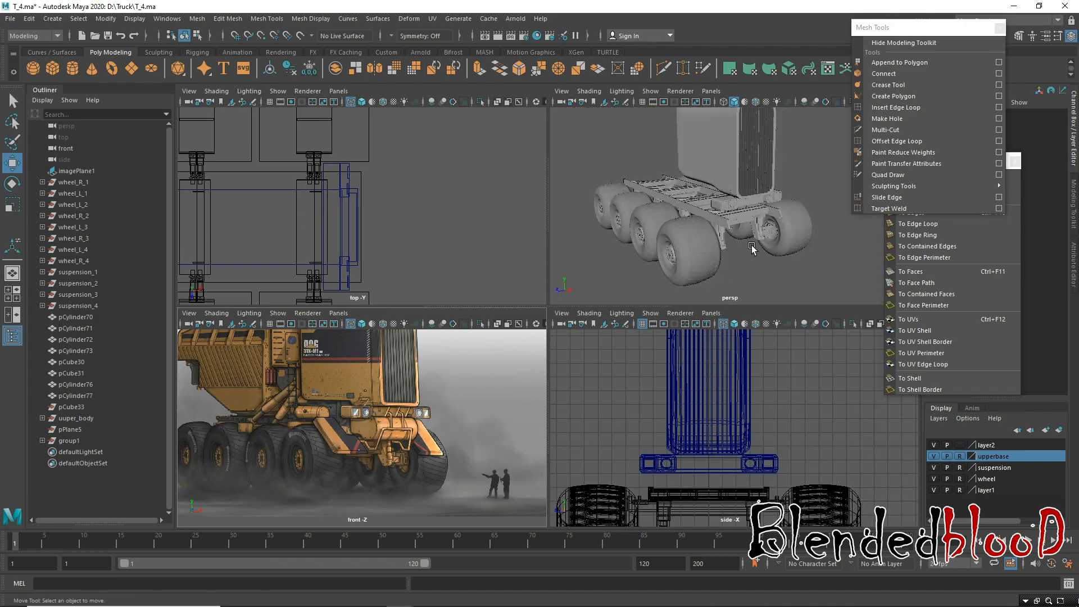
middle_click_drag(752, 245, 734, 247, "alt")
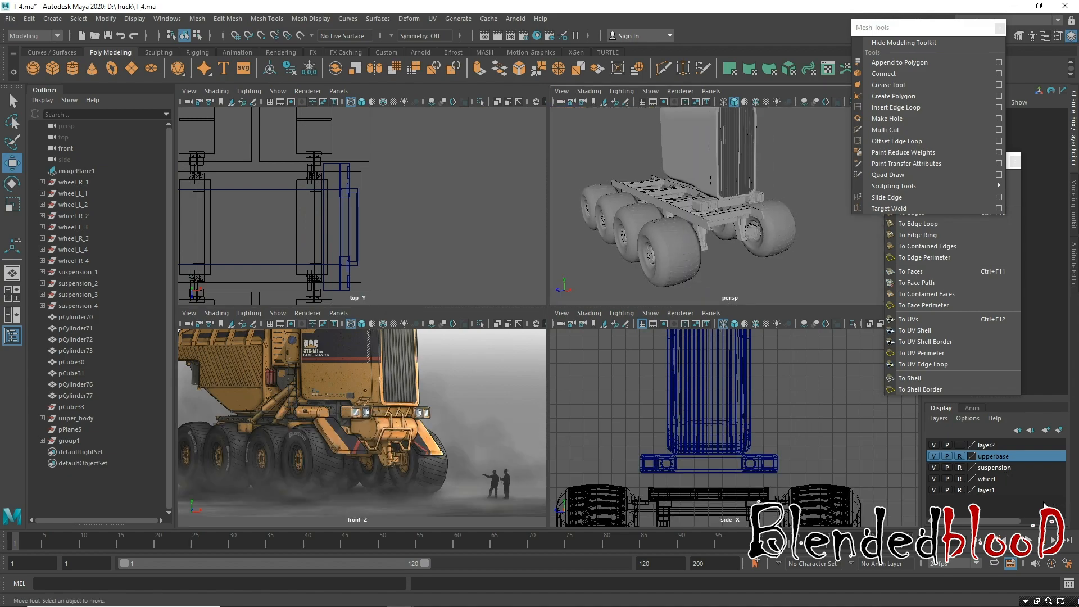
Hide the wheel, suspension, layer2 and upperbase layers to isolate the headlight assembly.
left_click(933, 479)
left_click(934, 468)
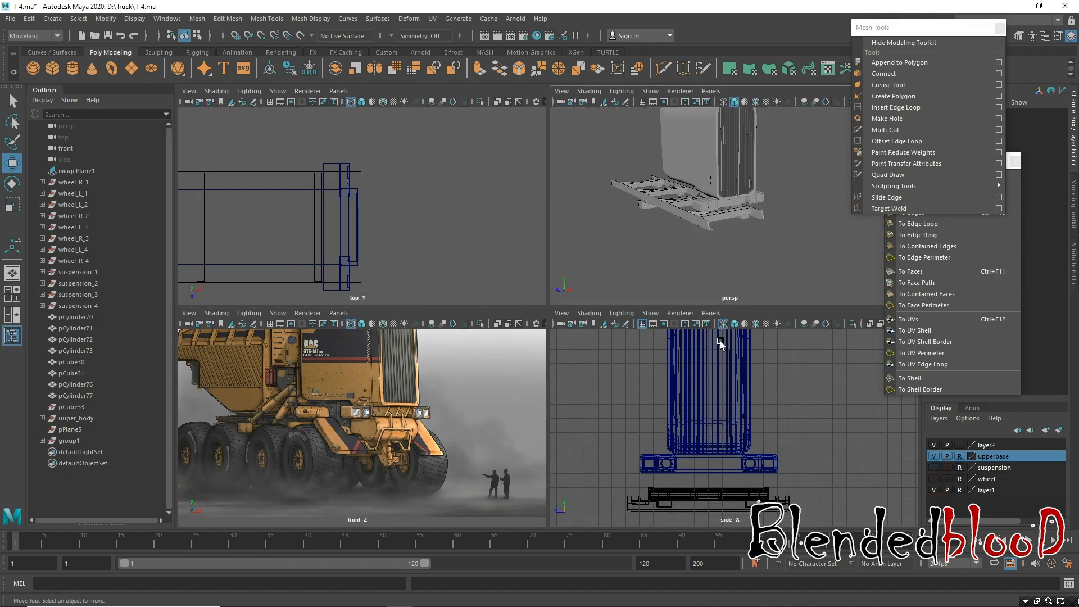
left_click(934, 445)
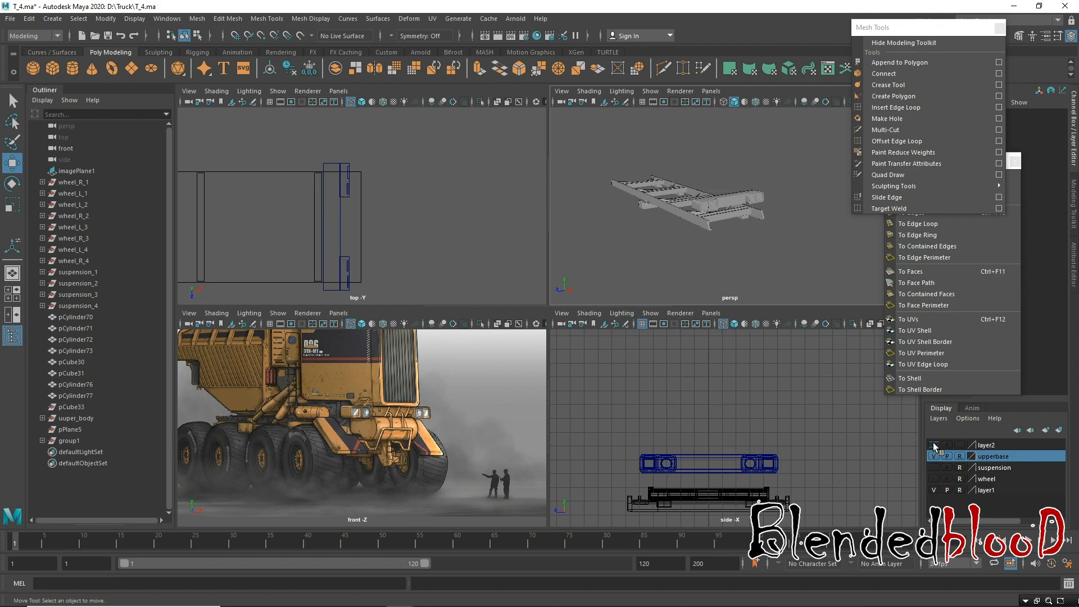
left_click(935, 457)
left_click(934, 456)
left_click(934, 456)
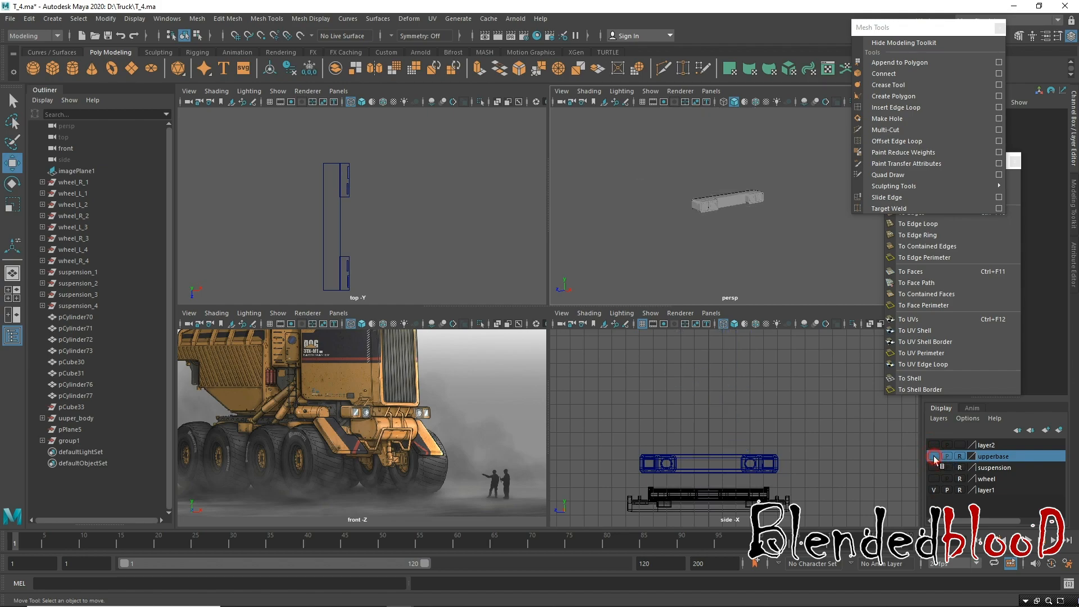
Add the whole headlight assembly to the upperbase layer, deselect it and show that layer again.
left_click_drag(637, 163, 790, 249)
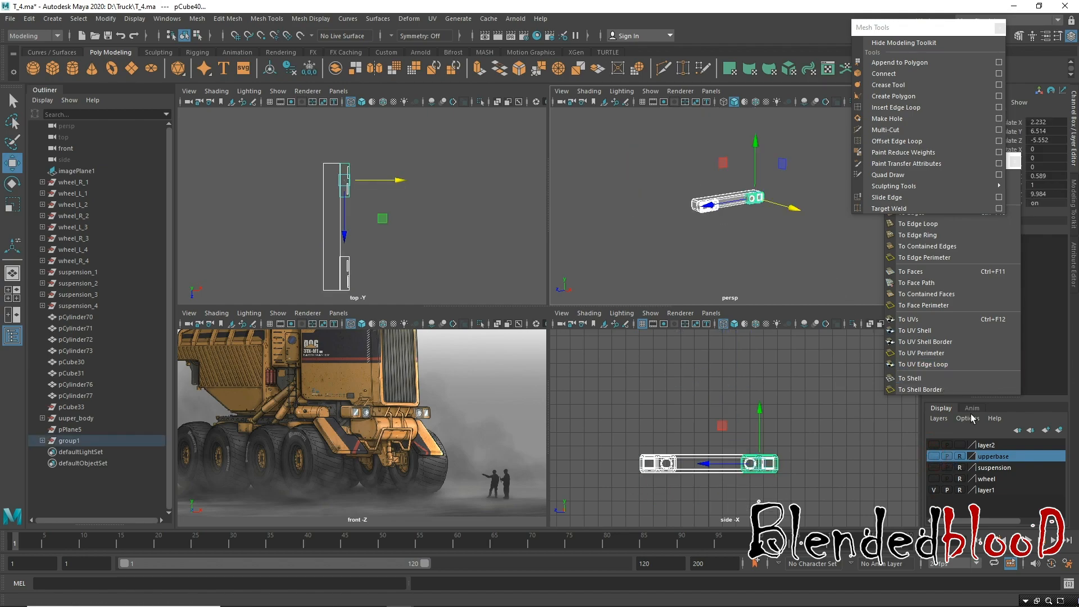
right_click(1008, 457)
left_click(1012, 479)
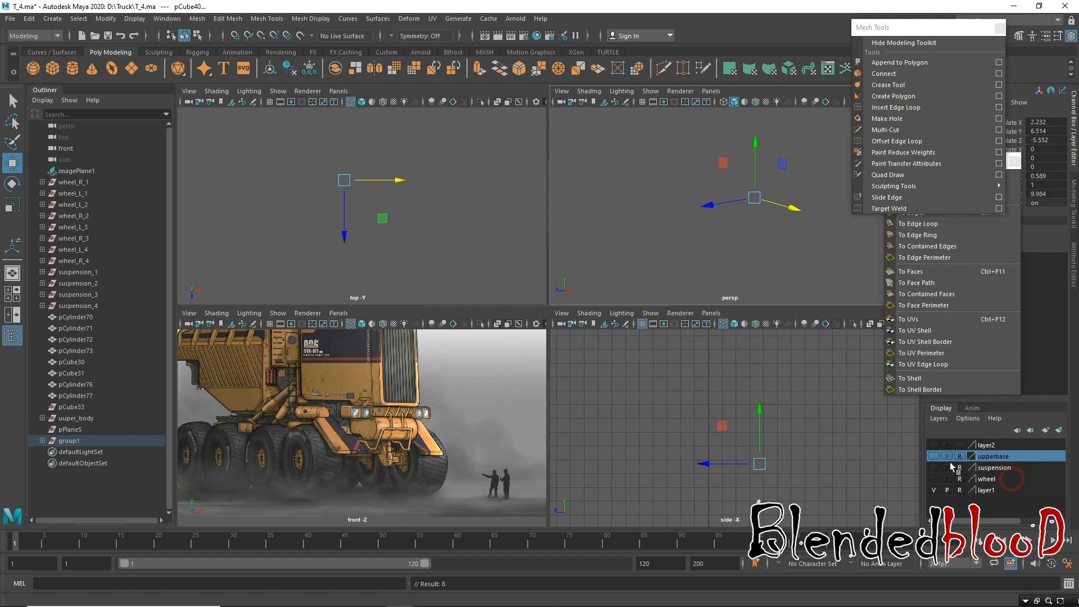
left_click(770, 358)
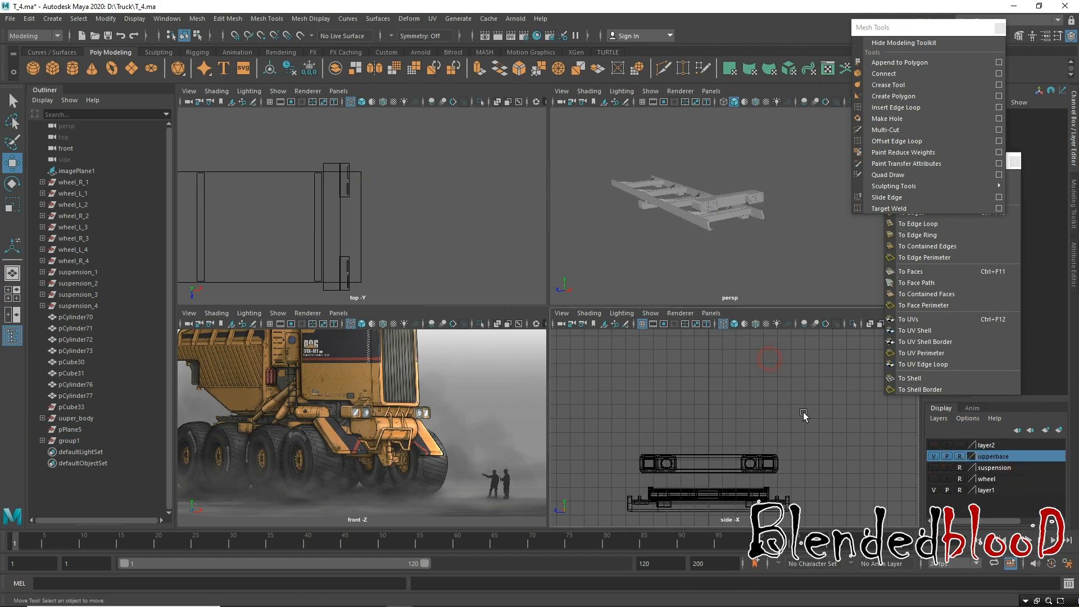
Make the upperbase layer selectable and turn on smooth mesh preview for the bar between the headlights.
left_click(962, 456)
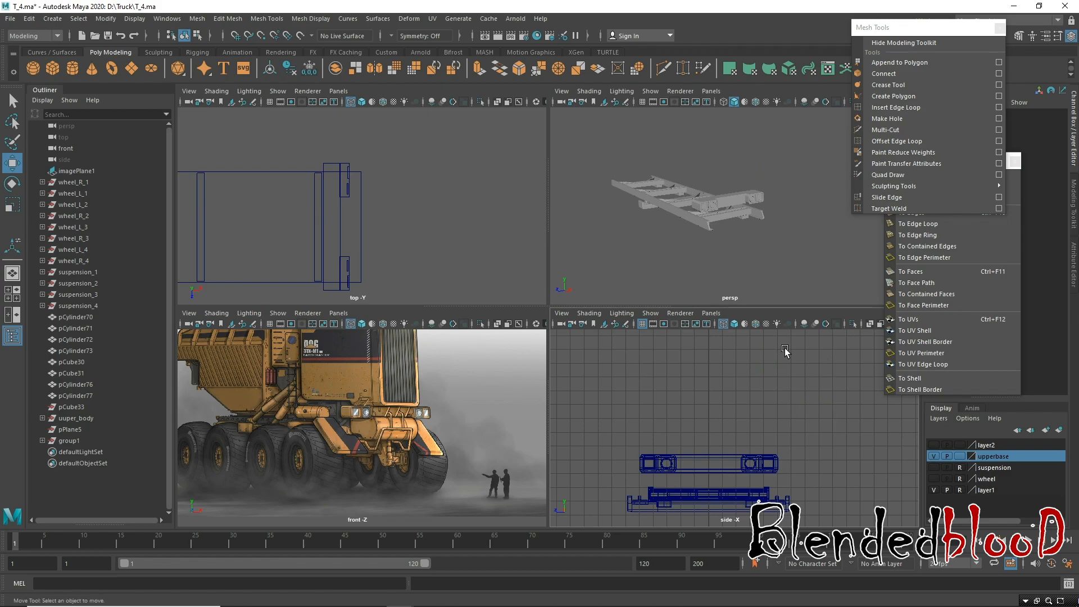
left_click(709, 252)
key("space")
scroll(622, 242, "up", 10)
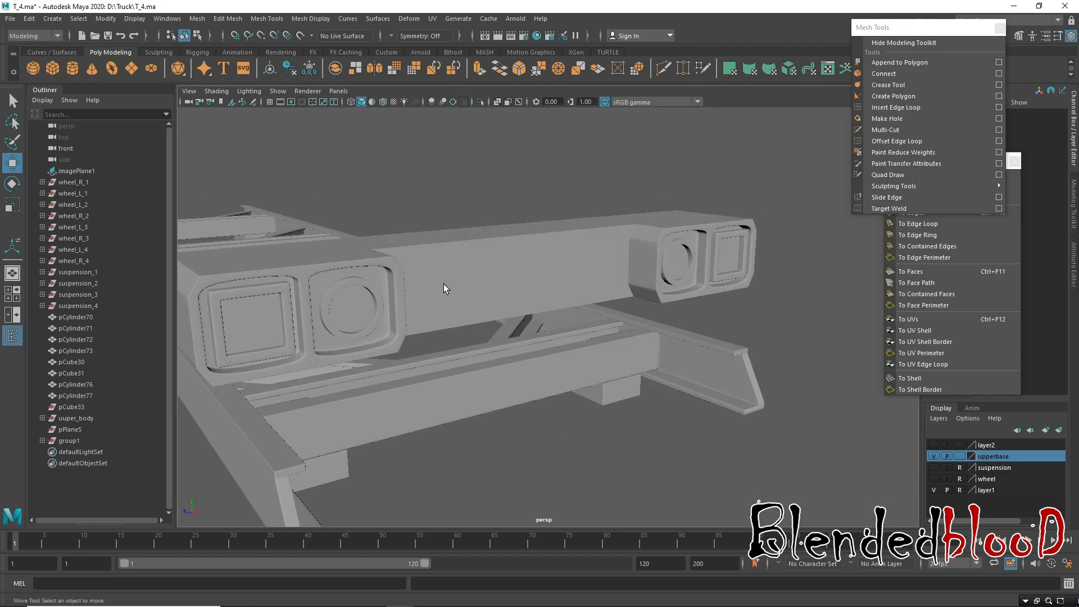
left_click(453, 294)
right_click_drag(681, 373, 678, 369, "alt")
key("3")
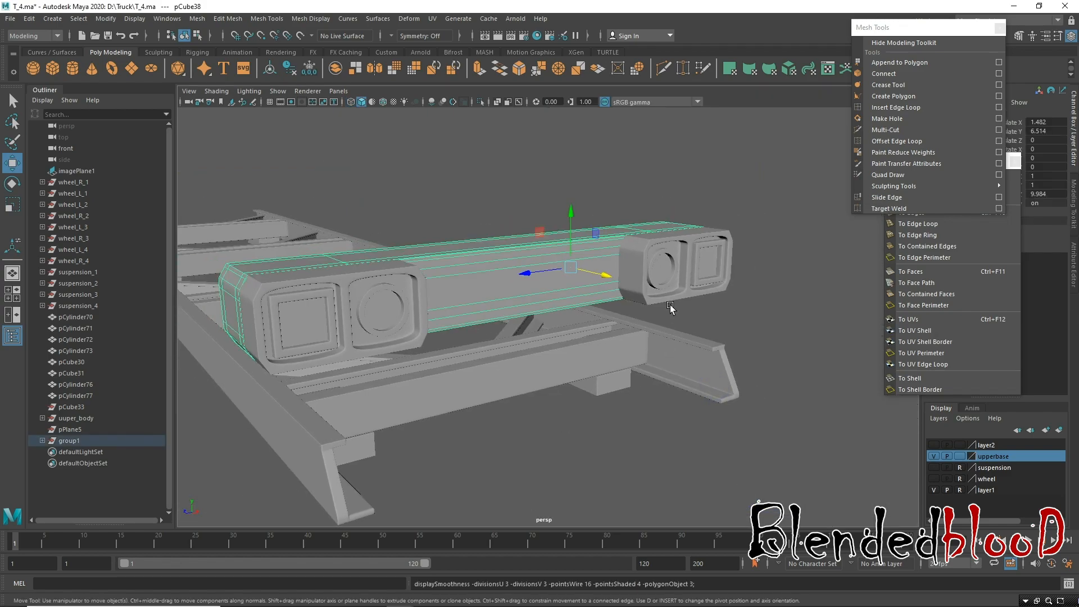
Check the headlight assembly in wireframe, return to shaded display and set the upperbase layer back to reference.
left_click_drag(770, 188, 299, 338)
key("4")
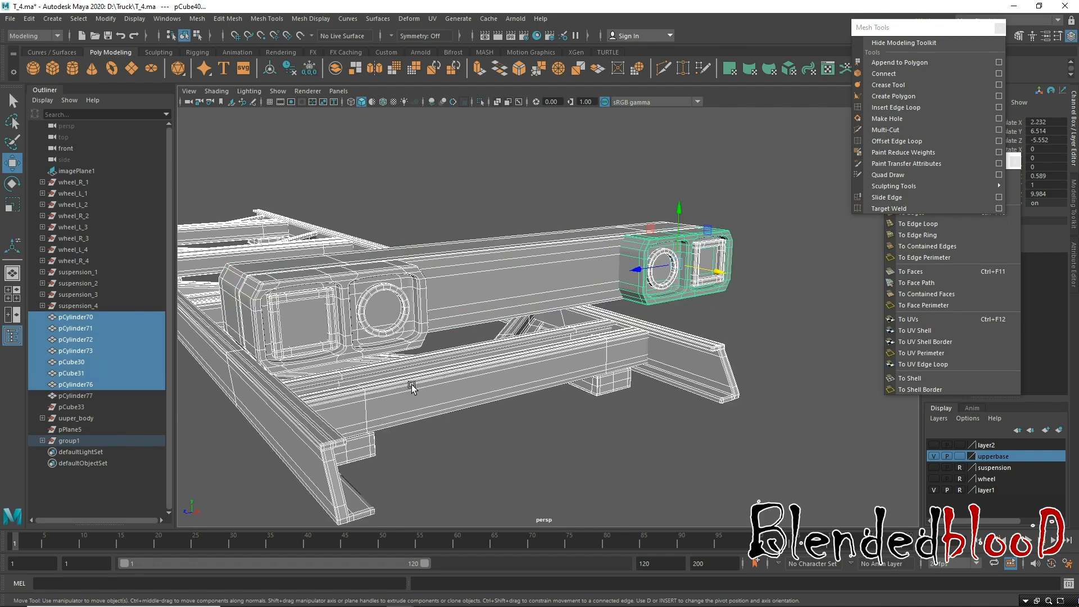
left_click(572, 433)
key("5")
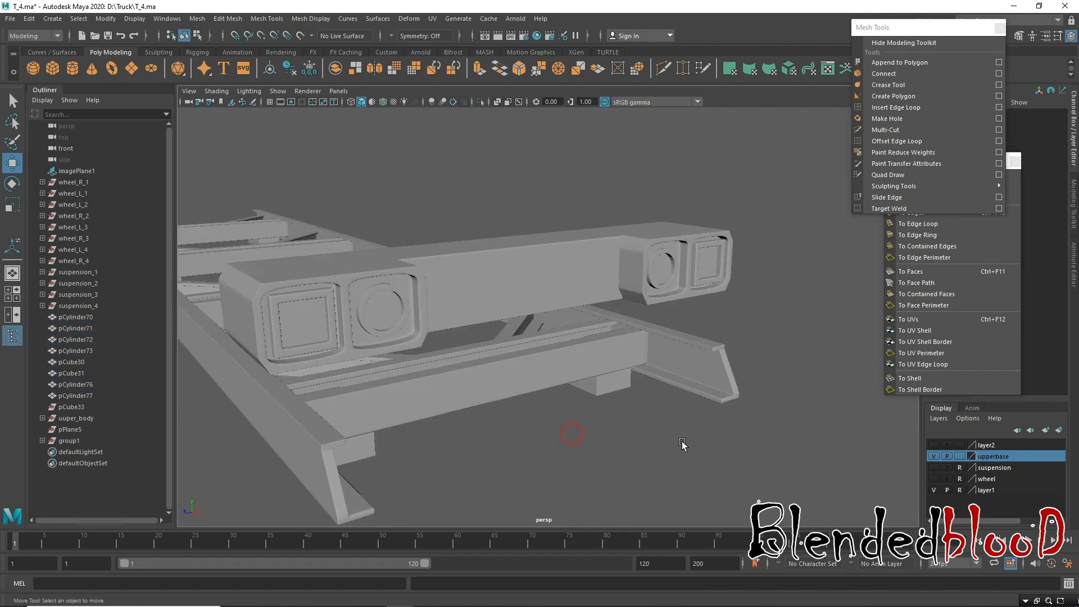
left_click(960, 457)
left_click(960, 456)
Create a polygon cylinder at the scene origin, below the front of the chassis.
key("space")
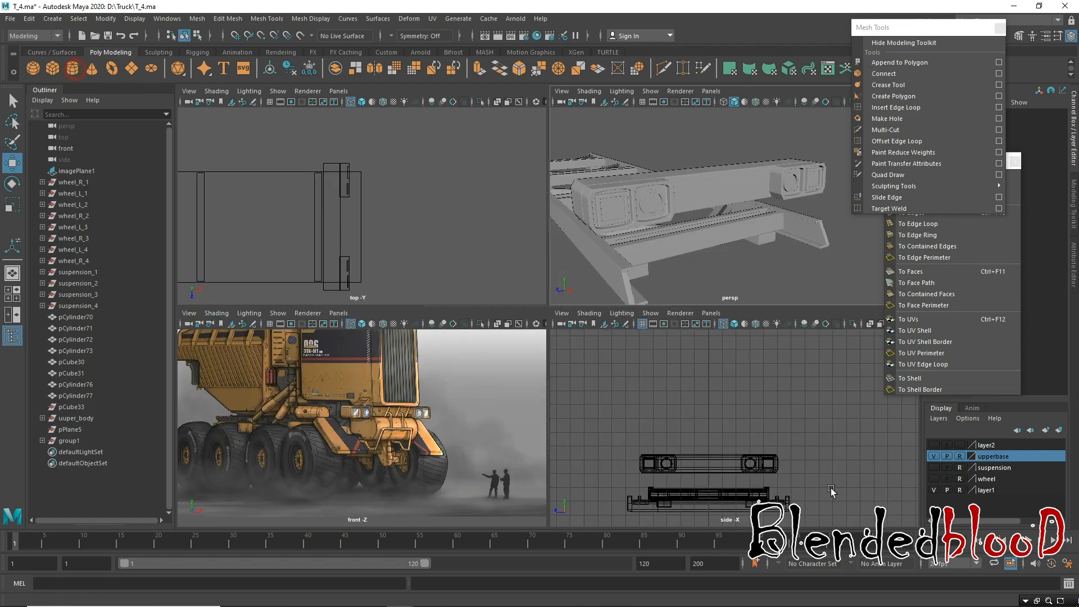
left_click(72, 68)
middle_click_drag(738, 486, 731, 400, "alt")
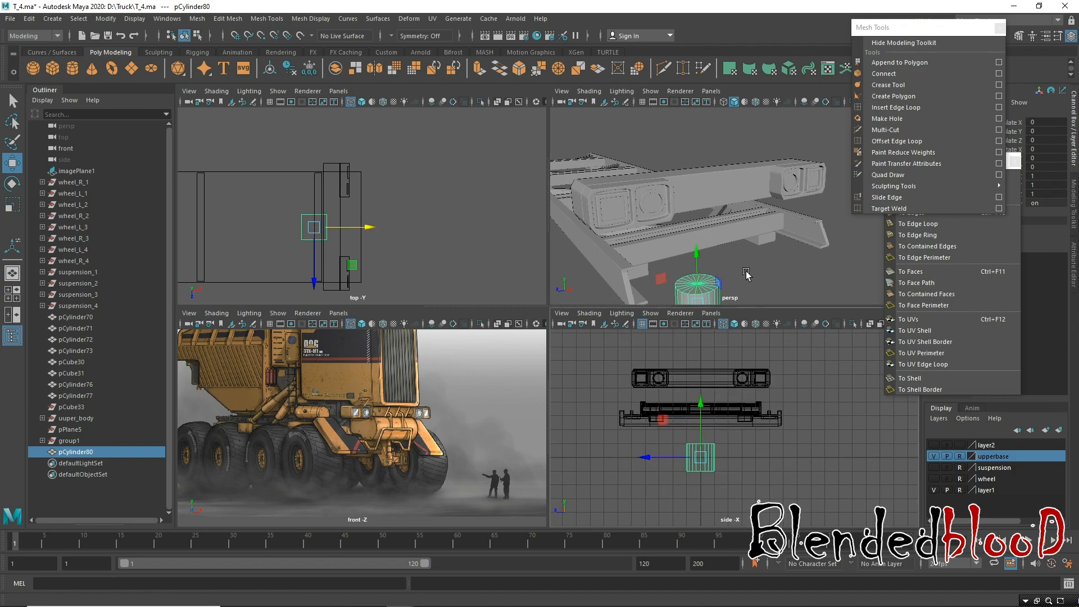
Rotate the new cylinder to 90 degrees about X so it lies across the chassis.
key("e")
left_click_drag(748, 427, 745, 487)
left_click_drag(950, 29, 722, 18)
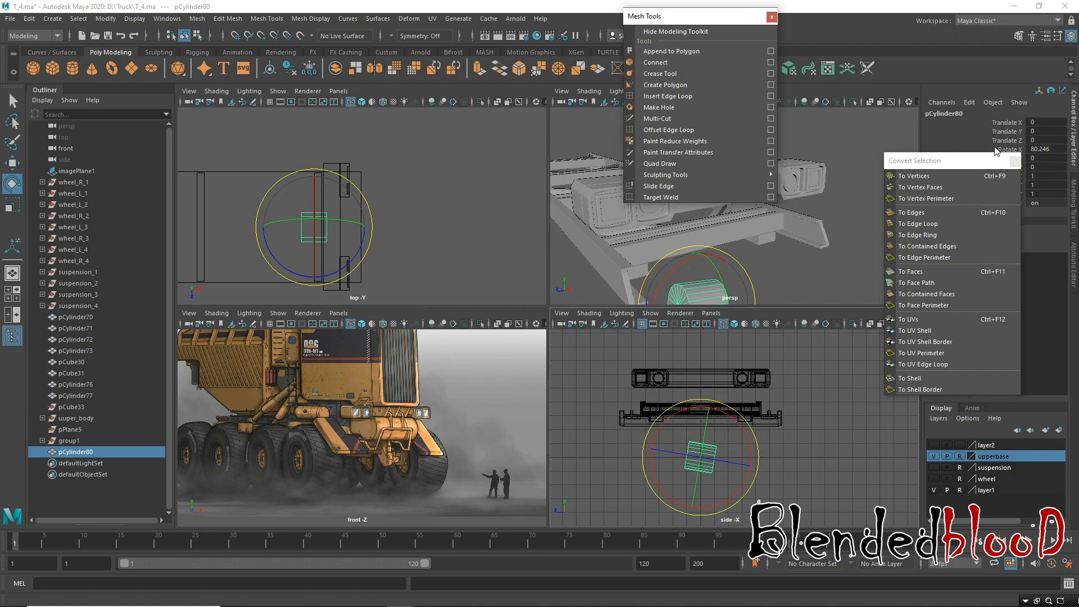
left_click_drag(957, 167, 1026, 428)
double_click(1043, 149)
type("90")
key("Return")
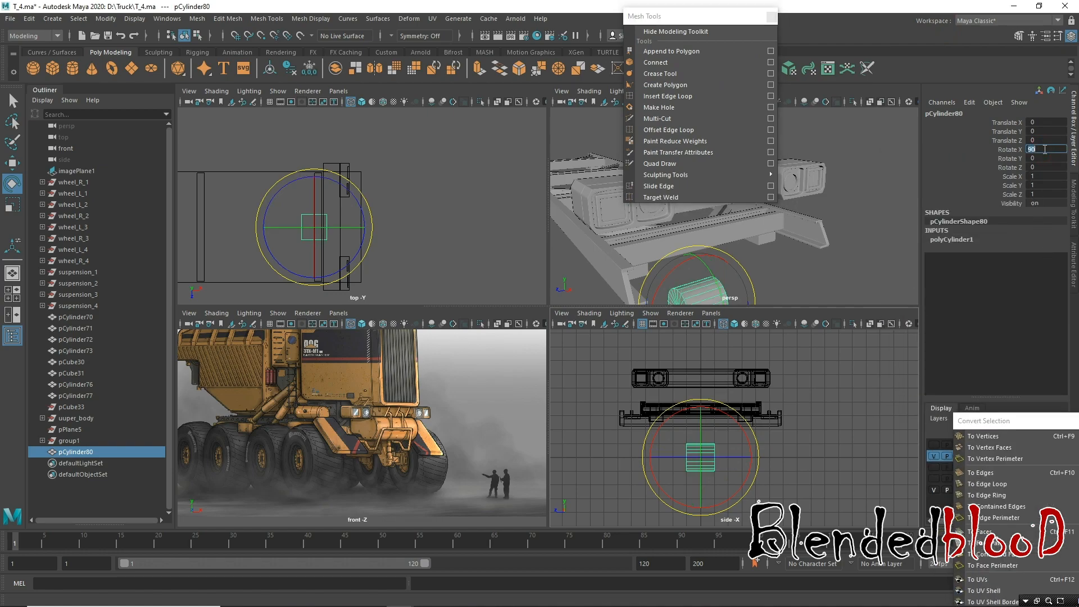
Stretch the cylinder along its length to a Y scale of about 2.822, using the tank in the reference image as a guide.
key("r")
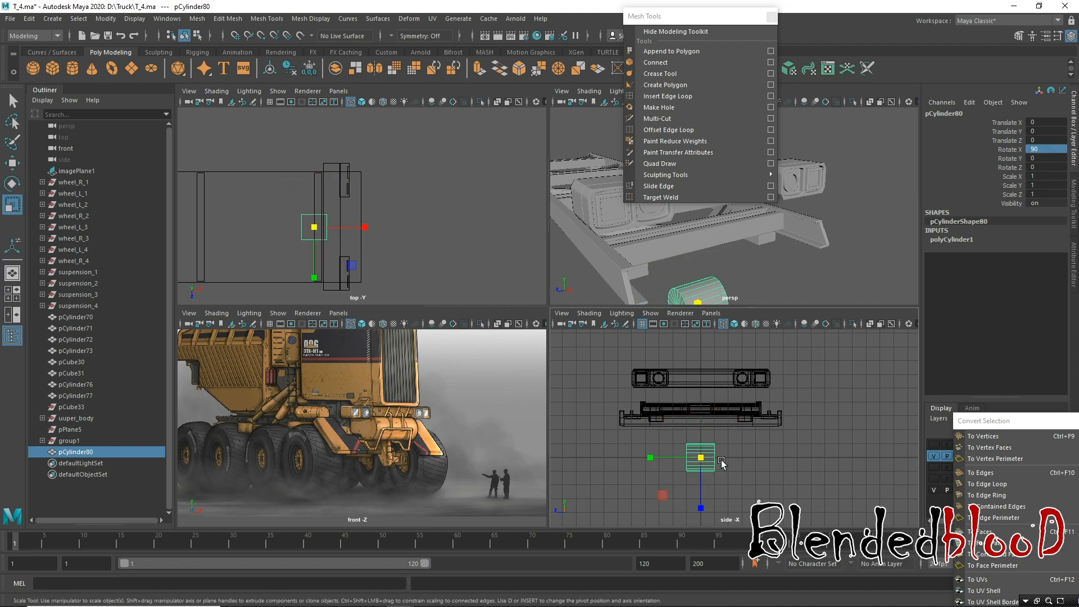
left_click_drag(652, 460, 562, 458)
scroll(381, 425, "up", 5)
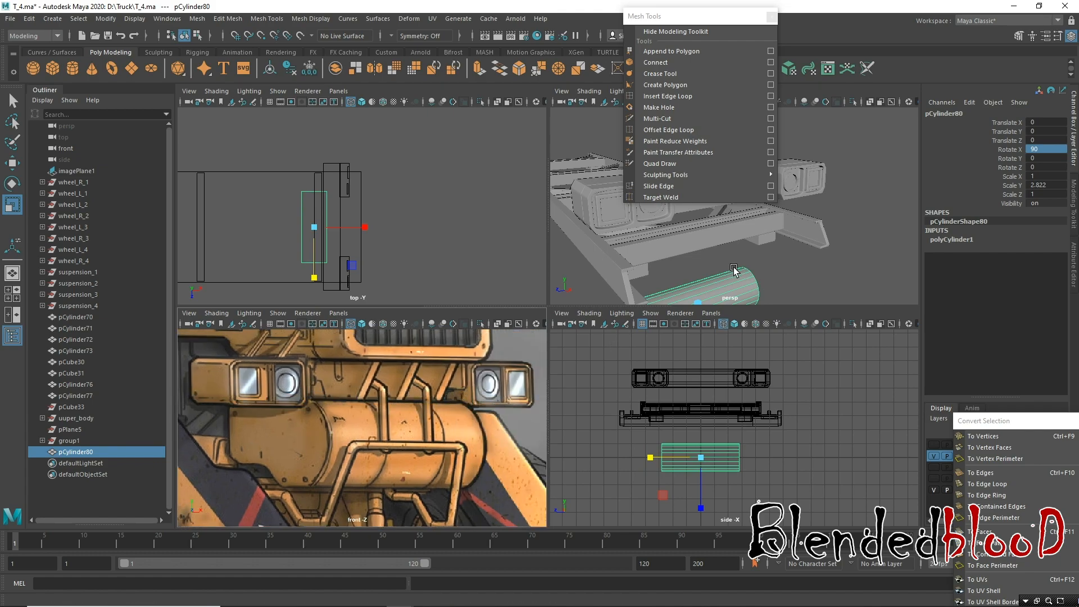
Raise the cylinder to about 4.582 in Y and move it forward to about 1.288 in X, beneath the headlight bar.
key("w")
left_click_drag(707, 262, 705, 172)
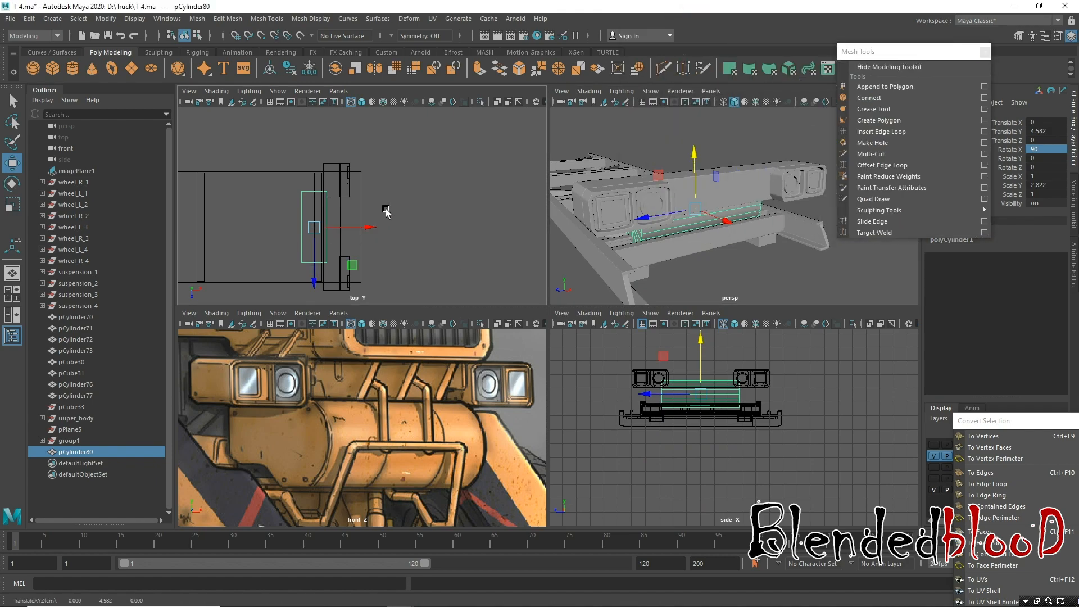
left_click_drag(373, 227, 347, 227)
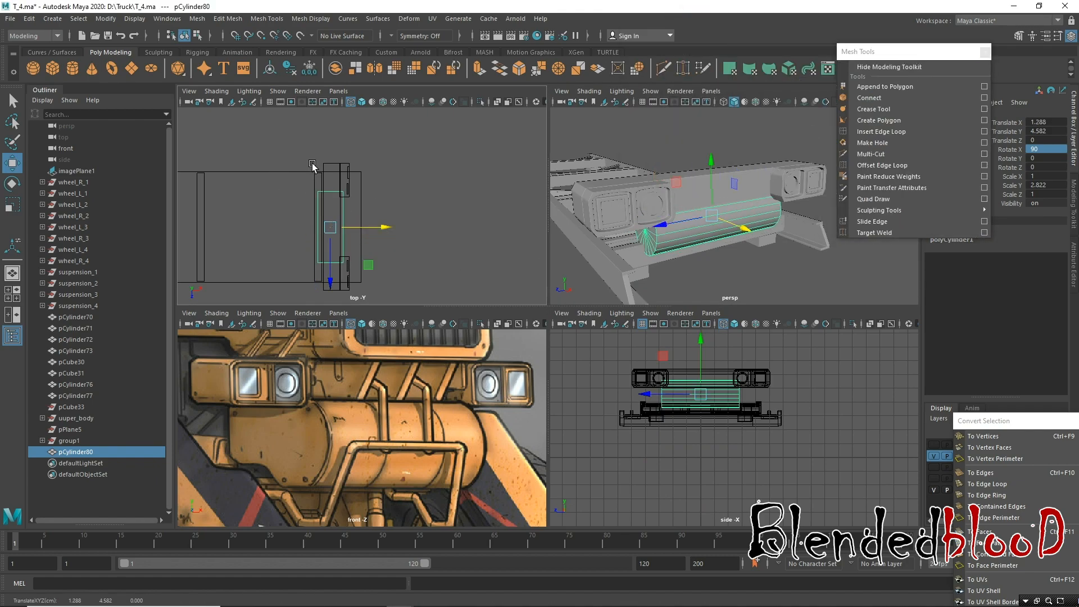
Examine the cylinder against the chassis in the top view in shaded and wireframe display, and restore bounding box display.
key("5")
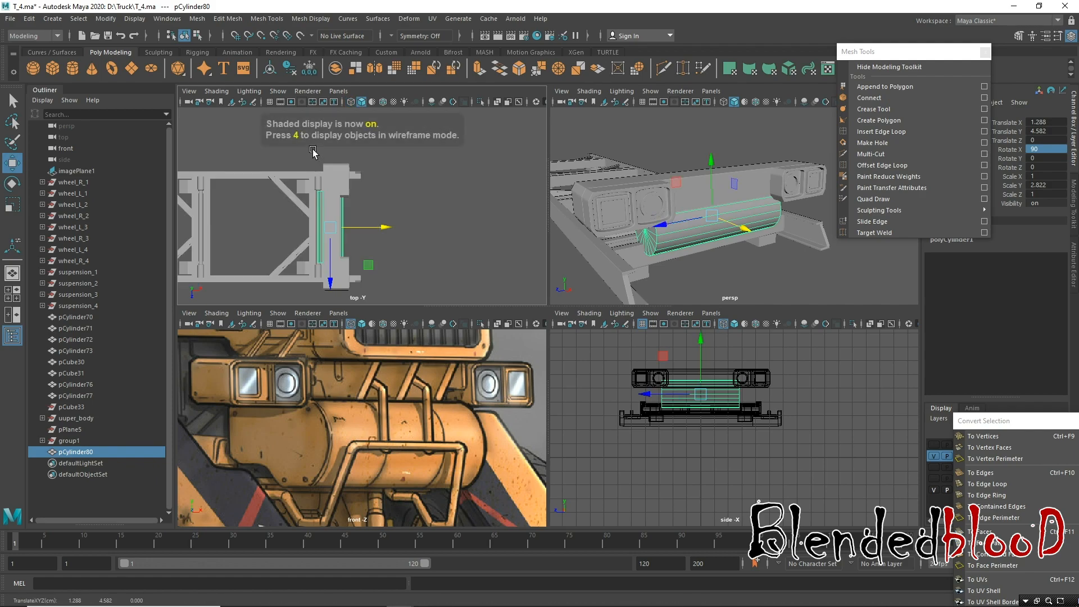
left_click(270, 103)
left_click(270, 103)
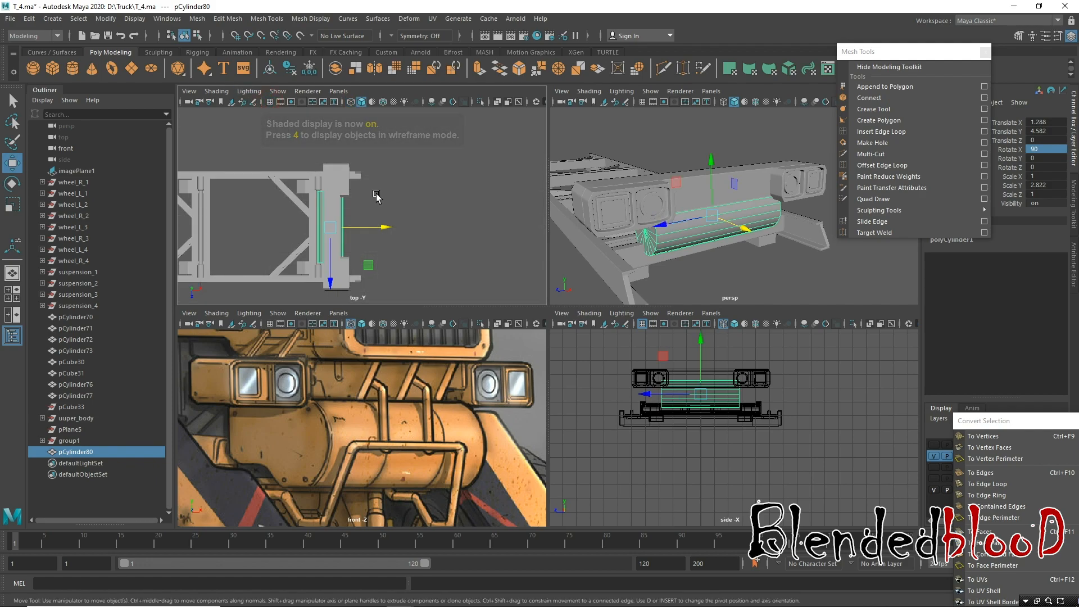
key("4")
right_click_drag(376, 254, 388, 239, "alt")
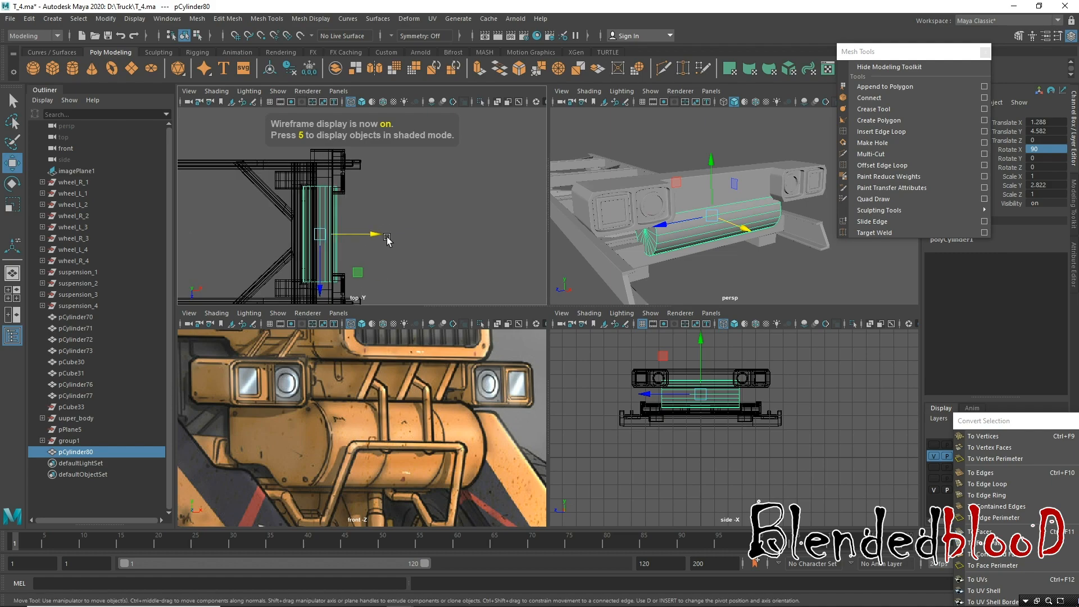
middle_click_drag(381, 242, 406, 226, "alt")
left_click(216, 91)
left_click(242, 171)
Shift the cylinder to about 1.021 in X and -0.133 in Z, and shorten it to a Y scale of about 2.226.
left_click_drag(400, 218, 395, 219)
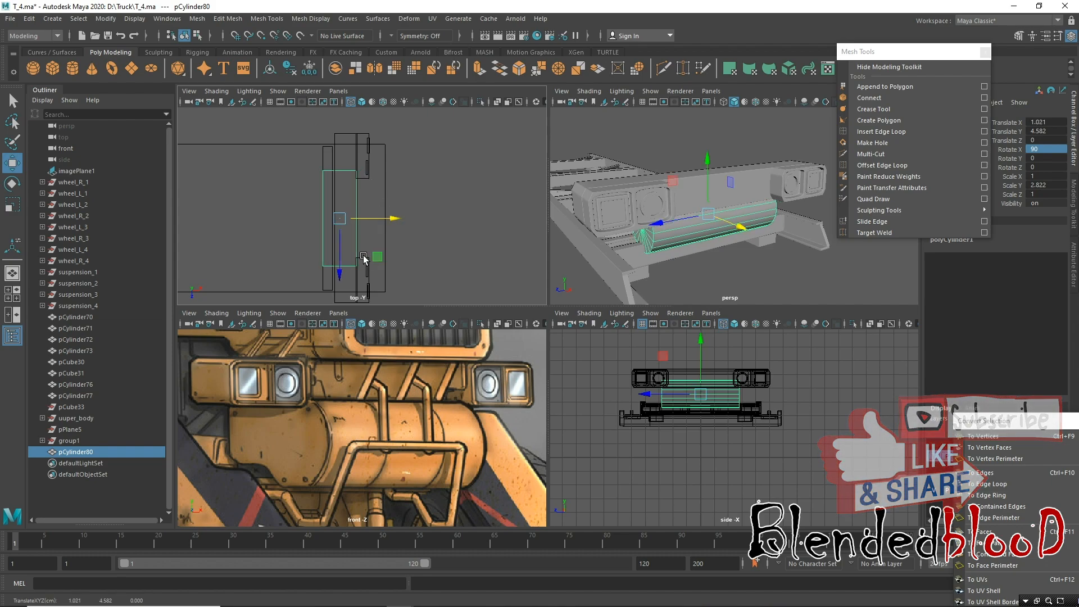
key("r")
mouse_move(342, 269)
left_mouse_down()
mouse_move(332, 258)
mouse_move(338, 269)
left_mouse_up()
key("w")
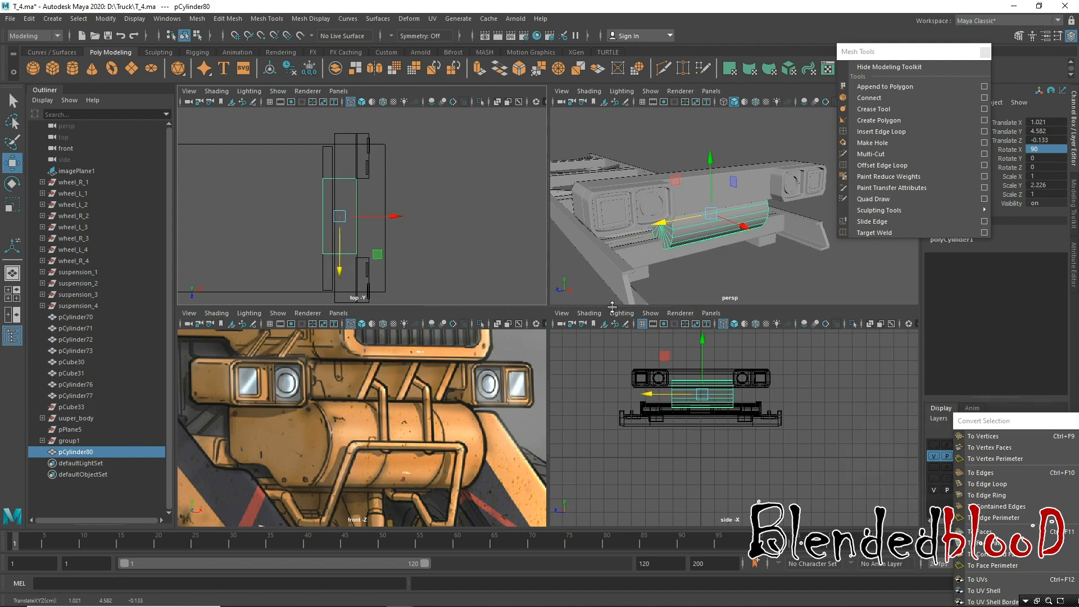
Move the cylinder forward to about 2.472 in X so it sits in front of the chassis.
key("space")
mouse_move(645, 289)
left_mouse_down("alt")
mouse_move(622, 294)
mouse_move(635, 284)
left_mouse_up("alt")
left_click_drag(516, 392, 526, 428, "alt")
left_click_drag(529, 350, 562, 366)
key("space")
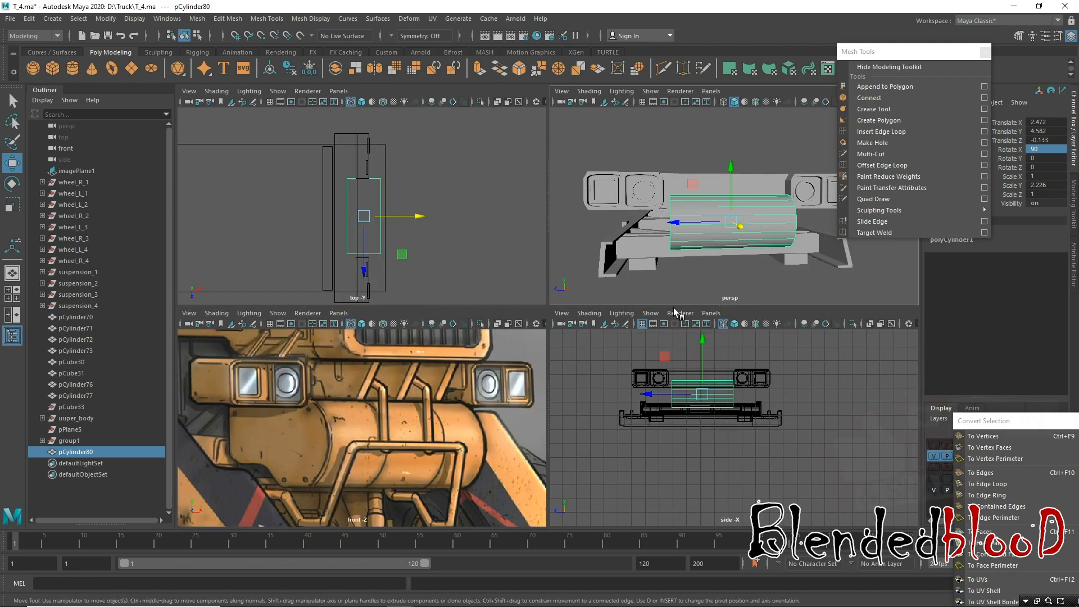
Lengthen the cylinder to a Y scale of about 2.251 and centre it between the headlights at about 0.007 in Z.
key("space")
left_click_drag(690, 263, 486, 349, "alt")
key("r")
key("w")
key("space")
key("space")
scroll(508, 343, "up", 8)
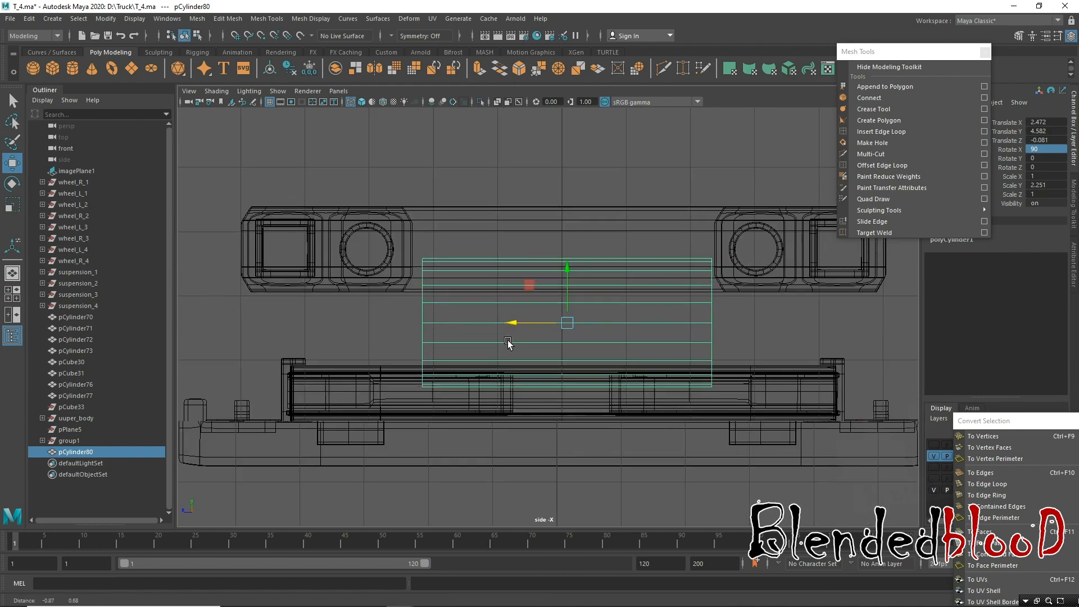
middle_click_drag(508, 340, 510, 341, "alt")
left_click_drag(517, 328, 510, 327)
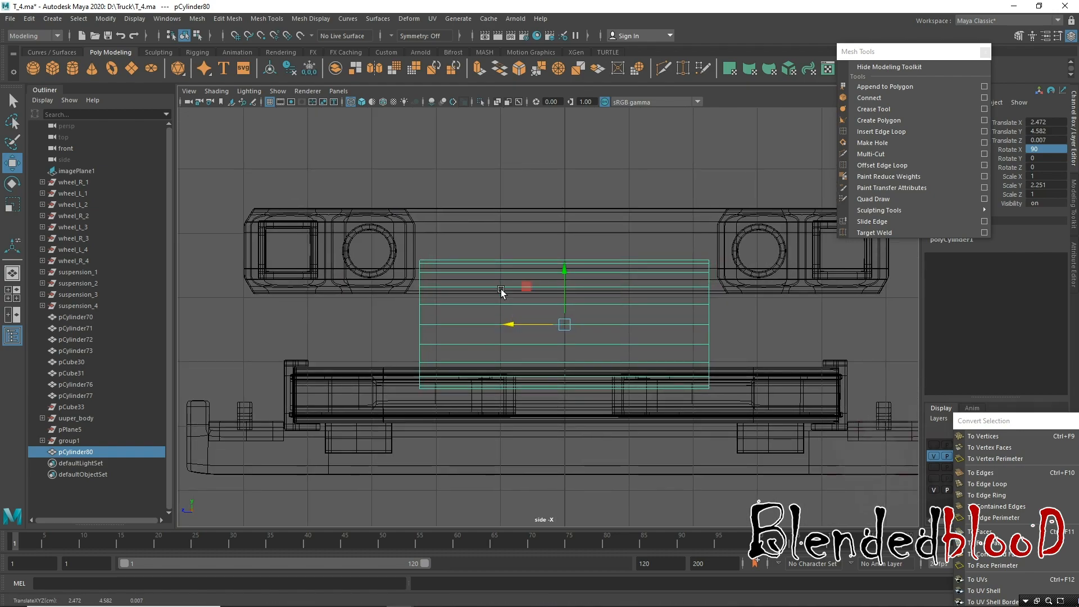
right_click(492, 268)
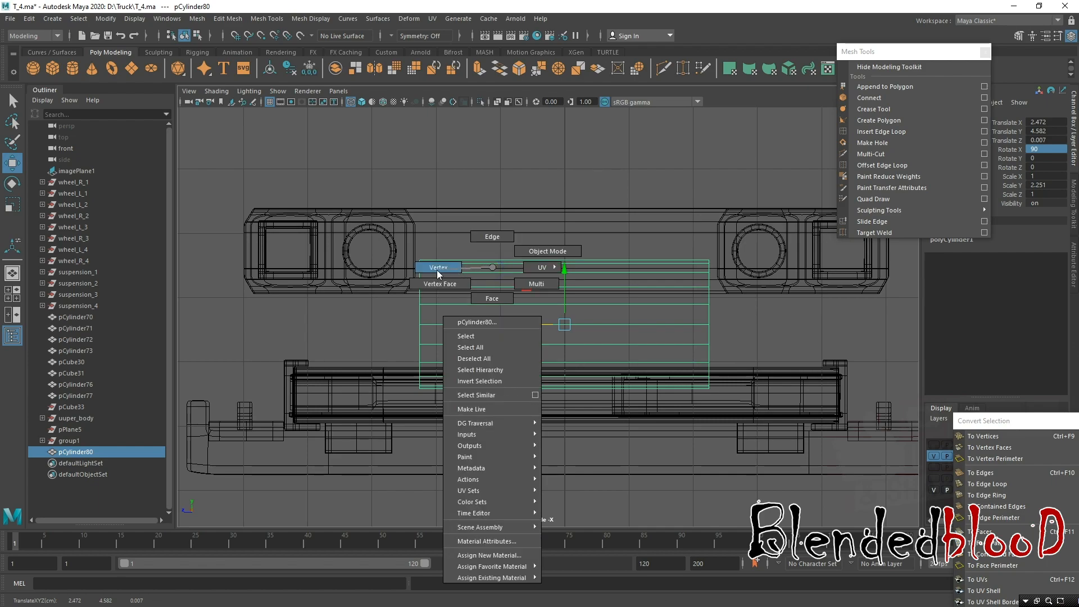
right_click_drag(438, 274, 438, 274)
middle_click_drag(466, 258, 445, 294, "alt")
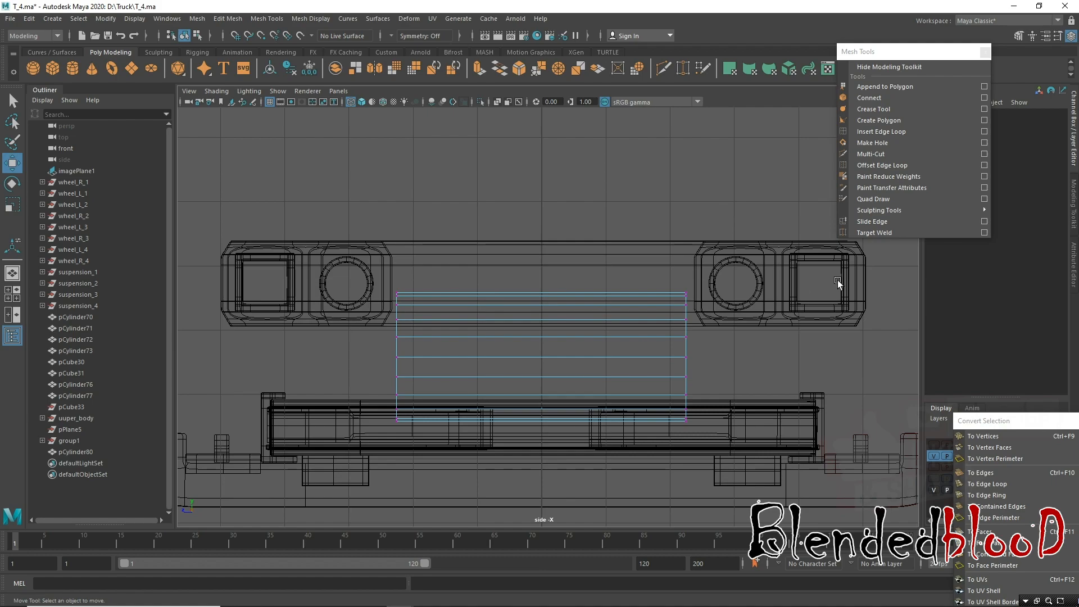
middle_click_drag(583, 365, 528, 373, "alt")
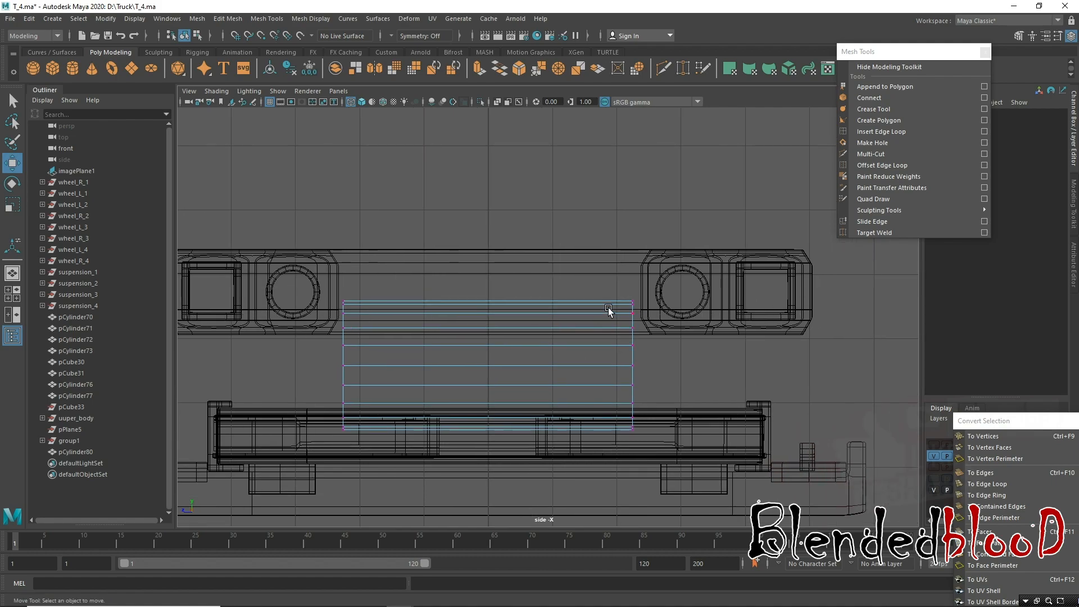
right_click_drag(501, 286, 585, 269)
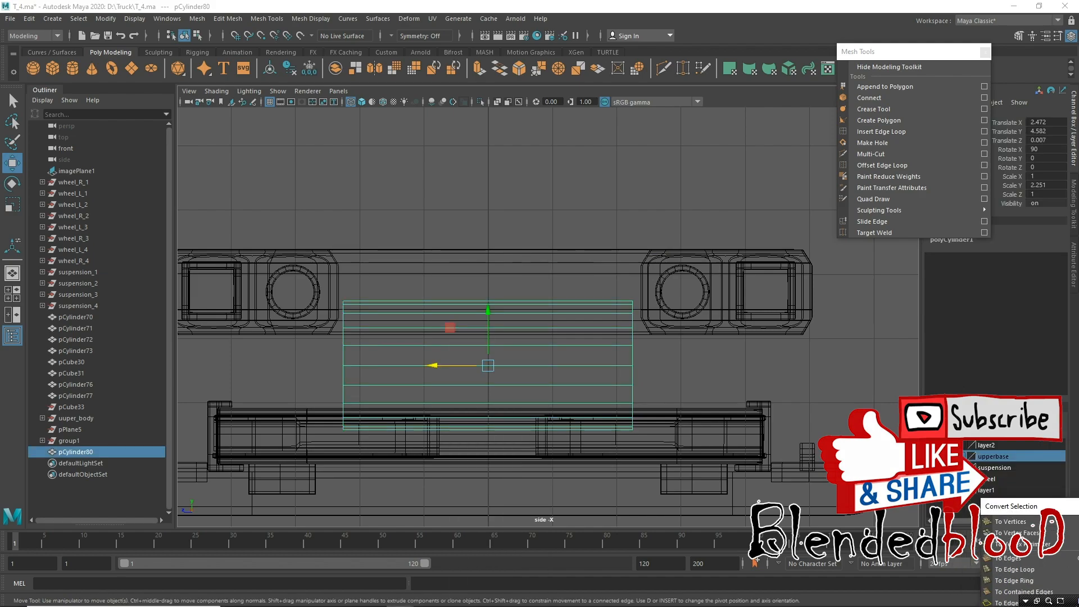
Make the upperbase layer selectable and nudge the misaligned headlight housing inward to about -5.532 in Z.
left_click(960, 456)
left_click(814, 310)
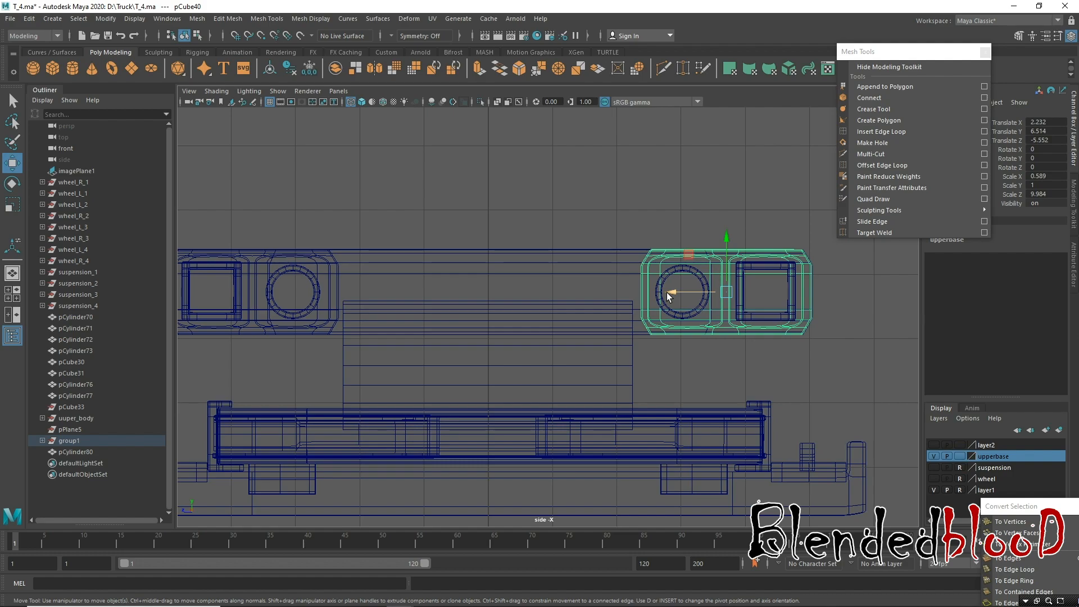
left_click_drag(673, 294, 666, 293)
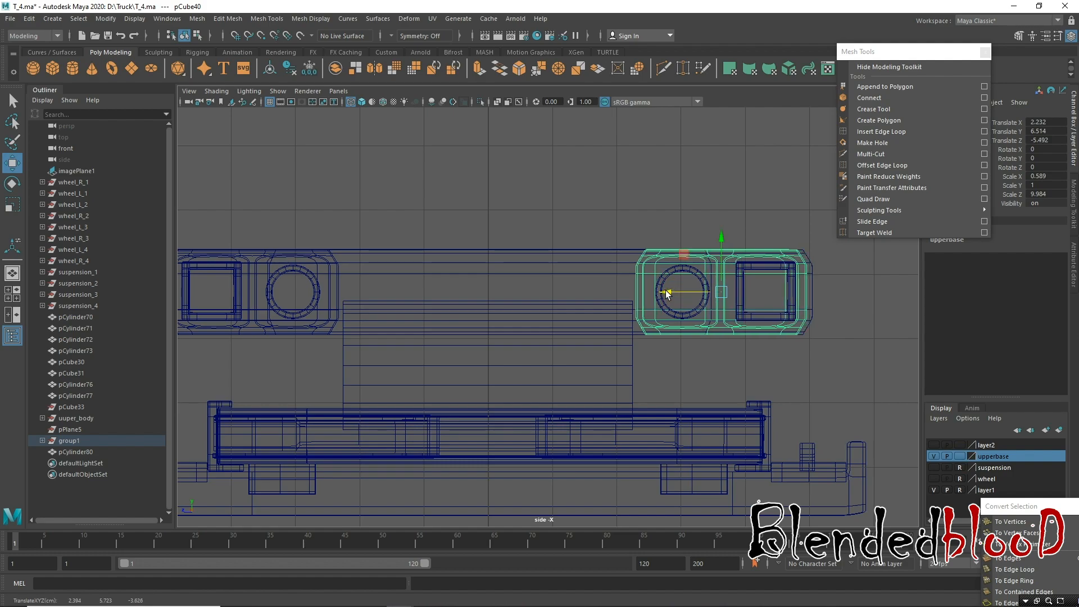
key("ctrl+z")
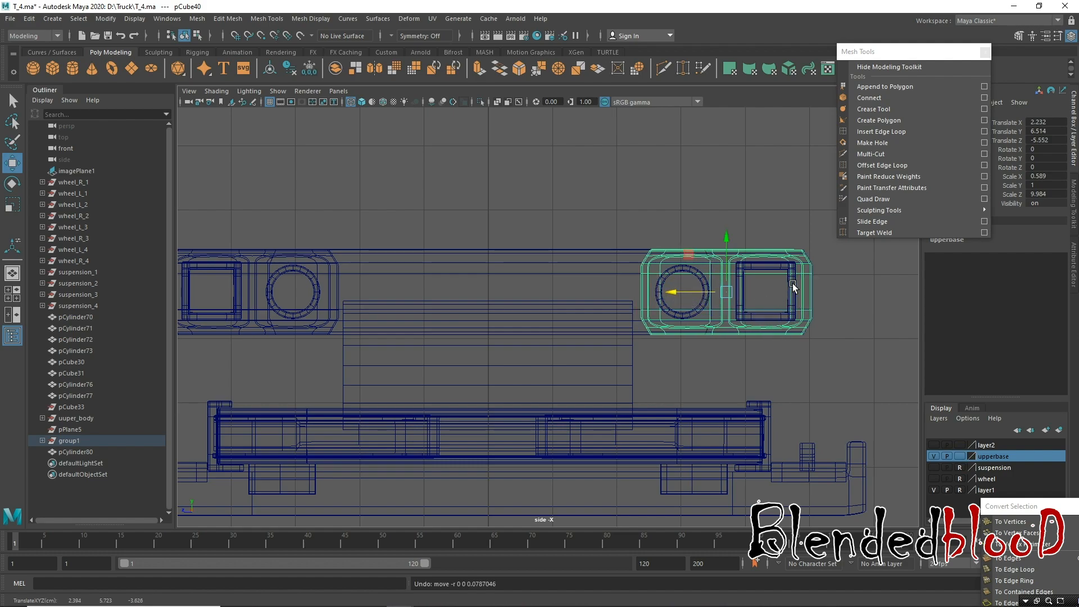
left_click_drag(678, 291, 676, 293)
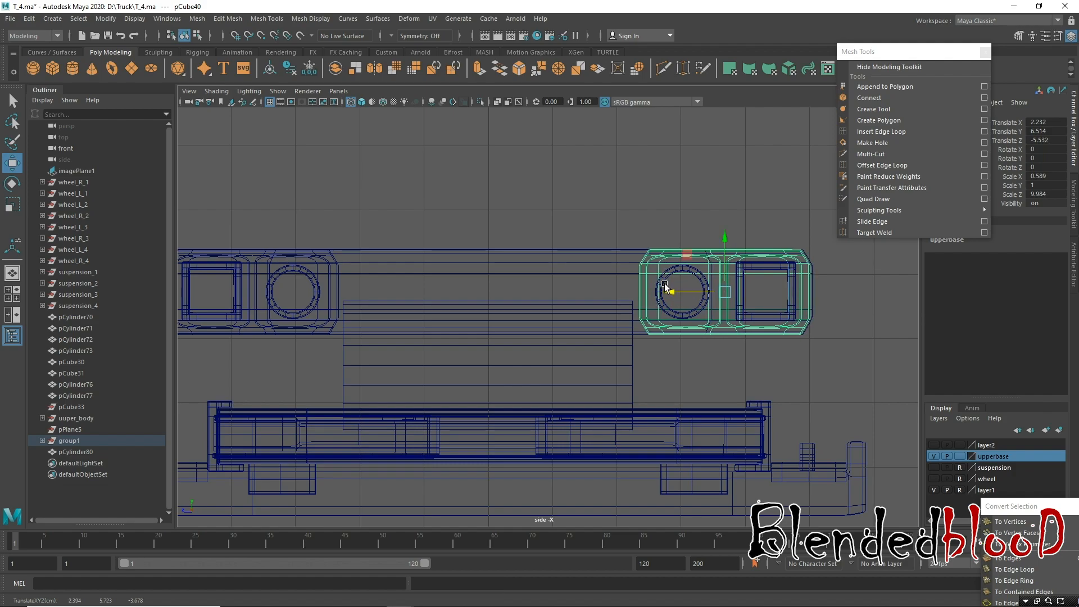
Move the end vertices of the bar between the headlights slightly inward on the adjusted housing's side and return to object mode.
left_click(598, 252)
right_click_drag(598, 251, 523, 254)
left_click_drag(776, 231, 842, 364)
left_click_drag(738, 323, 715, 347, "shift")
left_click_drag(754, 291, 752, 291)
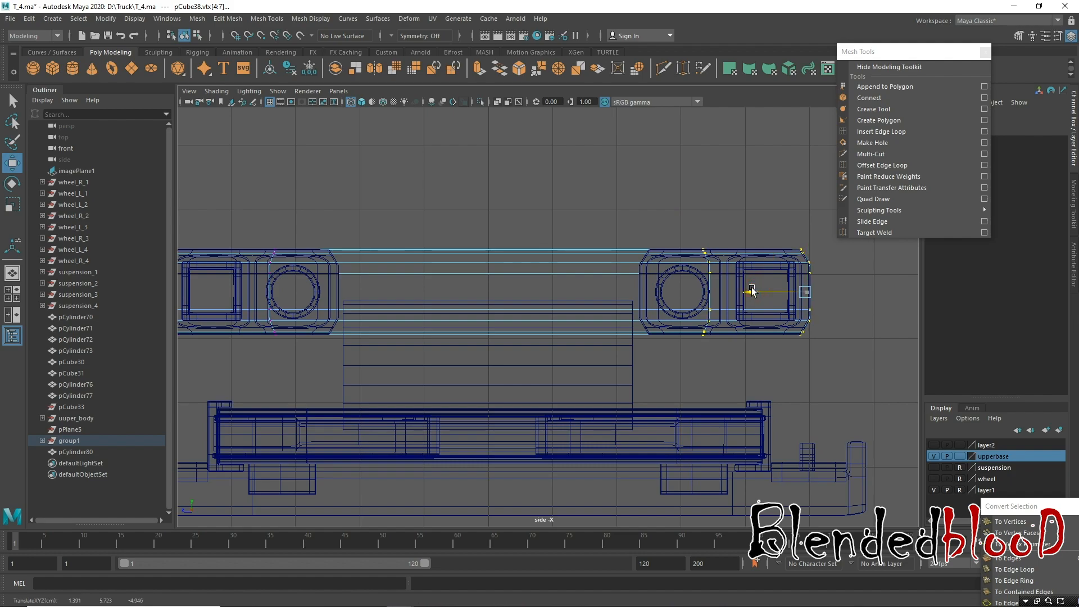
right_click_drag(750, 253, 819, 223)
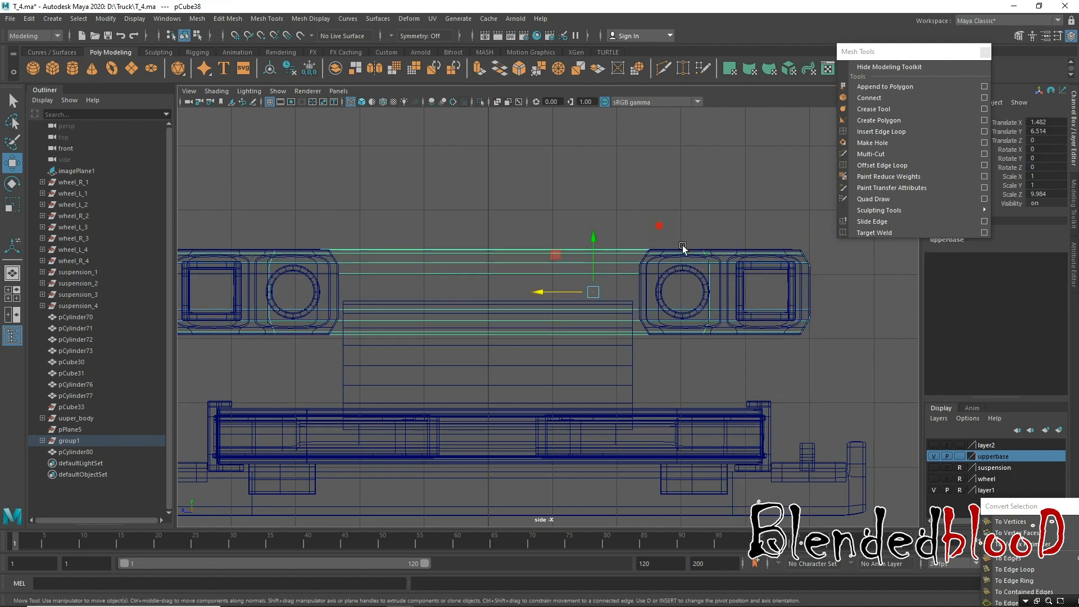
Apply smooth mesh preview to the adjusted headlight parts and set the upperbase layer back to reference.
left_click_drag(669, 225, 896, 403)
key("3")
left_click(859, 328)
left_click_drag(735, 194, 862, 366)
left_click(855, 355)
left_click(961, 457)
left_click(961, 457)
left_click(881, 398)
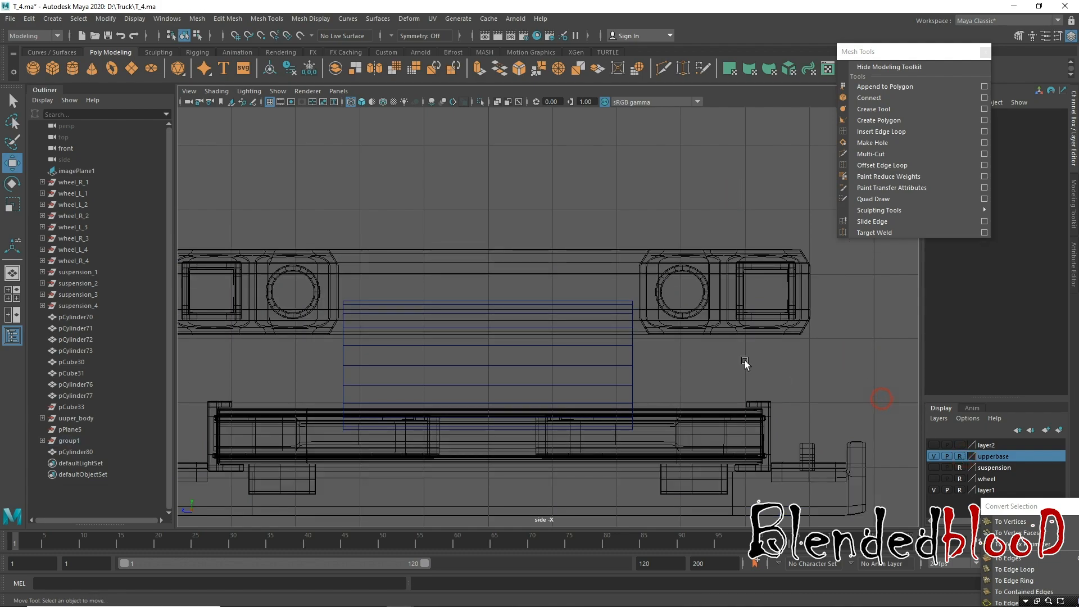
Hide the side view's grid and move the vertices at both cylinder ends outward toward the headlight housings.
left_click(632, 363)
right_click_drag(632, 364, 571, 286)
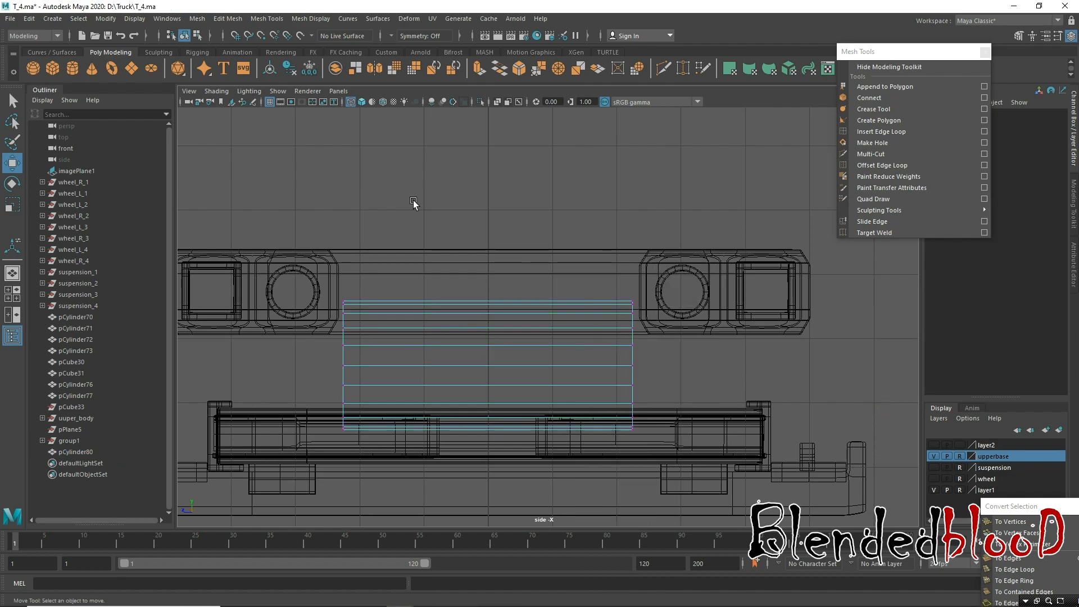
left_click(269, 103)
left_click_drag(578, 281, 665, 452)
left_click_drag(583, 366, 588, 368)
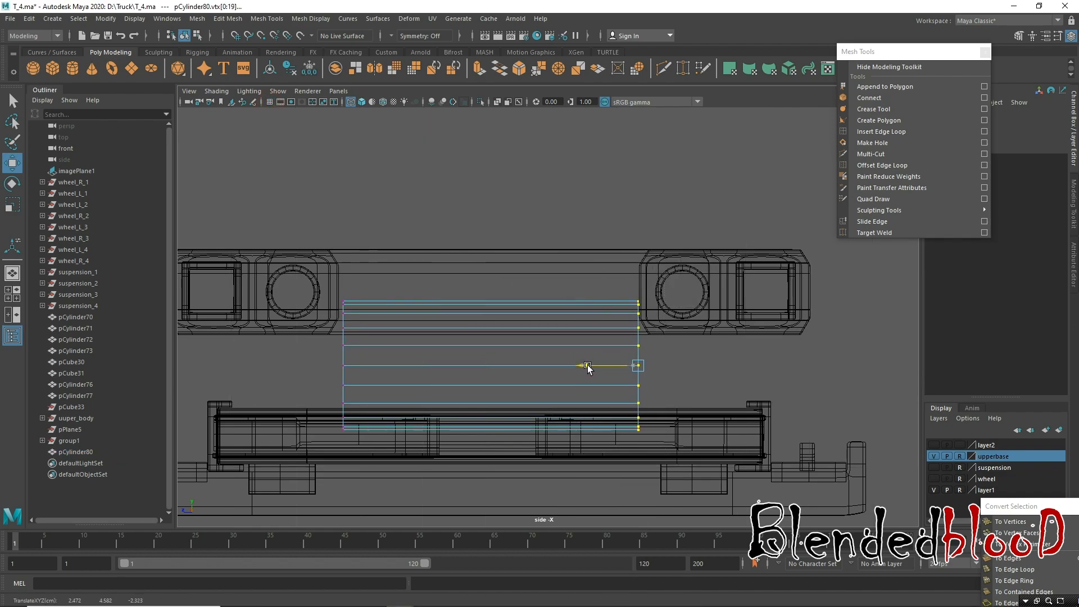
left_click_drag(319, 285, 397, 470)
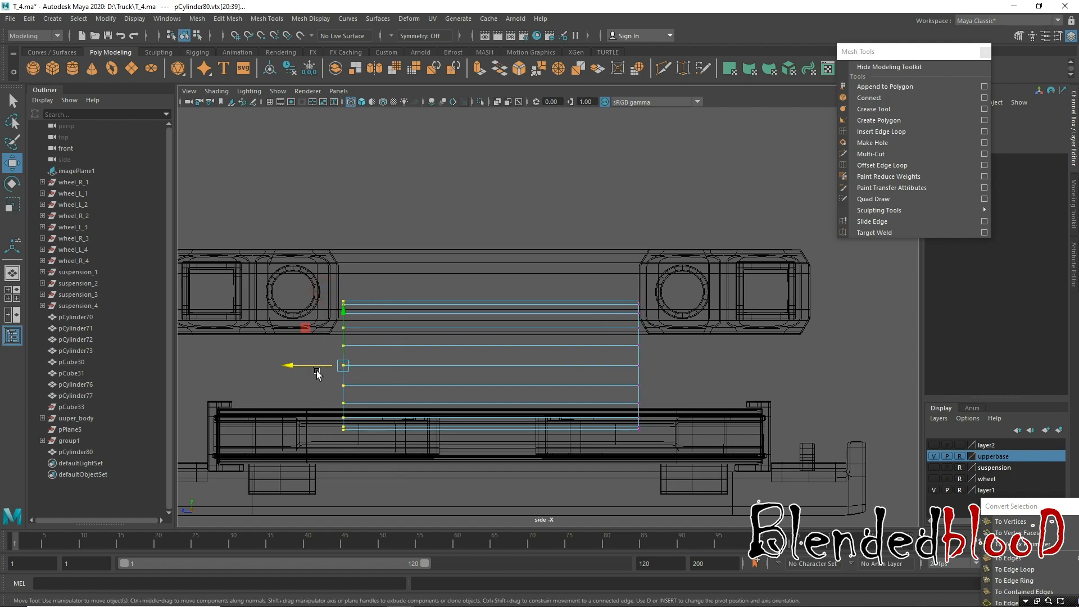
left_click_drag(292, 365, 288, 366)
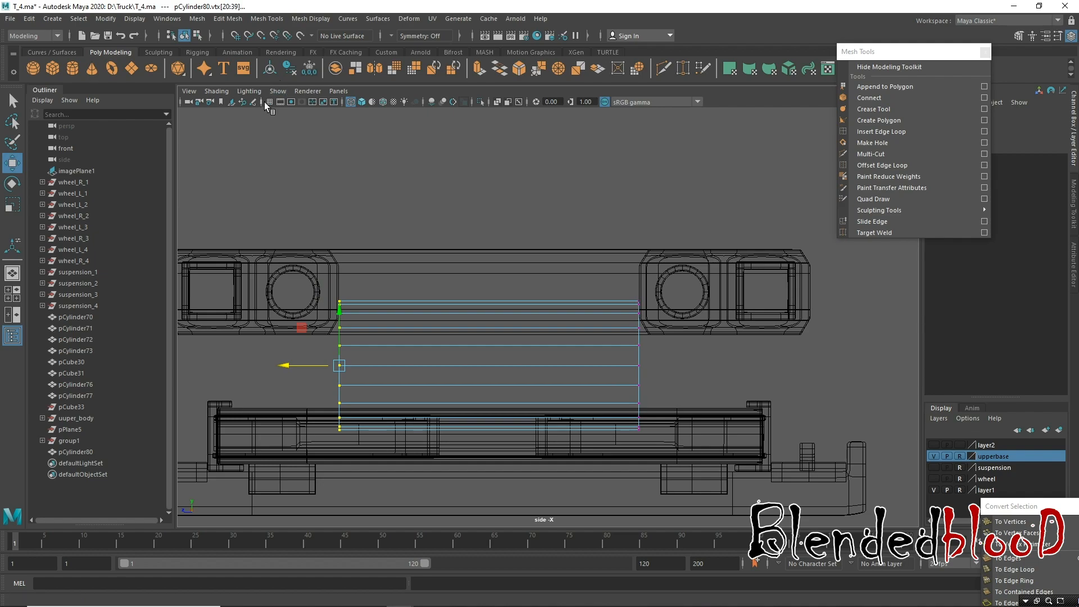
Return the cylinder to object mode in the enlarged perspective view, seen from the front corner.
key("space")
key("space")
left_click_drag(571, 329, 638, 340, "alt")
middle_click_drag(523, 399, 521, 322, "alt")
right_click_drag(547, 239, 603, 219)
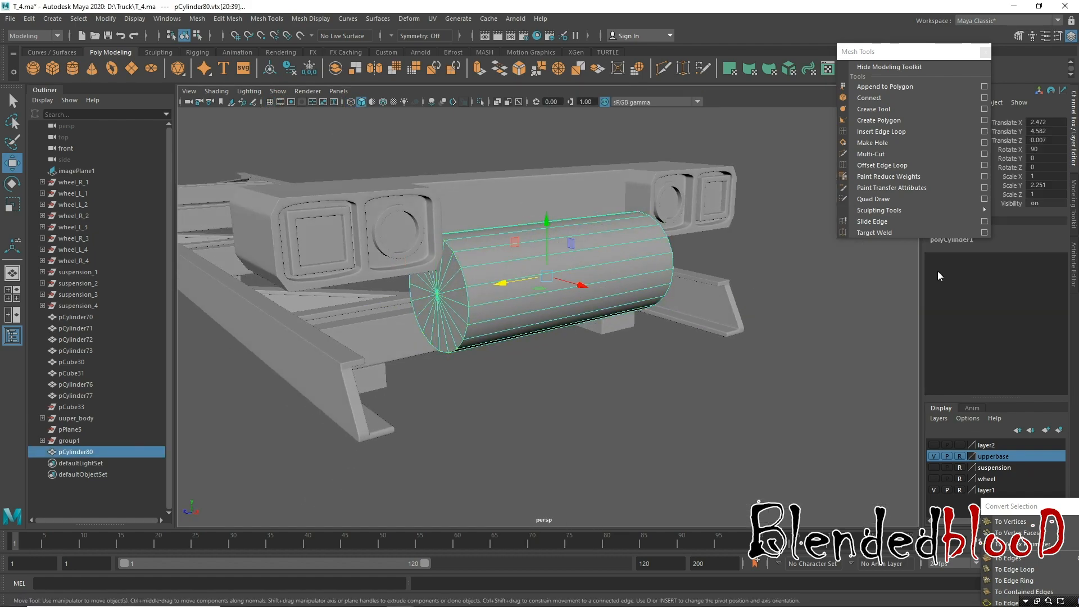
Set the cylinder's Subdivisions Axis to 16 in its polyCylinder1 construction inputs.
left_click(918, 58)
left_click(946, 242)
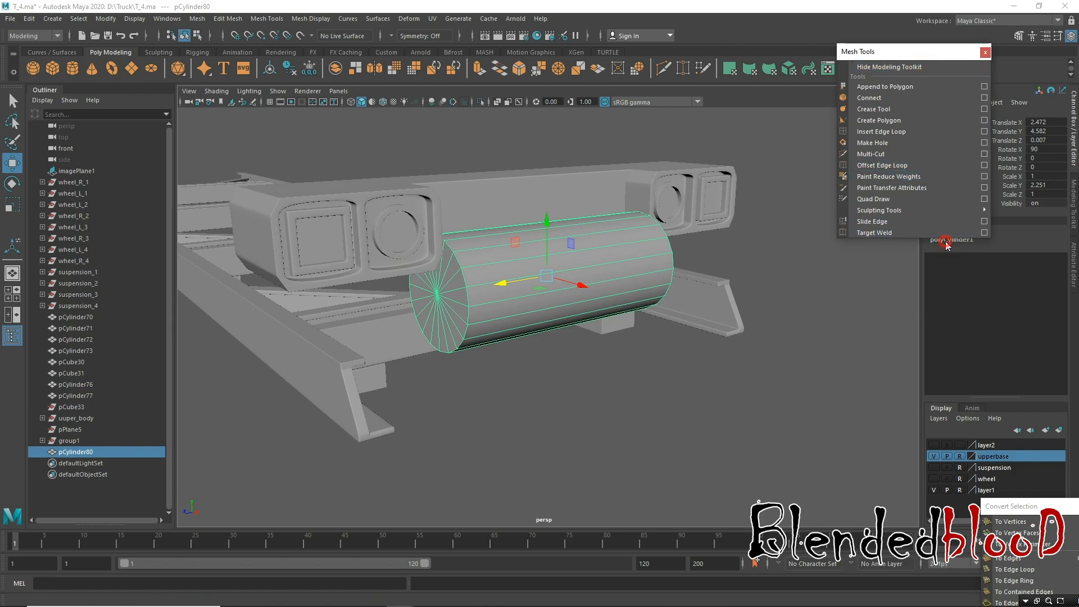
left_click_drag(893, 54, 721, 5)
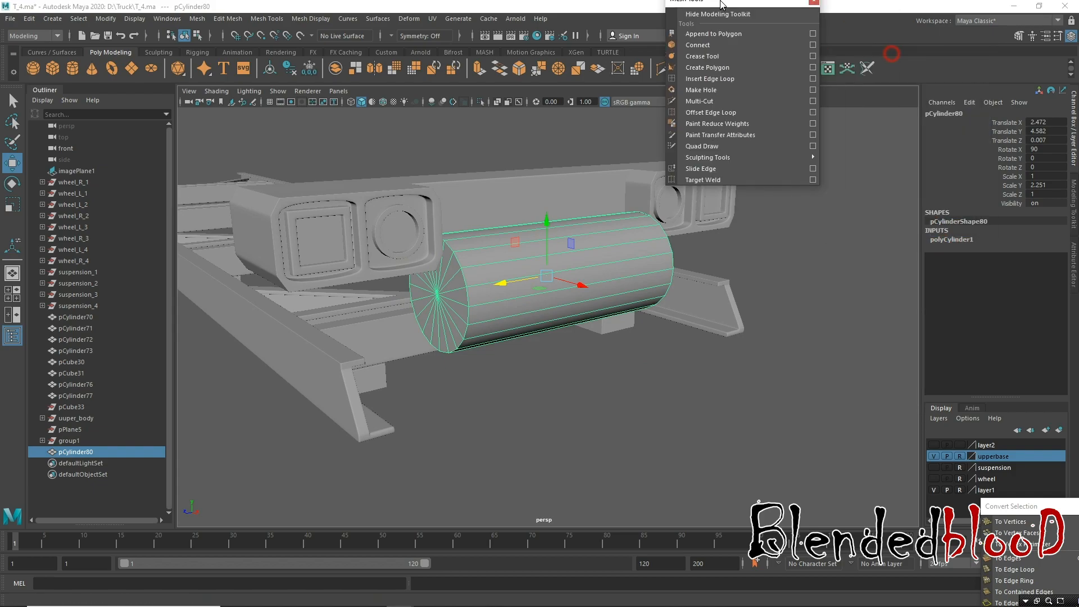
left_click(956, 239)
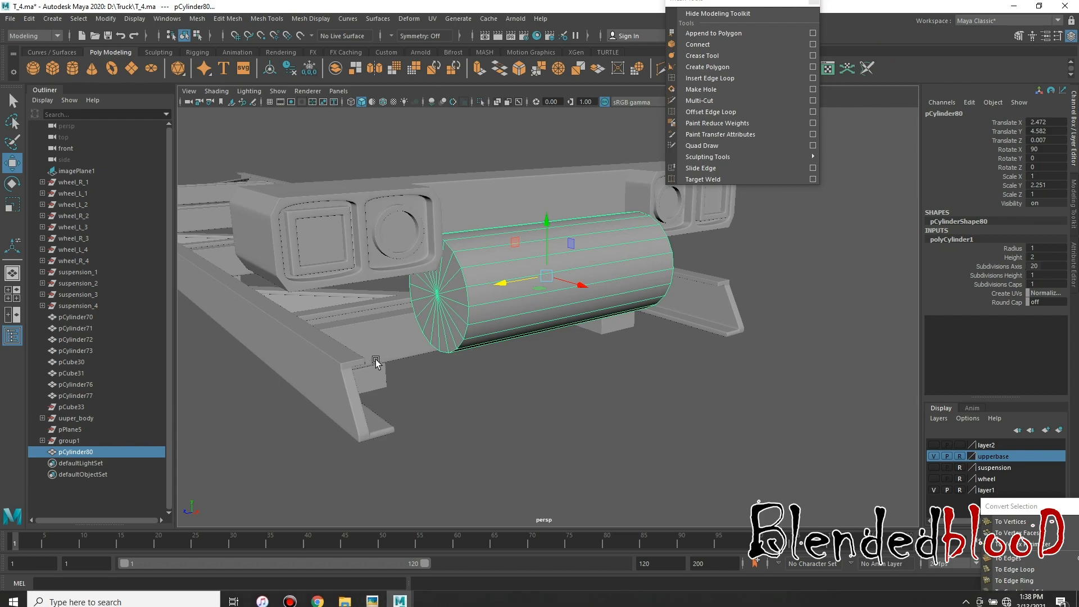
key("space")
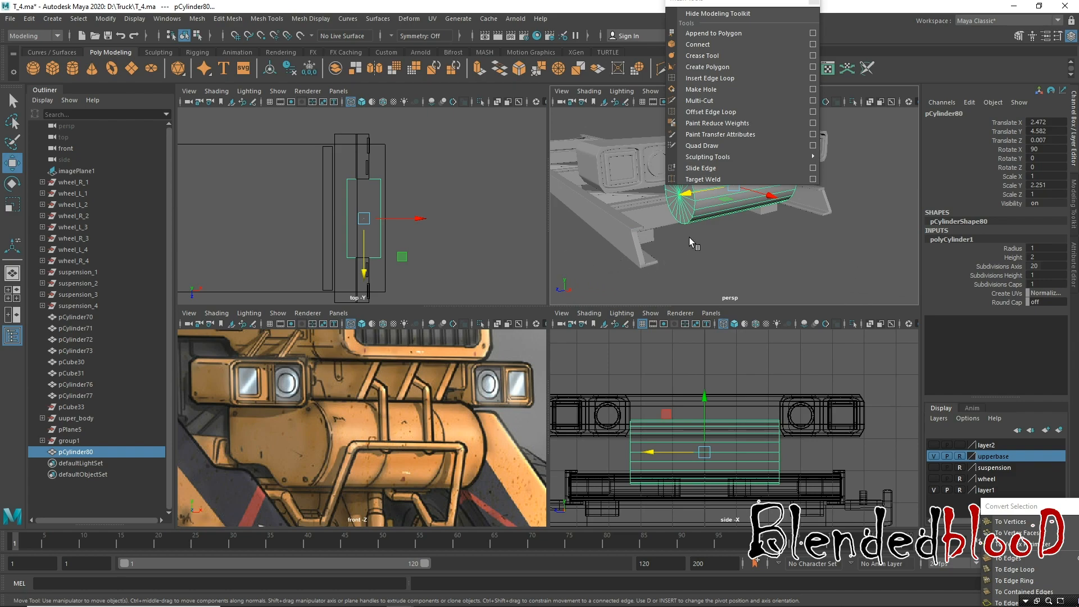
double_click(1048, 260)
double_click(1039, 266)
key("Return")
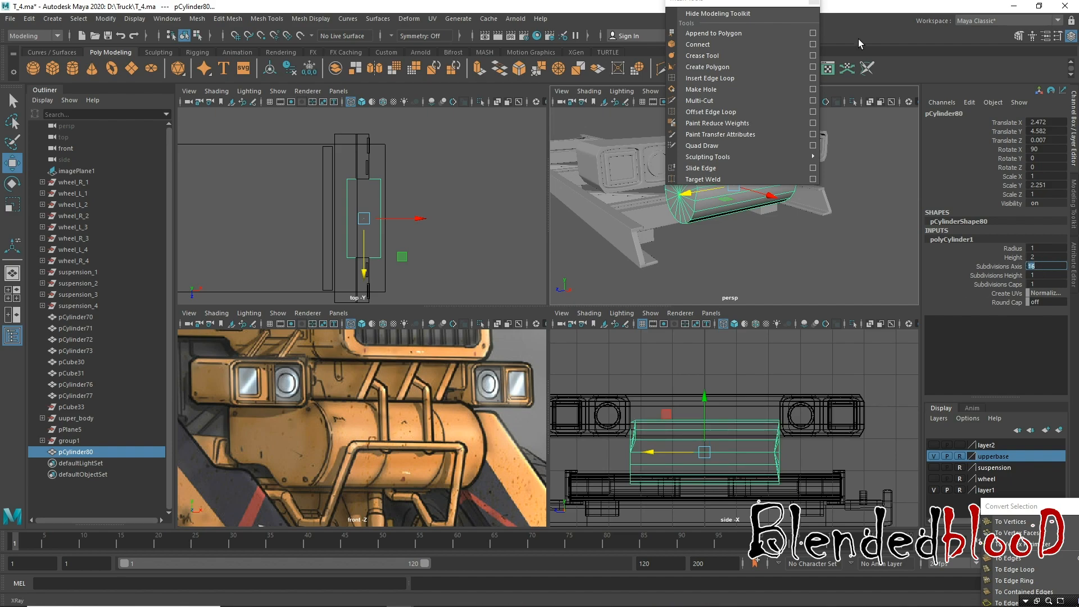
Flatten the vertices at each end of the cylinder in the enlarged side view so both ends are straight.
left_click(730, 2)
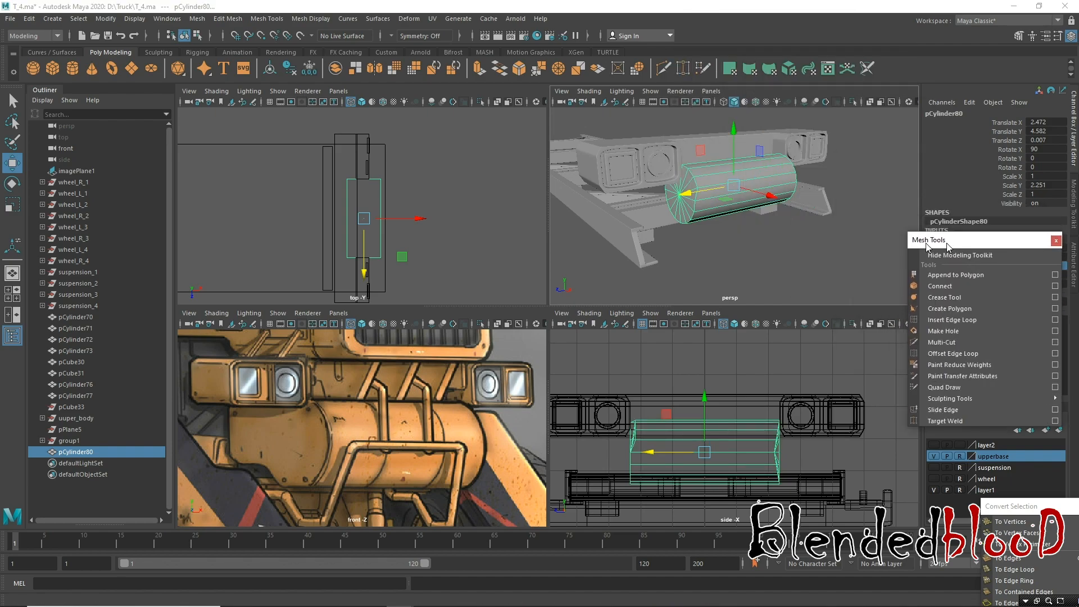
left_click_drag(775, 246, 699, 235, "alt")
key("space")
middle_click_drag(536, 344, 582, 336, "alt")
right_click_drag(465, 286, 411, 286)
left_click_drag(347, 285, 400, 431)
key("r")
left_click_drag(339, 359, 670, 383)
left_click_drag(643, 259, 717, 519)
left_click_drag(624, 360, 668, 356)
Move the vertices at both cylinder ends slightly outward toward the headlight housings.
left_click_drag(420, 302, 373, 433)
key("w")
left_click_drag(334, 362, 329, 359)
left_click_drag(634, 266, 729, 527)
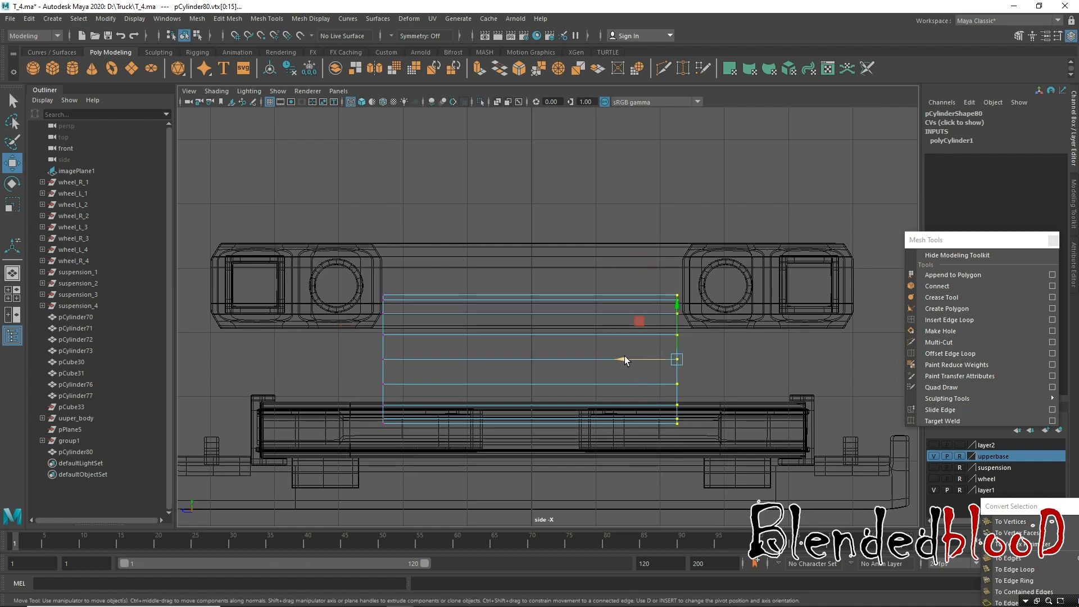
left_click_drag(628, 362, 632, 363)
Return the cylinder to object mode and move it forward clear of the truck body, to Translate X 5.087.
key("space")
key("space")
right_click_drag(605, 305, 608, 280)
left_click_drag(608, 280, 595, 251, "alt")
right_click_drag(594, 252, 612, 239)
left_click_drag(598, 281, 737, 315)
left_click_drag(749, 391, 709, 389, "alt")
key("space")
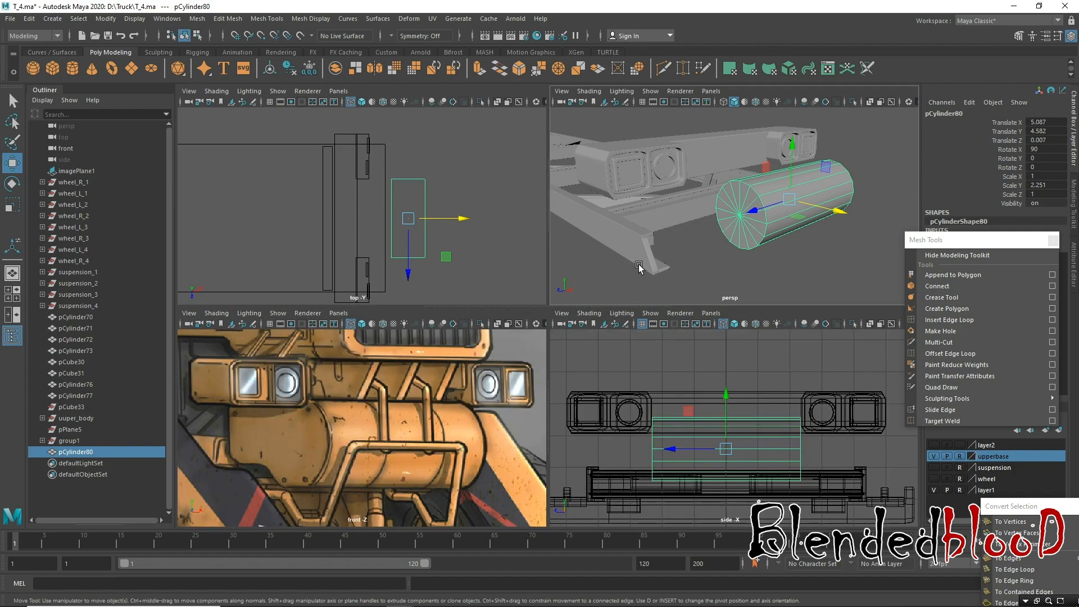
Move the Mesh Tools window aside and hide the upperbase layer so only the cylinder is visible.
left_click_drag(716, 234, 778, 231, "alt")
middle_click_drag(804, 230, 713, 228, "alt")
left_click(999, 247)
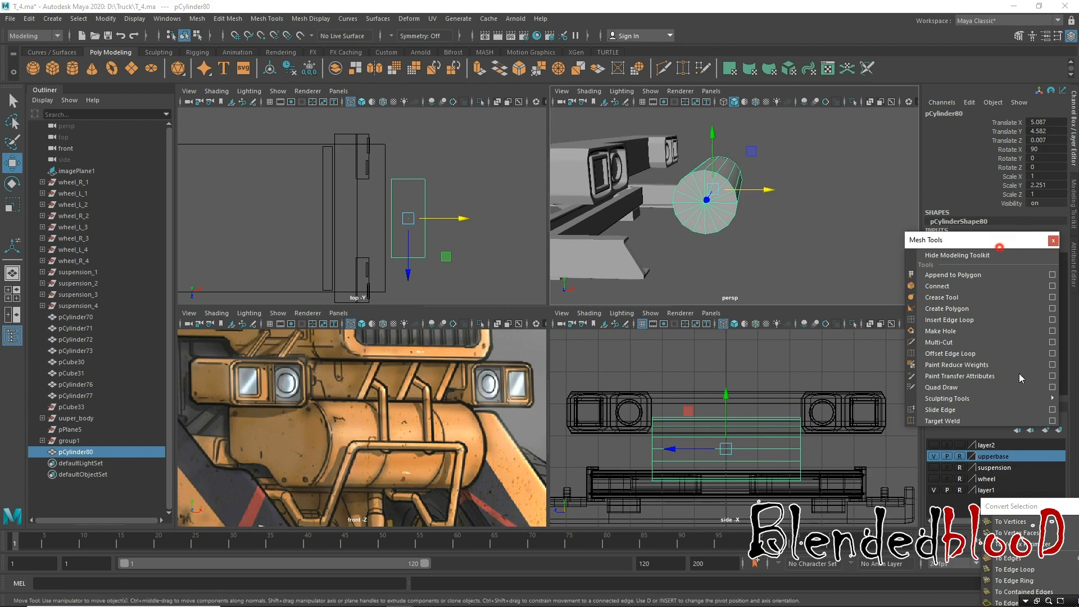
left_click(934, 457)
left_click_drag(744, 213, 765, 217, "alt")
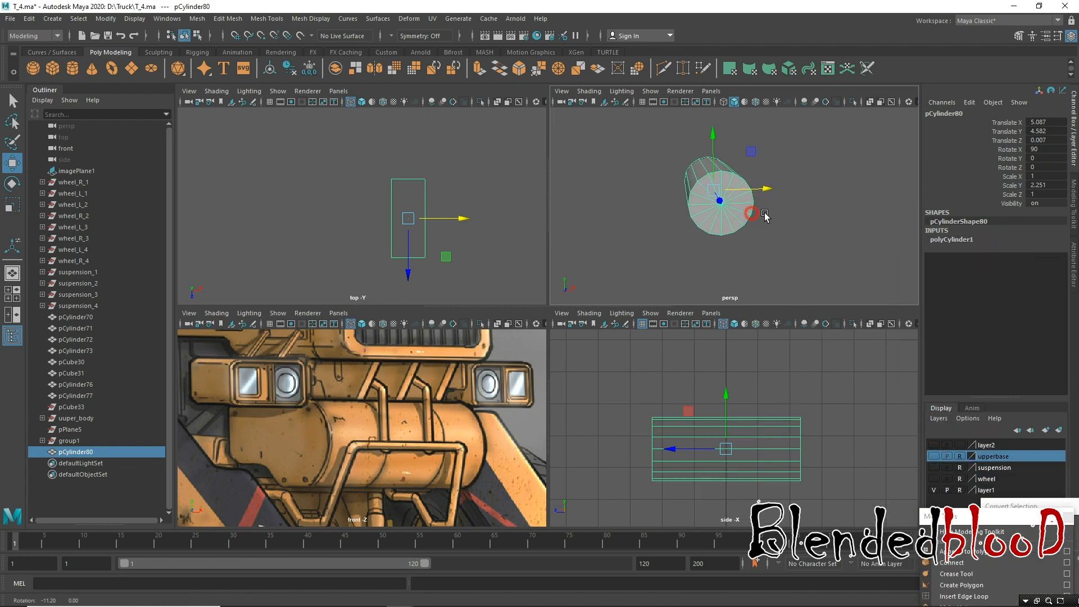
Select the long side faces on the back half of the cylinder.
right_click_drag(749, 189, 752, 250, "alt")
middle_click_drag(721, 214, 756, 268, "alt")
left_click_drag(757, 268, 753, 239, "alt")
right_click_drag(723, 220, 691, 219)
left_click(703, 220)
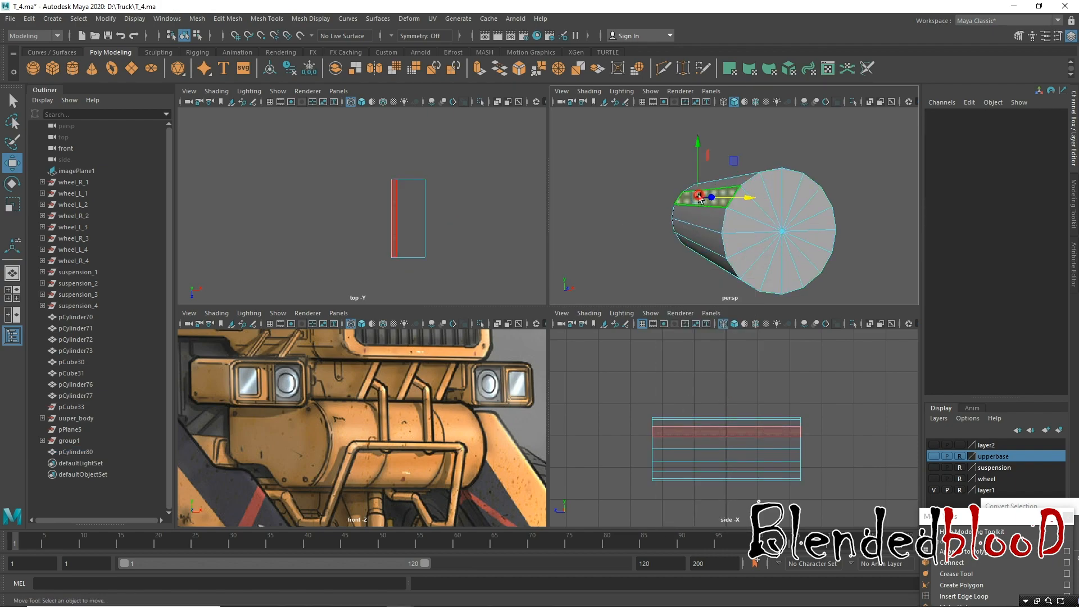
left_click(701, 233, "shift")
left_click(701, 233, "shift")
left_click_drag(862, 195, 889, 206, "alt")
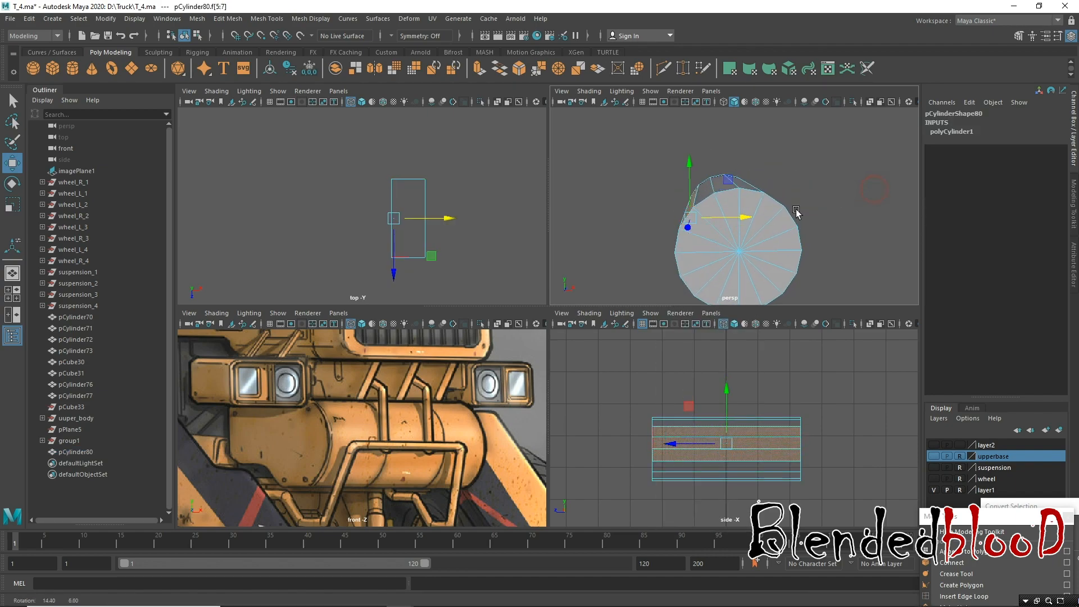
left_click(705, 190, "shift")
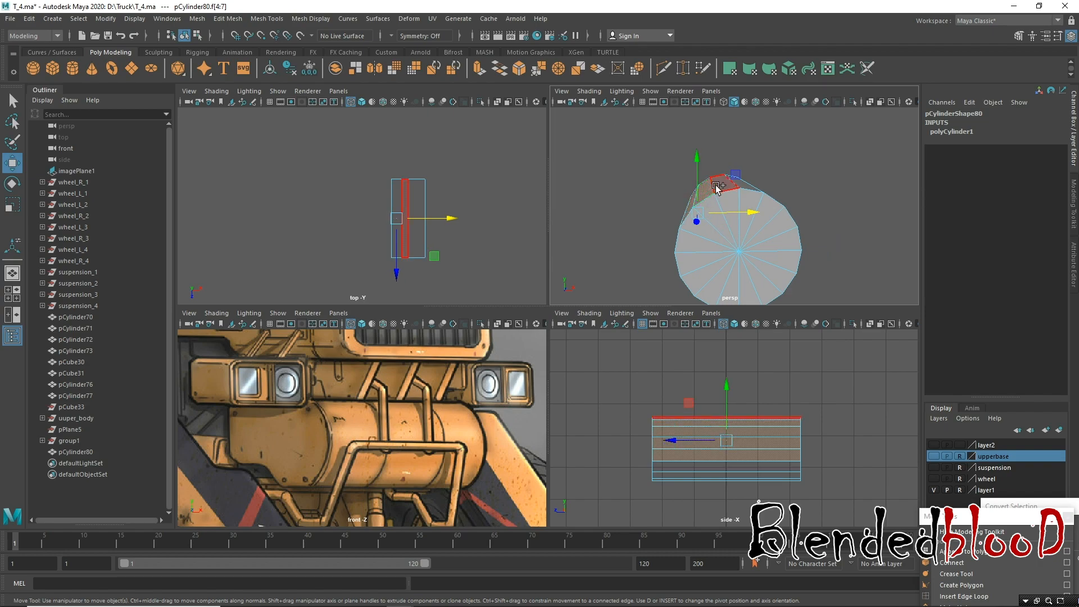
left_click(717, 187, "shift")
left_click_drag(717, 188, 820, 237, "alt")
left_click(719, 208, "shift")
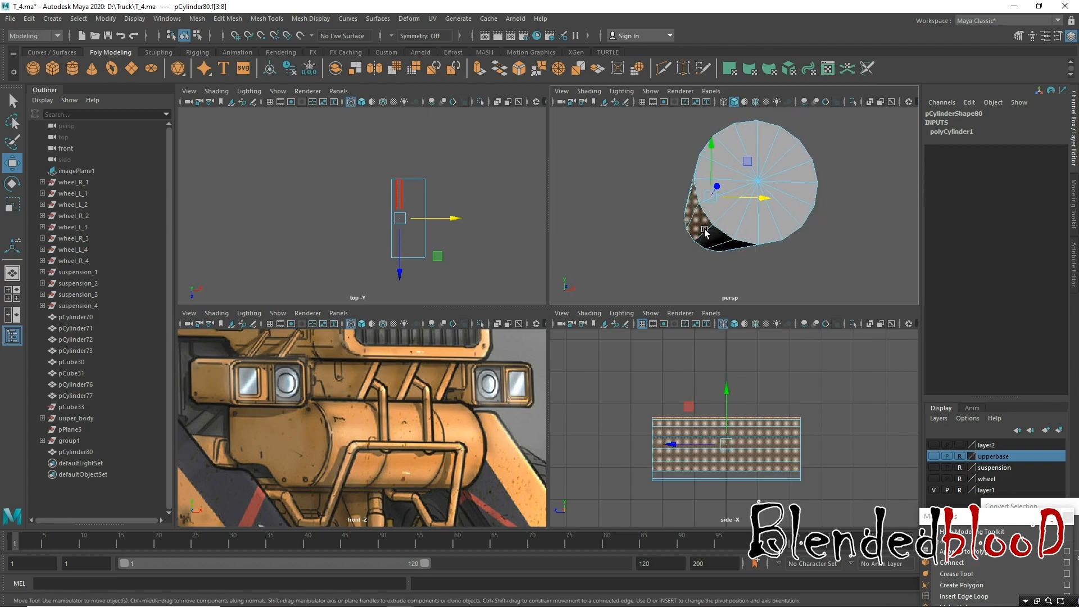
left_click(728, 246, "shift")
left_click_drag(750, 253, 753, 186, "alt")
left_click(724, 246, "shift")
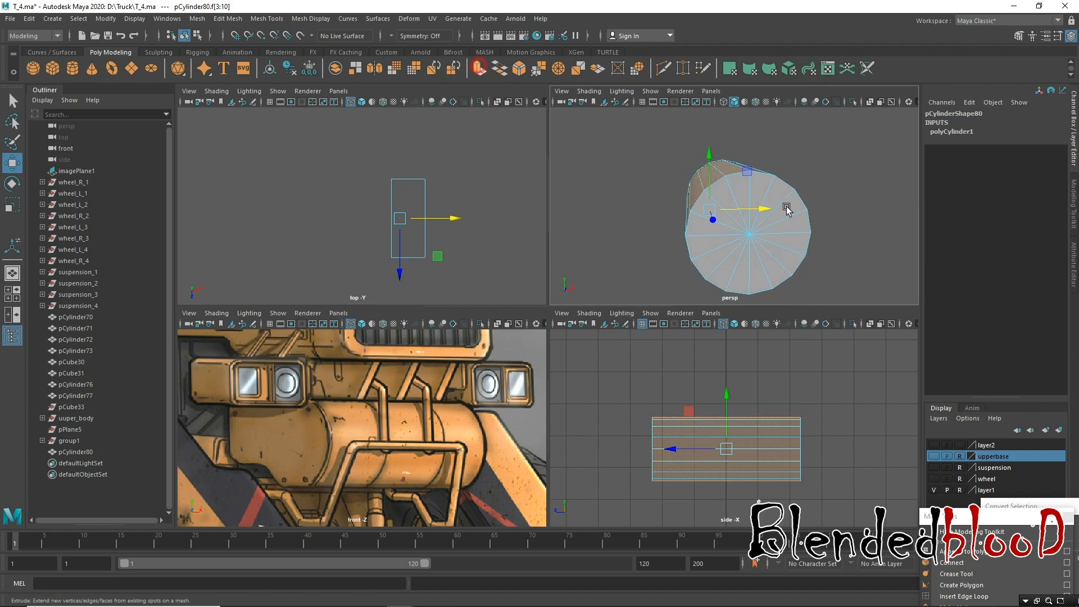
Try to extrude the selected back faces and pull them backward.
key("ctrl+e")
scroll(776, 137, "down", 5)
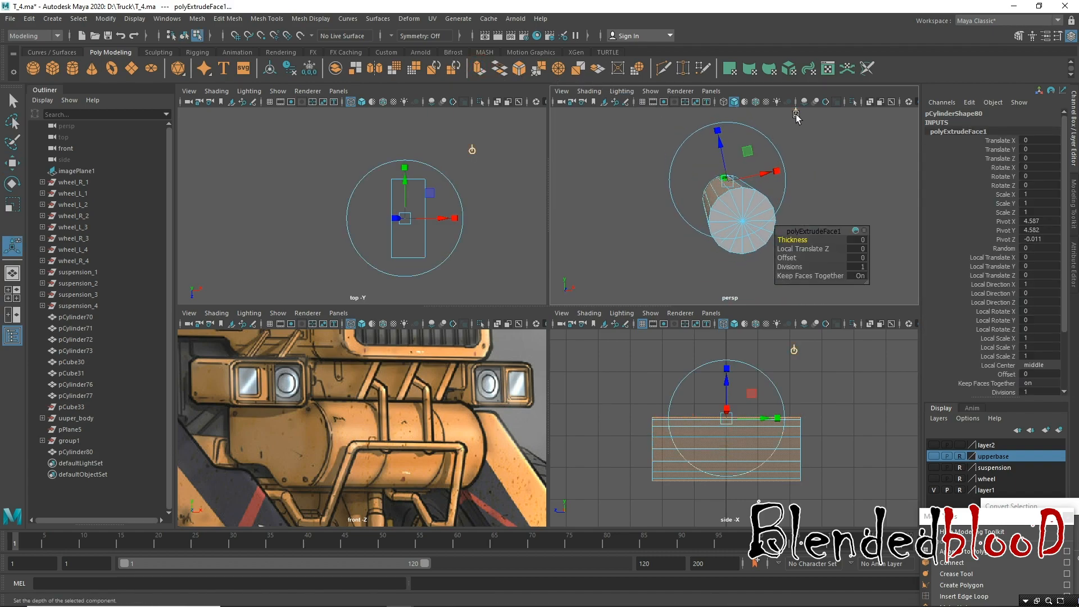
key("w")
left_click_drag(770, 210, 758, 212)
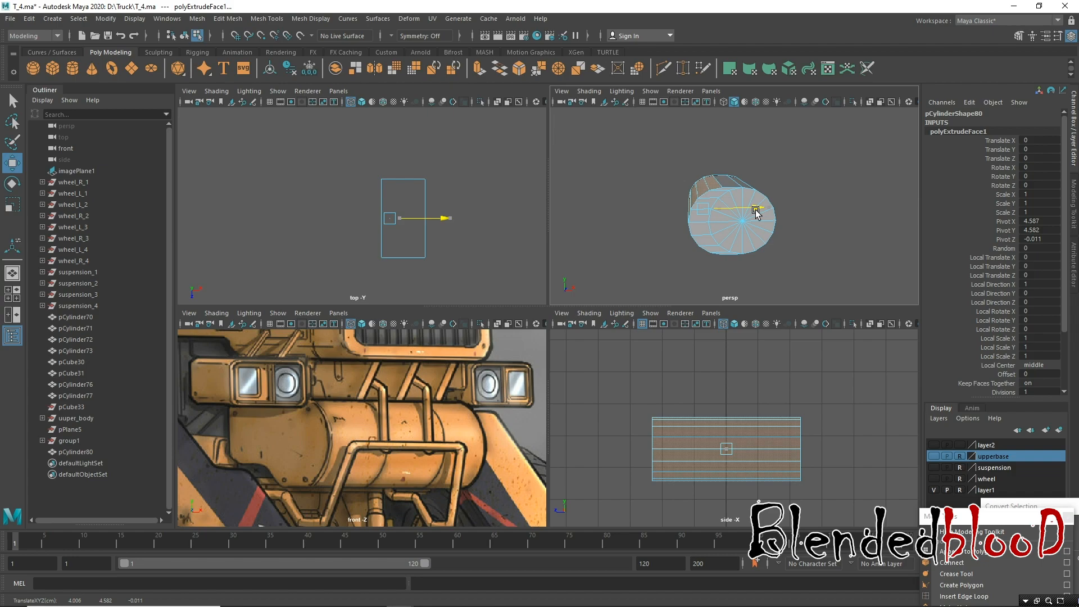
left_click_drag(755, 211, 771, 231)
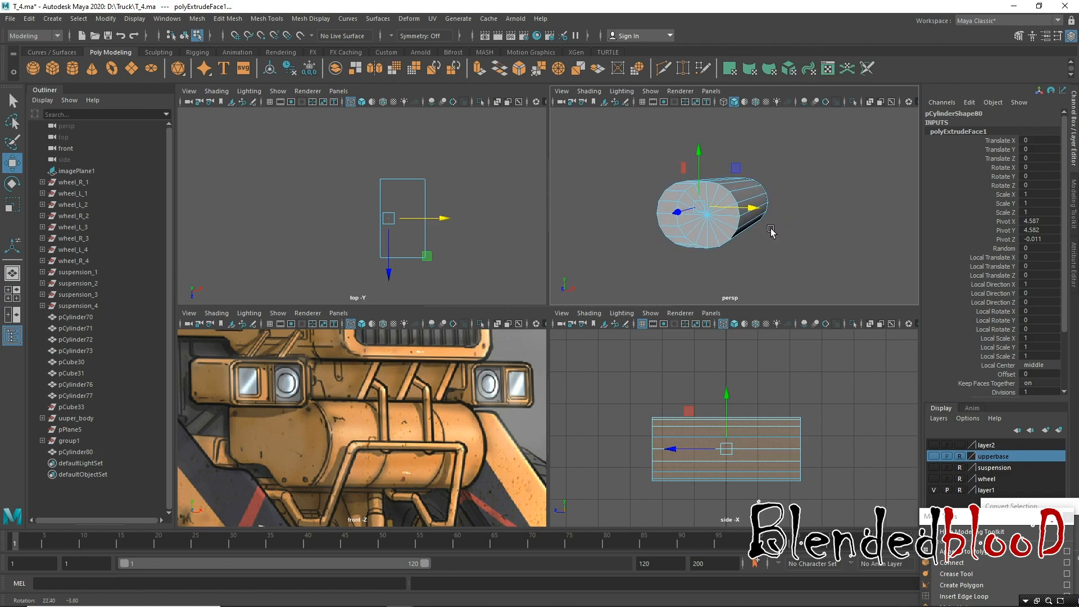
Undo the face extrusion on the back of the cylinder.
right_click_drag(776, 230, 791, 262, "alt")
key("ctrl+z")
left_click(786, 240)
key("ctrl+z")
key("ctrl+z")
key("ctrl+z")
key("ctrl+z")
left_click_drag(718, 217, 782, 217, "alt")
key("3")
key("1")
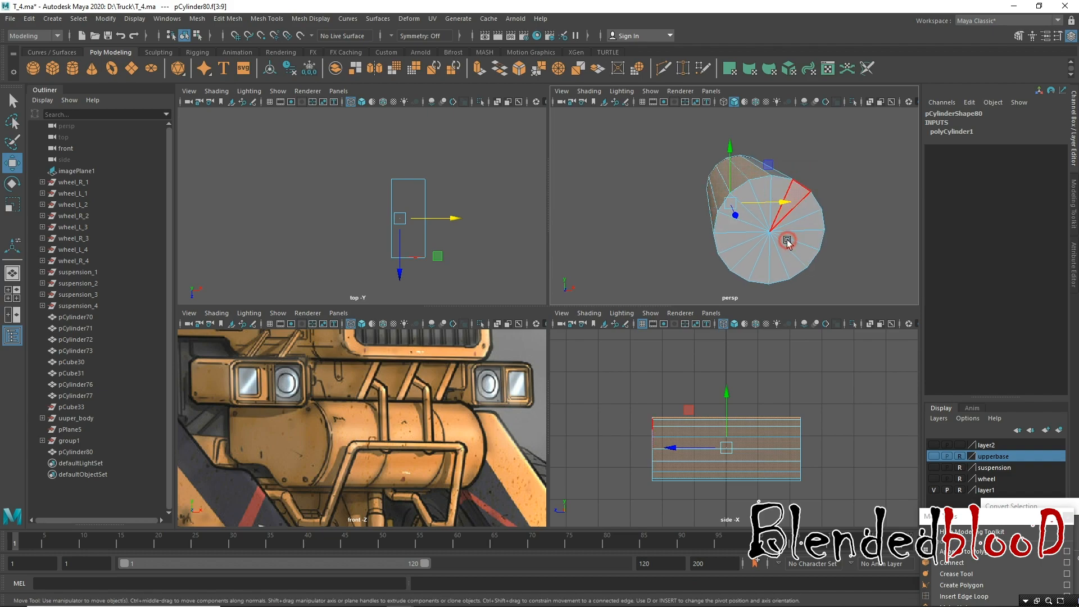
Pull the cylinder's back faces slightly backward, and select only the four upper back faces.
mouse_move(784, 208)
left_mouse_down()
mouse_move(780, 197)
mouse_move(769, 206)
left_mouse_up()
left_click(757, 203)
mouse_move(741, 191)
left_mouse_down("alt")
mouse_move(707, 234)
mouse_move(769, 189)
mouse_move(728, 205)
left_mouse_up("alt")
left_click(712, 220)
left_click(700, 211)
left_click(728, 200, "shift")
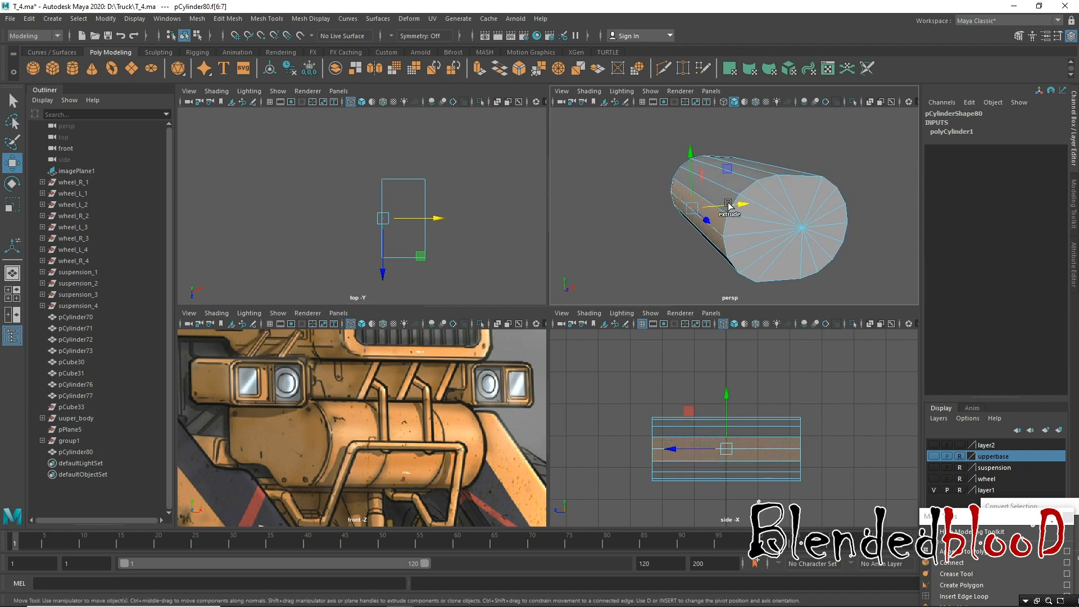
left_click(740, 176, "shift")
left_click(734, 183, "shift")
left_click_drag(825, 217, 803, 214, "alt")
left_click_drag(703, 216, 722, 204, "alt")
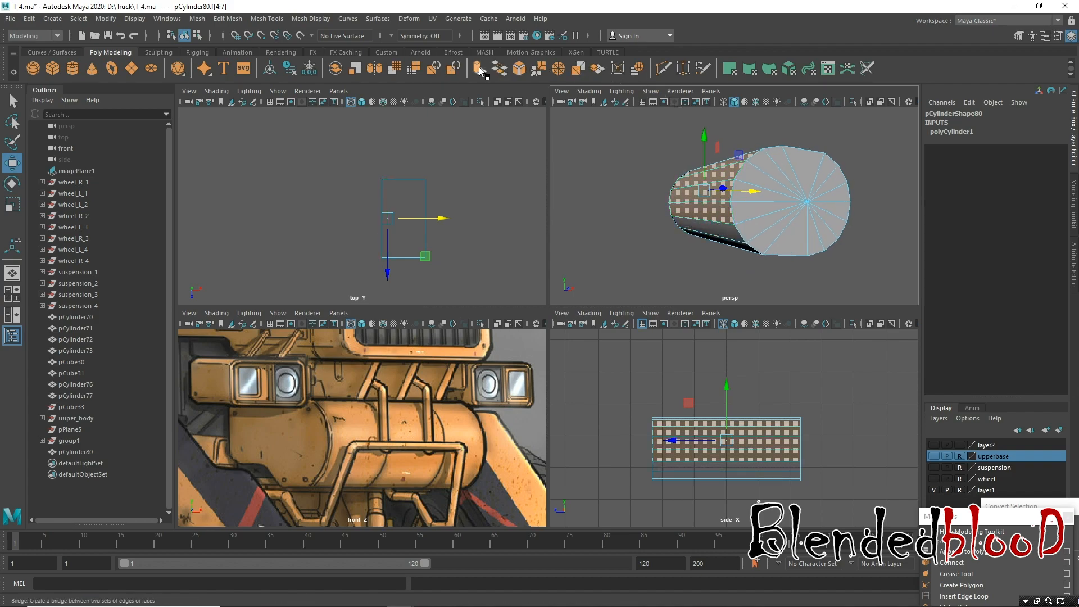
Extrude the four upper back faces, flatten them with the Scale tool and pull them backward as a block.
key("ctrl+e")
left_click_drag(801, 152, 794, 148, "alt")
left_click(764, 142)
right_click_drag(794, 185, 778, 178, "alt")
key("r")
left_click_drag(753, 235, 703, 211, "alt")
key("w")
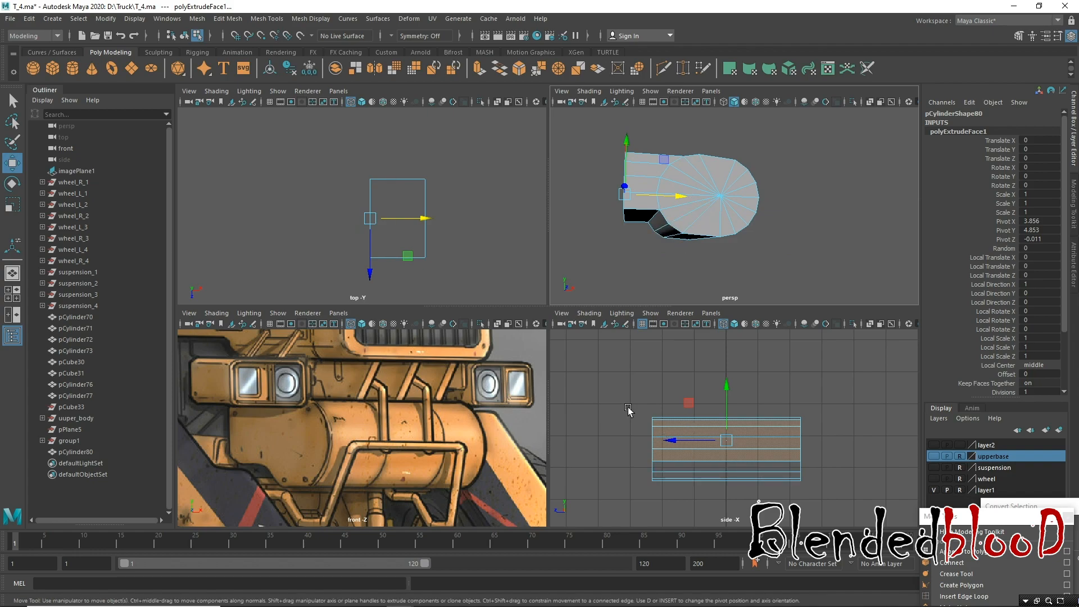
Compare with the tank in the reference image and reposition the lower vertices where the rear block meets the cylinder.
scroll(269, 440, "down", 5)
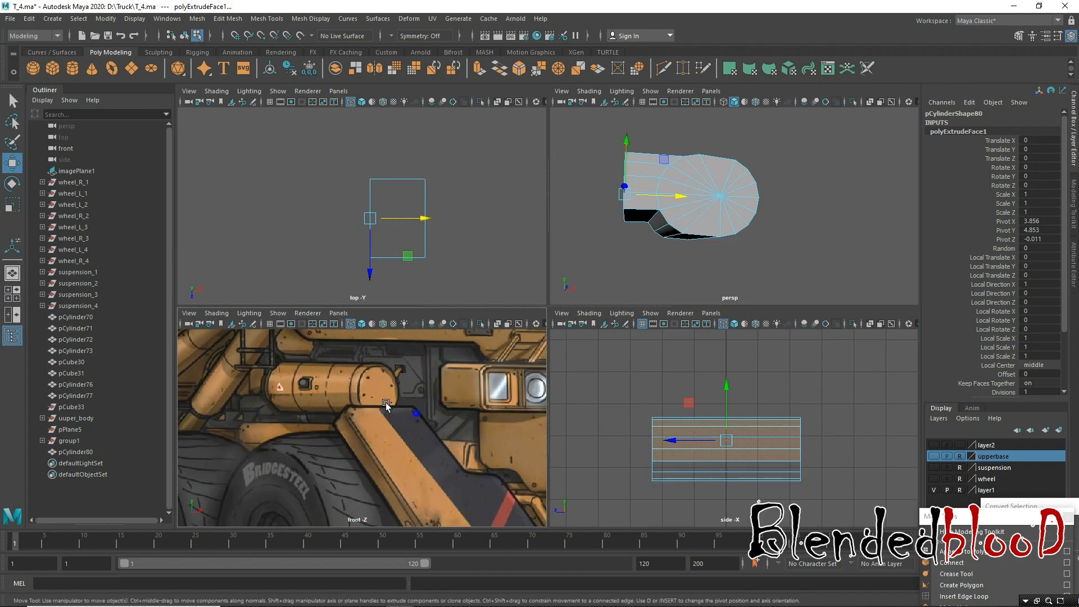
middle_click_drag(195, 341, 346, 388, "alt")
mouse_move(347, 388)
right_mouse_down("alt")
mouse_move(389, 374)
mouse_move(250, 336)
mouse_move(338, 388)
right_mouse_up("alt")
middle_click_drag(331, 377, 355, 426, "alt")
right_click_drag(355, 427, 361, 429, "alt")
middle_click_drag(367, 405, 369, 434, "alt")
right_click_drag(369, 433, 272, 275, "alt")
scroll(355, 425, "up", 6)
mouse_move(381, 475)
left_mouse_down()
mouse_move(364, 422)
mouse_move(414, 483)
left_mouse_up()
left_click_drag(386, 462, 422, 436)
mouse_move(354, 415)
left_mouse_down()
mouse_move(376, 433)
mouse_move(372, 423)
left_mouse_up()
middle_click_drag(469, 442, 481, 511, "alt")
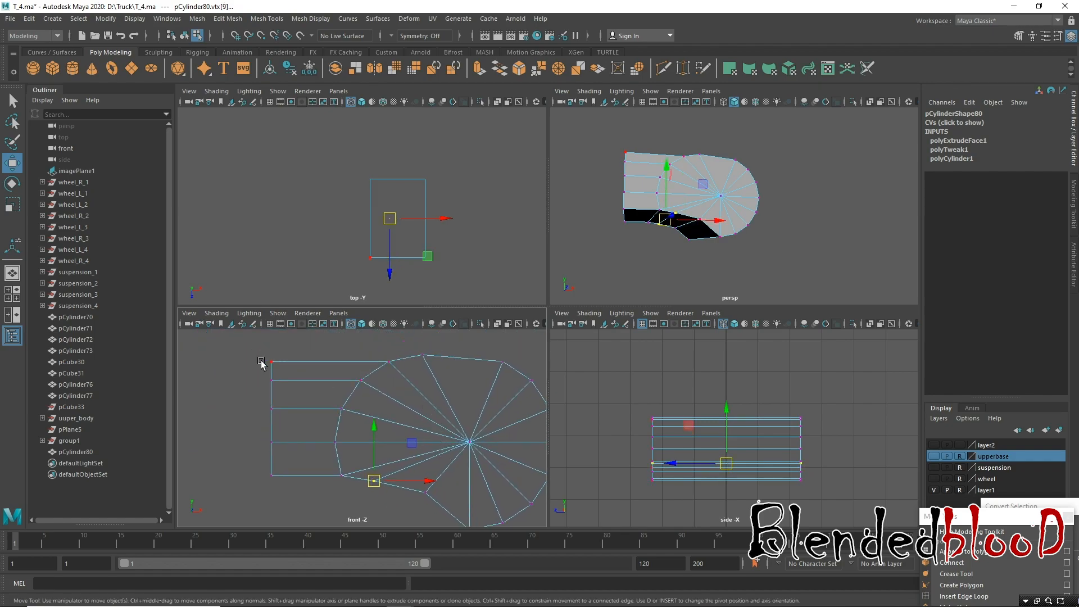
Shift the rear block's profile vertices and the cylinder's upper vertices forward in the front view.
left_click_drag(388, 471, 415, 509)
left_click_drag(384, 426, 498, 367)
left_click(430, 362)
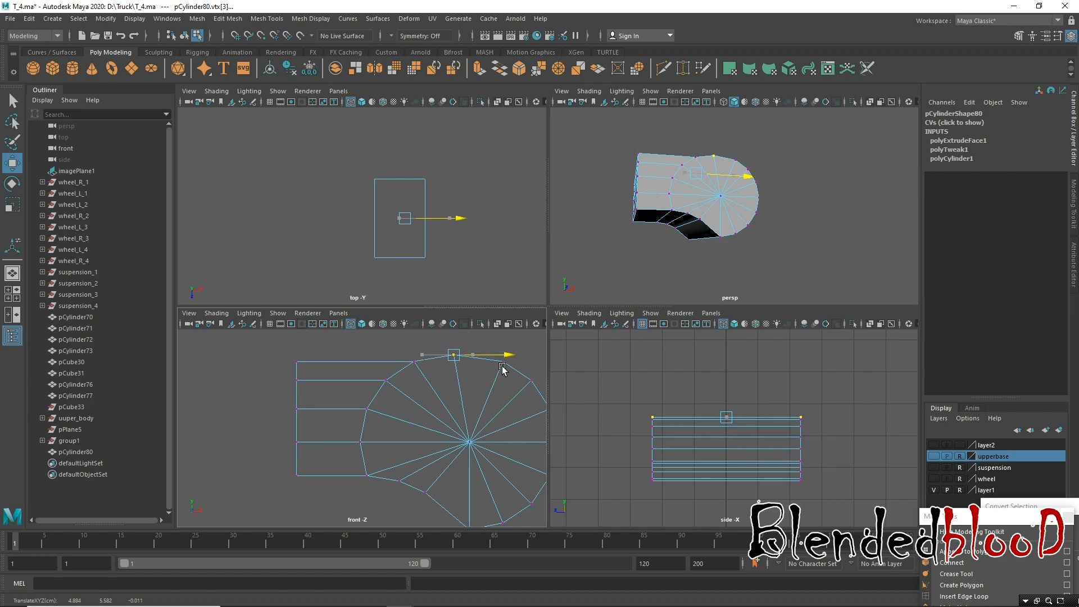
Reposition the lower profile vertices in the front view to round the curve between the cylinder and rear block.
middle_click_drag(477, 429, 440, 387, "alt")
left_click_drag(382, 445, 415, 475)
left_click_drag(361, 435, 405, 480)
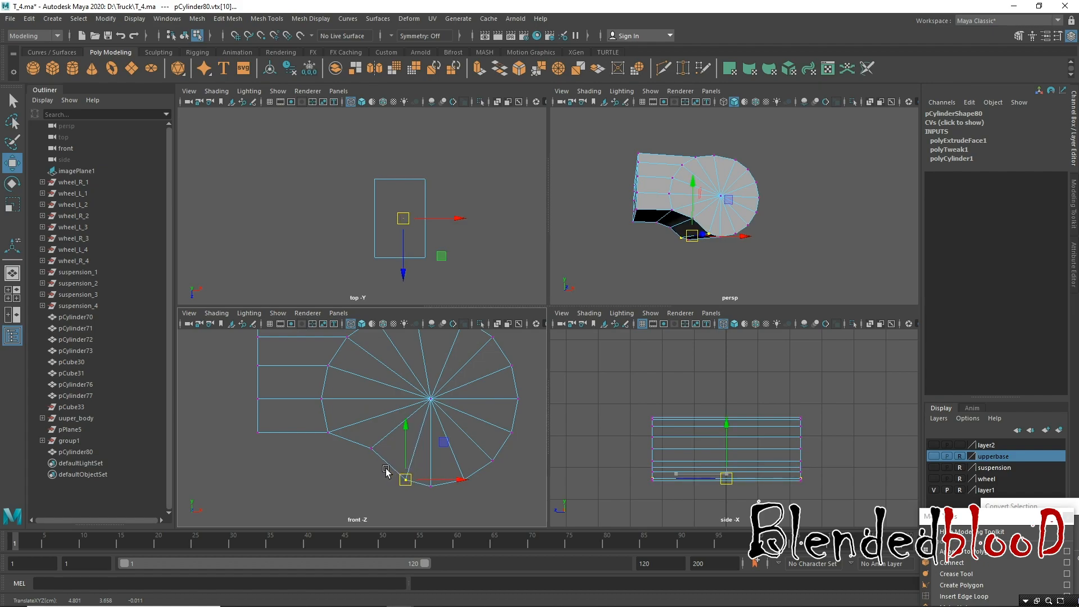
left_click(368, 443)
middle_click_drag(374, 435, 387, 448, "alt")
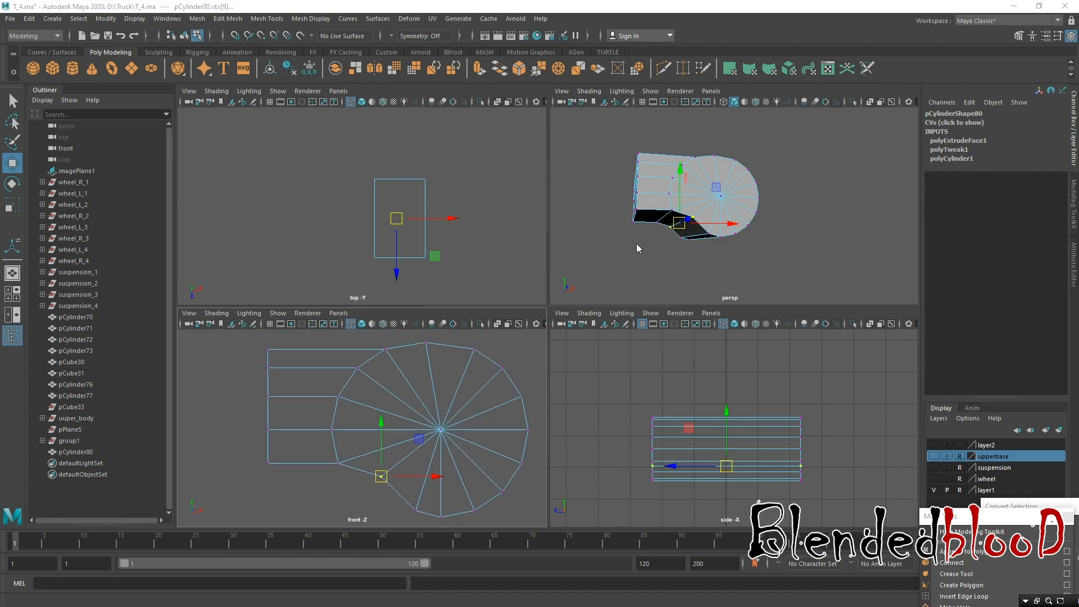
Check the tank in smooth mesh preview in the enlarged perspective view, and return it unsmoothed to object mode.
key("space")
left_click_drag(622, 276, 608, 319, "alt")
key("3")
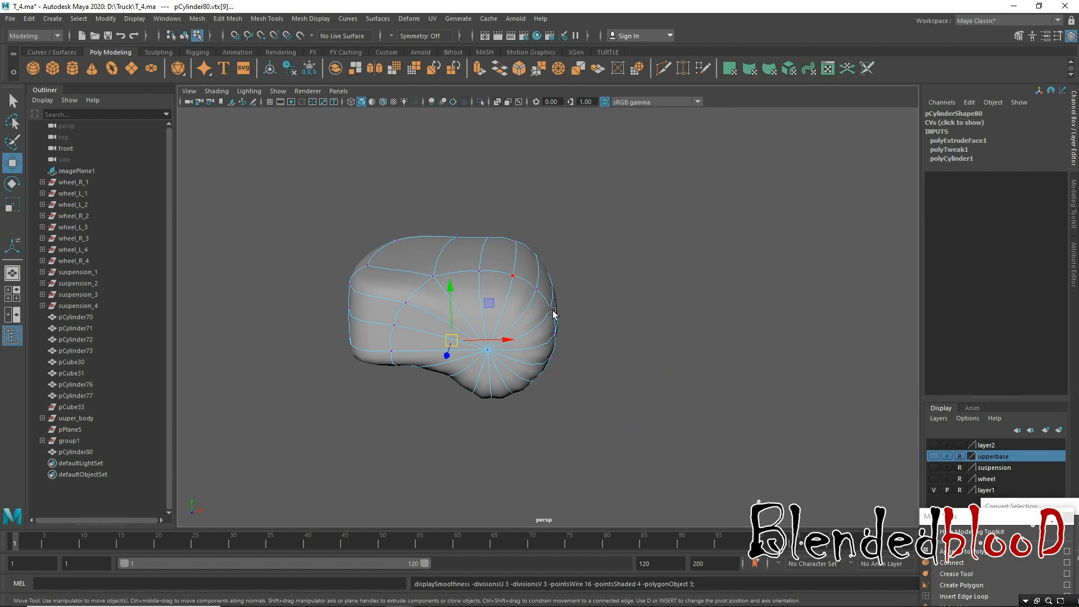
key("1")
left_click_drag(590, 374, 578, 301, "alt")
right_click_drag(578, 302, 646, 272)
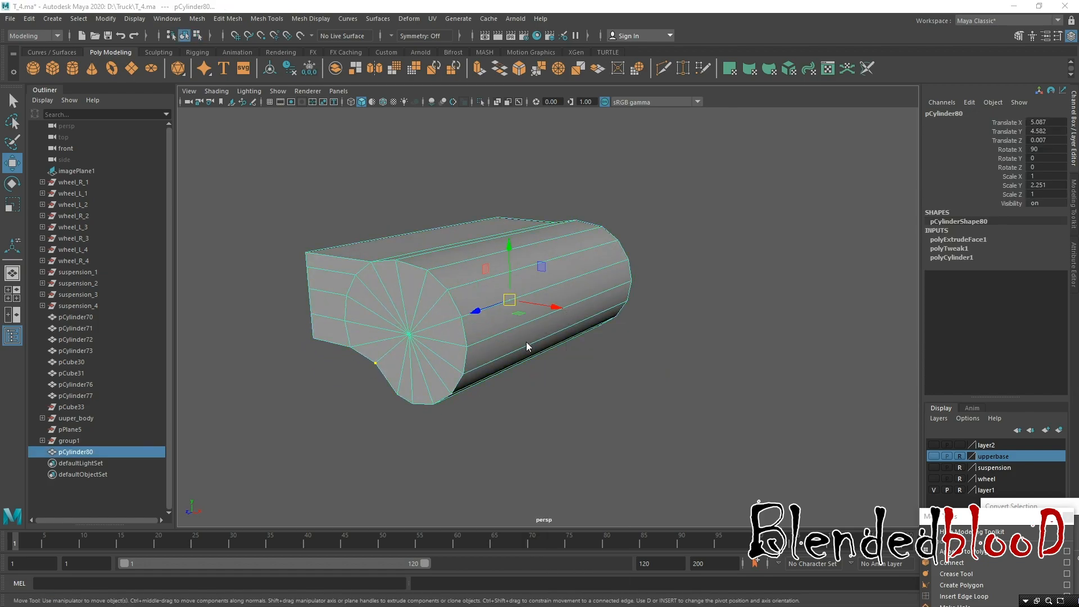
Examine the front tank between the headlights in the reference image.
key("space")
scroll(454, 388, "down", 1)
right_click_drag(722, 185, 771, 170)
middle_click_drag(413, 427, 193, 402, "alt")
middle_click_drag(461, 447, 263, 402, "alt")
middle_click_drag(446, 423, 277, 356, "alt")
middle_click_drag(418, 413, 269, 383, "alt")
middle_click_drag(461, 436, 482, 361, "alt")
scroll(482, 361, "up", 1)
middle_click_drag(410, 380, 432, 405, "alt")
Bring the Mesh Tools window back into view and scale the vertices at both tank ends flat along its length.
left_click_drag(982, 515, 938, 270)
left_click_drag(746, 251, 709, 251, "alt")
right_click_drag(688, 200, 633, 205)
left_click_drag(690, 513, 625, 390)
key("r")
left_click_drag(603, 448, 842, 520)
left_click_drag(751, 449, 794, 448)
Return the tank to object mode and check its shape in smooth mesh preview.
right_click_drag(699, 190, 768, 160)
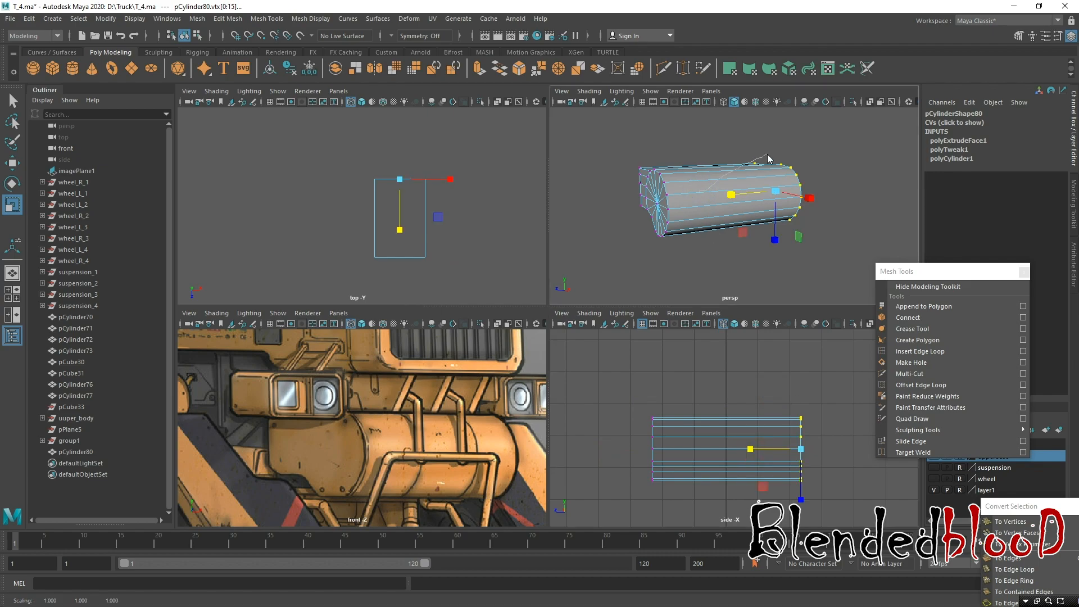
left_click(720, 271)
left_click(713, 194)
key("w")
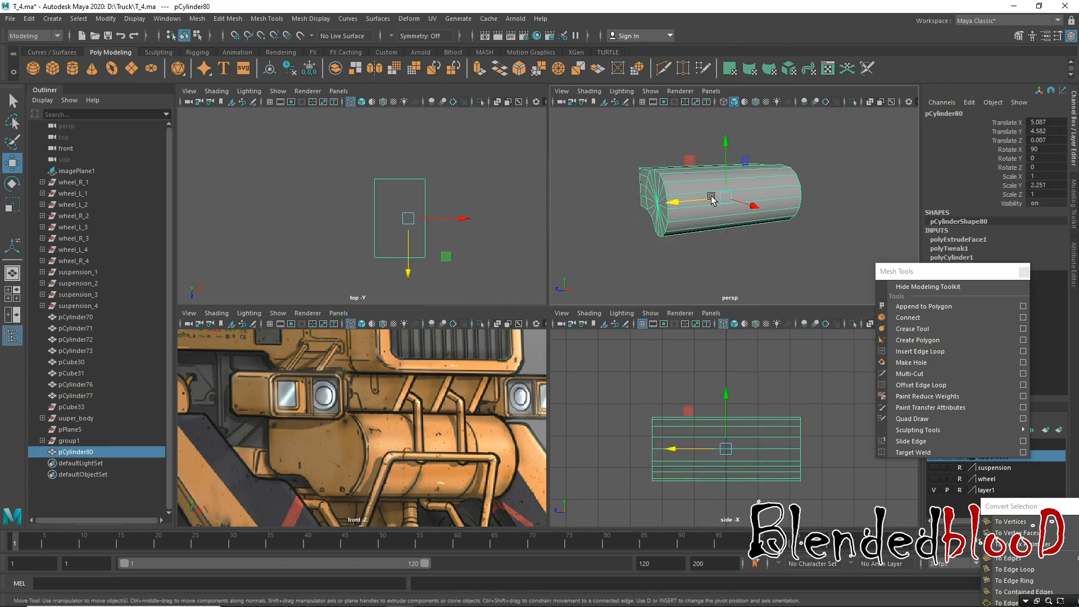
key("3")
key("1")
mouse_move(730, 242)
left_mouse_down("alt")
mouse_move(737, 264)
mouse_move(729, 223)
left_mouse_up("alt")
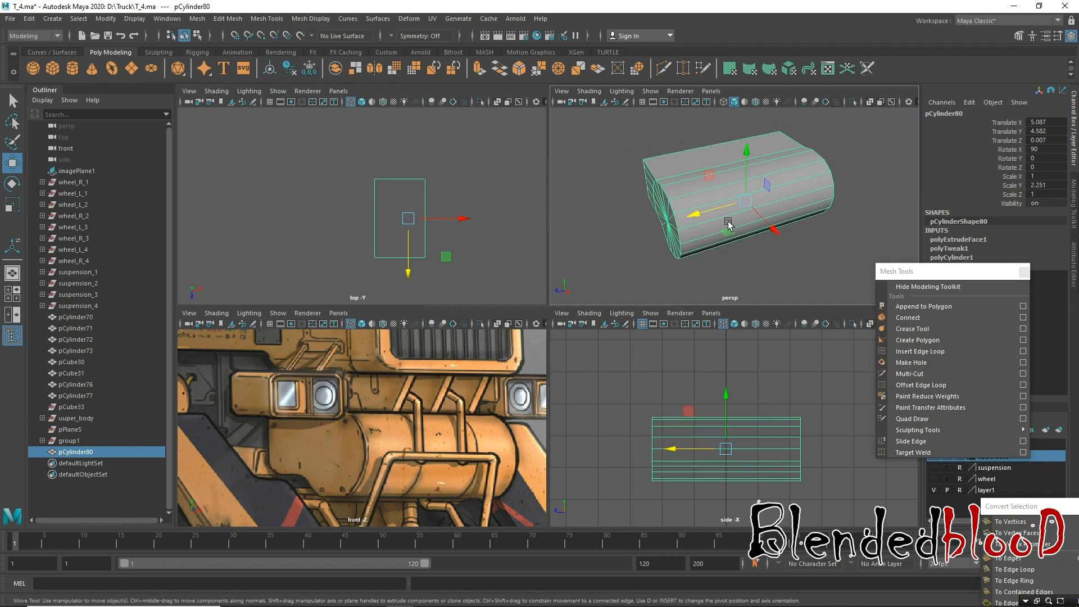
Insert supporting edge loops near both tank ends, at the junction with the rear block and near its back edge.
left_click(920, 351)
right_click_drag(701, 210, 709, 270, "alt")
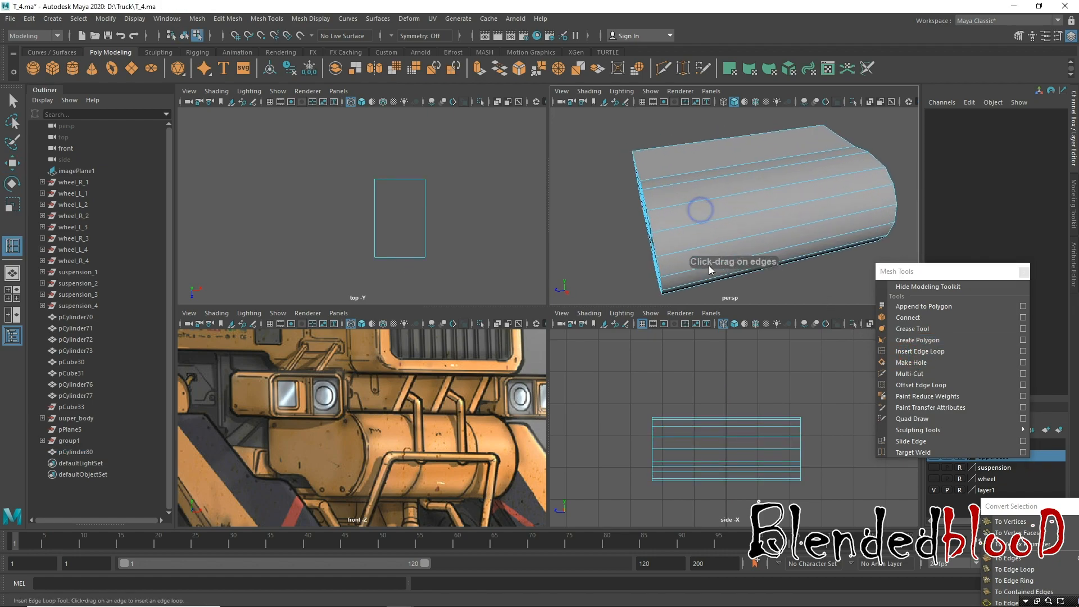
left_click(665, 260)
left_click_drag(783, 244, 630, 194, "alt")
left_click(828, 229)
middle_click_drag(631, 192, 629, 192, "alt")
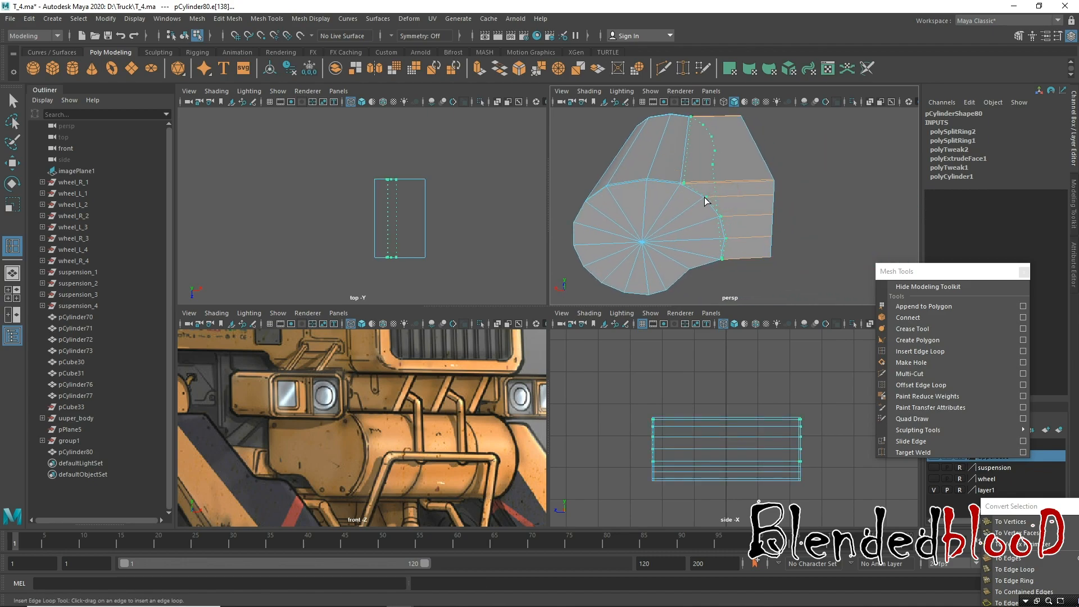
left_click(706, 200)
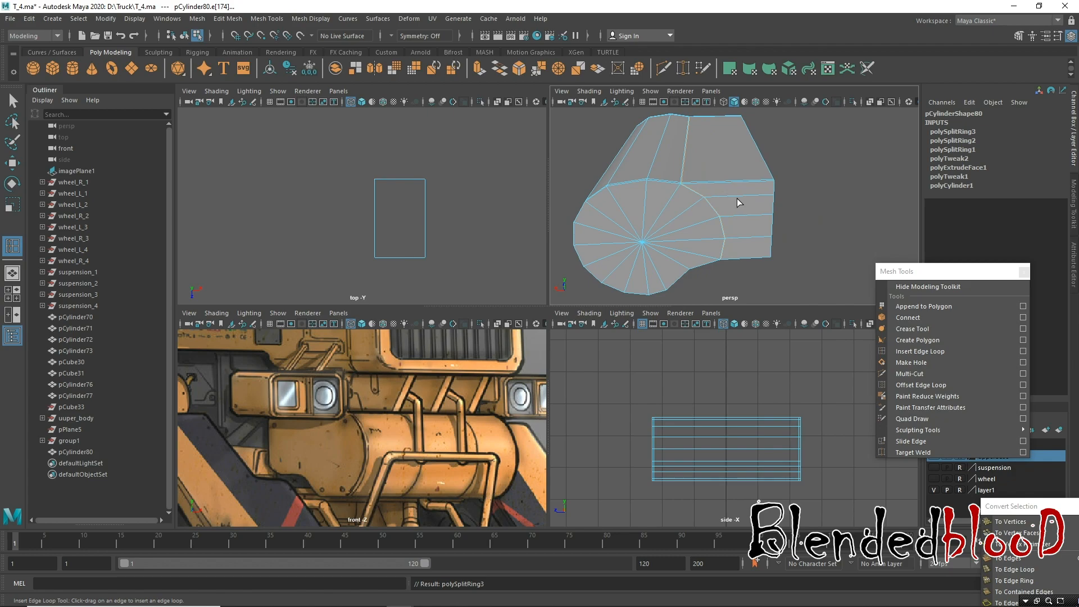
left_click(772, 197)
Inspect the tank in smooth mesh preview from the side and underneath.
key("w")
key("3")
left_click_drag(760, 231, 828, 222, "alt")
right_click_drag(776, 225, 696, 193, "alt")
left_click_drag(697, 215, 814, 253, "alt")
middle_click_drag(755, 222, 714, 208, "alt")
right_click_drag(719, 214, 754, 279, "alt")
left_click_drag(725, 270, 750, 236, "alt")
Switch the tank to face mode and select the two adjacent long faces on its underside.
right_click_drag(750, 236, 755, 260)
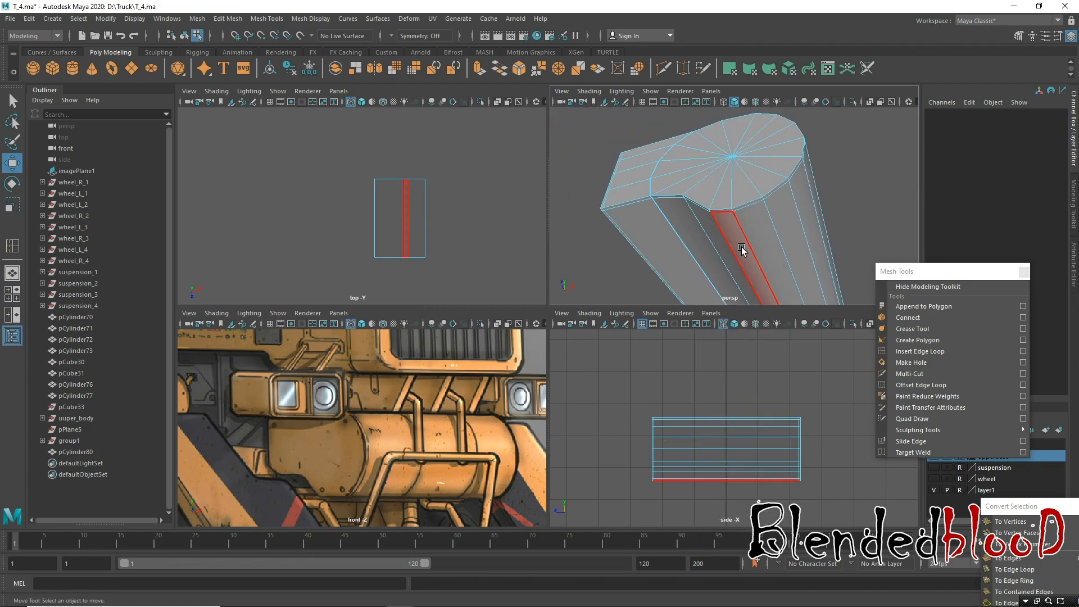
left_click(726, 213)
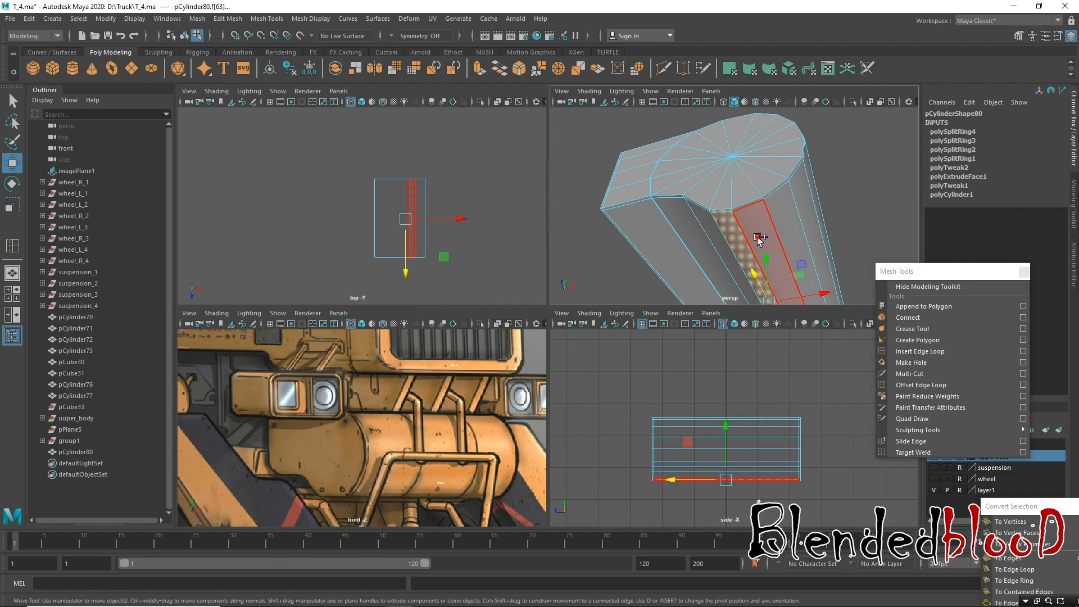
left_click(723, 210, "shift")
left_click_drag(723, 210, 684, 176, "alt")
right_click_drag(683, 176, 713, 178, "alt")
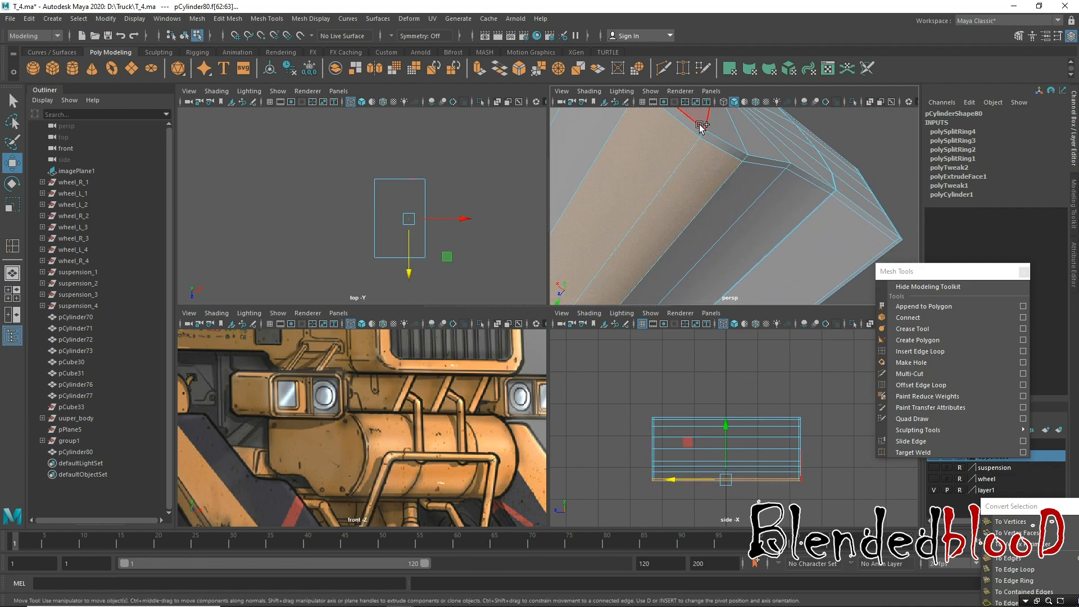
right_click_drag(795, 208, 713, 217, "alt")
left_click_drag(641, 236, 863, 272, "alt")
left_click_drag(770, 248, 822, 239, "alt")
left_click_drag(725, 219, 755, 195, "alt")
middle_click_drag(755, 195, 717, 170, "alt")
left_click_drag(759, 251, 718, 193, "alt")
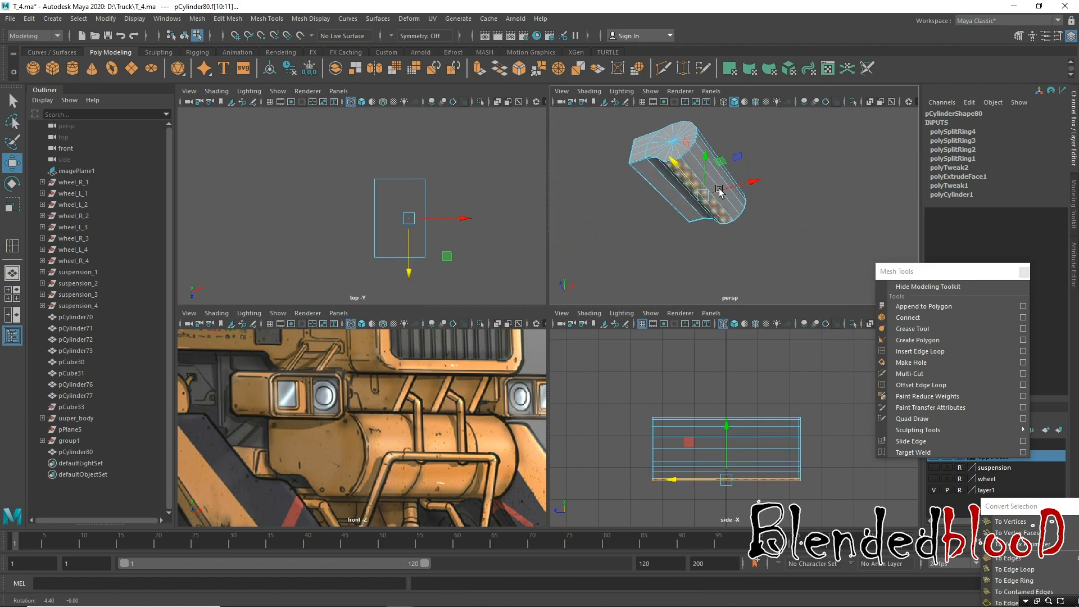
Flatten the two selected underside faces of the tank vertically and move them slightly upward.
right_click_drag(713, 195, 749, 272, "alt")
left_click_drag(718, 229, 726, 265, "alt")
key("r")
left_click(704, 262)
left_click_drag(751, 219, 746, 228, "alt")
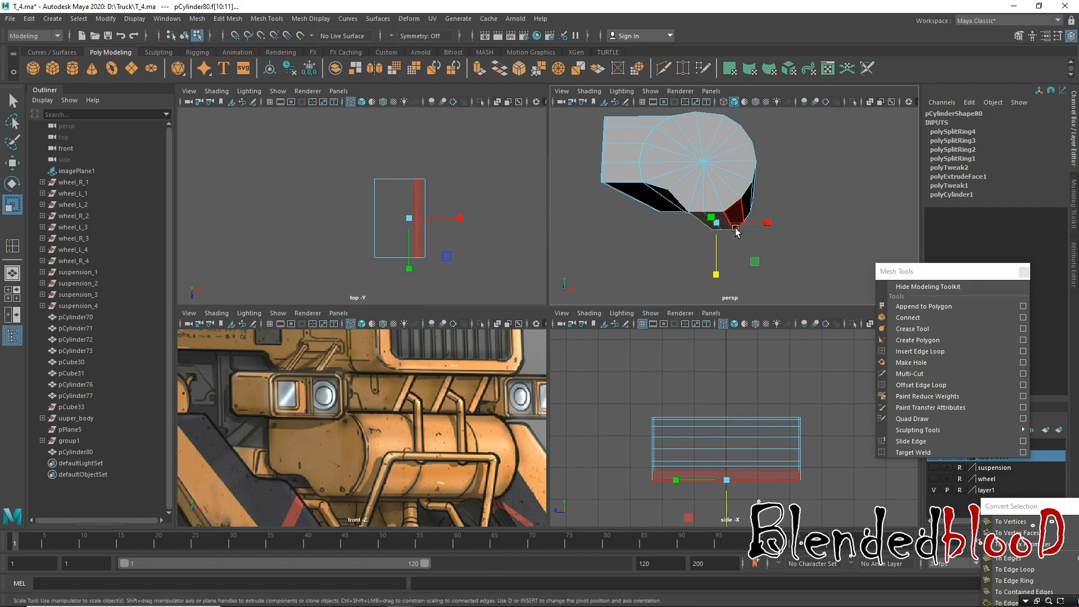
key("w")
left_click_drag(715, 173, 716, 171)
Inspect the flattened underside and end profile of the tank in smooth mesh preview.
key("3")
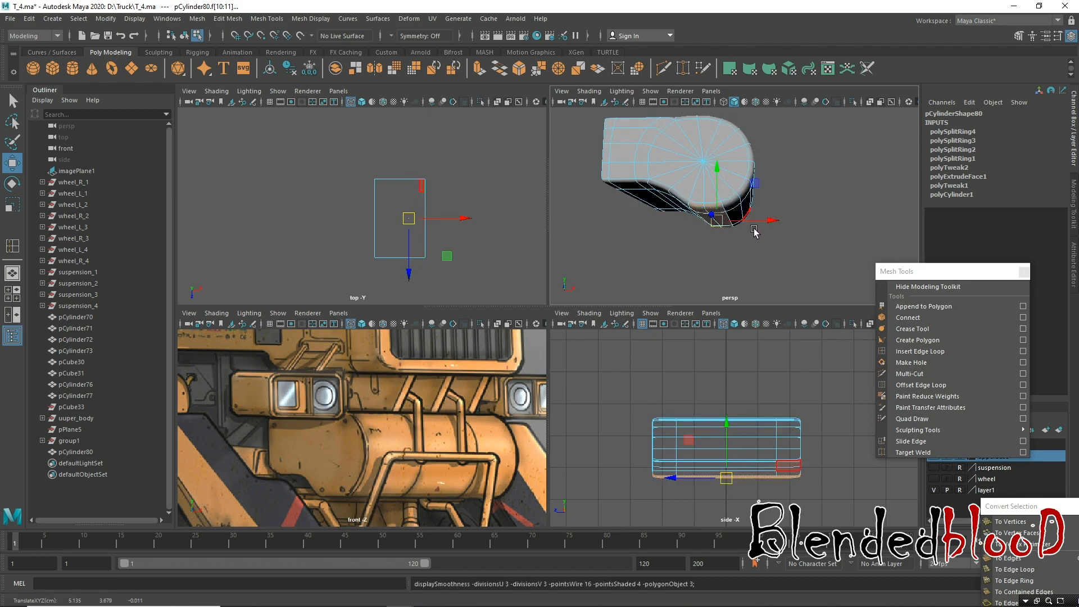
left_click_drag(741, 257, 708, 239, "alt")
right_click_drag(709, 239, 708, 264, "alt")
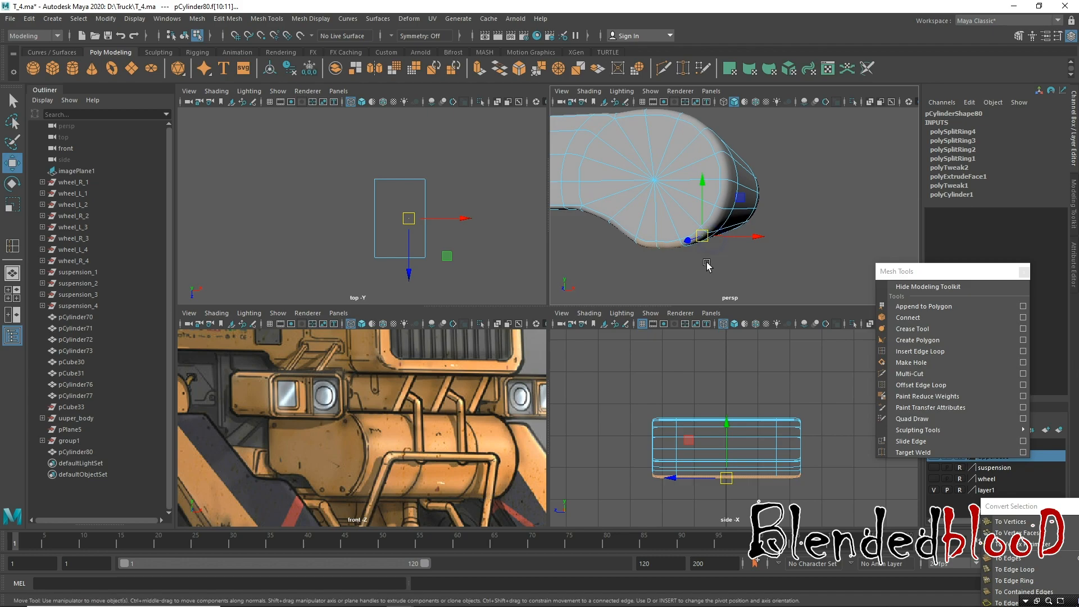
middle_click_drag(708, 264, 744, 264, "alt")
right_click_drag(763, 268, 731, 267, "alt")
middle_click_drag(735, 248, 735, 280, "alt")
left_click_drag(735, 280, 742, 260, "alt")
right_click_drag(734, 267, 736, 273, "alt")
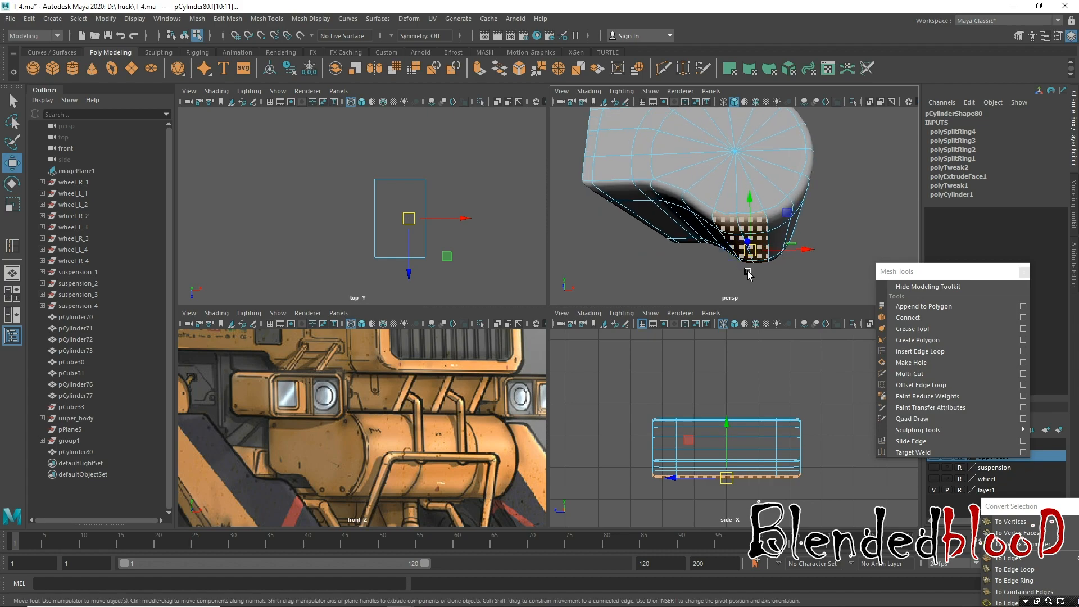
left_click_drag(768, 228, 766, 257, "alt")
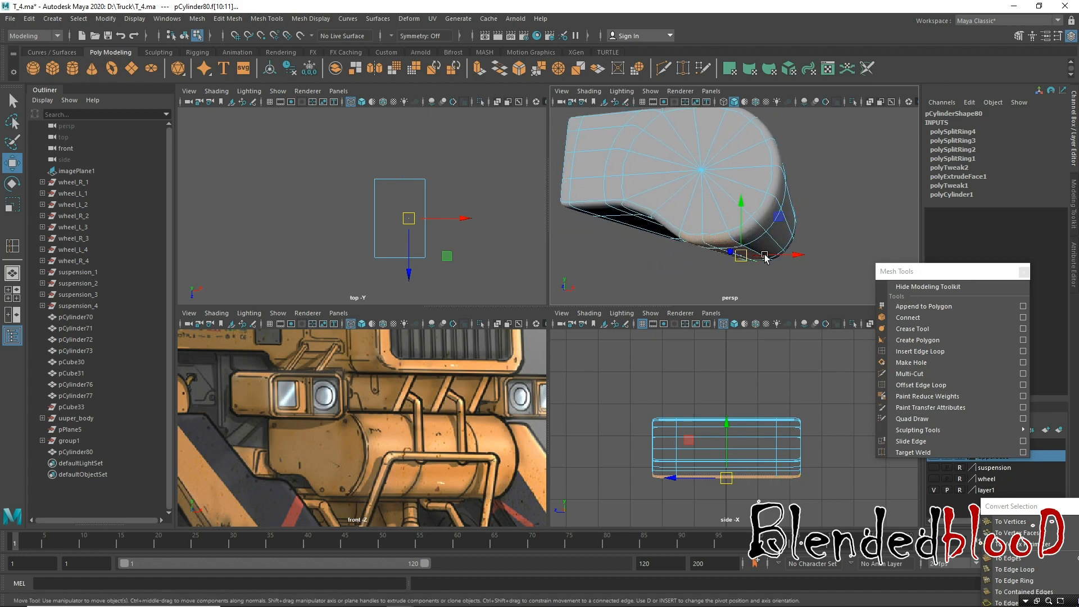
Return to the unsmoothed mesh, add the third adjacent long underside face to the selection and flatten all three vertically.
key("f")
key("1")
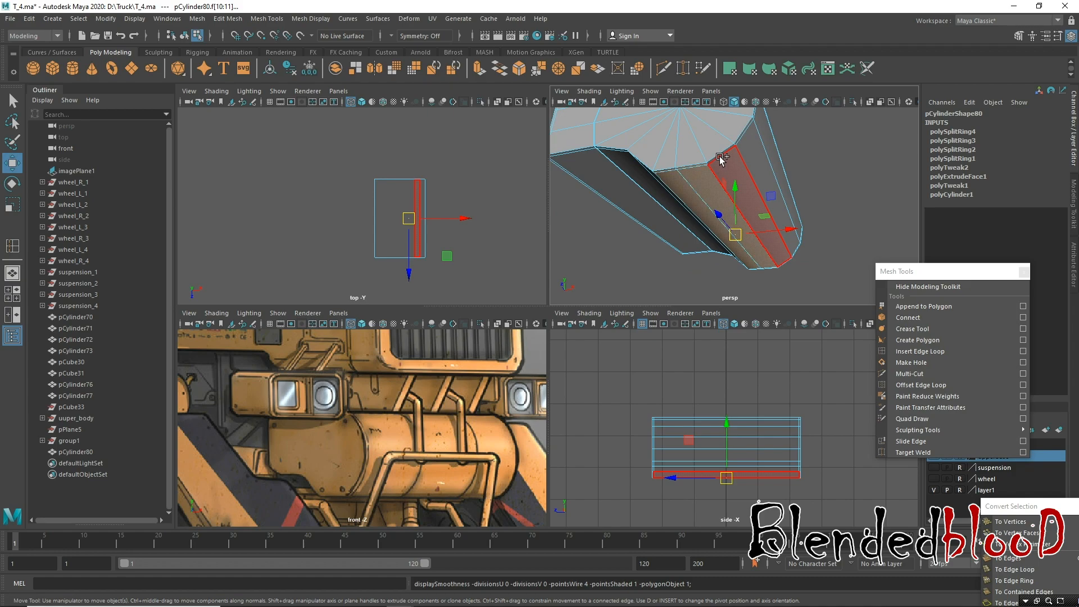
left_click(719, 157)
left_click(721, 165, "shift")
left_click_drag(816, 239, 734, 218, "alt")
left_click(763, 272, "shift")
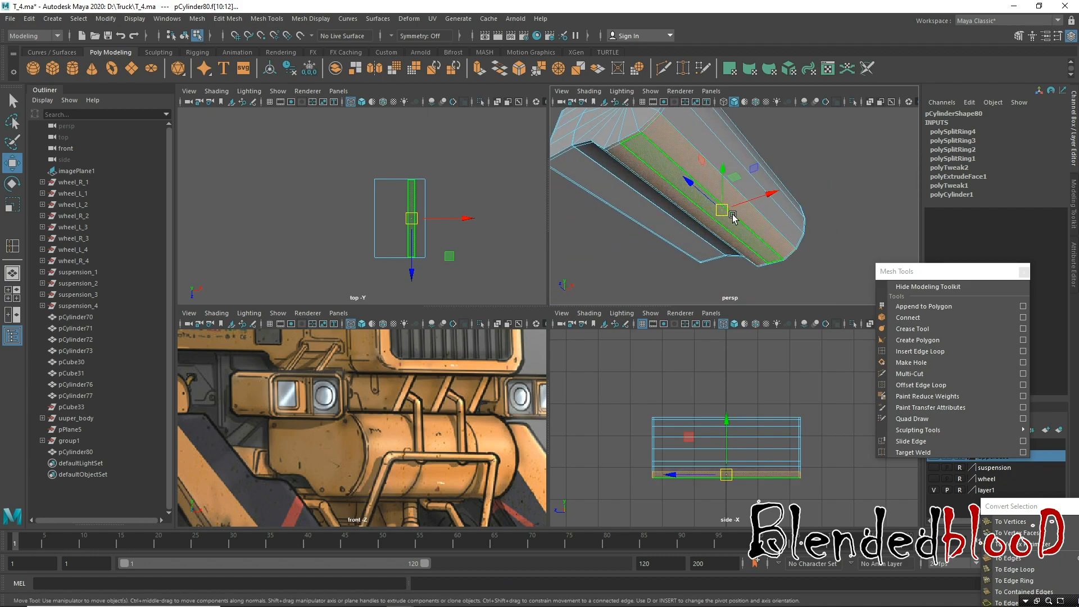
key("r")
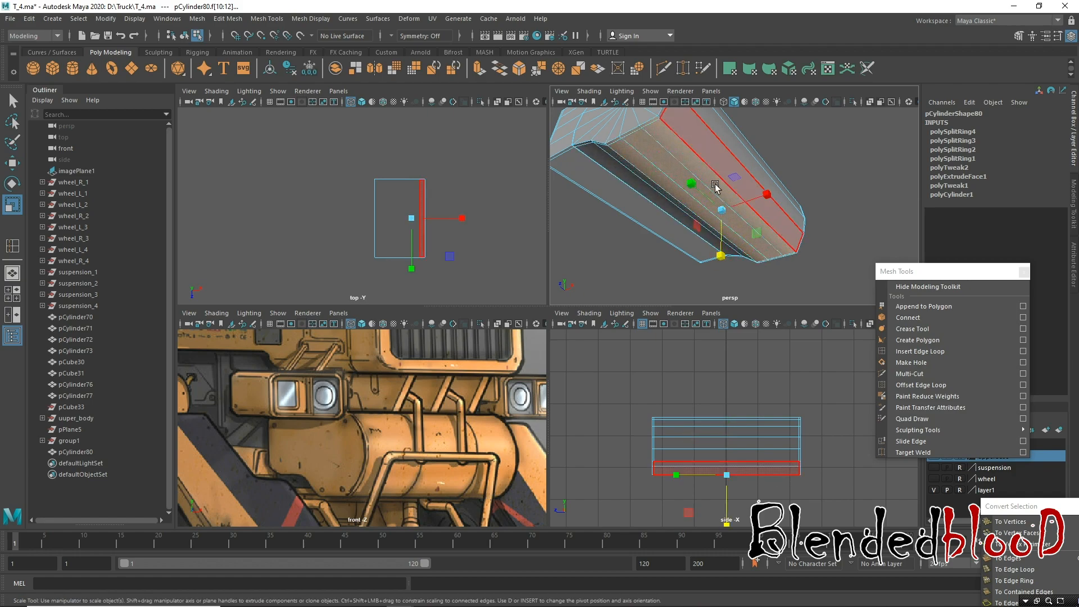
key("w")
left_click_drag(716, 187, 770, 262, "alt")
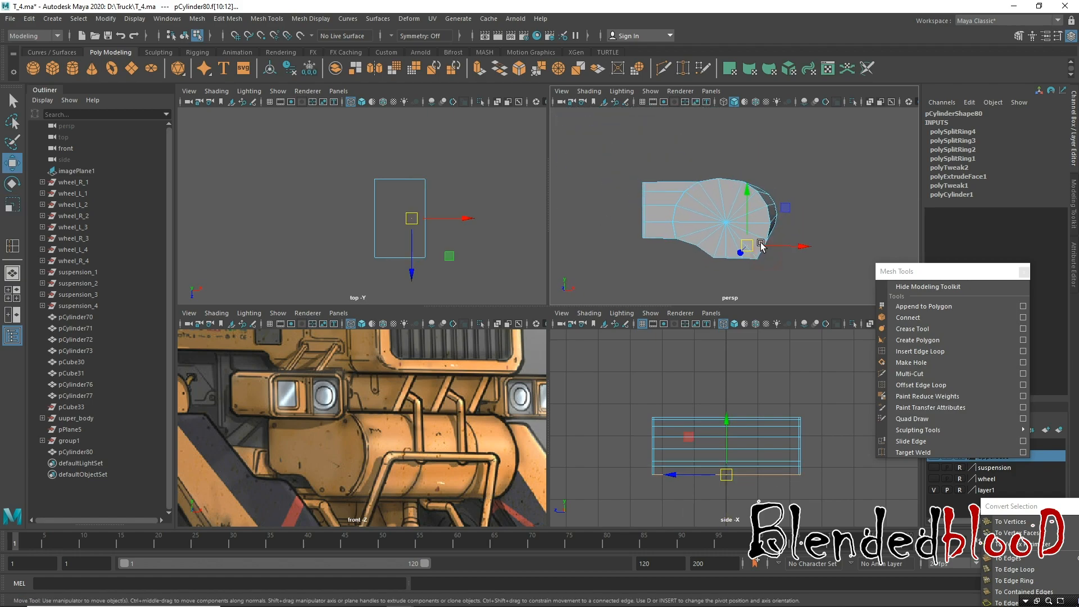
Check the flattened tank in smooth mesh preview and return it to object mode.
scroll(759, 257, "up", 3)
key("3")
right_click_drag(756, 194, 789, 174)
left_click(802, 242)
left_click_drag(770, 243, 702, 204, "alt")
left_click(687, 213)
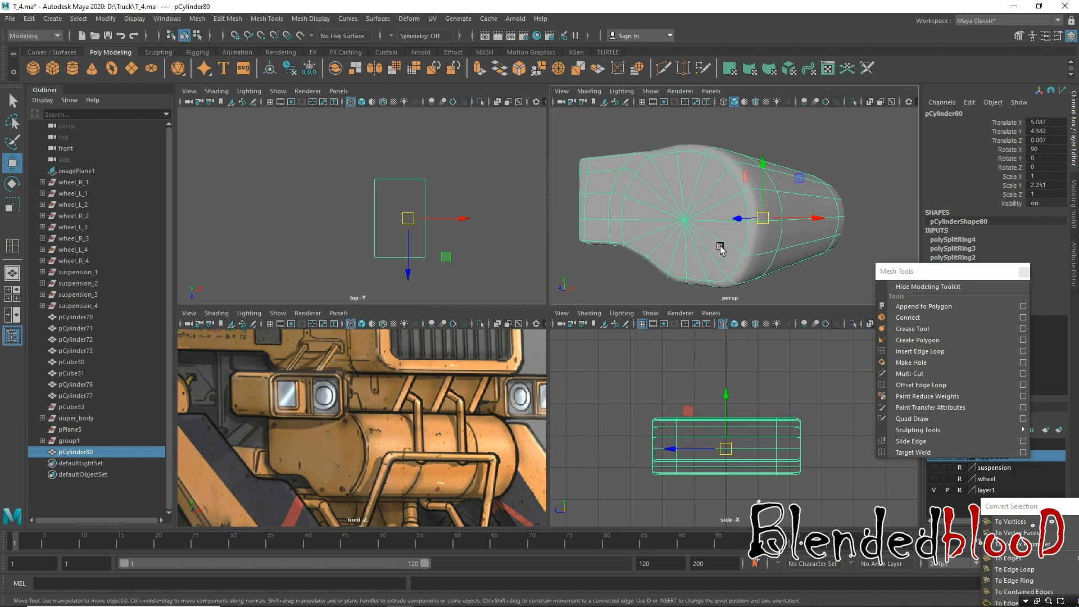
Select the centre vertices of both tank end caps in the unsmoothed mesh and convert the selection to faces.
key("1")
left_click_drag(691, 245, 634, 224, "alt")
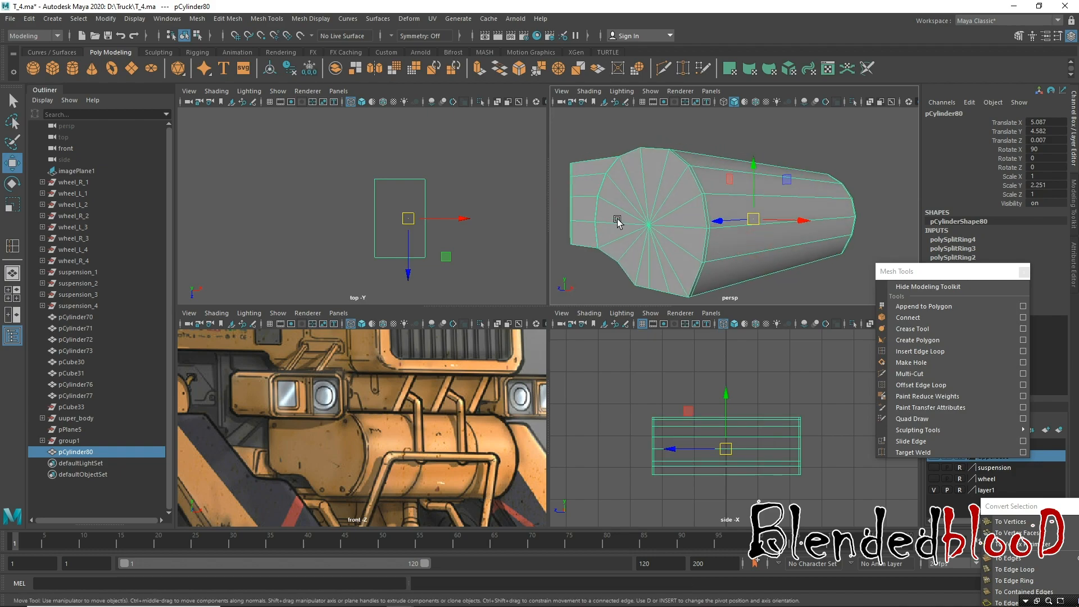
right_click_drag(611, 194, 652, 226)
left_click(651, 228)
left_click_drag(650, 227, 741, 262, "alt")
left_click(712, 250, "shift")
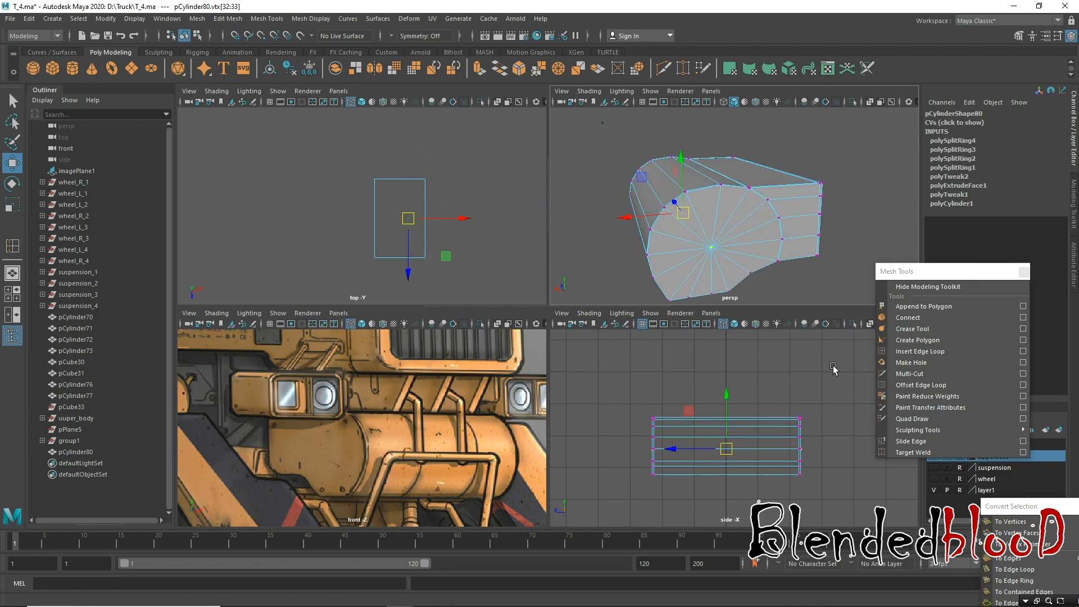
left_click_drag(1027, 506, 962, 56)
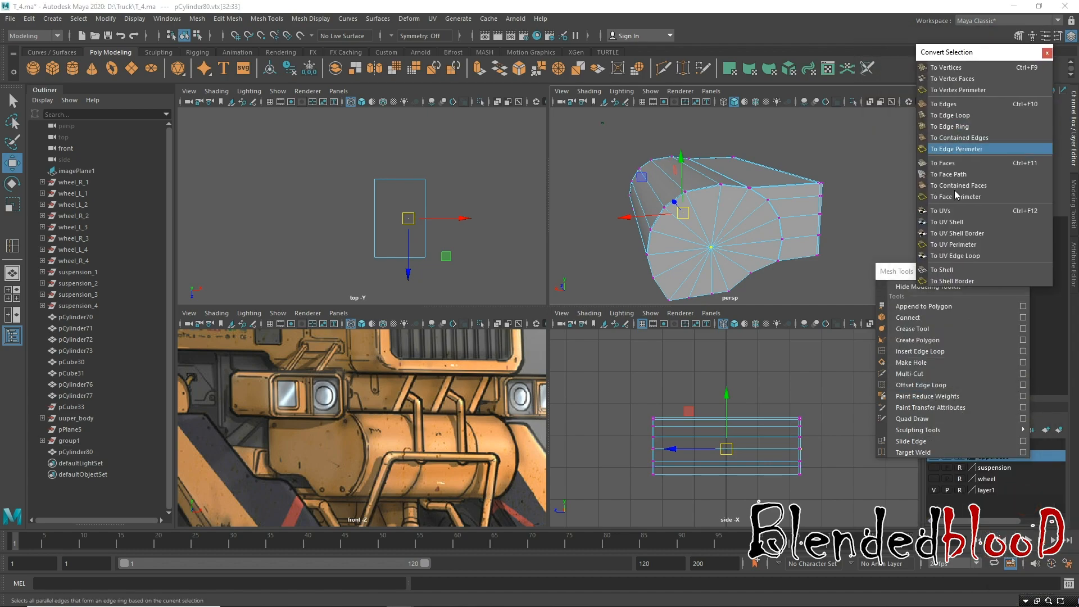
left_click(943, 163)
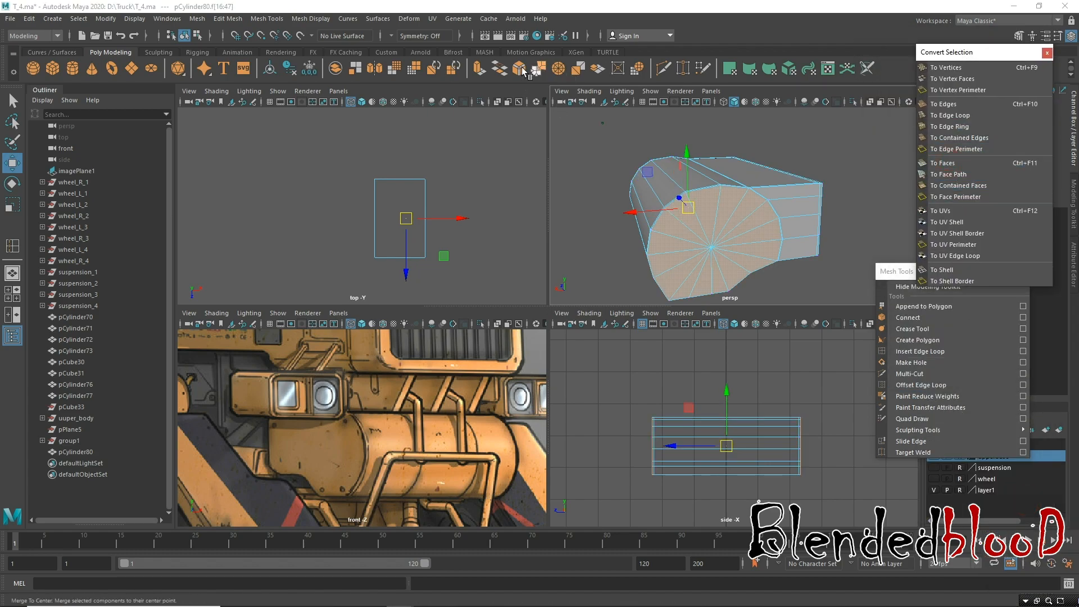
Extrude the end cap faces, scale them down into an inset, and scale them lengthwise back flush with the tank ends.
left_click(480, 69)
key("r")
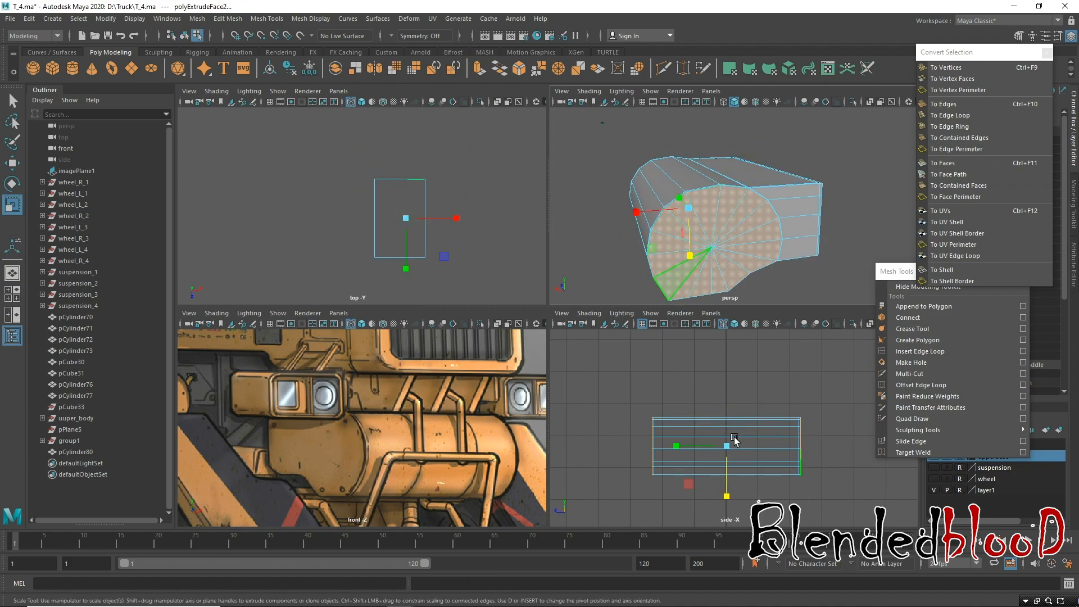
left_click_drag(691, 211, 682, 256)
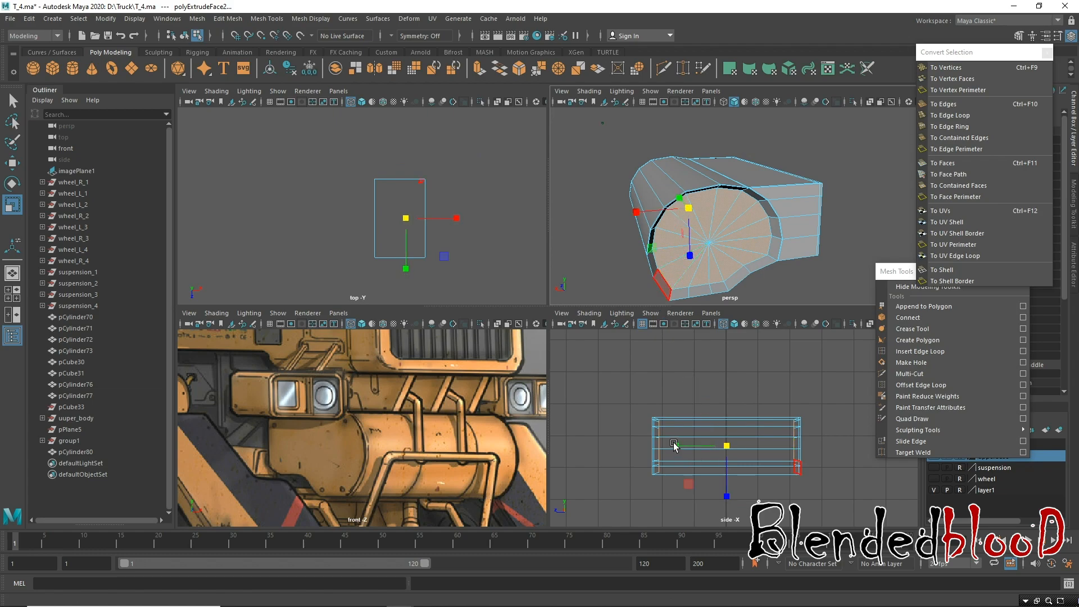
left_click_drag(674, 446, 669, 446)
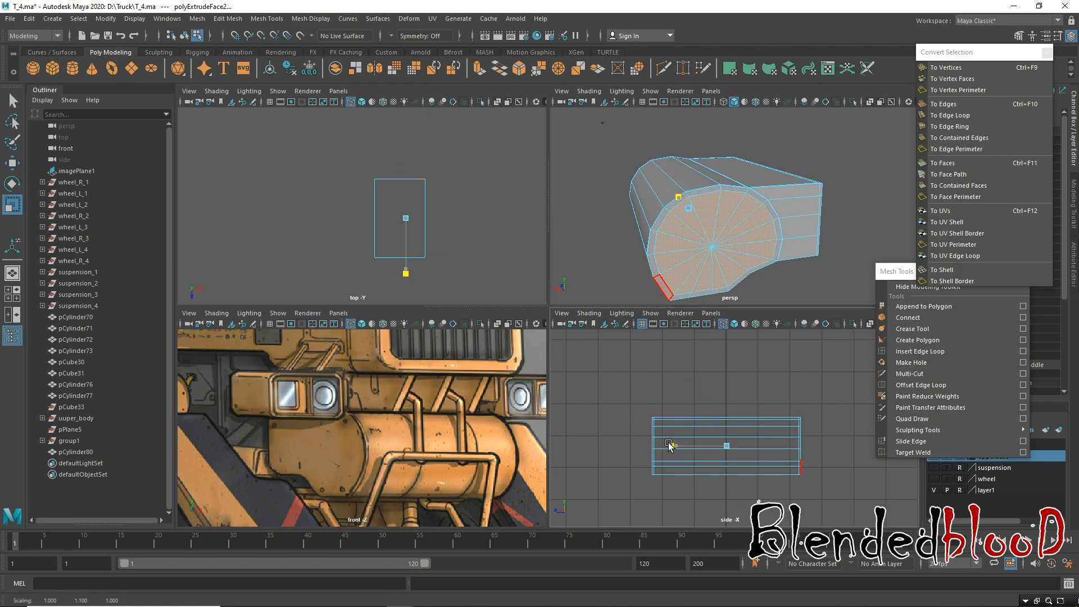
Return the tank to object mode and check the inset end caps in smooth mesh preview.
key("w")
key("3")
right_click_drag(721, 214, 787, 162)
left_click(787, 162)
left_click_drag(697, 187, 670, 212, "alt")
left_click(643, 228)
Turn off smooth preview and insert an edge loop around the middle of the tank's length.
key("1")
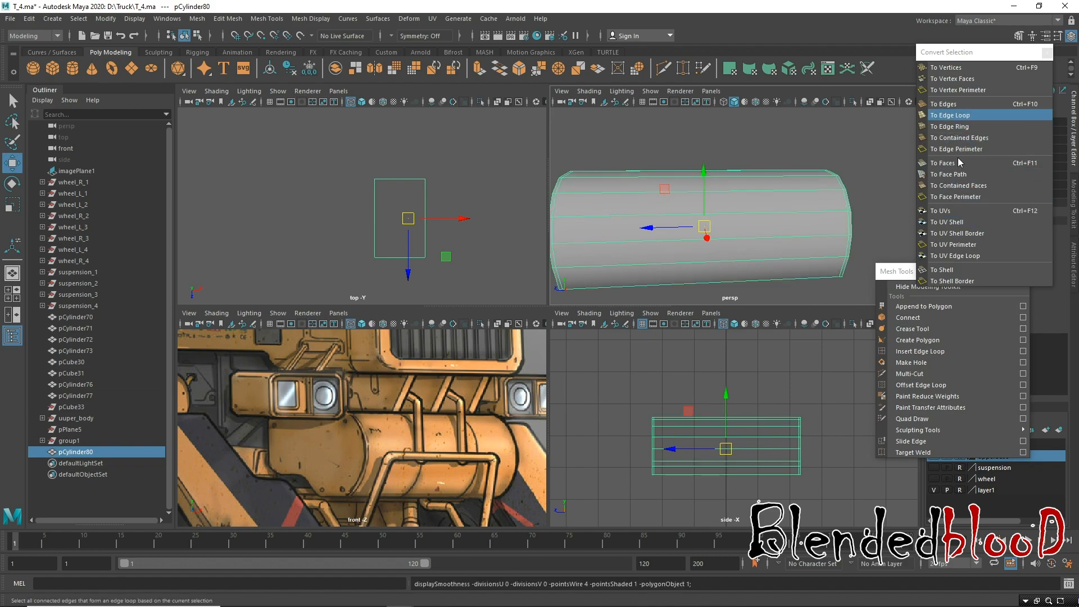
left_click(920, 351)
key("space")
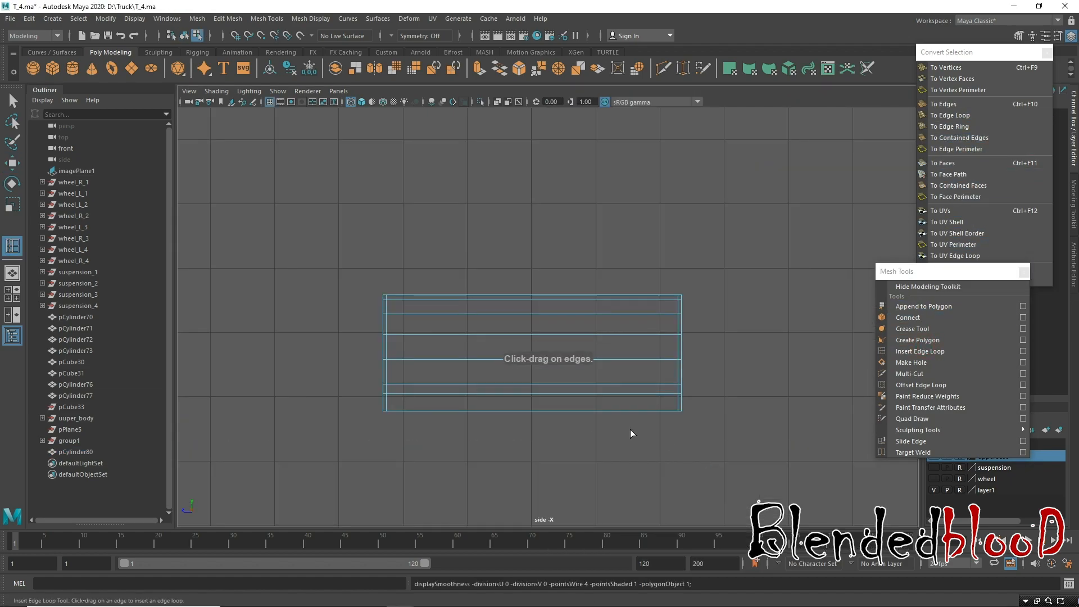
left_click(531, 397)
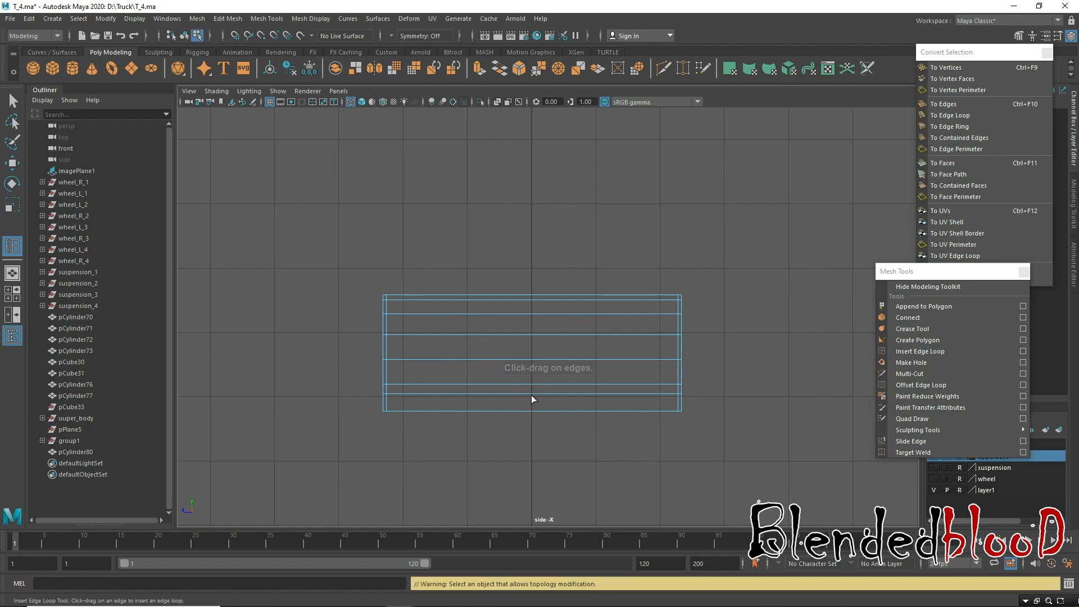
left_click(531, 395)
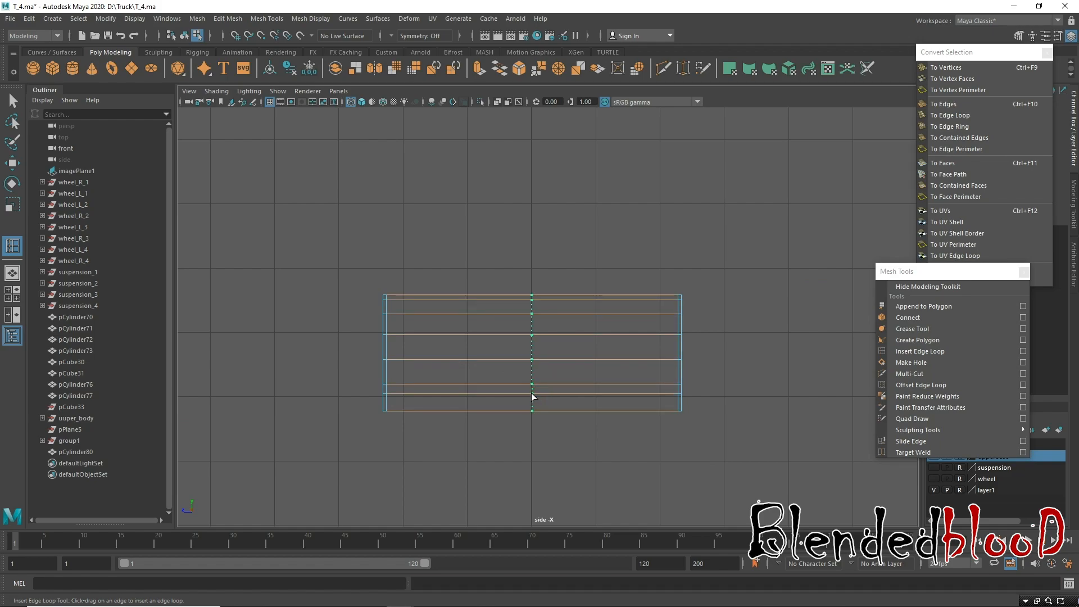
key("w")
key("space")
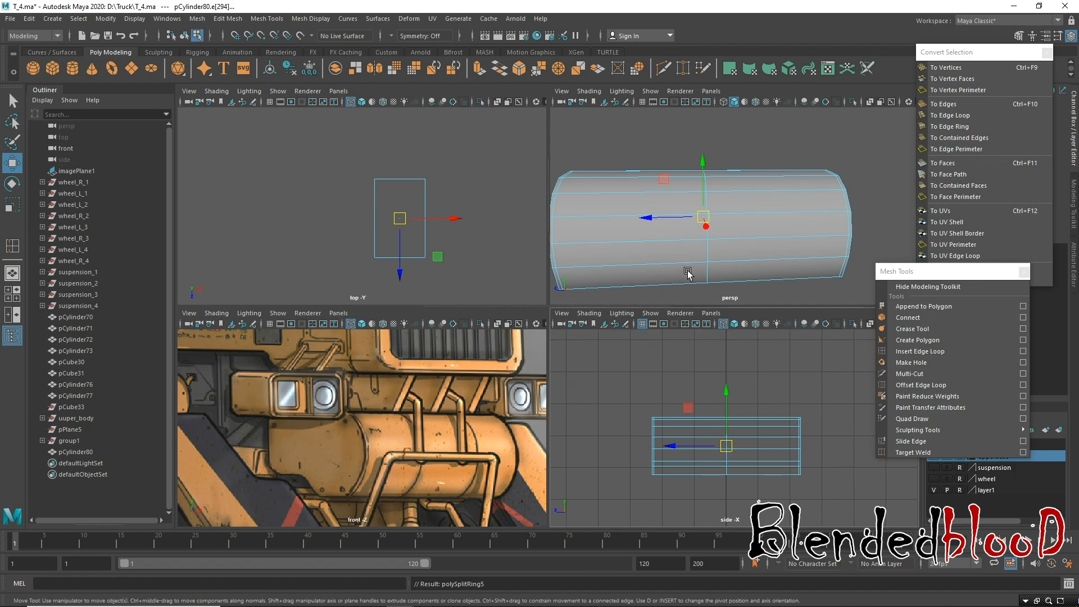
Bevel the middle edge loop with a fraction of 0.4 to split it into two spaced loops.
scroll(725, 224, "down", 3)
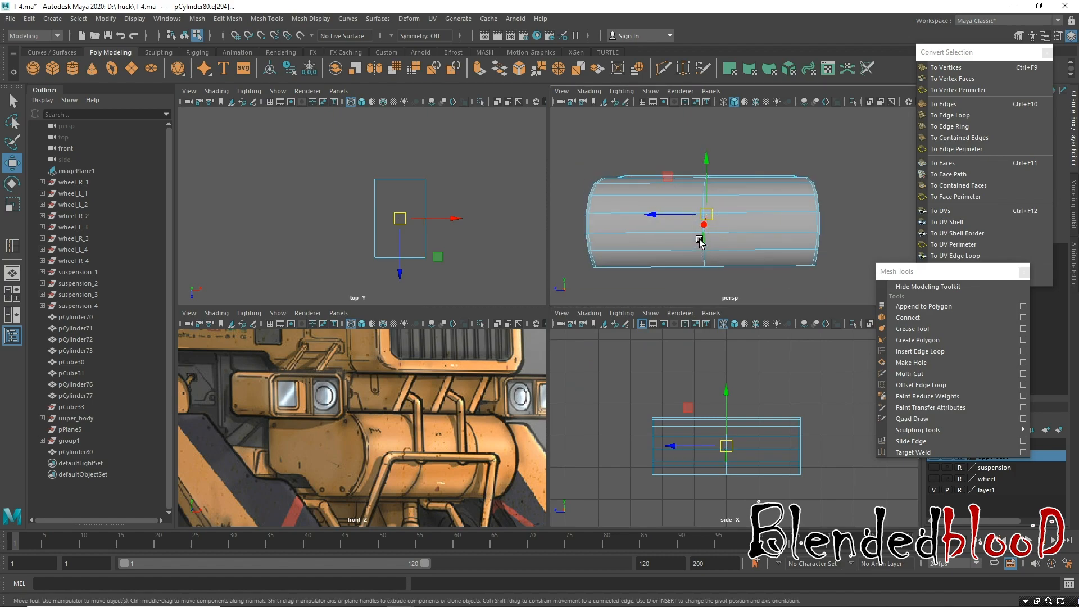
left_click_drag(757, 231, 765, 237, "alt")
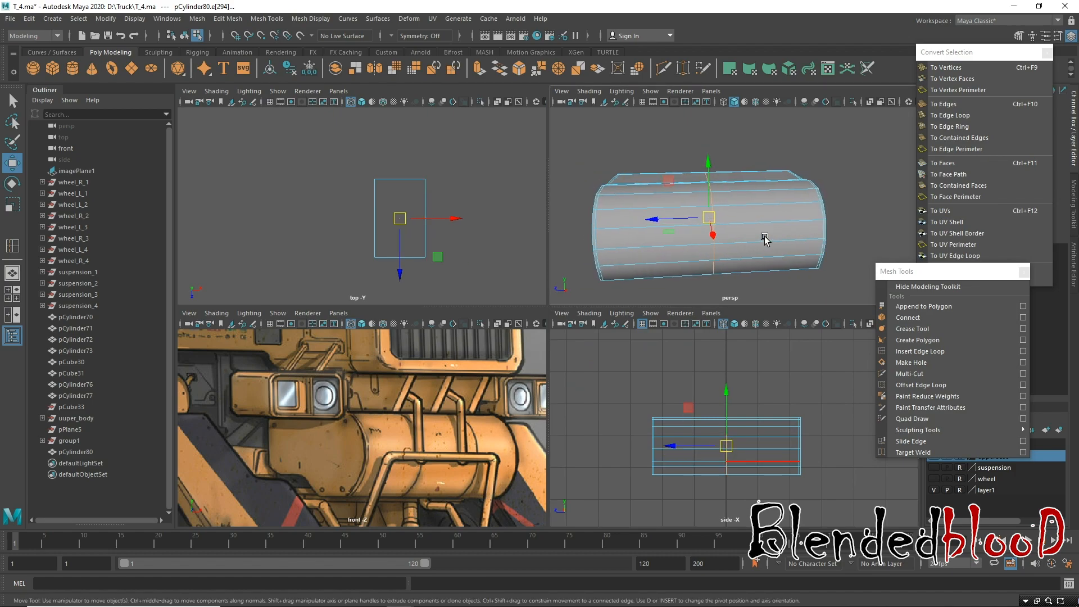
right_click_drag(760, 239, 801, 259, "shift")
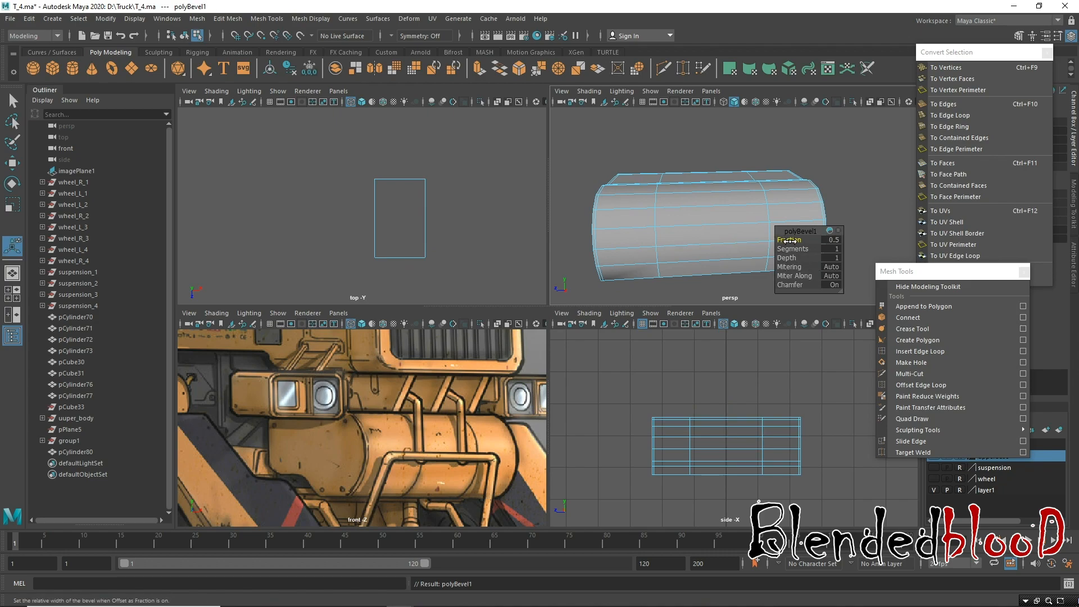
left_click_drag(789, 241, 789, 238)
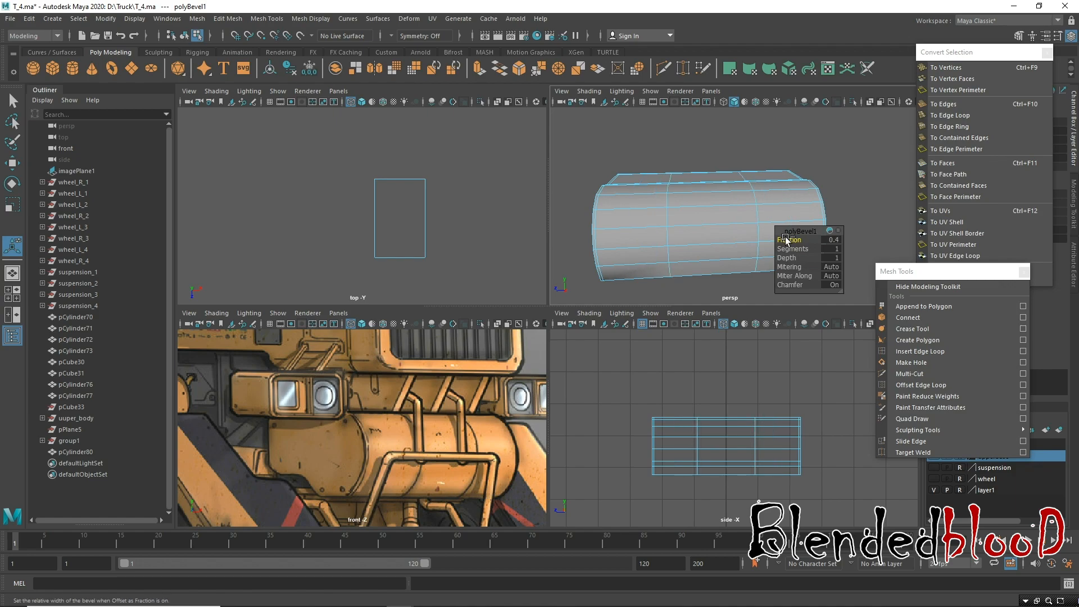
Try beveling both spaced edge loops with a fraction of 0.1, and undo that bevel.
key("w")
left_click(670, 224)
left_click(667, 218)
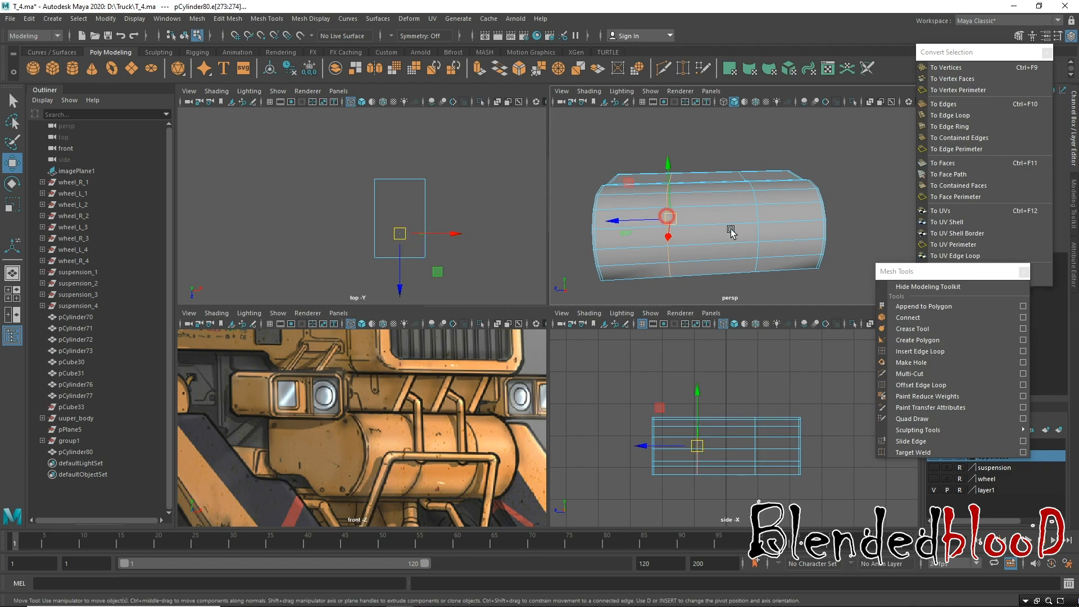
left_click(756, 214)
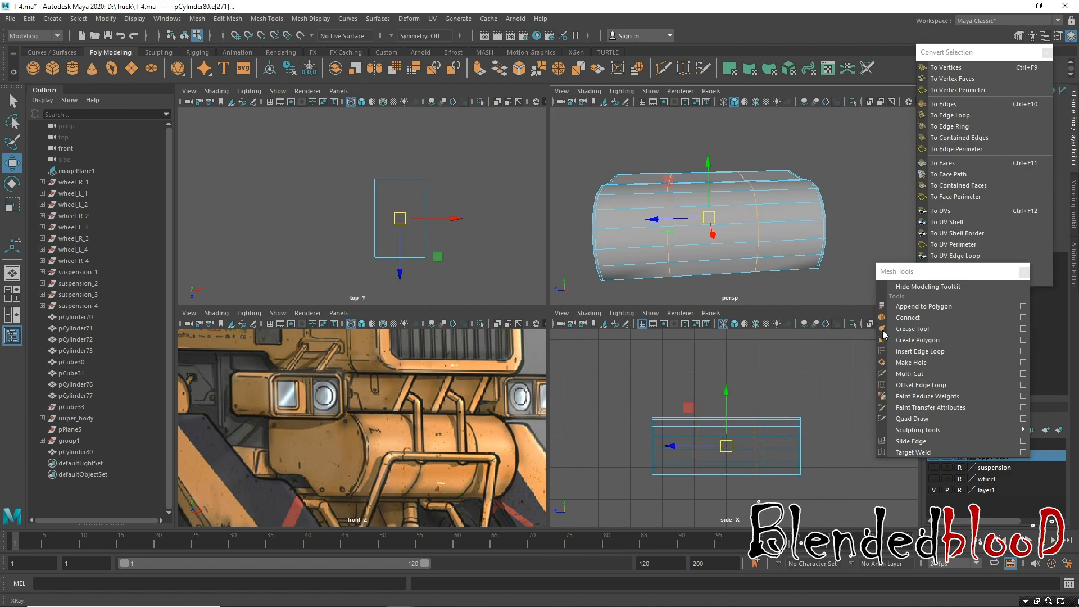
key("ctrl+b")
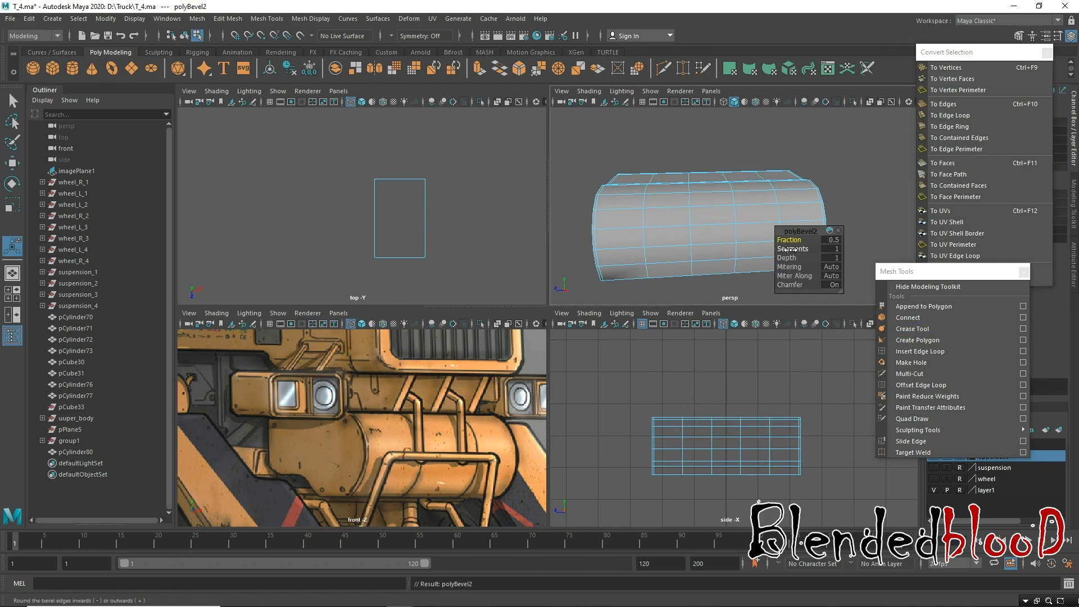
left_click_drag(786, 239, 786, 240)
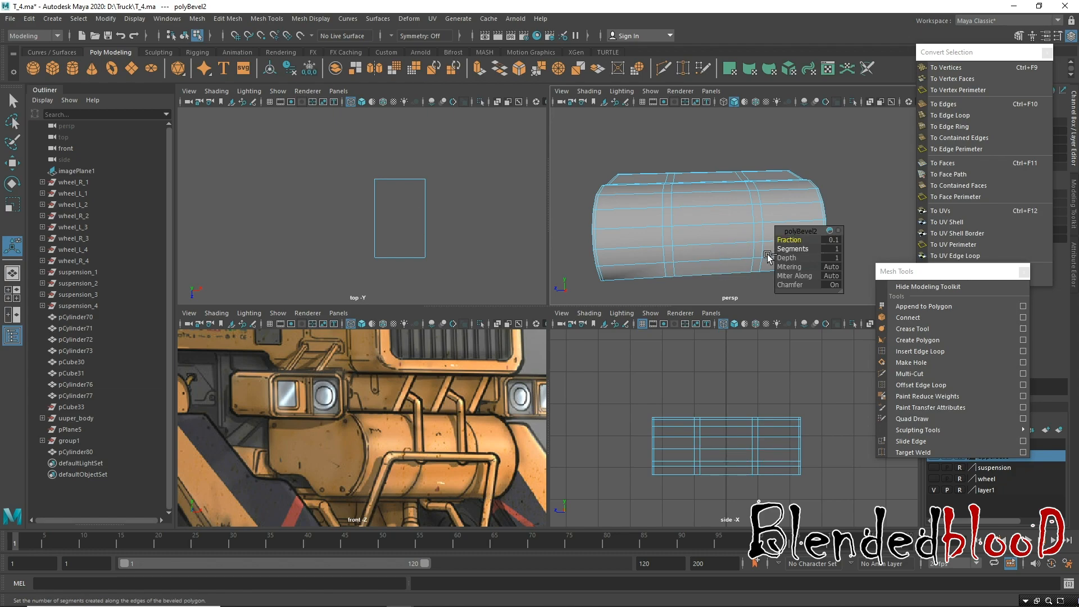
key("ctrl+z")
Insert a supporting edge loop close to the inner side of each of the two spaced loops.
left_click(920, 352)
scroll(671, 236, "up", 3)
scroll(659, 241, "up", 2)
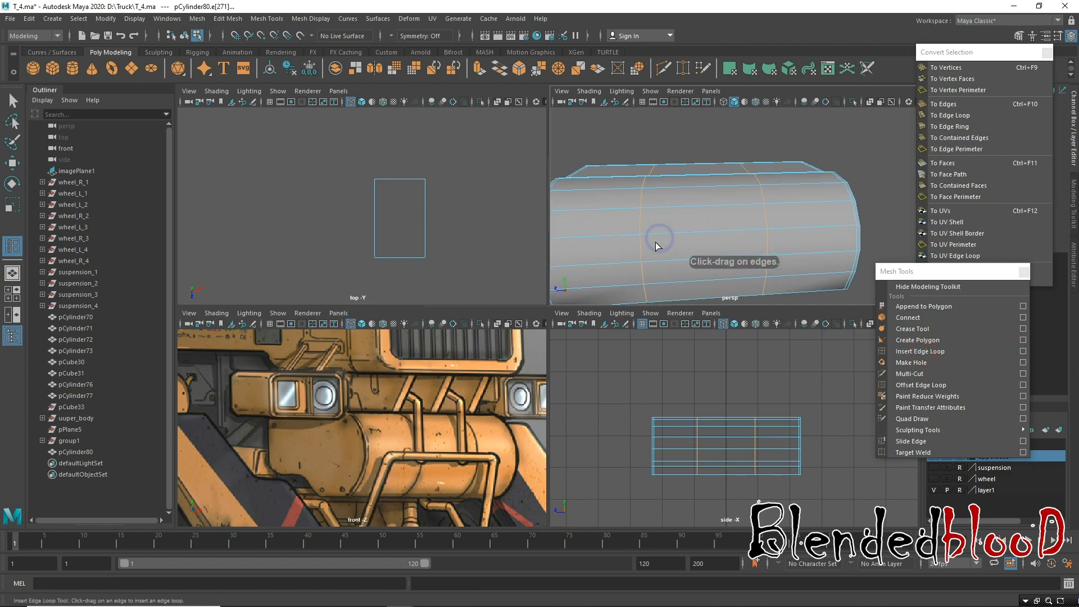
left_click(646, 234)
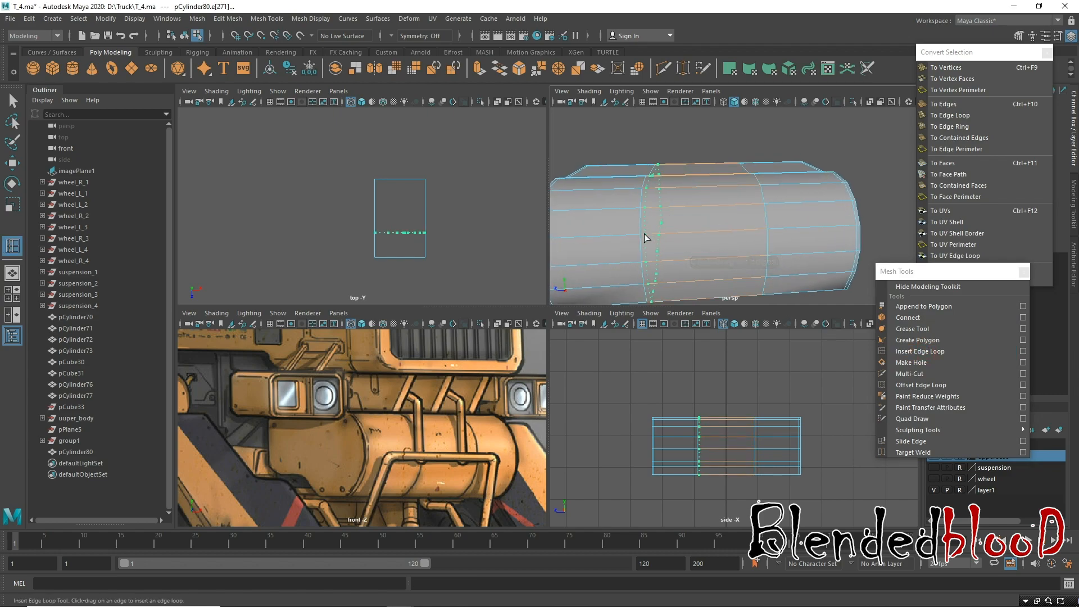
left_click_drag(754, 228, 763, 226)
Insert one more edge loop close to each end of the tank's cylindrical body.
middle_click_drag(648, 252, 703, 242, "alt")
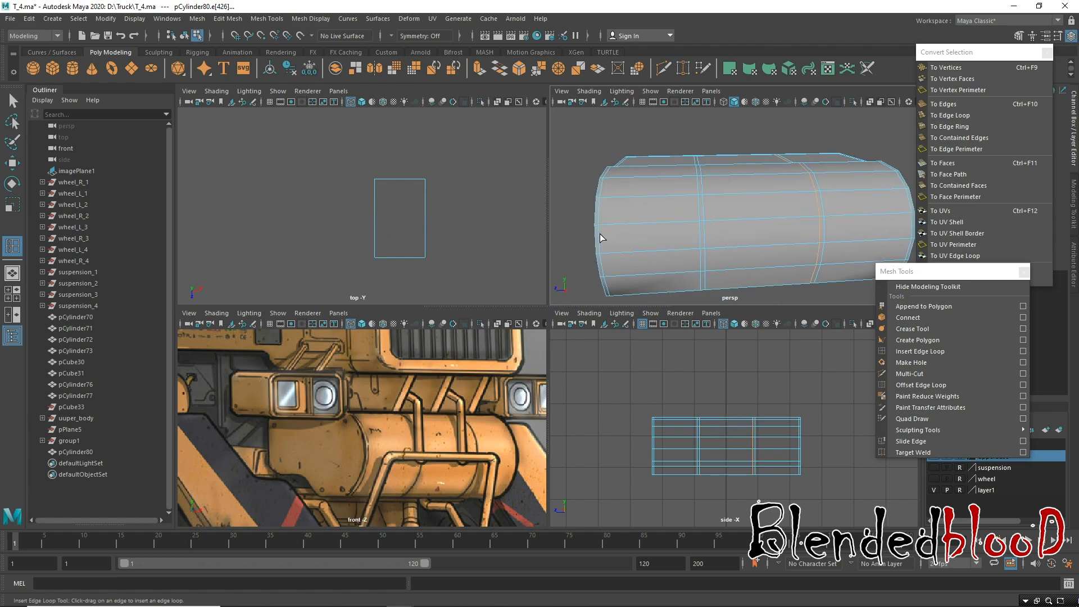
left_click_drag(607, 226, 611, 225)
middle_click_drag(781, 231, 641, 244, "alt")
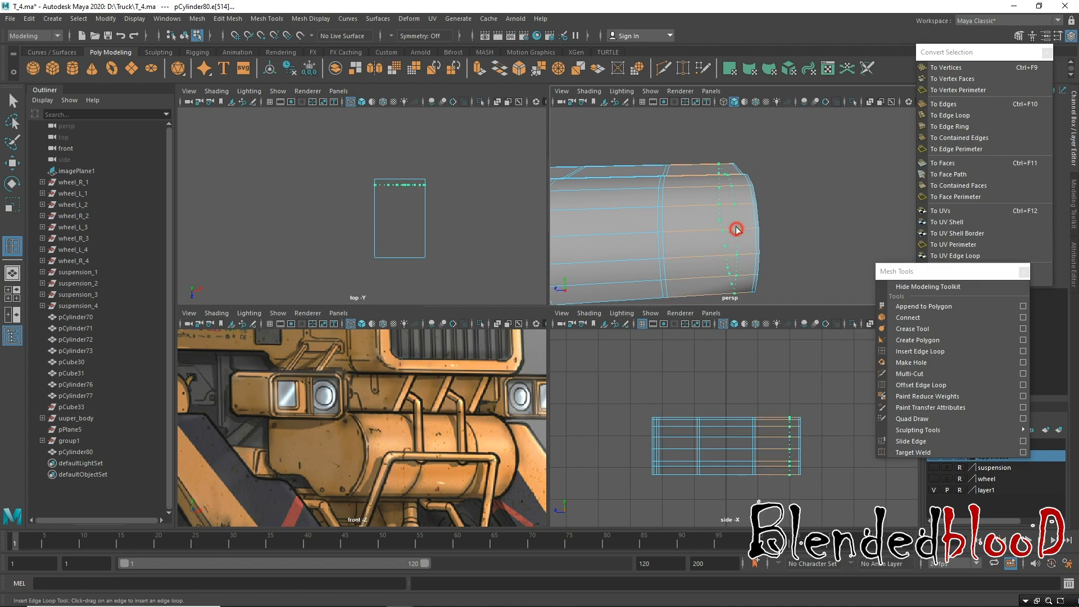
mouse_move(749, 232)
left_mouse_down()
mouse_move(732, 230)
mouse_move(742, 234)
left_mouse_up()
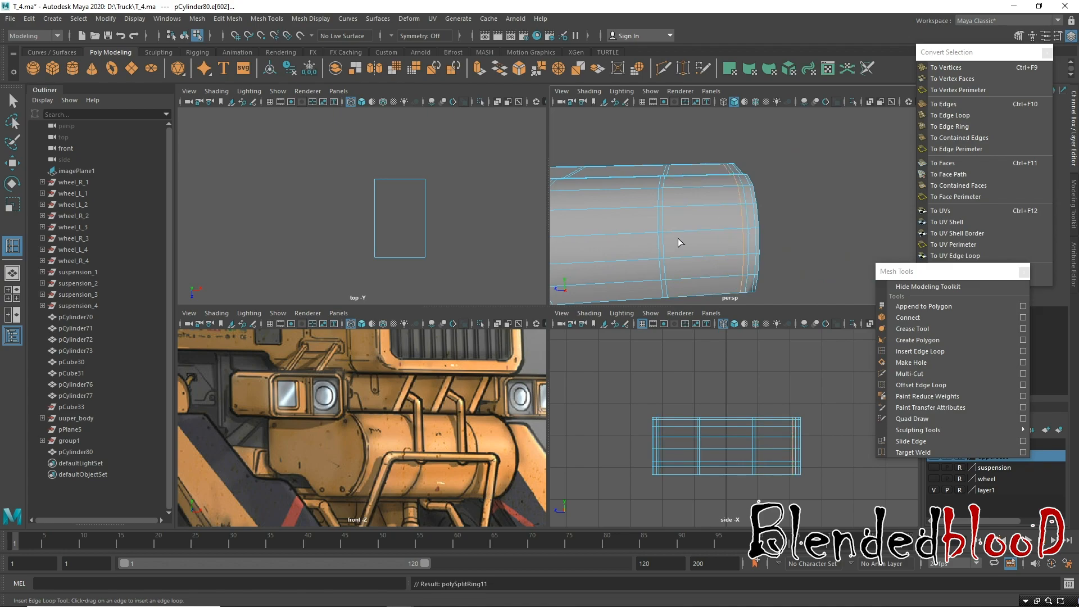
Extrude the two narrow face loops around the middle of the tank's body and scale them inward to form grooves.
key("w")
key("5")
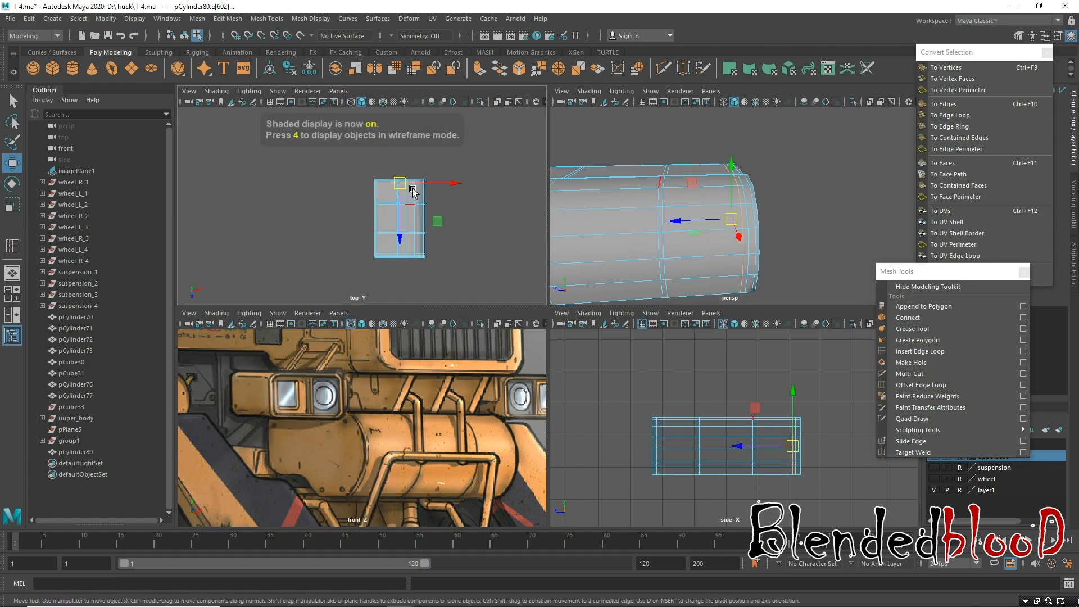
scroll(464, 255, "up", 2)
key("4")
scroll(477, 261, "up", 1)
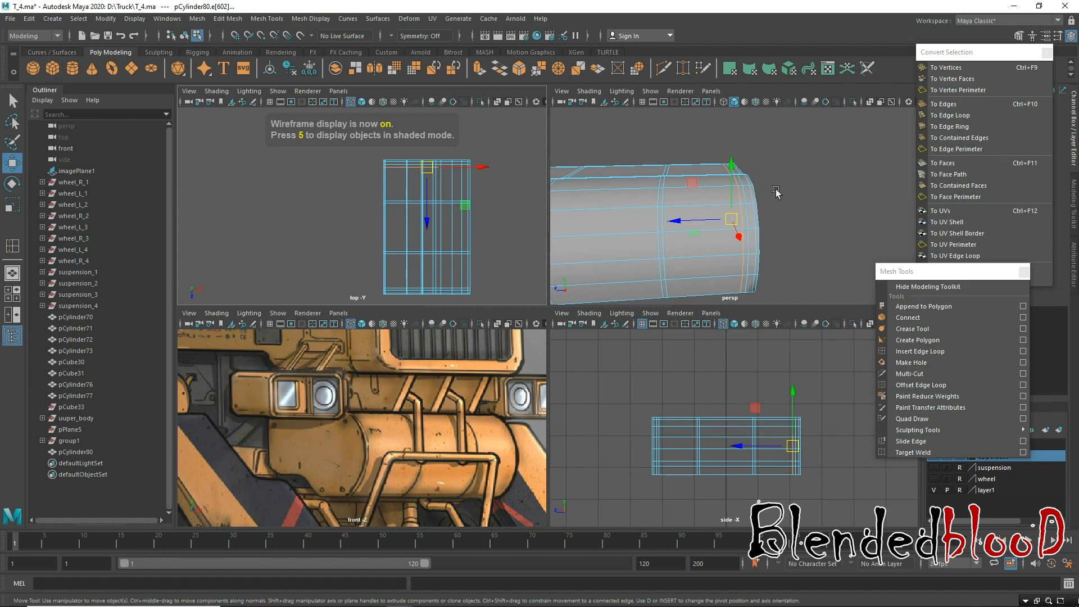
key("space")
scroll(549, 277, "down", 3)
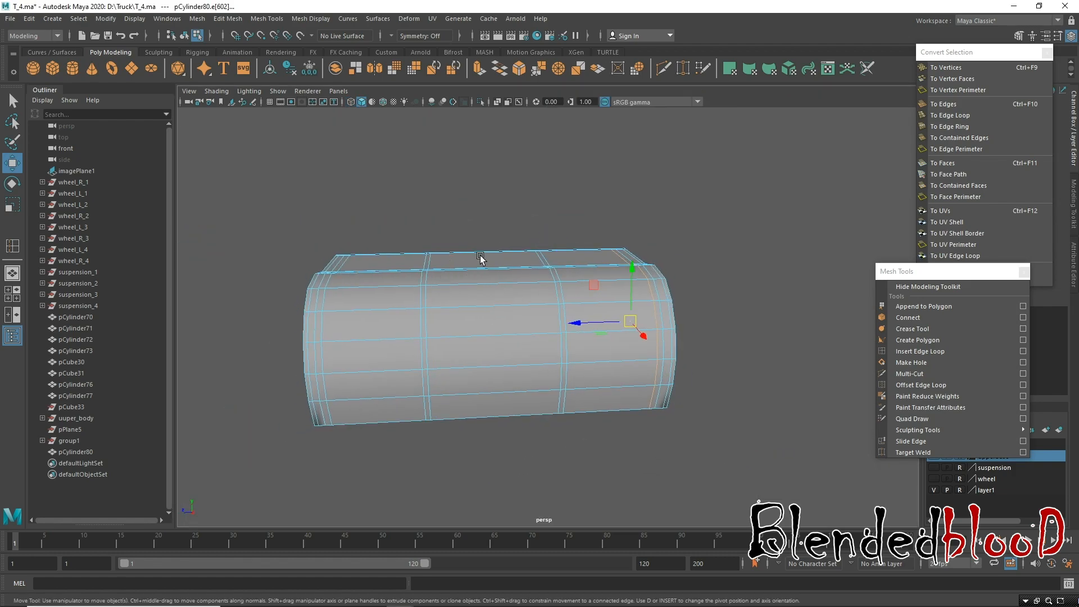
middle_click_drag(481, 256, 568, 227, "alt")
scroll(567, 227, "up", 3)
right_click_drag(557, 229, 557, 253)
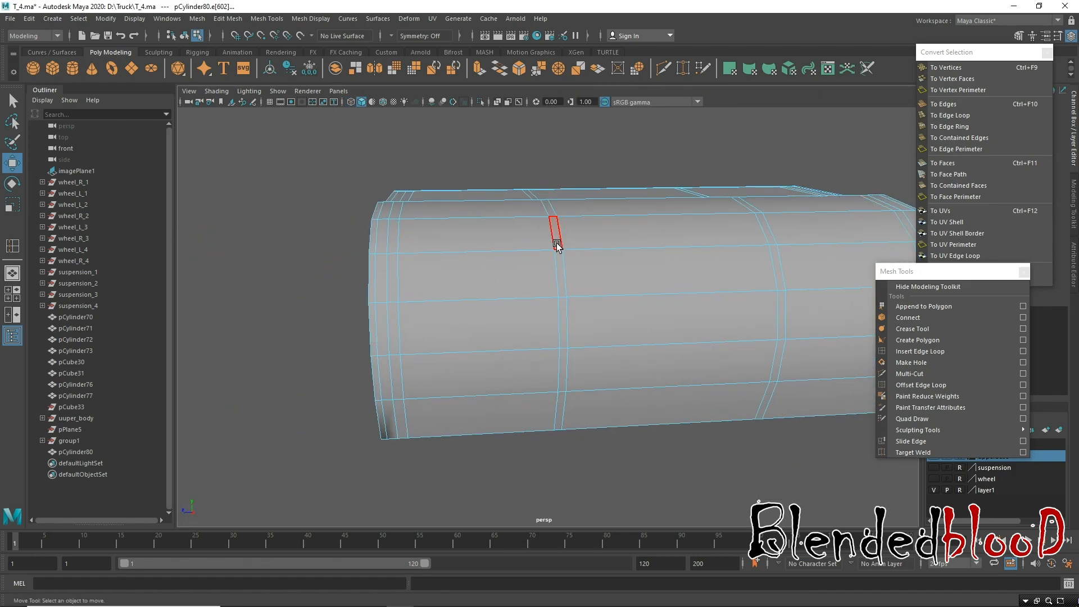
double_click(557, 245)
double_click(769, 239, "shift")
double_click(777, 260, "shift")
left_click_drag(674, 252, 675, 278, "alt")
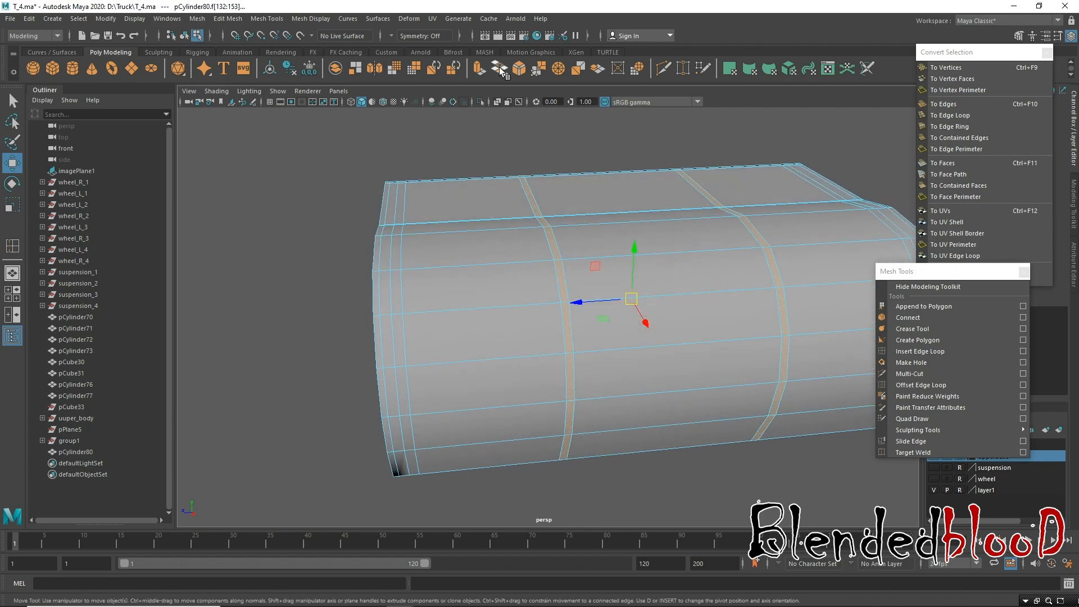
left_click(479, 67)
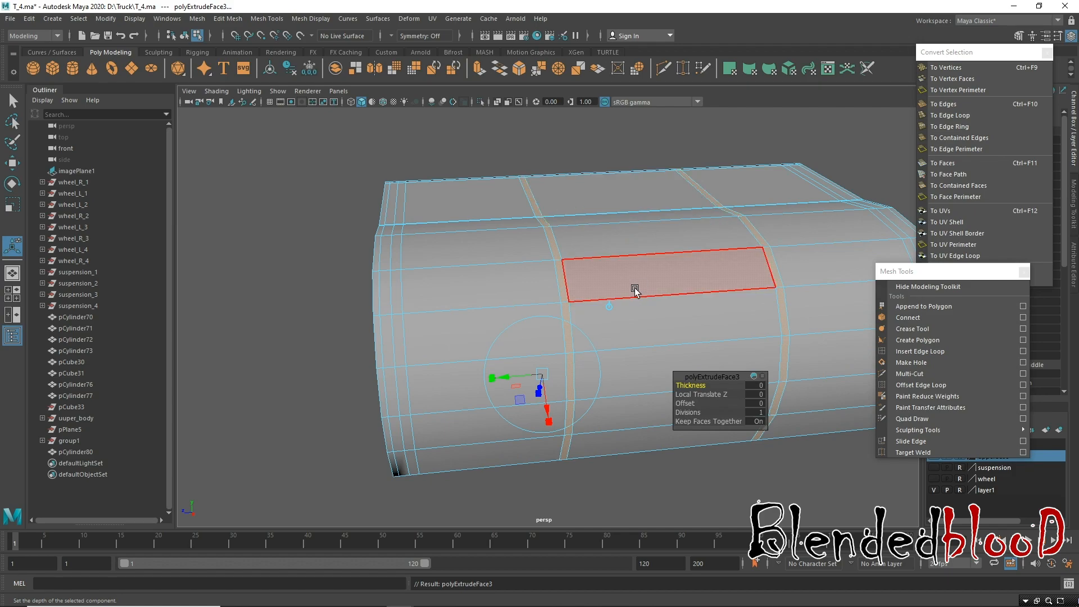
key("r")
left_click_drag(630, 298, 616, 288)
Scale the extruded faces of the two middle grooves slightly along the tank's length in the side view.
key("space")
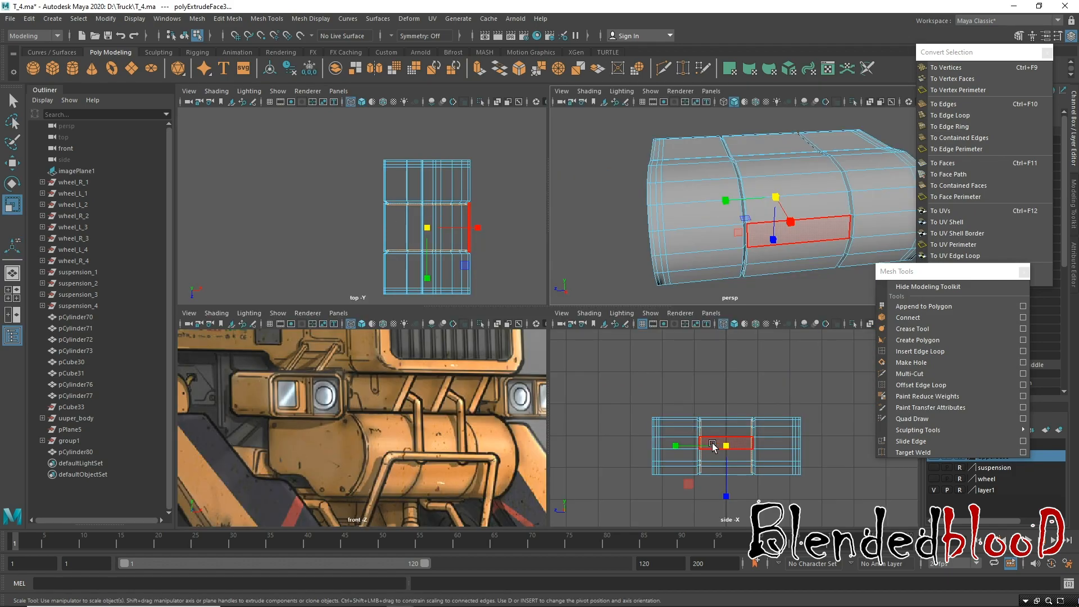
key("space")
right_click_drag(552, 428, 563, 436, "alt")
left_click_drag(475, 365, 471, 364)
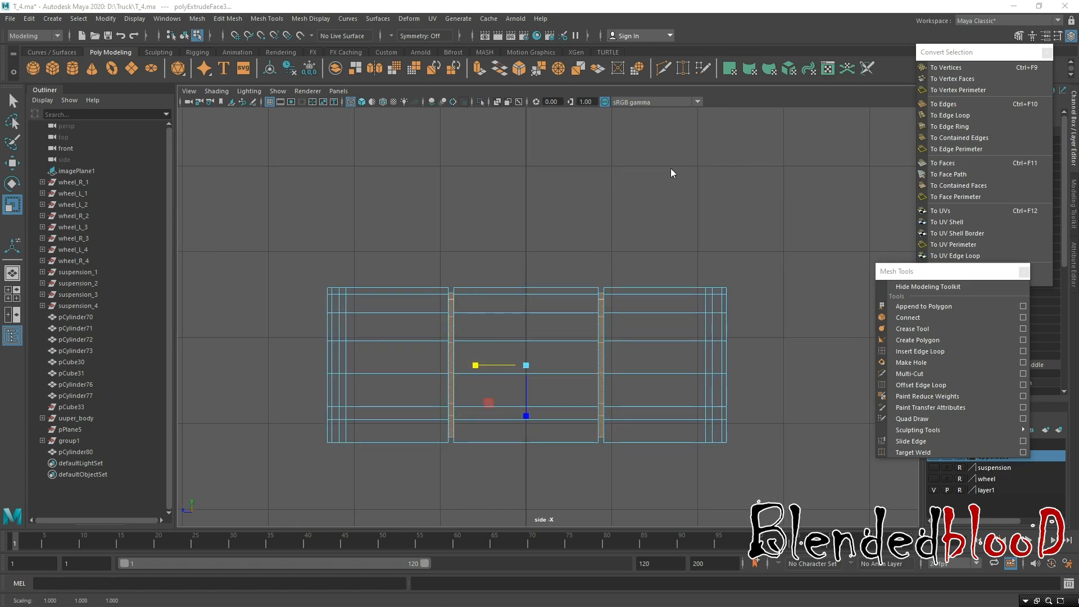
key("space")
key("space")
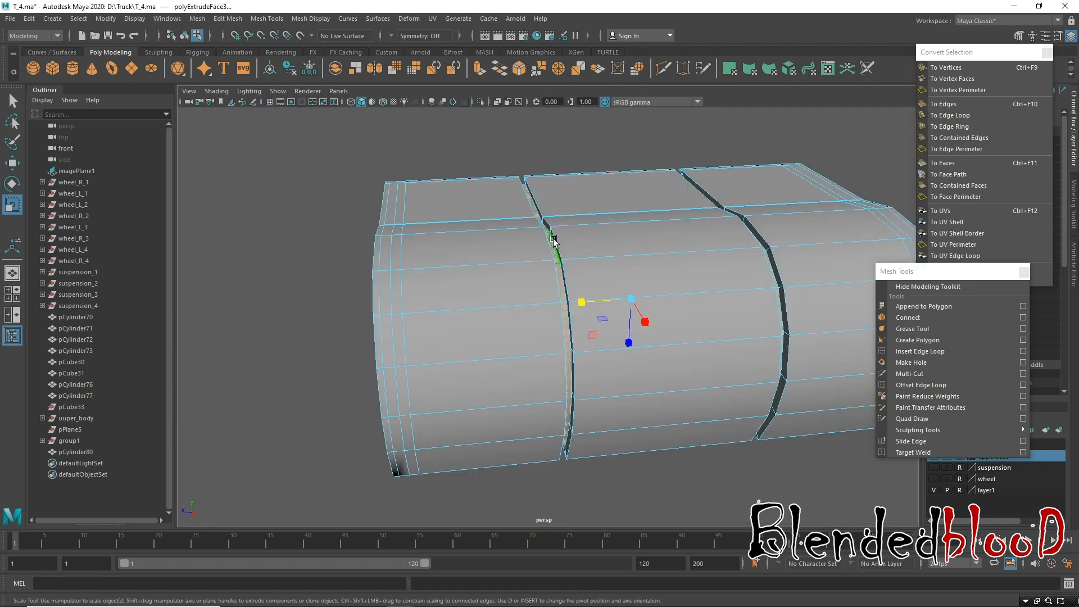
Extrude the narrow face loop near each end of the tank, scale both inward, and widen them slightly along the tank's length.
left_click(397, 244)
double_click(398, 335, "shift")
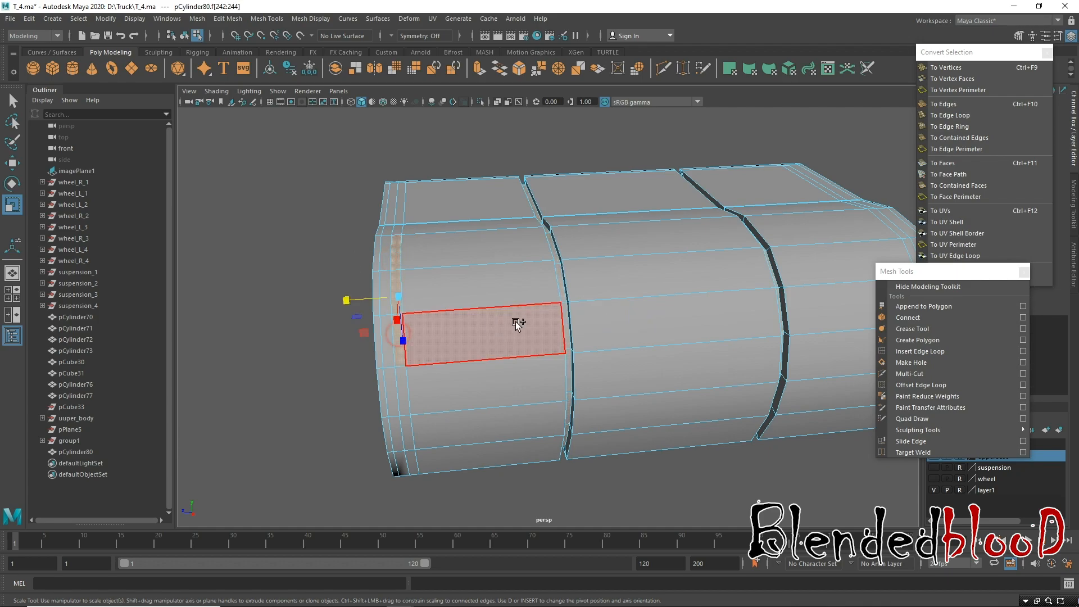
double_click(398, 386, "shift")
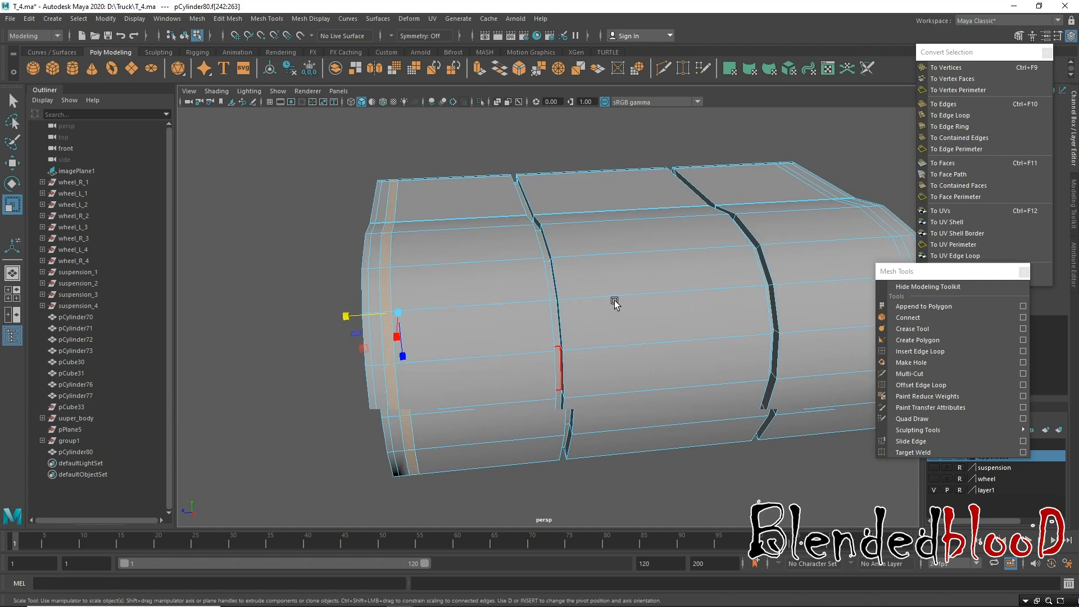
left_click_drag(658, 301, 477, 293, "alt")
double_click(508, 265, "shift")
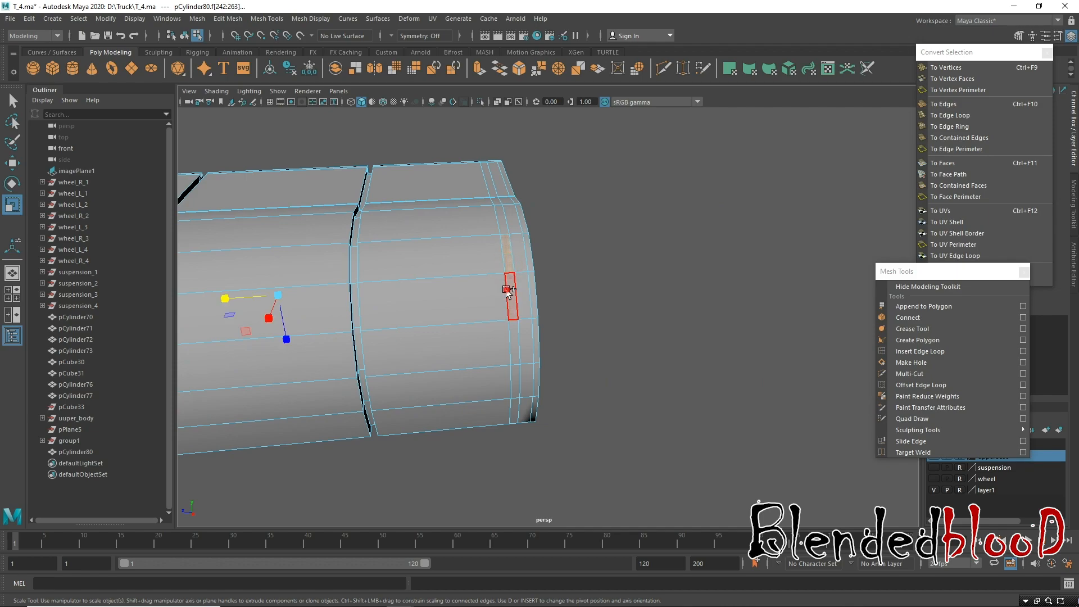
key("f")
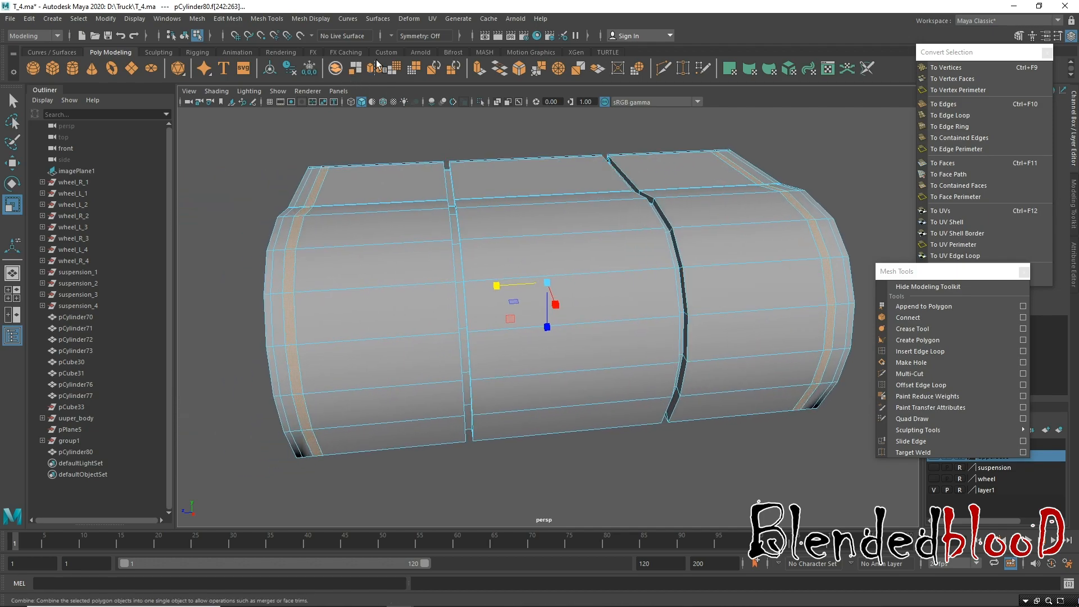
left_click(478, 68)
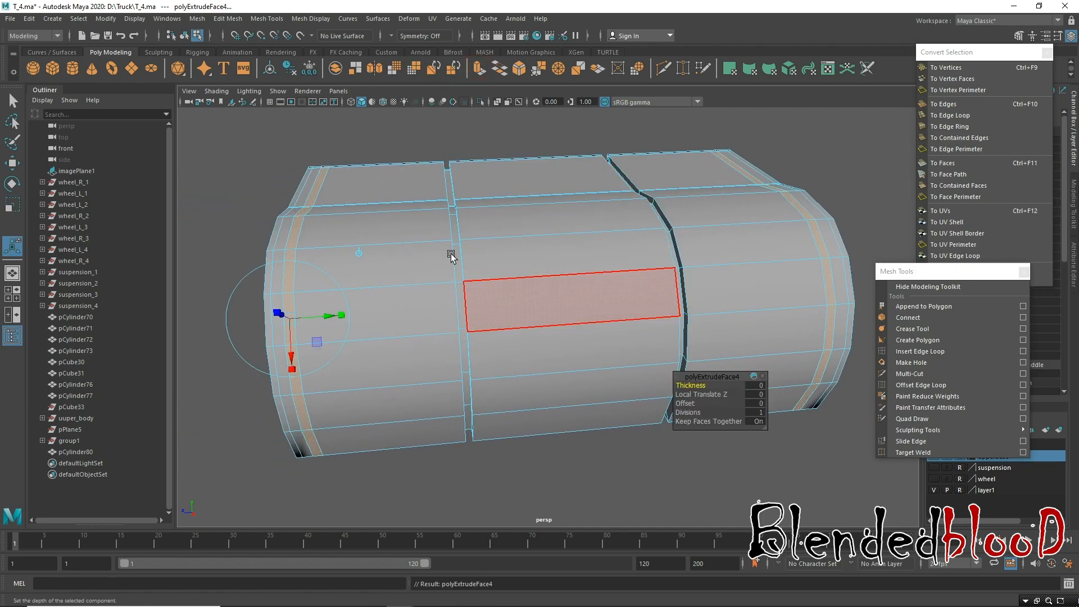
key("r")
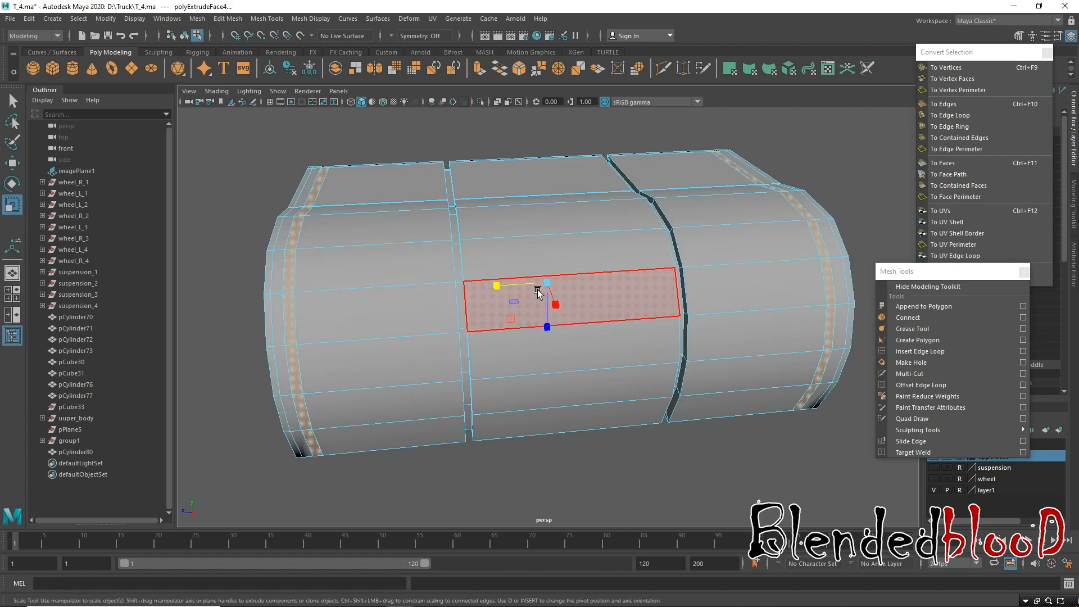
key("space")
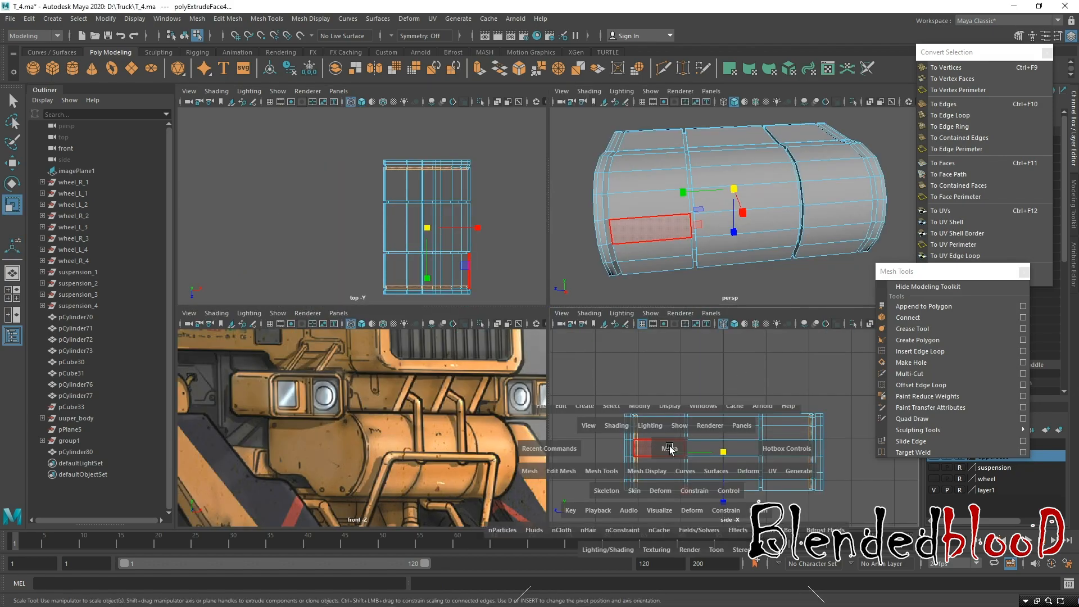
key("space")
left_click_drag(478, 358, 473, 368)
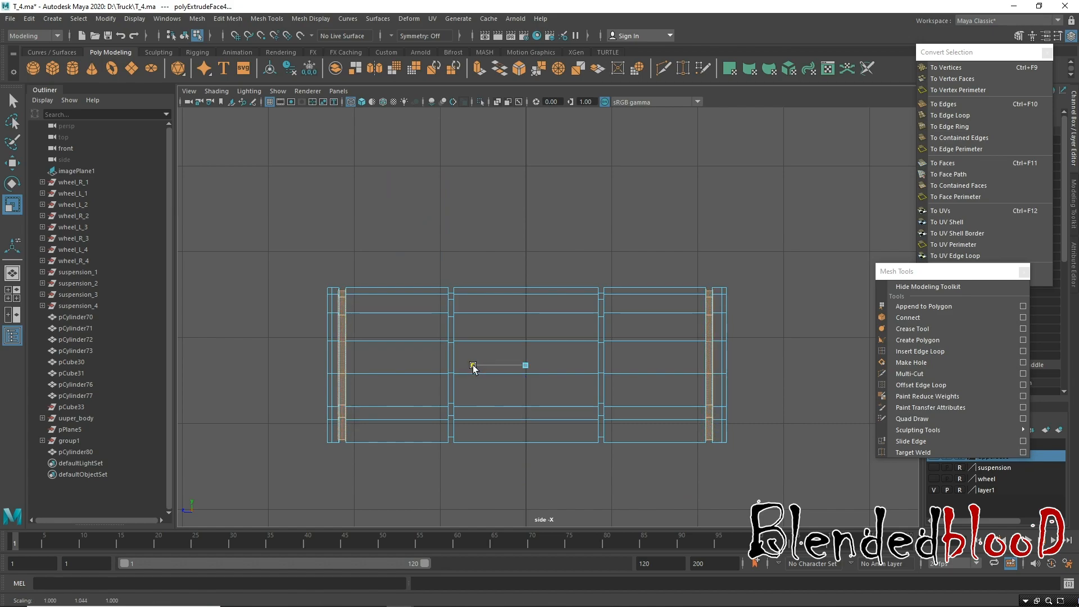
Flatten each vertex ring of the two end grooves by scaling it along the tank's length in the side view.
key("w")
right_click_drag(365, 288, 325, 286)
left_click_drag(345, 416, 341, 461)
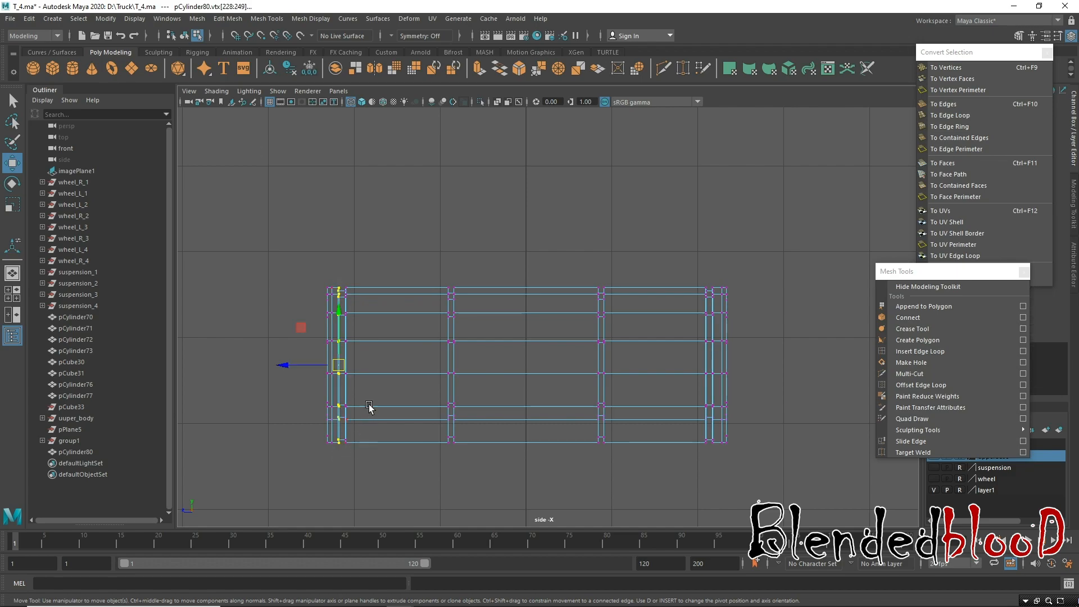
key("r")
left_click_drag(291, 367, 600, 379)
left_click_drag(374, 262, 345, 460)
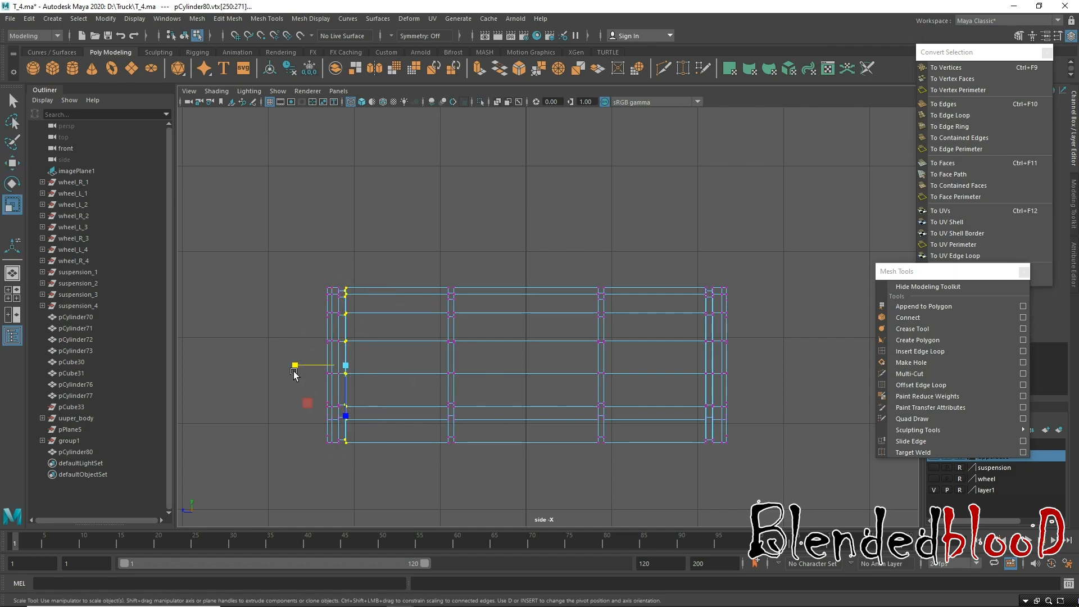
left_click_drag(417, 368, 502, 285)
left_click_drag(680, 267, 707, 489)
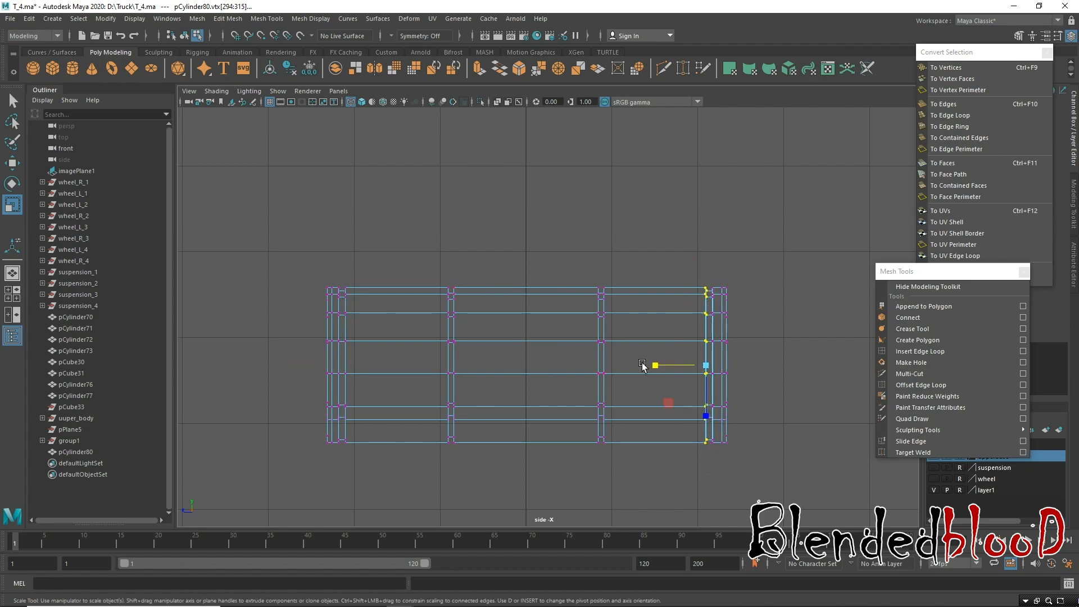
left_click_drag(654, 367, 783, 360)
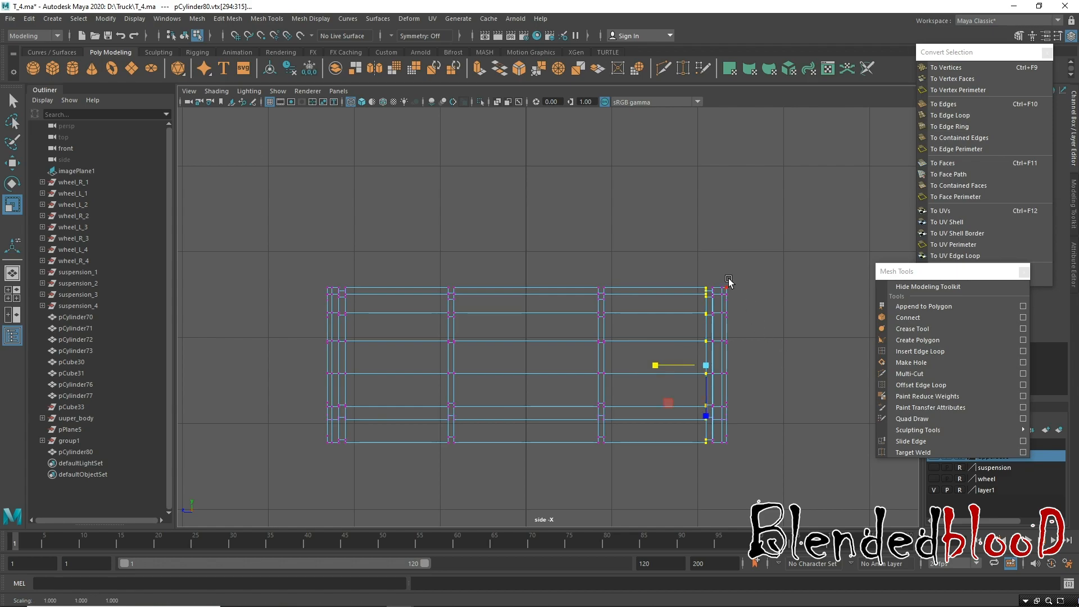
left_click_drag(714, 309, 709, 485)
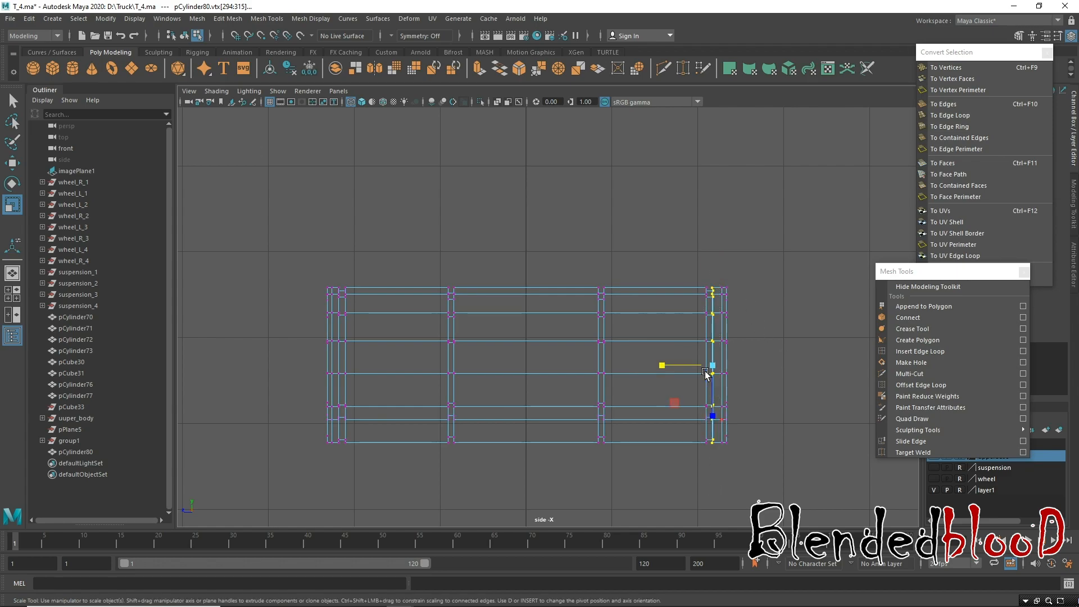
left_click_drag(663, 369, 794, 365)
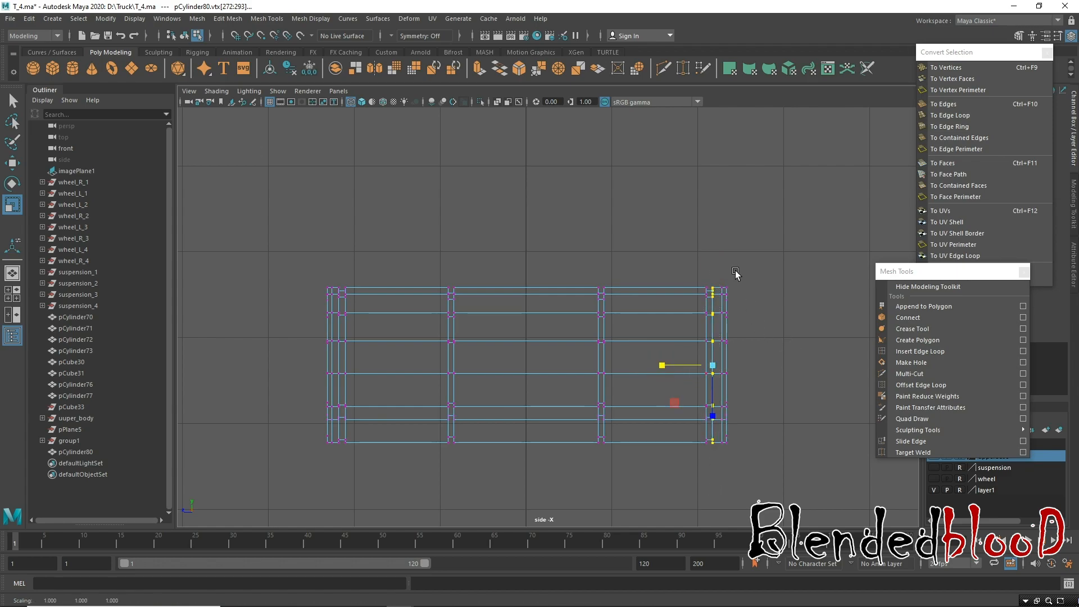
left_click_drag(566, 252, 659, 522)
Inspect the grooved tank in smooth mesh preview from different angles and restore its unsmoothed display.
key("space")
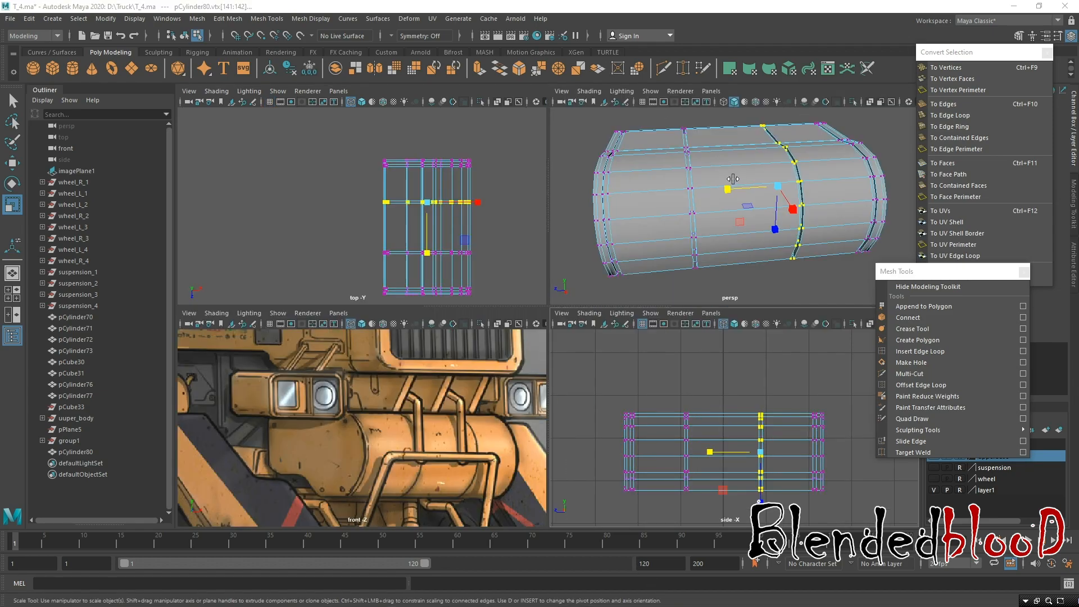
key("space")
right_click_drag(730, 194, 778, 167)
key("w")
key("3")
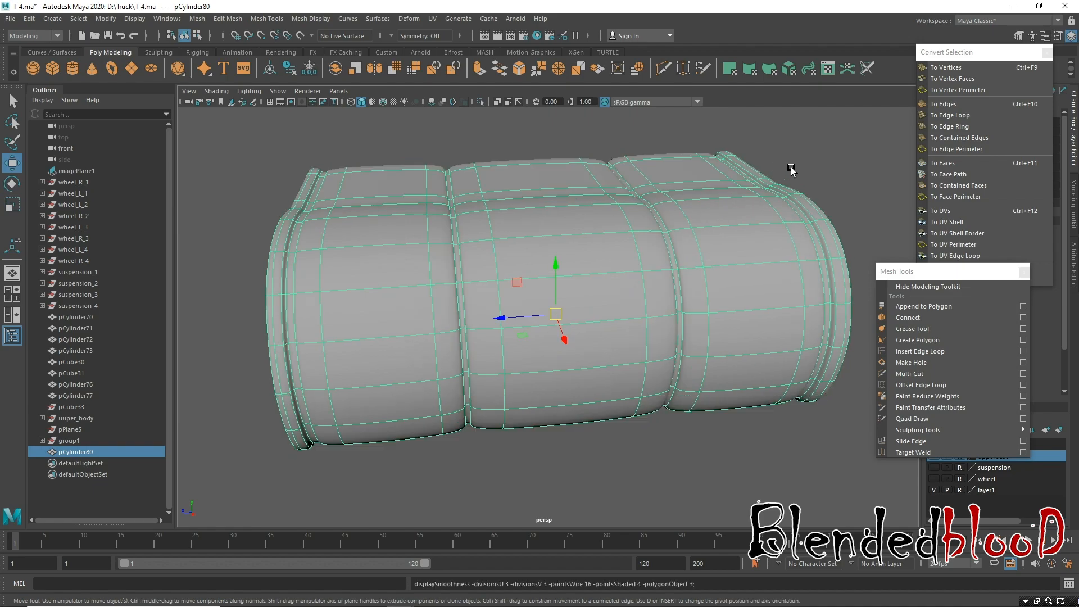
left_click(779, 167)
left_click_drag(774, 299, 614, 321, "alt")
left_click(612, 333)
key("1")
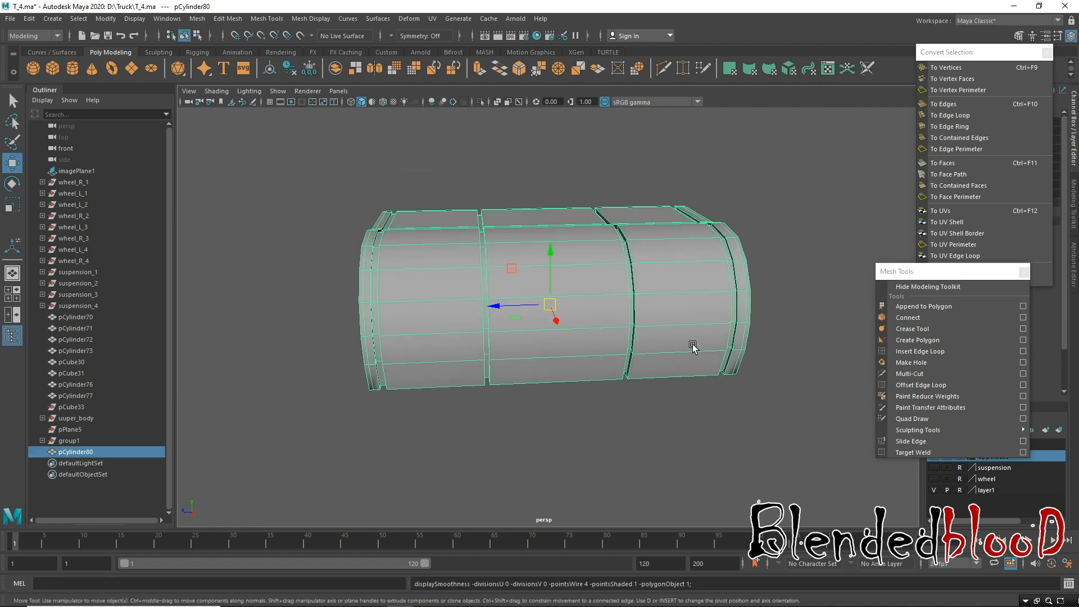
Insert supporting edge loops close to the sides of the tank's middle and end grooves.
left_click(920, 351)
scroll(467, 373, "up", 5)
scroll(467, 374, "up", 2)
left_click_drag(449, 283, 442, 288)
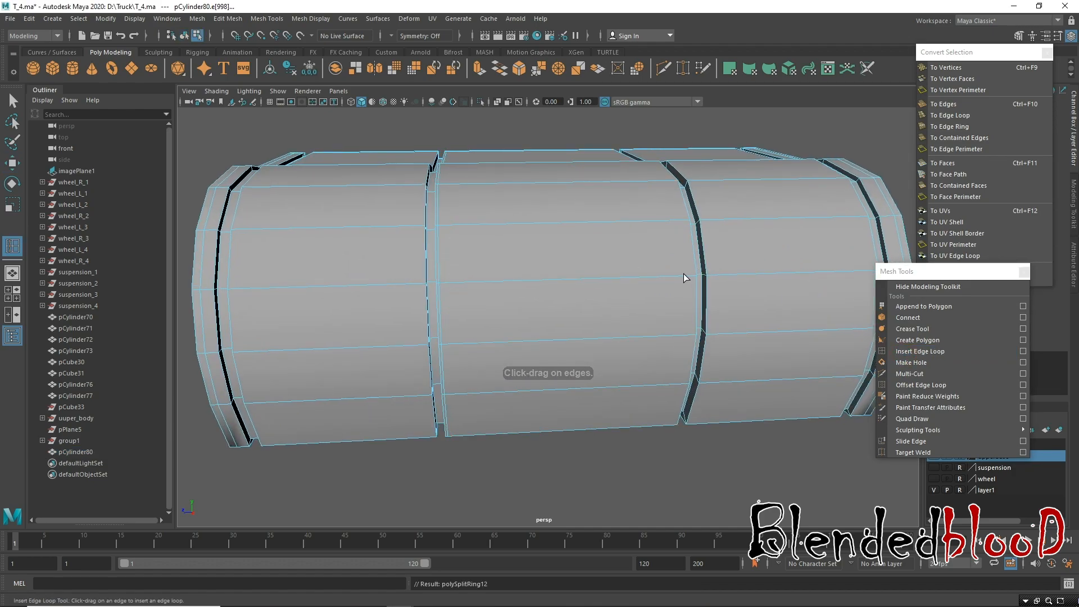
left_click_drag(719, 274, 709, 276)
left_click_drag(409, 285, 415, 285)
mouse_move(258, 287)
left_mouse_down("alt")
mouse_move(294, 313)
mouse_move(251, 305)
left_mouse_up("alt")
middle_click_drag(682, 285, 518, 330, "alt")
left_click(566, 338)
left_click_drag(581, 334, 579, 336)
key("w")
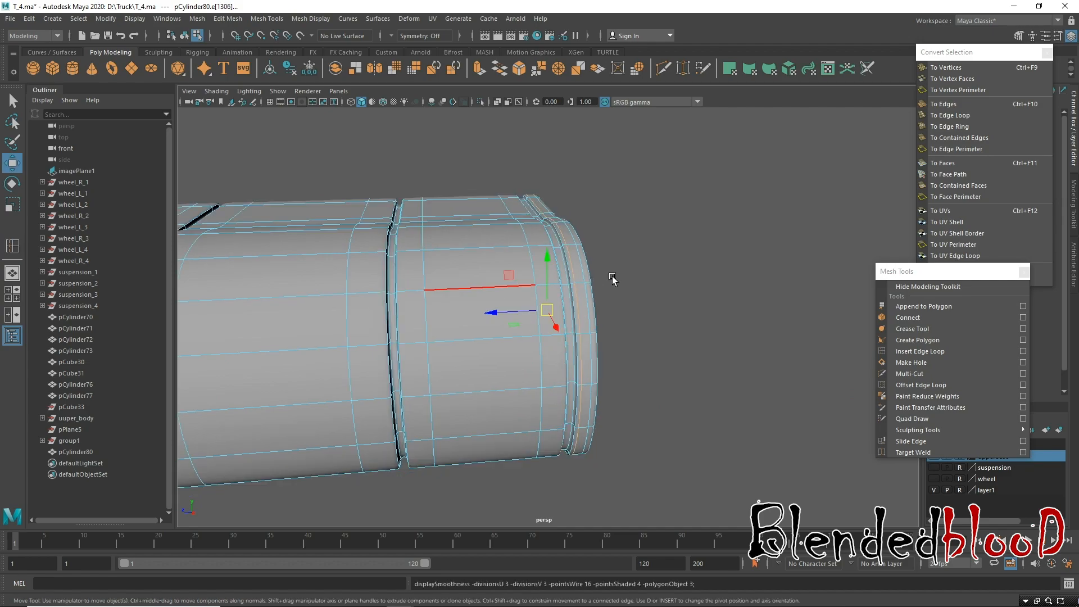
Examine the supported grooves on the smoothed tank in object mode.
scroll(562, 264, "down", 3)
right_click_drag(564, 234, 618, 205)
left_click(622, 190)
right_click_drag(665, 309, 588, 261, "alt")
mouse_move(513, 366)
left_mouse_down("alt")
mouse_move(562, 366)
mouse_move(501, 369)
left_mouse_up("alt")
left_click(506, 320)
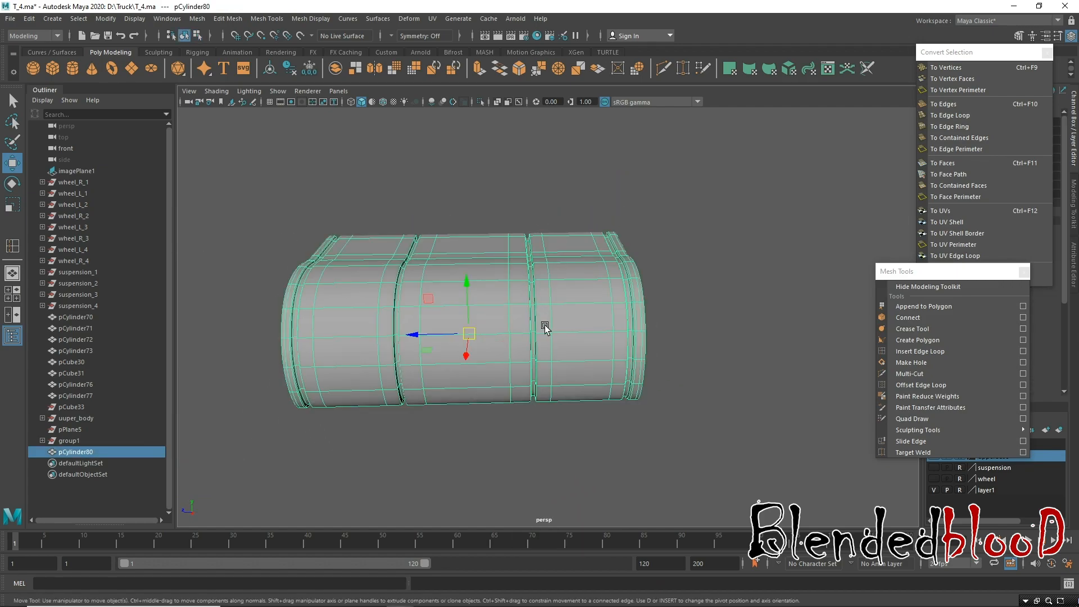
Try narrowing the middle grooves one at a time by scaling their vertices in the top view, and undo the scaling.
key("space")
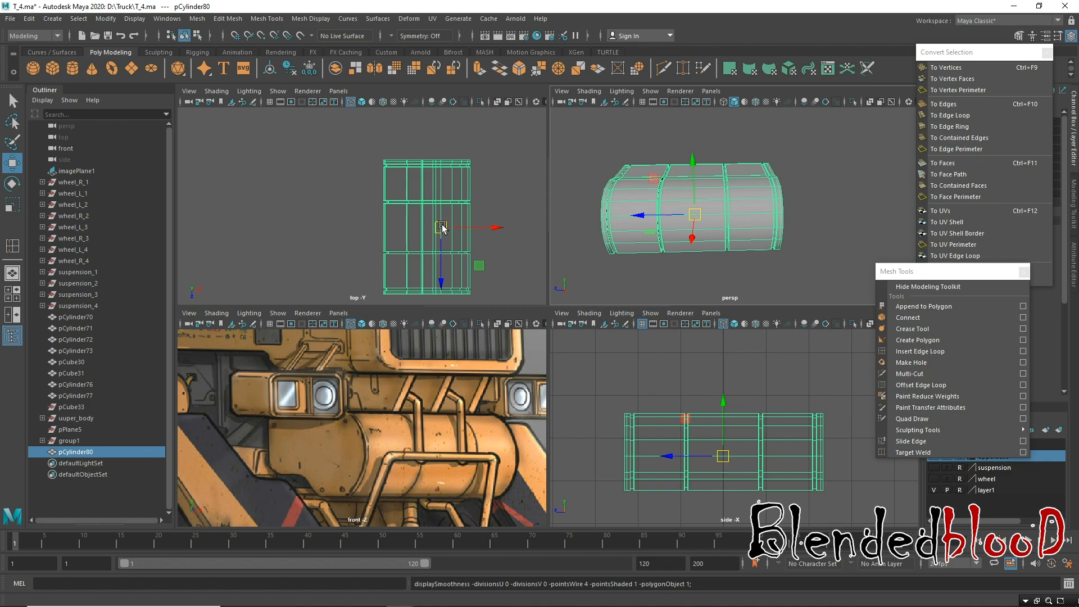
key("space")
key("f")
right_click_drag(488, 234, 402, 241)
left_click_drag(370, 195, 652, 247)
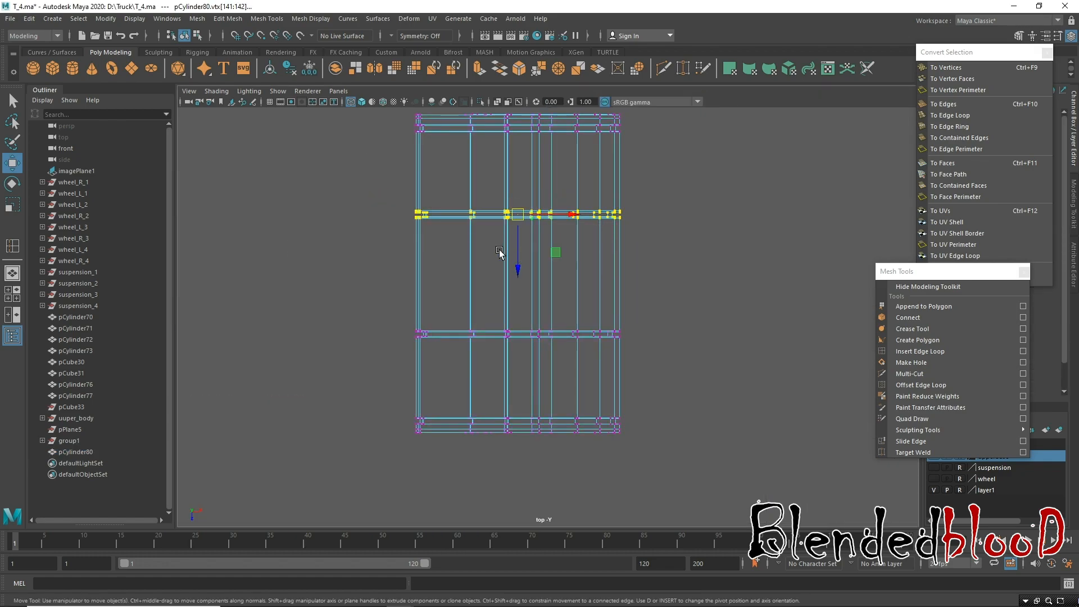
key("r")
left_click_drag(332, 298, 717, 383)
left_click_drag(517, 387, 508, 365)
key("ctrl+z")
key("ctrl+z")
key("ctrl+z")
Narrow both middle grooves by scaling their vertices together along the tank's length, and move each groove apart to even spacing.
left_click_drag(364, 194, 702, 411)
left_click_drag(516, 325, 483, 278)
left_click_drag(380, 236, 645, 272)
key("w")
left_click_drag(520, 306, 520, 262)
left_click_drag(368, 264, 798, 399)
left_click(270, 102)
left_click_drag(508, 345, 538, 393)
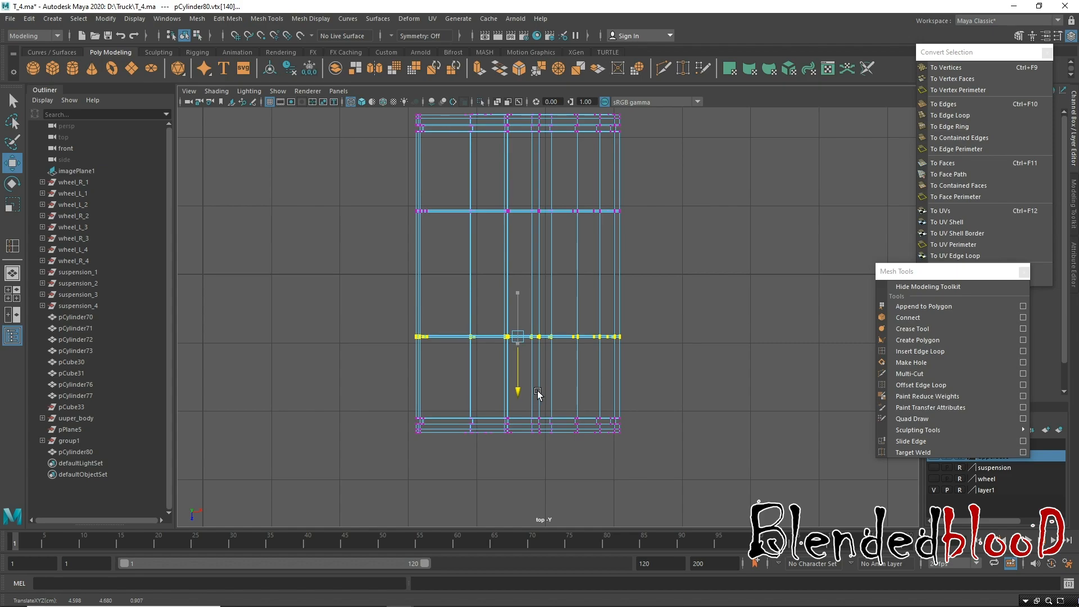
Return the tank to object mode and examine its narrowed grooves in smooth mesh preview.
right_click_drag(560, 212, 604, 189)
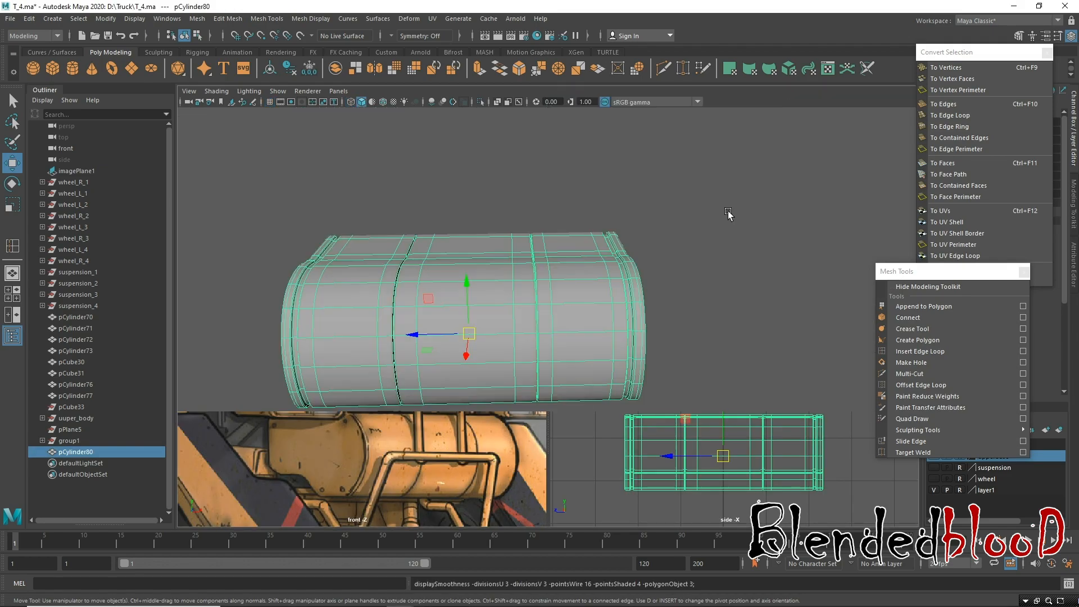
left_click(566, 318)
left_click_drag(617, 319, 610, 298, "alt")
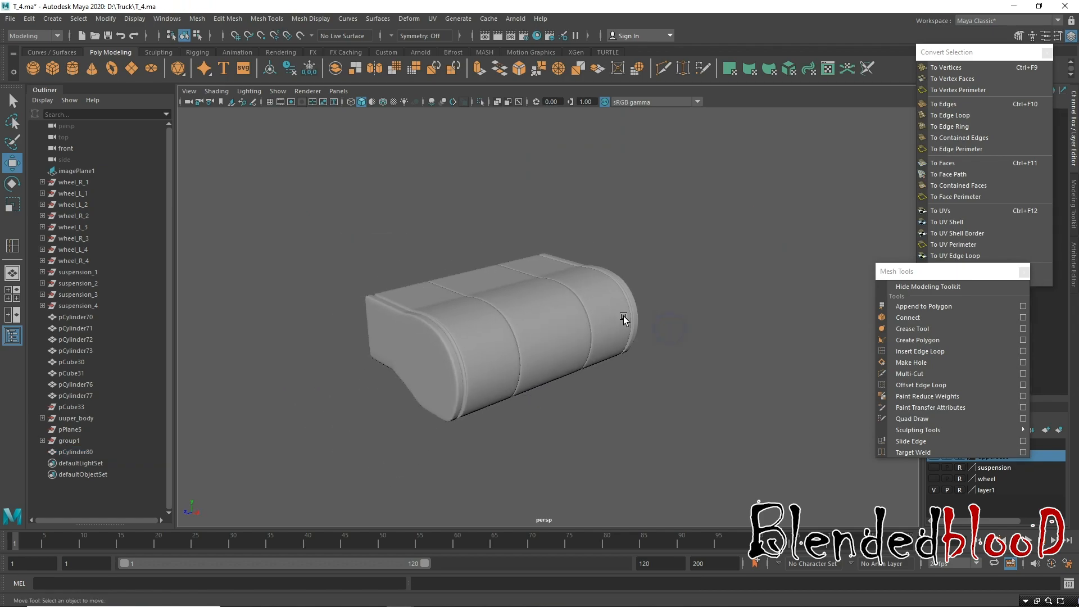
left_click(618, 321)
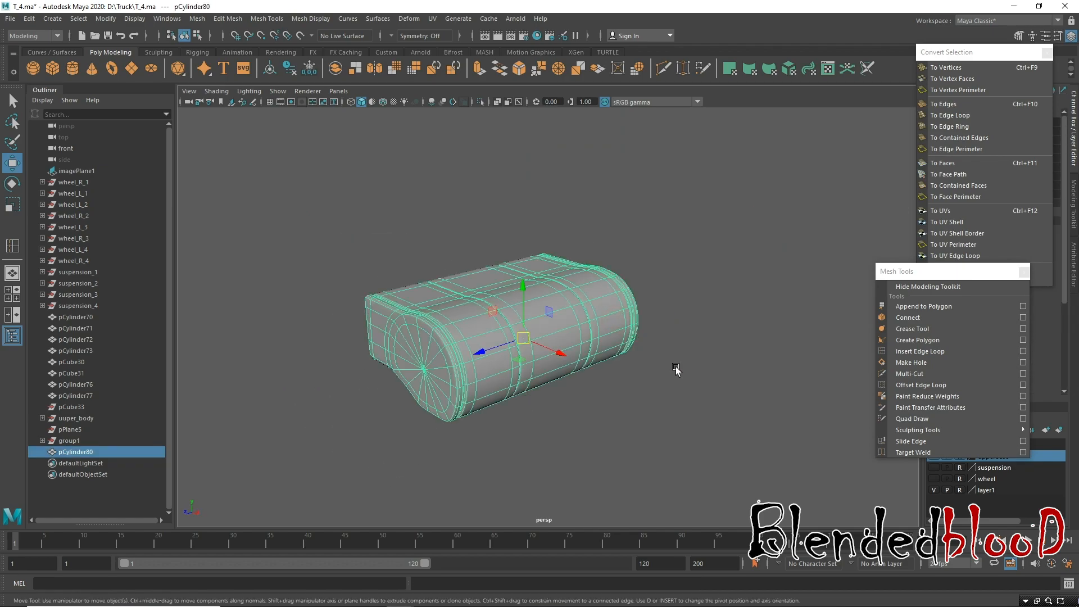
Show the upperbase, suspension and layer2 display layers around the tank.
left_click_drag(957, 275, 939, 135)
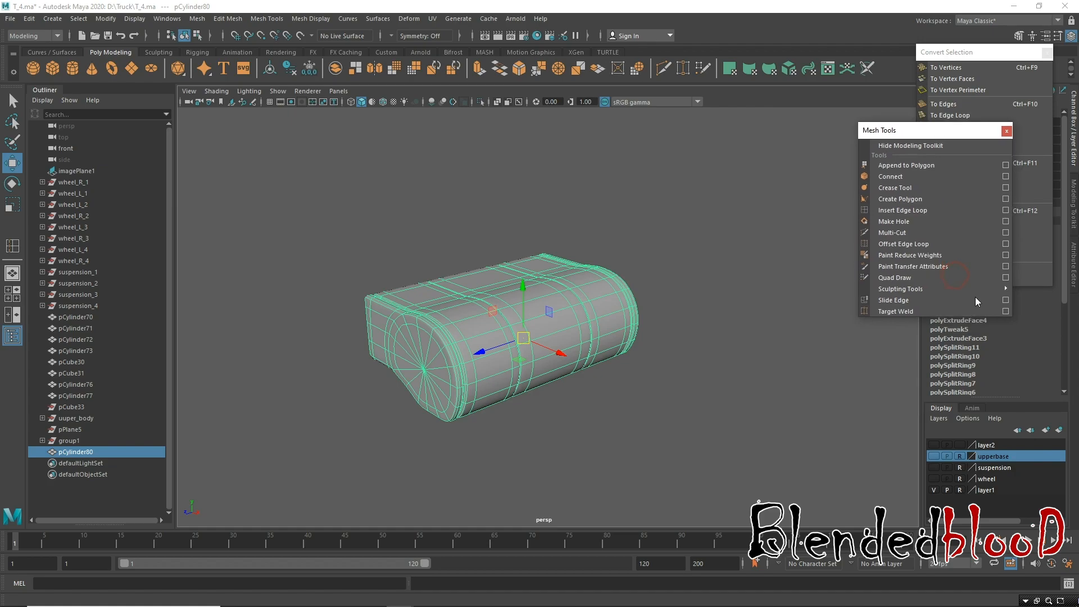
left_click(934, 457)
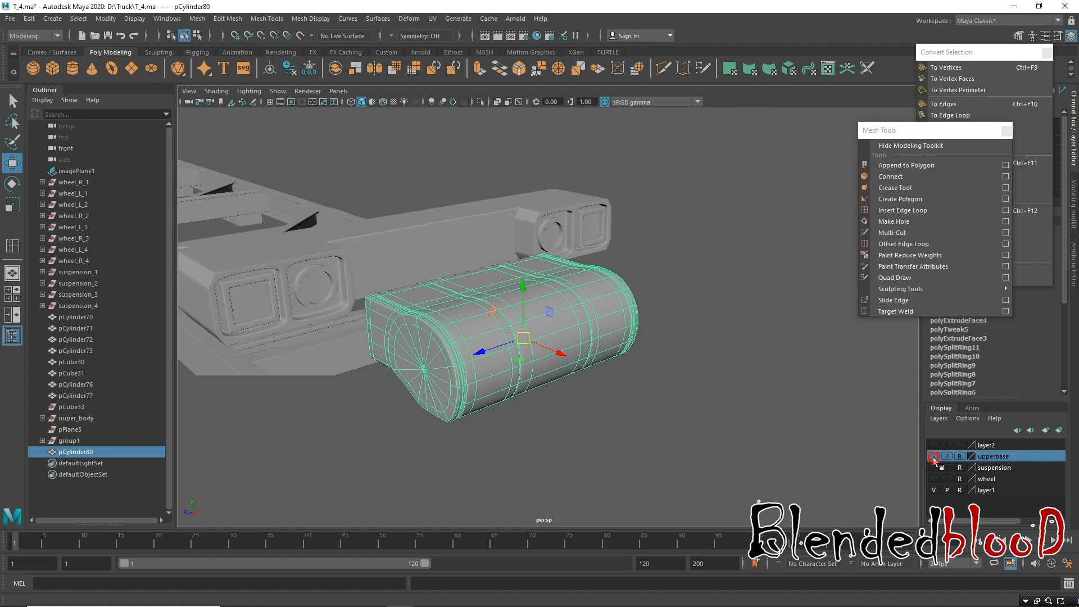
left_click(934, 468)
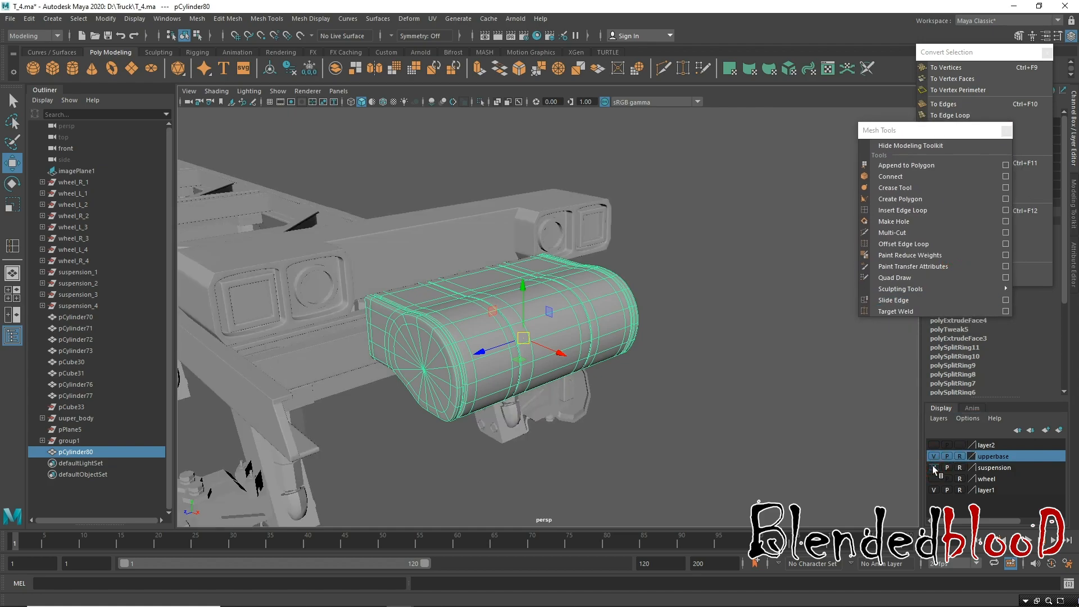
left_click(934, 445)
Move the tank back along the X axis so it sits closer to the truck's front beneath the headlights.
left_click(779, 410)
left_click_drag(498, 371, 545, 353, "alt")
left_click(544, 352)
left_click_drag(625, 340, 514, 342)
left_click_drag(678, 423, 593, 412, "alt")
key("space")
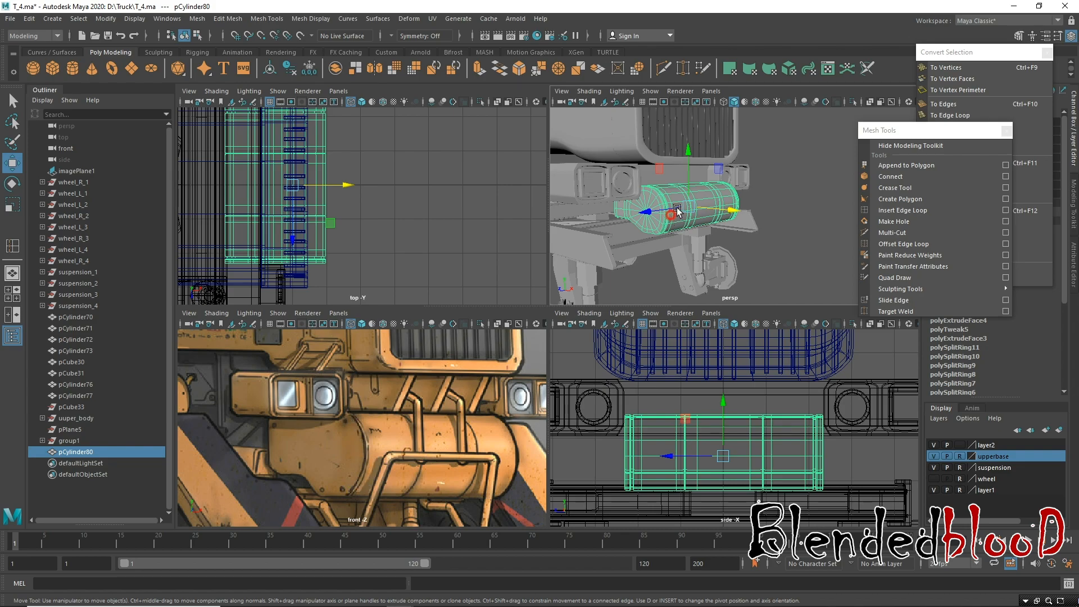
left_click_drag(676, 209, 662, 193, "alt")
right_click_drag(662, 192, 696, 203, "alt")
middle_click_drag(696, 204, 658, 193, "alt")
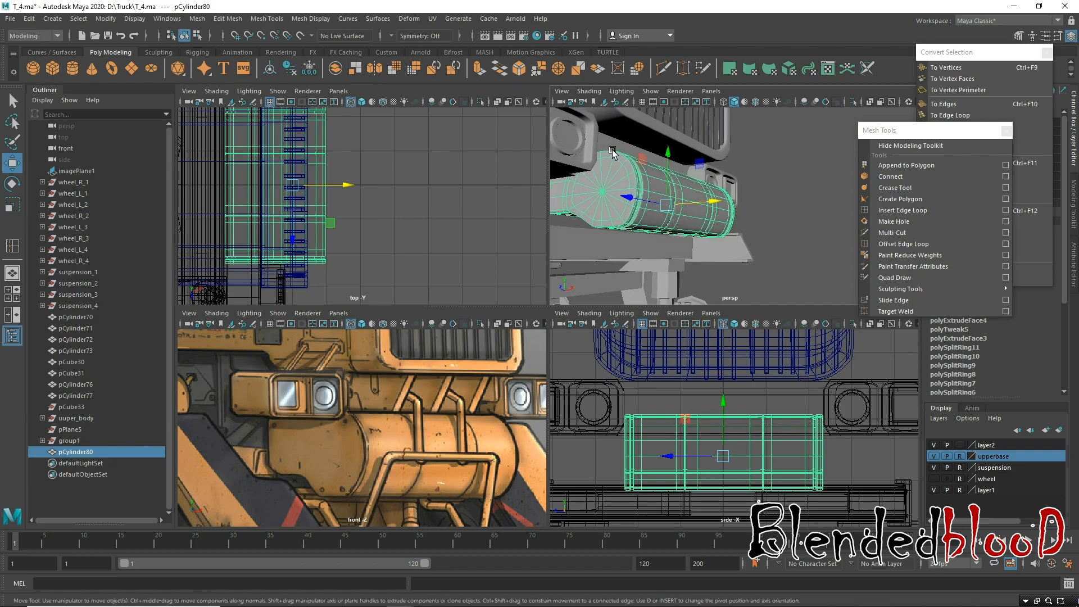
left_click_drag(711, 201, 714, 231)
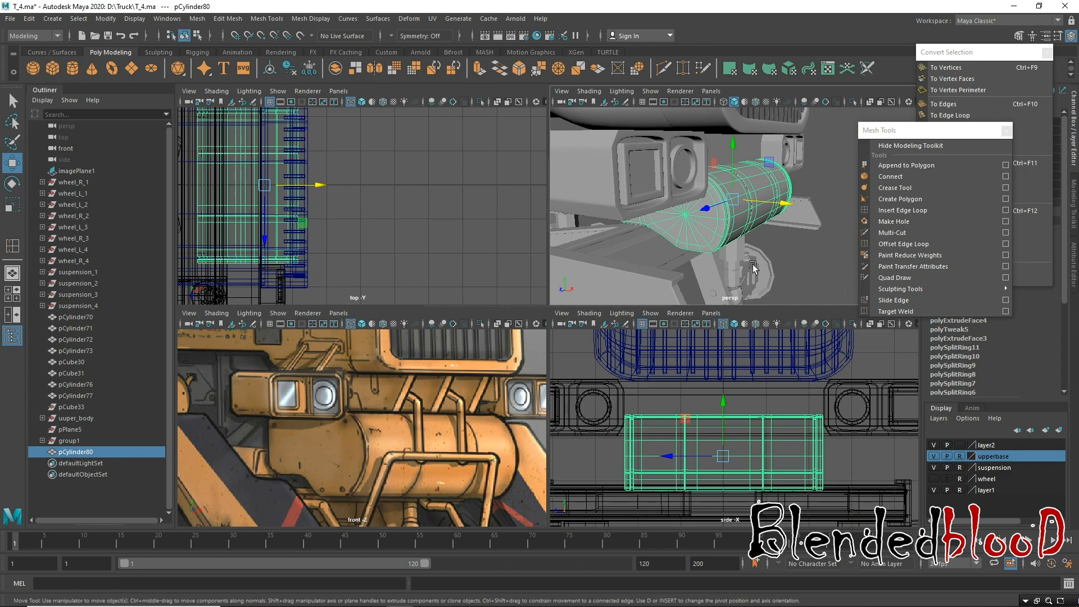
Check the tank's placement on the truck, and hide the suspension, layer2 and upperbase layers.
left_click(812, 264)
left_click_drag(712, 243, 706, 234, "alt")
right_click_drag(747, 238, 674, 197, "alt")
left_click_drag(669, 195, 732, 194, "alt")
scroll(737, 216, "up", 5)
left_click_drag(776, 222, 738, 229, "alt")
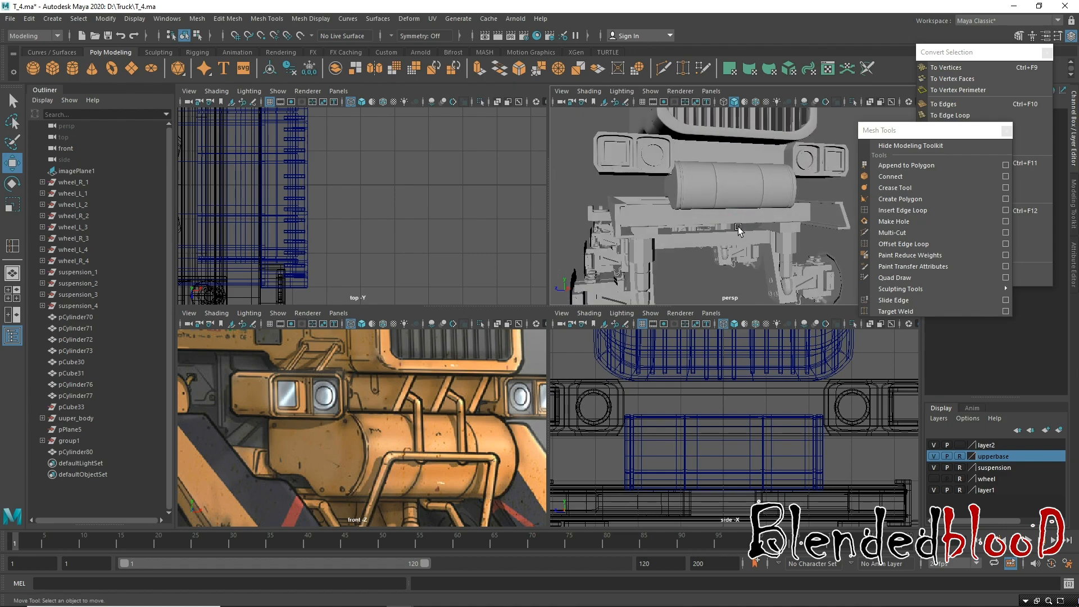
left_click(933, 468)
left_click(933, 445)
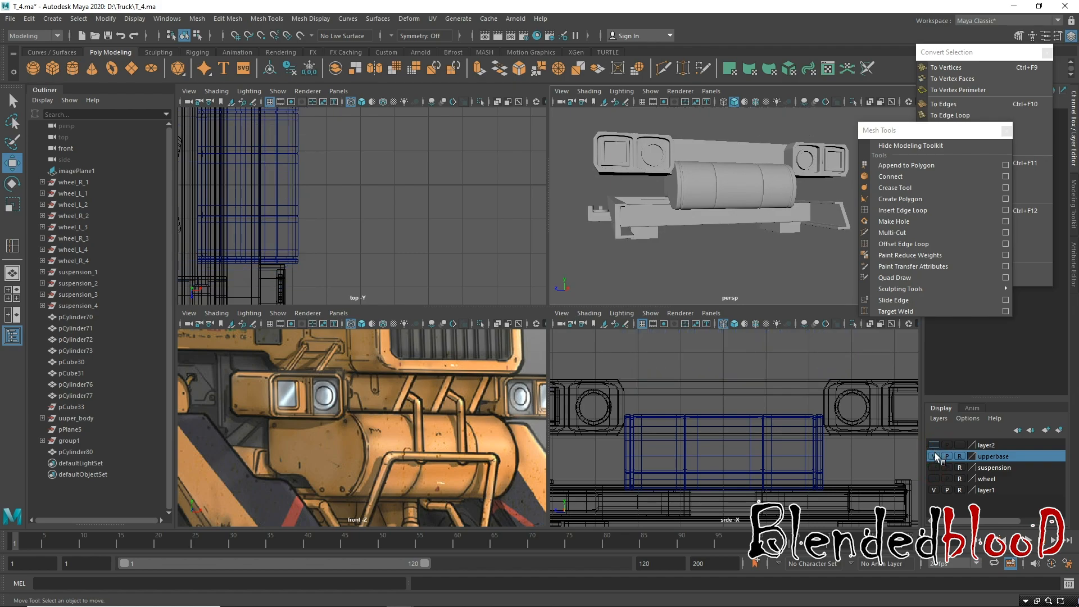
left_click(934, 456)
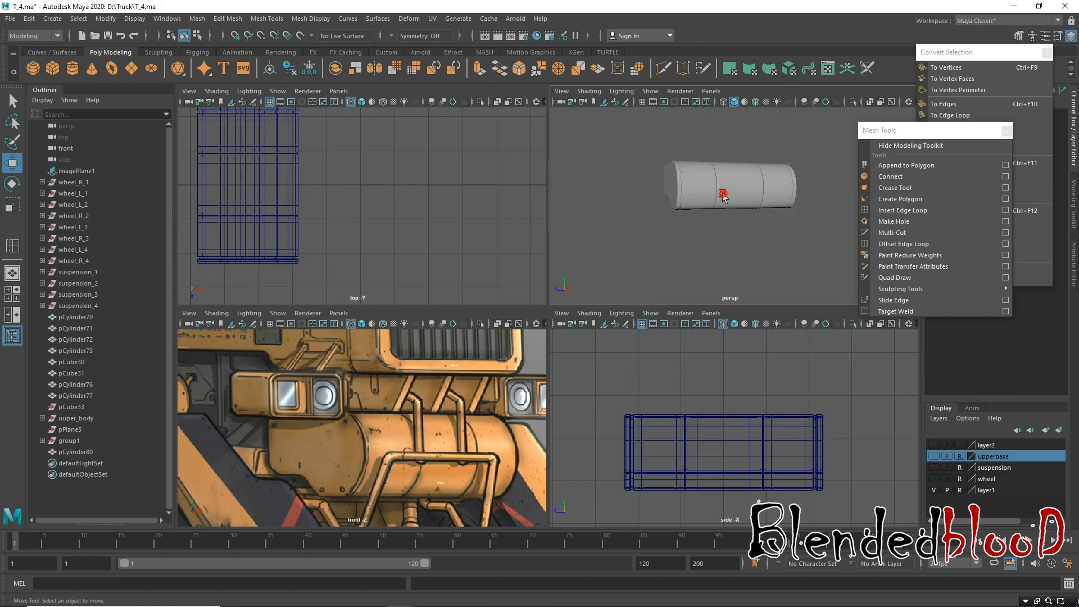
Create a polygon sphere with 8 axis subdivisions and 8 height subdivisions, keeping the tank framed in the front view.
left_click(723, 195)
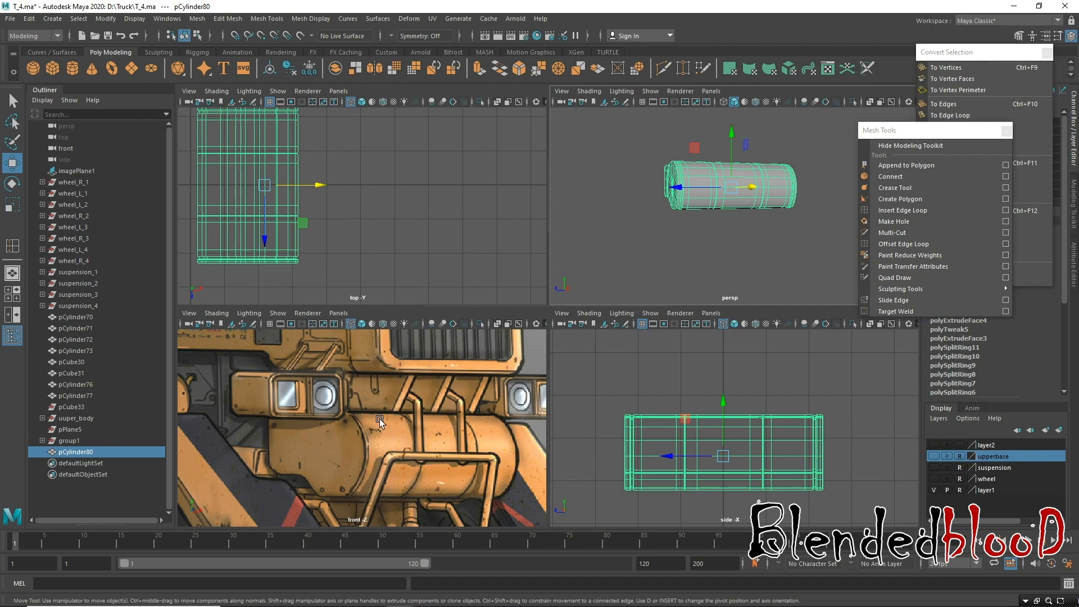
key("f")
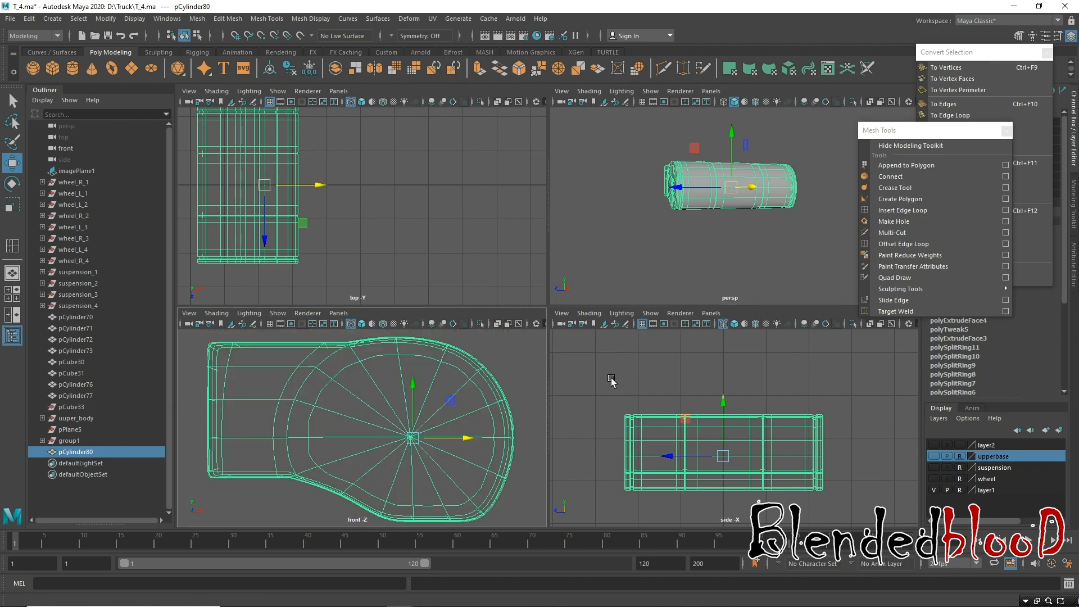
left_click(519, 371)
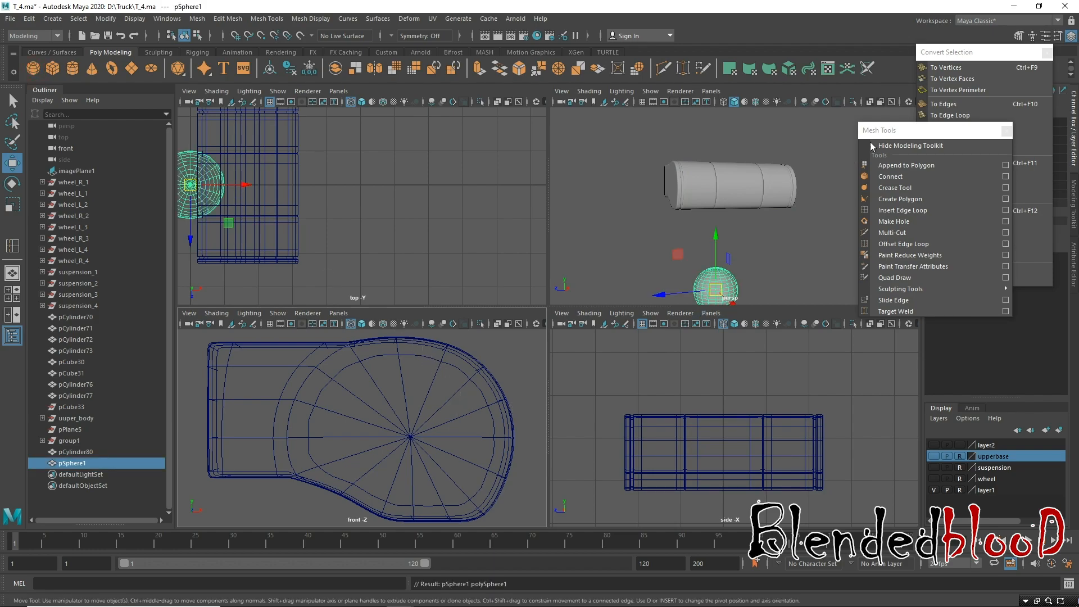
left_click_drag(893, 133, 593, 41)
left_click_drag(966, 53, 863, 458)
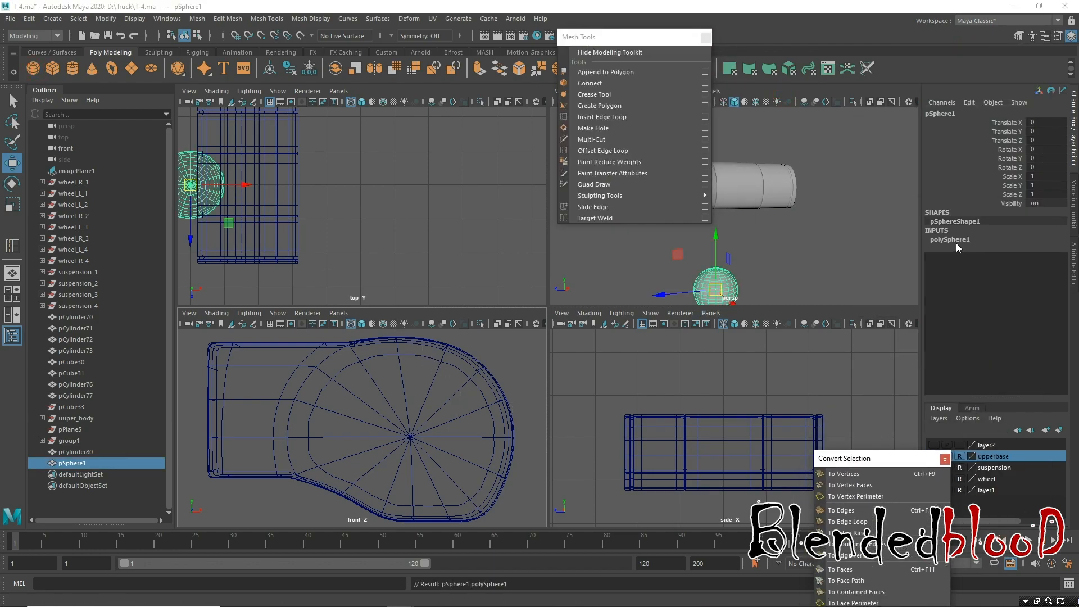
left_click_drag(1000, 257, 1000, 266)
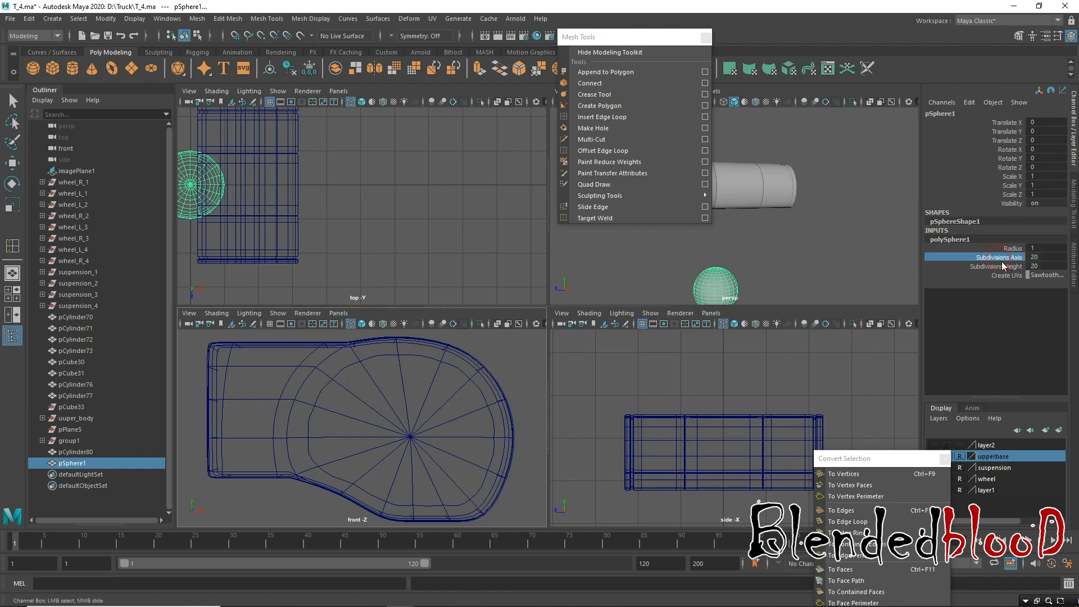
mouse_move(821, 263)
middle_mouse_down()
mouse_move(768, 275)
mouse_move(813, 251)
middle_mouse_up()
Delete the faces of the sphere's lower half and return it to object mode.
key("w")
middle_click(740, 442)
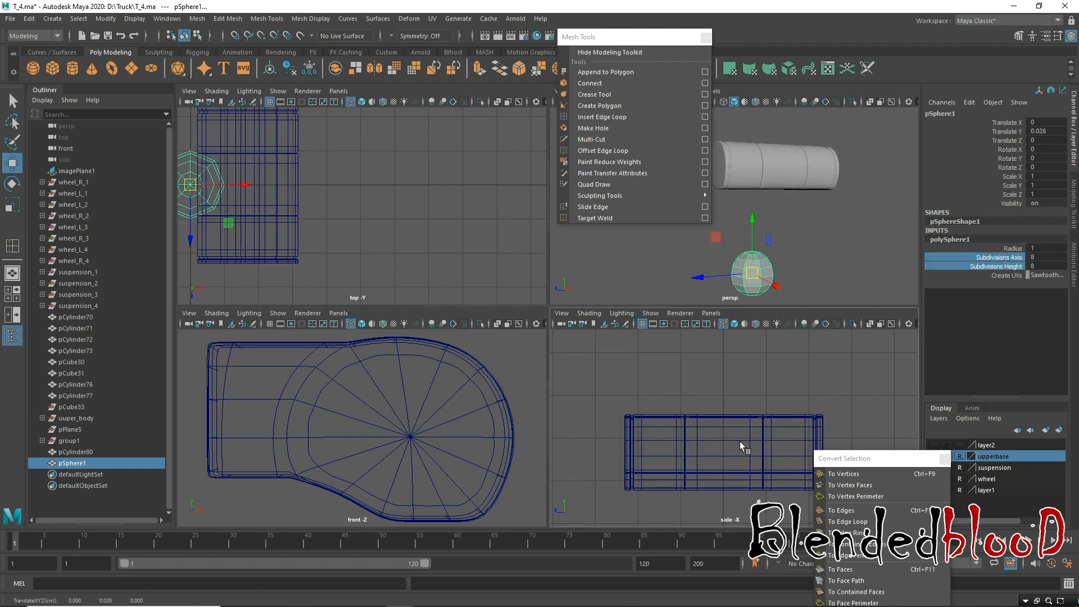
key("f")
right_click_drag(751, 428, 748, 317)
middle_click_drag(749, 426, 729, 384, "alt")
left_click_drag(604, 423, 816, 566)
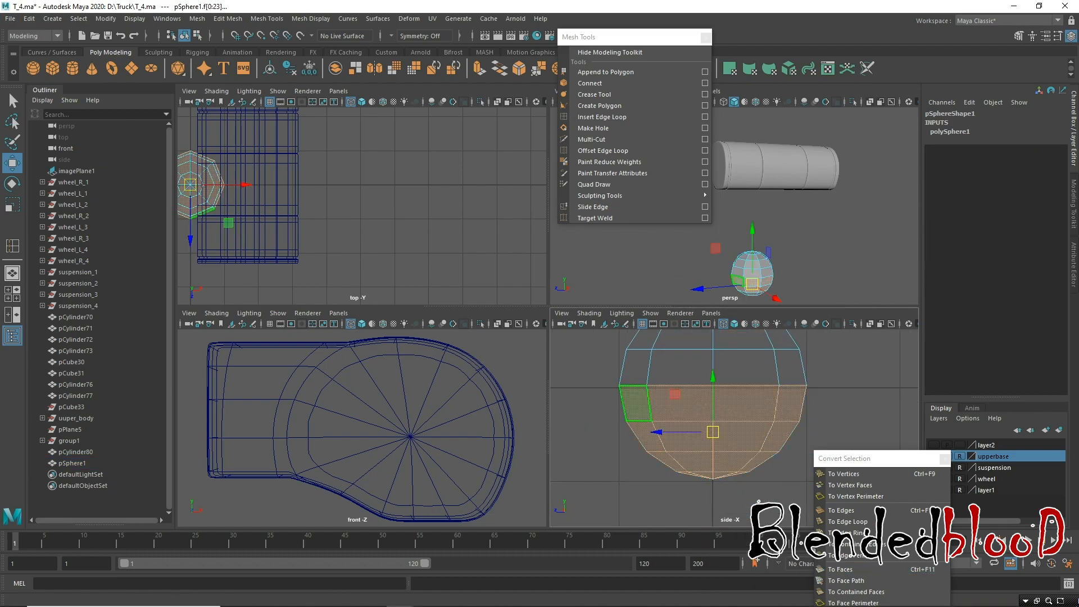
key("Delete")
right_click_drag(759, 260, 826, 227)
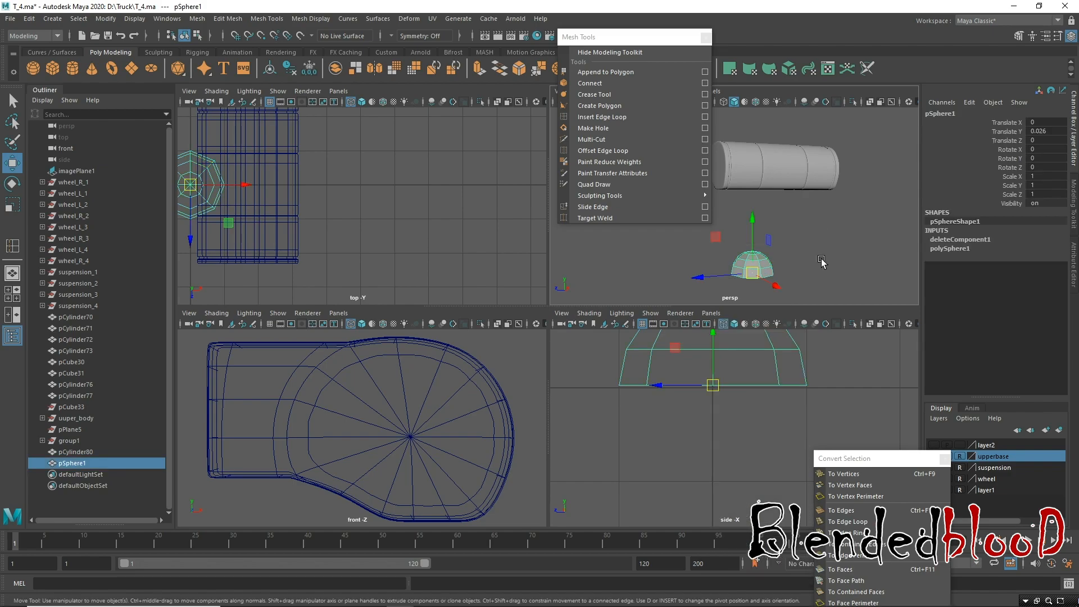
Center the half-sphere's pivot and move it onto the tank in the front view.
left_click(106, 18)
left_click(148, 101)
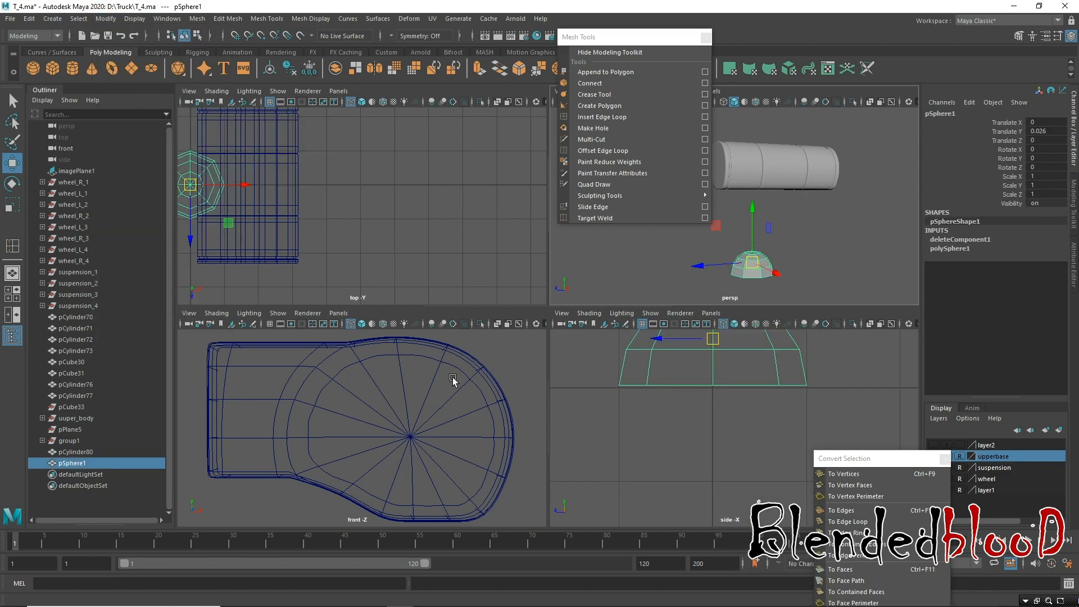
middle_click_drag(480, 420, 443, 405, "alt")
right_click_drag(484, 450, 361, 395, "alt")
middle_click_drag(335, 487, 371, 415)
Rotate the half-sphere to 90 degrees around X.
key("e")
left_click_drag(366, 400, 368, 427)
left_click(1050, 148)
type("9")
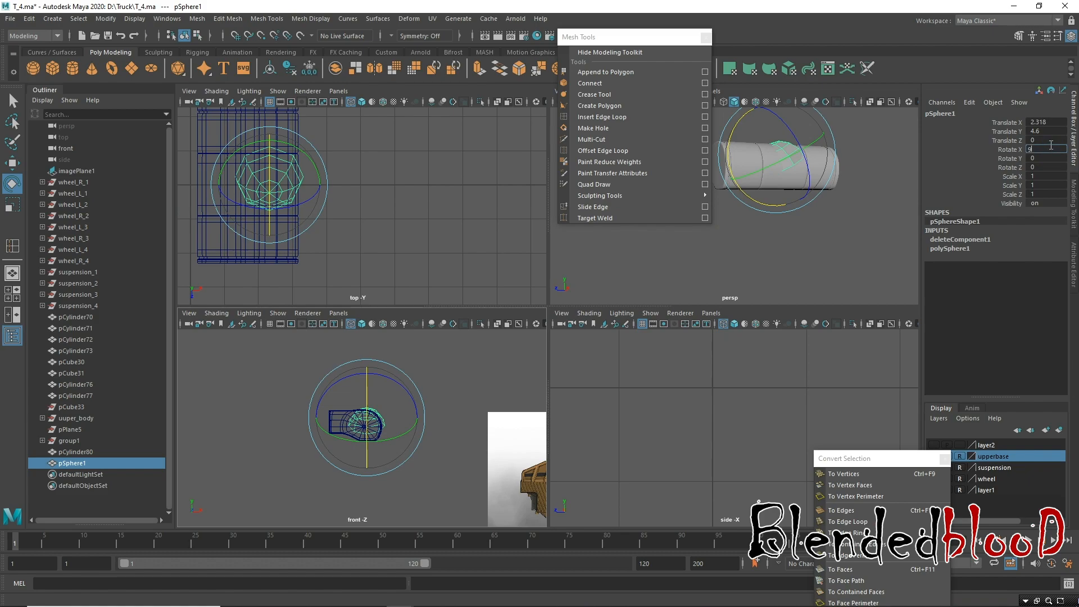
type("0")
key("Return")
Move the half-sphere along Z to the tank's end face, at about 2.427.
right_click_drag(425, 438, 448, 464, "alt")
middle_click_drag(448, 464, 489, 472, "alt")
right_click_drag(437, 468, 454, 477, "alt")
key("w")
left_click_drag(599, 35, 435, 36)
middle_click_drag(770, 173, 761, 227, "alt")
left_click_drag(762, 227, 744, 258, "alt")
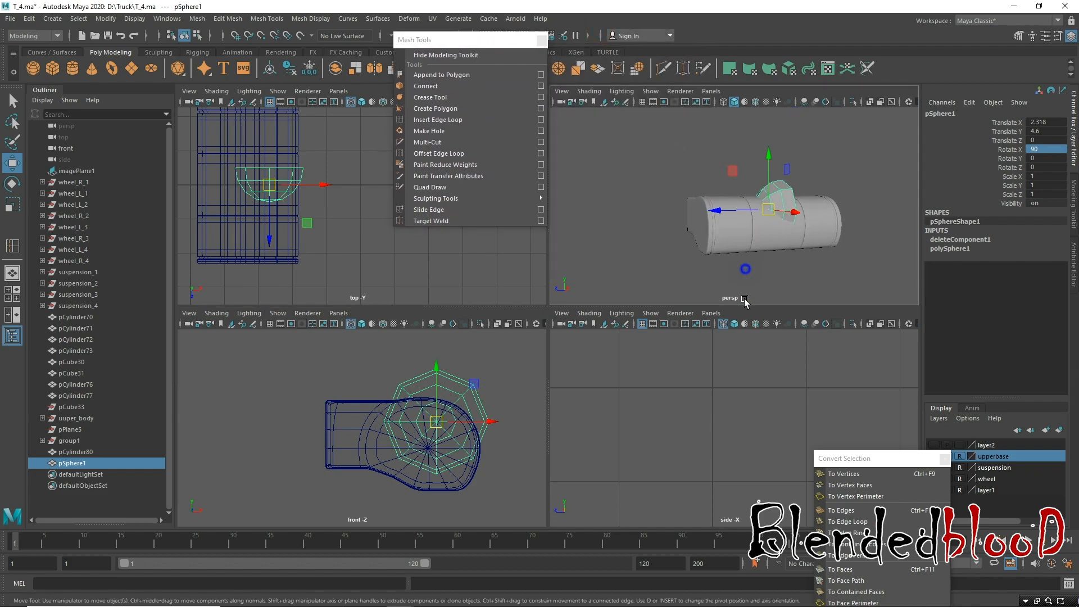
right_click_drag(744, 262, 759, 251, "alt")
left_click_drag(759, 251, 608, 287, "alt")
left_click_drag(638, 264, 718, 207, "alt")
Deselect the half-sphere and cycle the viewport background colors to black.
right_click_drag(733, 209, 775, 171)
left_click(778, 141)
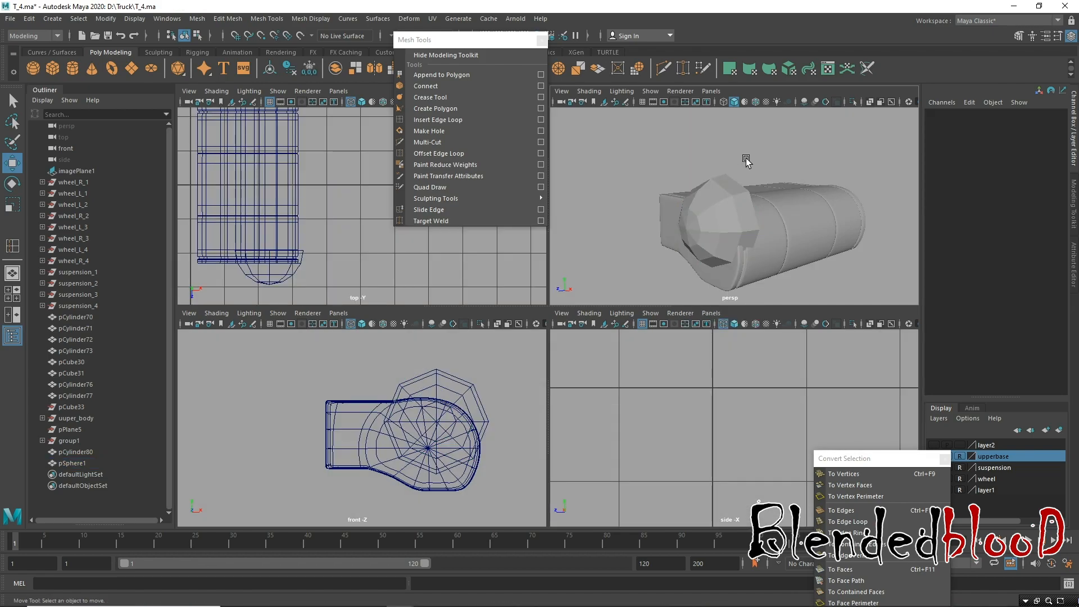
key("alt+b")
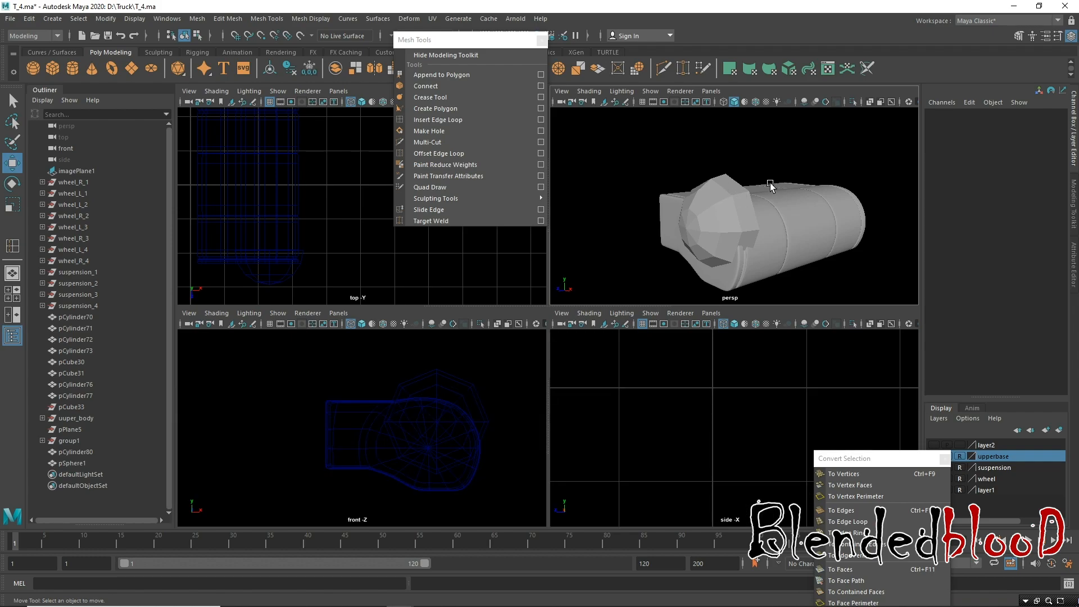
key("alt+b")
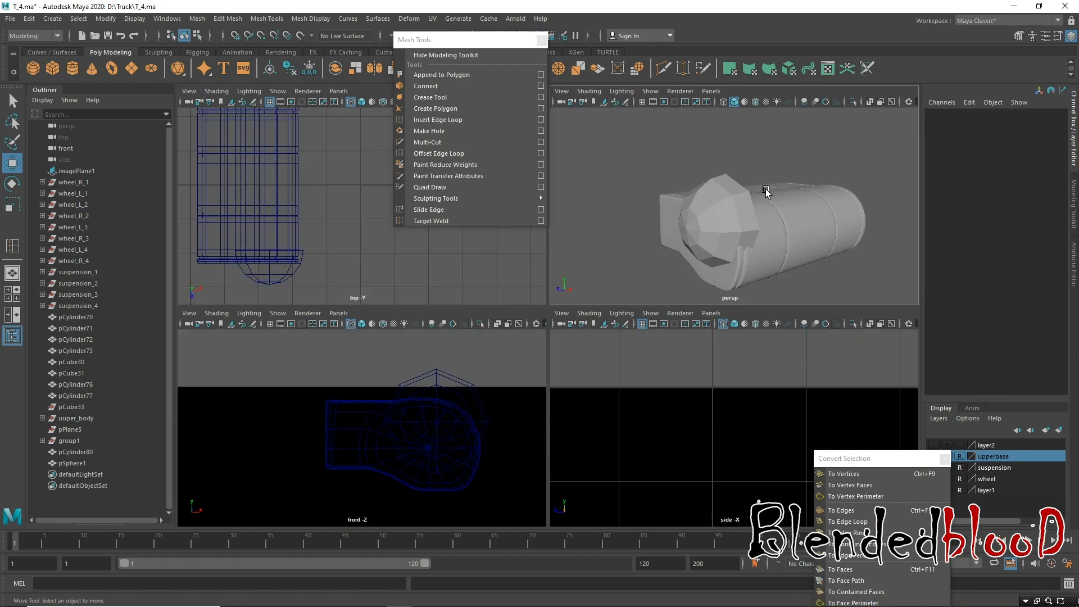
key("alt+b")
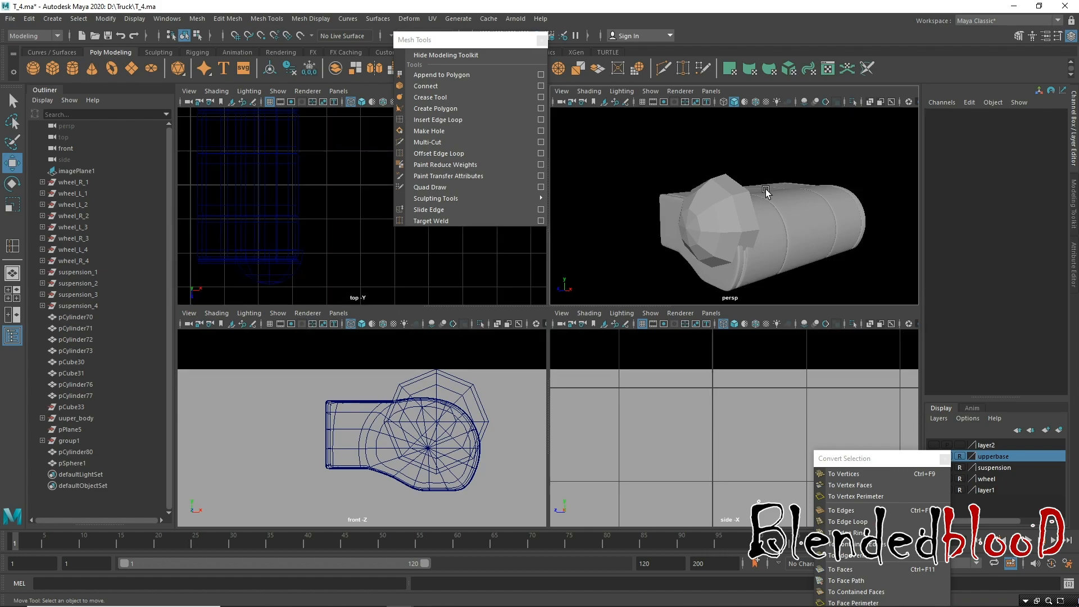
Scale the half-sphere uniformly to about 0.12 and place it on the tank's end face at about X 2.567, Y 4.04.
left_click_drag(681, 225, 832, 232, "alt")
middle_click_drag(436, 427, 405, 396, "alt")
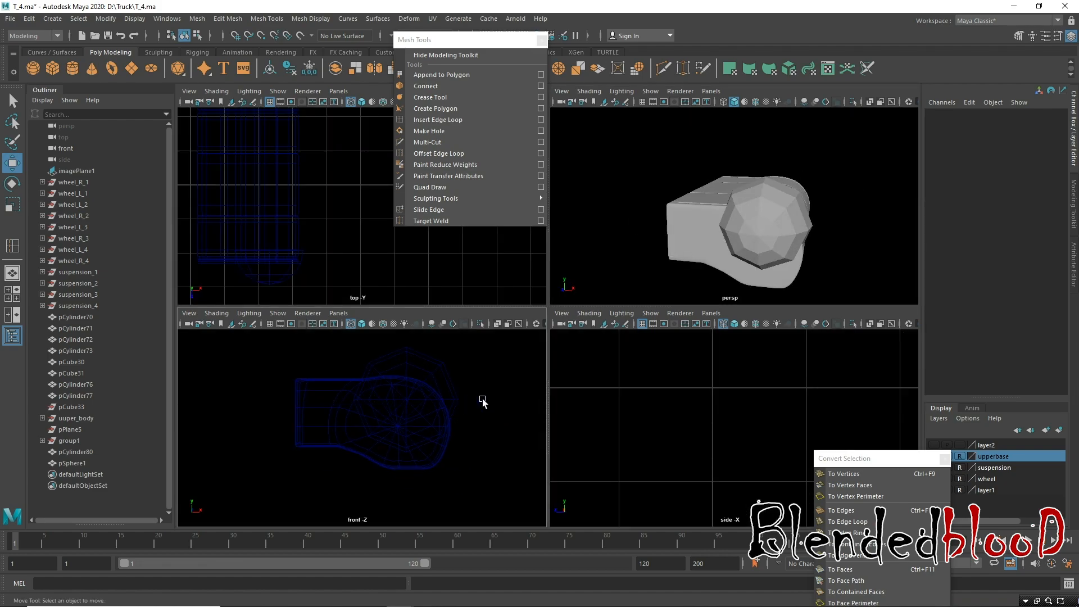
left_click(782, 214)
left_click_drag(813, 241, 747, 248, "alt")
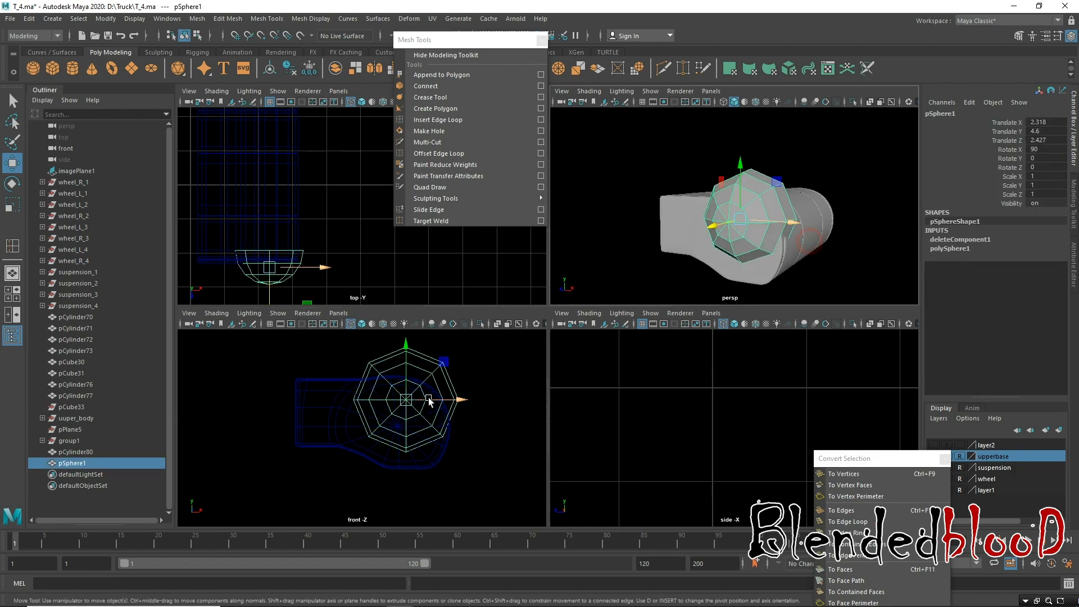
right_click_drag(440, 449, 457, 455, "alt")
key("r")
left_click_drag(430, 387, 371, 369)
key("w")
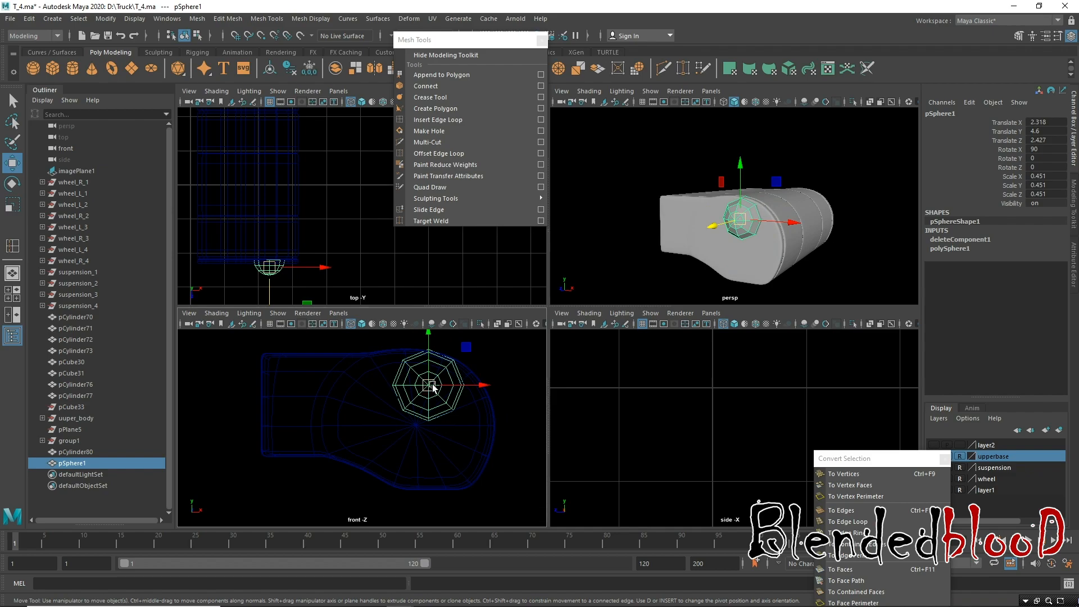
left_click_drag(430, 391, 411, 408)
key("r")
key("w")
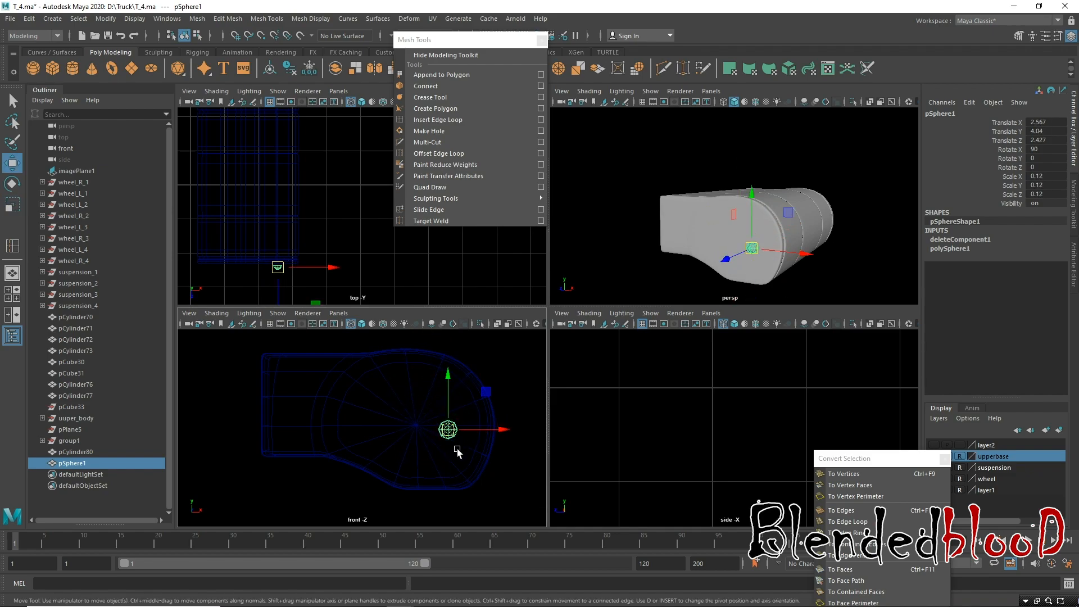
Restore the gray viewport background and move the half-sphere down the tank's end face to about X 2.558, Y 3.67.
middle_click_drag(670, 269, 646, 252, "alt")
right_click_drag(647, 252, 715, 253, "alt")
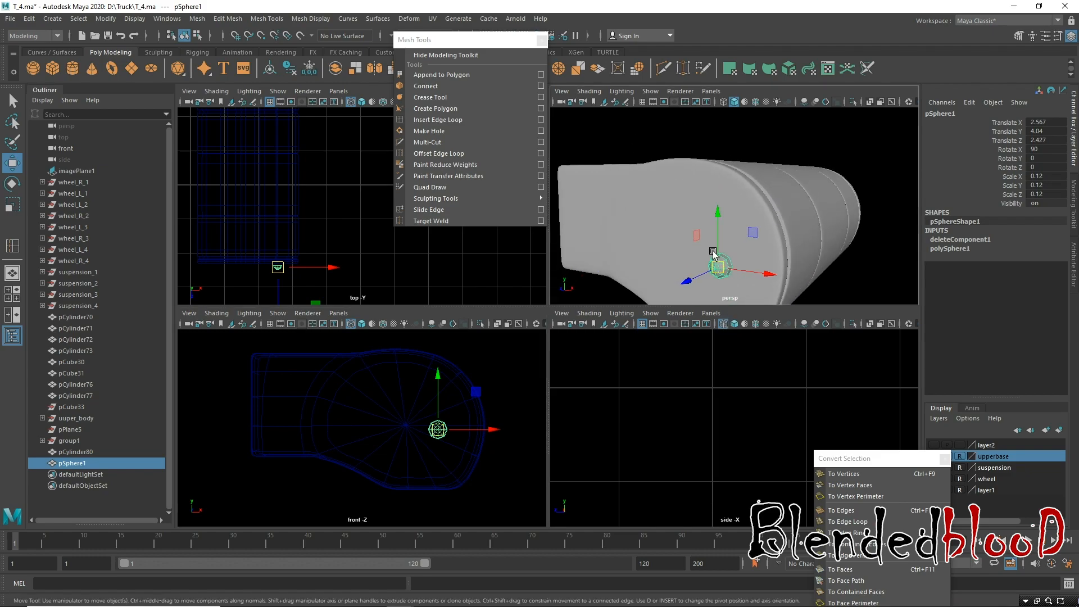
middle_click_drag(716, 253, 730, 208, "alt")
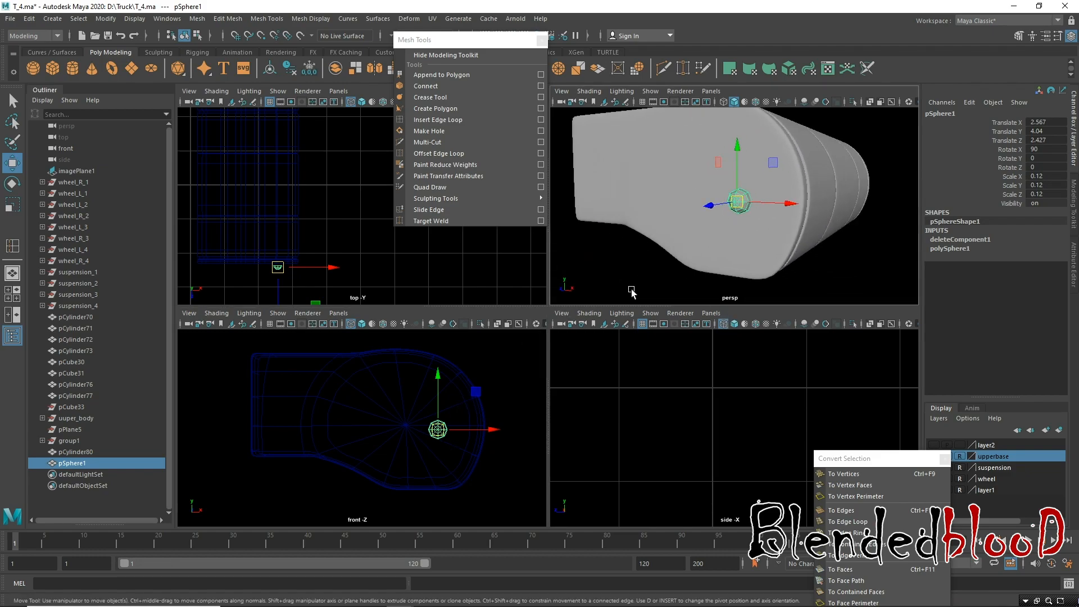
key("alt+b")
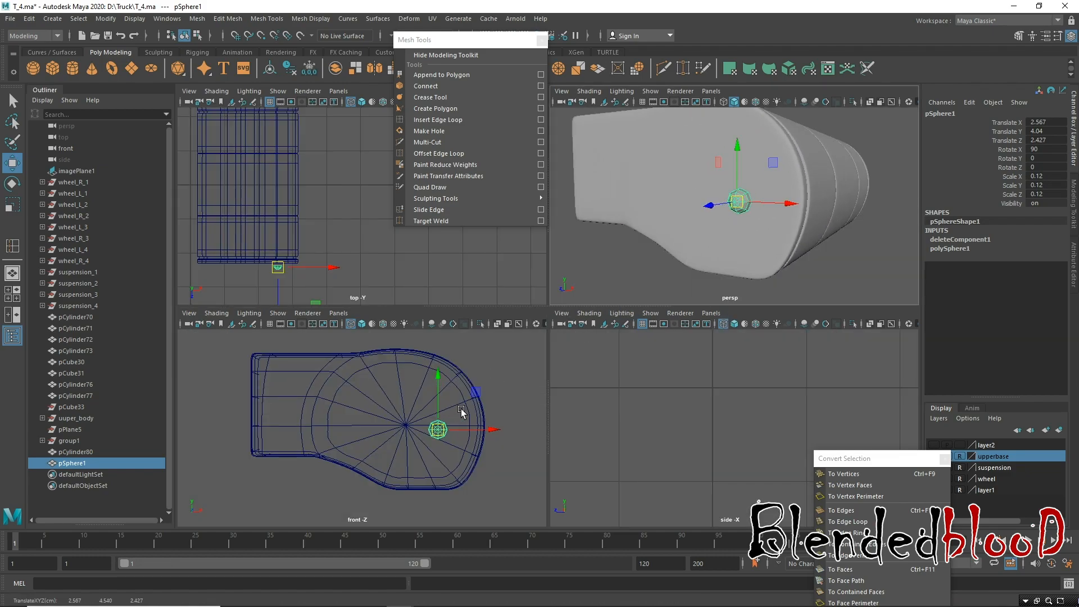
scroll(461, 410, "up", 3)
scroll(475, 446, "up", 2)
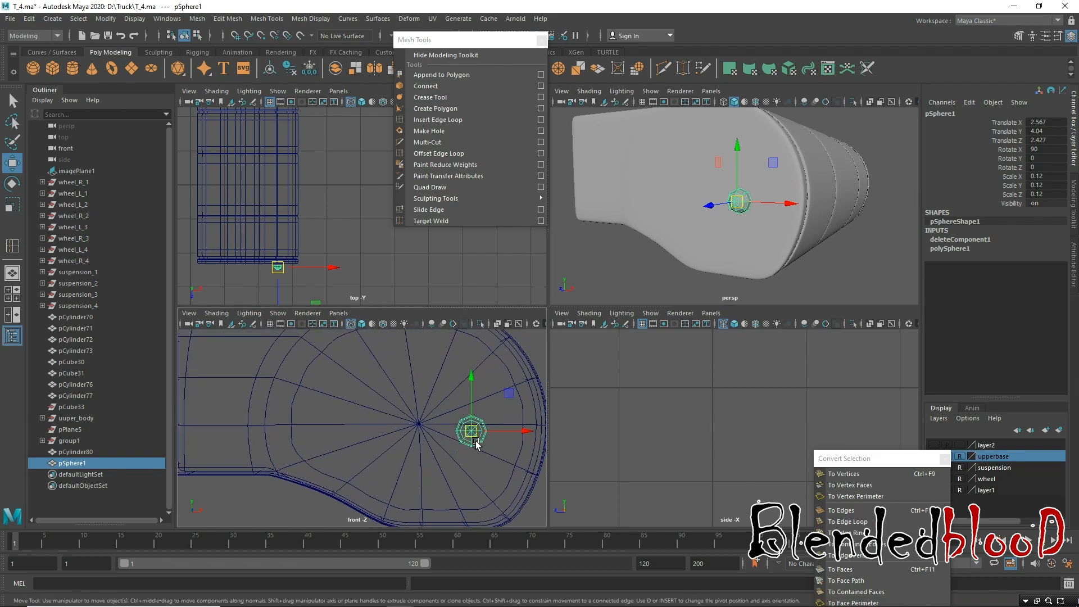
left_click_drag(472, 433, 471, 479)
left_click_drag(471, 482, 477, 484)
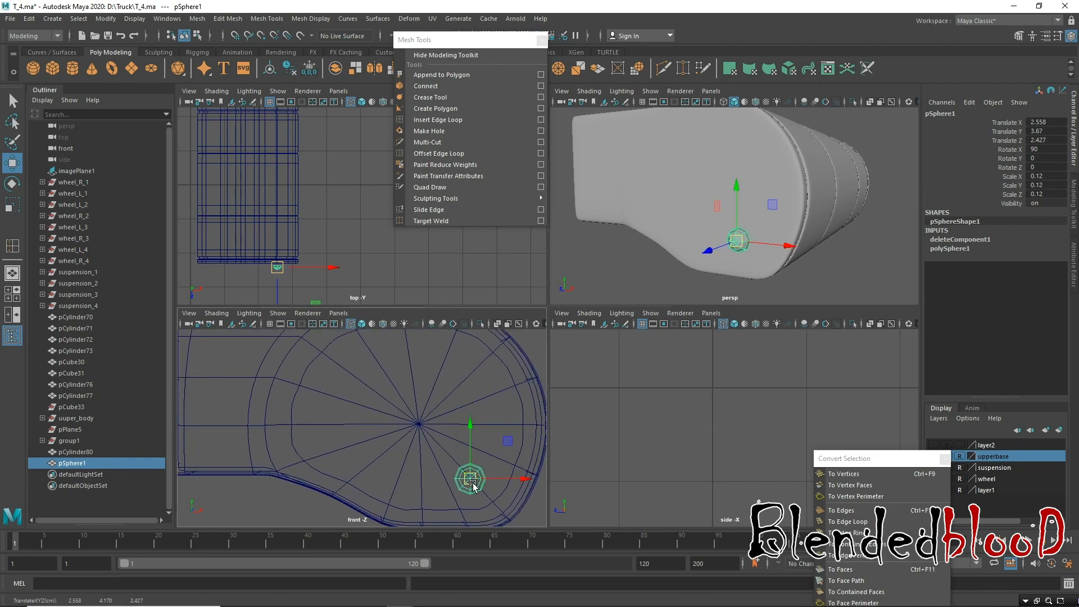
Examine the size and placement of the rivets on the front tank's end face in the reference image.
key("r")
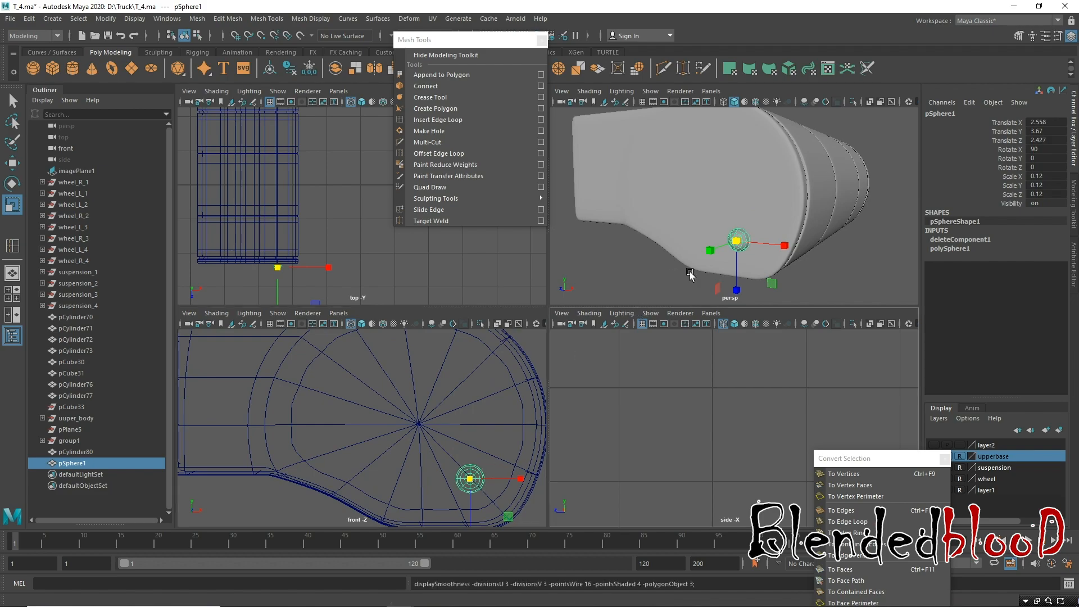
left_click(768, 269)
key("f")
left_click(626, 232)
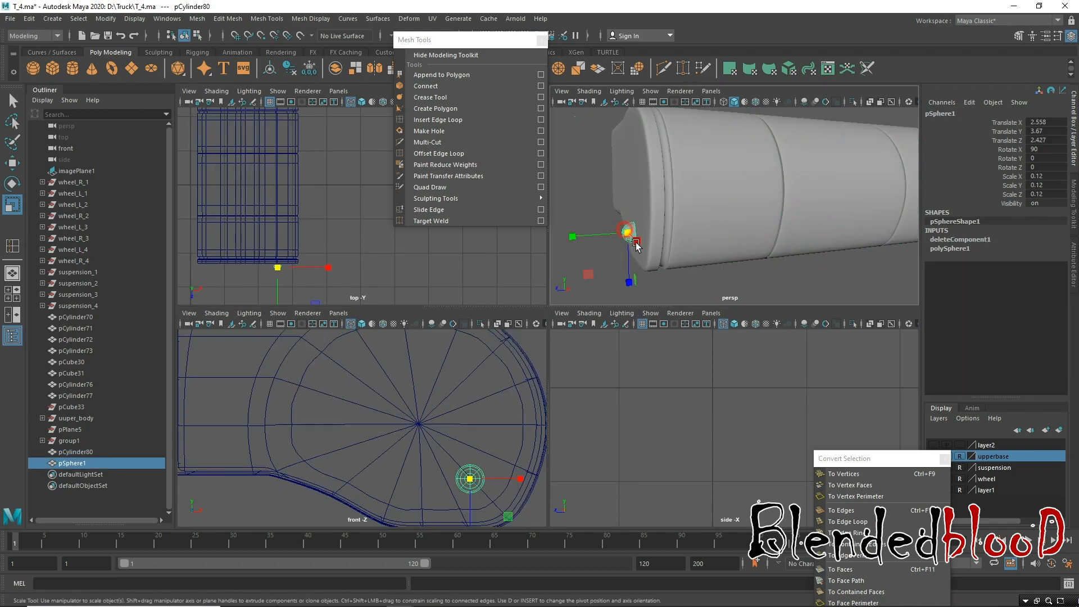
scroll(482, 422, "down", 8)
middle_click_drag(499, 496, 380, 465, "alt")
scroll(382, 462, "down", 5)
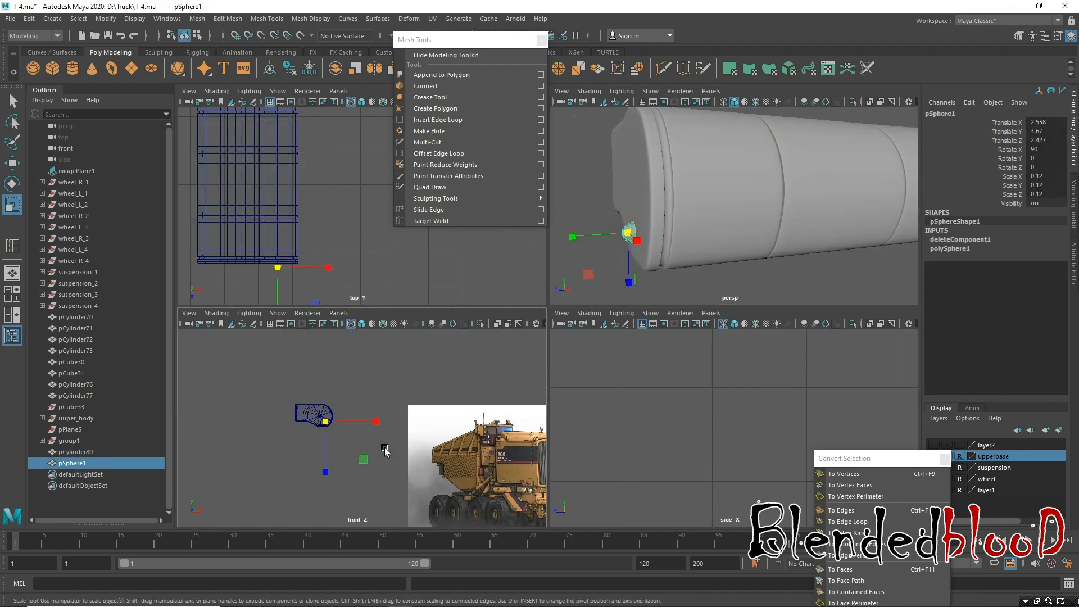
middle_click_drag(489, 506, 385, 430, "alt")
scroll(512, 476, "up", 10)
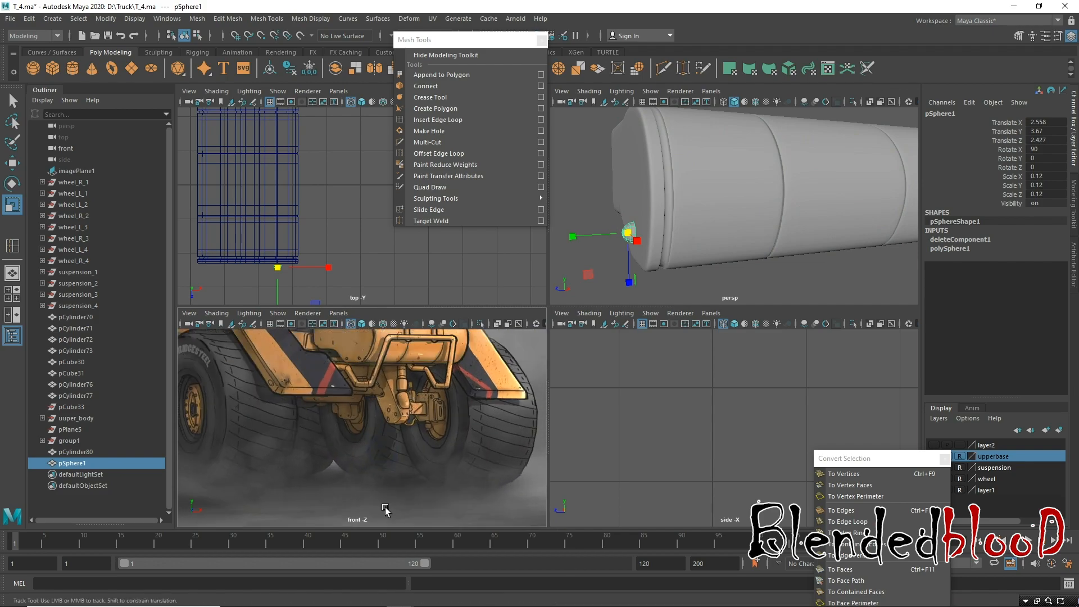
scroll(427, 518, "down", 3)
scroll(384, 454, "up", 4)
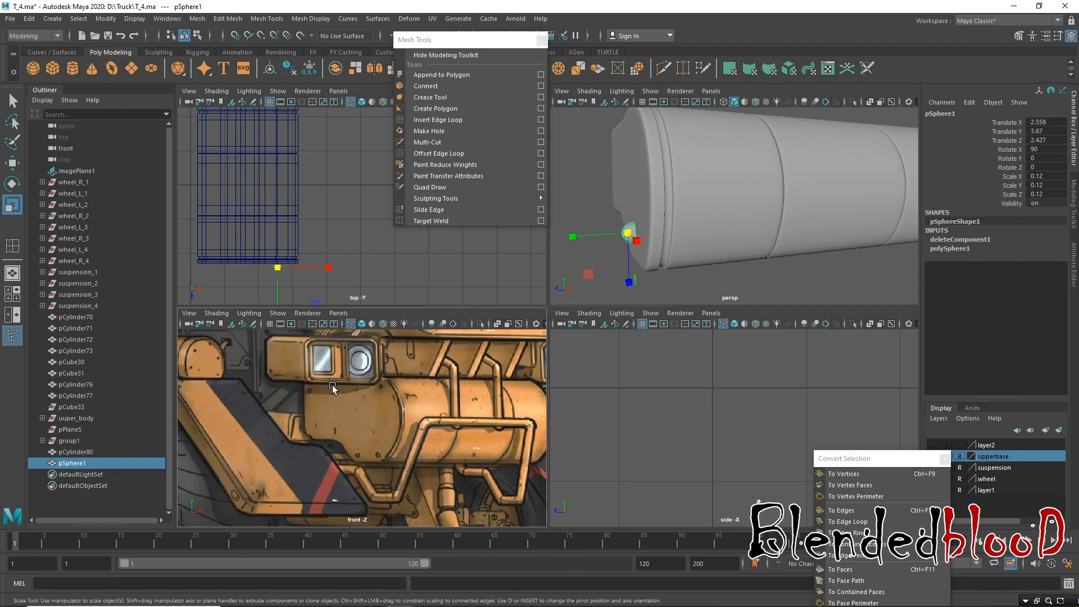
left_click_drag(639, 253, 712, 258, "alt")
key("w")
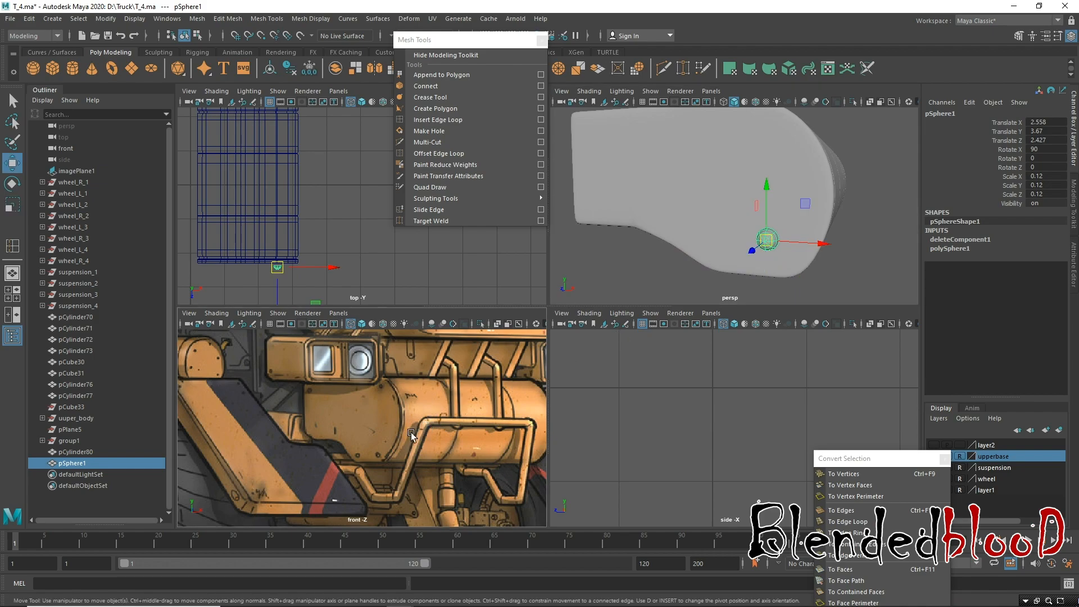
middle_click_drag(337, 441, 531, 422, "alt")
middle_click_drag(253, 450, 478, 413, "alt")
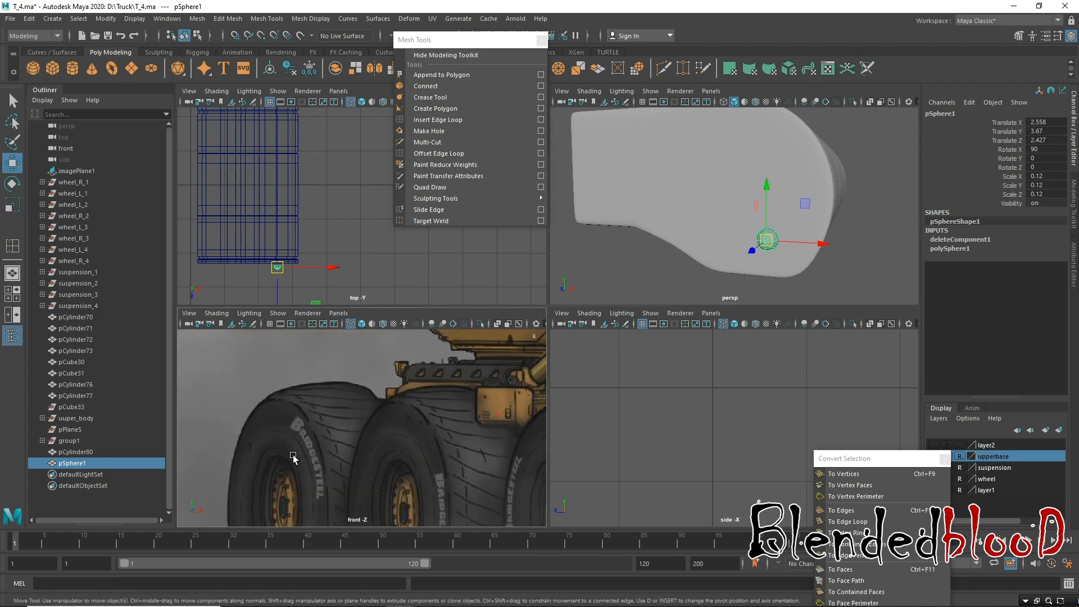
key("f")
Scale the half-sphere uniformly to about 0.049 and move it near the end face's lower edge, at about X 2.709, Y 3.414.
key("space")
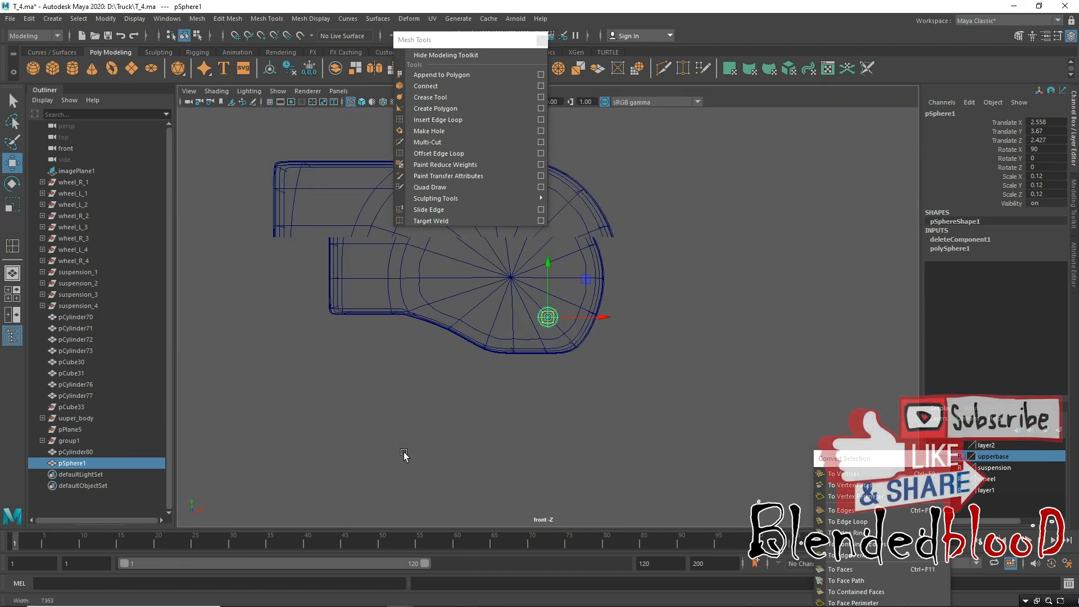
right_click_drag(403, 453, 619, 318, "alt")
middle_click_drag(599, 312, 621, 349, "alt")
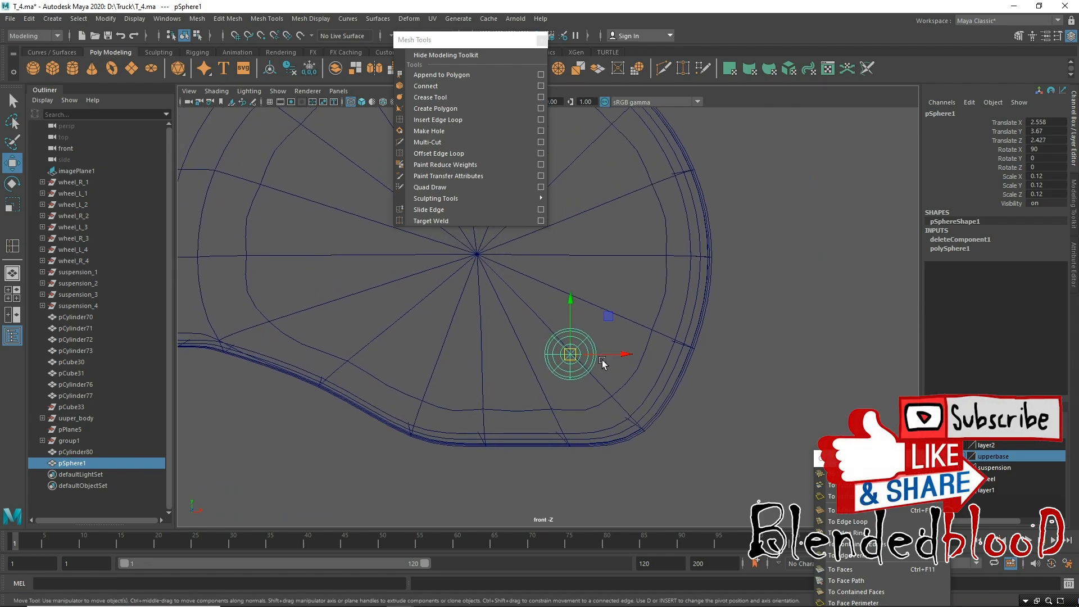
key("r")
left_click_drag(571, 355, 507, 415)
key("w")
Duplicate the rivet and move the copy along the lower edge to about X 2.053.
key("ctrl+d")
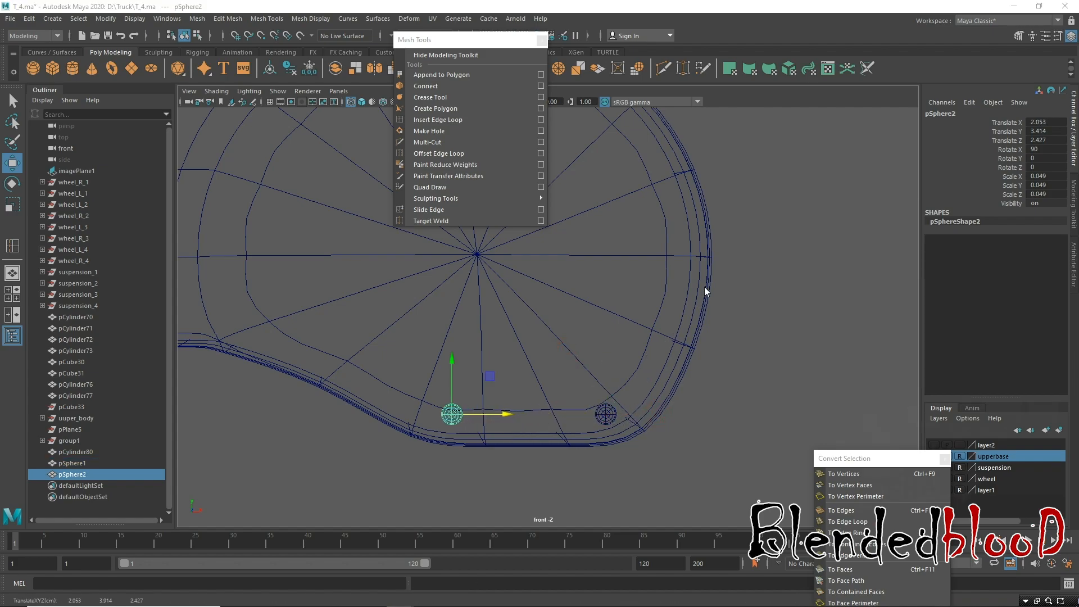
key("space")
key("space")
left_click_drag(708, 275, 446, 417, "alt")
middle_click_drag(445, 417, 580, 344, "alt")
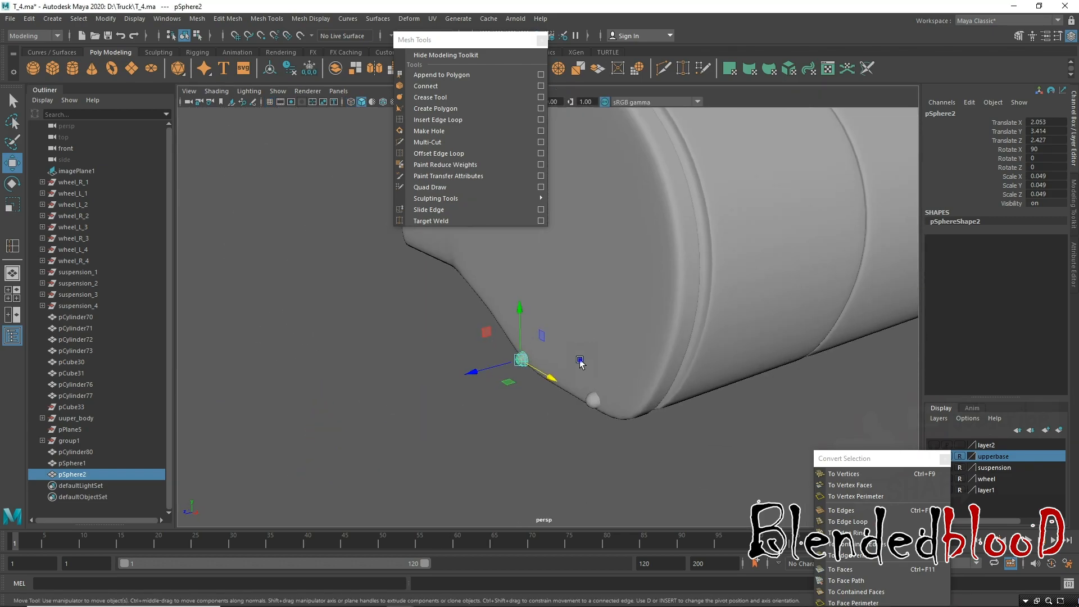
left_click_drag(580, 344, 610, 452, "alt")
Combine the two lower rivets into one mesh and center its pivot.
left_click(615, 448, "shift")
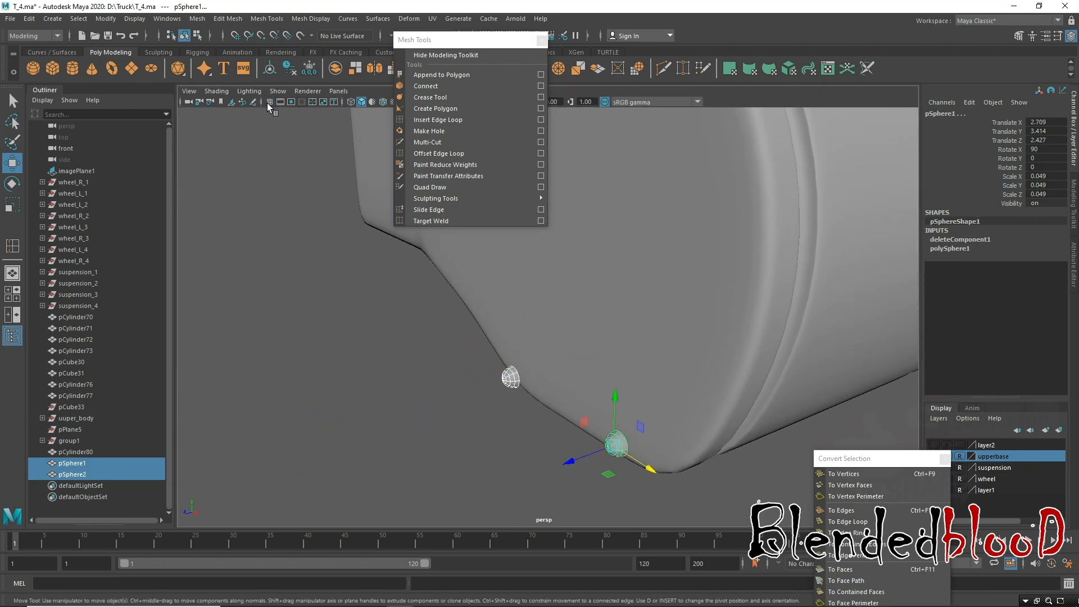
left_click(197, 18)
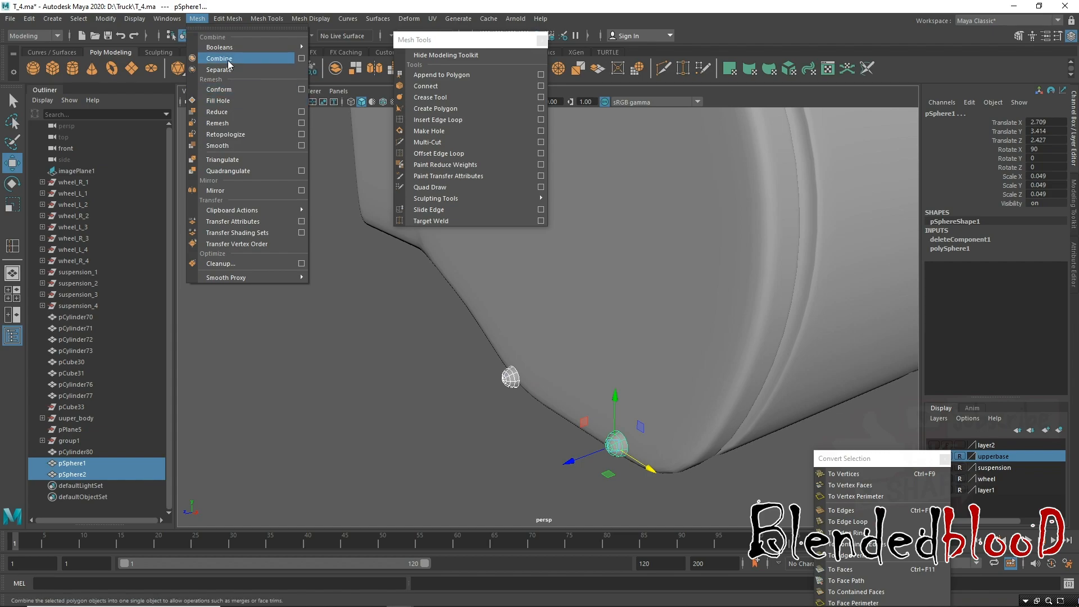
left_click(221, 58)
left_click(78, 18)
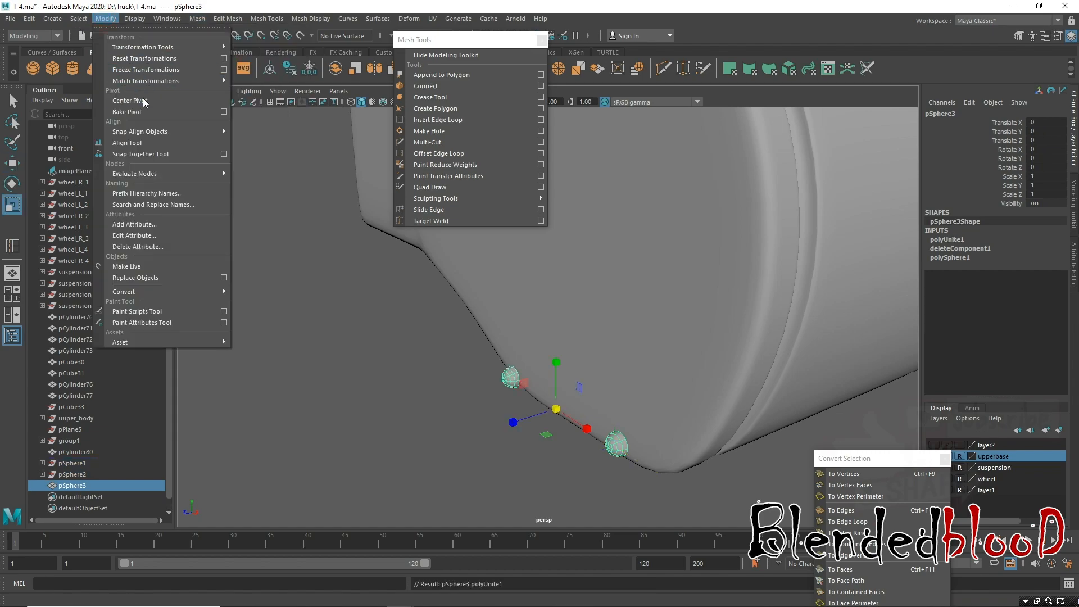
left_click_drag(585, 342, 571, 390, "alt")
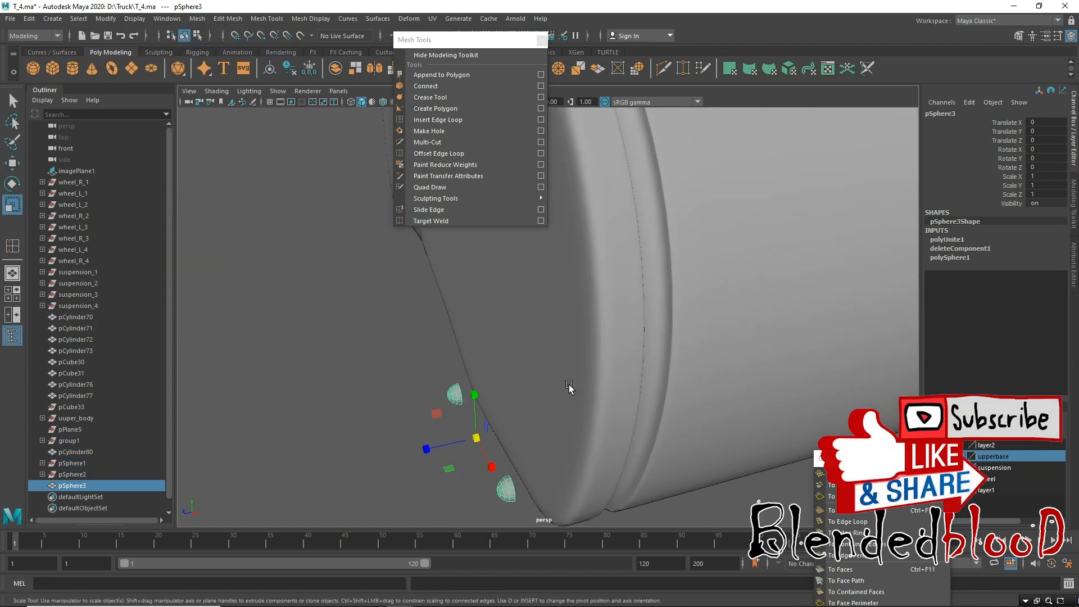
Move the rivet pair against the end face to about Z -0.105, then duplicate it and raise the copy to about Y 1.374.
key("w")
left_click_drag(422, 450, 595, 278)
key("ctrl+d")
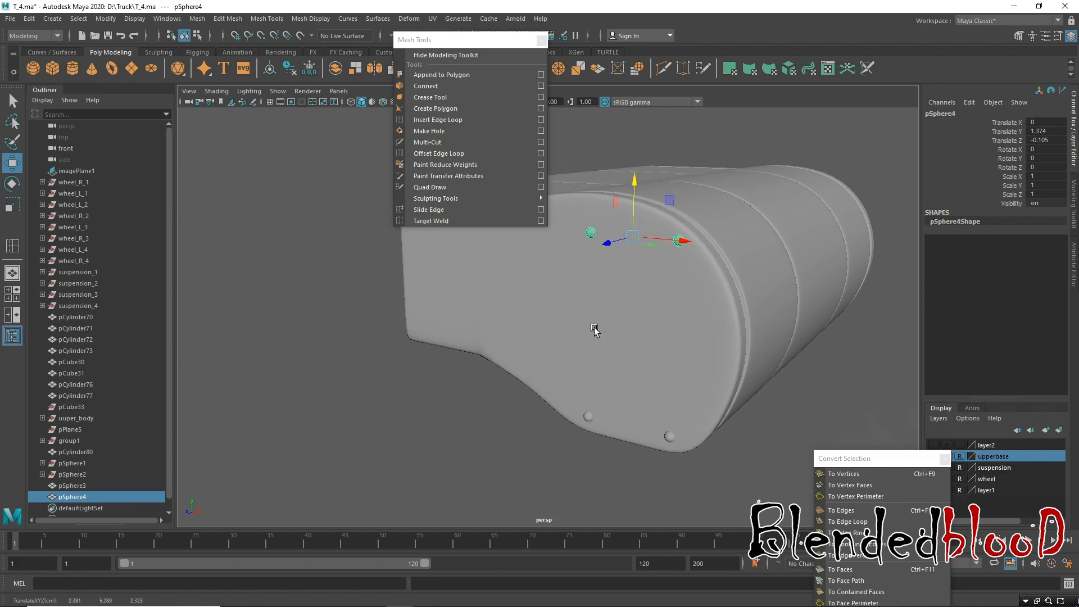
Following the reference, raise the upper rivet pair to about Y 1.396 and shift both pairs to about X -0.048.
key("space")
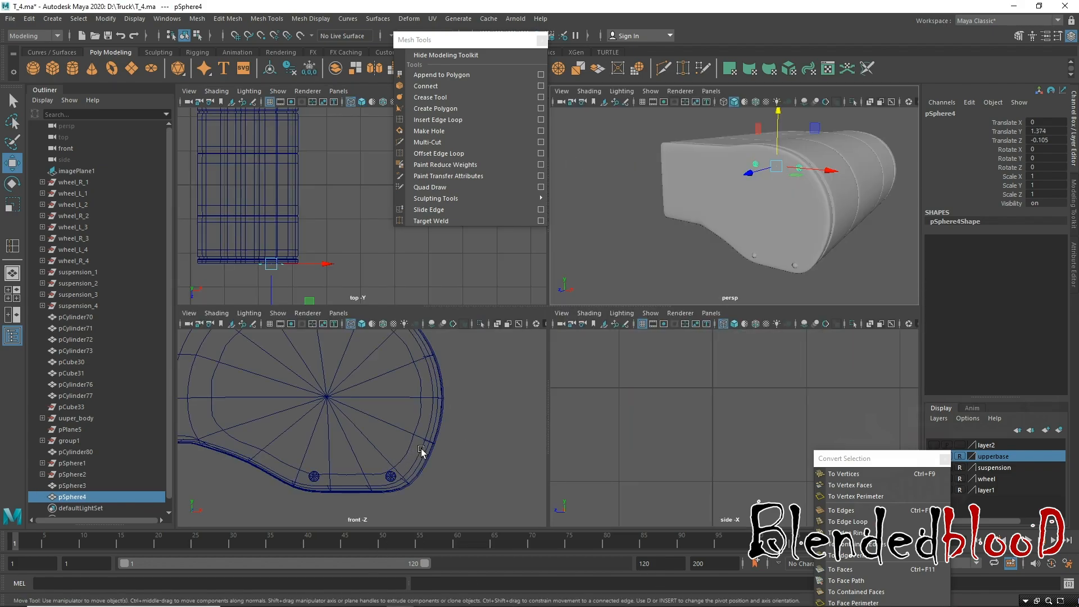
scroll(441, 442, "down", 6)
middle_click_drag(457, 460, 251, 446, "alt")
middle_click_drag(376, 385, 179, 331, "alt")
scroll(398, 416, "down", 2)
scroll(398, 416, "up", 8)
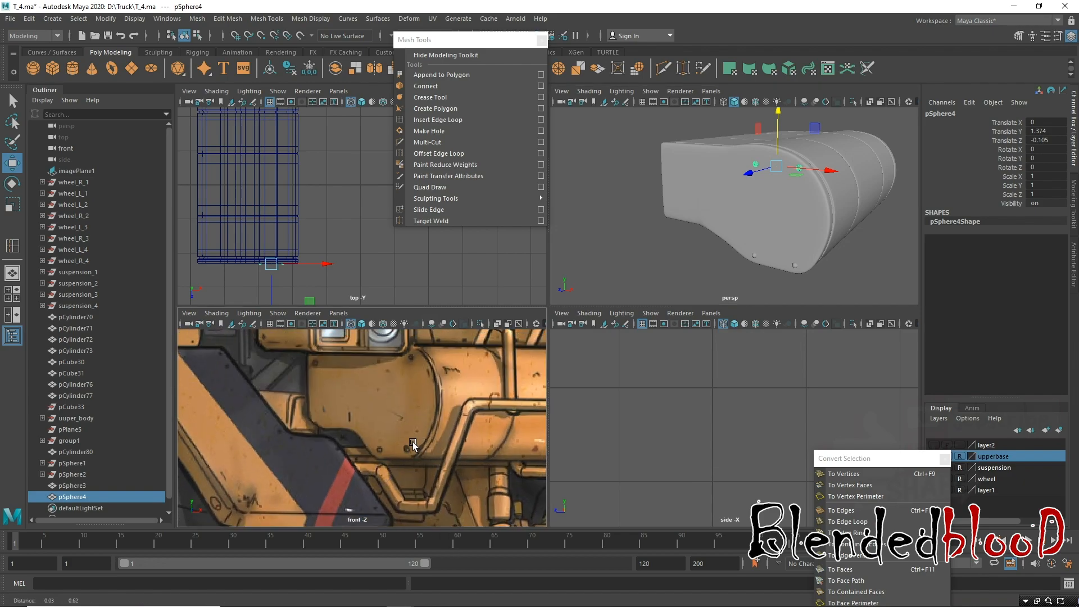
left_click_drag(658, 225, 756, 198, "alt")
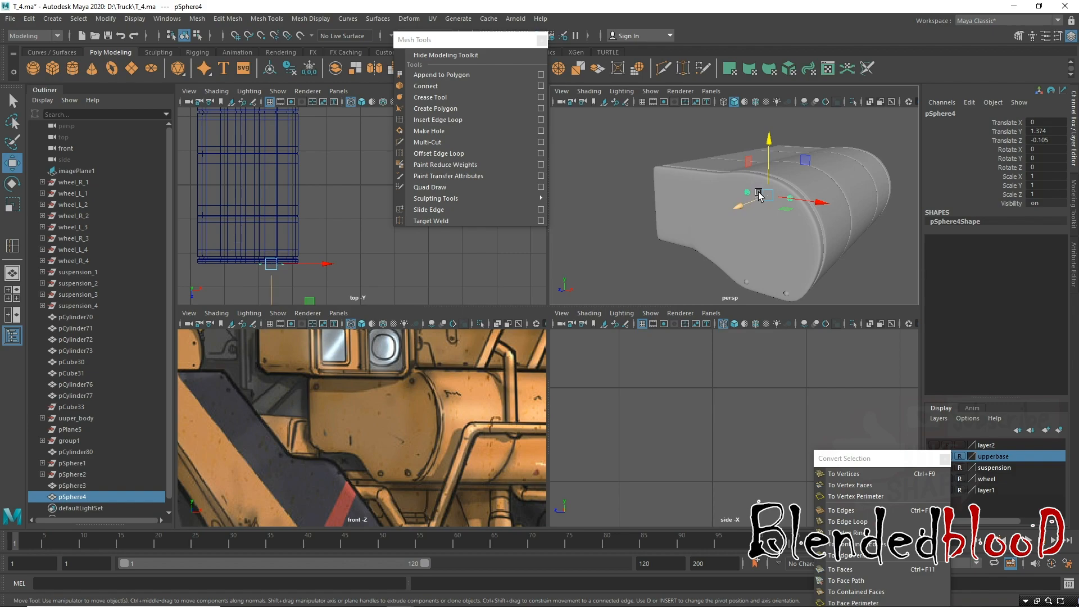
left_click_drag(767, 150, 767, 145)
mouse_move(841, 267)
left_mouse_down("alt")
mouse_move(856, 249)
mouse_move(848, 270)
mouse_move(857, 272)
left_mouse_up("alt")
left_click(784, 270, "shift")
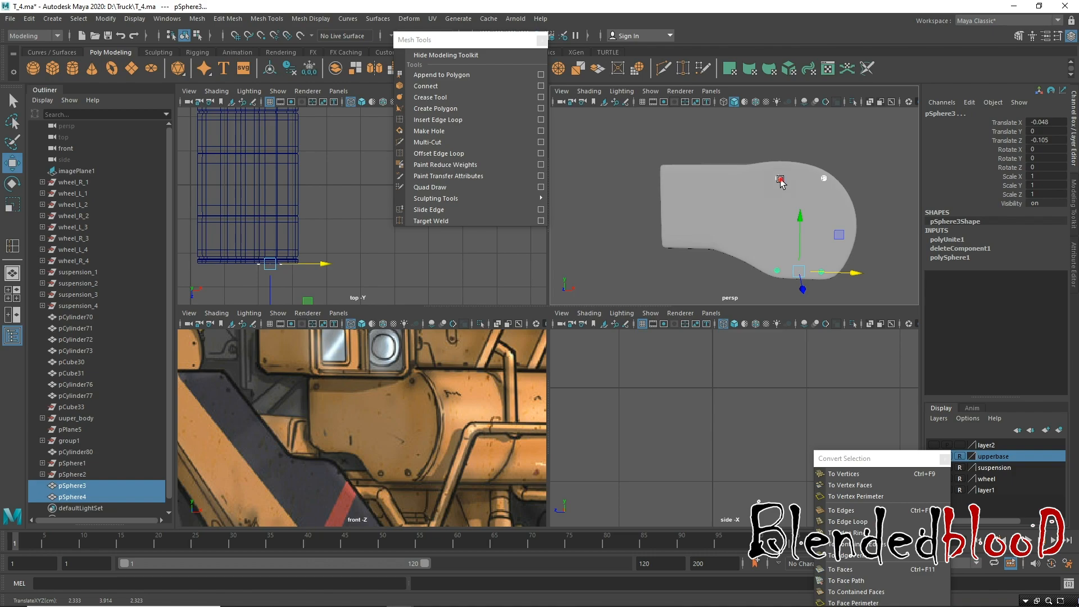
Select the faces of the upper pair's inner rivet and move them along X to the end face's far upper corner, at about 0.335.
left_click(780, 179)
right_click_drag(780, 180, 791, 223)
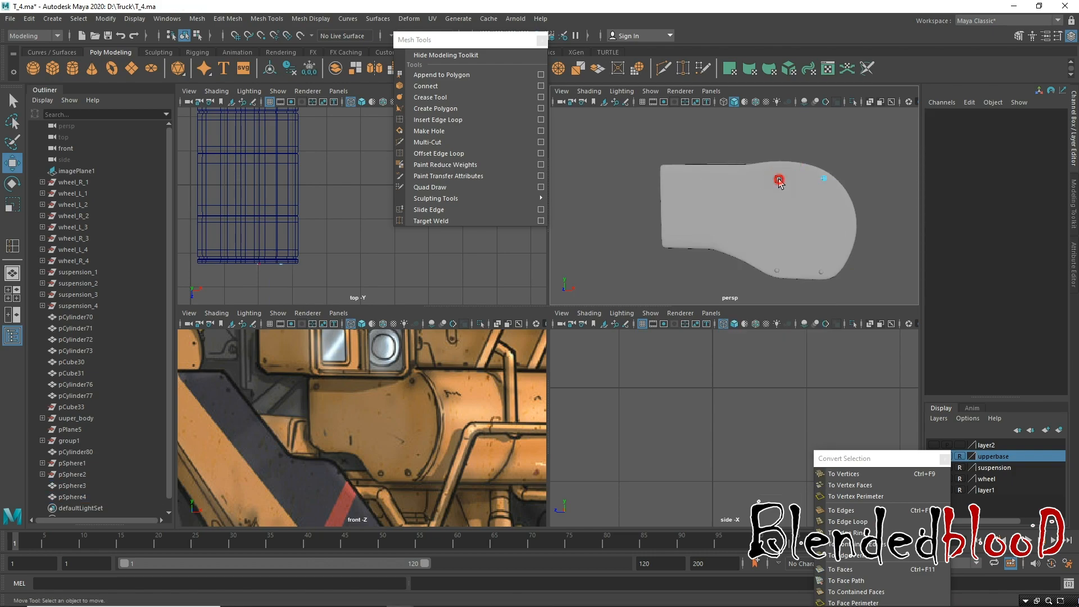
left_click(779, 181)
left_click_drag(830, 179, 720, 177)
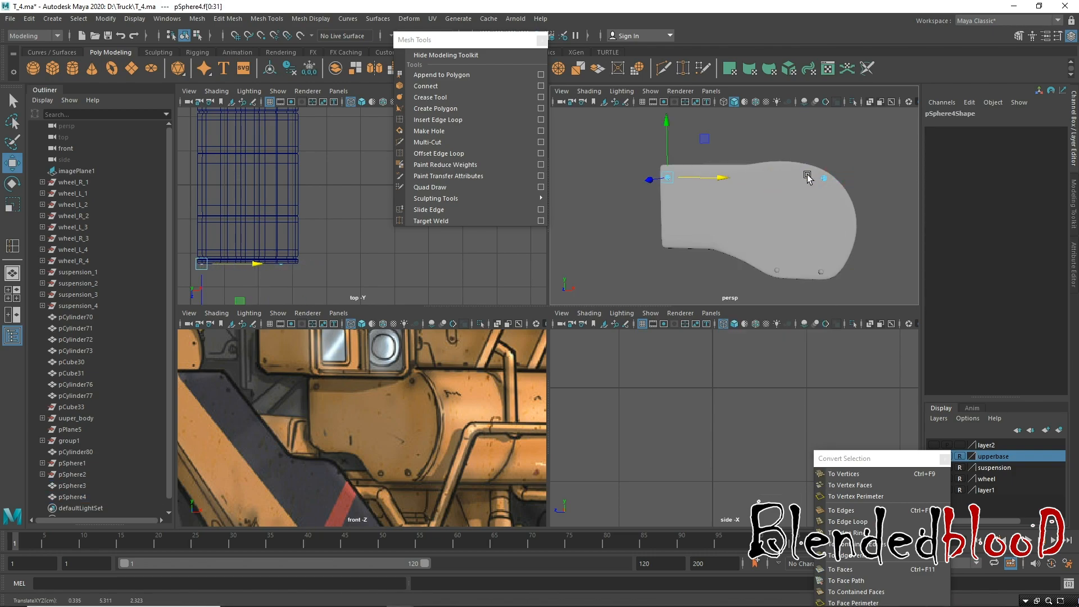
right_click_drag(820, 179, 876, 159)
left_click(877, 159)
Select the tank and delete all construction history in the scene.
left_click_drag(852, 208, 766, 205, "alt")
left_click(706, 183)
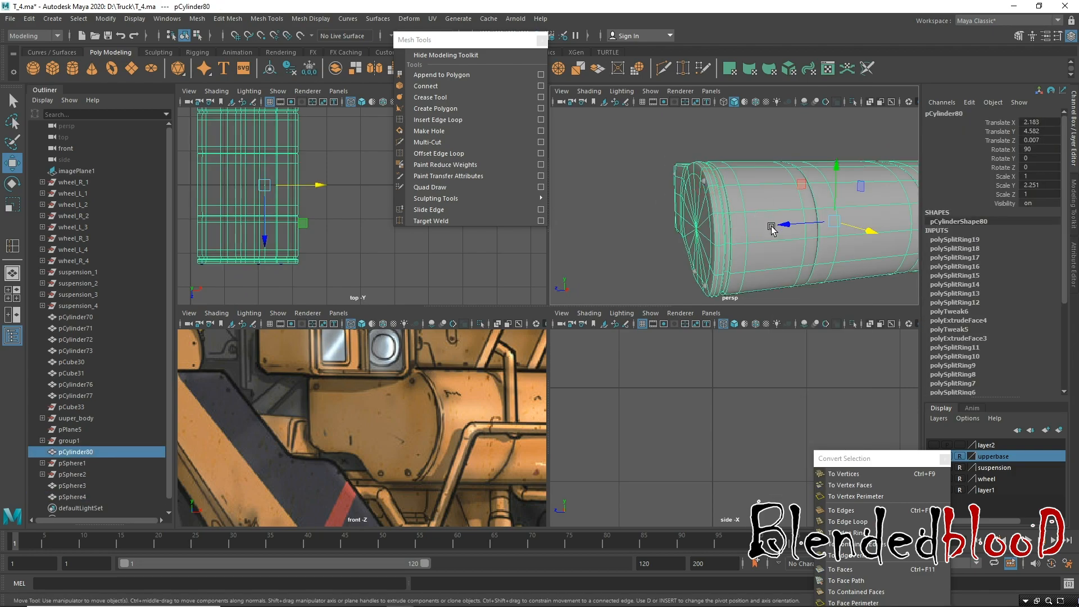
left_click(689, 183)
left_click_drag(756, 236, 709, 231, "alt")
right_click_drag(709, 231, 641, 209, "alt")
left_click(767, 216)
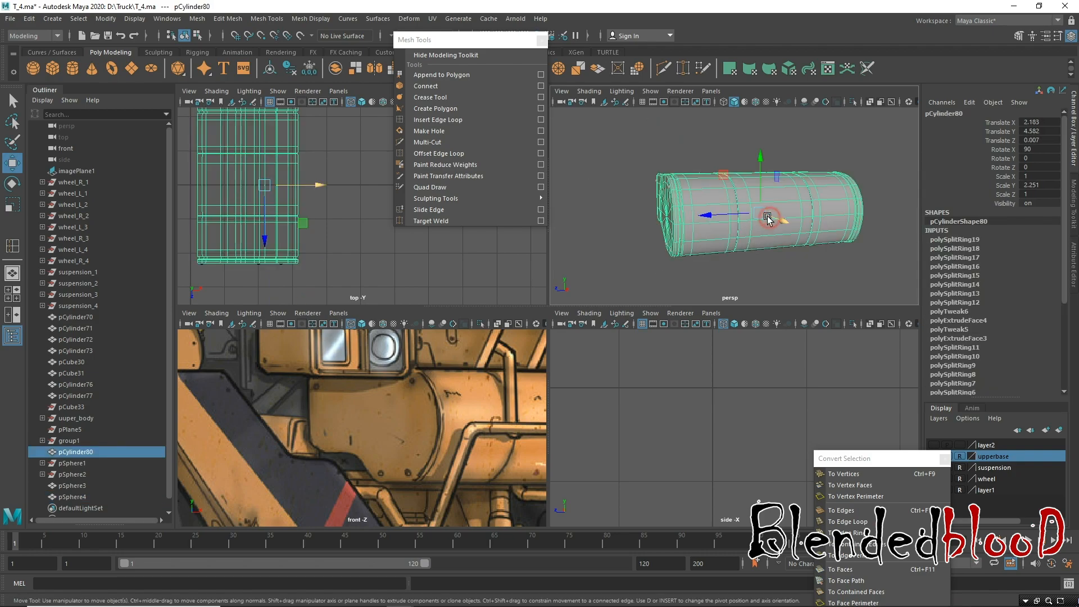
left_click(29, 19)
mouse_move(102, 159)
left_click(235, 164)
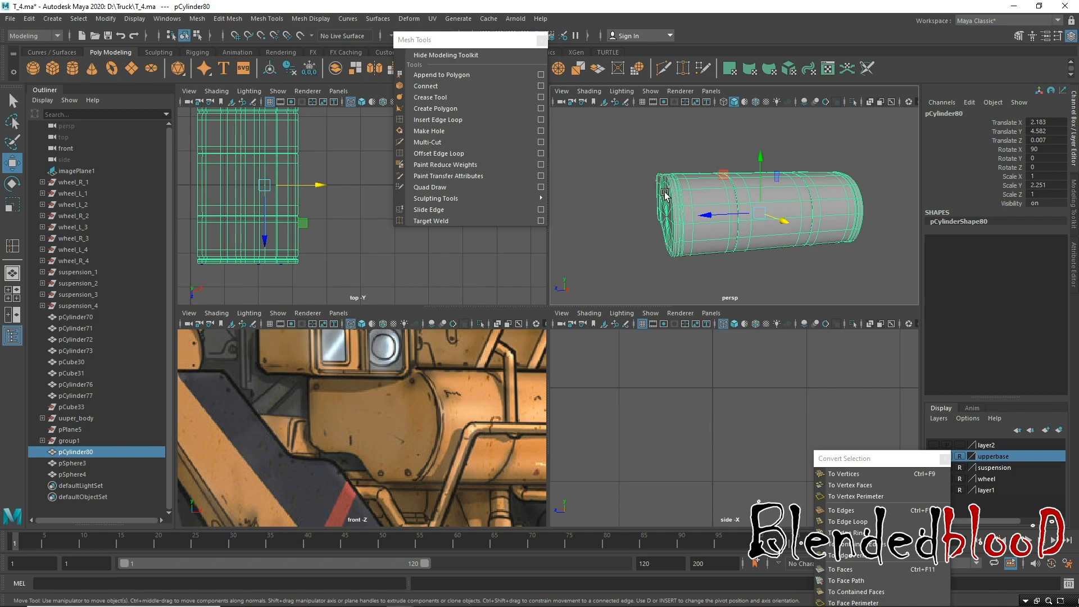
Try duplicating the upper rivet pair toward the tank's opposite end at about Z -6.81, and delete the copy.
middle_click_drag(279, 262, 314, 220, "alt")
right_click_drag(326, 243, 324, 275, "alt")
middle_click_drag(265, 221, 319, 187, "alt")
right_click_drag(320, 187, 321, 232, "alt")
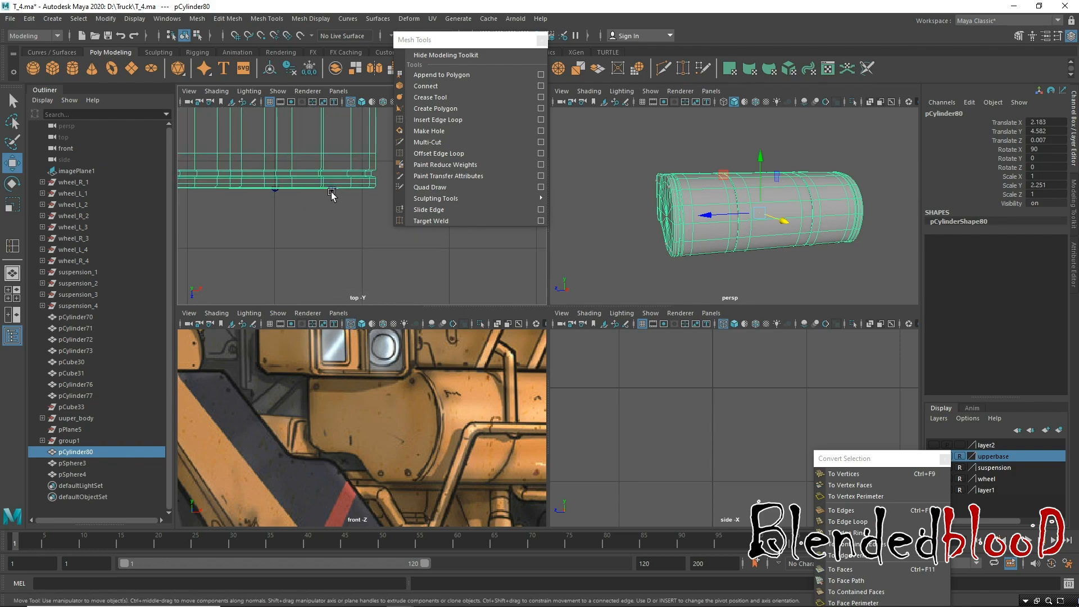
left_click(332, 191)
middle_click_drag(663, 238, 874, 224, "alt")
key("ctrl+d")
key("space")
middle_click_drag(731, 287, 450, 335, "alt")
left_click_drag(537, 375, 659, 337, "alt")
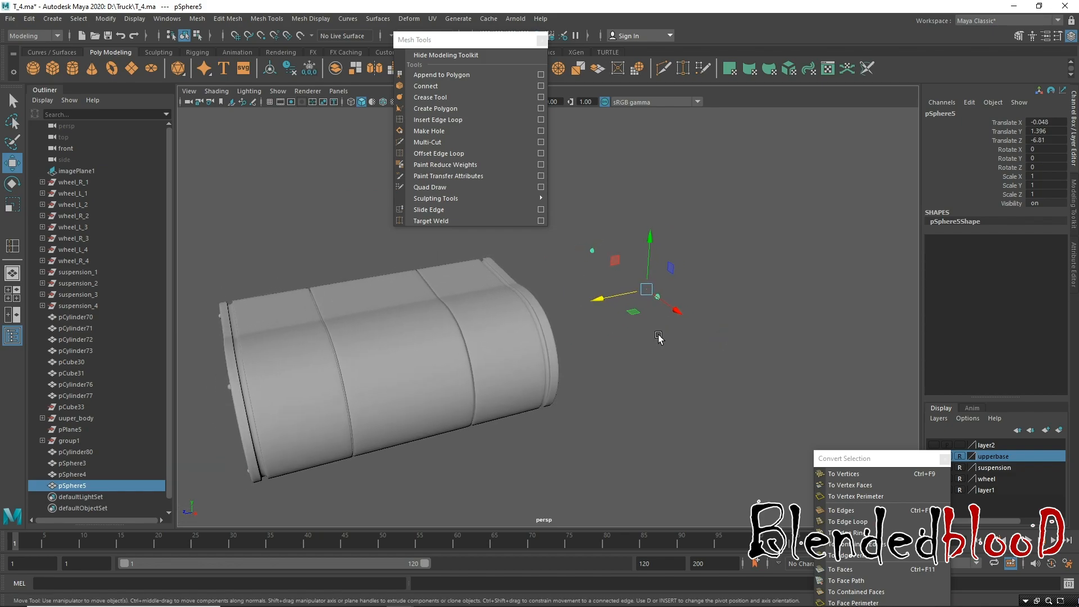
key("Delete")
Combine the upper and lower rivet pairs into one mesh and center its pivot.
left_click_drag(406, 442, 423, 344, "alt")
left_click(423, 343)
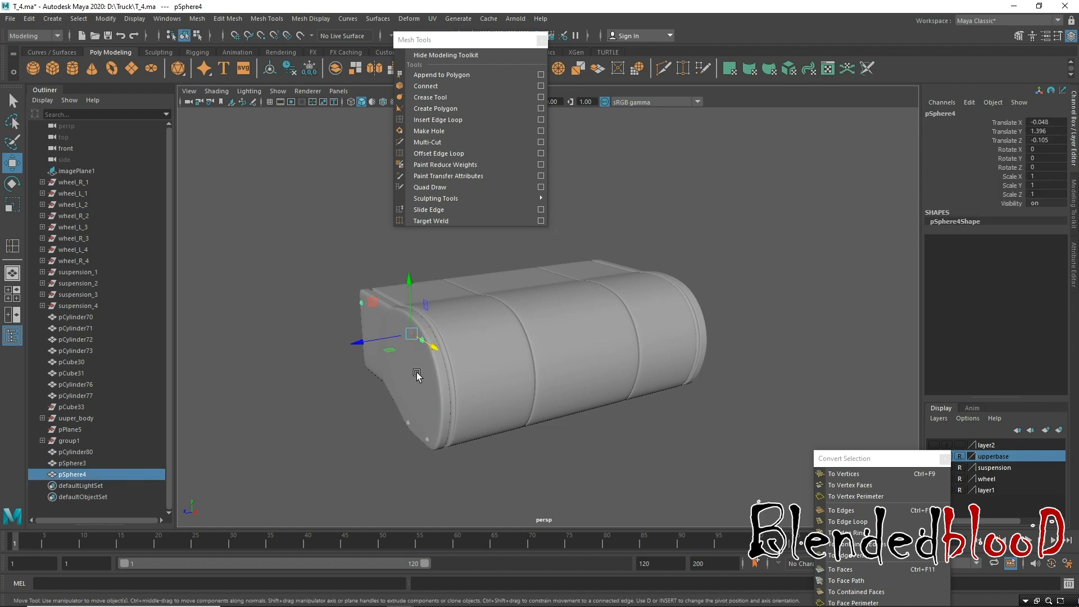
left_click(426, 442, "shift")
left_click(197, 18)
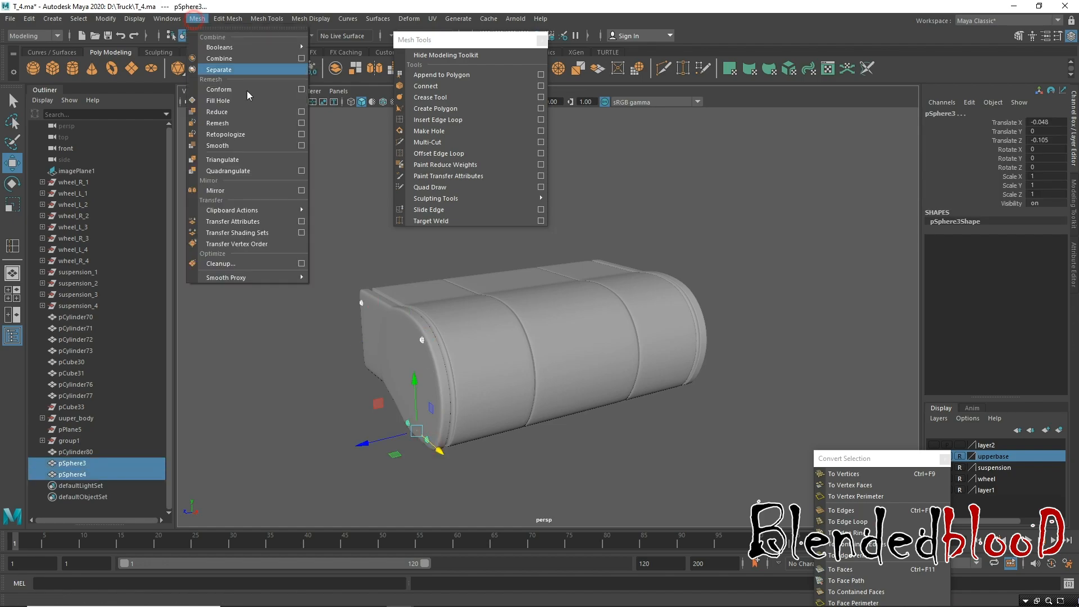
left_click(220, 59)
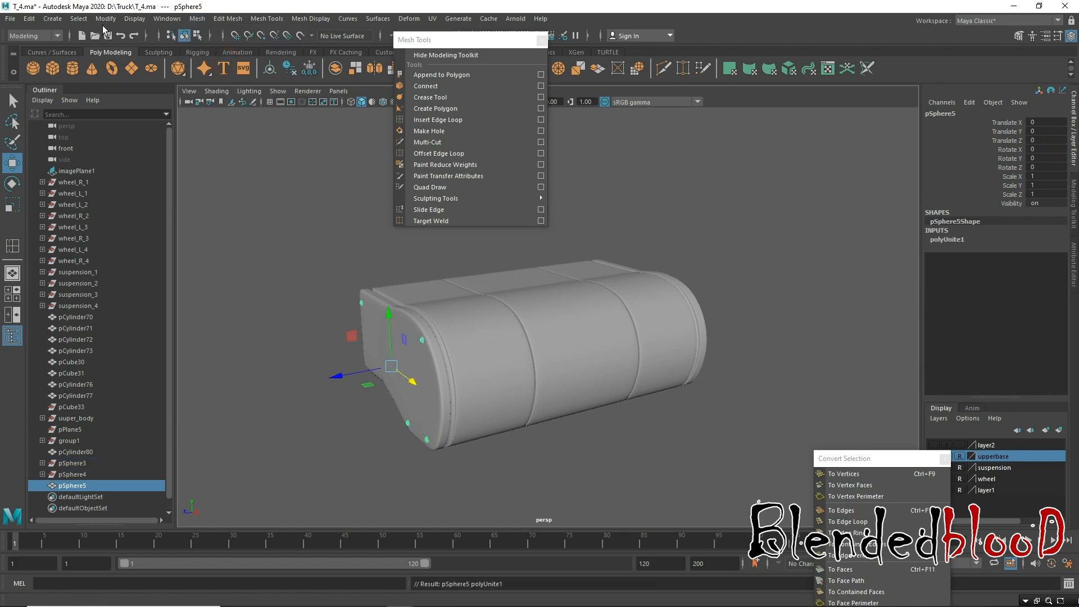
left_click(112, 22)
left_click(150, 99)
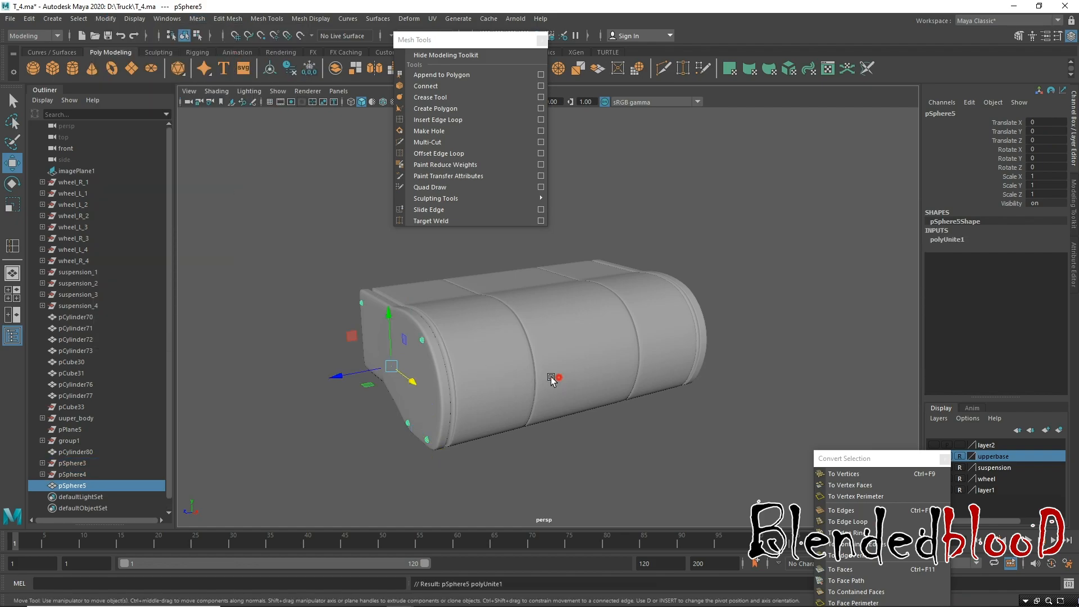
Move the combined rivets' pivot along Z to the middle of the tank's length and switch to wireframe display.
left_click_drag(551, 377, 512, 373, "alt")
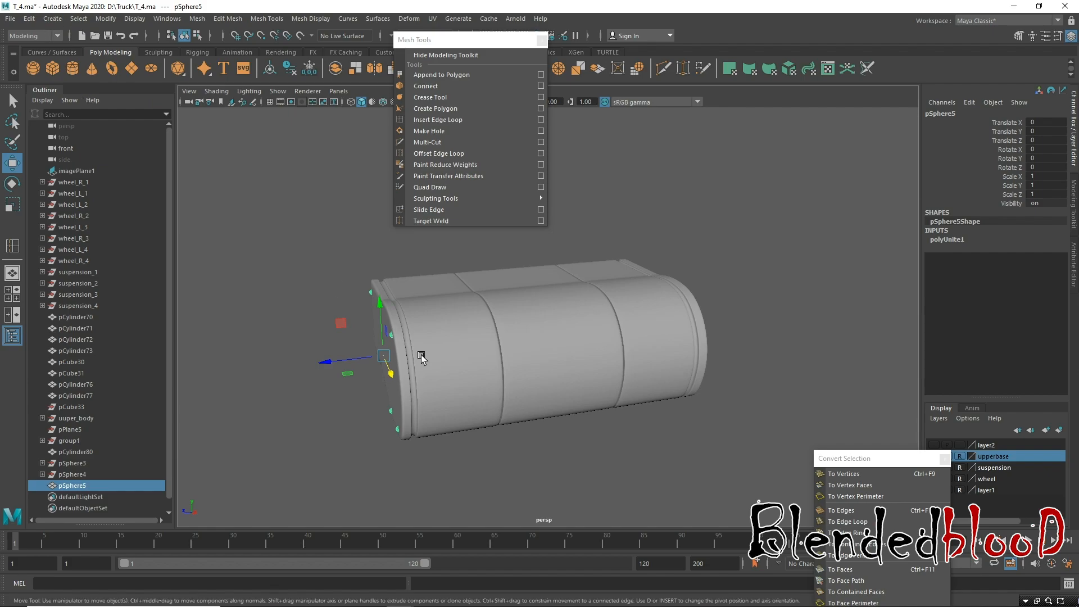
key("d")
left_click_drag(326, 362, 498, 351)
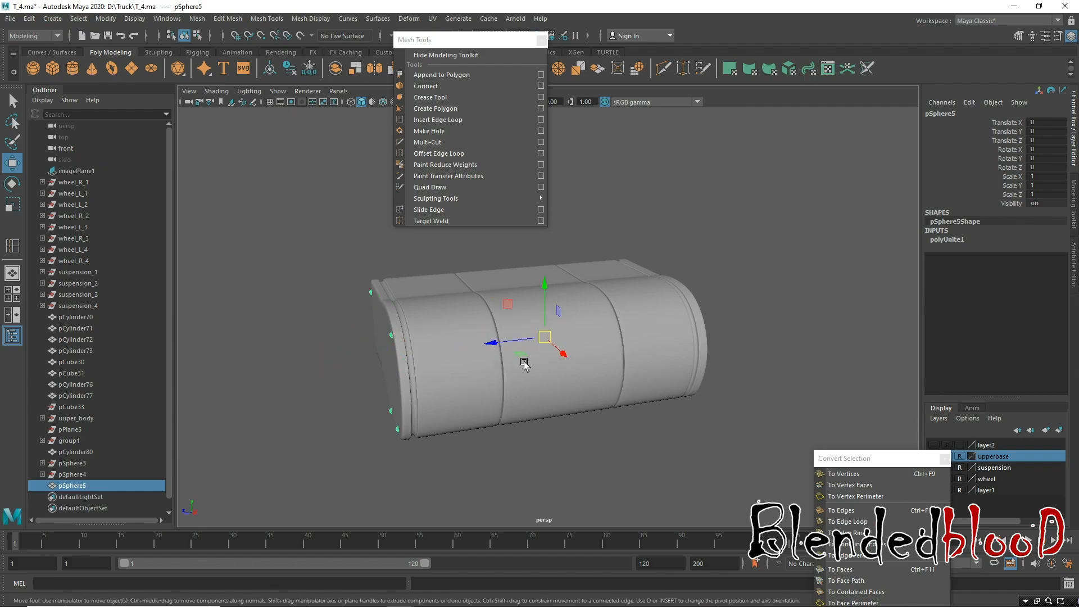
key("4")
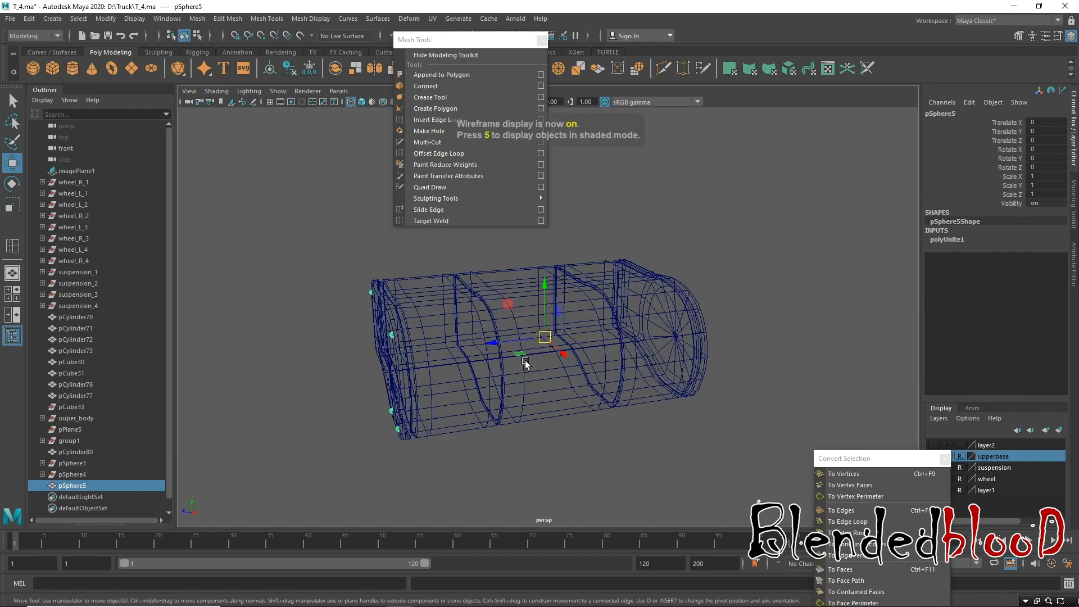
Try mirroring the combined rivets with Duplicate Special at scale X -1, and delete the copy.
left_click(29, 19)
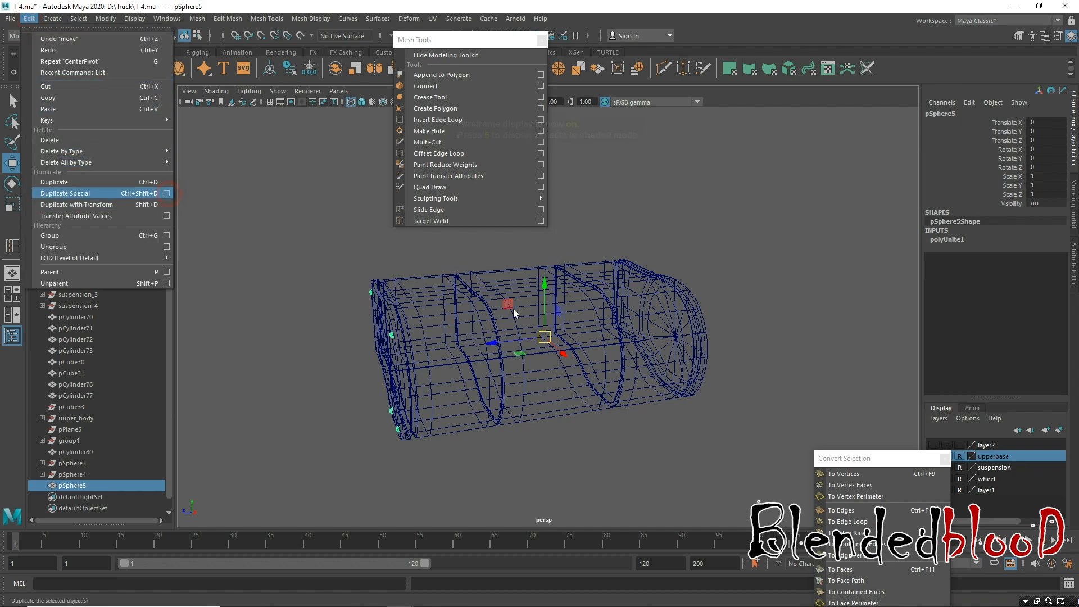
left_click(166, 193)
left_click(290, 337)
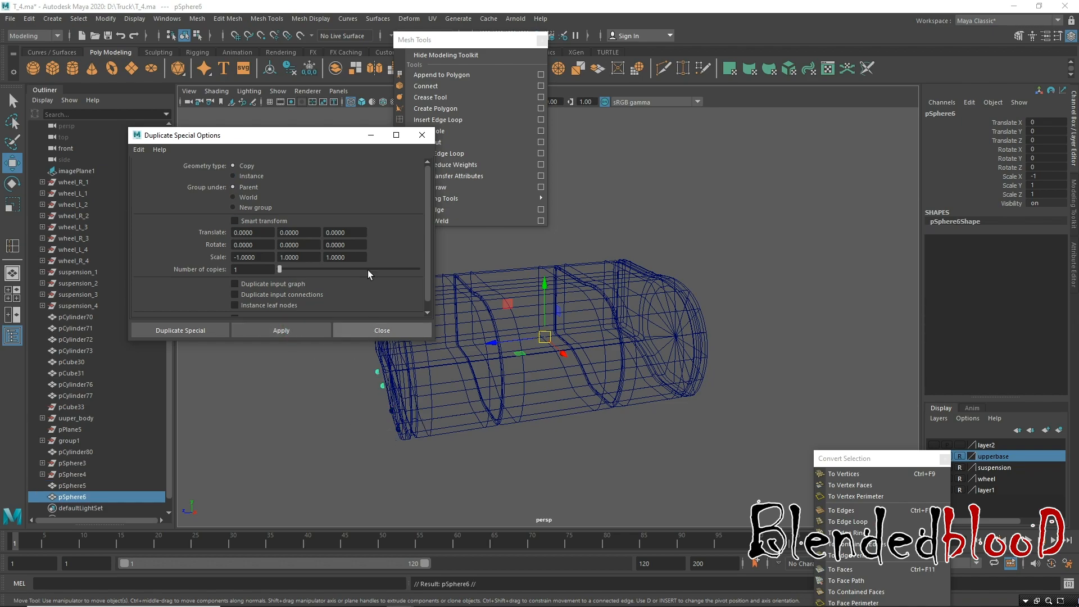
left_click_drag(318, 134, 236, 95)
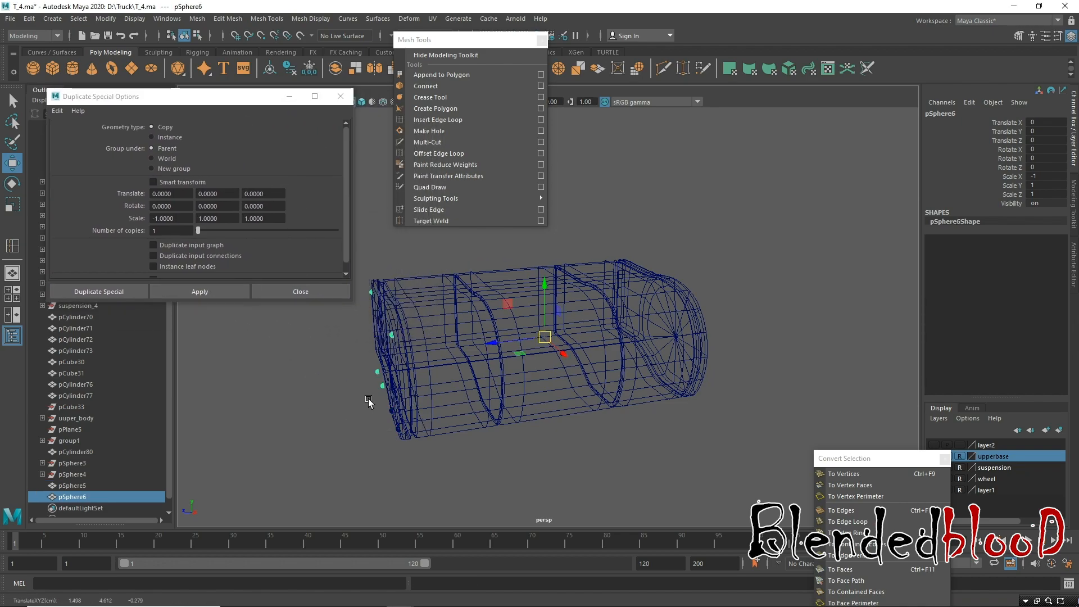
key("Delete")
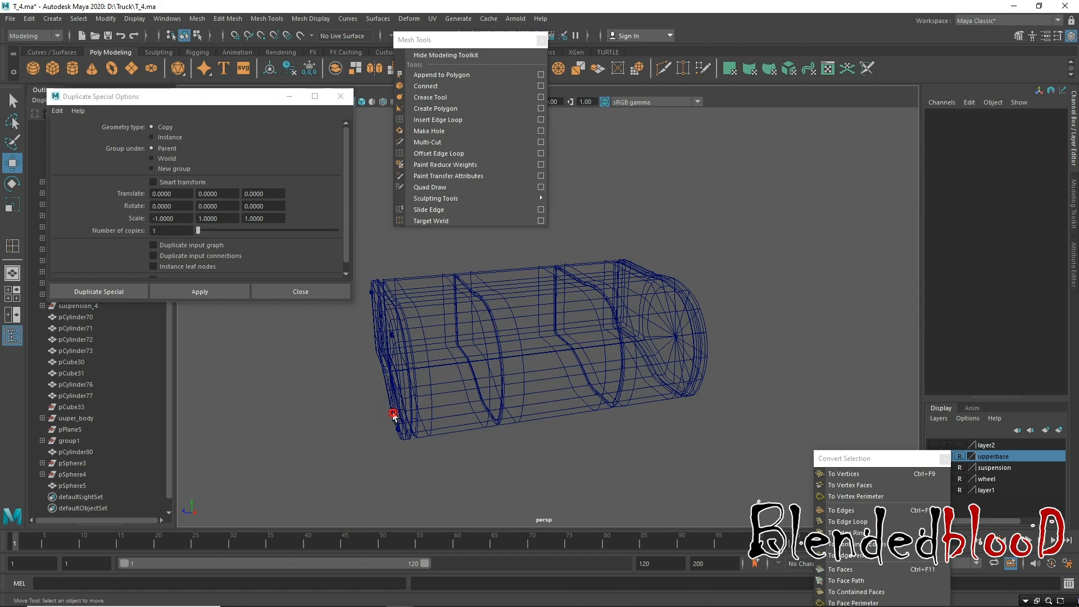
Reselect the combined rivets and switch the viewport background to black.
left_click(393, 416)
middle_click_drag(373, 433, 456, 433, "alt")
left_click_drag(455, 433, 492, 335, "alt")
left_click(554, 332)
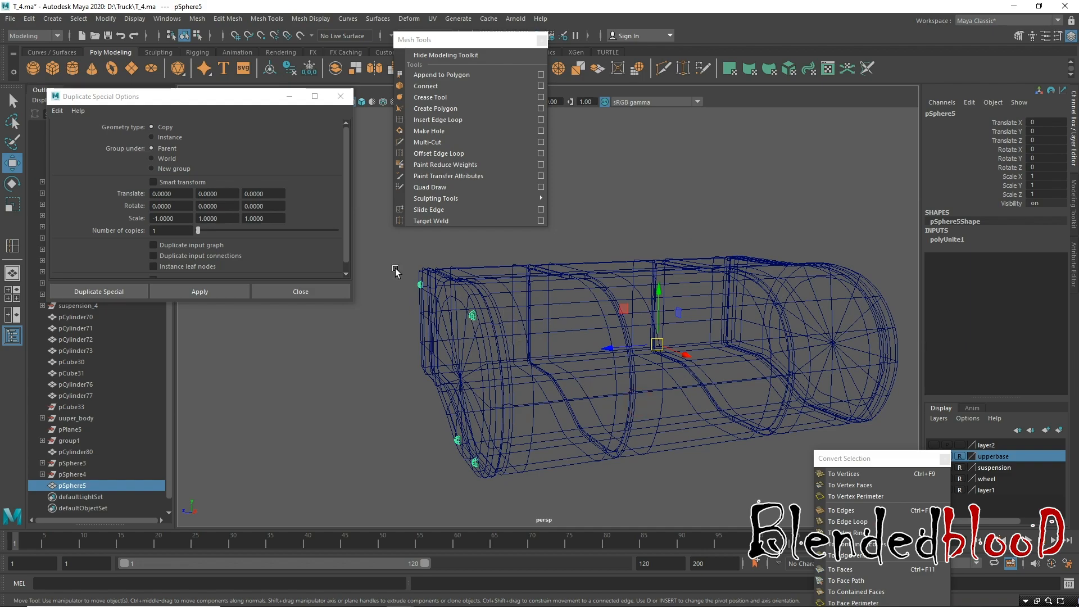
key("alt+b")
key("alt+b")
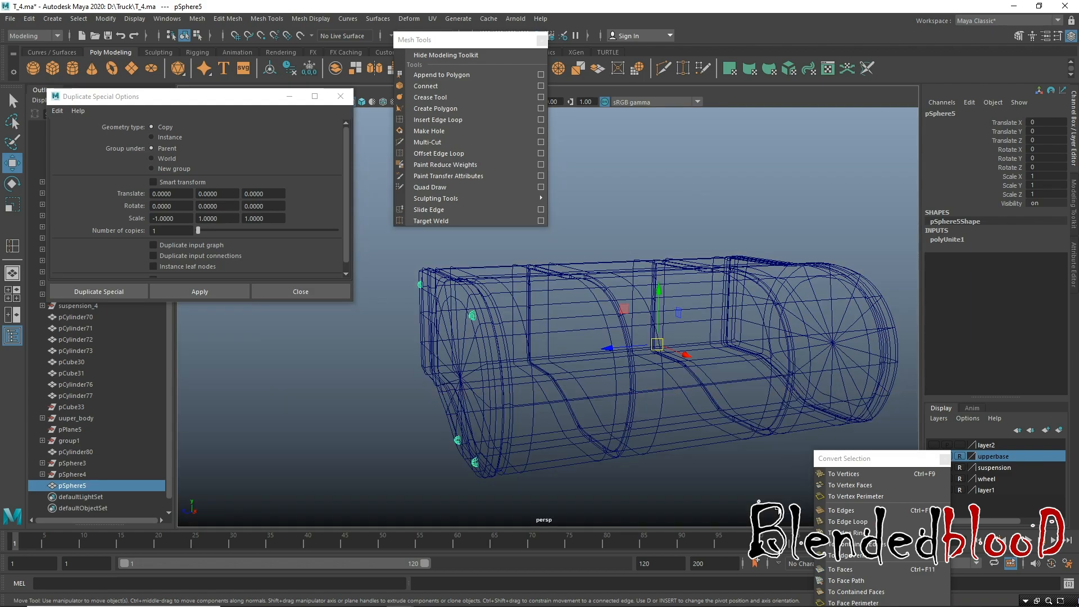
key("alt+b")
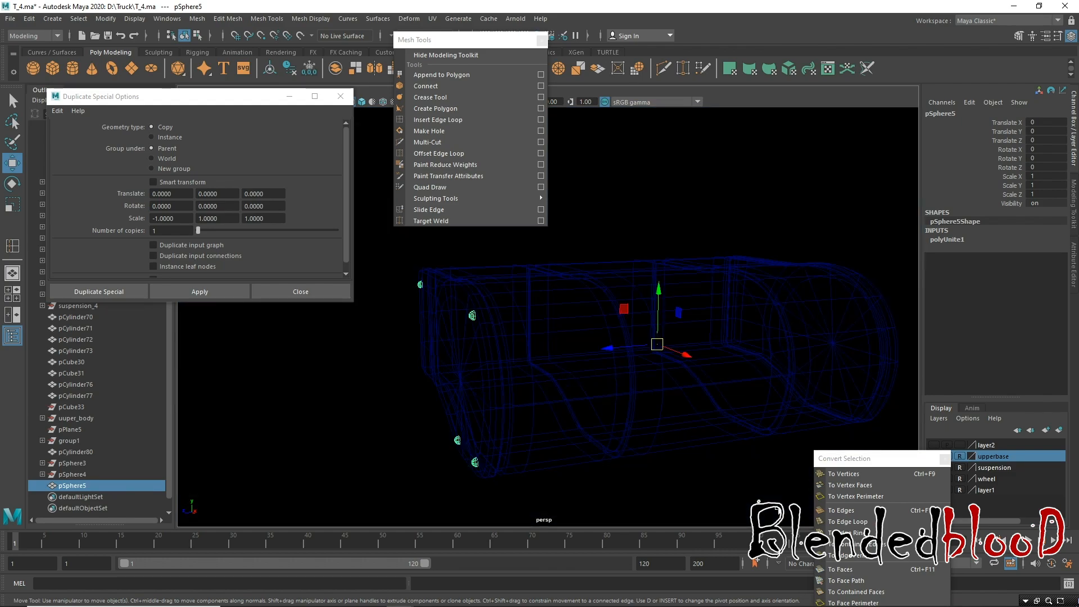
left_click_drag(647, 366, 565, 320, "alt")
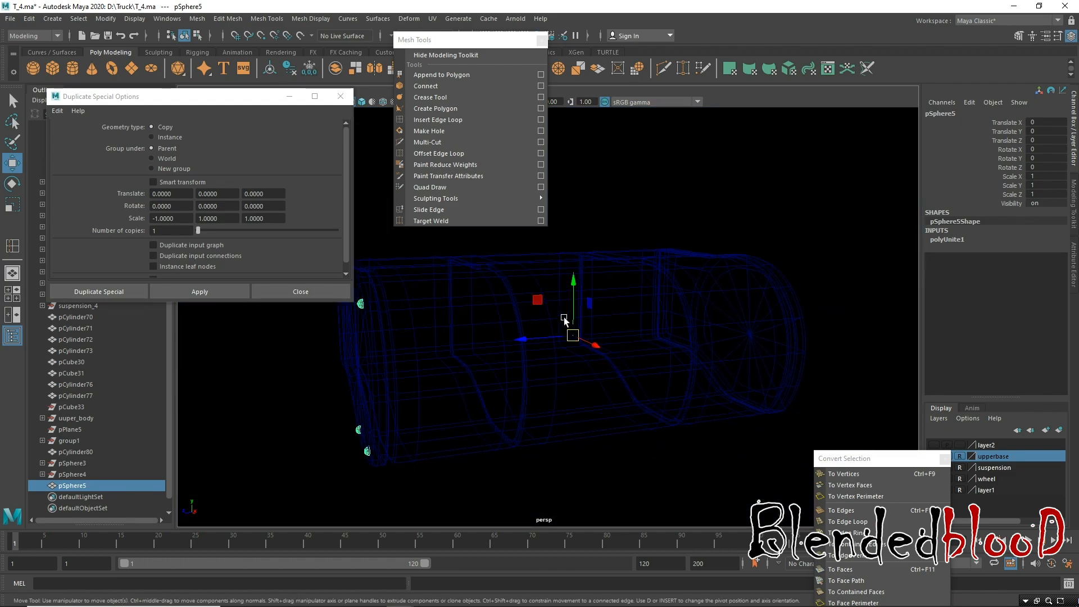
Try mirroring the combined rivets with Duplicate Special at scale X 1 and Y -1, and delete the copy.
left_click(153, 219)
key("BackSpace")
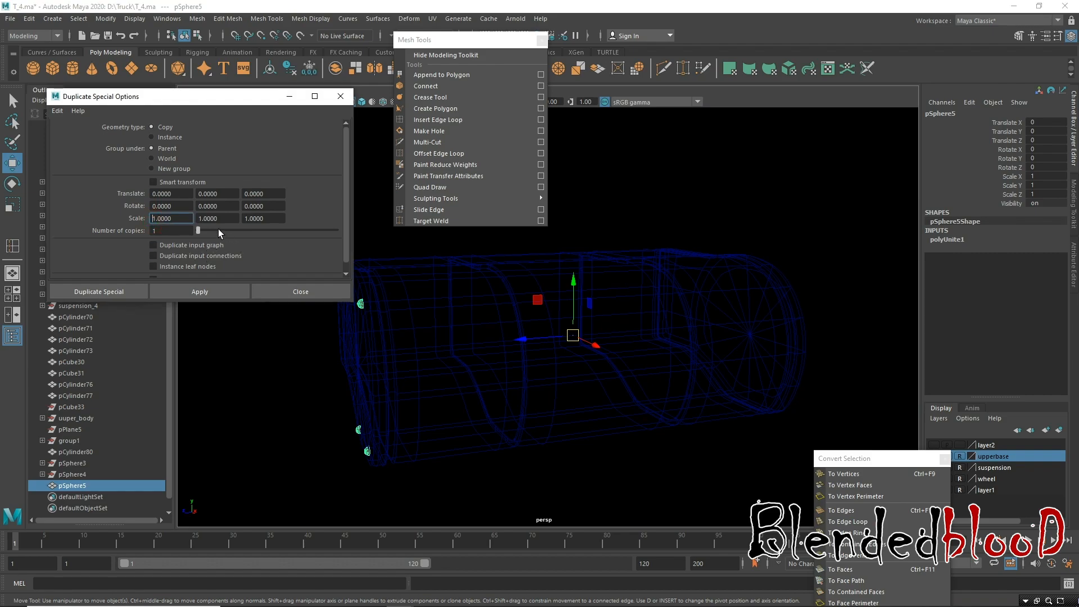
type("-")
left_click(230, 293)
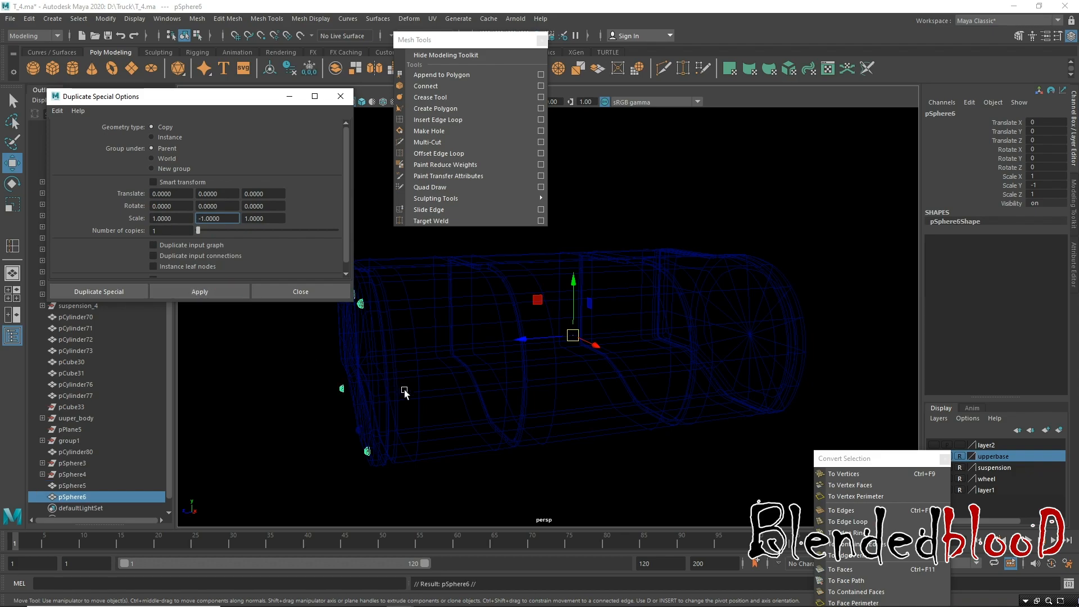
key("Delete")
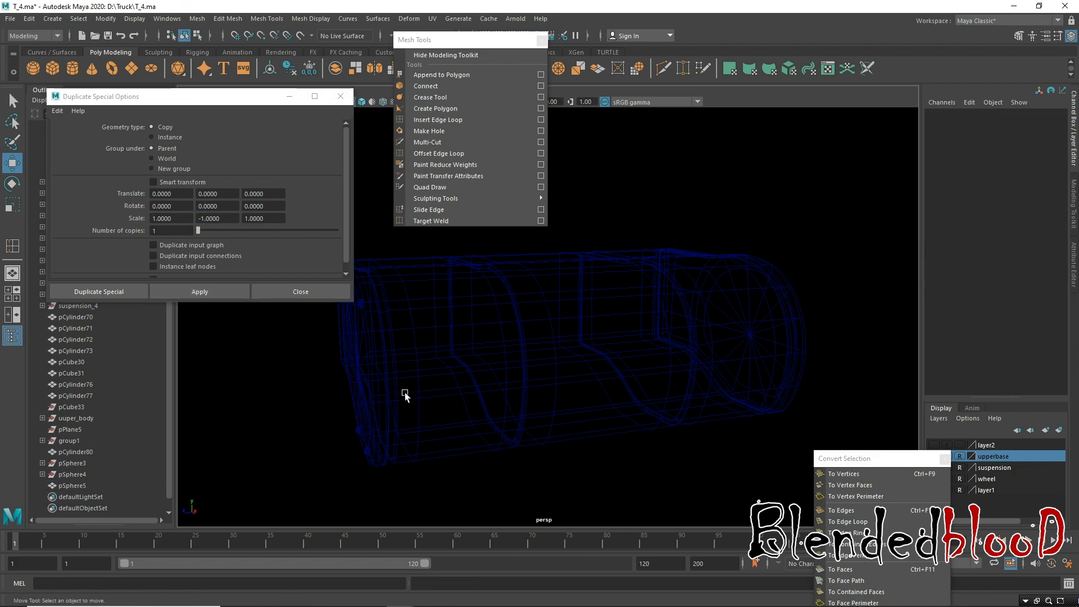
Reselect the combined rivets and mirror them to the tank's opposite end with Duplicate Special at scale Y 1 and Z -1.
left_click(359, 434)
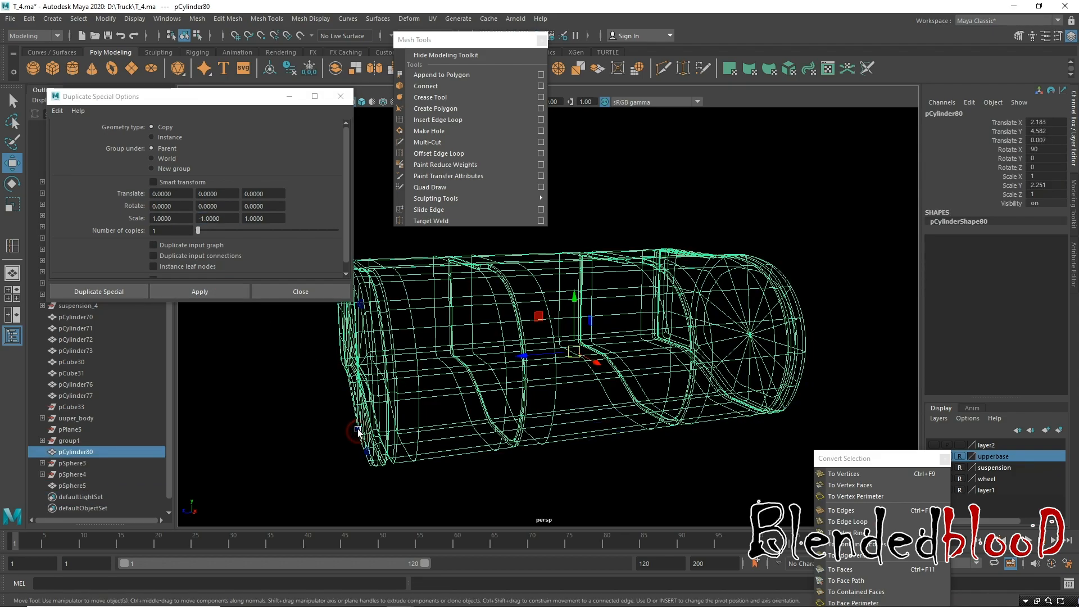
left_click(359, 302)
left_click(202, 218)
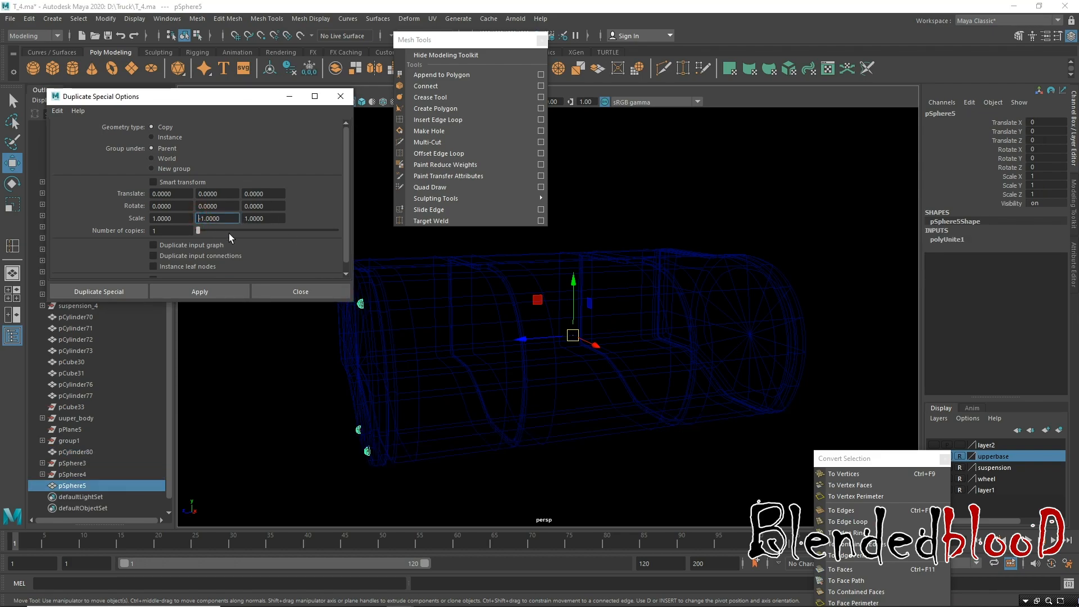
key("BackSpace")
type("-")
left_click(231, 289)
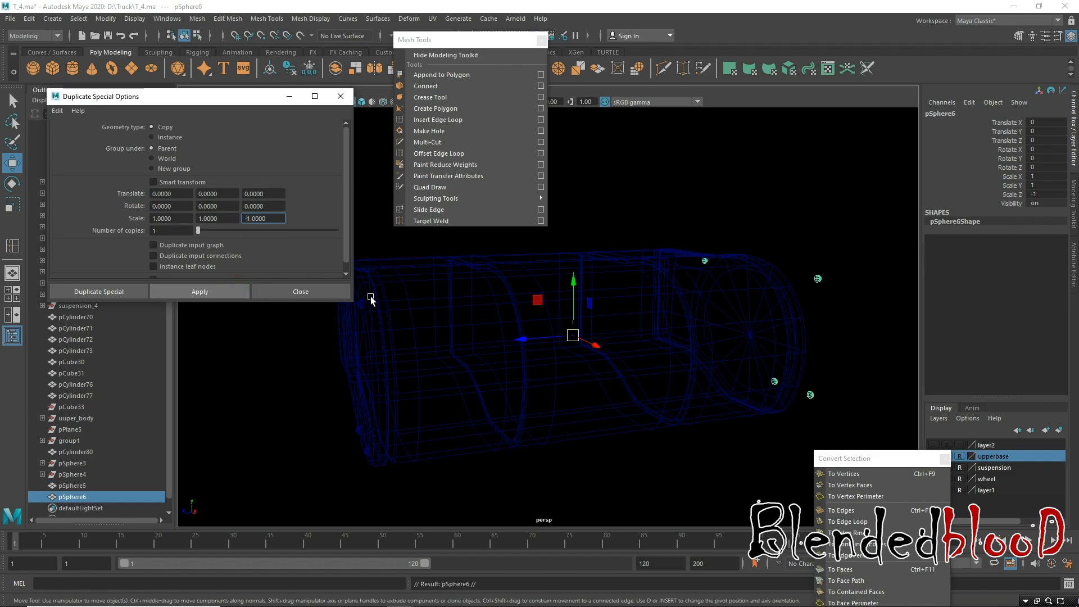
left_click(302, 291)
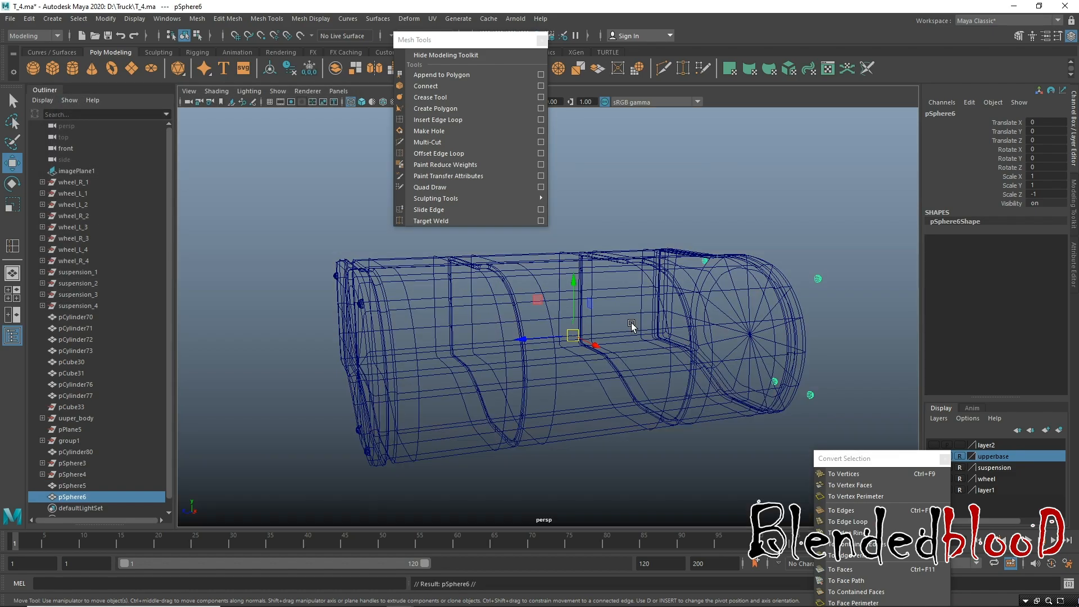
In shaded display, move the mirrored rivets against the tank's end face at about Translate Z 0.531, centering their pivot.
mouse_move(639, 340)
left_mouse_down("alt")
mouse_move(595, 327)
mouse_move(701, 362)
mouse_move(684, 366)
mouse_move(756, 378)
mouse_move(646, 306)
left_mouse_up("alt")
key("5")
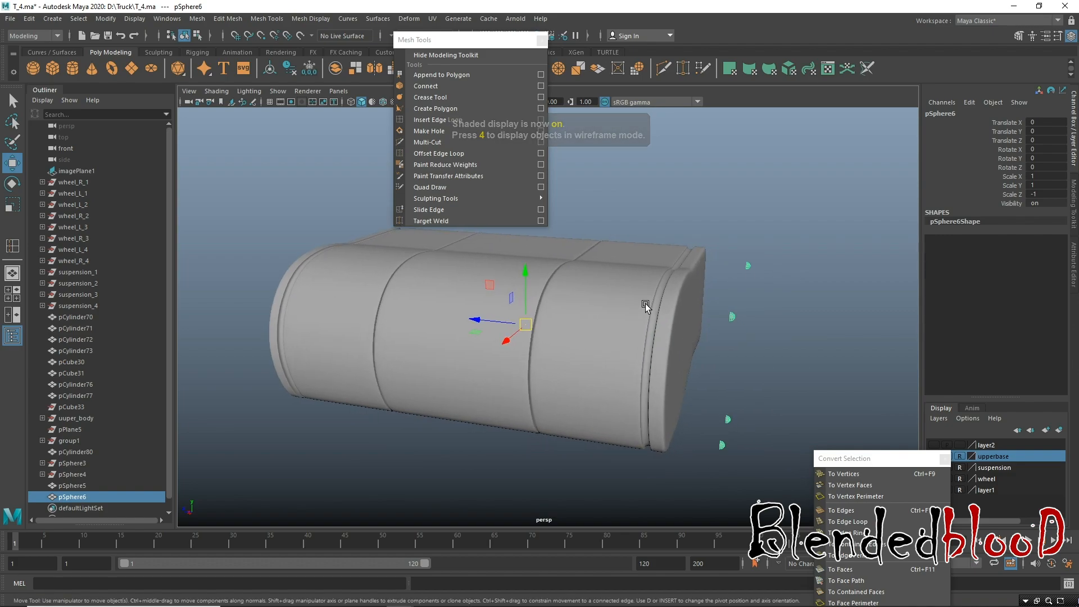
left_click_drag(481, 320, 443, 321)
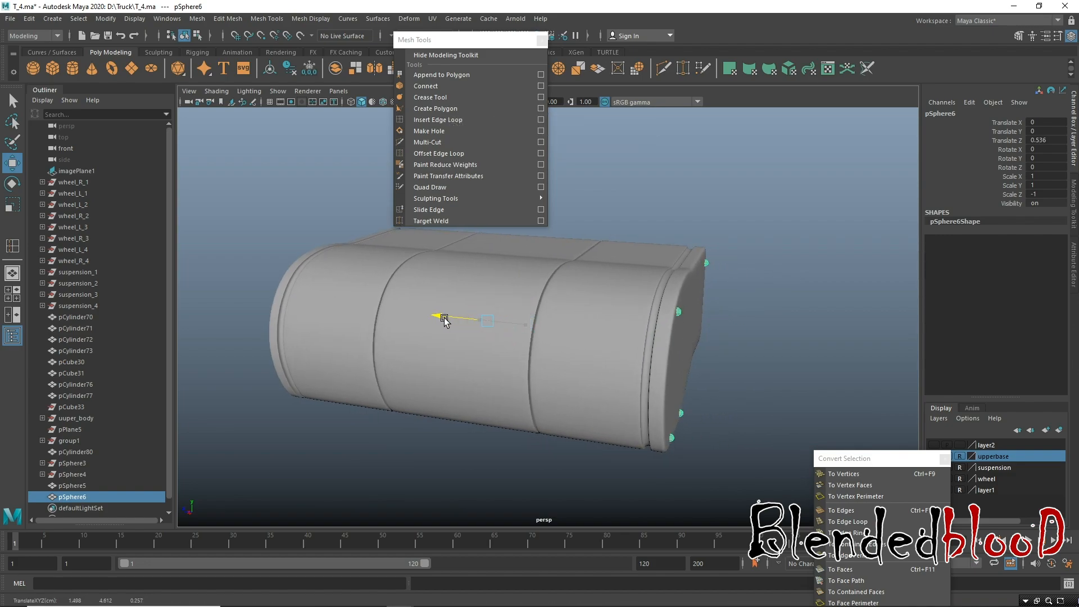
key("f")
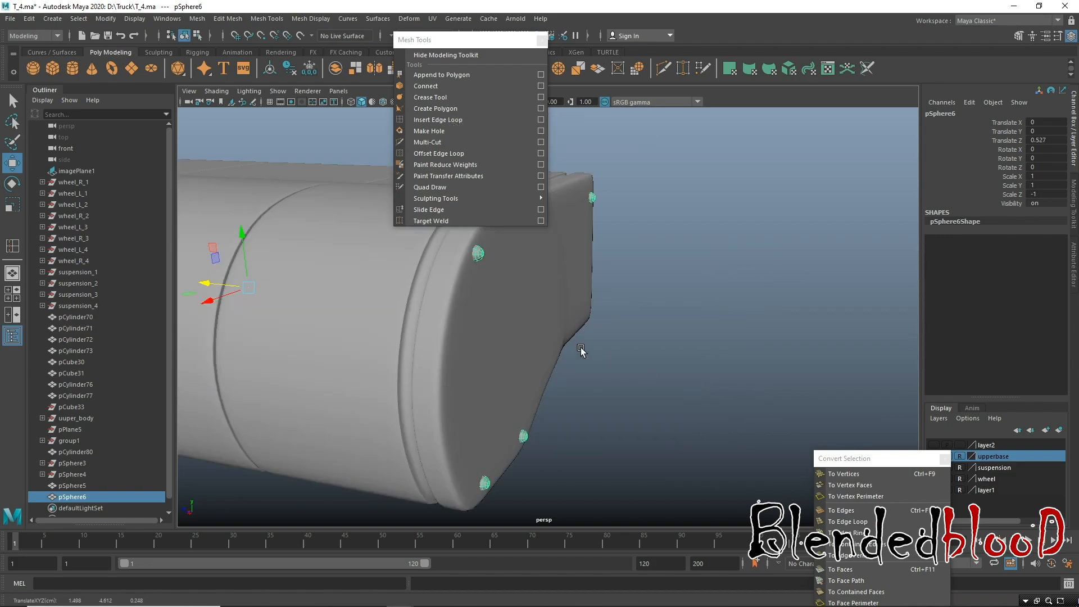
left_click(106, 18)
left_click(127, 99)
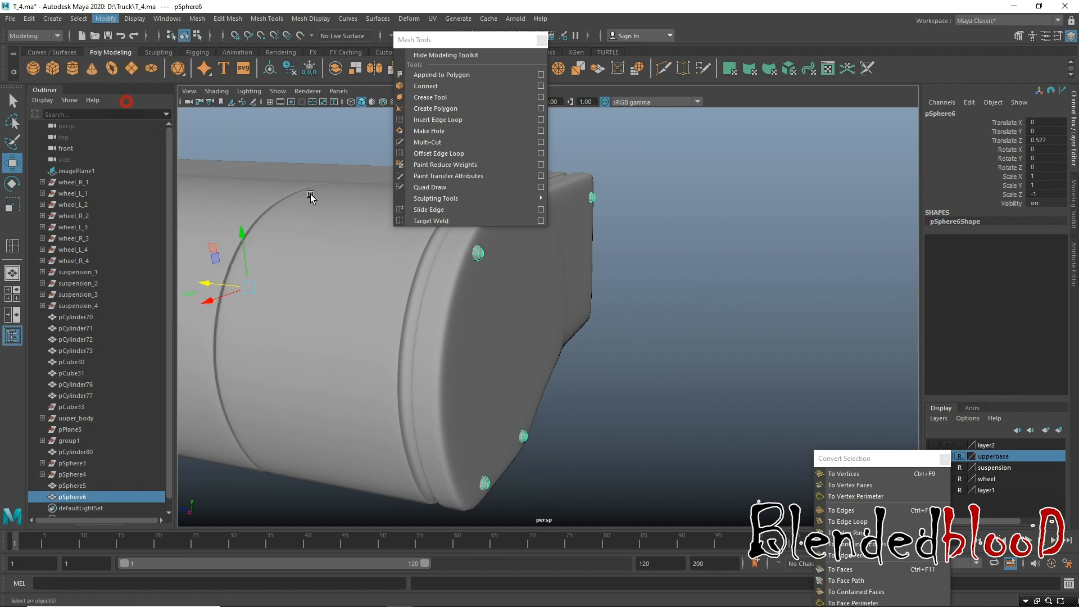
left_click_drag(501, 316, 502, 316)
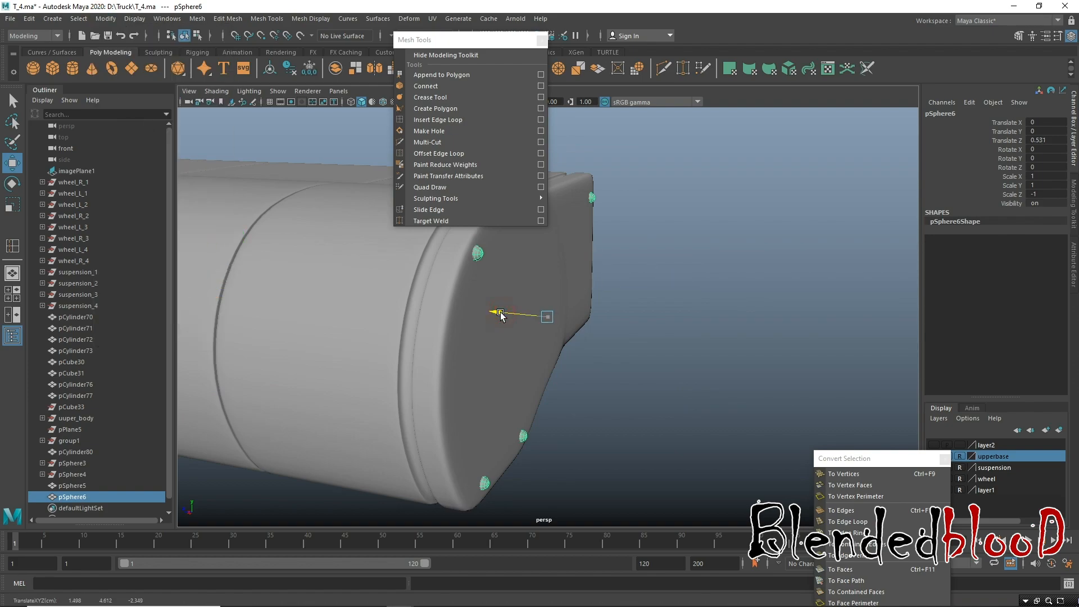
left_click(691, 326)
Combine the rivet meshes of both tank ends into one mesh and center its pivot.
right_click_drag(732, 342, 494, 240, "alt")
left_click_drag(494, 339, 691, 332, "alt")
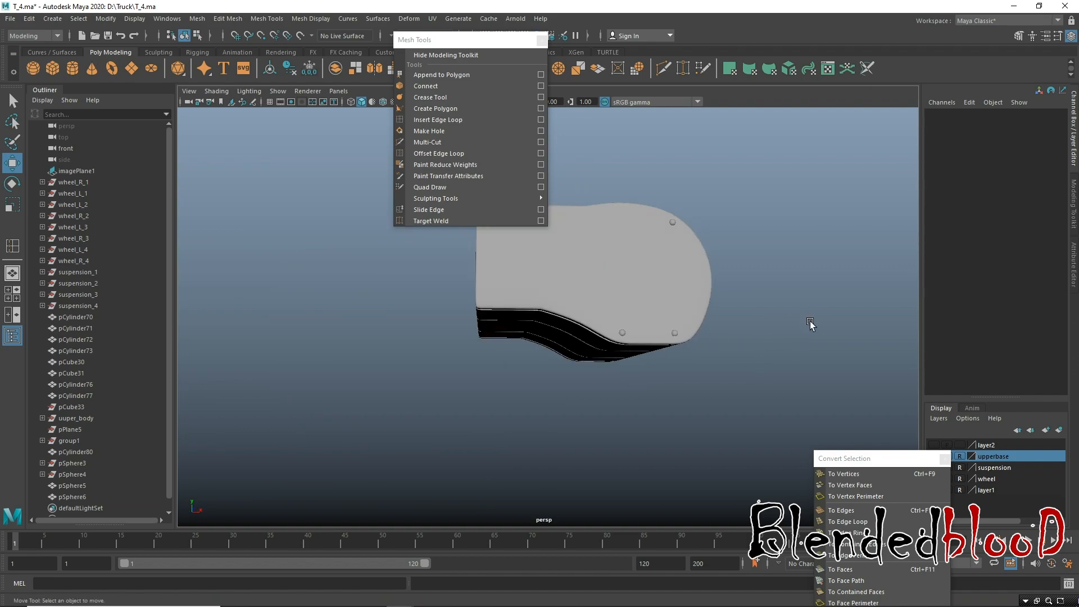
left_click(673, 221)
mouse_move(783, 392)
left_mouse_down("alt")
mouse_move(549, 388)
mouse_move(590, 360)
mouse_move(694, 429)
mouse_move(647, 360)
mouse_move(571, 373)
mouse_move(605, 377)
left_mouse_up("alt")
left_click(605, 378, "shift")
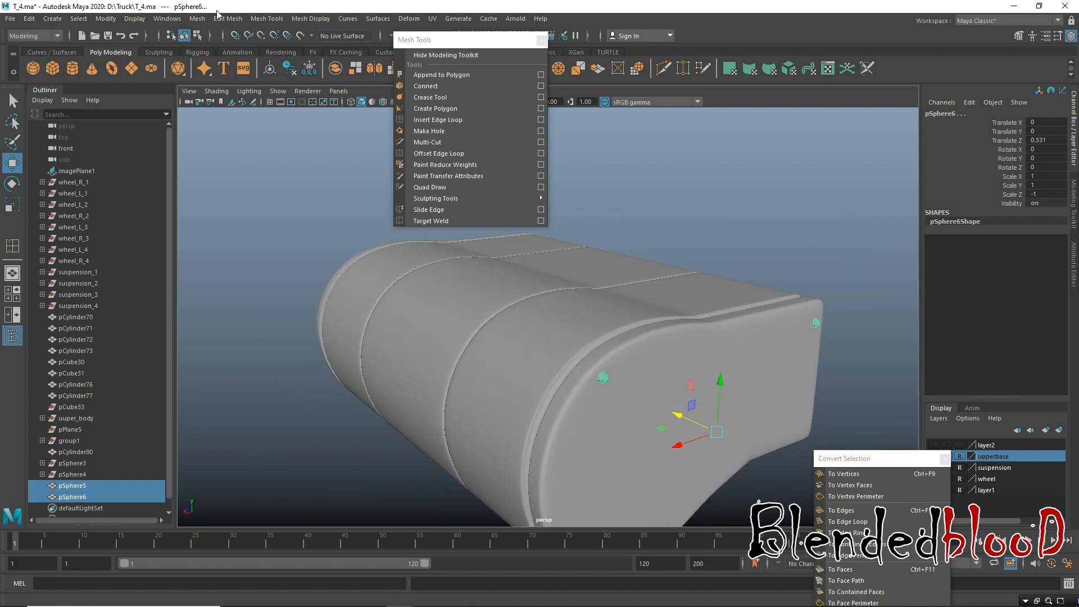
left_click(198, 19)
left_click(242, 56)
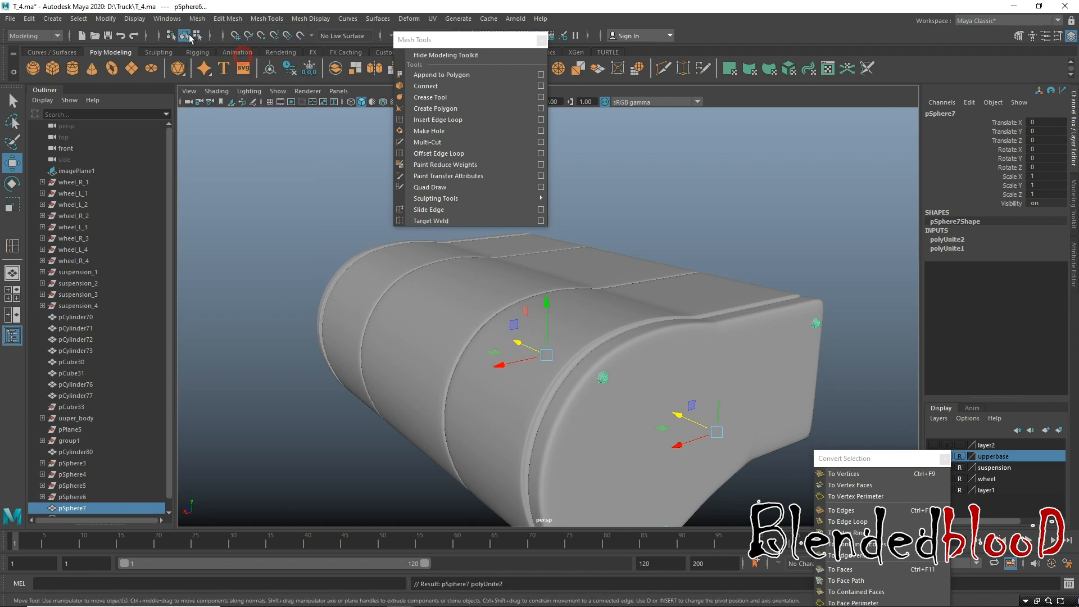
left_click(112, 19)
left_click(144, 100)
Make layer2 and the upperbase layer visible around the tank, moving the floating Convert Selection window out of the way.
right_click_drag(640, 391, 565, 366, "alt")
left_click_drag(565, 366, 886, 423, "alt")
left_click_drag(892, 460, 849, 538)
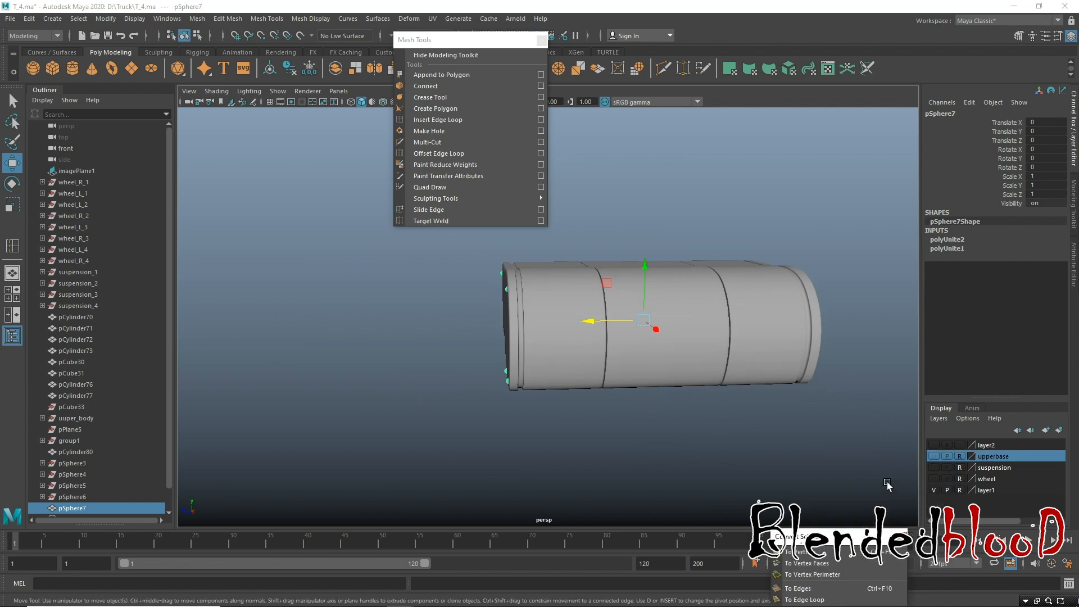
left_click(935, 445)
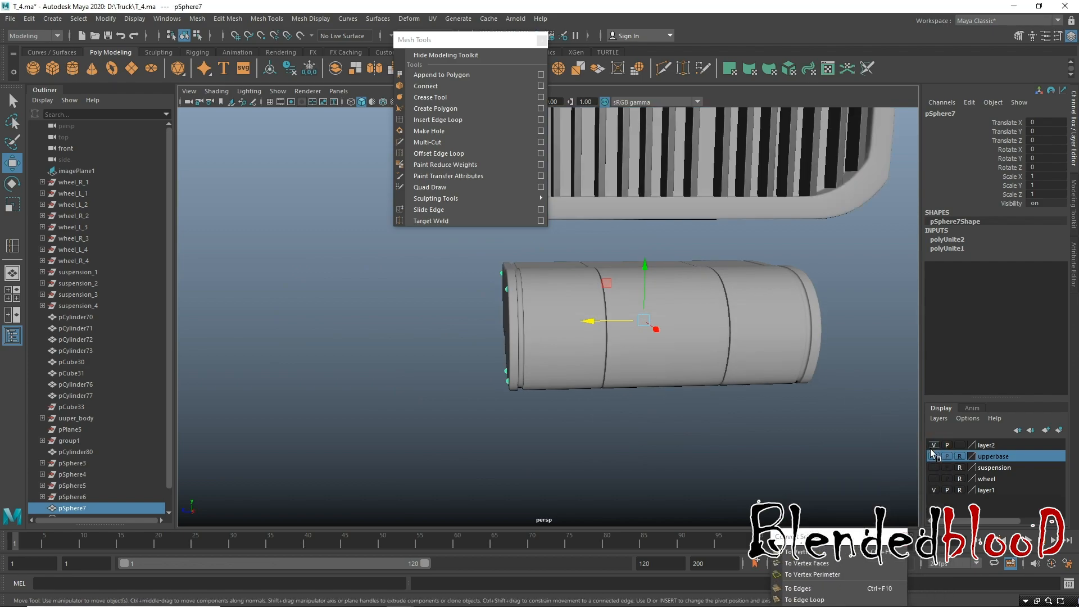
left_click(934, 456)
left_click_drag(648, 403, 691, 402, "alt")
middle_click_drag(707, 387, 652, 390, "alt")
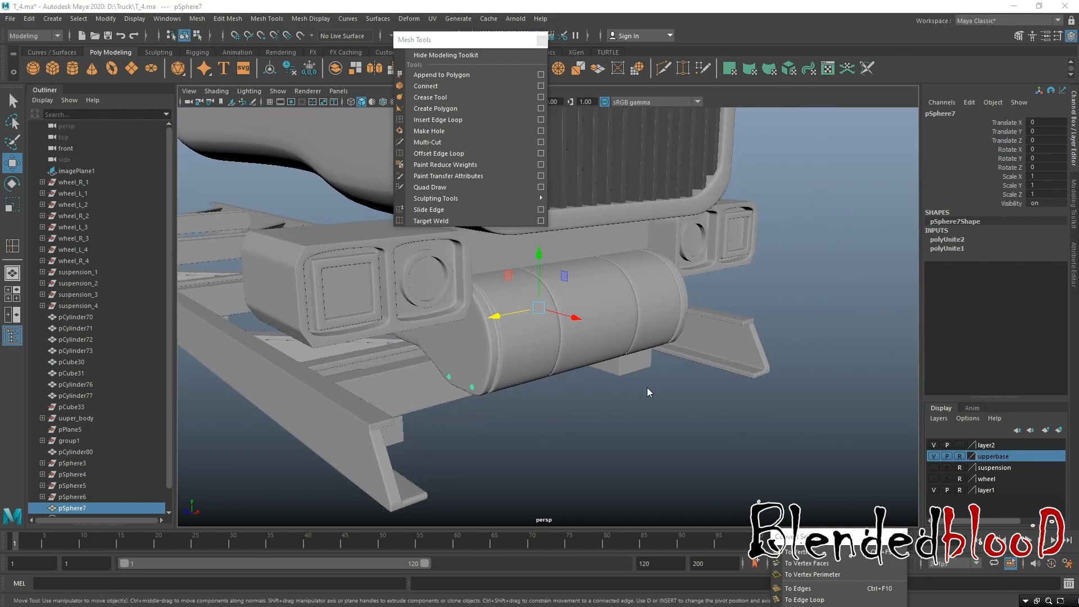
Switch to the four-view layout, compare the truck's front with the reference image, and clear the selection.
key("space")
scroll(393, 427, "down", 5)
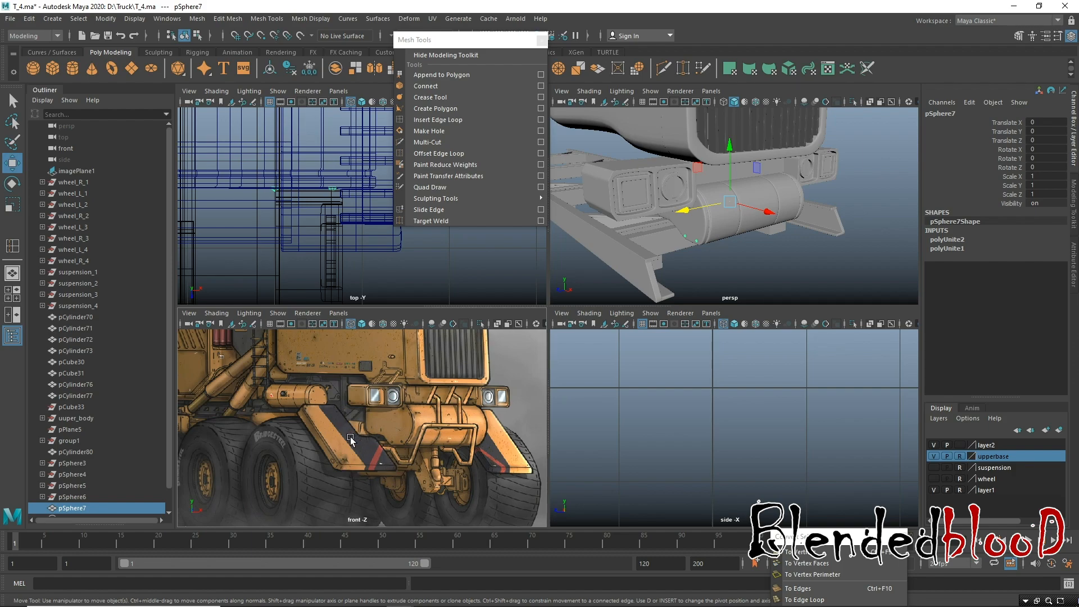
left_click_drag(707, 231, 638, 263, "alt")
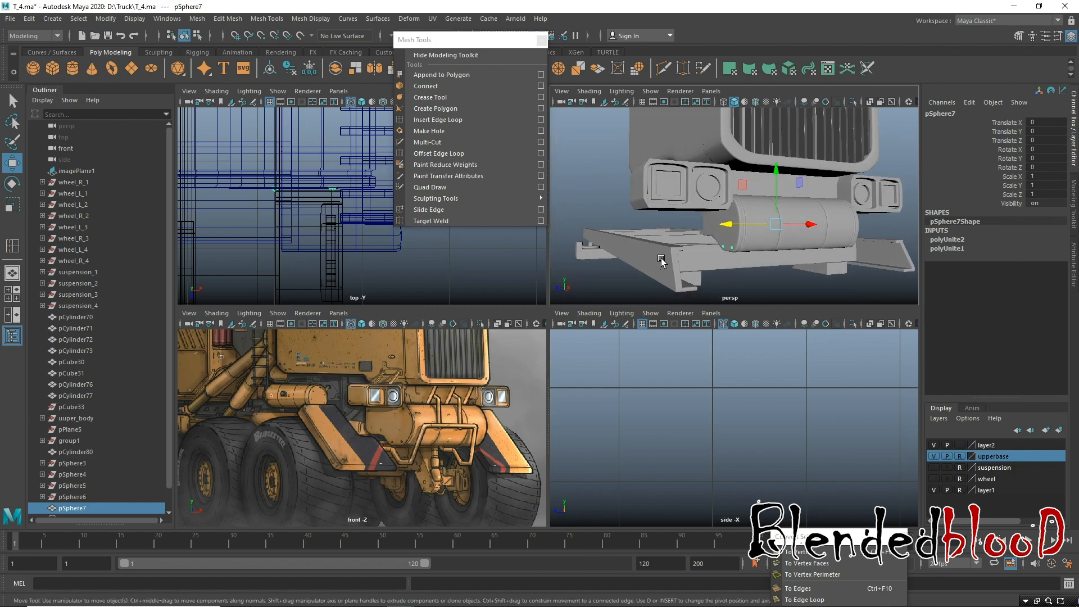
left_click(667, 385)
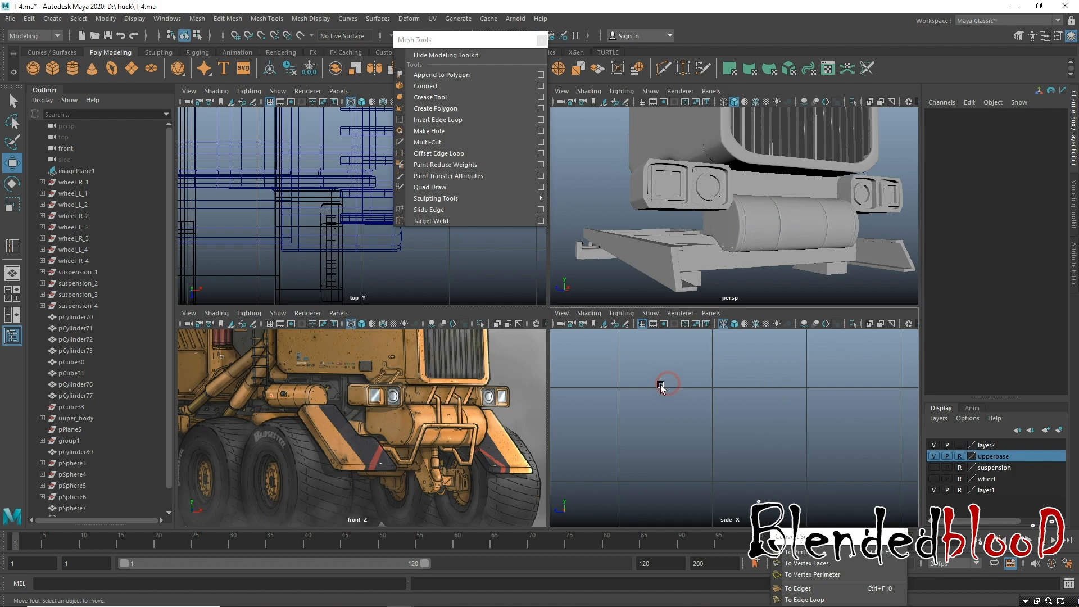
Create a polygon plane at the origin, set its Rotate Z to -90, and show the side view shaded.
left_click(131, 68)
key("e")
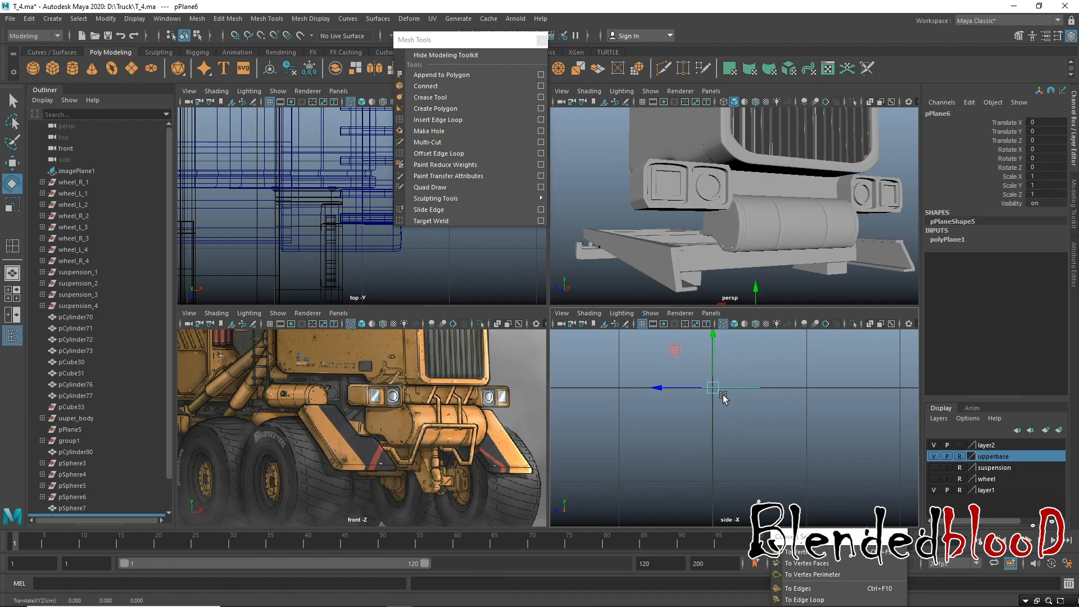
left_click_drag(710, 371, 706, 412)
double_click(1054, 167)
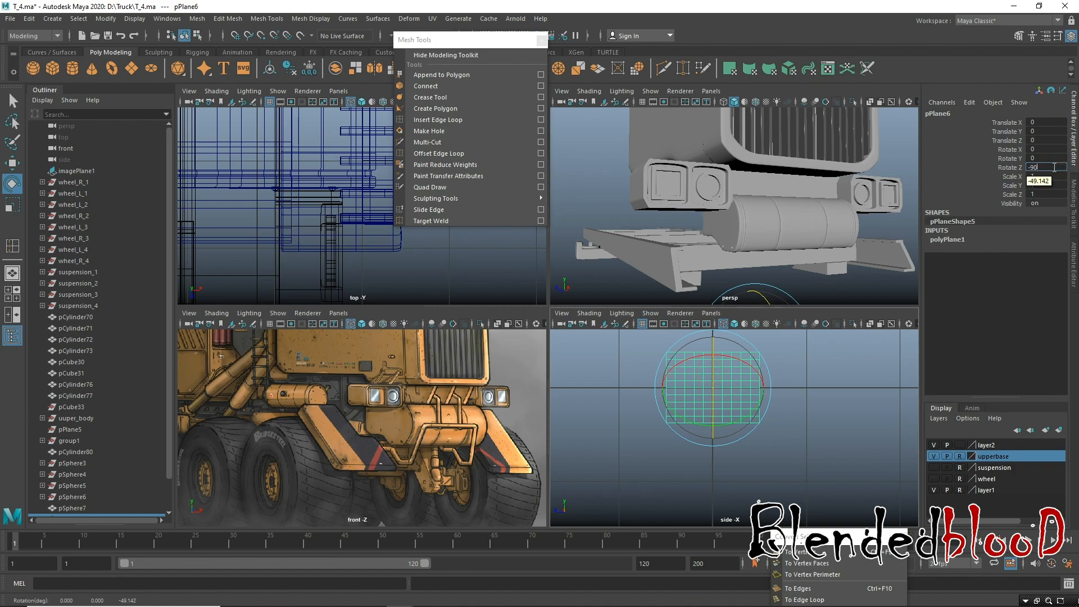
type("-90")
key("Return")
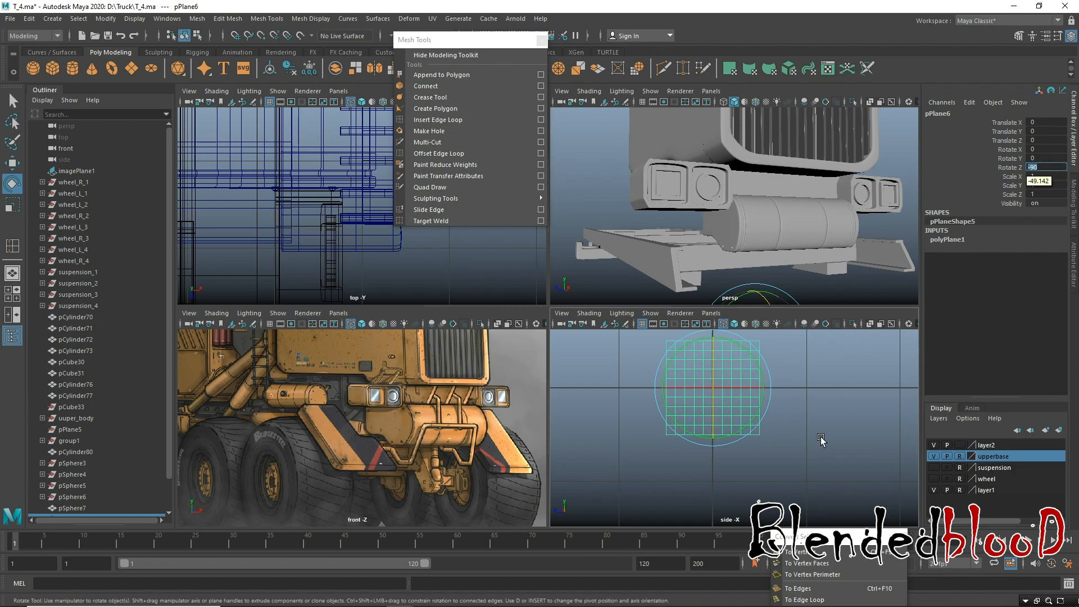
key("5")
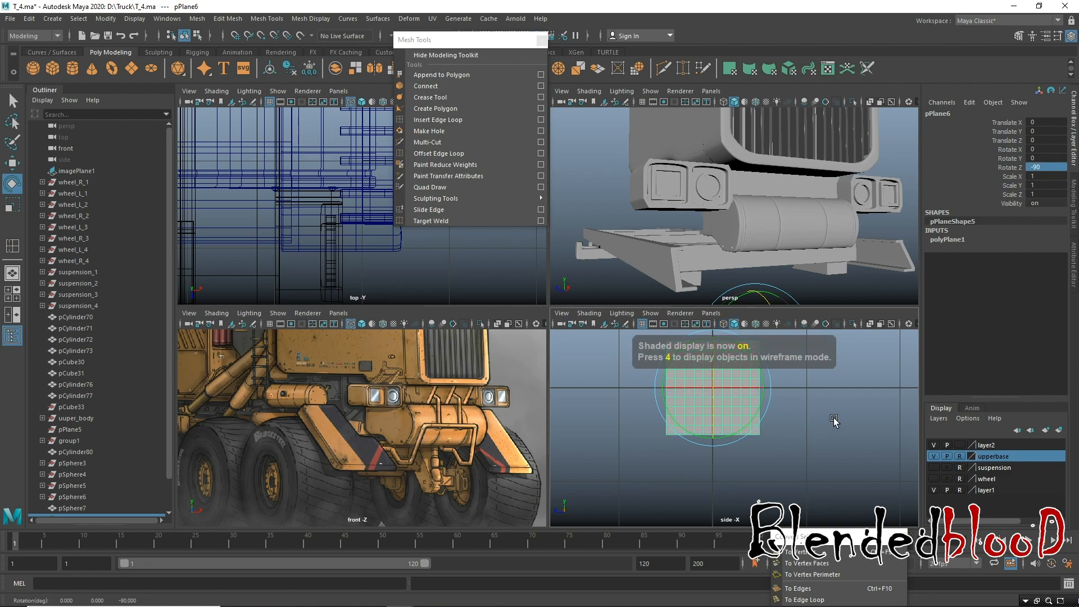
key("w")
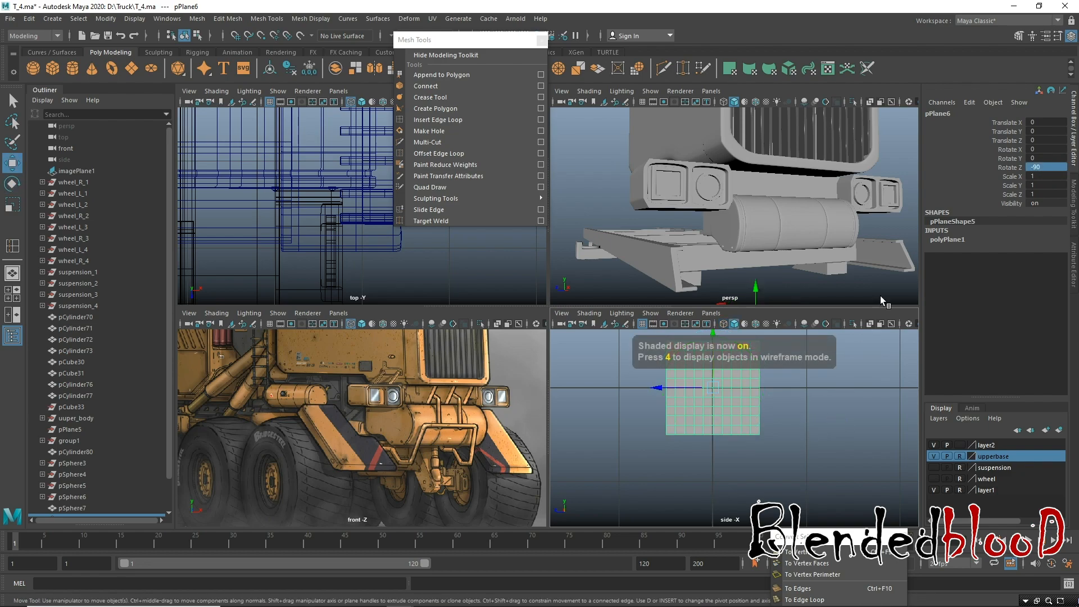
Set the new plane's width and height subdivisions to 1.
left_click(947, 239)
left_click_drag(993, 269, 995, 277)
middle_click_drag(825, 370, 730, 410)
key("w")
left_click_drag(813, 533, 902, 398)
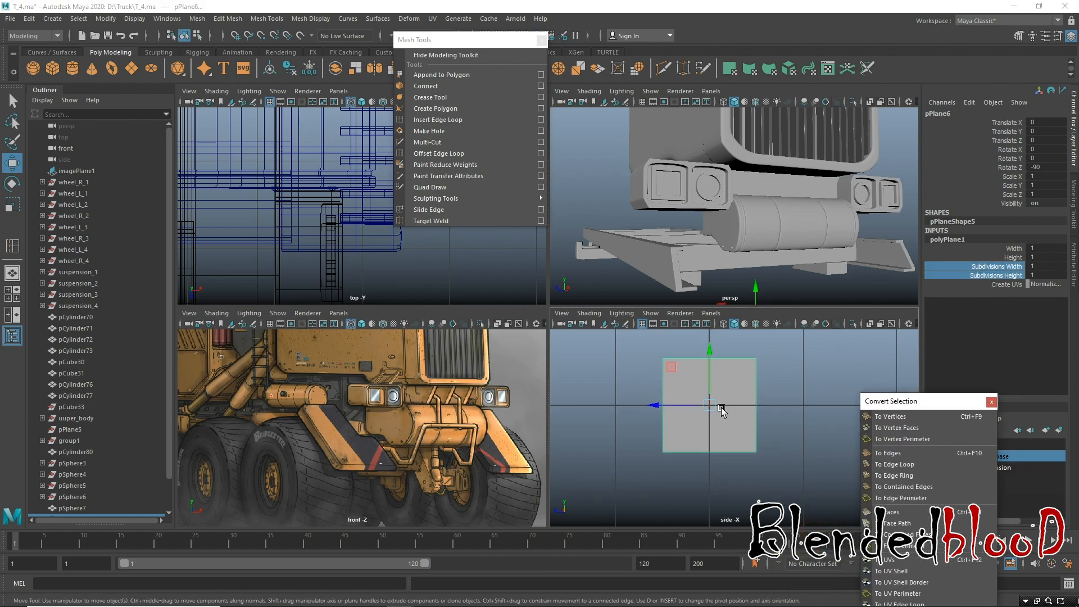
Move the floating Mesh Tools window aside, select the truck's front body, tank and rivets together, and delete their construction history.
middle_click_drag(694, 407, 693, 428, "alt")
right_click_drag(703, 429, 712, 435, "alt")
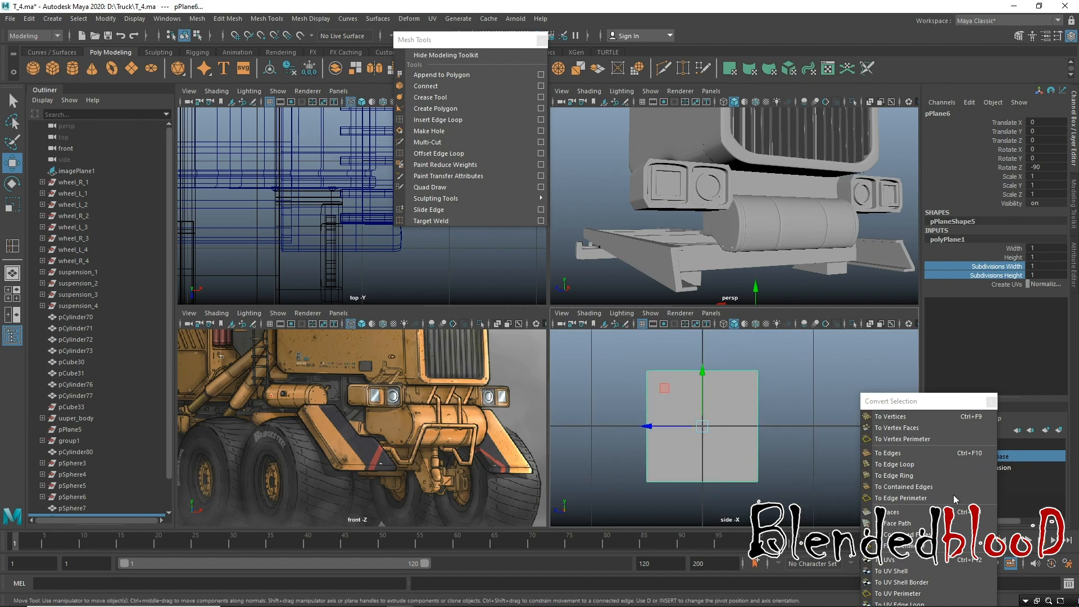
left_click_drag(465, 39, 945, 186)
left_click_drag(695, 223, 832, 296)
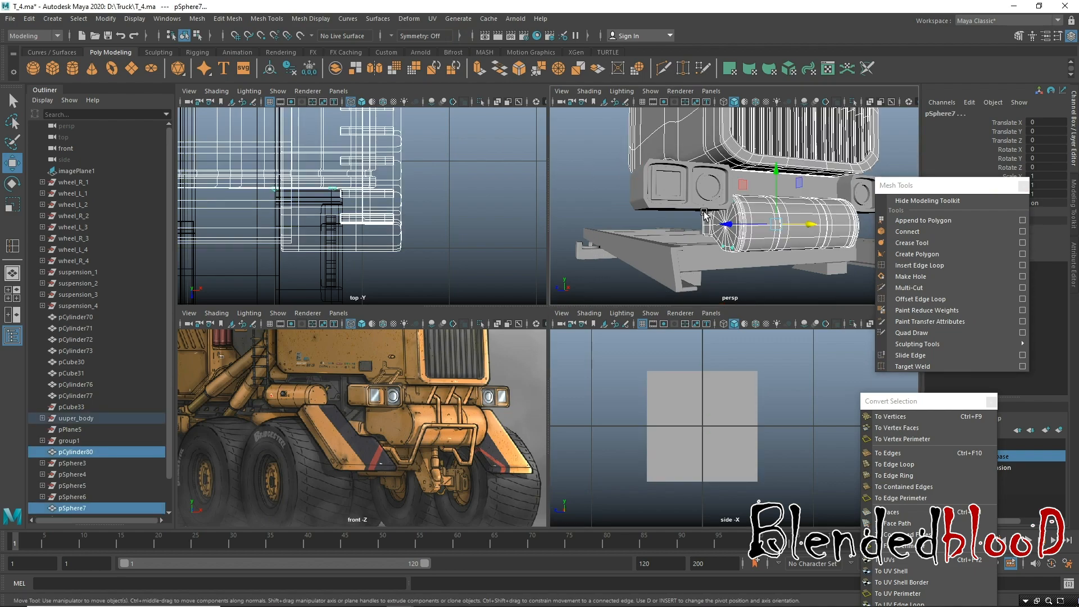
left_click(29, 18)
mouse_move(129, 154)
left_click(221, 161)
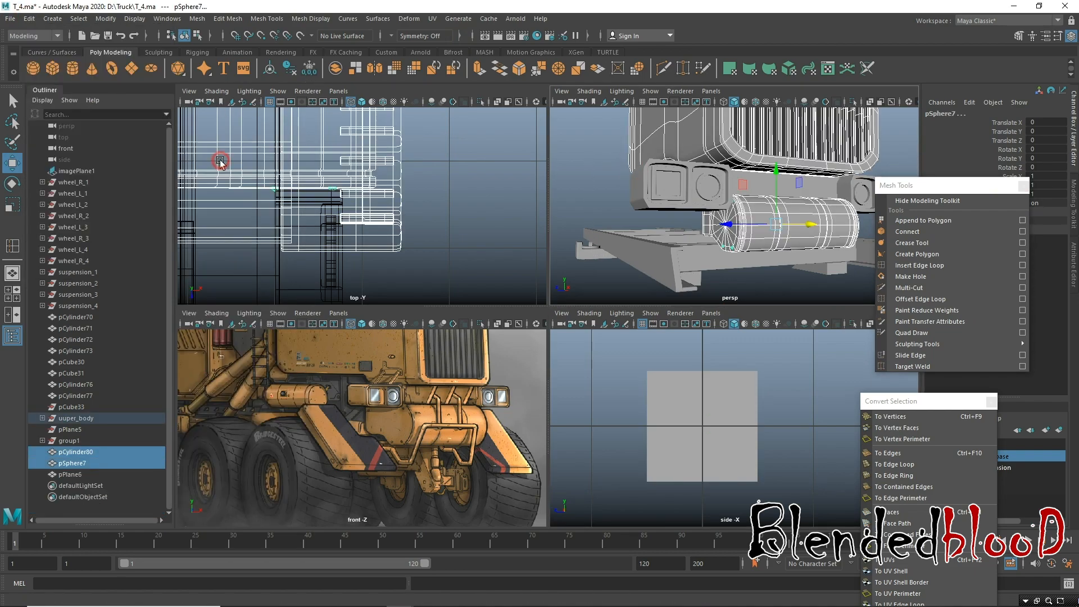
Save an incremental version of the scene, and save the scene under the new name T_5.ma in D:\Truck.
left_click(12, 19)
left_click(68, 82)
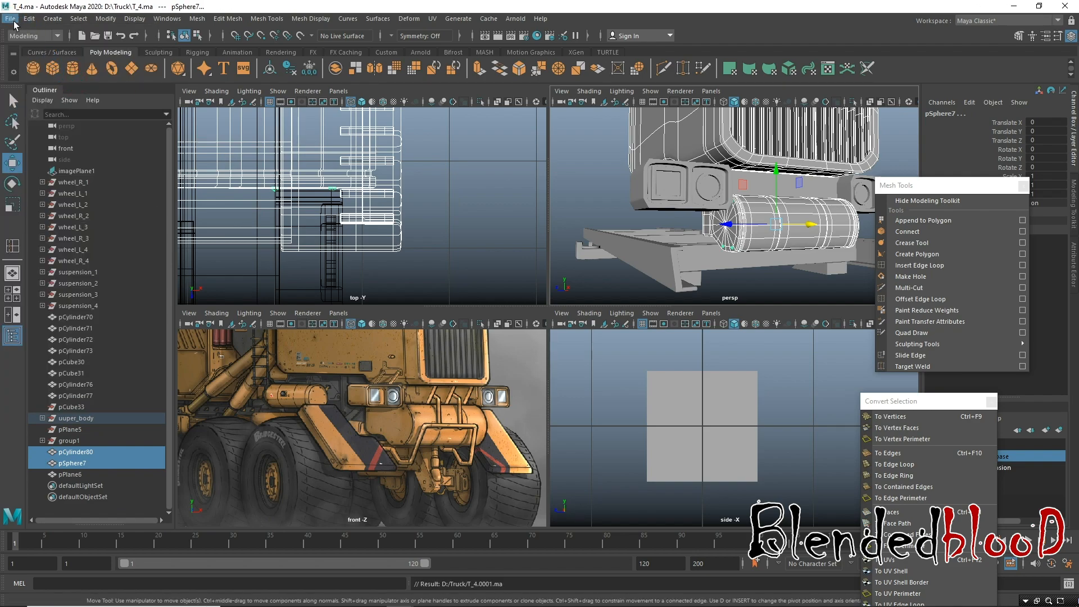
left_click(11, 18)
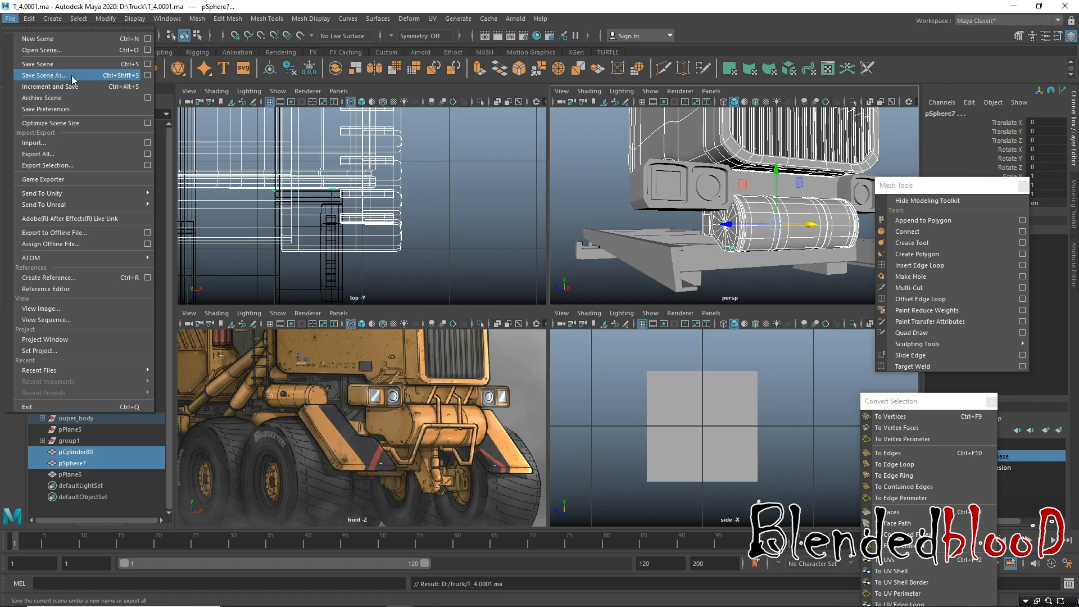
left_click(72, 75)
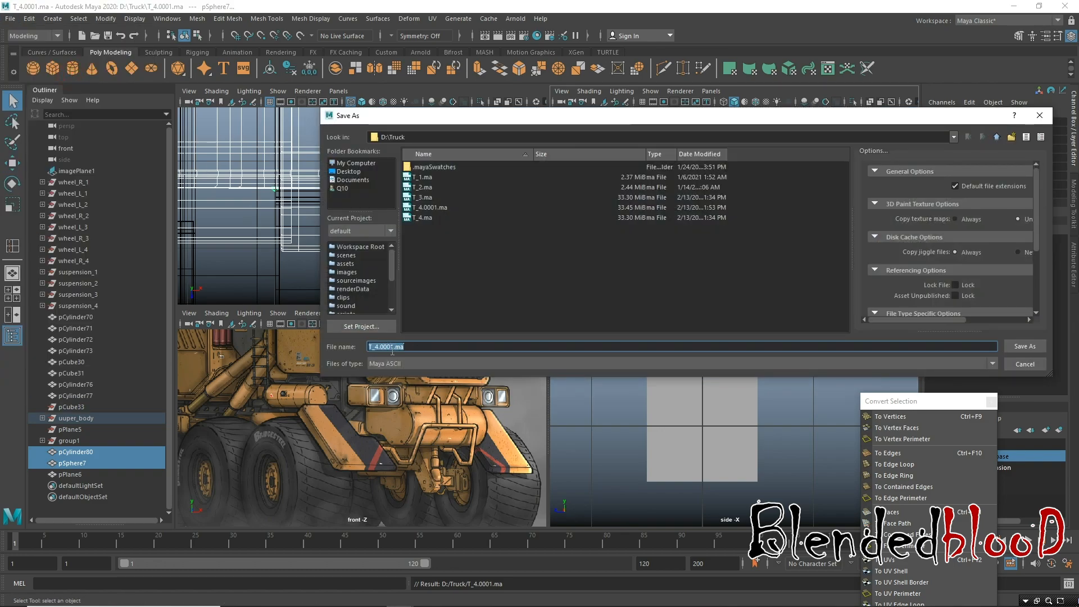
left_click(392, 348)
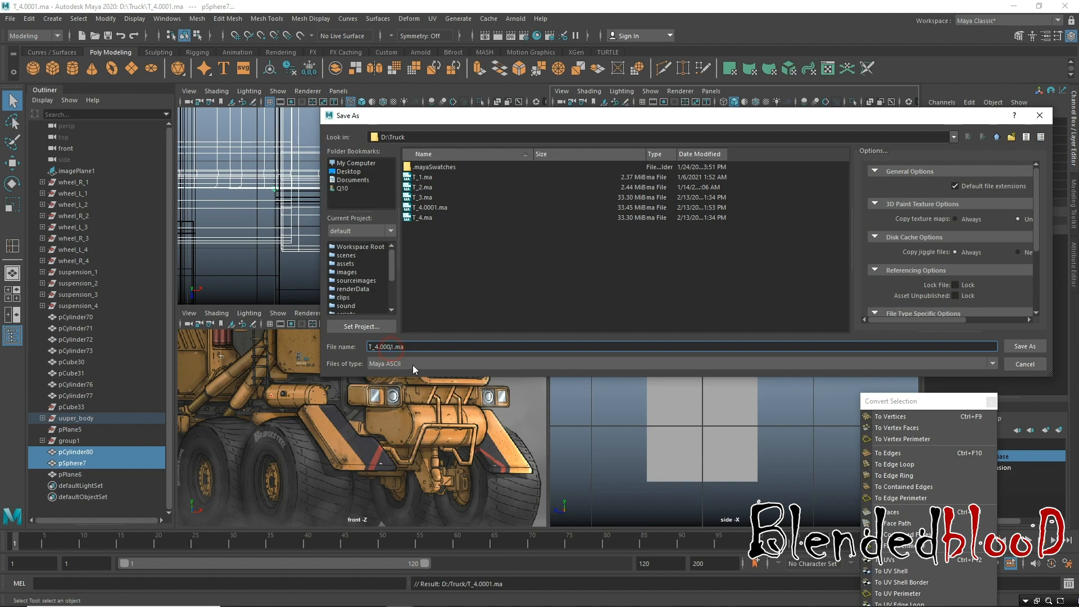
left_click(421, 219)
left_click(381, 347)
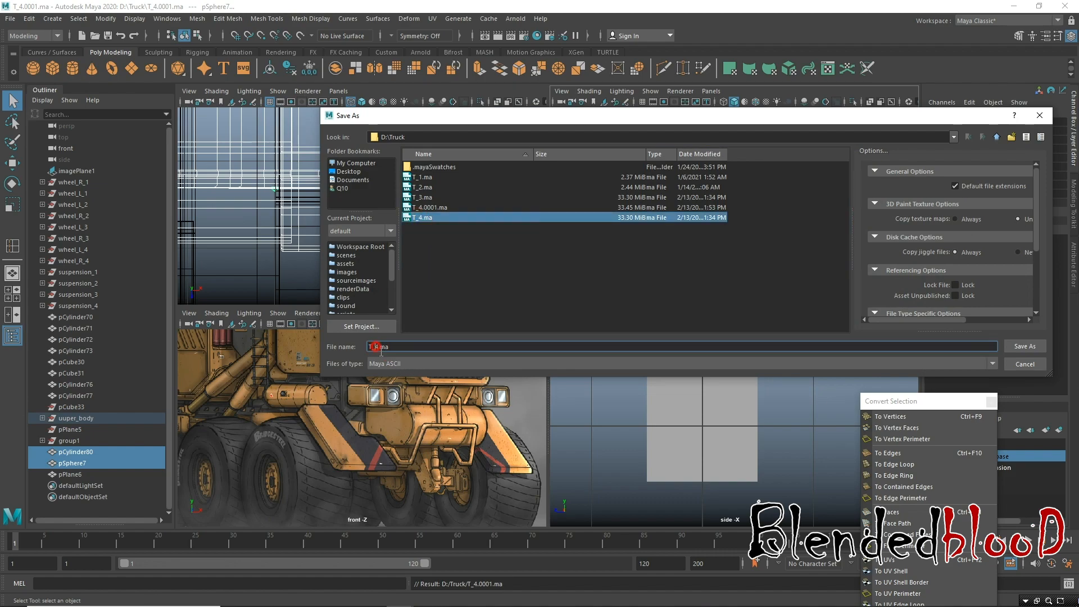
key("BackSpace")
type("5")
key("Return")
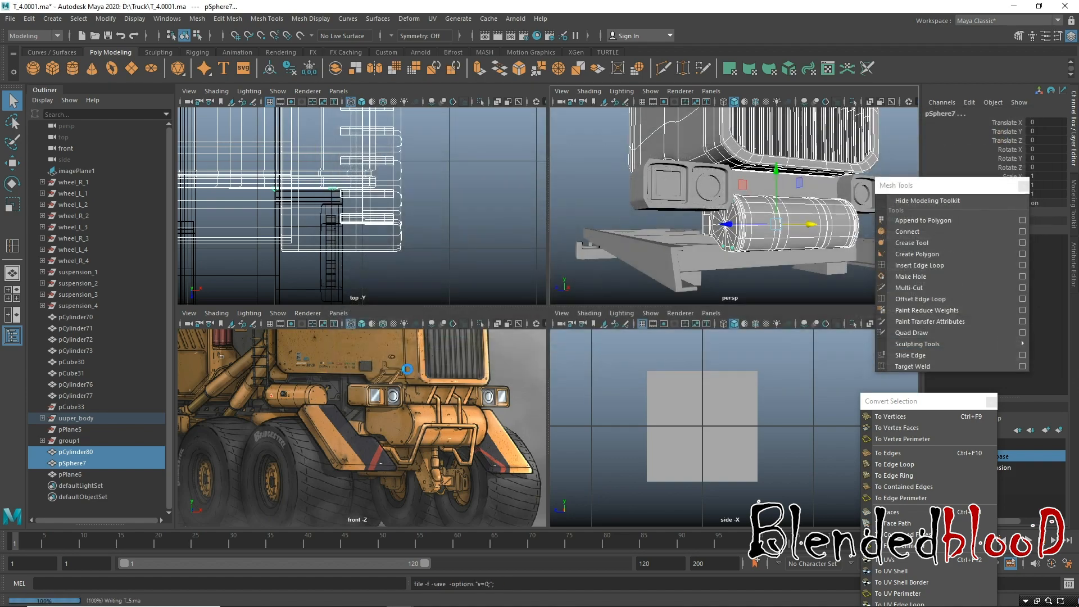
Insert one horizontal edge loop just below the middle of the square plane and one vertical loop through its centre.
key("w")
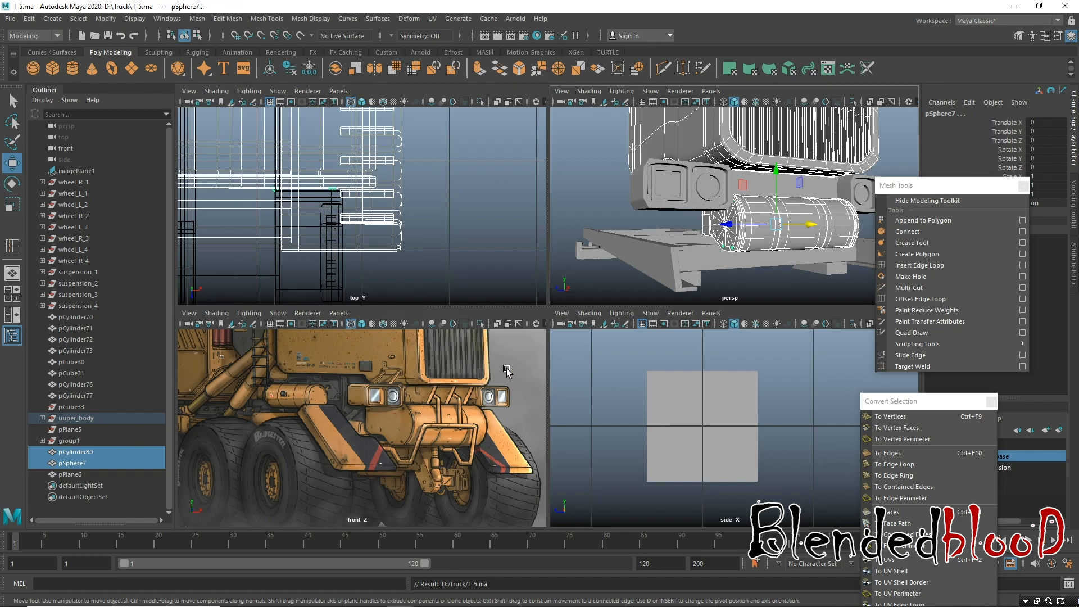
left_click(652, 390)
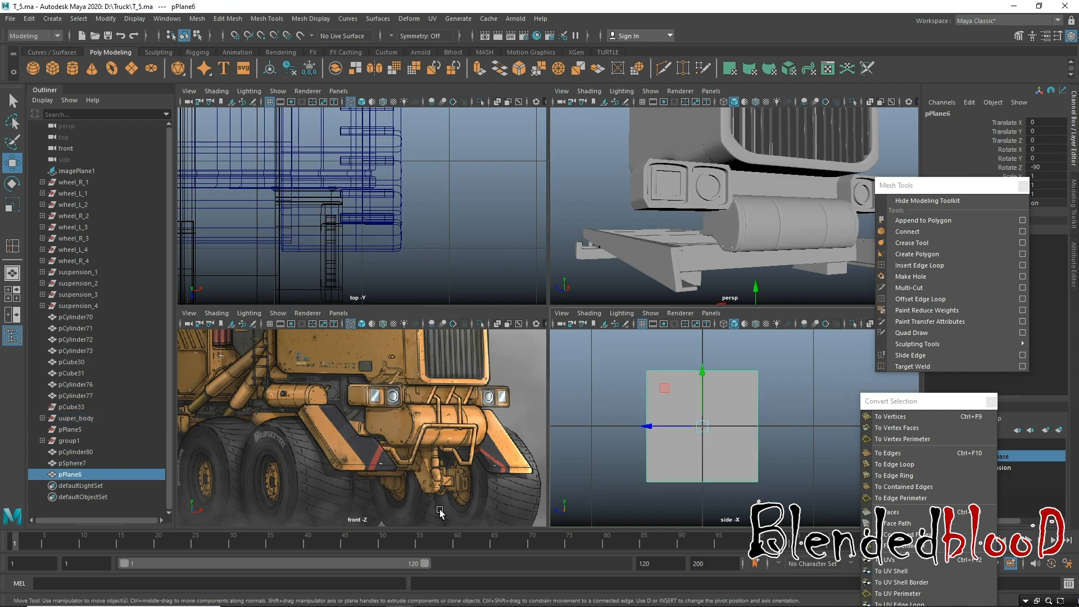
left_click(920, 266)
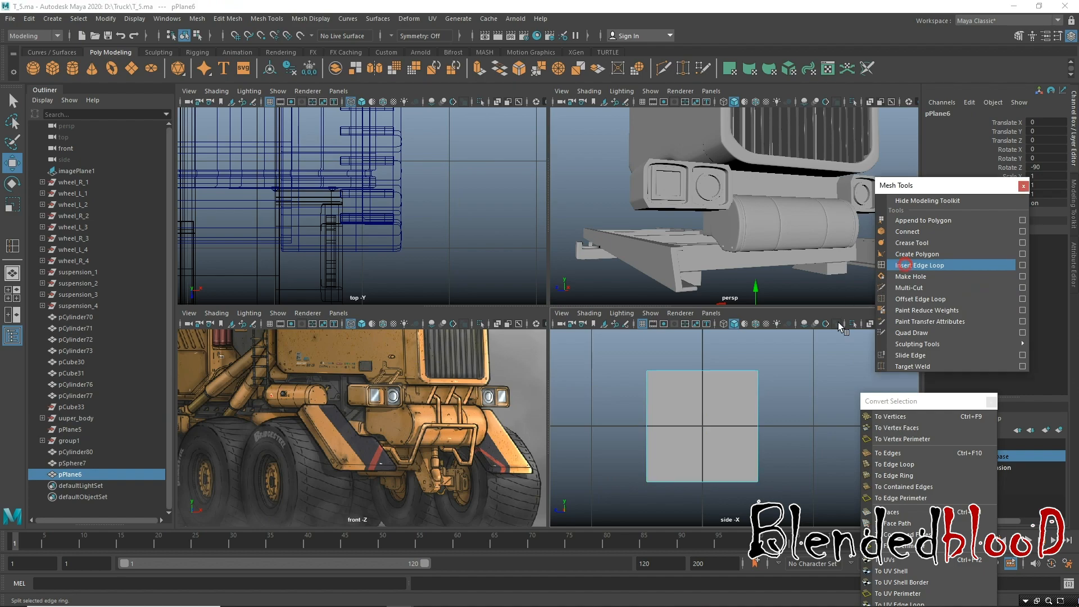
left_click(758, 434)
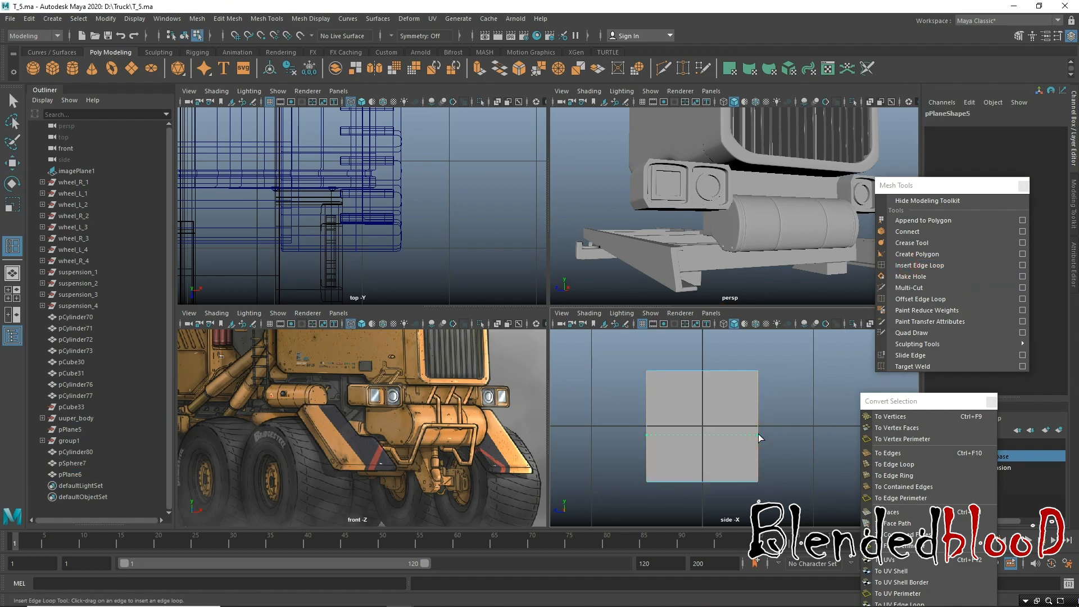
left_click(705, 436)
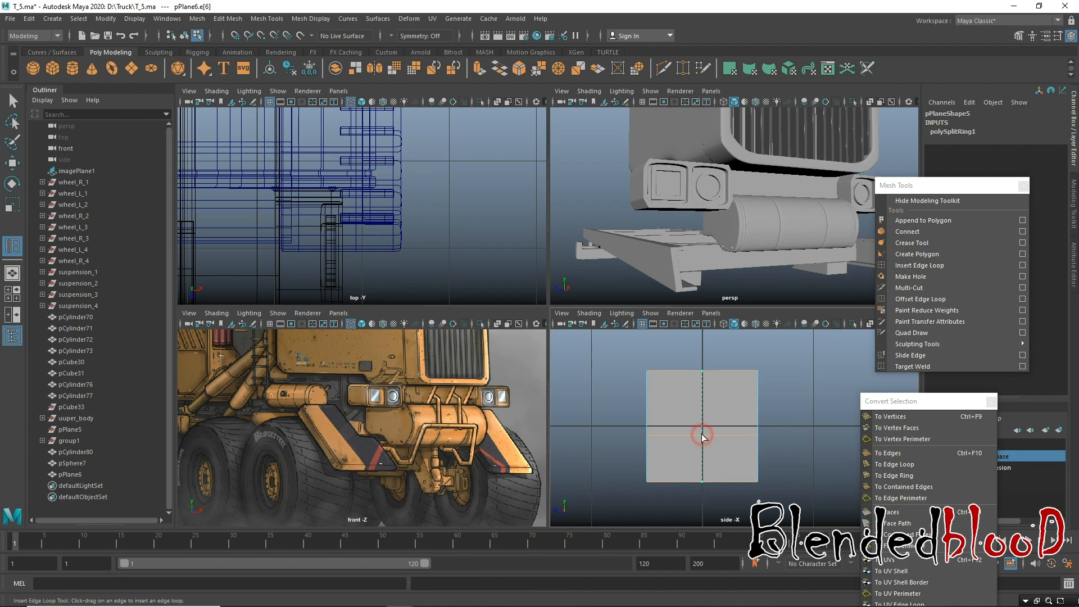
Delete the plane's upper-right face in the side view, leaving an L-shaped outline.
key("w")
right_click_drag(726, 404, 727, 420)
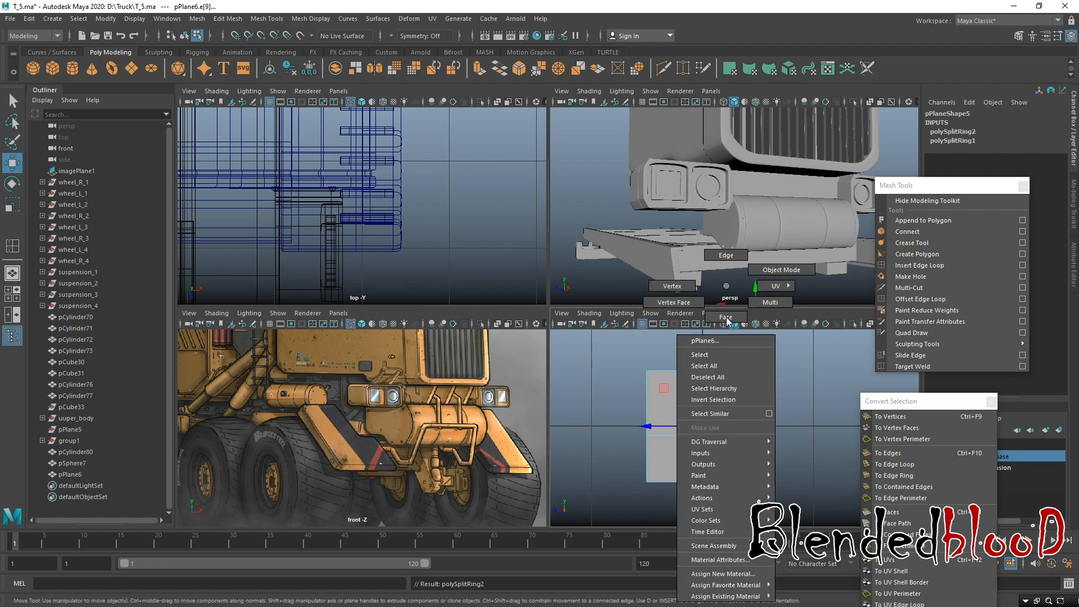
right_click_drag(726, 317, 726, 317)
left_click(726, 399)
key("Delete")
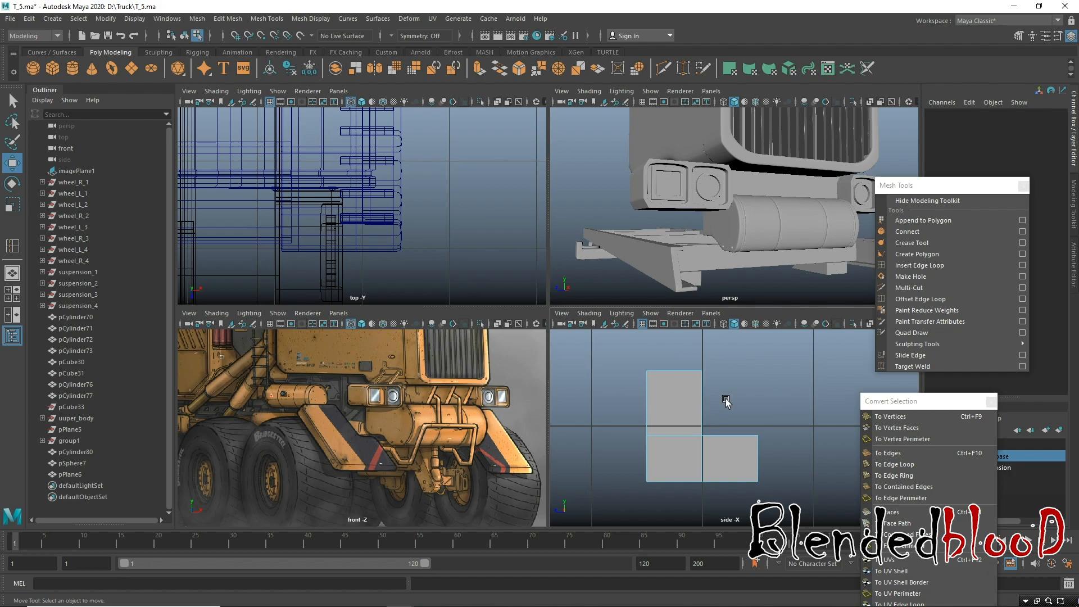
Change the viewport background to plain dark grey and show the side view in wireframe.
key("alt+b")
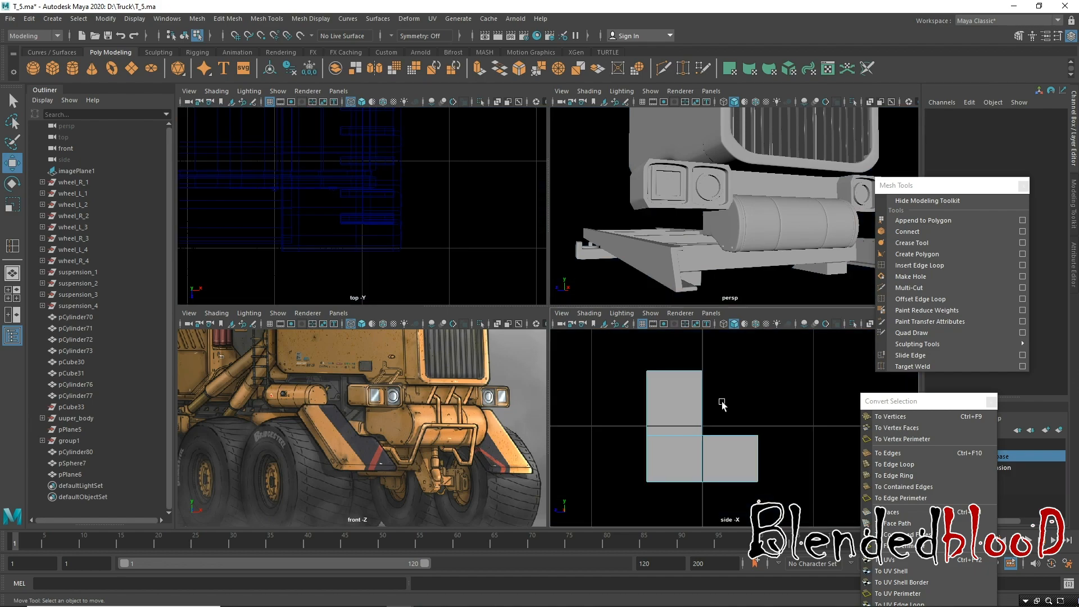
key("alt+b")
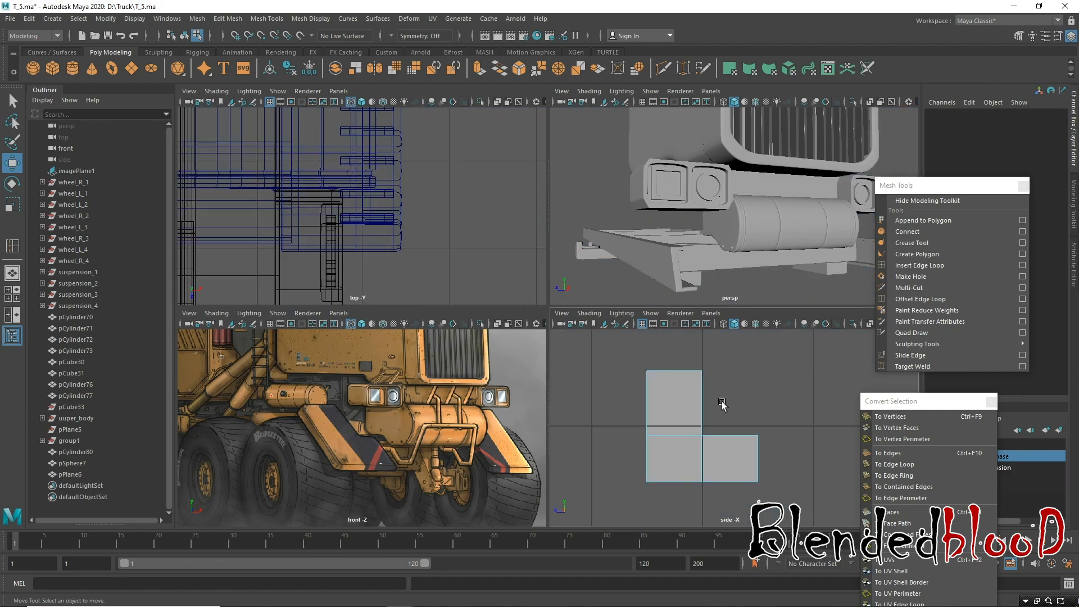
key("4")
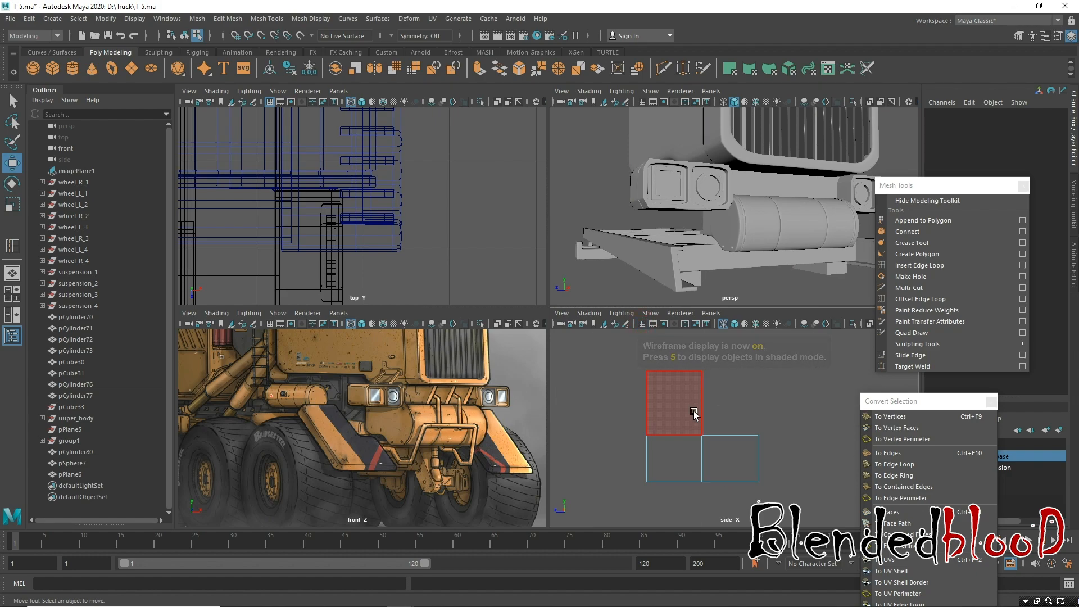
Raise the top edge of the L-shaped plane to make its upright arm taller.
right_click_drag(696, 411, 695, 259)
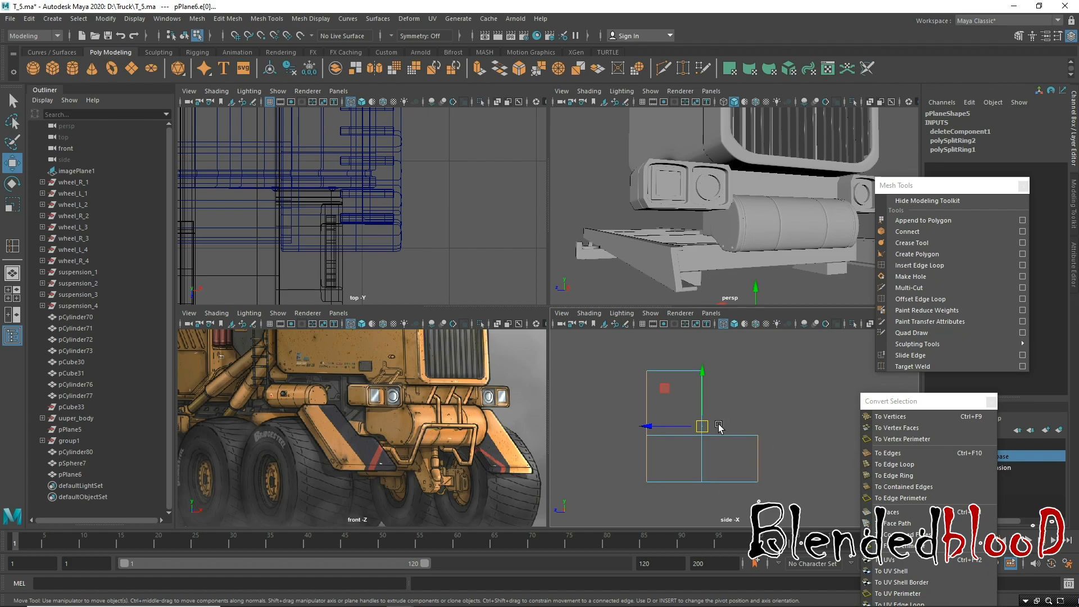
left_click(667, 371)
middle_click_drag(697, 422, 698, 466, "alt")
left_click_drag(682, 368, 688, 347)
middle_click_drag(713, 426, 713, 394, "alt")
Shift the L-shape's left column of vertices slightly outward and move its right end vertices inward to shorten the foot.
right_click_drag(660, 403, 600, 288)
left_click_drag(617, 339, 677, 506)
left_click_drag(604, 431, 602, 430)
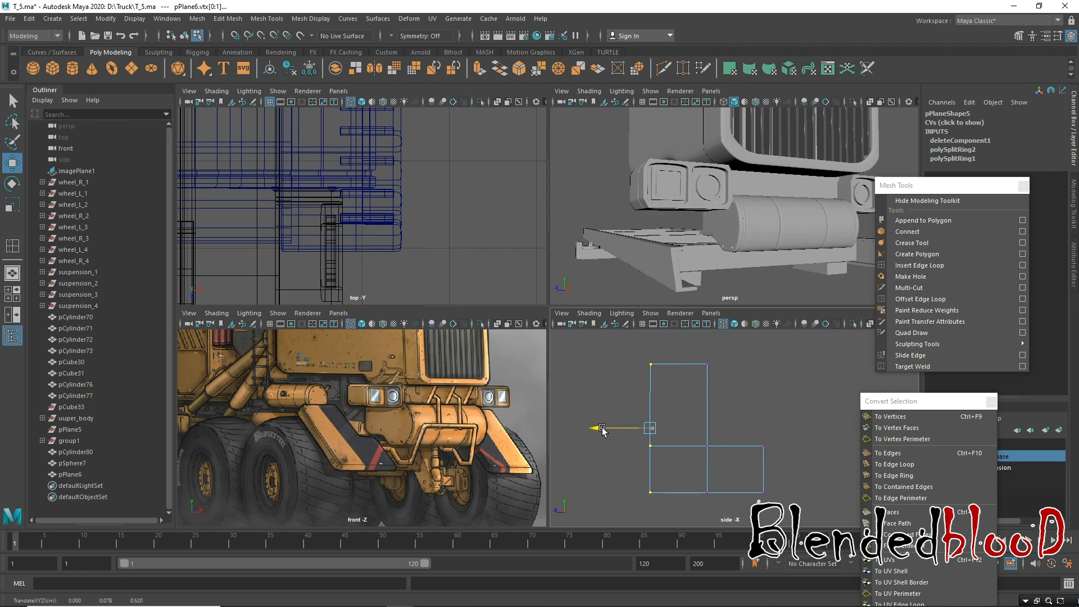
left_click(768, 464)
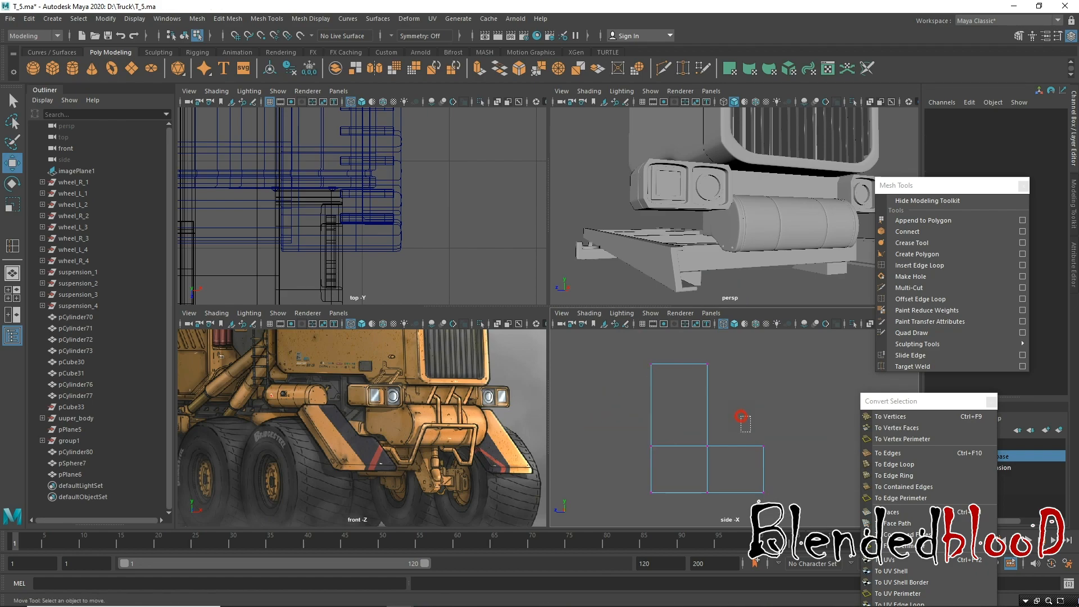
left_click_drag(741, 417, 768, 499)
left_click_drag(728, 469, 719, 469)
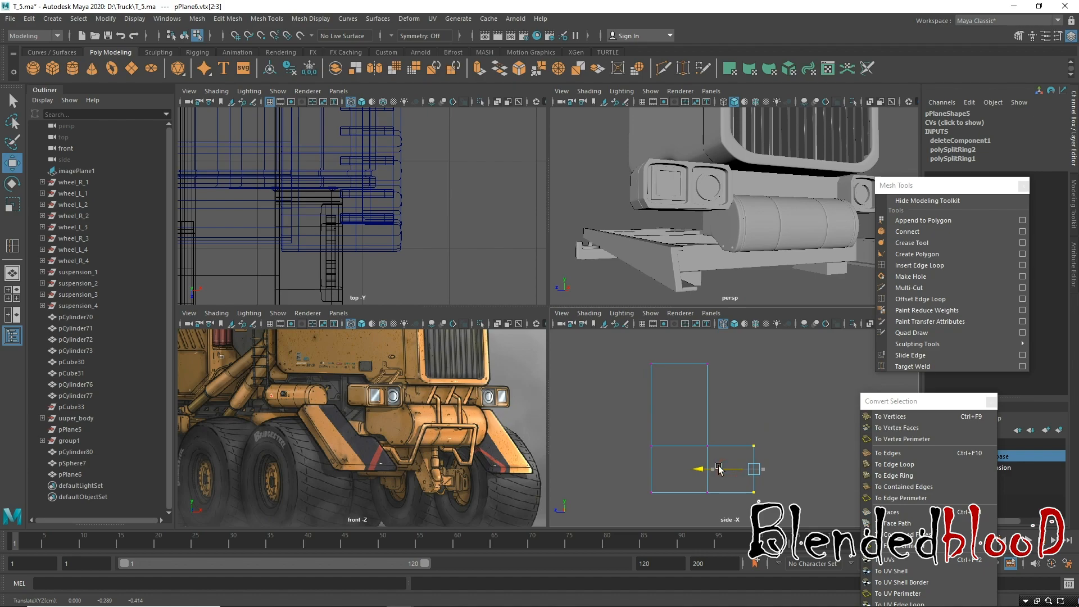
Extrude all three faces of the L-shaped plane to turn it into a solid block.
right_click_drag(709, 286, 704, 315)
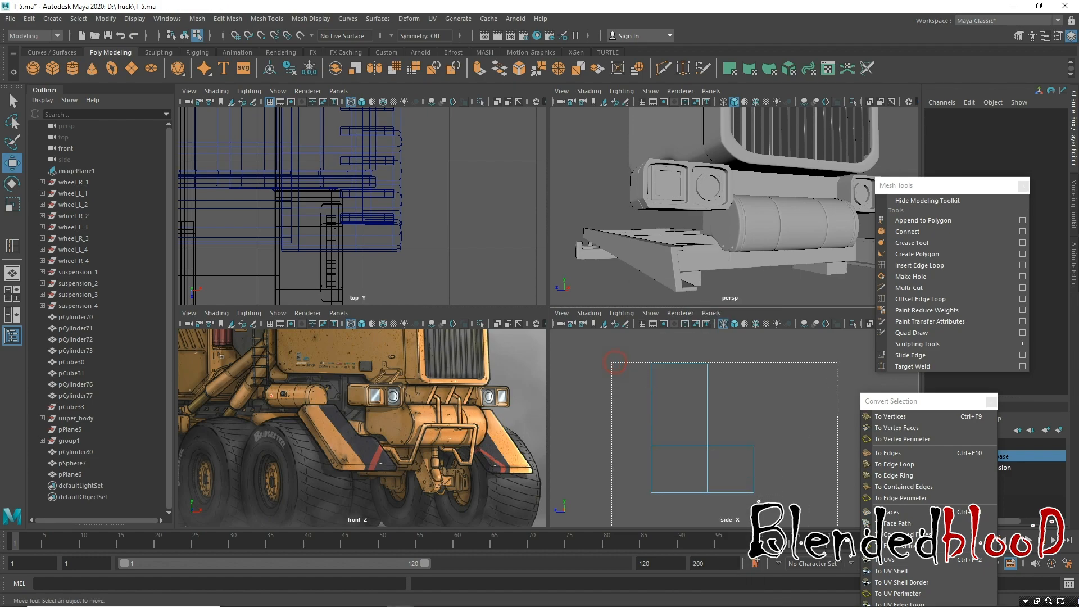
left_click_drag(612, 361, 765, 503)
key("f")
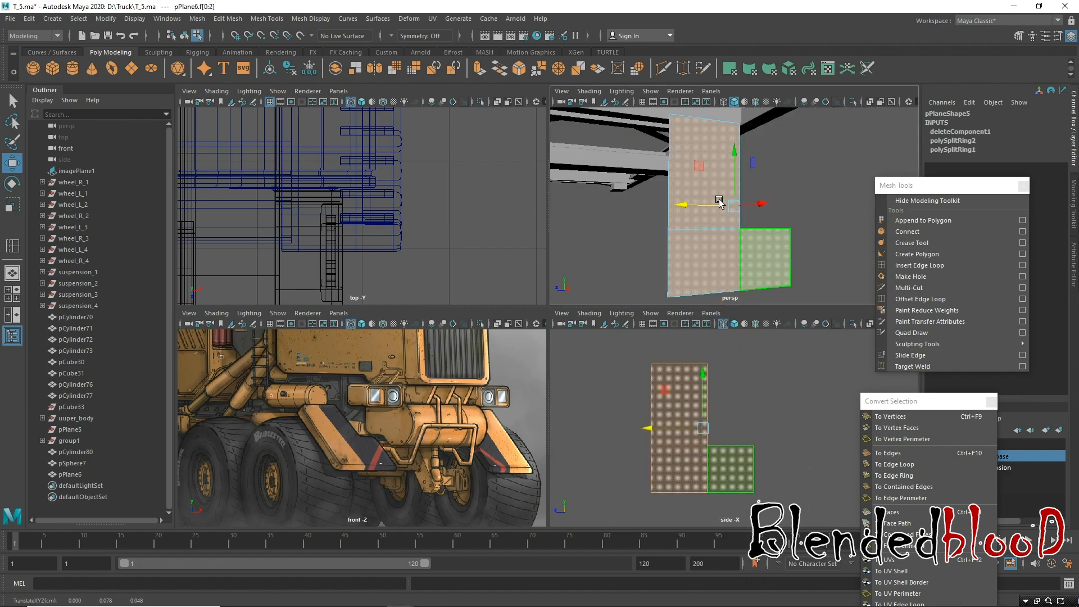
key("ctrl+e")
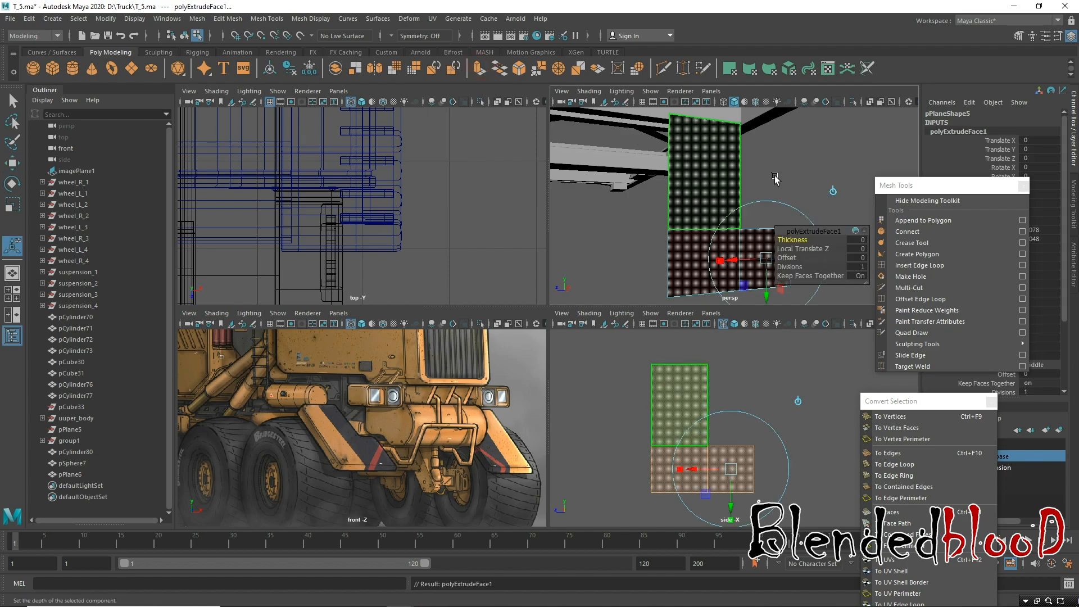
left_click(833, 191)
key("w")
Move the foot's right end vertices further inward to shorten the foot of the L-shaped block.
left_click_drag(820, 216, 781, 241, "alt")
right_click_drag(782, 241, 729, 246)
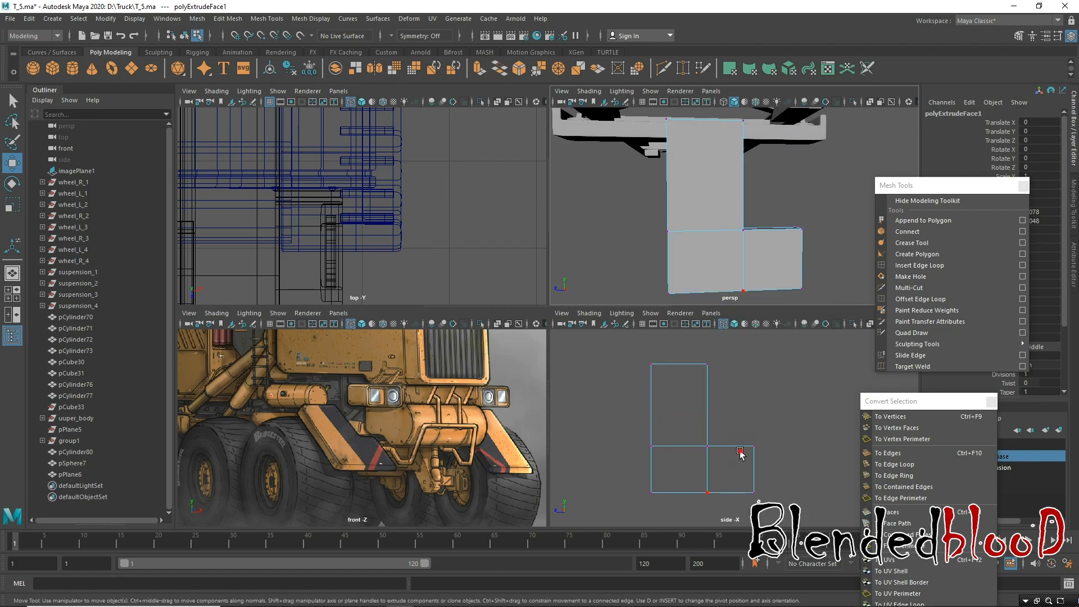
left_click_drag(772, 428, 741, 500)
left_click(723, 463)
left_click(715, 466)
key("ctrl+z")
left_click_drag(699, 470, 684, 472)
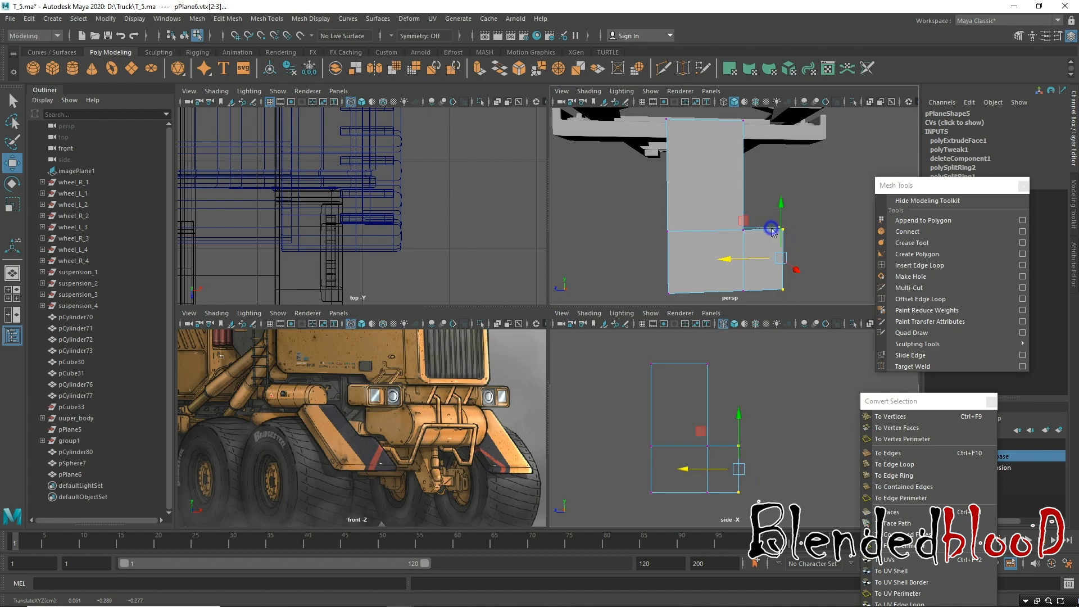
Bevel all edges of the L-shaped block with a fraction of 0.5.
right_click_drag(771, 229, 770, 198)
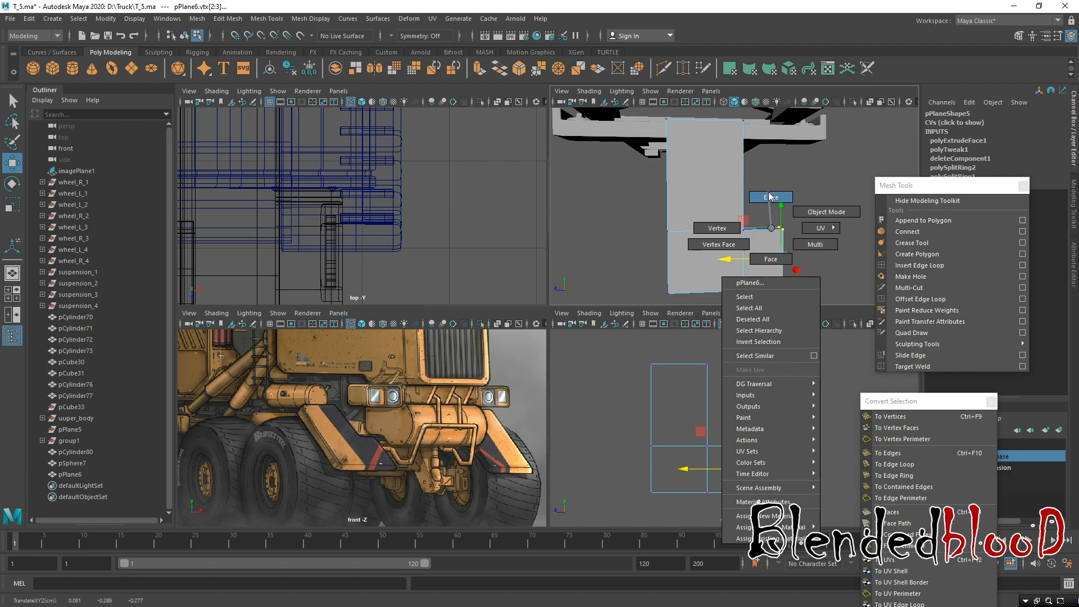
right_click_drag(771, 198, 771, 198)
left_click_drag(606, 348, 827, 596)
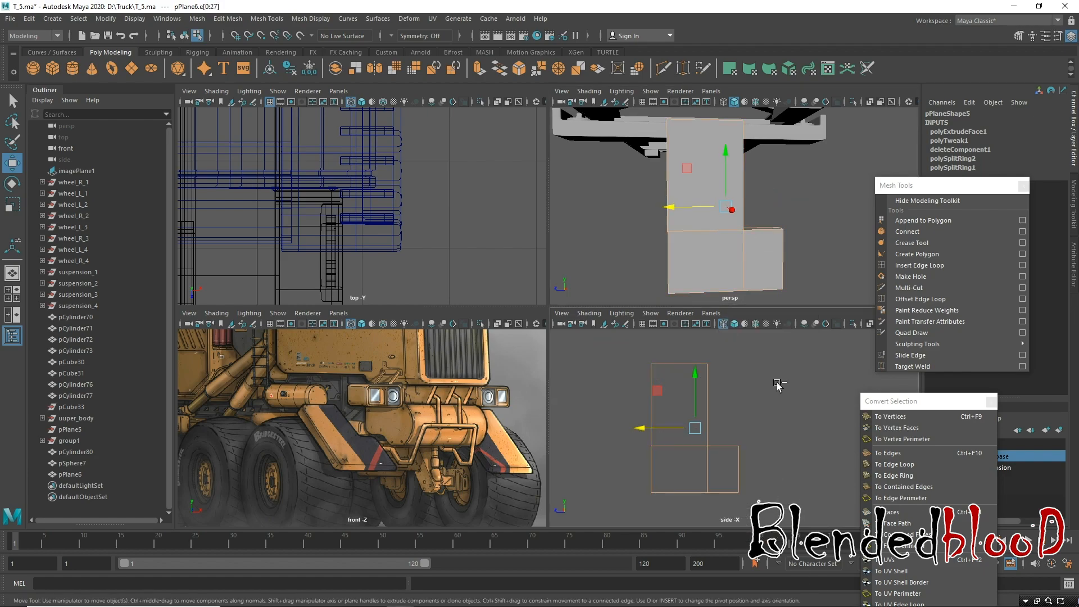
key("ctrl+b")
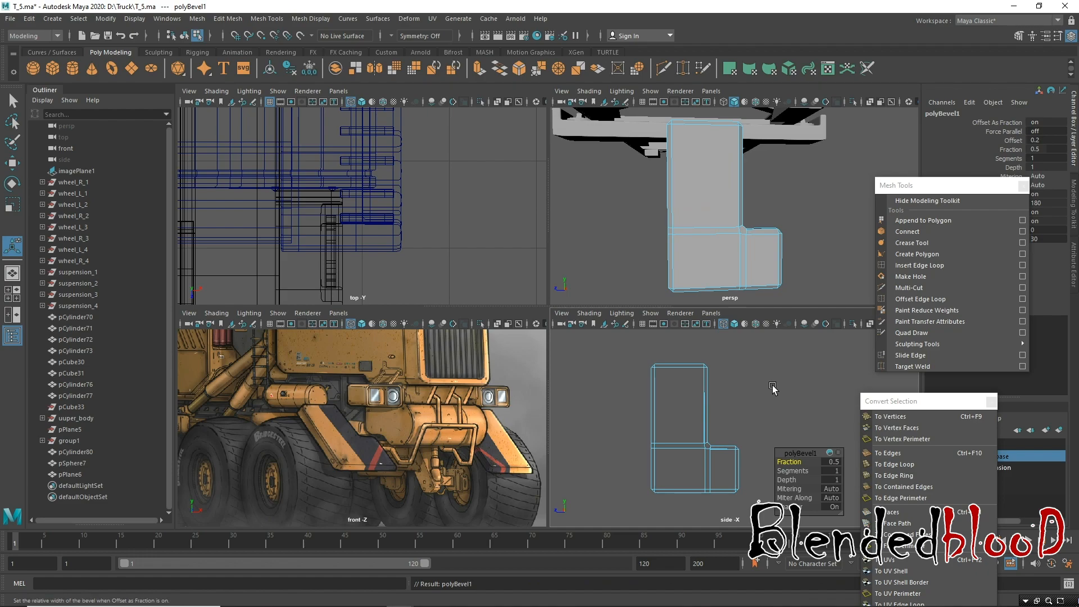
Set the bevel's segments to 2 on the L-shaped block.
key("space")
left_click_drag(747, 253, 796, 250, "alt")
key("space")
left_click(787, 249)
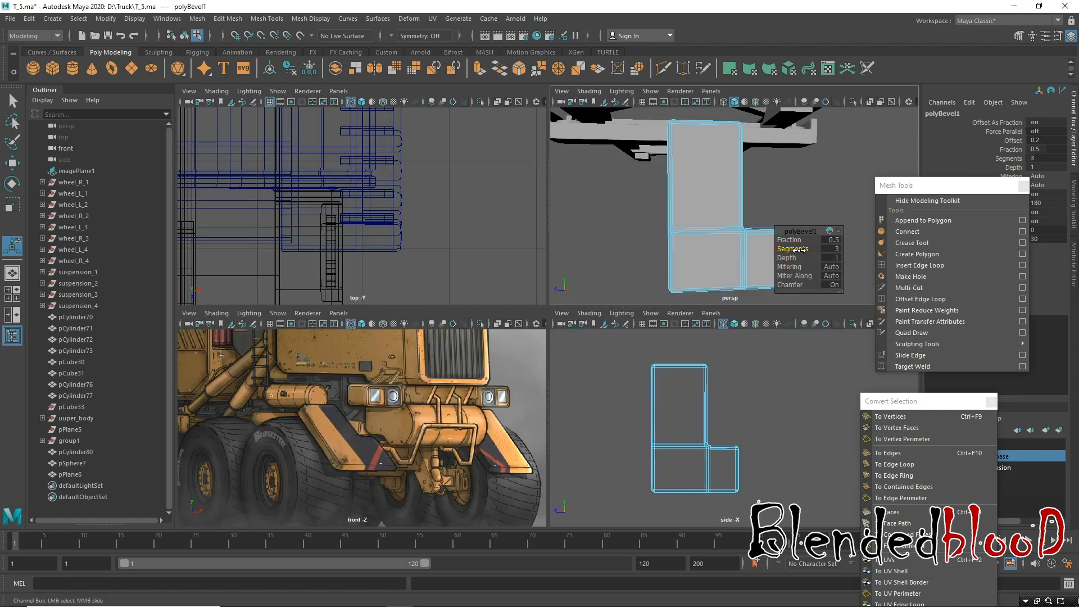
left_click(797, 249)
left_click_drag(797, 249, 792, 249)
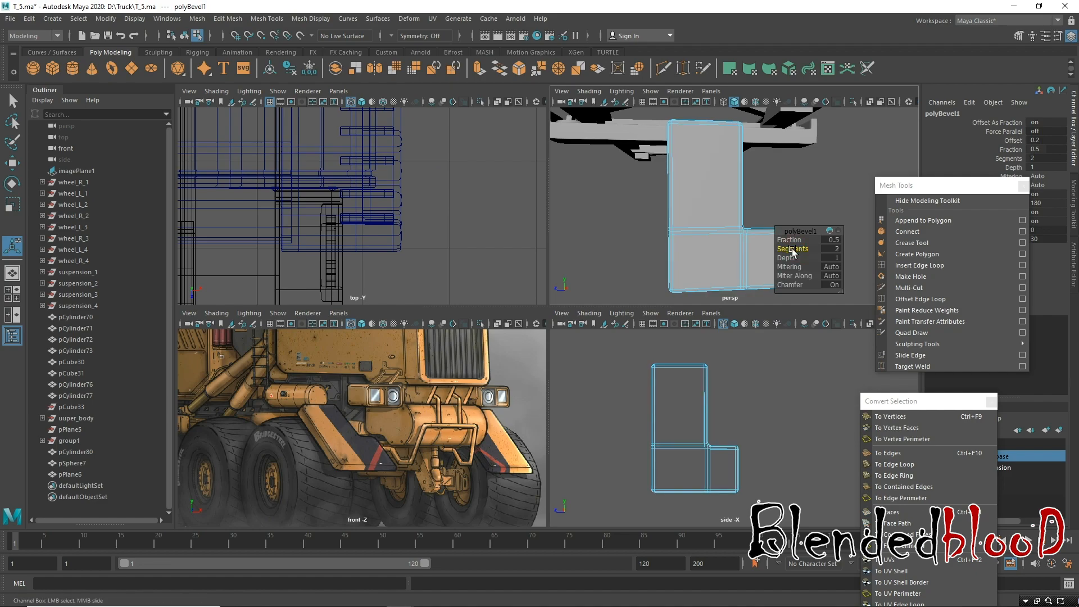
left_click_drag(660, 212, 729, 196, "alt")
key("w")
left_click(671, 209)
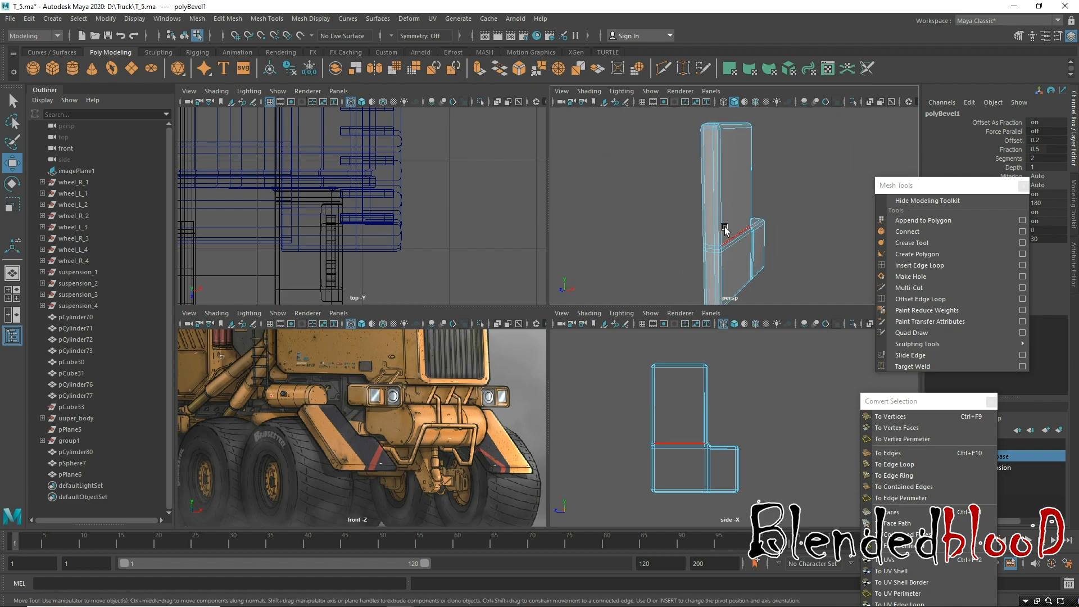
right_click_drag(728, 193, 782, 178)
key("e")
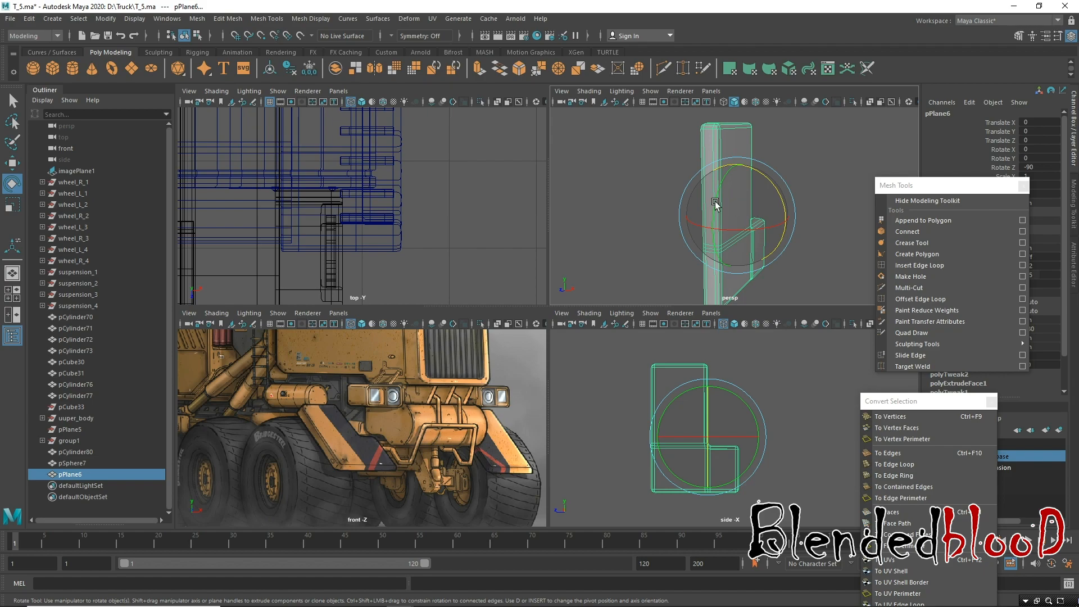
middle_click(488, 207)
key("f")
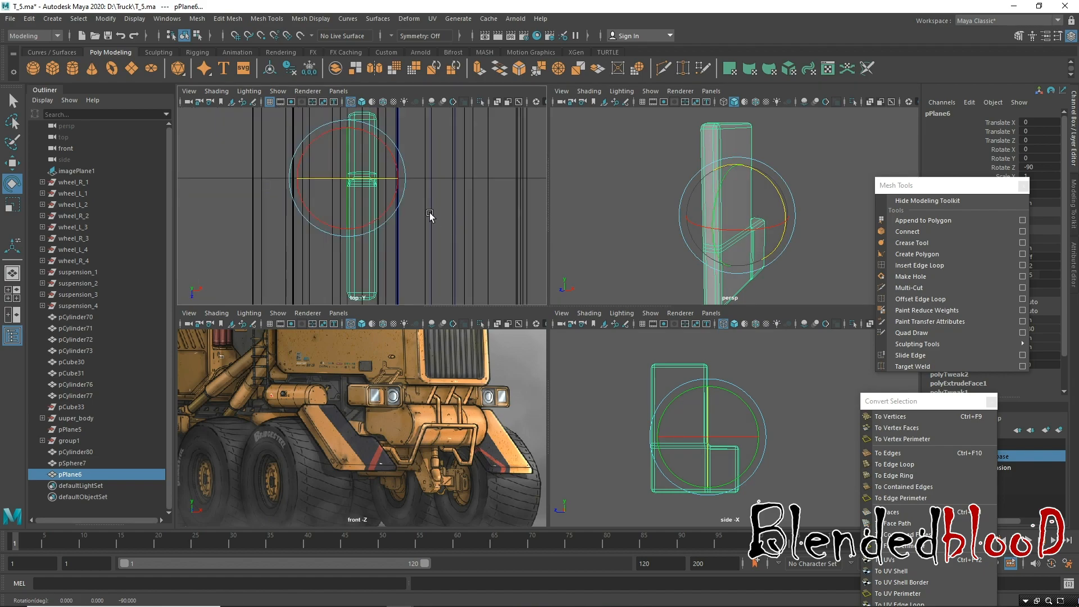
key("w")
right_click_drag(371, 139, 316, 140)
right_click_drag(417, 197, 422, 261, "alt")
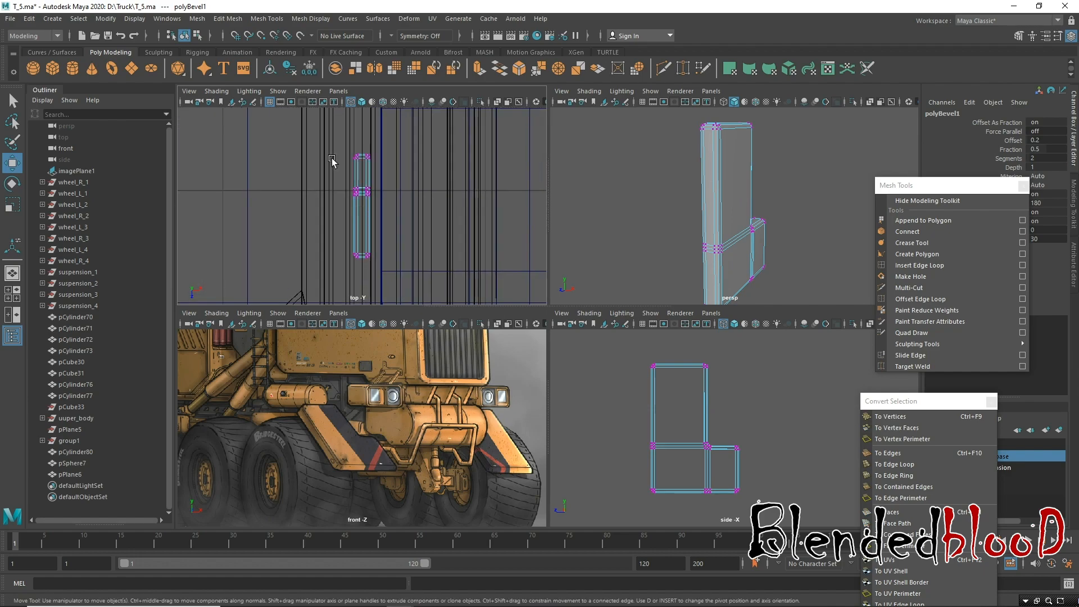
left_click_drag(319, 130, 363, 269)
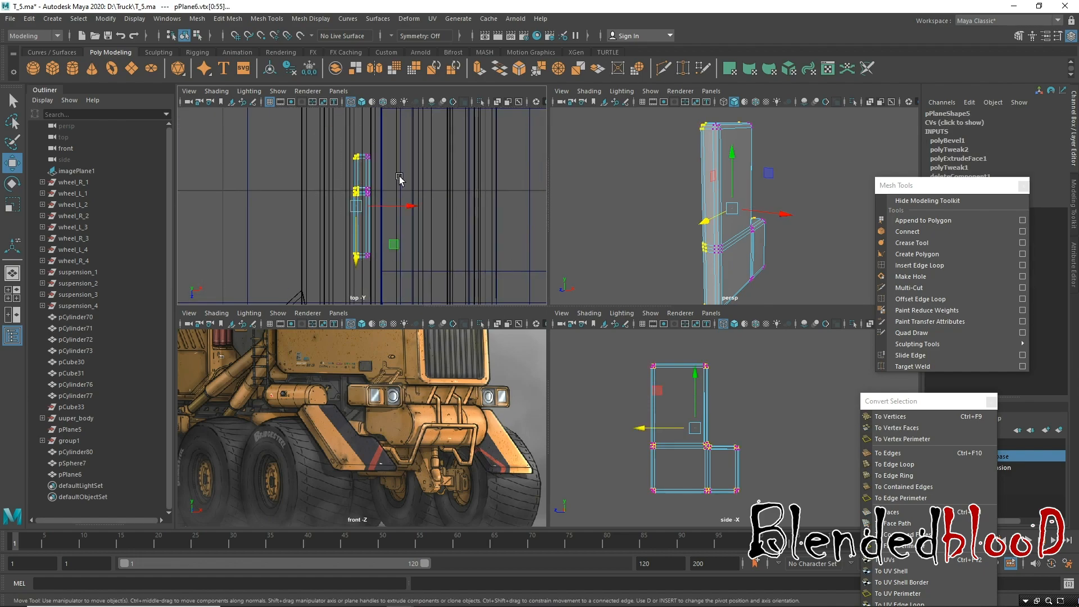
key("r")
left_click_drag(403, 206, 383, 211)
left_click_drag(359, 141, 412, 275)
key("ctrl+z")
key("ctrl+z")
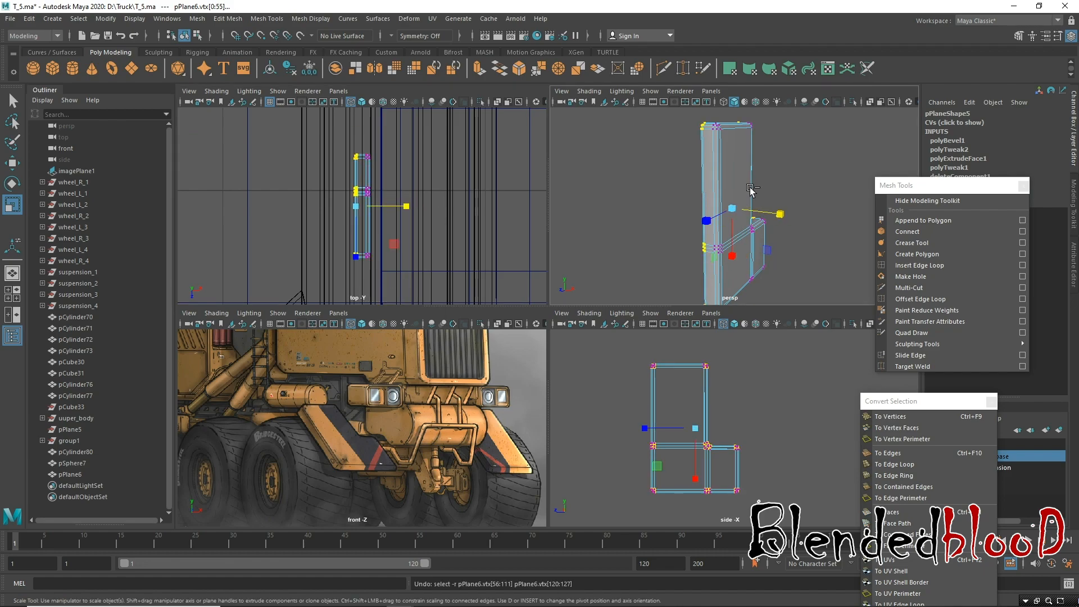
key("ctrl+z")
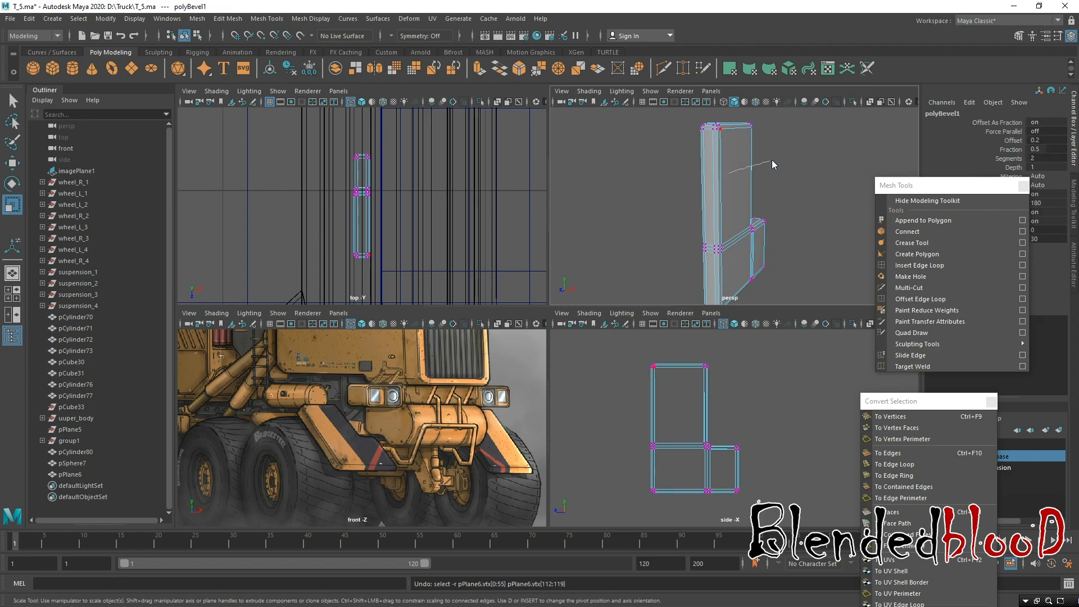
Scale the whole L-shaped block thinner across its thickness, with Scale Y at about 0.434.
key("F8")
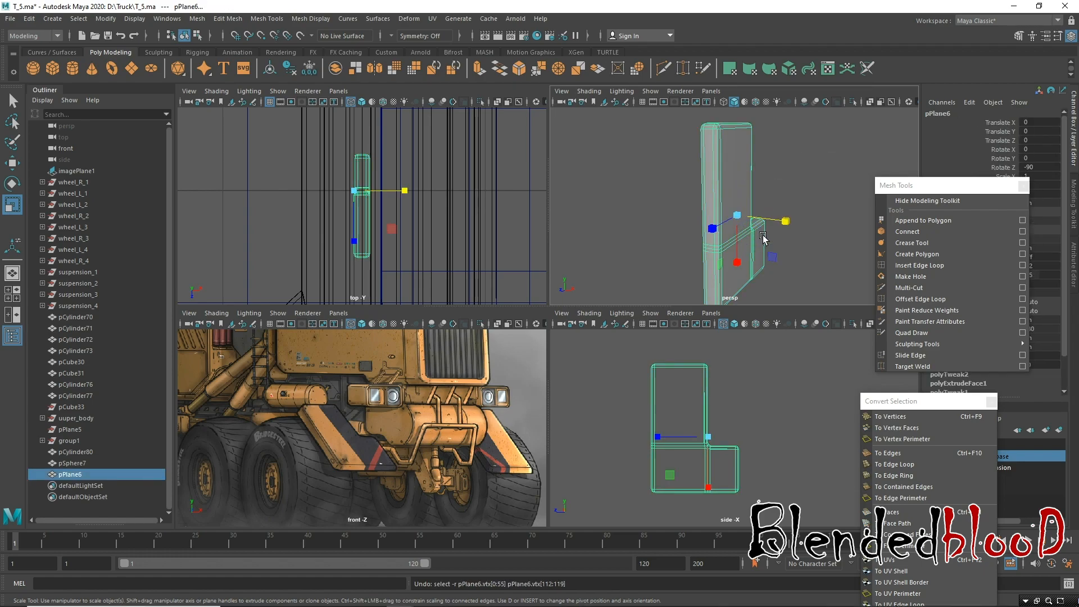
key("w")
key("r")
left_click_drag(785, 221, 758, 219)
Examine the L-shaped block's corners and edges from several angles in smooth mesh preview.
left_click(797, 258)
left_click_drag(797, 258, 731, 242, "alt")
left_click(731, 243)
key("3")
left_click(798, 247)
left_click_drag(798, 247, 708, 257, "alt")
scroll(720, 253, "up", 3)
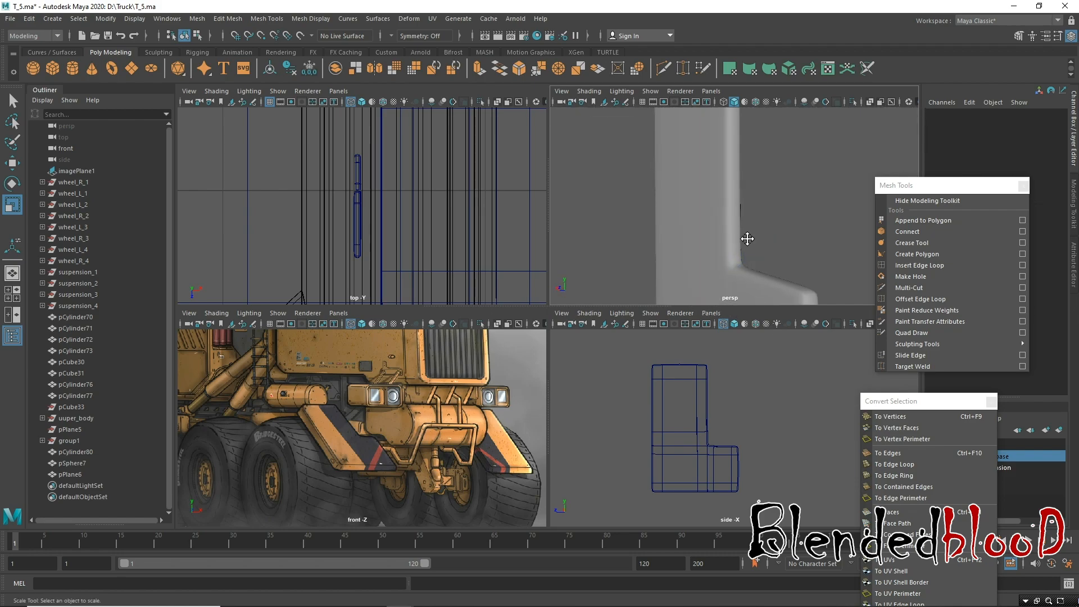
Insert horizontal edge loops on the L-shaped plate just below its inner corner and close to its bottom edge.
left_click(728, 179)
key("1")
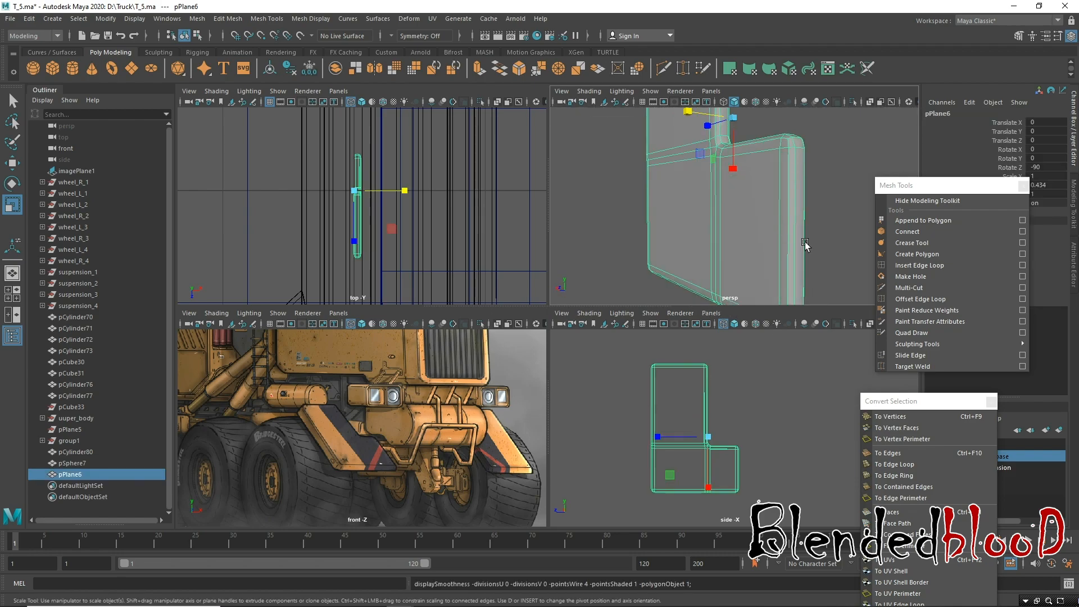
left_click(919, 264)
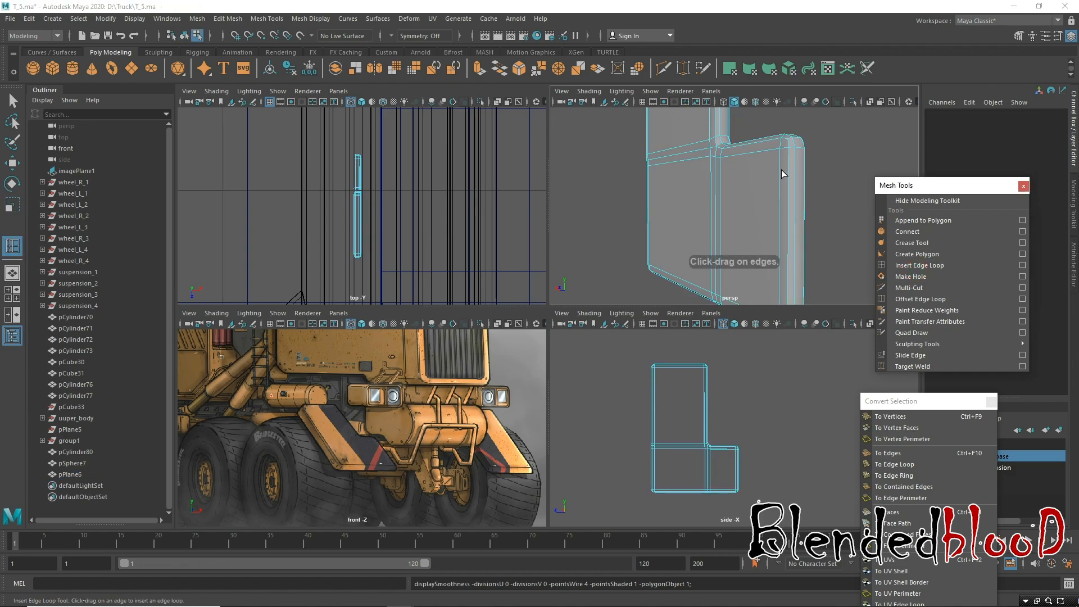
left_click_drag(782, 170, 780, 164)
right_click_drag(796, 242, 754, 191, "alt")
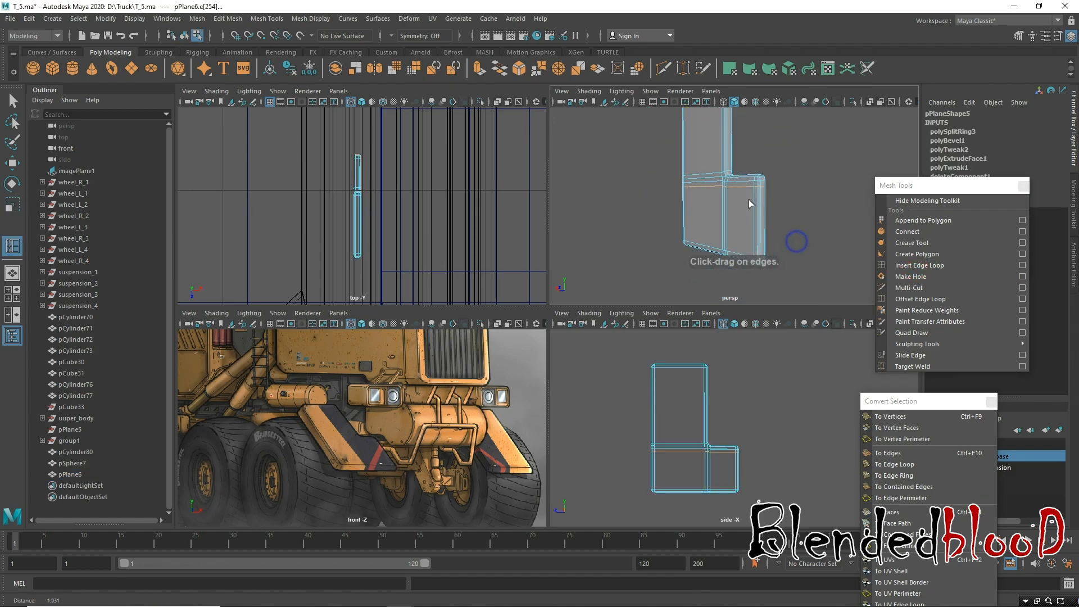
right_click_drag(760, 255, 759, 261, "alt")
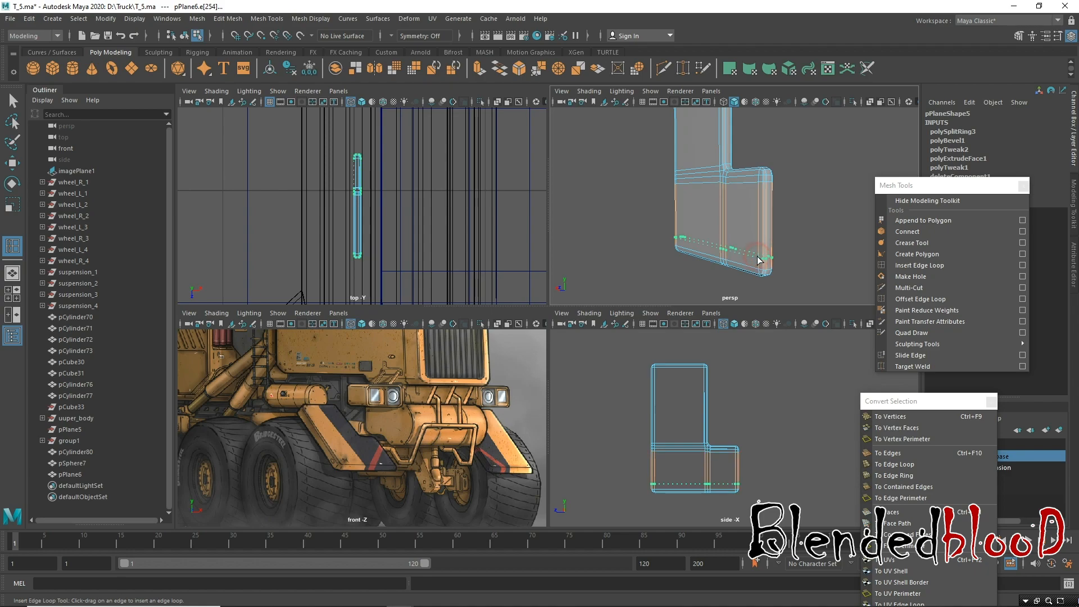
left_click(745, 256)
scroll(746, 234, "up", 2)
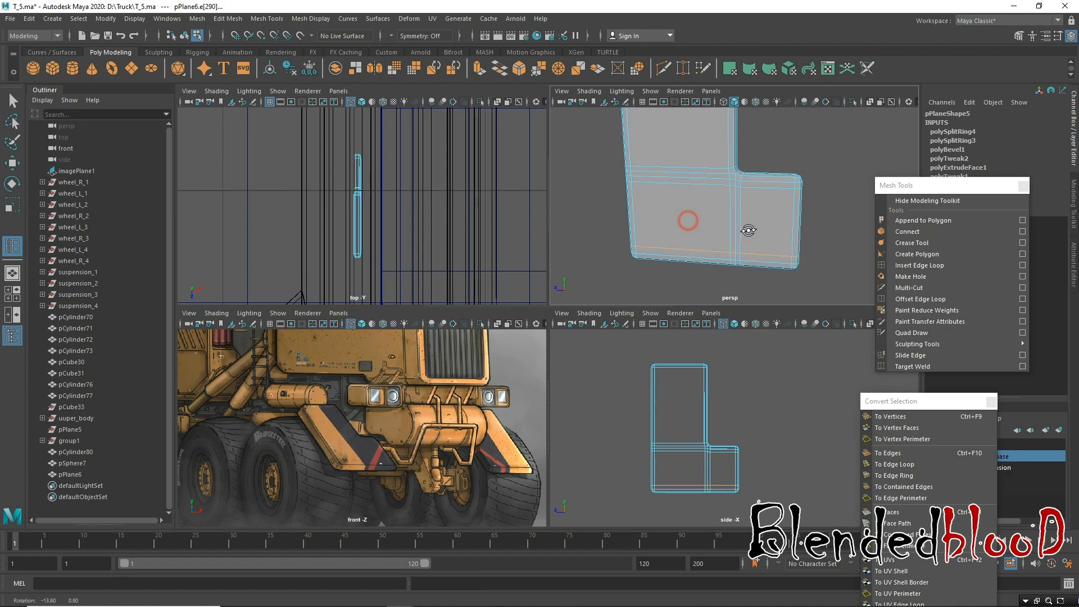
Insert vertical edge loops beside the plate's inner corner and along its long straight side, and show it in smooth mesh preview.
left_click(715, 254)
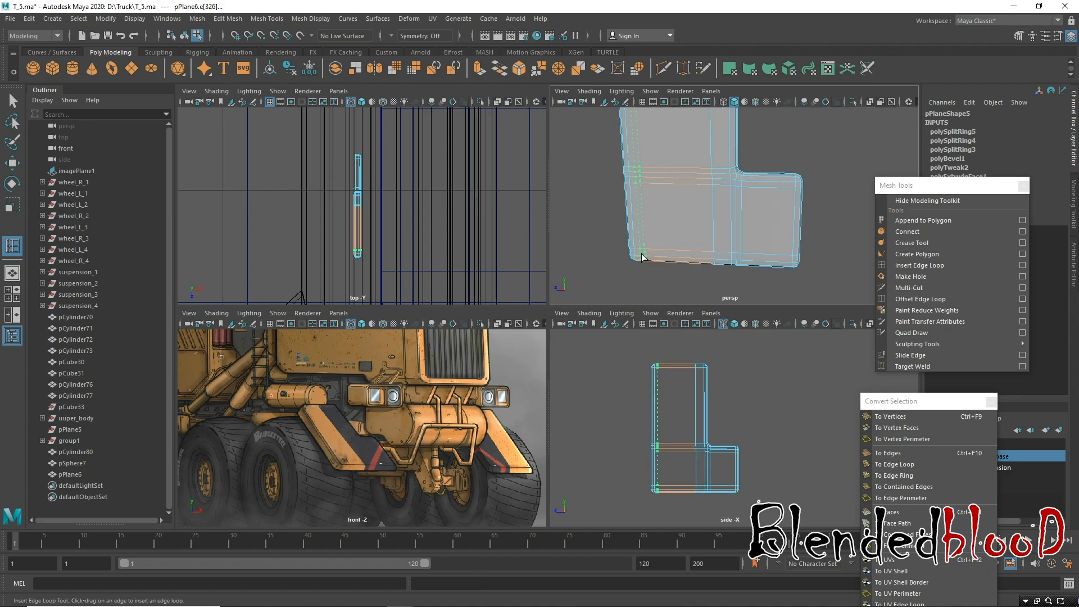
left_click(645, 251)
middle_click_drag(707, 221, 748, 391, "alt")
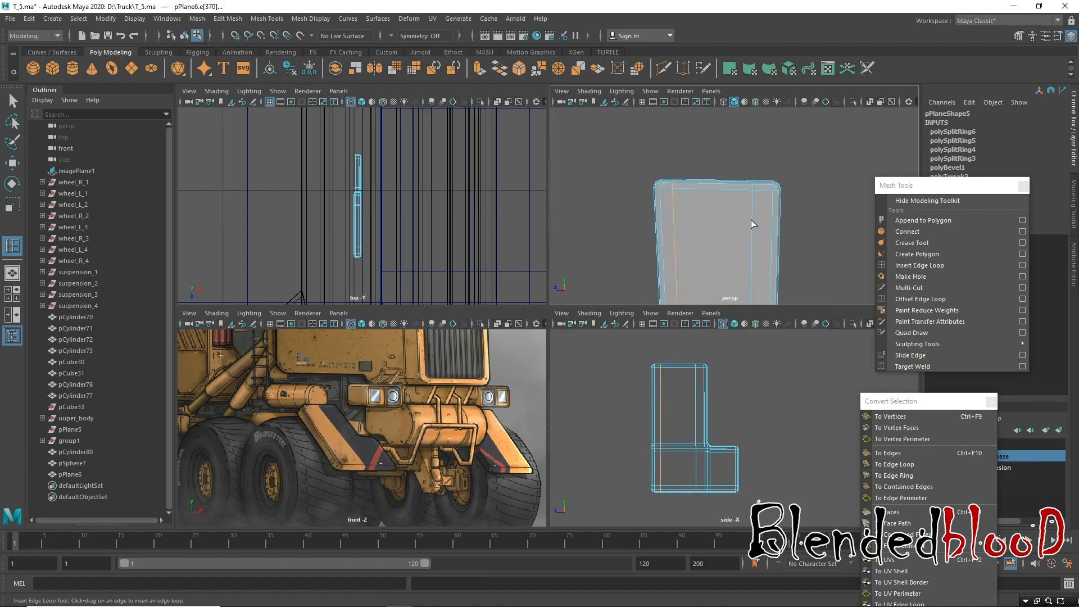
key("w")
key("3")
right_click_drag(750, 176, 791, 161)
left_click(787, 173)
left_click_drag(799, 198, 843, 187, "alt")
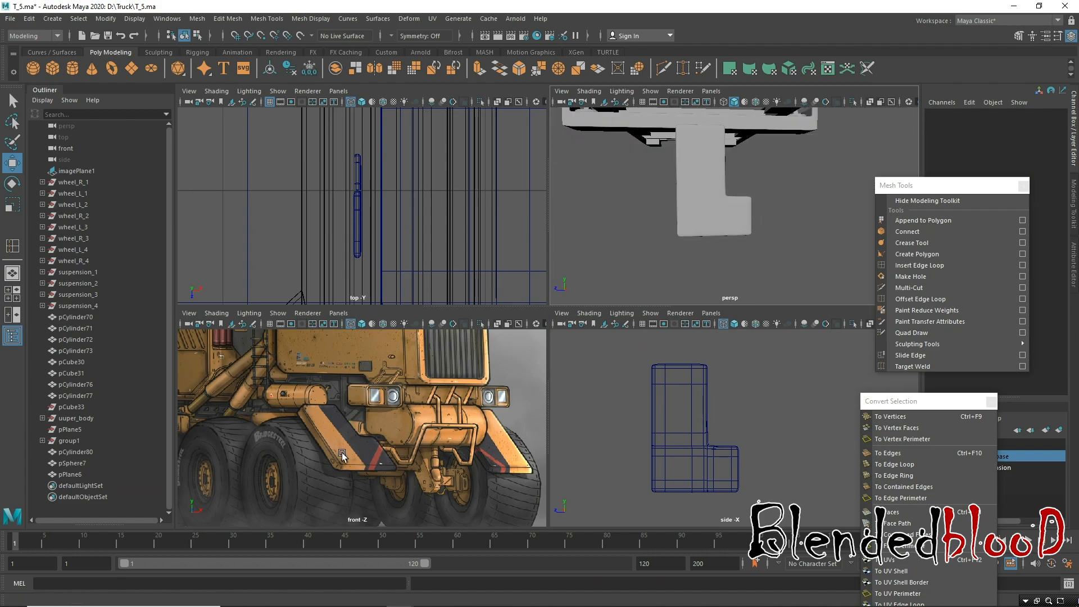
Select the L-shaped plate, move the floating tool windows clear of the layer list, and show the suspension and wheel layers.
left_click(738, 226)
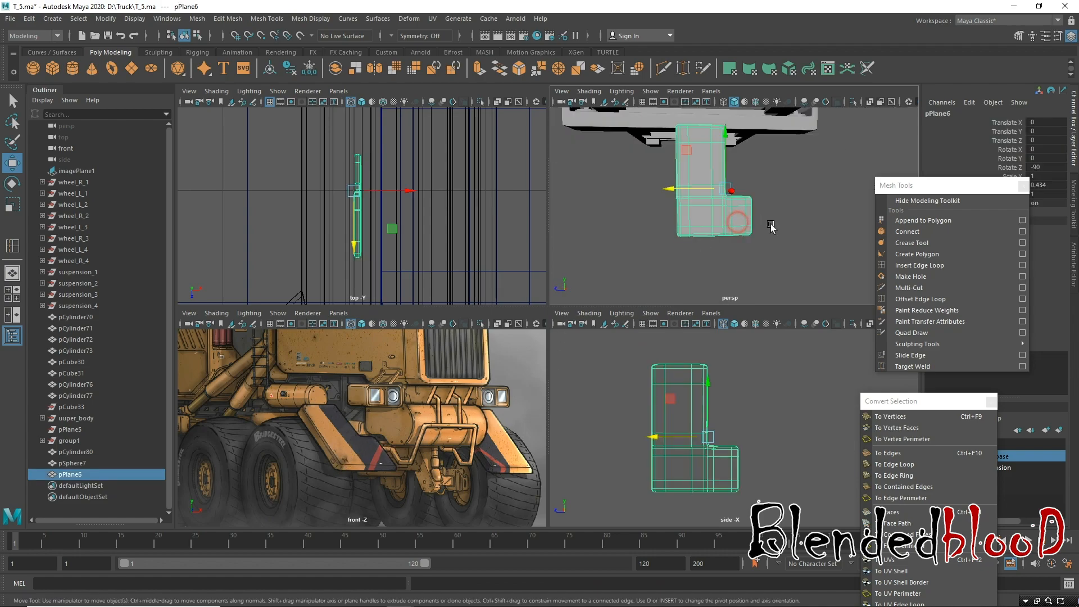
left_click_drag(932, 192, 914, 86)
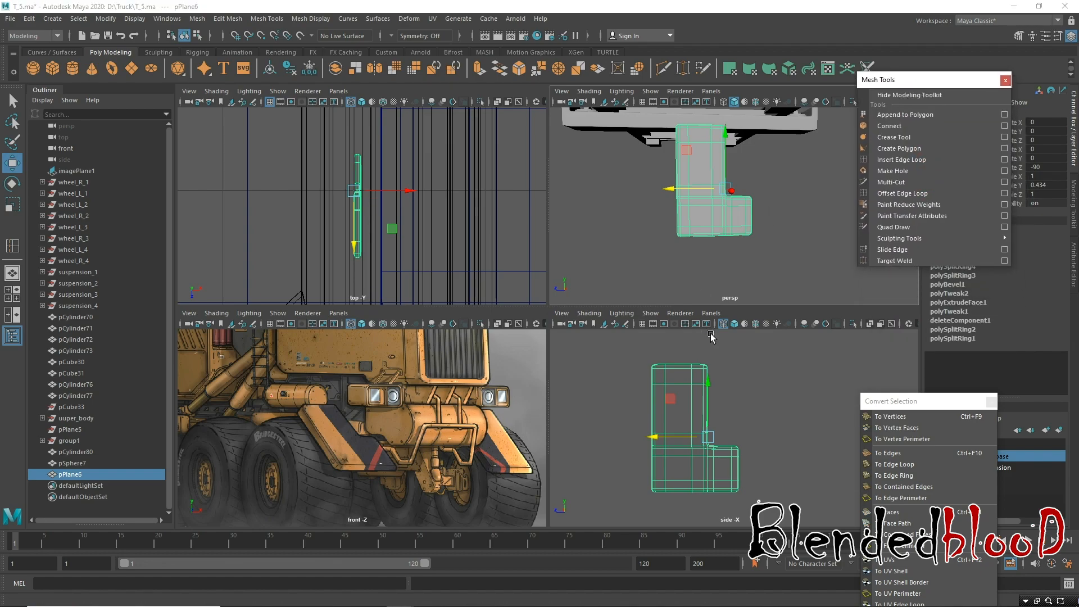
left_click_drag(887, 403, 896, 561)
left_click(934, 468)
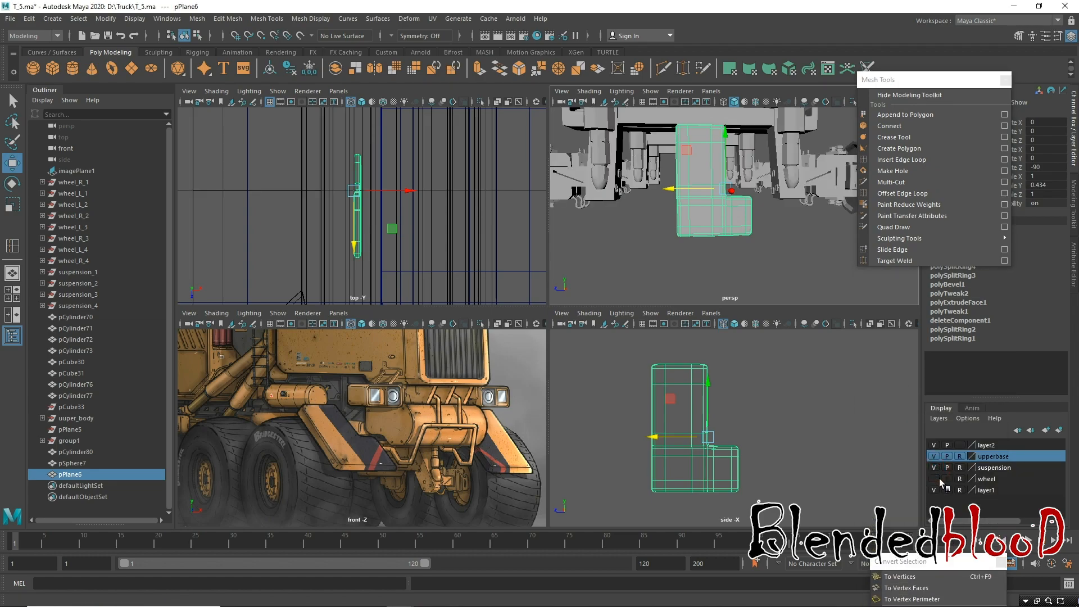
left_click(934, 479)
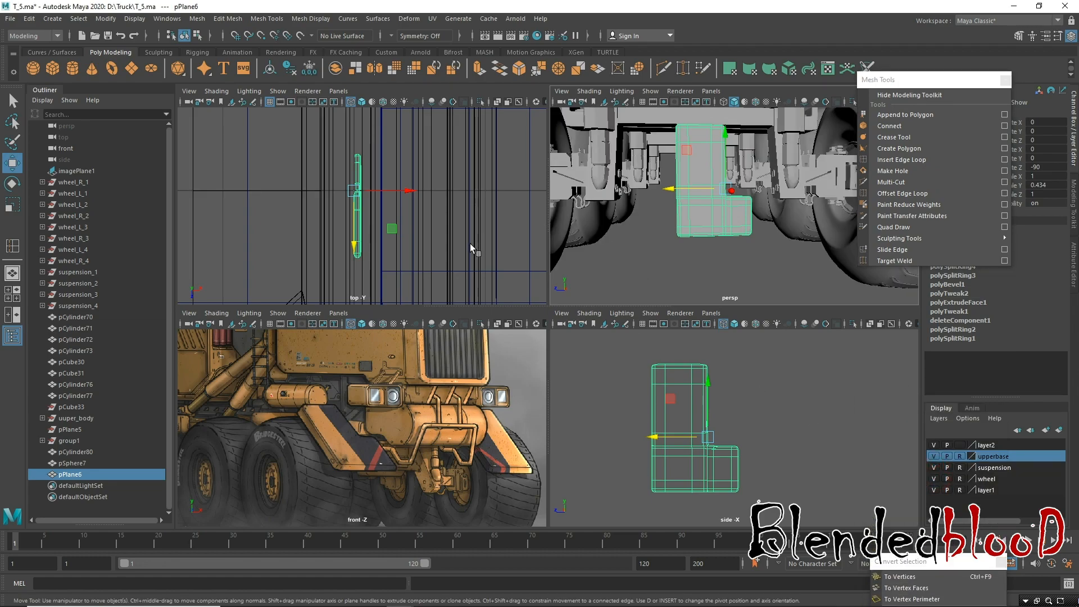
Move the plate to the truck's front corner at chassis height, about 4.391, 3.553, 3.774.
scroll(433, 246, "down", 10)
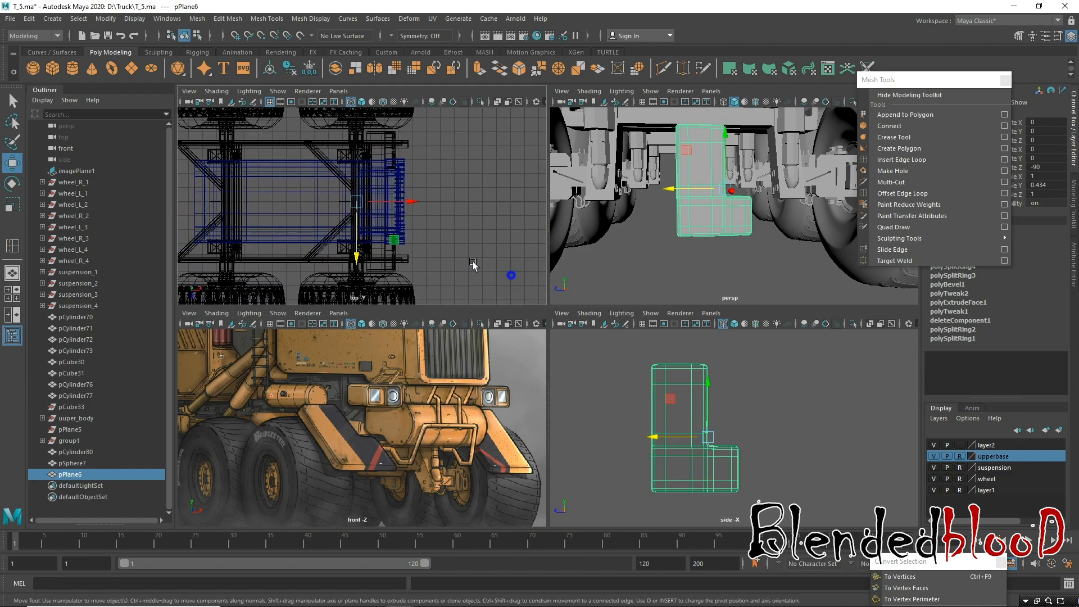
left_click_drag(405, 219, 408, 296)
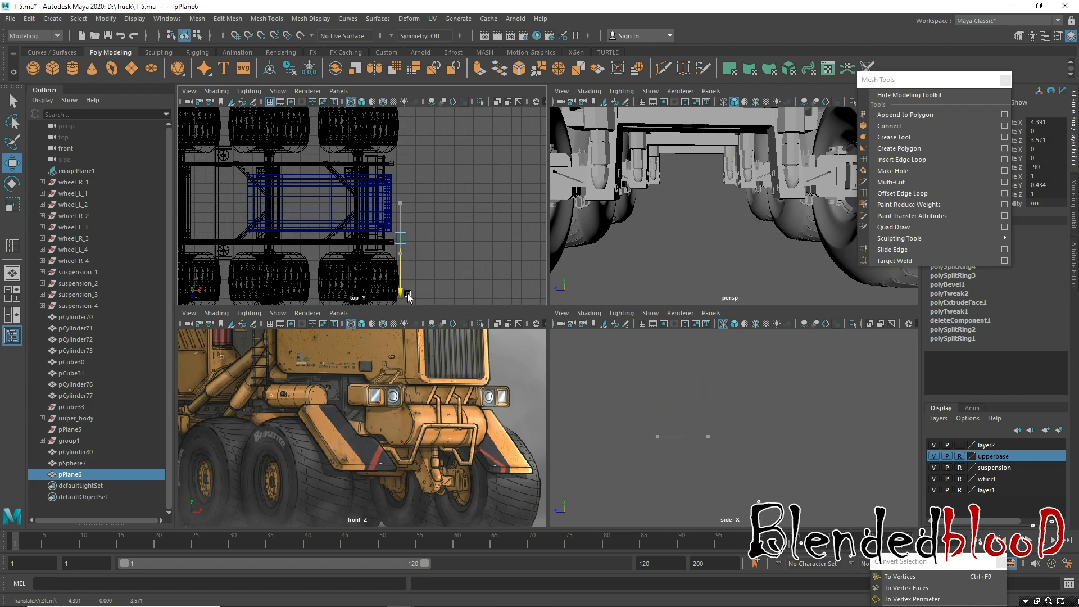
right_click_drag(718, 448, 582, 375, "alt")
left_click_drag(665, 432, 652, 358)
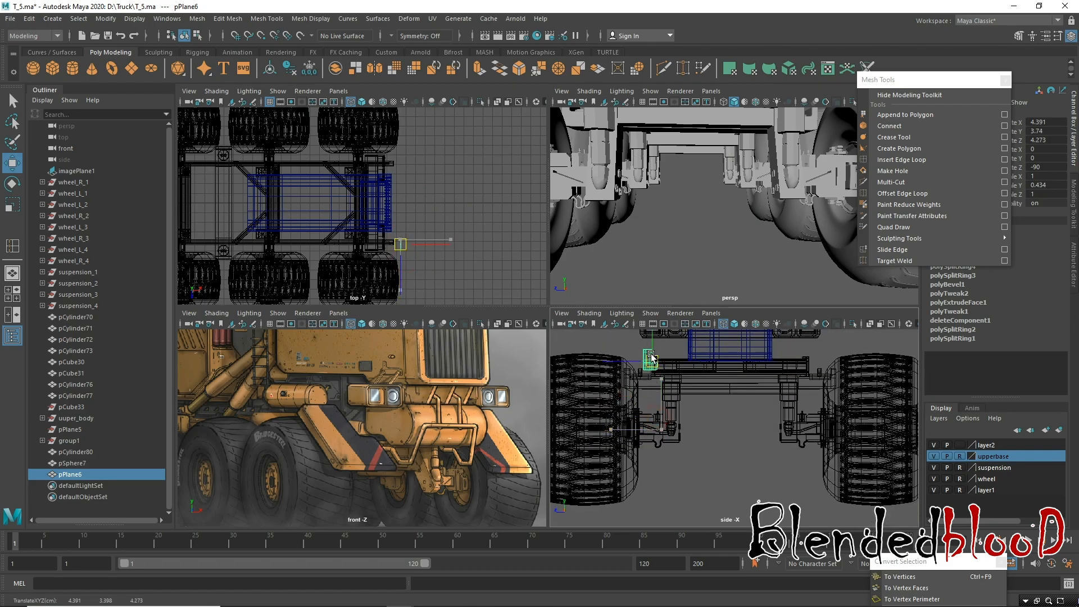
Scale the plate up uniformly to about 5.002 in X and Z and 2.169 in Y.
key("r")
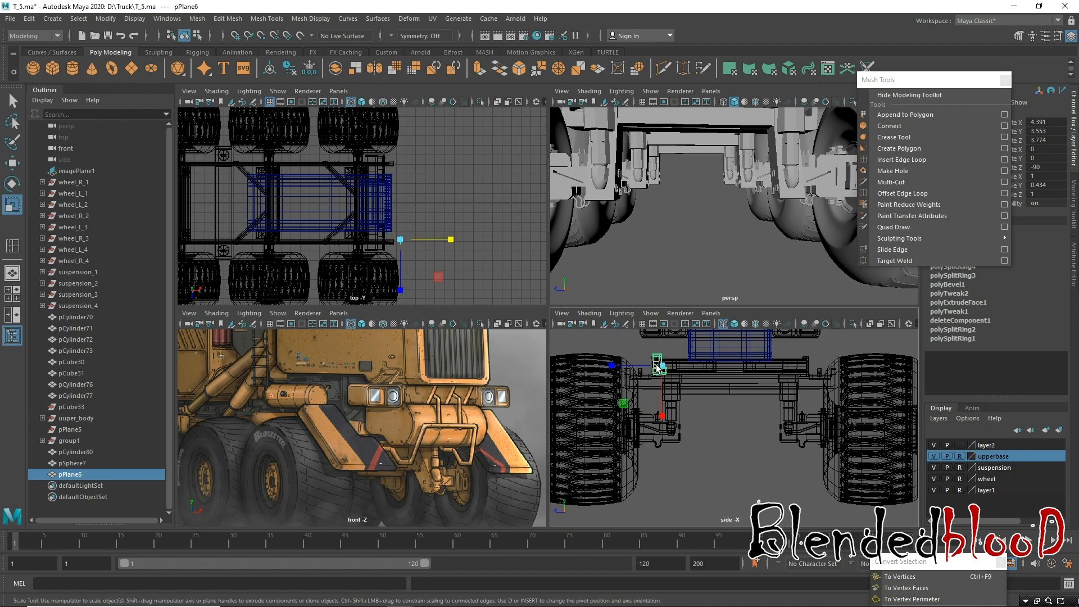
left_click_drag(664, 367, 724, 436)
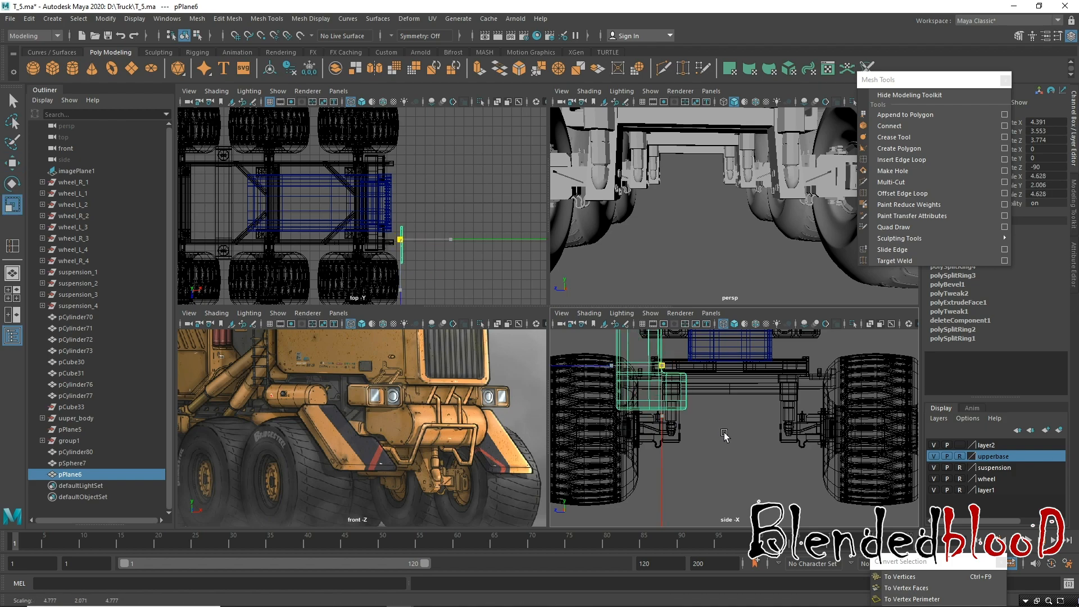
right_click_drag(713, 233, 579, 160, "alt")
left_click_drag(705, 228, 695, 209, "alt")
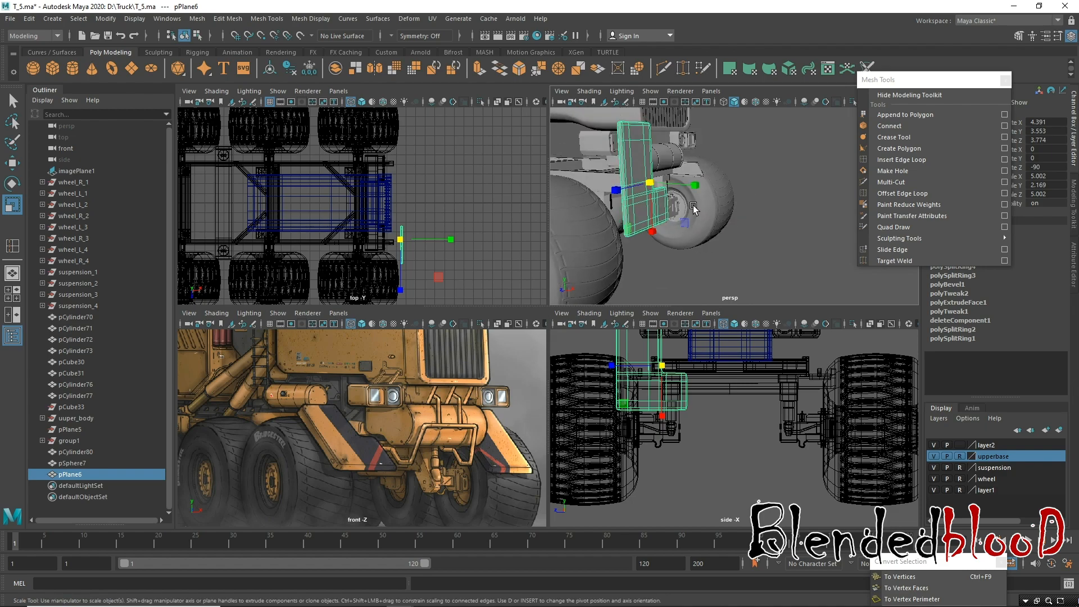
Adjust the plate's proportions to about 4.324 in Scale X and 5.254 in Scale Z.
left_click_drag(700, 257, 631, 230, "alt")
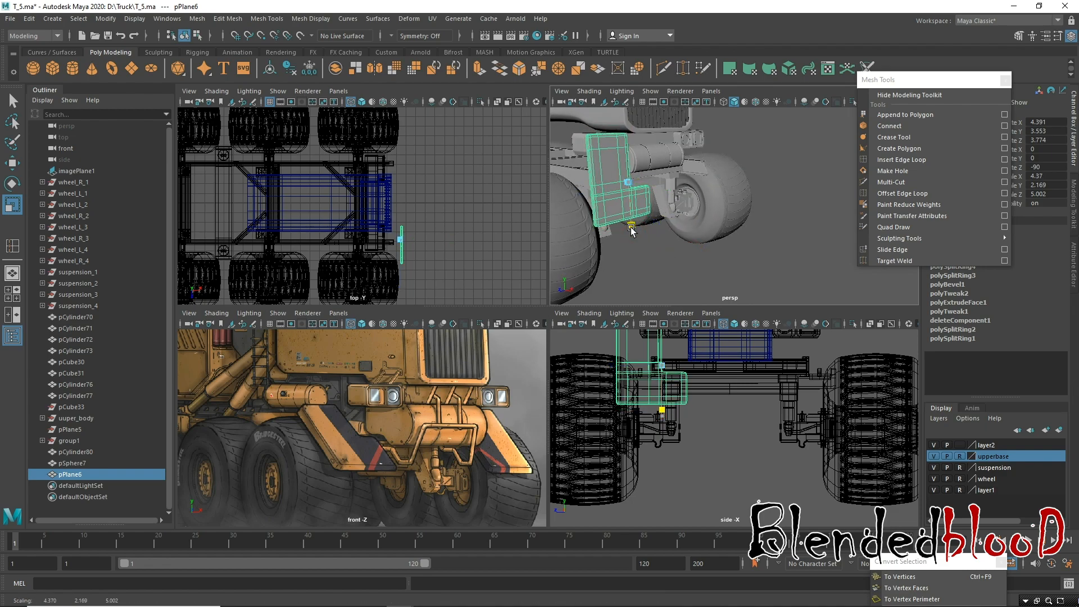
left_click_drag(634, 228, 564, 181)
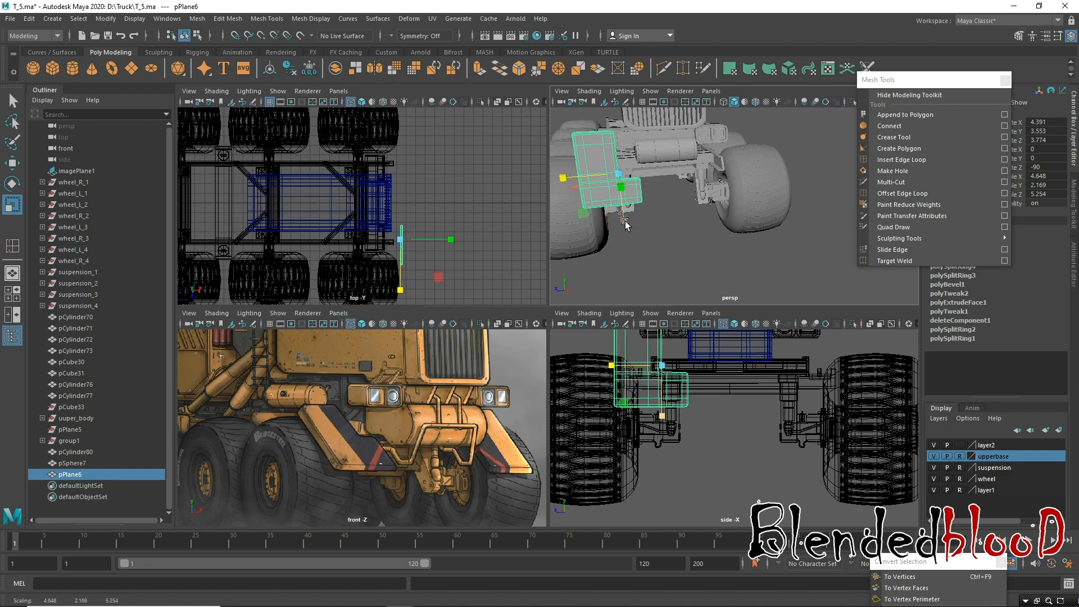
left_click_drag(625, 225, 626, 225)
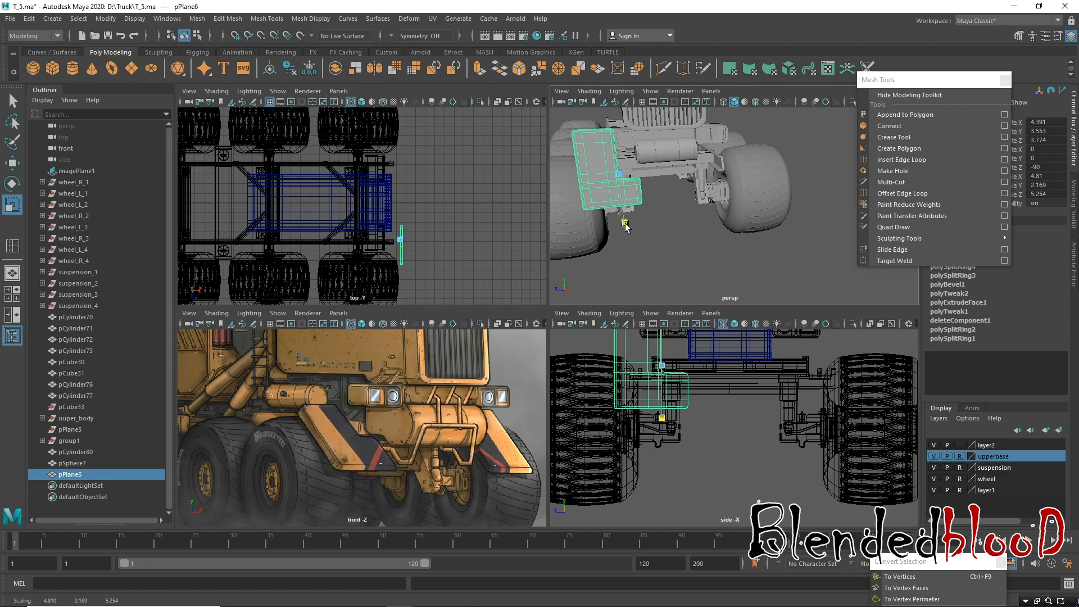
left_click_drag(625, 225, 620, 225)
Move the plate's bottom vertices down to make its lower section taller, and return to object mode.
key("w")
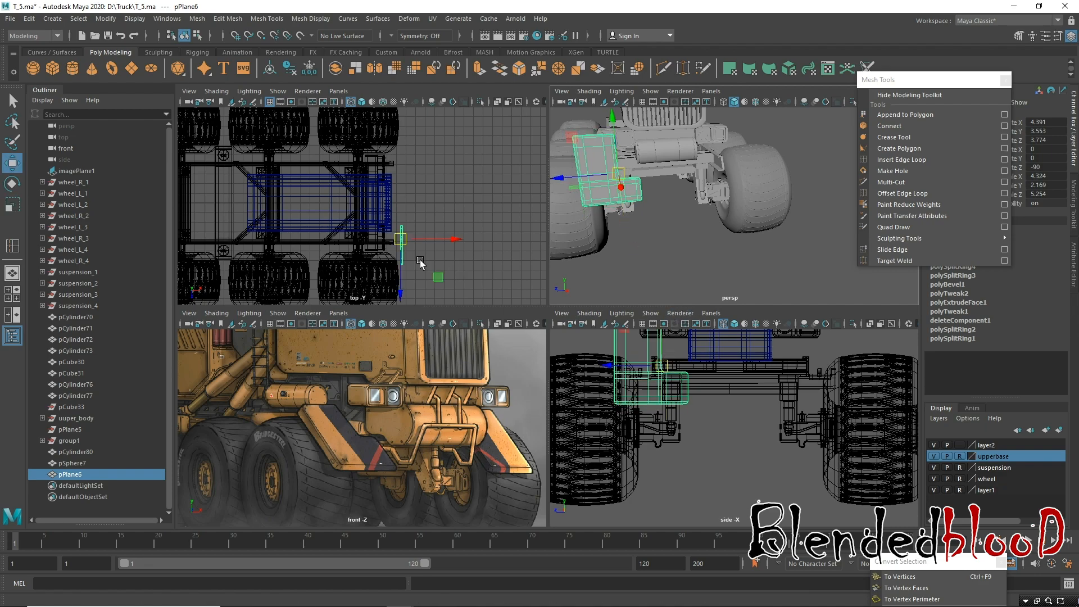
middle_click_drag(685, 453, 723, 462)
right_click_drag(722, 463, 739, 477, "alt")
key("1")
right_click_drag(730, 429, 670, 286)
left_click_drag(614, 394, 818, 466)
left_click_drag(693, 367, 694, 385)
right_click_drag(629, 187, 683, 152)
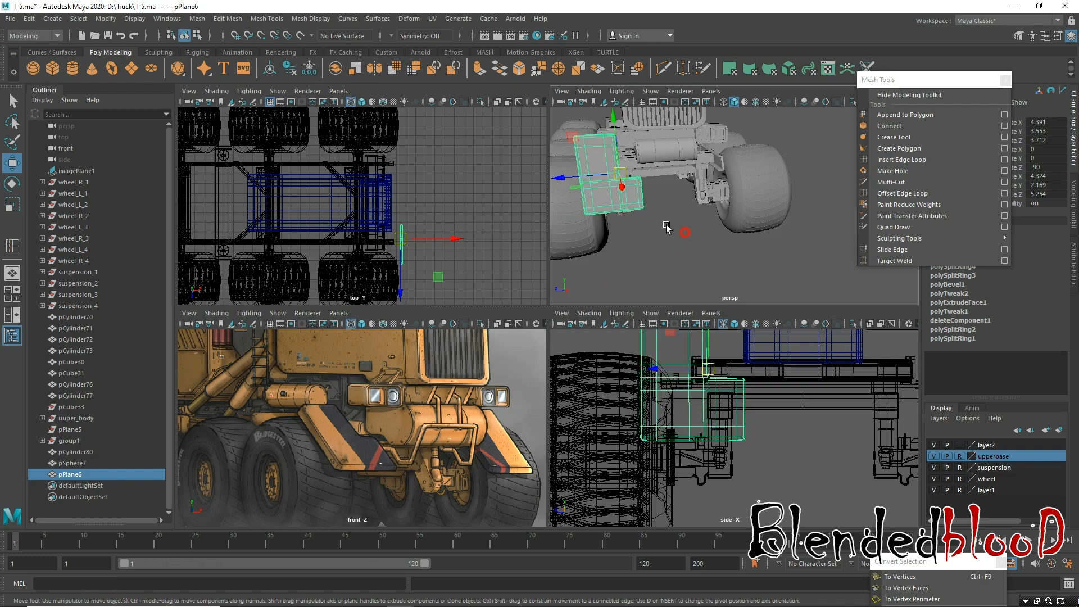
Delete the construction history of all objects in the scene.
left_click_drag(702, 246, 748, 243, "alt")
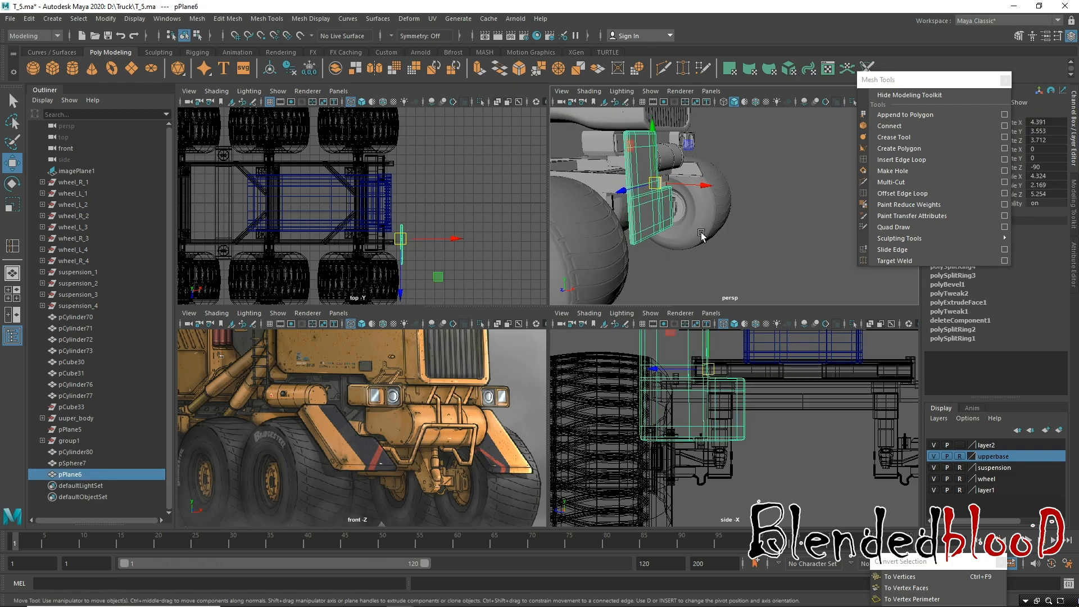
left_click(27, 18)
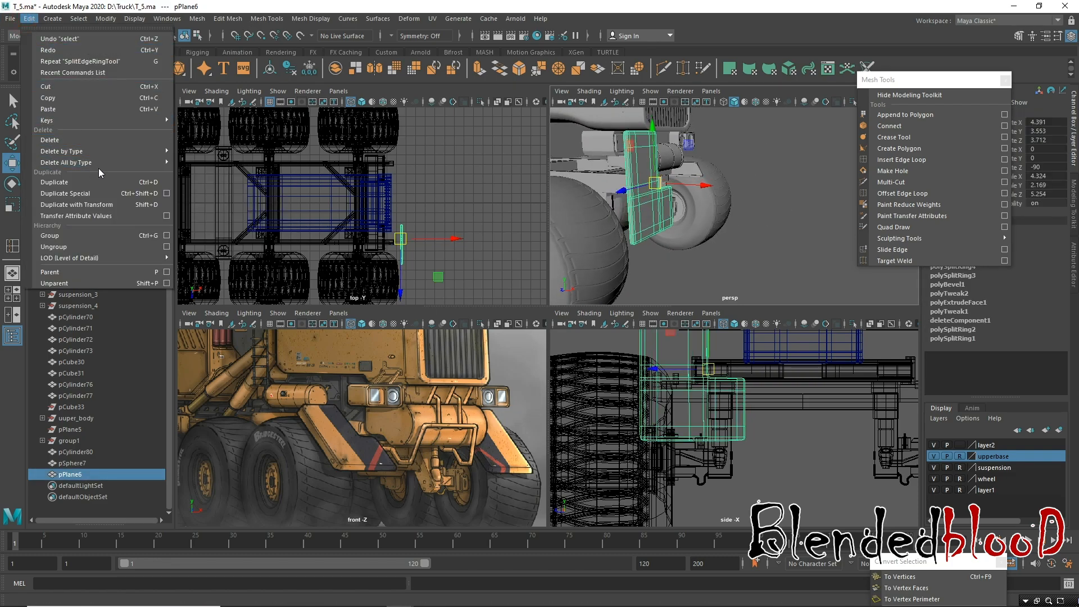
left_click(197, 162)
Tilt the plate over the front wheel to a Rotate Z of about -42.126 and move it back to about 2.599 in X.
middle_click_drag(688, 439, 746, 493, "alt")
middle_click_drag(368, 402, 466, 419, "alt")
middle_click_drag(322, 436, 392, 426, "alt")
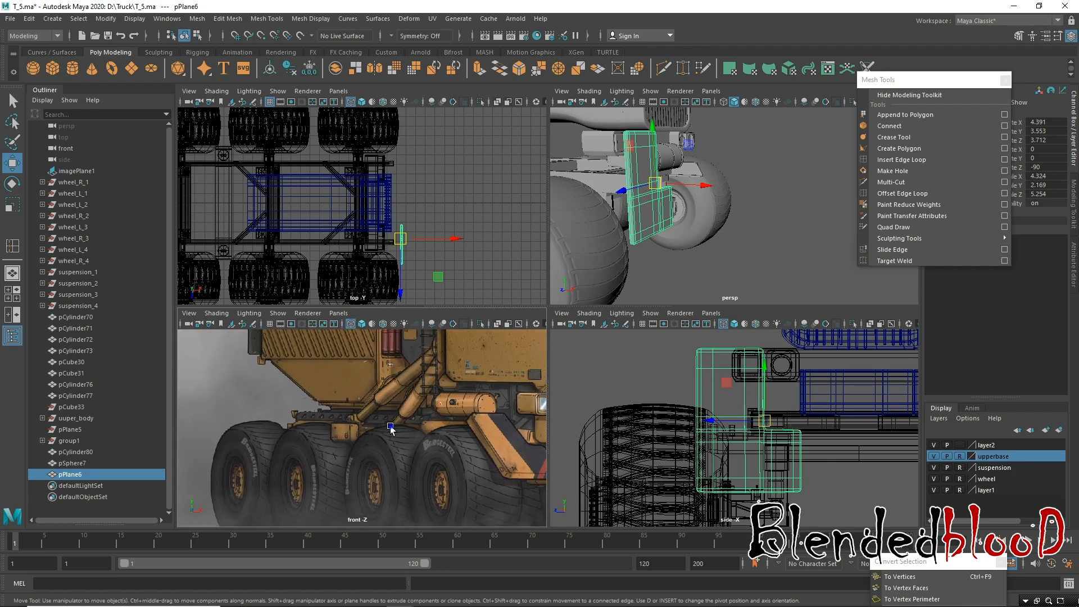
right_click_drag(392, 427, 236, 447, "alt")
middle_click_drag(236, 447, 432, 496, "alt")
right_click_drag(431, 497, 458, 488, "alt")
middle_click_drag(458, 490, 318, 468, "alt")
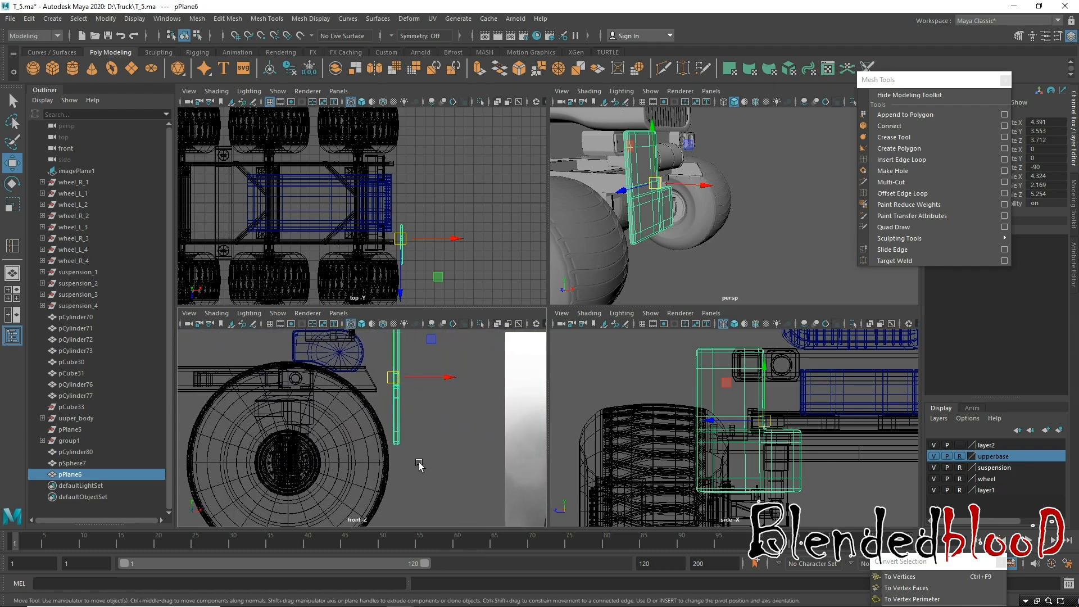
key("e")
left_click_drag(444, 413, 406, 379)
key("w")
key("e")
key("w")
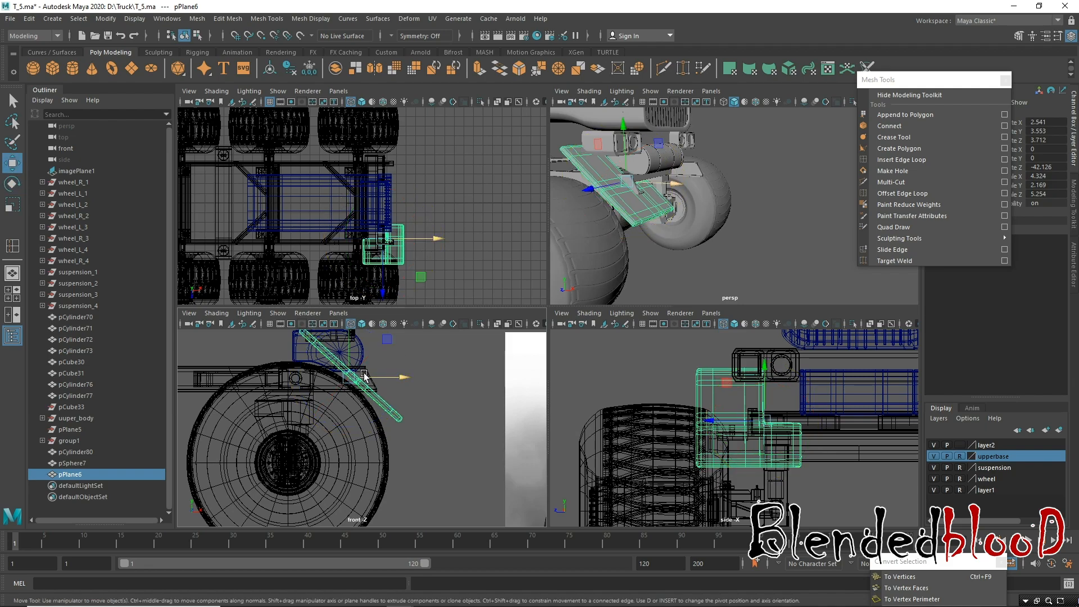
scroll(388, 393, "up", 3)
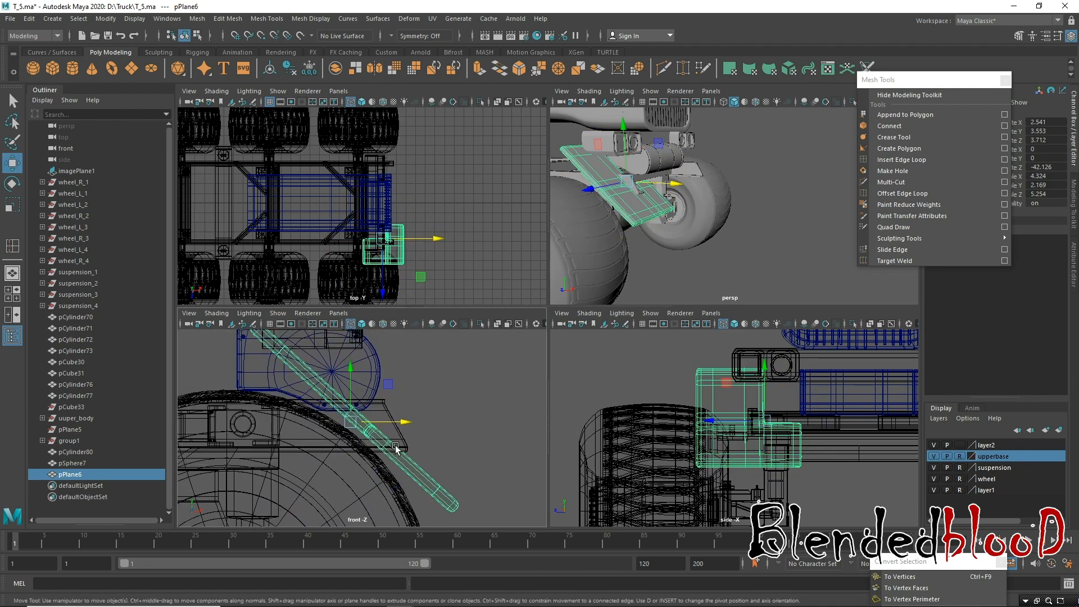
left_click_drag(403, 420, 406, 421)
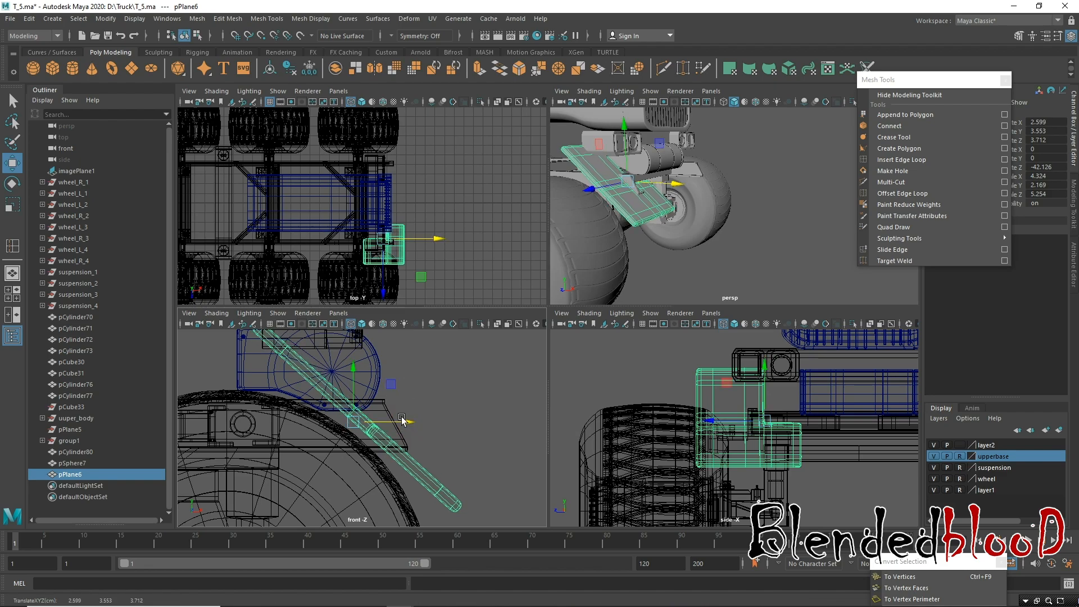
Move the tilted plate outward over the front wheel to a Translate Z of about 6.297, following the reference image.
key("space")
left_click_drag(616, 264, 442, 281, "alt")
mouse_move(454, 362)
left_mouse_down("alt")
mouse_move(513, 339)
mouse_move(448, 379)
left_mouse_up("alt")
key("space")
middle_click_drag(361, 488, 260, 409, "alt")
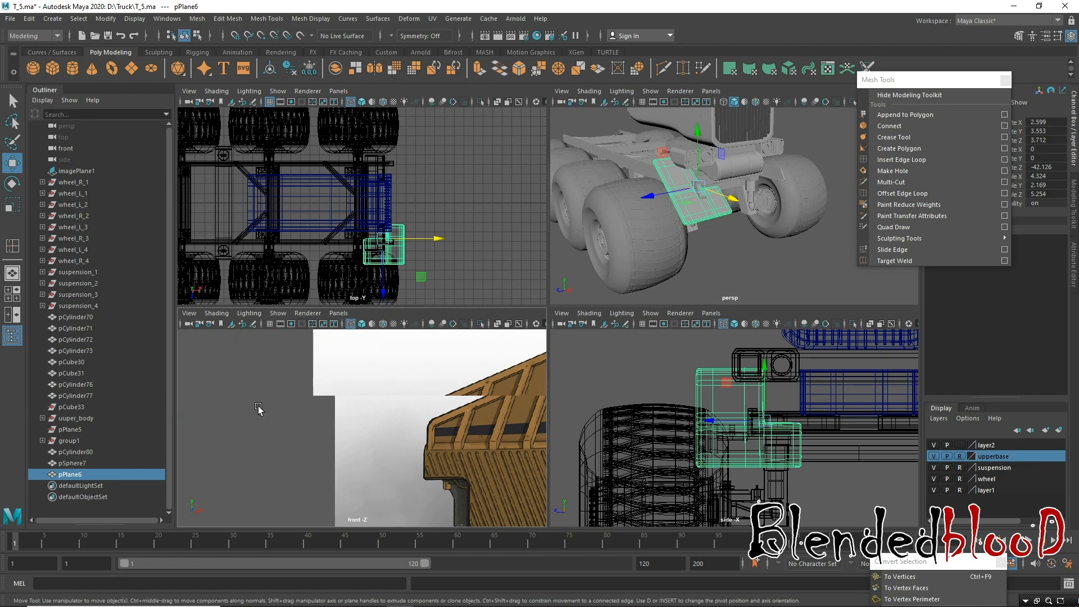
middle_click_drag(478, 444, 264, 448, "alt")
middle_click_drag(367, 481, 408, 433, "alt")
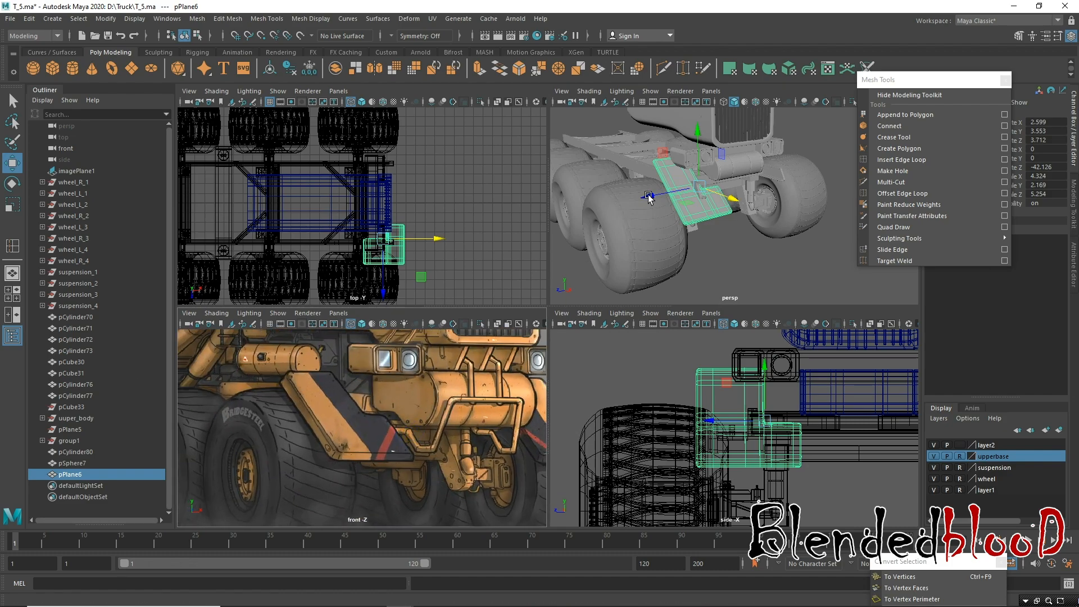
left_click_drag(649, 196, 611, 201)
Examine the tilted plate's placement relative to the front wheel, headlights and chassis from several angles.
left_click_drag(735, 242, 779, 238, "alt")
right_click_drag(723, 238, 729, 258, "alt")
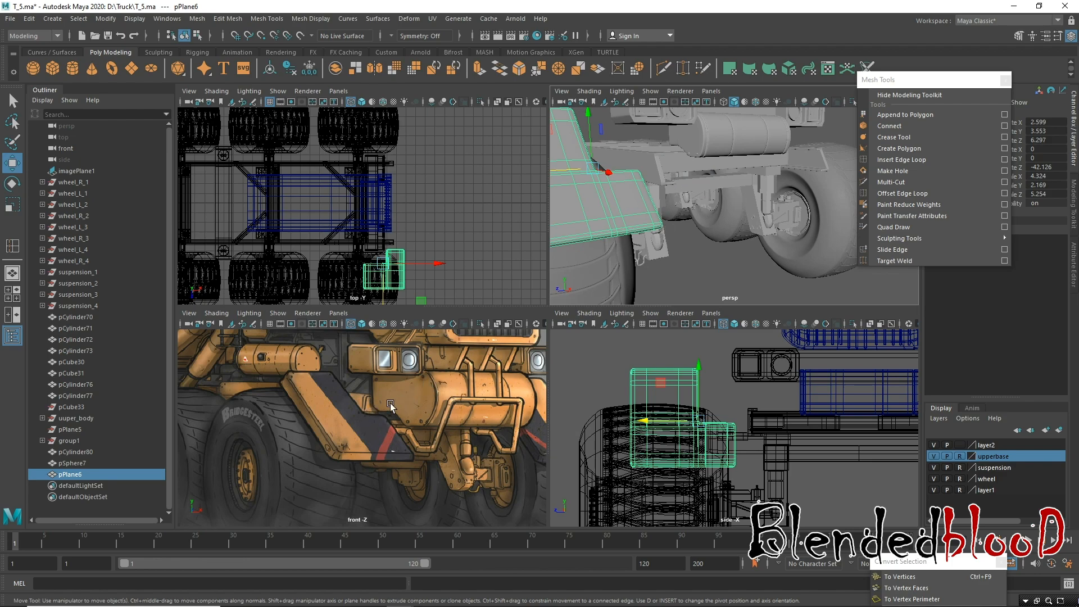
left_click_drag(750, 229, 683, 195, "alt")
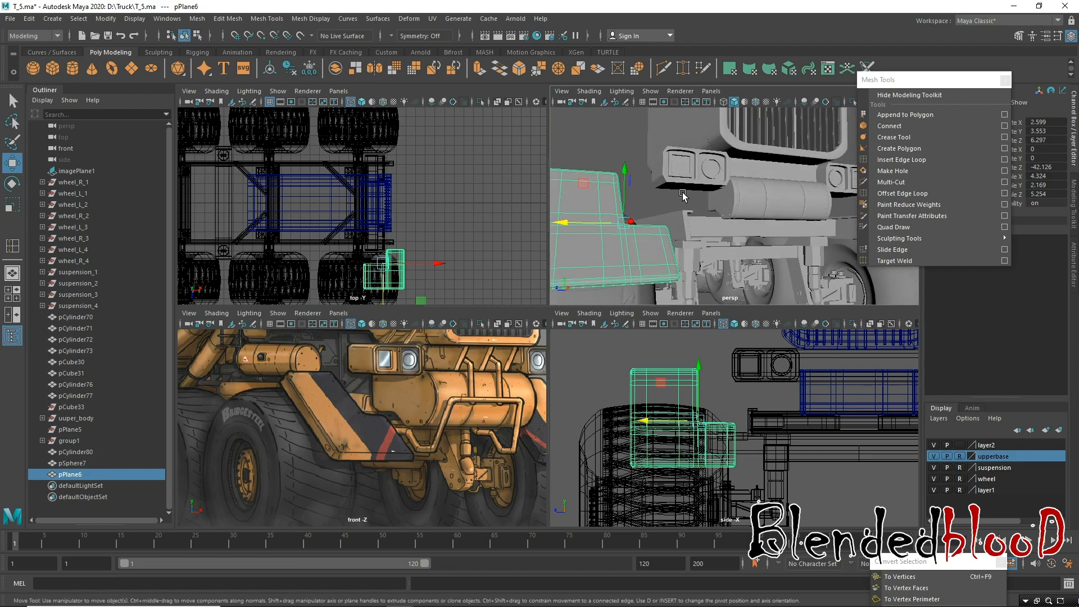
right_click_drag(745, 245, 685, 205, "alt")
left_click_drag(713, 206, 736, 282, "alt")
right_click_drag(661, 219, 697, 241, "alt")
left_click_drag(731, 270, 697, 236, "alt")
right_click_drag(725, 248, 674, 225, "alt")
mouse_move(743, 262)
left_mouse_down("alt")
mouse_move(631, 263)
mouse_move(692, 261)
mouse_move(693, 230)
mouse_move(688, 245)
mouse_move(736, 253)
left_mouse_up("alt")
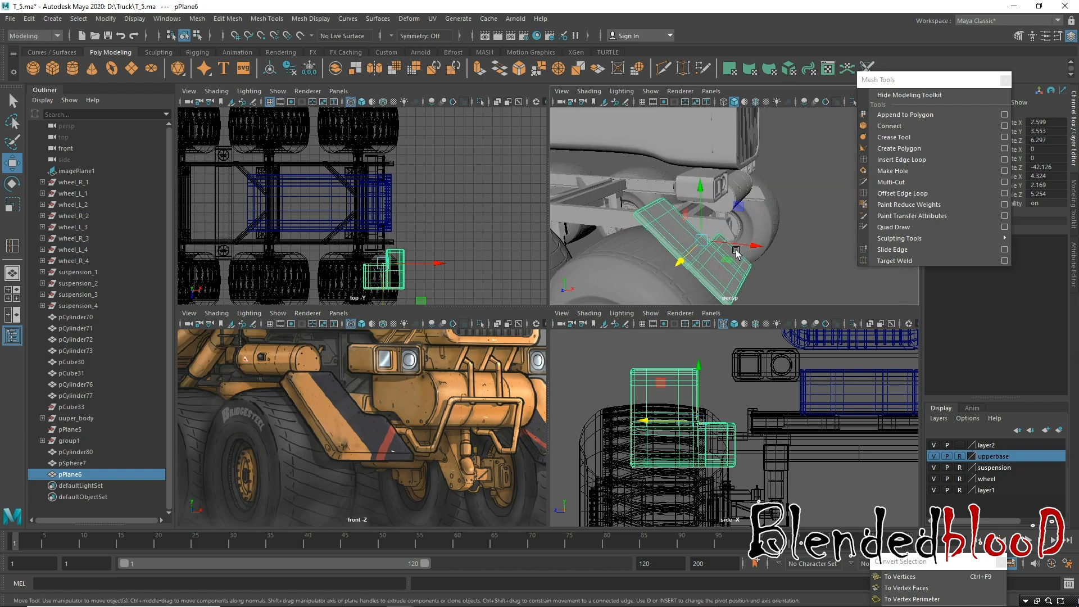
Try lengthening the tilted plate along its slope to a Scale X of about 4.971, and undo the scaling.
key("r")
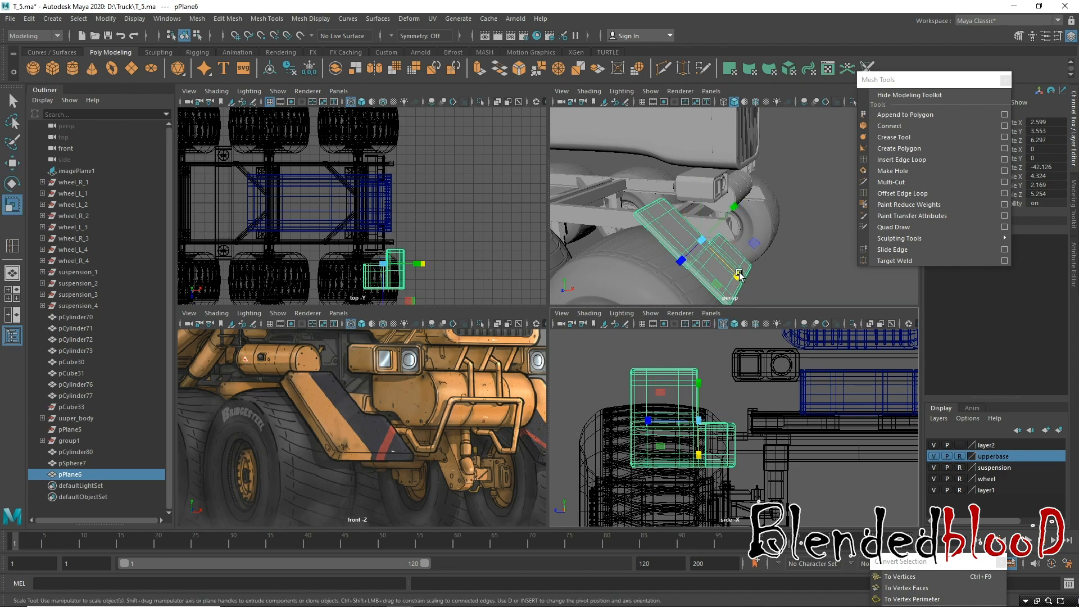
left_click_drag(739, 277, 694, 253)
key("w")
key("3")
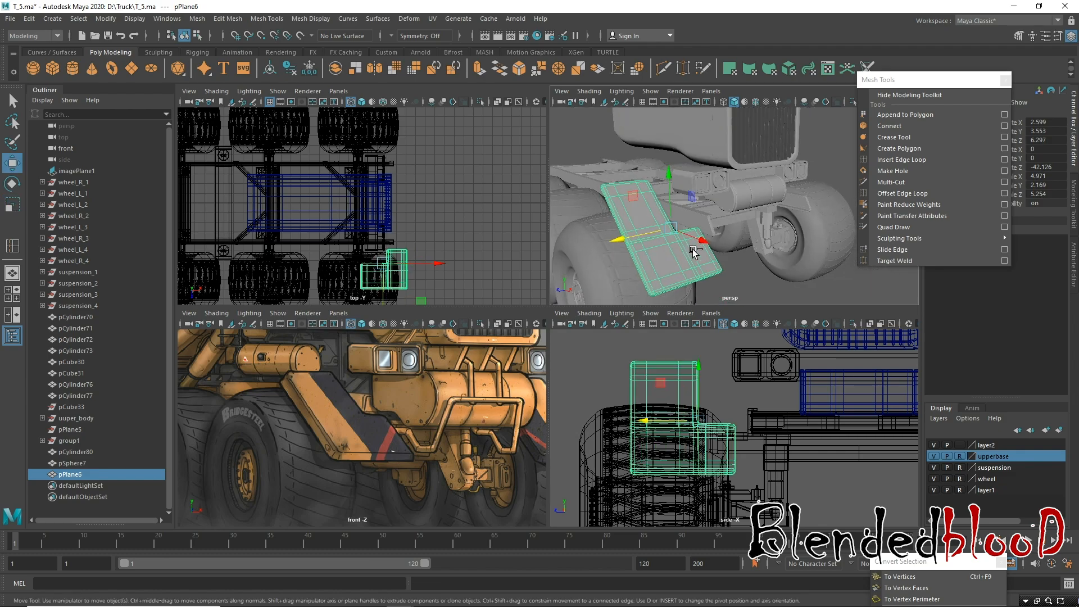
key("ctrl+z")
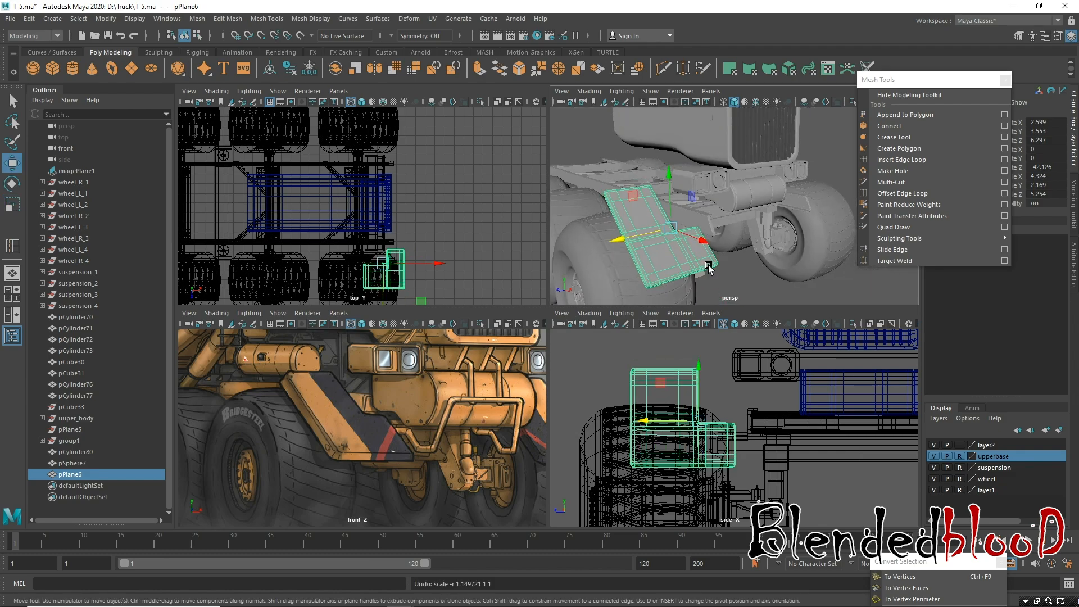
Rotate the plate to about -0.359, 0.12 and -39.209 degrees in X, Y and Z, and shift it to a Translate Z of about 6.323.
left_click_drag(690, 264, 676, 251, "alt")
left_click_drag(612, 229, 612, 229)
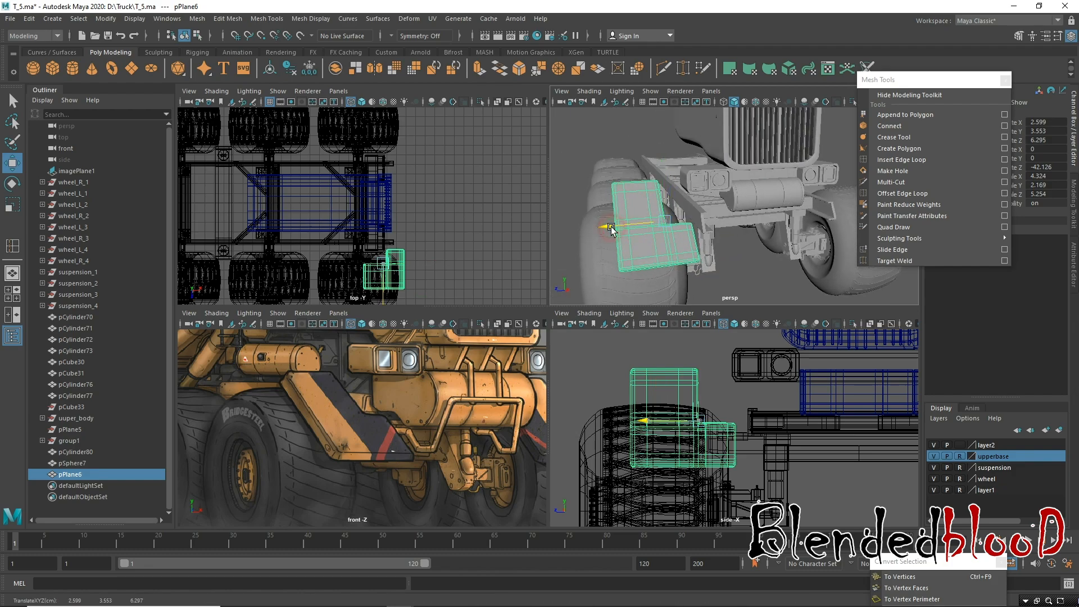
left_click_drag(675, 244, 795, 232, "alt")
key("e")
key("w")
middle_click_drag(794, 231, 784, 241, "alt")
Scale the plate up uniformly to about 4.868, 2.442 and 5.915, and move it back to a Translate X of about 2.437.
right_click_drag(407, 424, 205, 388, "alt")
middle_click_drag(204, 387, 320, 409, "alt")
right_click_drag(346, 414, 361, 468, "alt")
middle_click_drag(362, 467, 331, 440, "alt")
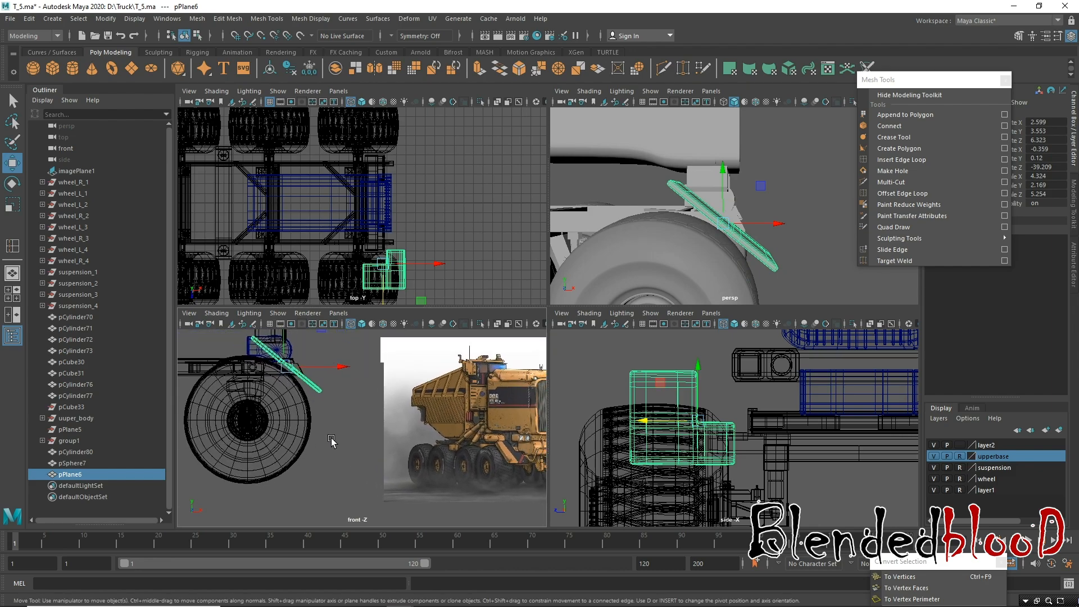
scroll(299, 406, "up", 2)
middle_click_drag(301, 406, 341, 431, "alt")
key("r")
left_click_drag(312, 380, 359, 387)
key("w")
Move the plate forward and down along the front wheel to a Translate X of about 2.72 and Y of about 3.294.
middle_click_drag(486, 389, 400, 369, "alt")
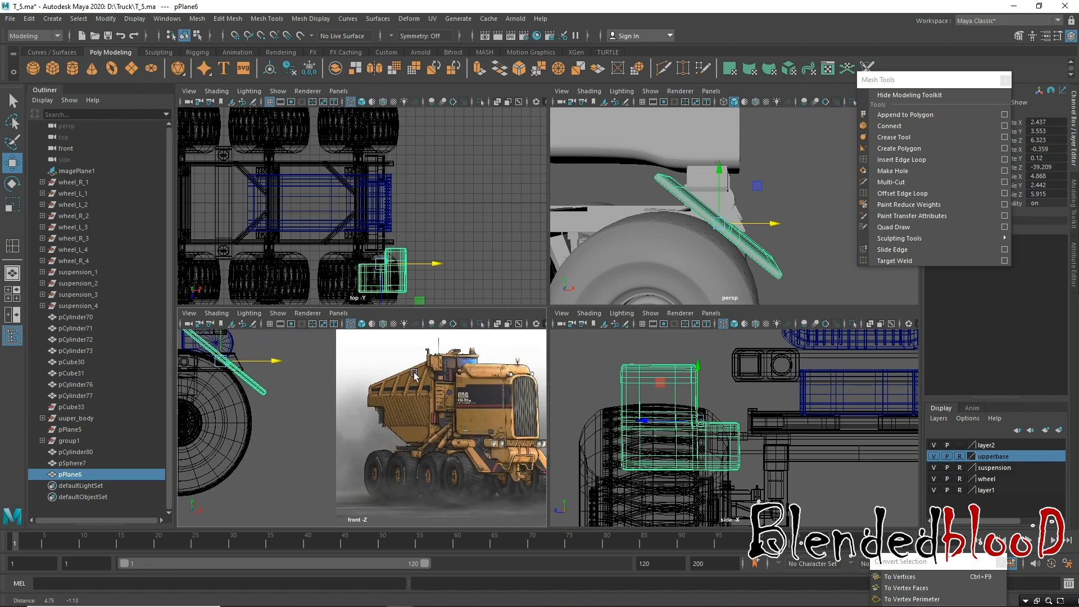
right_click_drag(405, 383, 492, 490, "alt")
middle_click_drag(462, 439, 392, 419, "alt")
left_click_drag(741, 272, 717, 273, "alt")
key("space")
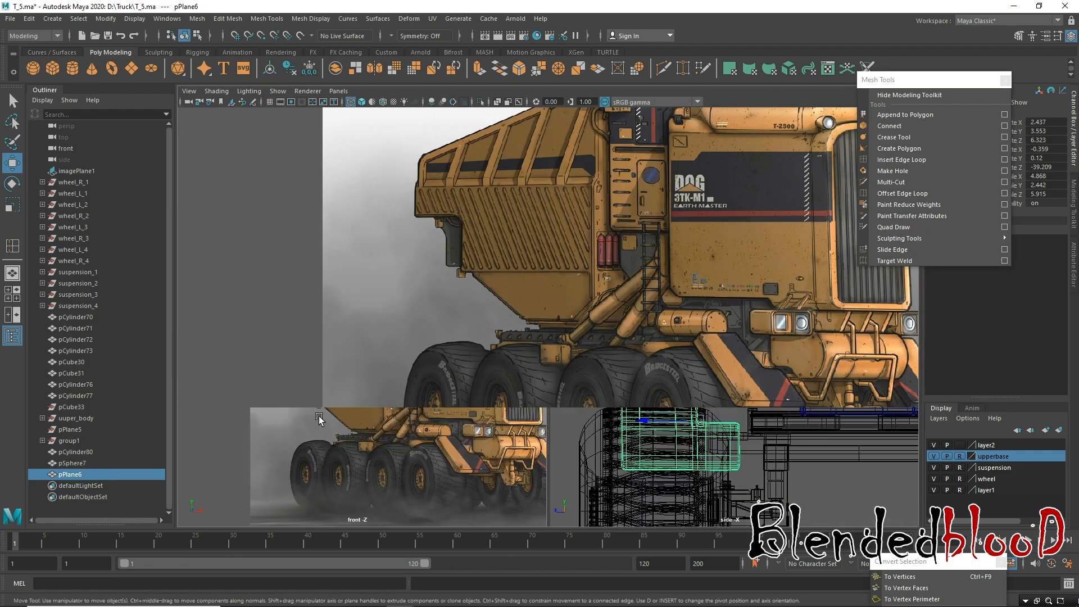
middle_click_drag(338, 397, 737, 412, "alt")
right_click_drag(736, 413, 489, 330, "alt")
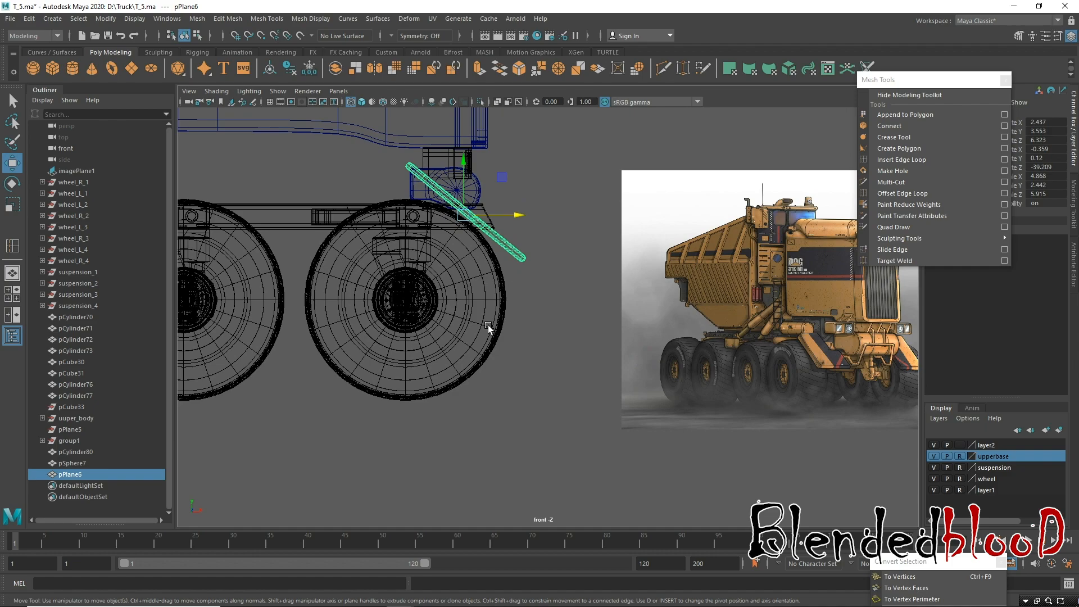
middle_click_drag(489, 330, 460, 397, "alt")
left_click_drag(444, 287, 449, 291)
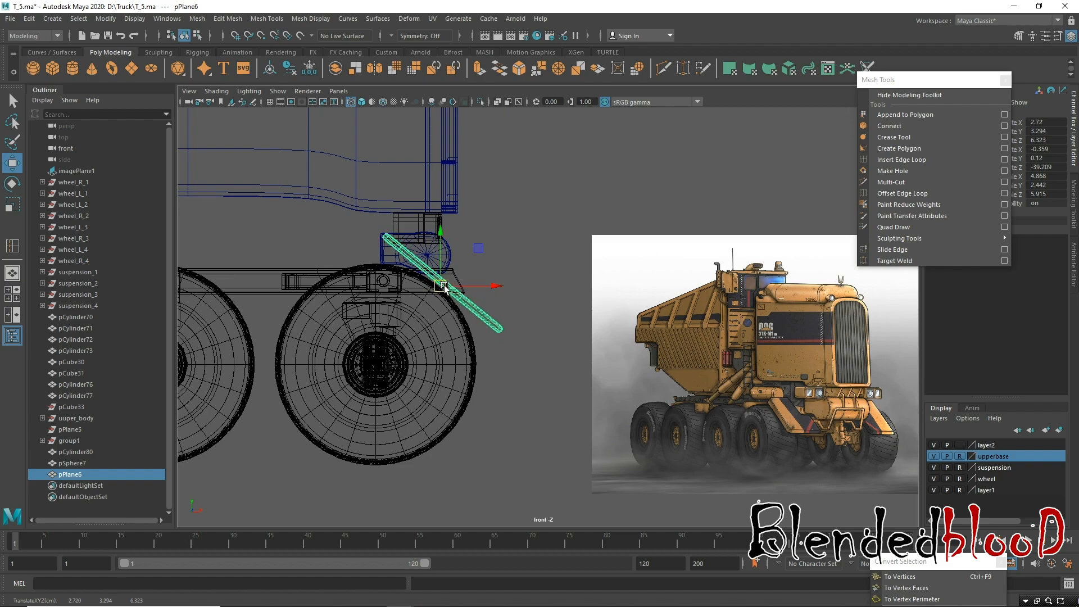
key("space")
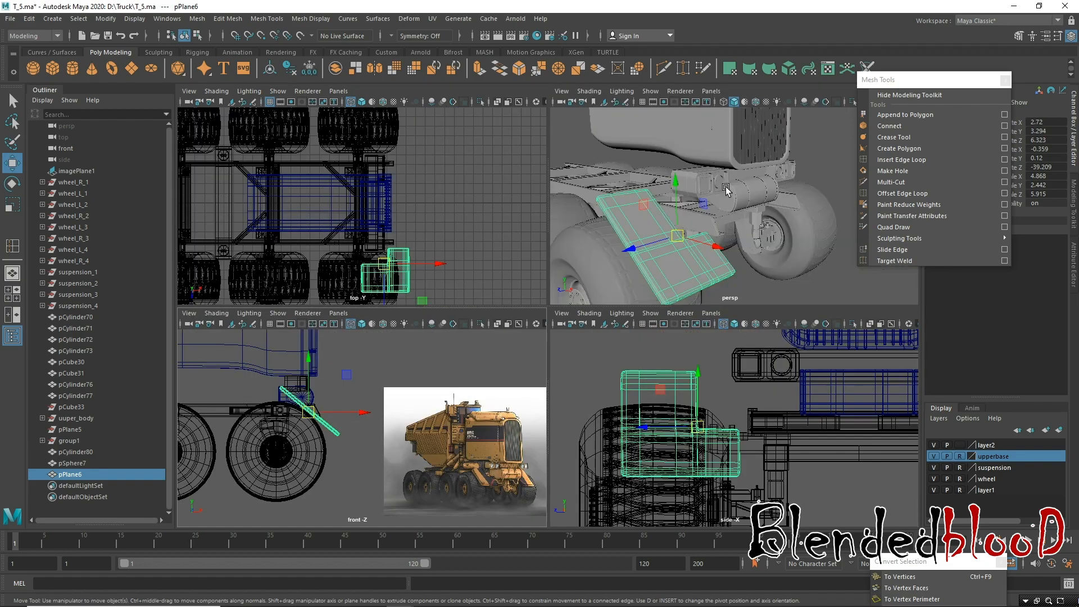
Compare the plate's width and placement over the front wheel with the fender in the reference image.
key("space")
left_click_drag(634, 276, 488, 374, "alt")
key("space")
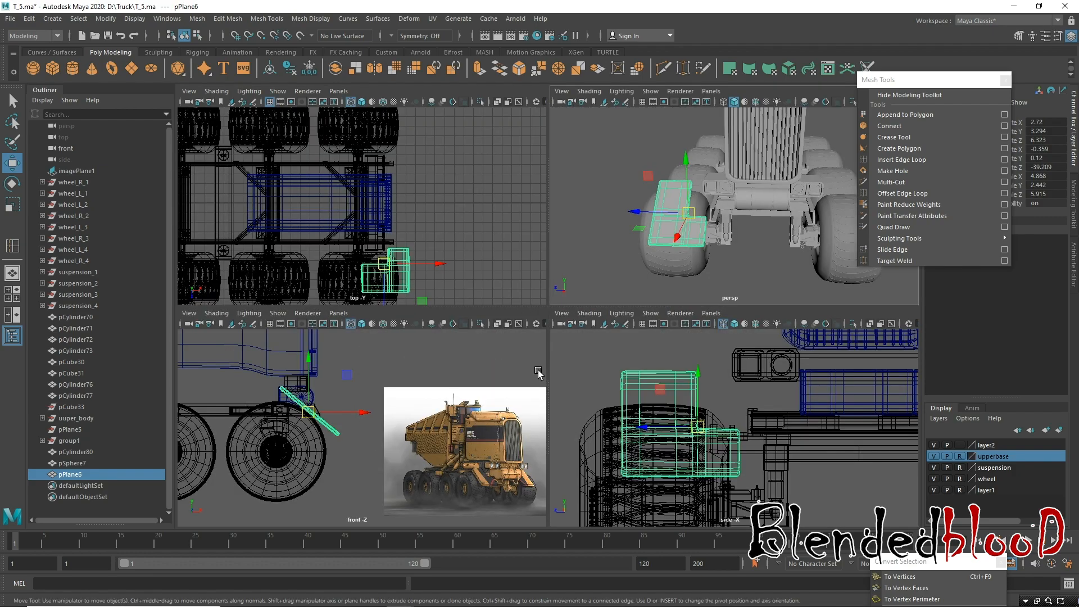
scroll(474, 471, "up", 6)
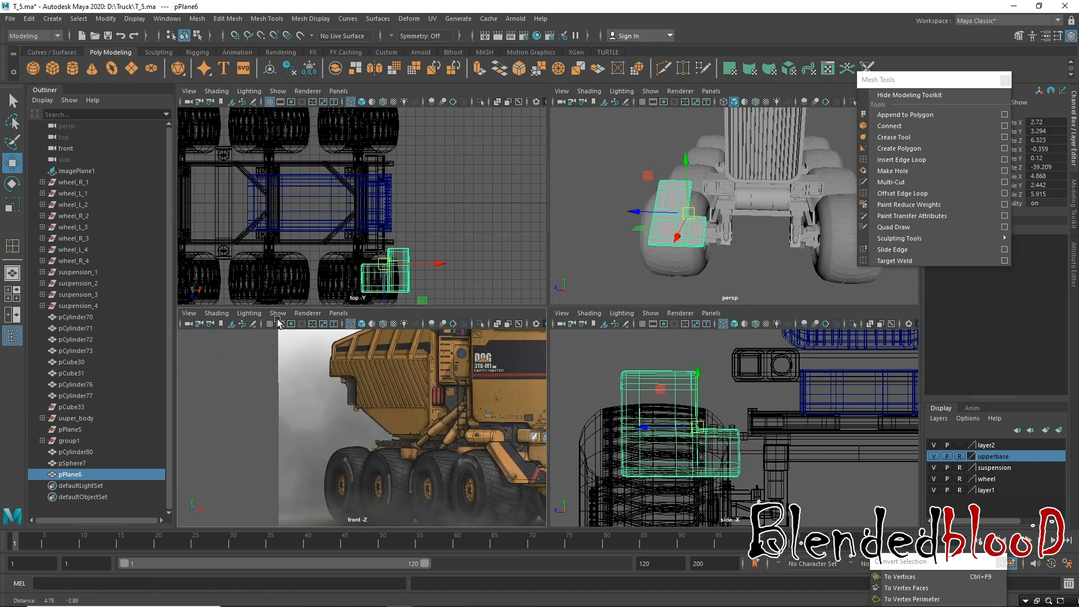
key("space")
left_click_drag(586, 272, 554, 312, "alt")
right_click_drag(494, 330, 518, 380, "alt")
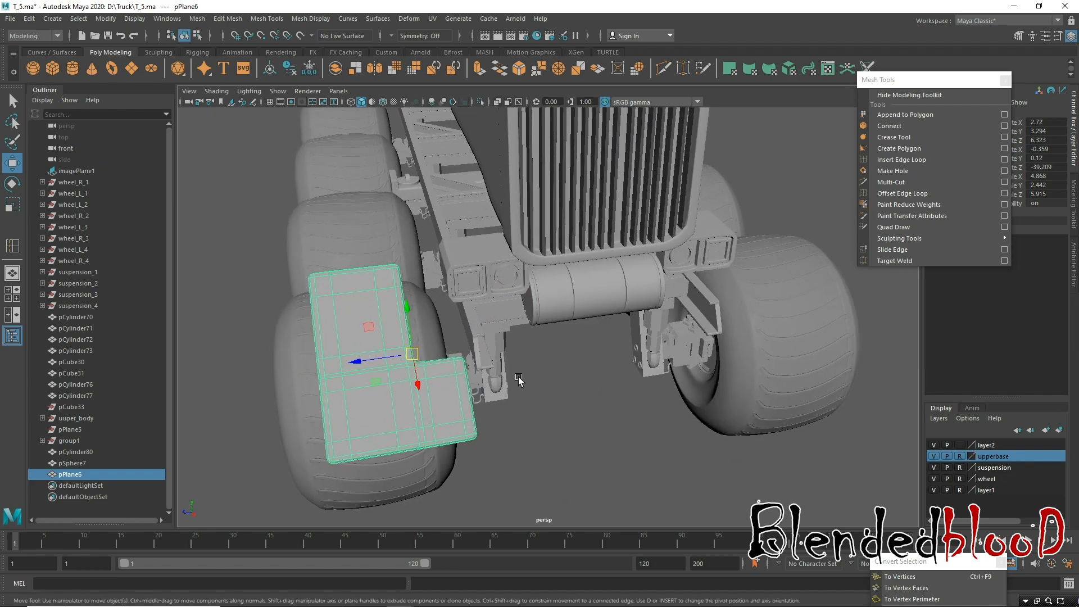
middle_click_drag(419, 381, 524, 376, "alt")
Move the plate's vertices along the L-shape's inner corner line toward the chassis to widen its tall section.
right_click_drag(492, 285, 439, 287)
key("space")
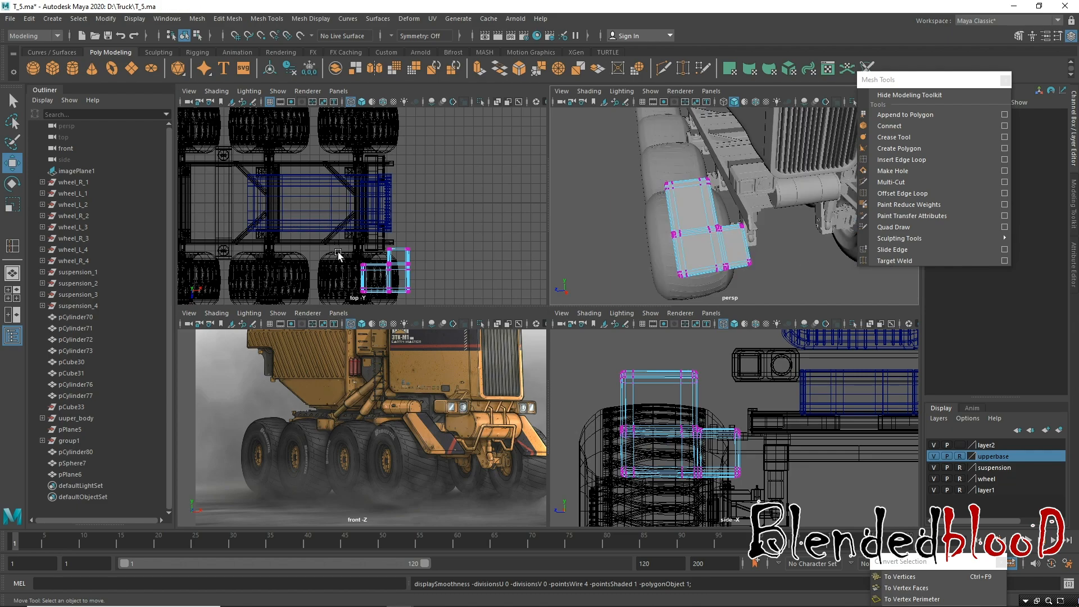
left_click_drag(340, 257, 429, 292)
scroll(421, 280, "up", 6)
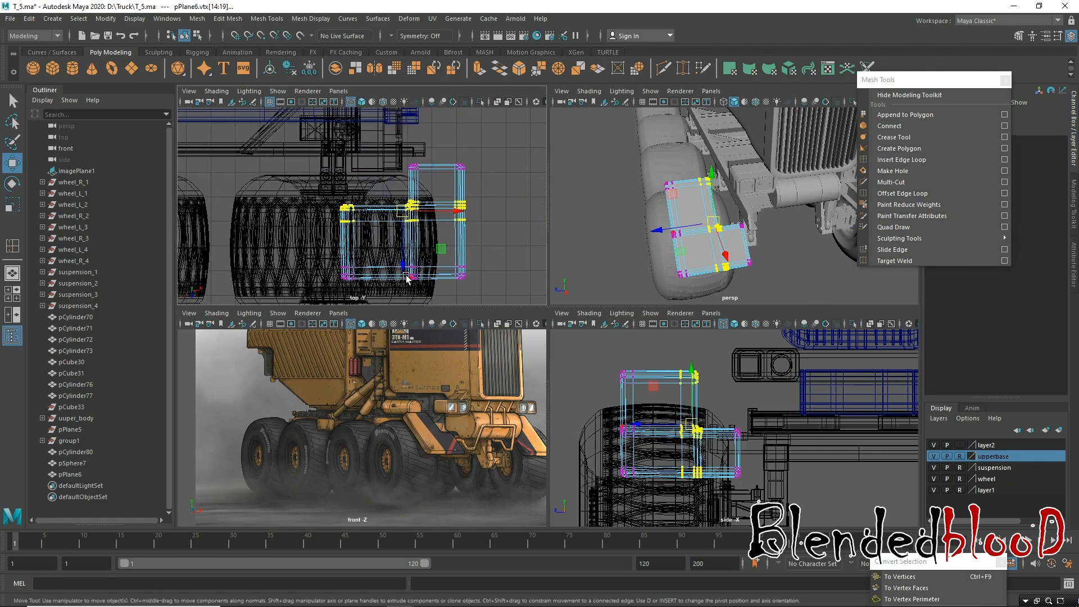
middle_click_drag(403, 265, 405, 250)
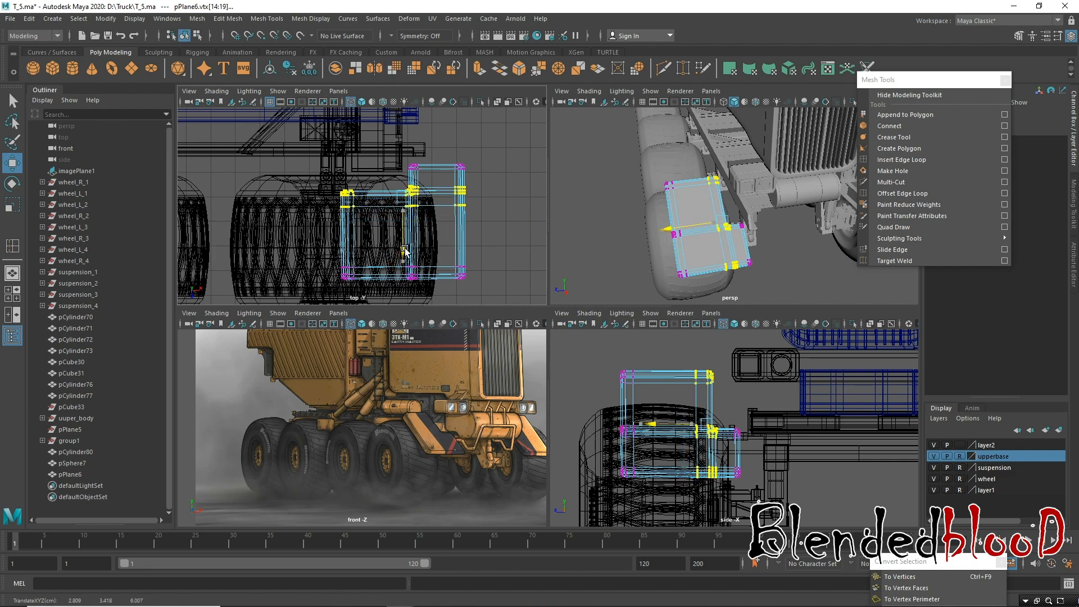
Move the vertices at the short leg's end toward the chassis and shift the outer edge's vertices slightly inward.
left_click_drag(373, 151, 506, 189)
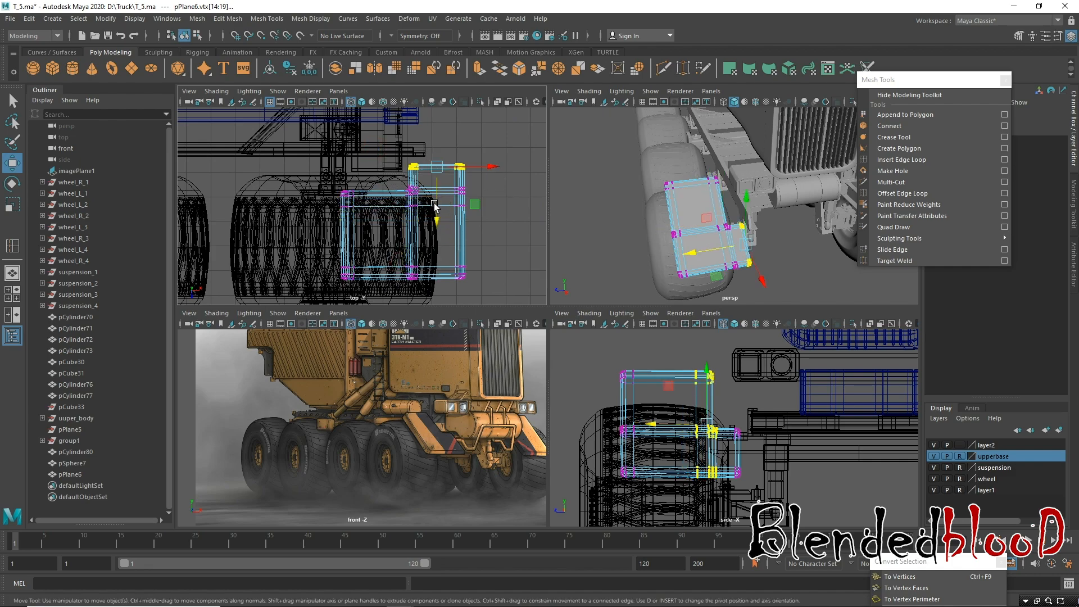
left_click_drag(437, 220, 438, 209)
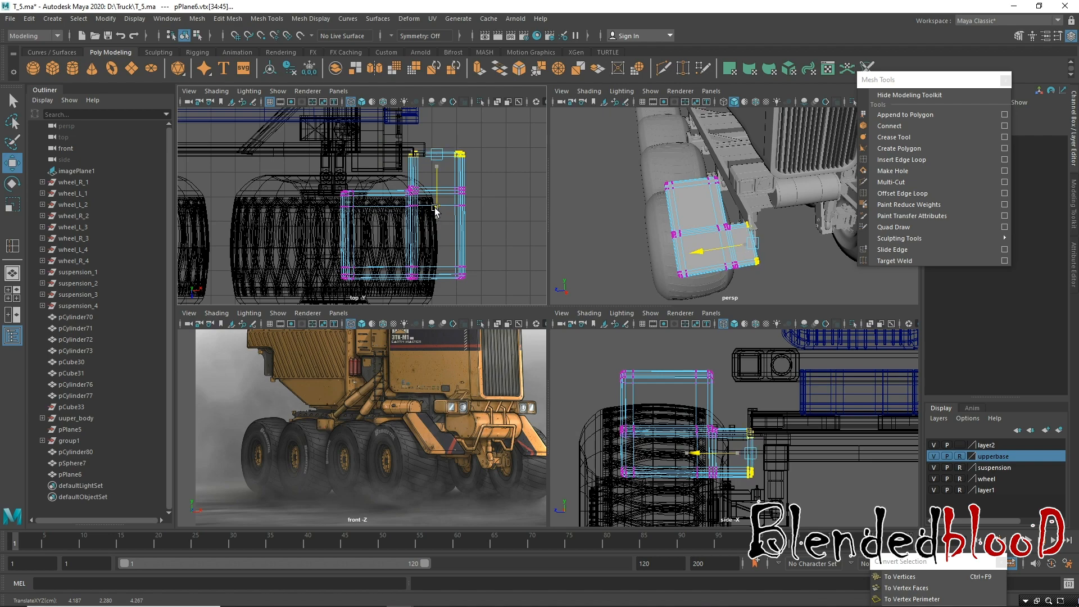
left_click_drag(318, 256, 519, 306)
mouse_move(404, 298)
left_mouse_down()
mouse_move(405, 278)
mouse_move(406, 292)
left_mouse_up()
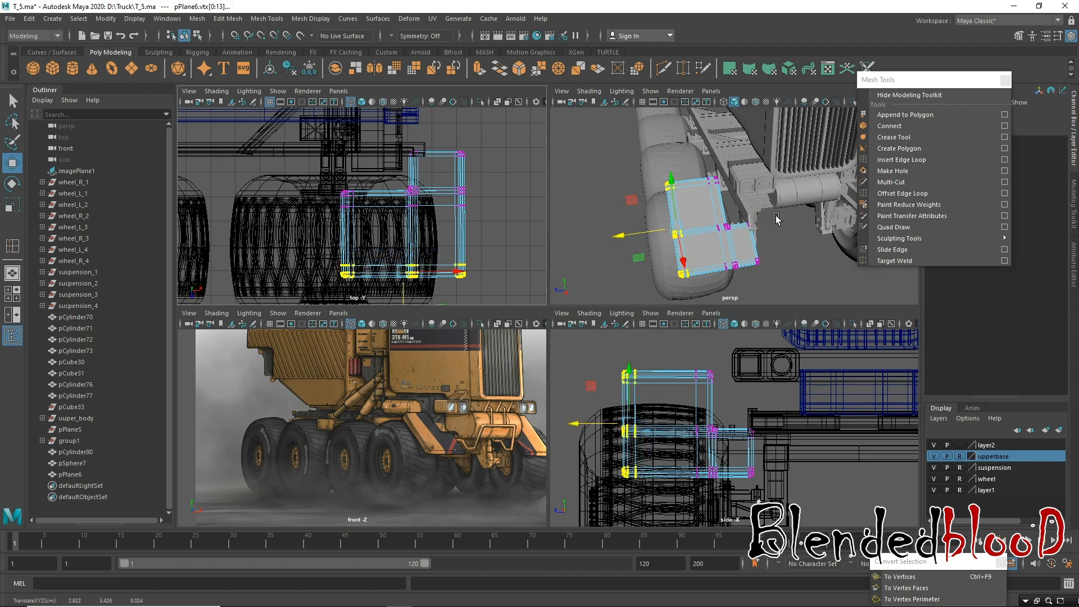
Return the reshaped plate from vertex editing to object mode and clear the selection.
key("space")
left_click_drag(672, 262, 693, 254, "alt")
left_click_drag(601, 376, 581, 381, "alt")
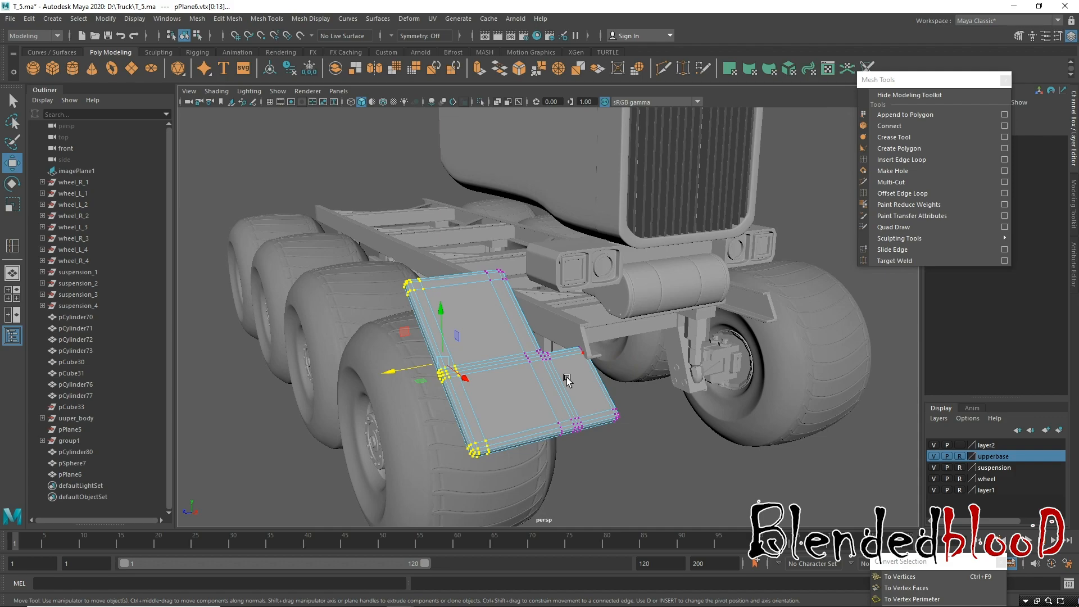
right_click(566, 380)
left_click(628, 261)
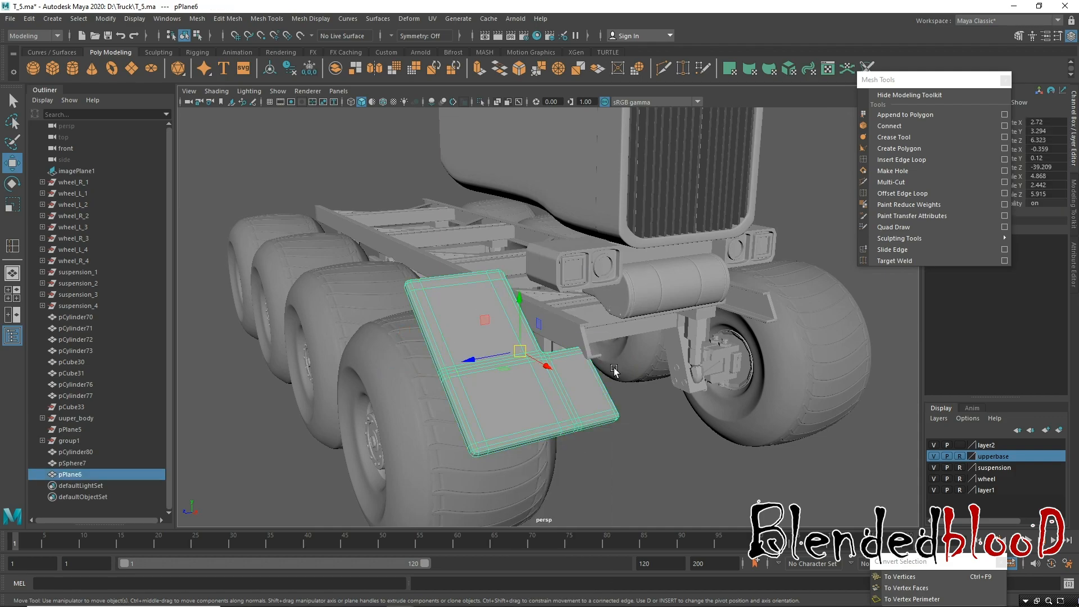
left_click(639, 418)
Examine the reshaped plate from the front, from the side and close up against the wheel and chassis.
key("space")
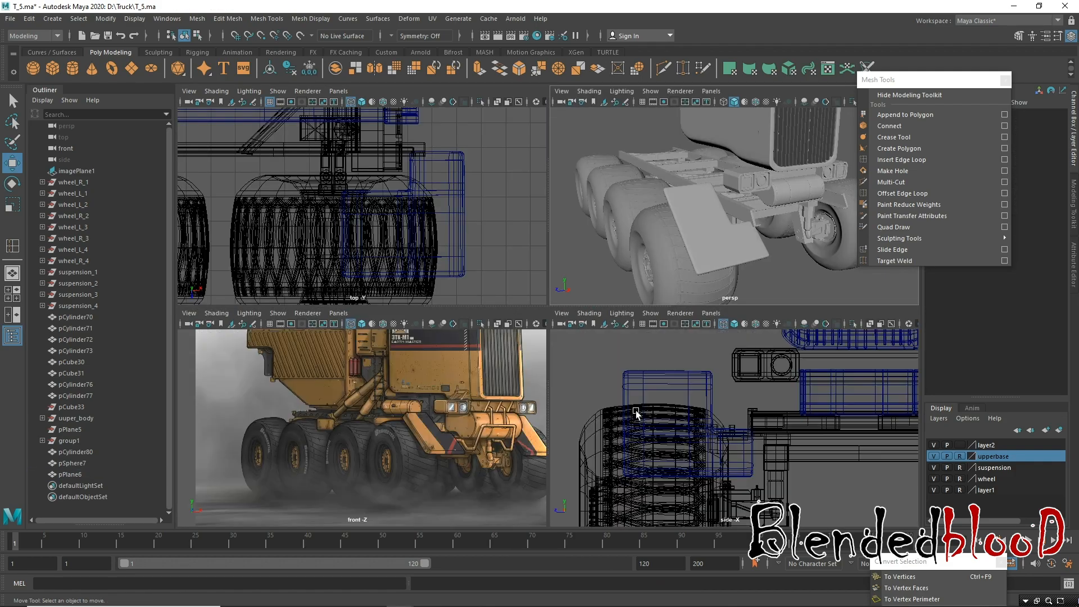
left_click_drag(702, 259, 712, 262, "alt")
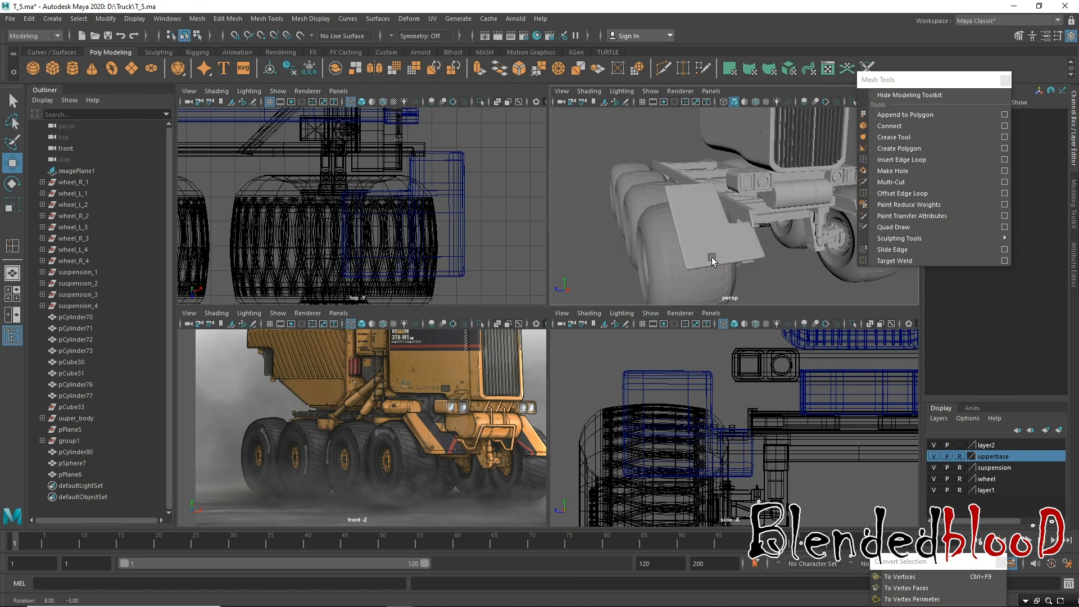
right_click_drag(649, 230, 745, 254, "alt")
left_click_drag(743, 242, 773, 229, "alt")
right_click_drag(789, 239, 776, 233, "alt")
left_click_drag(776, 233, 656, 266, "alt")
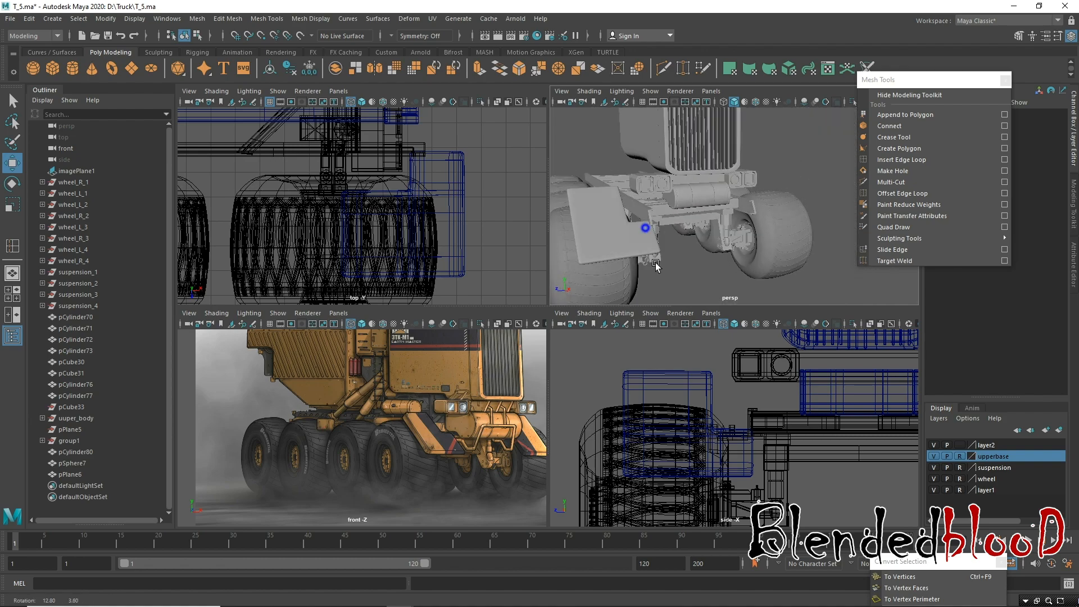
right_click_drag(655, 263, 681, 325, "alt")
left_click_drag(631, 214, 798, 211, "alt")
right_click_drag(747, 224, 691, 214, "alt")
left_click_drag(699, 245, 719, 215, "alt")
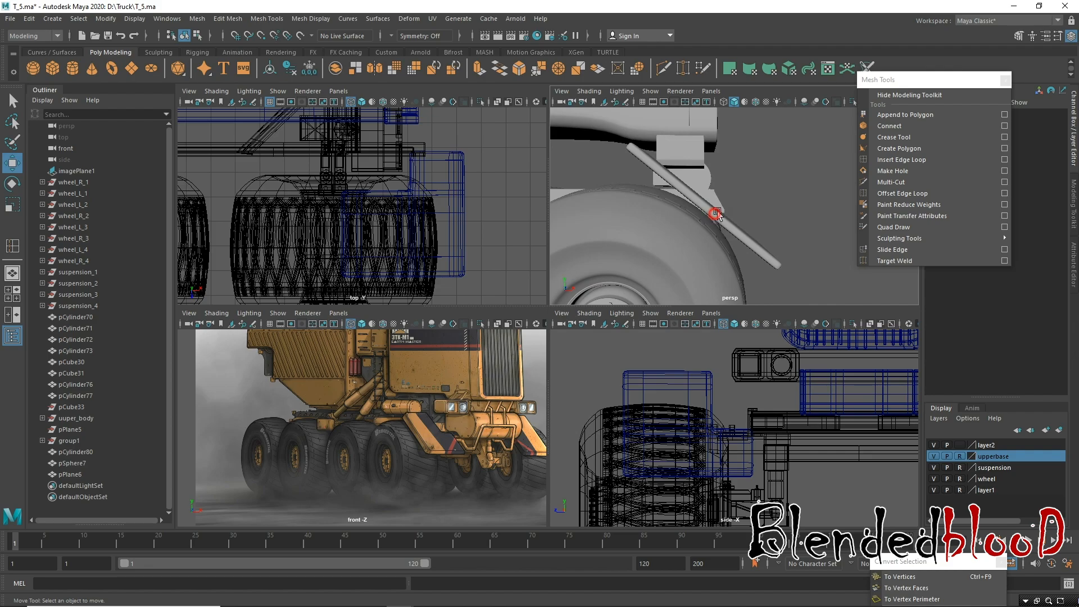
Move the plate forward and up, away from the tire, to a Translate X of about 3.368 and Y of about 3.464.
left_click(716, 215)
key("space")
scroll(376, 382, "up", 5)
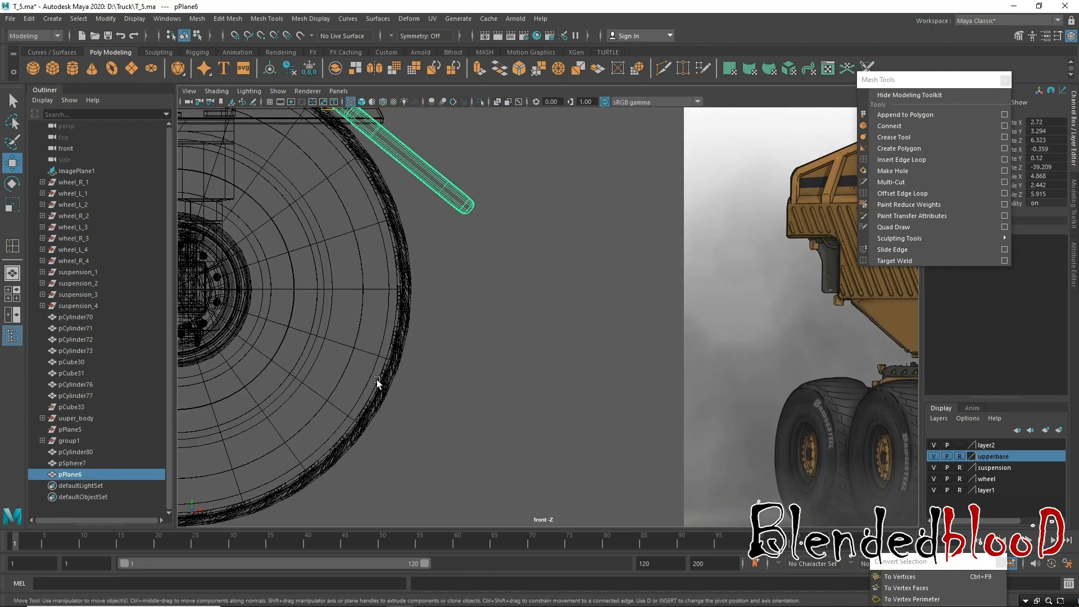
key("f")
left_click_drag(578, 260, 616, 250)
key("space")
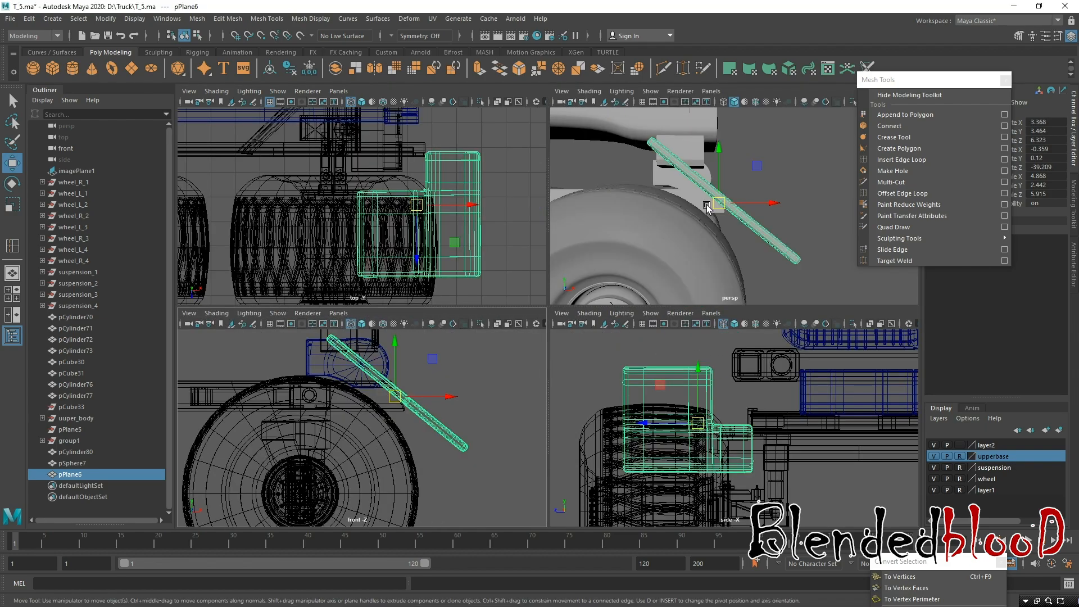
Raise the plate to a Translate Y of about 4.116, and move it back and inward to about 2.729 in X and 5.998 in Z.
key("space")
left_click_drag(710, 205, 607, 239, "alt")
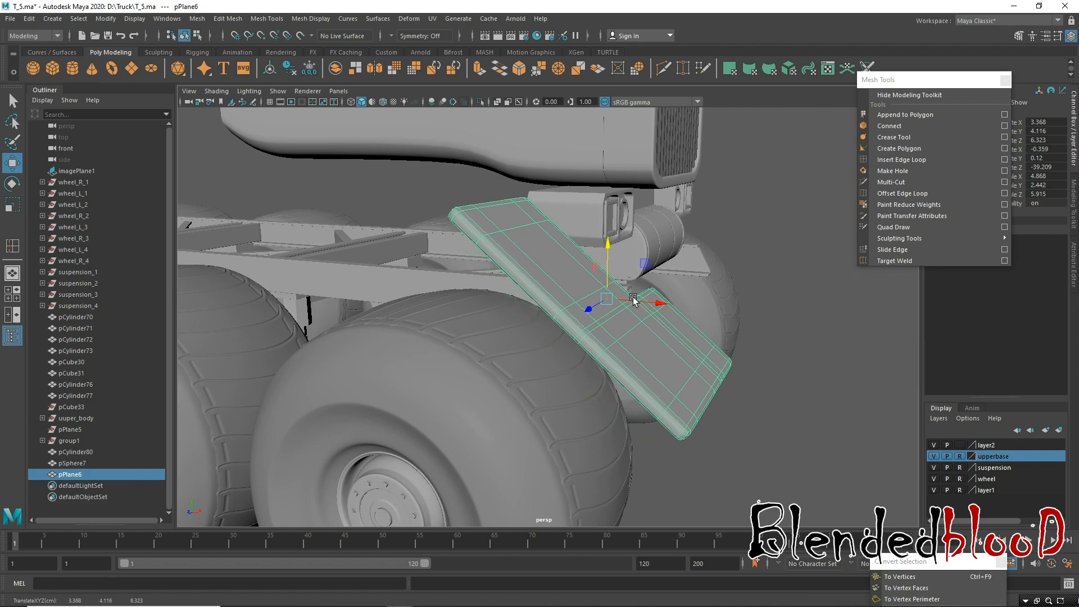
left_click_drag(662, 306, 634, 309)
left_click_drag(698, 321, 615, 346, "alt")
key("space")
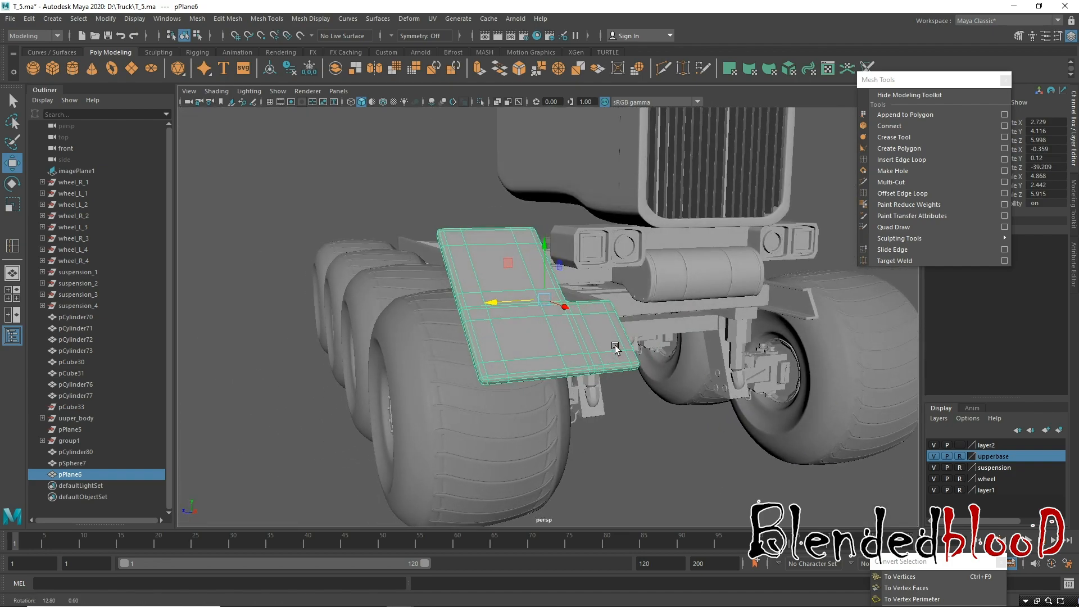
Following the reference image, narrow the plate to a Scale Z of about 5.651 and move it inward to a Translate Z of about 5.738.
middle_click_drag(493, 448, 127, 408, "alt")
middle_click_drag(406, 457, 324, 370, "alt")
right_click_drag(324, 372, 497, 399, "alt")
left_click_drag(760, 238, 741, 247, "alt")
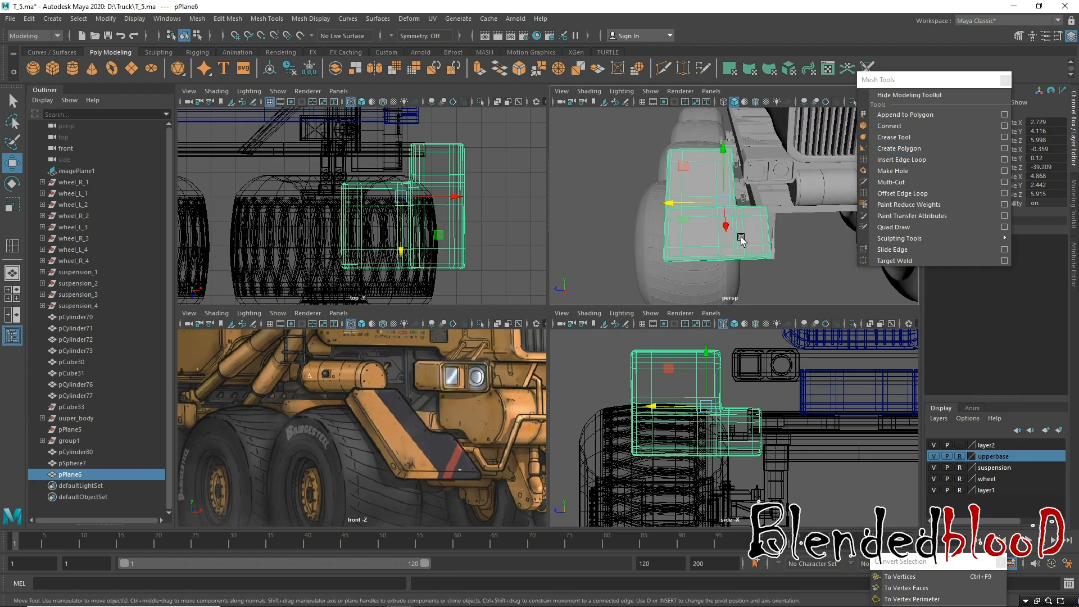
key("r")
left_click_drag(676, 206, 681, 204)
key("w")
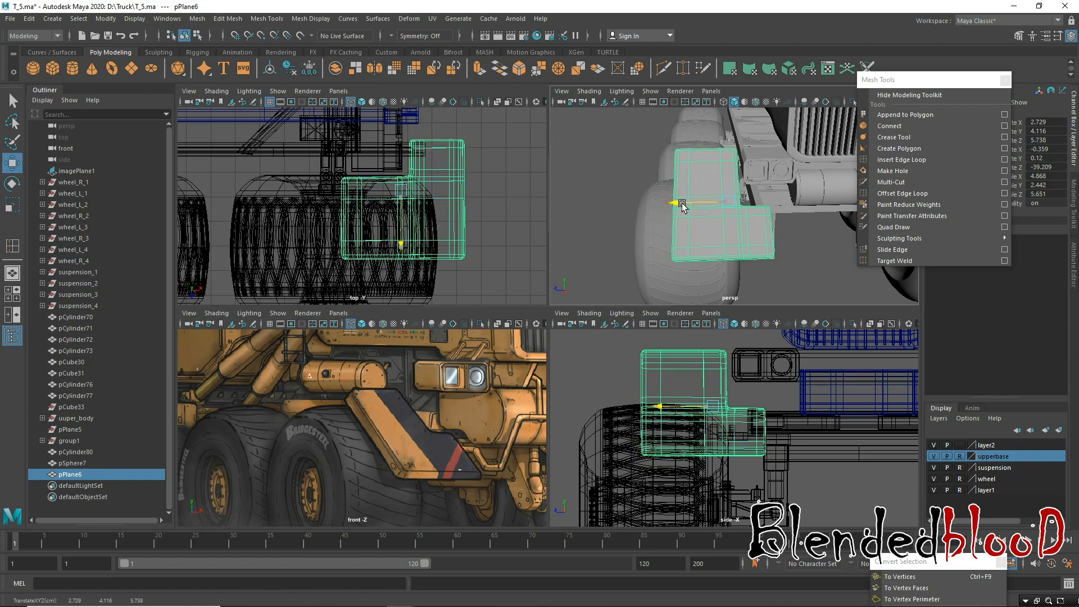
Check the plate against the headlights and chassis, and narrow it further to a Scale Z of about 5.221.
left_click_drag(771, 235, 684, 208, "alt")
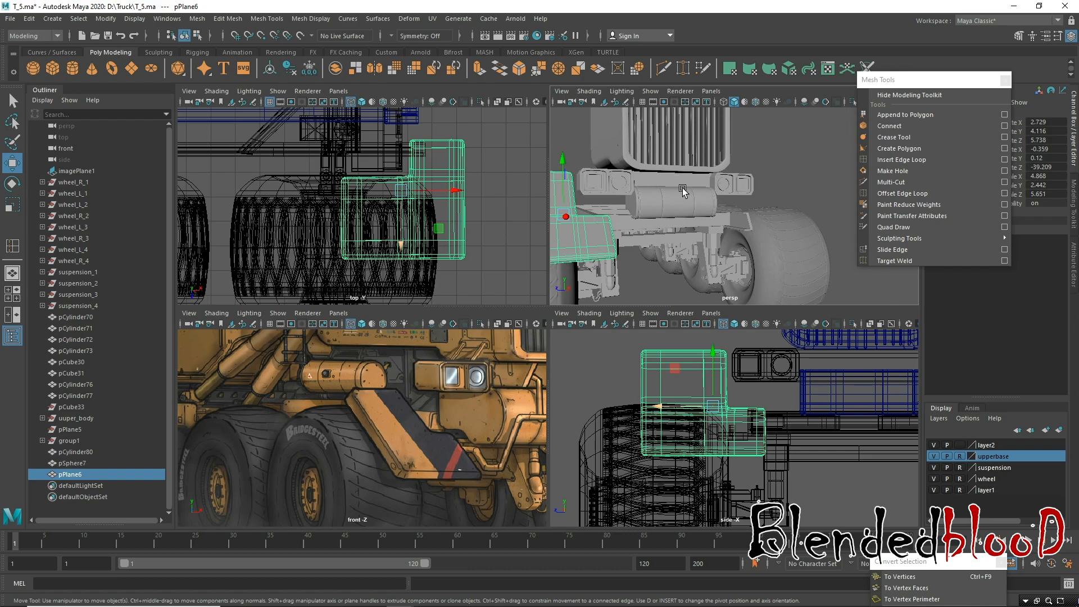
left_click_drag(643, 215, 676, 240, "alt")
left_click(689, 265)
left_click(677, 240)
left_click_drag(737, 273, 783, 255, "alt")
key("r")
key("w")
Show the grid in an enlarged side view and frame the plate together with both front wheels.
key("space")
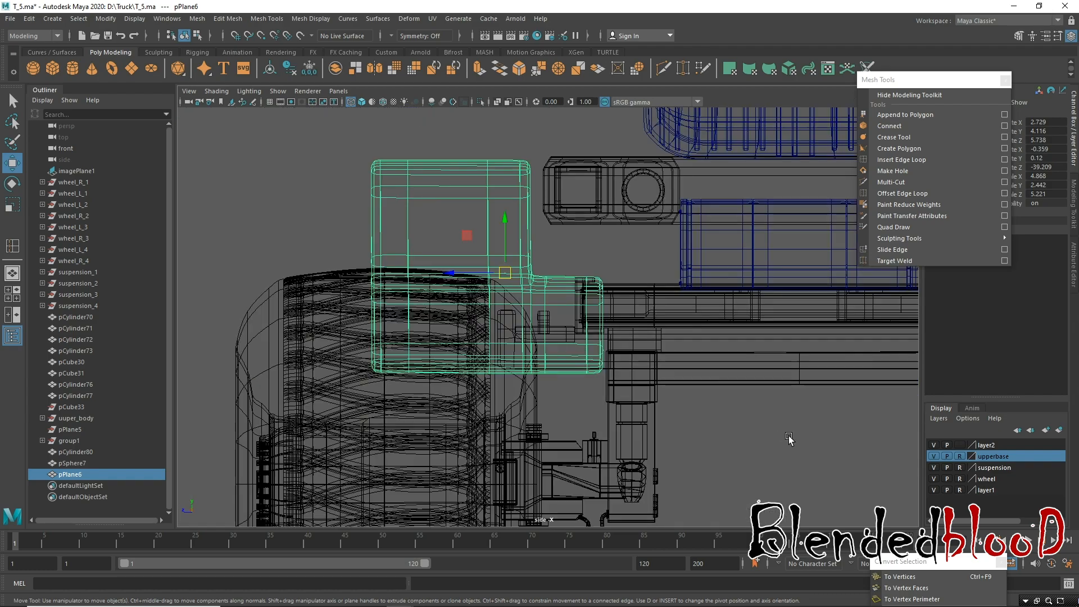
scroll(780, 439, "down", 6)
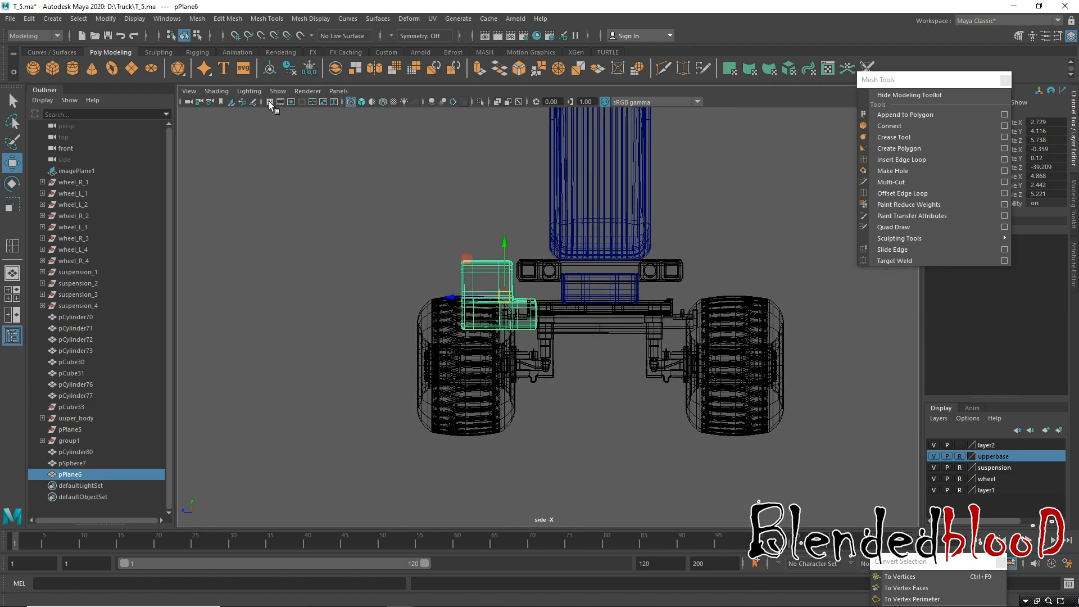
left_click(269, 103)
scroll(669, 441, "up", 3)
middle_click_drag(559, 300, 502, 293, "alt")
scroll(518, 397, "up", 2)
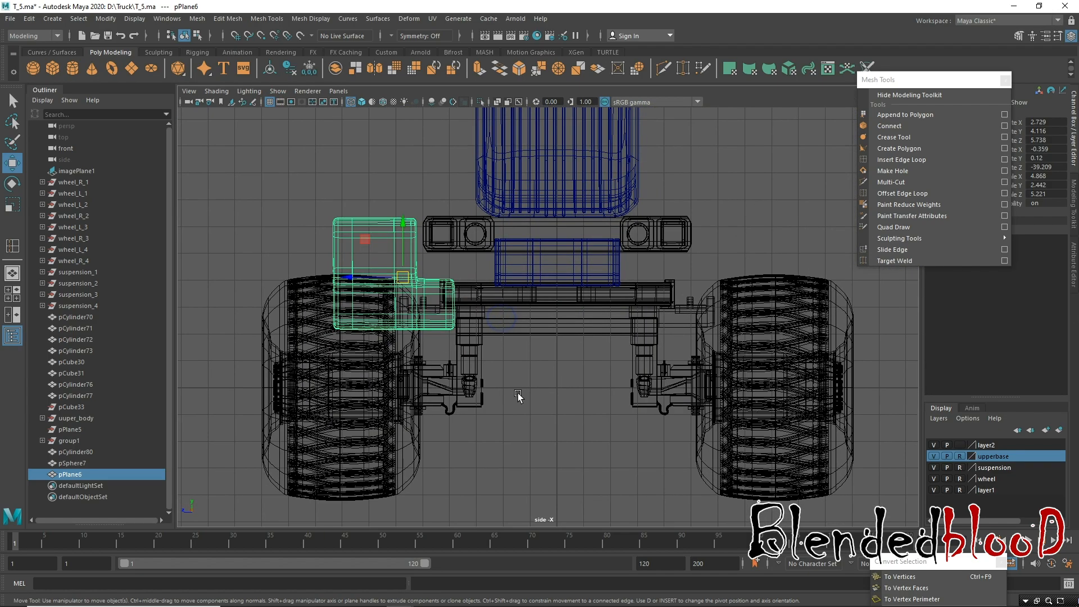
Centre the fender plate's pivot and shift it along Z onto the truck's centreline.
key("d")
key("d")
left_click(106, 16)
left_click(137, 97)
key("d")
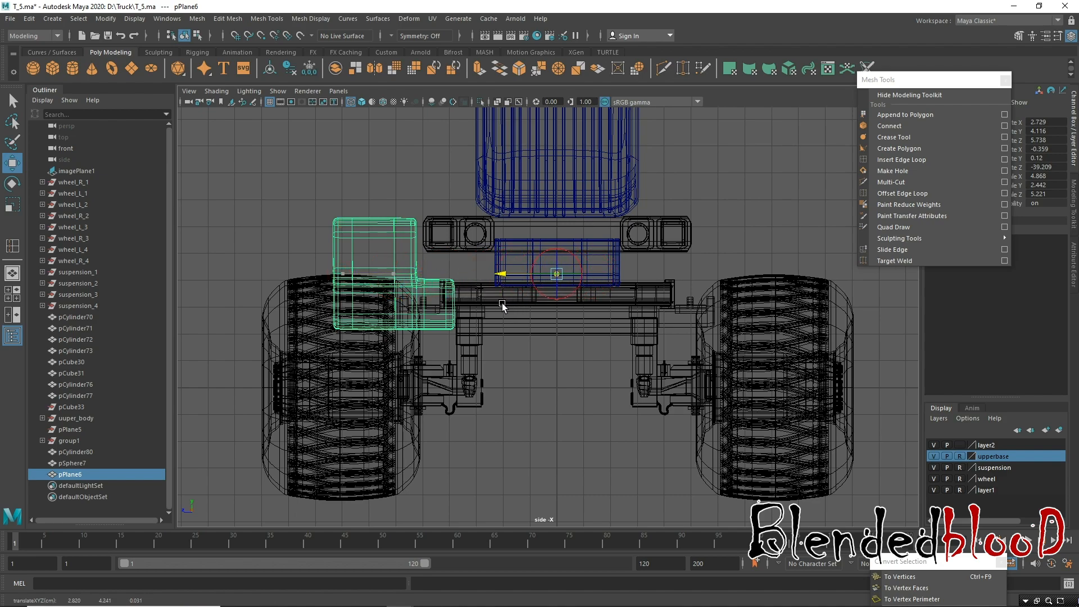
key("d")
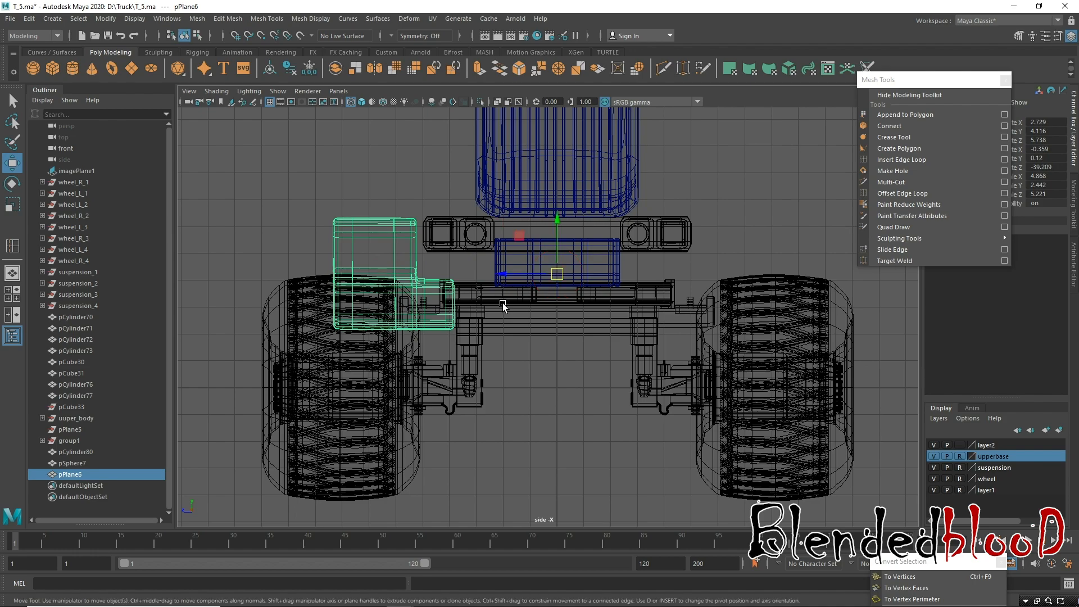
Mirror the fender plate over to the opposite front wheel as a Duplicate Special copy with Scale Z -1.
left_click(37, 21)
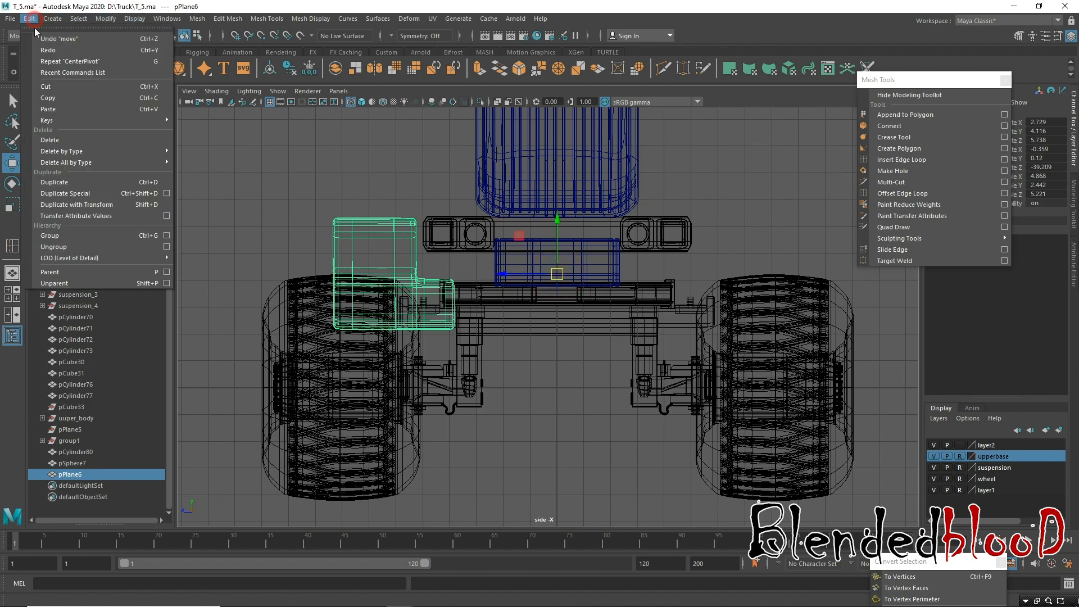
left_click(167, 193)
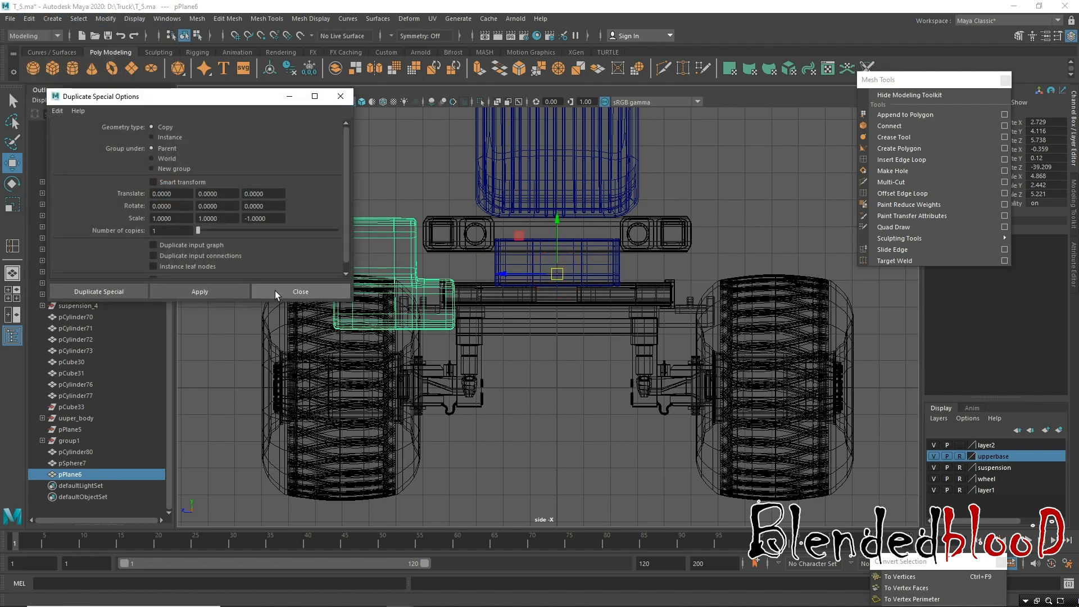
left_click(236, 291)
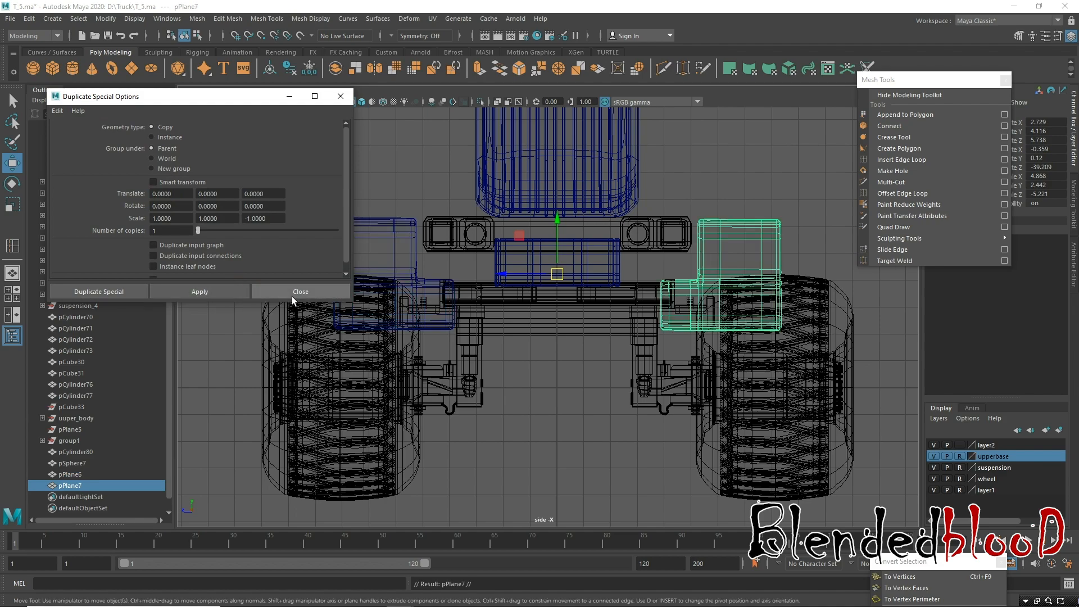
left_click(294, 293)
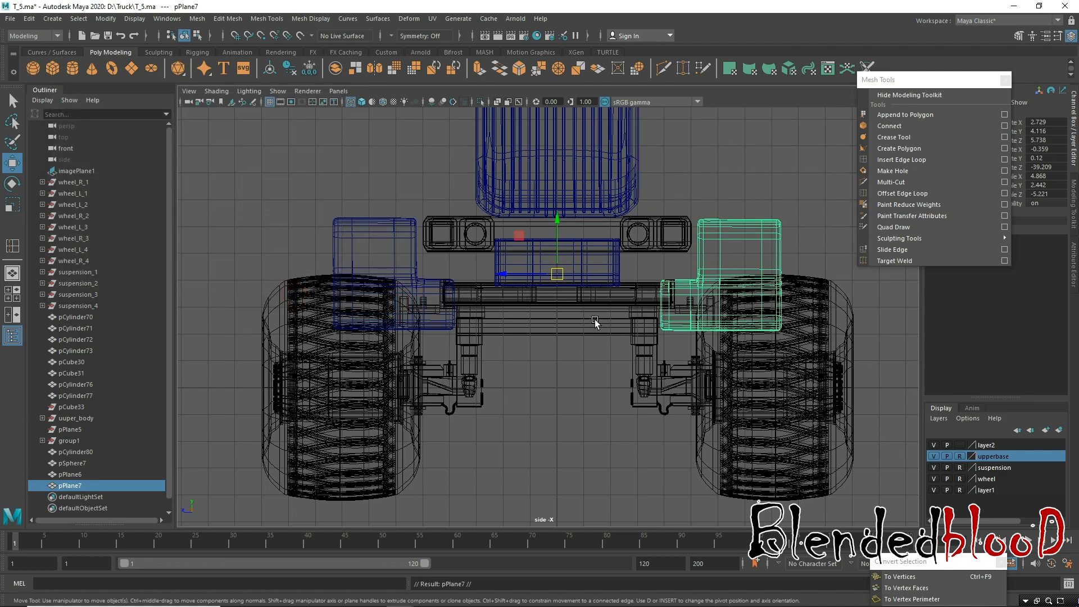
Examine both fenders on the truck from several angles and compare them with the truck's front in the reference image.
key("space")
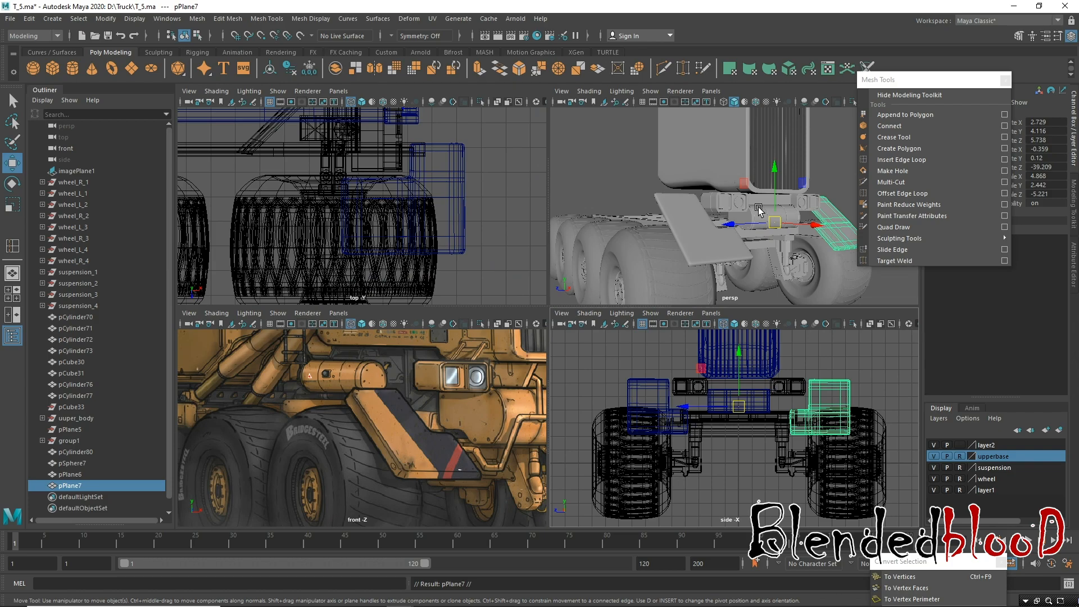
key("space")
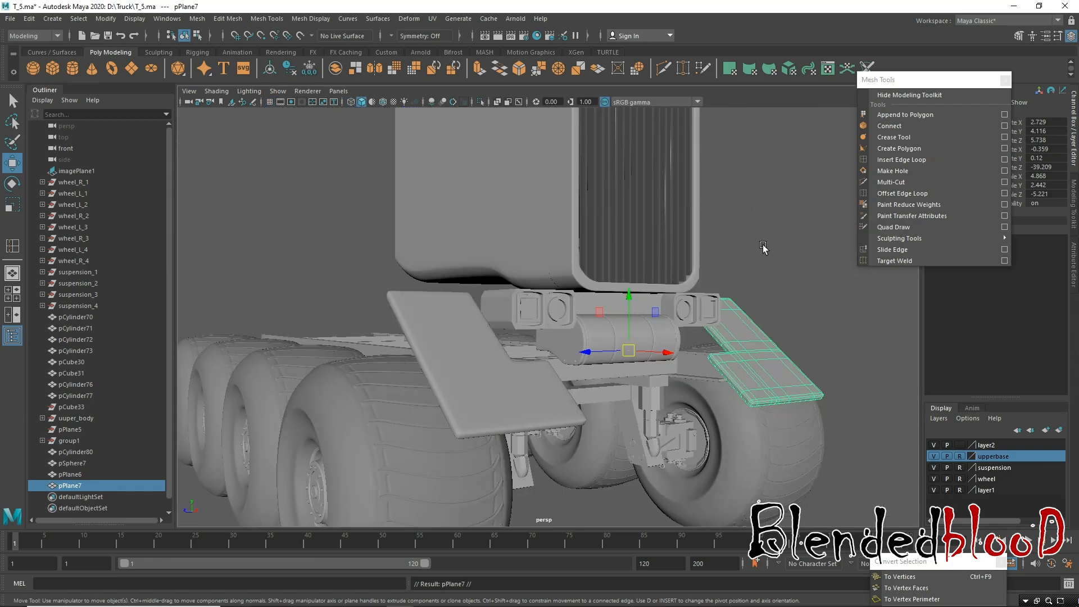
left_click(763, 246)
scroll(742, 275, "down", 10)
left_click_drag(821, 378, 905, 415, "alt")
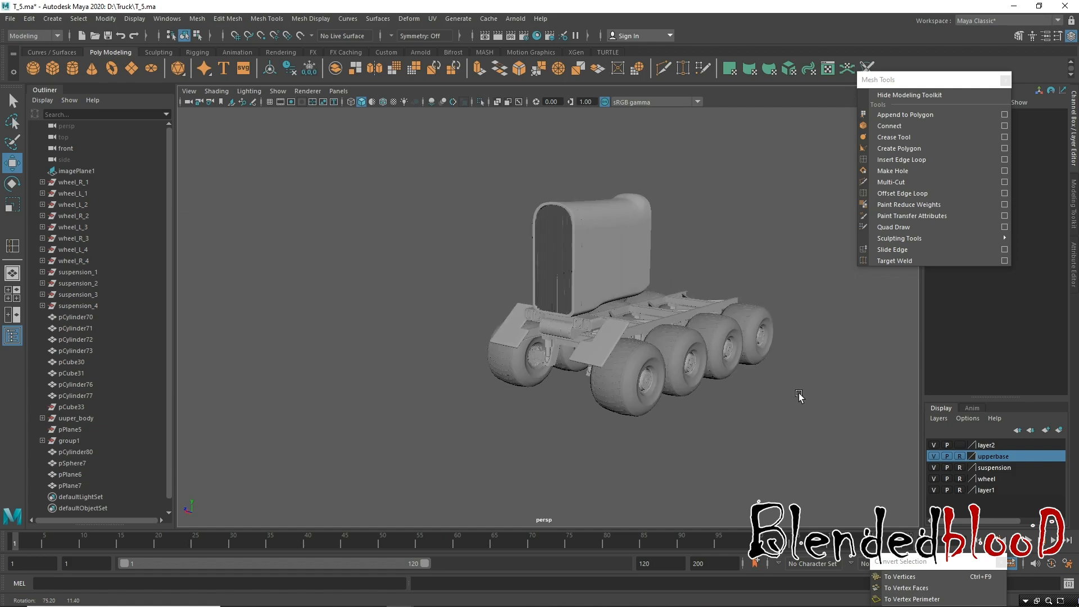
right_click_drag(667, 277, 694, 393, "alt")
left_click_drag(680, 382, 660, 366, "alt")
key("space")
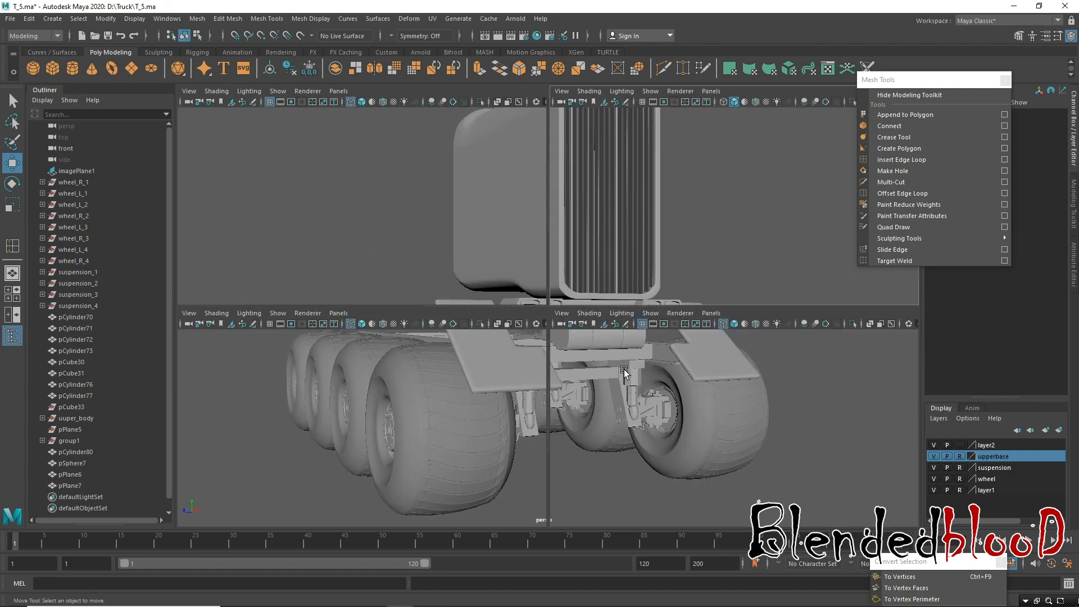
middle_click_drag(448, 394, 333, 394, "alt")
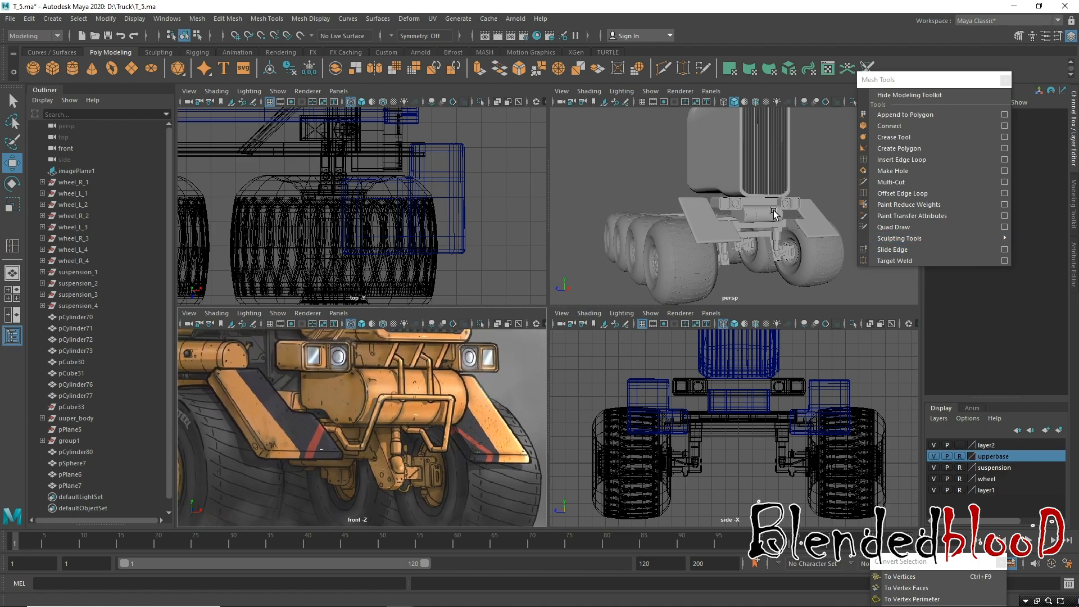
left_click_drag(728, 226, 692, 230, "alt")
right_click_drag(692, 230, 747, 354, "alt")
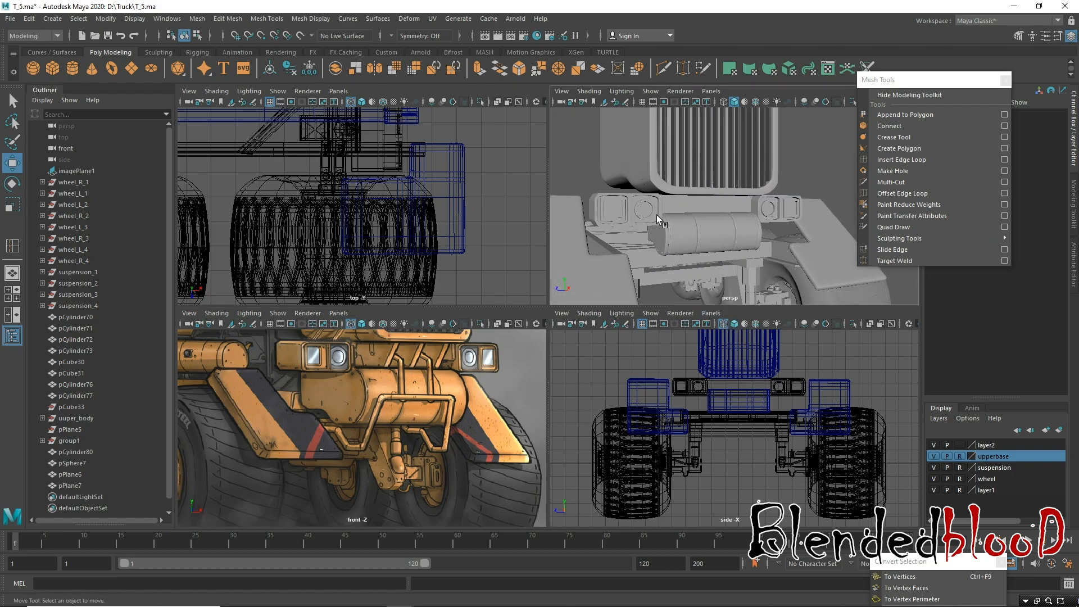
Enlarge the front cylinder between the headlights to scale 1.289, 2.278, 1.289, and raise it to a Translate Y of 4.529.
middle_click_drag(656, 215, 658, 187, "alt")
right_click_drag(658, 186, 682, 214, "alt")
left_click(682, 214)
mouse_move(749, 230)
left_mouse_down("alt")
mouse_move(723, 242)
mouse_move(732, 236)
left_mouse_up("alt")
key("1")
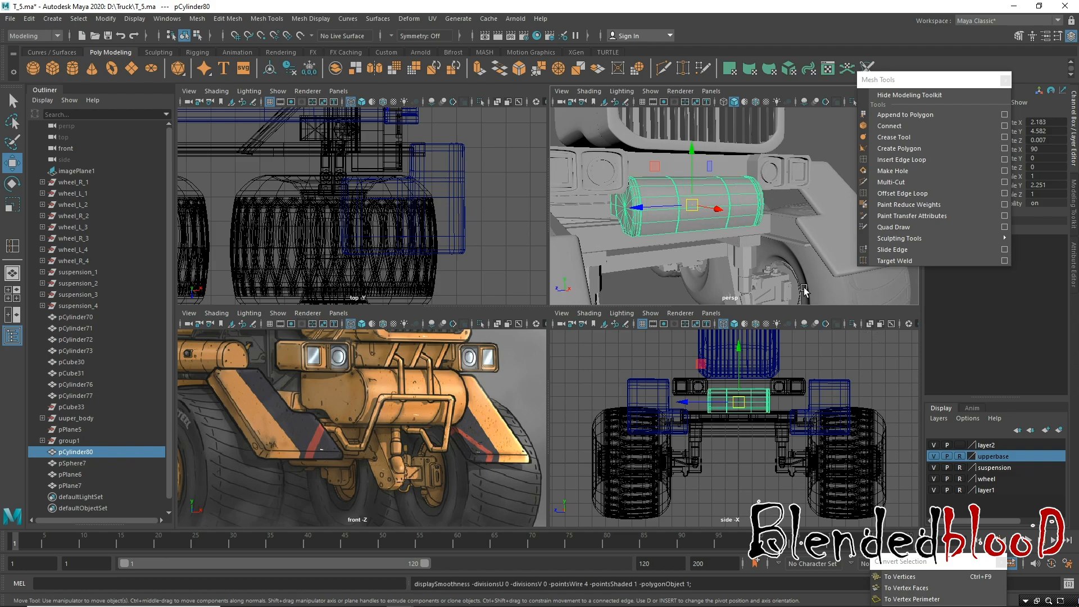
key("r")
left_click_drag(698, 215, 718, 265)
left_click_drag(645, 215, 703, 147)
key("w")
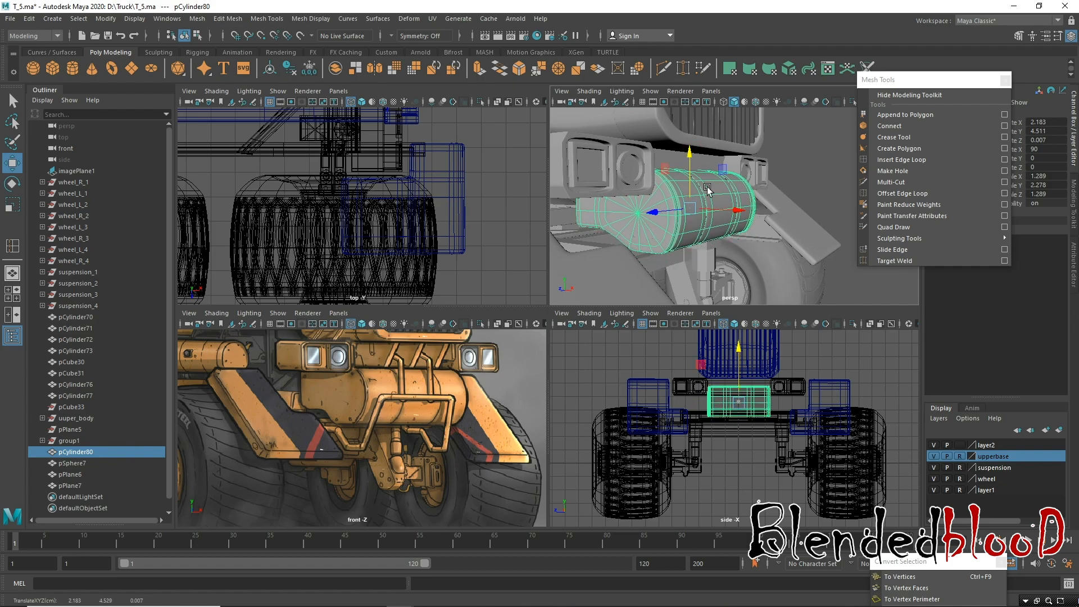
left_click_drag(718, 225, 749, 182, "alt")
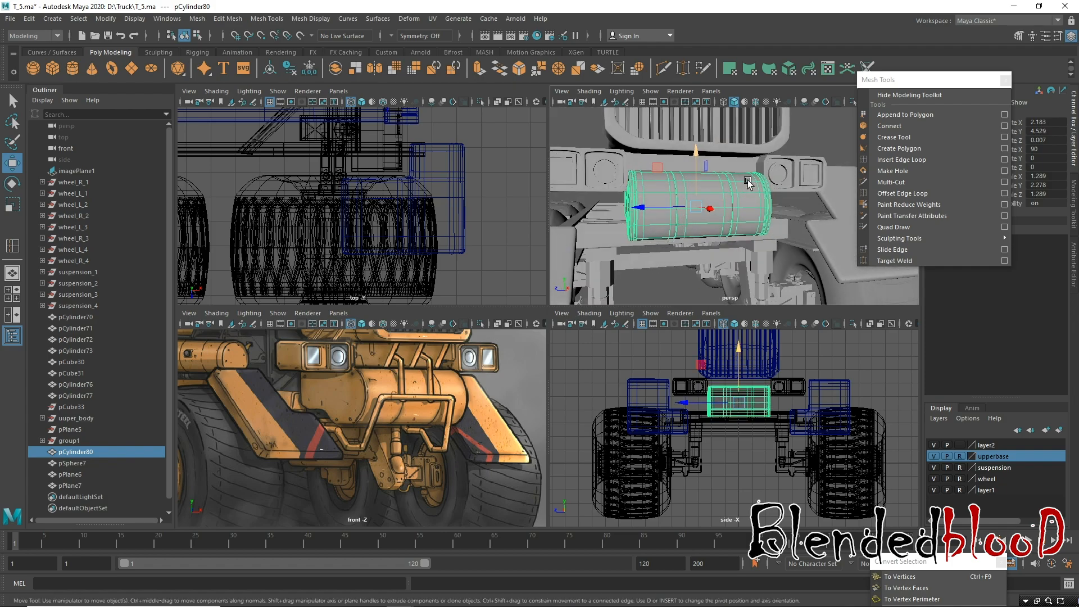
Spread the small rivets on the cylinder's ends outward to a Scale Z of 1.023 and check how they sit on the caps.
left_click(815, 141)
left_click_drag(650, 219, 689, 235, "alt")
right_click_drag(689, 234, 573, 255, "alt")
left_click_drag(740, 164, 652, 225, "alt")
left_click(774, 224)
middle_click_drag(562, 224, 369, 267, "alt")
left_click_drag(751, 189, 714, 212, "alt")
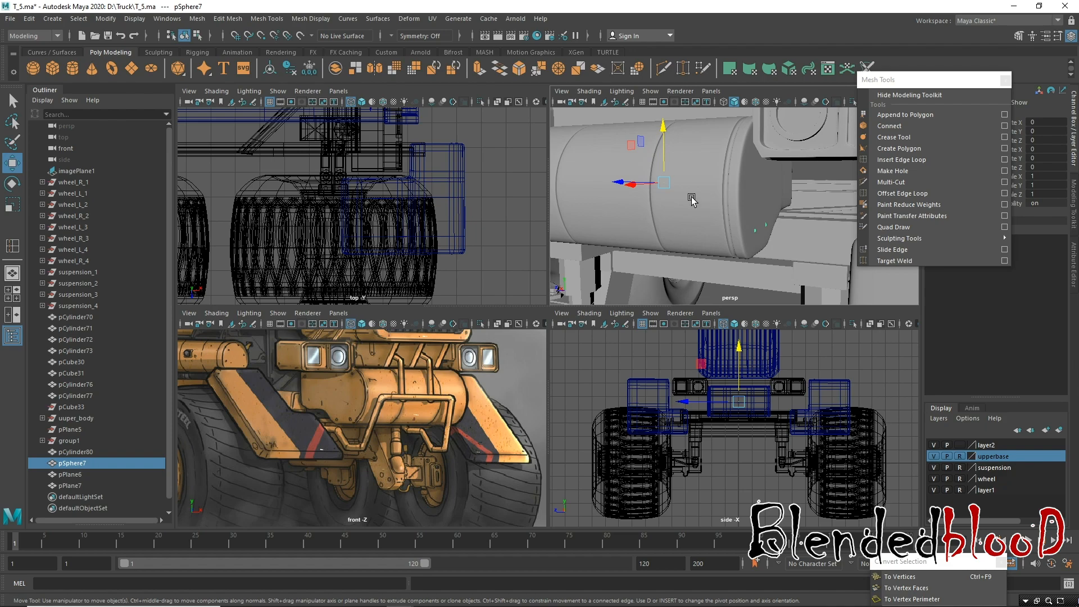
key("r")
left_click_drag(621, 196, 721, 280, "alt")
key("w")
left_click(720, 280)
right_click_drag(725, 236, 784, 345, "alt")
left_click_drag(613, 172, 635, 173, "alt")
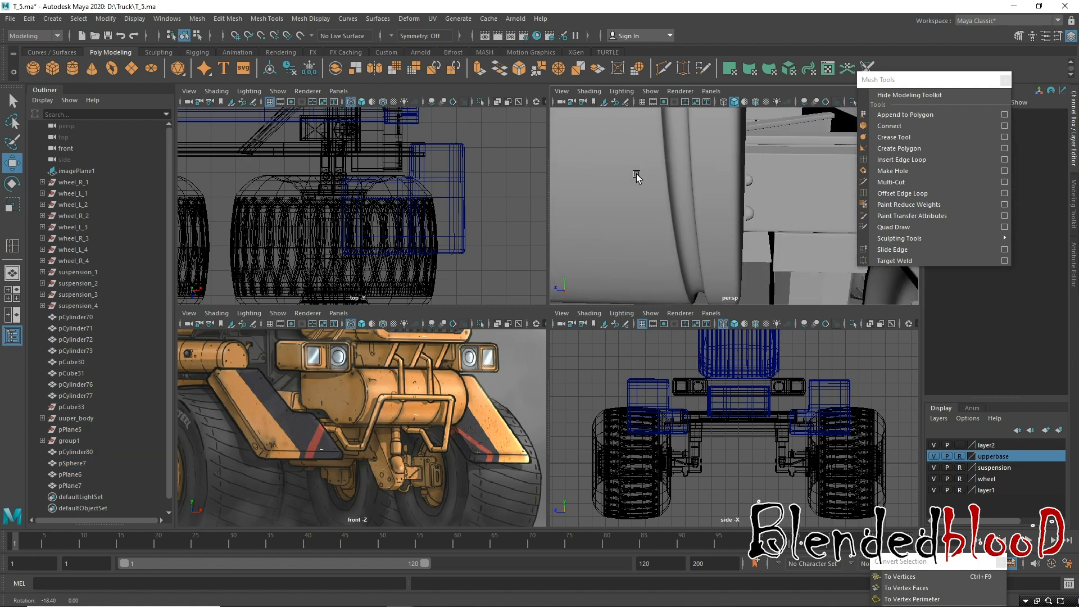
left_click_drag(742, 226, 717, 227, "alt")
Select the vertices of the rivets on one end of the cylinder and move them inward along Z against the cap.
left_click(670, 209)
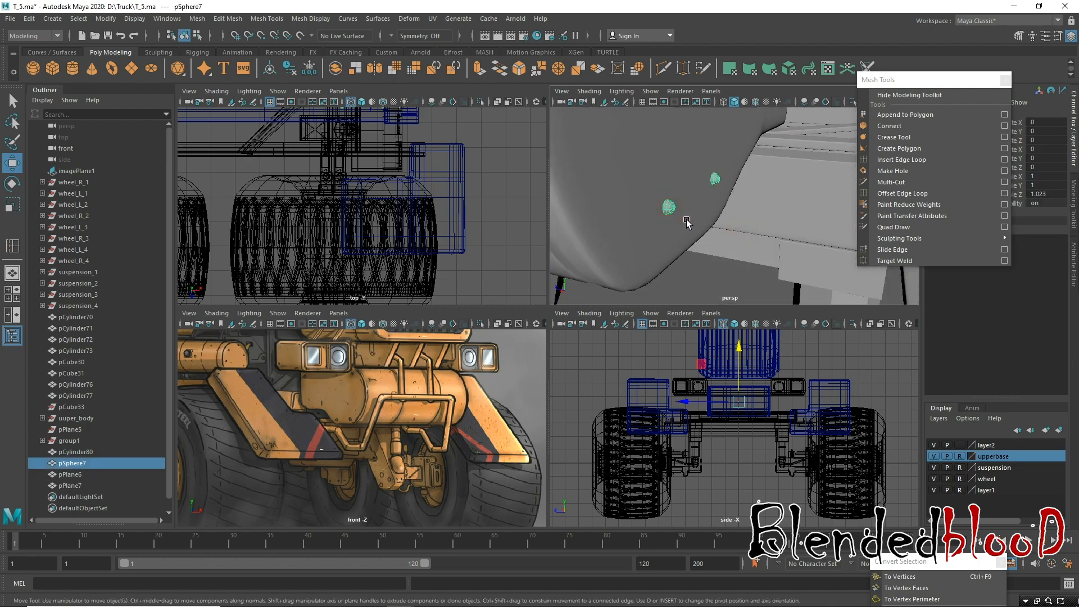
right_click_drag(686, 221, 559, 111, "alt")
left_click_drag(776, 233, 877, 242, "alt")
right_click_drag(719, 192, 652, 194)
left_click_drag(739, 251, 680, 249, "alt")
right_click_drag(707, 171, 753, 154)
left_click(705, 263)
left_click(733, 205)
right_click_drag(736, 208, 726, 222)
left_click_drag(766, 263, 697, 122)
left_click_drag(785, 246, 716, 220, "alt")
key("f")
right_click_drag(717, 220, 694, 234, "alt")
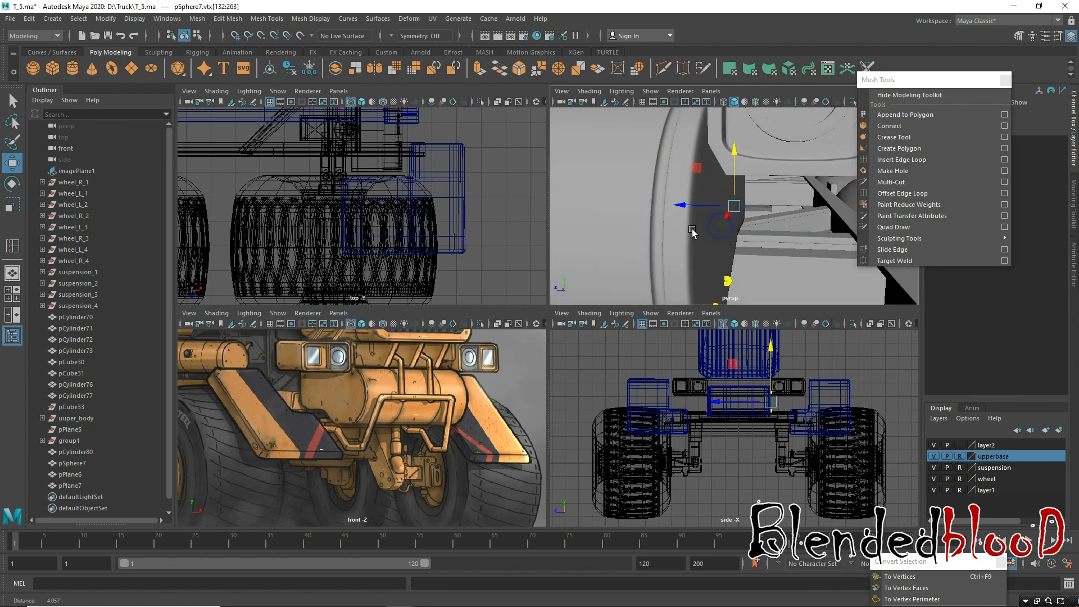
left_click_drag(684, 204, 679, 204)
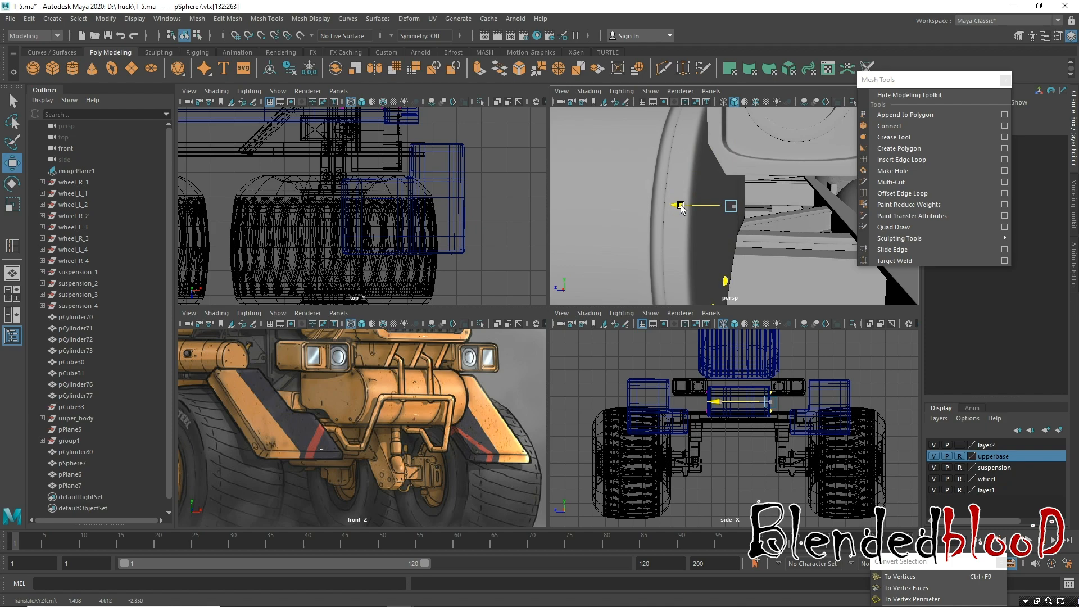
right_click_drag(730, 280, 655, 225)
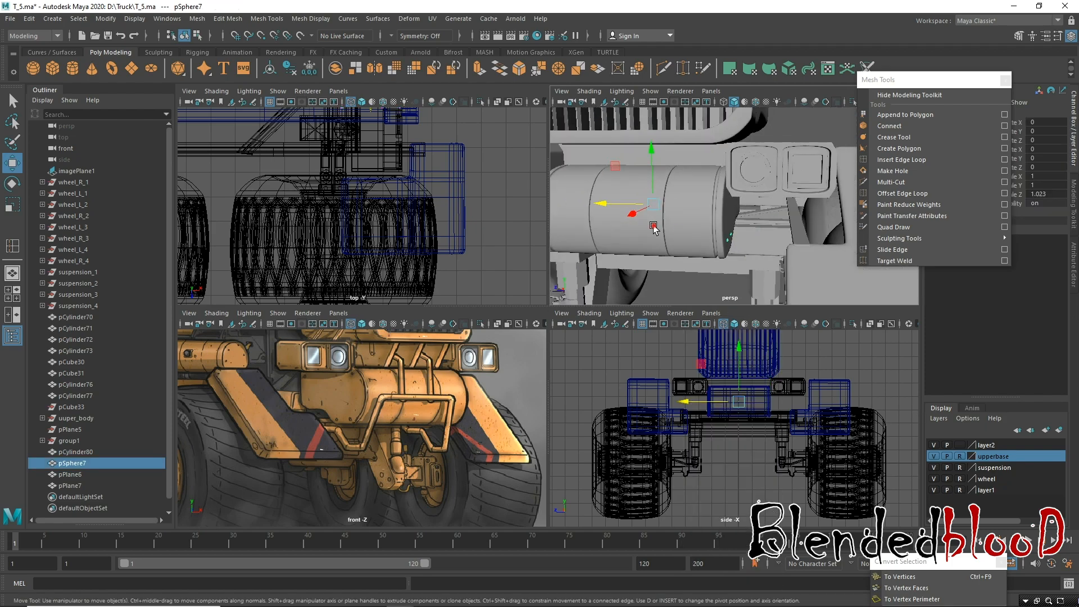
Select the vertices of the rivets on the cylinder's opposite end and adjust their position along Z to fit that cap.
left_click_drag(654, 225, 679, 234, "alt")
middle_click_drag(627, 228, 737, 197, "alt")
left_click_drag(722, 202, 683, 193, "alt")
right_click_drag(682, 193, 742, 290, "alt")
left_click_drag(596, 215, 620, 211, "alt")
right_click_drag(656, 217, 617, 216)
right_click_drag(679, 241, 562, 186, "alt")
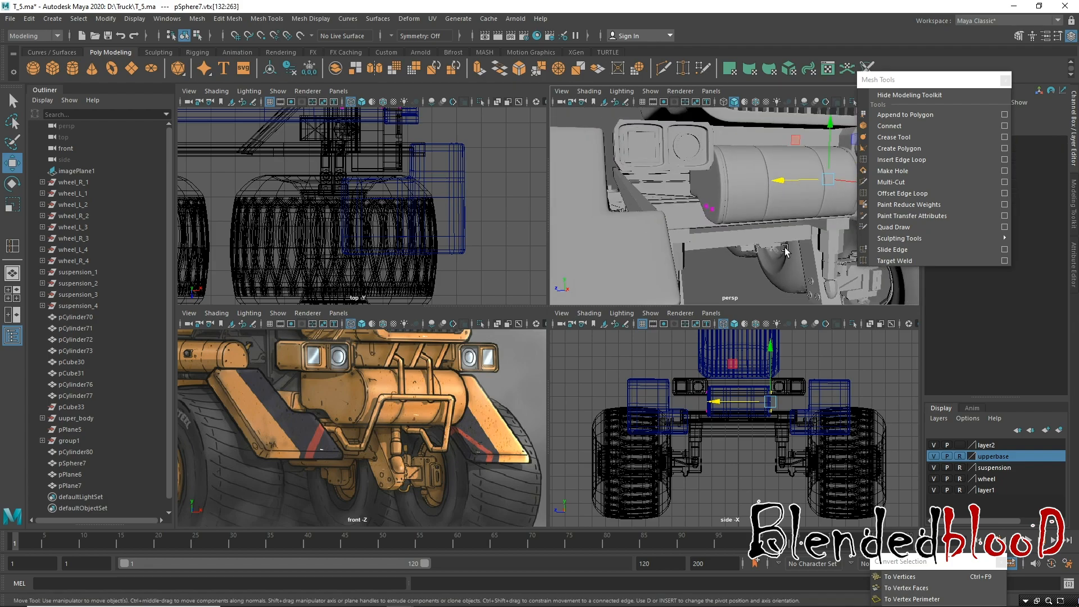
left_click_drag(729, 251, 630, 114)
left_click_drag(768, 217, 697, 191, "alt")
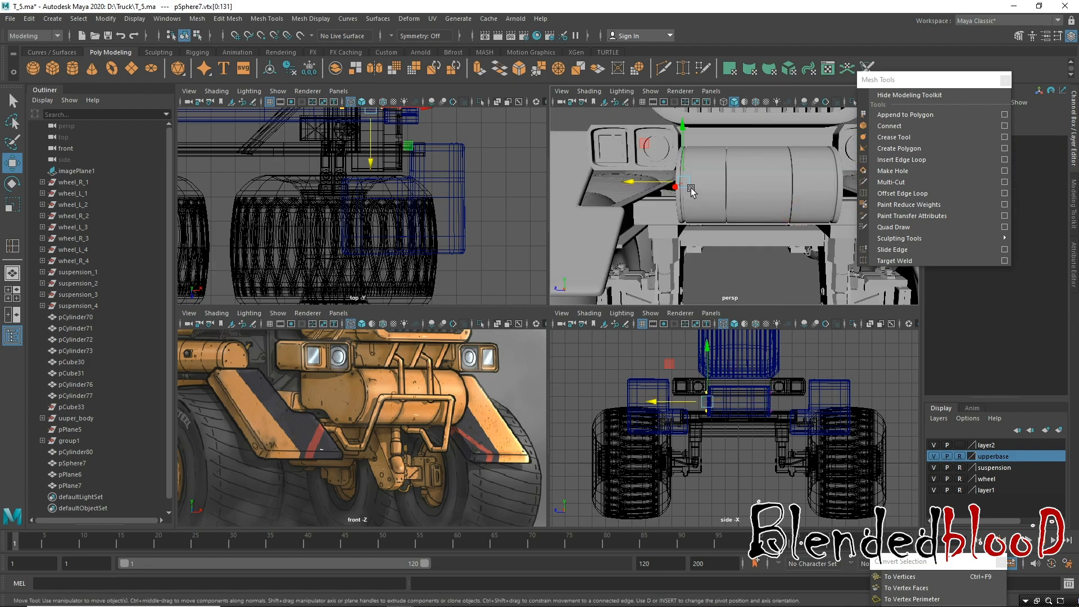
right_click_drag(690, 188, 724, 298, "alt")
left_click_drag(614, 176, 677, 191, "alt")
left_click_drag(583, 155, 588, 157)
right_click_drag(736, 217, 738, 216)
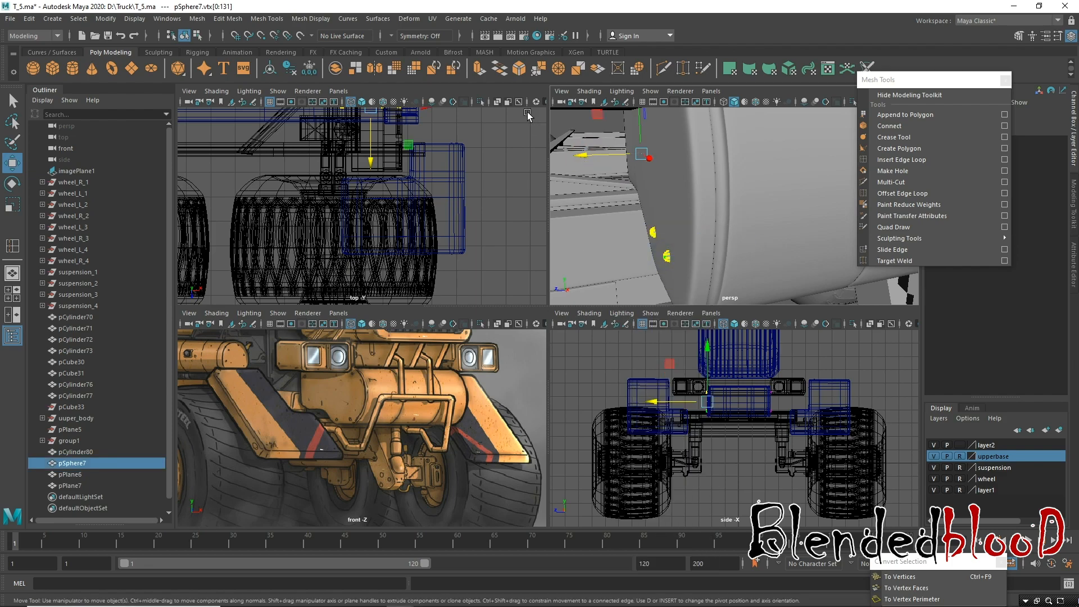
left_click(612, 164)
Review the whole truck, and examine the pipe frame around the front tank in the reference image.
scroll(772, 221, "down", 10)
left_click_drag(772, 221, 657, 253, "alt")
right_click_drag(710, 260, 639, 211, "alt")
left_click_drag(651, 212, 675, 212, "alt")
right_click_drag(675, 212, 720, 253, "alt")
middle_click_drag(443, 389, 447, 472, "alt")
right_click_drag(447, 472, 436, 446, "alt")
middle_click_drag(436, 446, 474, 378, "alt")
right_click_drag(473, 378, 458, 444, "alt")
middle_click_drag(459, 444, 413, 383, "alt")
right_click_drag(413, 383, 416, 406, "alt")
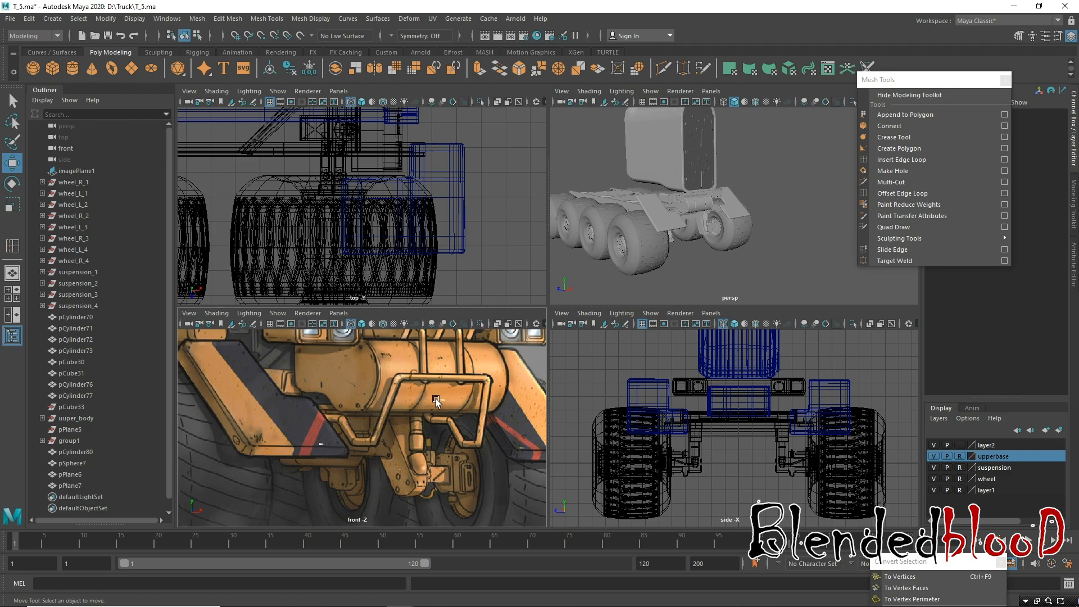
left_click_drag(428, 416, 441, 546)
left_click_drag(431, 384, 424, 417, "alt")
middle_click_drag(416, 379, 432, 412, "alt")
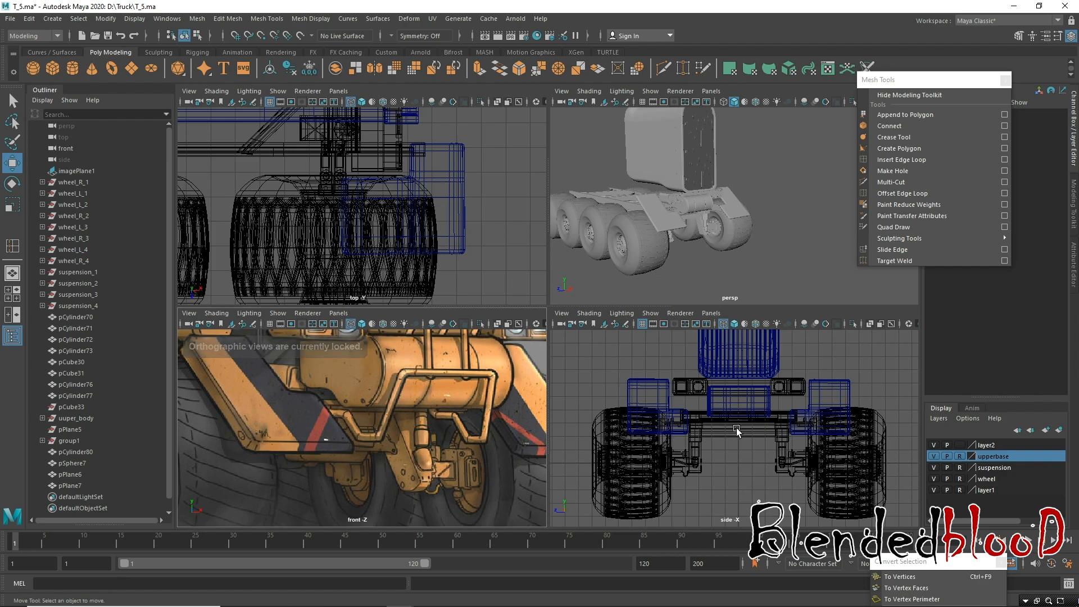
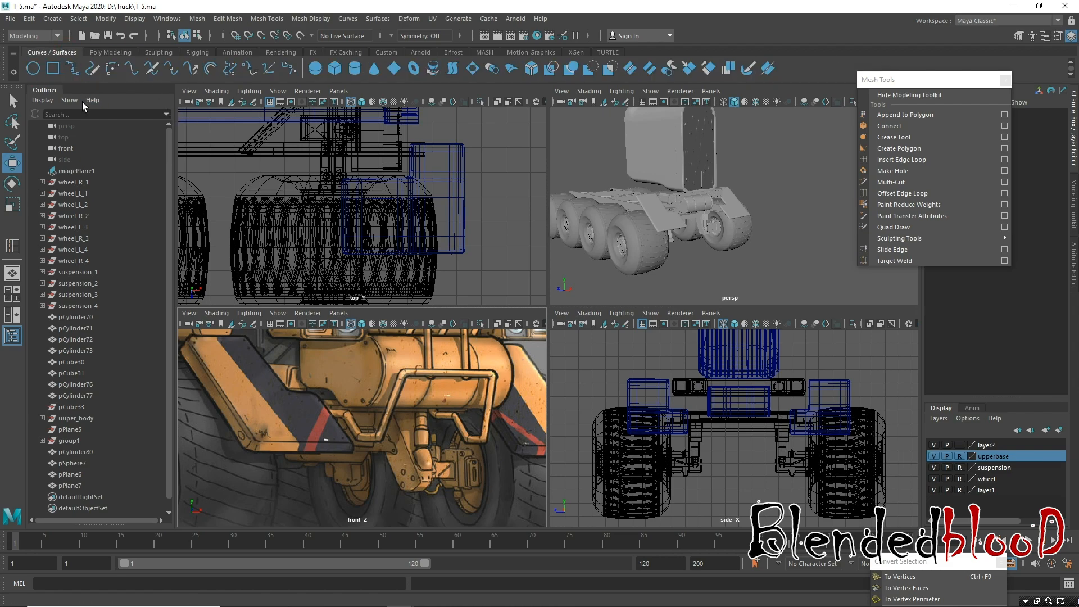
Draw an S-shaped EP curve in the empty area beside the truck in the side view.
left_click(74, 72)
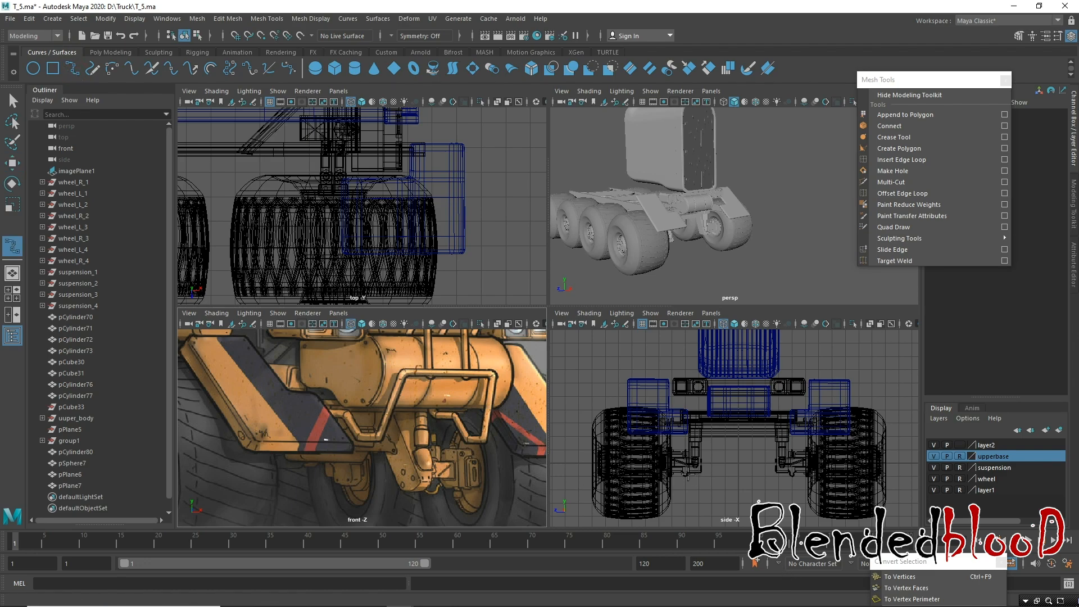
middle_click_drag(808, 472, 682, 466, "alt")
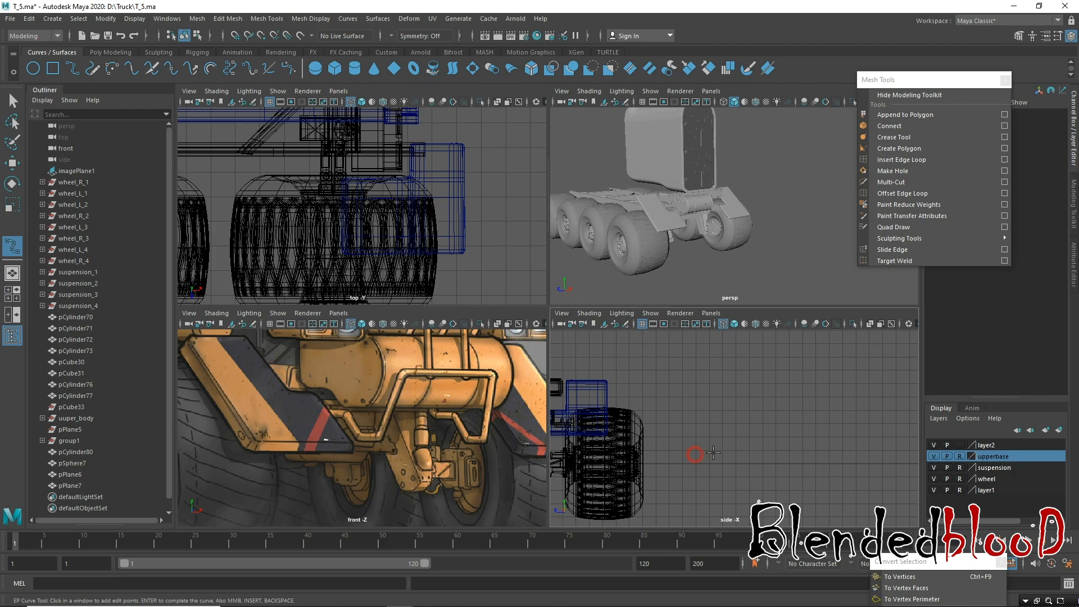
left_click(695, 455)
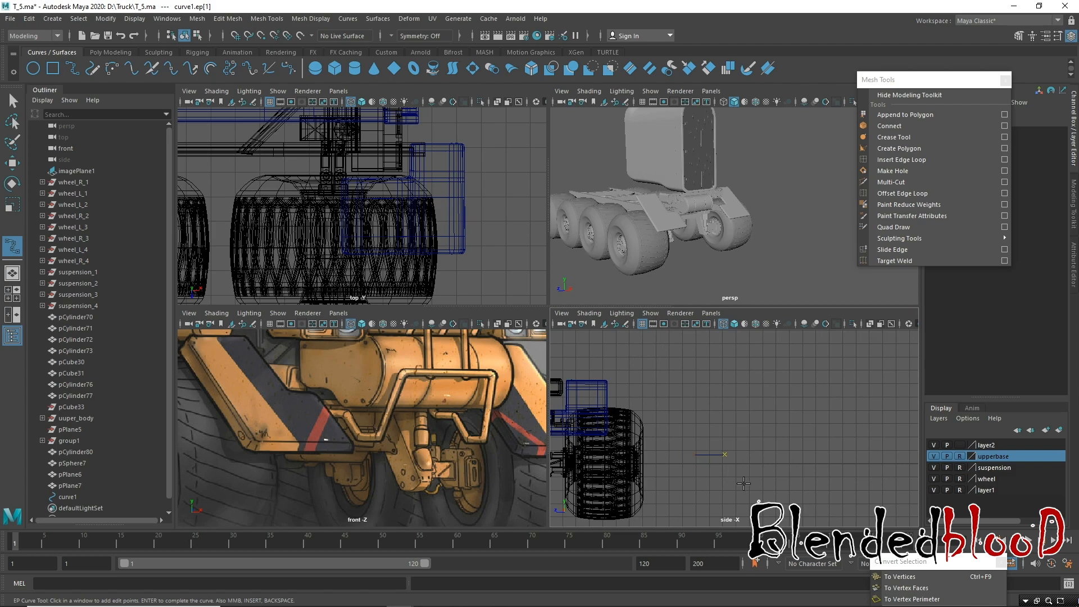
left_click(724, 484)
key("ctrl+z")
left_click(739, 483)
left_click(773, 484)
left_click(791, 410)
left_click(876, 409)
key("Return")
Show the curve's control vertices and select the one at its upper bend.
key("w")
right_click_drag(813, 409, 756, 378)
left_click_drag(756, 378, 777, 412)
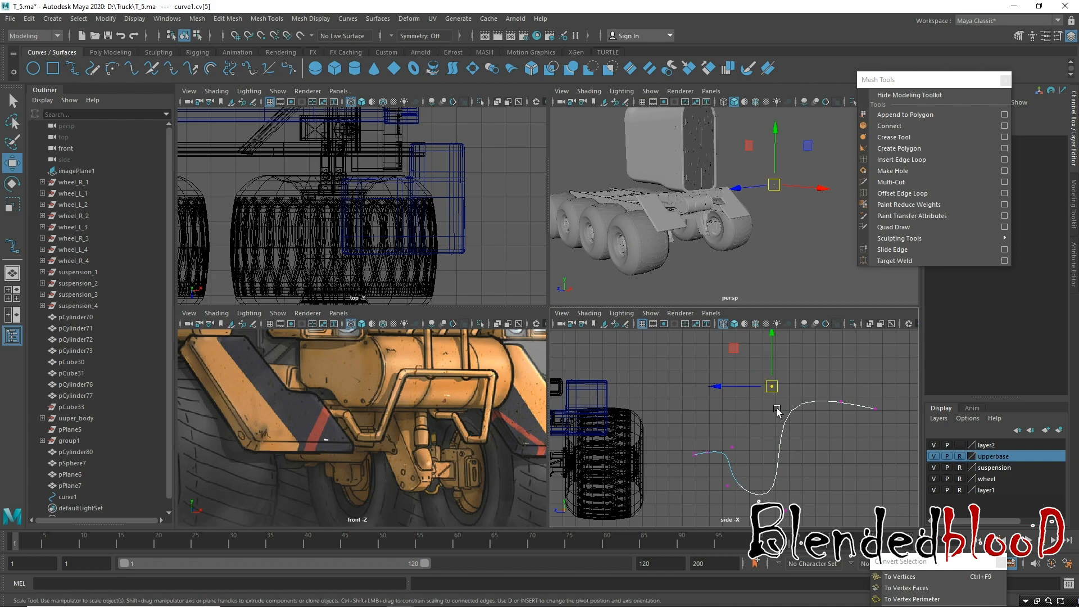
key("r")
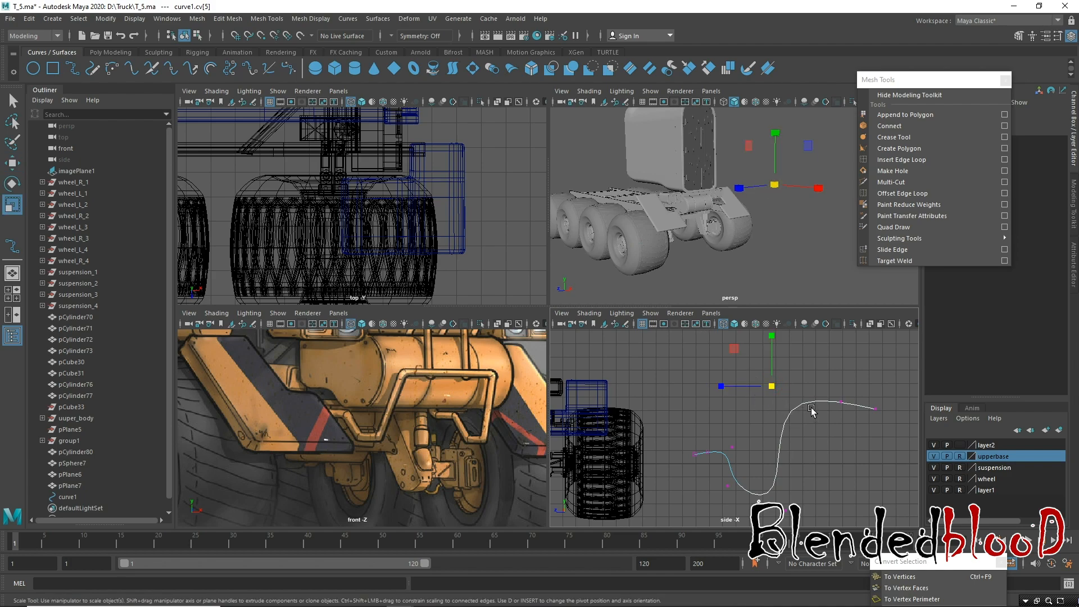
key("w")
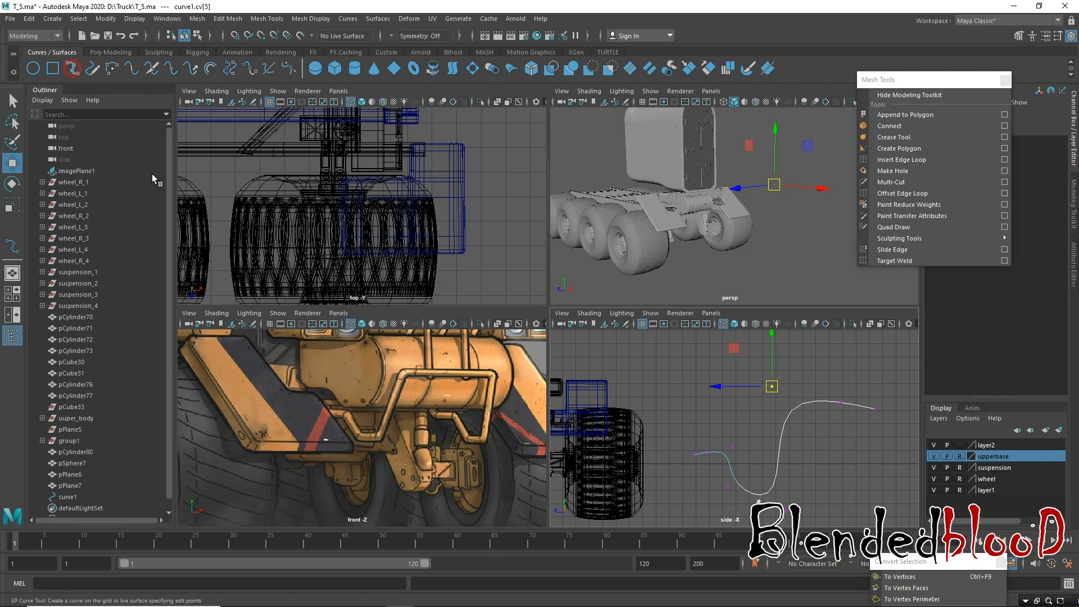
Draw a short second EP curve above the first one and delete it.
left_click(72, 68)
left_click(675, 361)
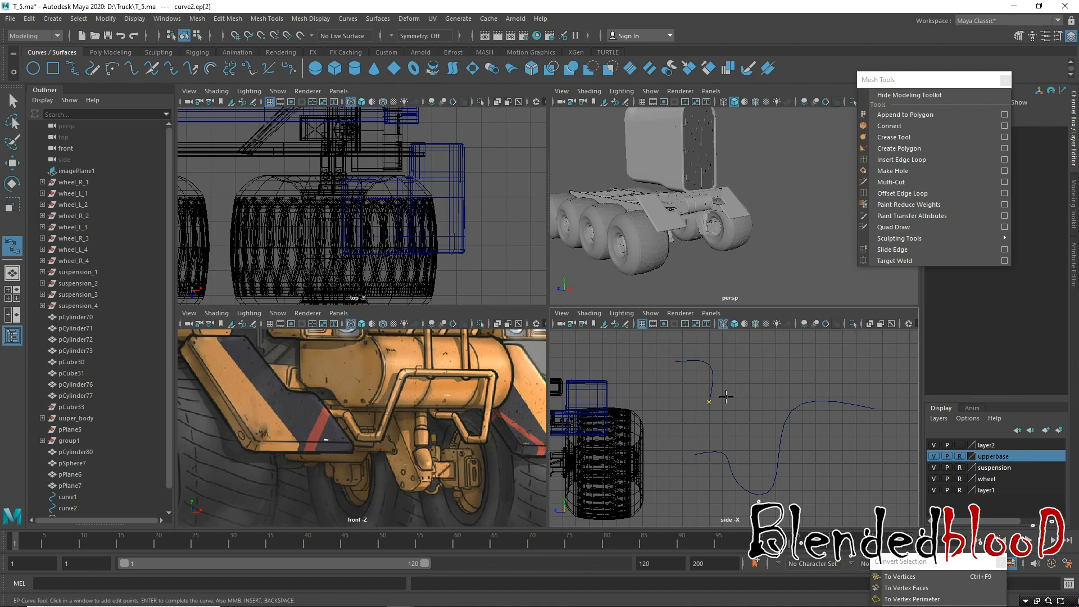
key("w")
key("Delete")
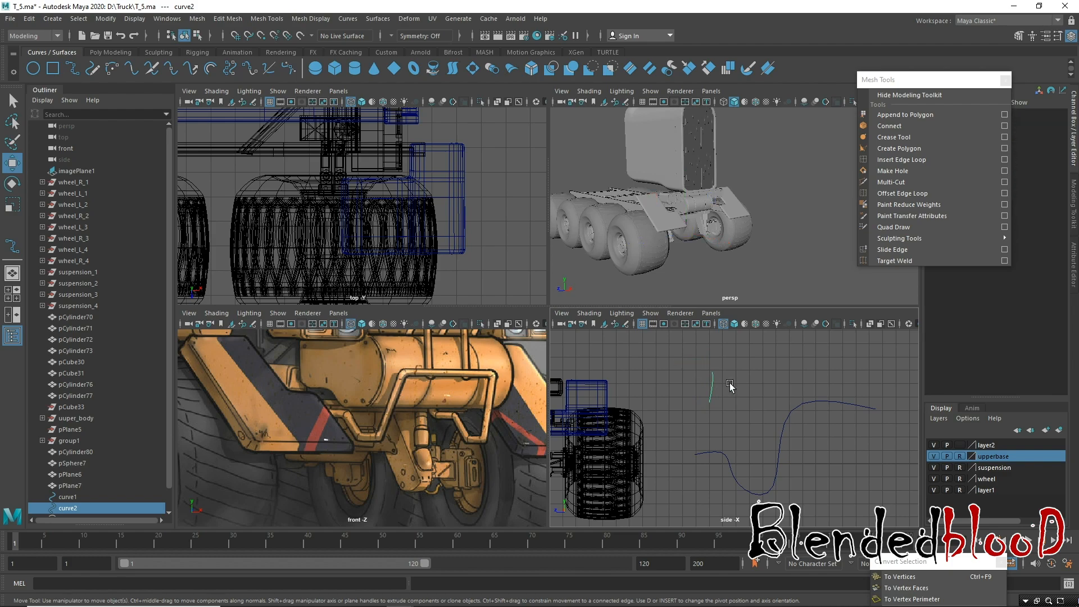
Delete the S-shaped curve and create a polygon cylinder to model the pipe with instead.
left_click(839, 402)
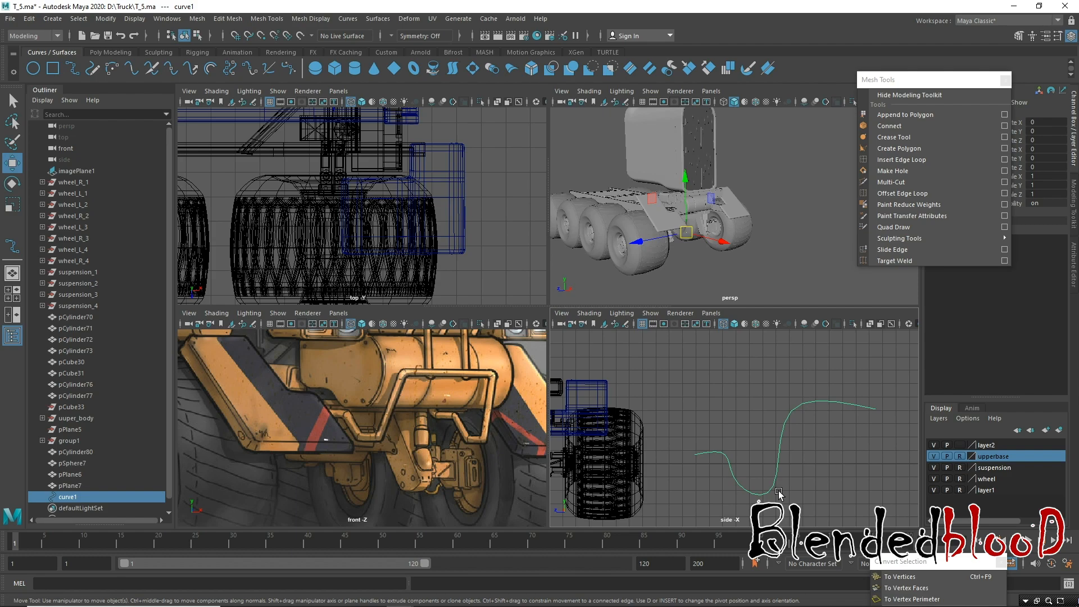
key("Delete")
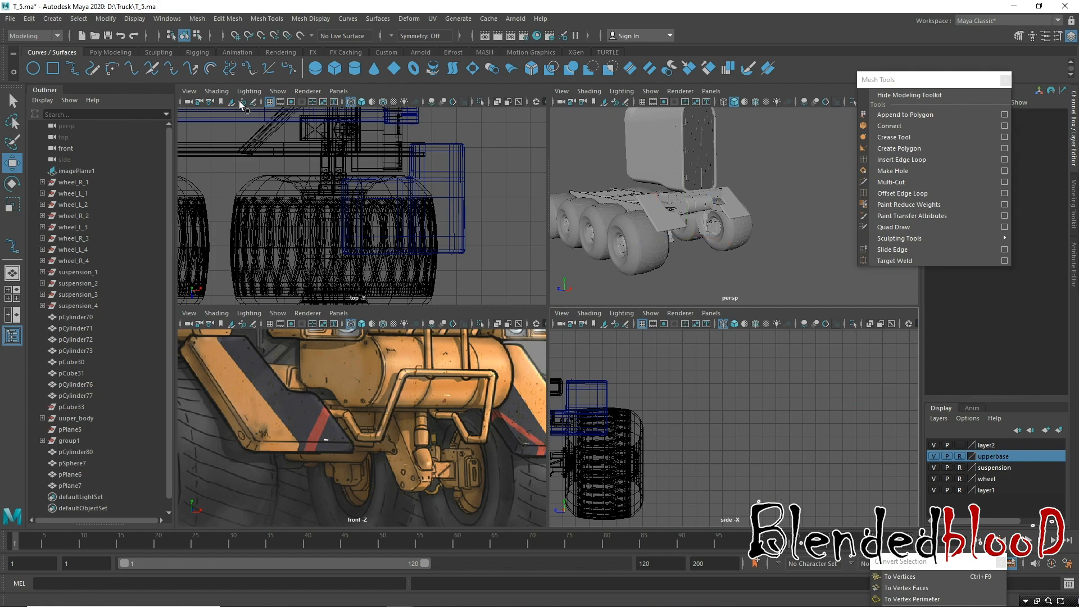
left_click(101, 53)
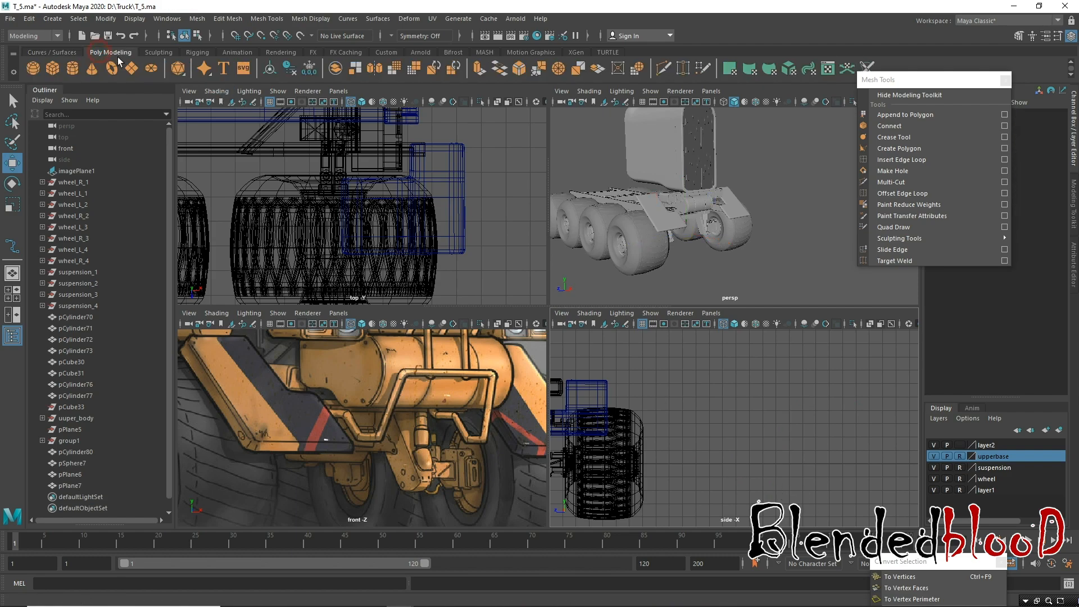
left_click(71, 70)
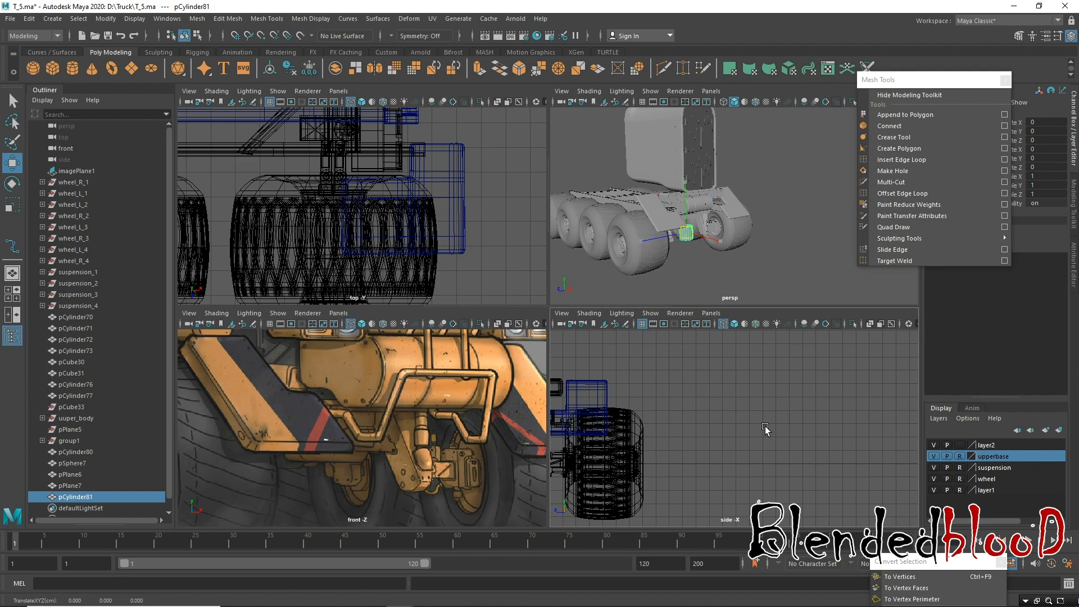
Move the new cylinder out to the empty area beside the truck in the side view.
scroll(784, 441, "down", 4)
middle_click_drag(726, 432, 753, 447, "alt")
left_click_drag(619, 465, 829, 416)
middle_click_drag(841, 432, 751, 437, "alt")
right_click_drag(762, 427, 800, 524, "alt")
middle_click_drag(771, 414, 785, 431, "alt")
right_click_drag(785, 431, 820, 461, "alt")
middle_click_drag(816, 433, 793, 426, "alt")
right_click_drag(793, 428, 776, 442, "alt")
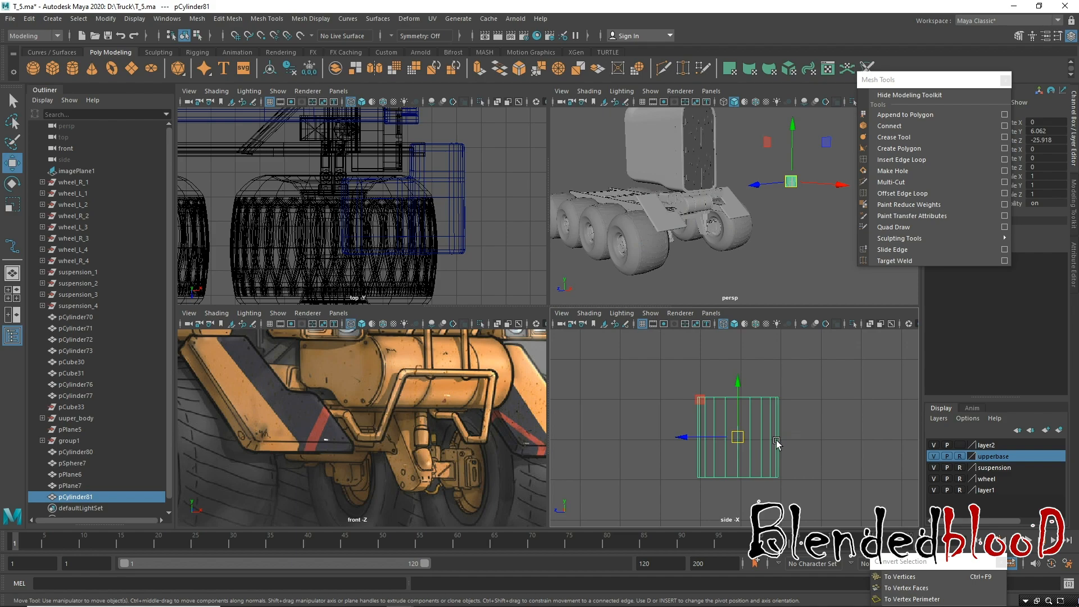
Lay the cylinder horizontal by setting its X rotation to -90.
key("e")
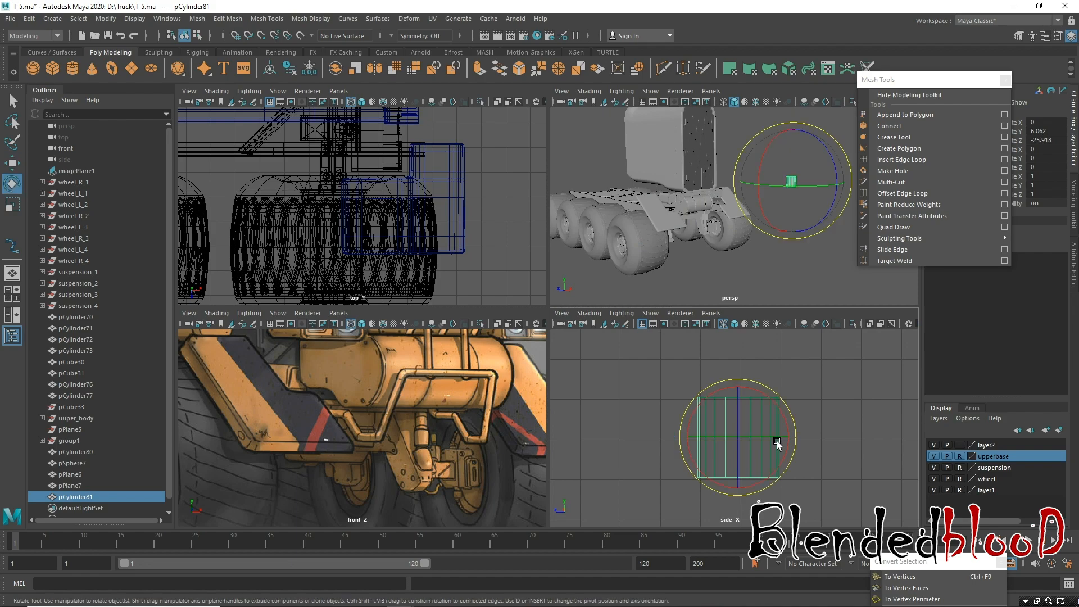
left_click_drag(792, 432, 741, 495)
left_click(1057, 149)
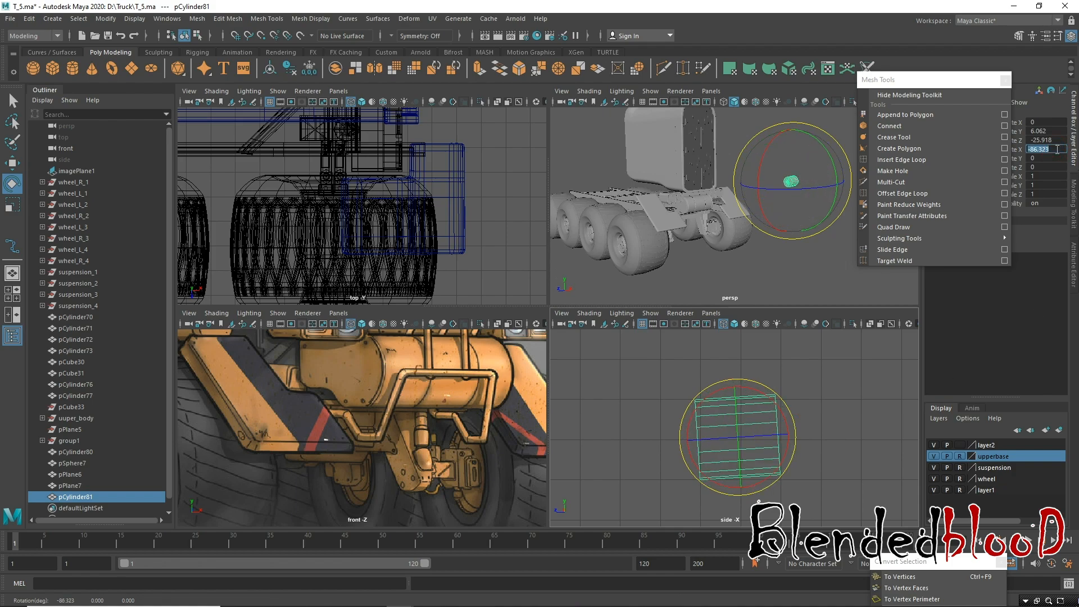
key("Return")
Set the cylinder's axis subdivisions to 12, keeping the Mesh Tools window clear of its attributes.
left_click_drag(907, 79, 847, 43)
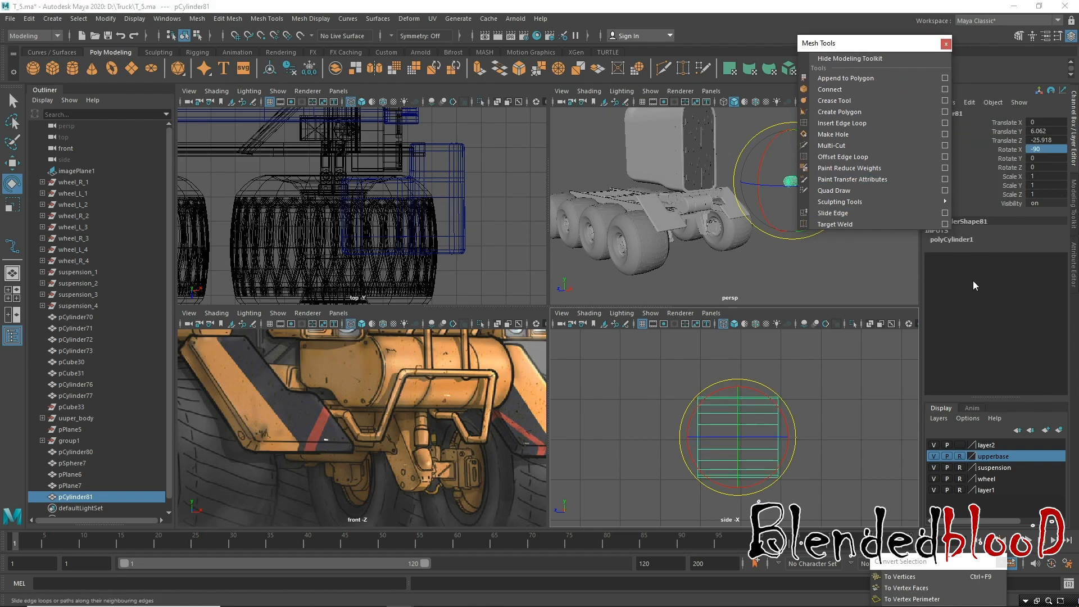
left_click(958, 239)
double_click(1049, 267)
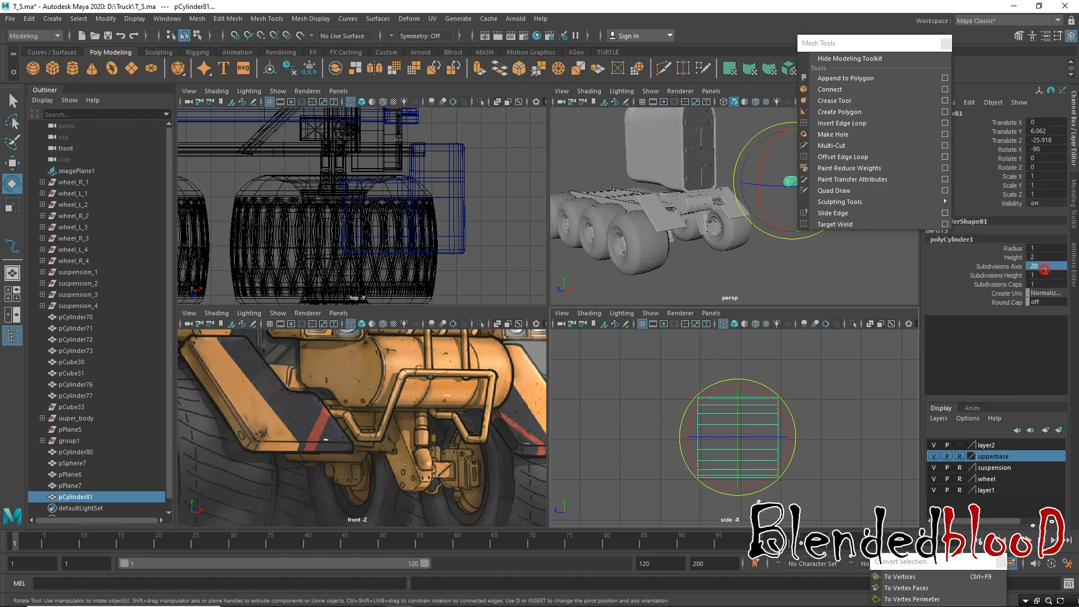
key("Return")
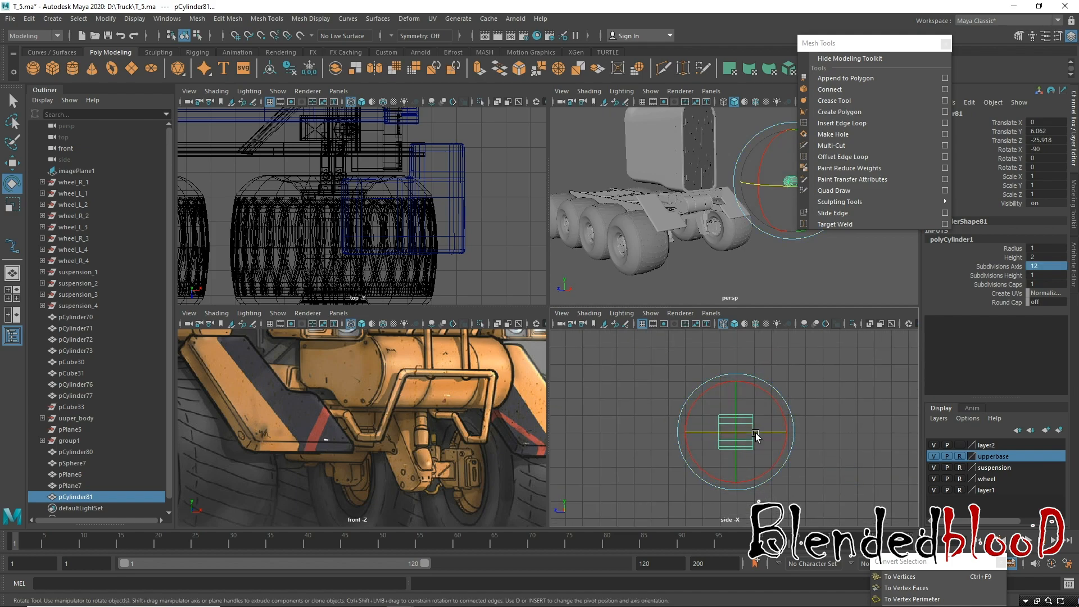
Scale the cylinder into a thin rod, 0.229 in X and Z and stretched to 3.399 in Y.
key("r")
left_click_drag(736, 431, 719, 438)
left_click_drag(788, 437, 861, 433)
left_click(791, 430)
Lengthen the rod by moving the vertices at both of its ends outward along its axis.
right_click_drag(778, 431, 690, 289)
key("w")
mouse_move(798, 439)
left_mouse_down()
mouse_move(789, 427)
mouse_move(775, 435)
mouse_move(805, 437)
left_mouse_up()
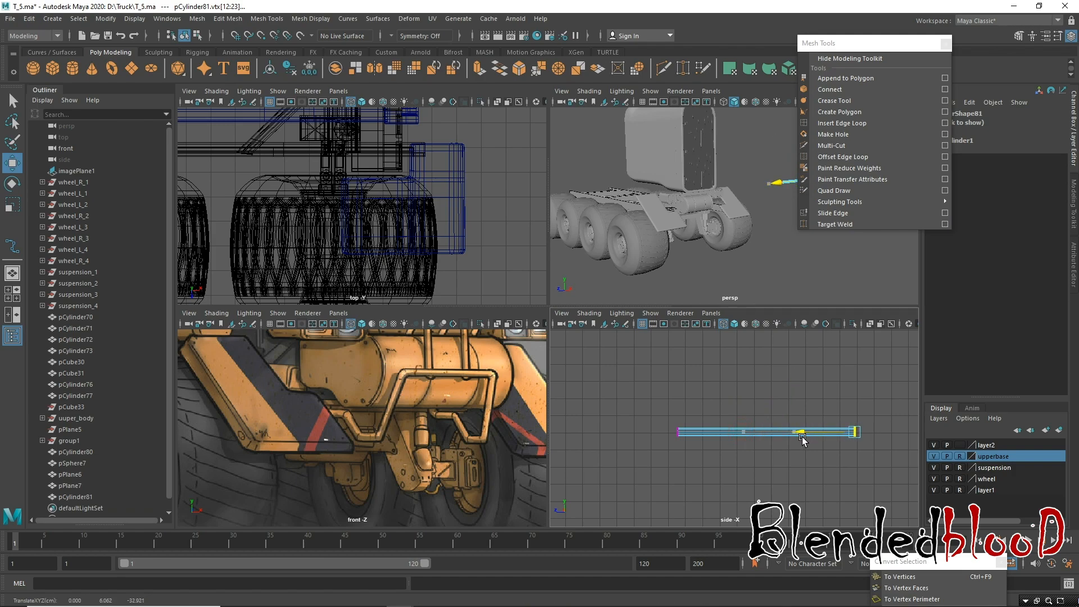
left_click_drag(666, 413, 701, 477)
left_click_drag(622, 431, 568, 441)
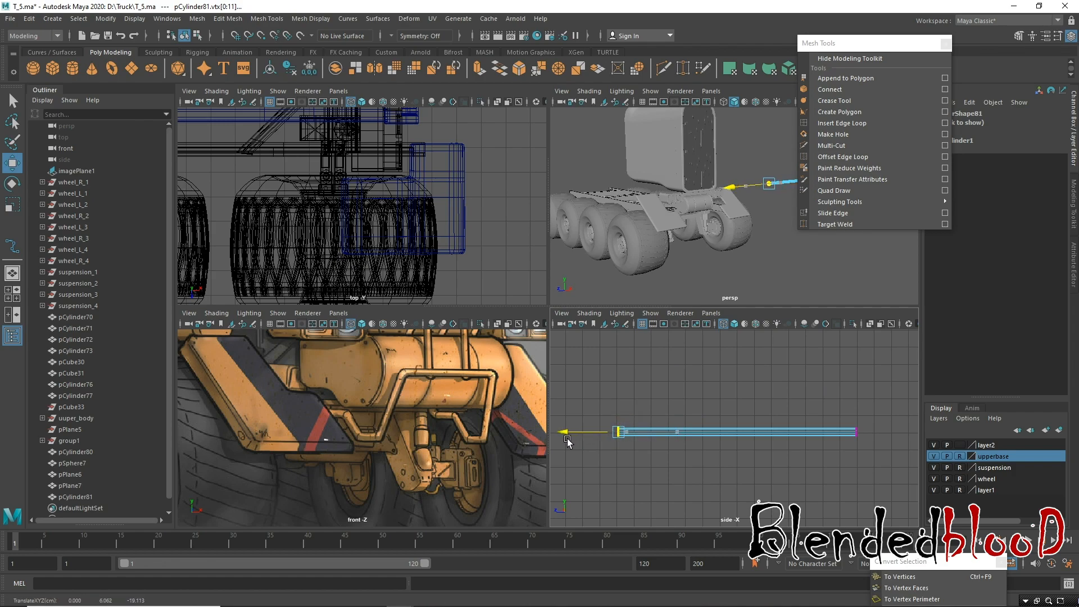
scroll(725, 450, "up", 2)
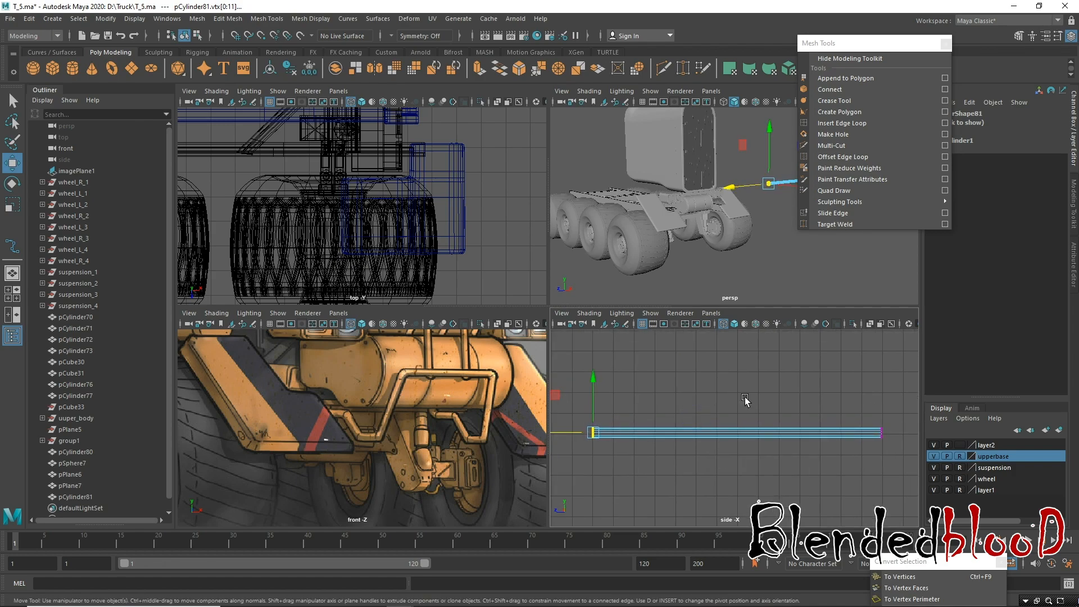
Insert four edge loops around the rod: three spaced near one end and one just past the middle.
right_click_drag(779, 412, 828, 385)
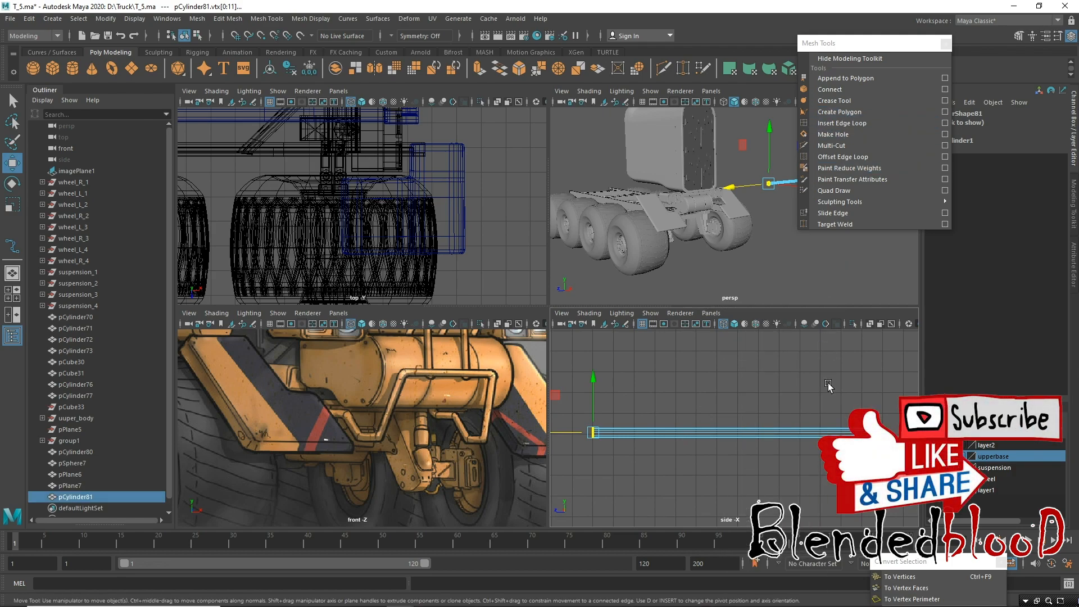
left_click(842, 123)
left_click_drag(633, 436, 634, 441)
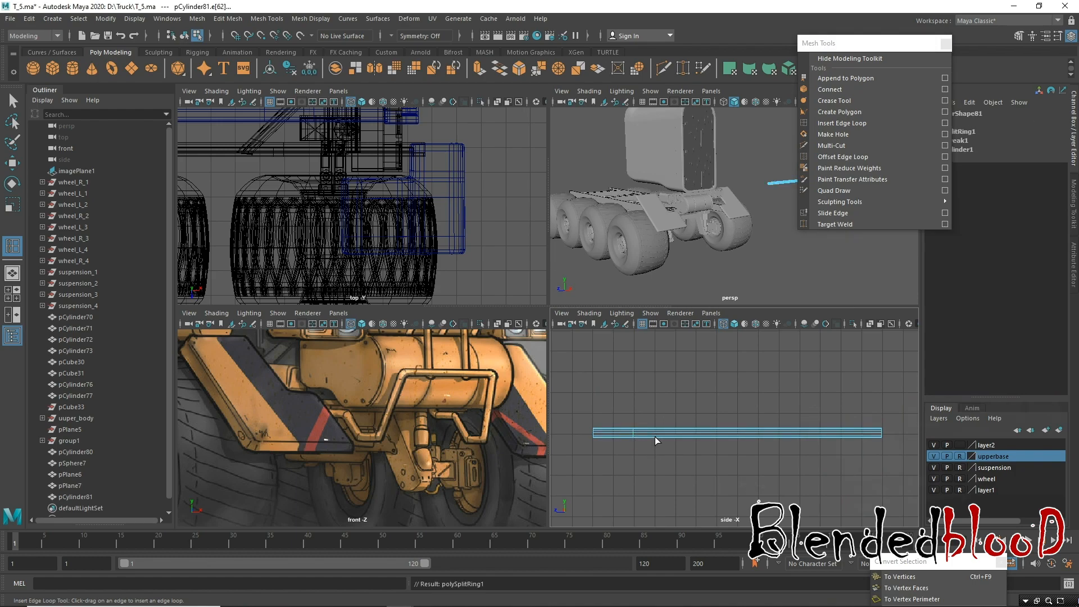
left_click(656, 436)
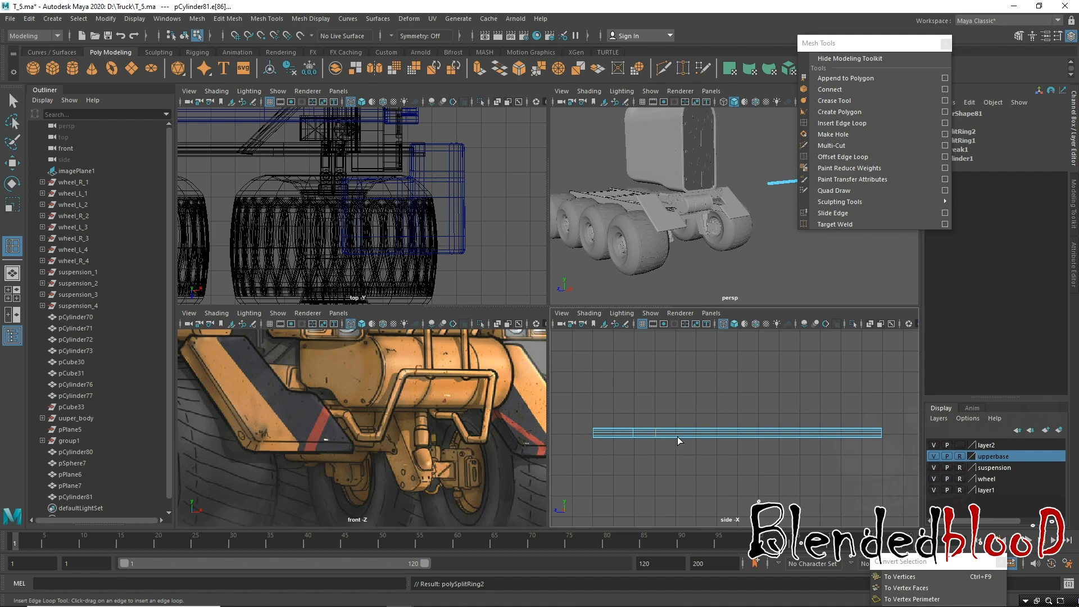
left_click(676, 436)
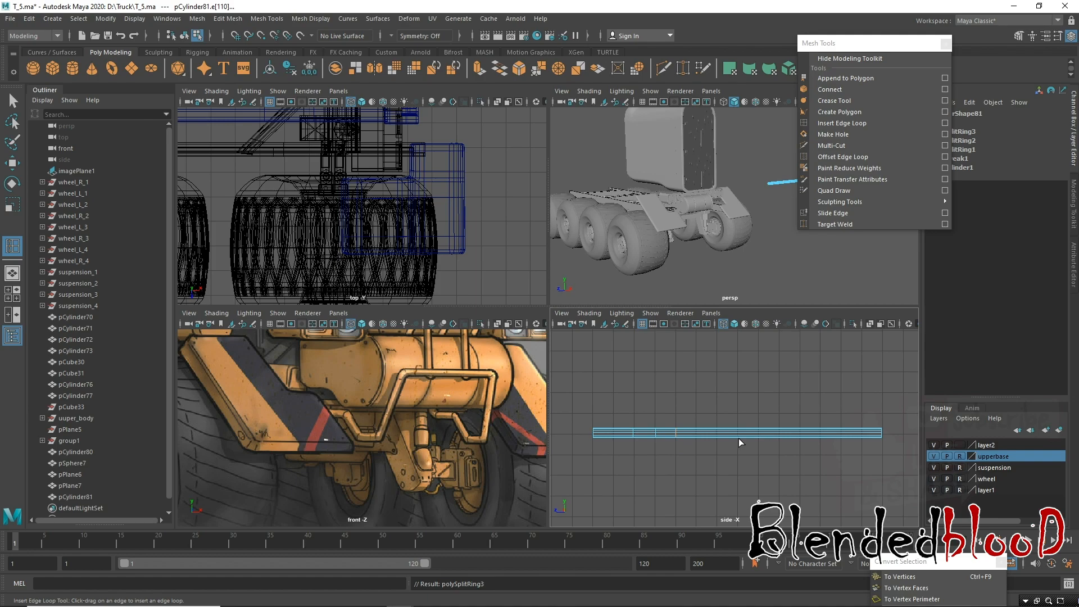
left_click(756, 437)
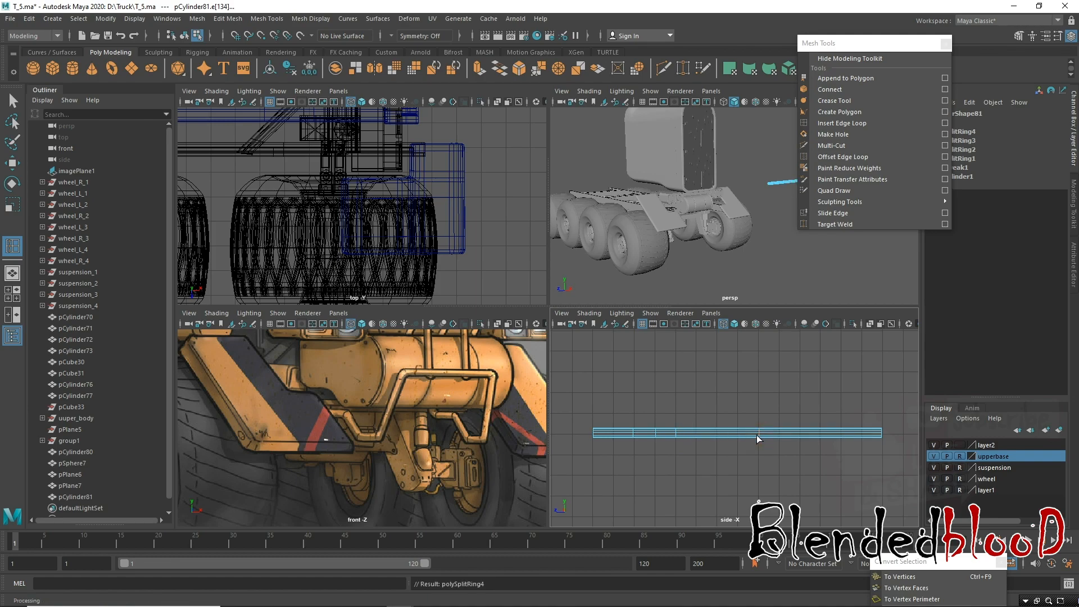
Bend the rod by raising the vertices of the long end section and, by a smaller amount, the short end section.
key("w")
right_click_drag(754, 434, 696, 286)
left_click_drag(727, 388, 899, 436)
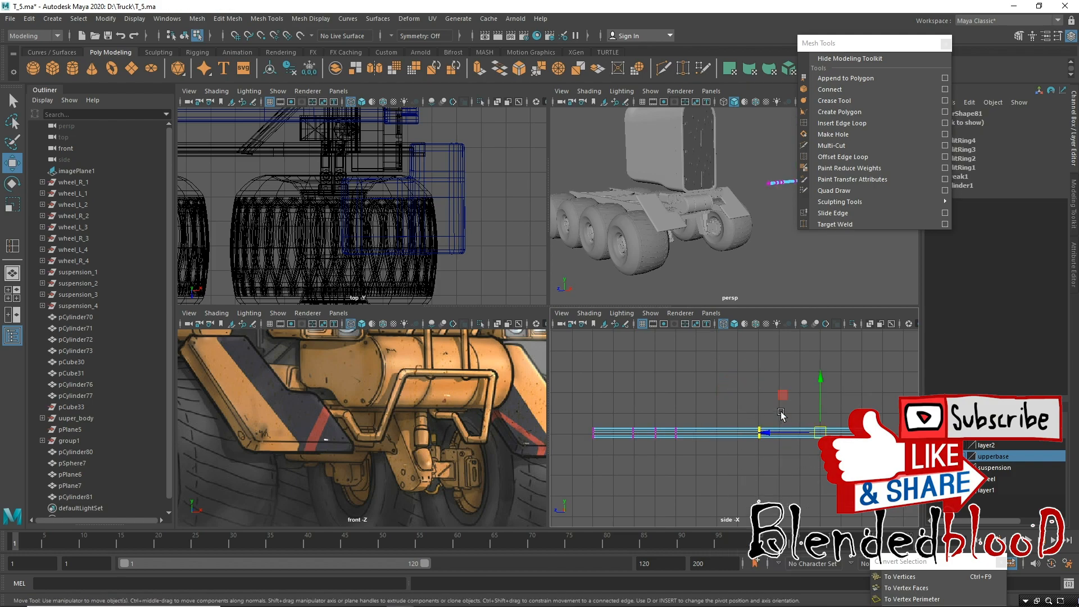
left_click_drag(821, 368, 797, 318)
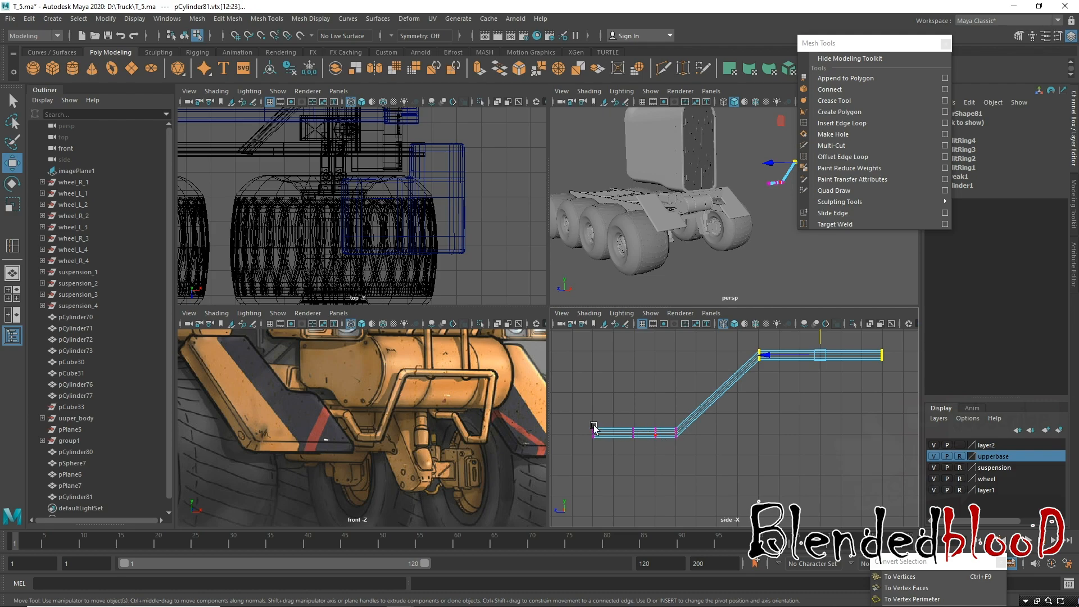
left_click_drag(606, 436, 641, 450)
left_click_drag(615, 380, 615, 358)
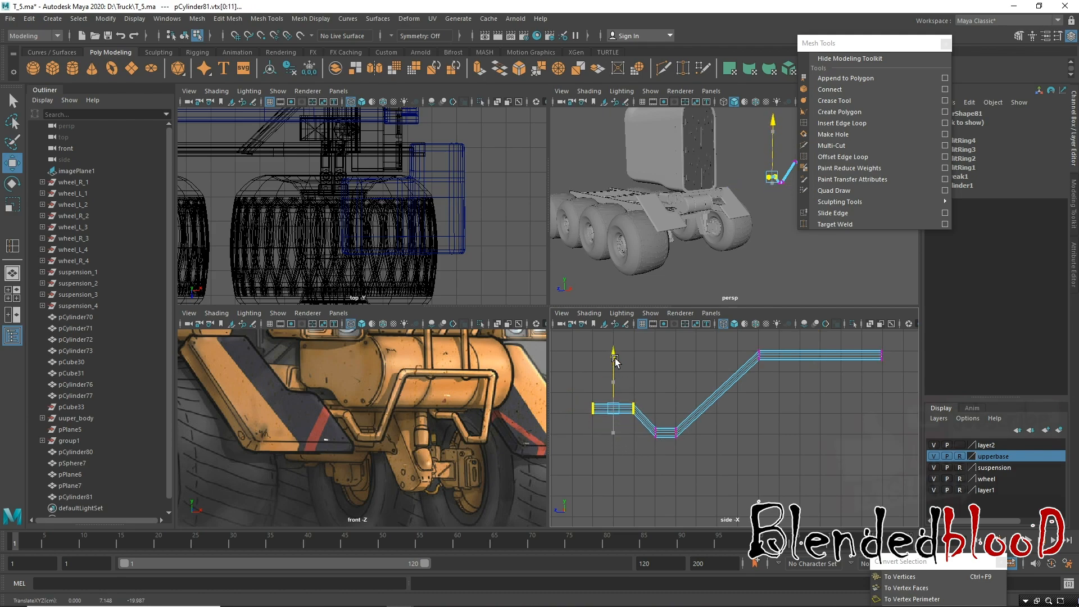
Try to slide the whole raised long section inward to steepen the sloped segment of the pipe.
middle_click_drag(749, 342, 719, 378, "alt")
left_click_drag(690, 361, 860, 433)
left_click_drag(740, 392, 677, 395)
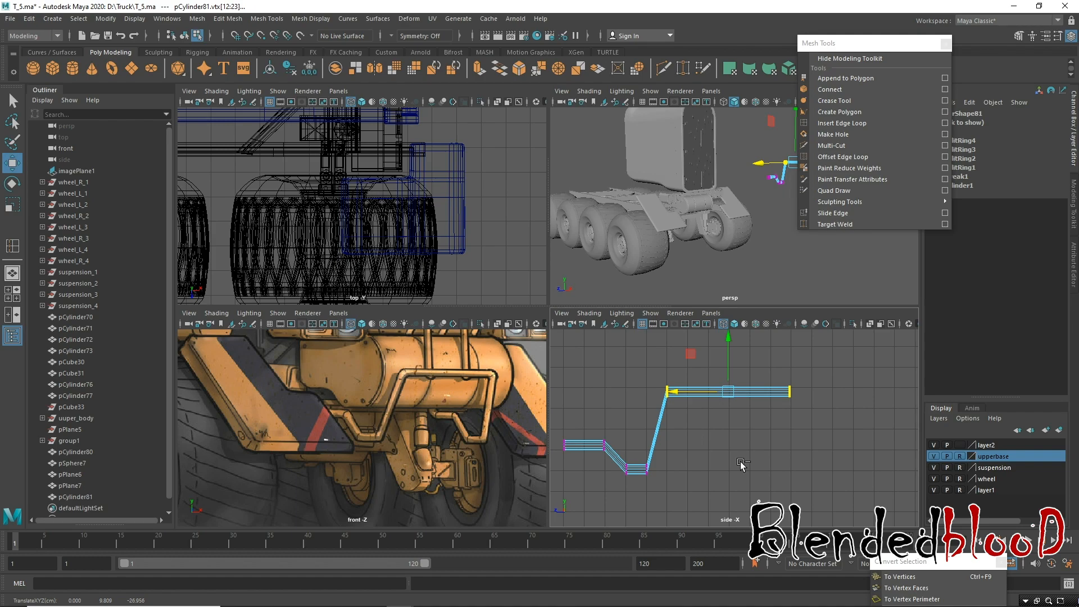
key("ctrl+z")
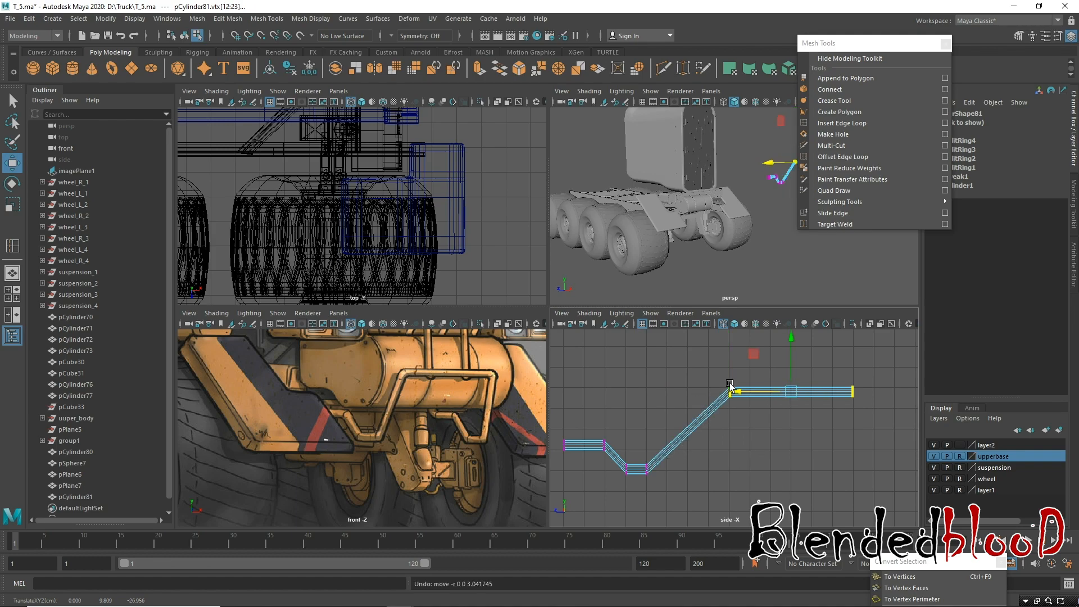
Move the pipe's upper corner vertices inward to steepen the slope, and pull the end vertices in to shorten the upper section.
left_click_drag(715, 382, 747, 427)
left_click_drag(671, 393, 629, 405)
left_click_drag(885, 427, 884, 428)
left_click_drag(798, 393, 697, 393)
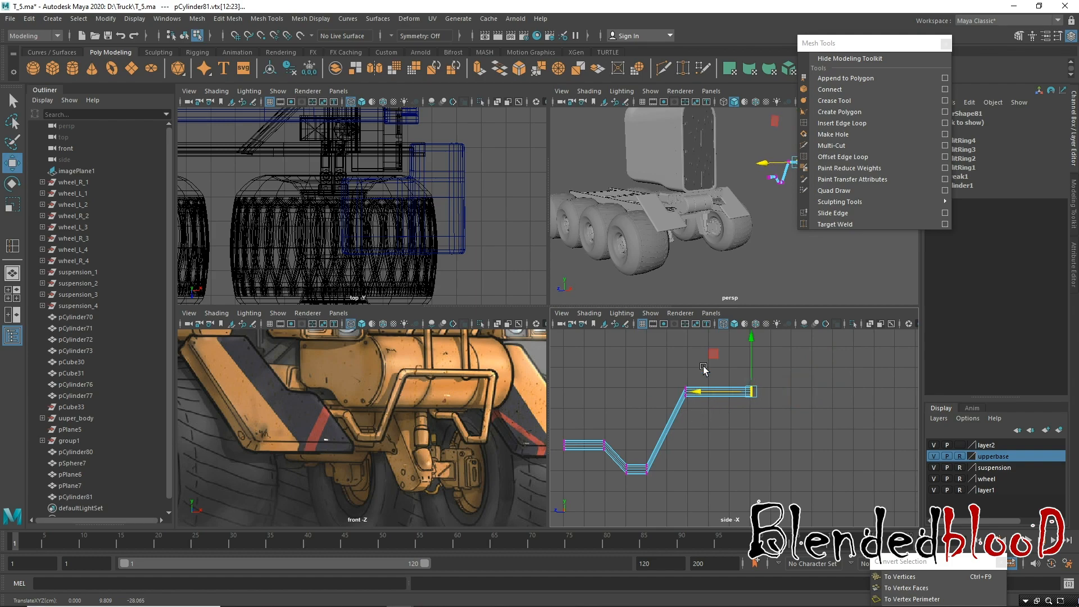
Examine the bent pipe up close in the perspective view.
key("f")
left_click_drag(798, 267, 708, 219, "alt")
right_click_drag(686, 213, 557, 176, "alt")
middle_click_drag(663, 236, 832, 263, "alt")
right_click_drag(719, 225, 655, 207, "alt")
middle_click_drag(715, 270, 687, 211, "alt")
right_click_drag(686, 211, 585, 156, "alt")
middle_click_drag(691, 229, 693, 206, "alt")
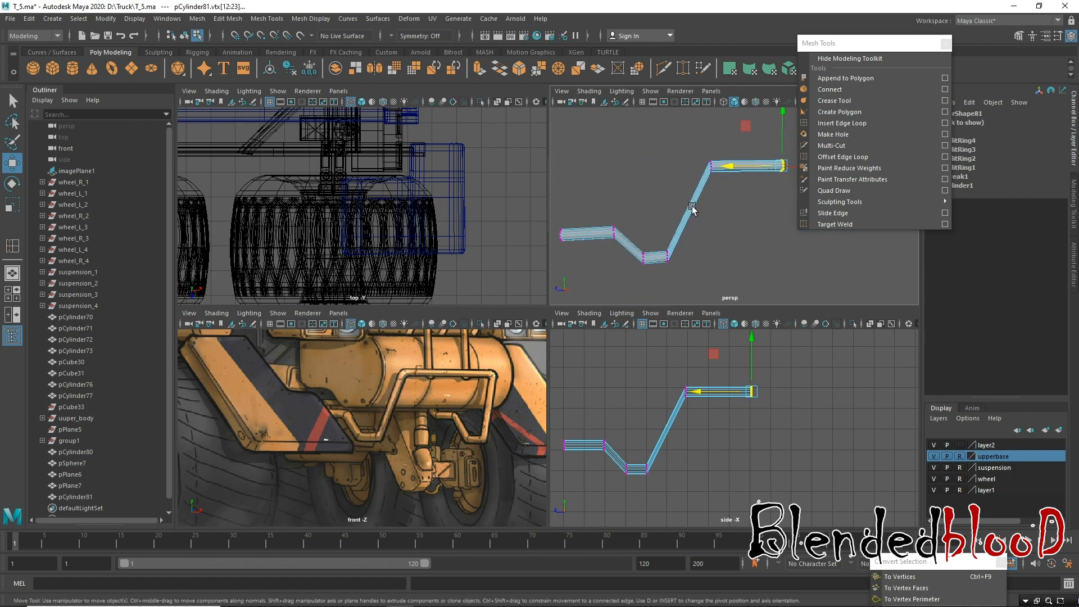
right_click_drag(696, 209, 698, 223, "alt")
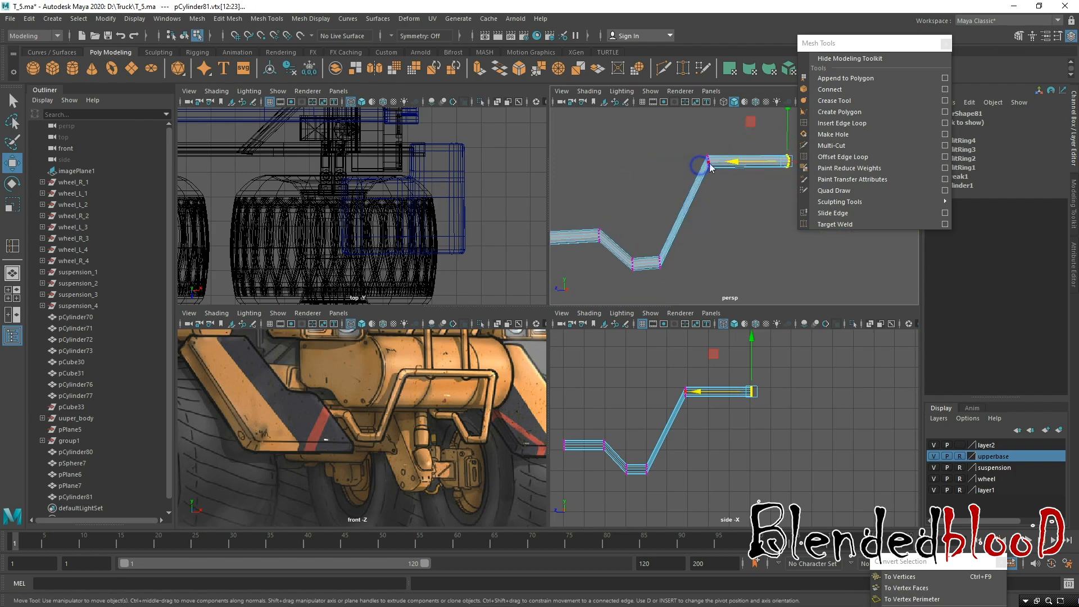
Return to object mode and set the pipe's Y rotation to -90.
key("F8")
key("e")
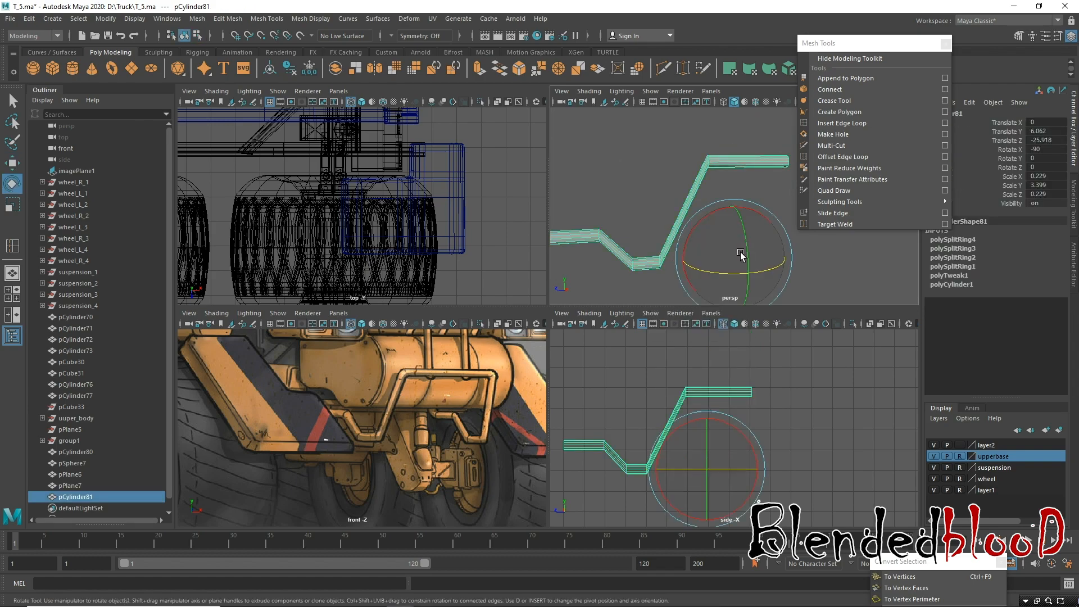
left_click_drag(773, 267, 700, 279)
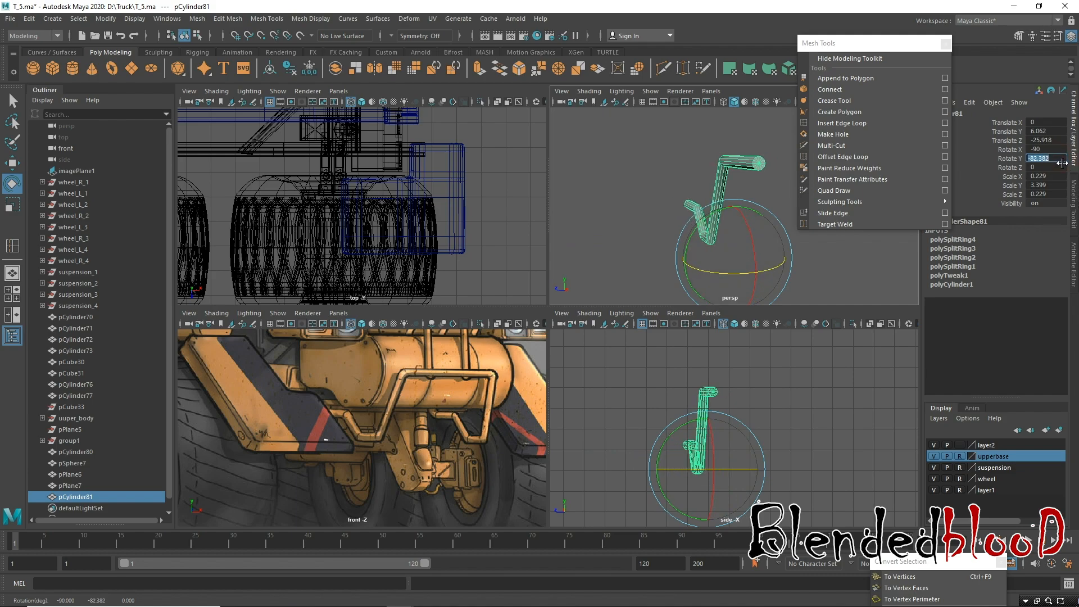
type("-90")
key("Return")
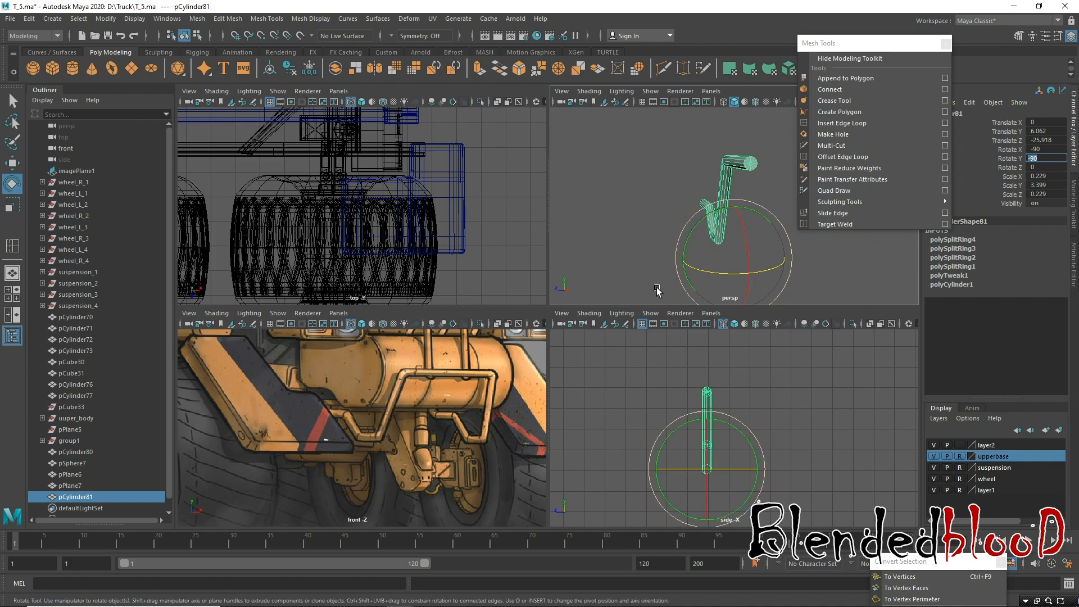
Insert an edge loop on the pipe's upper horizontal section, close to the upper bend.
key("w")
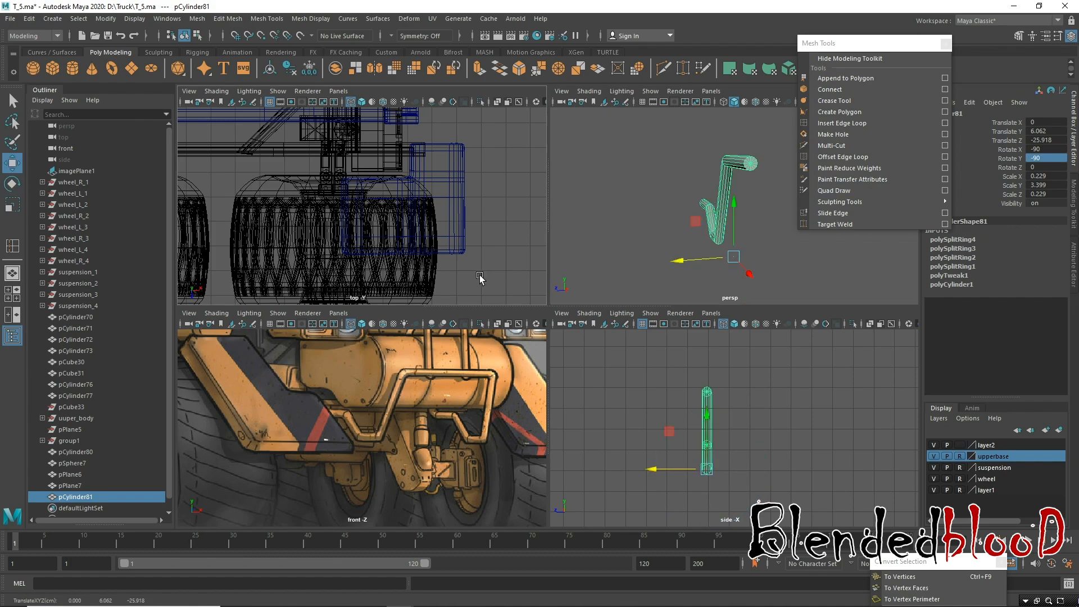
key("f")
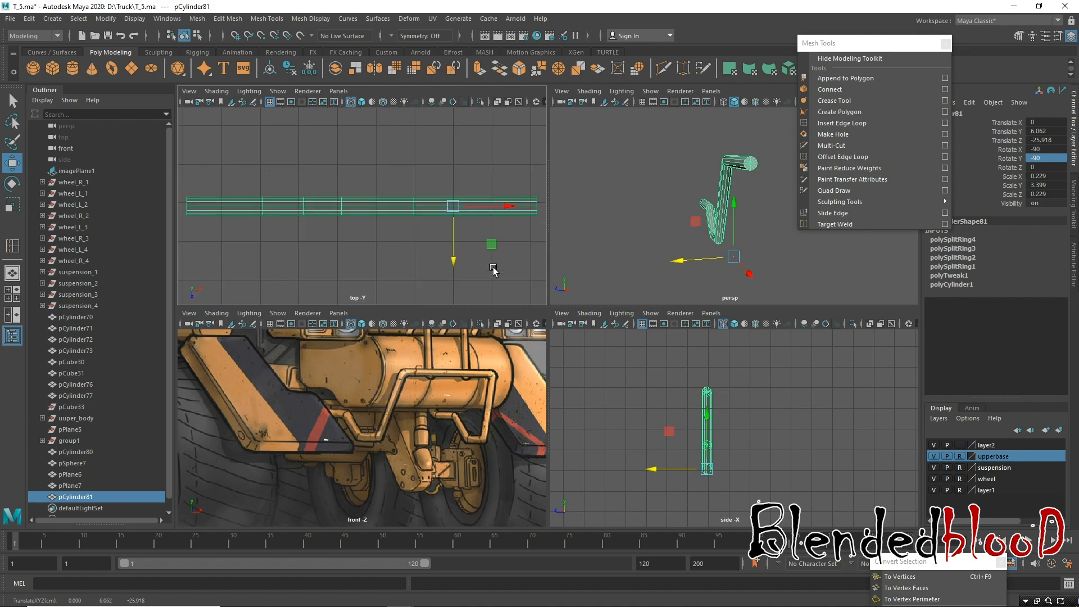
key("space")
left_click_drag(643, 285, 612, 341, "alt")
key("space")
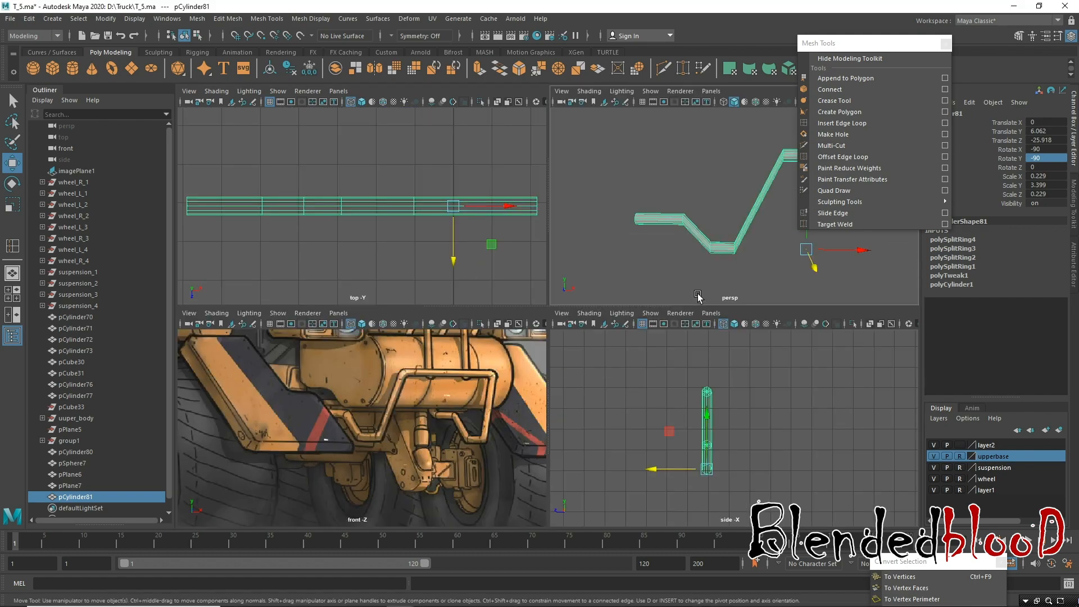
left_click_drag(729, 261, 726, 149, "alt")
right_click_drag(735, 163, 731, 147)
left_click(842, 123)
left_click_drag(750, 158, 731, 157)
Tilt the vertex rings at the pipe's upper bend and at the foot of the slope to follow the bend angles.
key("w")
right_click_drag(723, 158, 677, 154)
left_click_drag(701, 137, 729, 196)
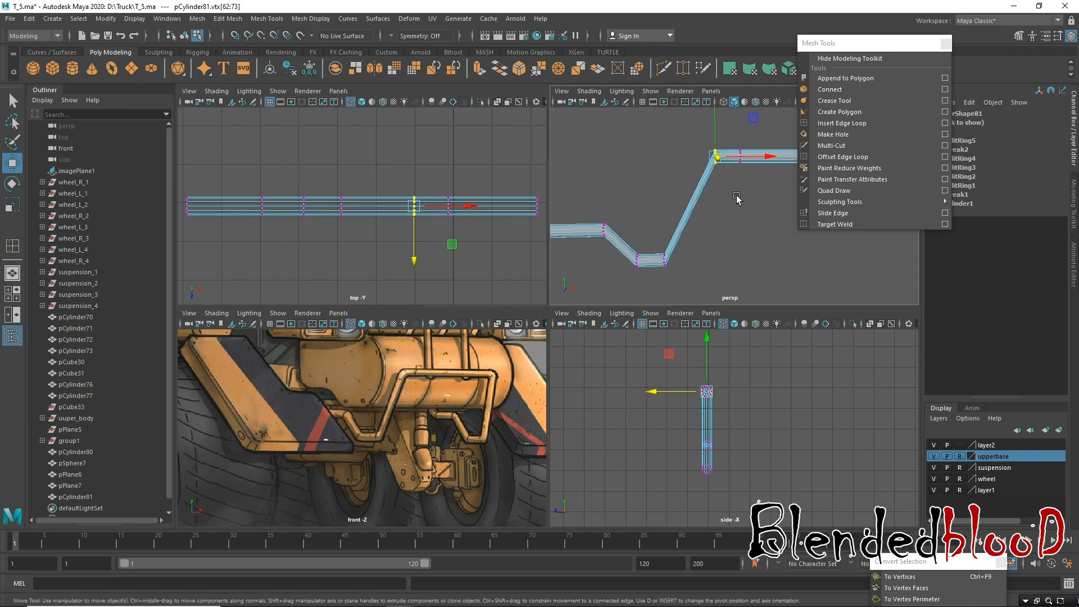
key("e")
left_click_drag(755, 196, 729, 215)
left_click_drag(658, 237, 720, 250)
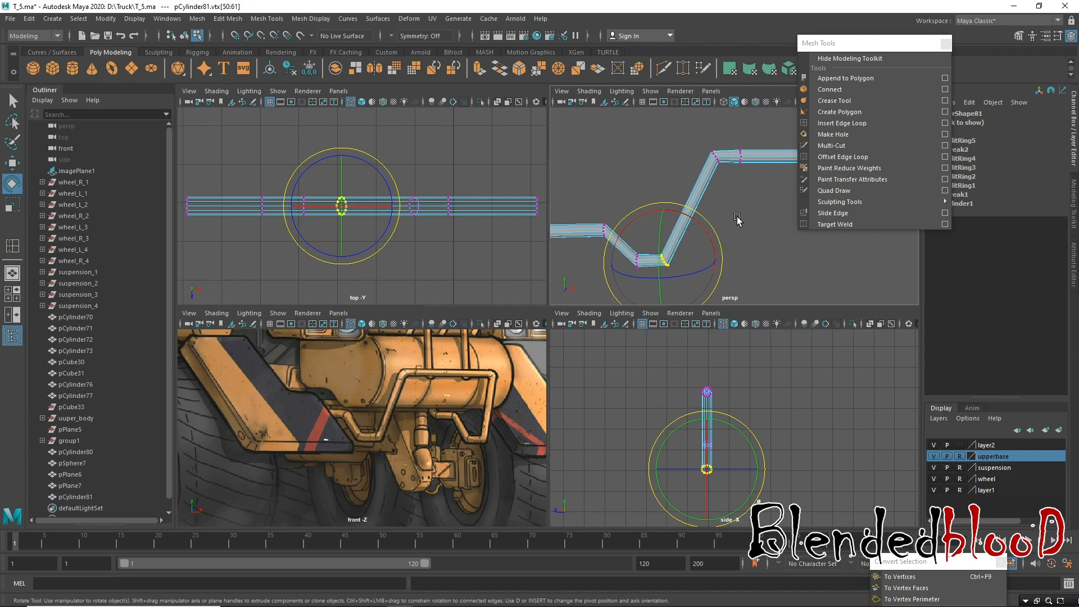
key("w")
left_click(775, 239)
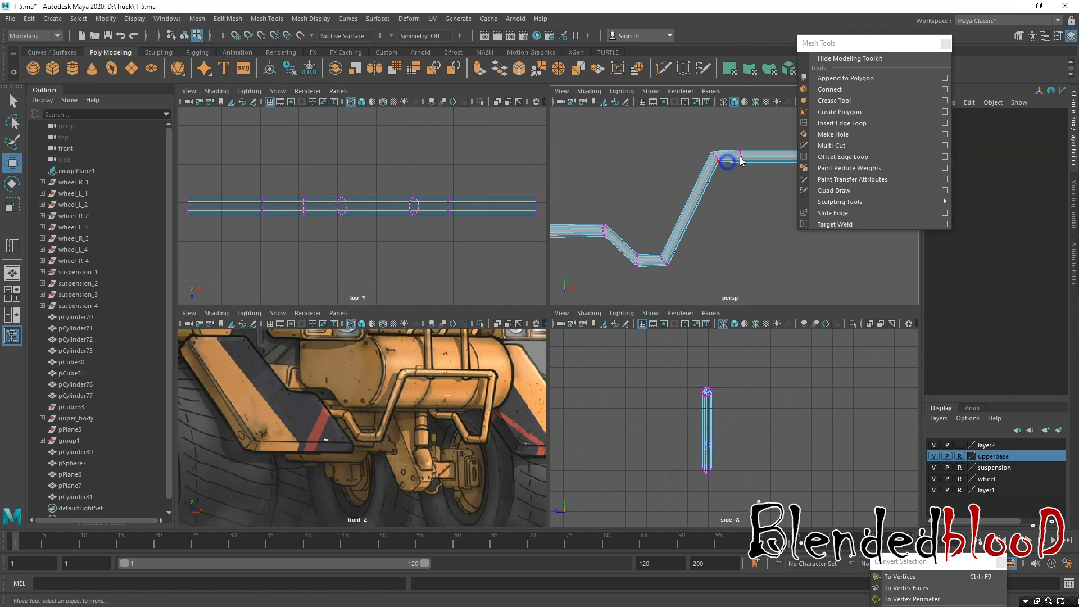
Delete the surplus edge loop on the pipe's upper horizontal section, just beside the upper bend, and return to object mode.
right_click_drag(767, 145, 769, 143)
left_click_drag(747, 183, 698, 188, "alt")
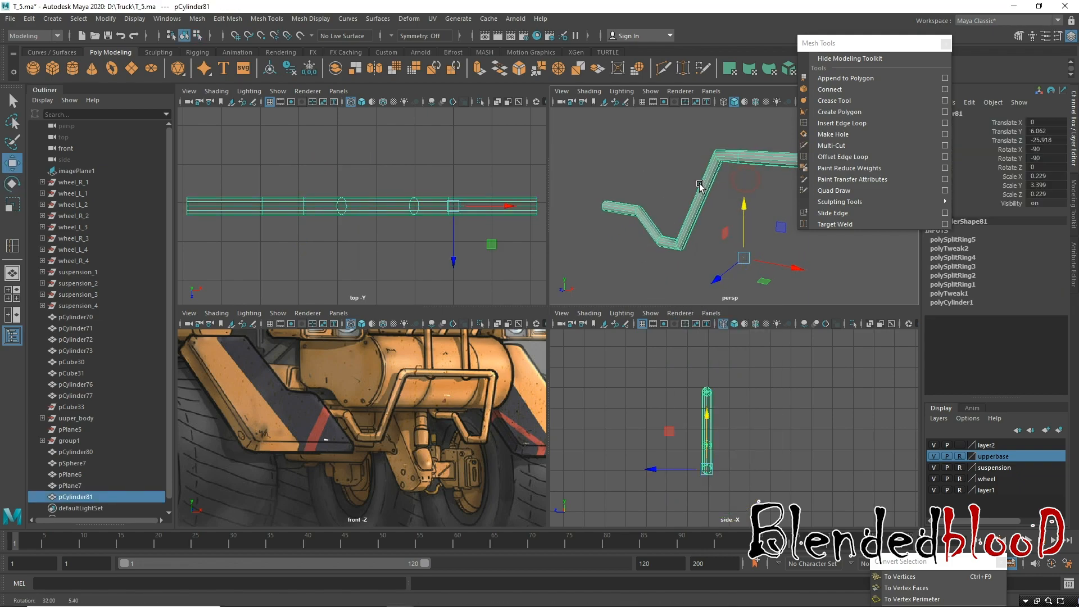
middle_click_drag(724, 190, 686, 188, "alt")
left_click_drag(686, 191, 713, 163, "alt")
middle_click_drag(712, 164, 713, 185, "alt")
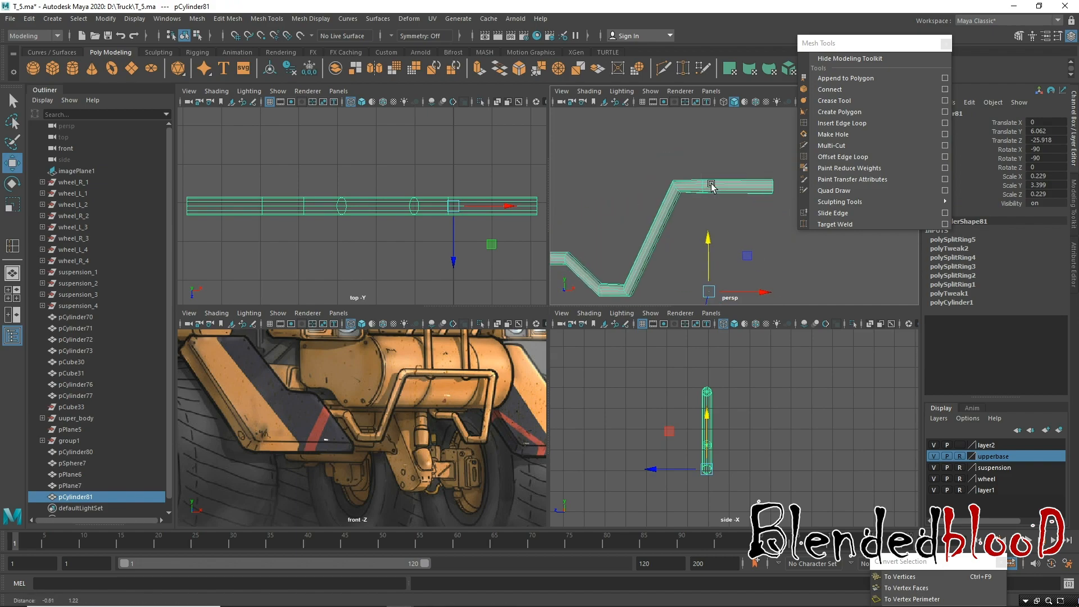
scroll(713, 184, "up", 4)
right_click_drag(715, 186, 707, 147)
left_click(679, 171)
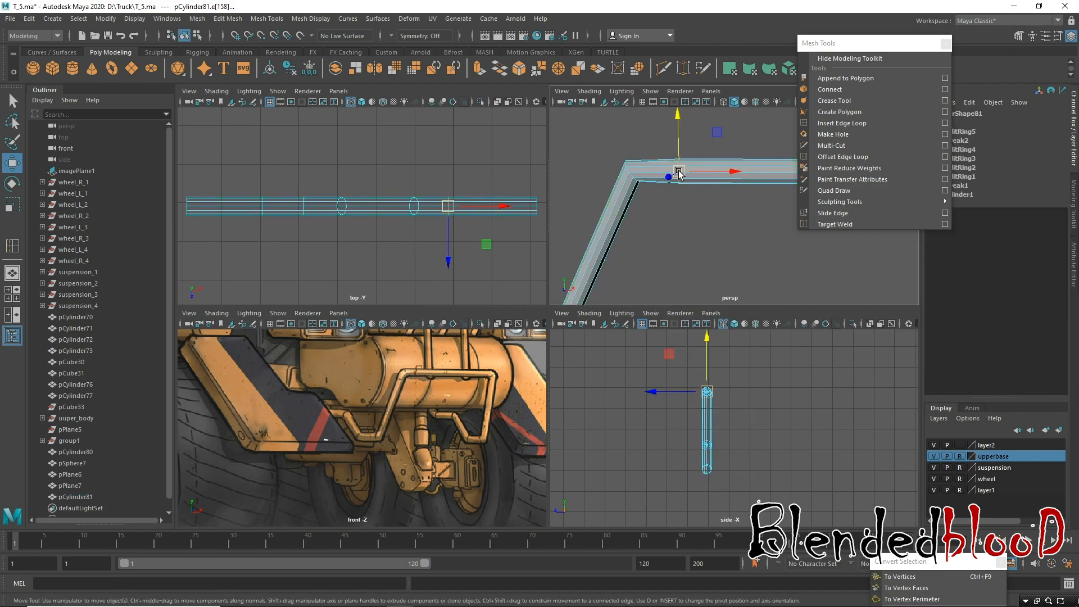
key("Delete")
right_click_drag(672, 168, 708, 169)
key("f")
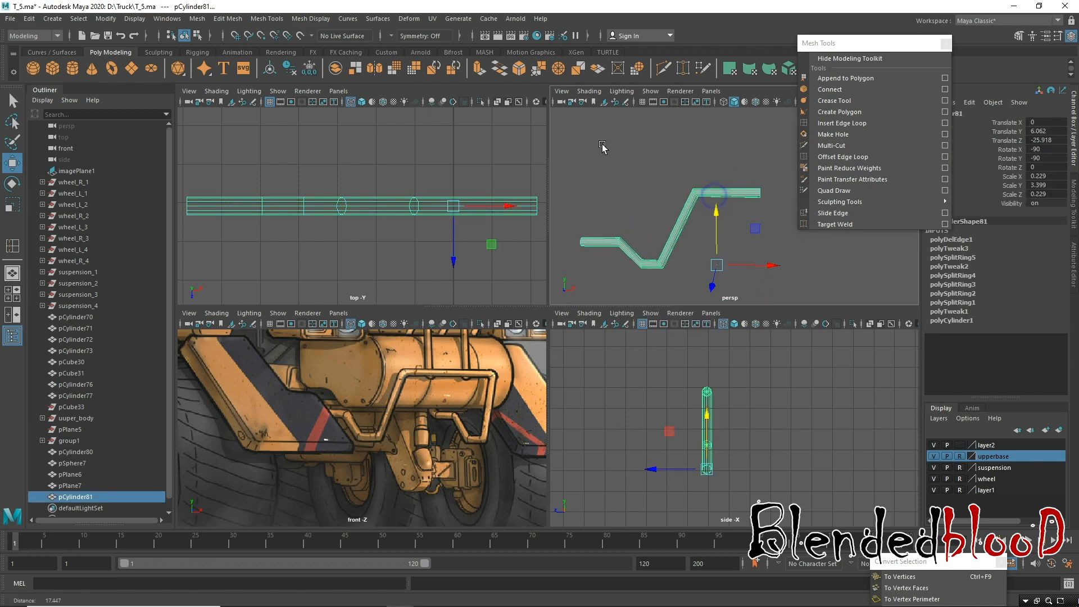
Delete the pipe's construction history.
left_click(33, 20)
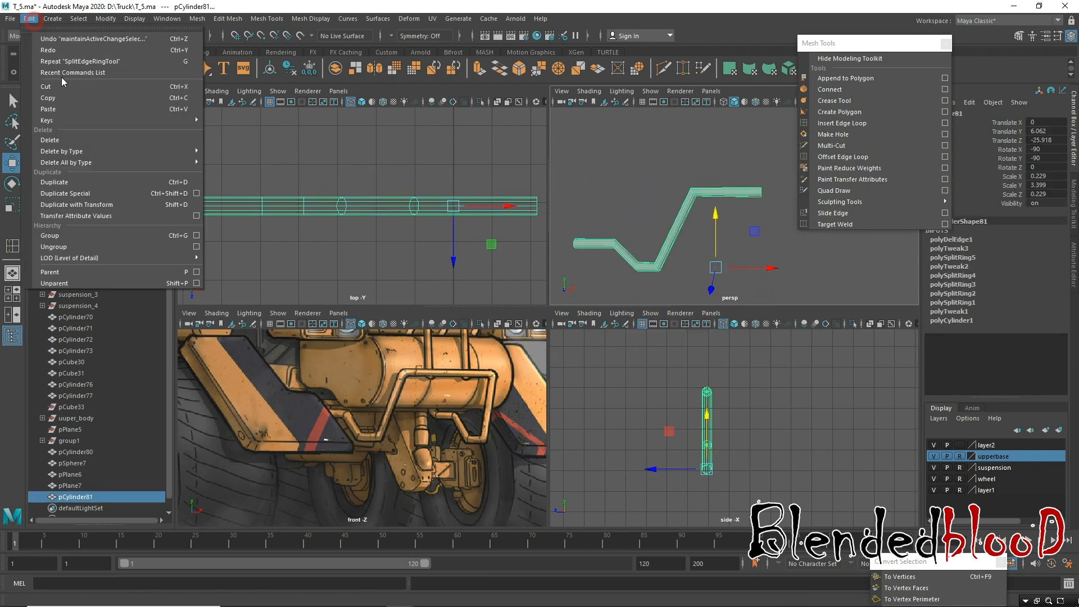
mouse_move(92, 155)
left_click(222, 161)
right_click_drag(629, 236, 638, 239, "alt")
middle_click_drag(651, 254, 682, 219, "alt")
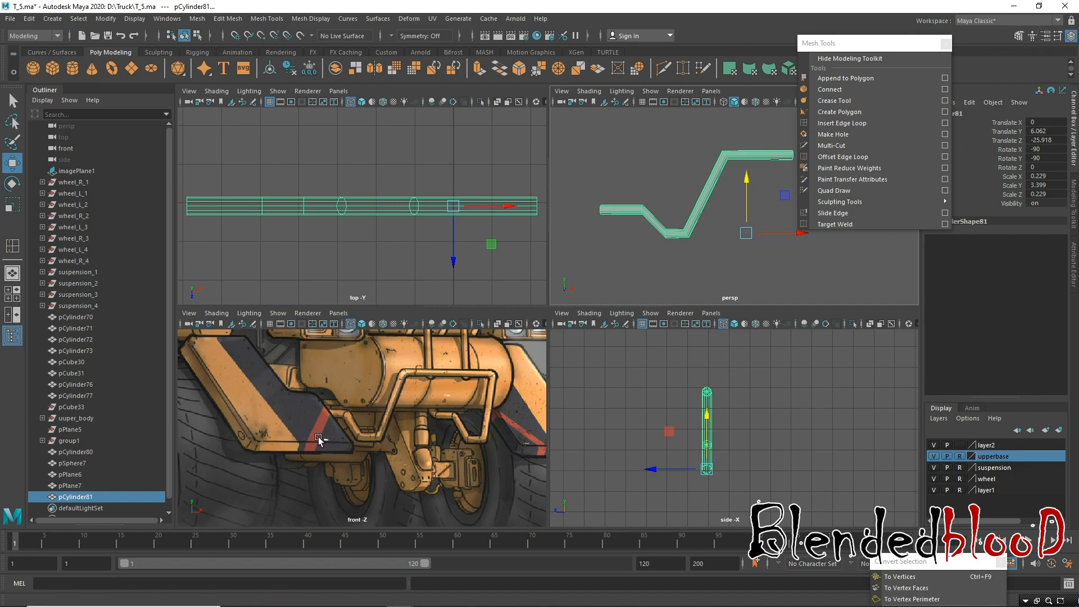
Rotate the vertex rings at the two bends between the lower horizontal section and the pipe's dip to follow the bend angles.
middle_click_drag(372, 438, 506, 448, "alt")
right_click_drag(506, 448, 244, 424, "alt")
middle_click_drag(243, 424, 508, 456, "alt")
middle_click_drag(357, 431, 371, 462, "alt")
middle_click_drag(537, 337, 523, 410, "alt")
right_click_drag(295, 376, 333, 383, "alt")
middle_click_drag(517, 433, 351, 432, "alt")
right_click_drag(350, 431, 393, 488, "alt")
middle_click_drag(303, 372, 368, 380, "alt")
right_click_drag(369, 380, 400, 453, "alt")
middle_click_drag(391, 419, 396, 444, "alt")
right_click_drag(396, 443, 366, 285, "alt")
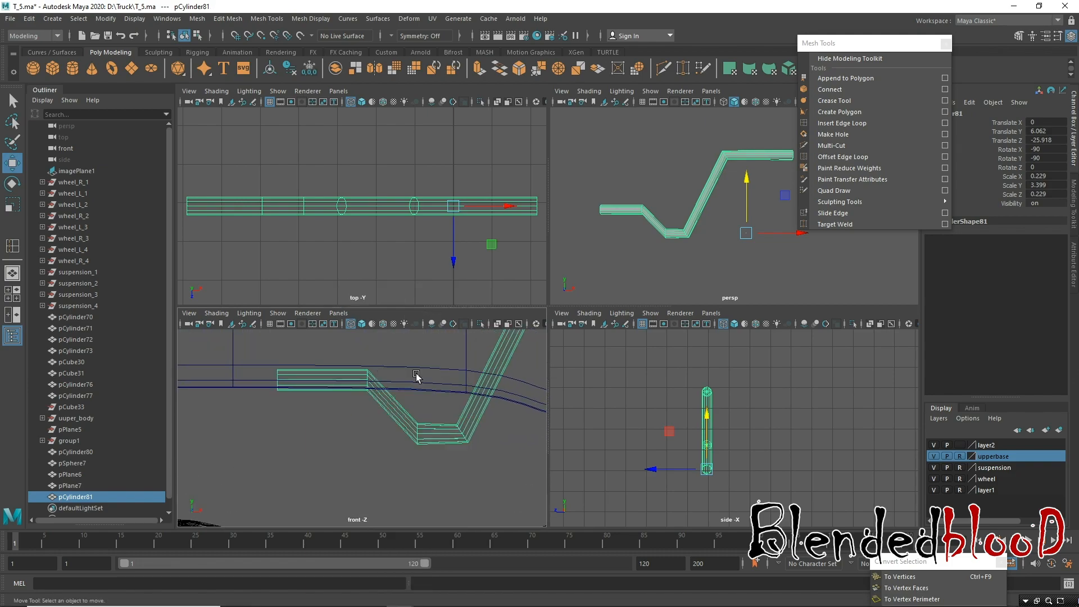
left_click_drag(404, 408, 433, 486)
key("e")
left_click_drag(473, 422, 470, 427)
left_click_drag(350, 358, 376, 409)
left_click_drag(422, 358, 424, 358)
key("w")
right_click_drag(428, 391, 382, 414, "alt")
middle_click_drag(383, 413, 348, 436, "alt")
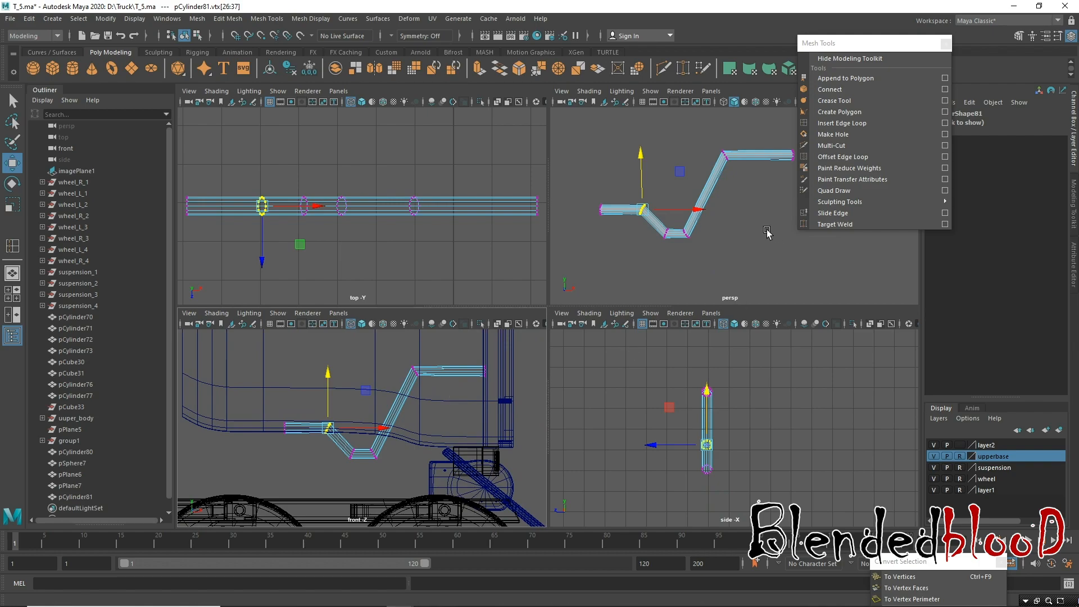
Return the pipe to object mode and hide the layer2, upperbase, suspension and wheel layers in an enlarged front view.
right_click(722, 167)
right_click_drag(760, 149, 763, 148)
left_click(756, 183)
left_click(735, 154)
left_click_drag(730, 204, 631, 248, "alt")
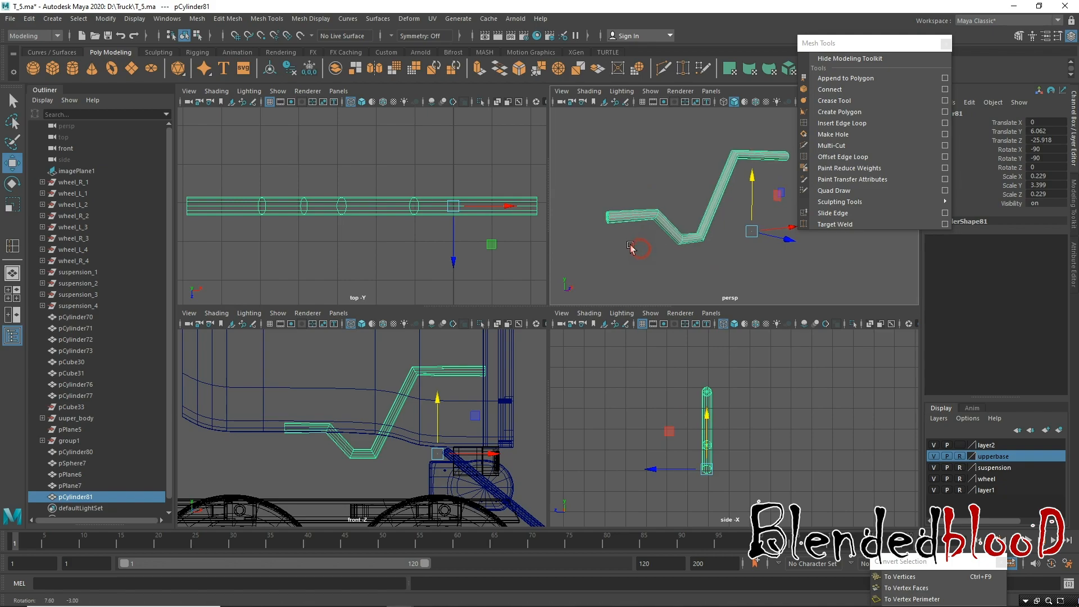
key("space")
middle_click_drag(349, 476, 433, 444, "alt")
right_click_drag(433, 444, 494, 404, "alt")
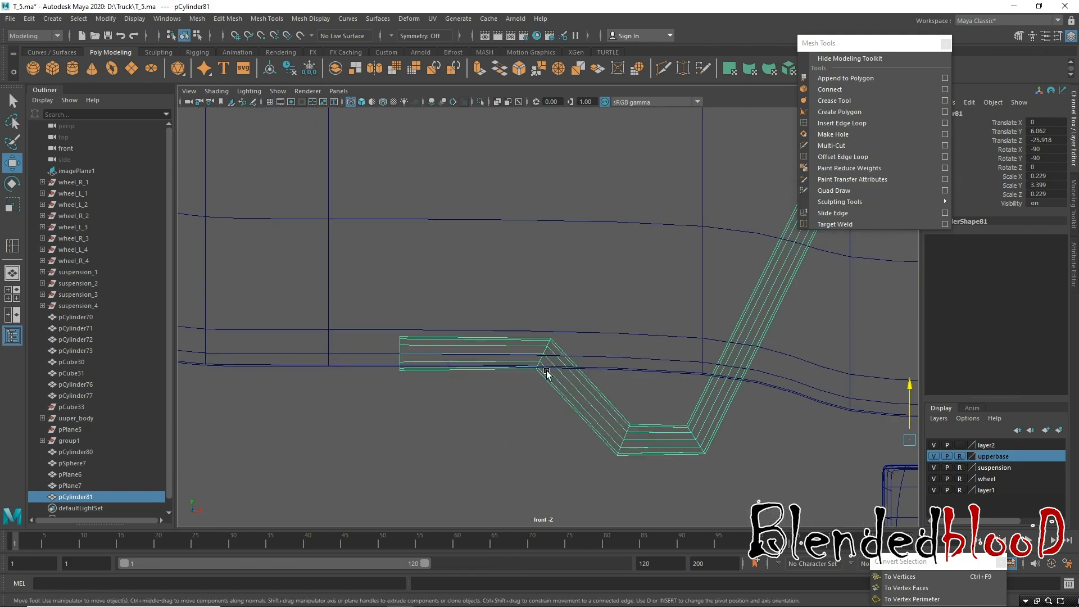
left_click(934, 445)
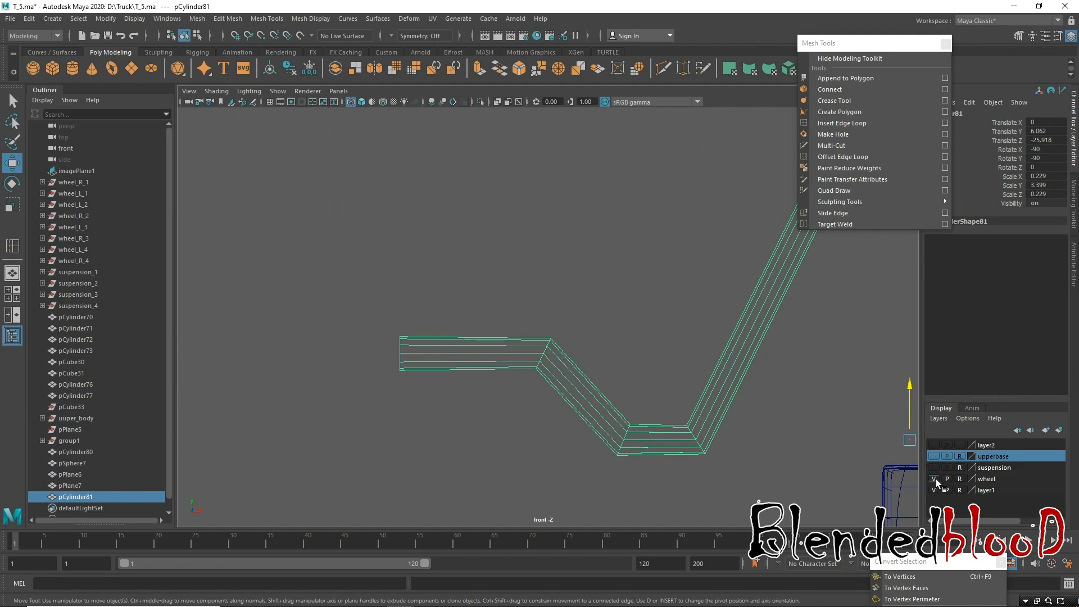
Scale the vertex rings at the pipe's bends to even out its thickness, and return to object mode.
right_click_drag(438, 348, 342, 284)
left_click_drag(331, 290, 397, 355)
key("r")
middle_click_drag(534, 365, 331, 312, "alt")
left_click_drag(404, 363, 497, 429)
left_click_drag(457, 387, 464, 392)
middle_click_drag(545, 328, 367, 485, "alt")
left_click_drag(424, 240, 458, 272)
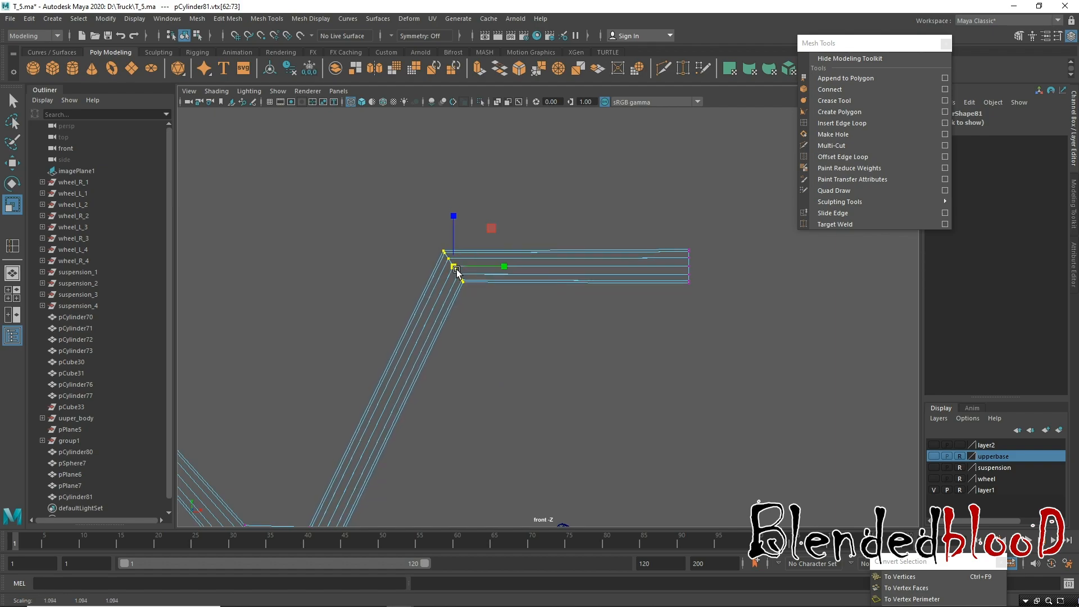
key("w")
scroll(518, 313, "down", 8)
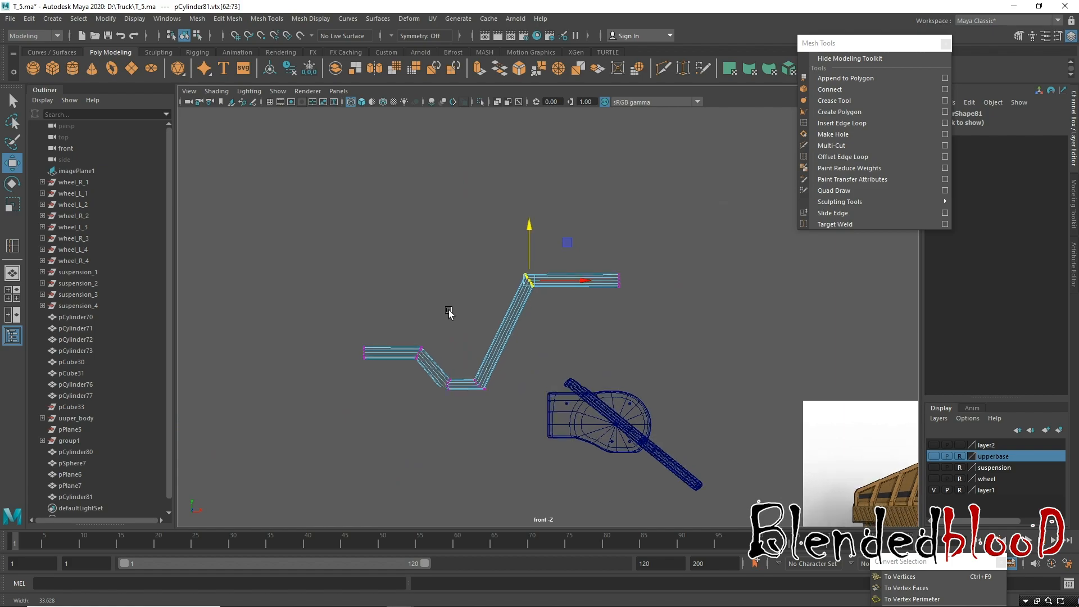
scroll(509, 294, "up", 3)
right_click_drag(509, 262, 569, 224)
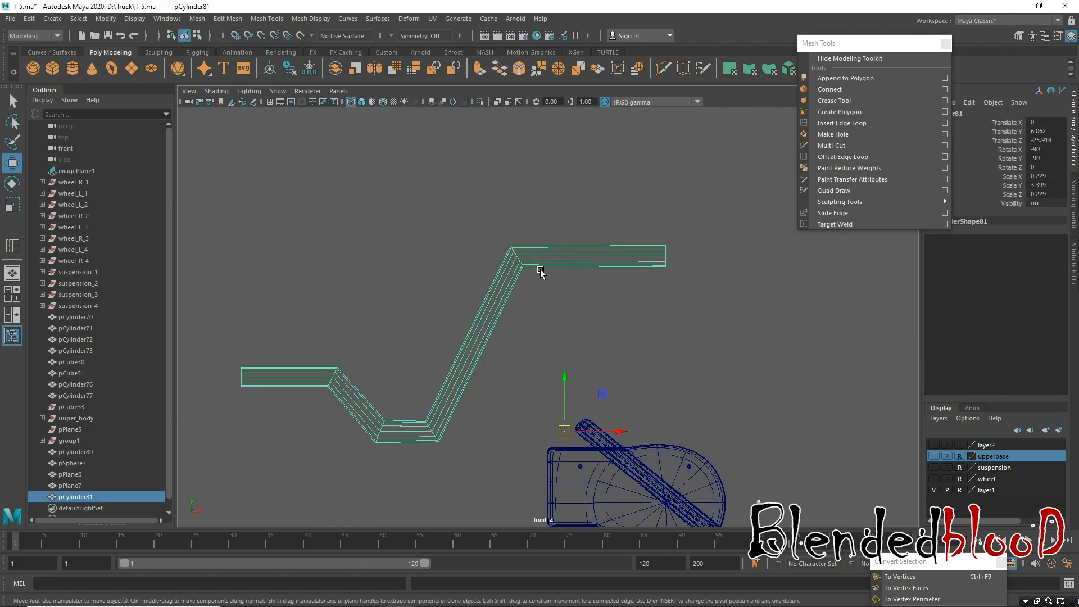
Center the pipe's pivot and clear the selection.
key("space")
key("space")
left_click_drag(700, 234, 488, 253, "alt")
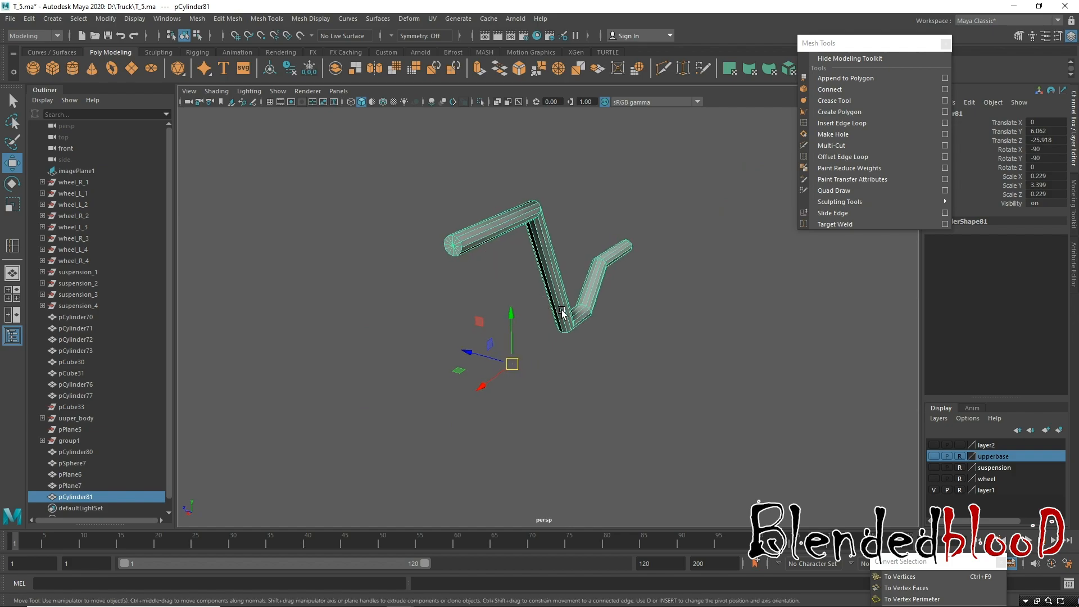
left_click(106, 19)
left_click(152, 89)
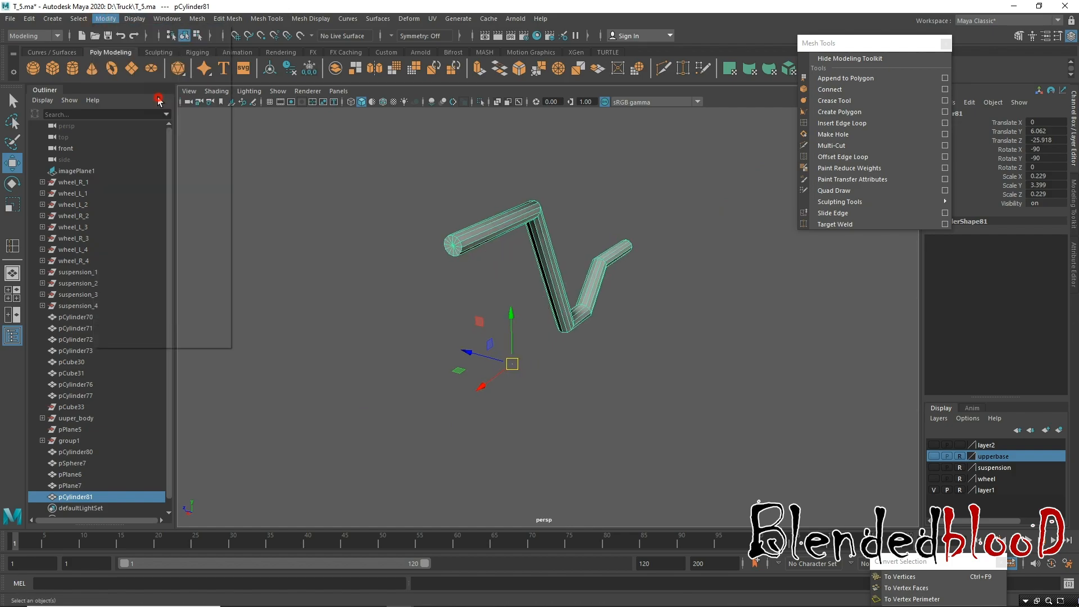
left_click(728, 284)
Convert the center vertex of the lower horizontal section's end cap to faces, delete them, and return to object mode.
left_click_drag(726, 283, 529, 289, "alt")
middle_click_drag(650, 357, 522, 279, "alt")
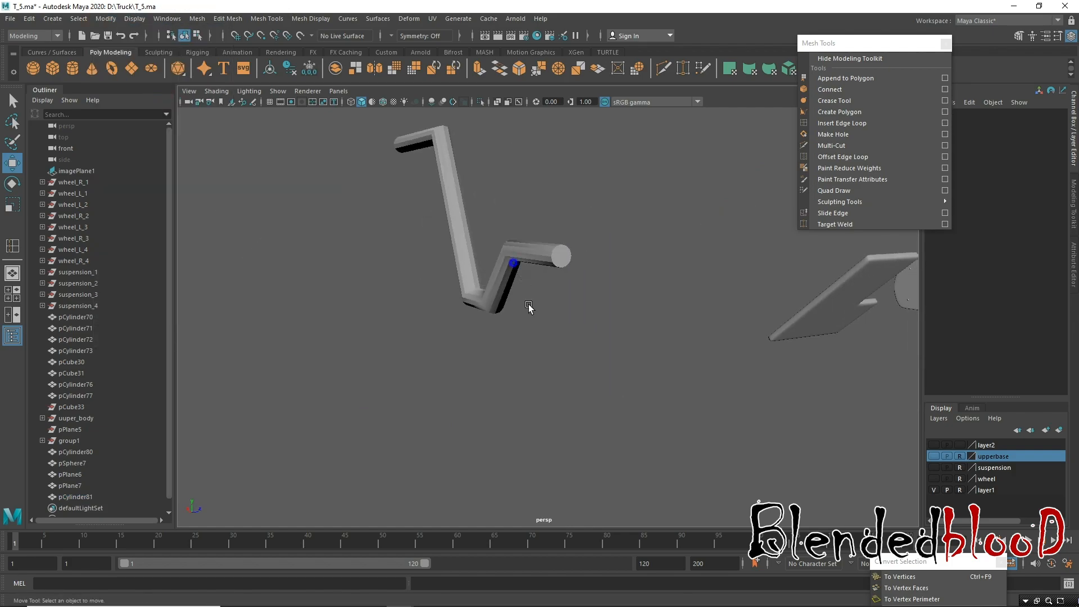
right_click_drag(522, 280, 565, 246, "alt")
left_click_drag(591, 223, 574, 272, "alt")
right_click_drag(559, 273, 595, 251)
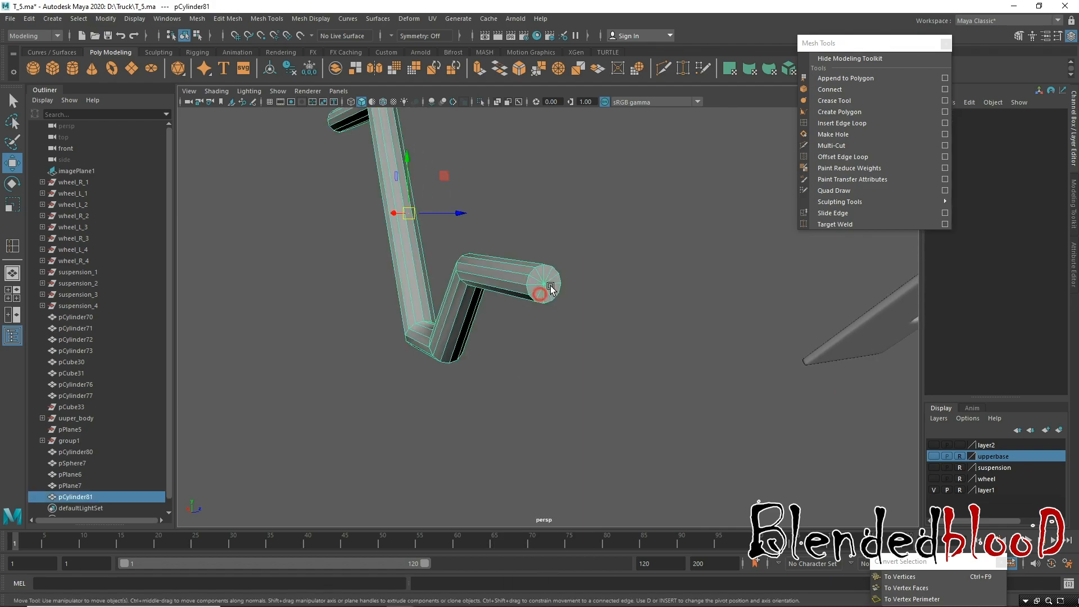
right_click_drag(542, 294, 615, 402, "alt")
left_click_drag(614, 403, 573, 281, "alt")
right_click_drag(574, 284, 522, 286)
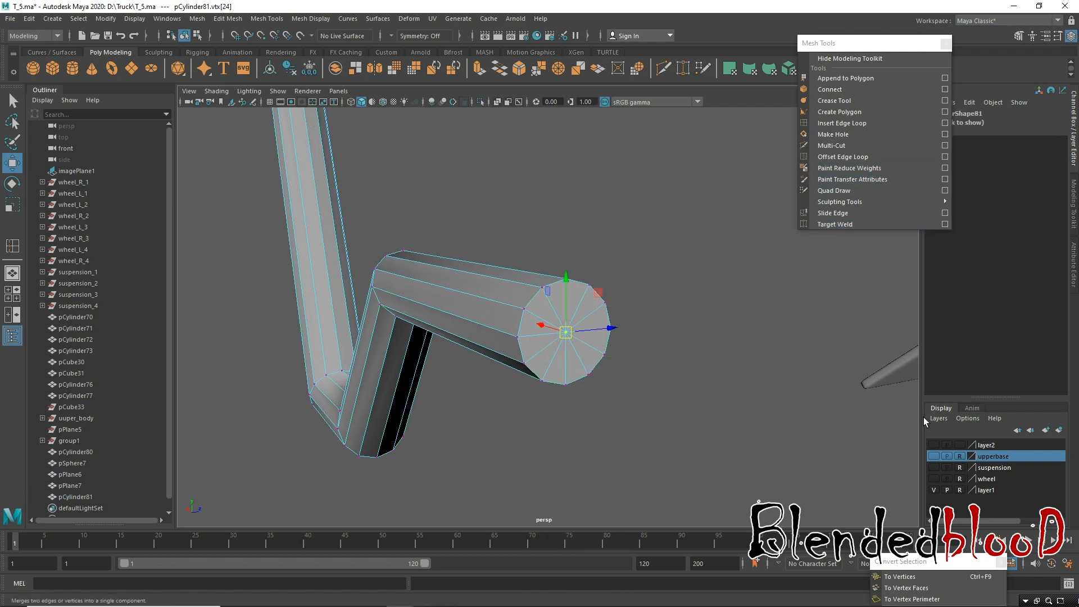
left_click(933, 564)
left_click(922, 388)
key("Delete")
right_click_drag(567, 287, 621, 244)
left_click(681, 269)
Duplicate the pipe and move the copy along Z to about -31.07.
left_click(566, 330)
right_click_drag(608, 328, 428, 239, "alt")
left_click_drag(428, 239, 518, 371, "alt")
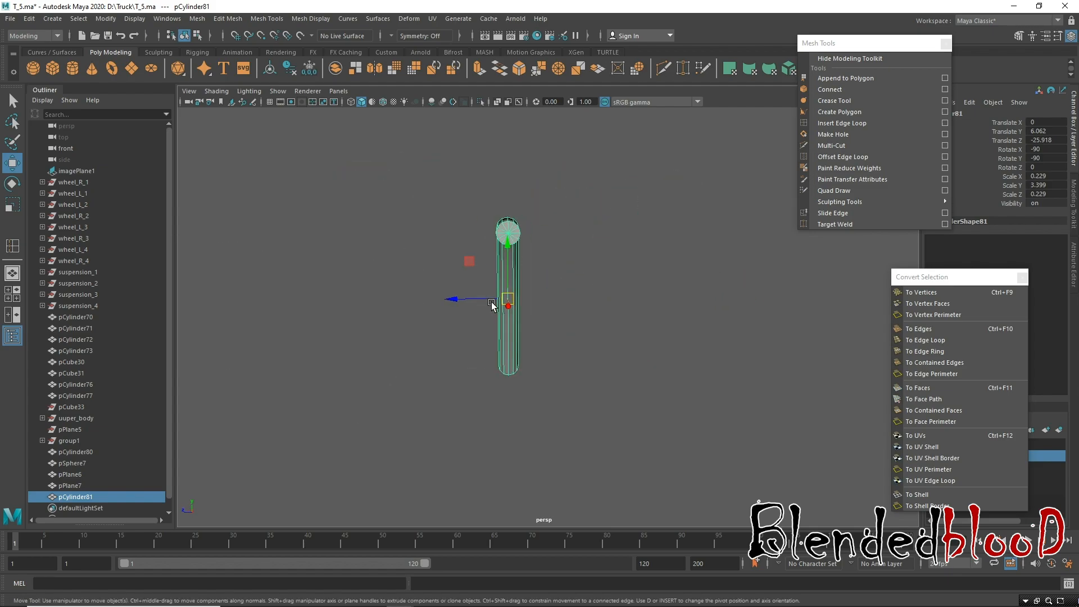
key("ctrl+d")
left_click_drag(453, 299, 652, 299)
left_click_drag(591, 348, 516, 371, "alt")
key("space")
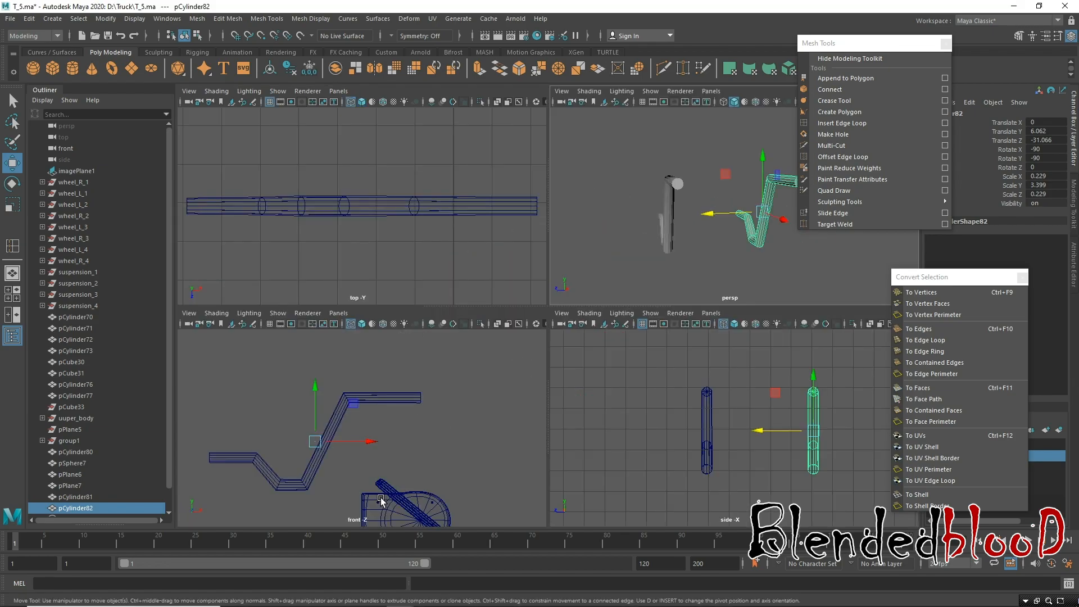
Add pCylinder80, pSphere7, pPlane6 and pPlane7 to the upperbase layer, then clear the selection.
middle_click_drag(509, 435, 339, 372, "alt")
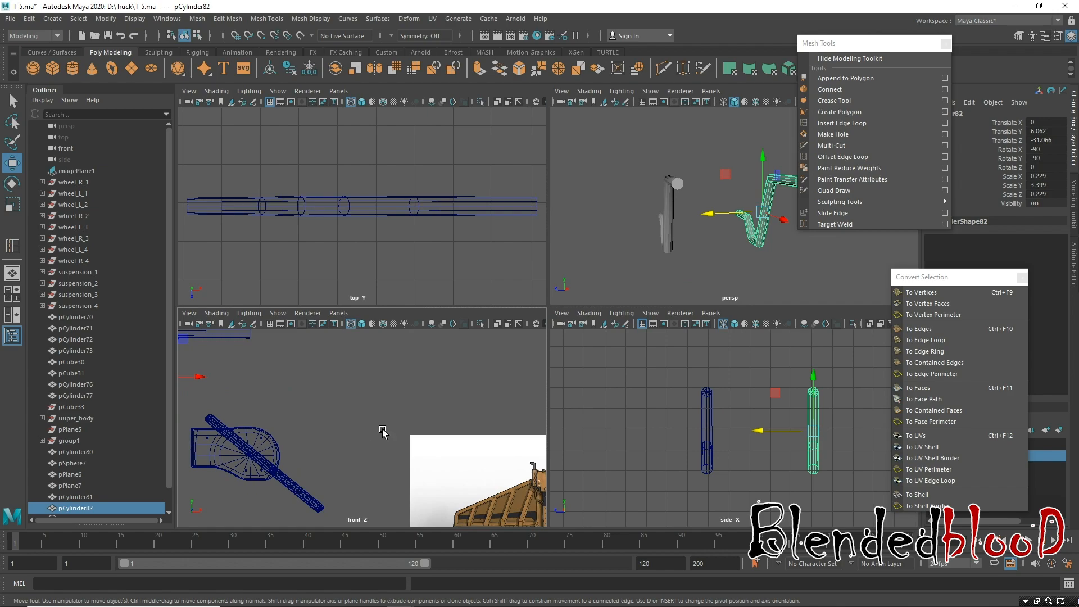
scroll(457, 448, "down", 5)
middle_click_drag(529, 477, 400, 386, "alt")
middle_click_drag(258, 384, 392, 429, "alt")
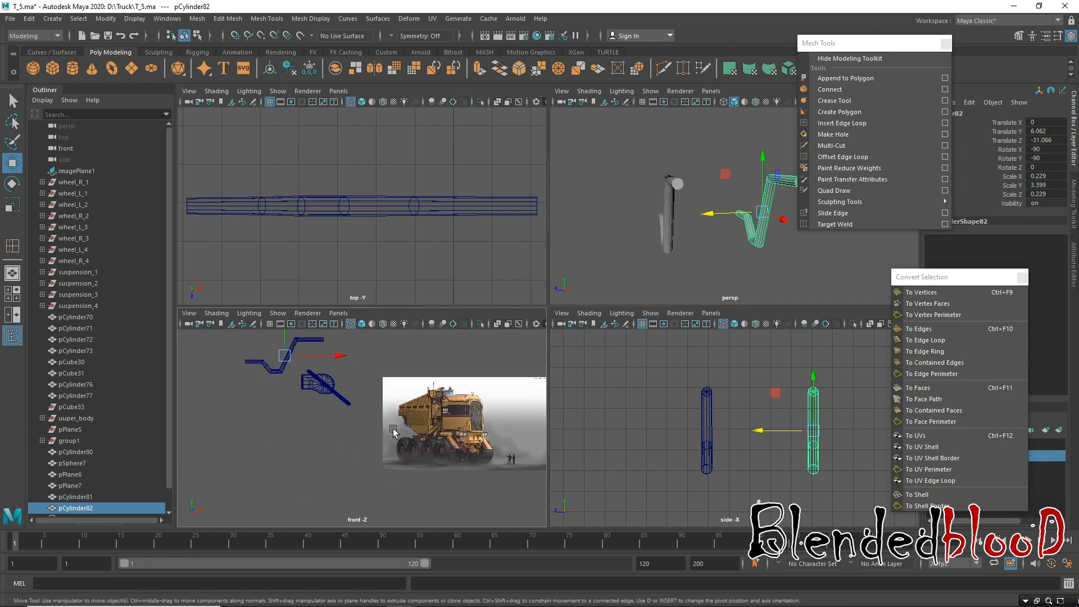
left_click_drag(290, 376, 289, 374)
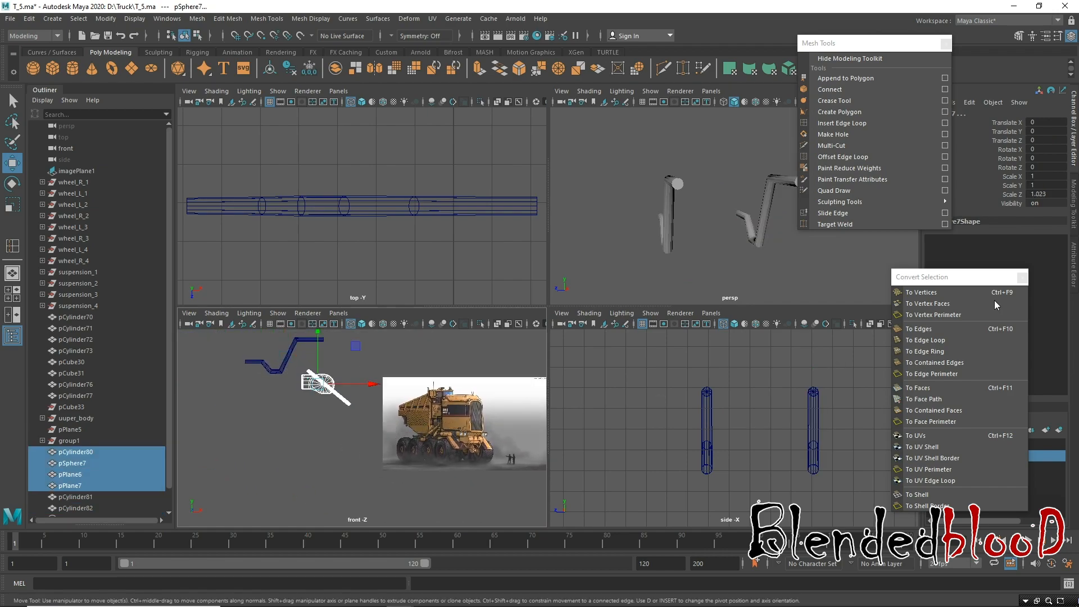
left_click_drag(980, 276, 900, 528)
right_click(1012, 457)
left_click(1012, 487)
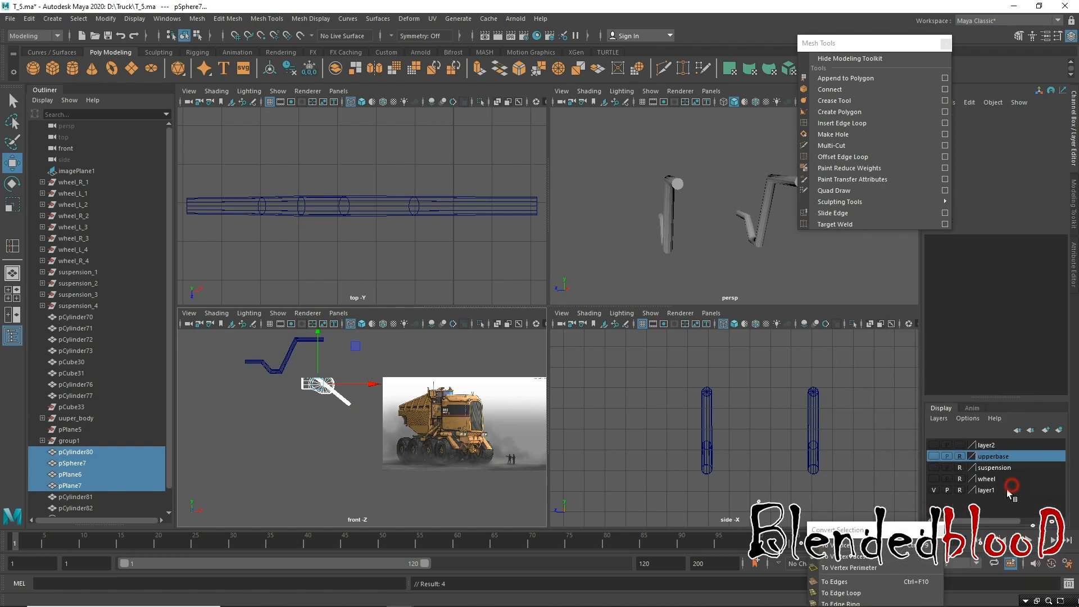
left_click(509, 442)
Select both pipes in object mode and delete their construction history.
right_click_drag(496, 472, 496, 578, "alt")
middle_click_drag(471, 472, 385, 467, "alt")
right_click_drag(385, 467, 441, 593, "alt")
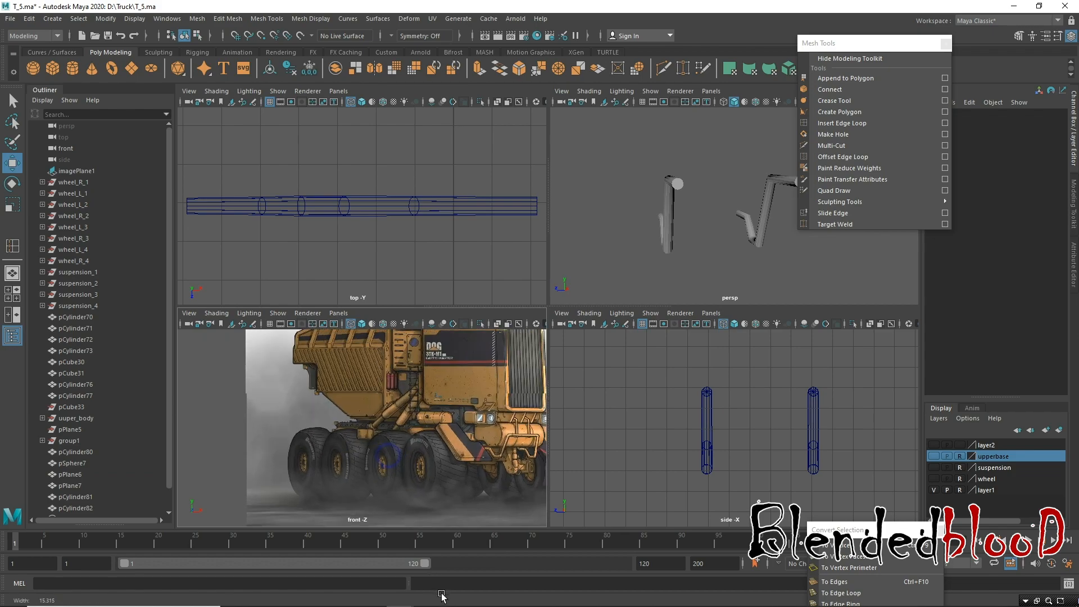
key("space")
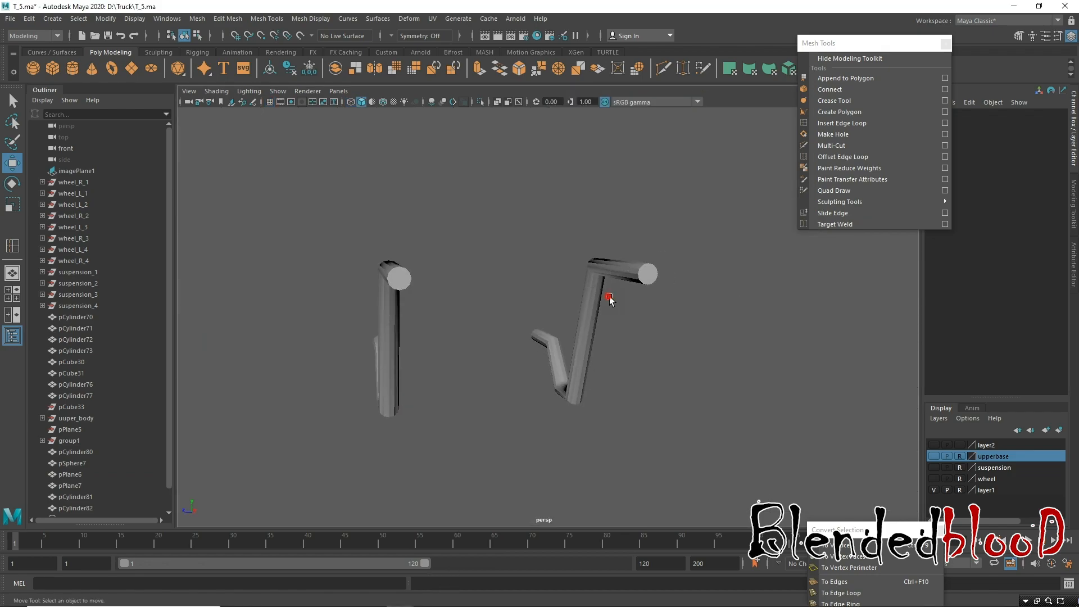
left_click(410, 284)
left_click_drag(558, 303, 629, 373, "alt")
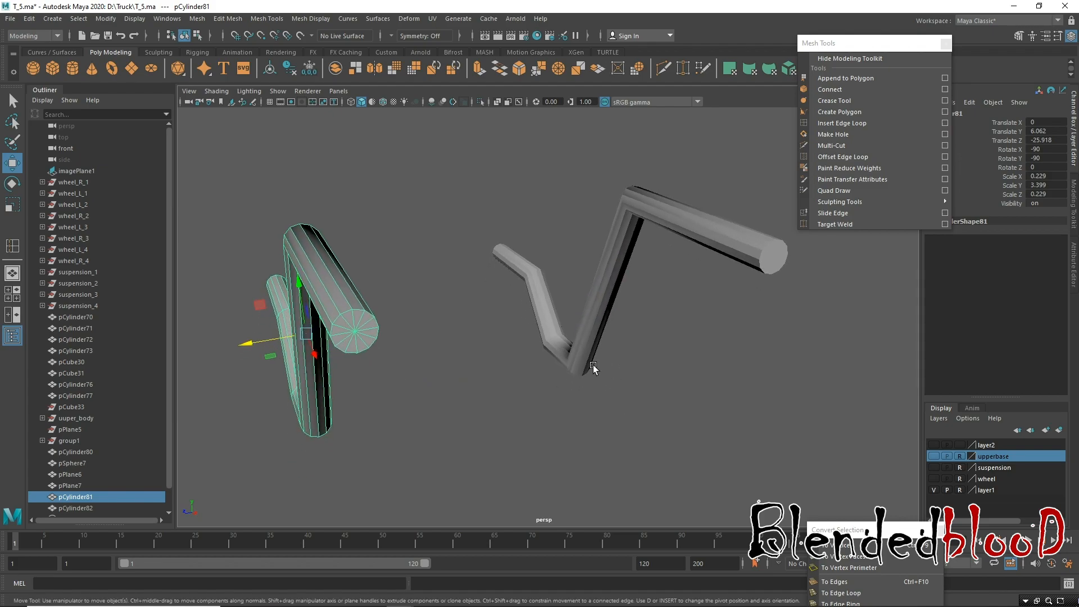
right_click_drag(364, 333, 315, 285)
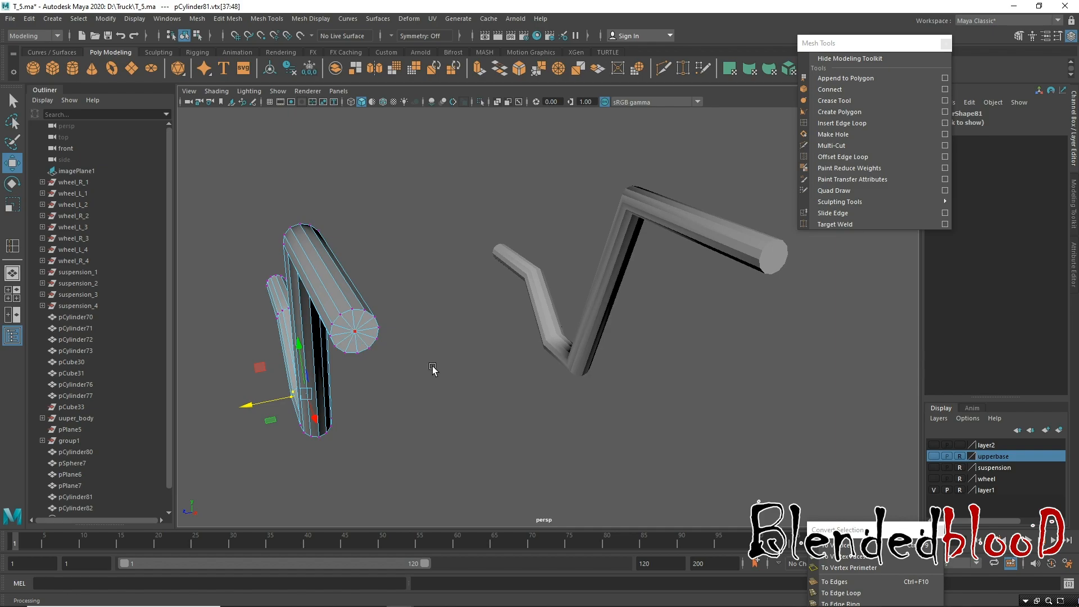
right_click_drag(635, 220, 704, 183)
left_click_drag(731, 164, 177, 388)
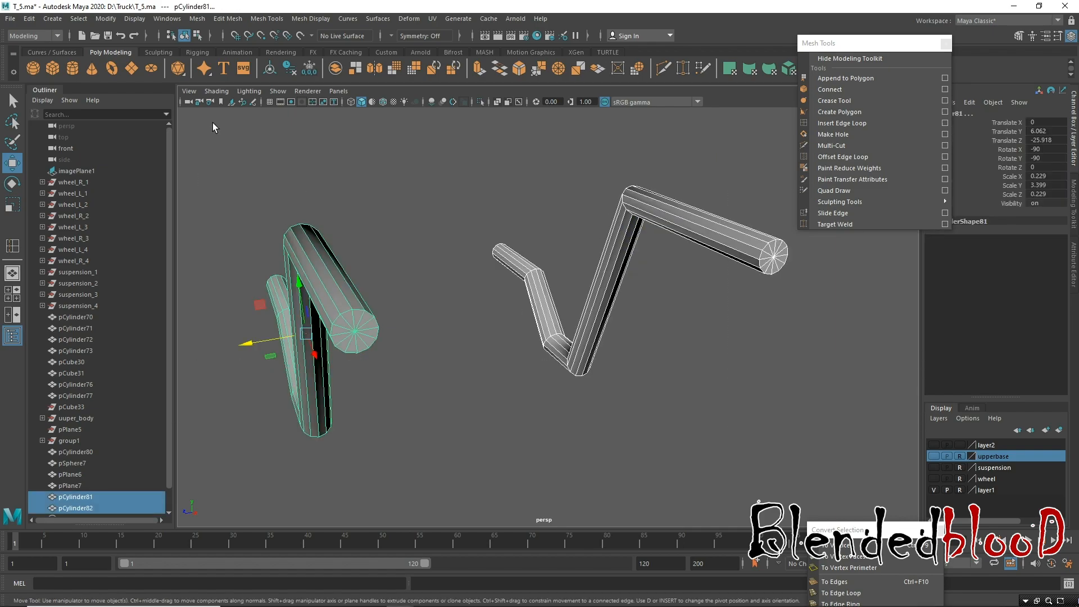
left_click(29, 19)
mouse_move(112, 159)
left_click(228, 158)
Save the scene under the new name T_6.ma.
left_click(11, 18)
left_click(63, 78)
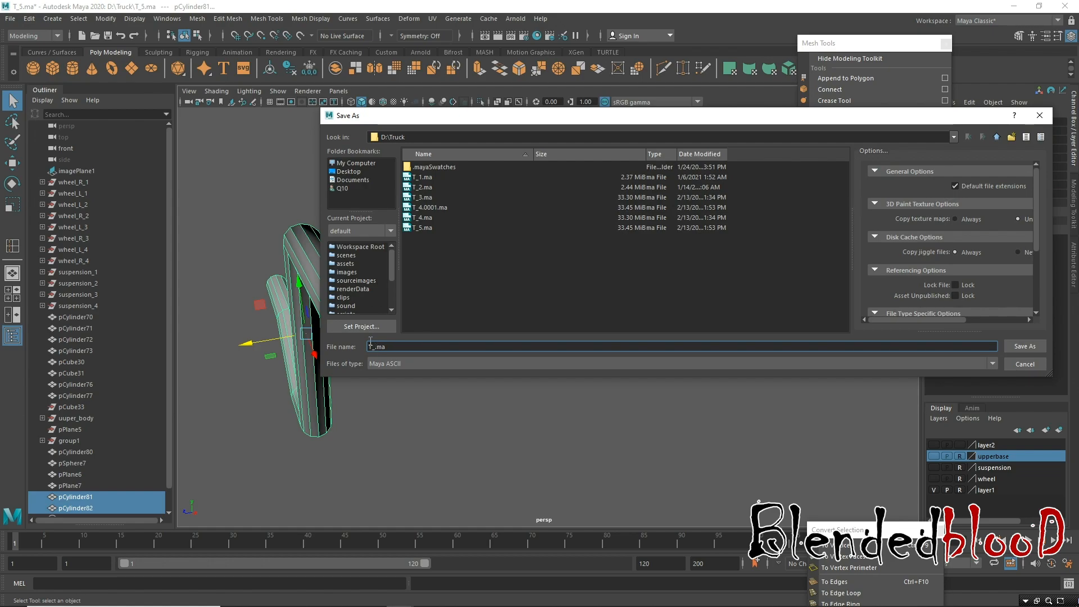
type("6")
key("Return")
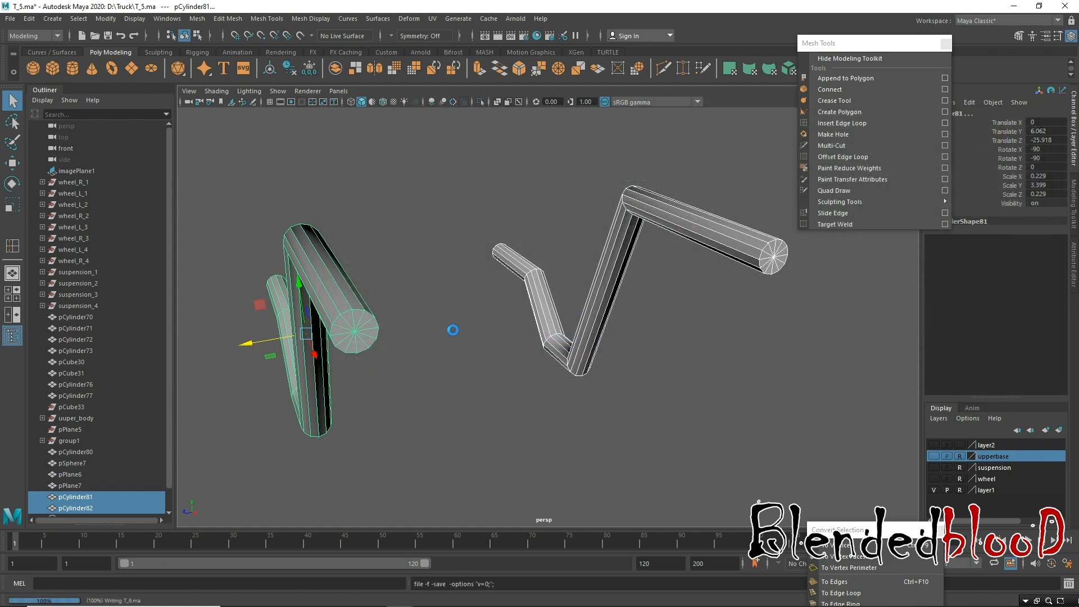
key("w")
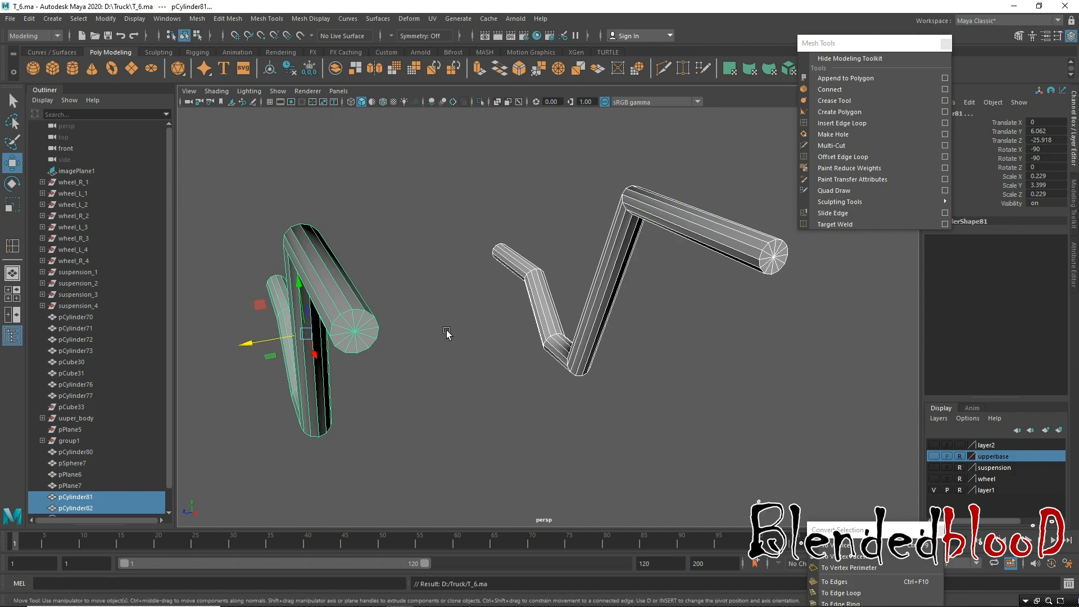
Delete the cap faces at the near end of pCylinder81, converting its centre vertex selection to faces.
right_click_drag(355, 325, 301, 285)
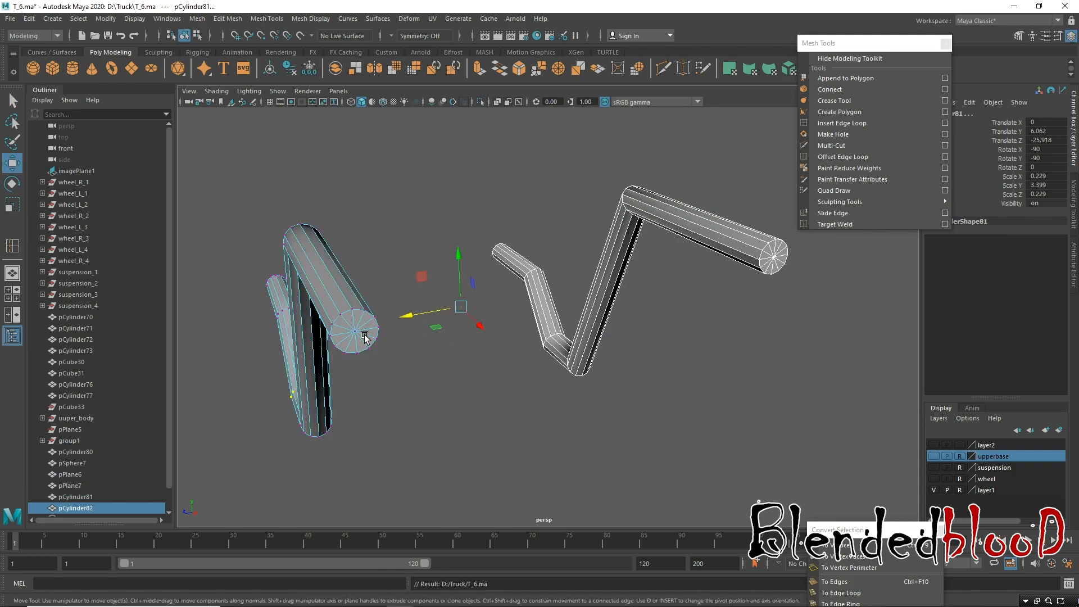
left_click(355, 331)
left_click_drag(848, 531, 825, 269)
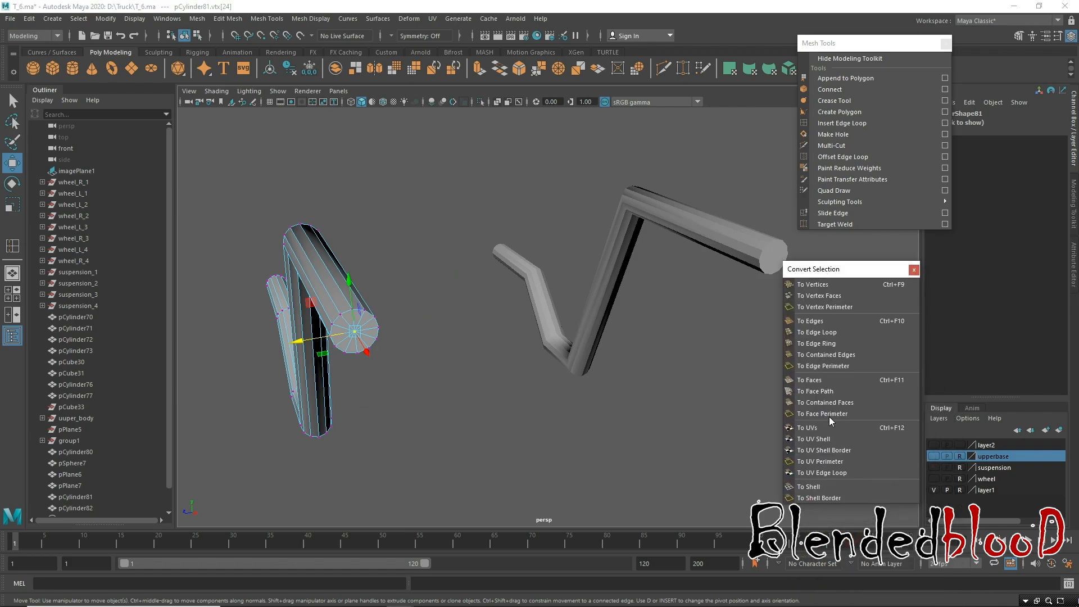
left_click(826, 382)
key("Delete")
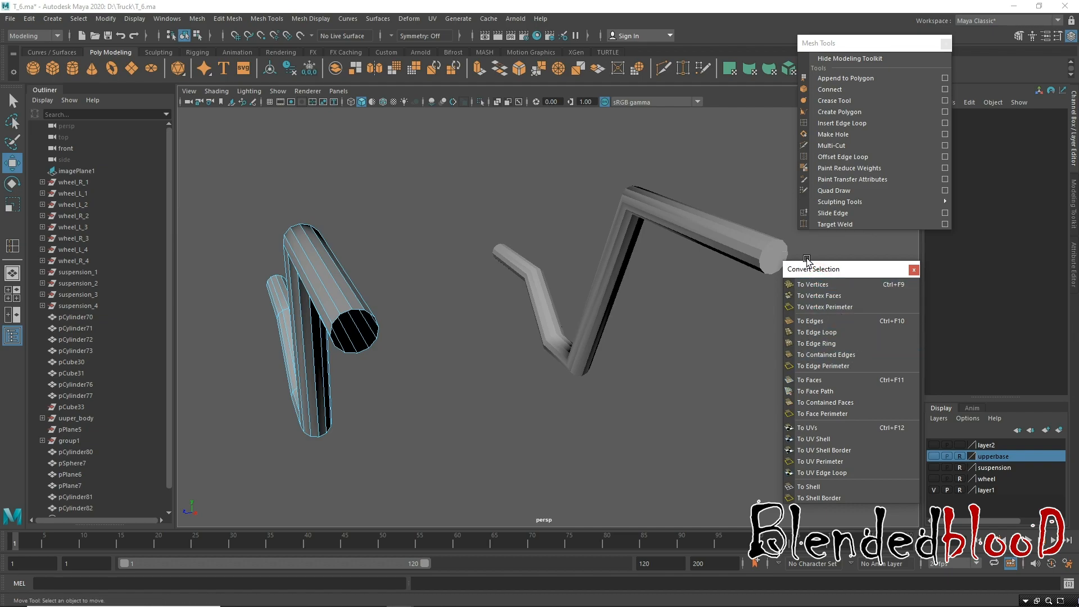
Delete the cap faces at the near end of pCylinder82 by converting its centre vertex to faces.
left_click_drag(811, 271, 873, 399)
left_click(750, 257)
right_click(747, 258)
left_click(747, 258)
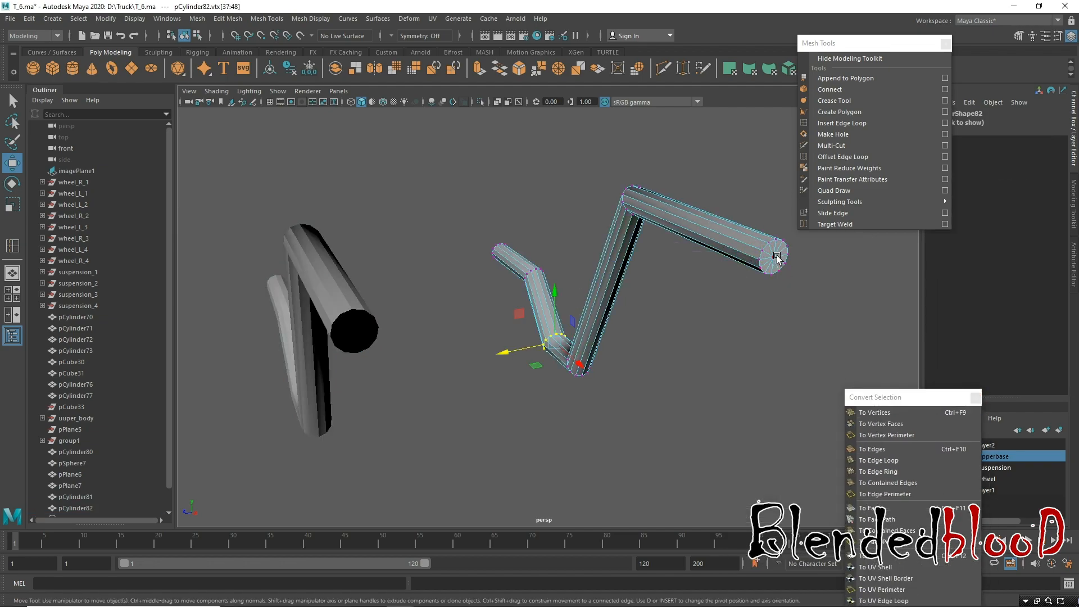
left_click(776, 255)
key("f")
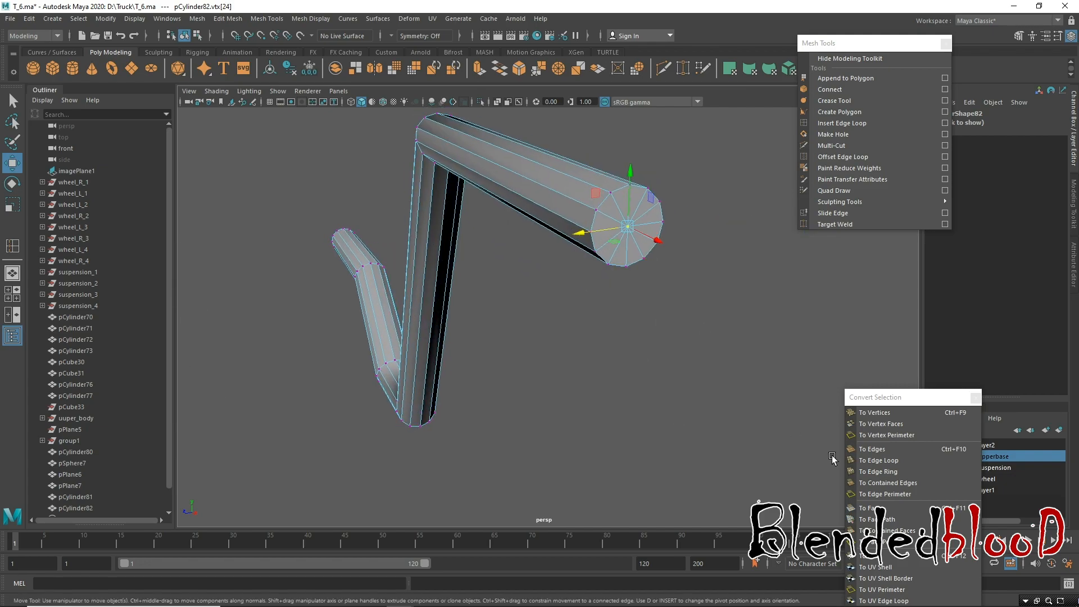
left_click(867, 508)
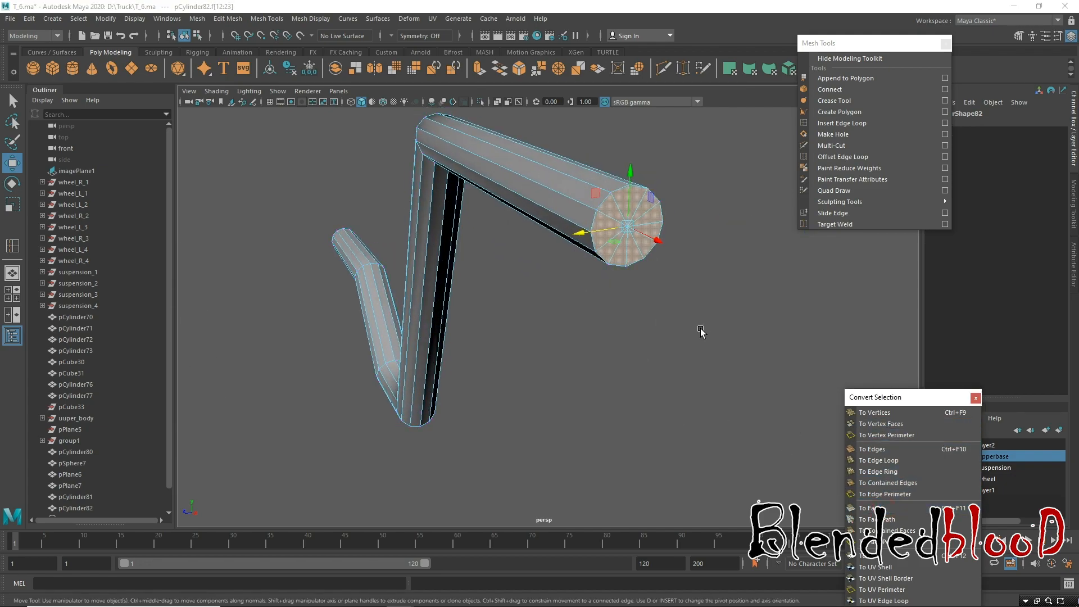
key("Delete")
Select both pipes in object mode, combine them into one mesh and centre its pivot.
right_click_drag(614, 183, 674, 166)
mouse_move(692, 280)
right_mouse_down("alt")
mouse_move(552, 224)
mouse_move(275, 281)
right_mouse_up("alt")
left_click_drag(196, 242, 570, 449)
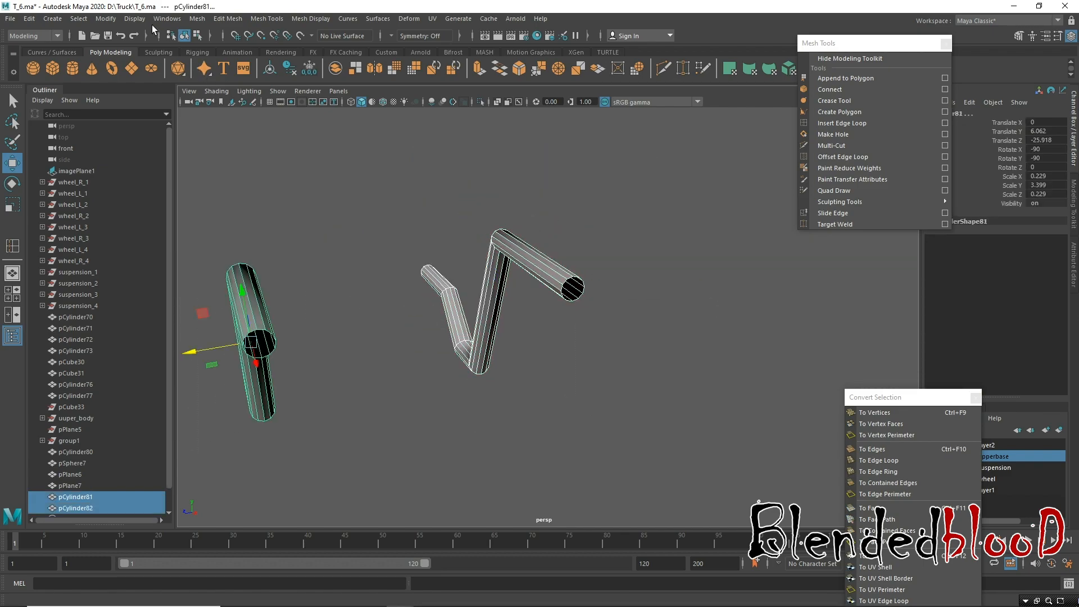
left_click(198, 22)
left_click(238, 59)
left_click(107, 18)
left_click(149, 100)
Select the border edge loop at the opened end of the former pCylinder82 pipe and extrude it.
middle_click_drag(565, 319, 630, 285, "alt")
right_click_drag(630, 286, 646, 260, "alt")
right_click_drag(650, 207, 654, 176)
double_click(682, 235)
left_click_drag(605, 305, 673, 330, "alt")
left_click_drag(594, 270, 650, 337, "alt")
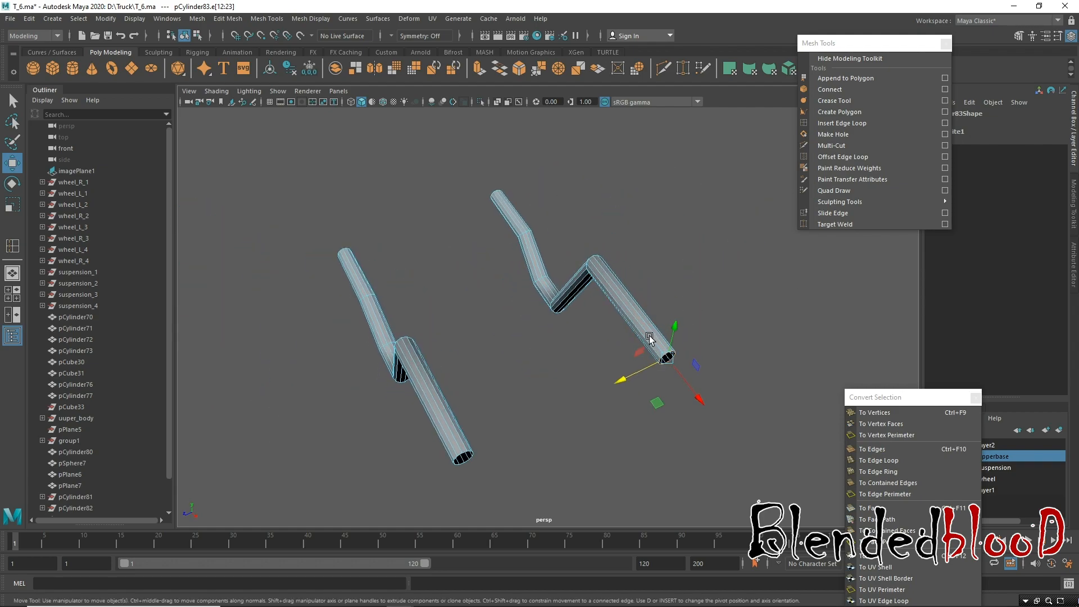
left_click(478, 68)
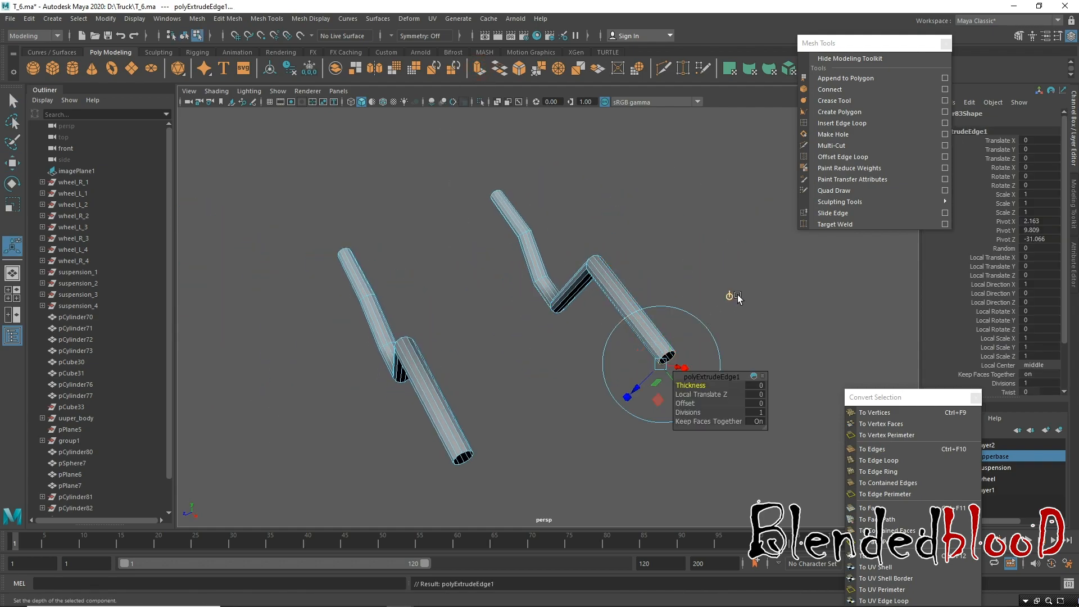
left_click(738, 297)
left_click(676, 364)
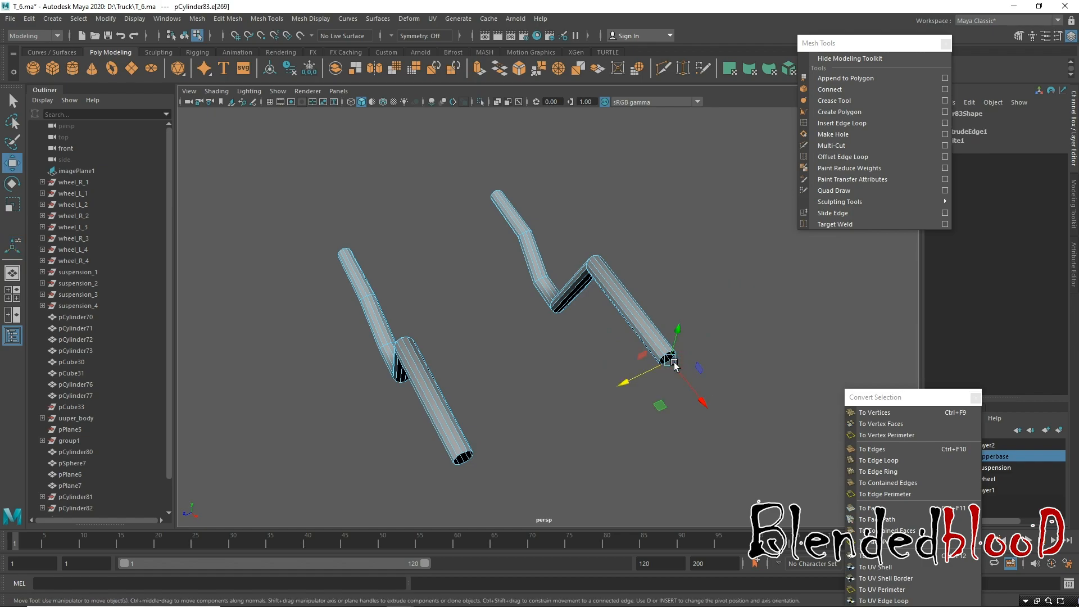
left_click_drag(672, 373, 657, 408, "shift")
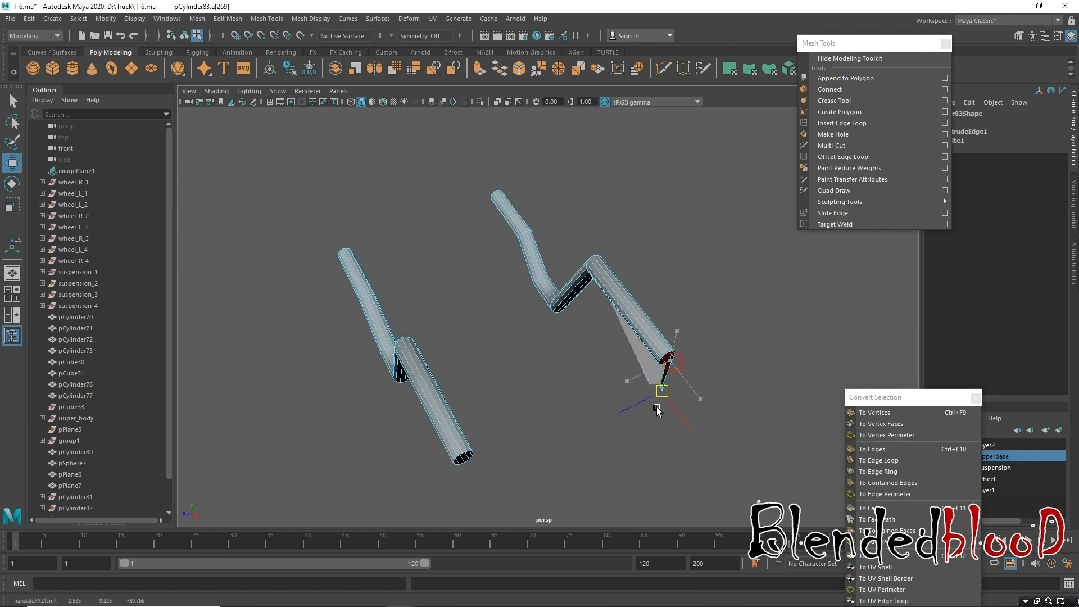
key("ctrl+z")
Move the extruded ring to about X 2.453, Y 9.547, Z -30.851 and rotate it to form a short bend, checking the smooth preview.
key("3")
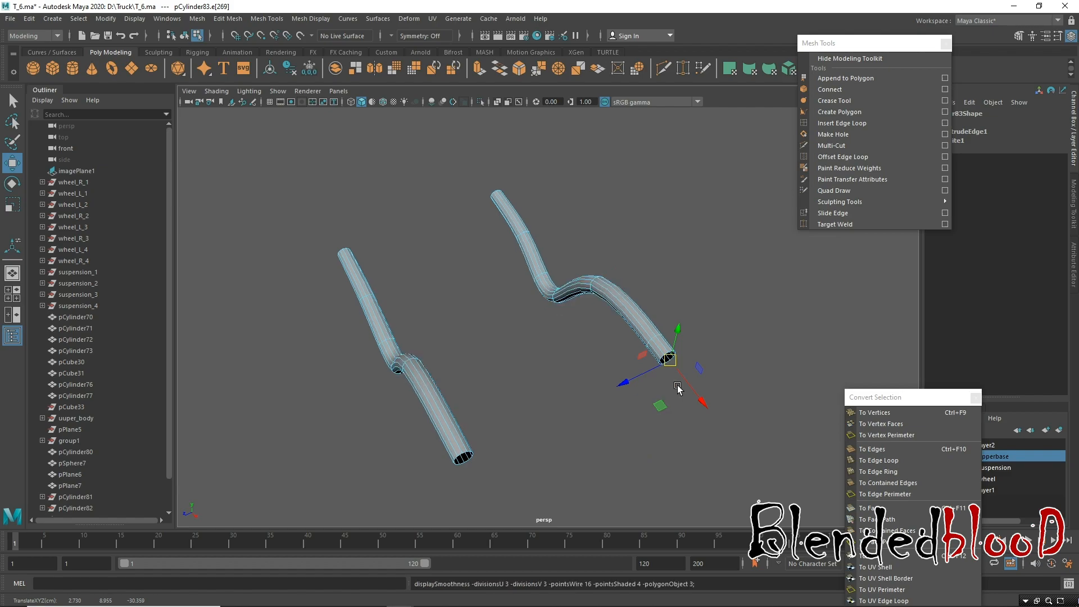
scroll(610, 329, "up", 5)
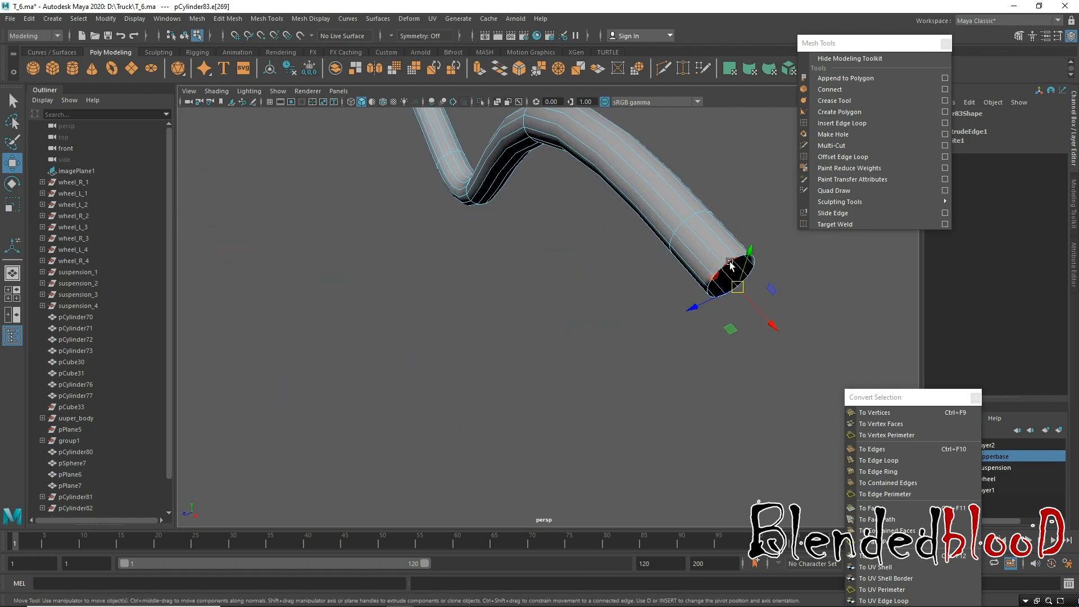
key("1")
scroll(737, 281, "down", 3)
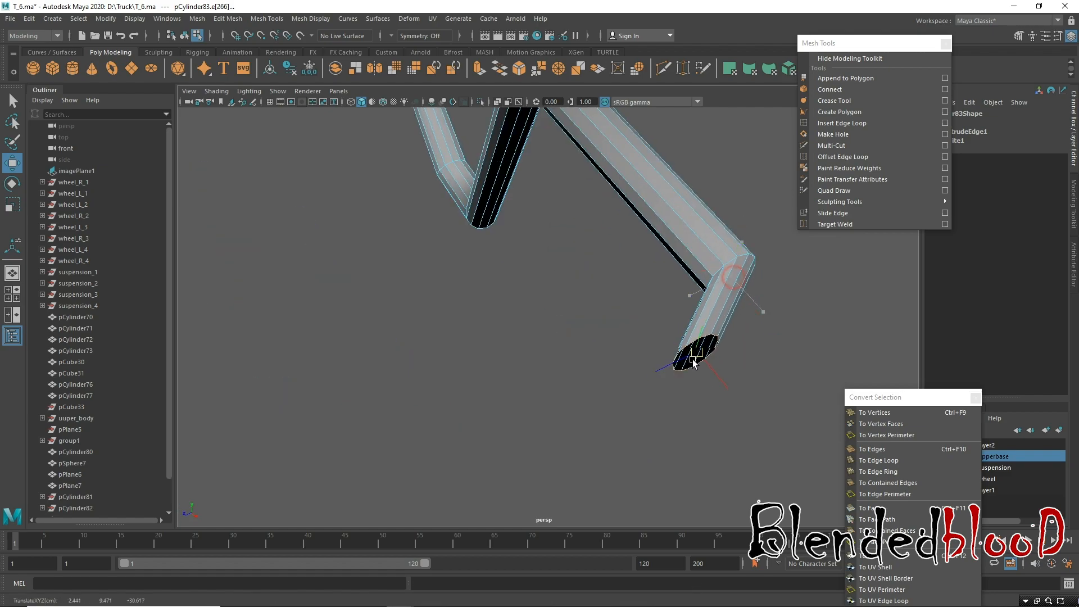
key("3")
scroll(538, 296, "down", 2)
middle_click_drag(538, 296, 652, 357, "alt")
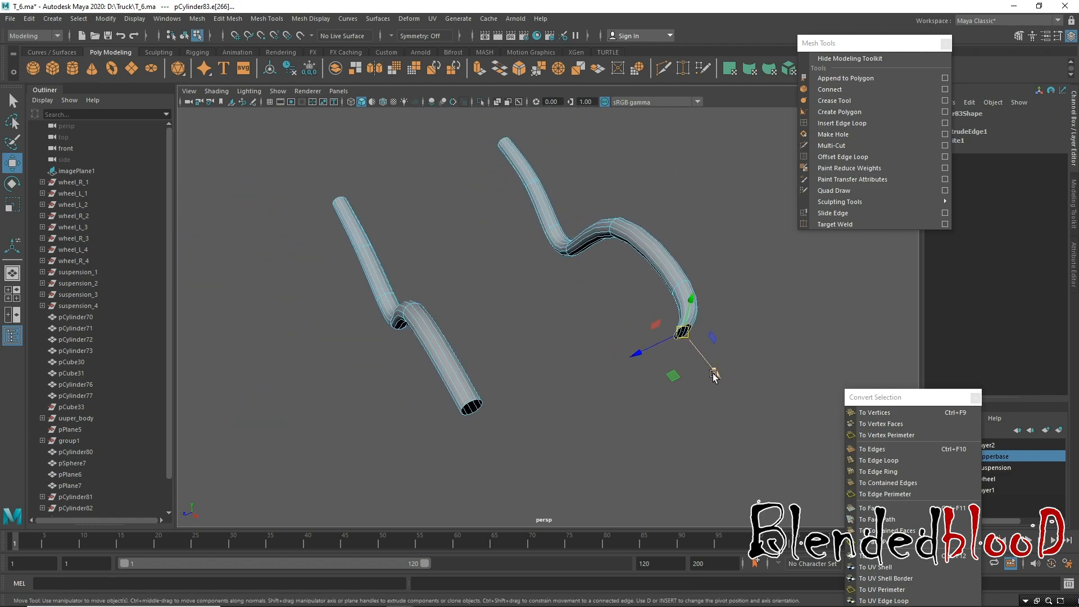
key("1")
mouse_move(684, 335)
left_mouse_down()
mouse_move(558, 414)
mouse_move(534, 408)
mouse_move(693, 346)
left_mouse_up()
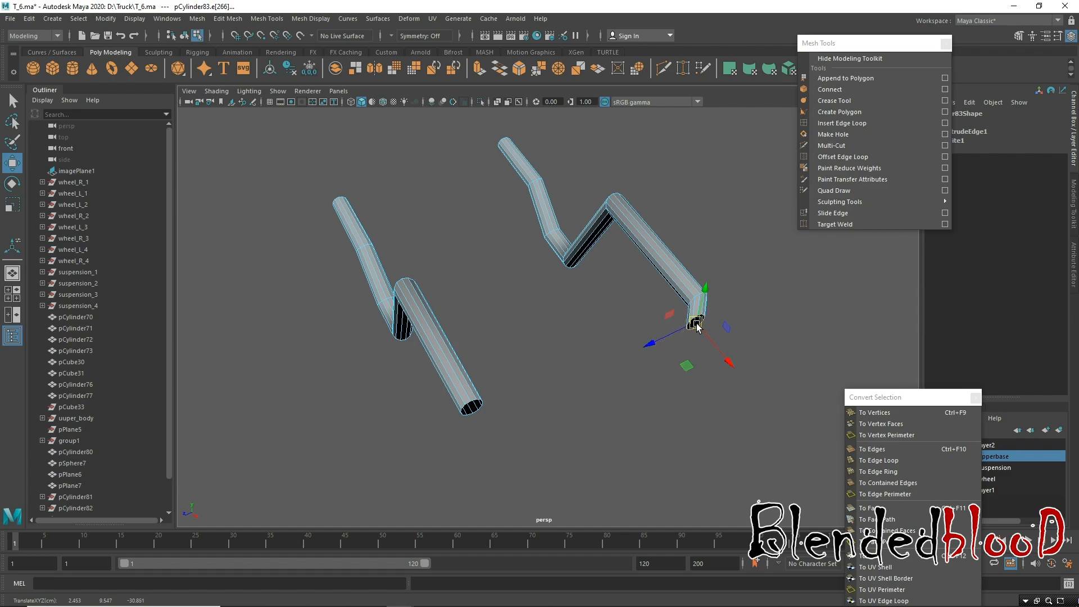
key("e")
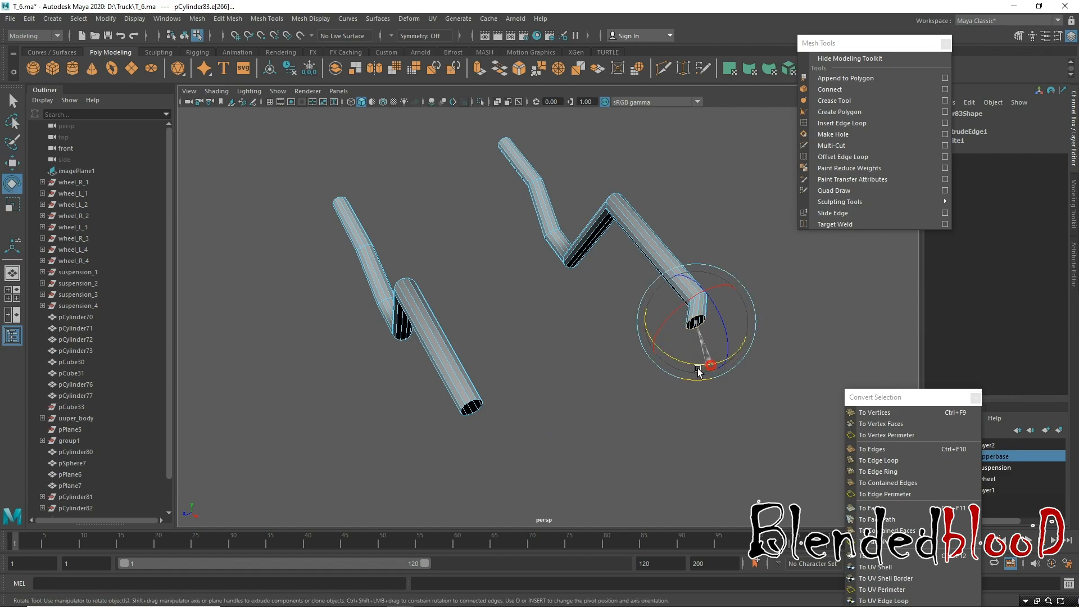
key("w")
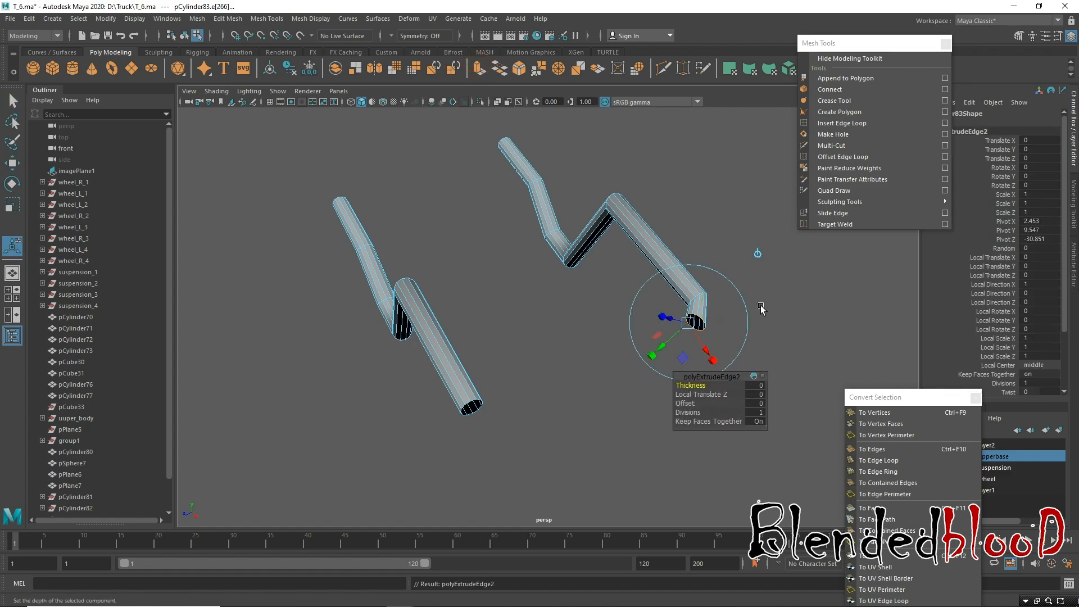
Extrude the bend's ring again and move it along Z to about -26.45, next to the other pipe's open end.
key("w")
left_click_drag(629, 363, 484, 444)
middle_click_drag(564, 337, 504, 263, "alt")
right_click_drag(493, 263, 515, 322, "alt")
middle_click_drag(442, 284, 533, 354, "alt")
right_click_drag(508, 312, 535, 412, "alt")
middle_click_drag(502, 404, 524, 373, "alt")
left_click_drag(496, 367, 462, 383)
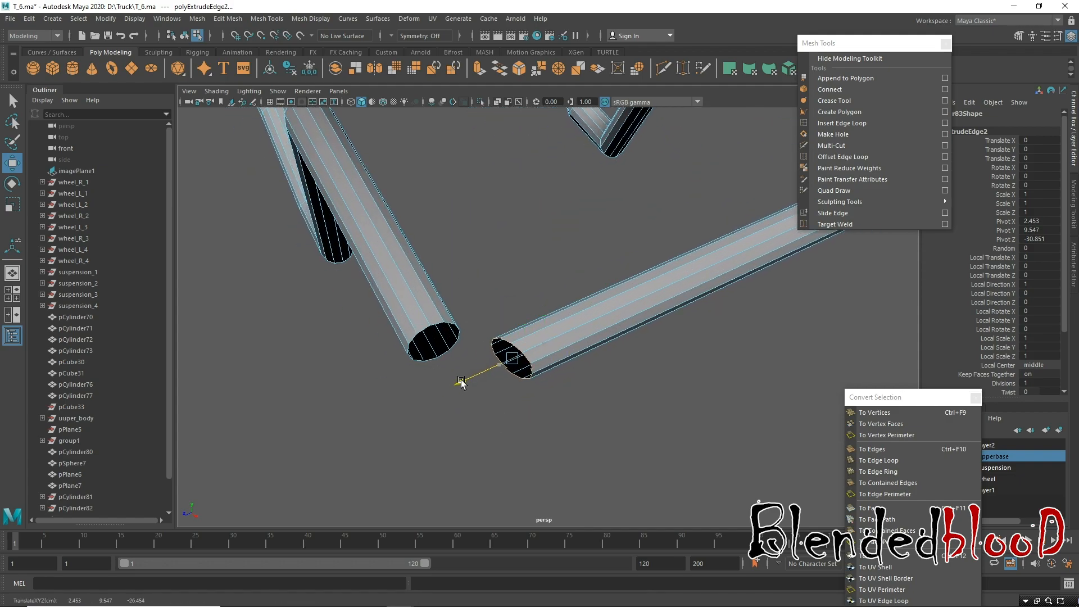
Extrude the crossbar's end ring once more, then rotate and move it against the other pipe's open end.
key("ctrl+e")
key("e")
left_click_drag(519, 405, 687, 212)
key("w")
right_click_drag(592, 264, 635, 272, "alt")
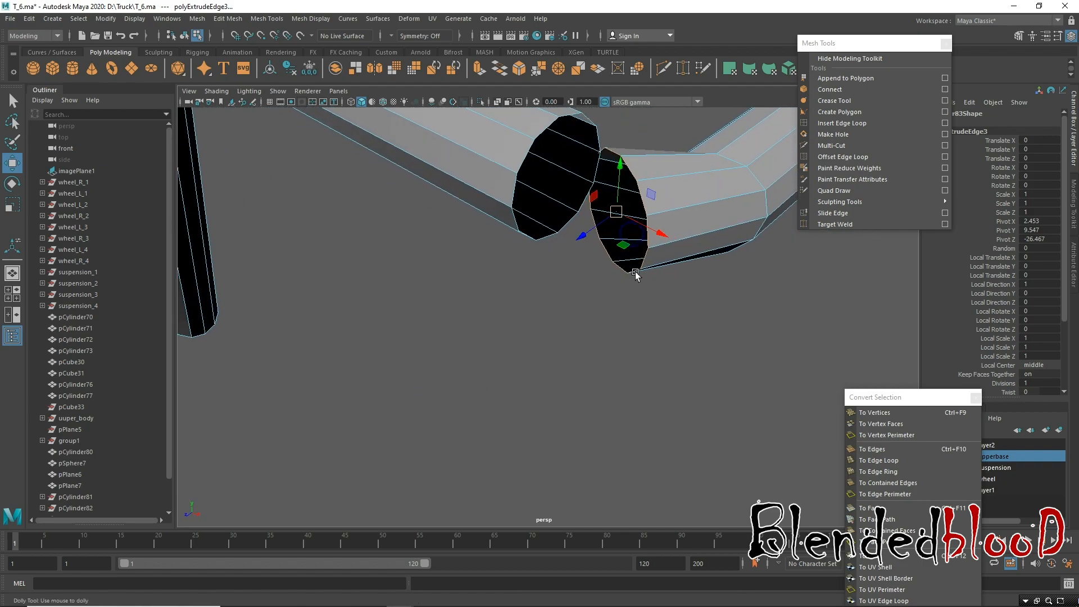
middle_click_drag(623, 217, 531, 386, "alt")
left_click_drag(531, 386, 583, 248)
middle_click_drag(583, 248, 586, 353, "alt")
Target-weld the facing and lower vertices of the crossbar's end ring to the matching vertices of the pipe opening.
right_click_drag(599, 285, 599, 257)
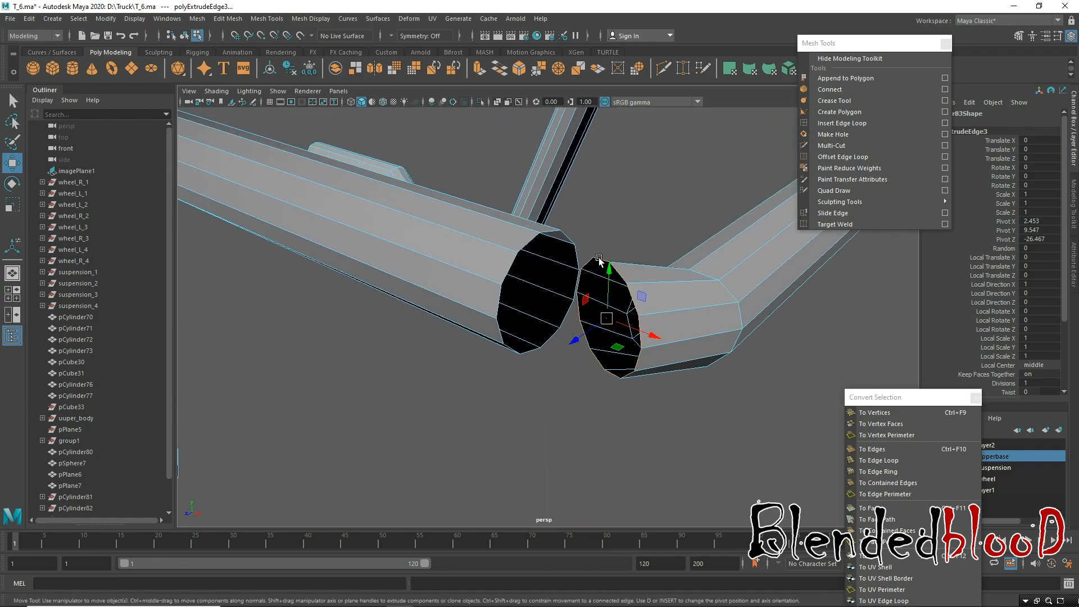
left_click(834, 224)
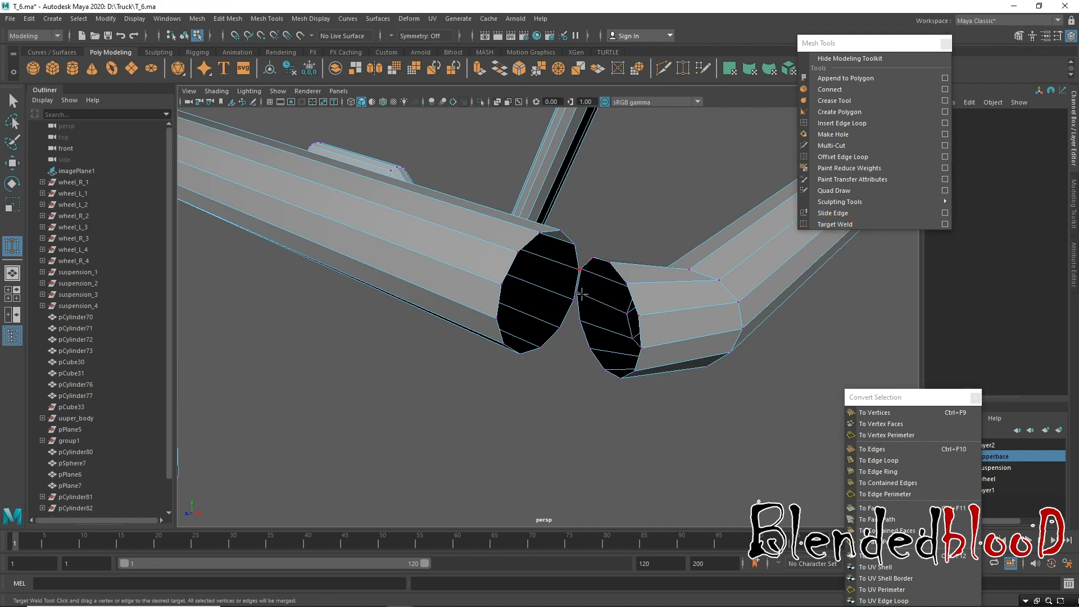
scroll(585, 284, "up", 5)
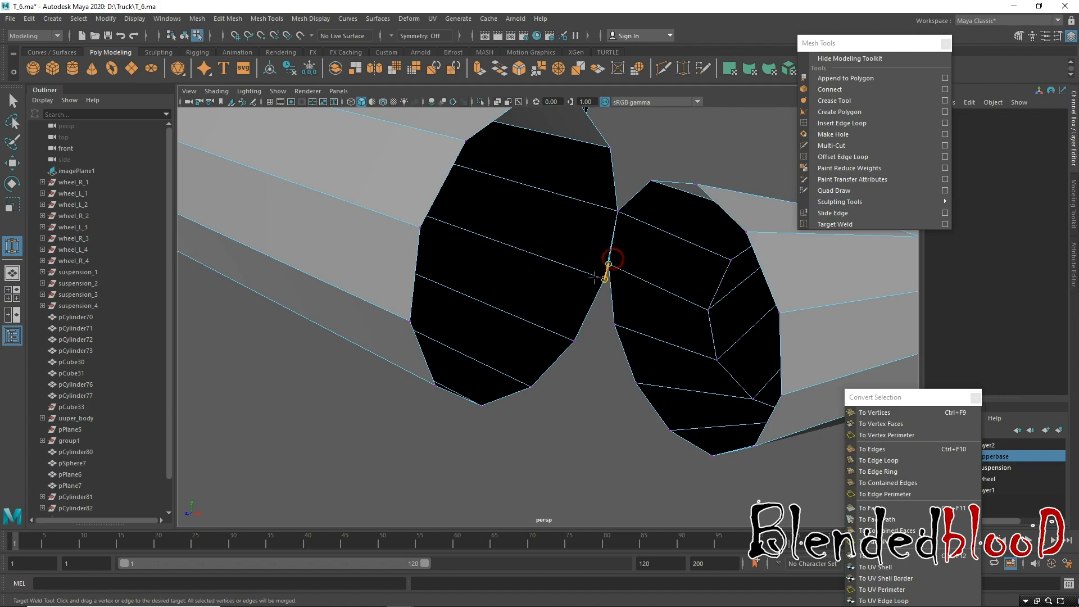
left_click_drag(624, 315, 575, 341)
left_click_drag(635, 383, 671, 430)
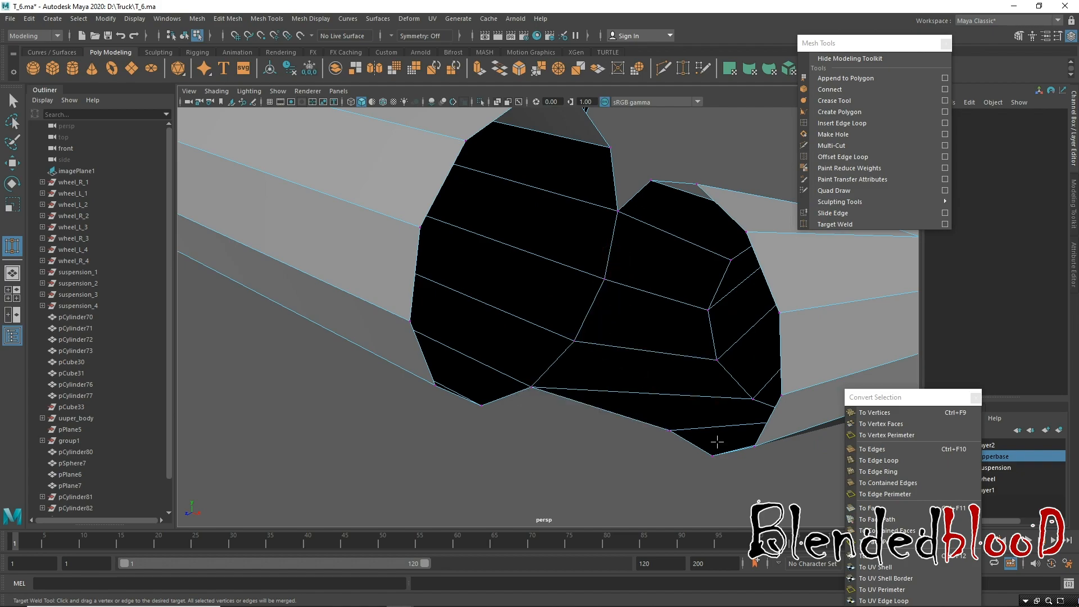
left_click_drag(484, 415, 482, 407)
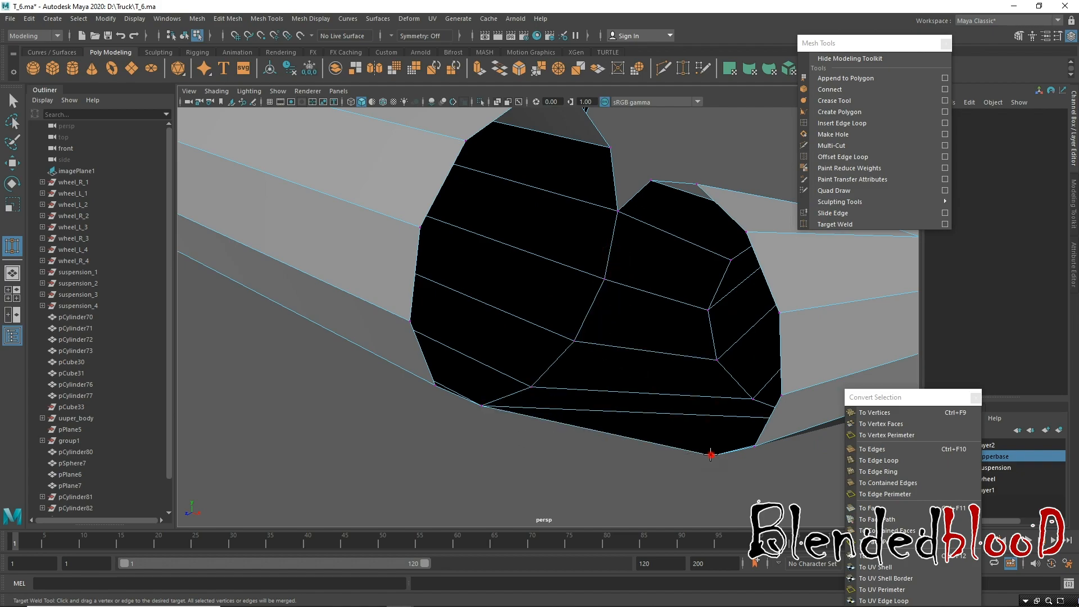
left_click_drag(414, 375, 416, 375)
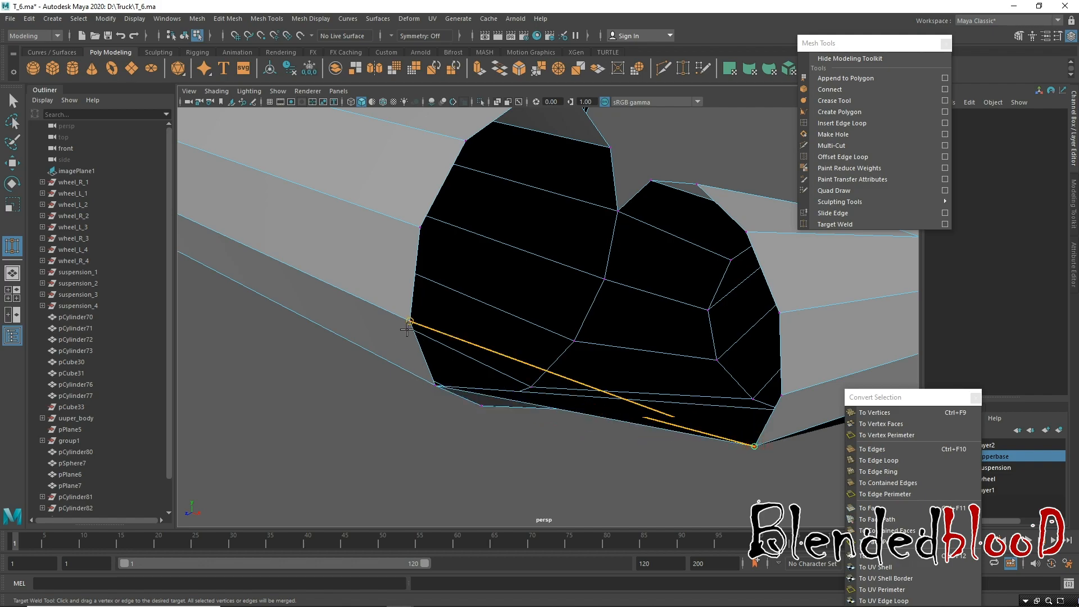
Target-weld the outer and upper vertices of the crossbar's end ring to the pipe opening.
left_click_drag(407, 331, 410, 322)
left_click_drag(418, 246, 420, 227)
mouse_move(533, 180)
left_mouse_down()
mouse_move(489, 163)
mouse_move(525, 184)
left_mouse_up()
left_click_drag(584, 222, 569, 237, "alt")
left_click(617, 219)
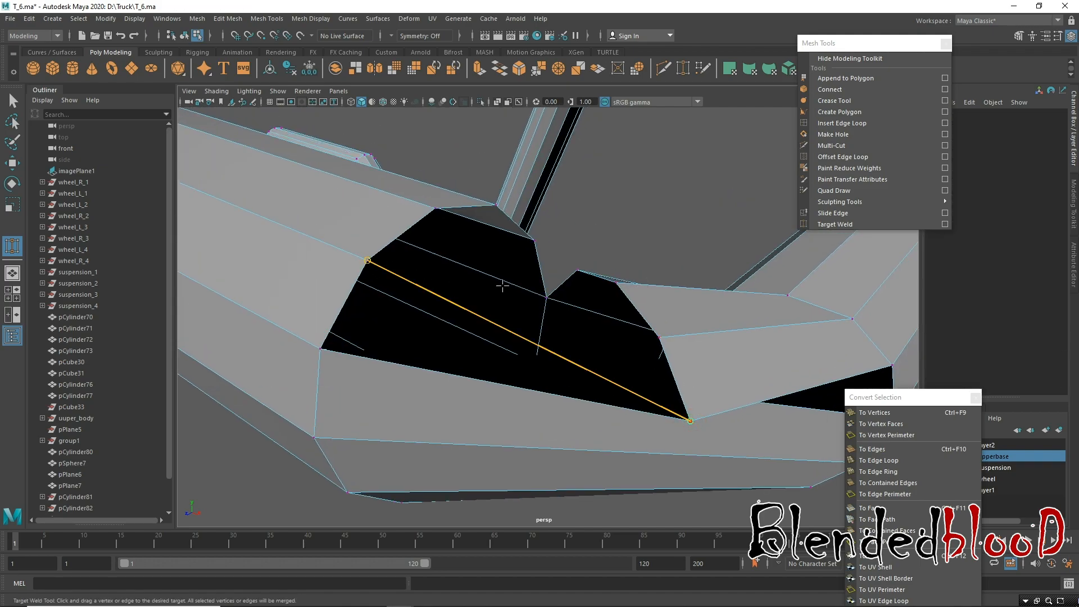
left_click_drag(502, 286, 503, 287)
left_click_drag(443, 216, 444, 217)
Target-weld the remaining open vertices at the corner to close the gap between crossbar and pipe.
left_click_drag(525, 244, 422, 231, "alt")
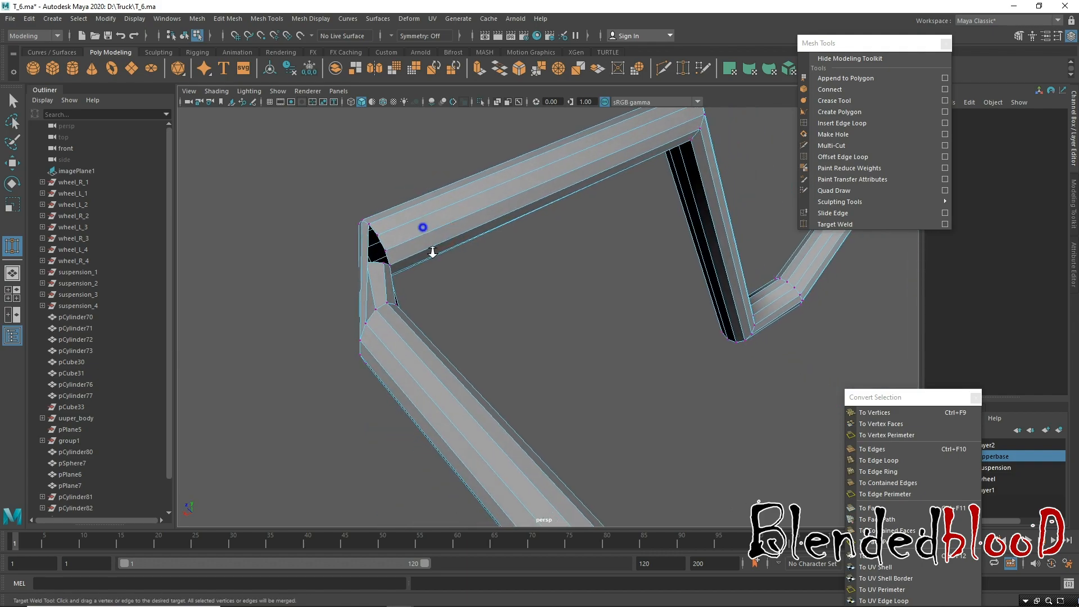
right_click_drag(422, 231, 477, 247, "alt")
middle_click_drag(342, 219, 470, 240, "alt")
right_click_drag(465, 235, 502, 370, "alt")
left_click_drag(458, 294, 385, 287, "alt")
middle_click_drag(407, 198, 470, 301, "alt")
right_click_drag(469, 301, 489, 306, "alt")
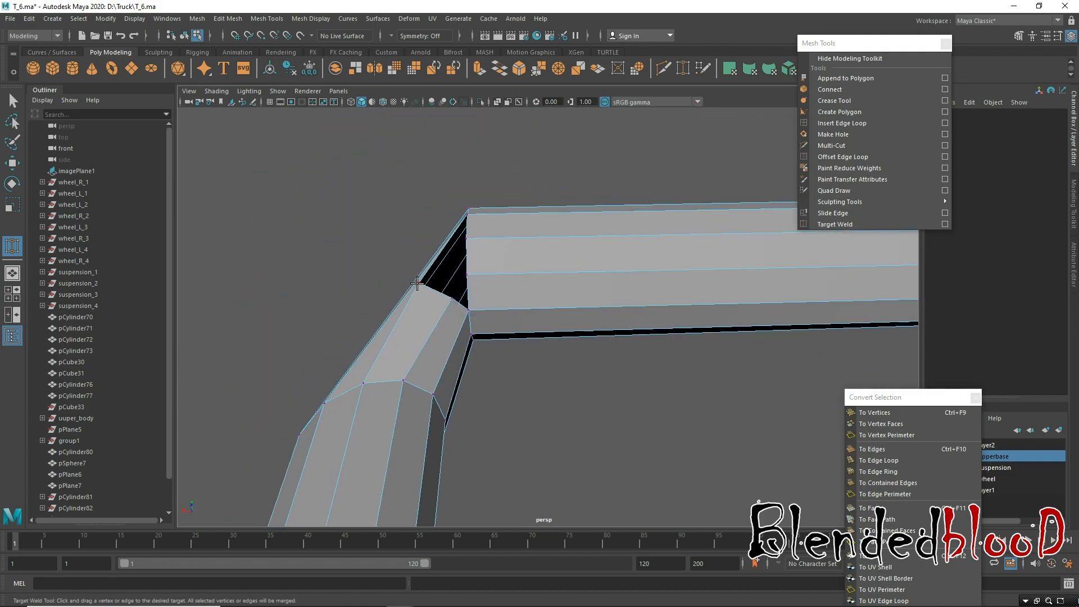
left_click_drag(474, 240, 467, 274)
right_click_drag(562, 288, 403, 137, "alt")
left_click_drag(615, 349, 710, 393, "alt")
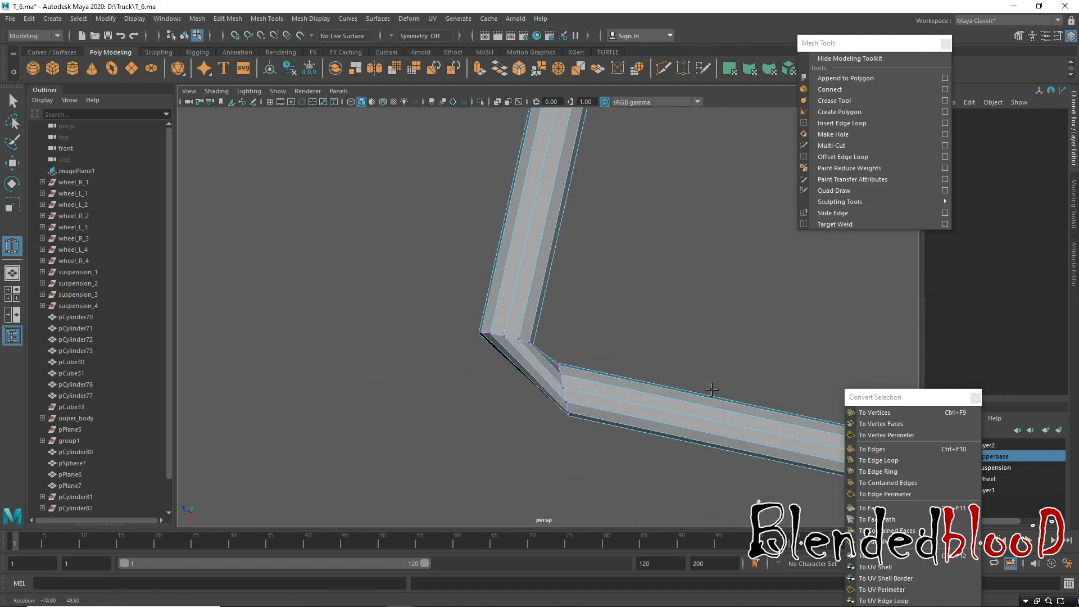
middle_click_drag(626, 318, 567, 251, "alt")
key("w")
Select the edge loop at the crossbar's welded corner and scale it along Z in the top view to flatten it.
left_click_drag(575, 251, 478, 328, "alt")
right_click_drag(477, 326, 490, 346, "alt")
right_click_drag(436, 287, 437, 256)
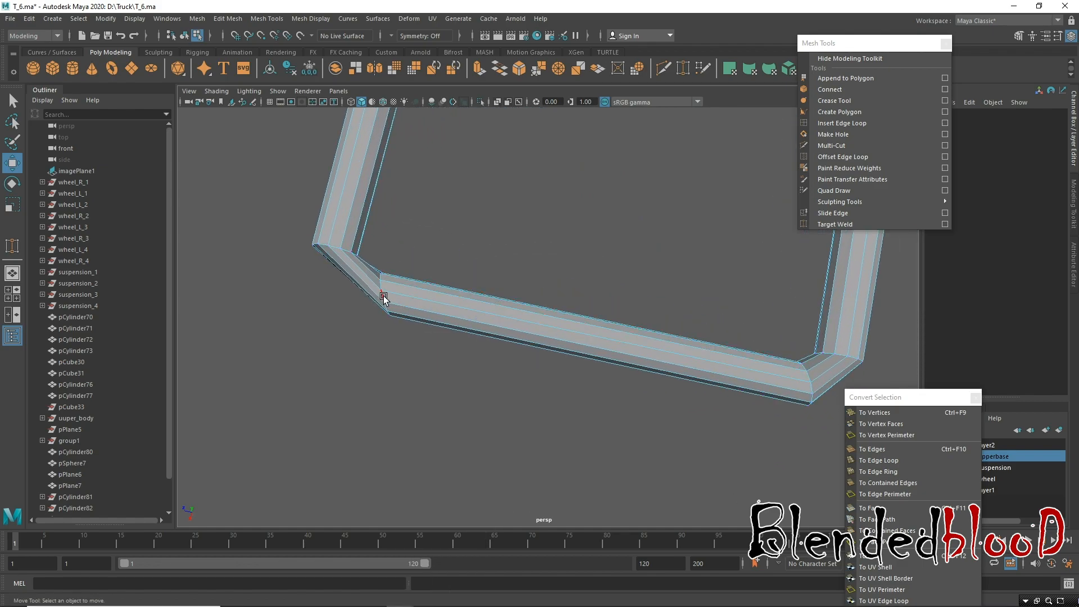
left_click(383, 297)
key("e")
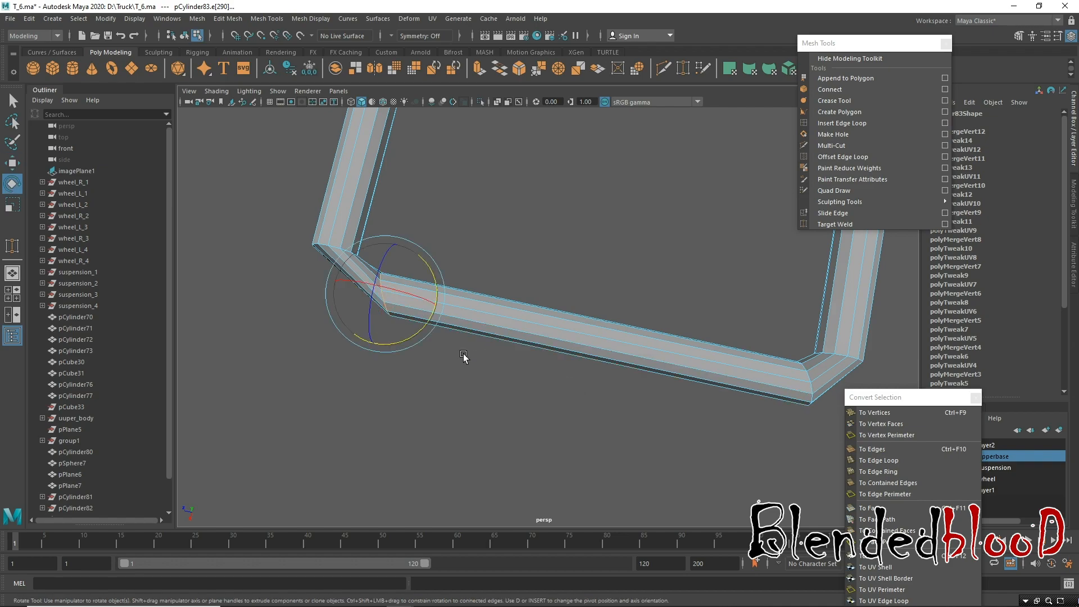
key("space")
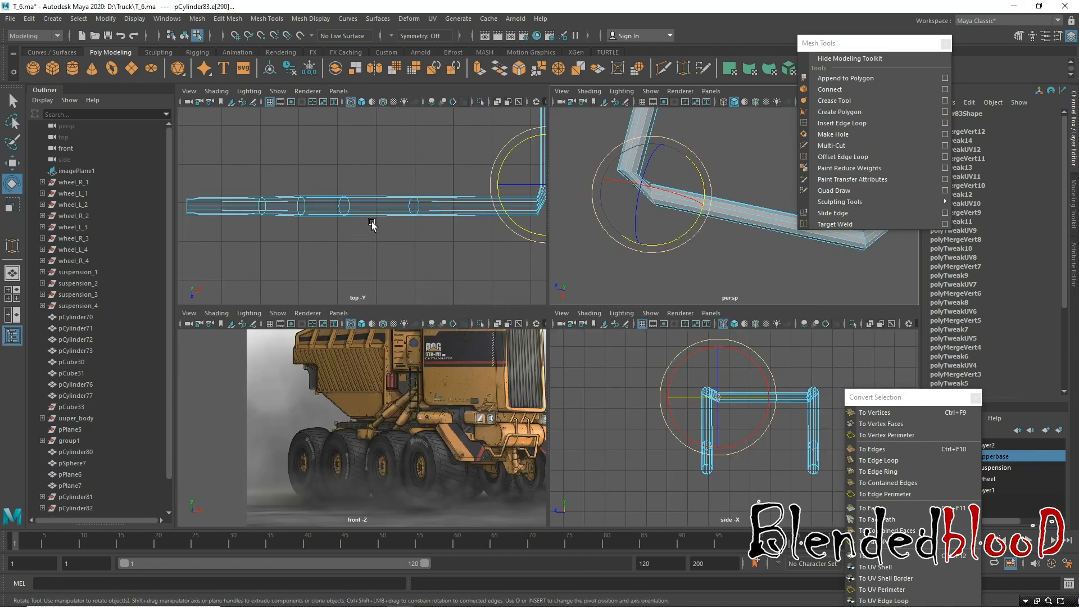
scroll(477, 263, "down", 8)
scroll(478, 263, "up", 2)
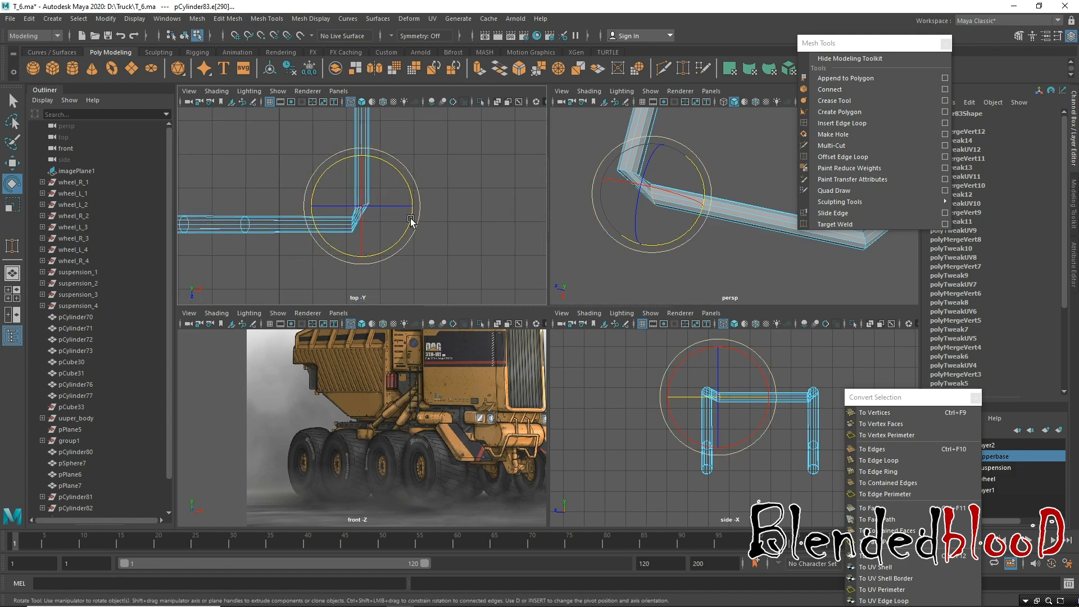
key("r")
left_click_drag(361, 256, 290, 68)
middle_click_drag(394, 177, 418, 314, "alt")
right_click_drag(419, 172, 462, 255, "alt")
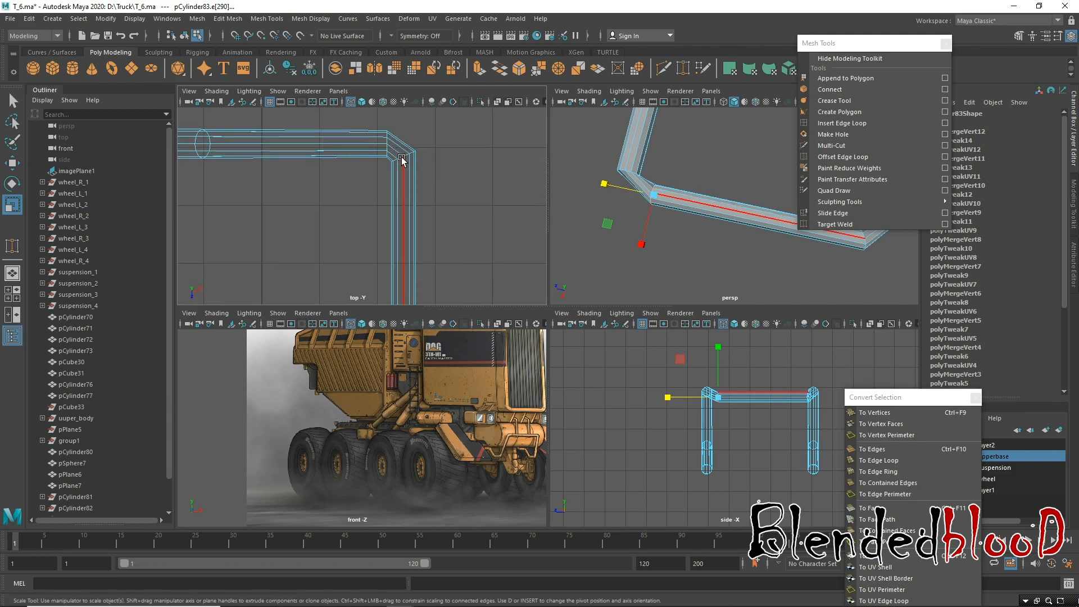
Insert an edge loop on one side pipe just before its crossbar corner and scale the loop along X to flatten it.
left_click(400, 159)
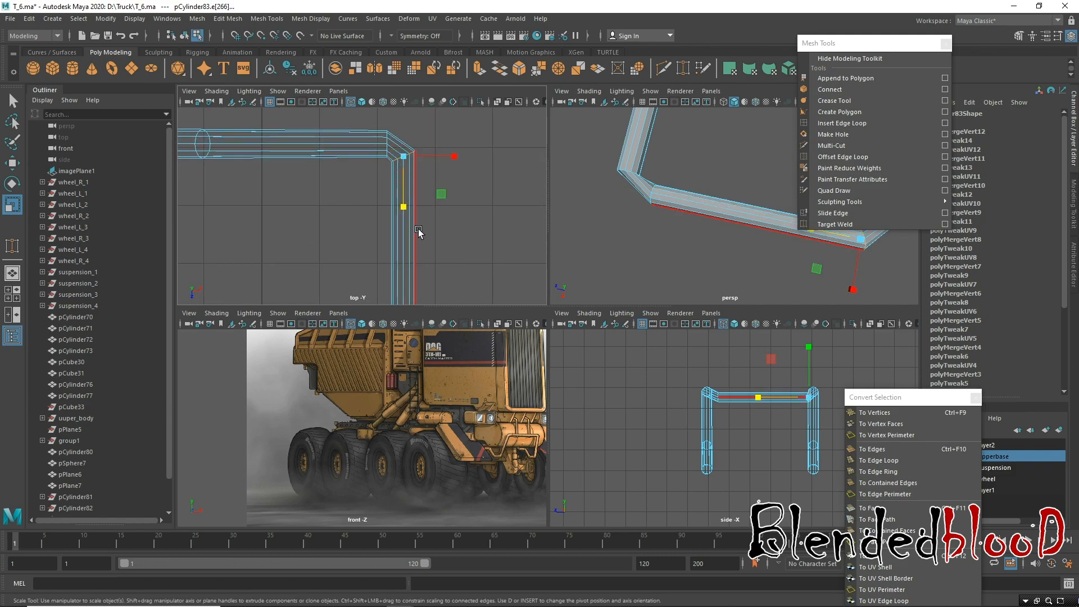
left_click(404, 207)
middle_click_drag(410, 127, 413, 204, "alt")
right_click_drag(413, 202, 467, 285, "alt")
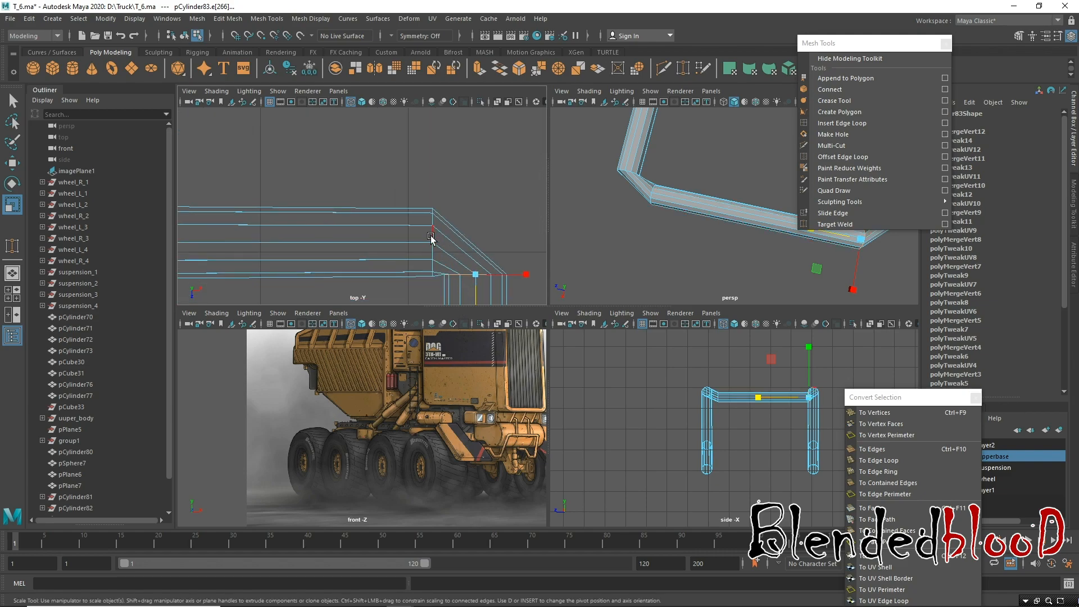
left_click(831, 123)
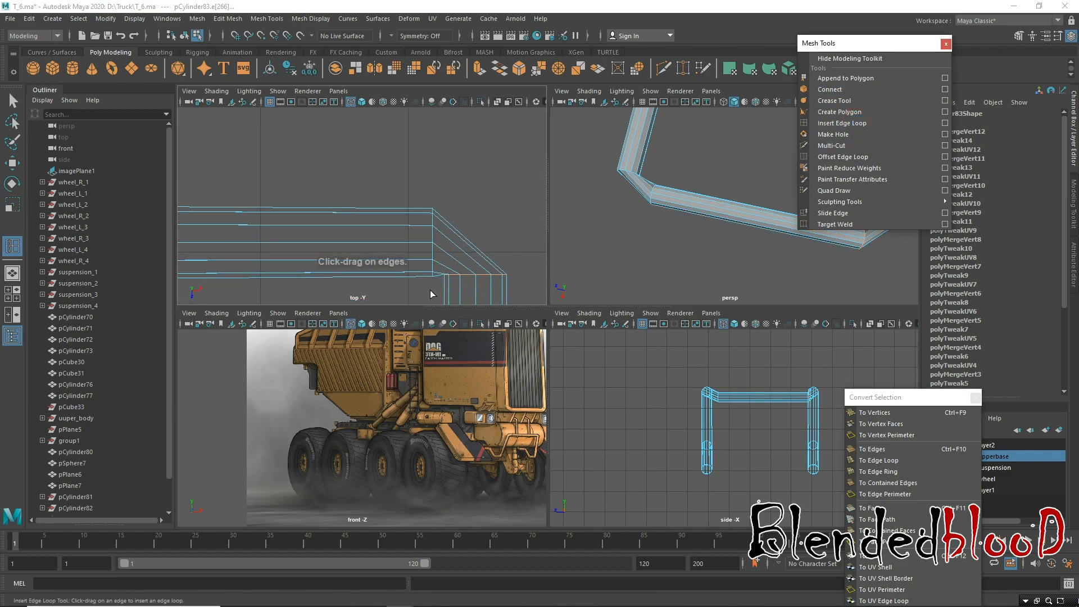
left_click_drag(396, 278, 389, 279)
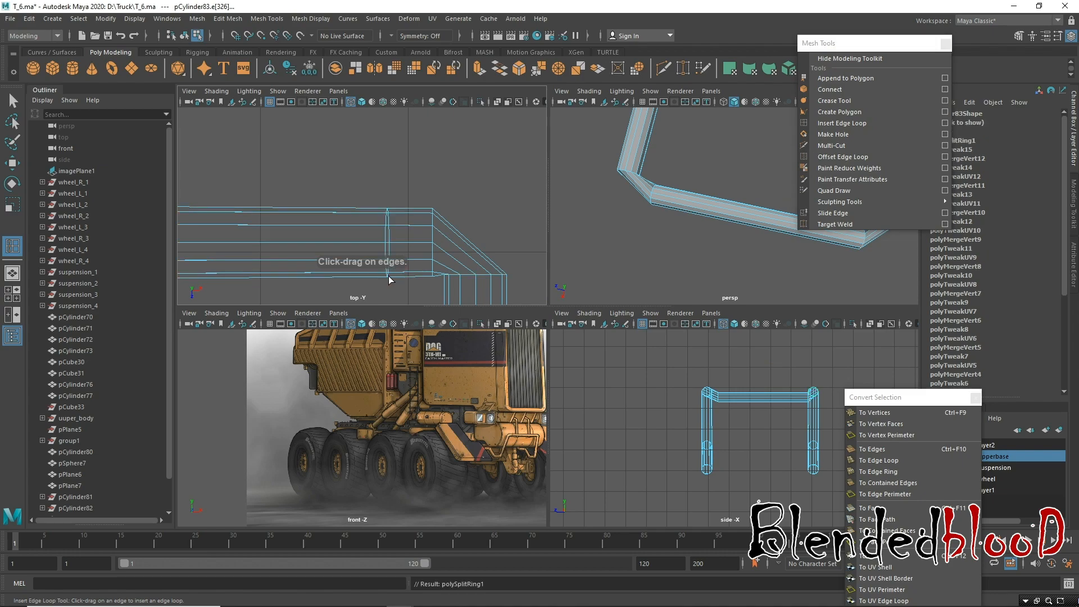
key("w")
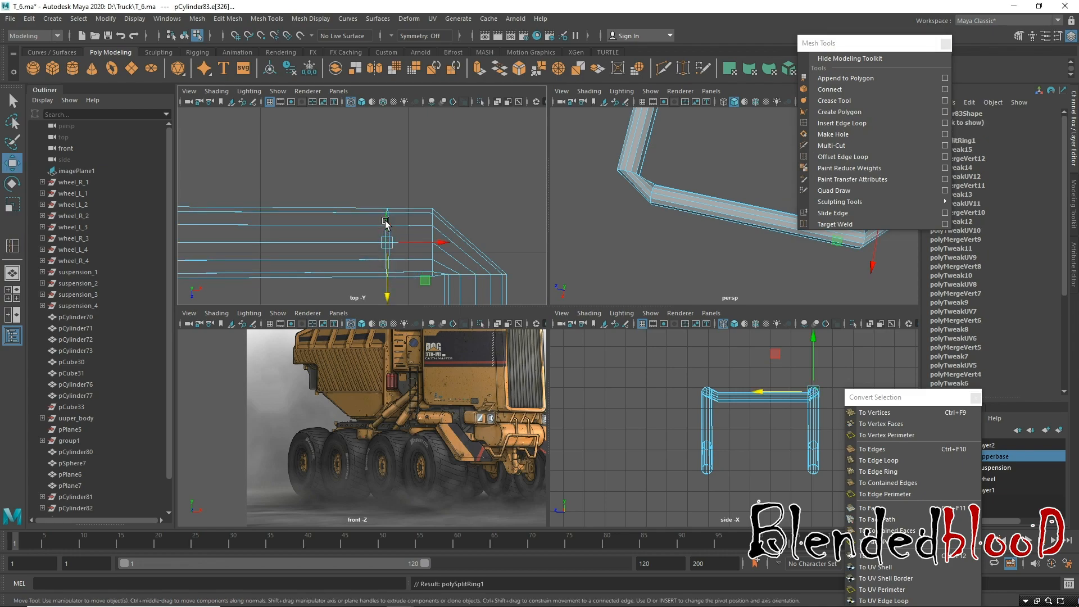
key("r")
left_click_drag(438, 242, 221, 242)
Insert a matching edge loop on the opposite side pipe, just before its crossbar corner.
right_click_drag(407, 204, 308, 149, "alt")
middle_click_drag(431, 190, 456, 142, "alt")
middle_click_drag(422, 301, 479, 219, "alt")
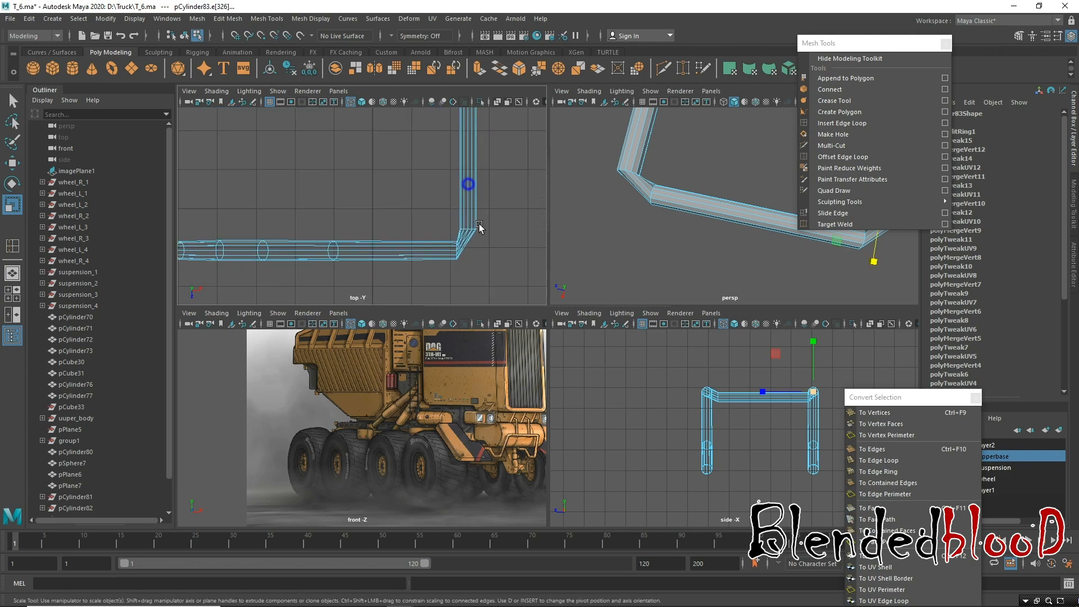
right_click_drag(479, 221, 494, 228, "alt")
left_click(842, 123)
left_click_drag(444, 268, 407, 246)
key("w")
key("r")
Select the vertices of both new loops in the top view and scale them along X so they line up.
middle_click_drag(477, 214, 414, 250, "alt")
right_click_drag(402, 217, 374, 197, "alt")
right_click_drag(390, 140, 355, 116)
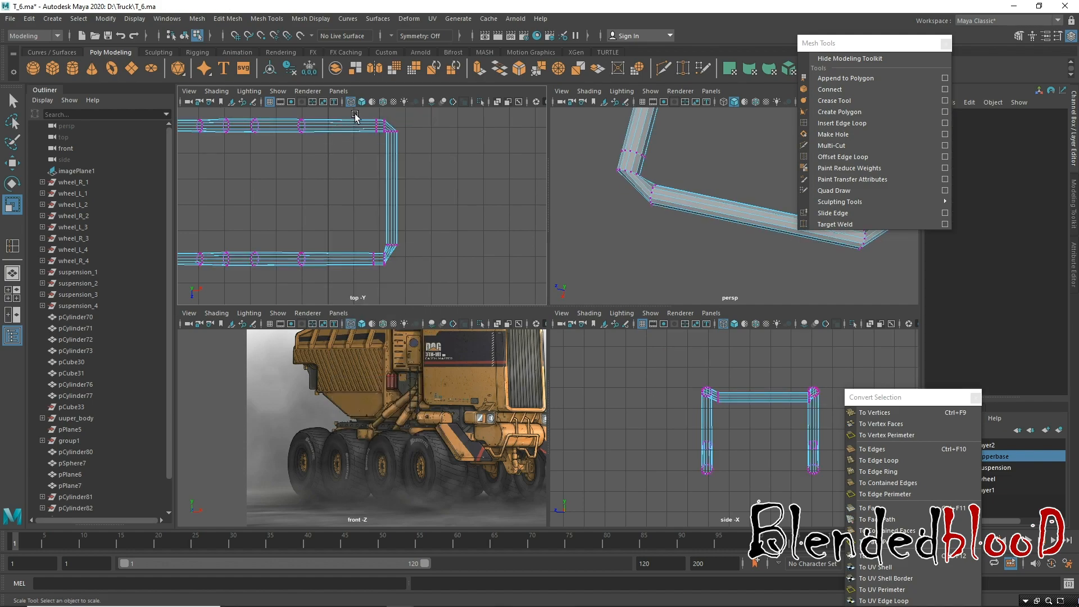
left_click_drag(391, 192, 389, 279)
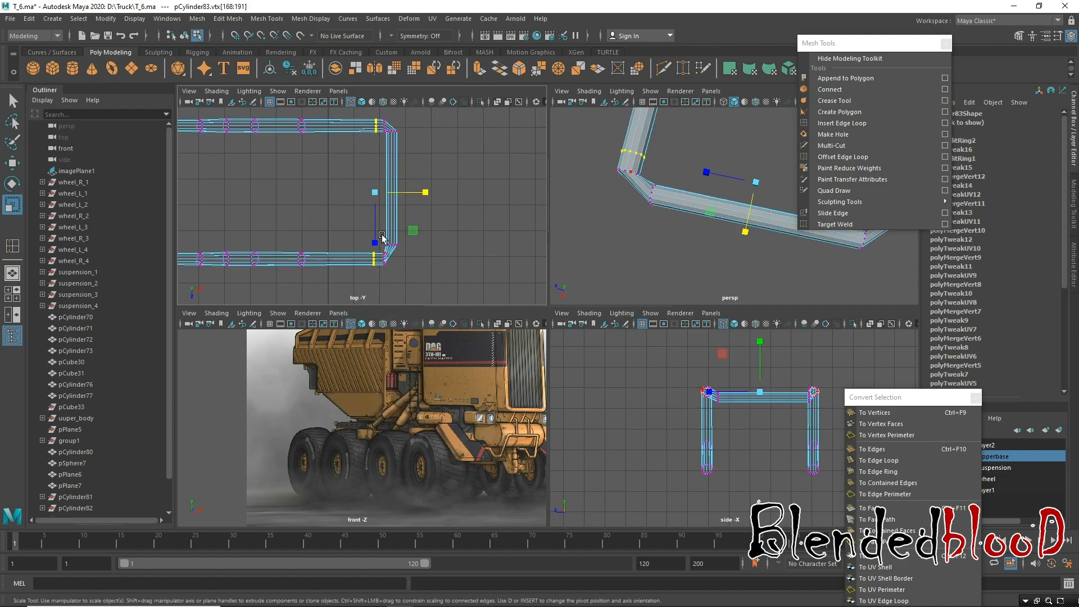
left_click_drag(423, 197, 324, 198)
left_click_drag(235, 205, 236, 205)
middle_click_drag(439, 189, 416, 193, "alt")
Select the old edge loops at the two side-pipe corners in the perspective view and delete them.
key("space")
left_click_drag(475, 320, 527, 301, "alt")
right_click_drag(527, 301, 340, 243, "alt")
left_click(329, 394)
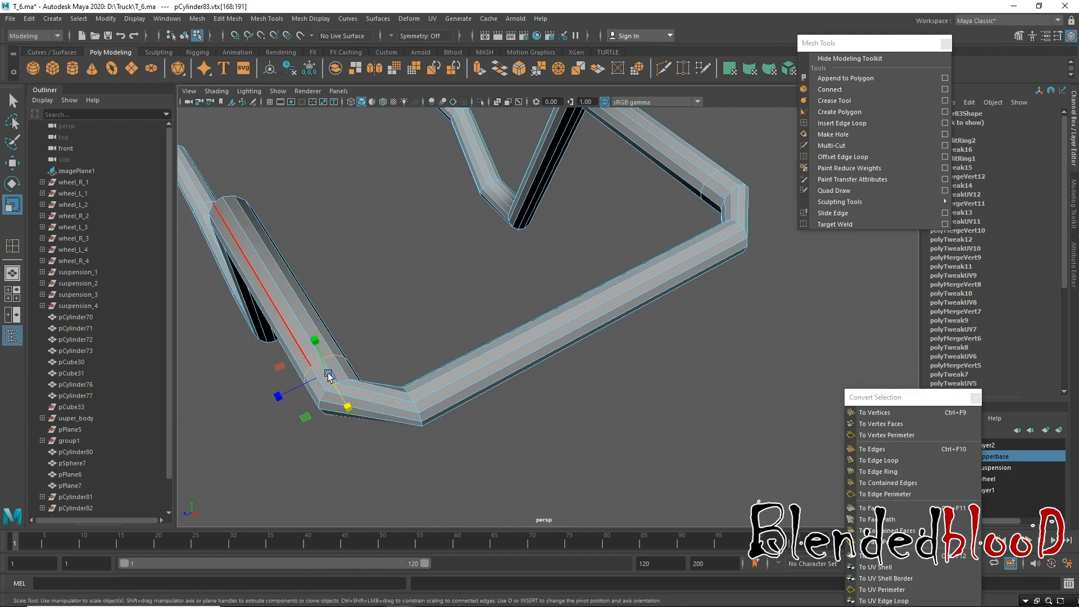
key("w")
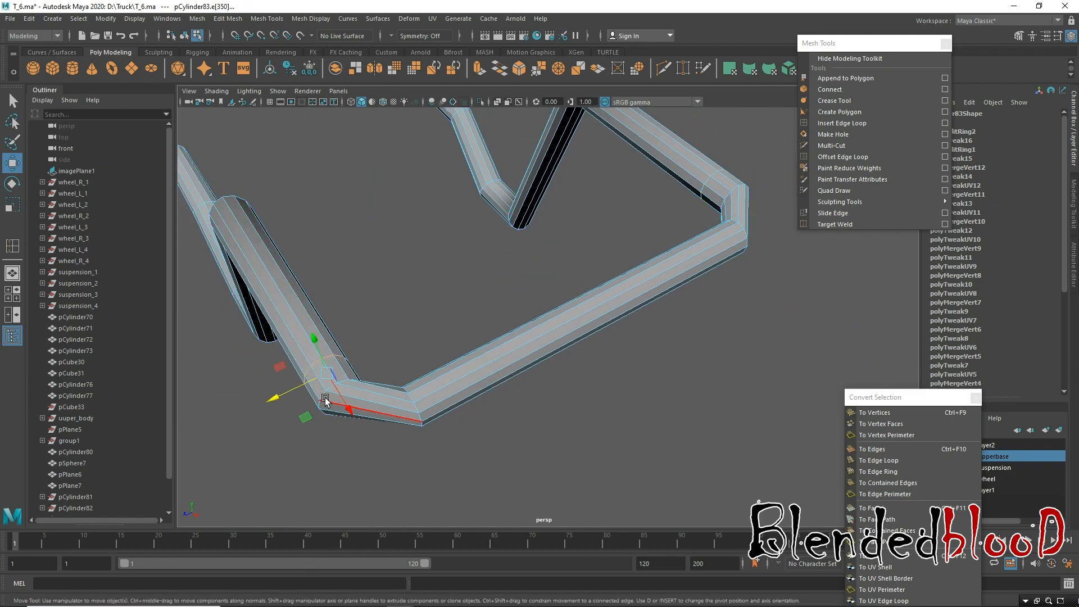
left_click(325, 397)
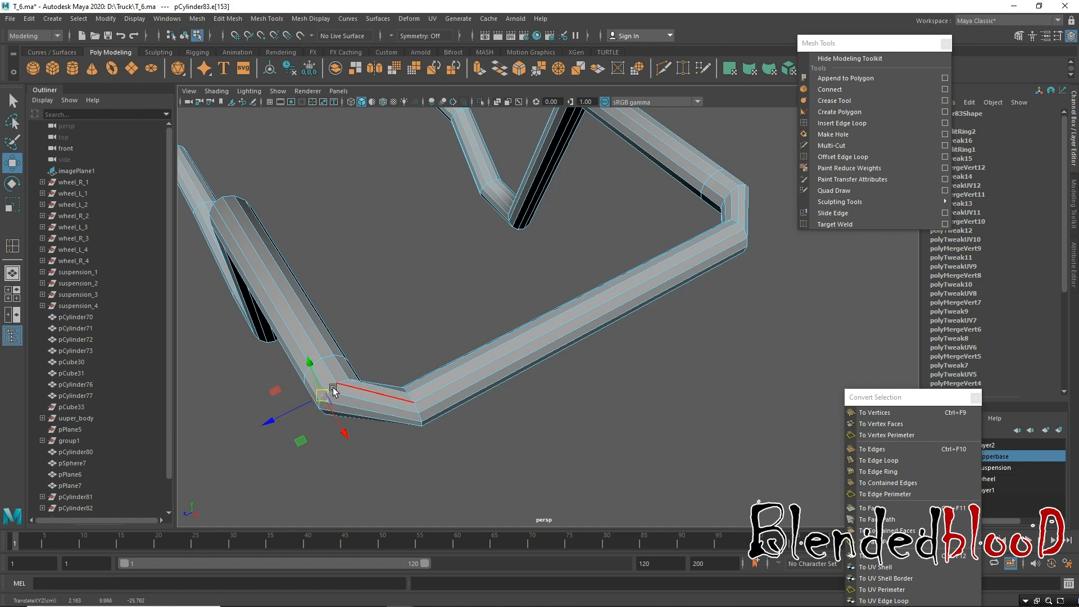
double_click(522, 337, "shift")
mouse_move(522, 337)
left_mouse_down("alt")
mouse_move(458, 381)
mouse_move(600, 344)
mouse_move(516, 354)
left_mouse_up("alt")
mouse_move(616, 326)
right_mouse_down("alt")
mouse_move(616, 369)
mouse_move(615, 345)
right_mouse_up("alt")
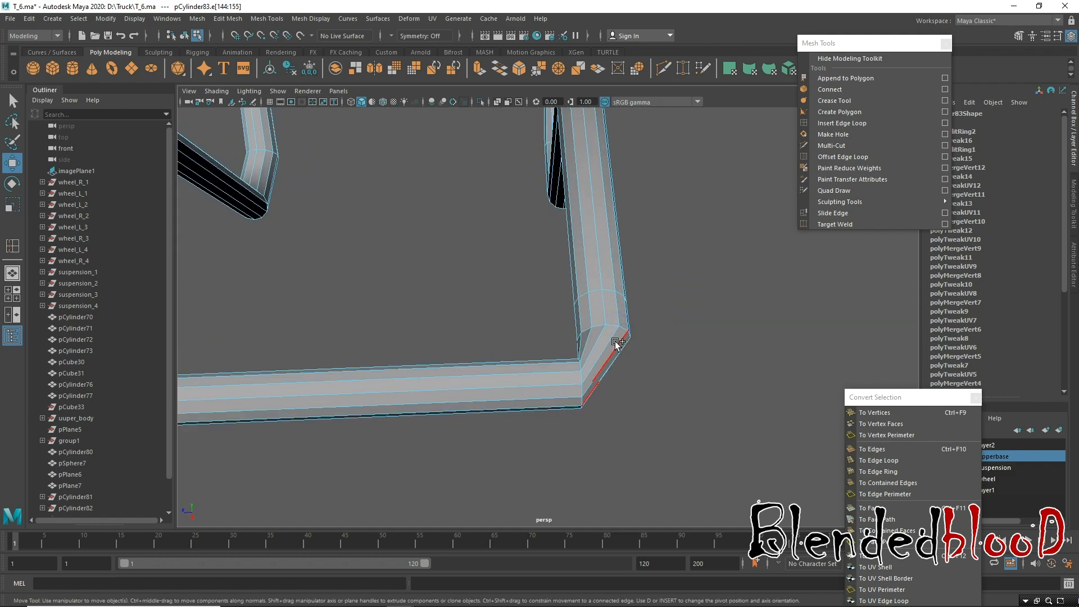
double_click(609, 328)
key("Delete")
Delete the leftover vertices at the two side-pipe corners.
right_click_drag(651, 339, 446, 247, "alt")
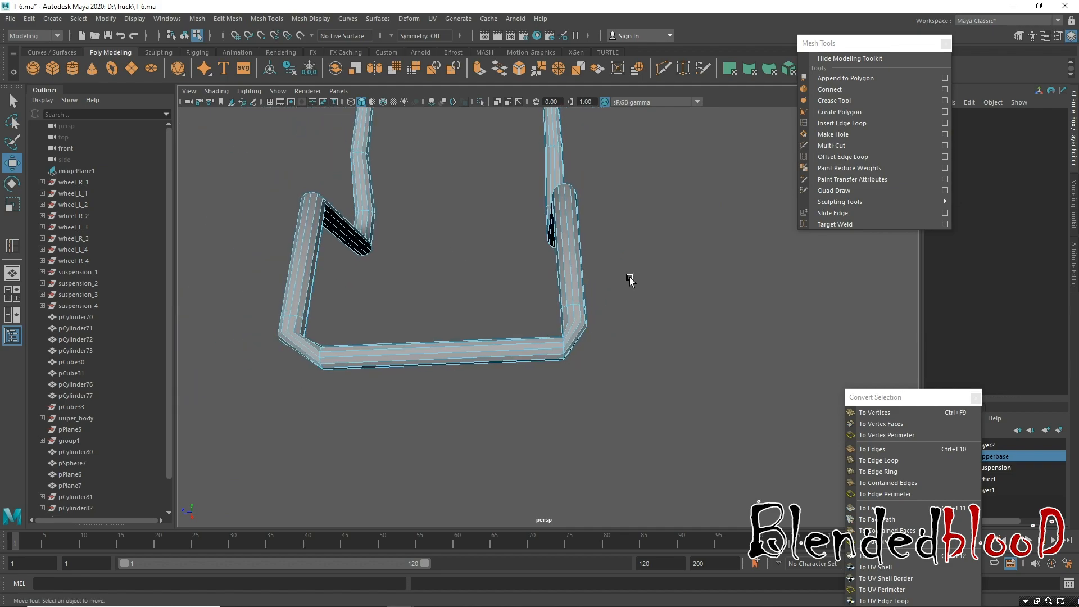
right_click_drag(565, 259, 511, 259)
left_click_drag(322, 330, 754, 392)
key("Delete")
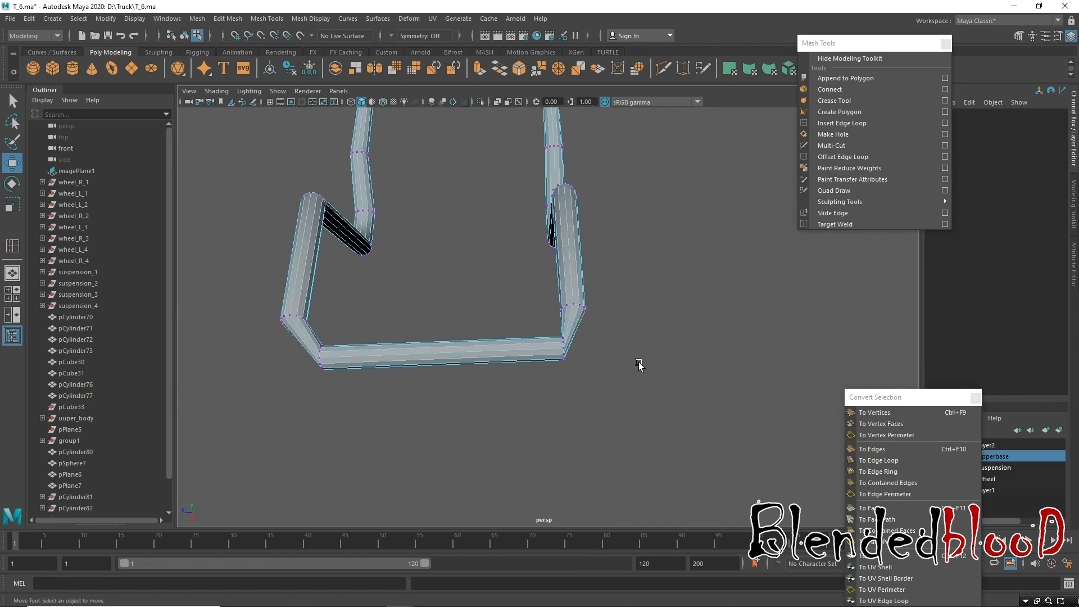
Select the vertex rings at both ends of the crossbar and scale them slightly inward along Z in the top view.
middle_click_drag(401, 326, 434, 293, "alt")
left_click_drag(353, 305, 607, 375)
key("space")
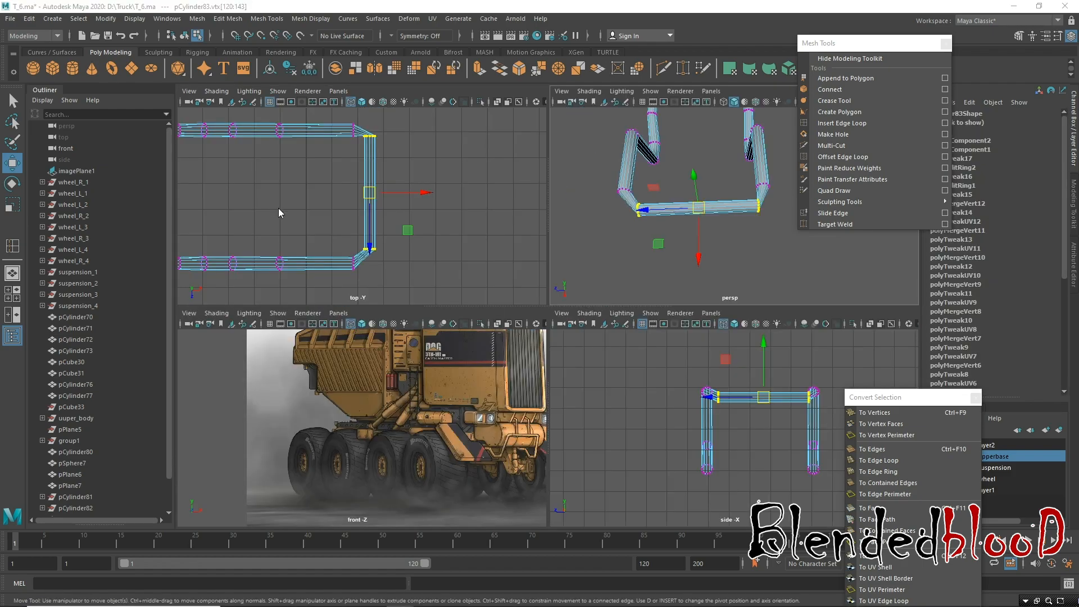
key("space")
key("r")
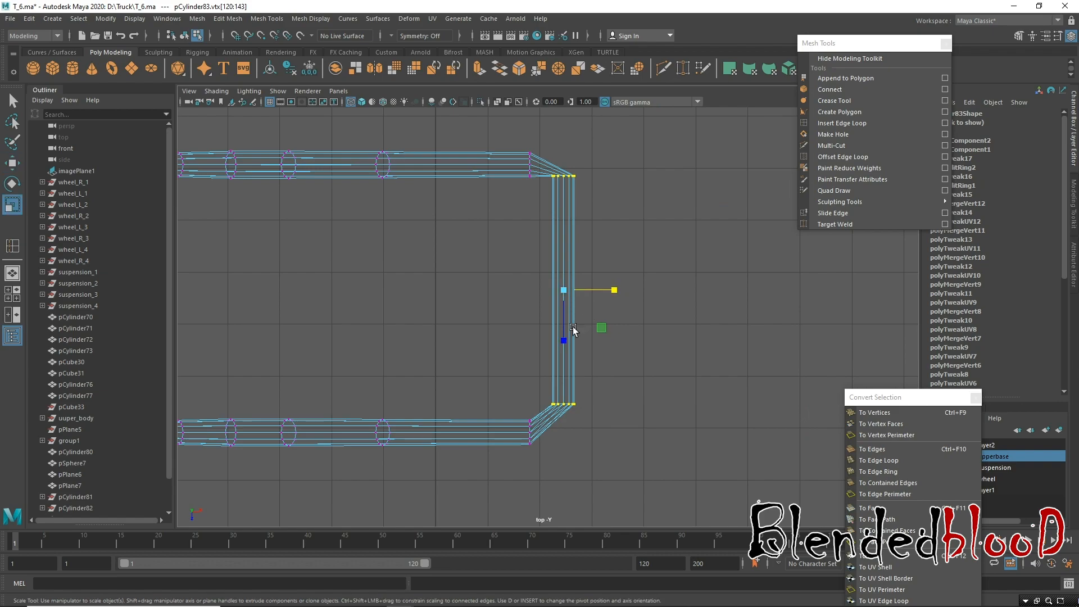
left_click_drag(562, 341, 561, 331)
Select the edge loops at both ends of the crossbar in the perspective view and bevel them.
key("space")
key("space")
left_click_drag(580, 241, 434, 285, "alt")
right_click_drag(433, 286, 426, 247)
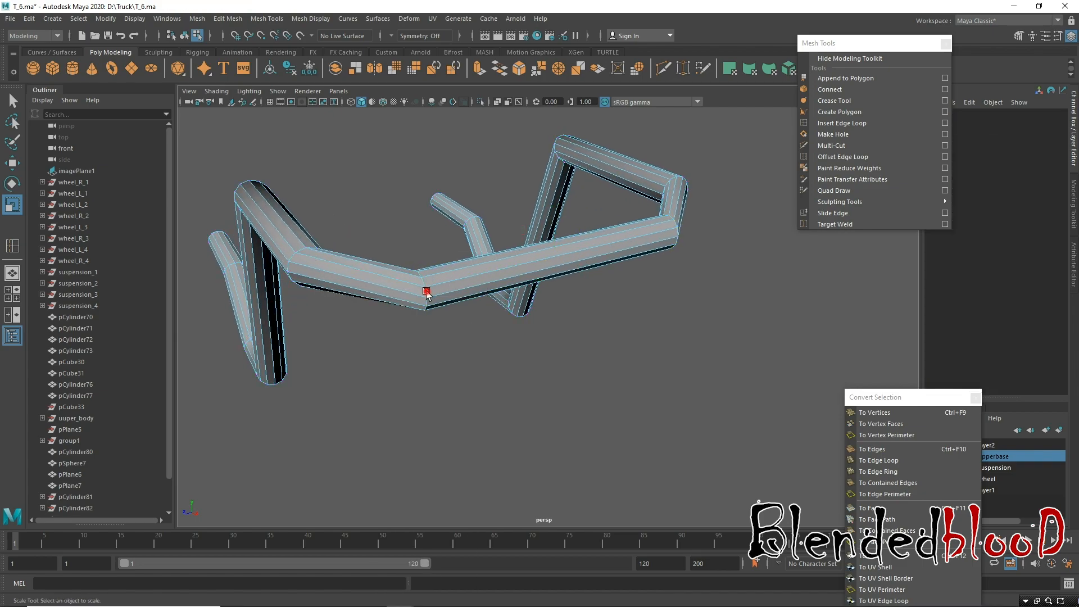
left_click(427, 291)
left_click_drag(729, 307, 716, 277, "alt")
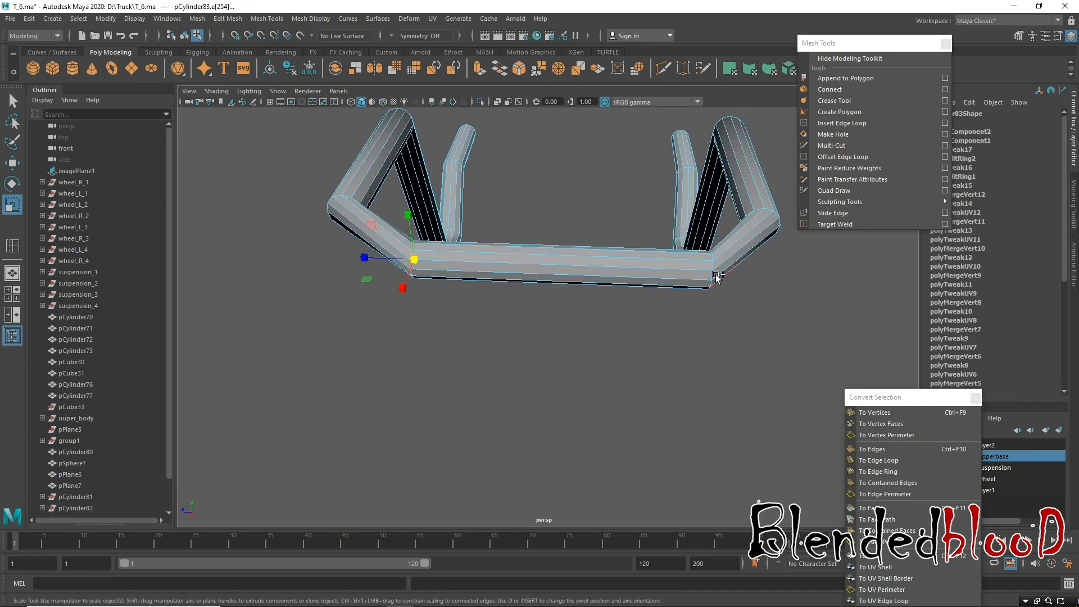
double_click(714, 275)
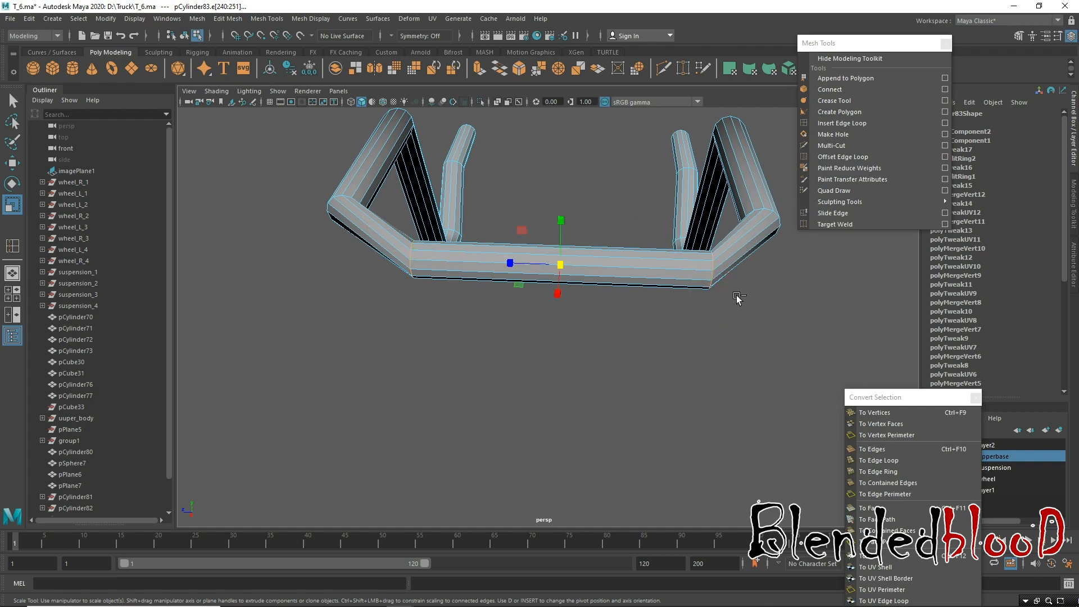
key("ctrl+b")
Try the corner bevel with a fraction of 1 and 2 segments, and undo those setting changes.
left_click_drag(687, 386, 691, 395)
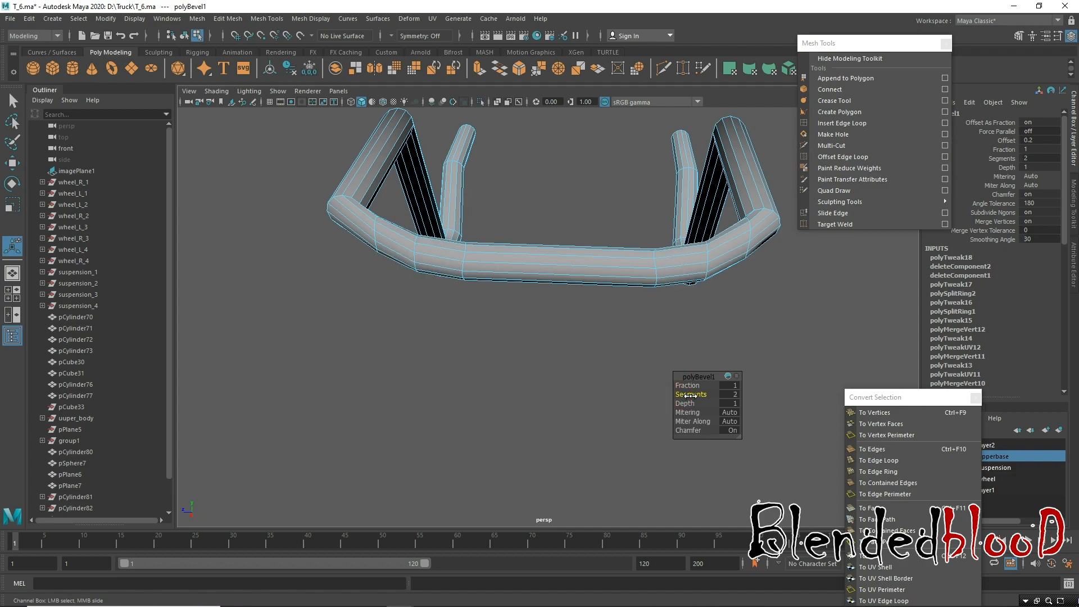
left_click_drag(600, 352, 613, 391, "alt")
right_click_drag(601, 382, 546, 344, "alt")
key("ctrl+z")
key("ctrl+z")
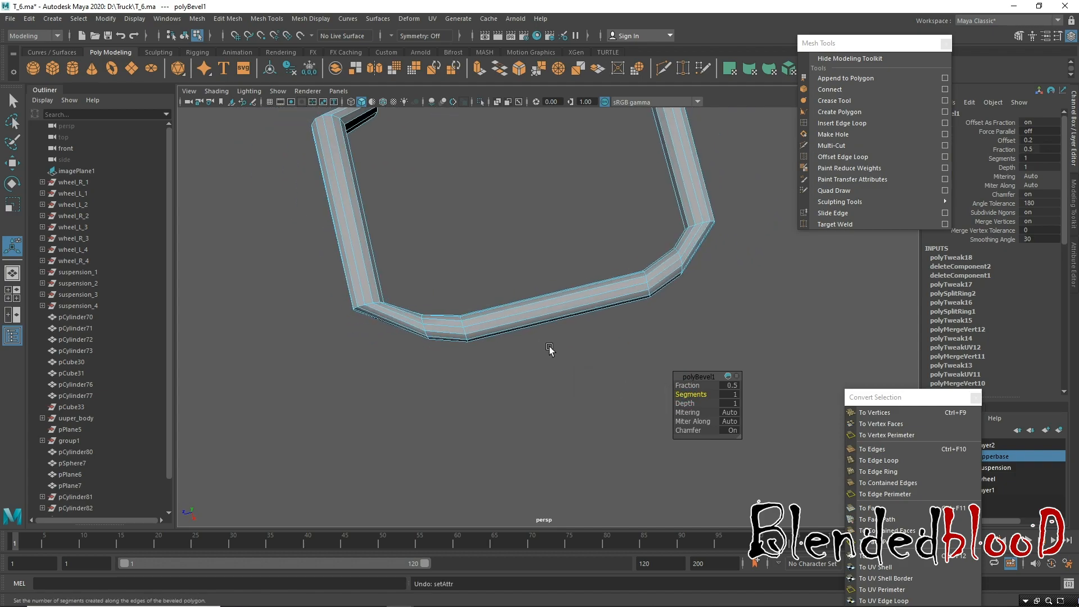
In the top view, rotate the bevel's outer vertex ring at each corner to follow the bend of the pipe.
key("w")
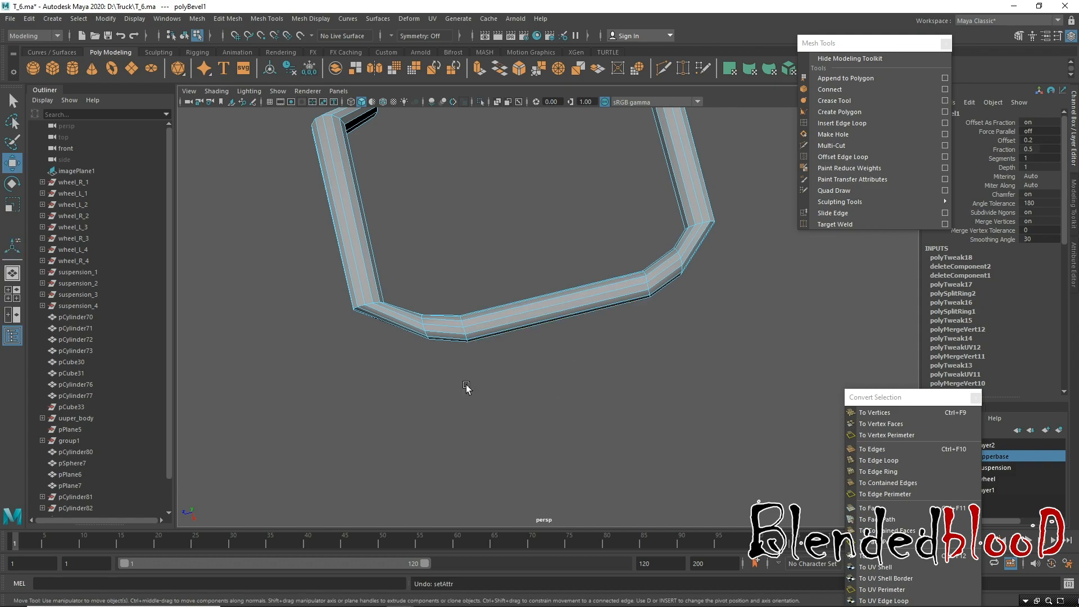
key("space")
key("space")
middle_click_drag(524, 202, 440, 224, "alt")
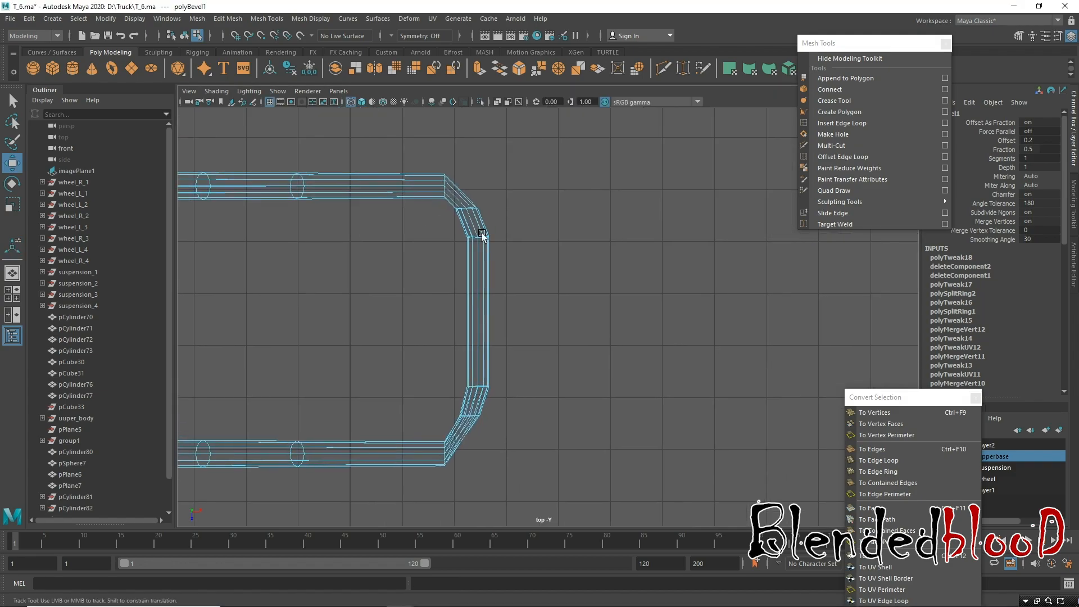
right_click_drag(474, 217, 427, 218)
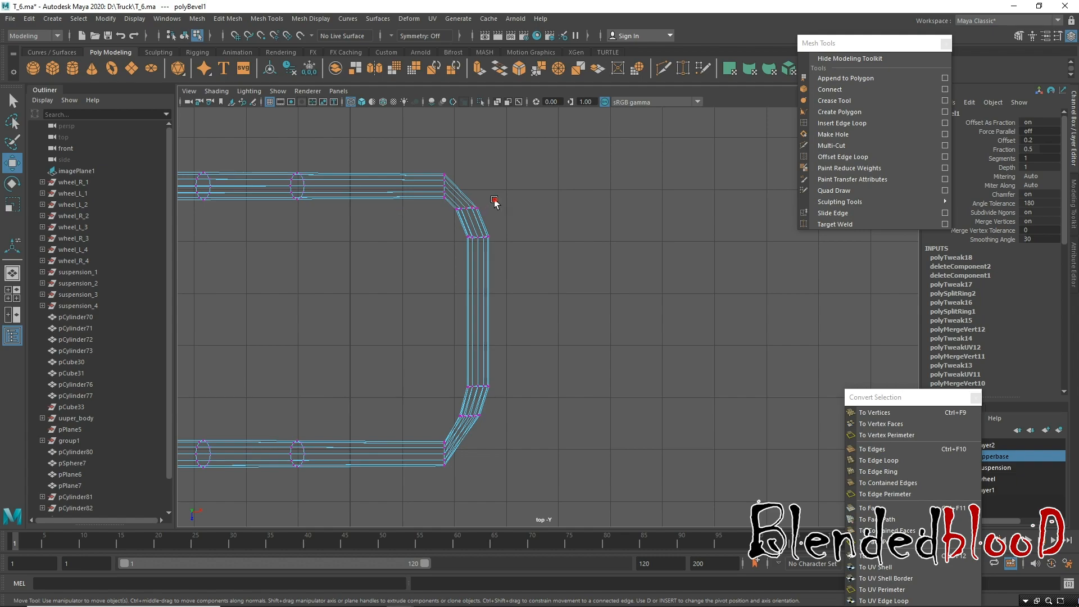
left_click_drag(446, 219, 516, 185)
key("e")
left_click_drag(492, 424, 516, 434)
Move the rotated vertex rings at both corners outward along Z to round the bends evenly.
key("w")
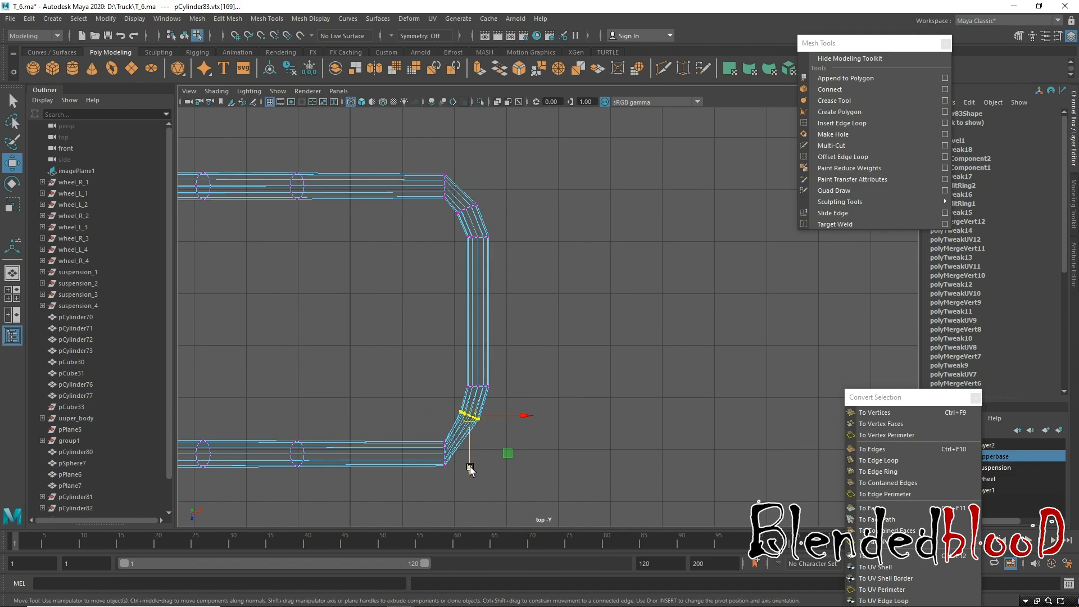
left_click_drag(470, 470, 465, 498)
left_click_drag(449, 226, 469, 206)
left_click_drag(453, 424, 525, 498)
mouse_move(472, 447)
left_mouse_down()
mouse_move(468, 462)
mouse_move(473, 442)
left_mouse_up()
Move the vertex rings at both ends of the crossbar outward along Z to lengthen its straight section.
left_click_drag(438, 342, 484, 437)
middle_click_drag(474, 443, 475, 465)
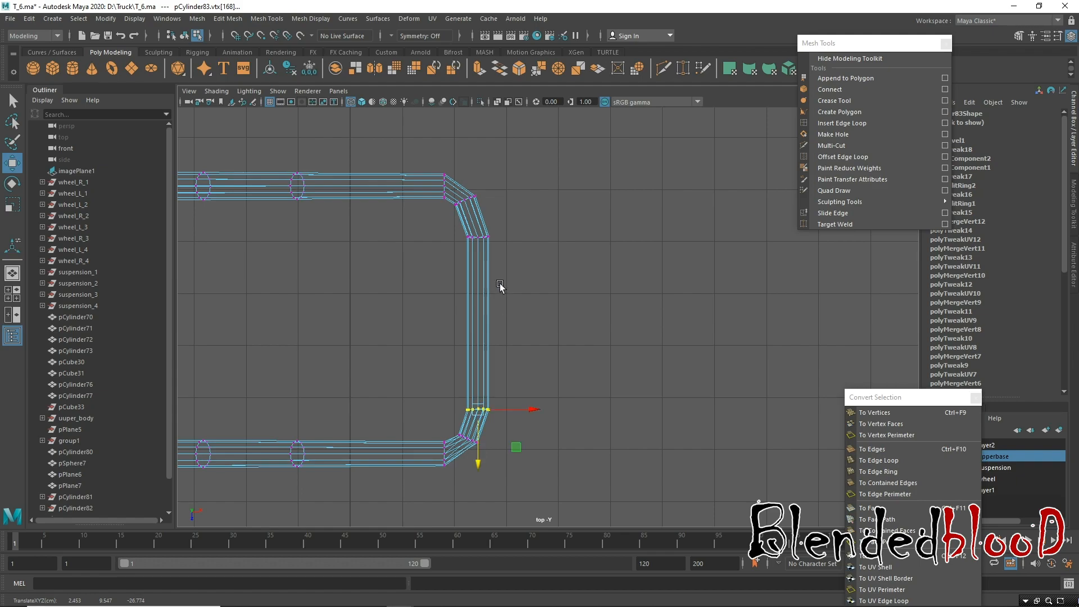
left_click_drag(460, 231, 584, 295)
middle_click_drag(482, 290, 487, 282)
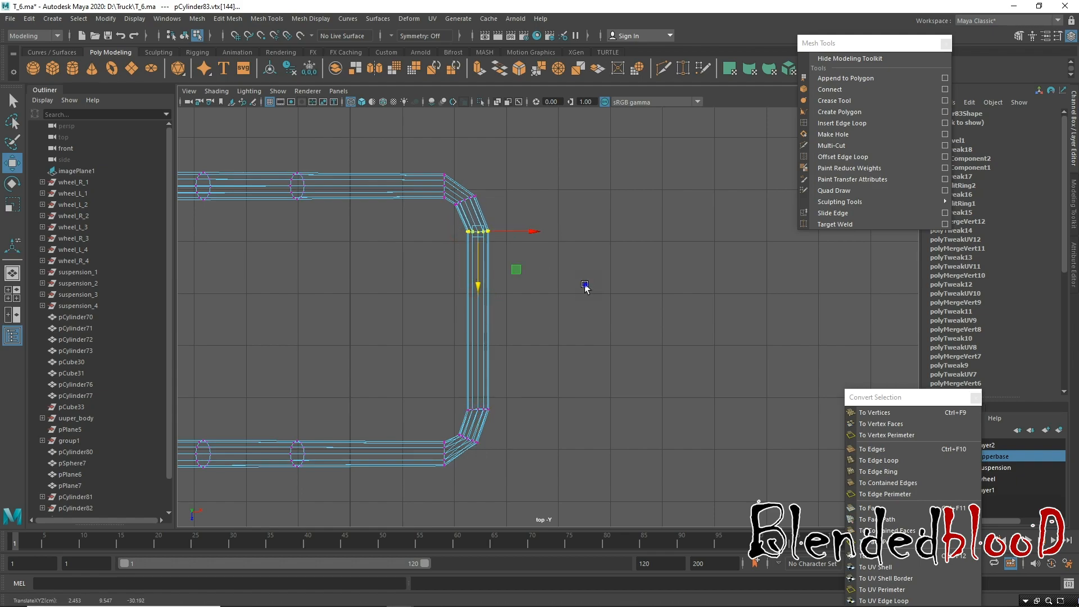
scroll(585, 287, "down", 3)
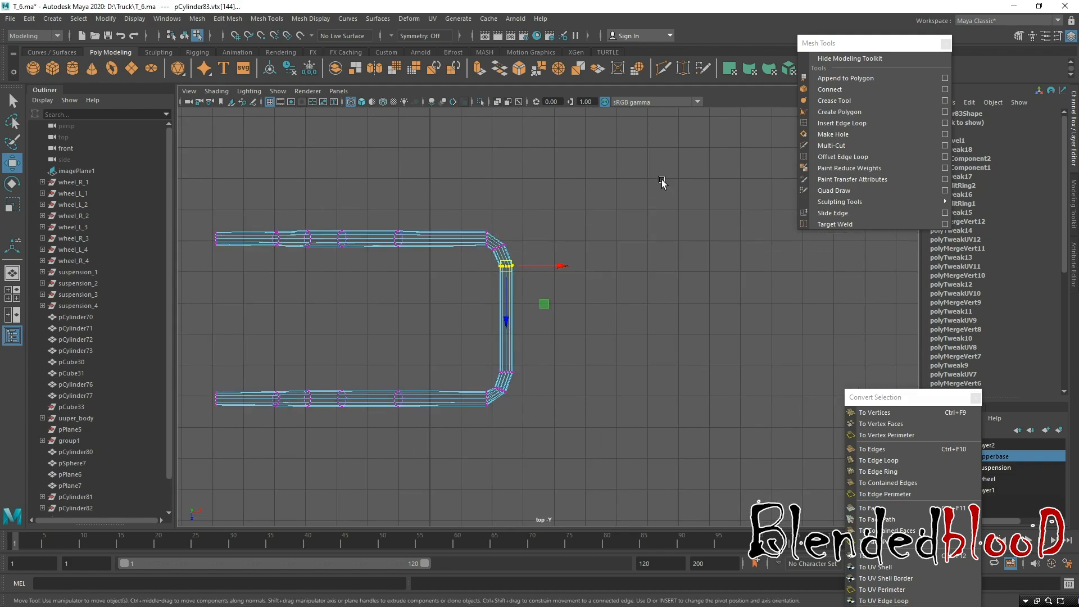
Examine the reshaped corners and the height of the crossbar in the perspective and side views.
key("space")
key("space")
left_click_drag(605, 337, 632, 289, "alt")
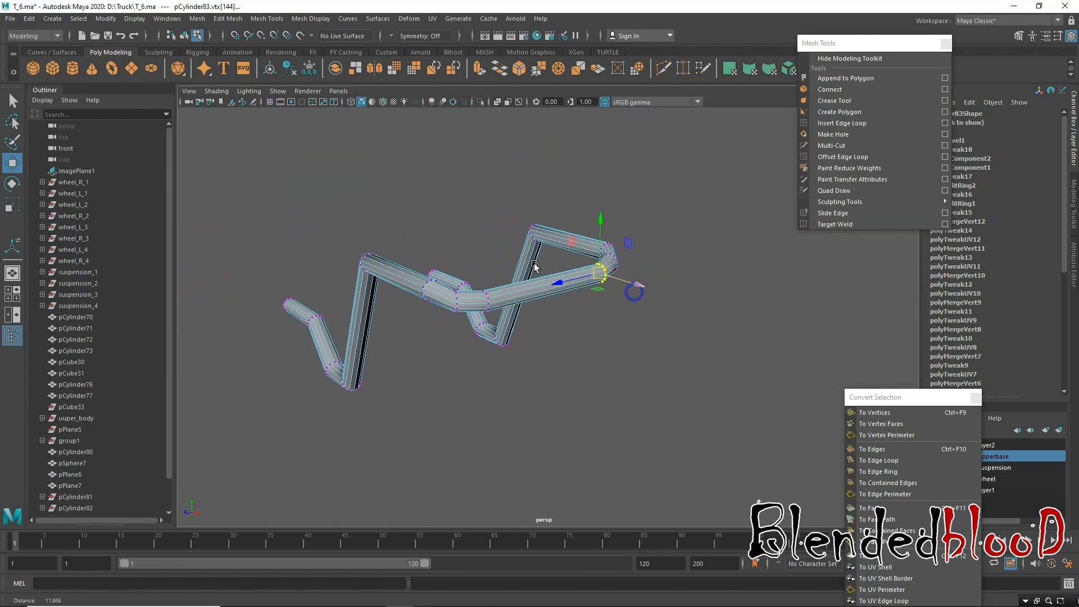
left_click_drag(504, 335, 550, 320, "alt")
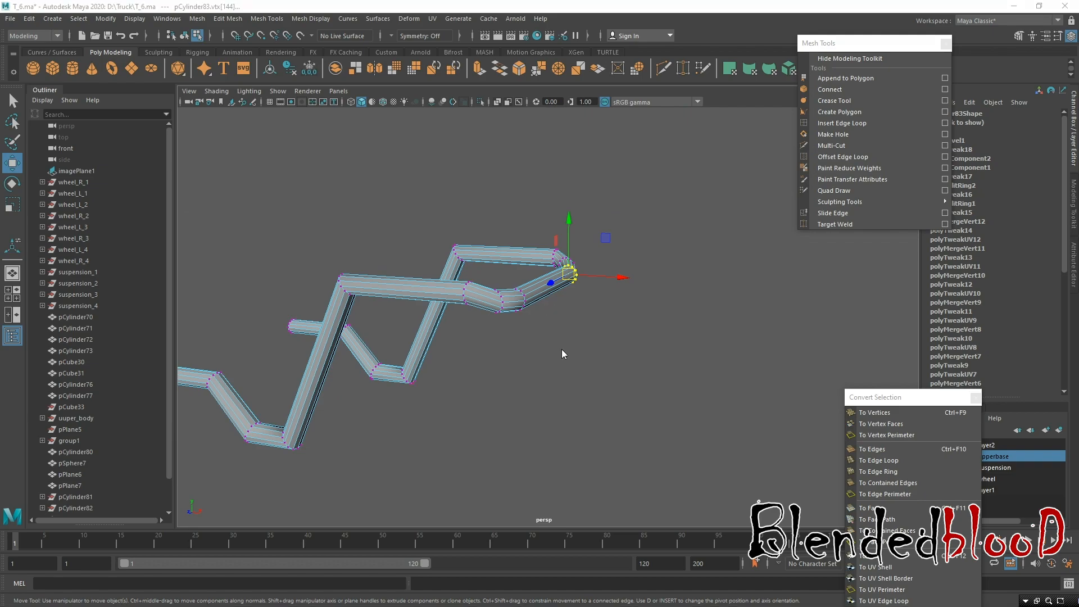
key("space")
key("space")
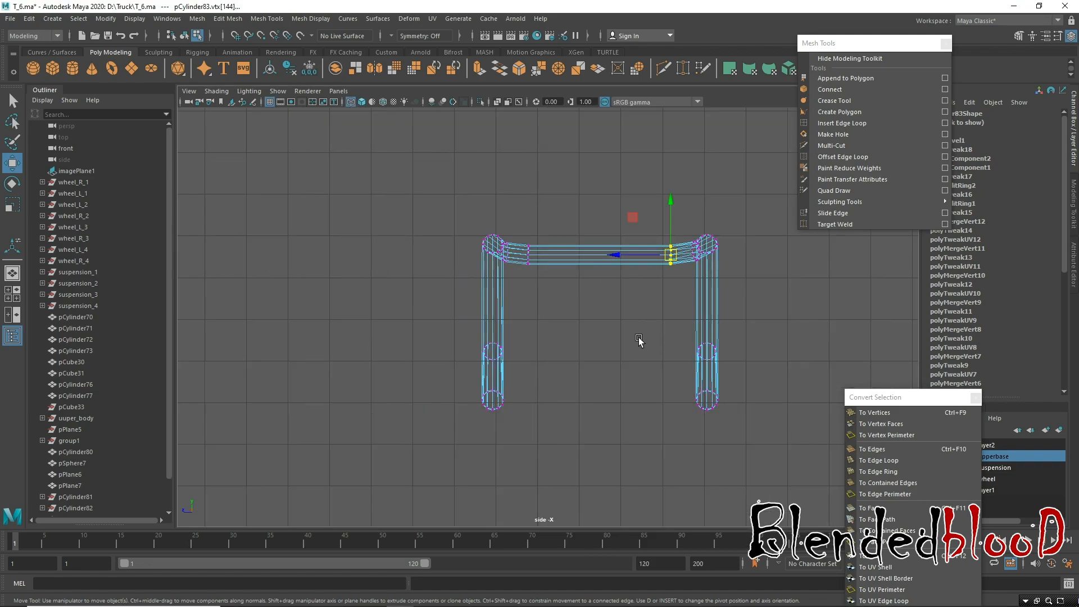
key("space")
key("space")
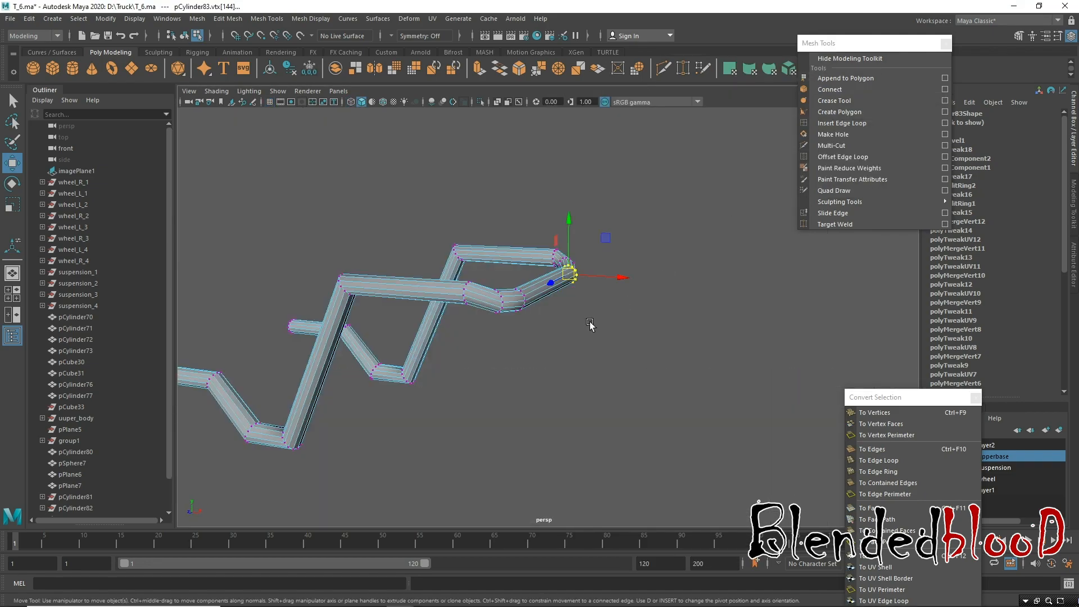
Select the crossbar faces, expand the selection to the adjoining corner faces, and shift them vertically along Y in the front view.
left_click_drag(601, 273, 624, 332, "alt")
right_click_drag(477, 229, 485, 265)
left_click_drag(460, 180, 483, 324)
left_click(890, 414)
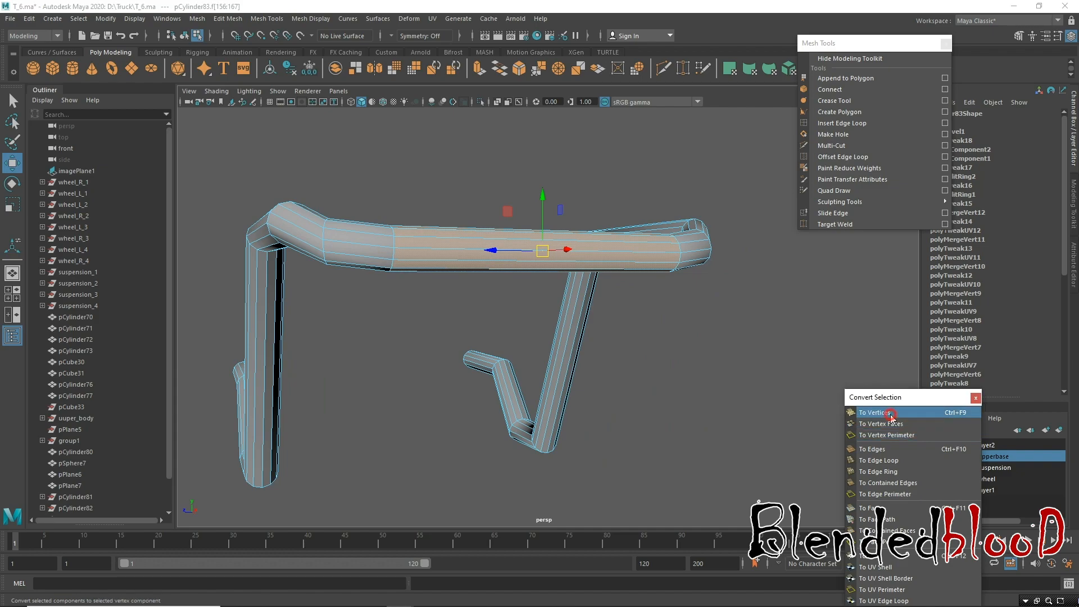
left_click_drag(901, 399, 910, 262)
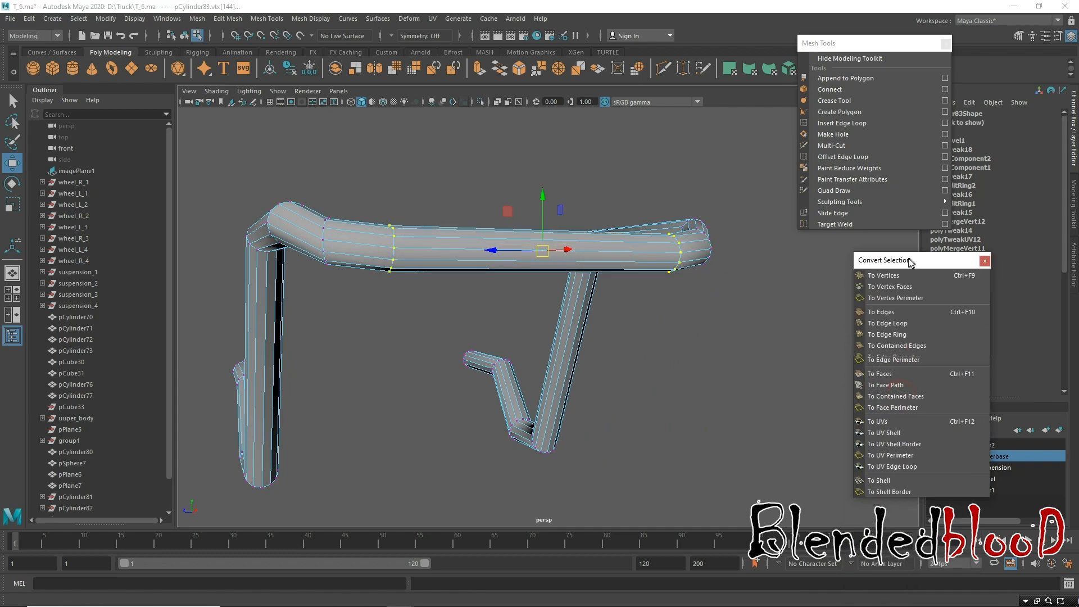
left_click(898, 371)
left_click_drag(685, 314, 556, 248, "alt")
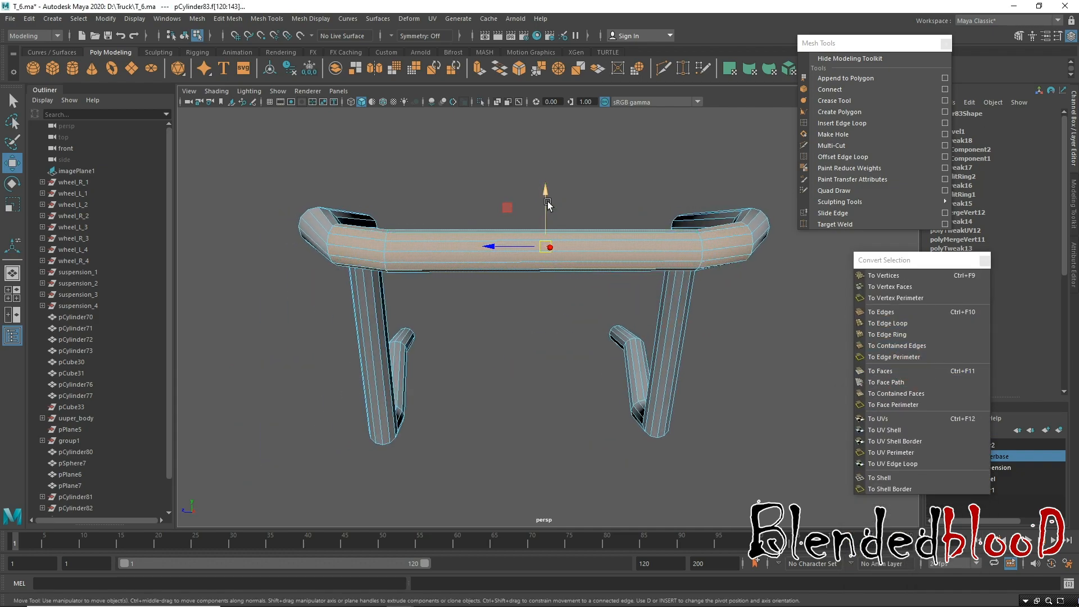
left_click_drag(546, 197, 545, 181)
key("space")
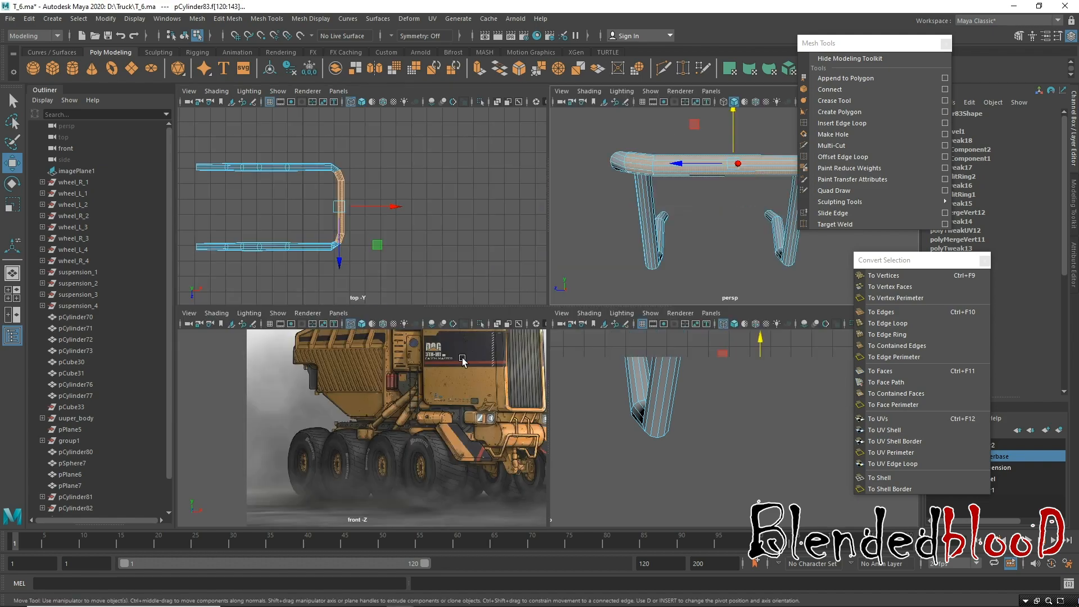
key("f")
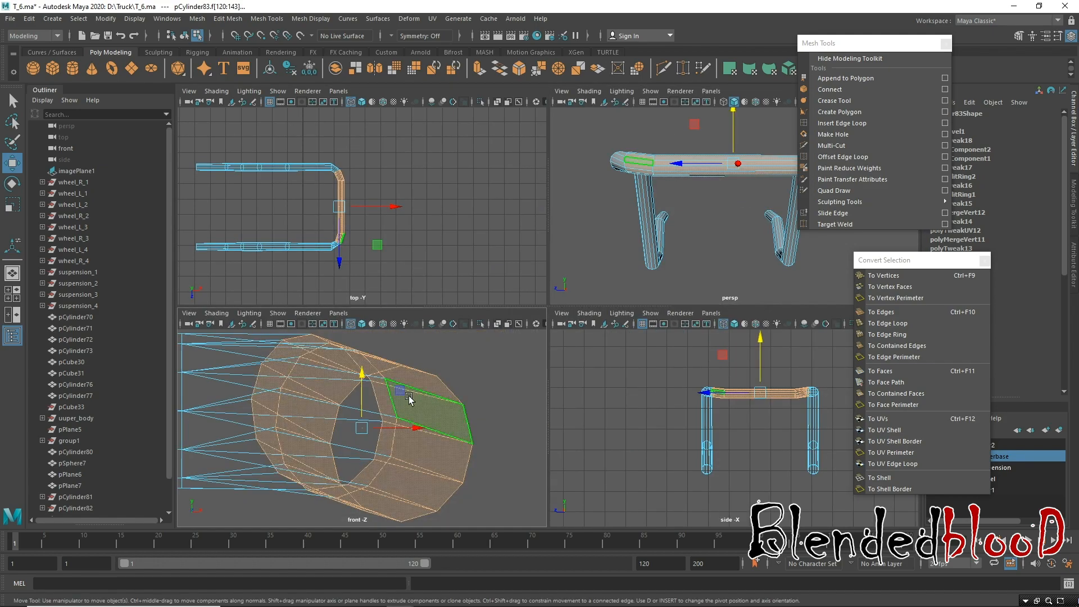
scroll(441, 409, "down", 5)
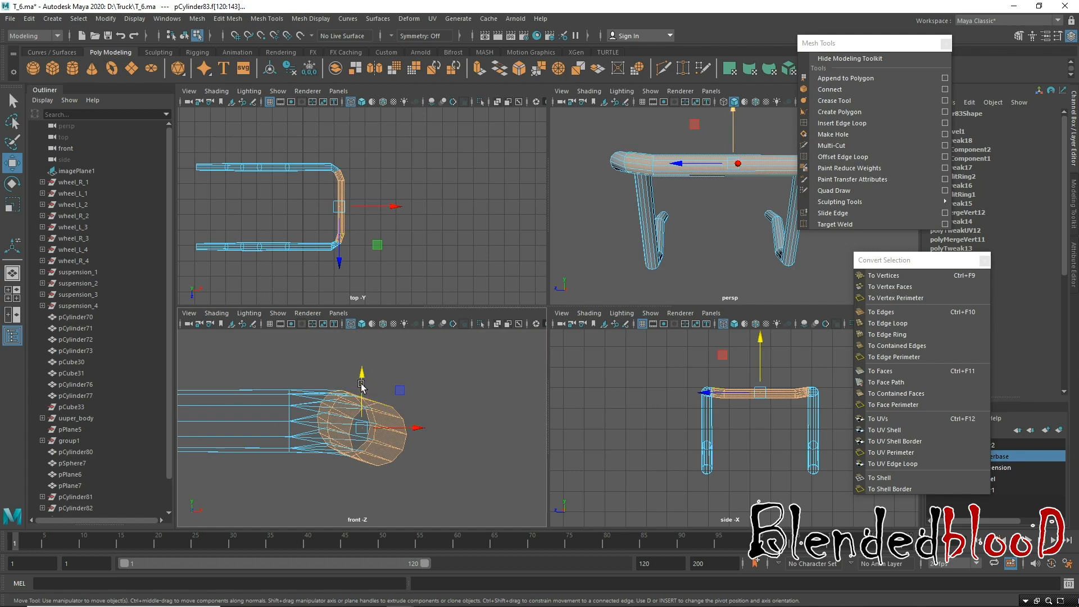
left_click_drag(362, 380, 381, 395)
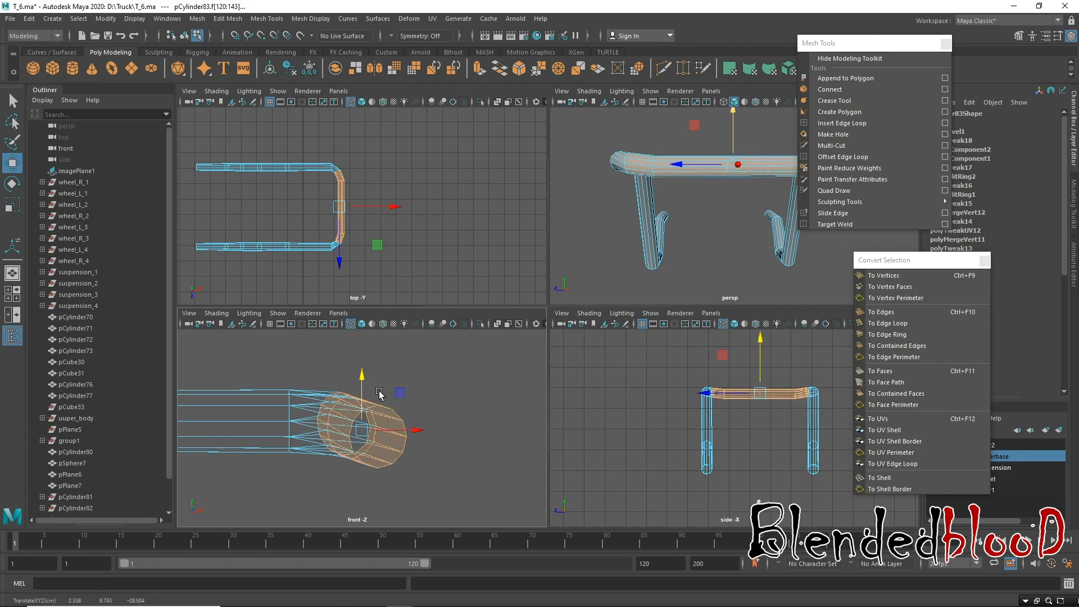
Try to level the crossbar in the front view by raising the corner faces and then the straight middle faces.
key("e")
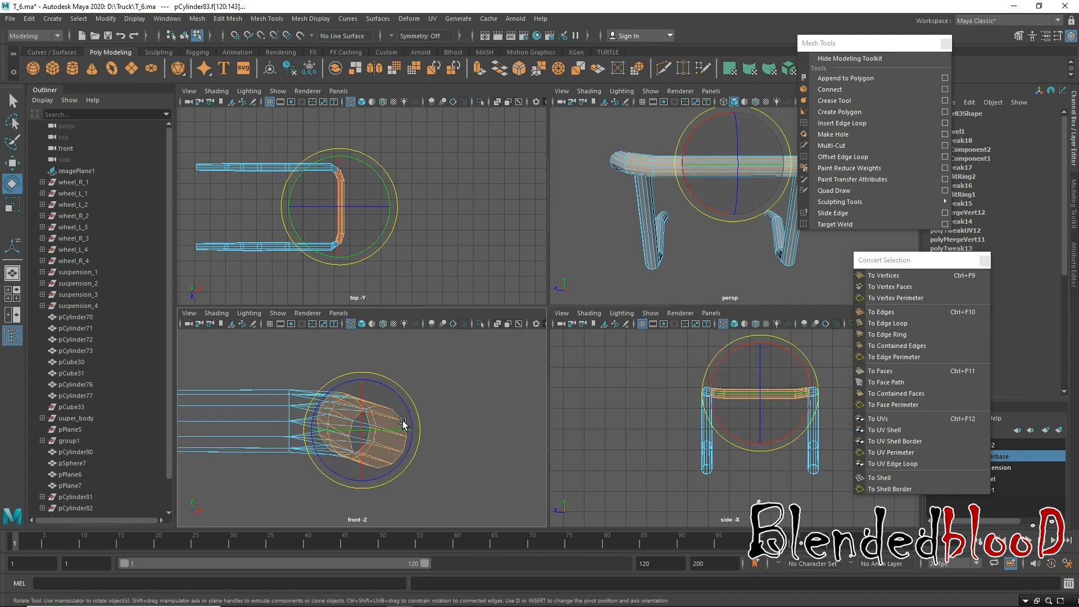
key("w")
left_click_drag(362, 380, 361, 374)
left_click_drag(703, 175, 738, 253)
left_click(378, 380)
double_click(380, 409)
left_click(424, 392)
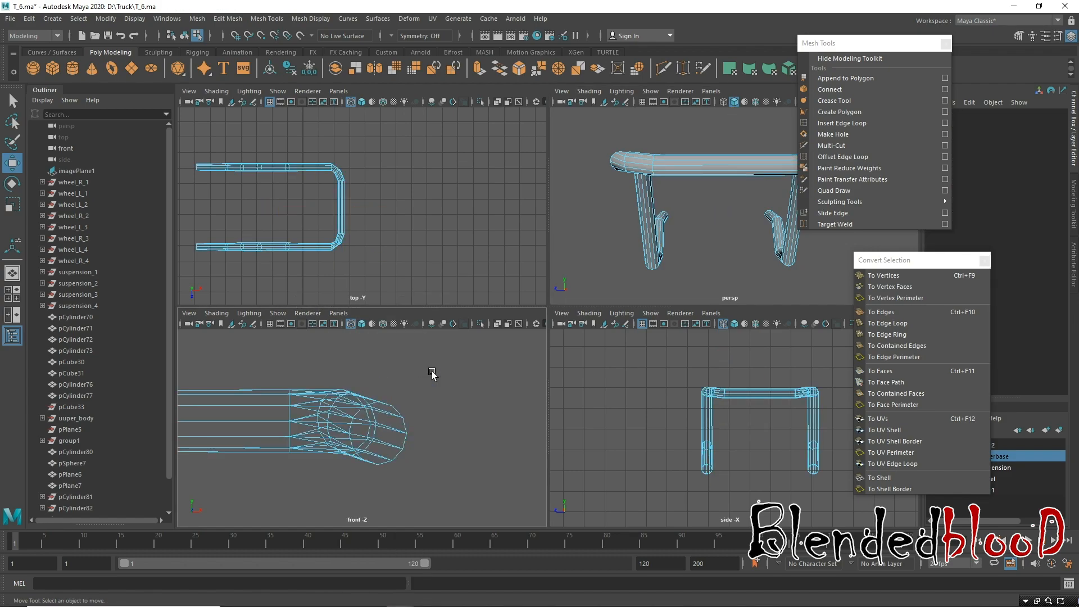
Undo the last move and selection changes to restore the crossbar and corner face selection.
key("ctrl+z")
key("ctrl+z")
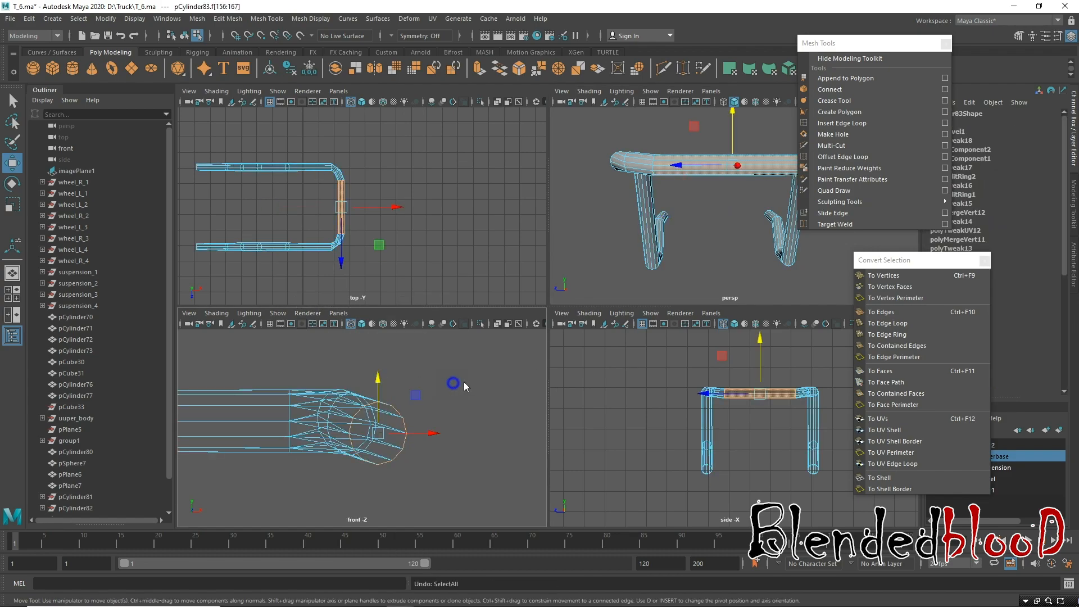
left_click(467, 393)
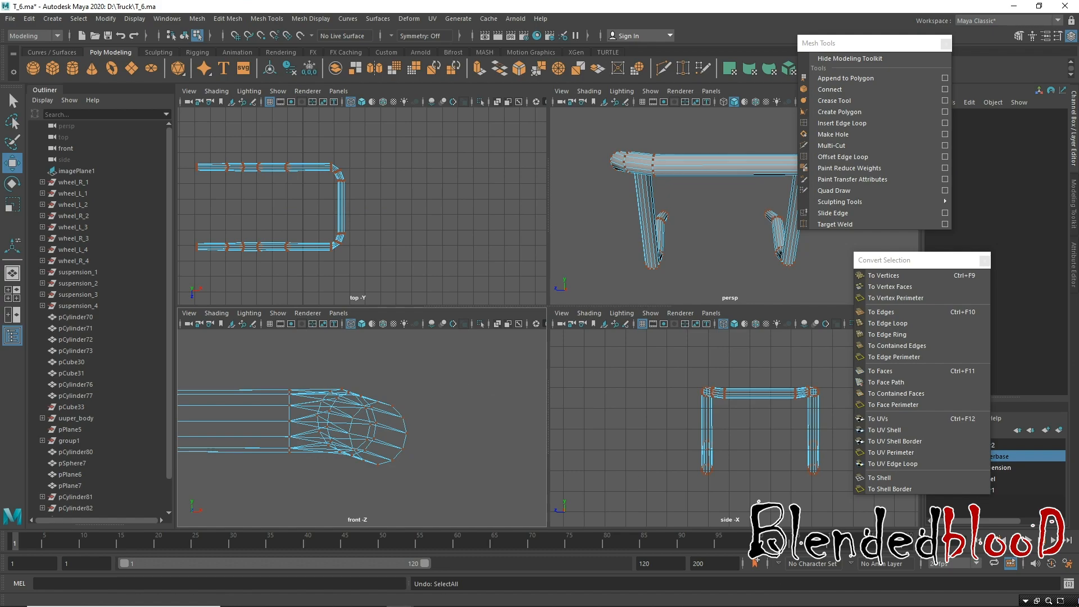
key("ctrl+z")
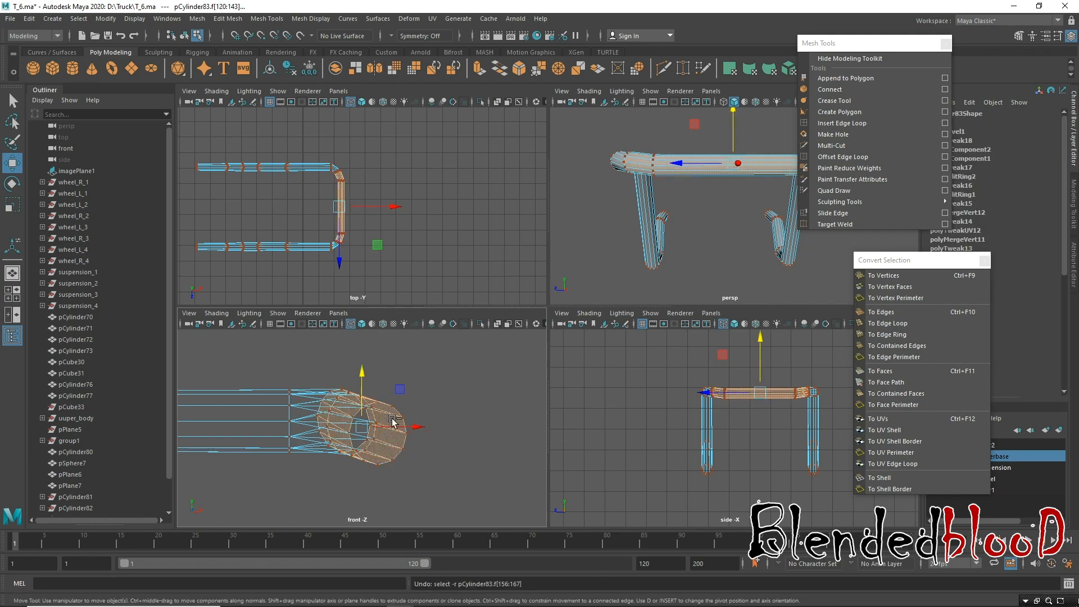
key("ctrl+z")
right_click_drag(652, 173, 710, 190)
left_click(712, 200)
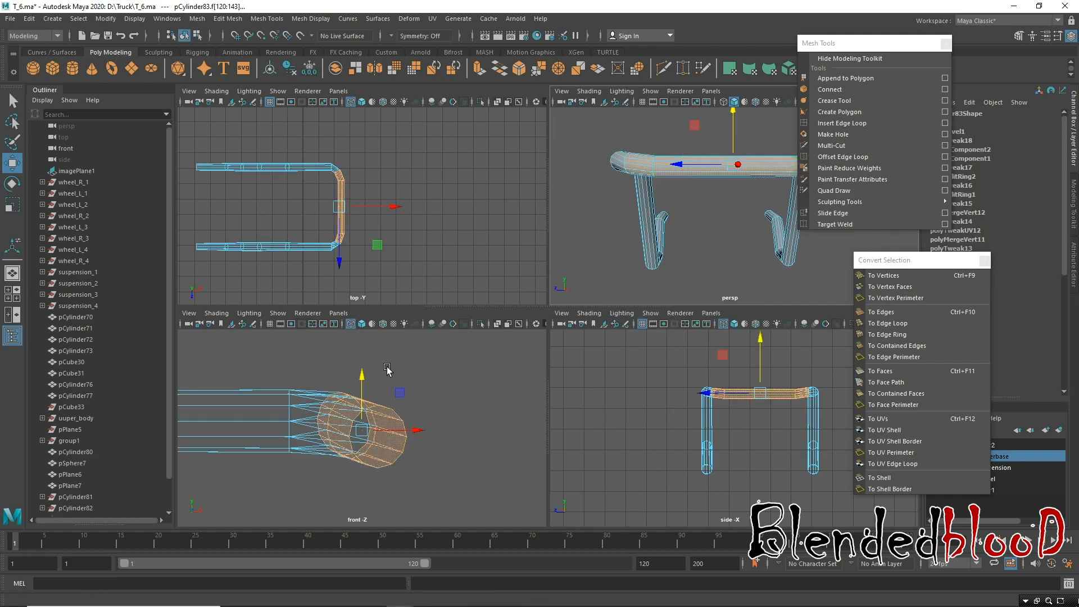
Raise the crossbar and corner faces, then the straight middle faces alone, along Y until the bar lines up with the side pipes.
left_click_drag(366, 378, 364, 376)
left_click_drag(705, 147, 717, 209)
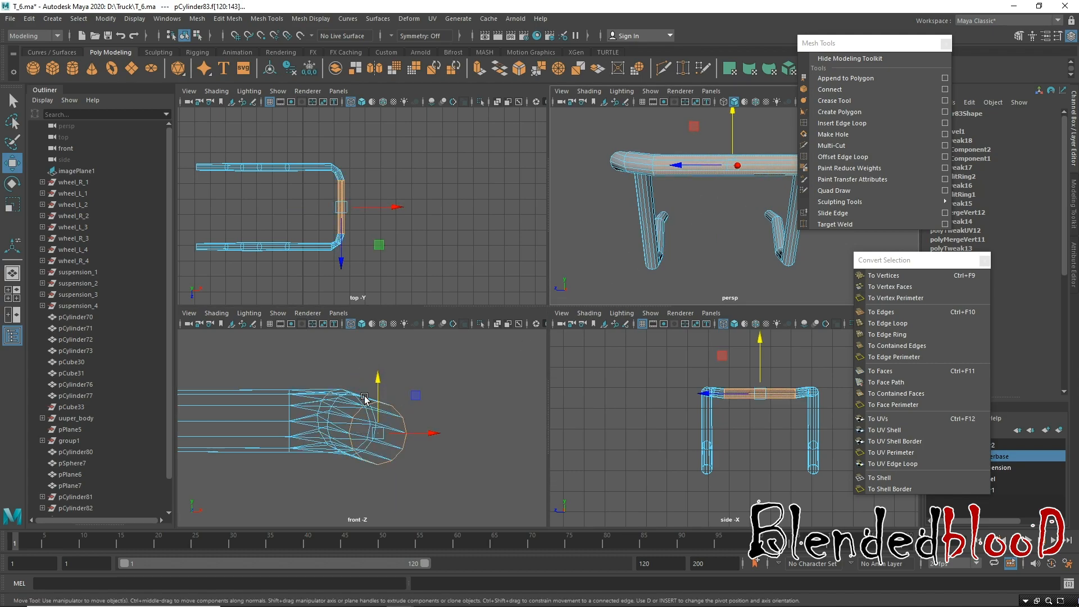
left_click_drag(376, 388, 379, 370)
middle_click_drag(695, 276, 635, 285, "alt")
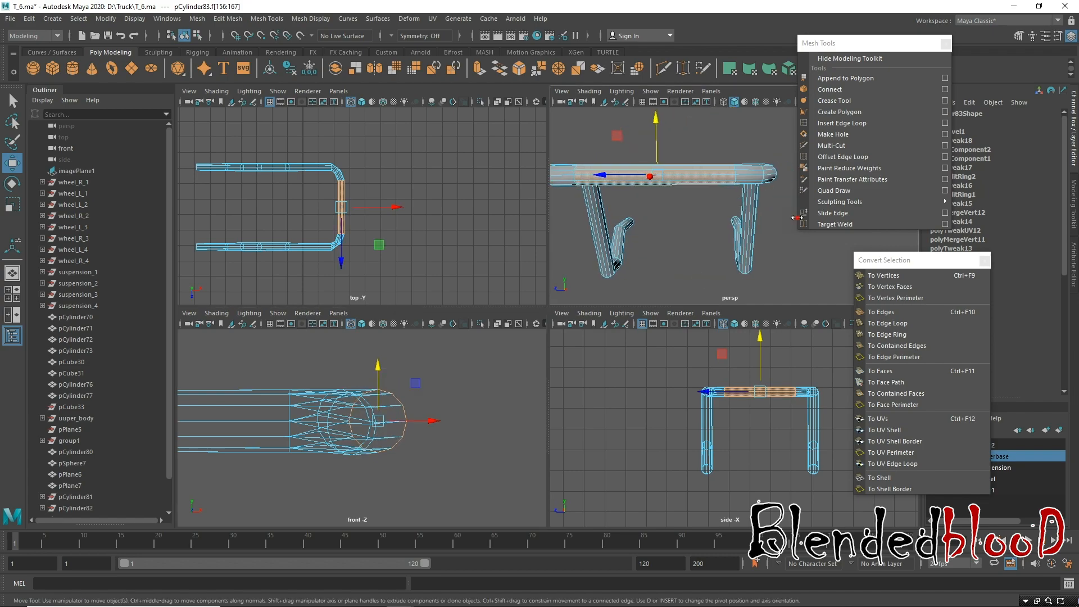
Examine the levelled pipe frame in the perspective view as a whole object with smooth mesh preview, and return to the unsmoothed display.
key("space")
mouse_move(630, 286)
left_mouse_down("alt")
mouse_move(624, 330)
mouse_move(564, 280)
mouse_move(611, 267)
mouse_move(562, 313)
mouse_move(557, 359)
mouse_move(639, 296)
left_mouse_up("alt")
key("3")
right_click_drag(639, 286, 671, 266)
left_click(625, 196)
right_click_drag(662, 342, 507, 321, "alt")
left_click_drag(567, 407, 664, 433, "alt")
right_click_drag(598, 368, 556, 326, "alt")
left_click_drag(556, 328, 593, 441, "alt")
left_click(495, 289)
left_click_drag(557, 348, 617, 369, "alt")
key("1")
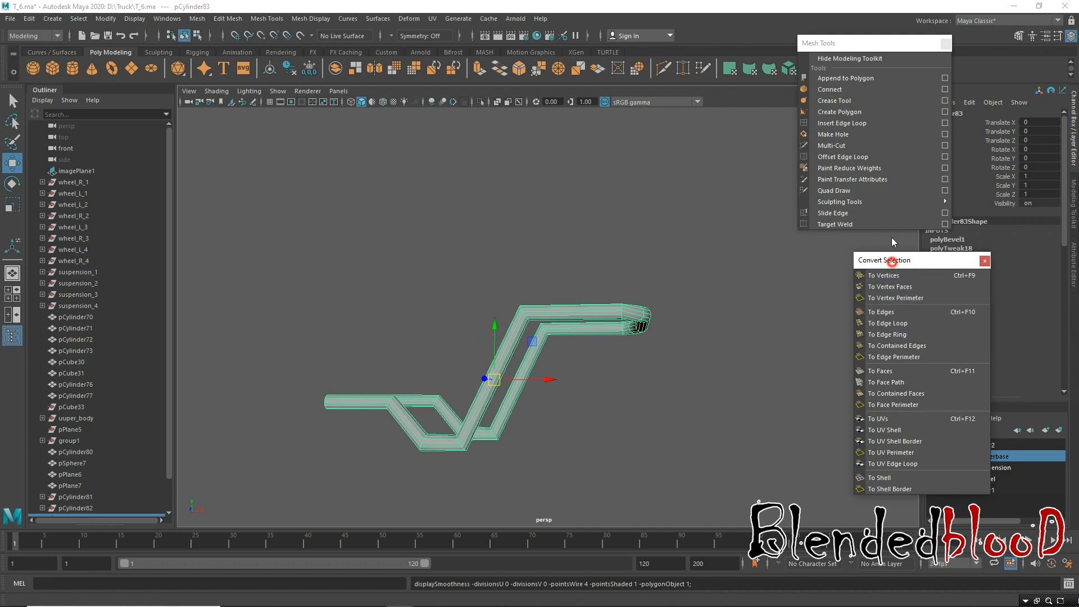
Turn on the layer2, upperbase, suspension and wheel layers to show the truck together with the pipe frame.
left_click_drag(885, 260, 878, 77)
left_click_drag(724, 334, 718, 359, "alt")
mouse_move(684, 367)
left_mouse_down("alt")
mouse_move(686, 353)
mouse_move(694, 360)
left_mouse_up("alt")
left_click(934, 468)
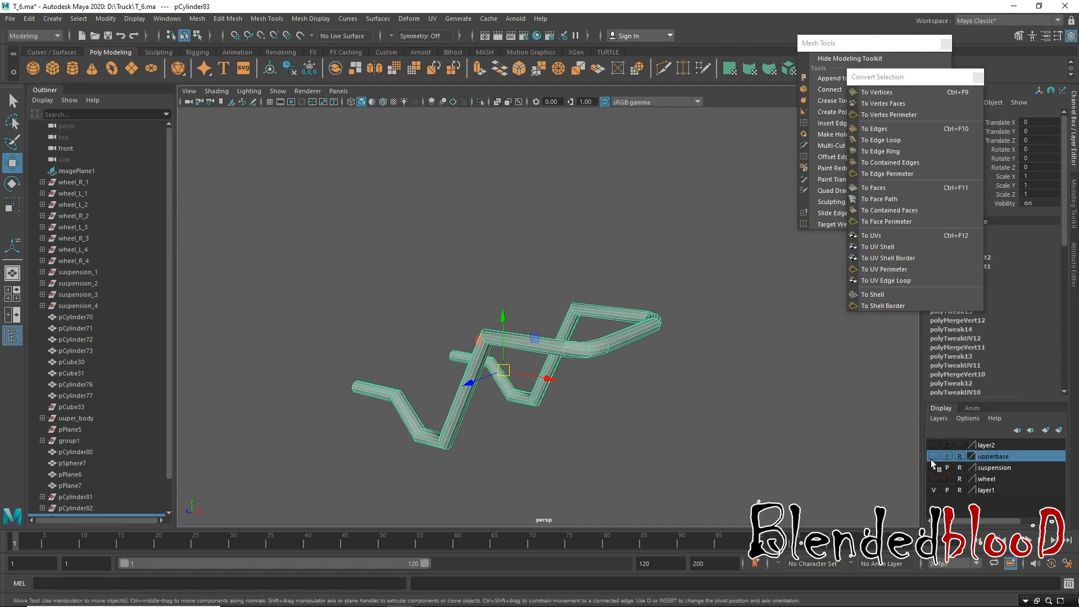
left_click(934, 457)
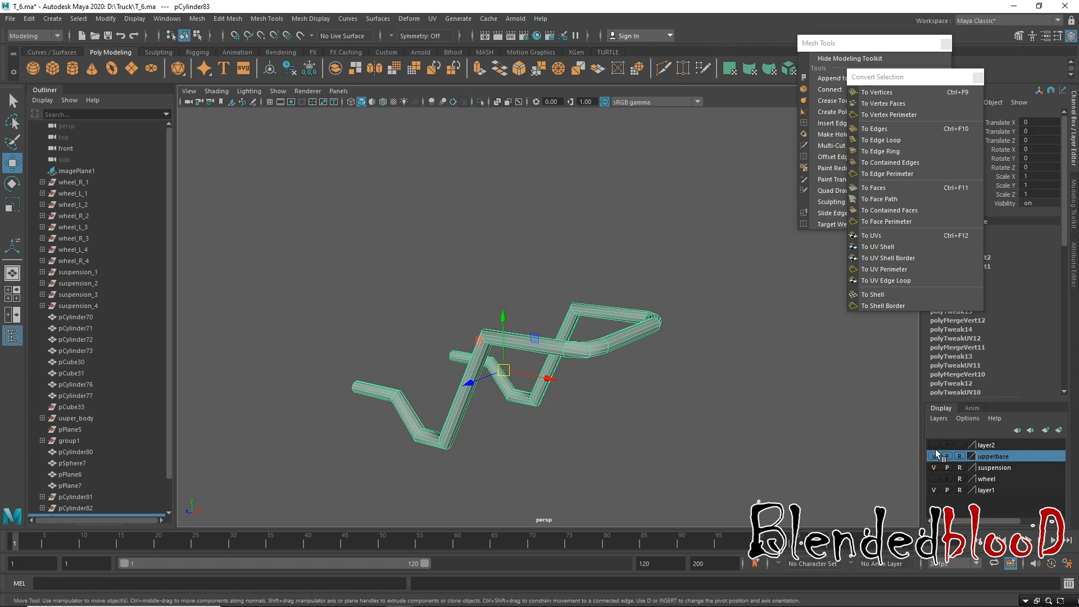
left_click(933, 479)
right_click_drag(809, 414, 624, 414, "alt")
left_click_drag(623, 414, 548, 336, "alt")
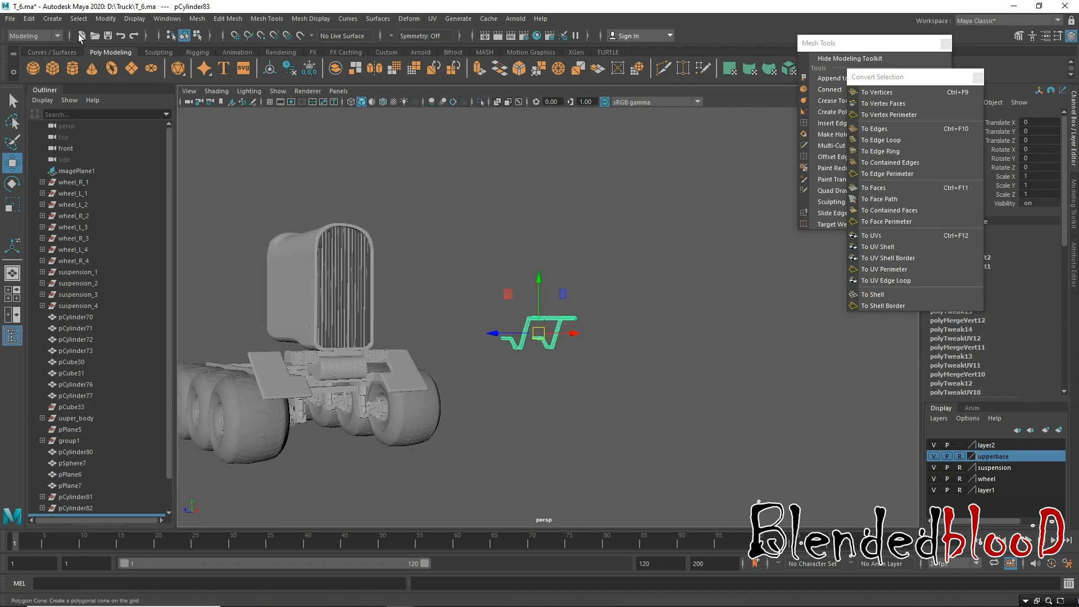
Delete the history of all objects and save the scene.
left_click(29, 19)
mouse_move(90, 163)
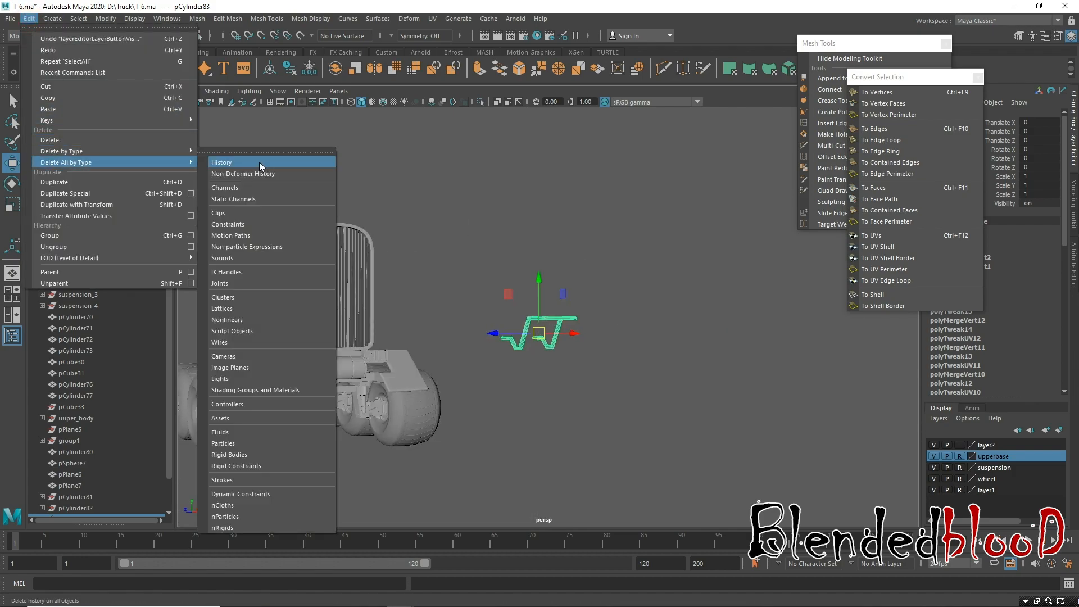
left_click(259, 162)
left_click(9, 22)
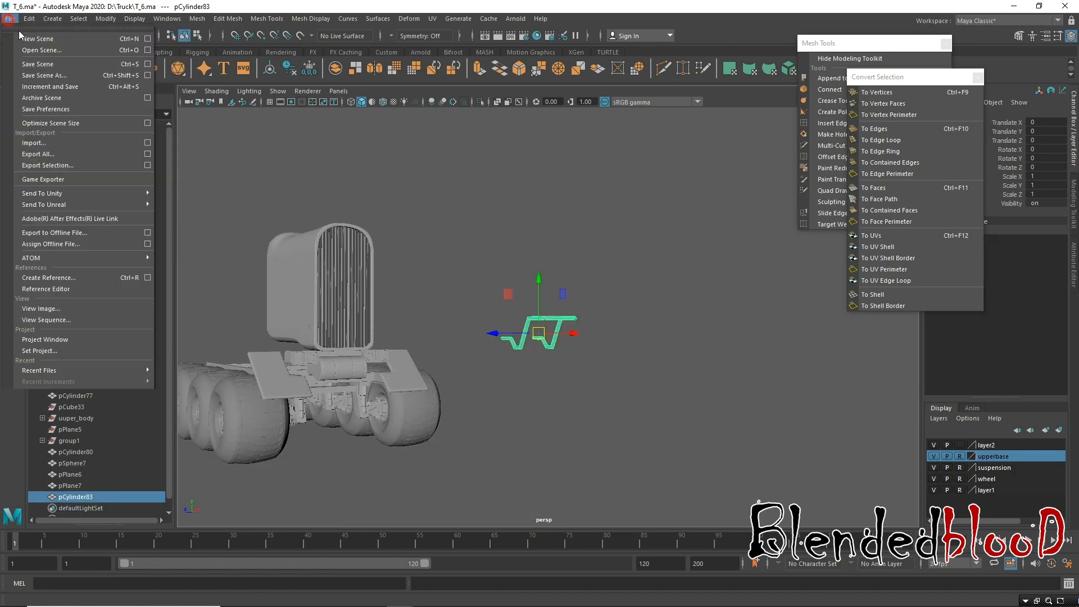
left_click(51, 67)
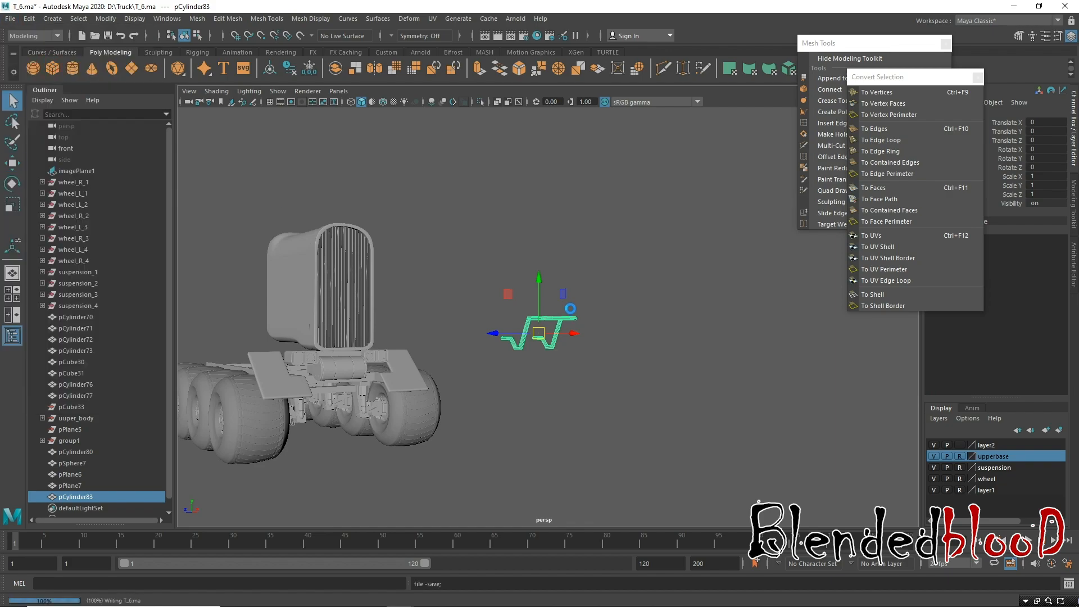
key("w")
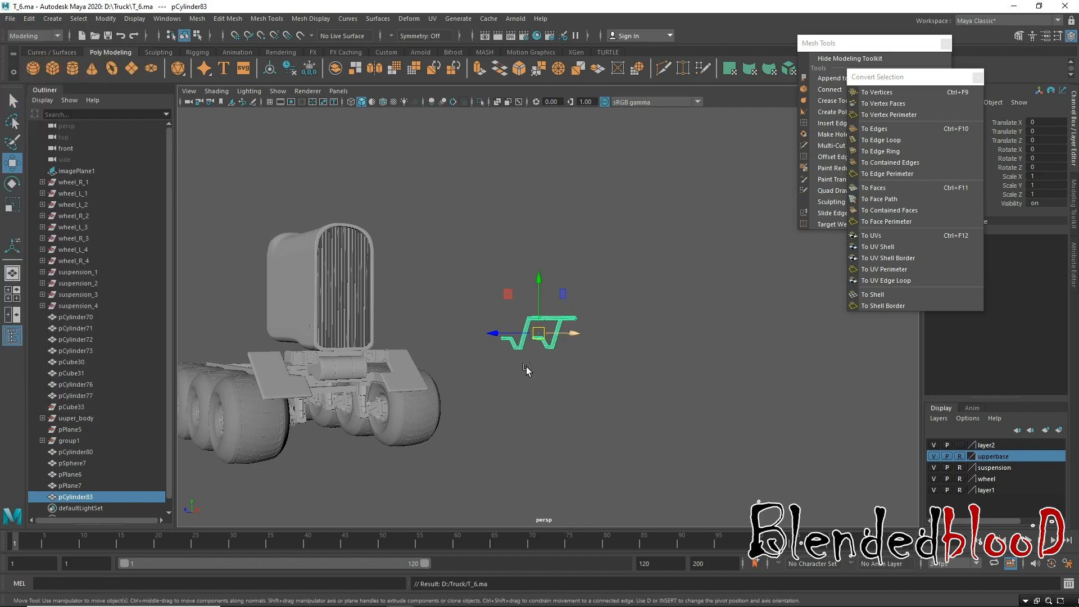
In the top view, move the pipe frame to the front centre of the truck, at about X 4.95 and Z 28.59.
left_click_drag(527, 369, 680, 348, "alt")
left_click_drag(693, 393, 682, 383, "alt")
key("space")
key("space")
right_click_drag(522, 280, 155, 246, "alt")
right_click_drag(585, 397, 248, 285, "alt")
middle_click_drag(438, 358, 644, 358, "alt")
right_click_drag(692, 366, 382, 242, "alt")
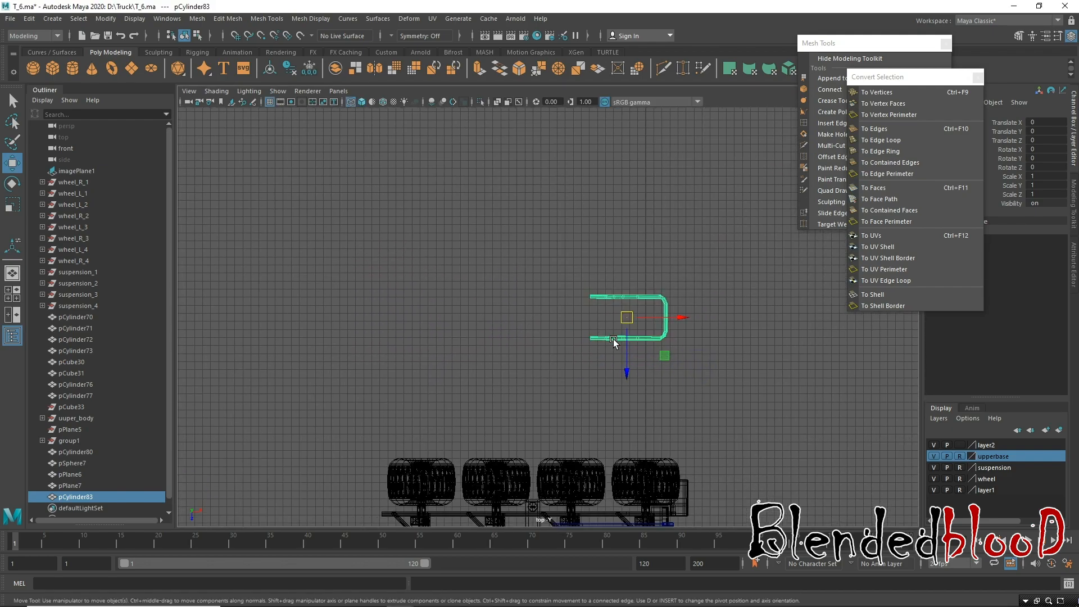
left_click_drag(631, 368, 641, 512)
middle_click_drag(634, 450, 440, 210, "alt")
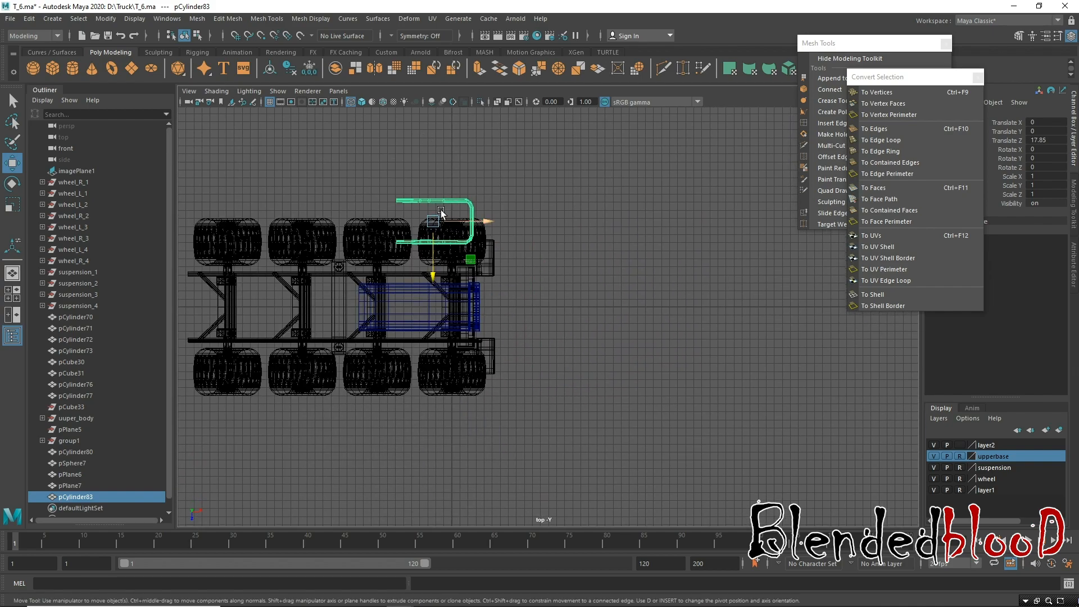
left_click_drag(440, 226, 479, 309)
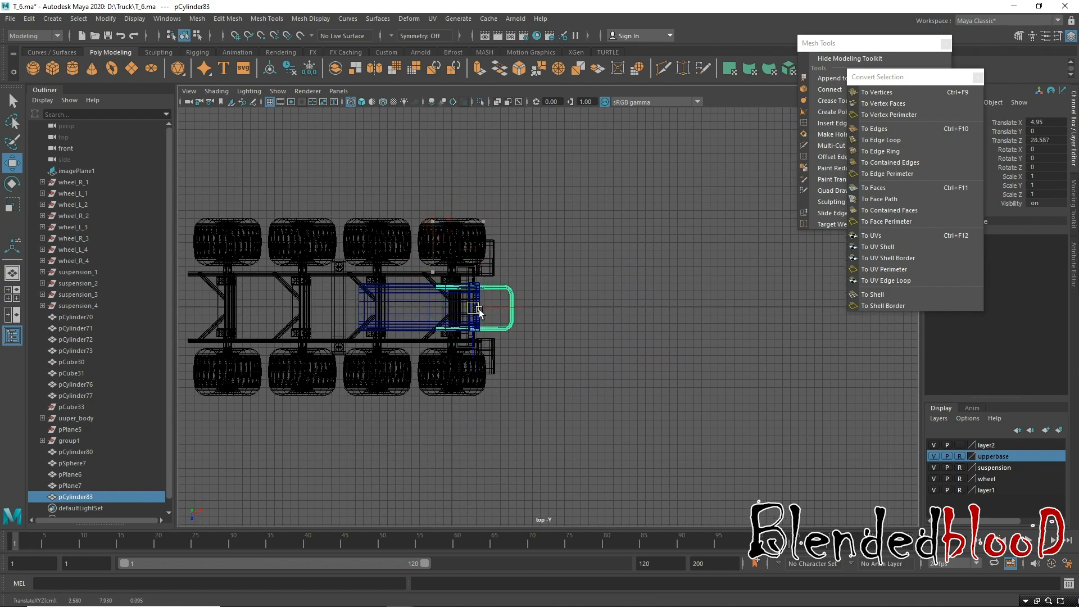
Fine-tune the pipe frame's Translate Z to about 28.49 to centre it on the truck body.
right_click_drag(479, 309, 588, 556, "alt")
scroll(500, 368, "up", 5)
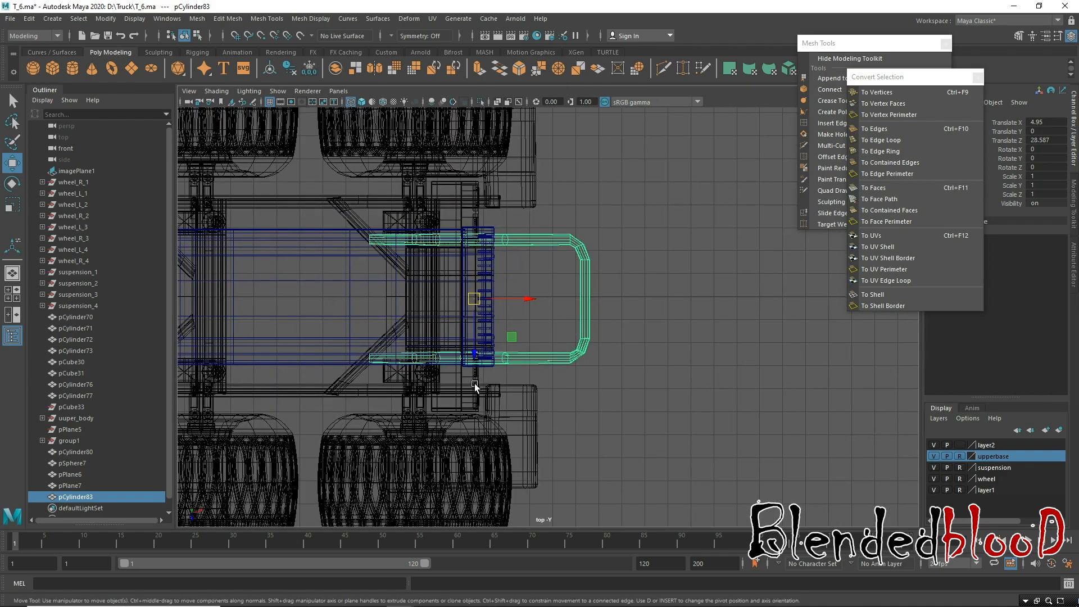
left_click_drag(475, 354, 470, 351)
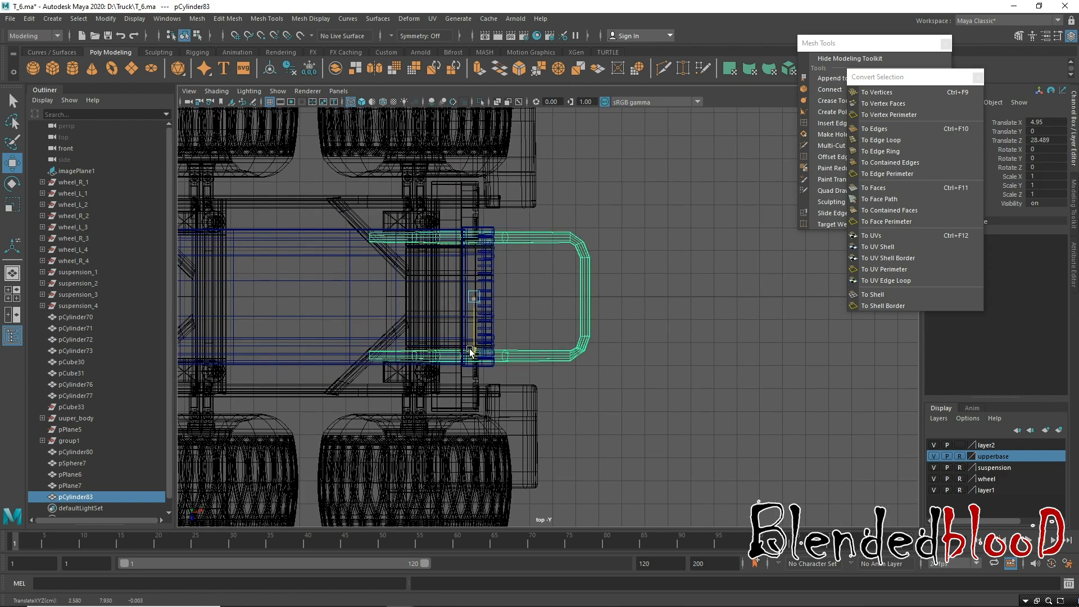
Lower the pipe frame along Y to about -4.6 so it sits in front of the front tank.
key("space")
scroll(649, 222, "down", 5)
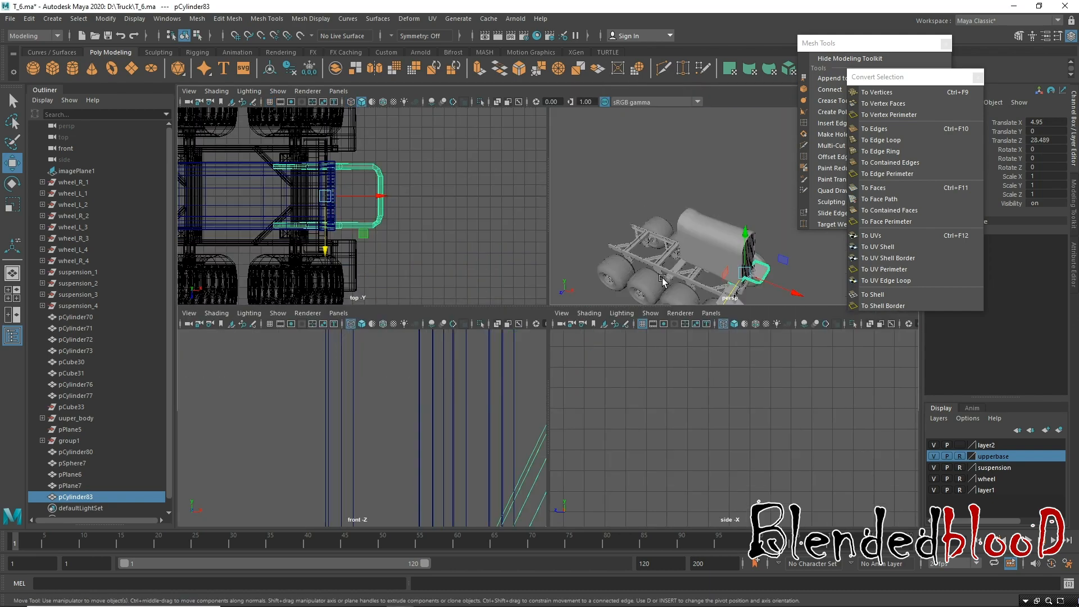
key("space")
left_click_drag(656, 246, 646, 221, "alt")
middle_click_drag(637, 486, 602, 376, "alt")
right_click_drag(602, 376, 627, 488, "alt")
right_click_drag(532, 316, 547, 342, "alt")
key("f")
left_click_drag(506, 306, 510, 401, "alt")
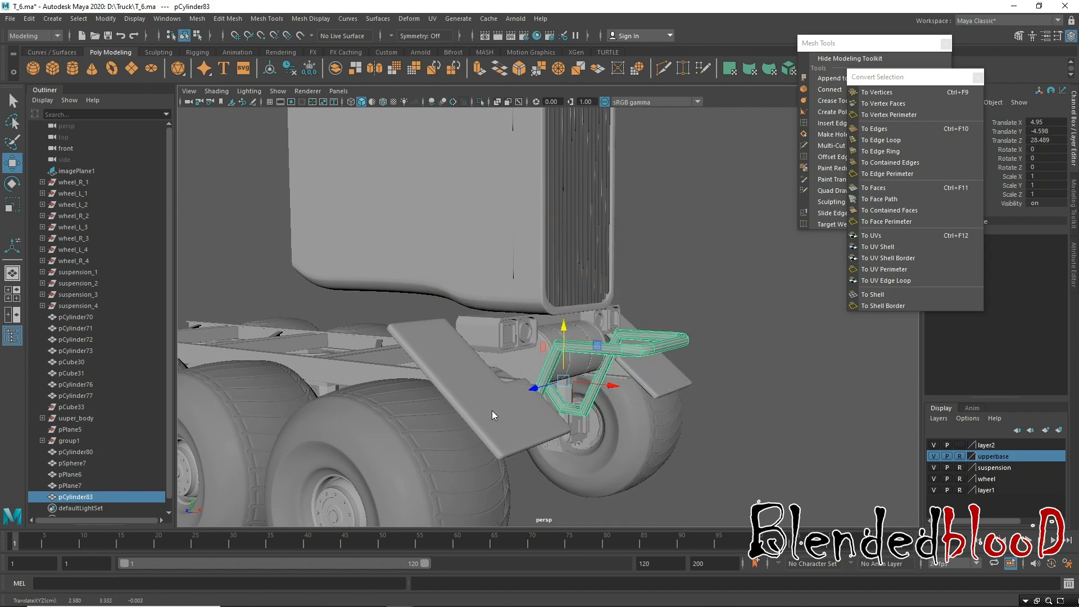
Compare the pipe frame's position and shape around the front tank with the truck reference image.
key("space")
scroll(301, 374, "down", 10)
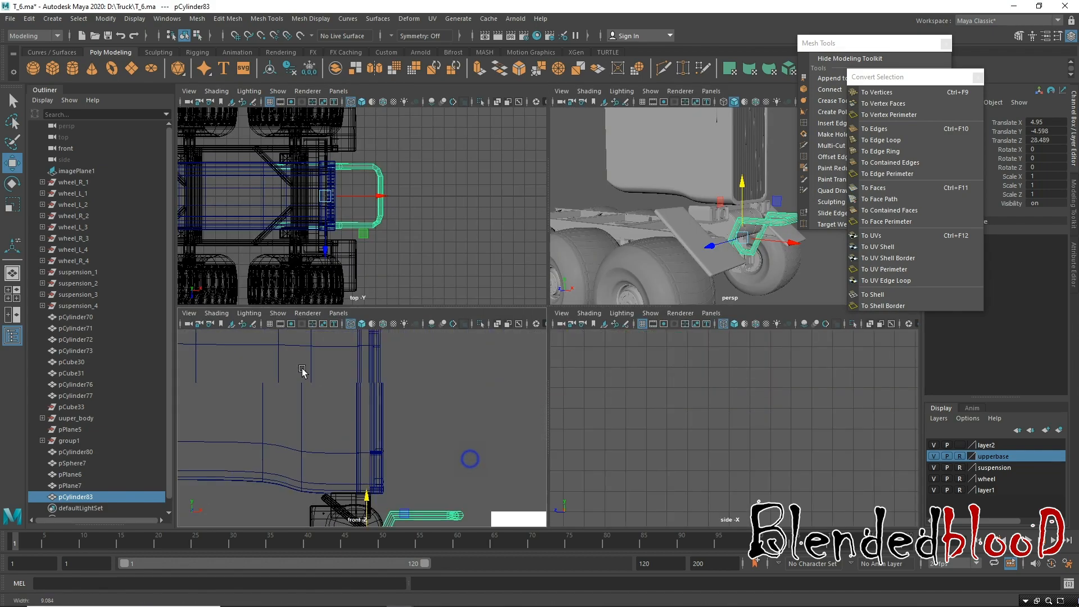
scroll(351, 346, "up", 10)
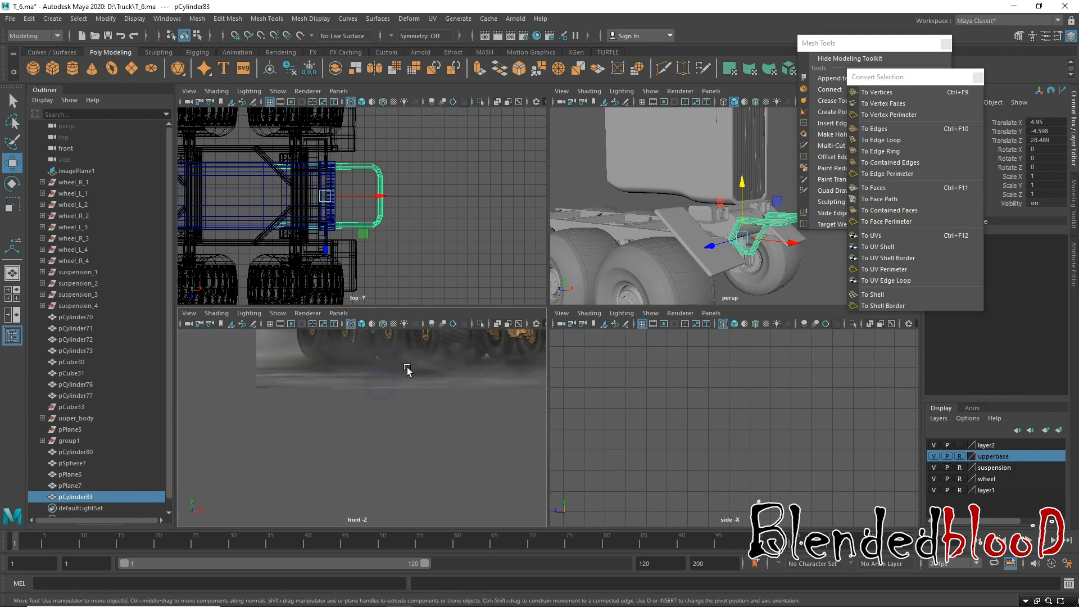
scroll(439, 461, "up", 5)
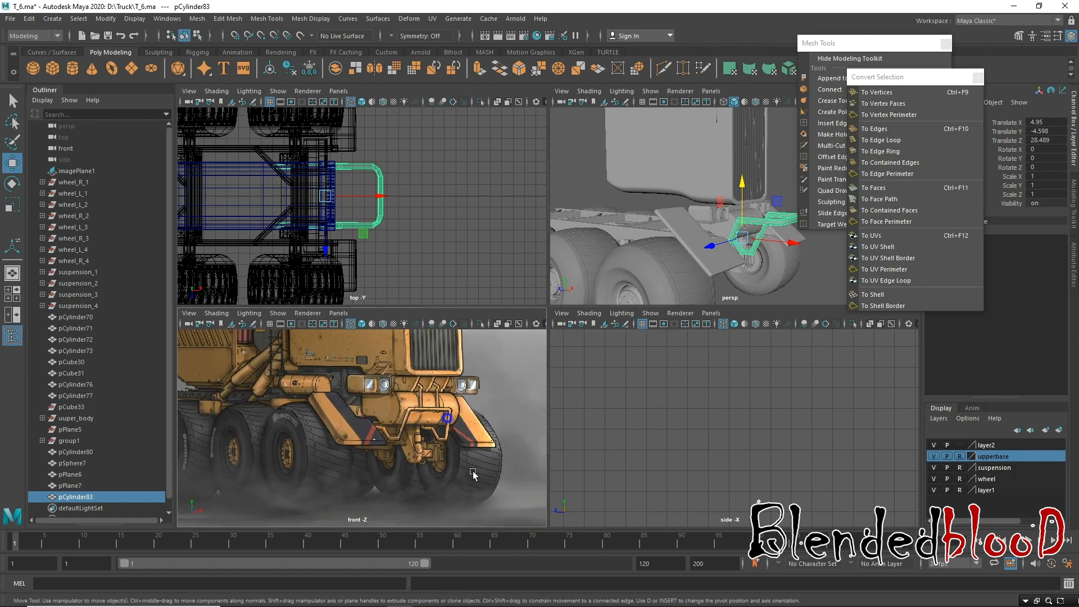
left_click_drag(678, 235, 655, 234, "alt")
right_click_drag(662, 238, 691, 295, "alt")
middle_click_drag(641, 247, 781, 217, "alt")
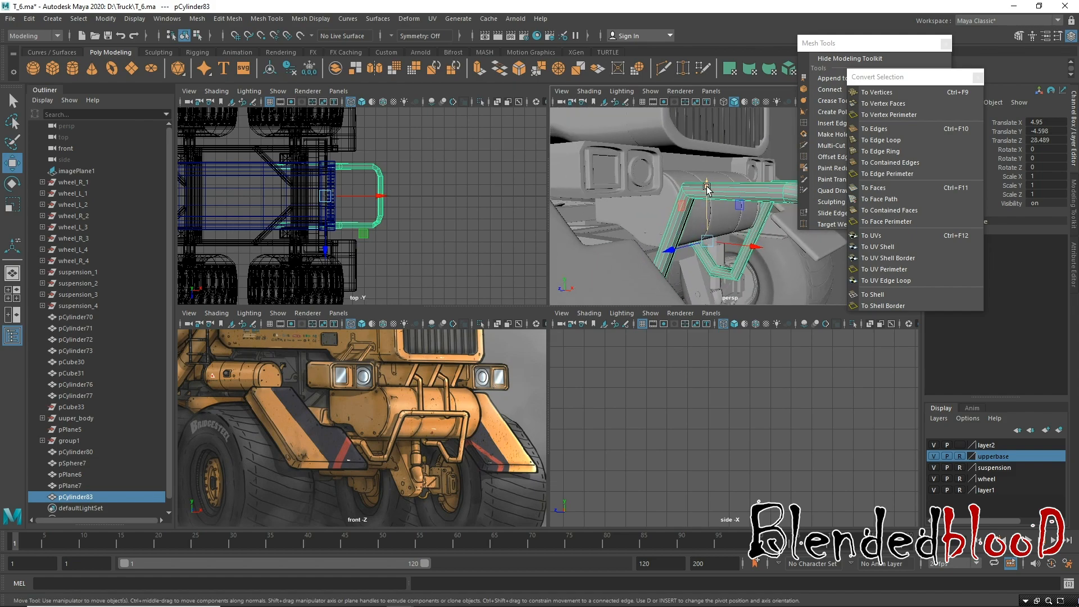
mouse_move(725, 230)
right_mouse_down("alt")
mouse_move(706, 211)
mouse_move(718, 220)
right_mouse_up("alt")
left_click_drag(766, 263, 691, 222, "alt")
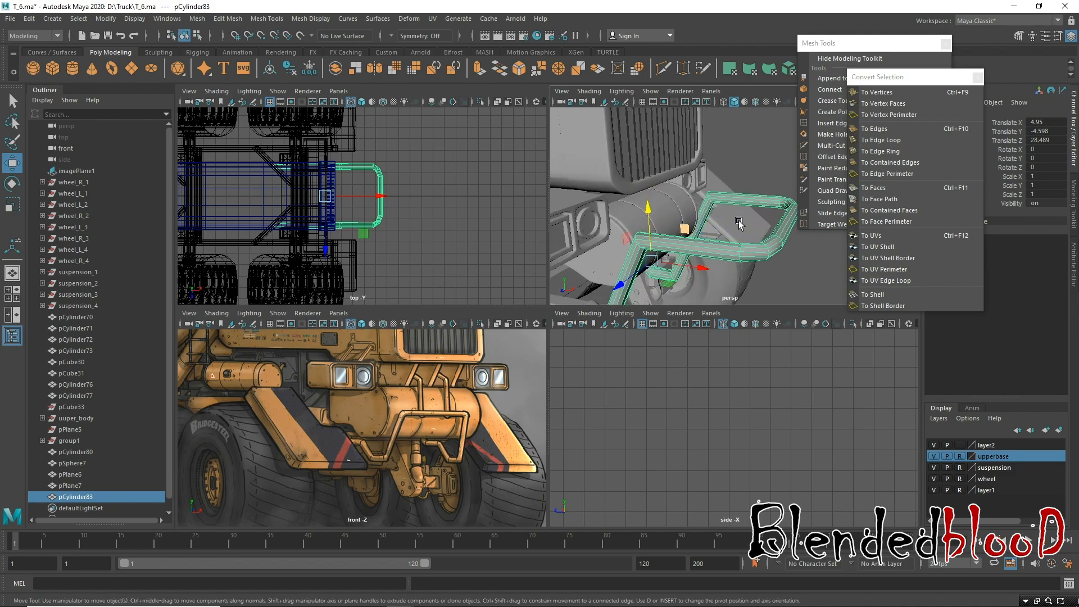
Select the vertices of the pipe frame's front crossbar and pull them back along X, closer to the truck.
middle_click_drag(740, 222, 733, 218, "alt")
right_click_drag(735, 197, 678, 197)
left_click_drag(713, 214, 691, 220, "alt")
middle_click_drag(690, 221, 668, 228, "alt")
right_click_drag(687, 204, 692, 225, "alt")
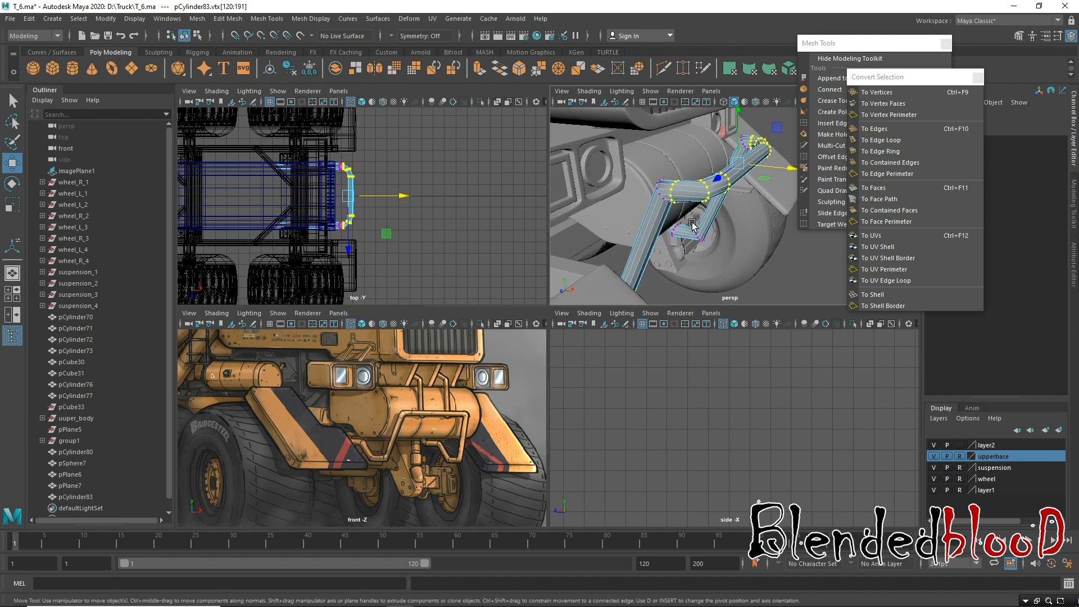
Preview the pipe frame with smoothing to check its bends, and return it to the unsmoothed display.
key("3")
mouse_move(711, 231)
left_mouse_down("alt")
mouse_move(623, 209)
mouse_move(695, 189)
mouse_move(667, 237)
mouse_move(720, 250)
mouse_move(688, 214)
mouse_move(715, 260)
mouse_move(694, 270)
mouse_move(689, 247)
mouse_move(725, 241)
mouse_move(703, 239)
mouse_move(711, 235)
left_mouse_up("alt")
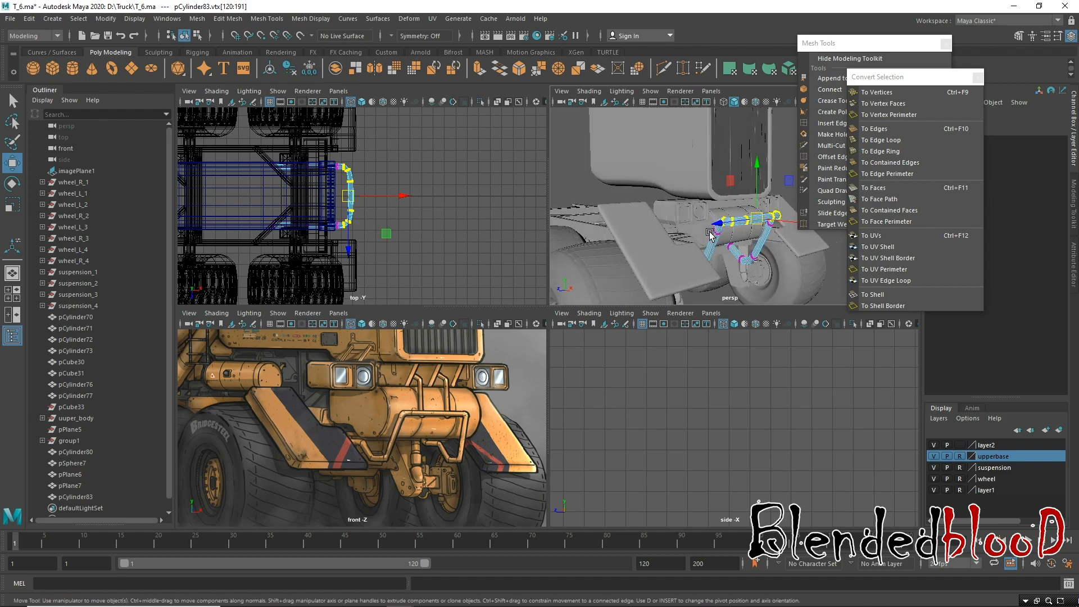
key("1")
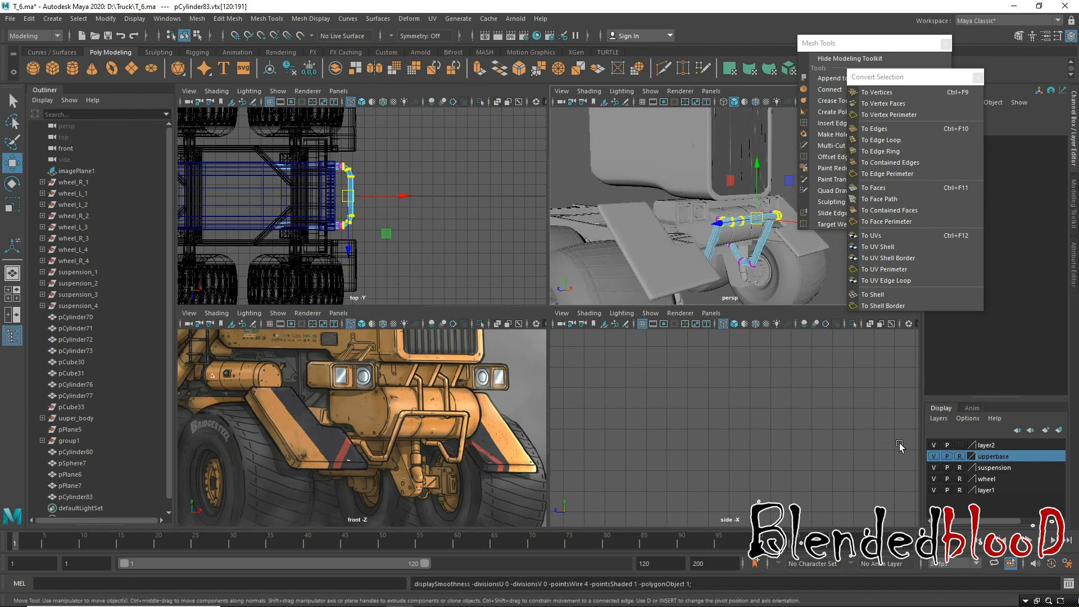
Hide the upperbase, layer2, suspension and wheel layers so only the pipe frame remains in the model views.
left_click(934, 457)
left_click(935, 445)
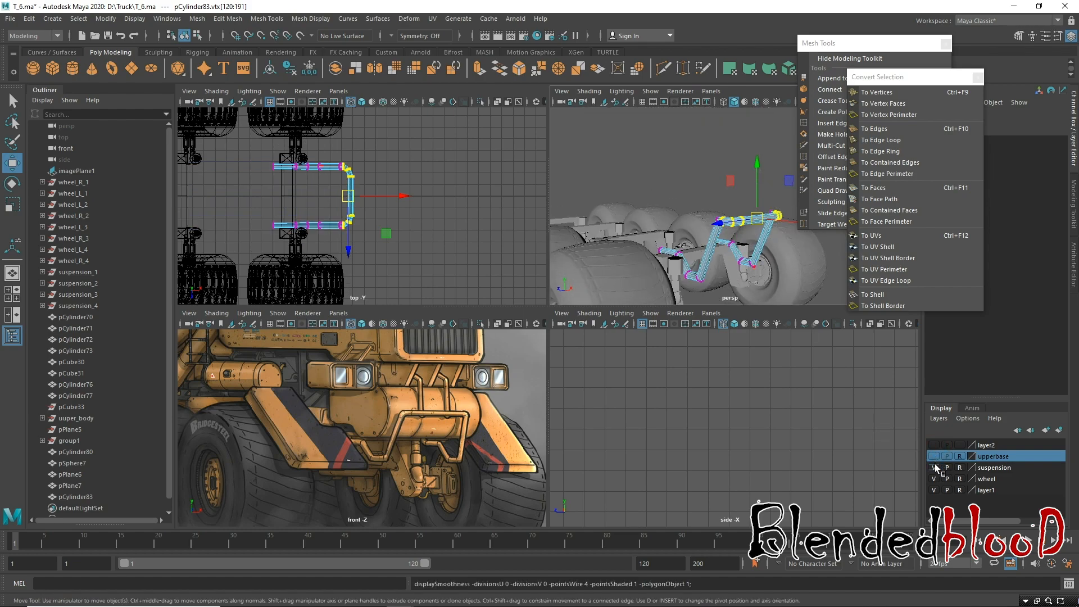
left_click(934, 468)
left_click(934, 479)
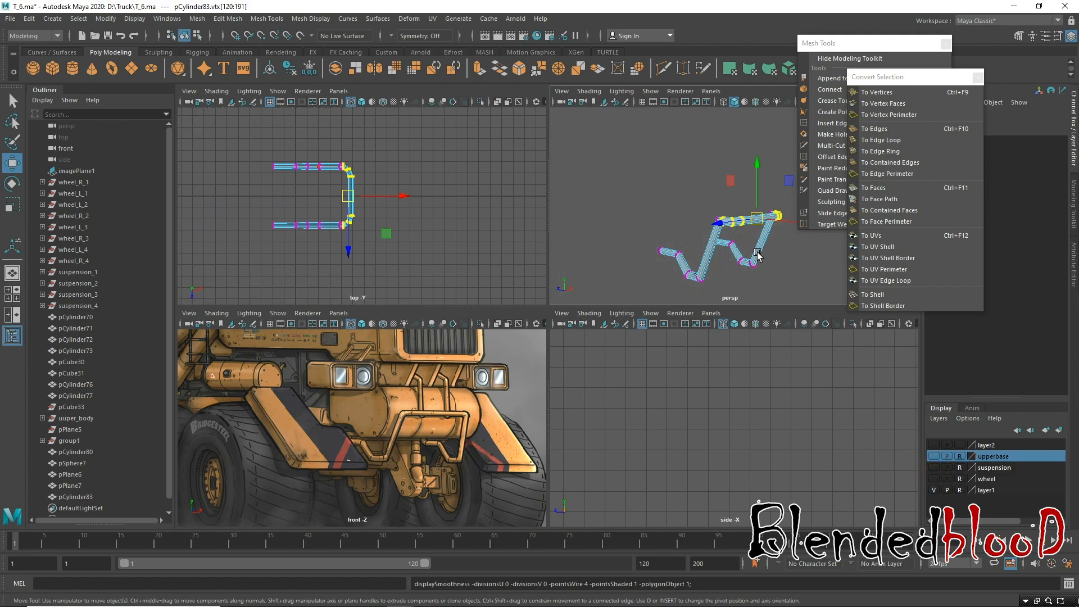
Examine the isolated pipe frame's crossbar and corner bends up close in an enlarged perspective view.
key("f")
key("space")
scroll(489, 207, "down", 8)
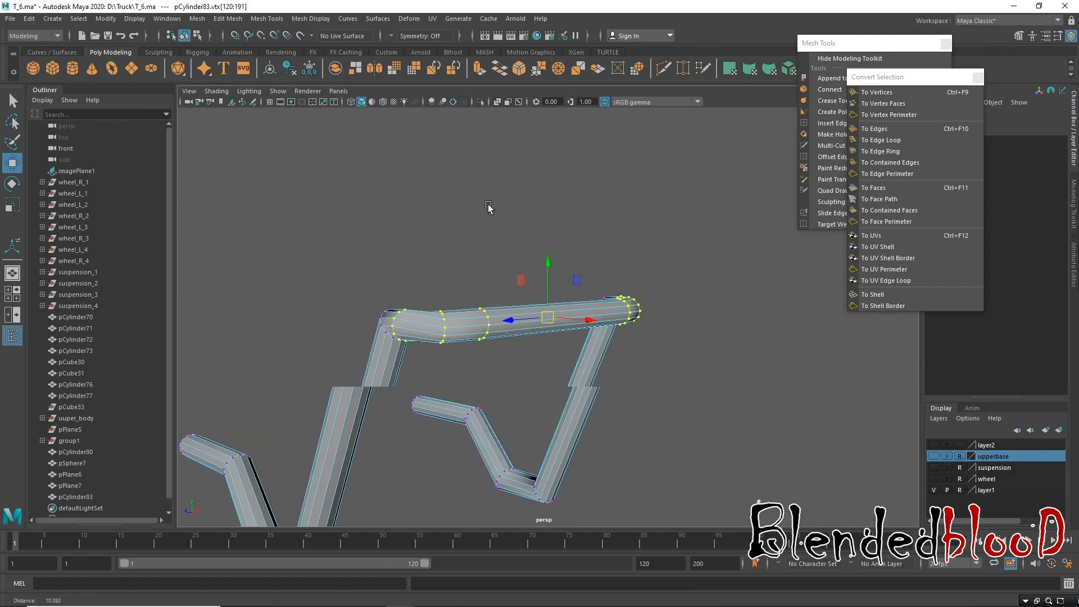
left_click_drag(501, 327, 541, 326, "alt")
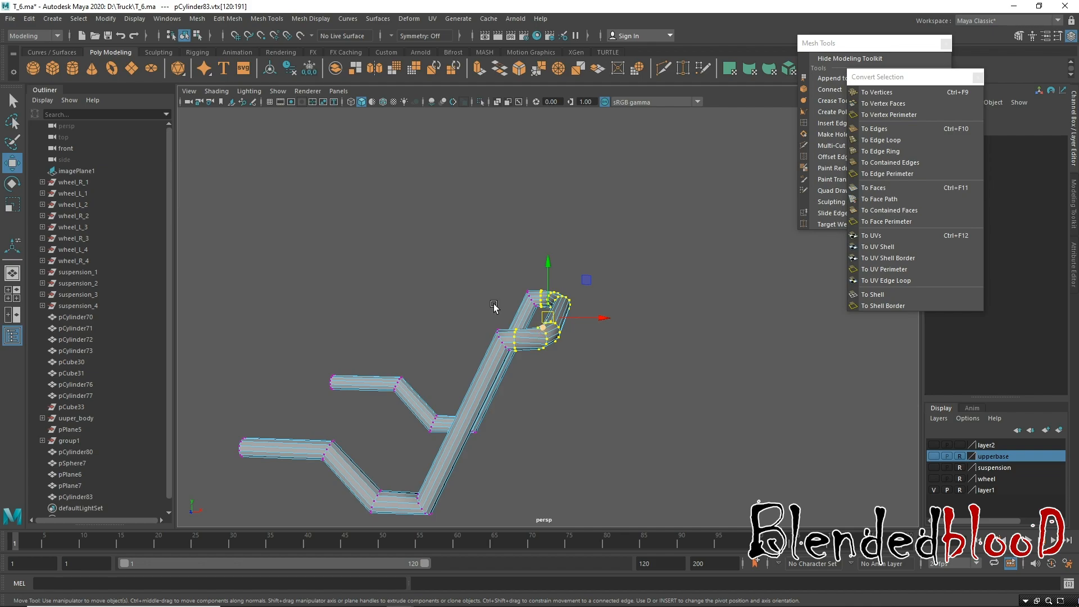
left_click_drag(594, 440, 565, 427, "alt")
right_click_drag(553, 348, 548, 478, "alt")
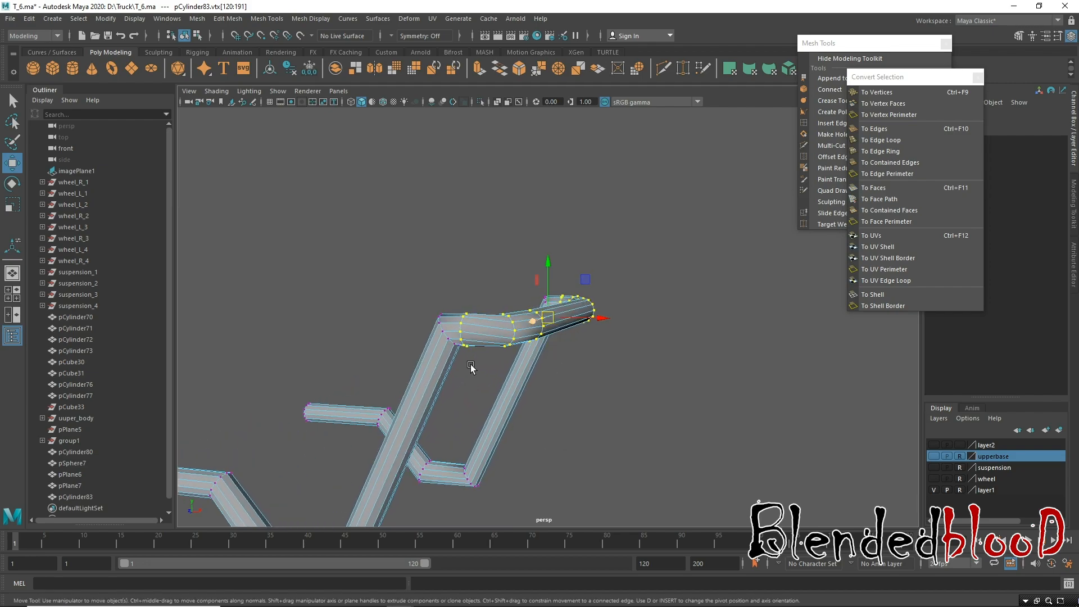
middle_click_drag(472, 369, 536, 325, "alt")
left_click_drag(537, 328, 484, 325, "alt")
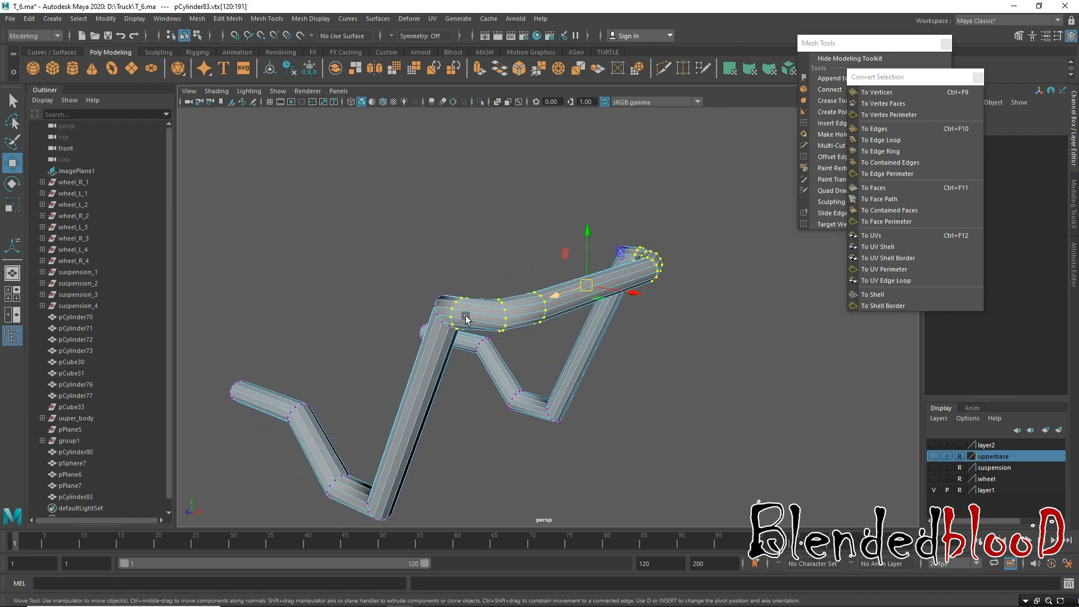
Try to remove the front crossbar of the tubular frame by growing the ring selection to its faces and deleting them.
middle_click_drag(516, 300, 533, 323, "alt")
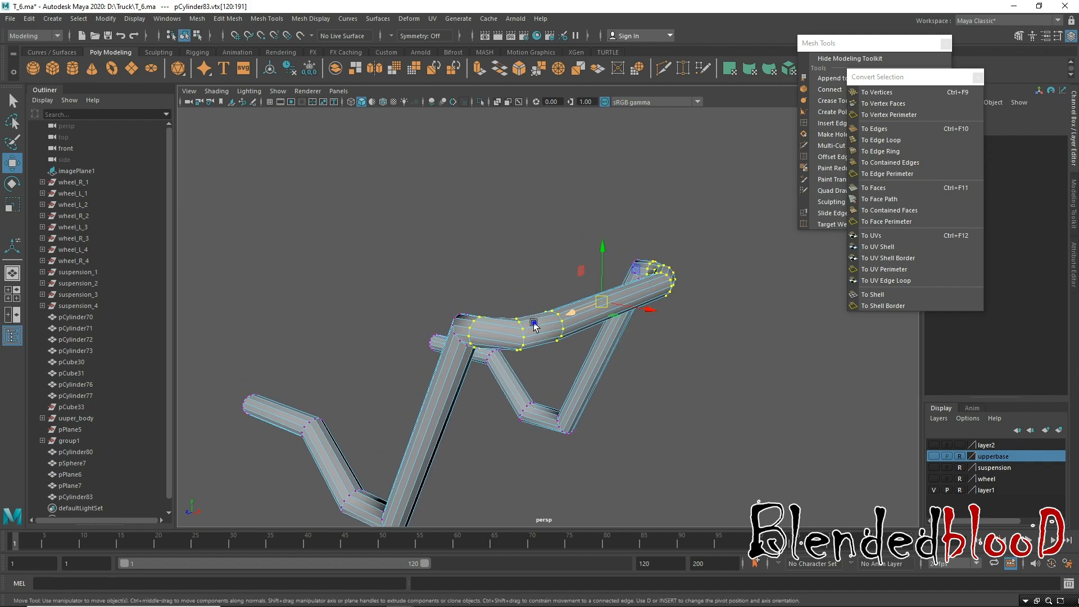
right_click_drag(533, 323, 542, 392, "alt")
left_click_drag(556, 318, 660, 290, "alt")
right_click_drag(661, 288, 658, 316)
left_click_drag(734, 376, 735, 377)
left_click_drag(734, 377, 646, 363, "alt")
left_click(897, 91)
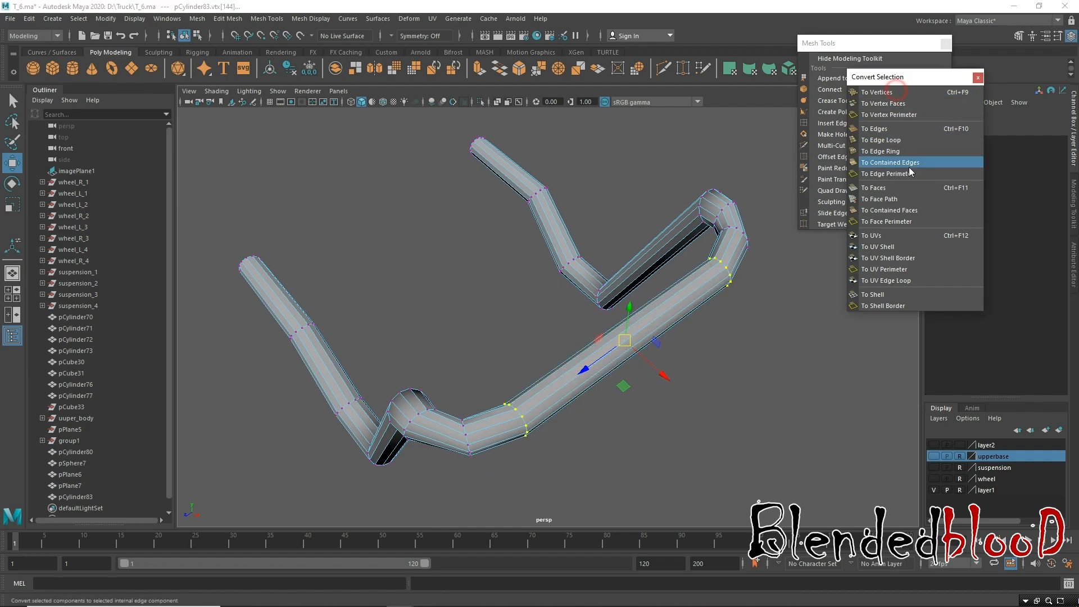
left_click(902, 188)
left_click(888, 91)
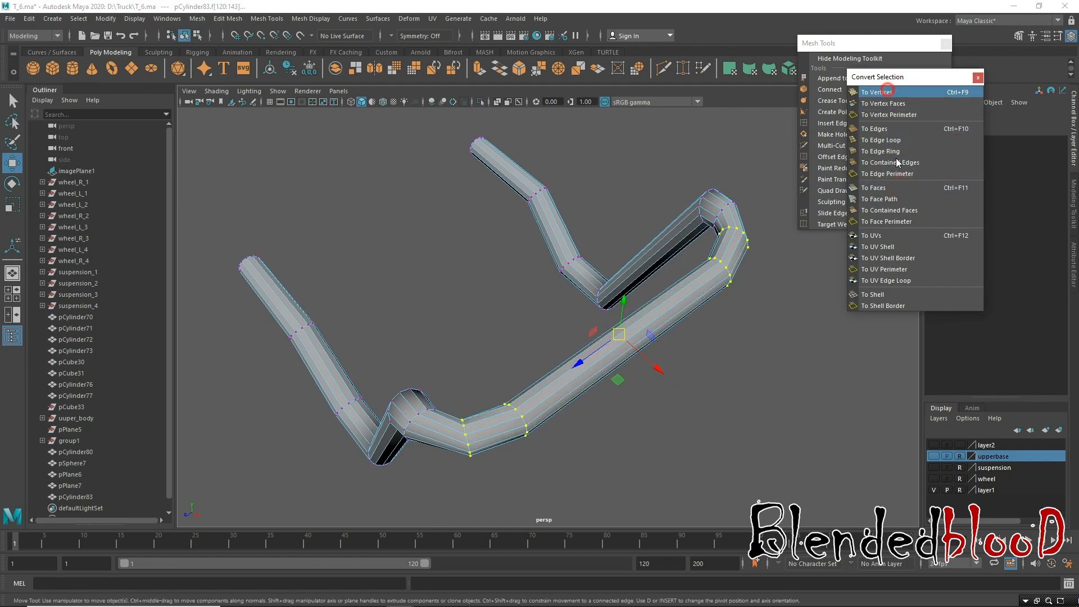
left_click(896, 188)
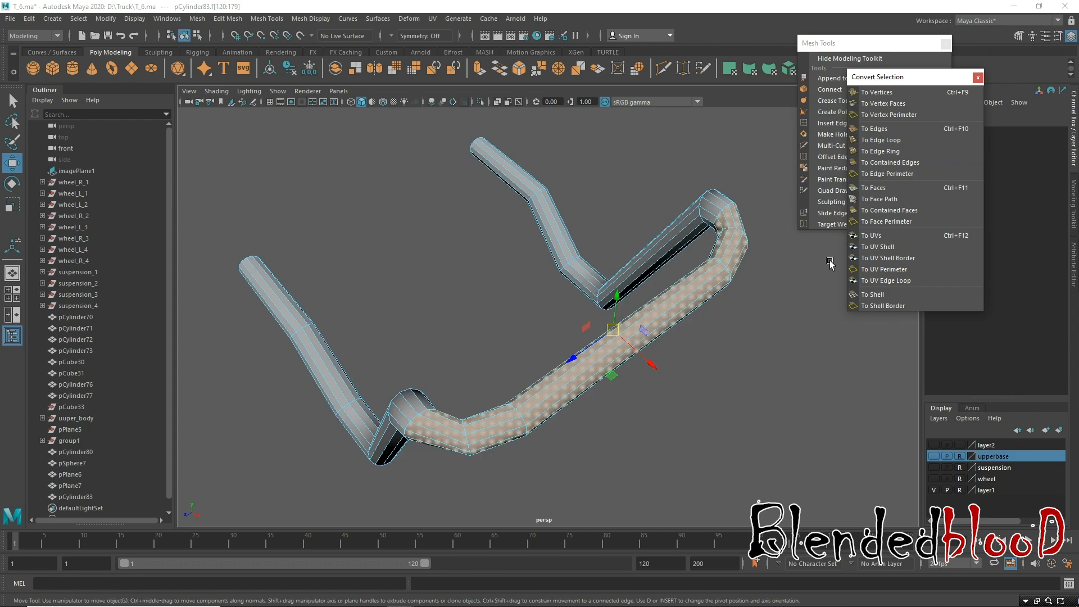
key("Delete")
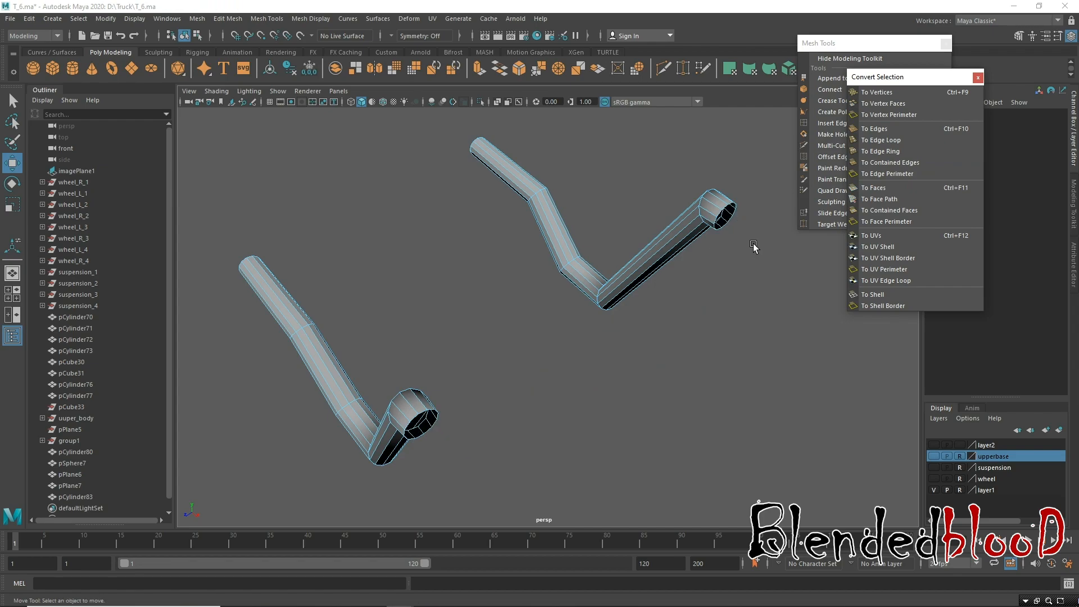
Delete the remaining corner face rings at the upper ends of both uprights.
left_click_drag(738, 352, 428, 425, "alt")
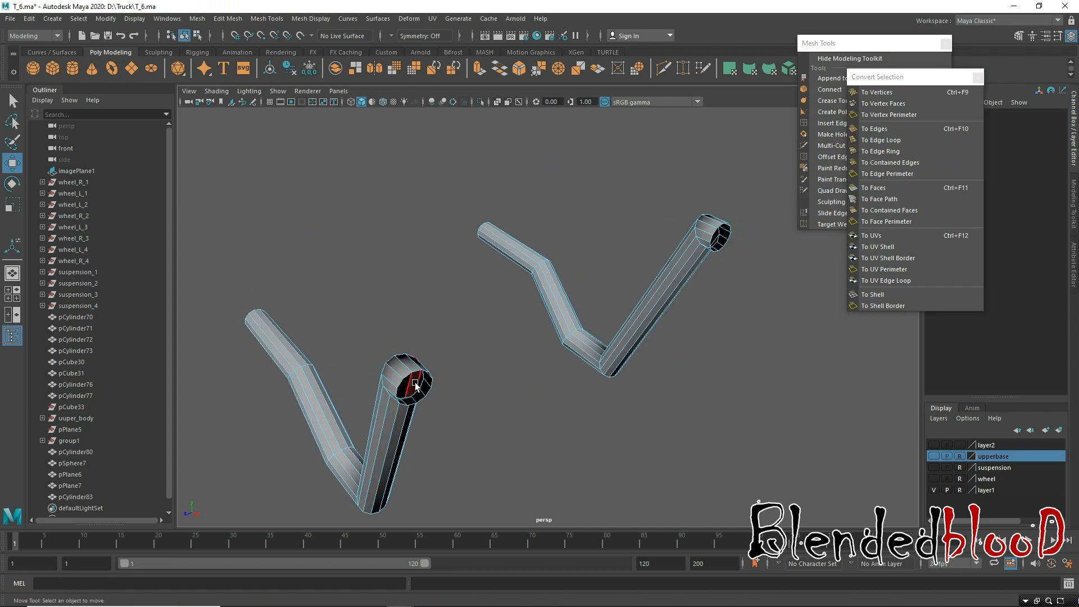
right_click_drag(410, 374, 412, 315)
right_click_drag(416, 377, 411, 256)
right_click_drag(405, 368, 402, 344)
double_click(401, 369)
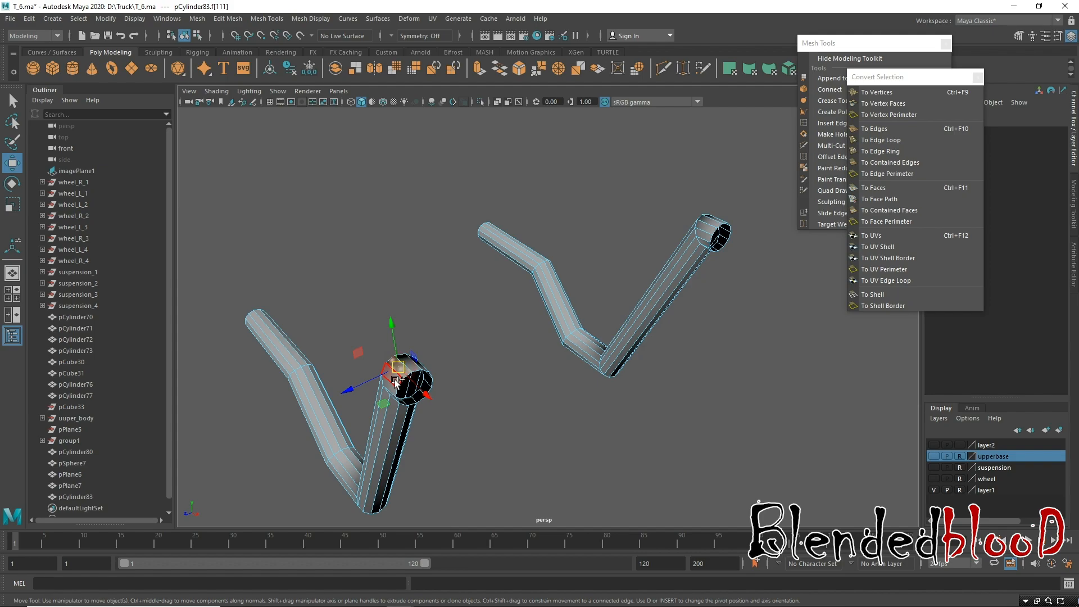
left_click(736, 211)
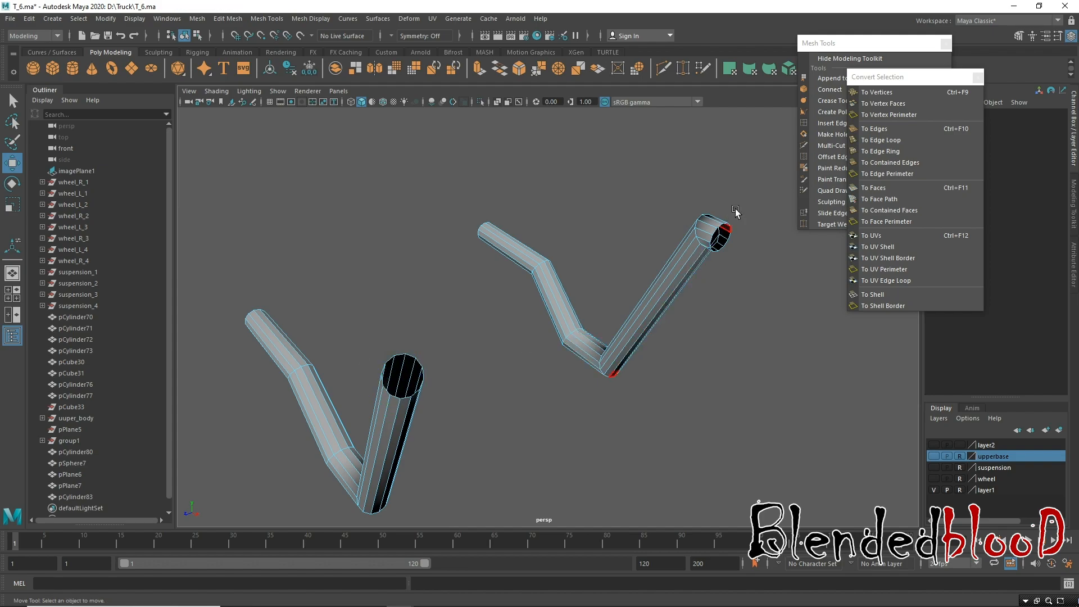
left_click(705, 231)
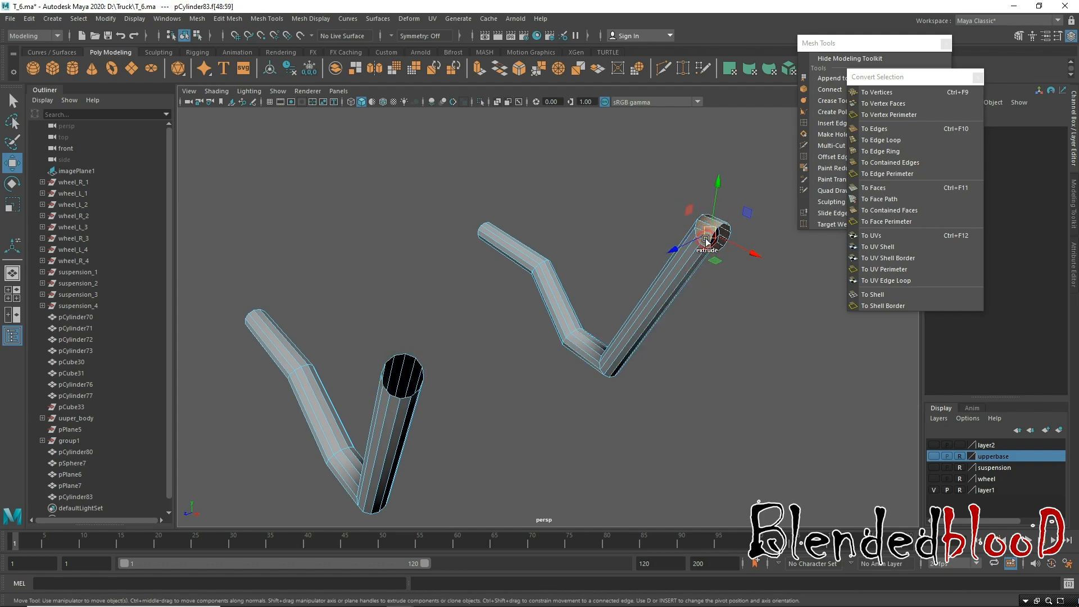
key("Delete")
Extrude the open border edge loop of one upright and move the extrusion toward the opposite upright.
left_click_drag(683, 297, 565, 387, "alt")
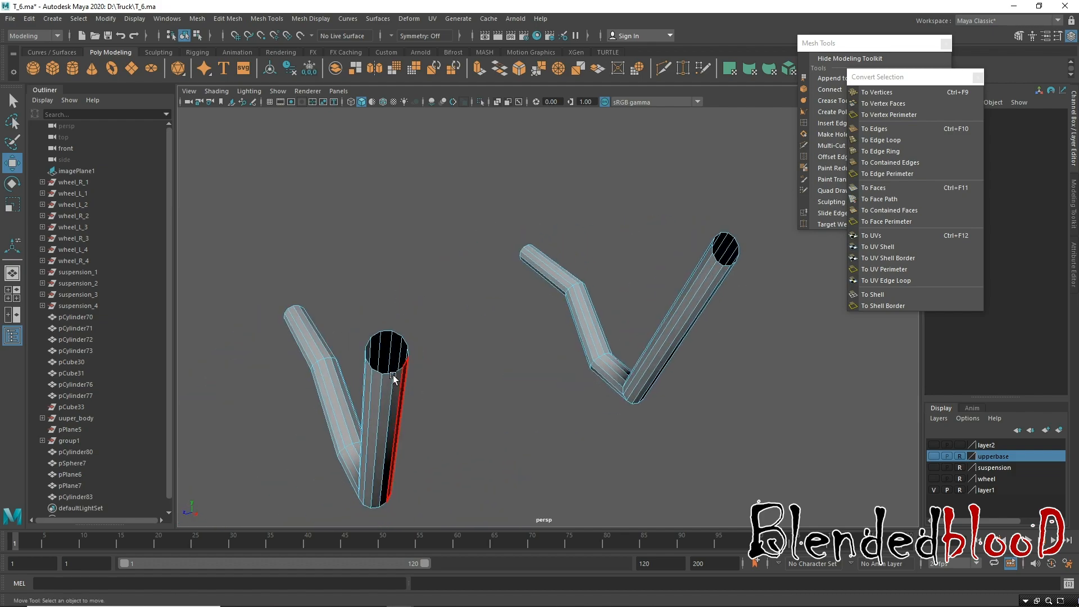
right_click_drag(403, 341, 405, 254)
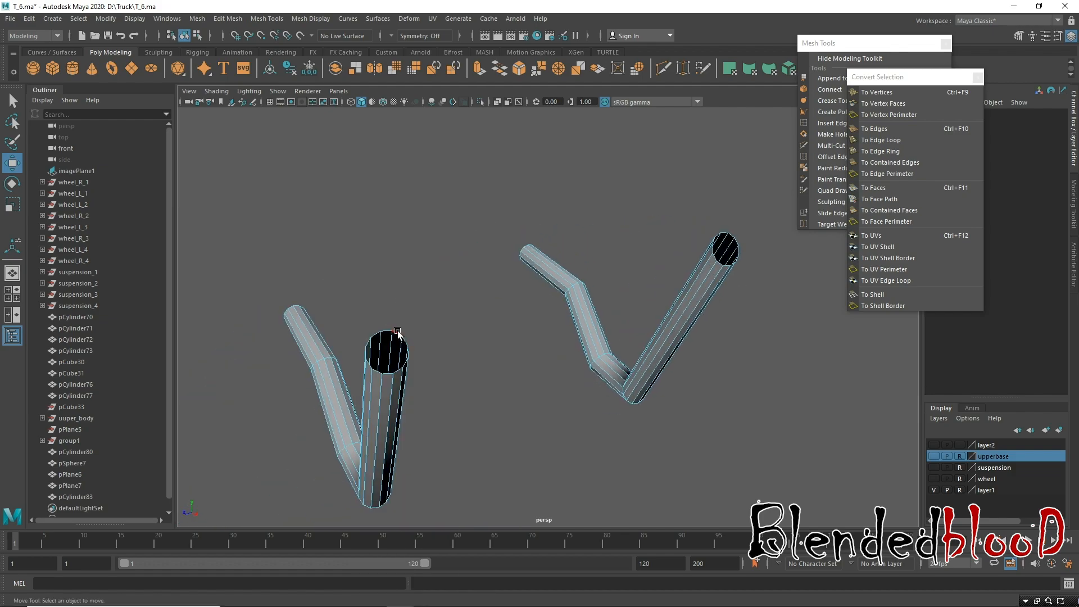
left_click(408, 337)
left_click_drag(464, 385, 549, 373, "alt")
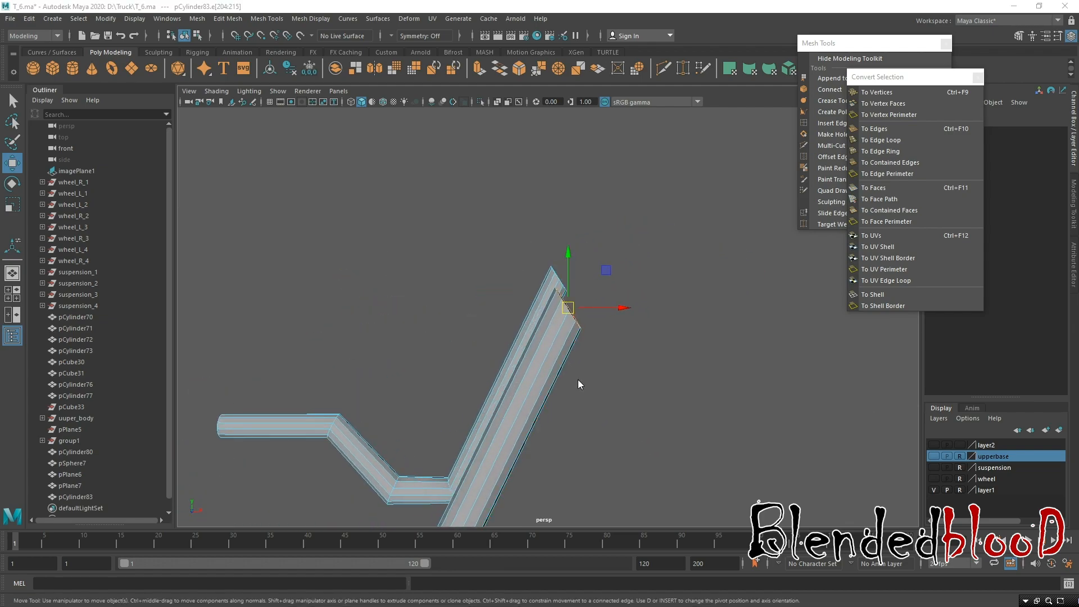
key("space")
key("space")
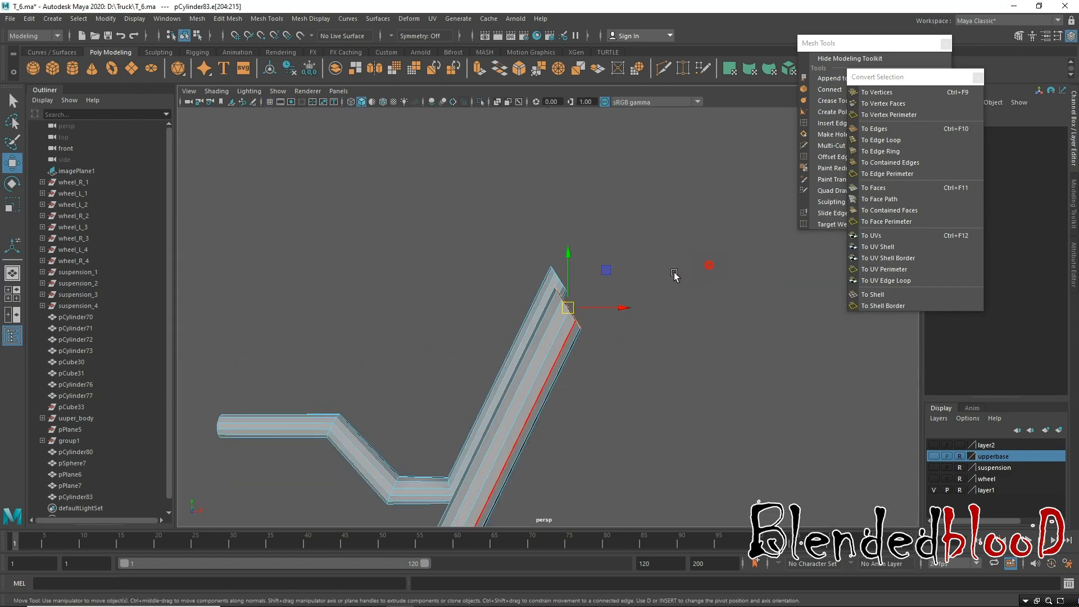
left_click_drag(740, 236, 633, 272, "alt")
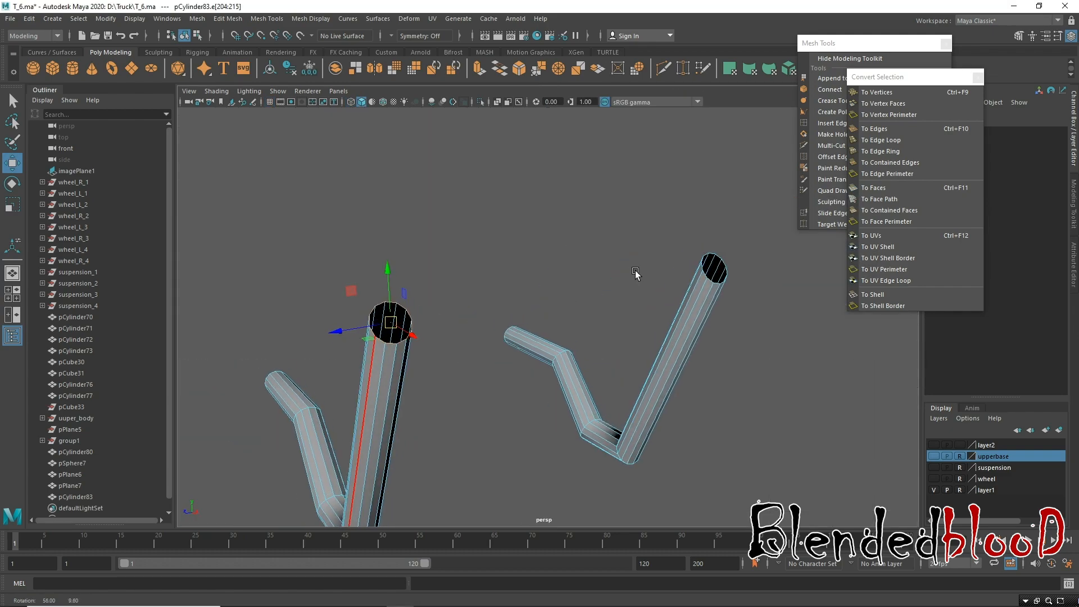
left_click(482, 67)
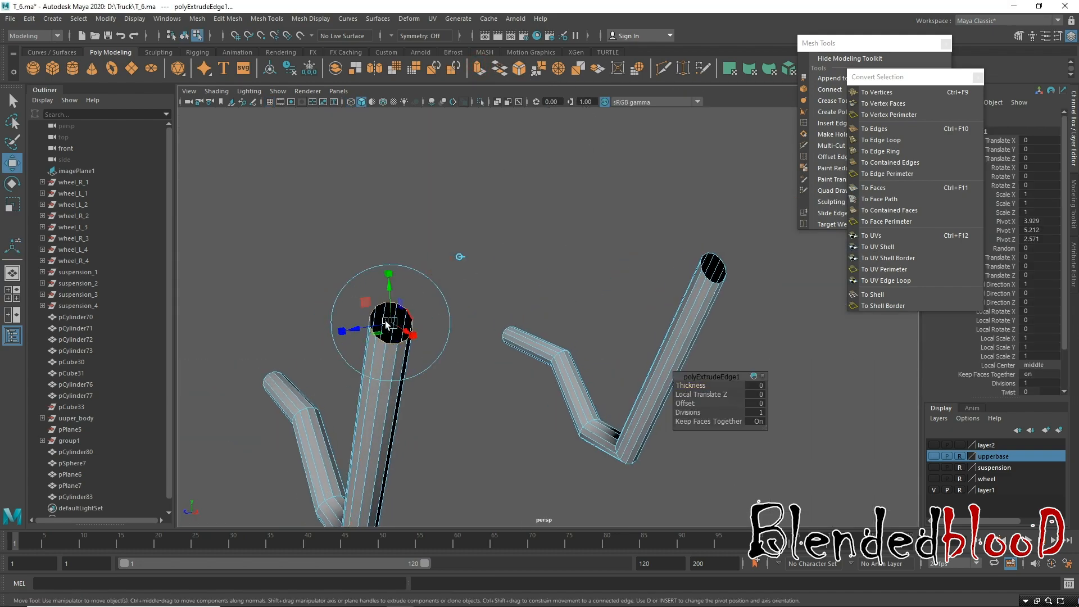
key("w")
left_click_drag(364, 329, 384, 339)
Rotate the extruded edge loop about the vertical axis and shift it forward along X to about 4.12.
key("e")
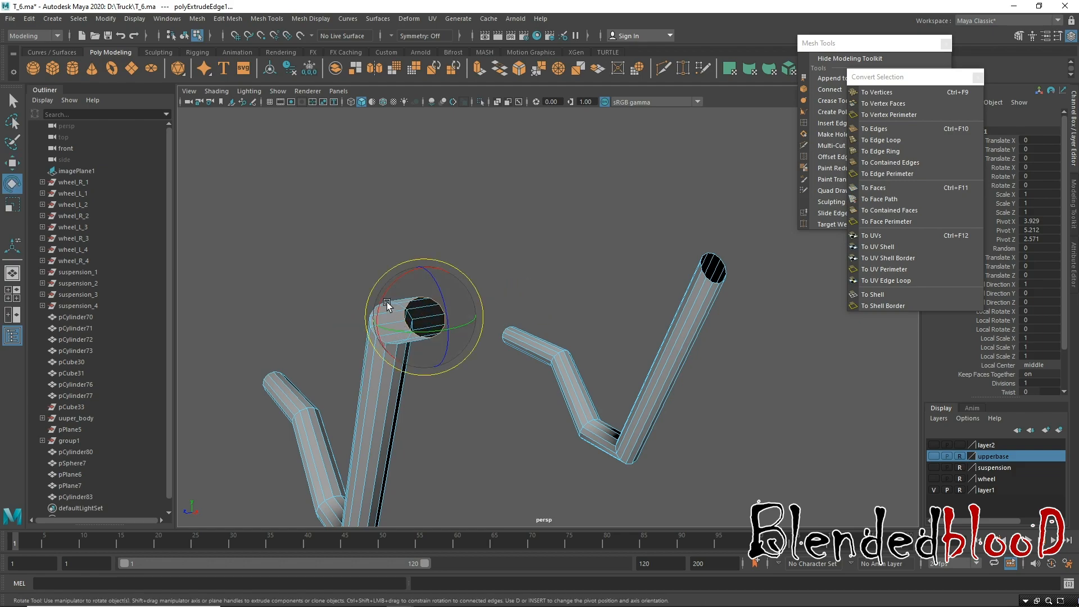
key("space")
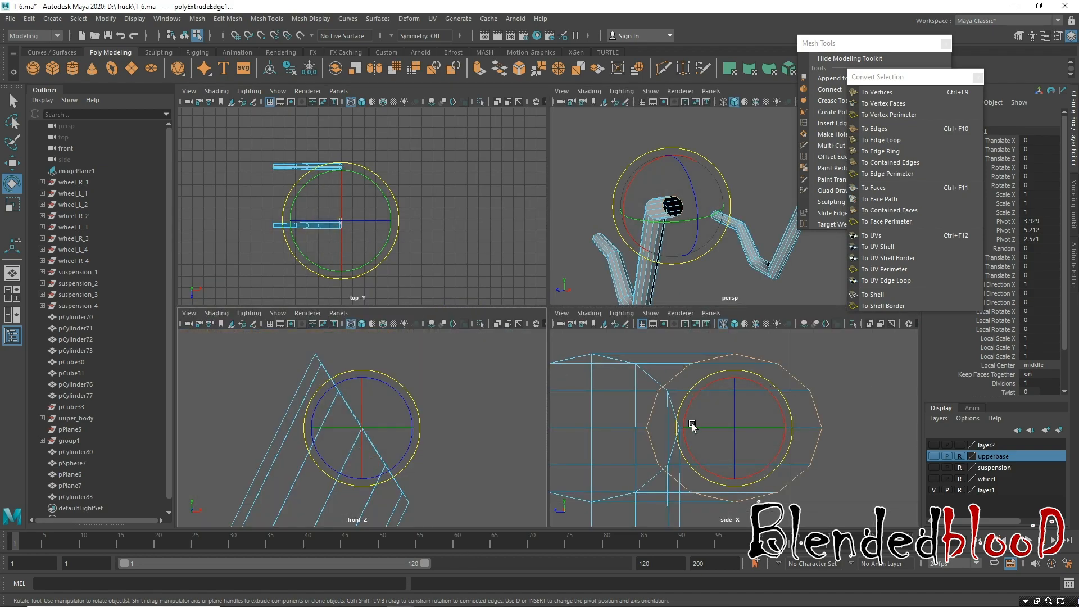
left_click_drag(700, 428, 743, 428)
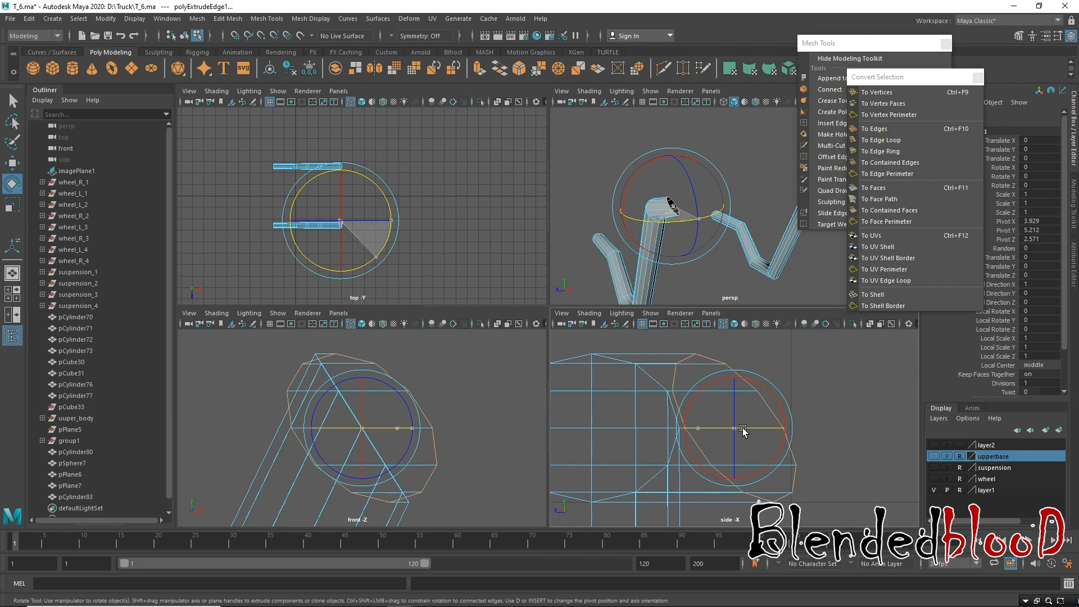
key("w")
key("f")
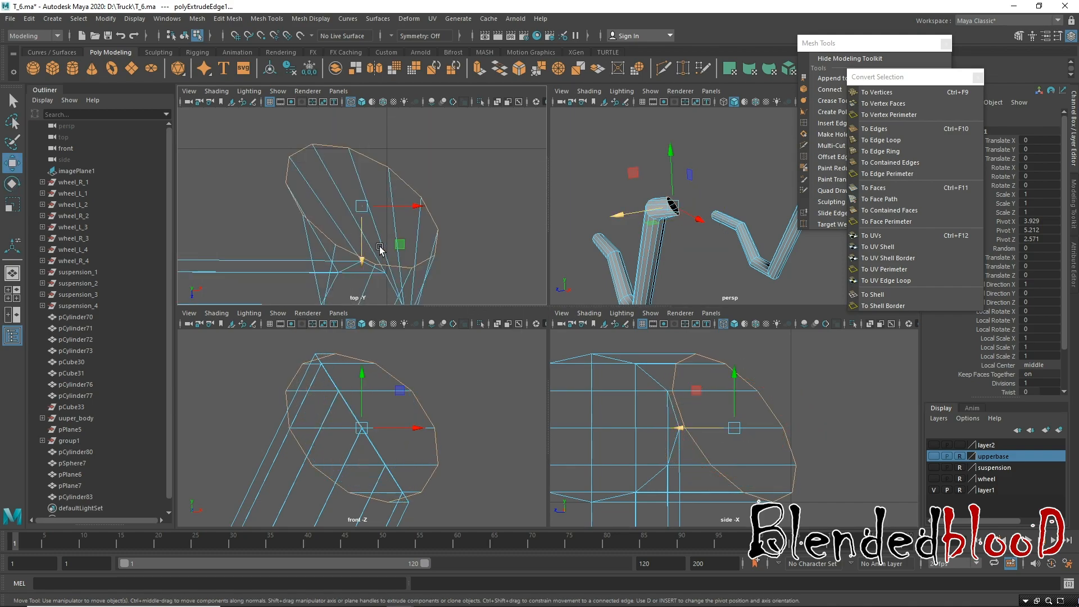
left_click_drag(417, 206, 491, 225)
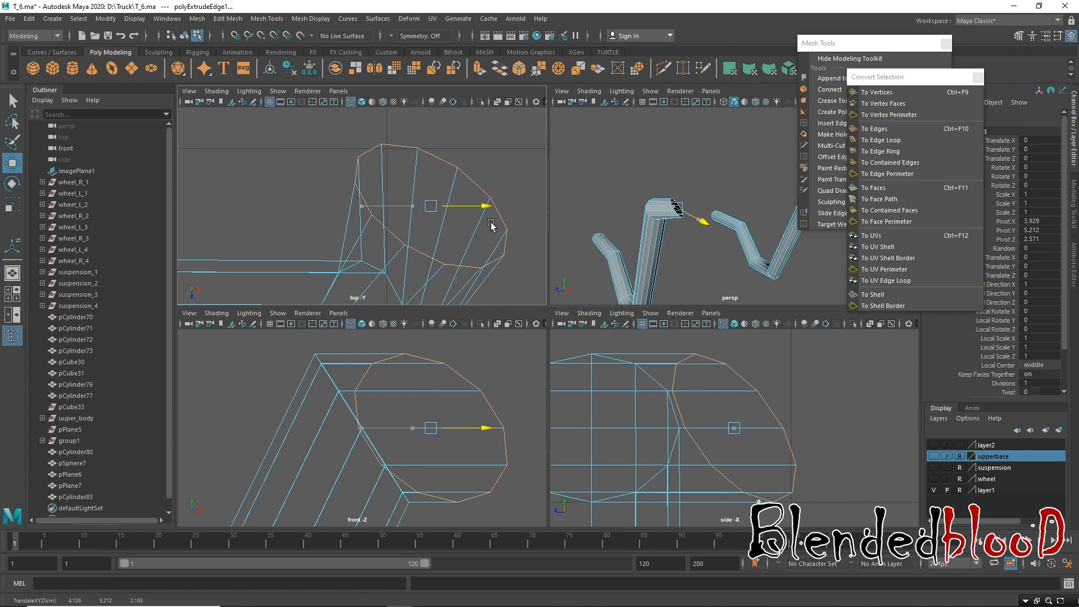
key("space")
Raise the extruded edge loop and adjust it along X and Z to about 4.26, 5.42, 2.39.
left_click_drag(646, 214, 769, 334, "alt")
left_click_drag(730, 369, 591, 332, "alt")
left_click_drag(415, 295, 386, 231, "alt")
left_click_drag(449, 313, 393, 286, "alt")
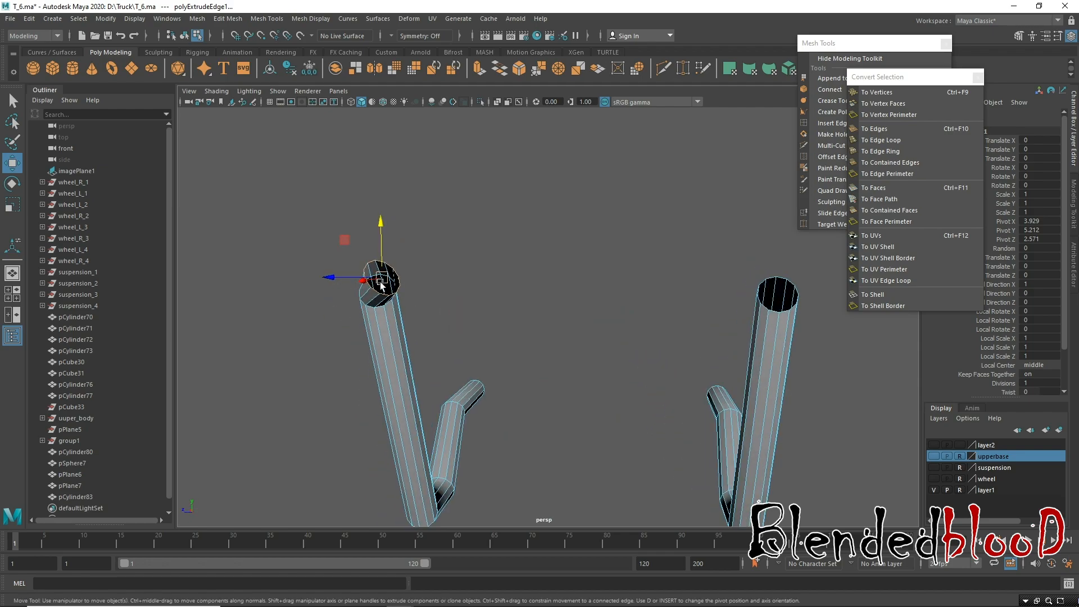
left_click_drag(454, 328, 732, 375, "alt")
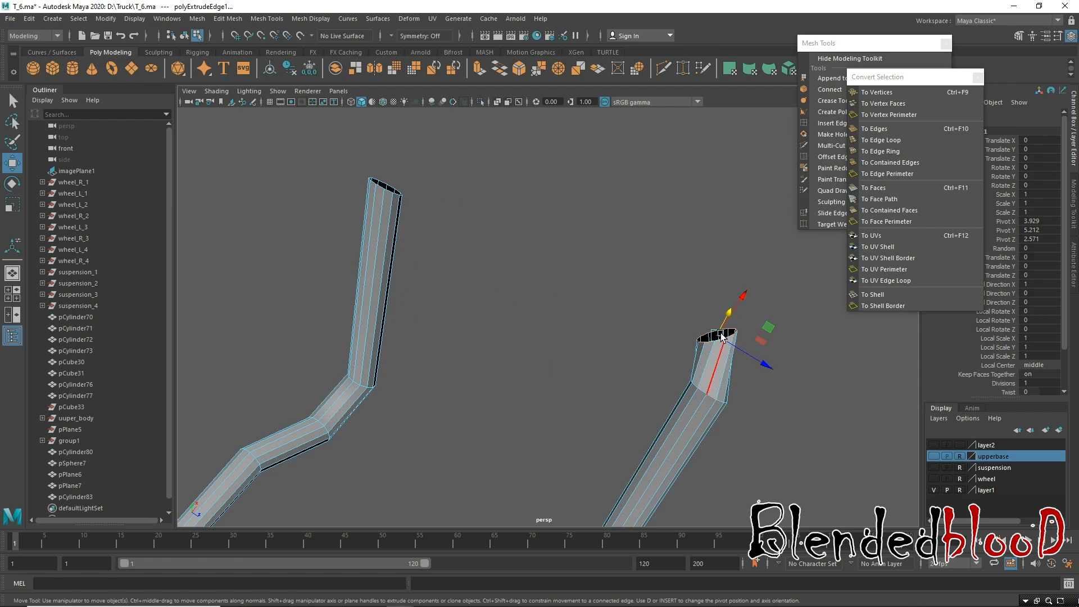
left_click_drag(739, 303, 746, 327)
left_click_drag(748, 380, 724, 383)
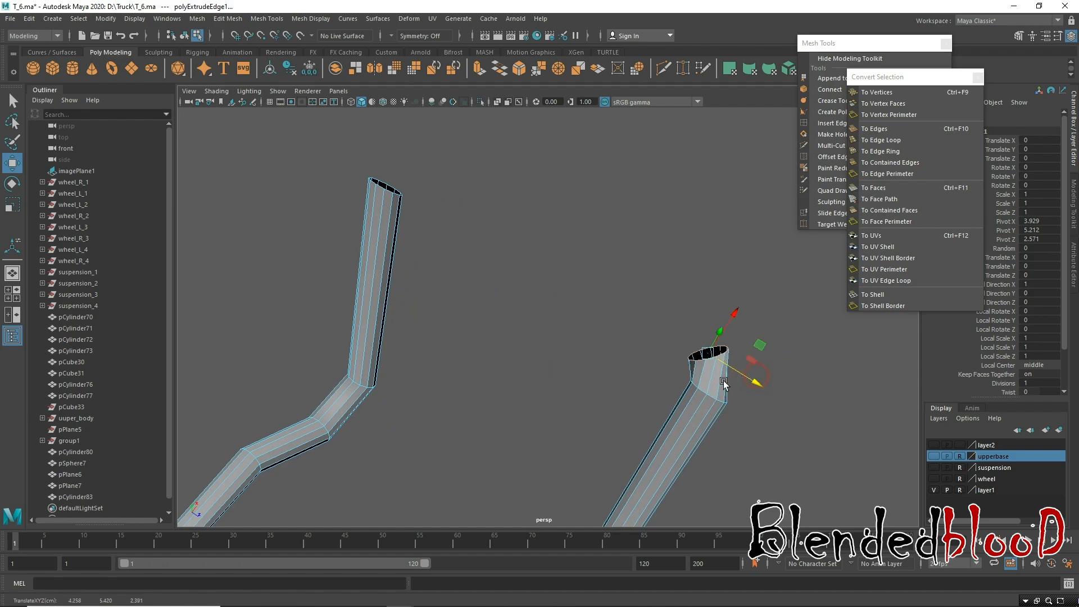
Undo the edge extrusion and the face deletions to restore the frame's crossbar and corners.
key("ctrl+z")
key("ctrl+z")
key("ctrl+z")
key("ctrl+z")
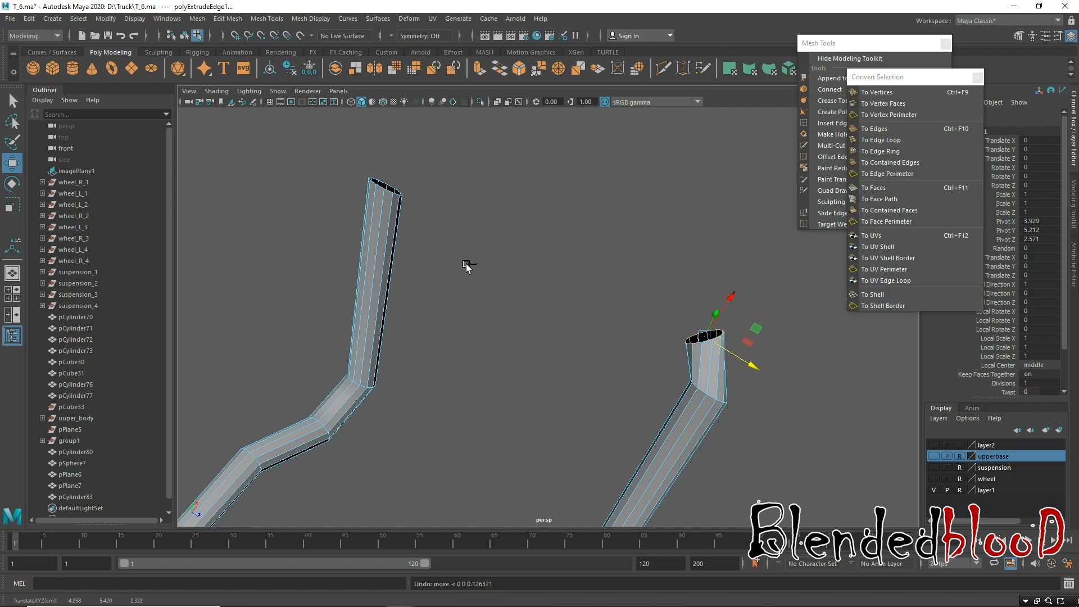
key("ctrl+z")
key("ctrl+z")
key("ctrl+z")
key("ctrl+z")
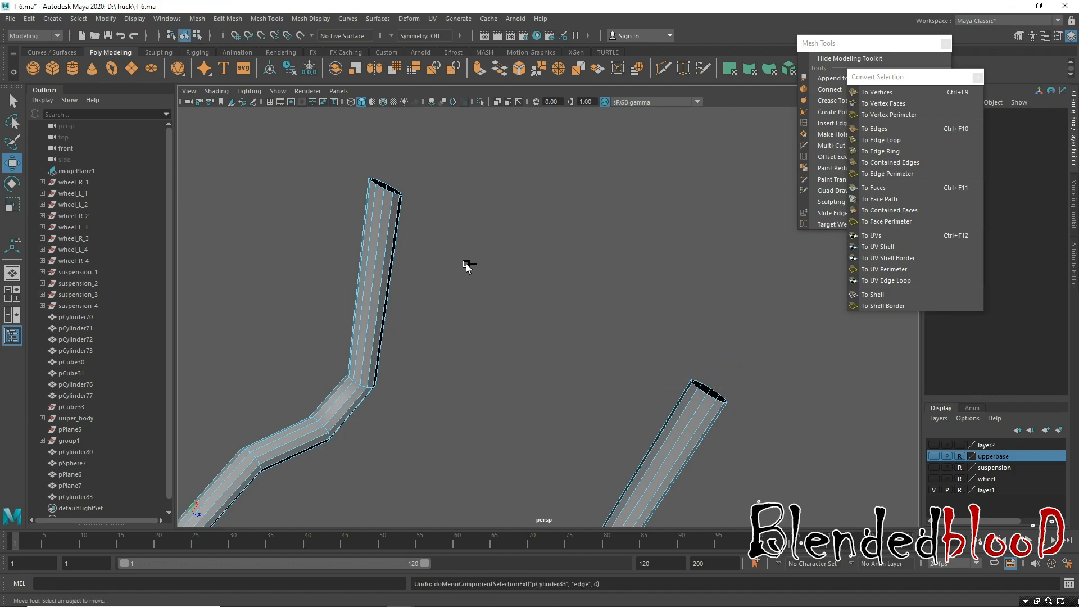
key("ctrl+z")
key("ctrl+z")
key("ctrl+z")
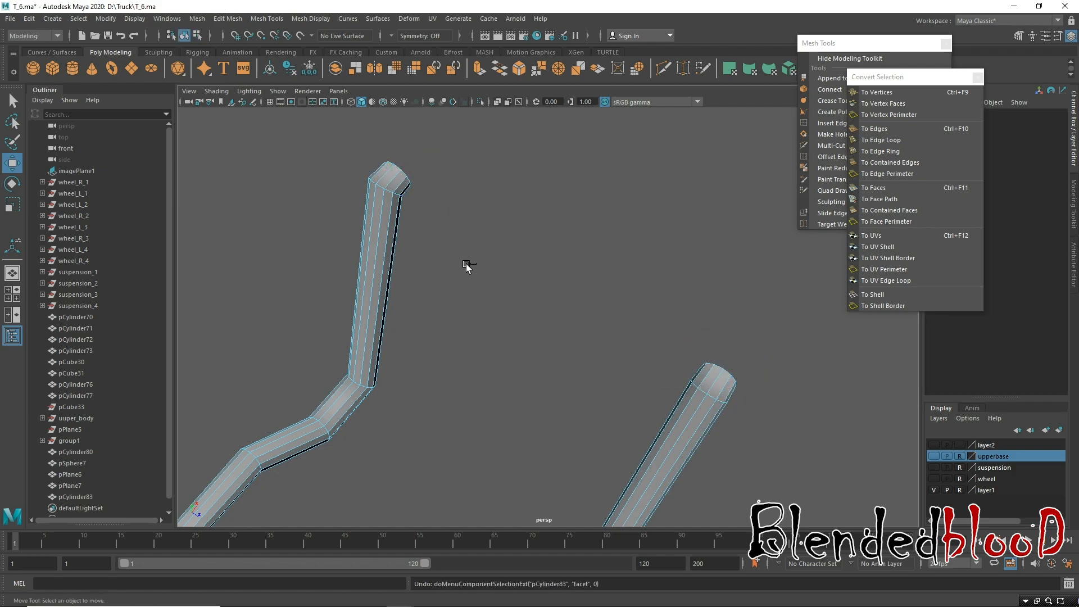
Delete the middle edge loops at both bends beside the crossbar, along with their leftover vertices.
left_click_drag(527, 274, 557, 274, "alt")
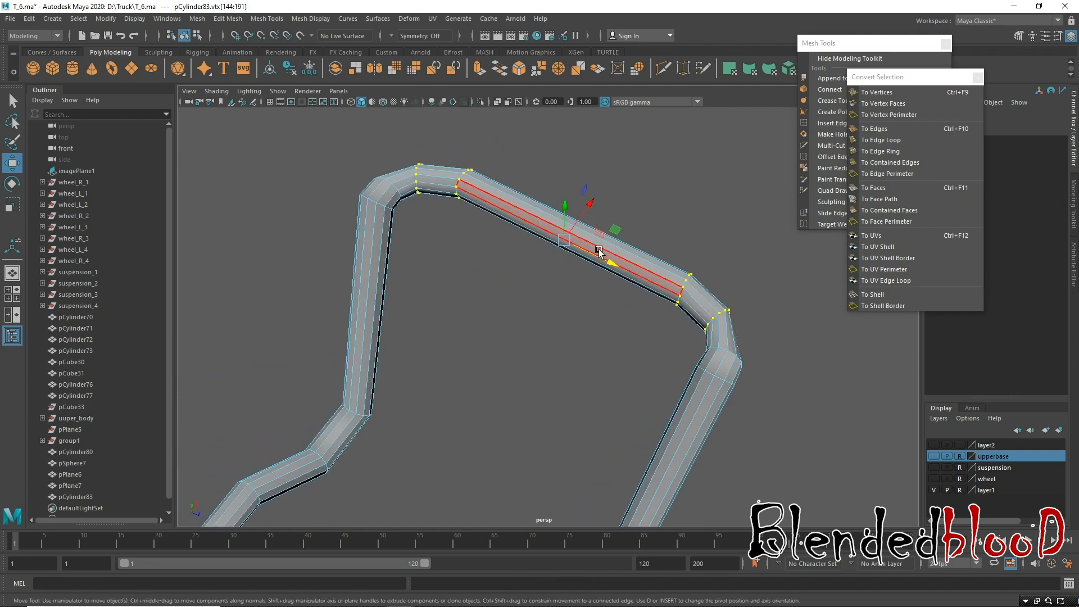
mouse_move(642, 326)
middle_mouse_down("alt")
mouse_move(626, 308)
mouse_move(650, 345)
middle_mouse_up("alt")
right_click_drag(367, 279, 368, 245)
left_click(358, 292)
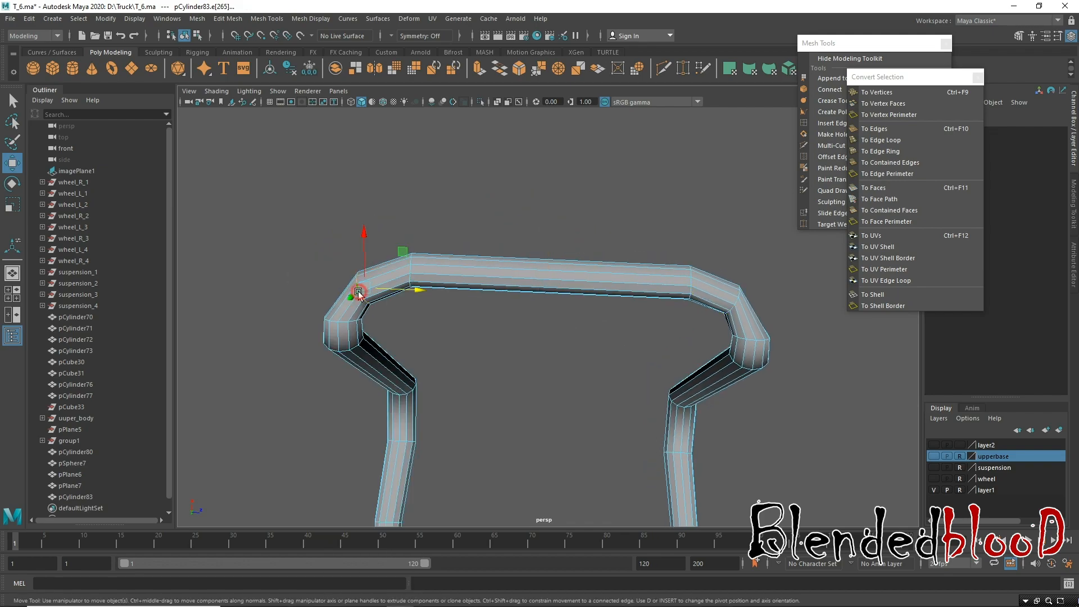
left_click(734, 302, "shift")
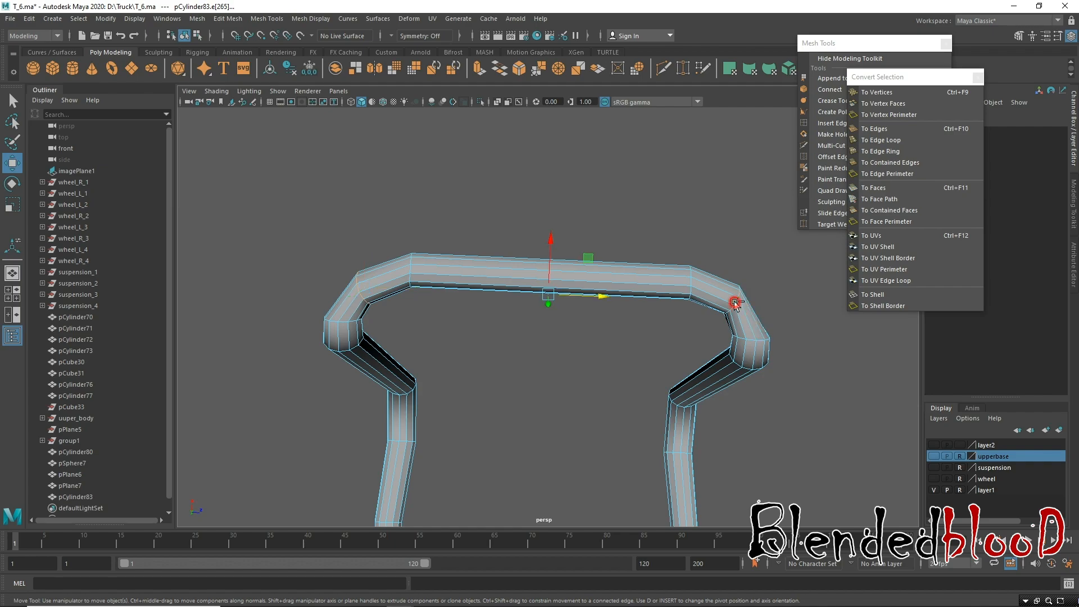
right_click_drag(478, 272, 425, 269)
left_click_drag(230, 203, 865, 417)
key("Delete")
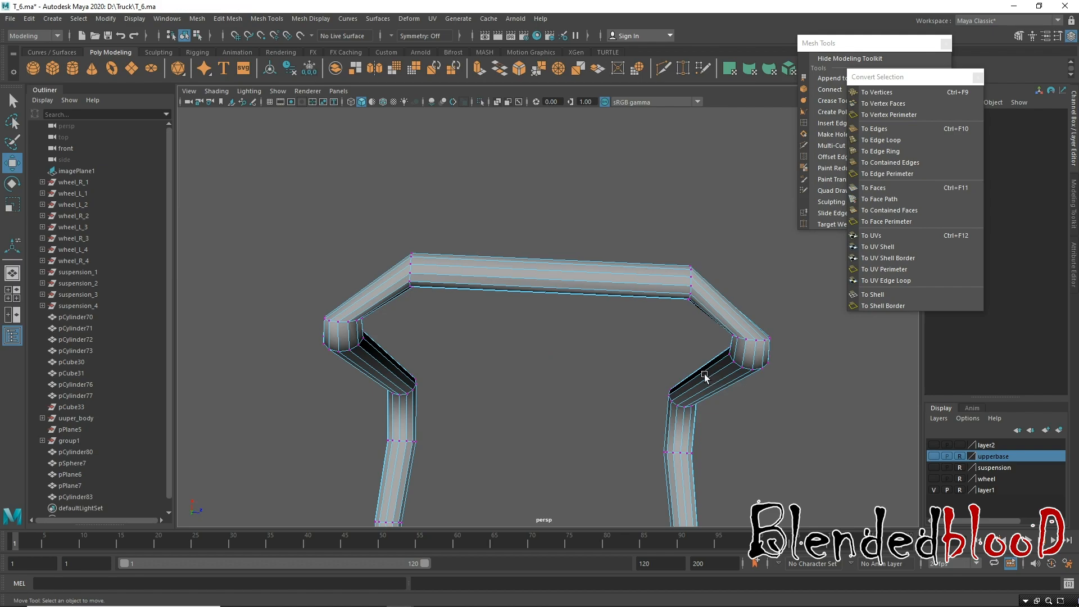
Select the crossbar's ring of faces and move it slightly back toward the uprights along X to about 4.58.
left_click_drag(466, 346, 468, 338, "alt")
right_click_drag(481, 258, 483, 287)
left_click(499, 263)
double_click(498, 263)
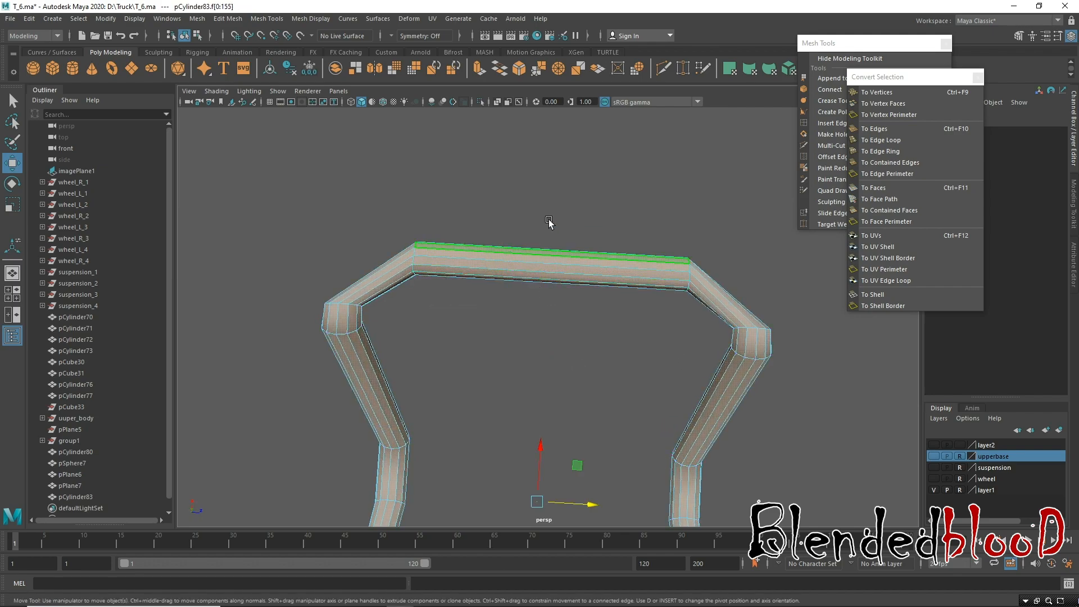
left_click_drag(547, 229, 534, 330)
key("space")
key("f")
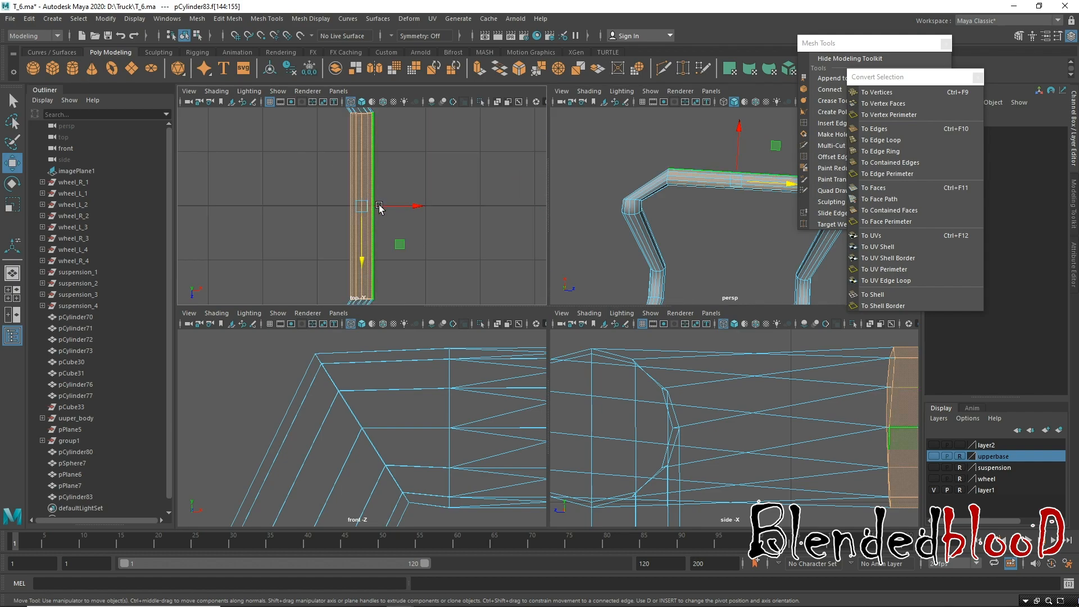
key("space")
scroll(534, 319, "down", 6)
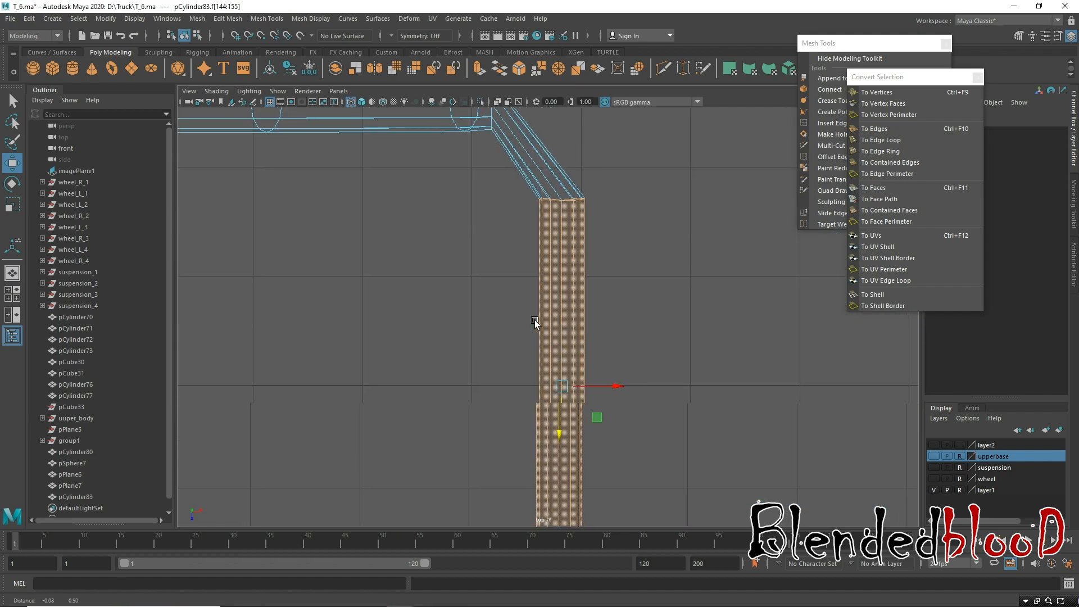
left_click_drag(596, 331, 577, 332)
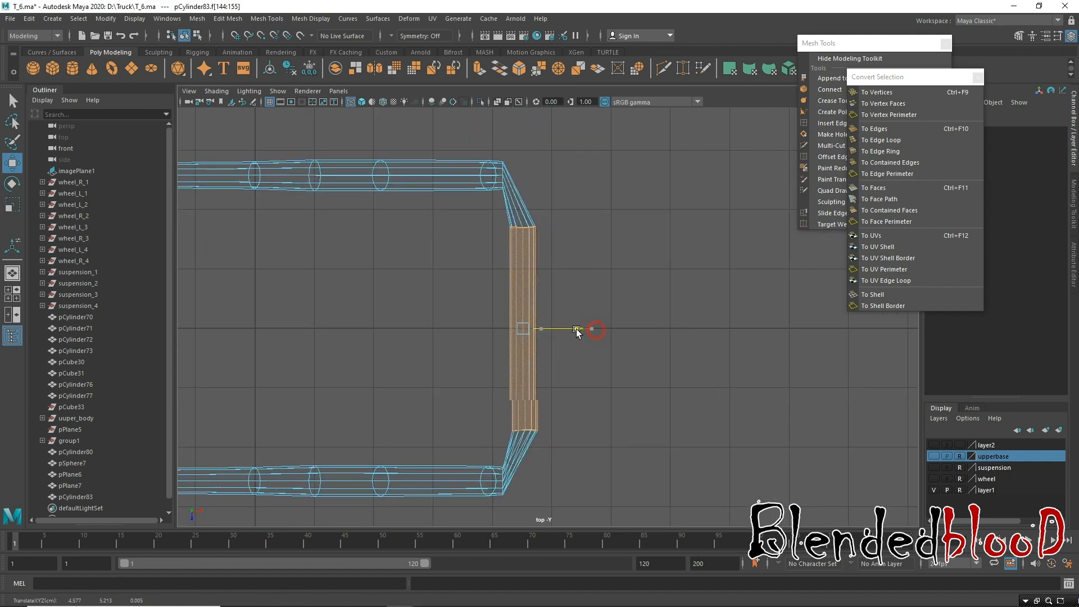
key("space")
key("space")
left_click_drag(673, 238, 503, 288, "alt")
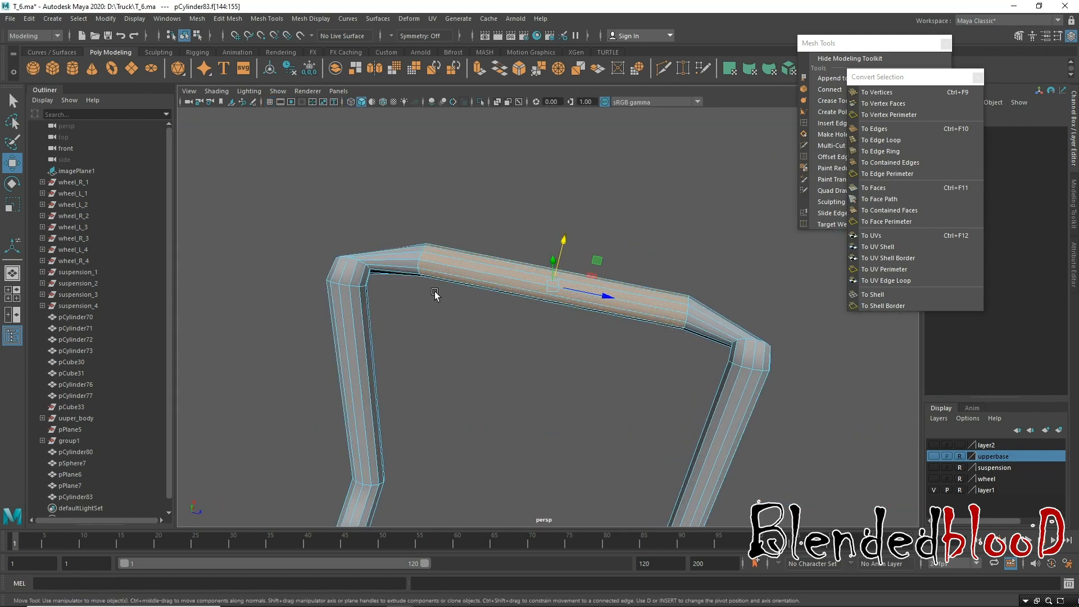
Select the edge loop at one crossbar corner, rotate it diagonally in the top view and move it to about 4.26, 5.21, -2.26.
middle_click_drag(369, 287, 431, 316, "alt")
scroll(486, 277, "up", 4)
right_click_drag(320, 270, 313, 236)
double_click(336, 281)
key("space")
key("space")
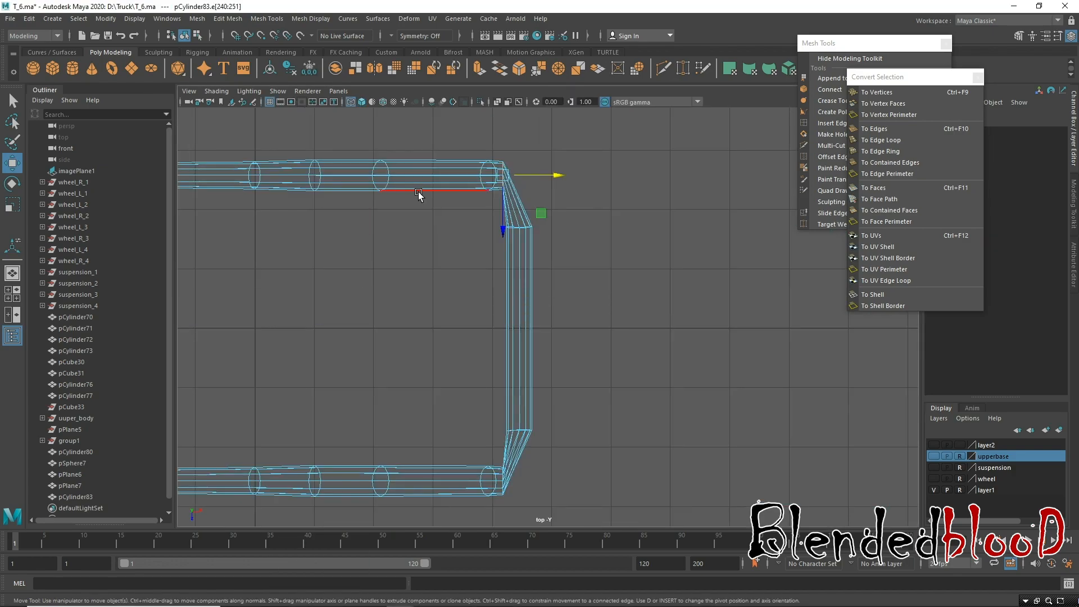
key("e")
left_click_drag(559, 170, 581, 207)
key("w")
left_click_drag(503, 225, 511, 249)
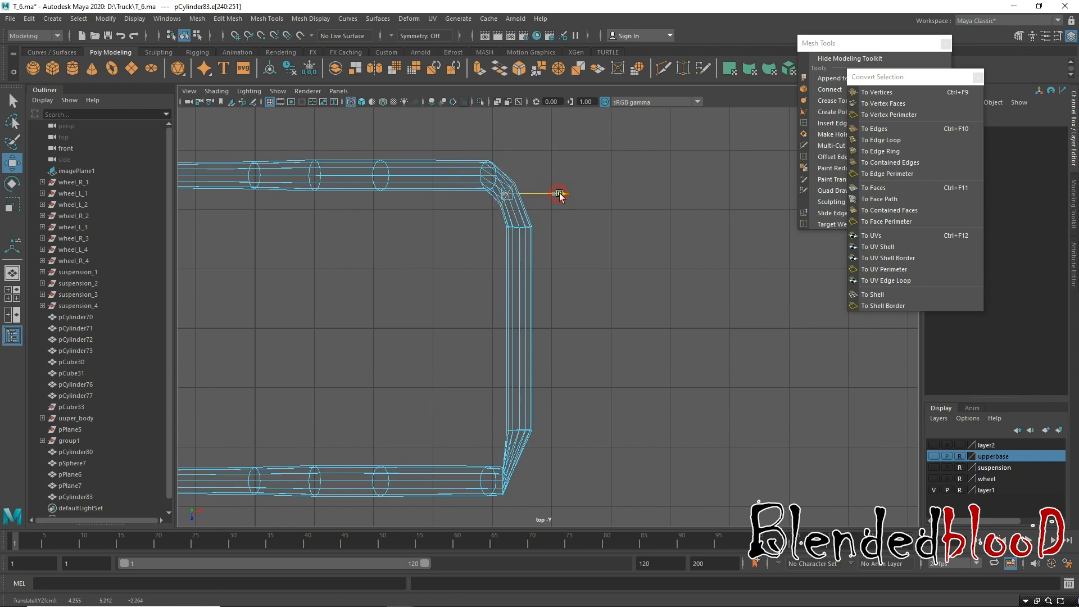
Select the matching edge loop at the opposite crossbar corner, then rotate and move it in the top view to mirror the first bend.
middle_click_drag(535, 328, 537, 223, "alt")
right_click_drag(534, 260, 519, 381, "alt")
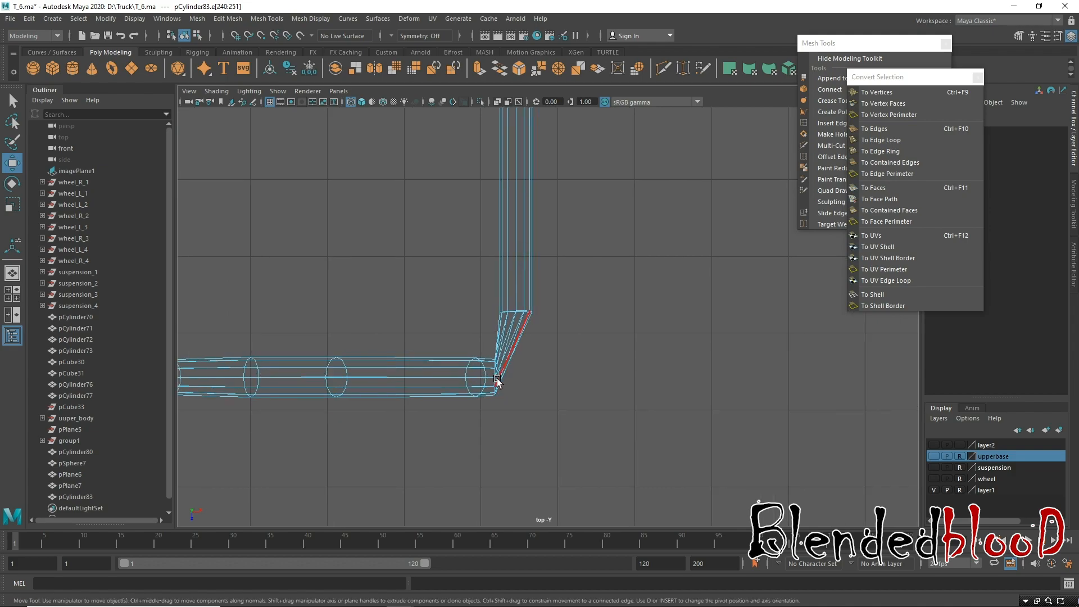
key("space")
key("space")
left_click_drag(472, 174, 655, 266, "alt")
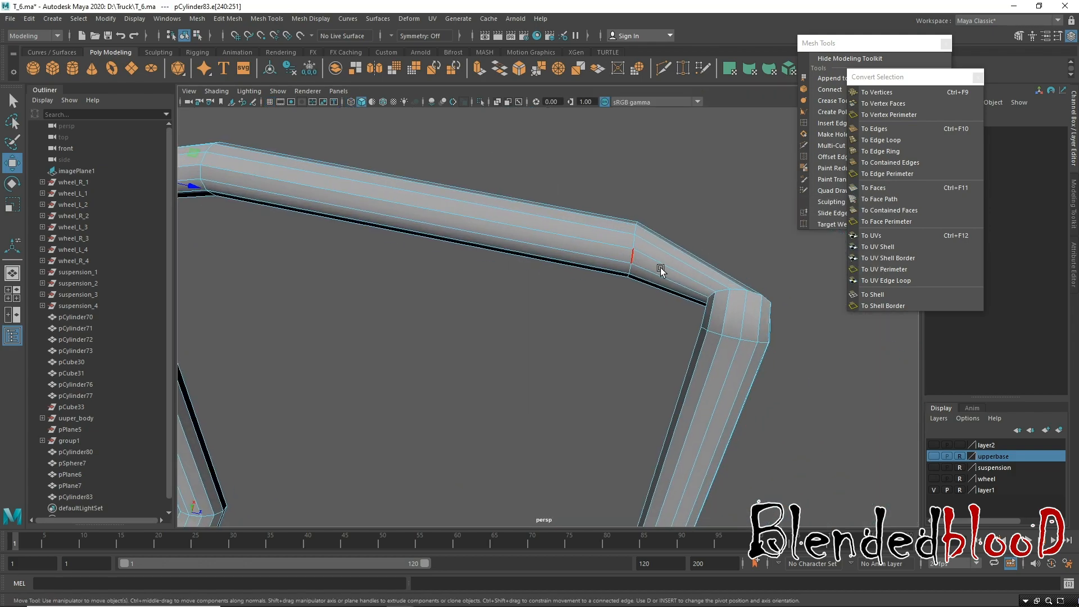
double_click(718, 289)
key("space")
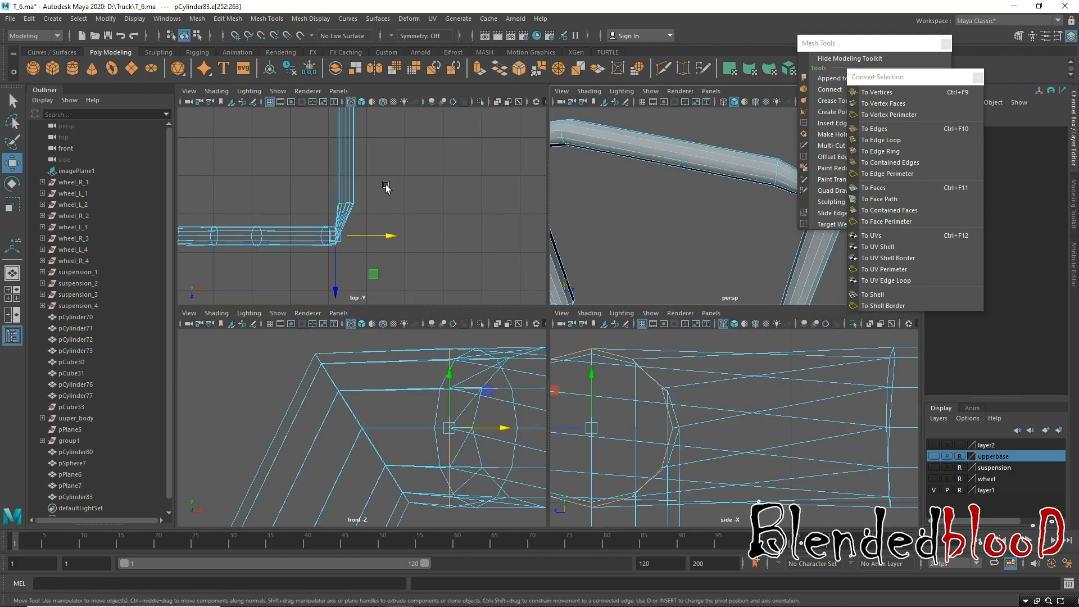
key("space")
left_click_drag(544, 377, 500, 381)
key("e")
key("w")
key("space")
key("space")
Bevel the edge loops at the upper ends of both uprights with a fraction of 1, and check the bends in smooth preview.
right_click_drag(641, 250, 531, 267, "alt")
left_click_drag(531, 269, 734, 277, "alt")
middle_click_drag(328, 274, 584, 340, "alt")
left_click_drag(584, 340, 545, 333, "alt")
double_click(656, 291)
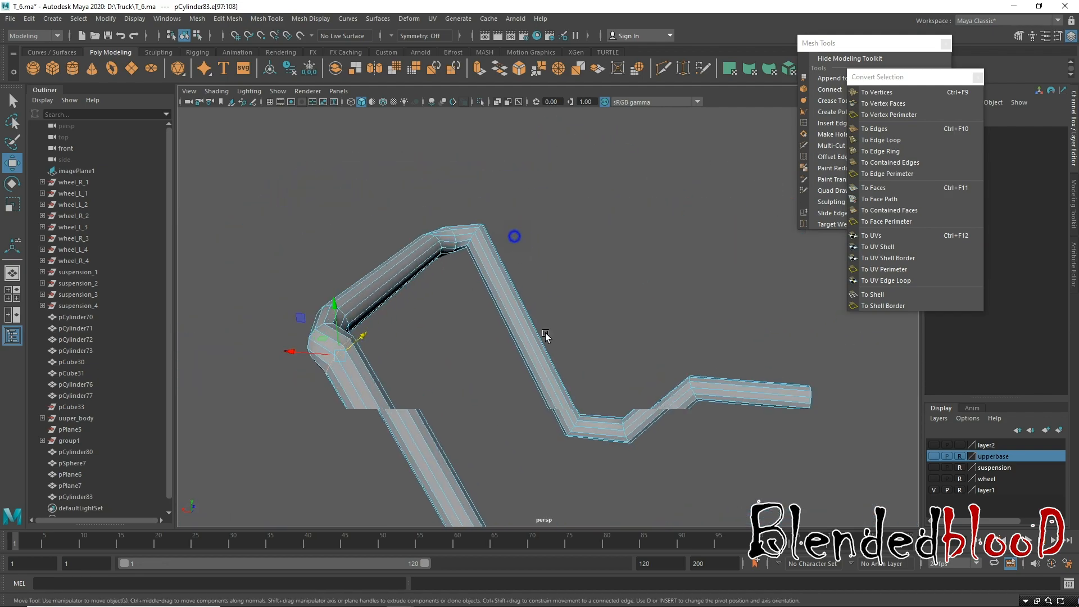
right_click_drag(545, 333, 514, 276, "alt")
middle_click_drag(463, 248, 514, 252, "alt")
right_click_drag(515, 252, 498, 246, "alt")
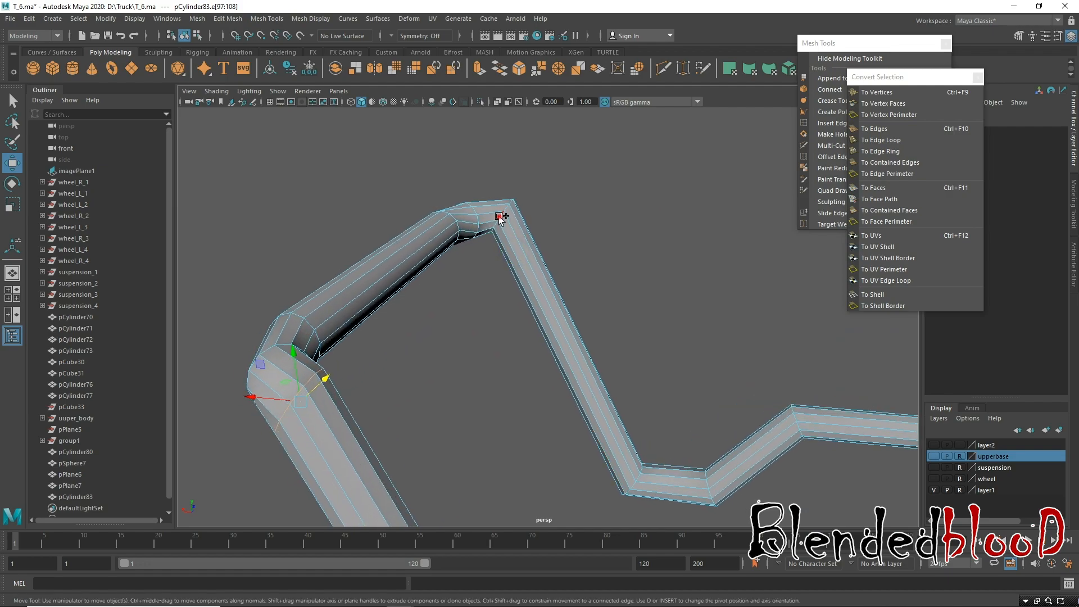
left_click_drag(499, 218, 581, 325, "alt")
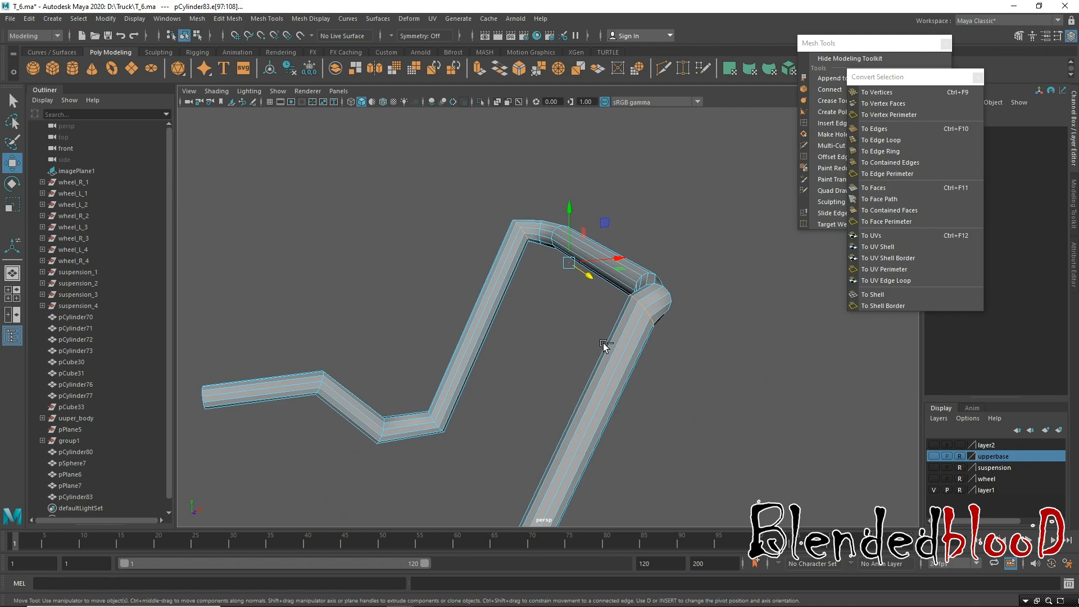
key("ctrl+b")
left_click_drag(687, 385, 695, 385)
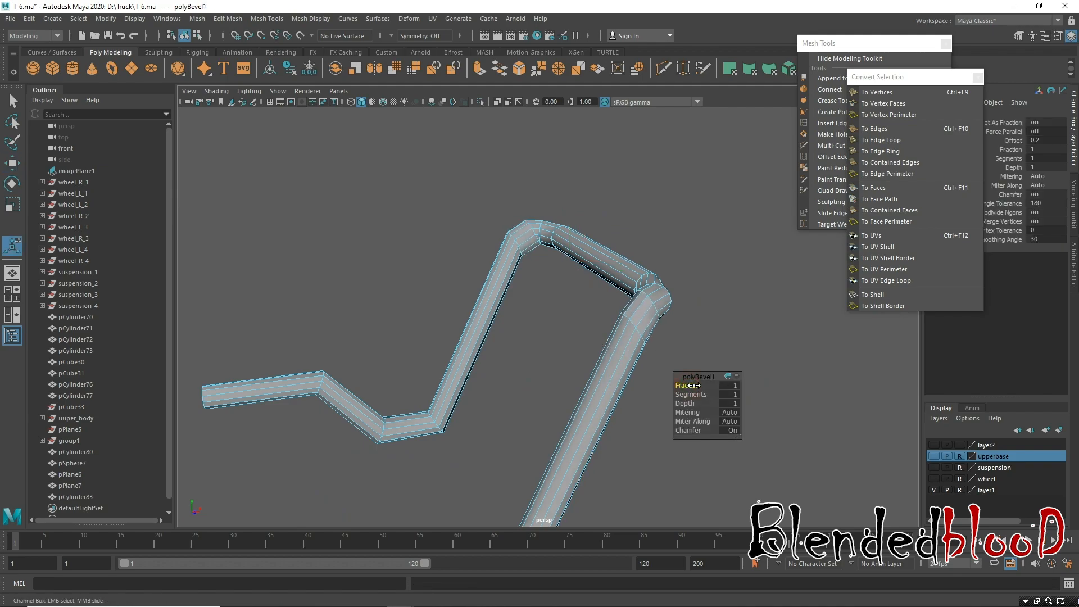
key("w")
key("3")
left_click_drag(713, 344, 599, 252, "alt")
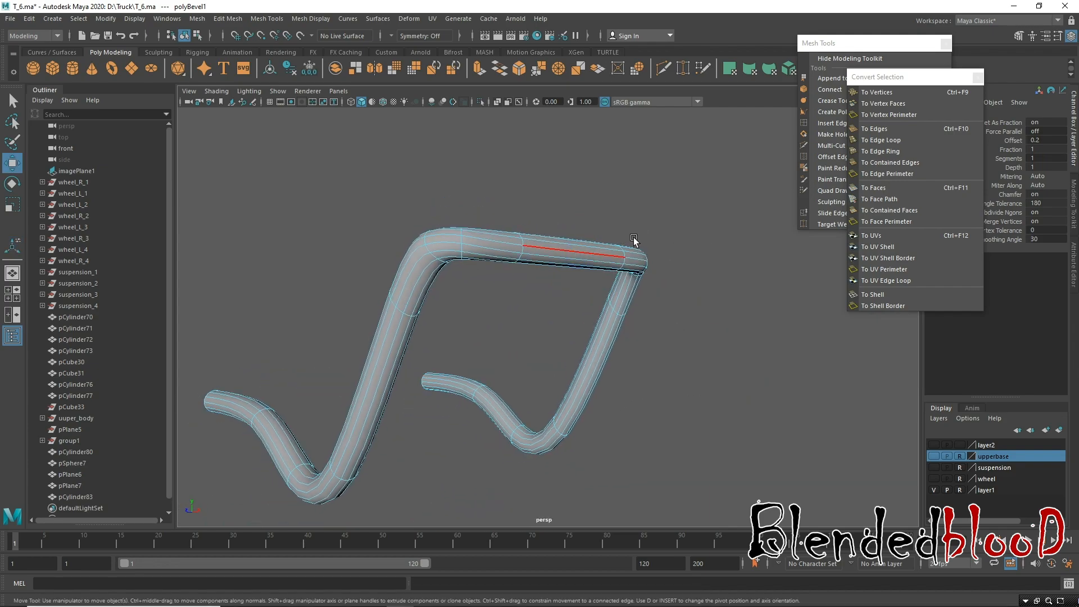
key("1")
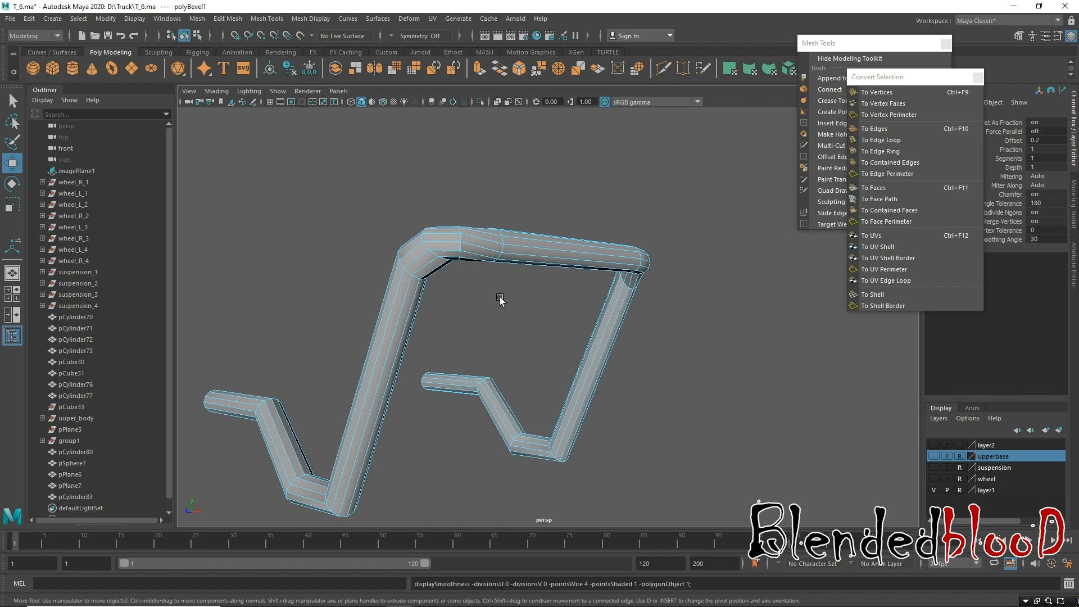
Select the edge loops at the three lower bends on both sides of the frame.
middle_click_drag(509, 283, 598, 222, "alt")
left_click_drag(513, 282, 575, 294, "alt")
middle_click_drag(523, 332, 531, 285, "alt")
right_click_drag(519, 292, 596, 431, "alt")
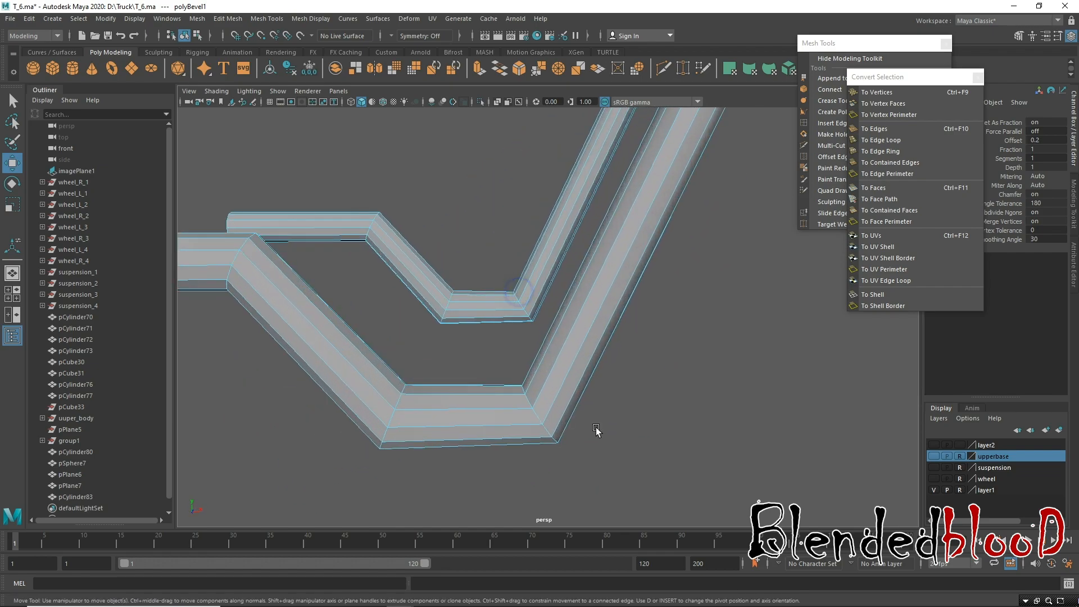
left_click(396, 403)
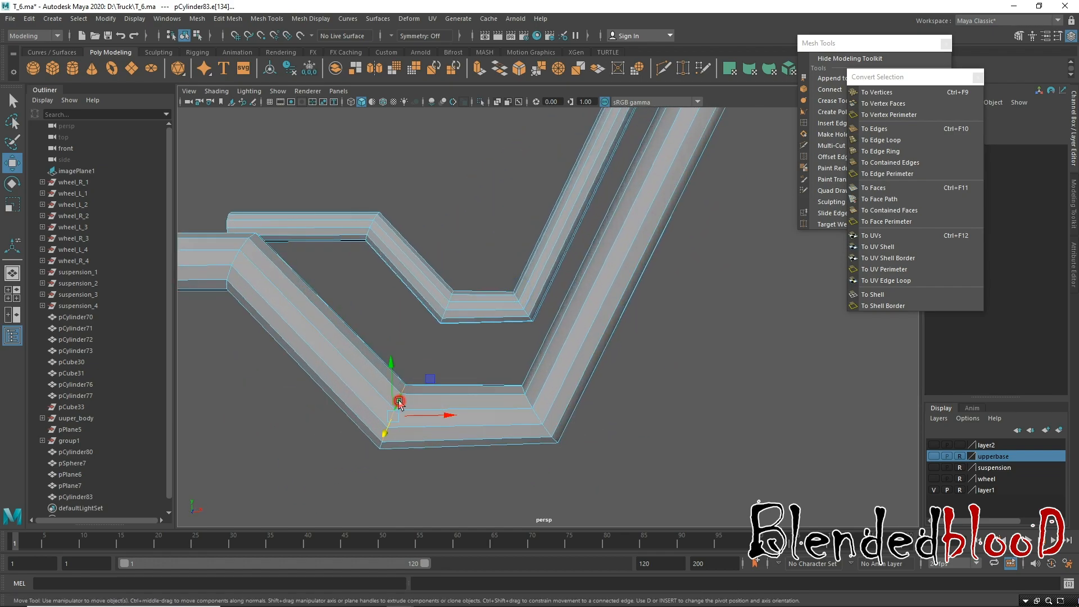
left_click(388, 432)
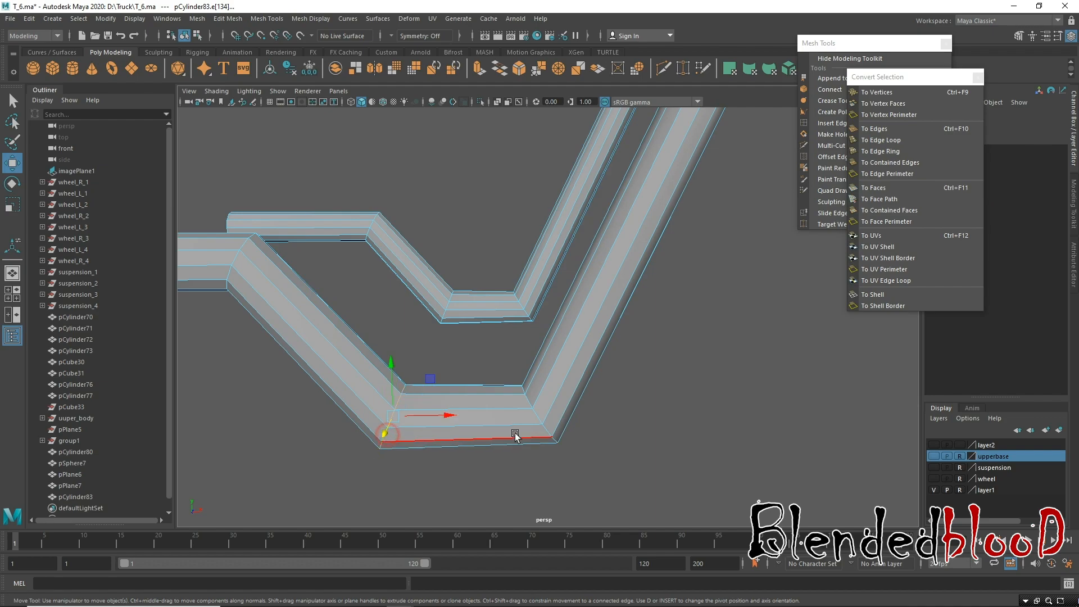
left_click(534, 424)
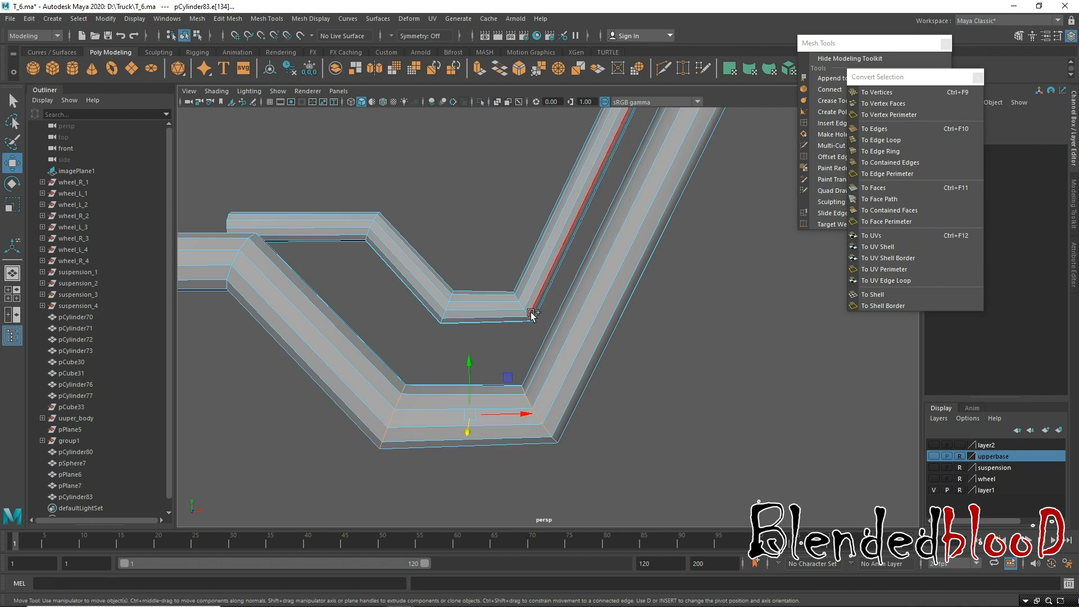
double_click(529, 313)
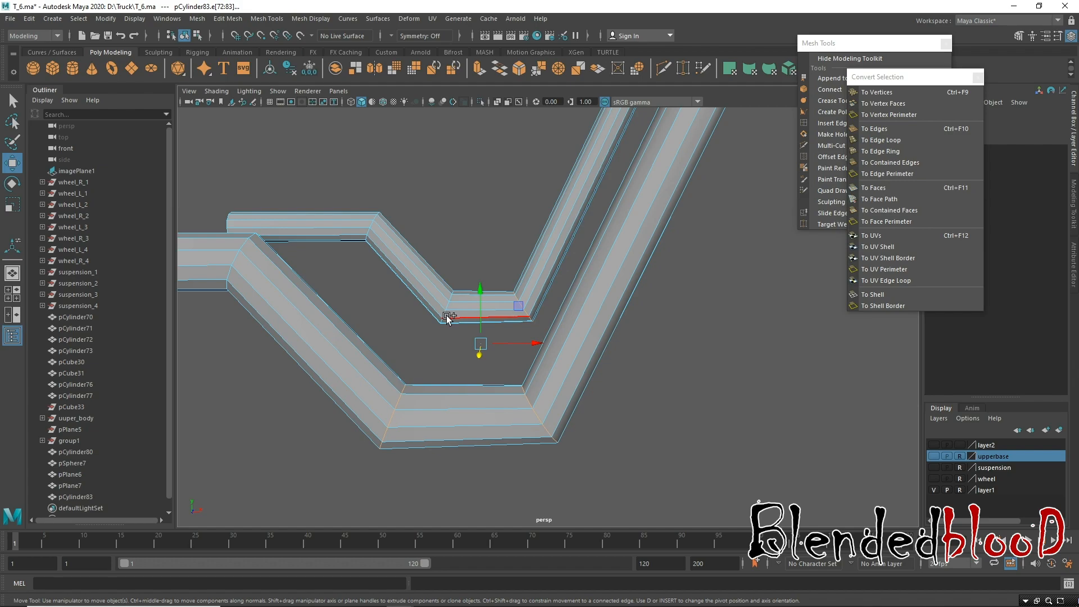
left_click(373, 221)
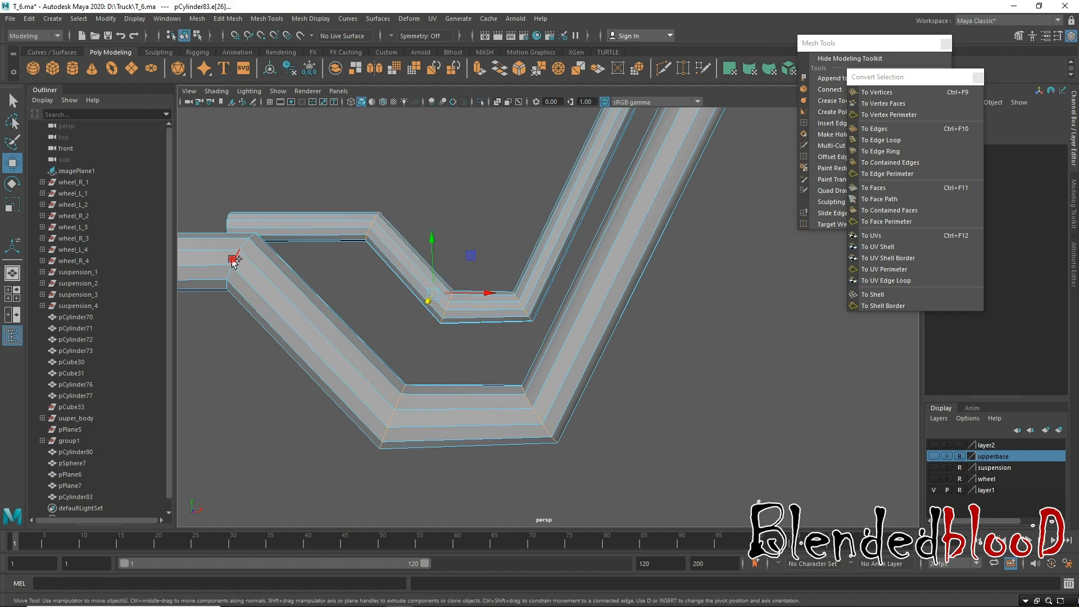
Try beveling the selected lower bends with a fraction of 0.1 and 3 segments, and inspect the smoothed frame.
left_click_drag(534, 328, 609, 337, "alt")
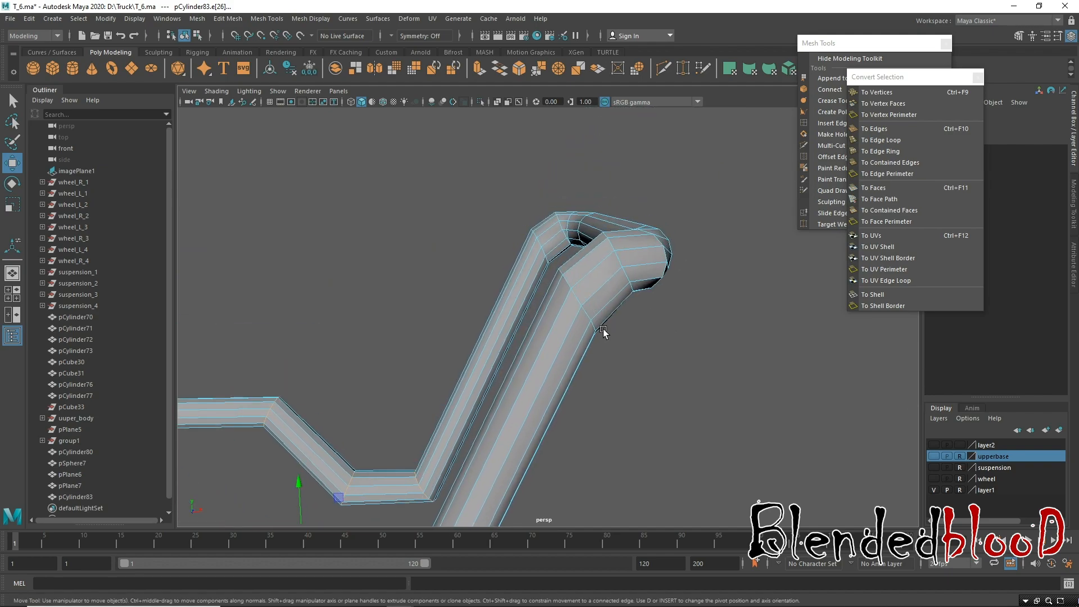
right_click_drag(615, 345, 549, 277, "alt")
left_click_drag(619, 286, 650, 234, "alt")
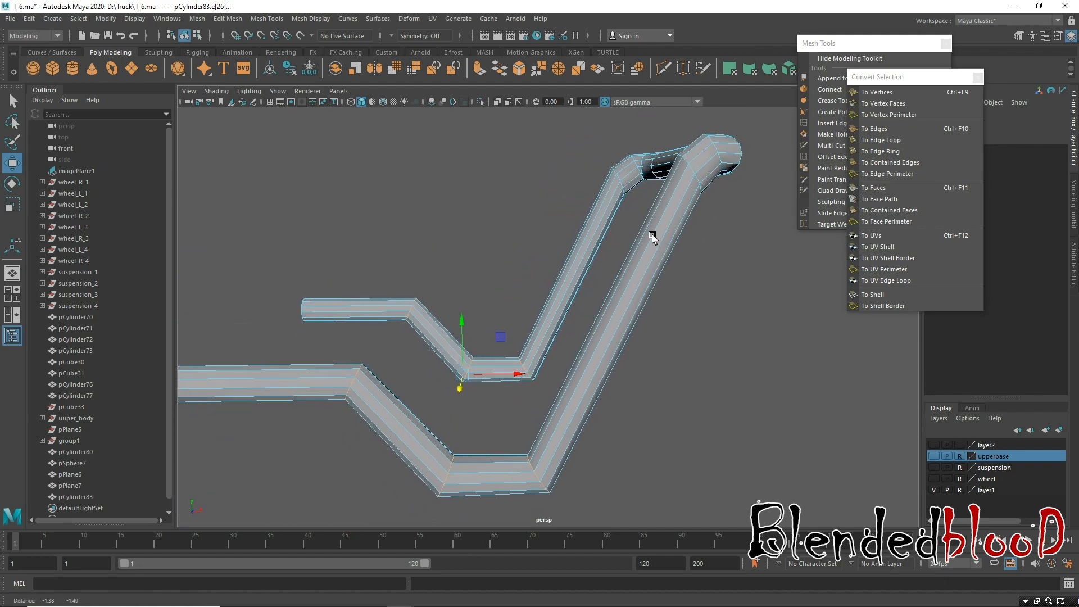
key("ctrl+b")
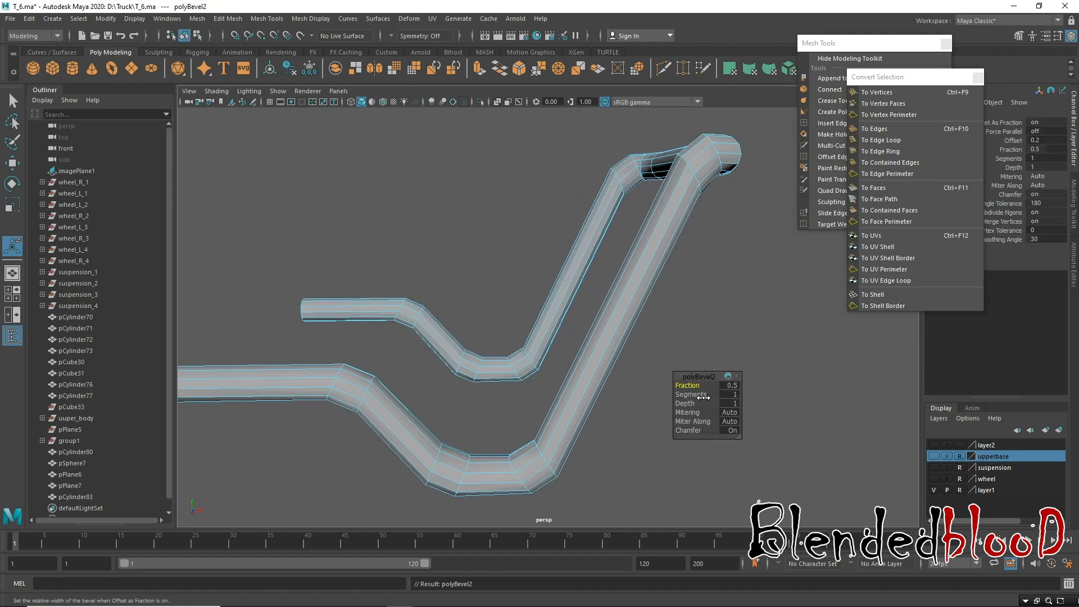
left_click_drag(695, 386, 695, 396)
key("w")
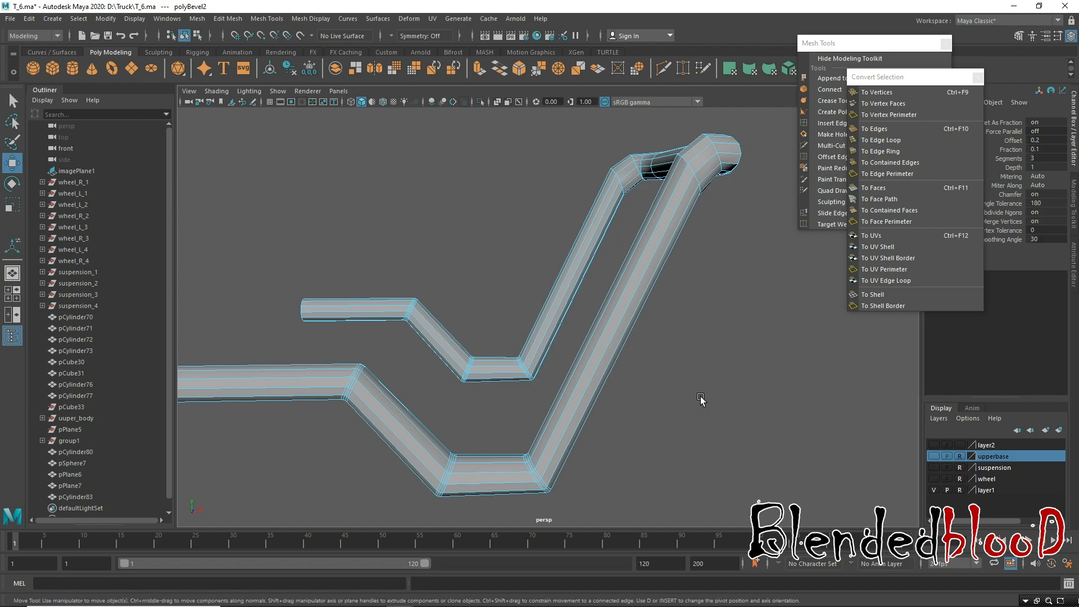
key("3")
right_click_drag(624, 285, 682, 287)
left_click(703, 321)
right_click_drag(737, 371, 635, 315, "alt")
left_click_drag(728, 378, 600, 337, "alt")
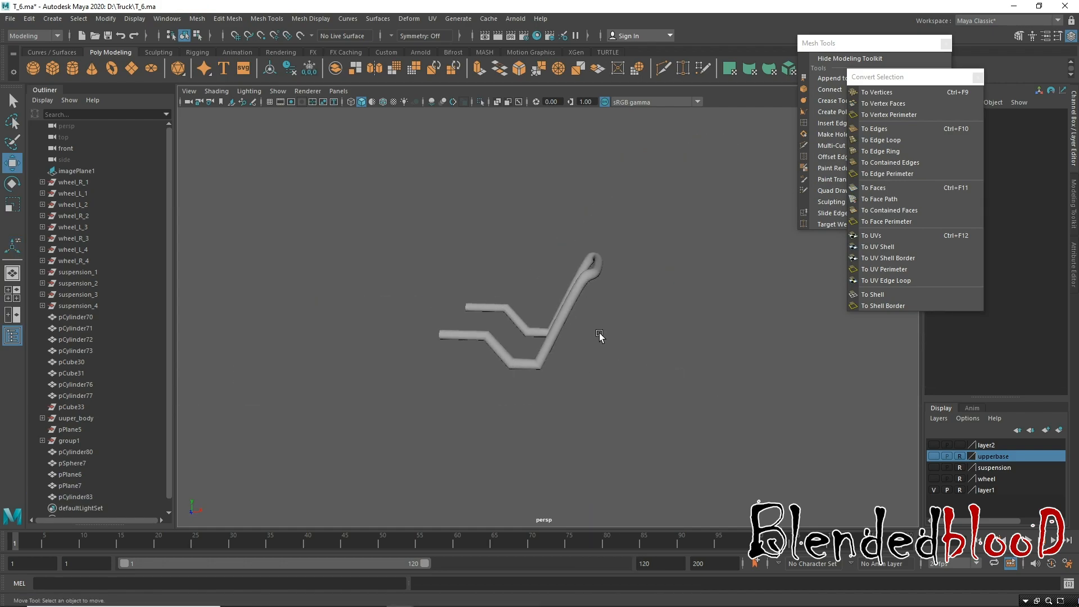
right_click_drag(600, 337, 606, 430, "alt")
right_click_drag(584, 365, 652, 590, "alt")
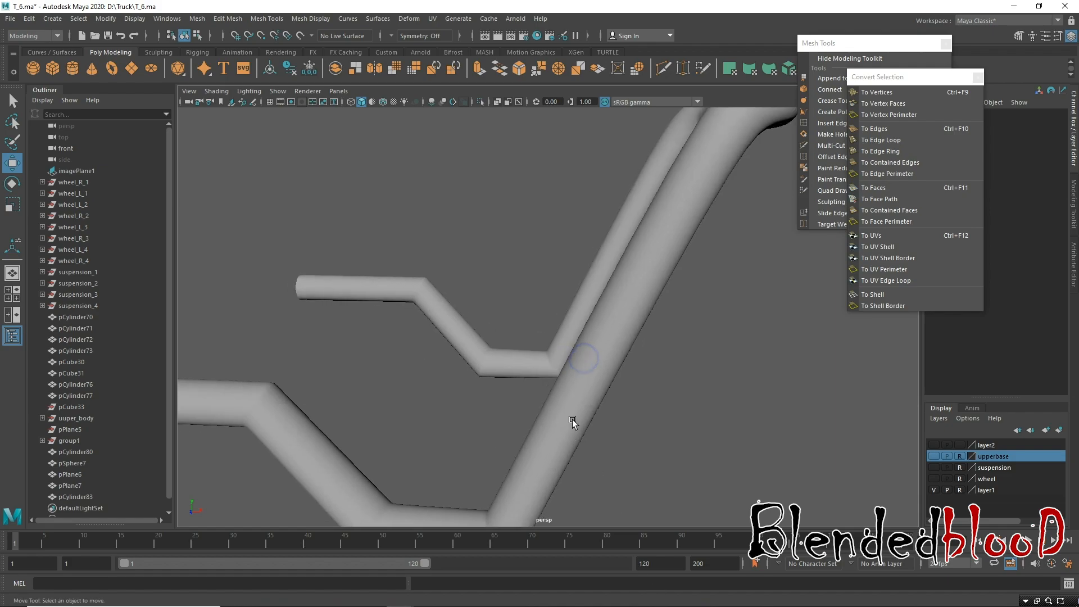
right_click_drag(754, 439, 701, 409, "alt")
Undo the three-segment bevel on the lower bends and return the frame to unsmoothed display with its edge loops selected.
key("ctrl+z")
key("ctrl+z")
key("ctrl+z")
key("ctrl+z")
key("ctrl+z")
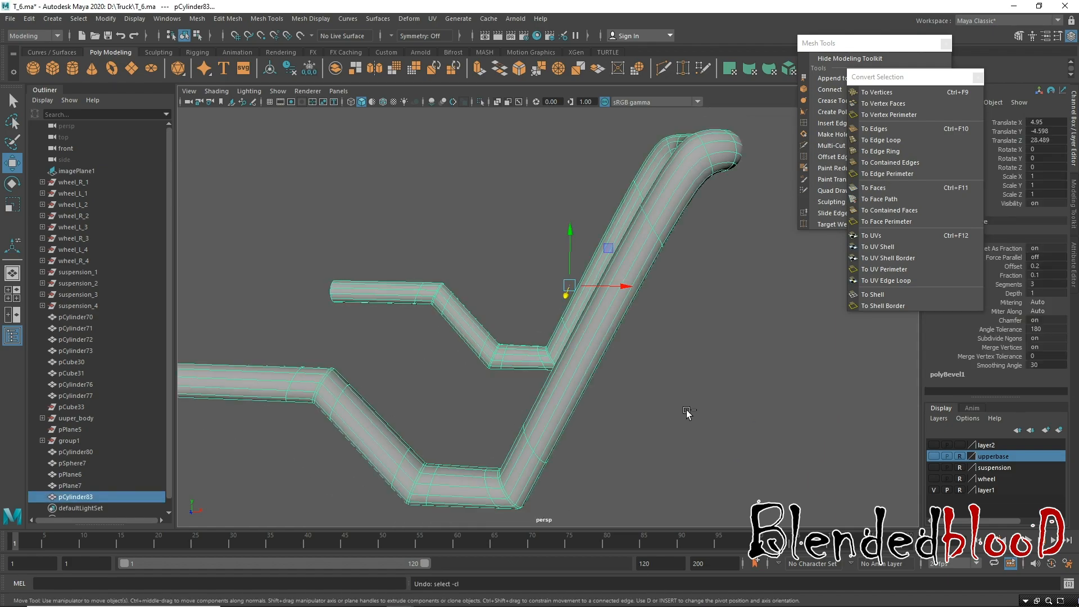
key("ctrl+z")
key("ctrl+z")
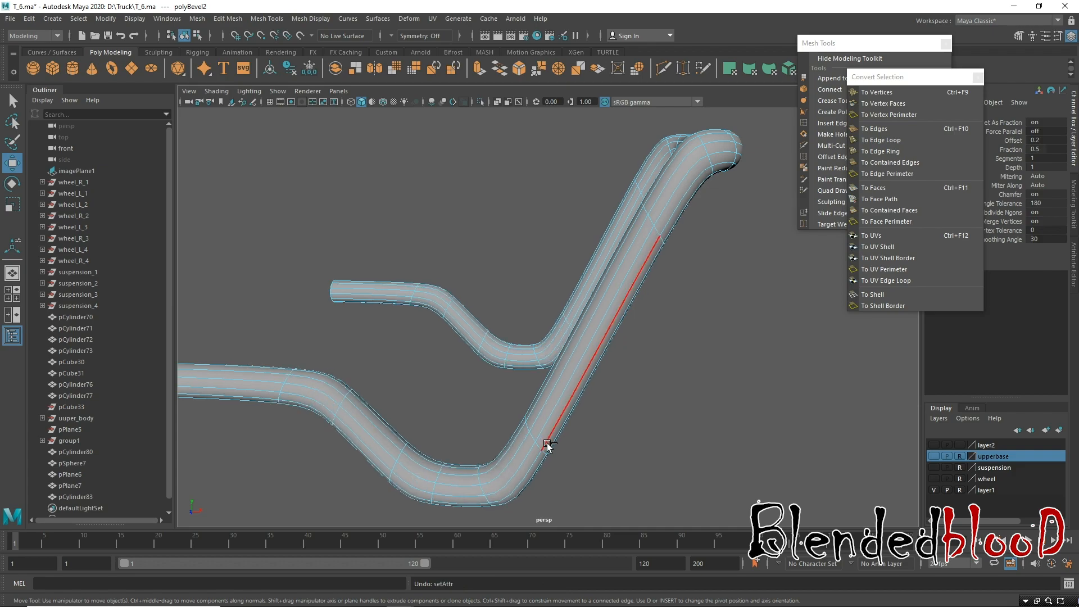
right_click_drag(537, 286, 542, 236)
key("1")
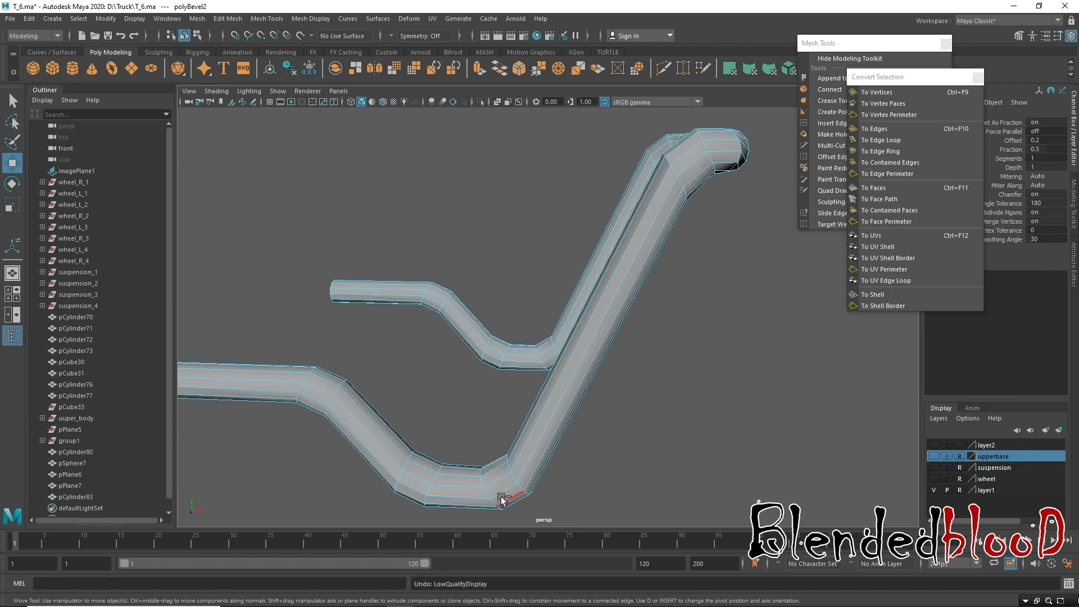
key("ctrl+z")
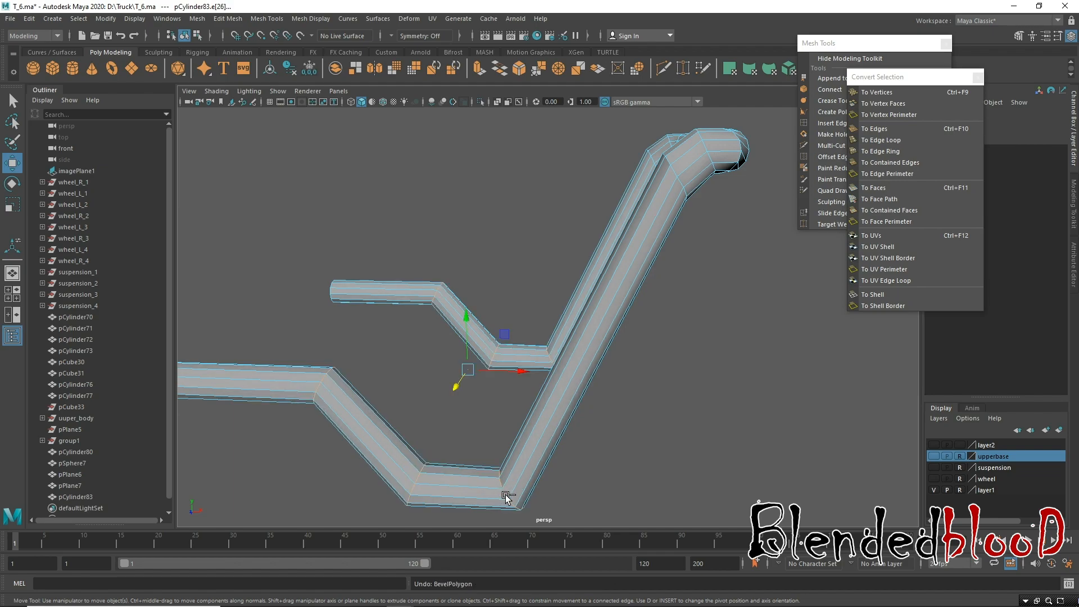
key("3")
key("1")
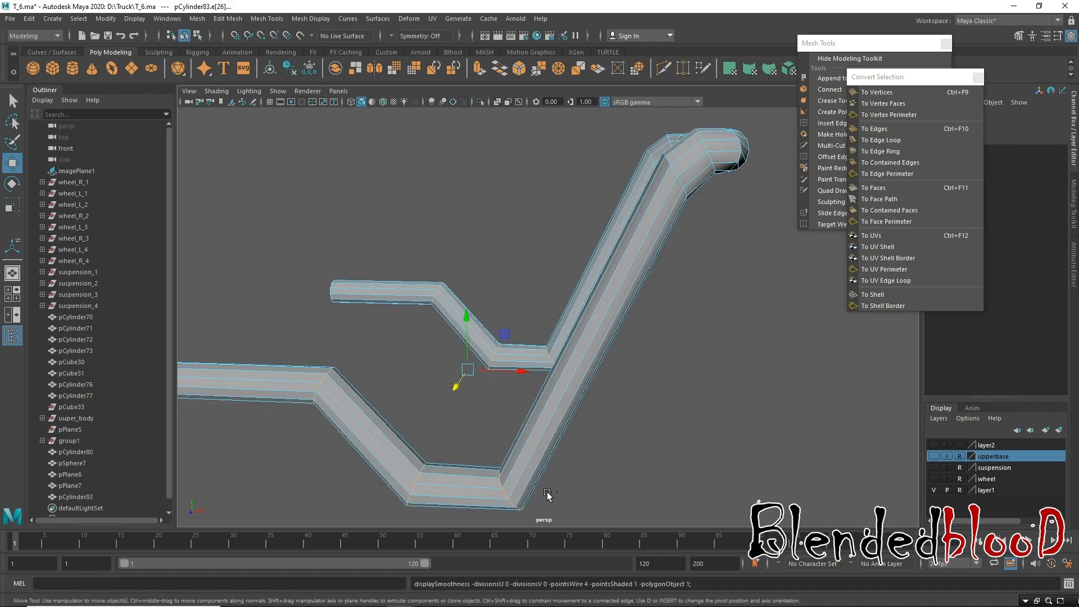
Bevel the selected lower-bend edge loops with a fraction of 0.1 and a single segment.
key("ctrl+b")
left_click(692, 387)
left_click_drag(691, 385, 690, 385)
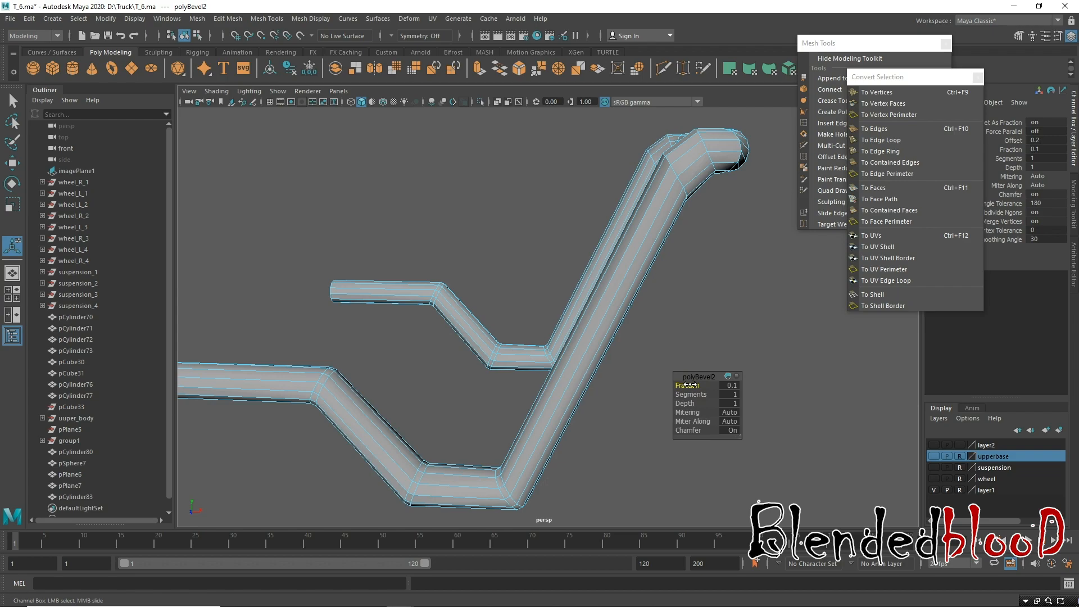
key("w")
Turn on smooth preview for the frame, return to object mode and deselect it to review its shape.
key("3")
right_click_drag(583, 326, 652, 268)
left_click(669, 287)
right_click_drag(732, 434, 621, 386, "alt")
left_click_drag(620, 387, 561, 436, "alt")
scroll(562, 449, "up", 3)
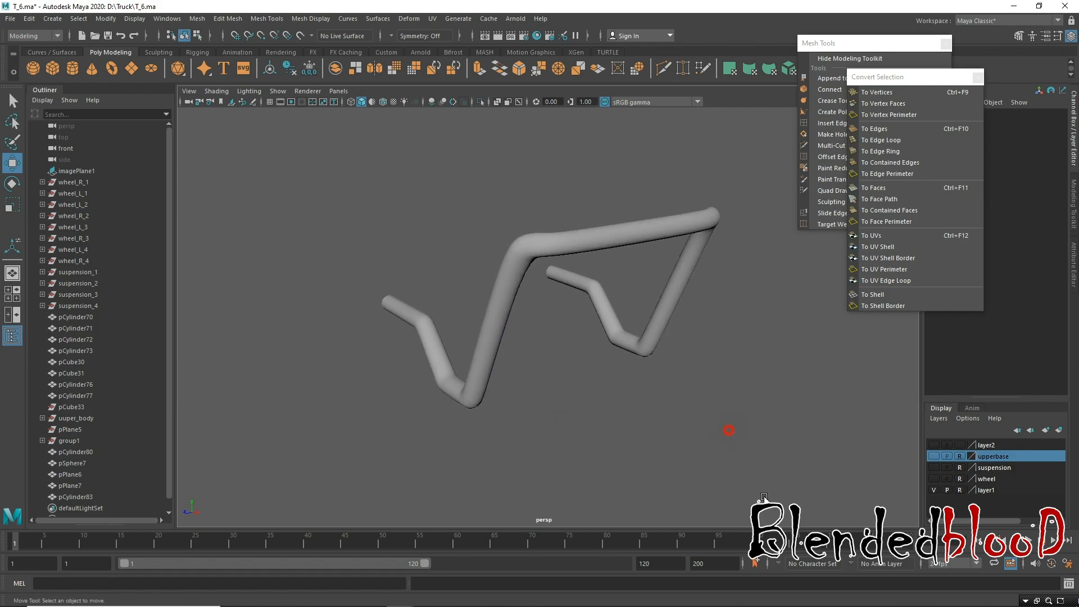
left_click_drag(727, 437, 767, 446, "alt")
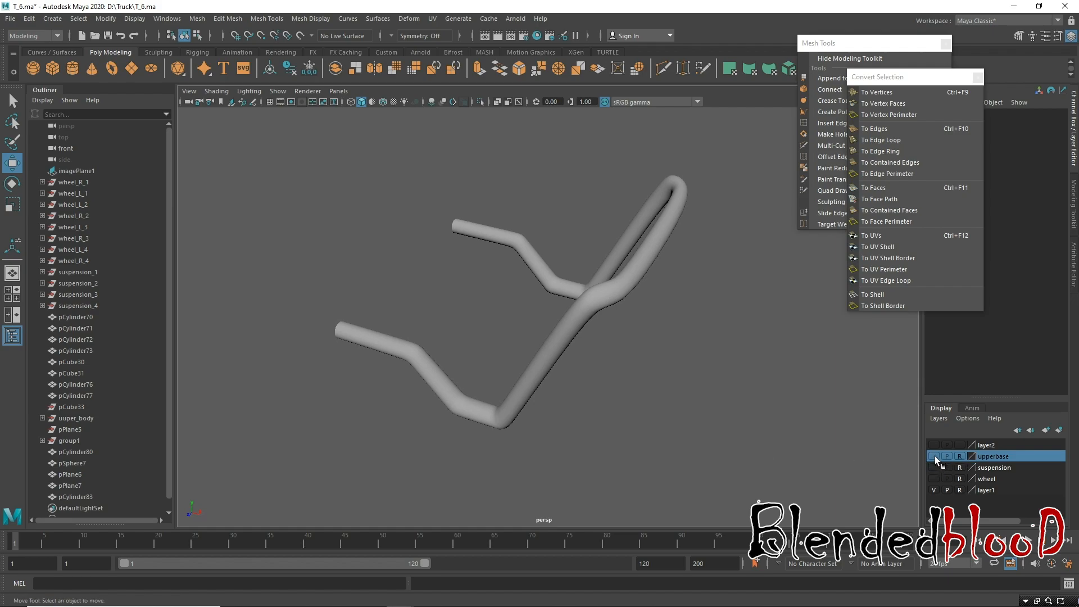
Make the upperbase, layer2, suspension and wheel layers visible to see the frame on the truck's front.
left_click(934, 456)
left_click(938, 444)
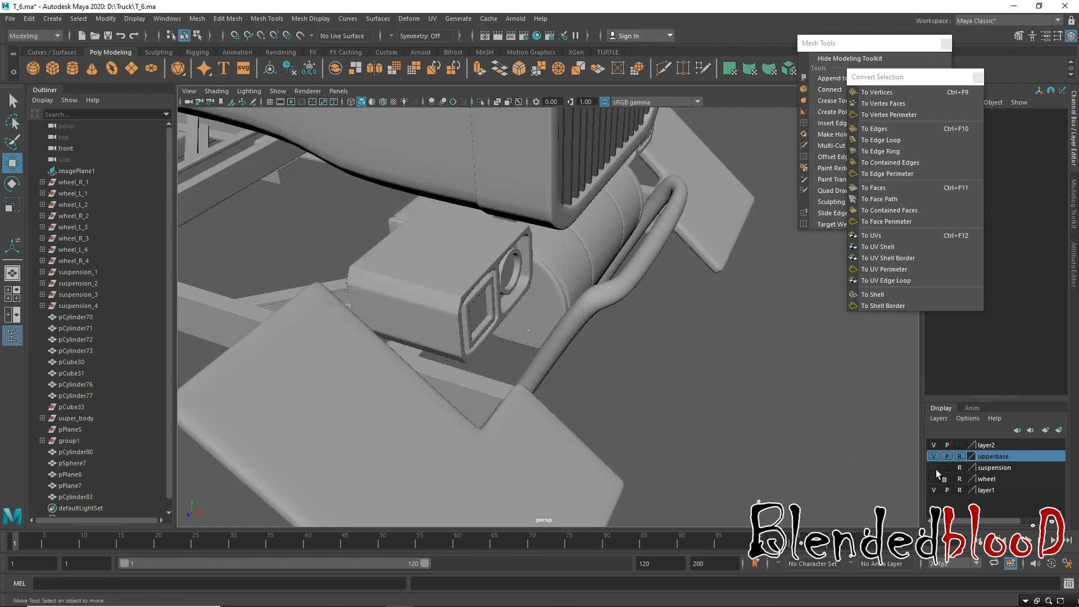
left_click(933, 468)
left_click(935, 478)
right_click_drag(827, 463, 738, 404, "alt")
left_click_drag(738, 403, 644, 353, "alt")
left_click_drag(710, 420, 612, 352, "alt")
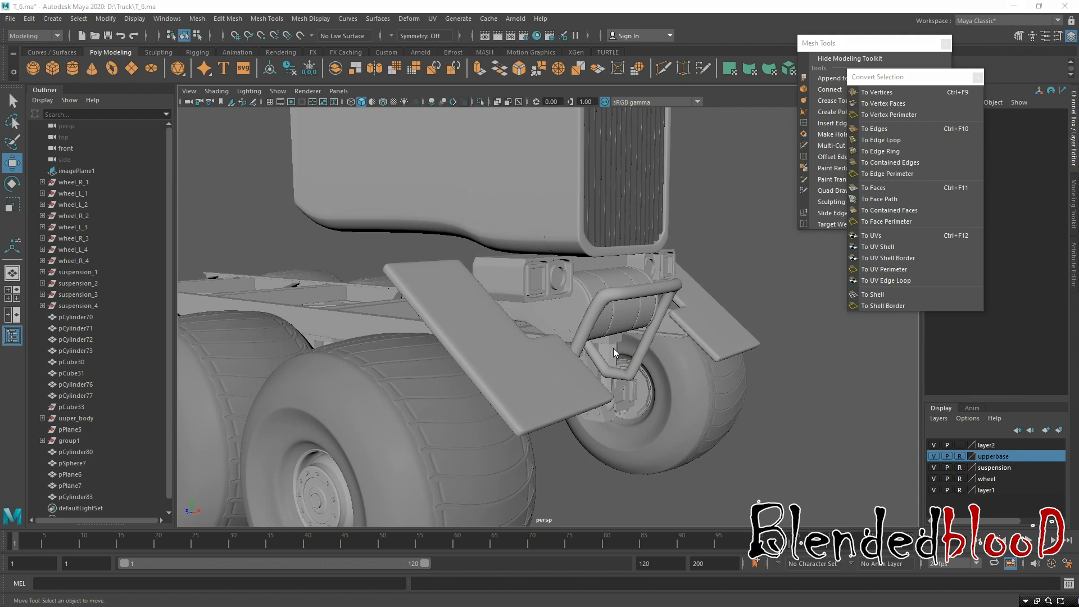
Examine the front bumper tubing in the reference image in the front view and compare it with the modeled frame in perspective.
key("space")
key("space")
scroll(556, 403, "down", 8)
middle_click_drag(613, 457, 164, 312, "alt")
scroll(365, 370, "up", 4)
middle_click_drag(364, 370, 595, 358, "alt")
scroll(540, 323, "up", 3)
right_click_drag(595, 343, 670, 470, "alt")
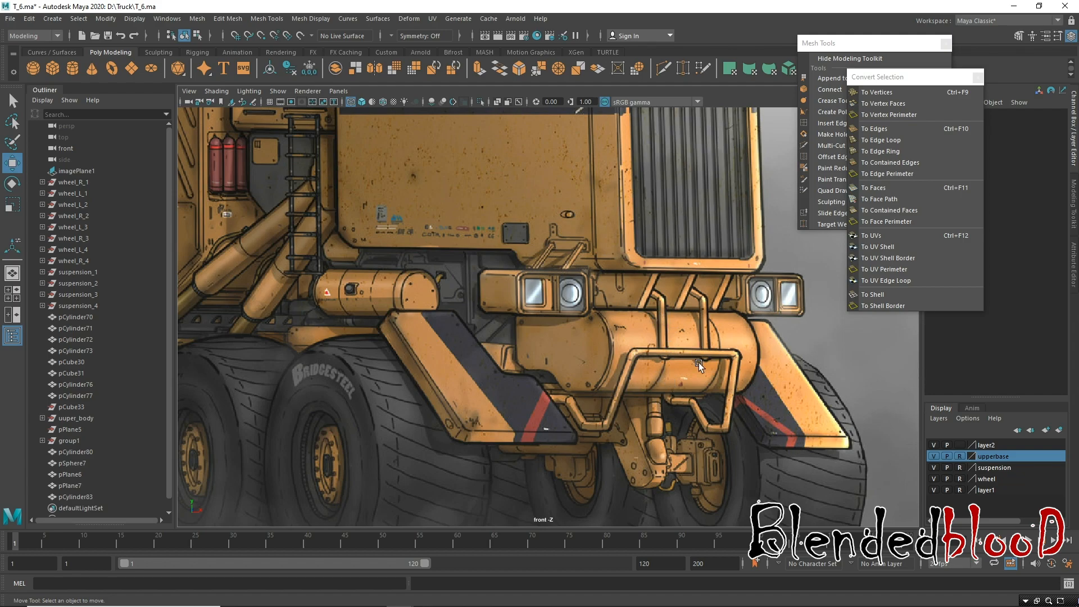
key("space")
key("space")
middle_click_drag(666, 238, 652, 240, "alt")
left_click_drag(652, 241, 603, 228, "alt")
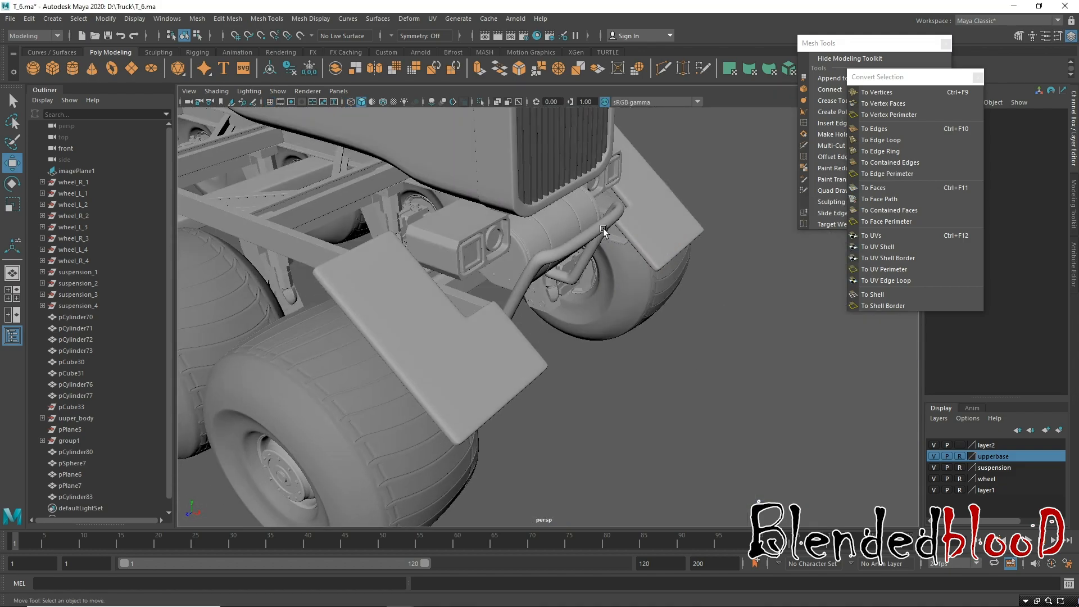
Move the tubular frame clear of the truck and hide all the truck and reference layers.
left_click(603, 240)
left_click_drag(589, 282, 929, 457)
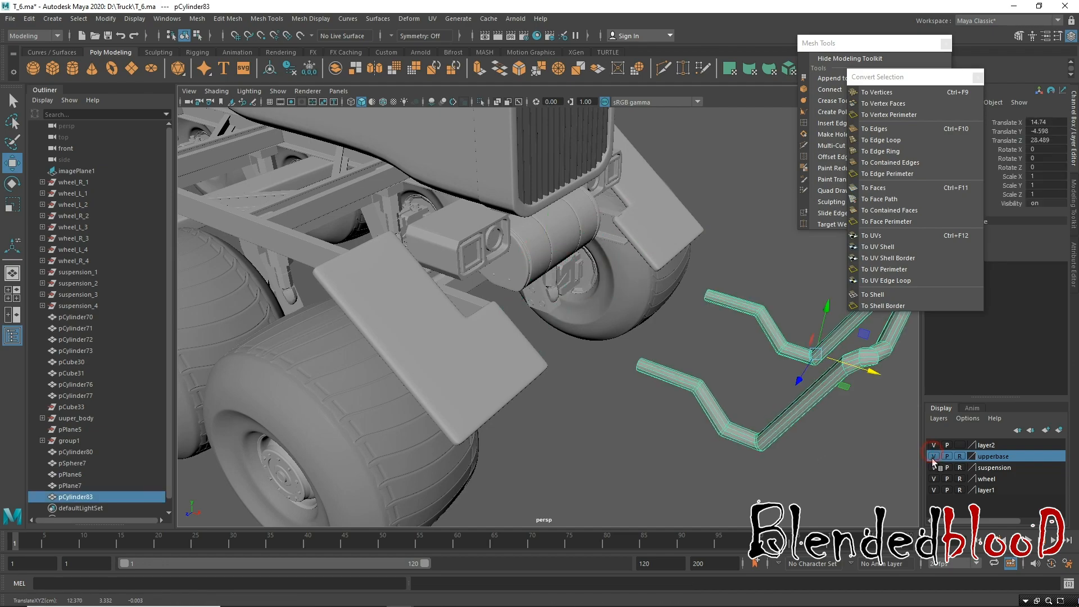
left_click(934, 456)
left_click(934, 478)
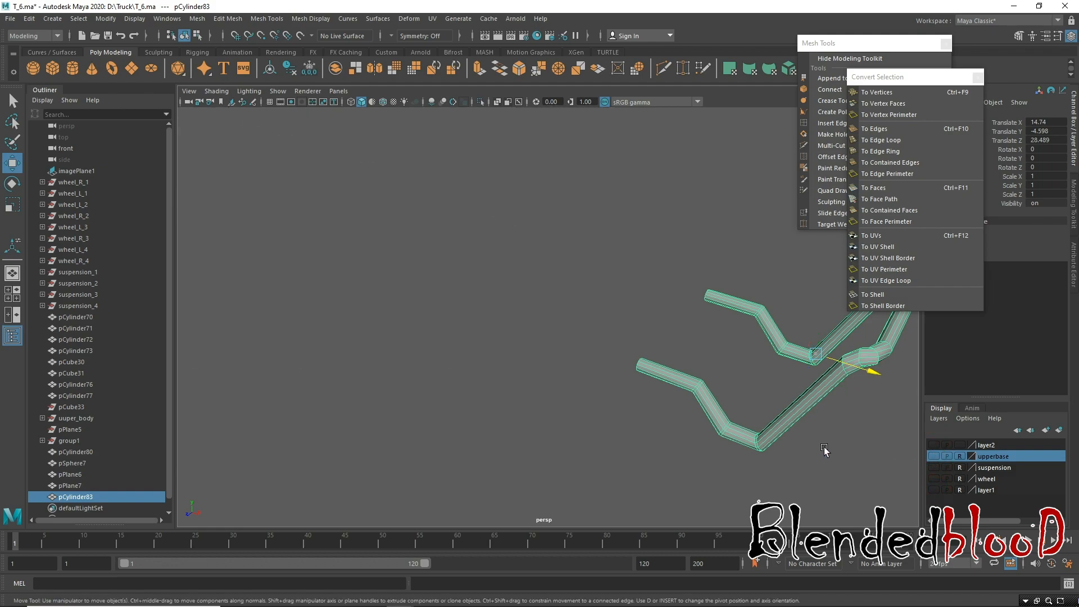
key("f")
left_click_drag(631, 419, 643, 410, "alt")
right_click_drag(643, 410, 658, 495, "alt")
middle_click_drag(584, 450, 629, 417, "alt")
right_click_drag(628, 416, 641, 458, "alt")
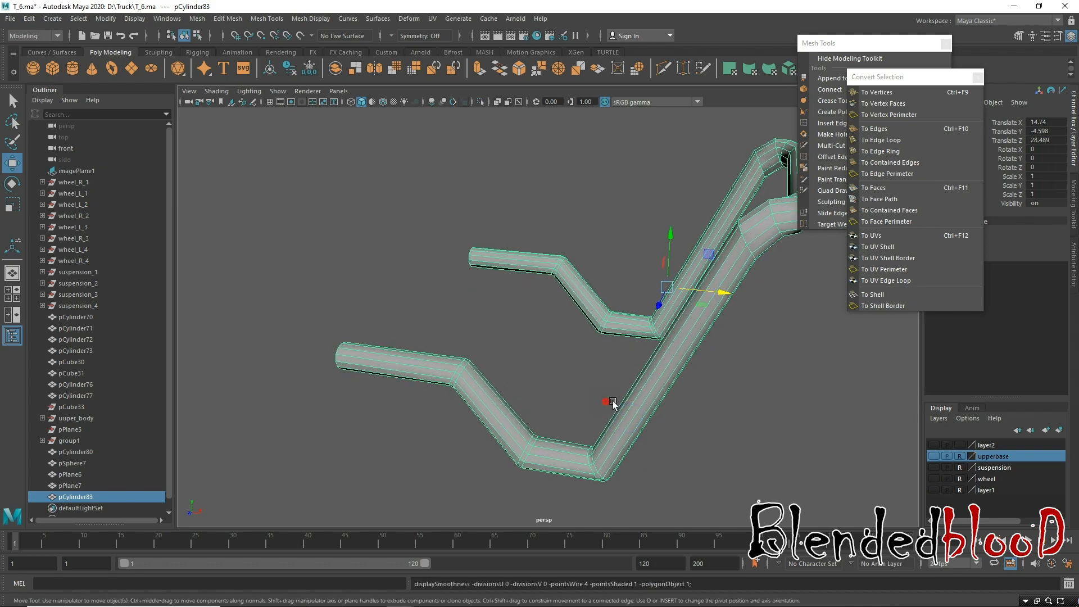
left_click_drag(613, 401, 609, 361, "alt")
Extrude the faces of the short bottom segment on both sides of the frame and scale them up uniformly to about 1.05.
right_click_drag(608, 360, 606, 317)
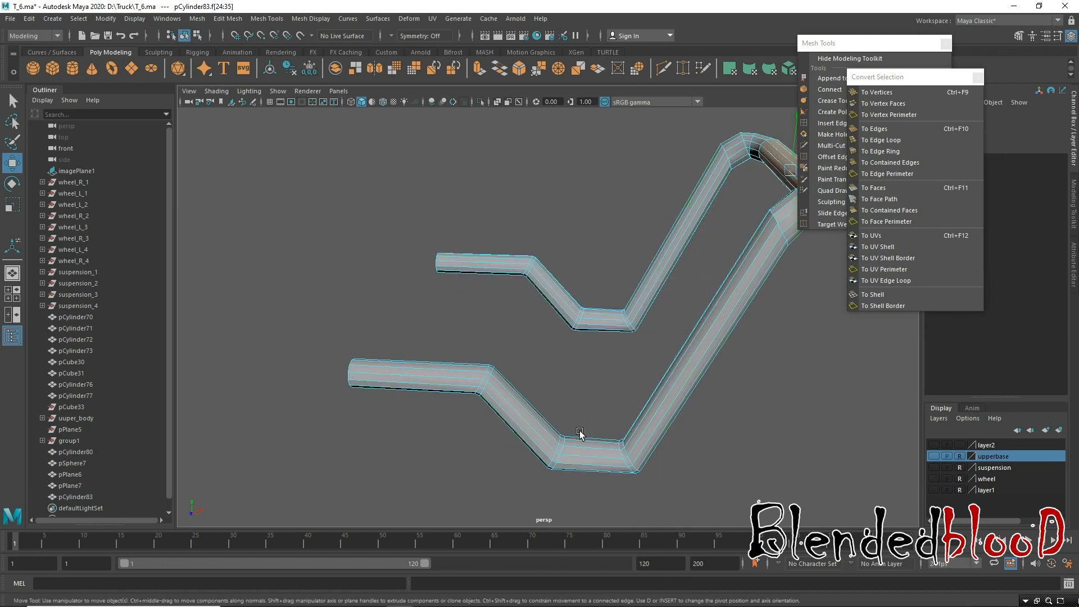
left_click_drag(579, 425, 601, 495)
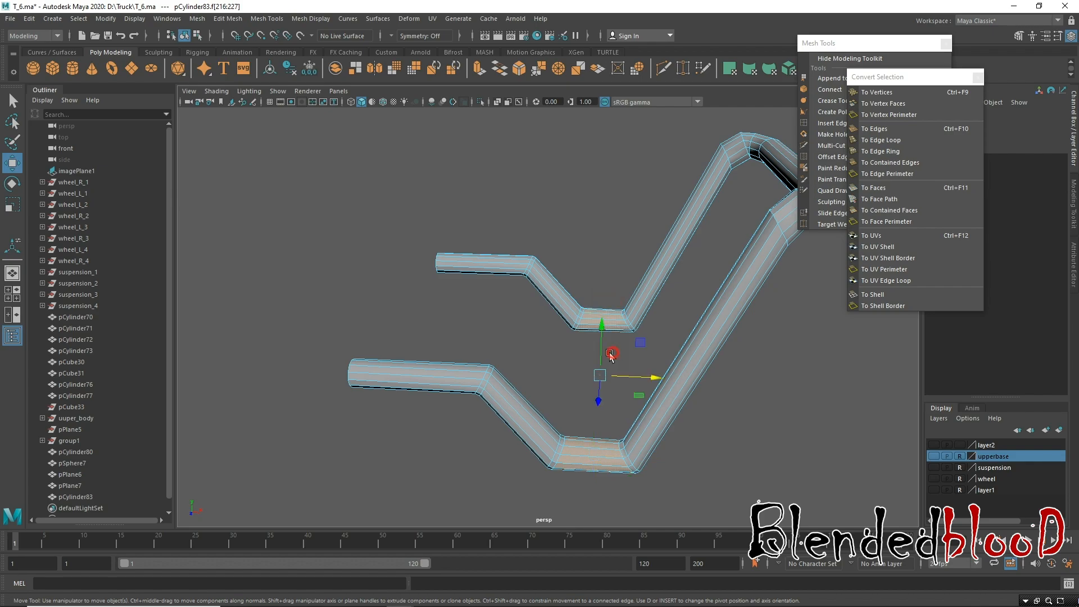
left_click_drag(628, 358, 584, 338, "alt")
key("ctrl+e")
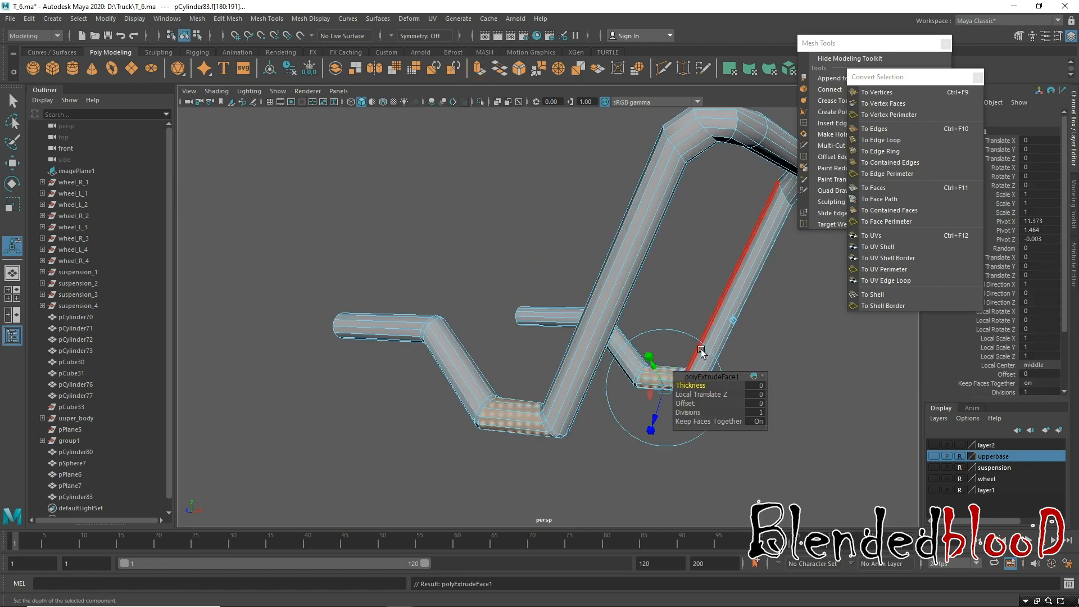
key("r")
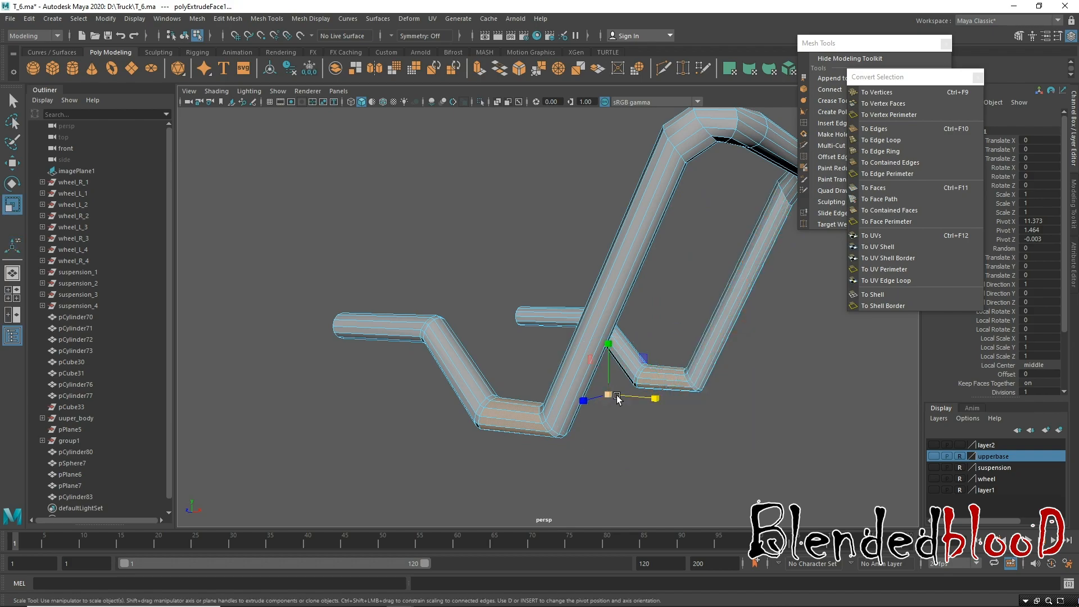
left_click(609, 399)
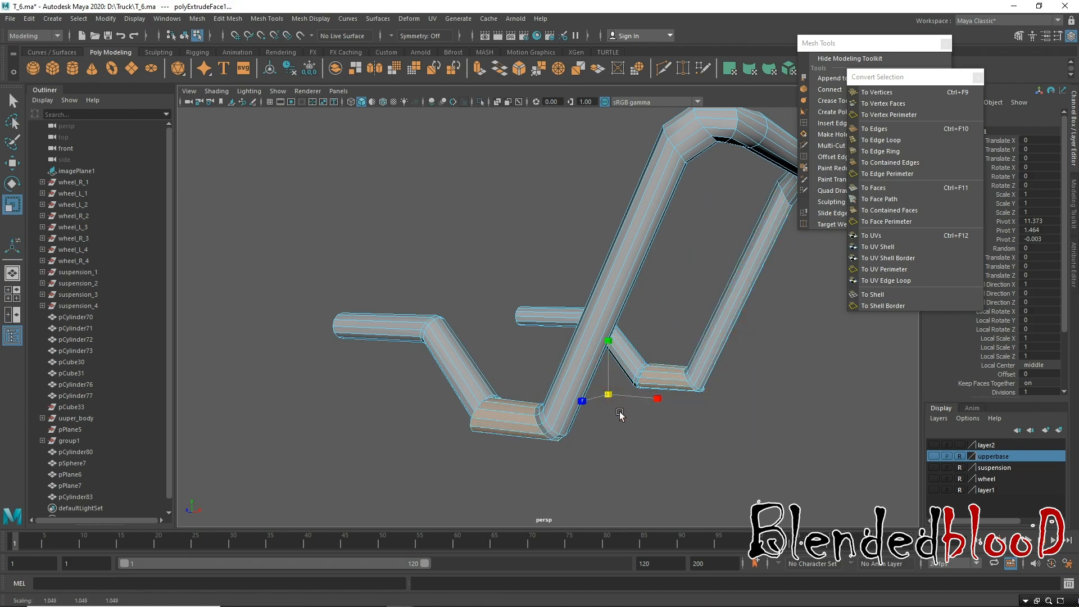
Scale the extruded bottom segments along Z in the top view so each is centred around its tube.
key("space")
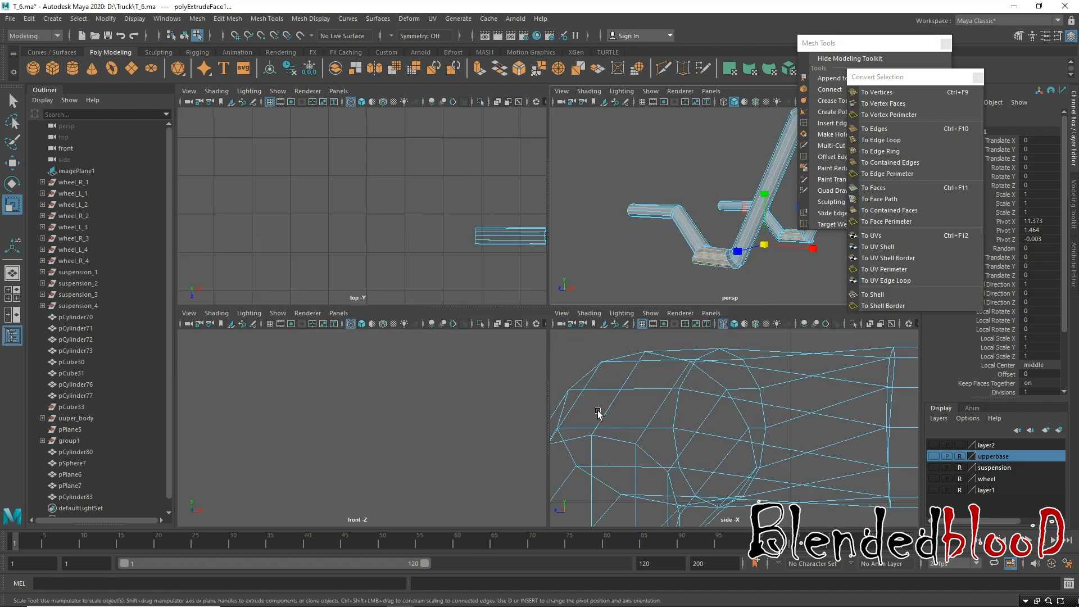
key("f")
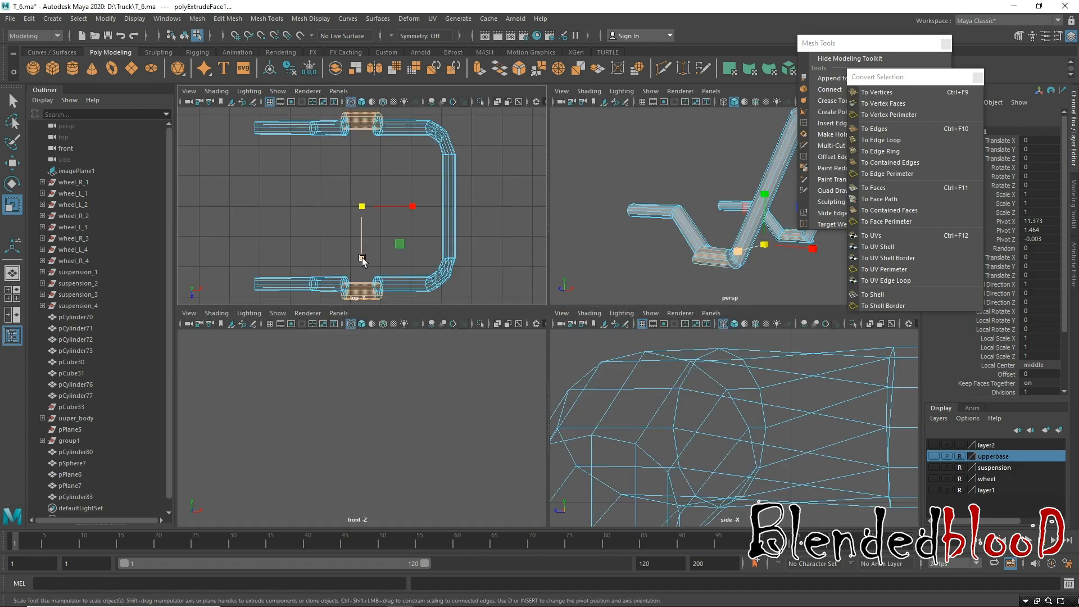
left_click_drag(363, 259, 361, 258)
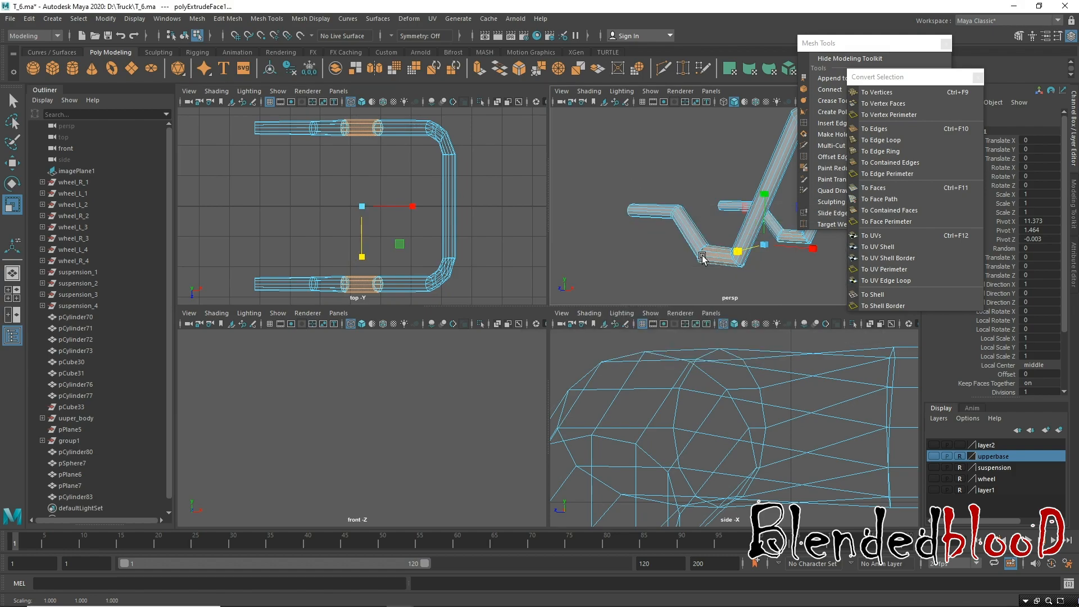
key("space")
left_click_drag(645, 258, 628, 366, "alt")
key("w")
Make layer1 visible and examine the bends of the front bumper tubing in the reference image in the front view.
key("space")
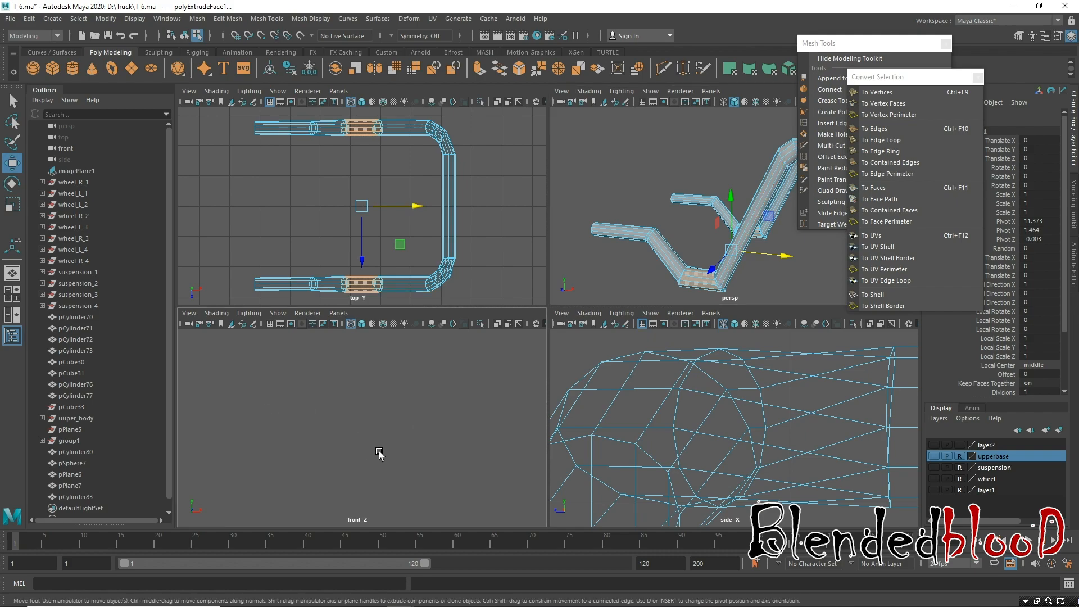
key("f")
right_click_drag(446, 448, 318, 393, "alt")
right_click_drag(193, 366, 291, 417, "alt")
left_click(936, 489)
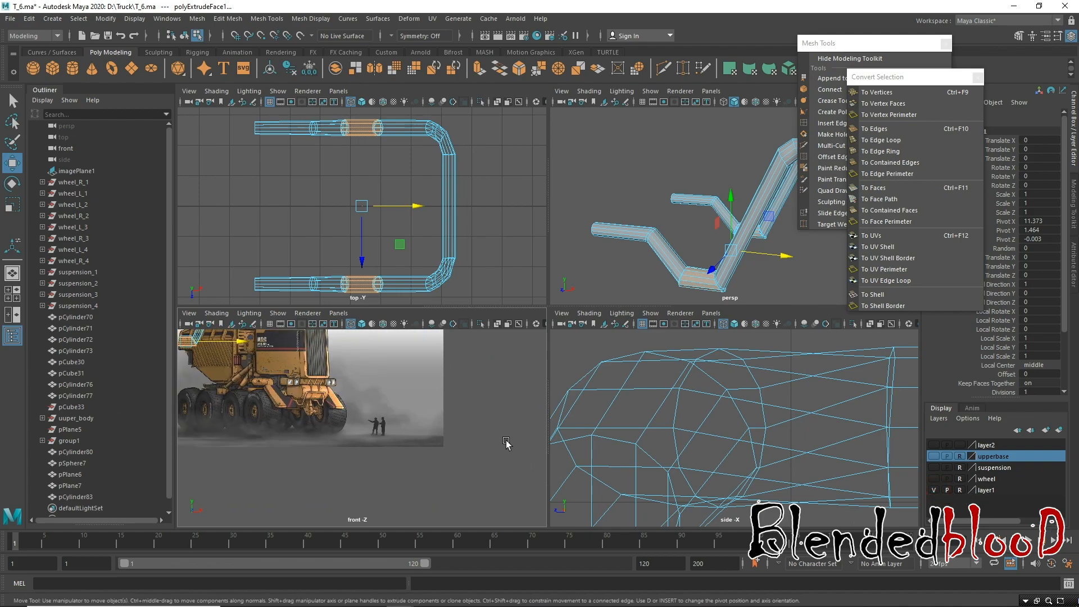
scroll(371, 455, "up", 10)
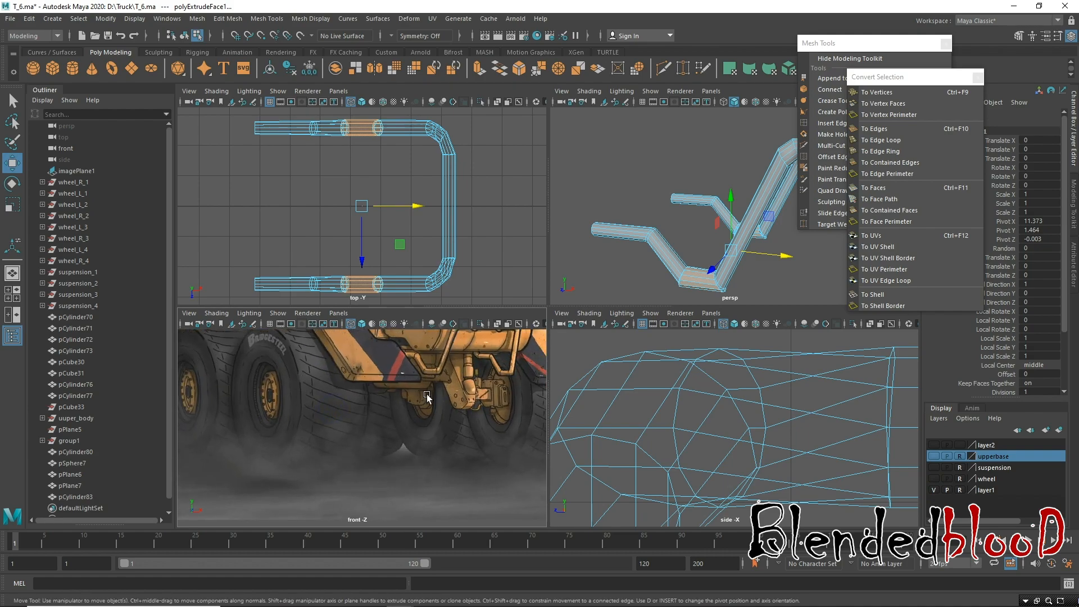
scroll(363, 406, "up", 5)
middle_click_drag(362, 406, 255, 492, "alt")
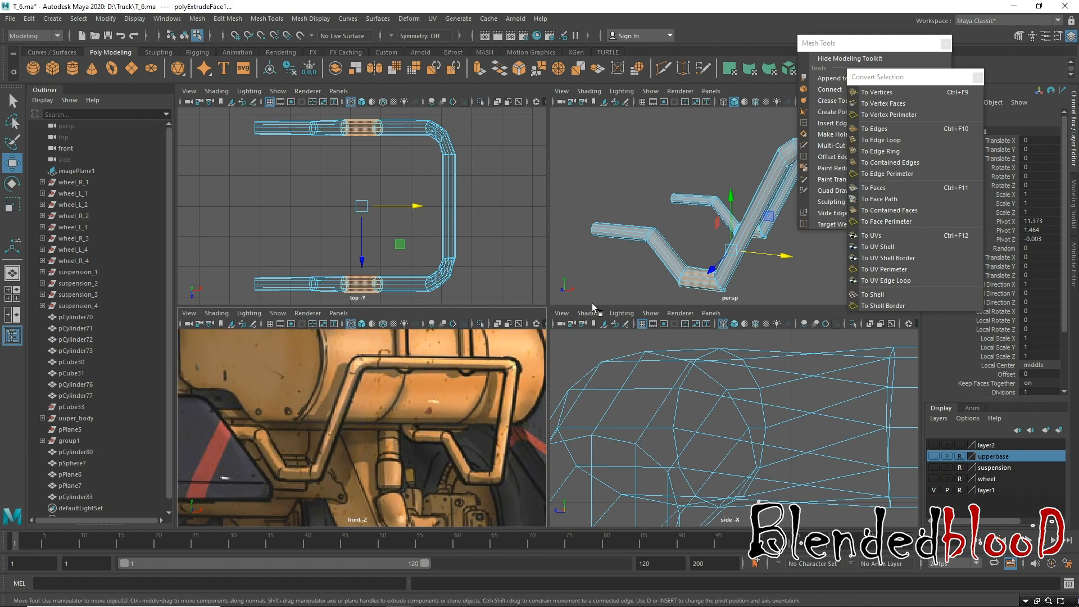
Select the faces around both upper corner bends and extend the selection to adjoining faces by converting to vertices and back to faces.
left_click_drag(787, 191, 654, 199, "alt")
scroll(725, 248, "up", 4)
scroll(654, 199, "up", 2)
left_click(655, 161)
scroll(656, 169, "up", 3)
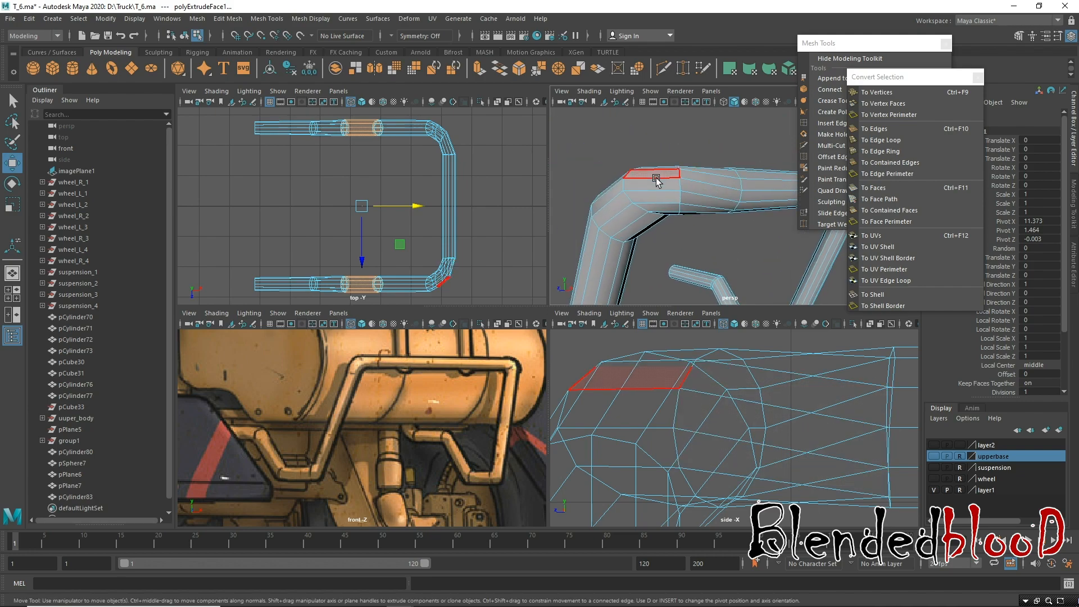
left_click(655, 177)
double_click(656, 185, "shift")
left_click_drag(708, 227, 694, 266, "alt")
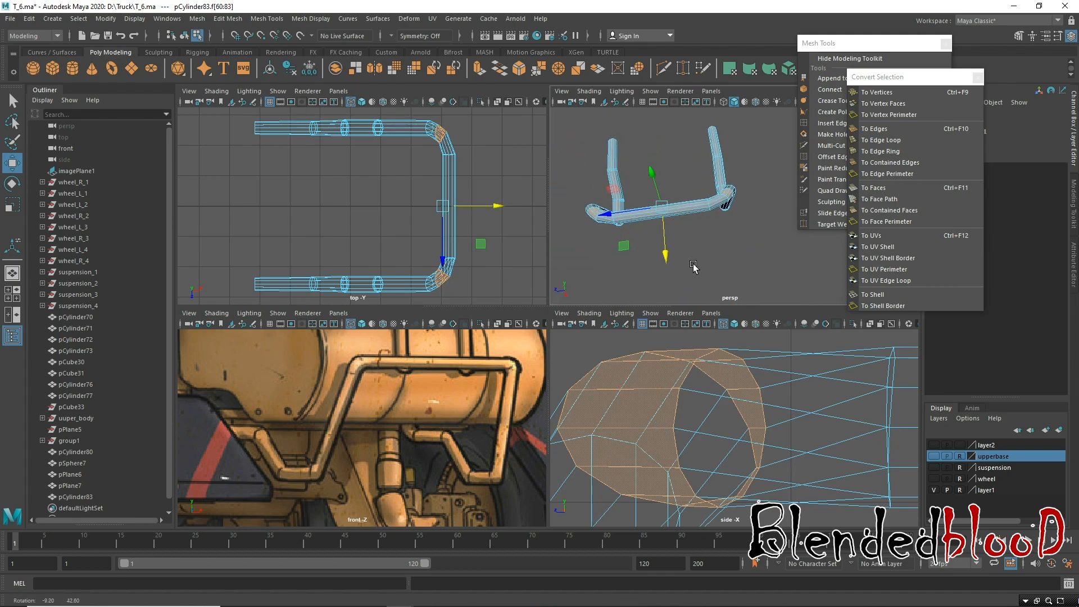
left_click(876, 92)
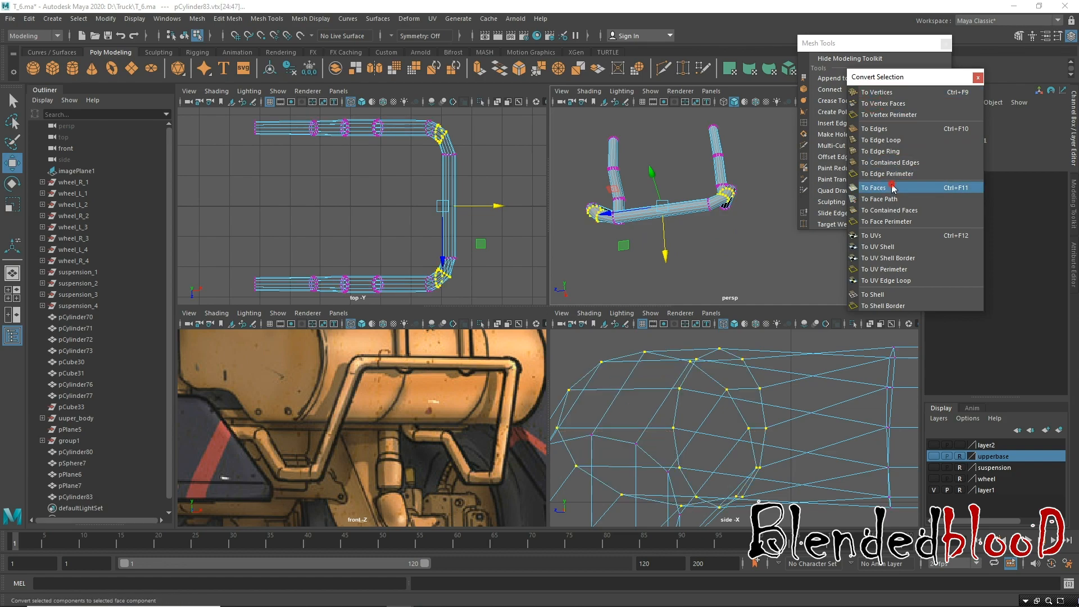
left_click(892, 185)
left_click_drag(728, 256, 742, 184, "alt")
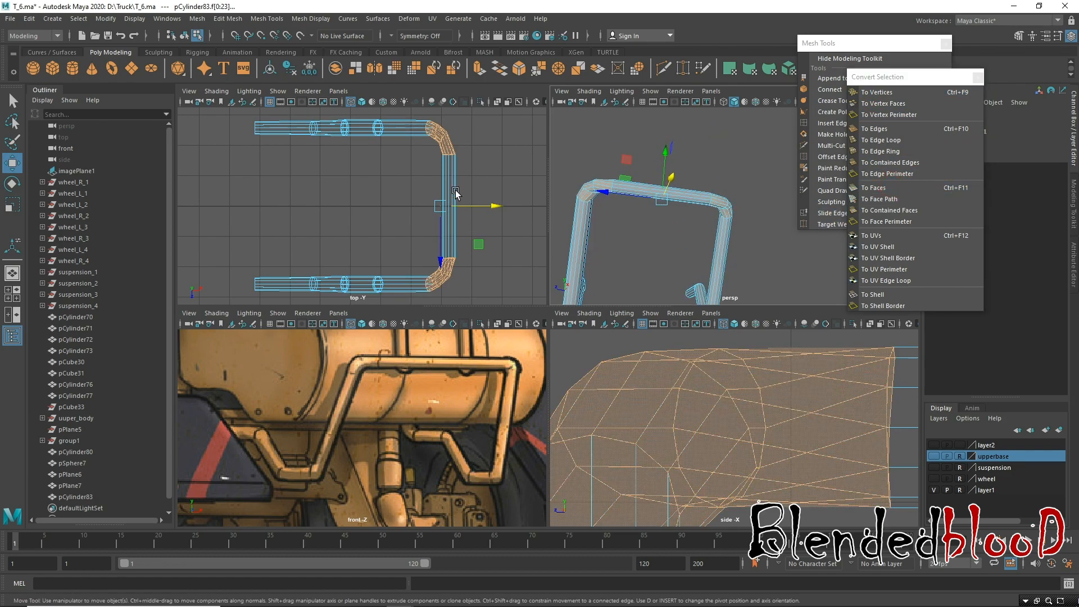
Extrude the selected upper corner faces, scale them up uniformly, and scale them along Z to fit around the tube.
right_click_drag(512, 185, 453, 120, "alt")
left_click(464, 114)
right_click_drag(429, 180, 435, 219, "alt")
key("r")
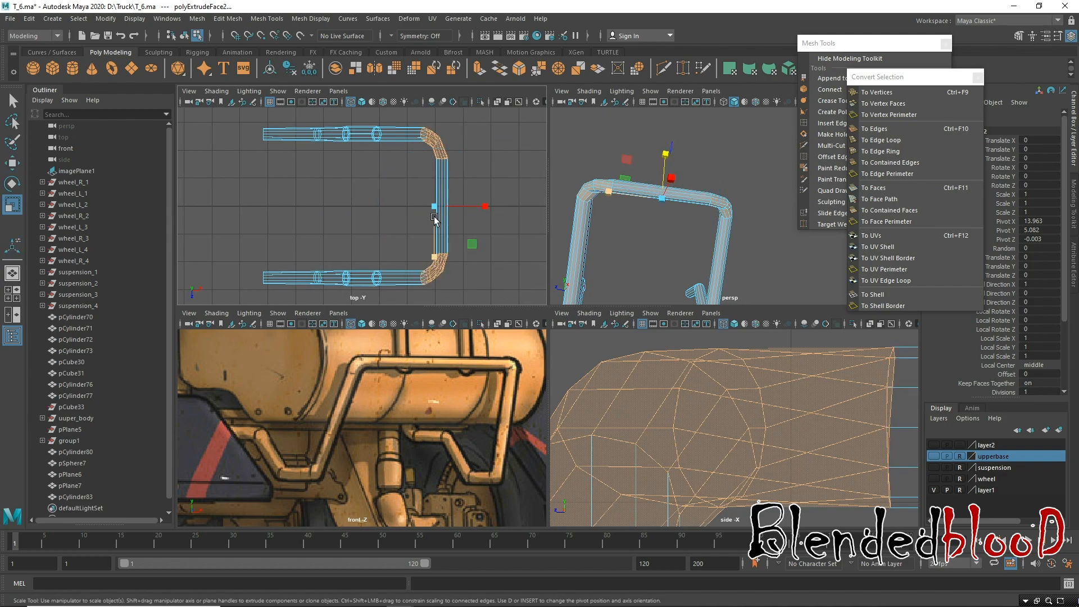
left_click_drag(436, 208, 443, 211)
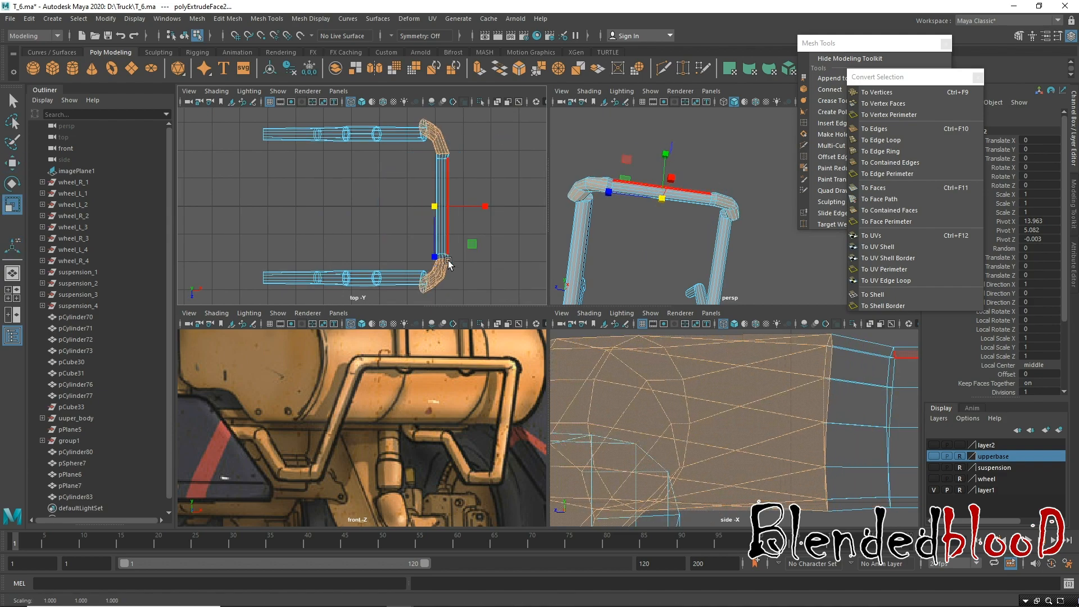
left_click_drag(437, 260, 433, 257)
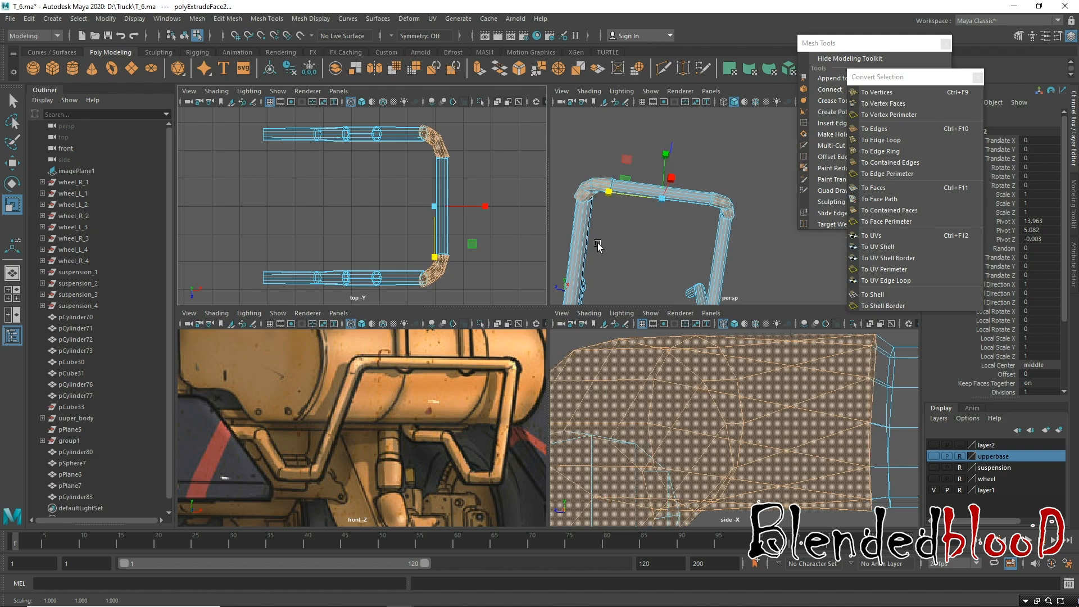
Fine-tune the extruded upper corners' scale along Z and shift them slightly in height.
key("space")
mouse_move(569, 248)
left_mouse_down("alt")
mouse_move(532, 213)
mouse_move(459, 230)
mouse_move(559, 251)
left_mouse_up("alt")
middle_click_drag(459, 341, 506, 313, "alt")
left_click_drag(417, 314, 421, 317)
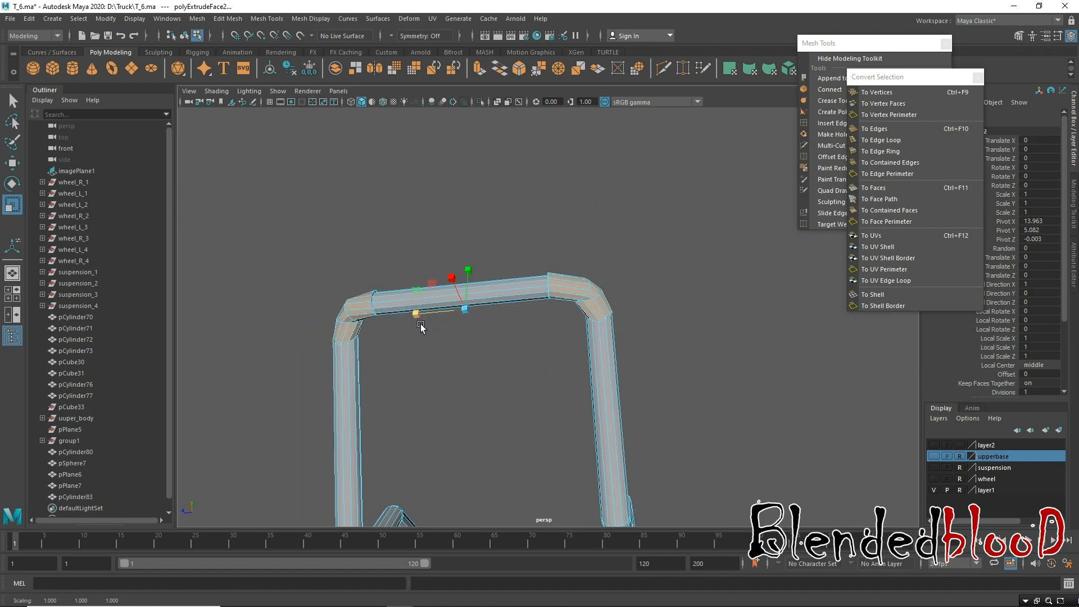
key("w")
left_click_drag(467, 275, 467, 272)
left_click_drag(448, 349, 557, 365, "alt")
right_click_drag(557, 365, 509, 414, "alt")
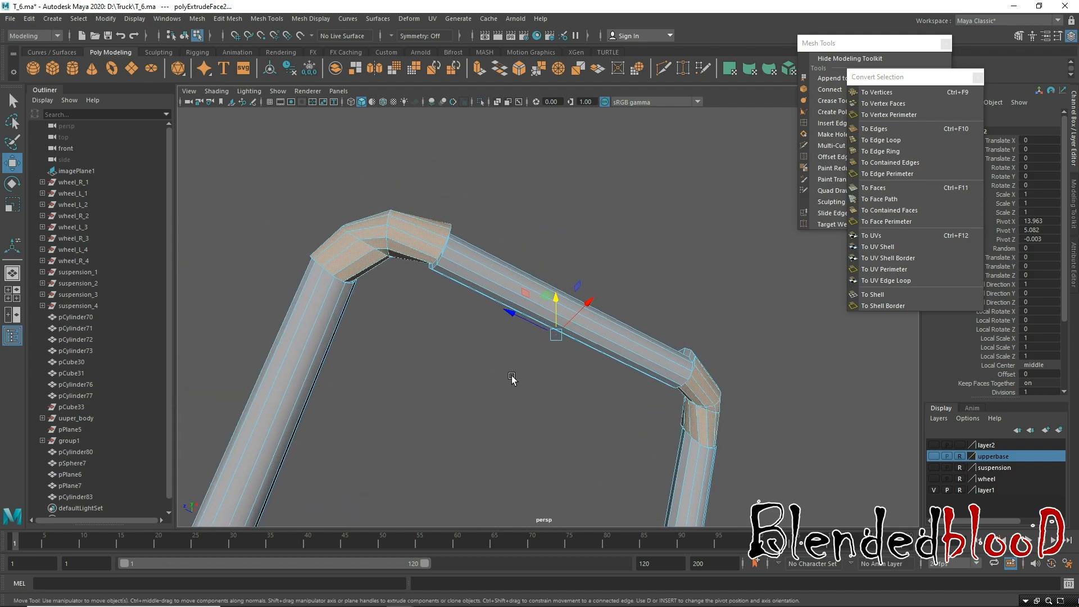
key("r")
left_click_drag(513, 316, 514, 317)
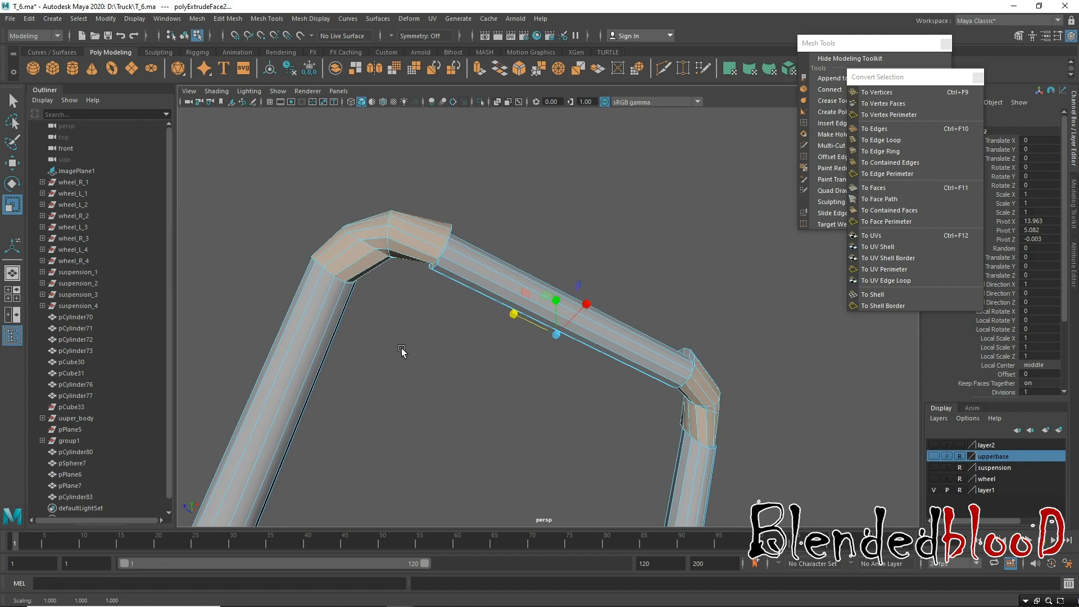
Inspect the extruded upper corners from several angles, with and without smooth preview.
left_click_drag(402, 348, 390, 320, "alt")
middle_click_drag(389, 246, 430, 273, "alt")
right_click_drag(430, 274, 454, 356, "alt")
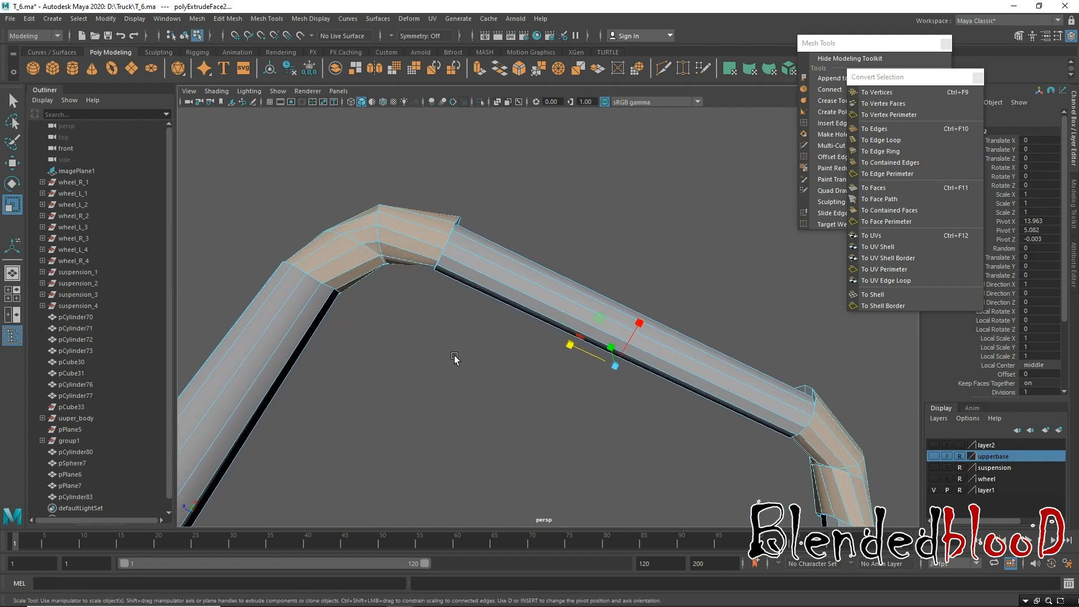
key("w")
key("3")
left_click_drag(484, 310, 647, 368, "alt")
key("1")
left_click_drag(509, 316, 484, 296, "alt")
left_click_drag(682, 364, 622, 355, "alt")
mouse_move(571, 299)
left_mouse_down("alt")
mouse_move(652, 323)
mouse_move(534, 277)
mouse_move(501, 303)
mouse_move(561, 315)
left_mouse_up("alt")
key("3")
key("1")
mouse_move(560, 364)
left_mouse_down("alt")
mouse_move(523, 344)
mouse_move(552, 354)
left_mouse_up("alt")
Readjust the extruded upper corners' scale along Z and check their fit around the tube.
key("r")
left_click_drag(614, 303, 615, 301)
key("w")
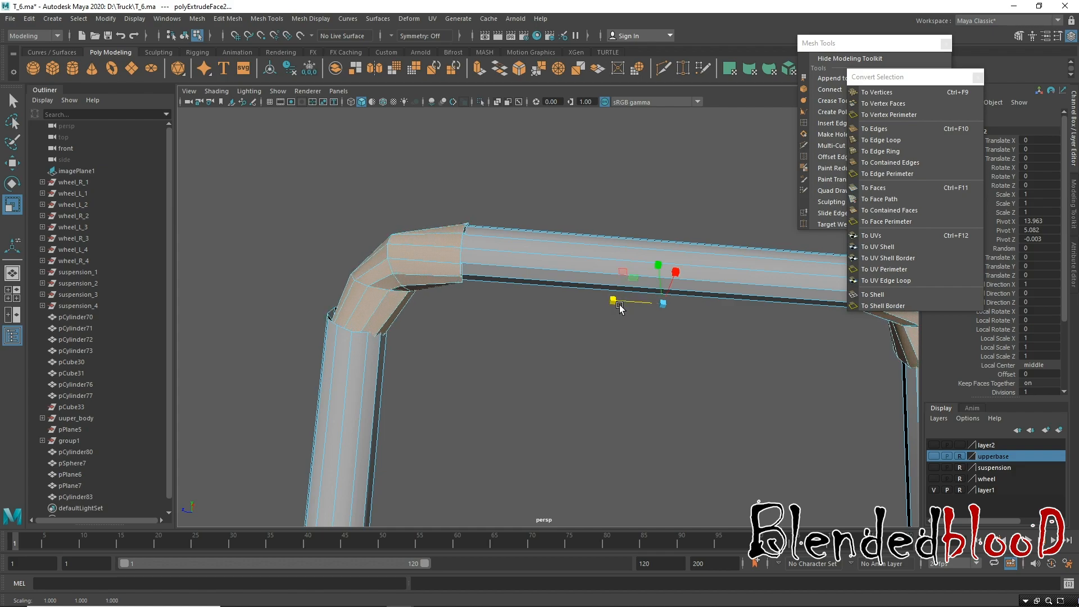
left_click_drag(687, 308, 700, 368, "alt")
left_click_drag(706, 456, 643, 412, "alt")
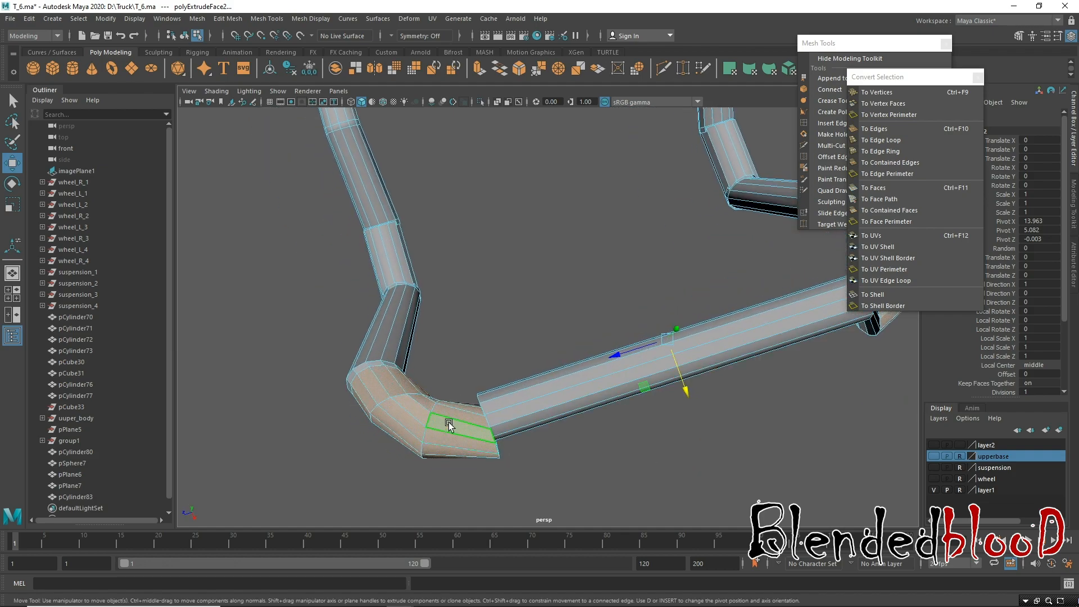
left_click_drag(590, 402, 562, 346, "alt")
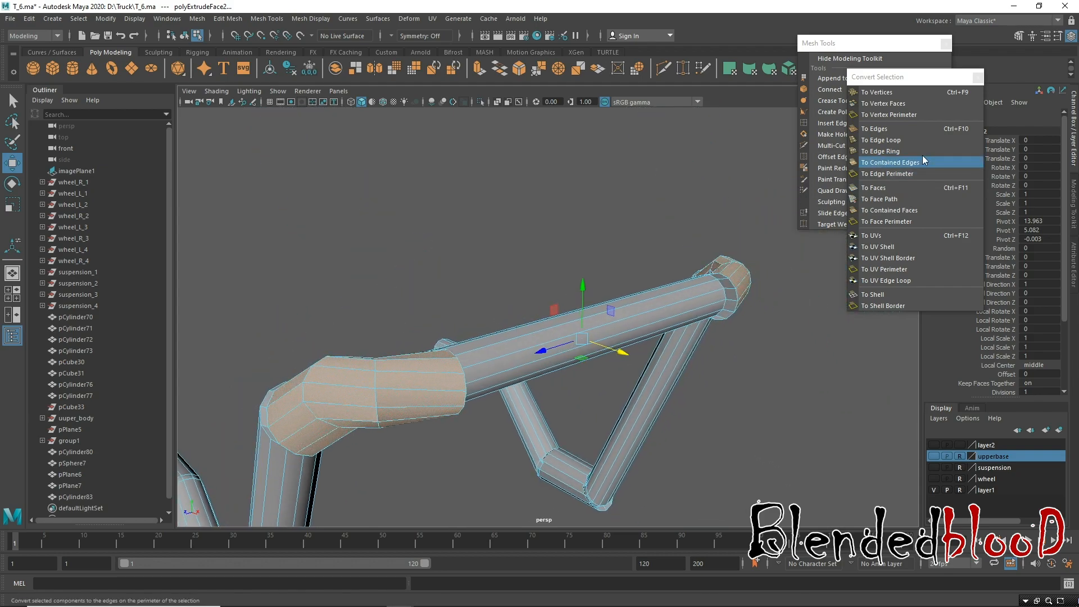
Insert edge loops close to the rims of the extruded upper corner sections and review the whole frame.
left_click(829, 123)
left_click_drag(446, 375, 457, 374)
left_click_drag(450, 414, 419, 309, "alt")
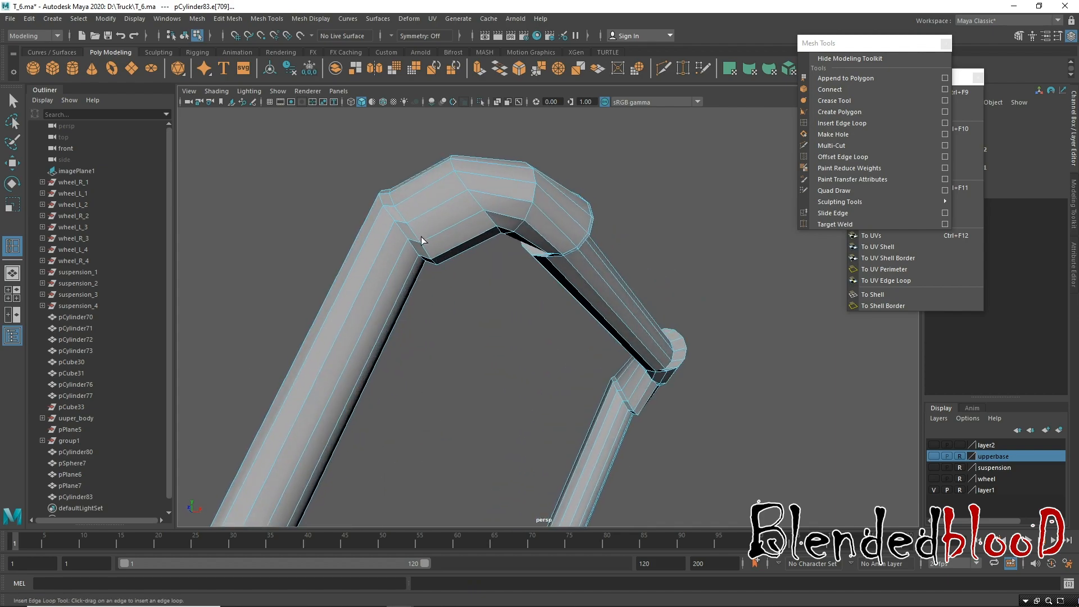
left_click_drag(429, 240, 423, 243)
left_click_drag(423, 243, 638, 292, "alt")
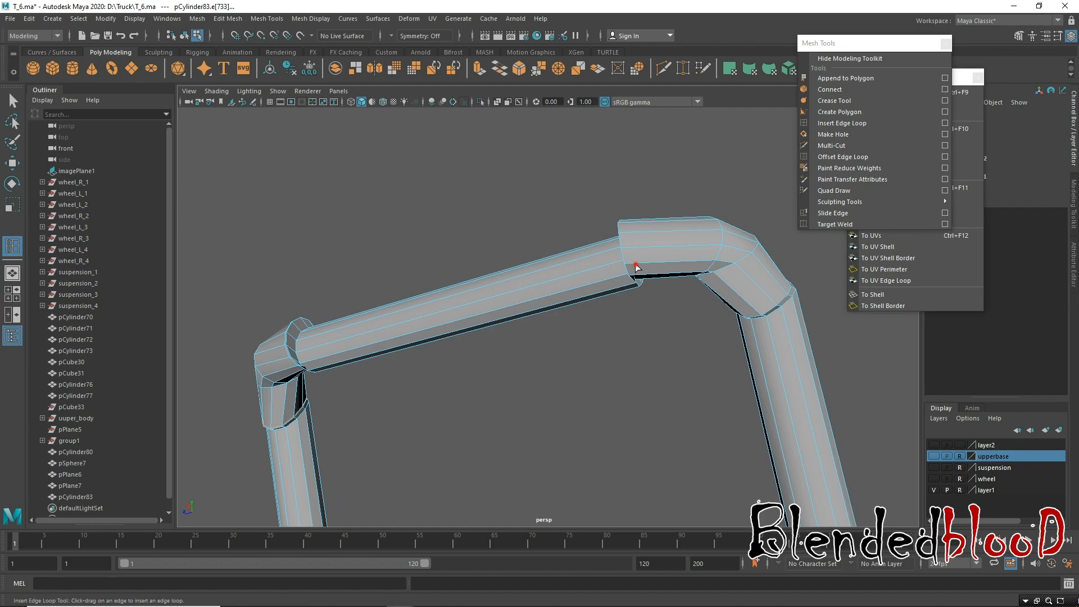
left_click_drag(626, 268, 625, 268)
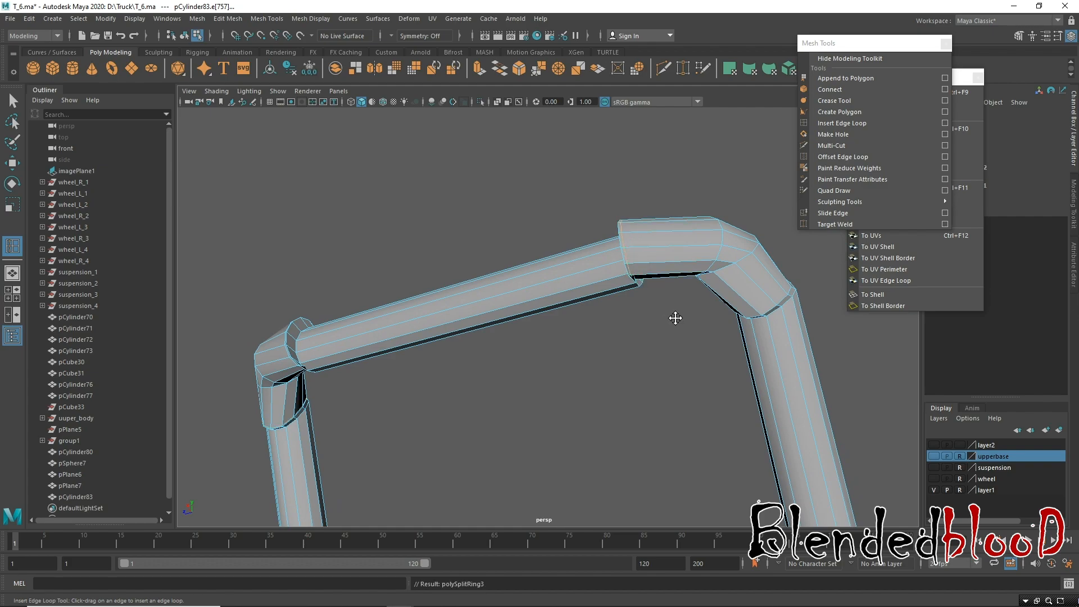
middle_click_drag(675, 318, 487, 318, "alt")
left_click_drag(486, 318, 666, 286, "alt")
key("w")
right_click_drag(666, 286, 737, 271)
left_click_drag(725, 292, 595, 361, "alt")
Undo the edge loops, scaling and extrusion on the upper corners, back to the plain corner face selection.
key("ctrl+z")
key("ctrl+z")
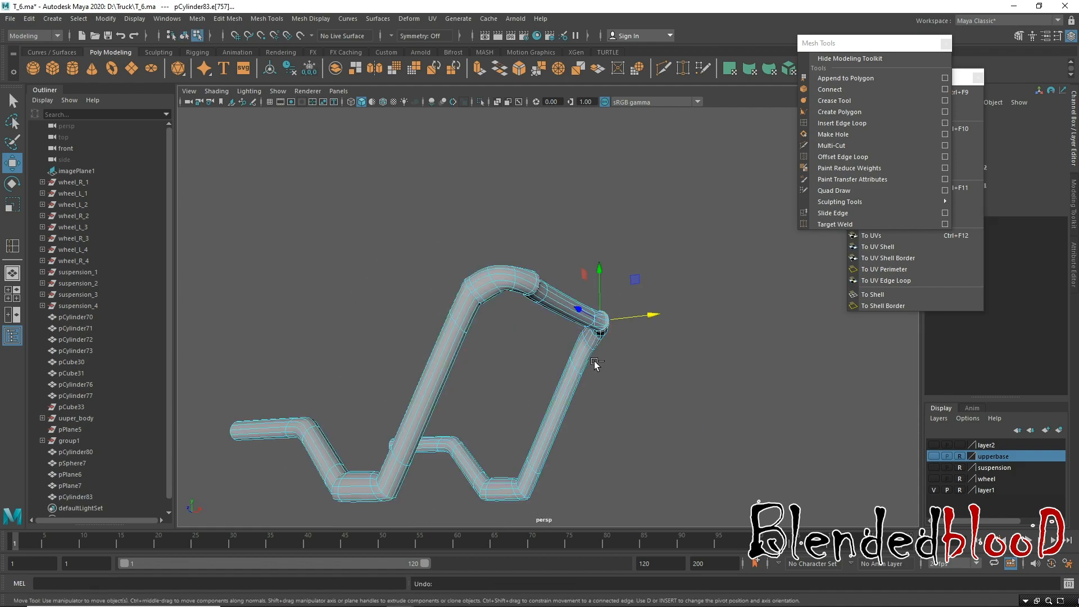
key("ctrl+z")
key("ctrl+z")
key("ctrl+z")
key("ctrl+z")
key("ctrl+z")
key("ctrl+z")
key("ctrl+z")
key("ctrl+z")
key("ctrl+z")
key("ctrl+z")
key("ctrl+z")
key("ctrl+z")
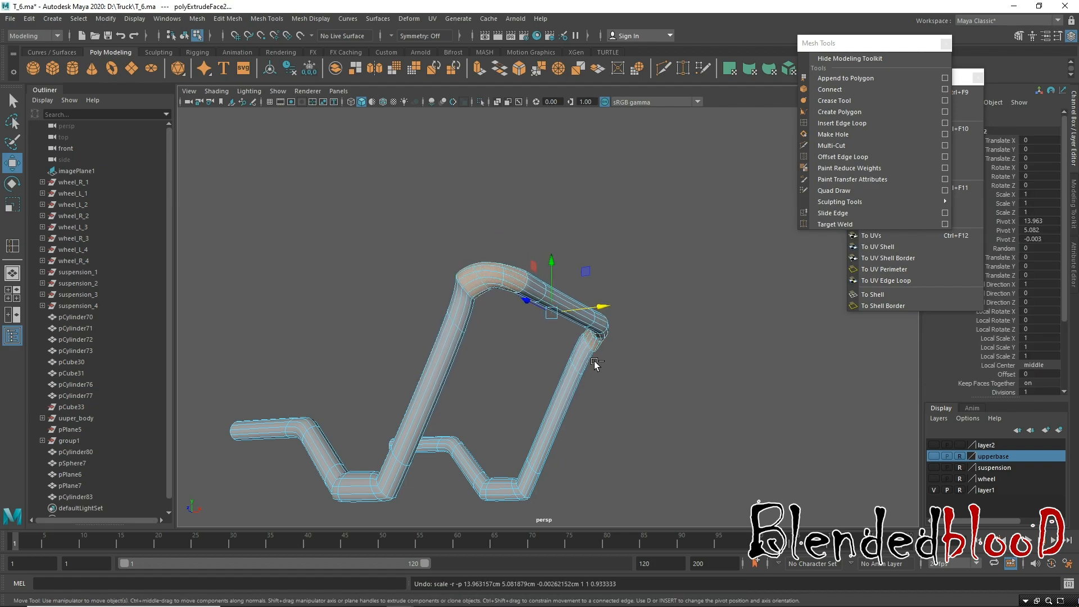
left_click_drag(625, 415, 555, 377, "alt")
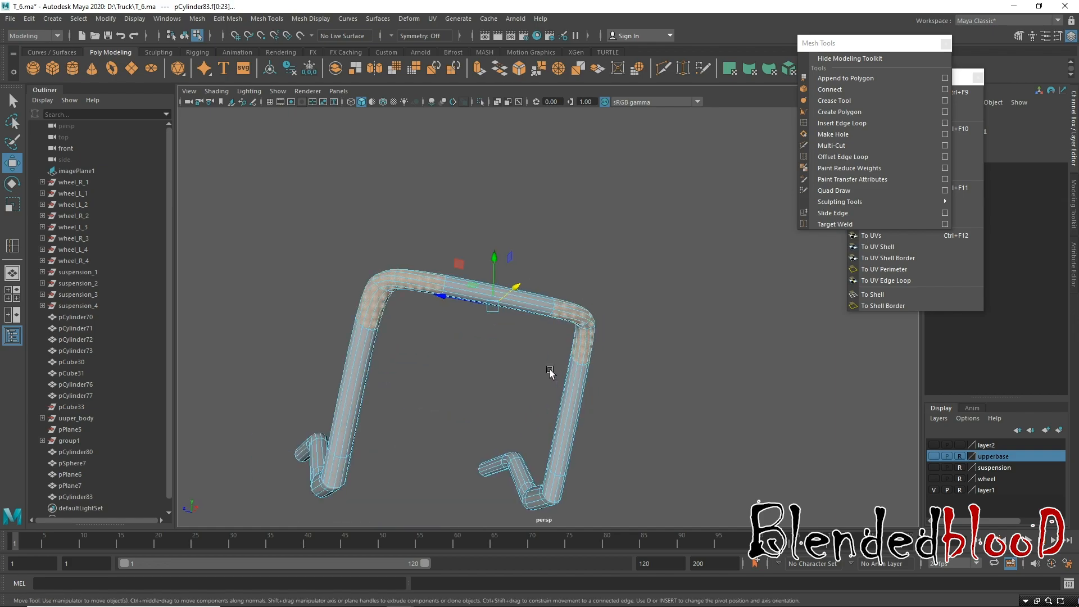
Extrude the selected upper corner faces of the frame, return to object selection and review the frame from the side.
key("ctrl+e")
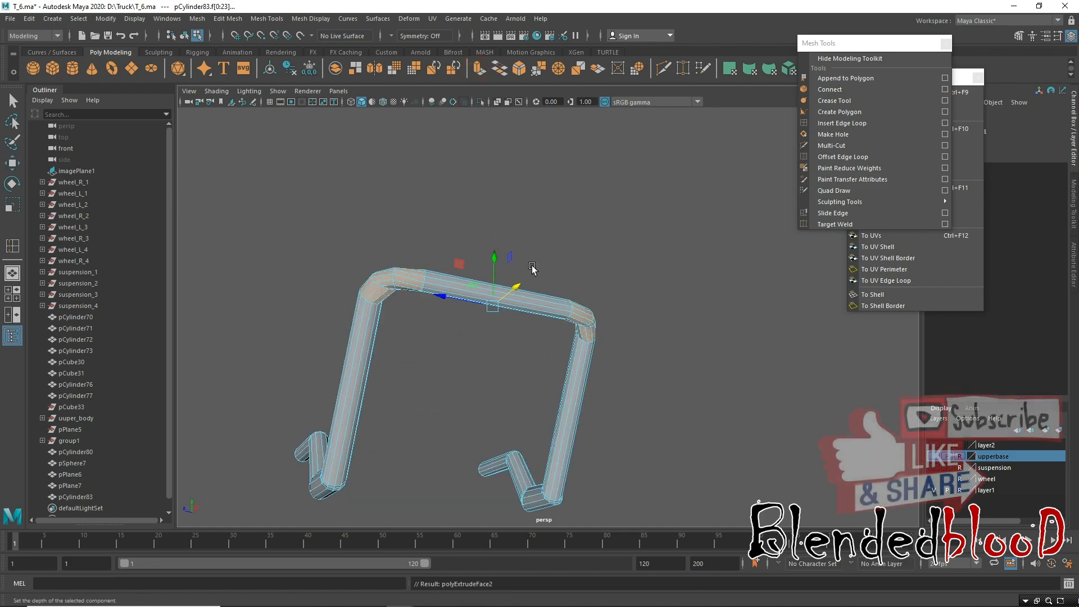
left_click(626, 242)
key("w")
right_click_drag(535, 306, 581, 251)
left_click(580, 251)
left_click_drag(508, 343, 682, 409, "alt")
right_click_drag(682, 410, 562, 341, "alt")
left_click_drag(562, 340, 521, 336, "alt")
left_click_drag(585, 405, 590, 415, "alt")
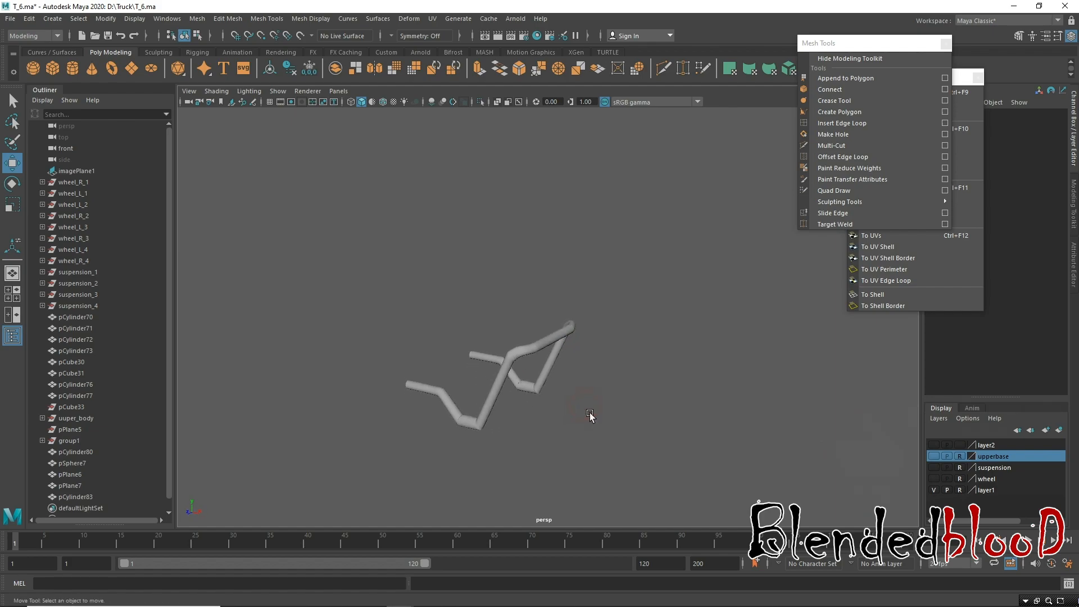
left_click_drag(819, 444, 871, 455, "alt")
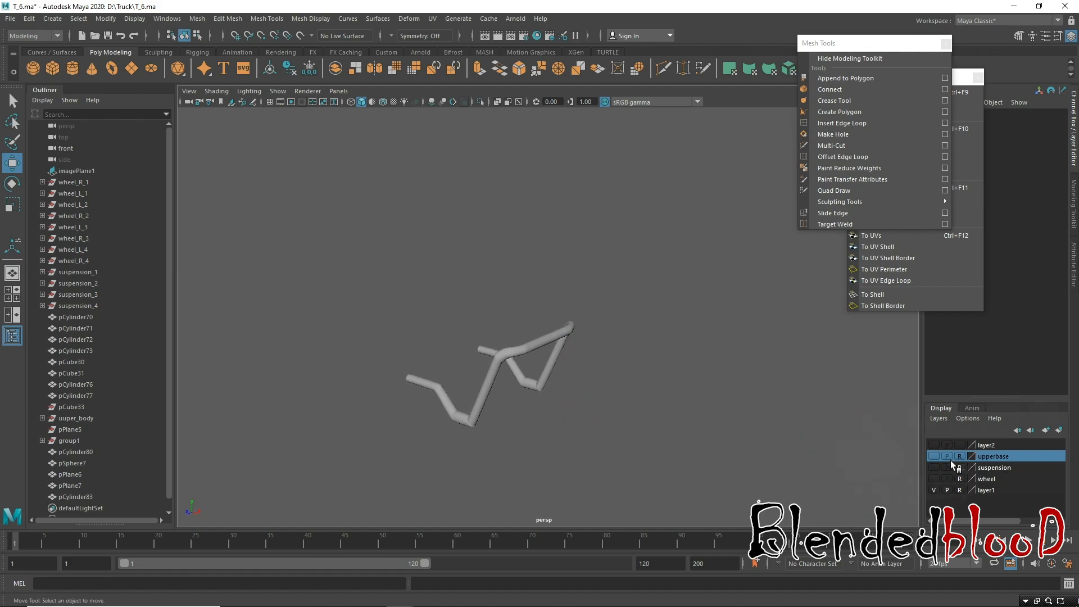
Make the upperbase, suspension and wheel layers visible around the frame.
left_click(934, 456)
left_click_drag(596, 410, 690, 403, "alt")
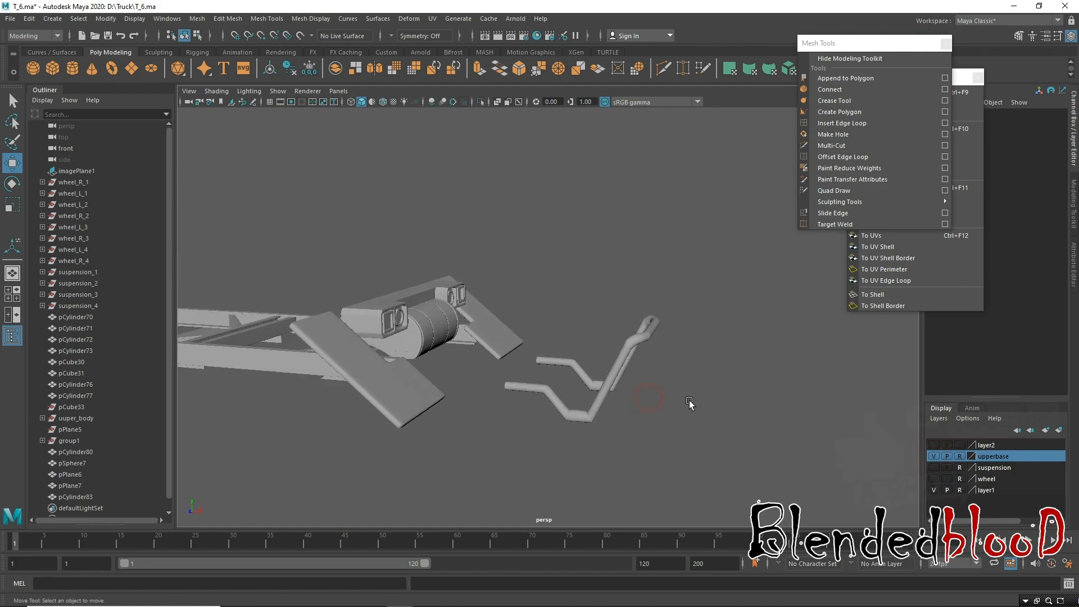
left_click(934, 467)
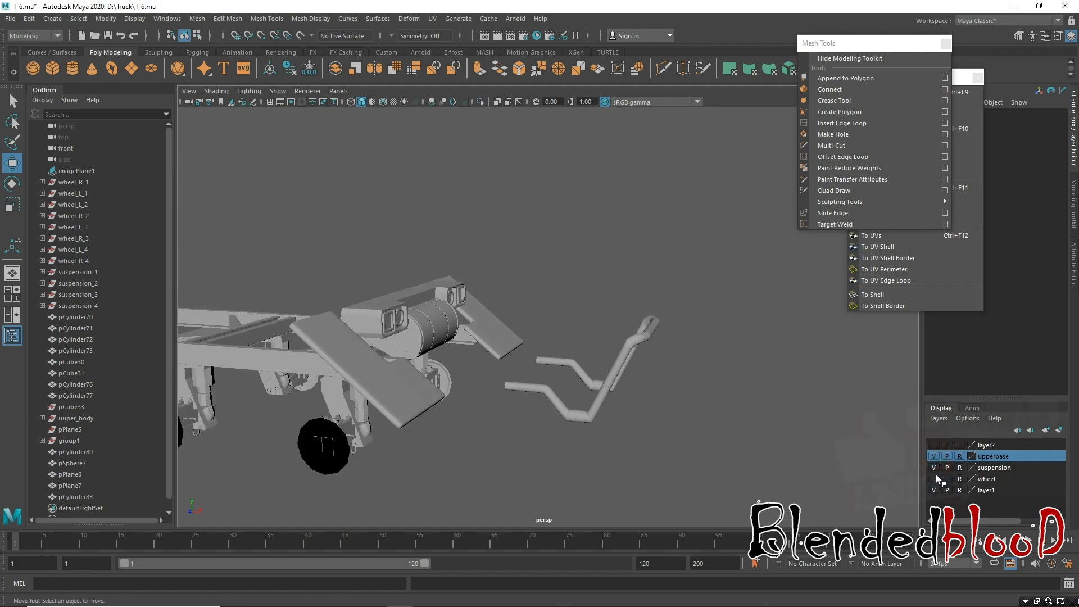
left_click(934, 479)
Move the tubular frame along X to 4.861, up against the truck's front.
left_click(614, 358)
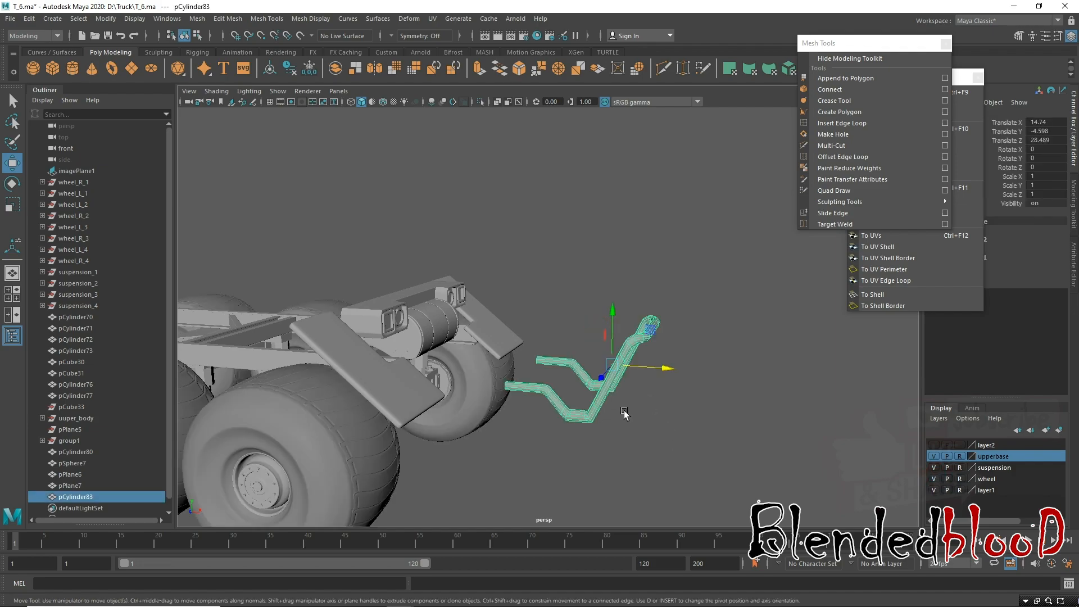
left_click_drag(666, 371, 471, 372)
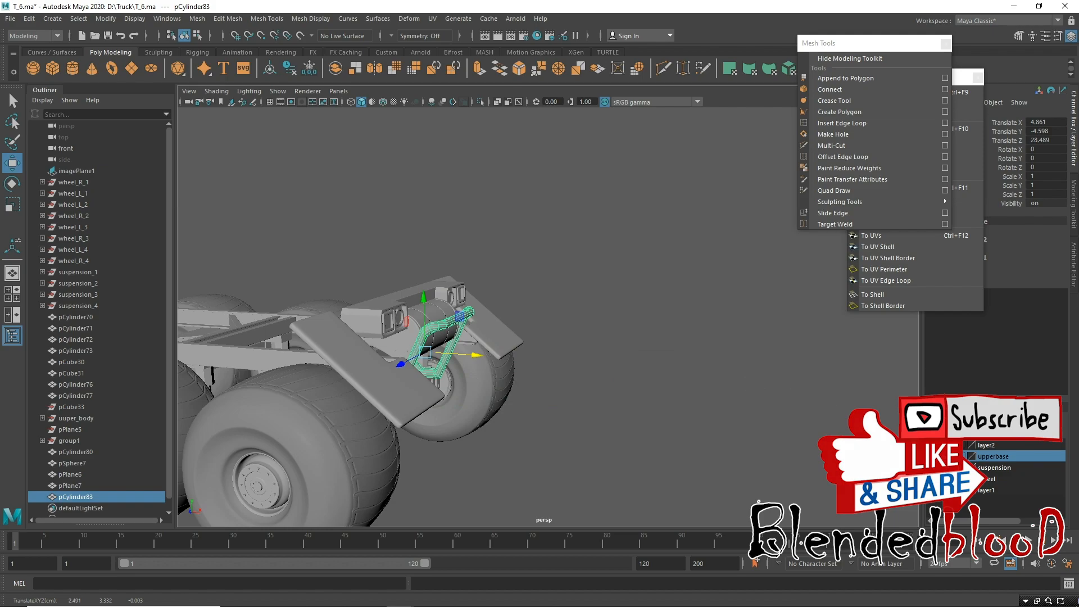
key("space")
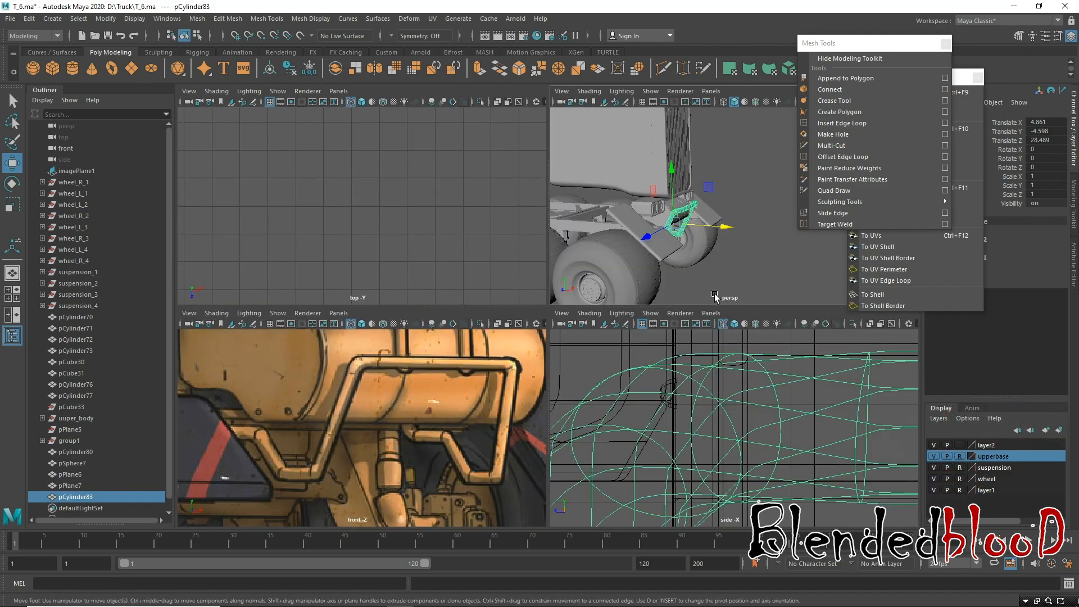
key("space")
Scale the frame uniformly to 0.732 and position it in front of the cylindrical tank at X 5.489, Y -4.135.
left_click_drag(699, 301, 674, 593, "alt")
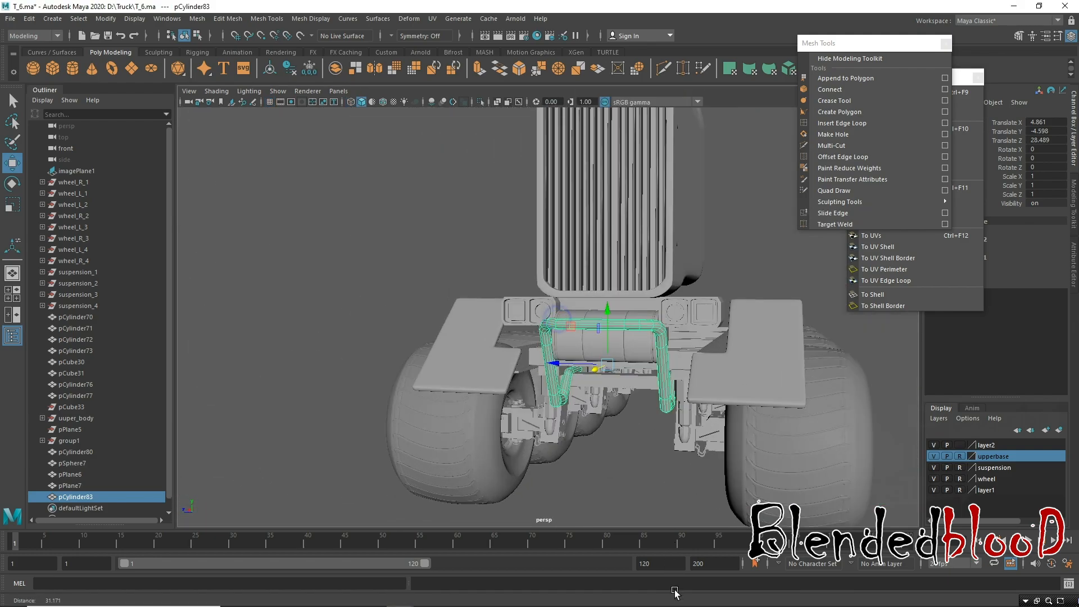
scroll(626, 333, "up", 5)
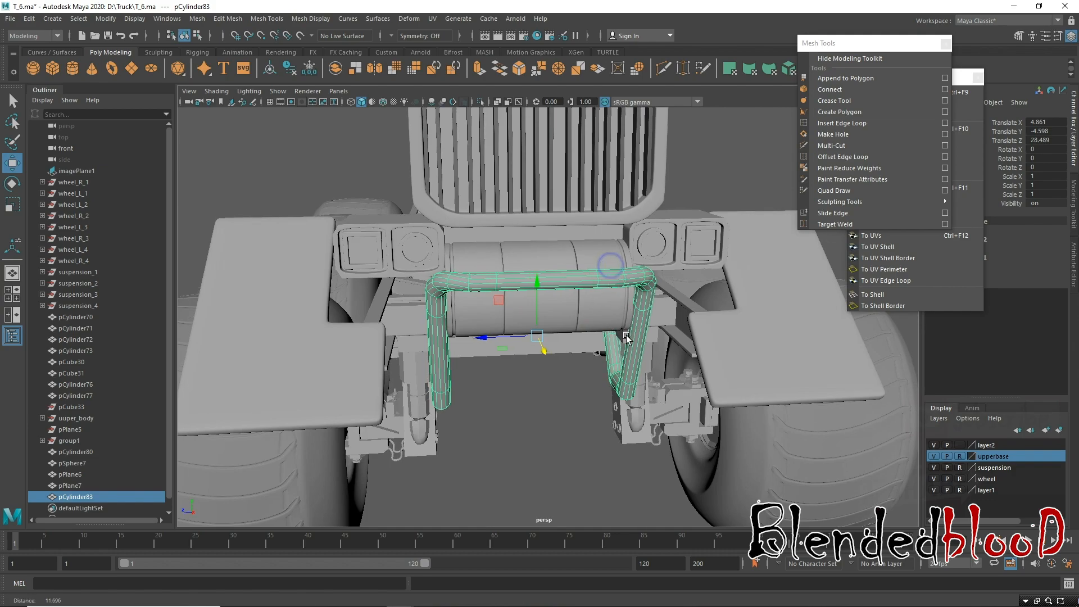
scroll(627, 333, "up", 2)
key("r")
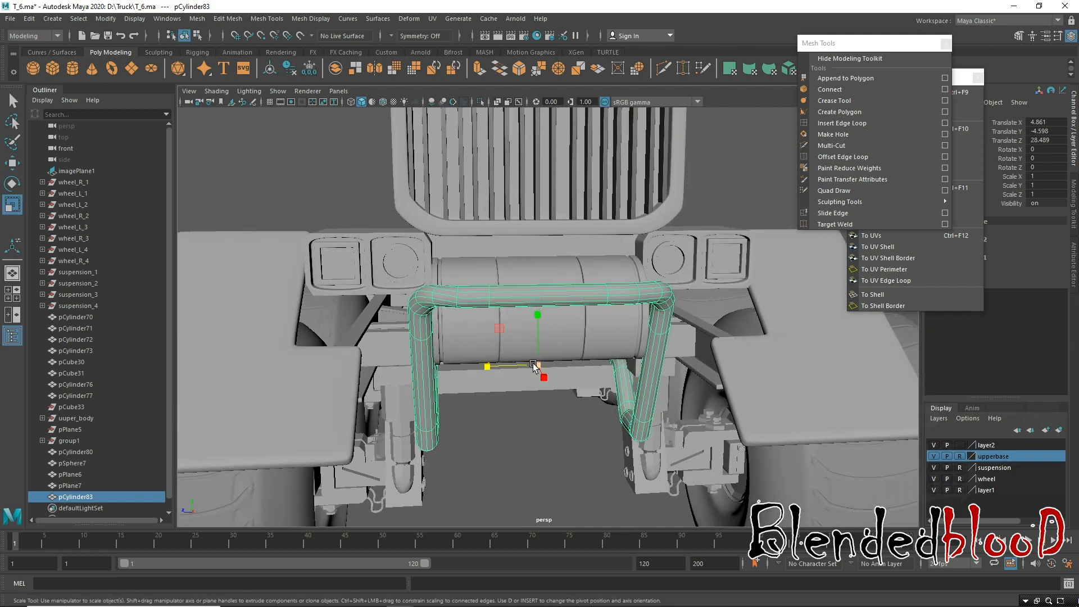
left_click_drag(525, 364, 634, 366)
key("w")
left_click_drag(543, 363, 556, 365)
mouse_move(519, 260)
left_mouse_down()
mouse_move(521, 246)
mouse_move(528, 278)
left_mouse_up()
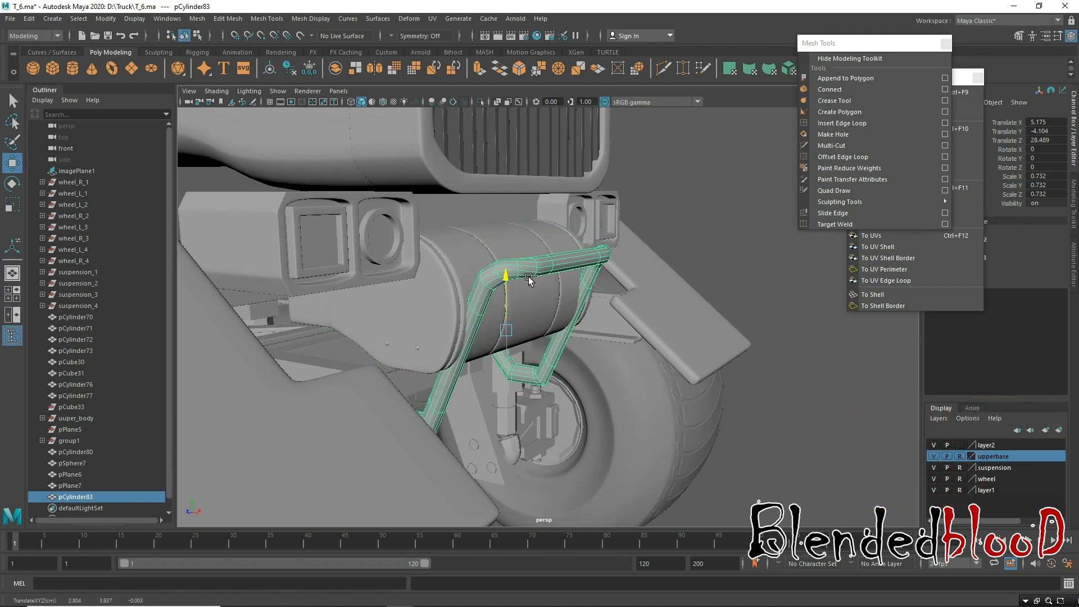
left_click_drag(573, 341, 571, 340)
Extrude the face ring along the frame's upper crossbar, scale it to about 0.955 along Z, and return to object selection.
left_click_drag(679, 406, 646, 387, "alt")
right_click_drag(645, 386, 622, 371, "alt")
left_click_drag(622, 371, 622, 204, "alt")
middle_click_drag(625, 260, 566, 340, "alt")
right_click_drag(573, 344, 632, 557, "alt")
middle_click_drag(611, 288, 612, 295, "alt")
left_click_drag(613, 297, 626, 361, "alt")
key("1")
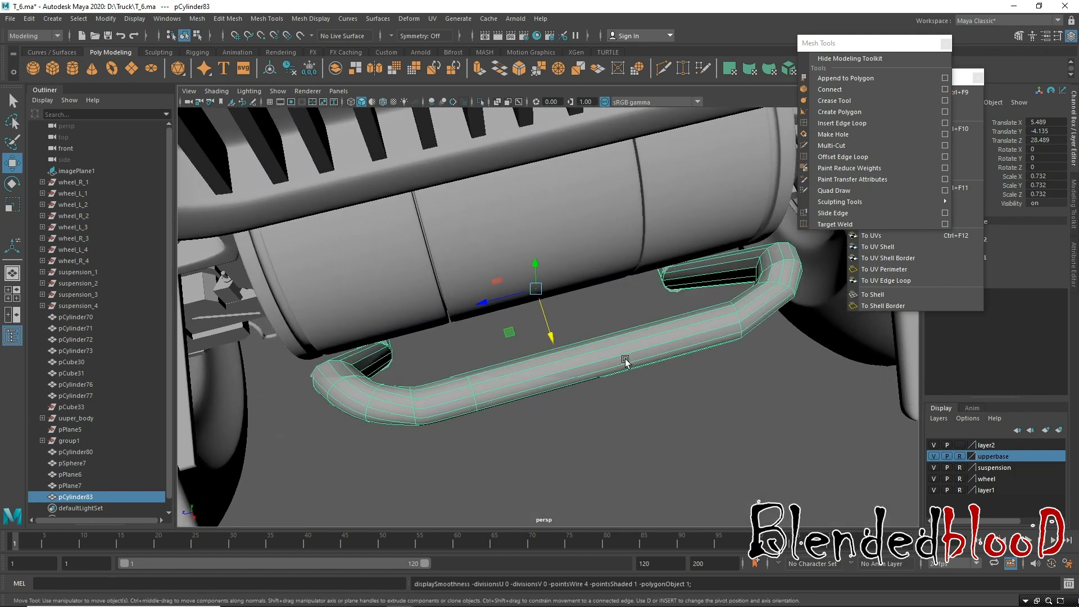
right_click_drag(626, 286, 627, 316)
double_click(618, 346)
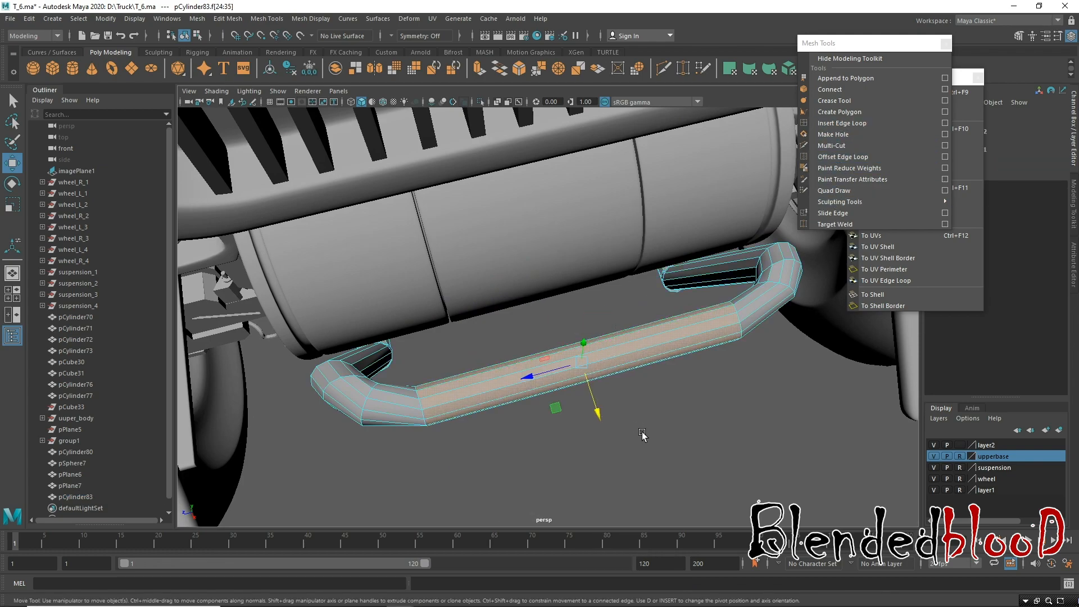
left_click(496, 69)
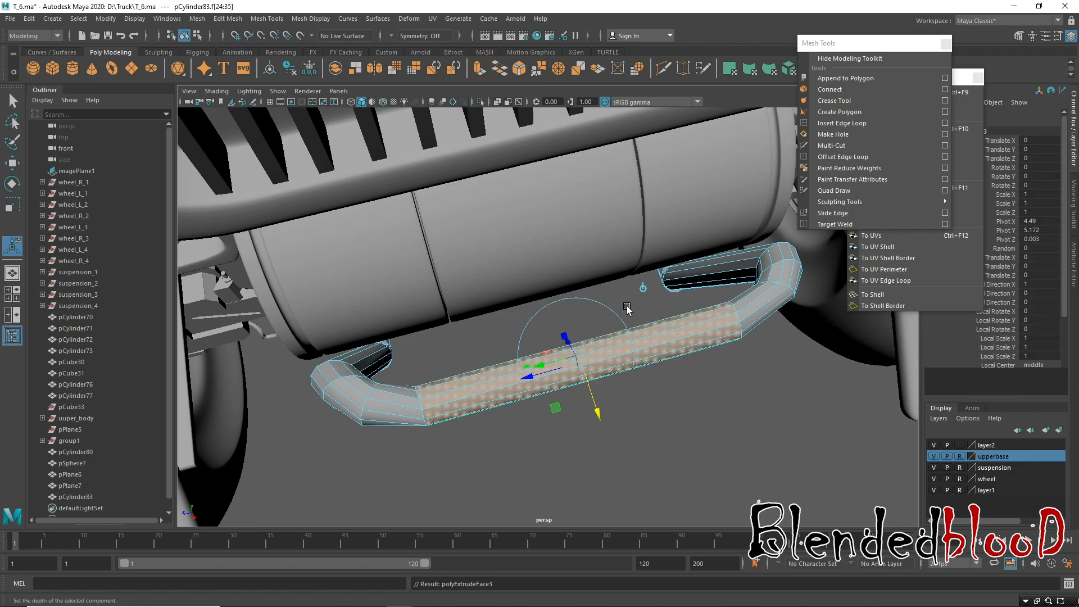
key("r")
left_click_drag(532, 376, 536, 377)
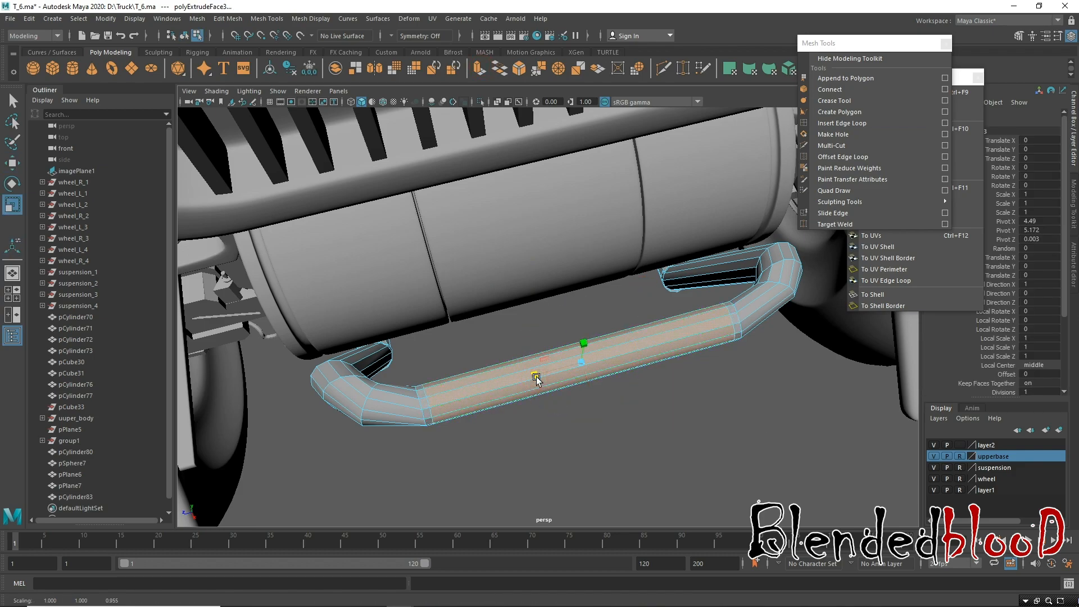
key("w")
right_click_drag(557, 286, 626, 271)
left_click(706, 470)
Examine the frame on the truck's front from several angles and compare it with the pipes around the tank in the reference image.
right_click_drag(706, 470, 650, 409, "alt")
left_click_drag(650, 399, 674, 390, "alt")
right_click_drag(675, 390, 566, 344, "alt")
middle_click_drag(629, 306, 630, 291, "alt")
left_click_drag(629, 288, 635, 337, "alt")
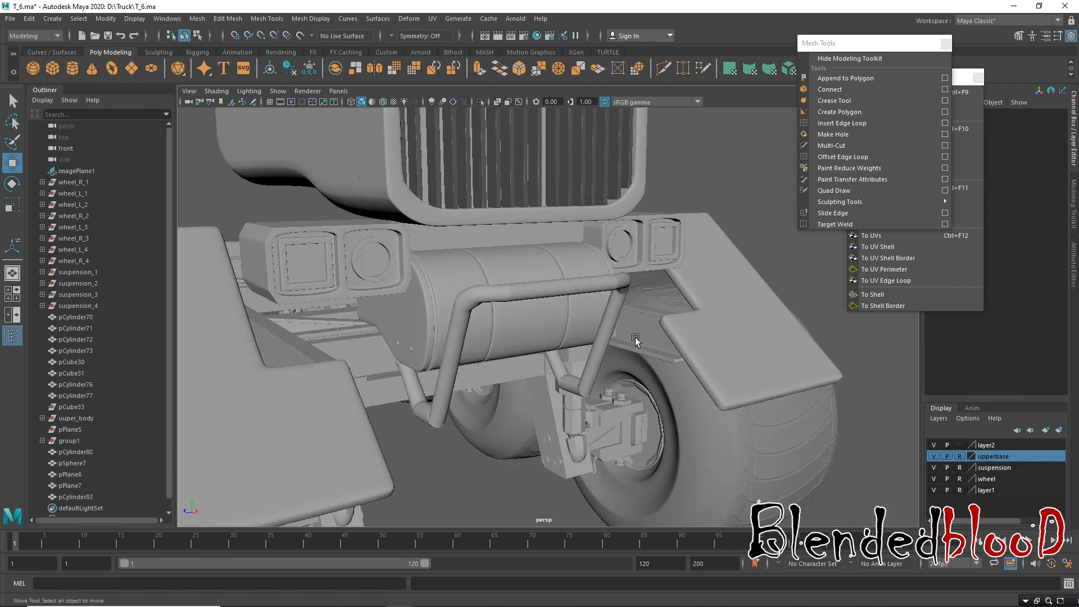
left_click(575, 289)
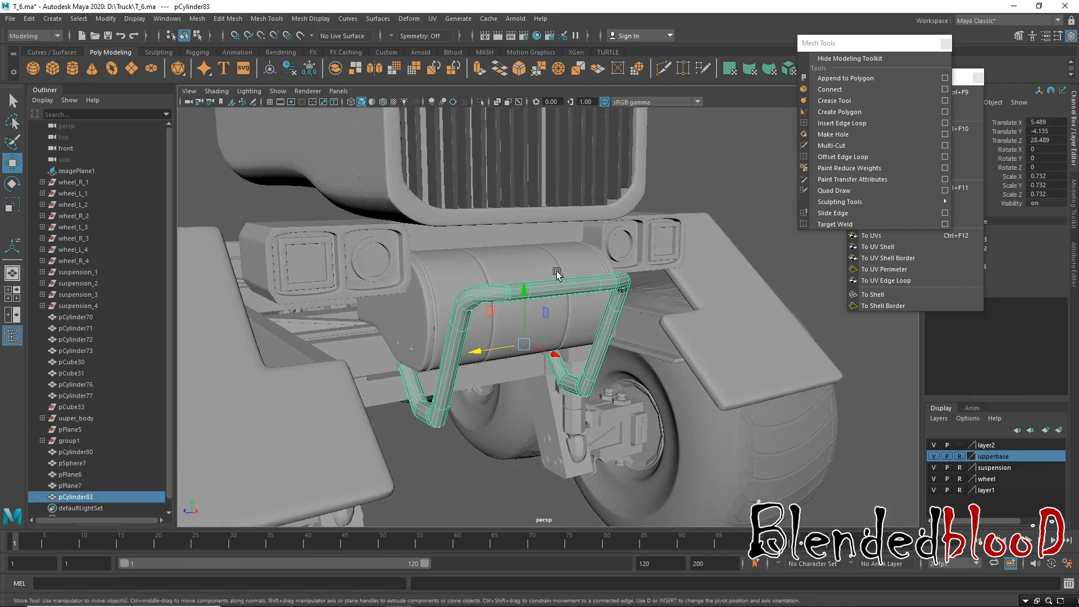
left_click_drag(502, 249, 533, 336, "alt")
key("space")
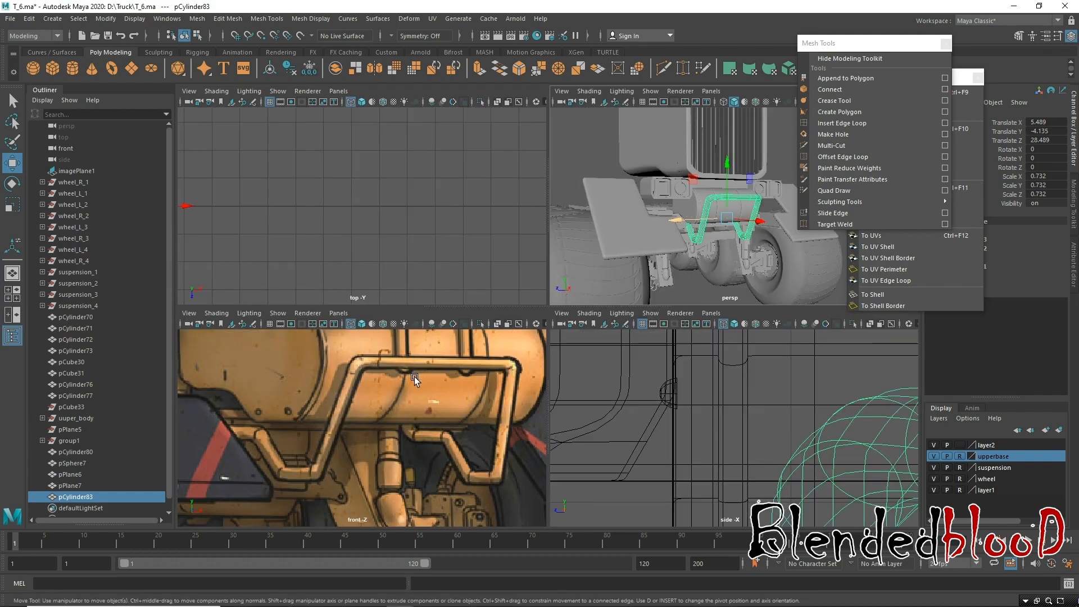
middle_click_drag(397, 371, 405, 414, "alt")
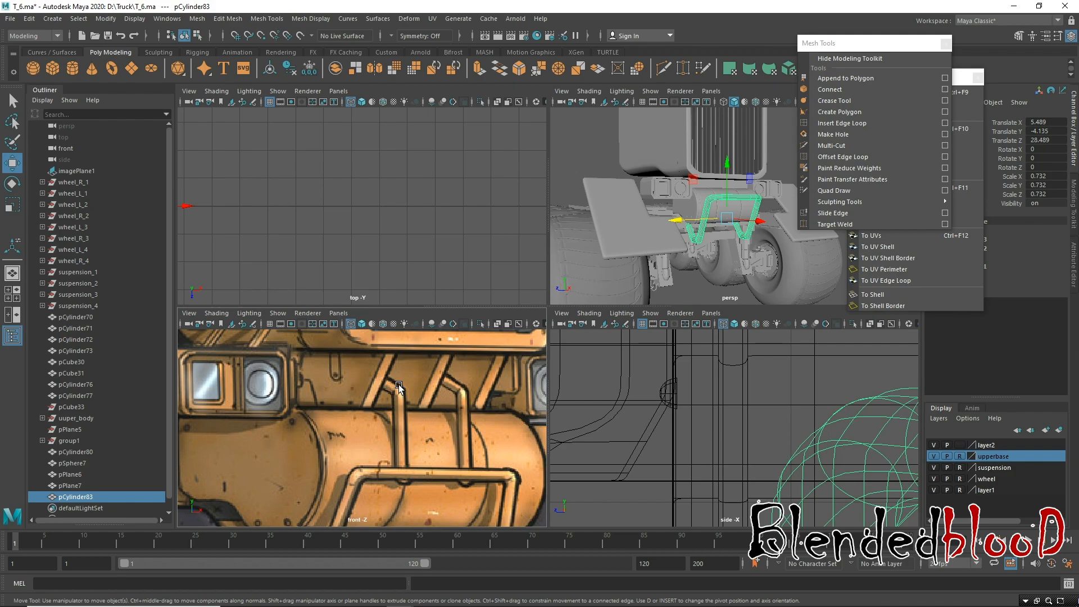
middle_click_drag(461, 452, 457, 473, "alt")
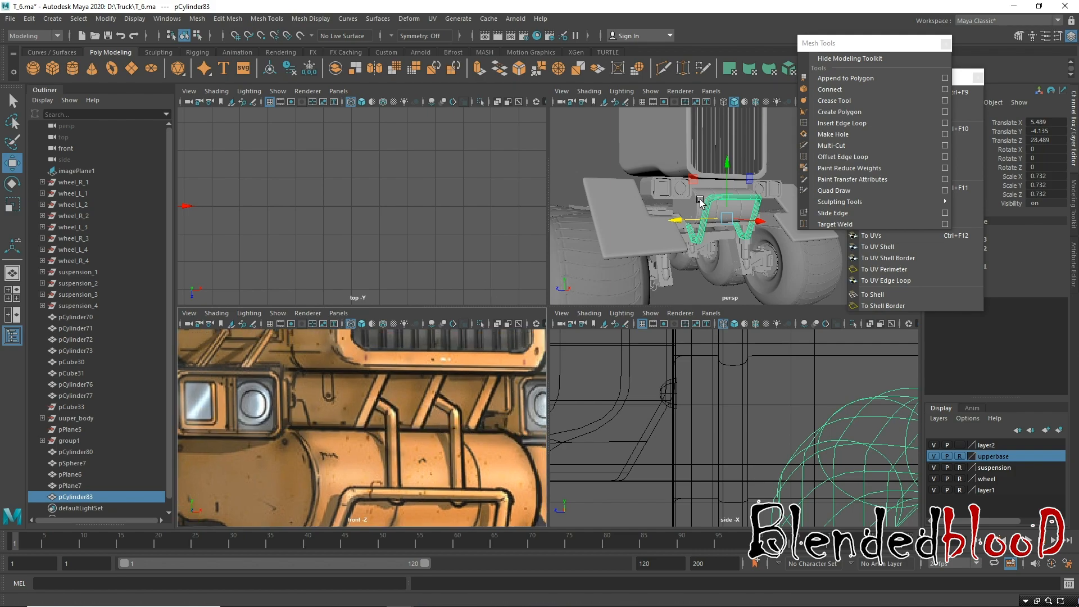
left_click_drag(720, 206, 804, 192, "alt")
right_click_drag(733, 212, 674, 174, "alt")
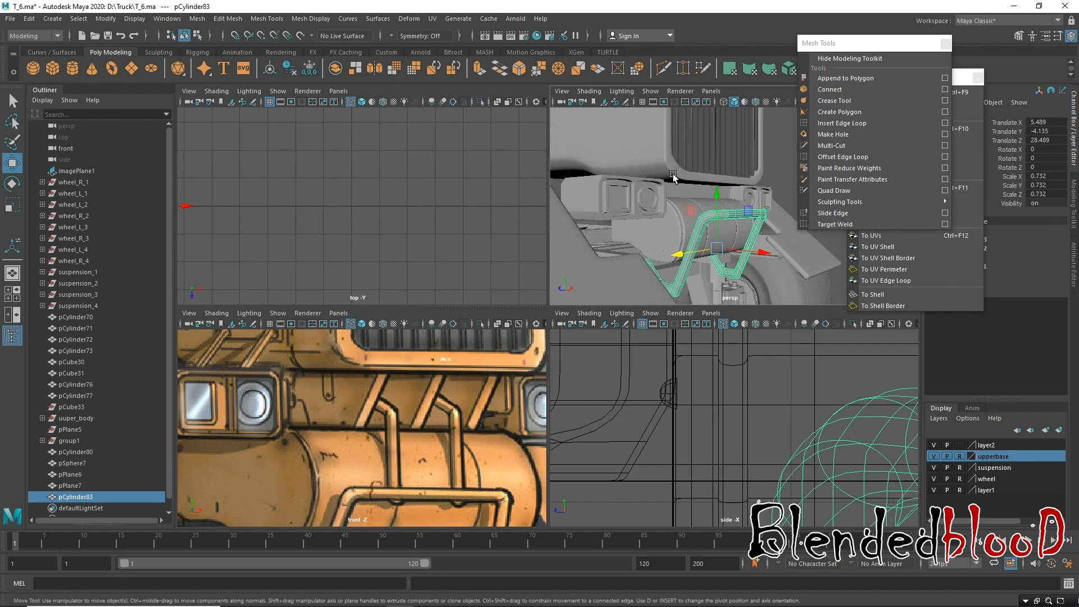
Turn off reference mode for the upperbase layer and select the cylindrical tank behind the frame, undoing any accidental change.
right_click_drag(718, 255, 710, 246)
left_click(675, 232)
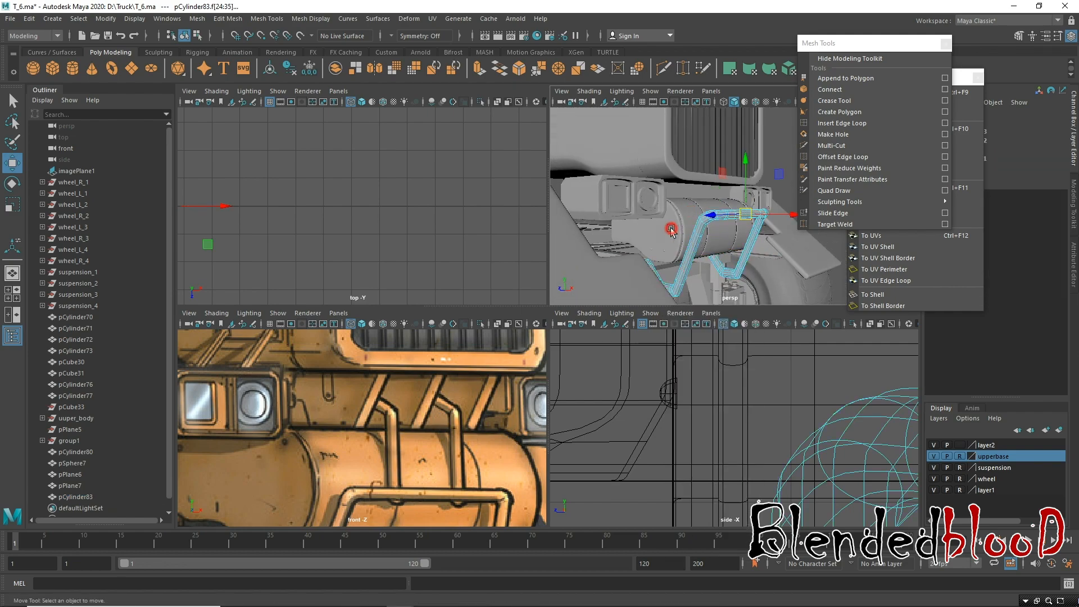
left_click(960, 457)
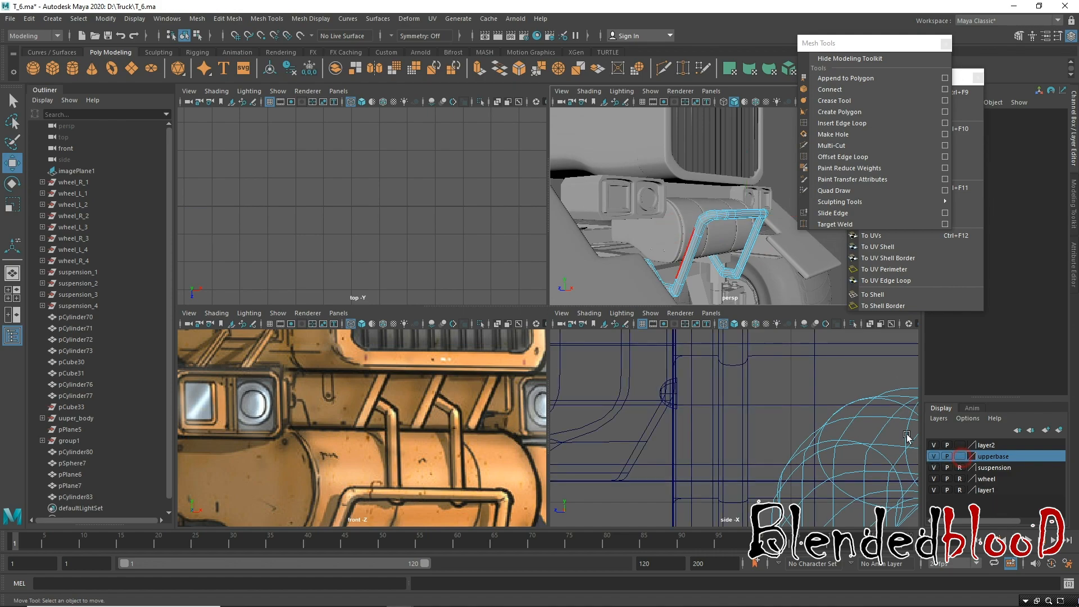
left_click(674, 228)
left_click_drag(700, 174, 699, 187)
key("ctrl+z")
scroll(668, 239, "up", 3)
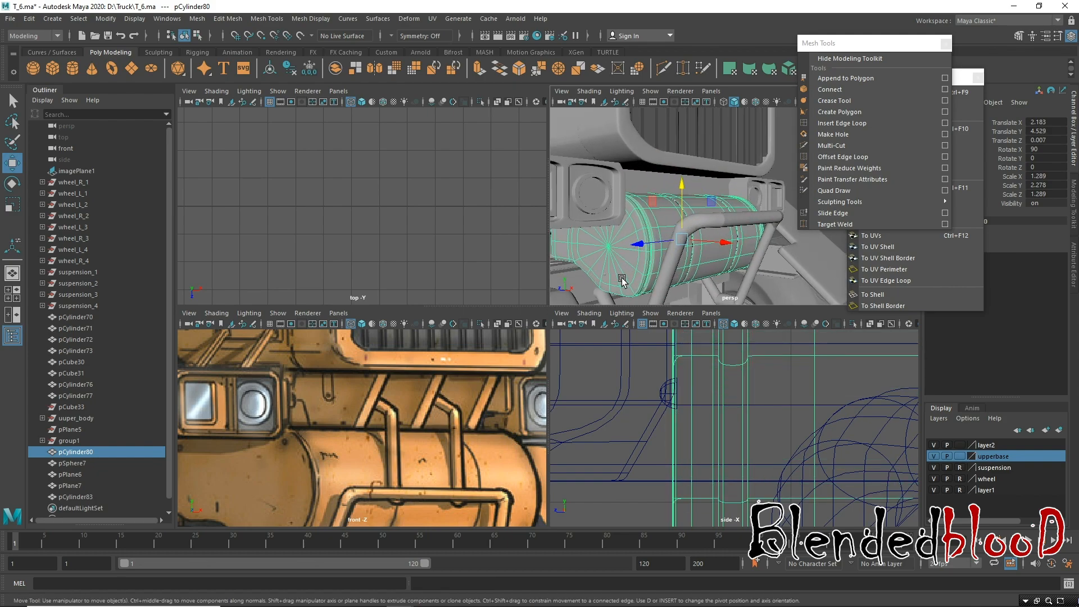
left_click(622, 279)
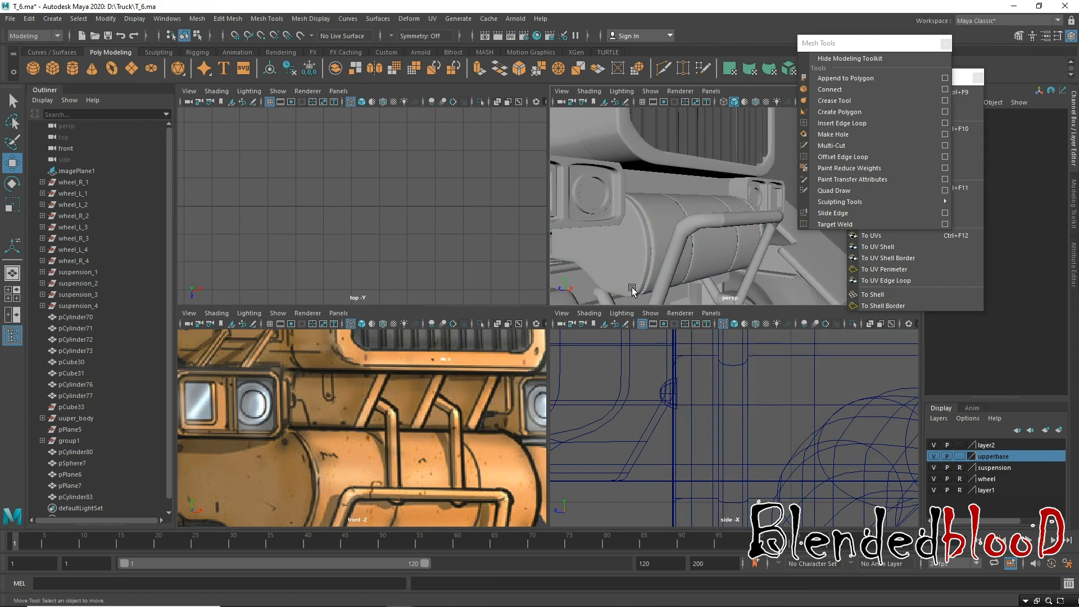
left_click(630, 281)
left_click(641, 270, "shift")
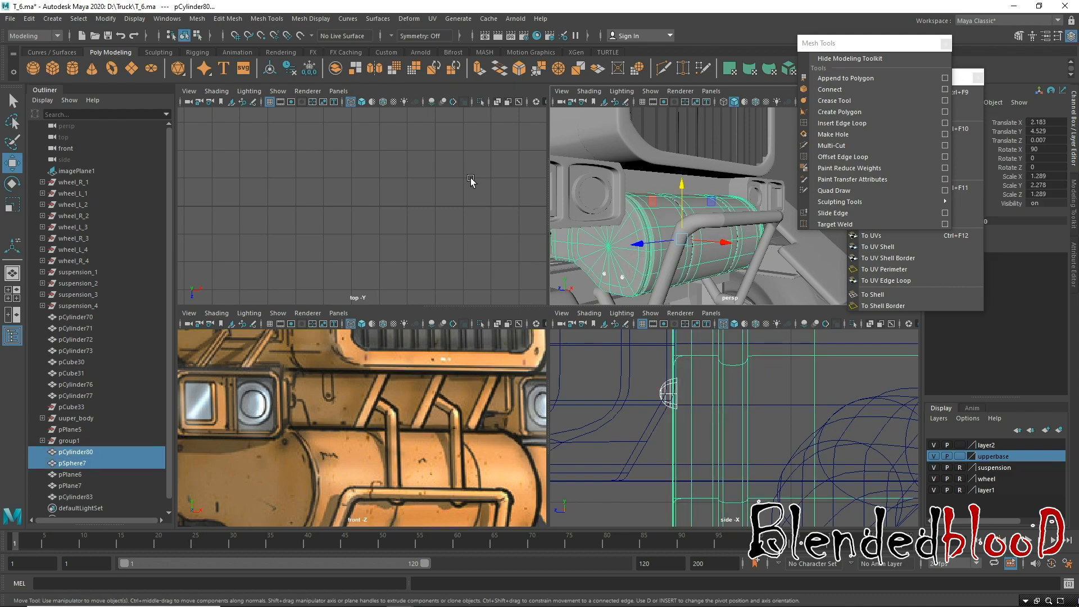
left_click(198, 19)
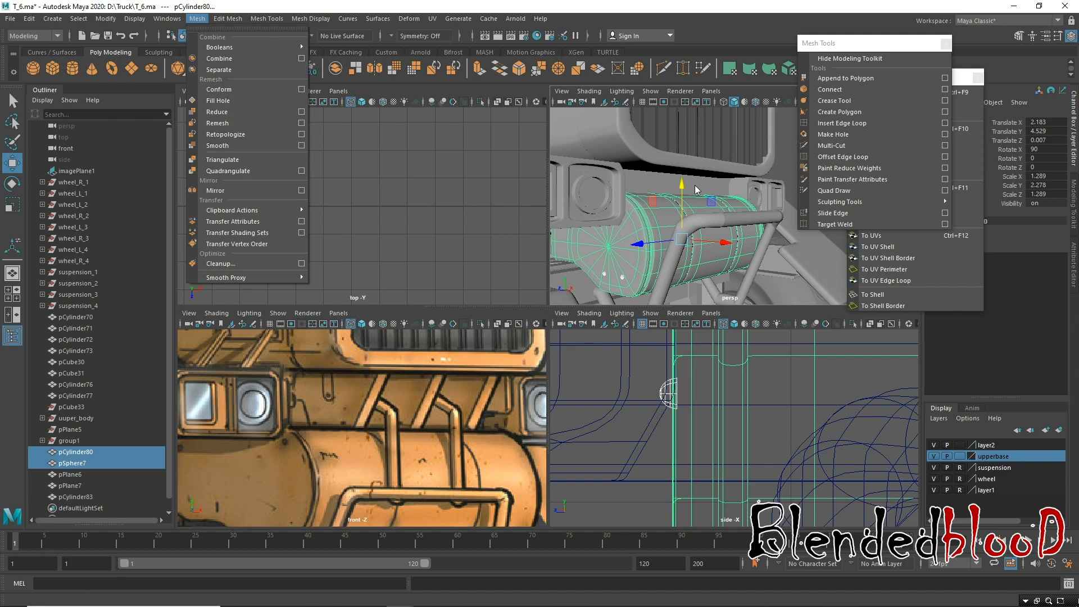
left_click(510, 214)
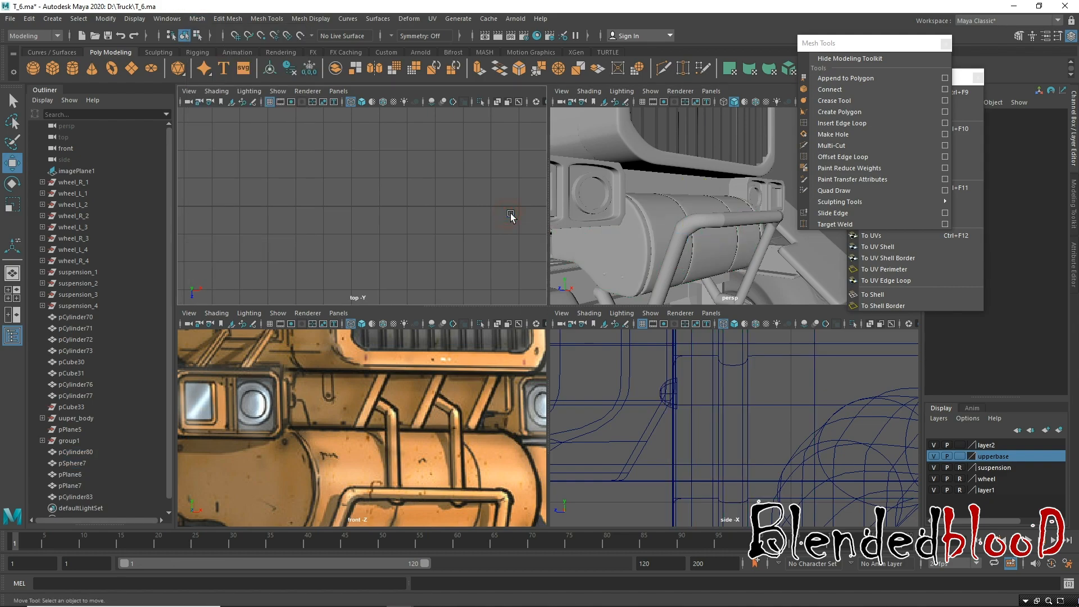
Turn off smooth preview on the cylindrical tank and its end-cap bolts and combine them into one mesh.
left_click(622, 242)
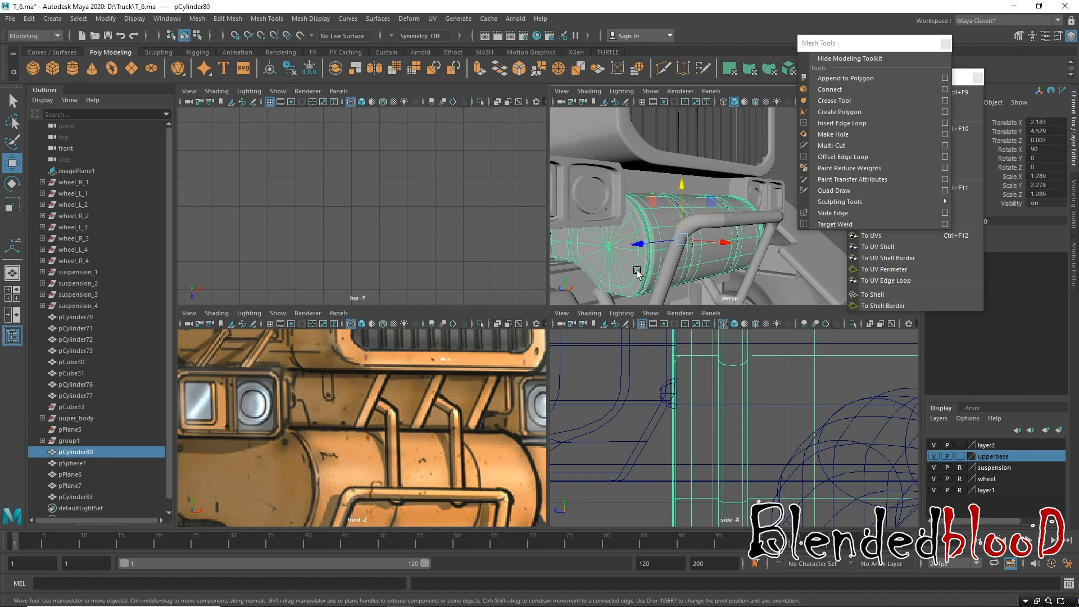
scroll(630, 281, "up", 6)
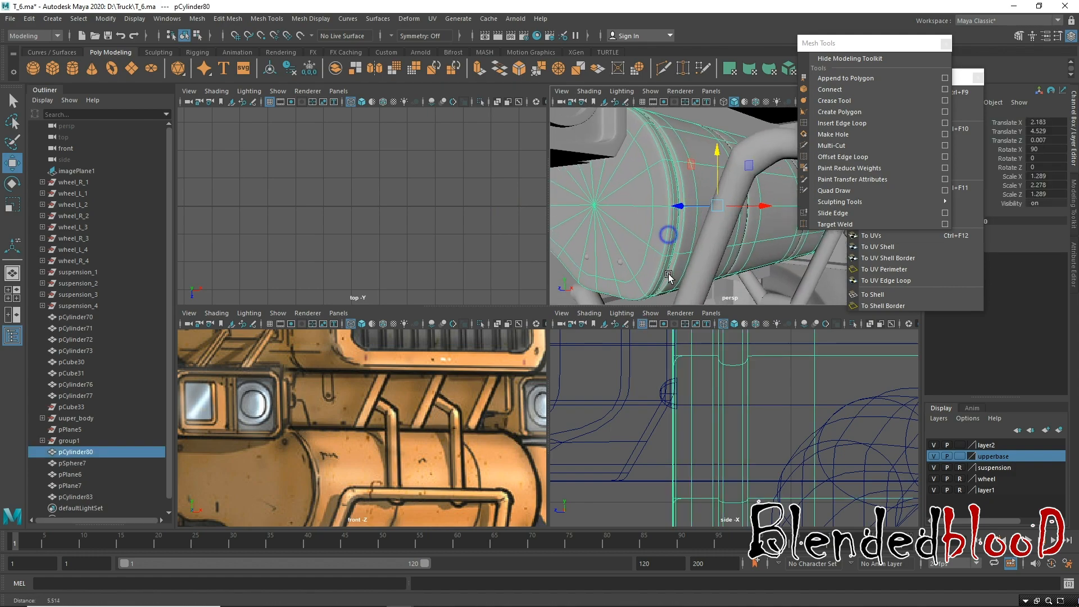
left_click(612, 275, "shift")
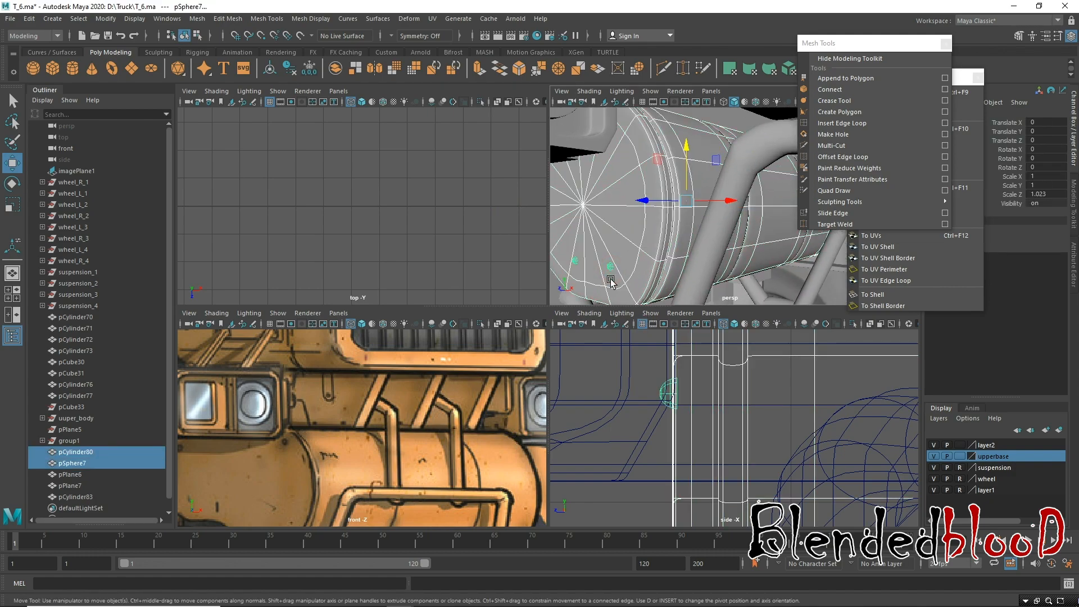
key("1")
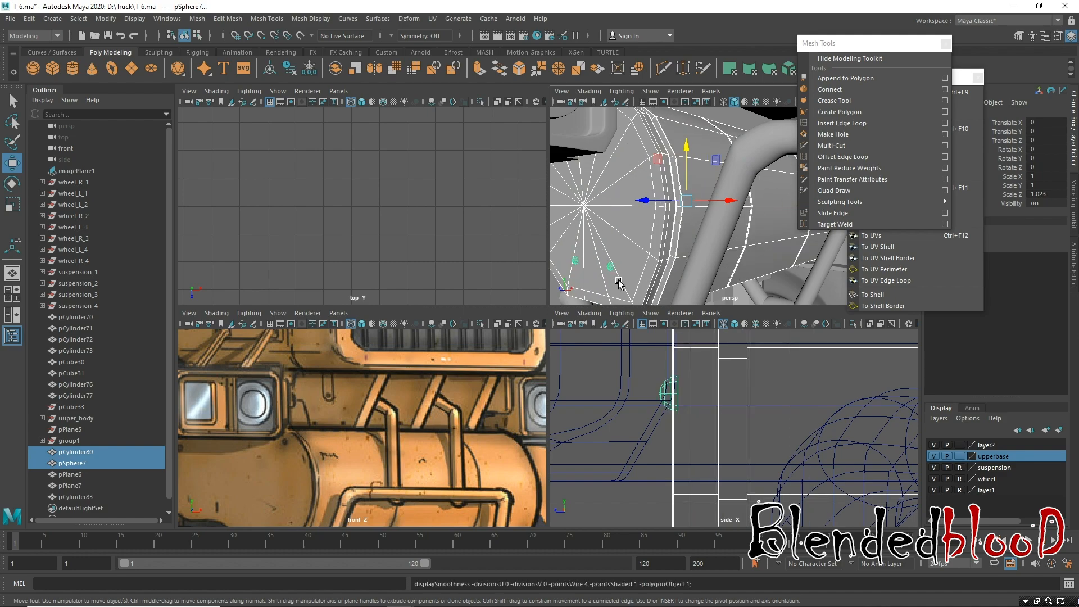
left_click(200, 21)
left_click(220, 54)
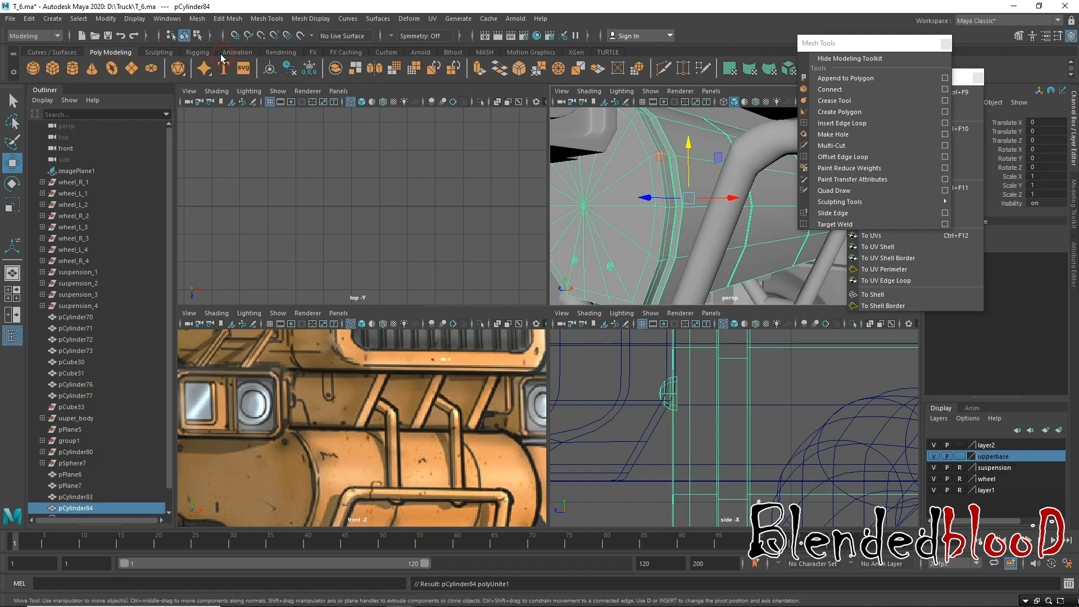
Center the combined tank's pivot, turn smooth preview back on, and lower the tank to Translate Y -0.283.
left_click(106, 19)
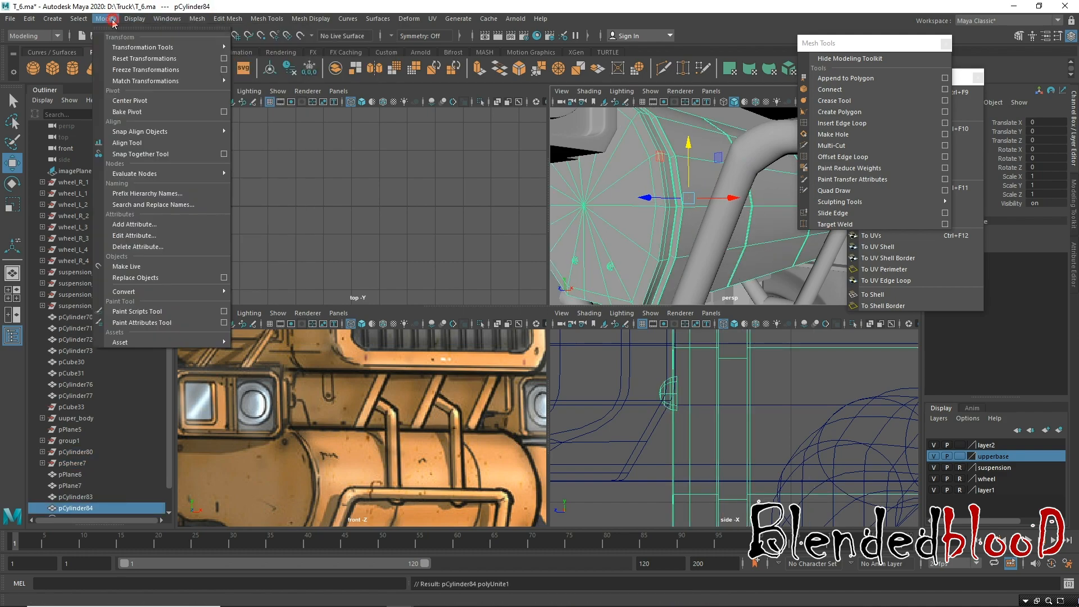
left_click(163, 101)
key("3")
right_click_drag(700, 242, 655, 210, "alt")
left_click_drag(707, 150, 708, 159)
left_click_drag(730, 201, 704, 241, "alt")
middle_click_drag(705, 240, 689, 260, "alt")
left_click_drag(689, 259, 739, 260, "alt")
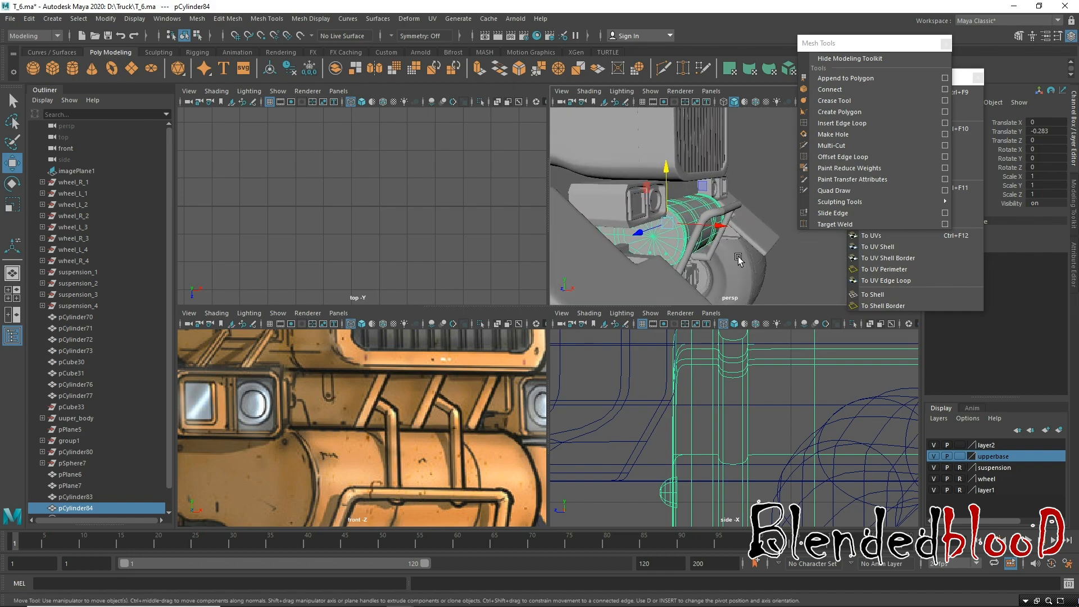
Turn off reference mode for the suspension layer and select the whole headlight group, group1.
left_click(719, 253, "shift")
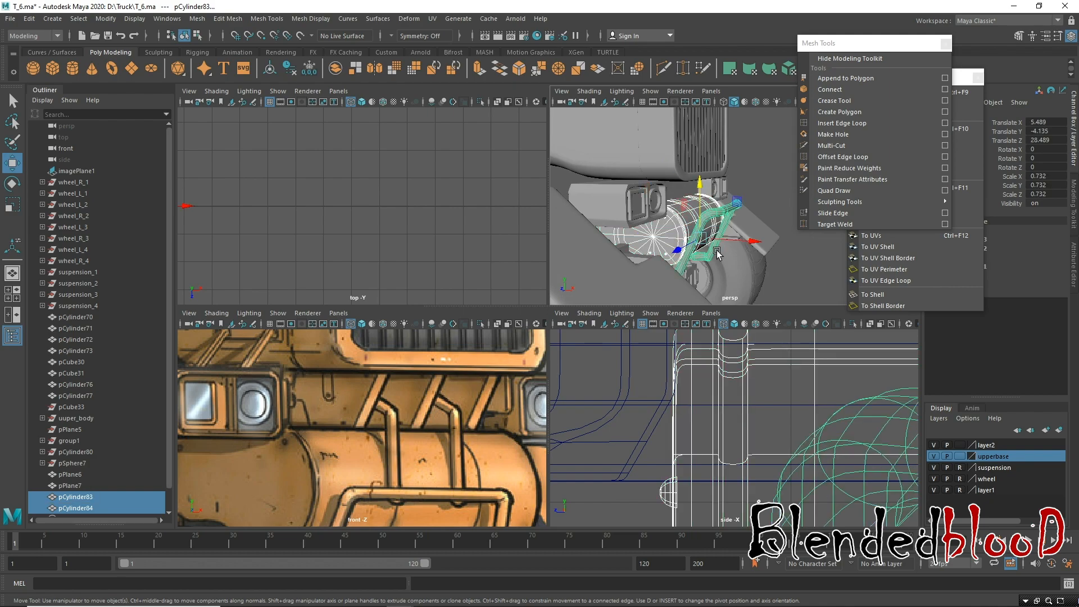
left_click_drag(725, 248, 734, 234, "alt")
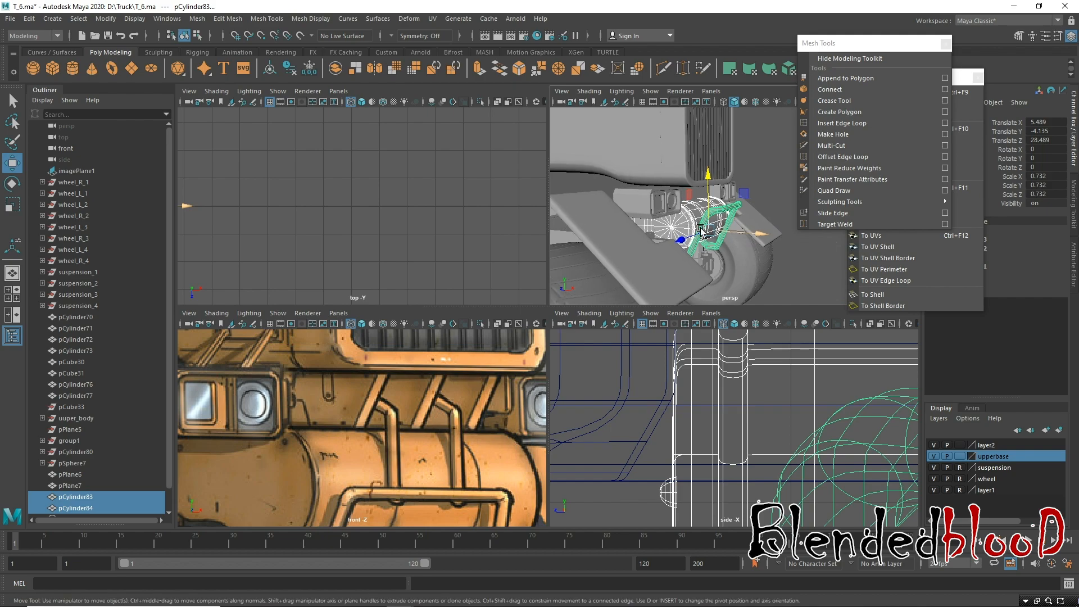
middle_click_drag(695, 216, 726, 253, "alt")
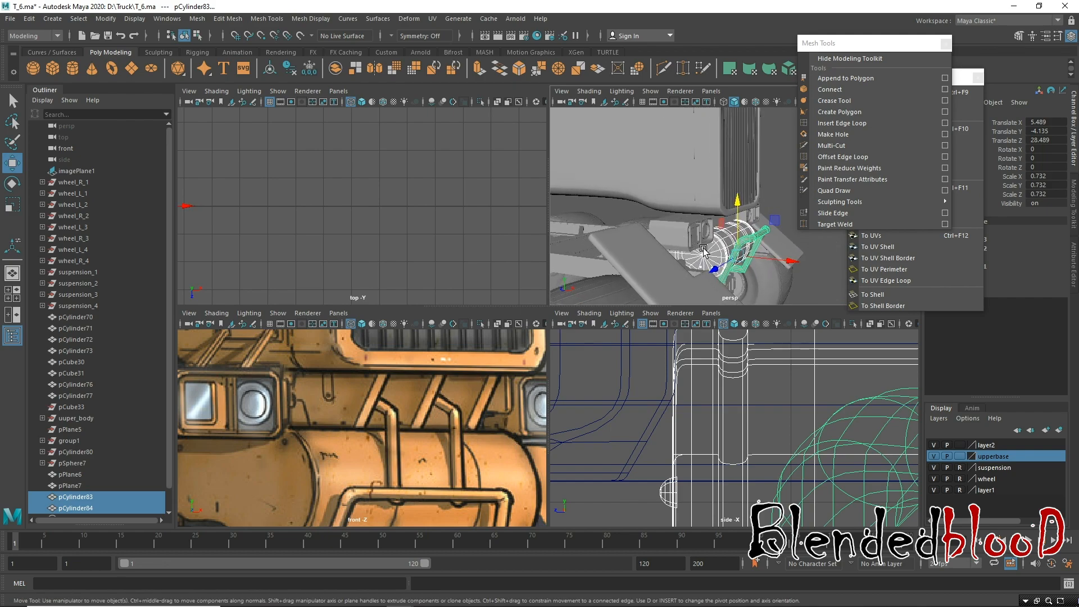
left_click(76, 451)
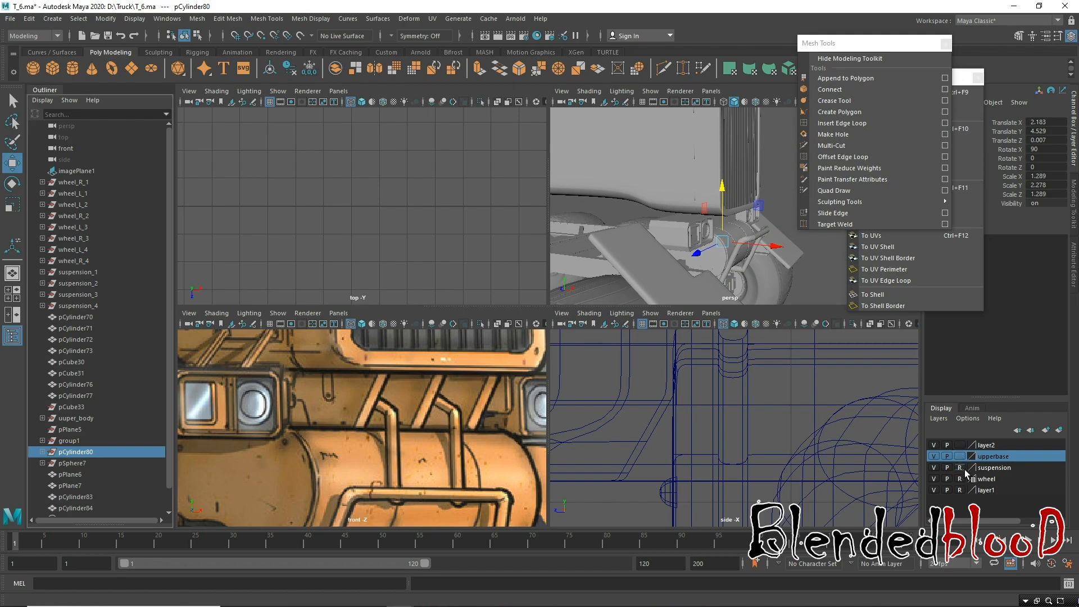
left_click(685, 239)
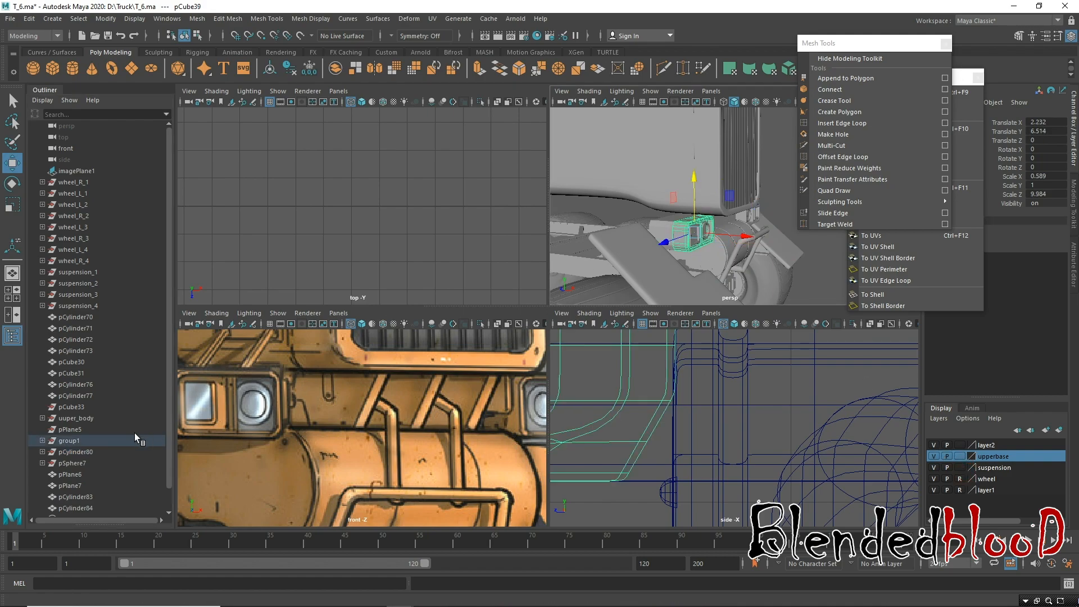
left_click(79, 442)
Shift the headlight group along X to about 0.621, fine-tune its position on the truck's front, and clear the selection.
right_click_drag(628, 270, 702, 262, "alt")
left_click_drag(779, 222, 787, 224)
scroll(784, 259, "down", 5)
mouse_move(786, 263)
left_mouse_down("alt")
mouse_move(763, 253)
mouse_move(788, 256)
left_mouse_up("alt")
right_click_drag(429, 423, 606, 320, "alt")
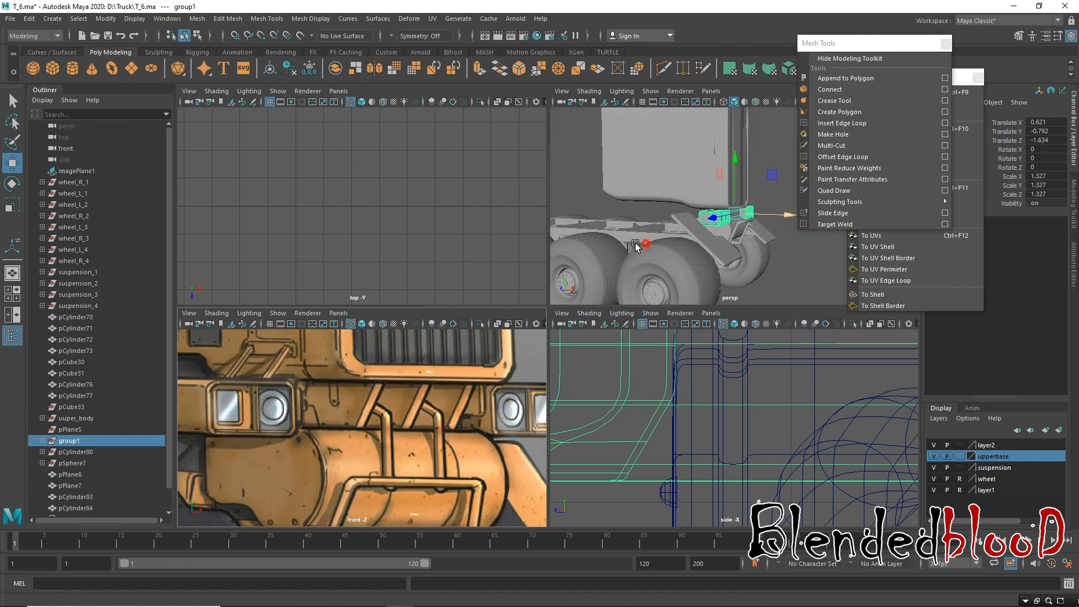
left_click_drag(636, 244, 584, 244, "alt")
right_click_drag(728, 239, 787, 259, "alt")
middle_click_drag(787, 259, 713, 231, "alt")
left_click_drag(713, 231, 773, 208, "alt")
left_click_drag(732, 179, 726, 179)
left_click(741, 153)
left_click_drag(774, 236, 736, 239, "alt")
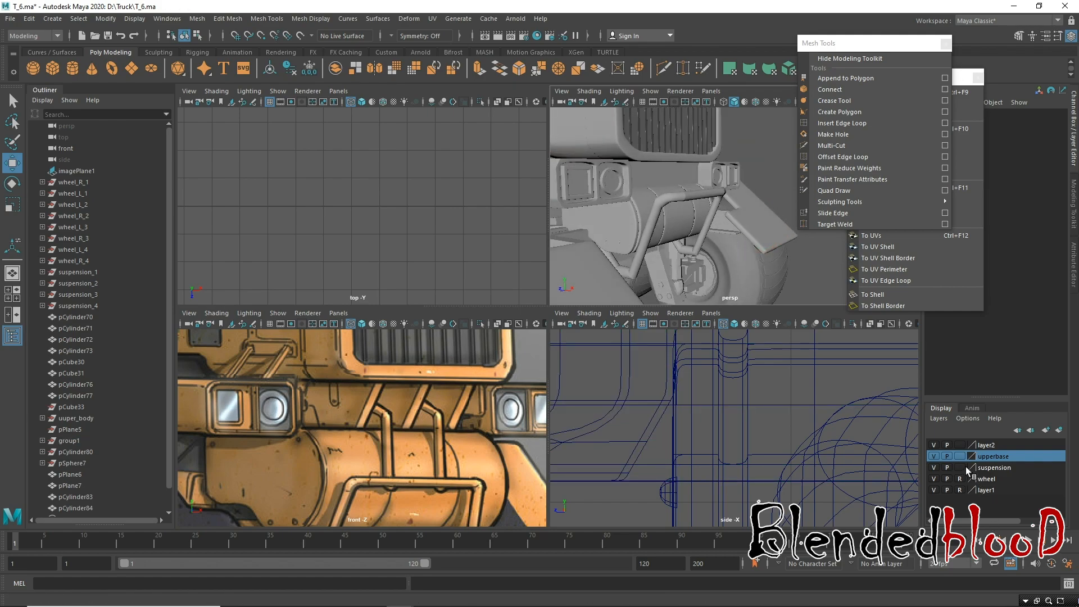
Create a new polygon cube and move it forward along X to about 8.237, ahead of the truck.
left_click_drag(731, 228, 698, 213, "alt")
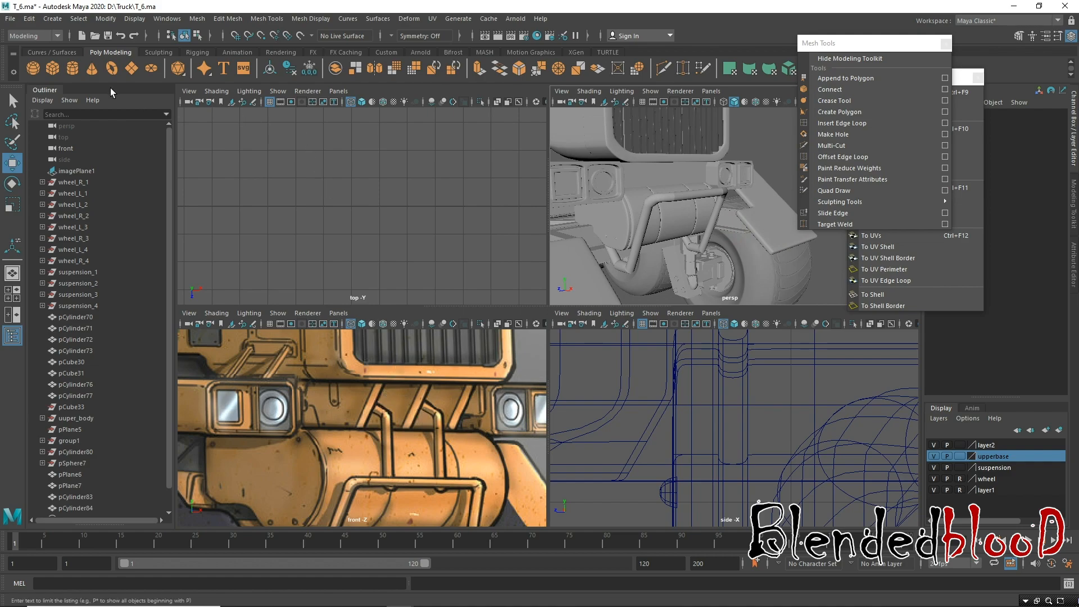
left_click(54, 70)
right_click_drag(435, 272, 281, 175, "alt")
right_click_drag(446, 212, 287, 135, "alt")
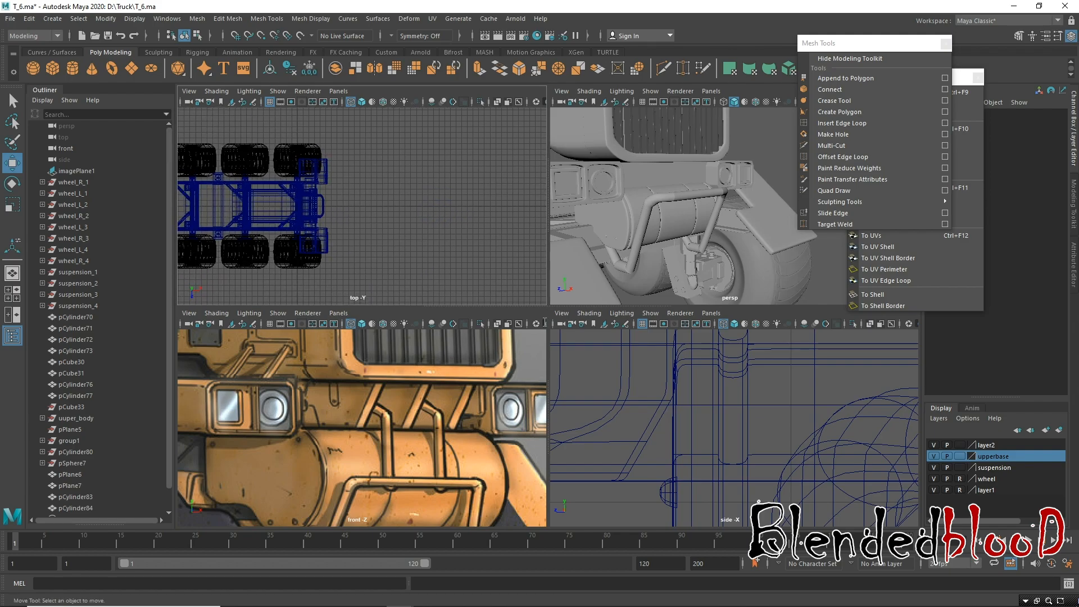
mouse_move(803, 454)
right_mouse_down("alt")
mouse_move(669, 368)
mouse_move(757, 441)
mouse_move(676, 410)
right_mouse_up("alt")
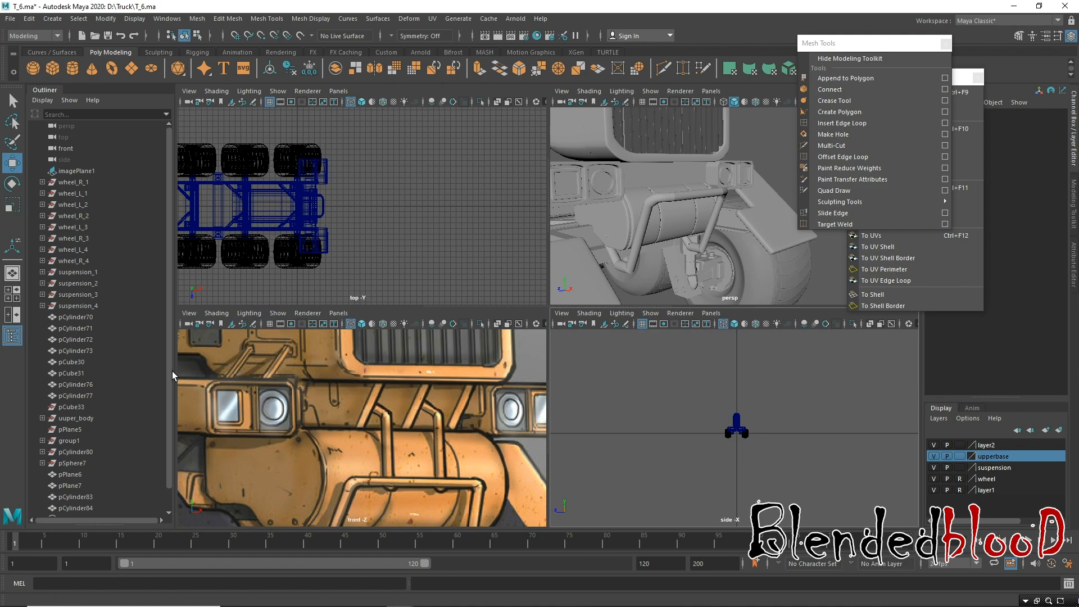
left_click_drag(171, 377, 168, 476)
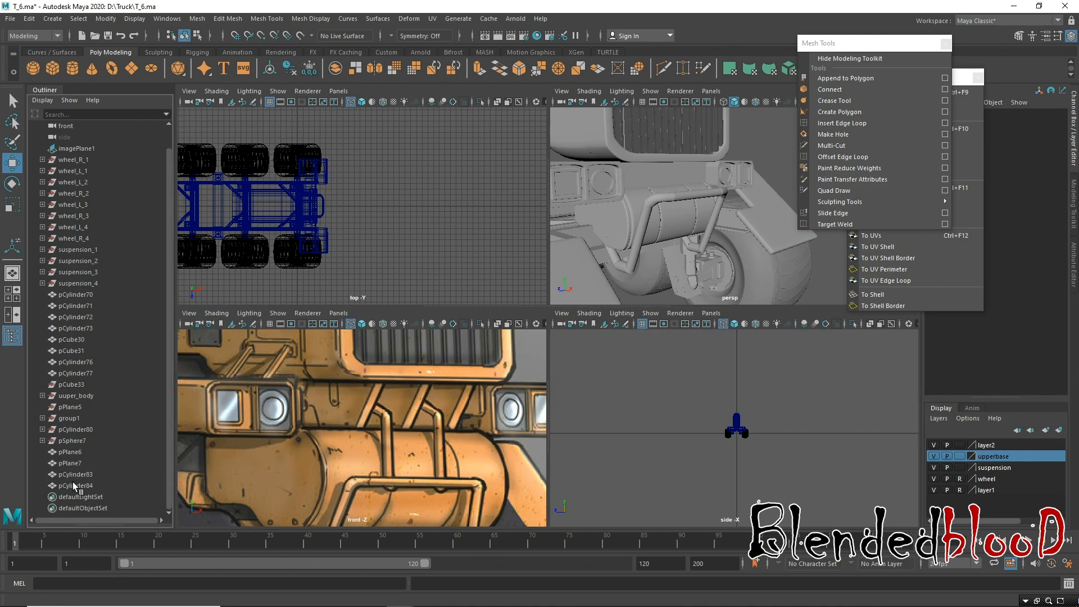
left_click(753, 460)
scroll(725, 430, "up", 3)
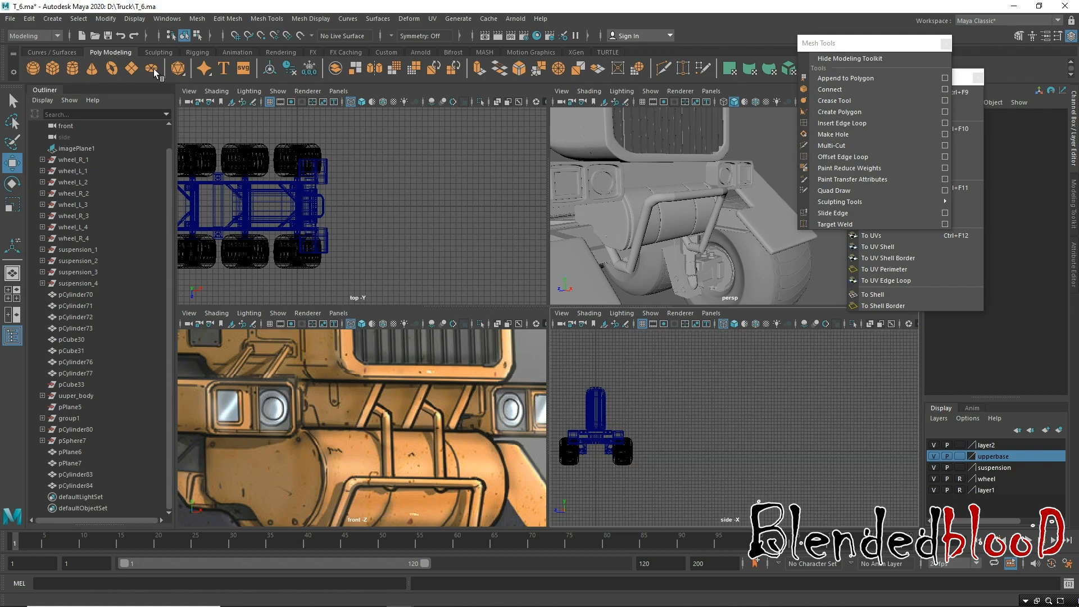
left_click(55, 71)
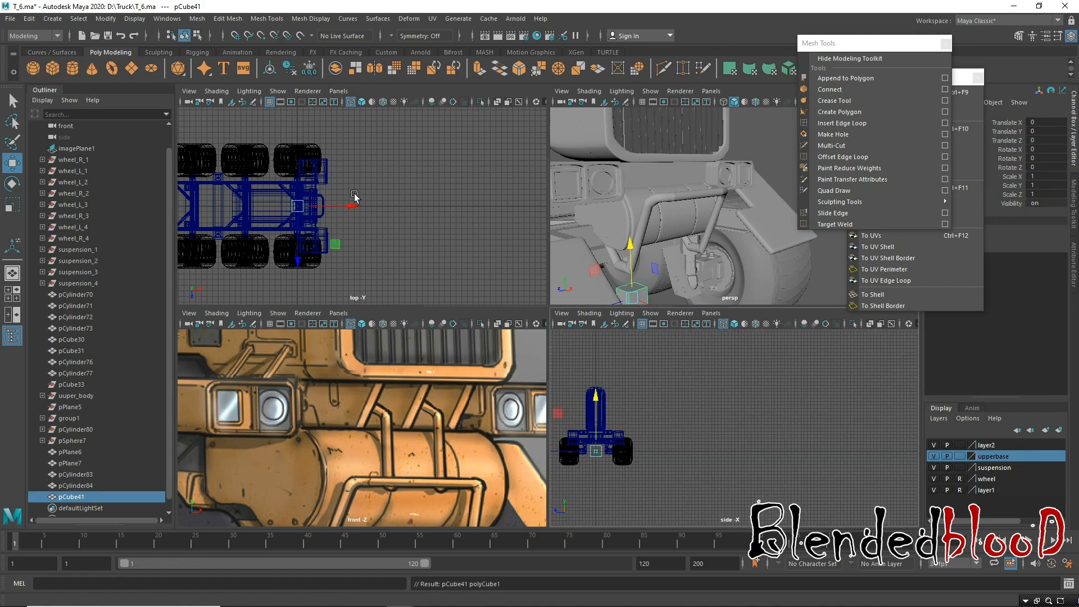
left_click_drag(349, 205, 389, 233)
Hide the wheel, suspension and layer2 layers to isolate the front parts in the side view.
key("space")
middle_click_drag(674, 433, 985, 433, "alt")
right_click_drag(731, 505, 927, 584, "alt")
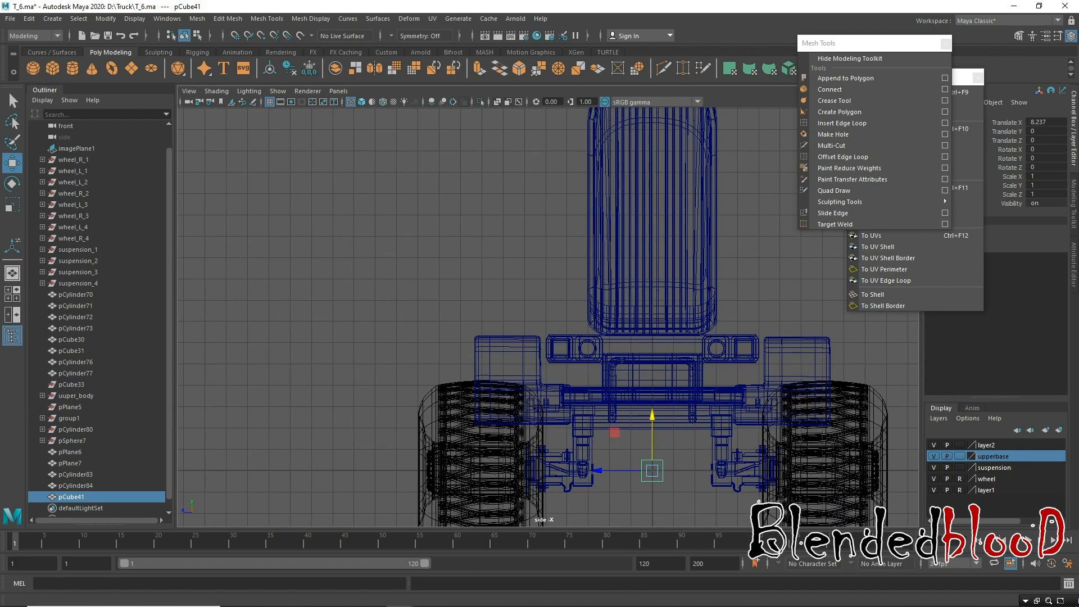
left_click(934, 478)
left_click(934, 467)
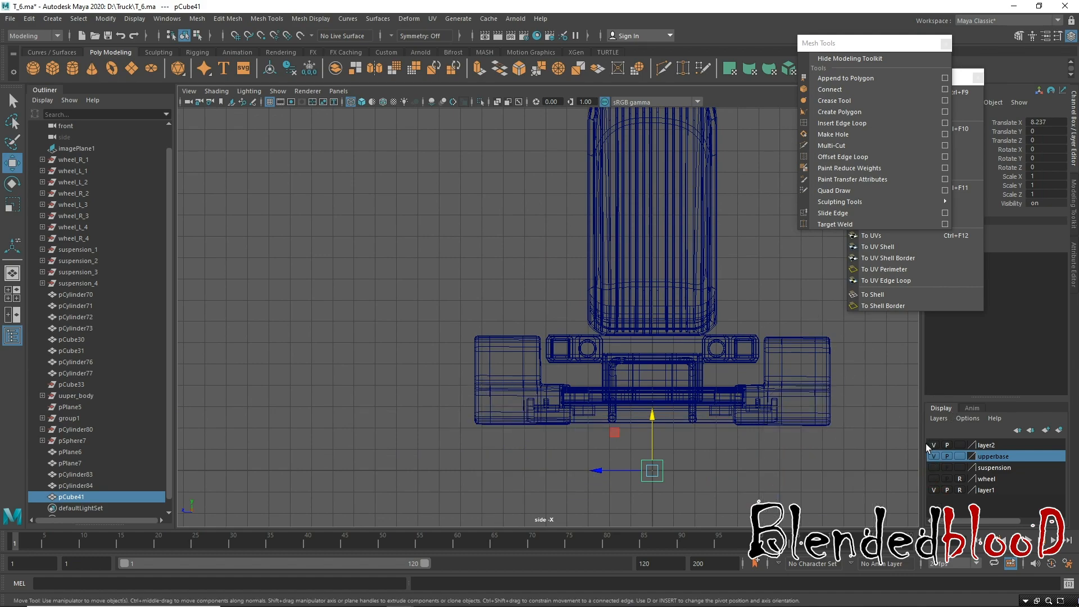
left_click(934, 445)
Raise the cube to Translate Y 5.91 and bring it back to X 3.577, above the tank.
left_click_drag(654, 425, 618, 301)
key("space")
left_click_drag(710, 194, 673, 222, "alt")
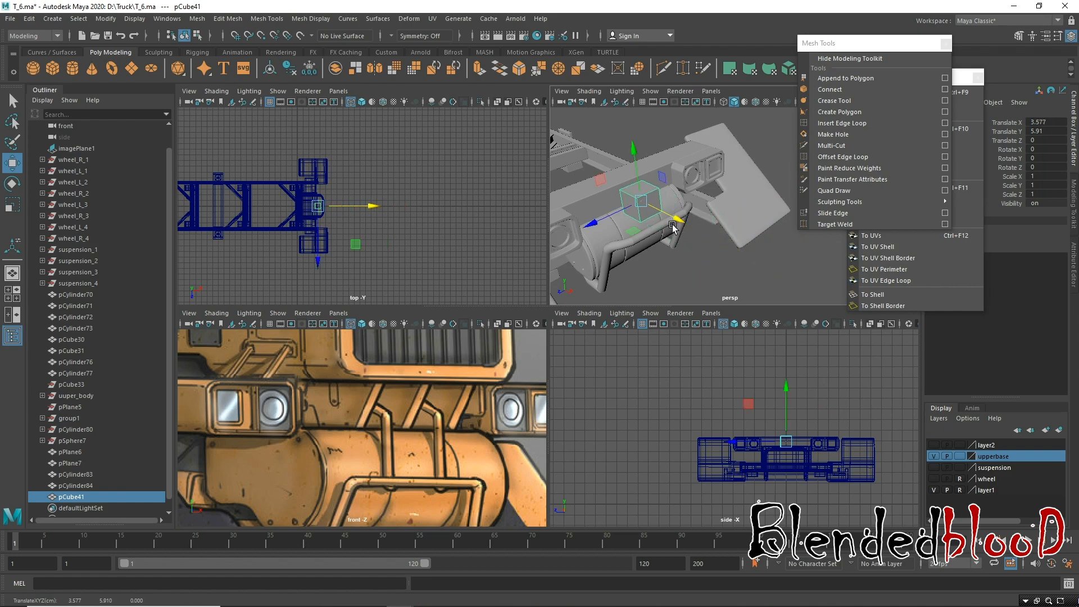
Flatten the cube into a thin plate by scaling it along Z to 0.11.
left_click_drag(671, 224, 650, 229, "alt")
right_click_drag(650, 229, 686, 268, "alt")
middle_click_drag(652, 221, 698, 235, "alt")
left_click_drag(698, 234, 659, 184, "alt")
key("r")
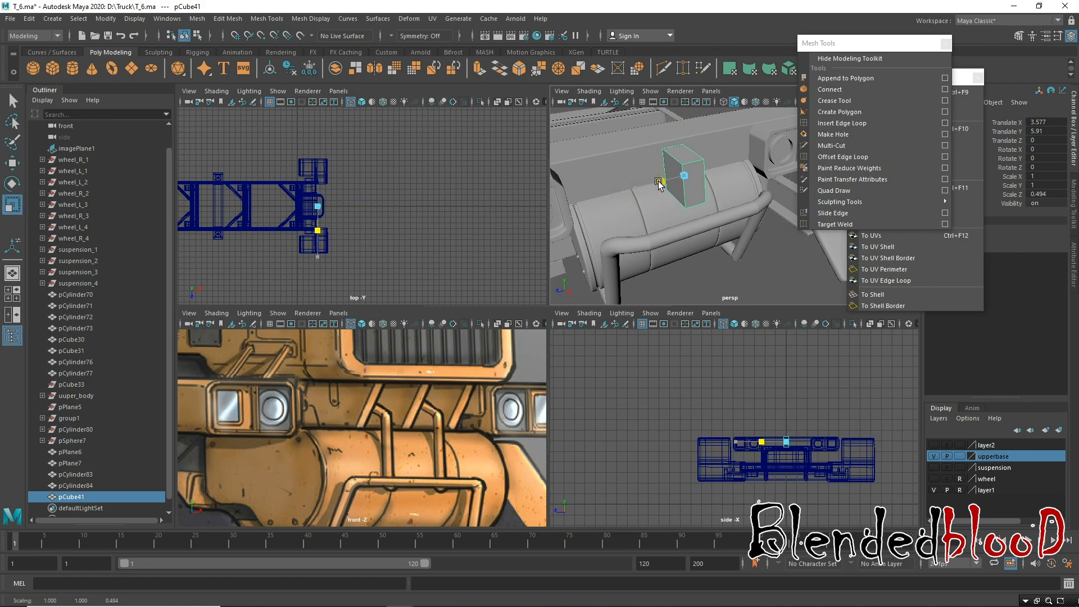
left_click_drag(659, 184, 720, 228)
Move the thin plate clear of the truck to X 7.714 and narrow it to 0.251 along X.
key("w")
left_click_drag(713, 241, 737, 235, "alt")
middle_click_drag(737, 235, 646, 180, "alt")
right_click_drag(646, 180, 635, 226, "alt")
middle_click_drag(654, 224, 708, 236, "alt")
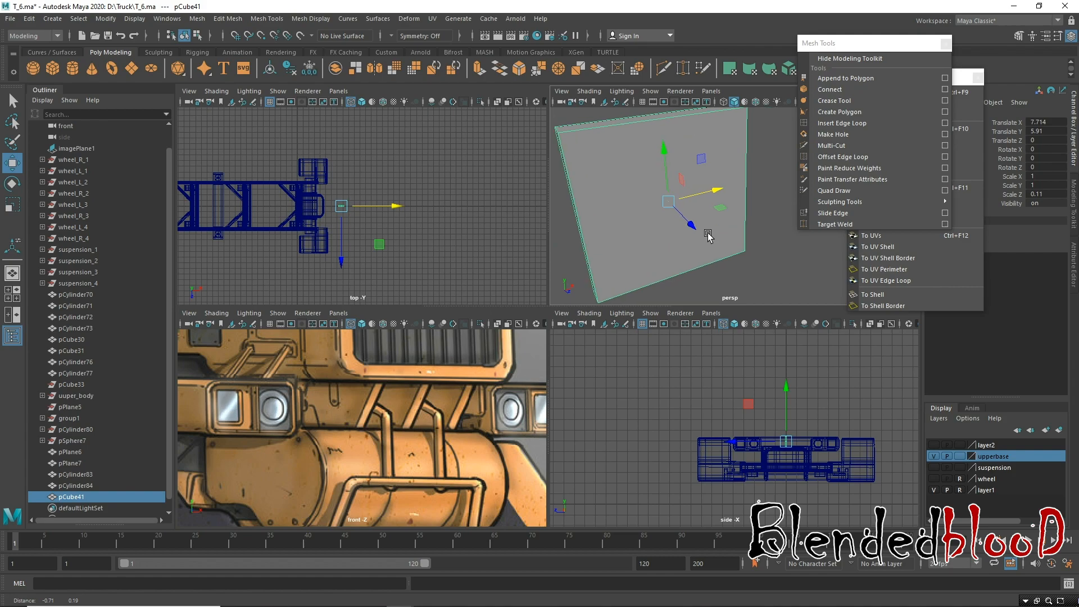
left_click_drag(709, 236, 706, 233, "alt")
key("r")
left_click_drag(741, 192, 699, 229)
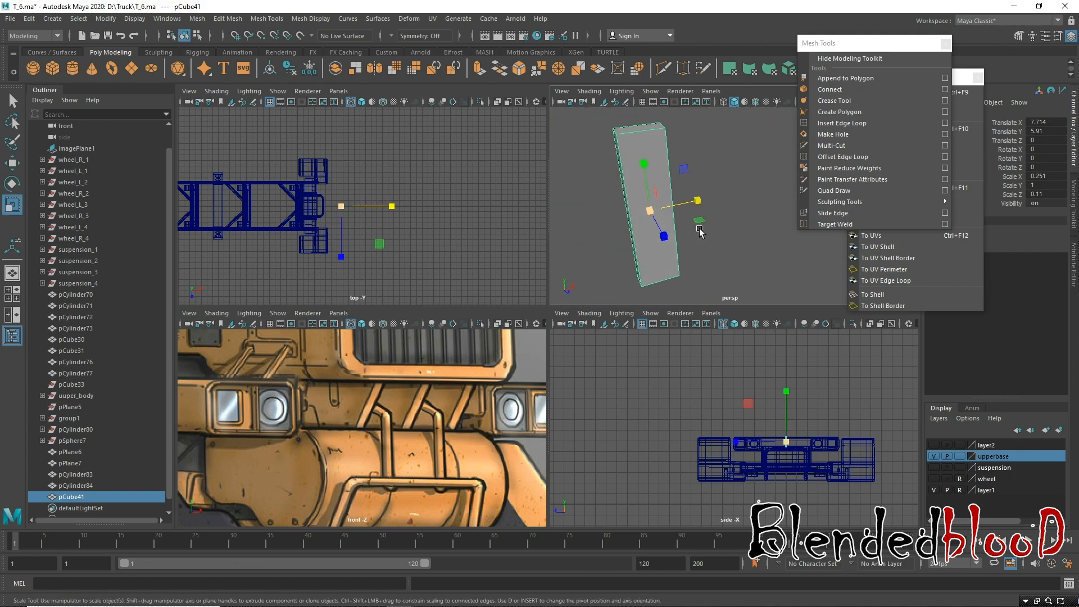
key("w")
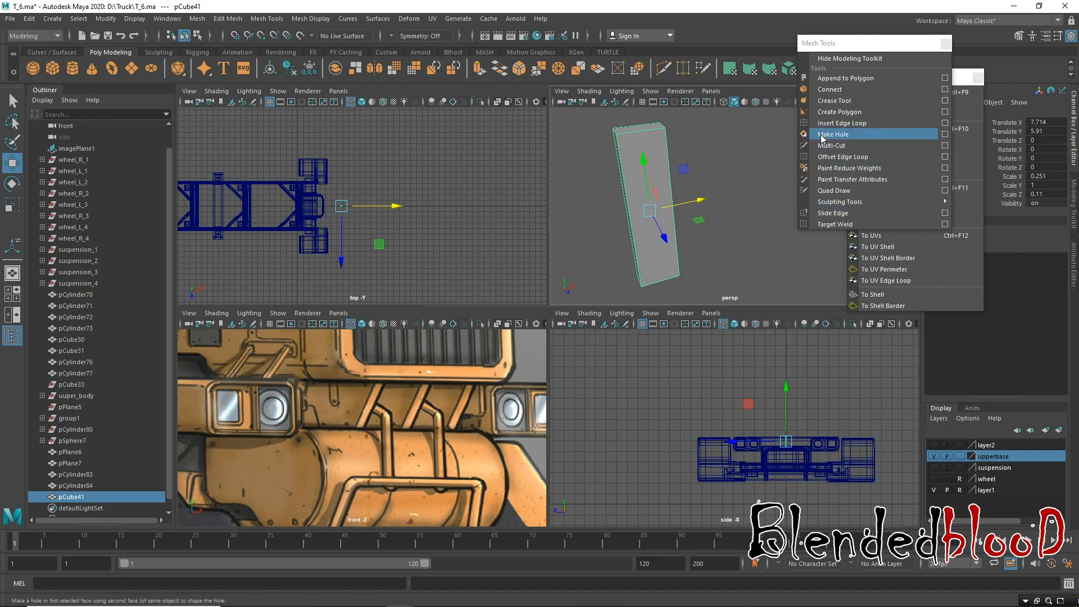
Insert supporting edge loops around the plate close to its top and bottom ends.
left_click_drag(641, 151, 619, 152, "alt")
left_click(842, 123)
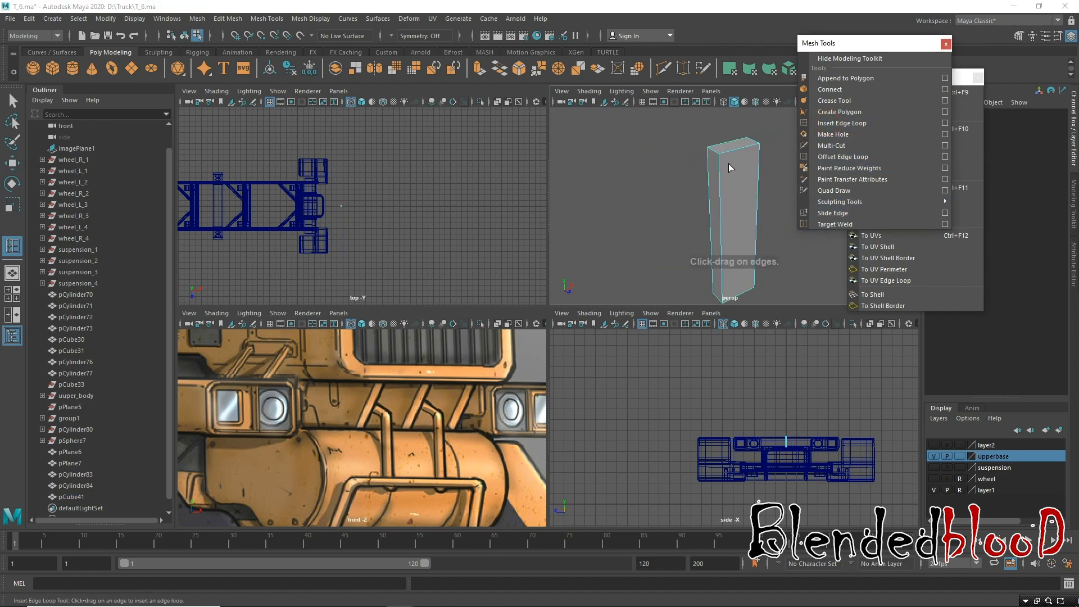
left_click(720, 164)
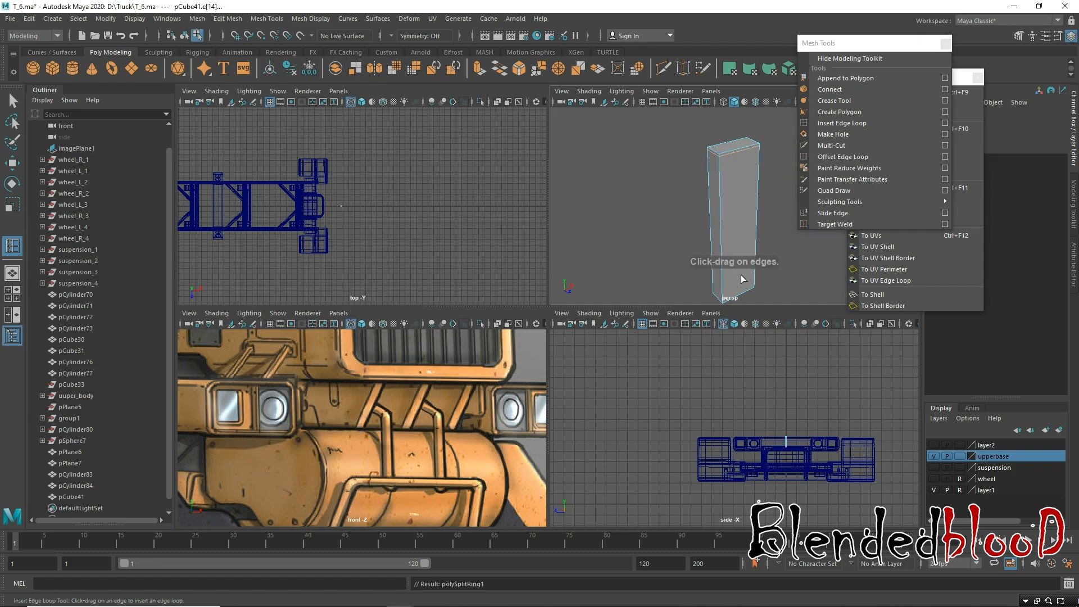
key("space")
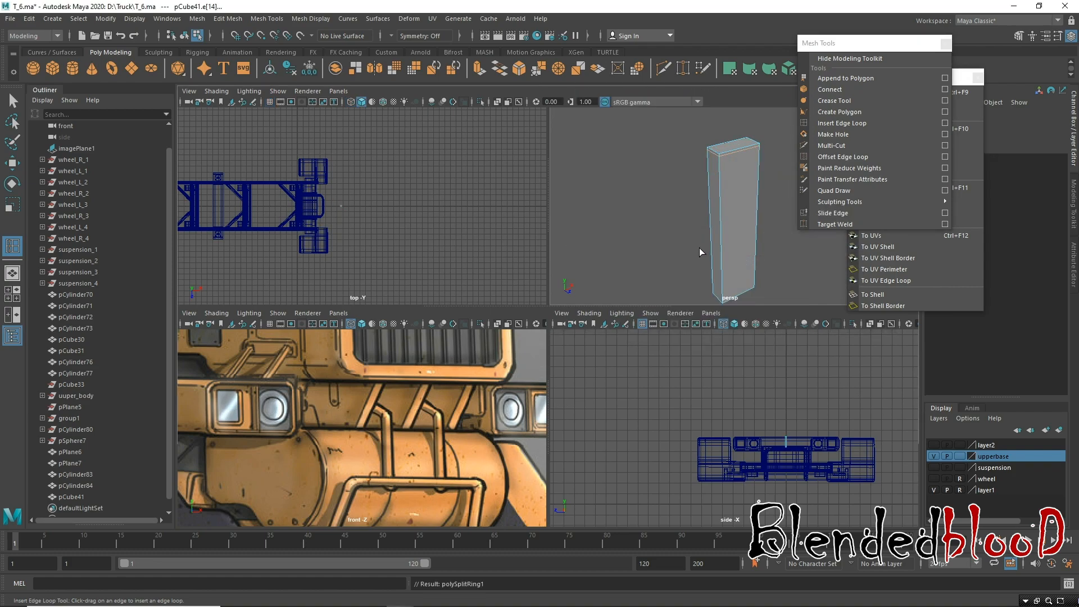
key("f")
scroll(565, 315, "down", 10)
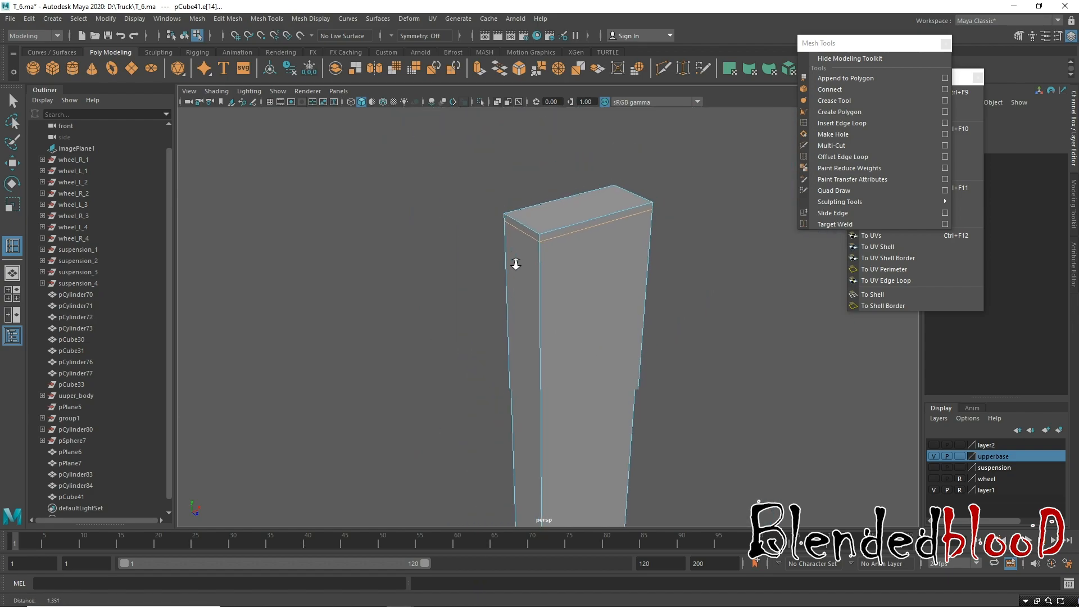
middle_click_drag(545, 280, 553, 109, "alt")
right_click_drag(569, 280, 577, 491, "alt")
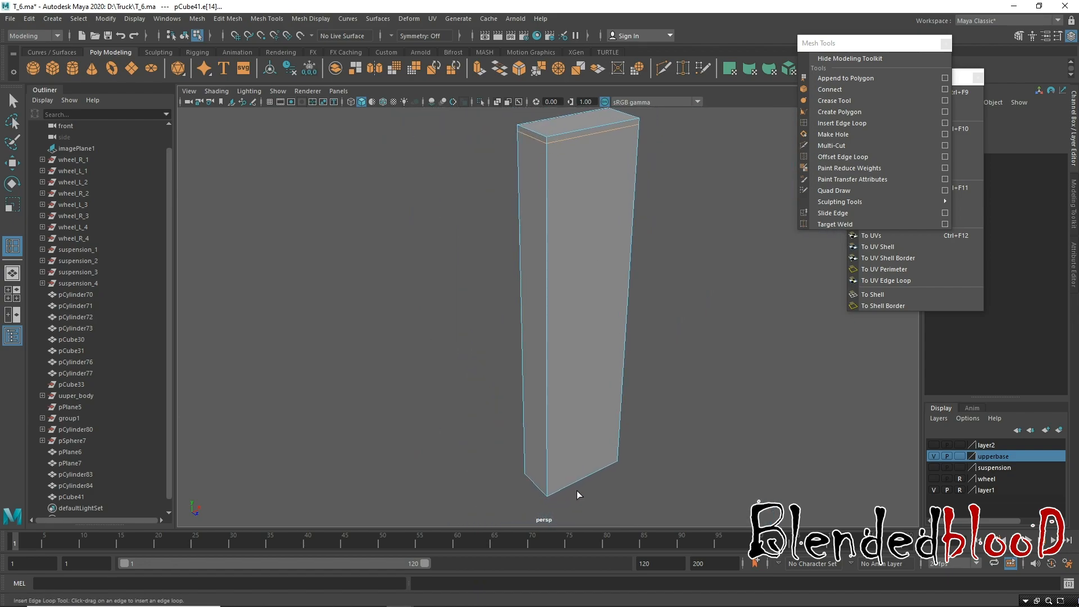
left_click(548, 496)
Insert supporting edge loops along the plate's long vertical edges on all sides and turn on smooth preview.
left_click_drag(550, 351, 607, 341, "alt")
left_click(539, 207)
left_click_drag(512, 201, 503, 204)
left_click_drag(615, 245, 442, 232, "alt")
left_click_drag(633, 251, 588, 254, "alt")
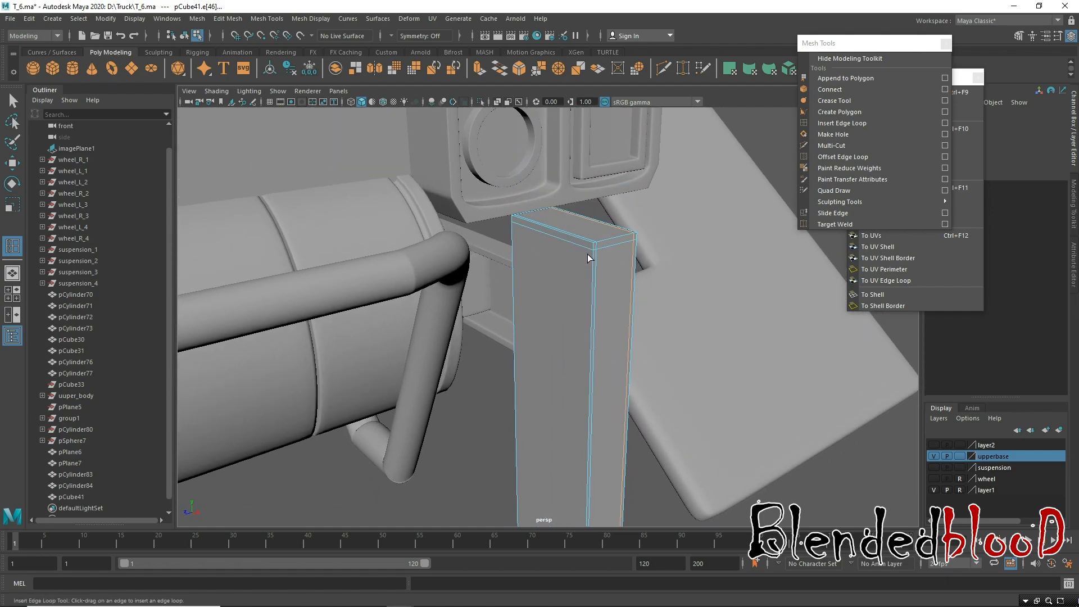
left_click(587, 242)
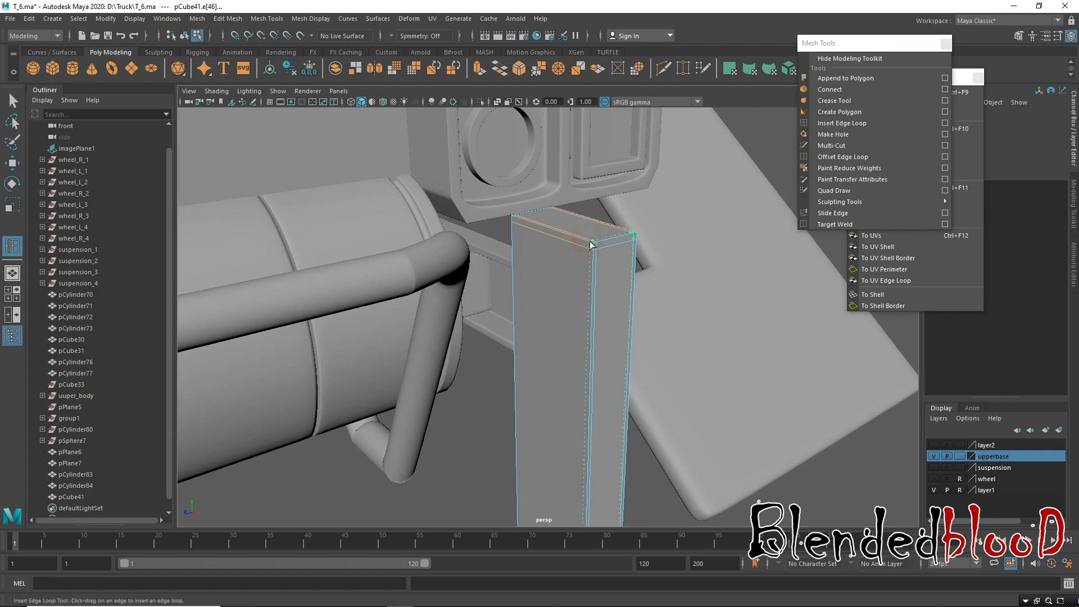
left_click_drag(521, 220, 514, 218)
key("w")
key("3")
right_click_drag(595, 292, 596, 395, "alt")
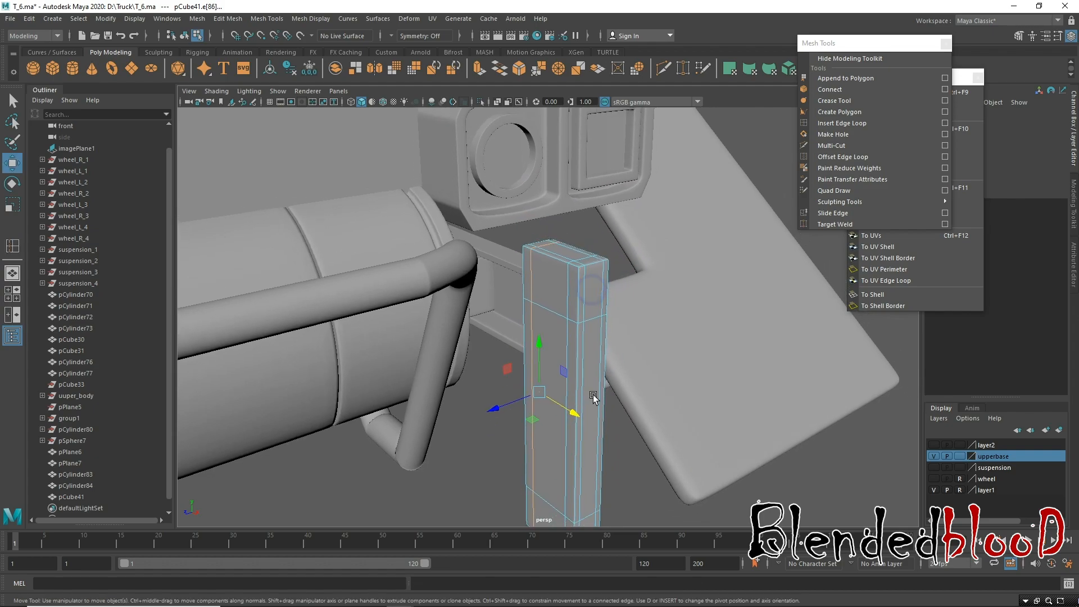
Return the thin plate to object mode and center its pivot.
middle_click_drag(595, 395, 544, 250, "alt")
right_click_drag(545, 251, 592, 238)
left_click(574, 453)
left_click(538, 360)
right_click_drag(584, 416, 365, 135, "alt")
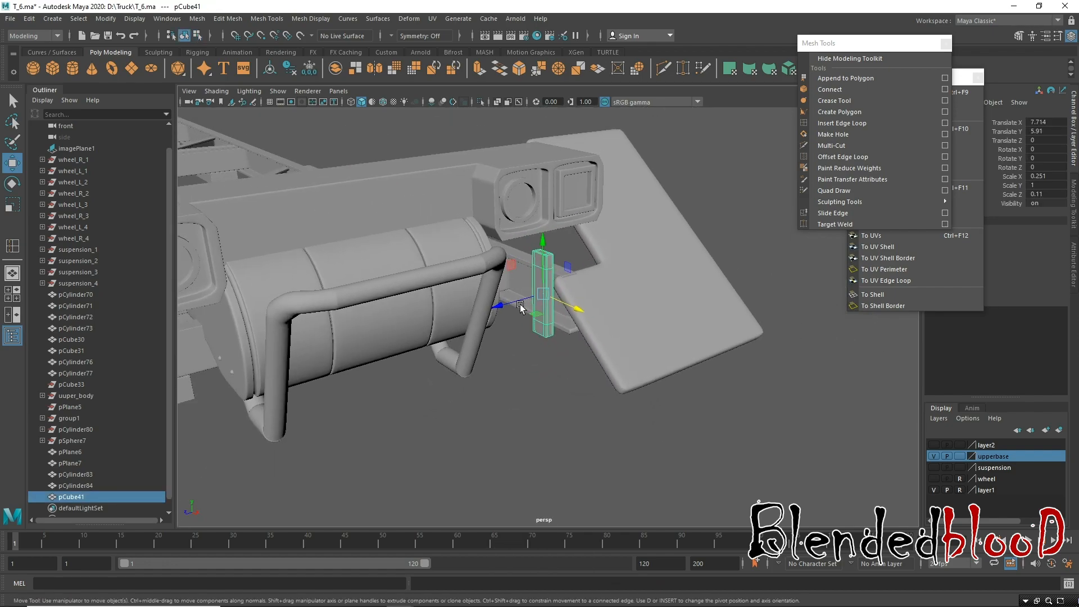
middle_click_drag(521, 304, 682, 384, "alt")
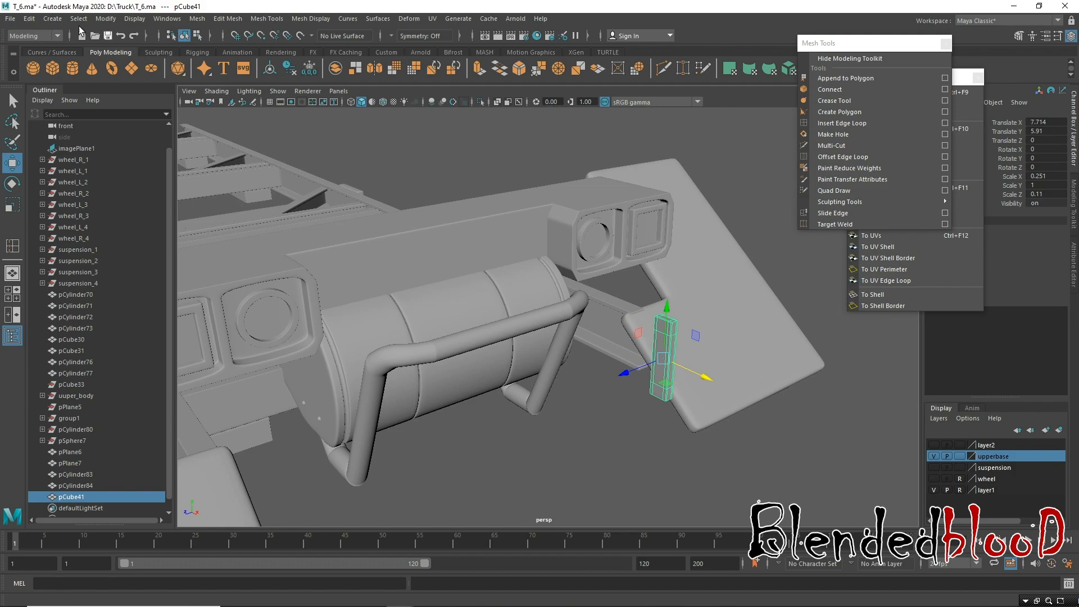
left_click(104, 21)
left_click(146, 100)
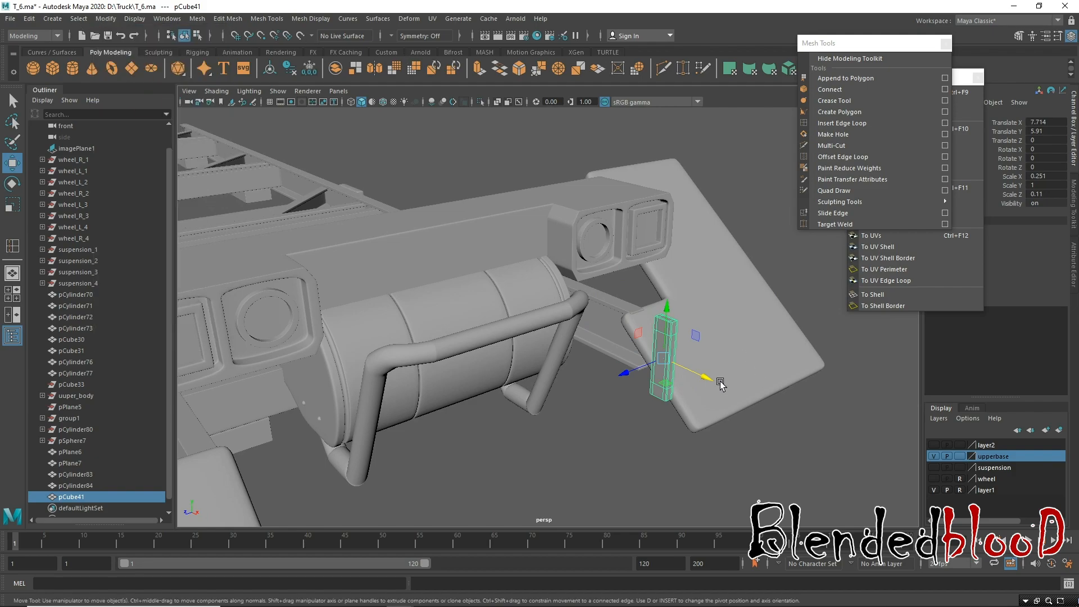
Move the thin plate beneath the grille above the tank at X 2.705, Y 5.863, with layer2 visible.
left_click_drag(704, 380, 467, 261)
middle_click_drag(469, 260, 502, 281, "alt")
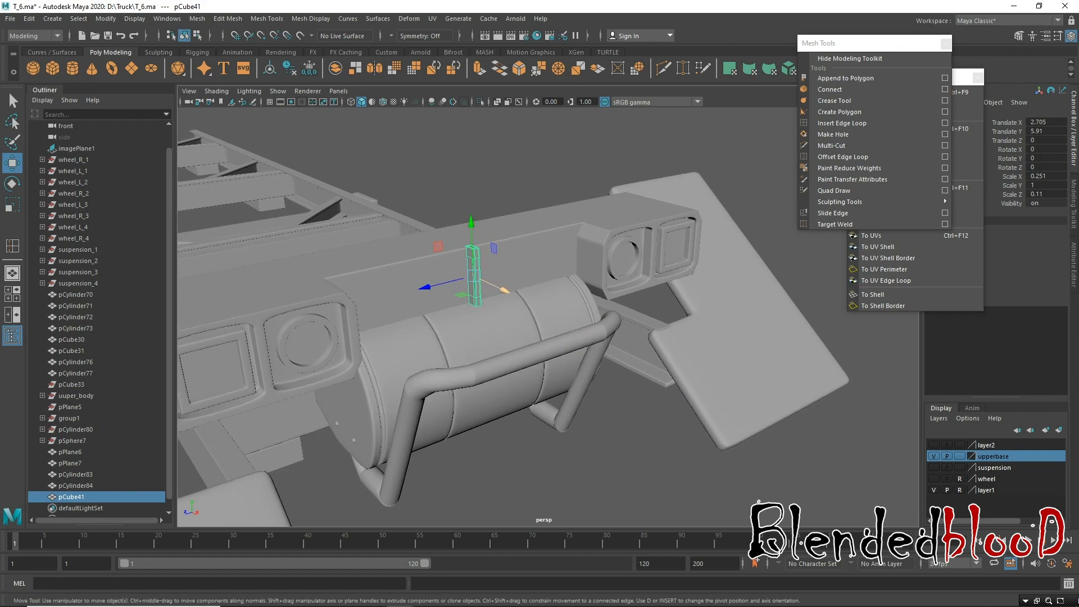
left_click(935, 444)
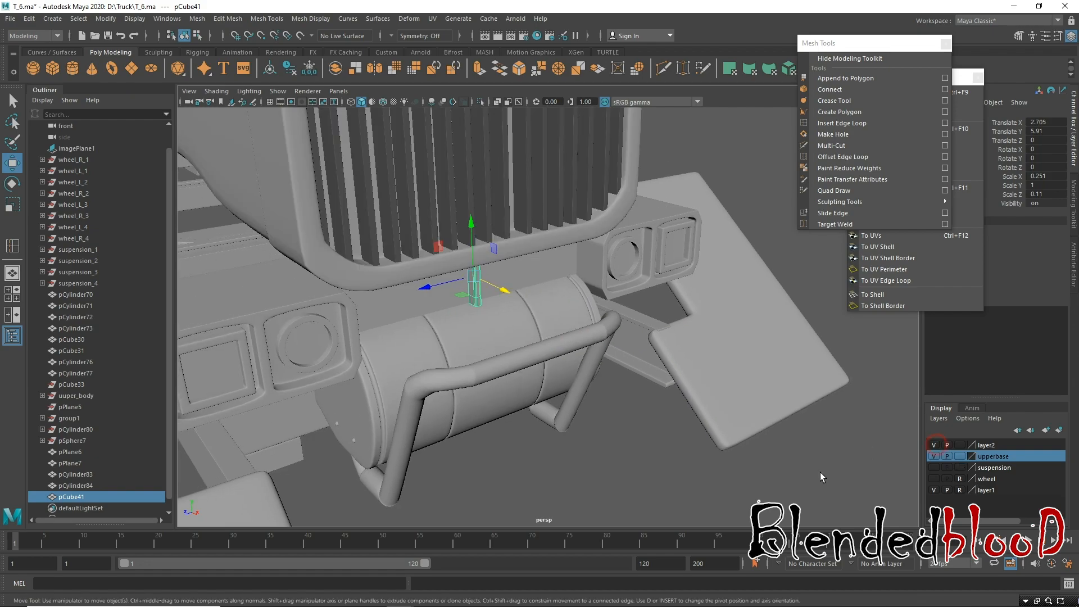
left_click_drag(505, 325, 531, 291, "alt")
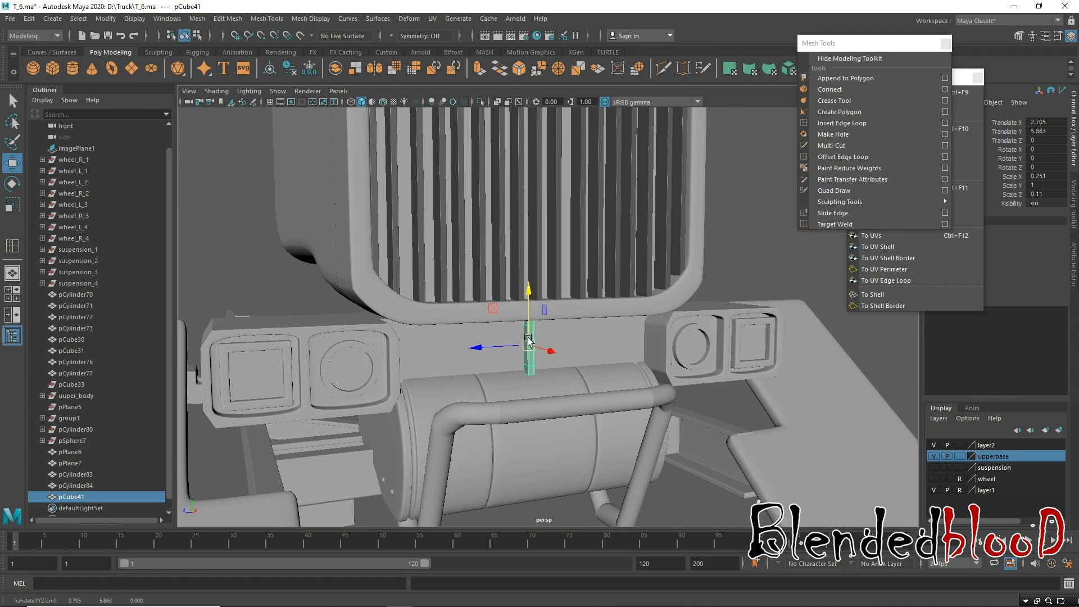
left_click_drag(541, 371, 538, 343, "alt")
right_click_drag(559, 375, 566, 534, "alt")
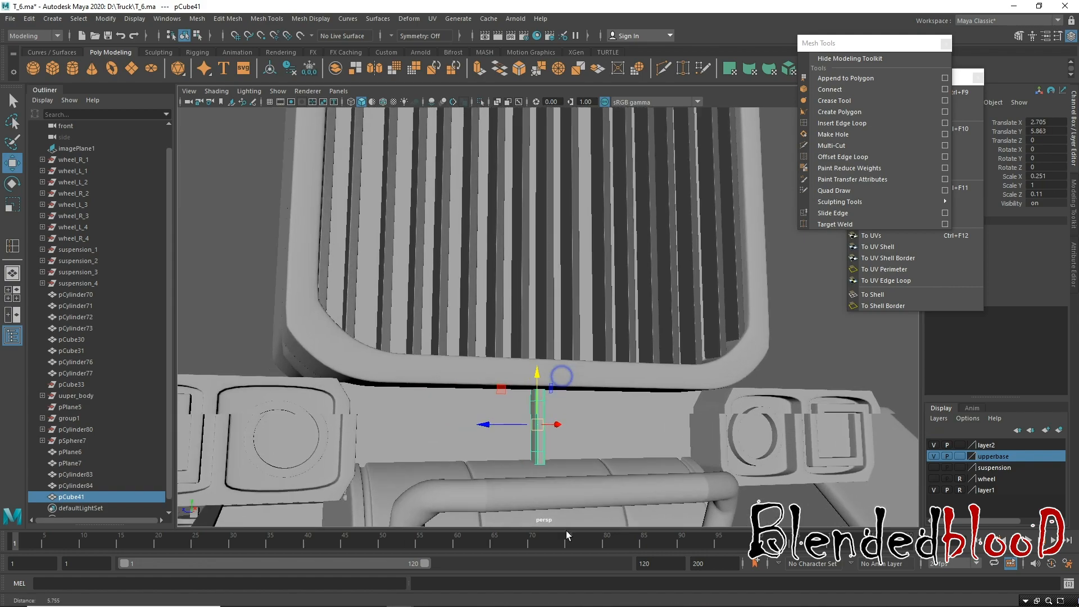
middle_click_drag(551, 401, 564, 360, "alt")
right_click_drag(569, 356, 584, 471, "alt")
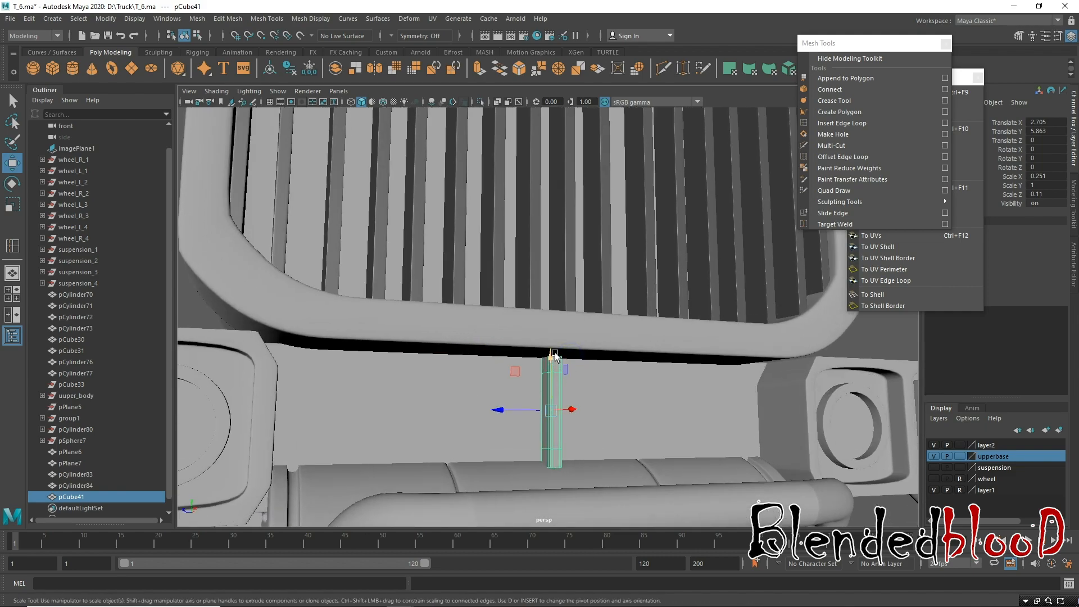
Stretch the thin plate vertically to a Y scale of 1.157.
key("r")
left_click_drag(549, 356, 544, 355)
key("w")
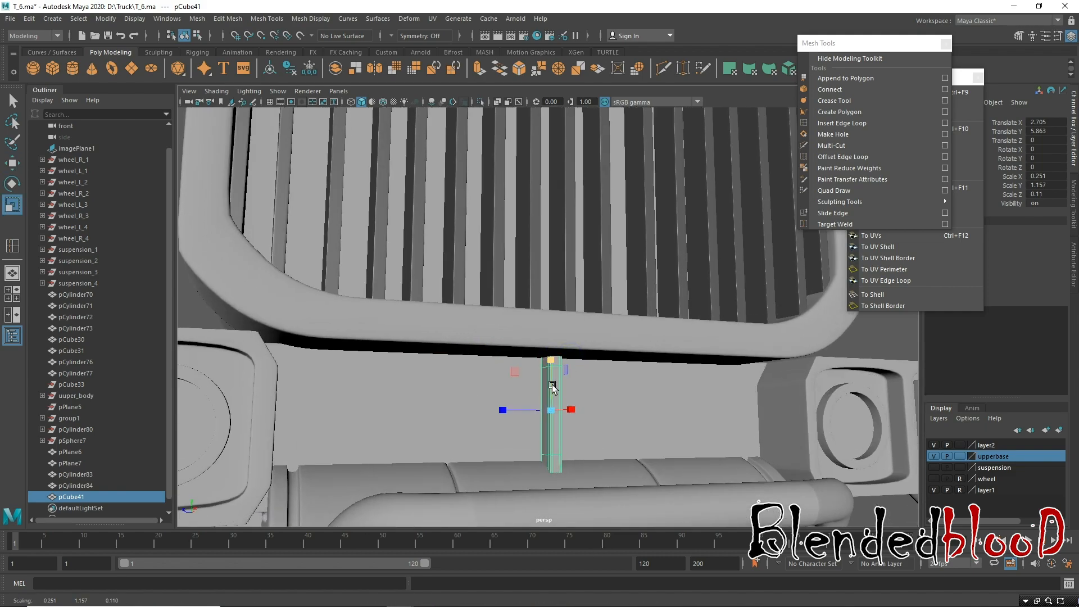
middle_click_drag(610, 433, 578, 440, "alt")
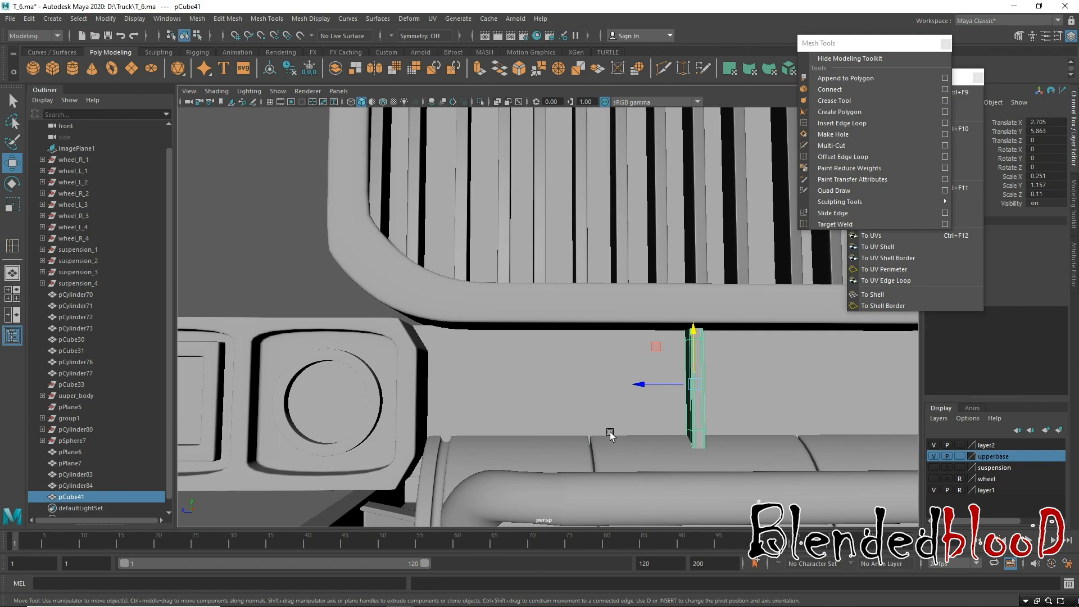
Tilt the plate like the slanted brackets in the reference image, rotating it to X -17.359, Y 1.414, Z -0.887.
key("space")
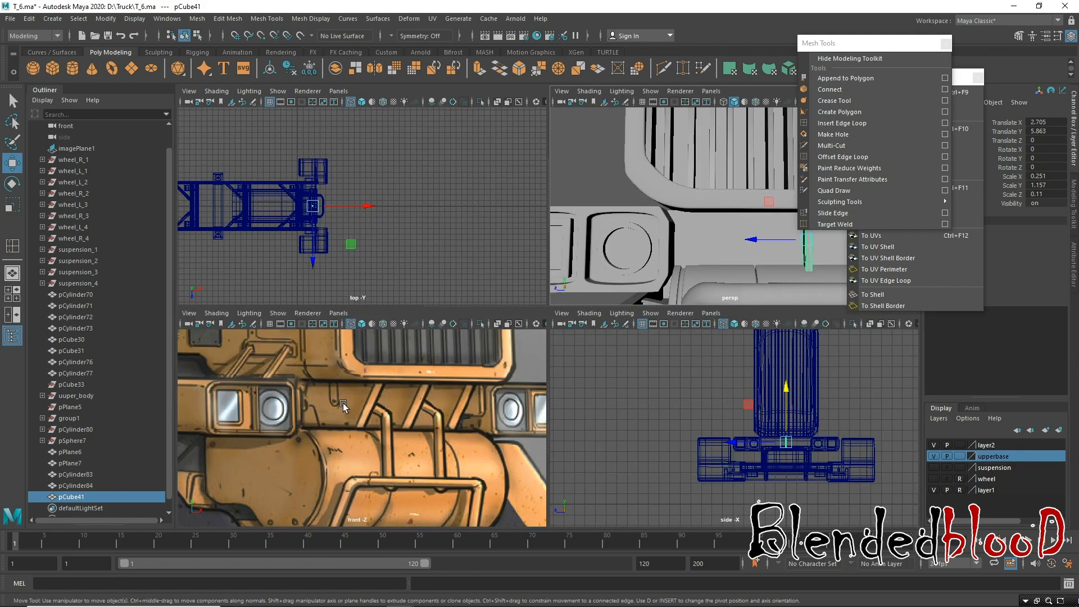
key("space")
middle_click_drag(599, 209, 472, 193, "alt")
key("e")
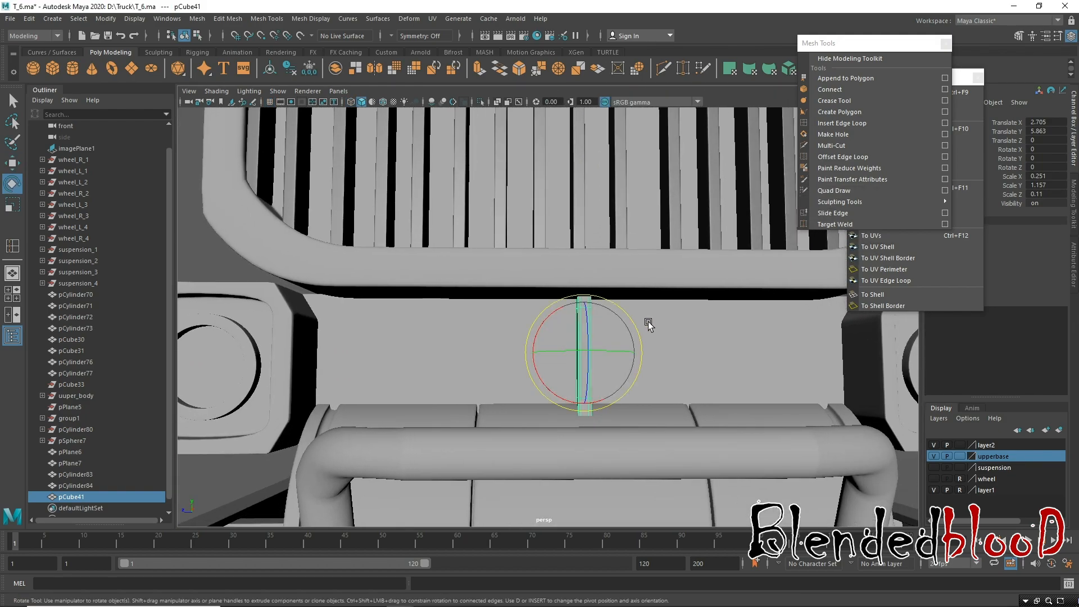
key("space")
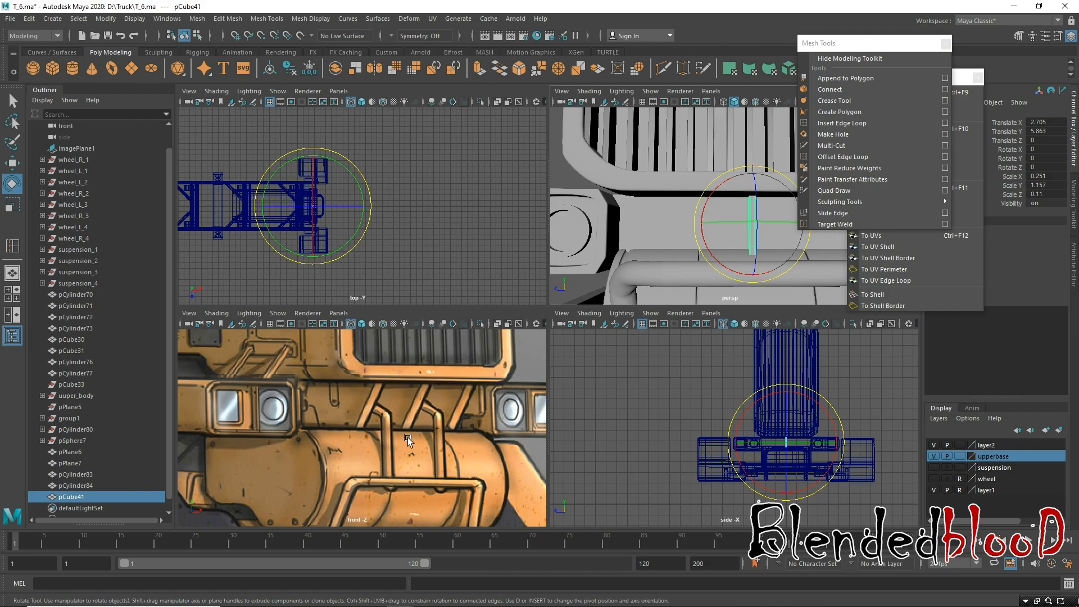
scroll(404, 437, "down", 5)
scroll(403, 437, "up", 8)
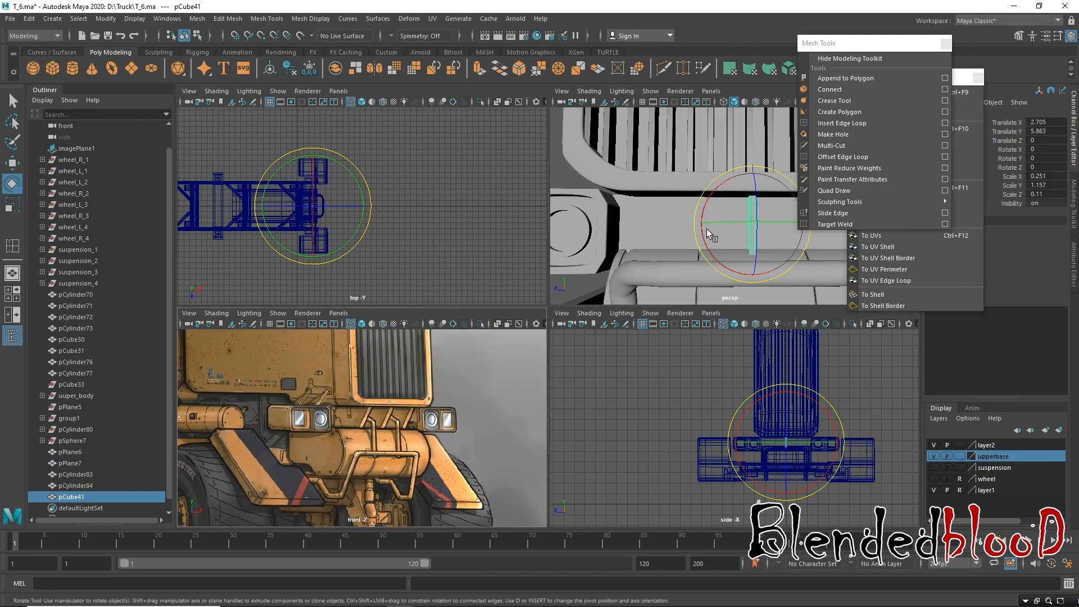
key("space")
mouse_move(628, 319)
left_mouse_down()
mouse_move(662, 331)
mouse_move(632, 325)
left_mouse_up()
Scale the slanted plate to 1.267 along Y and 0.152 along Z, and move it to X 2.697.
key("r")
left_click_drag(539, 343, 513, 343)
left_click_drag(600, 308, 639, 340)
key("w")
left_click_drag(700, 371, 668, 374, "alt")
right_click_drag(733, 357, 559, 259, "alt")
middle_click_drag(682, 321, 629, 327, "alt")
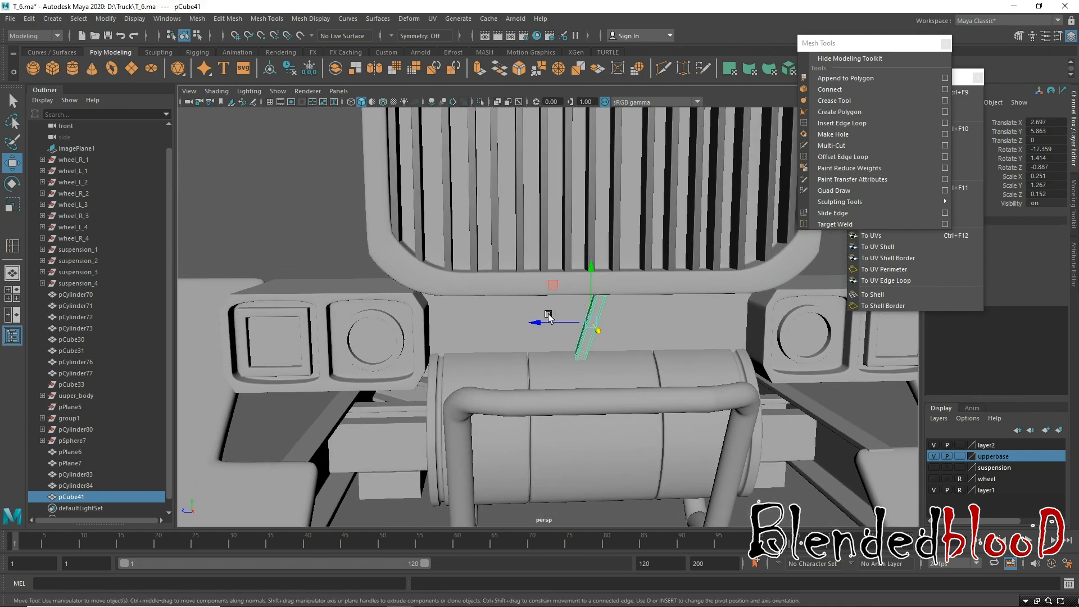
Shift the slanted plate sideways along the beam and duplicate it twice at even spacing, placing the copies at Z -0.744 and -2.094.
key("space")
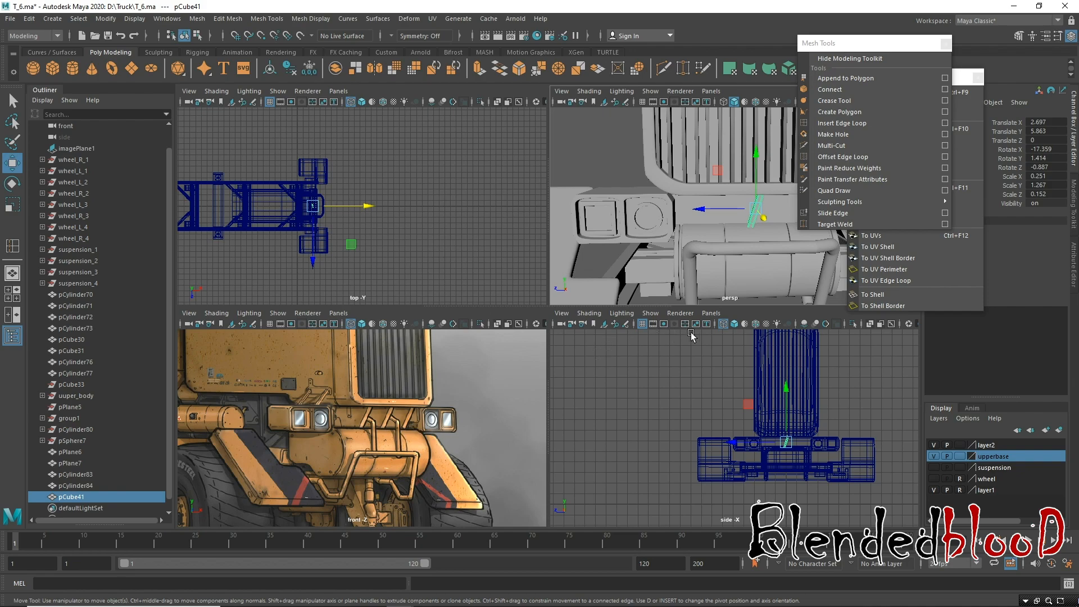
key("space")
left_click_drag(541, 330, 590, 320)
key("ctrl+d")
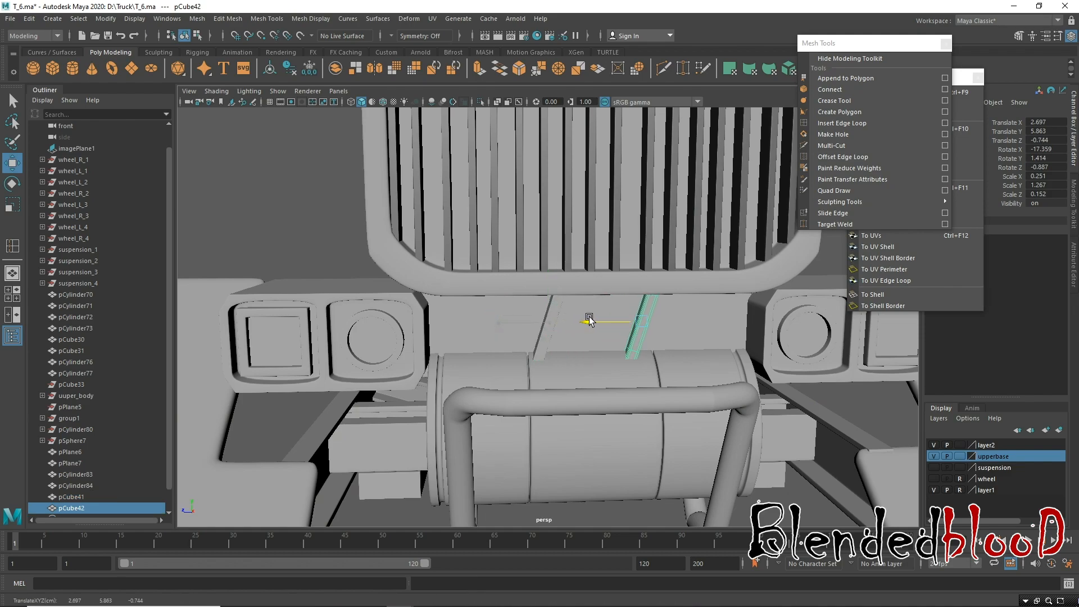
key("shift+d")
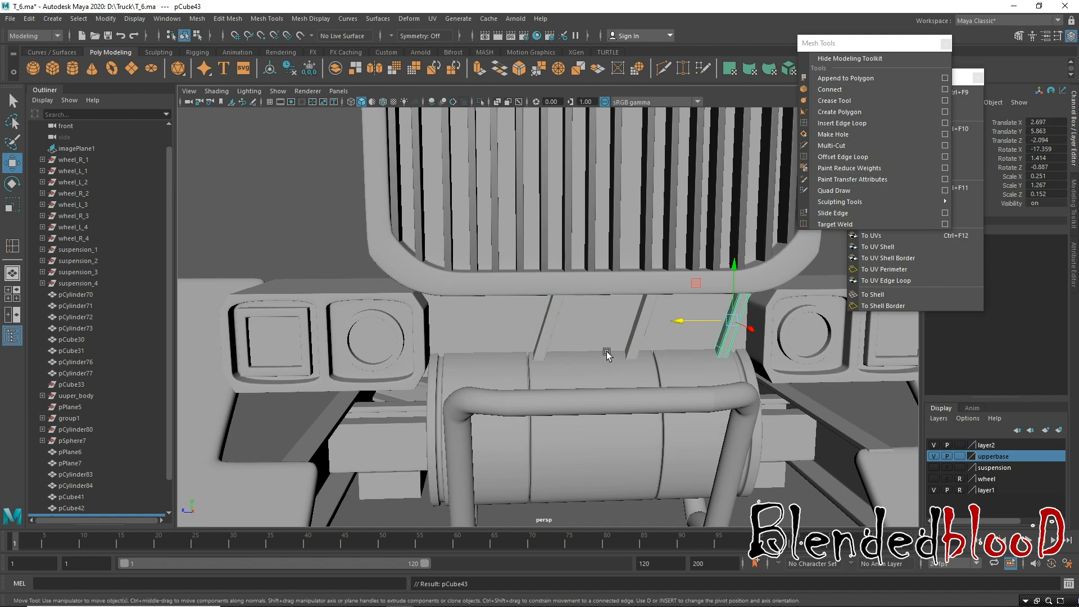
Duplicate the slanted plate once more and place the fourth copy at the opposite end of the row, nearest the other headlights.
key("ctrl+d")
left_click_drag(650, 320, 416, 368)
left_click_drag(613, 384, 652, 396, "alt")
left_click(712, 226)
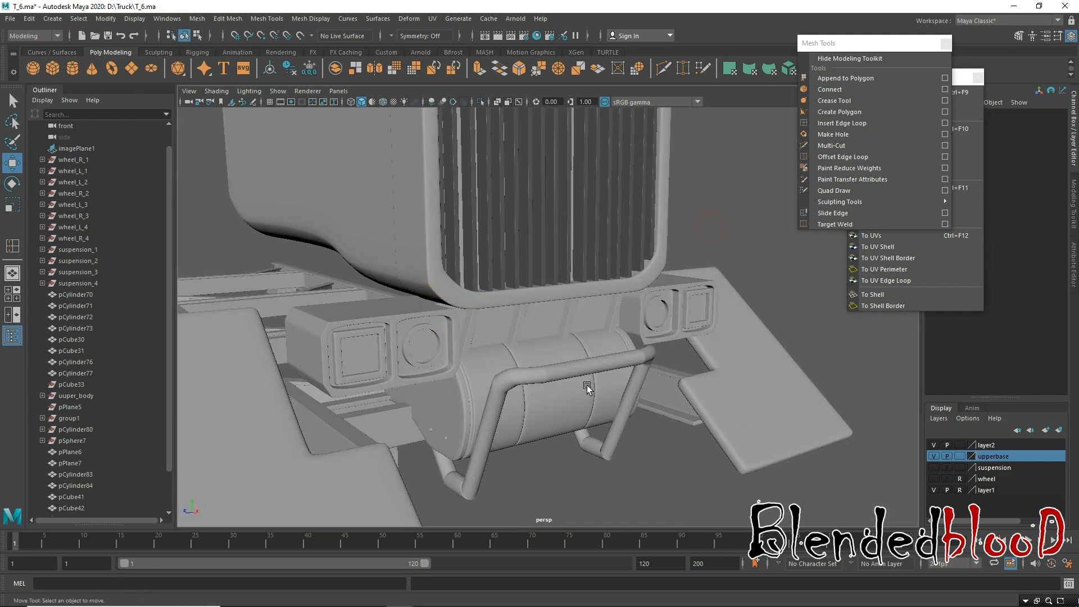
Duplicate the tubular frame around the tank and move the copy clear in front of the truck to X 13.515.
left_click(585, 367)
left_click_drag(585, 366, 594, 467, "alt")
key("ctrl+d")
left_click_drag(587, 380, 829, 434)
left_click_drag(744, 405, 713, 380, "alt")
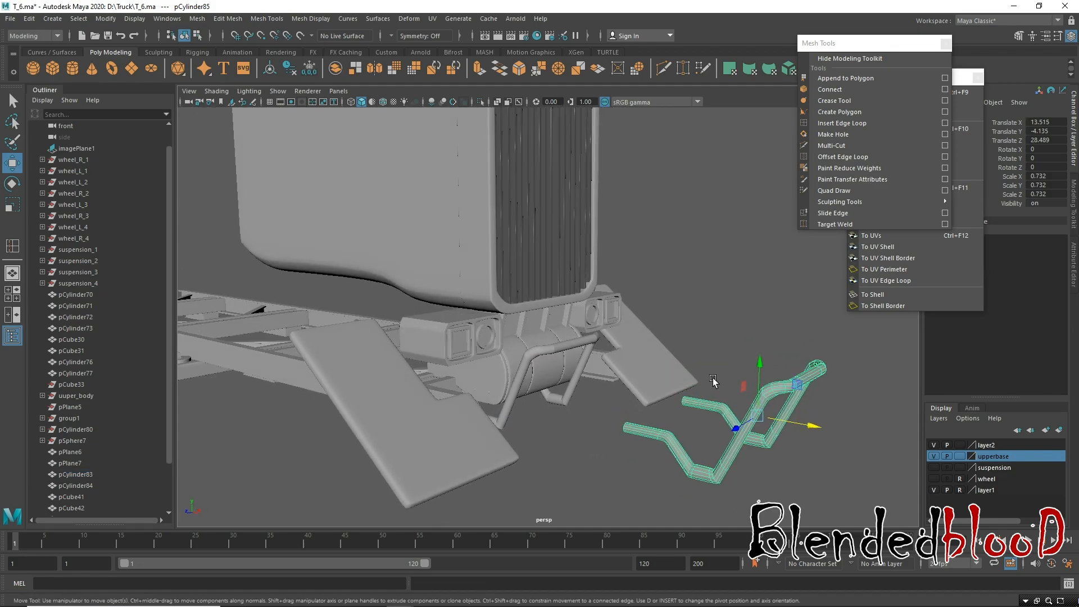
left_click_drag(774, 400, 678, 392, "alt")
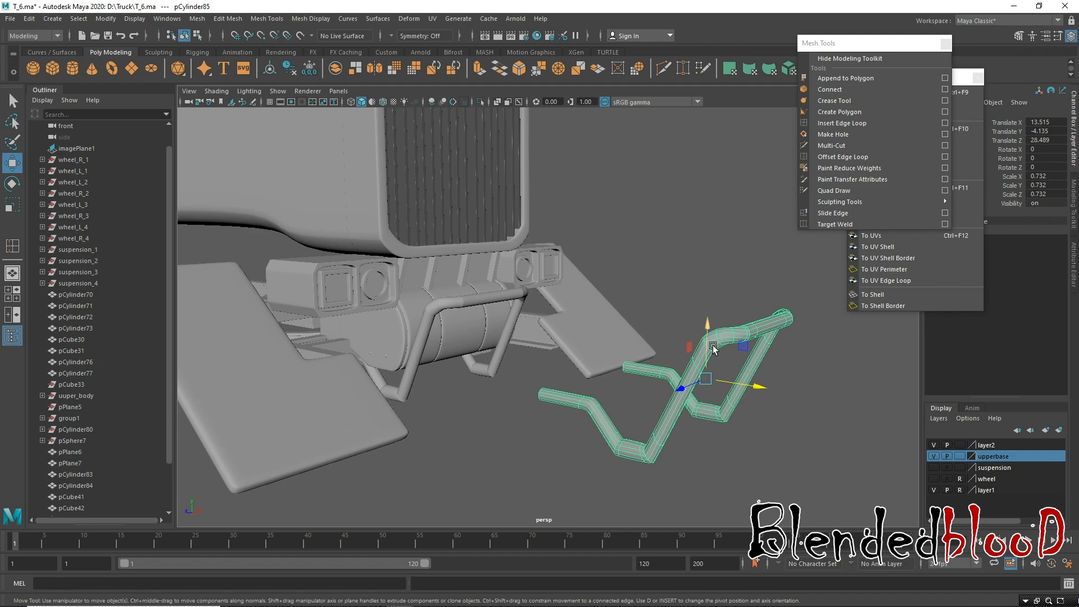
Delete the faces of the copied frame's lower bend and the pipe section beyond it on the near leg.
right_click_drag(669, 424, 665, 320)
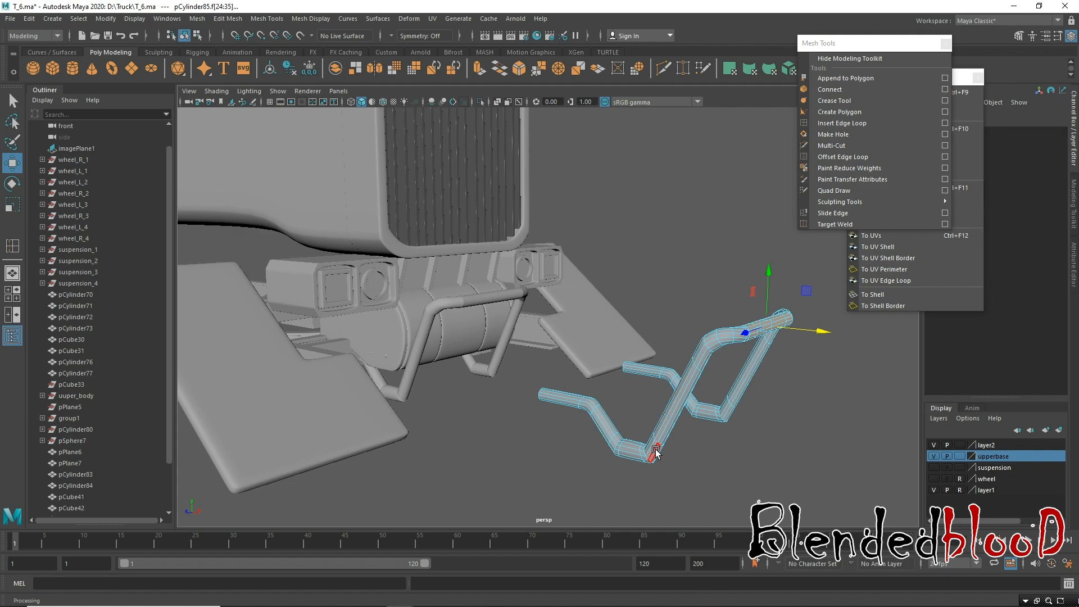
left_click(652, 450)
scroll(652, 444, "up", 5)
double_click(663, 396)
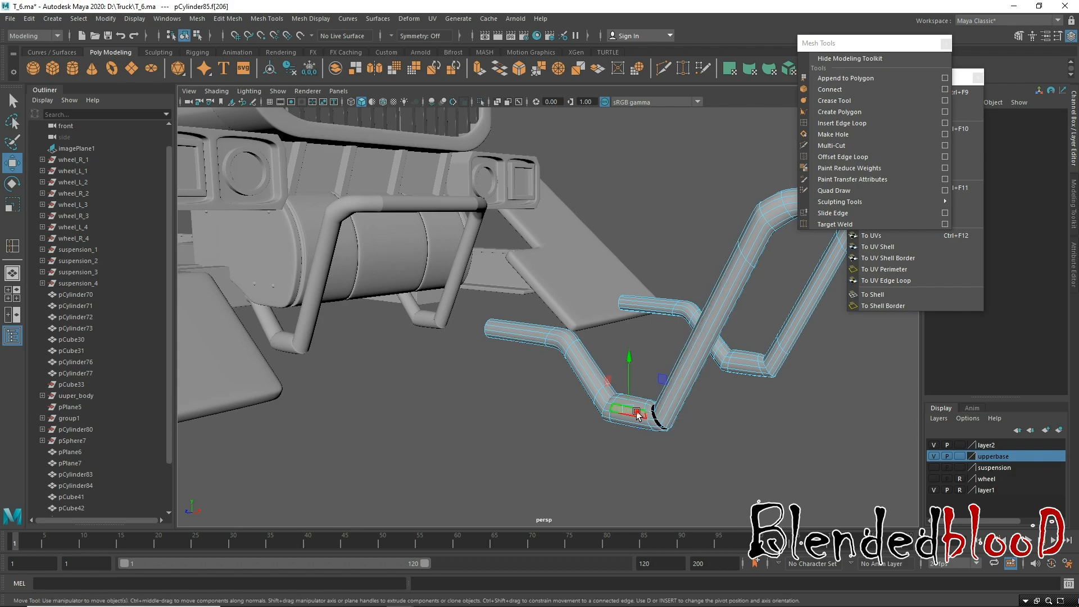
key("Delete")
Delete a ring of faces on the copied frame's crossbar and everything beyond it, keeping one leg with its upper bend.
left_click_drag(671, 421, 571, 326, "alt")
left_click(618, 313)
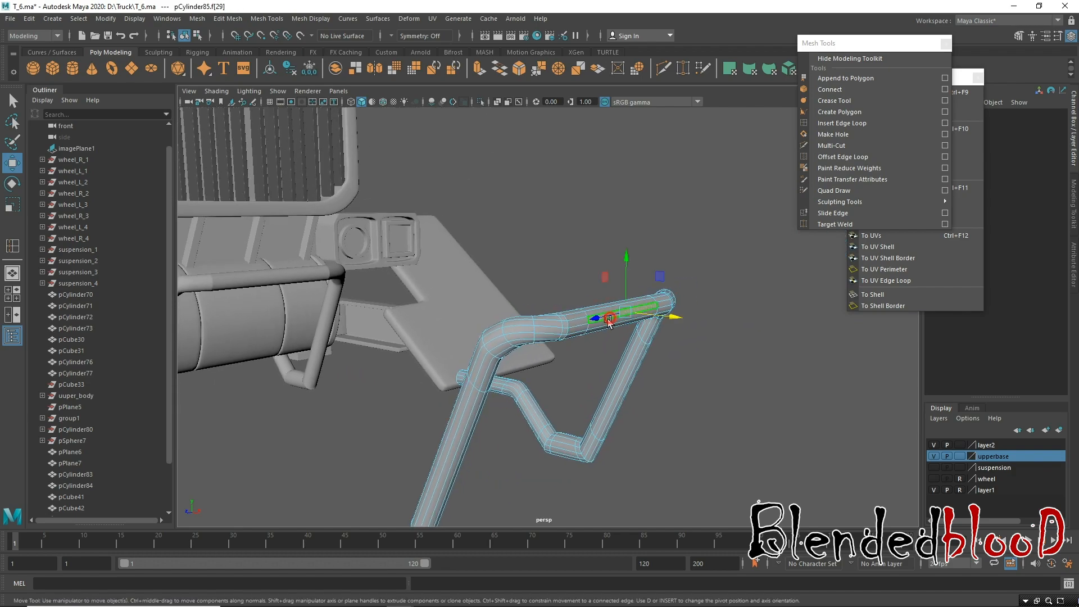
double_click(580, 327, "shift")
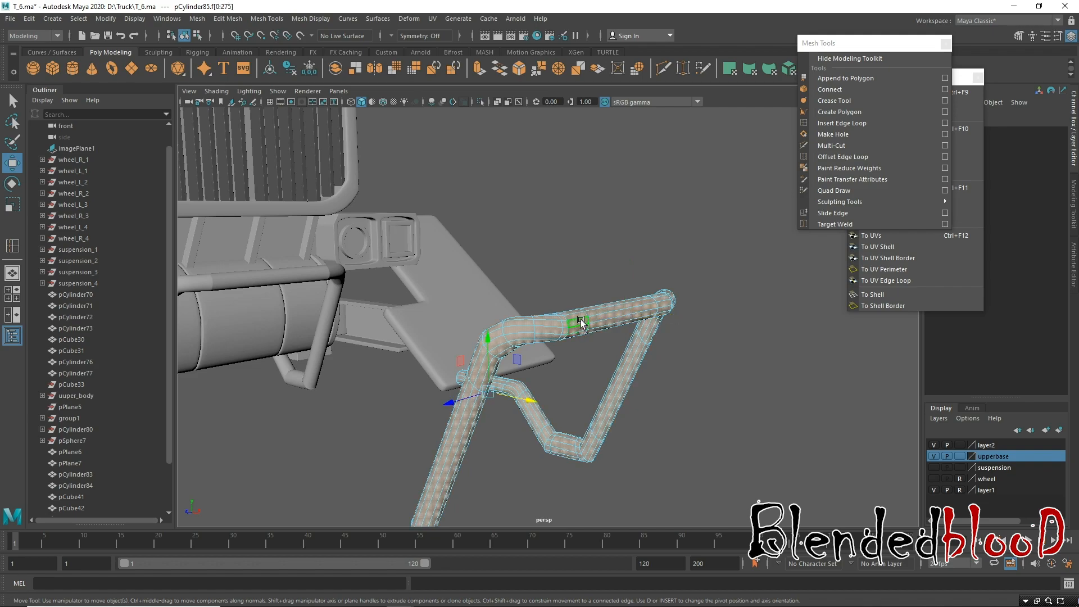
left_click(568, 329)
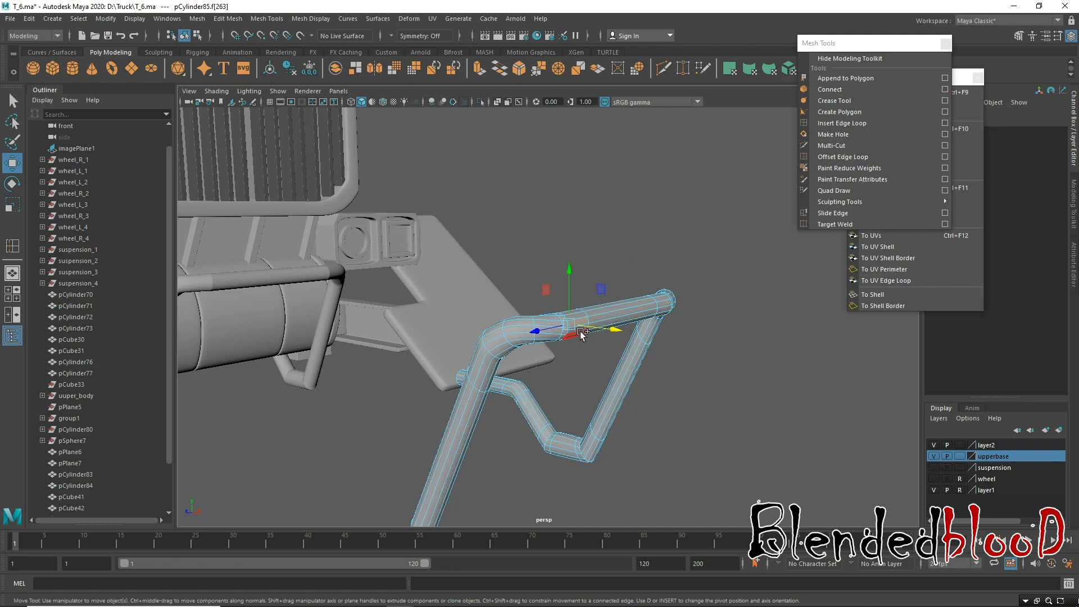
left_click_drag(580, 331, 581, 326, "shift")
double_click(581, 316, "shift")
key("Delete")
double_click(615, 312)
key("Delete")
Return the remaining bent pipe to object mode and center its pivot.
left_click(570, 325)
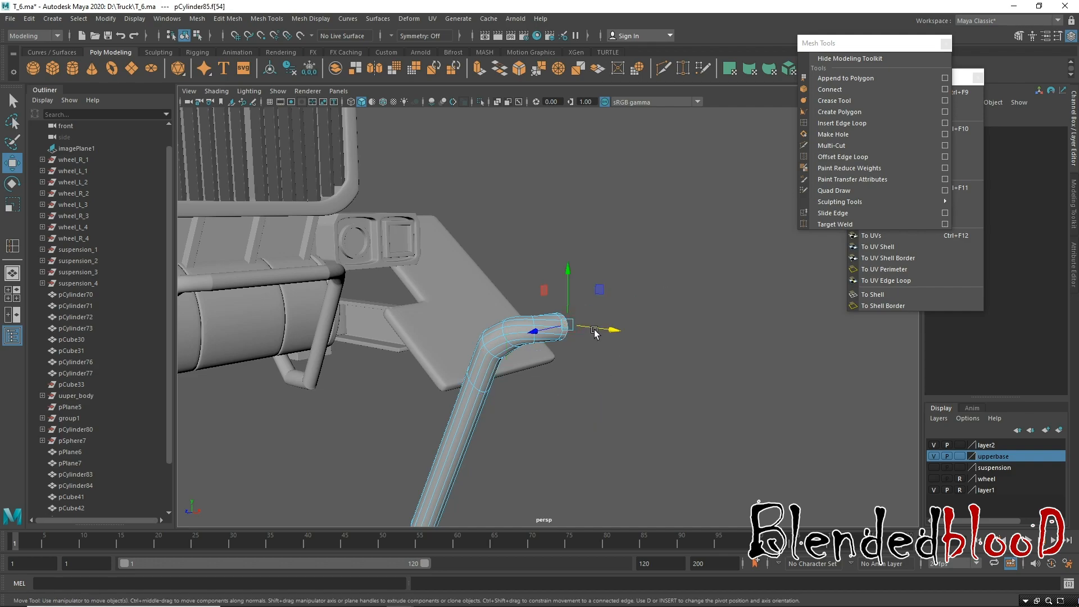
scroll(645, 380, "up", 5)
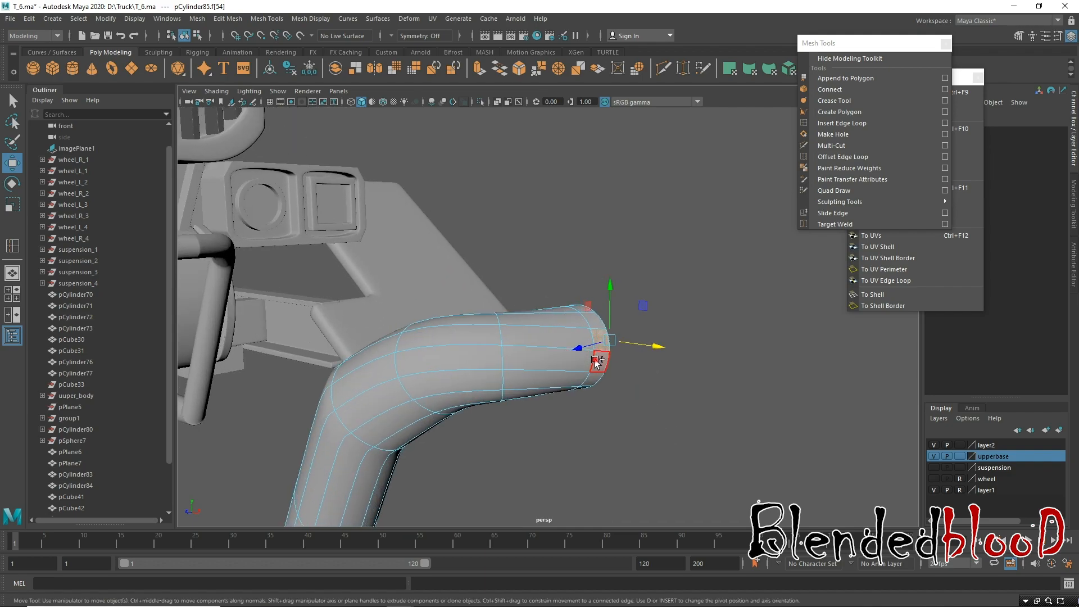
left_click(564, 348)
right_click_drag(564, 349, 642, 257)
scroll(530, 283, "down", 5)
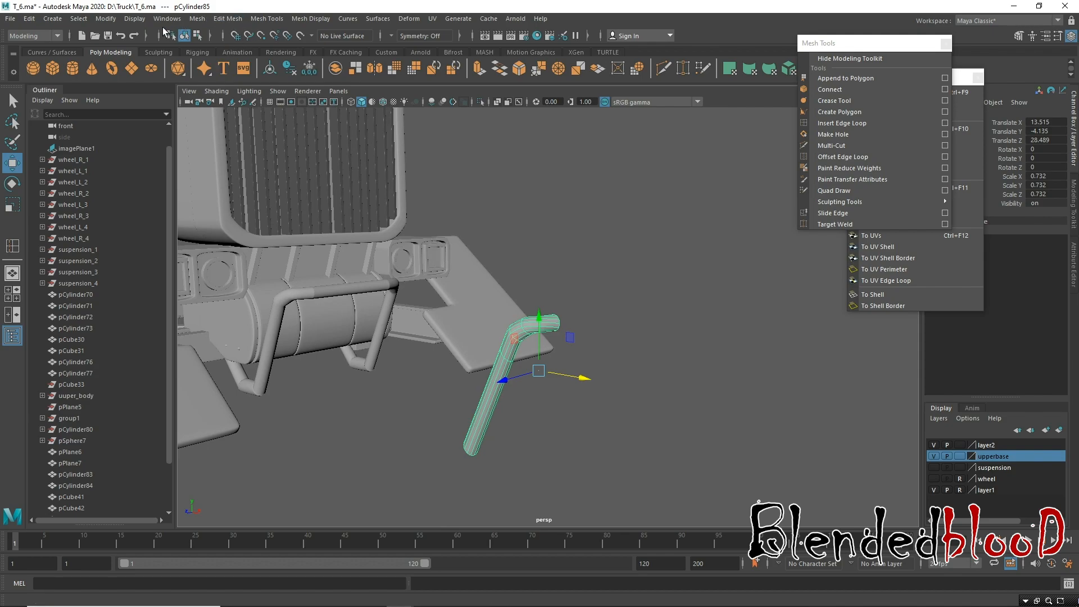
left_click(106, 19)
left_click(146, 101)
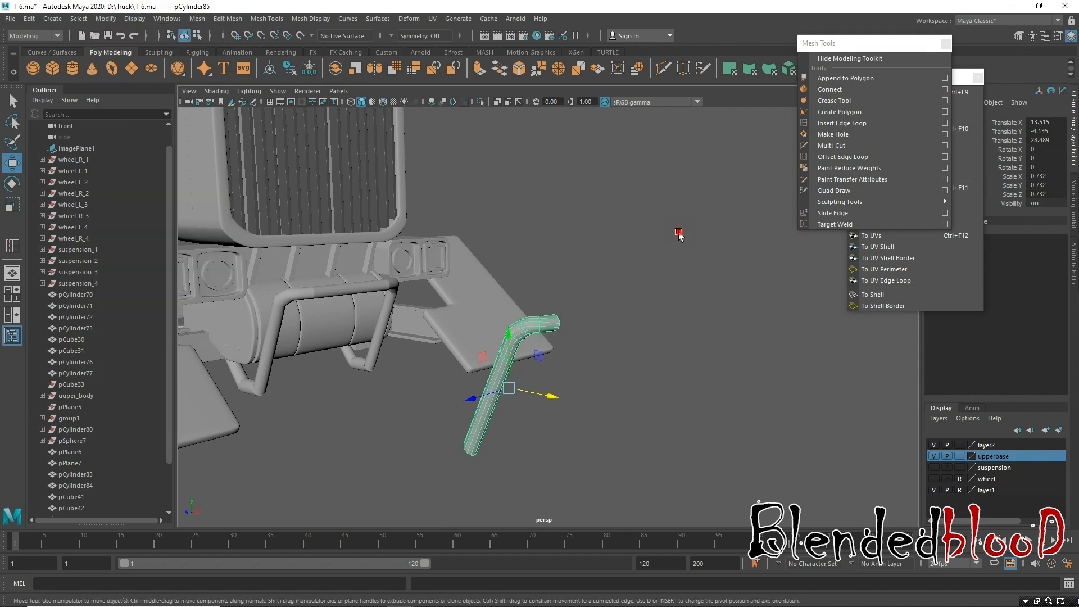
Move the bent pipe back to the tank at X 6.643.
left_click_drag(545, 320, 642, 385, "alt")
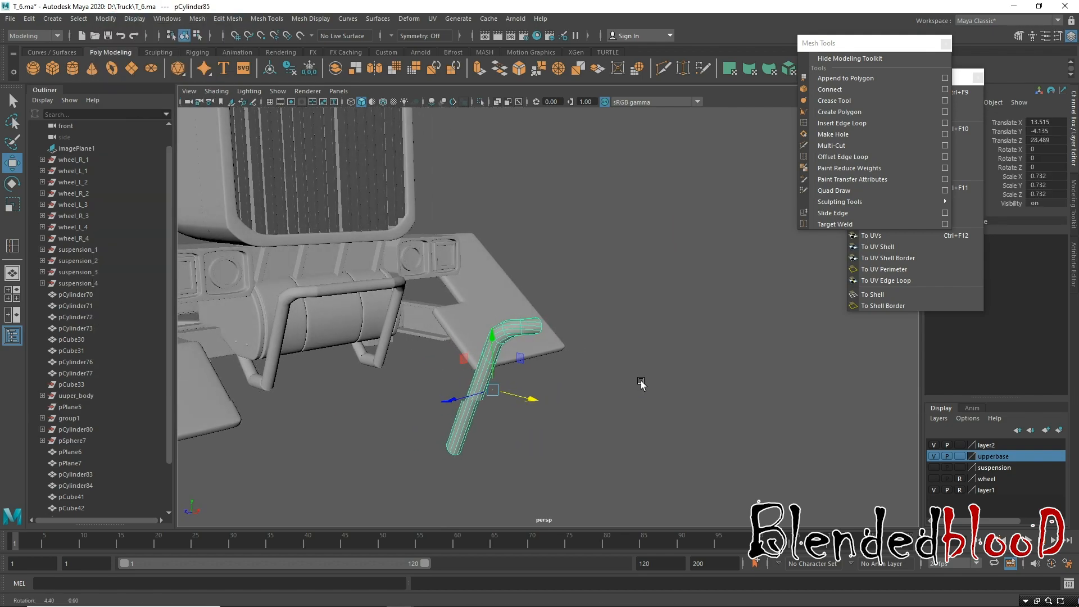
left_click_drag(528, 356, 376, 331, "alt")
left_click_drag(400, 331, 366, 332, "alt")
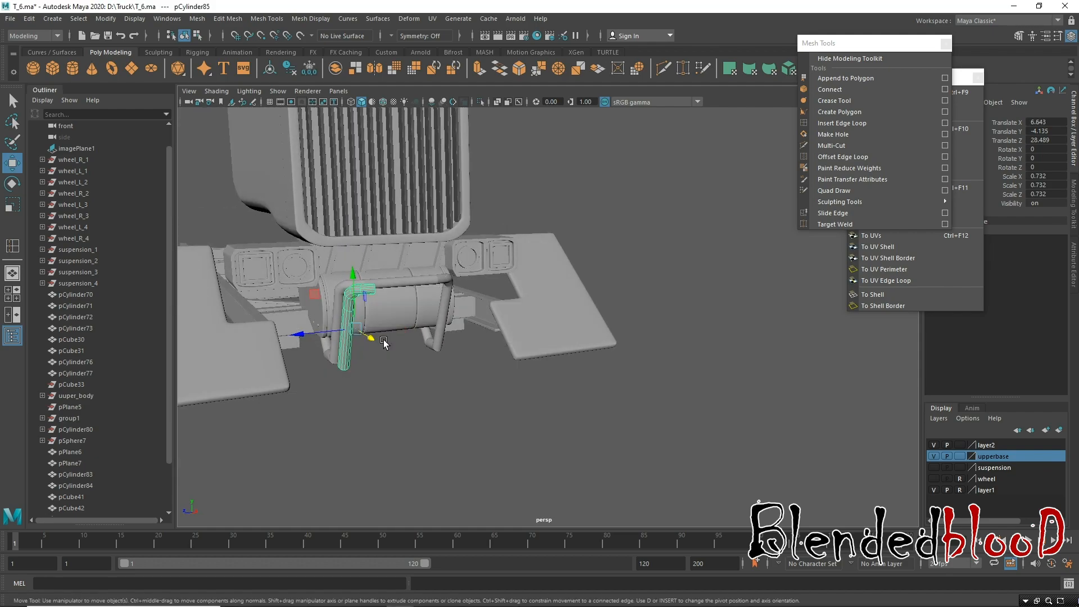
Rotate the bent pipe to X 2.144, Y 211.588, Z -14.512 using the reference image, and inspect it in the side view.
key("space")
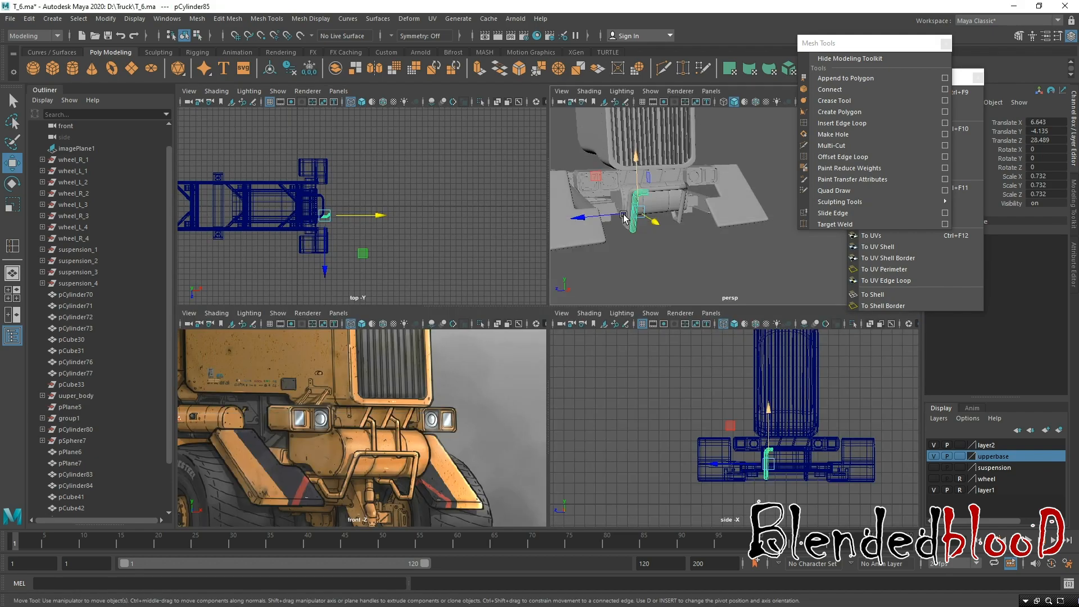
key("space")
key("e")
left_click_drag(348, 339, 443, 338)
left_click_drag(345, 336, 373, 339)
left_click_drag(321, 361, 400, 386, "alt")
middle_click_drag(400, 385, 488, 366, "alt")
right_click_drag(513, 325, 549, 425, "alt")
left_click_drag(549, 425, 423, 394, "alt")
key("w")
key("space")
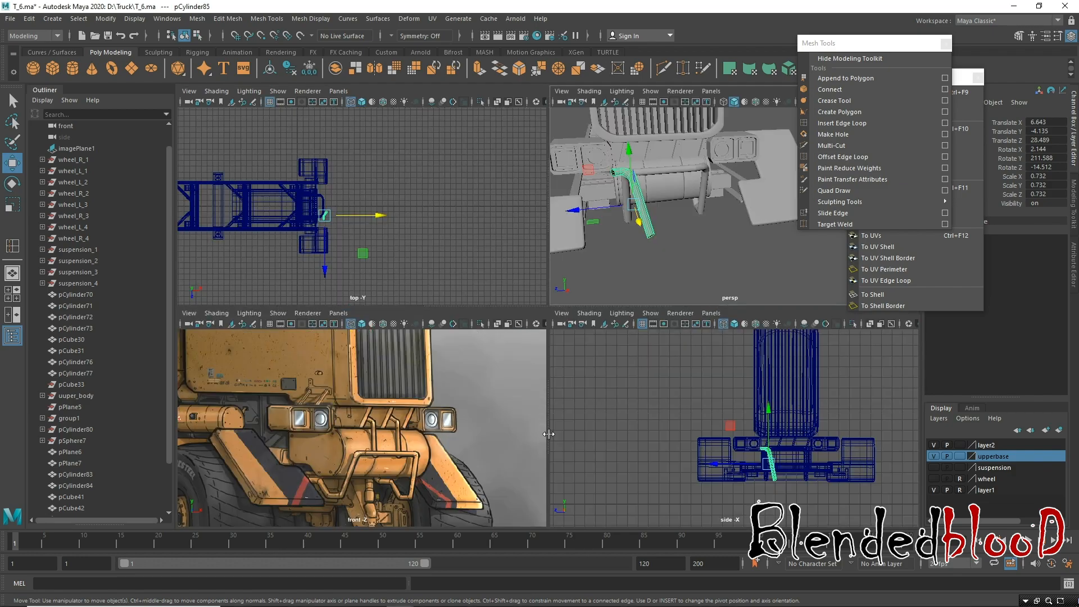
key("space")
scroll(527, 373, "up", 3)
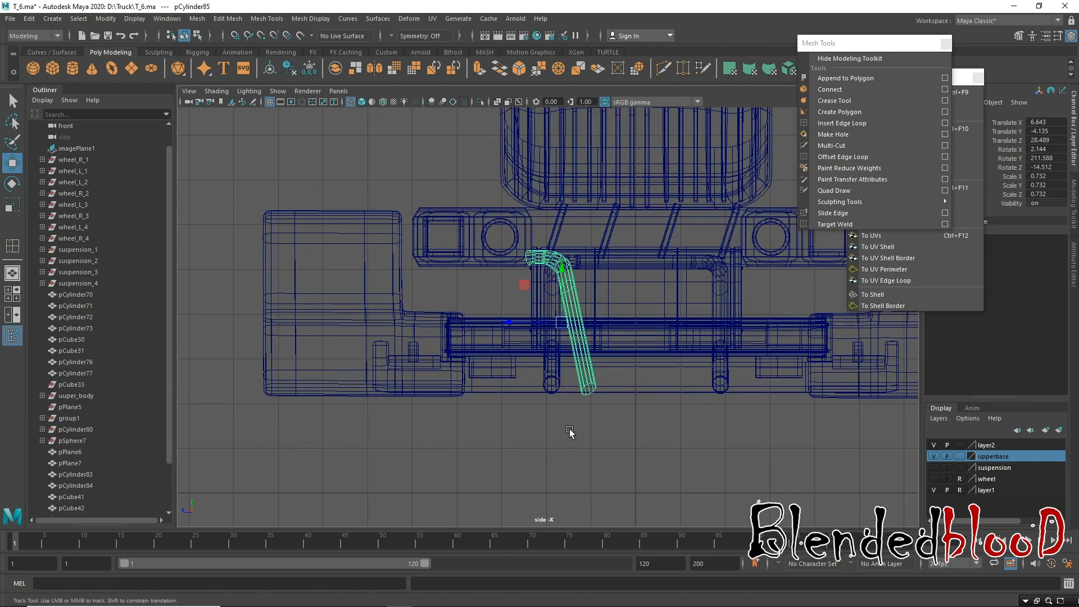
Rotate the bent pipe to X 14.06, Y 208.321, Z -20.481 and scale it down uniformly to 0.384.
left_click_drag(514, 383, 539, 359)
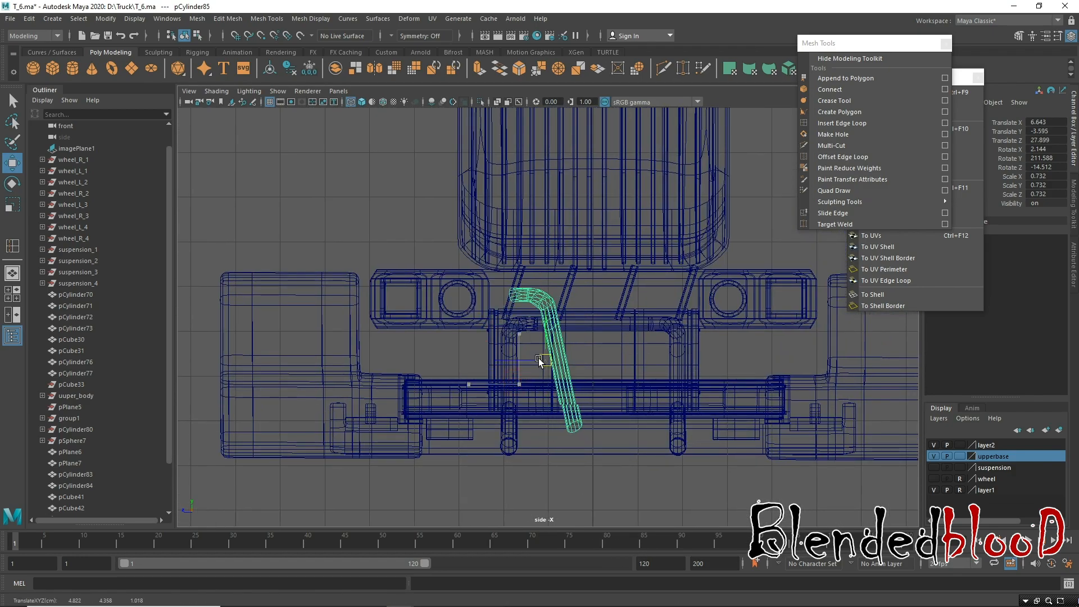
key("r")
key("e")
left_click_drag(596, 340, 491, 275)
key("r")
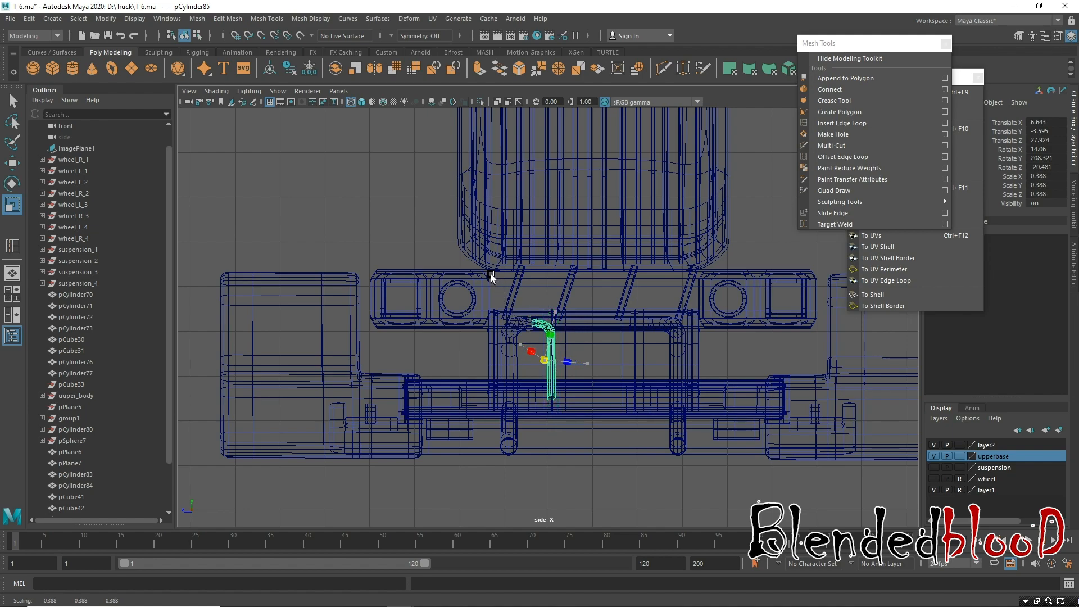
Move the scaled bent pipe to X 4.601, Y -2.953, Z 28.401, above the tank beside the outer slanted bracket.
key("w")
left_click_drag(544, 360, 497, 329)
key("space")
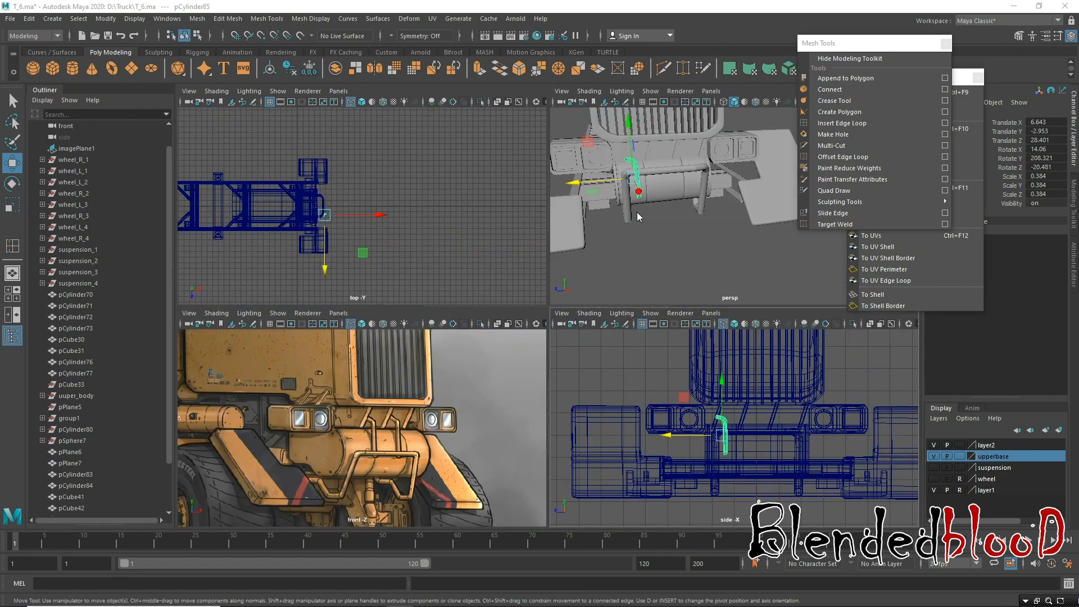
key("space")
left_click_drag(534, 269, 444, 318, "alt")
left_click_drag(427, 373, 529, 359, "alt")
right_click_drag(531, 366, 568, 371, "alt")
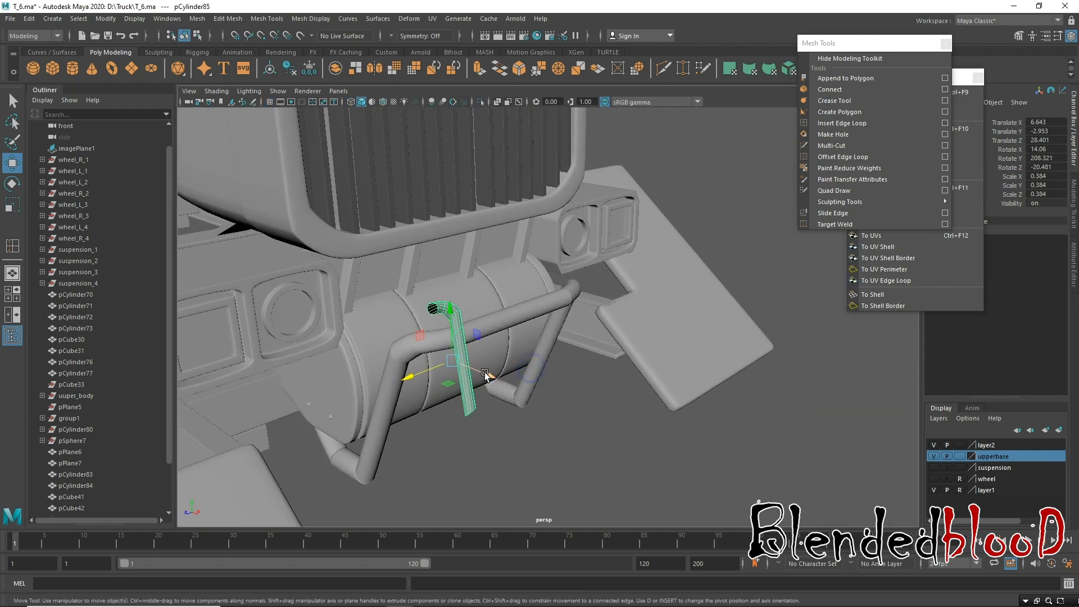
middle_click_drag(429, 346, 403, 336)
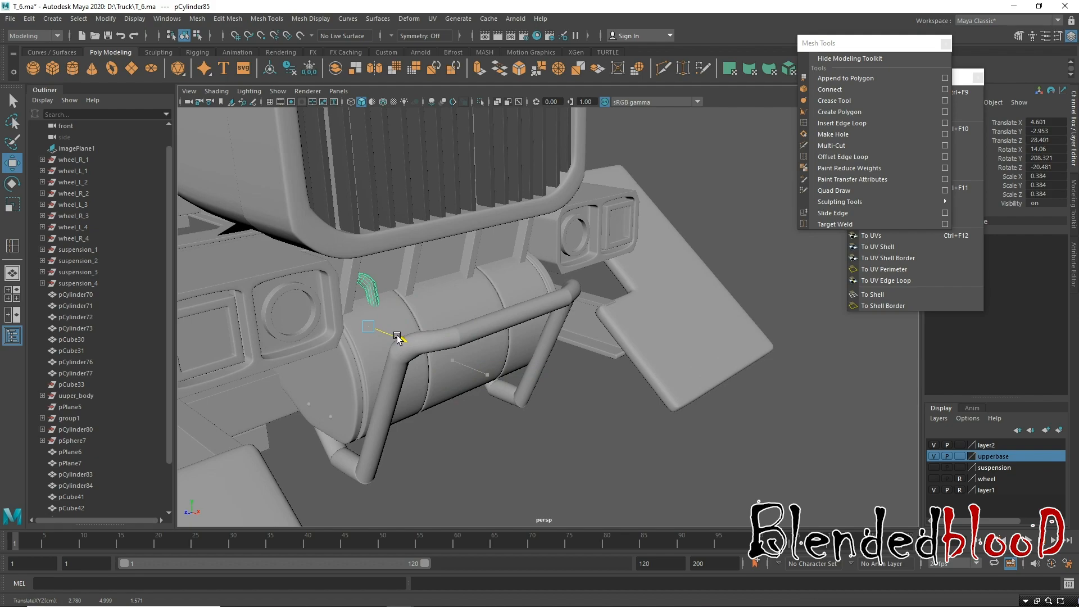
Fine-tune the bent pipe's position to X 4.655, Y -2.882, Z 28.36 so its upper bend sits behind the bracket.
left_click_drag(455, 337, 390, 313, "alt")
key("f")
left_click_drag(454, 322, 485, 392, "alt")
middle_click_drag(501, 344, 500, 321)
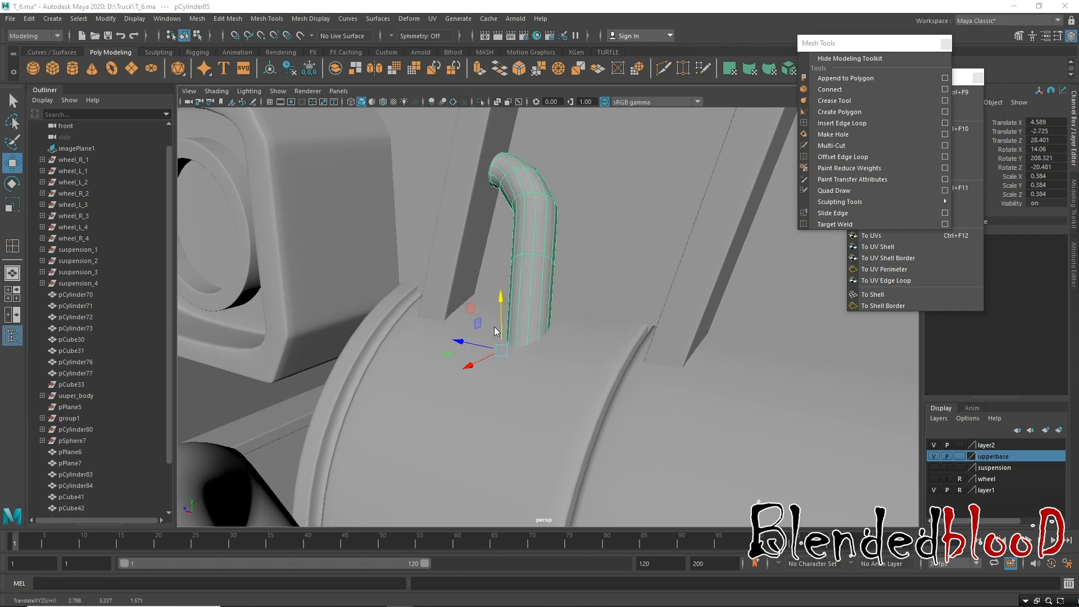
key("space")
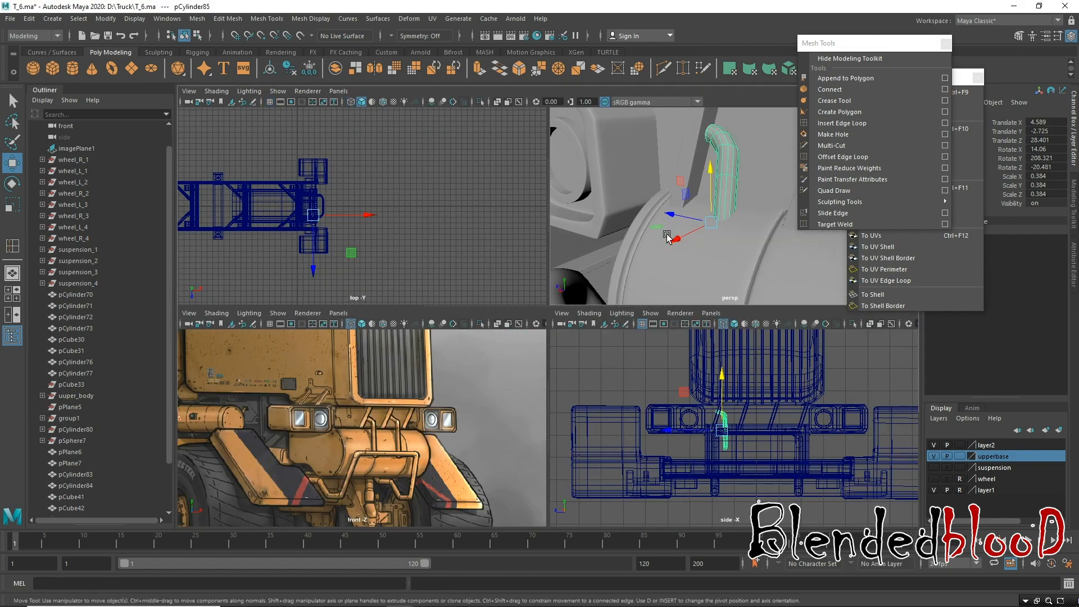
key("space")
middle_click_drag(493, 296, 496, 328)
left_click_drag(510, 360, 632, 409, "alt")
middle_click_drag(590, 358, 506, 312, "alt")
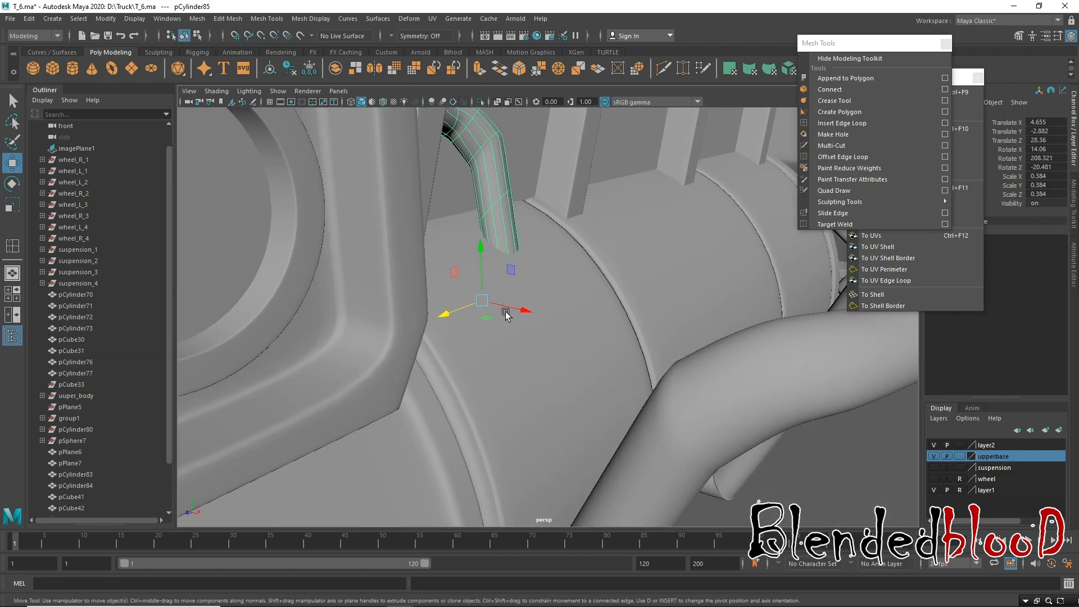
Select the vertices at the pipe's lower end and move them out to the tubular frame's crossbar.
key("4")
right_click_drag(550, 285, 481, 289)
mouse_move(570, 433)
left_mouse_down()
mouse_move(499, 492)
mouse_move(599, 413)
mouse_move(771, 427)
mouse_move(699, 398)
left_mouse_up()
key("5")
left_click_drag(769, 451, 558, 382, "alt")
left_click_drag(365, 253, 363, 243)
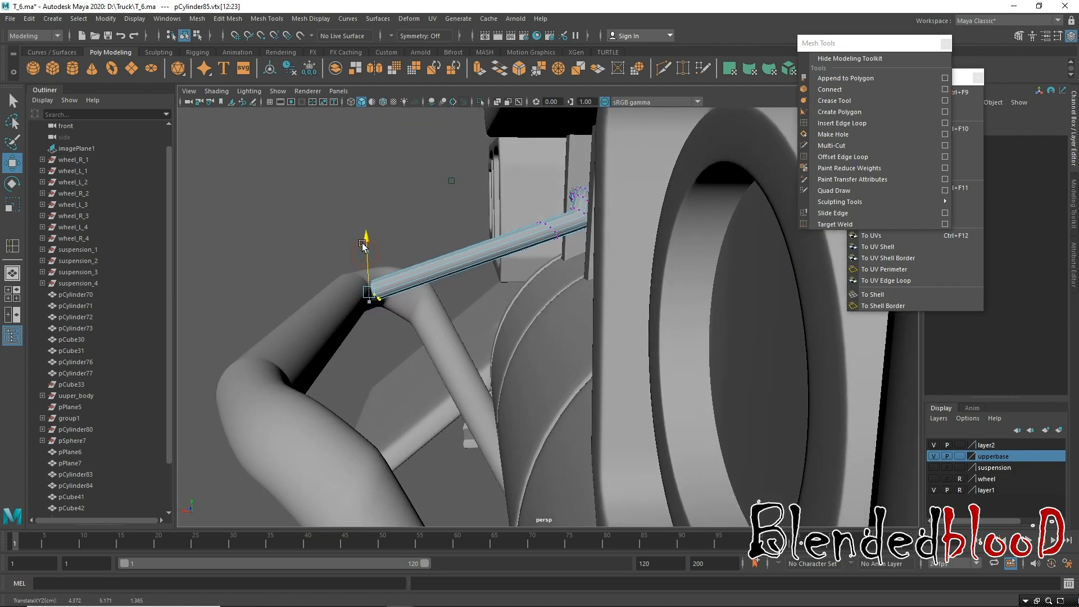
left_click_drag(387, 308, 385, 315, "alt")
left_click_drag(312, 301, 304, 302)
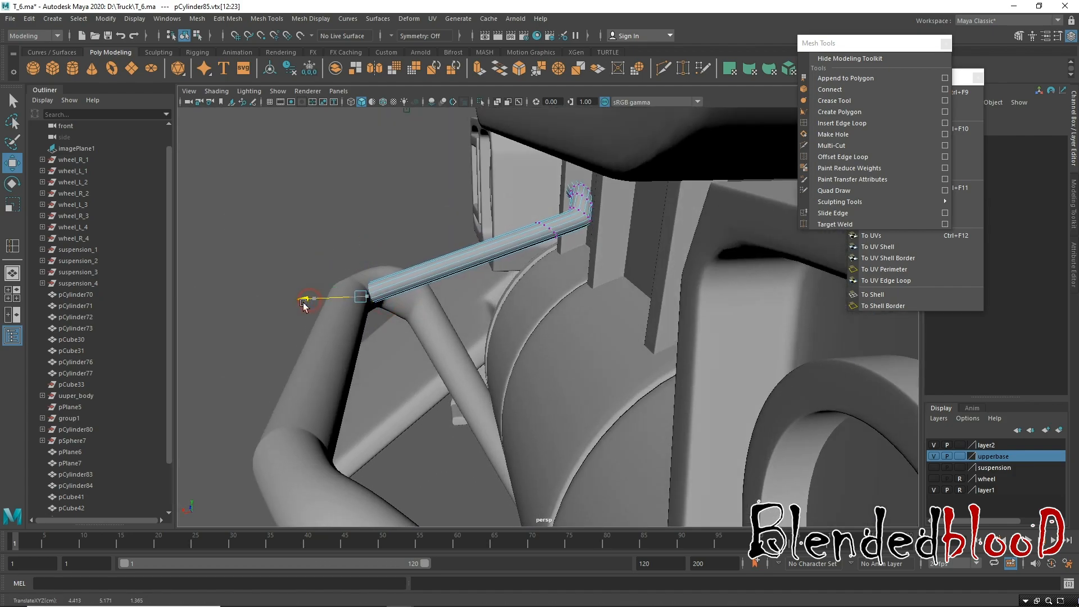
Flatten the pipe's selected end vertices along one axis where they meet the frame.
key("4")
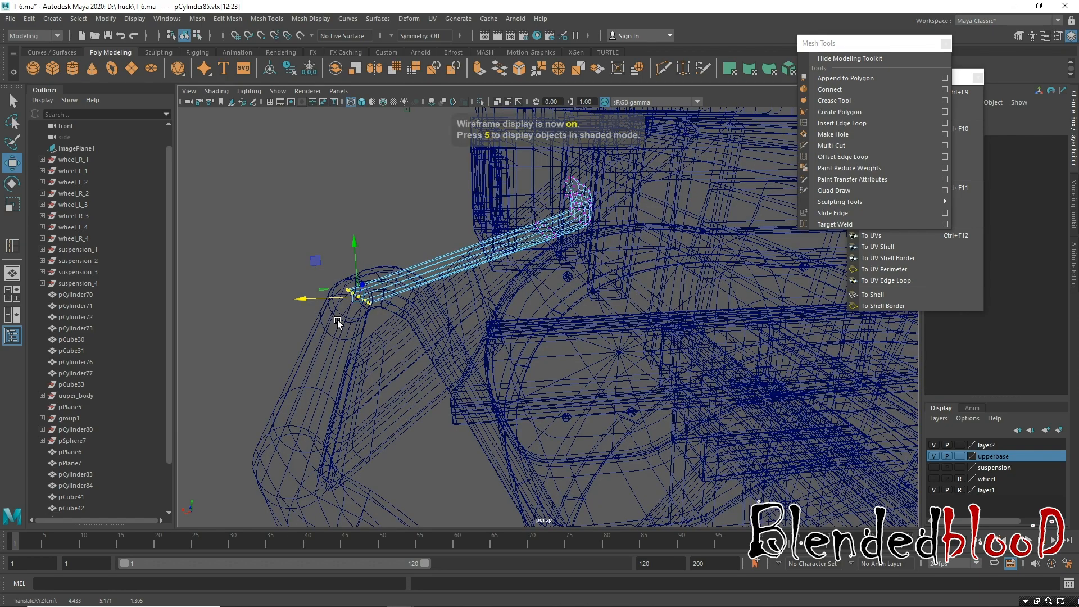
key("r")
left_click_drag(396, 274, 311, 326)
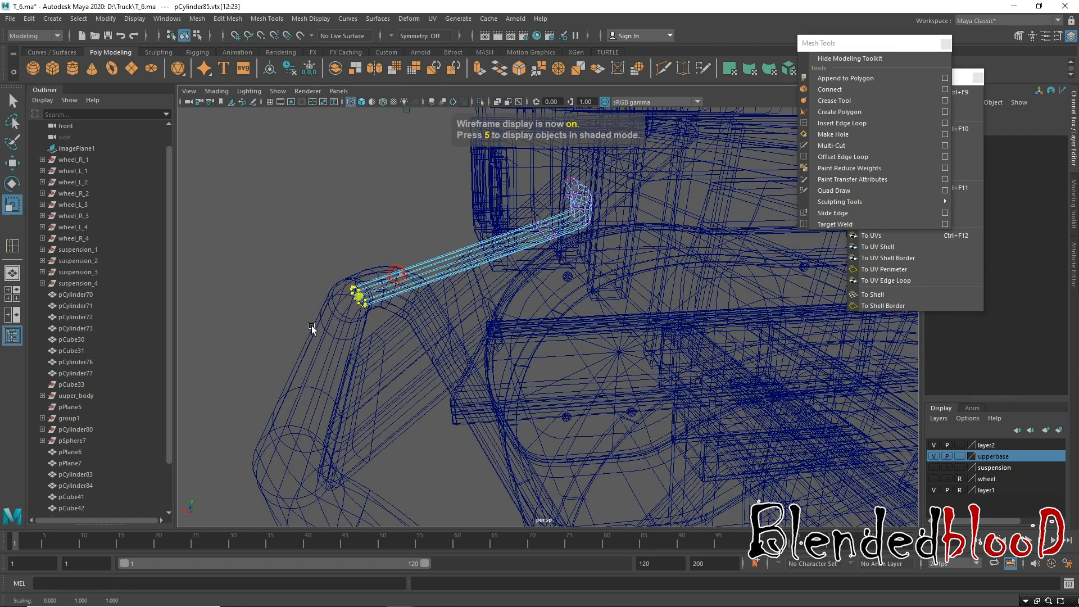
key("5")
mouse_move(427, 344)
left_mouse_down("alt")
mouse_move(537, 355)
mouse_move(439, 337)
left_mouse_up("alt")
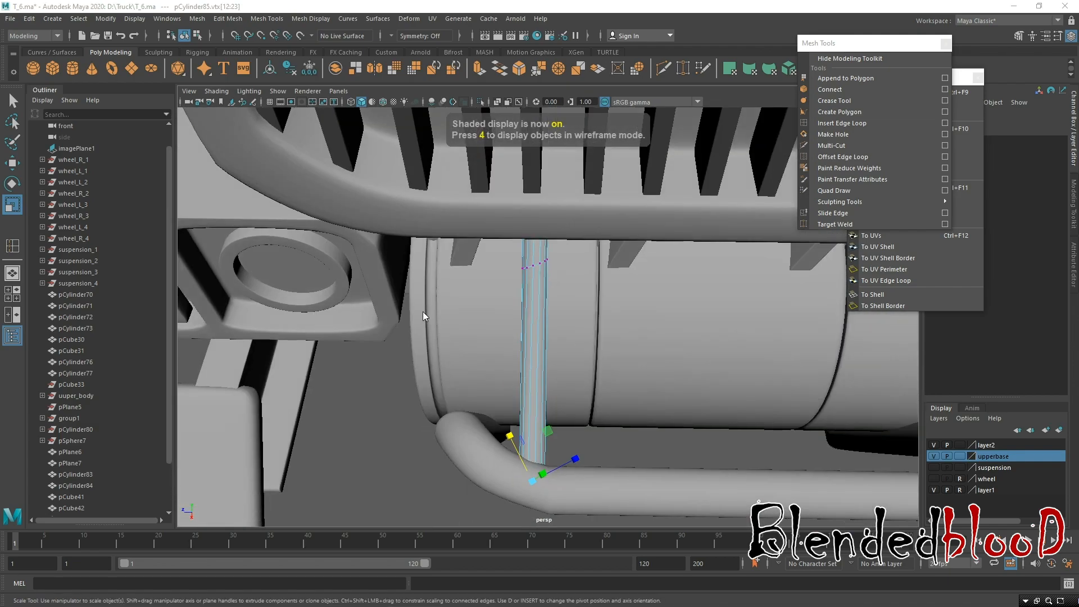
Nudge the pipe's end vertices sideways in the top view so the pipe runs straight into the crossbar.
key("space")
key("f")
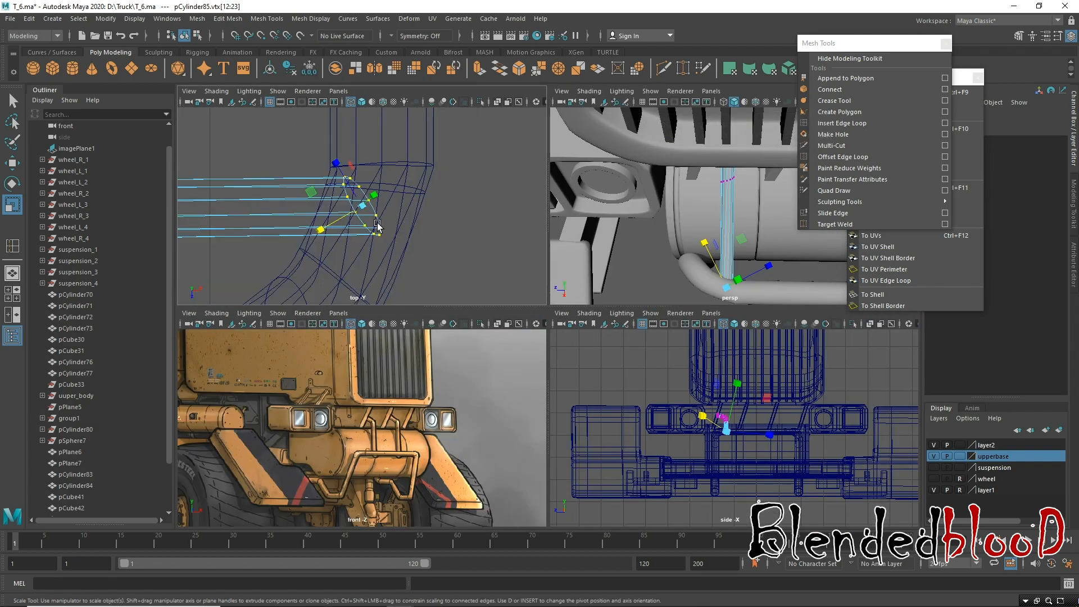
right_click_drag(412, 226, 376, 250, "alt")
middle_click_drag(376, 250, 457, 248, "alt")
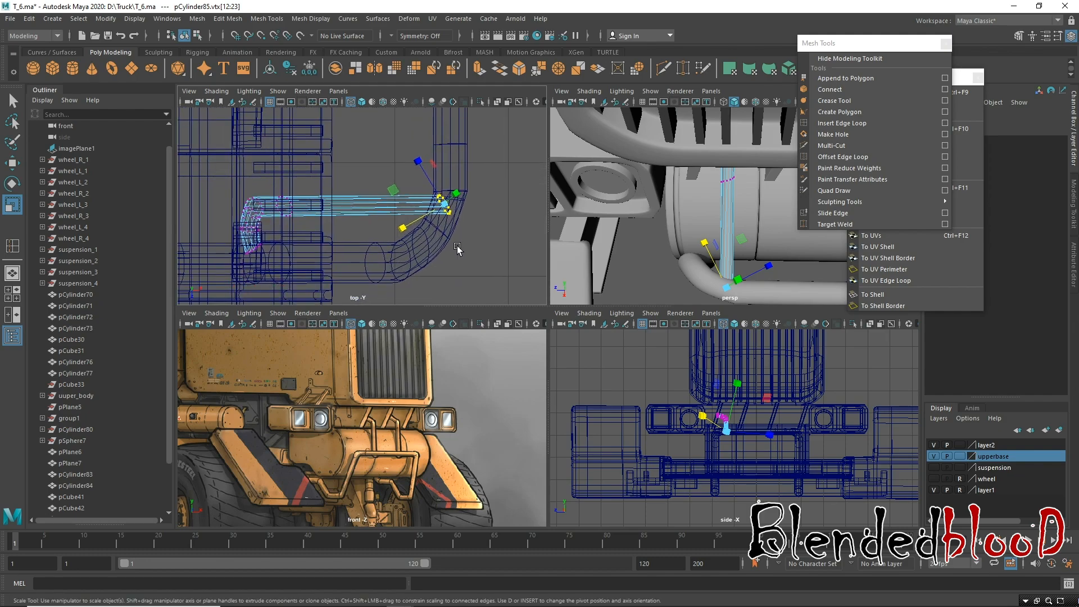
key("w")
left_click_drag(445, 257, 445, 260)
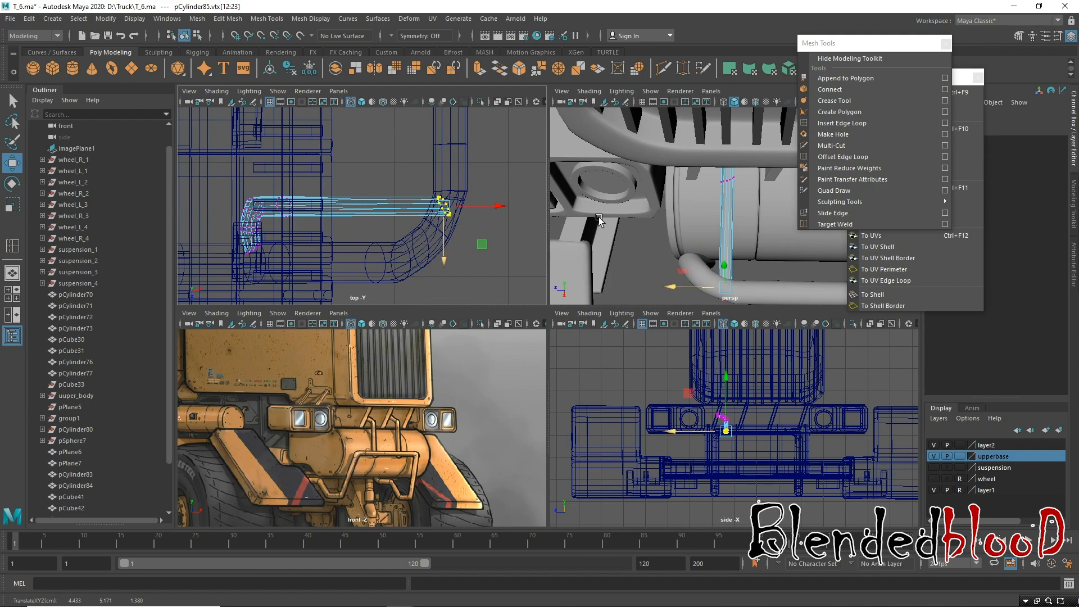
key("space")
key("space")
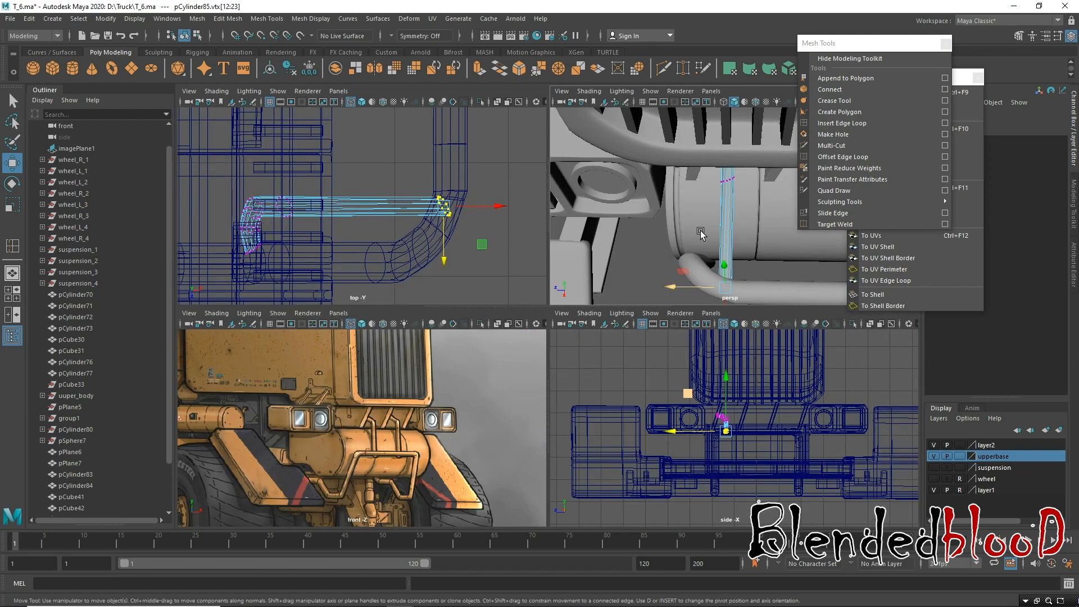
Return the bent pipe to object mode, turn on its smooth preview and deselect it.
key("space")
left_click_drag(701, 232, 531, 232, "alt")
right_click_drag(530, 233, 595, 204)
key("3")
left_click(738, 473)
Select the bent pipe again and delete an edge loop in its upper bend.
left_click(583, 301)
middle_click_drag(520, 216, 562, 253, "alt")
right_click_drag(569, 251, 586, 437, "alt")
left_click_drag(586, 436, 520, 380, "alt")
middle_click_drag(521, 381, 475, 467, "alt")
right_click_drag(498, 261, 471, 288)
left_click(471, 262)
key("Delete")
middle_click_drag(548, 305, 514, 244, "alt")
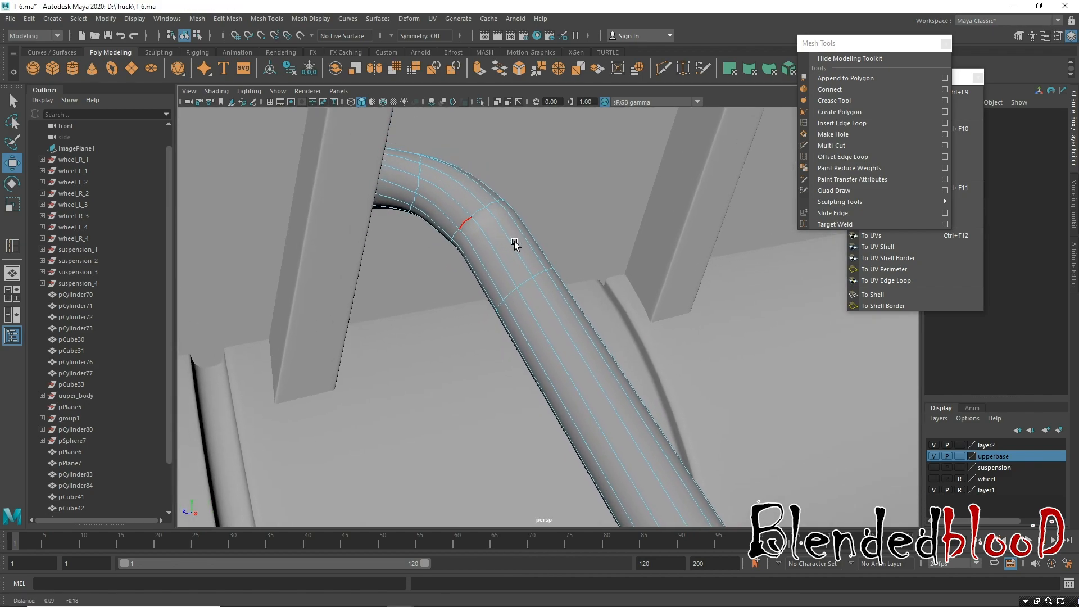
Try to delete the bend's edge loop nearest the bracket with its leftover vertices, and check the smooth preview.
left_click(415, 185)
right_click_drag(414, 182, 284, 125)
left_click_drag(284, 125, 669, 363)
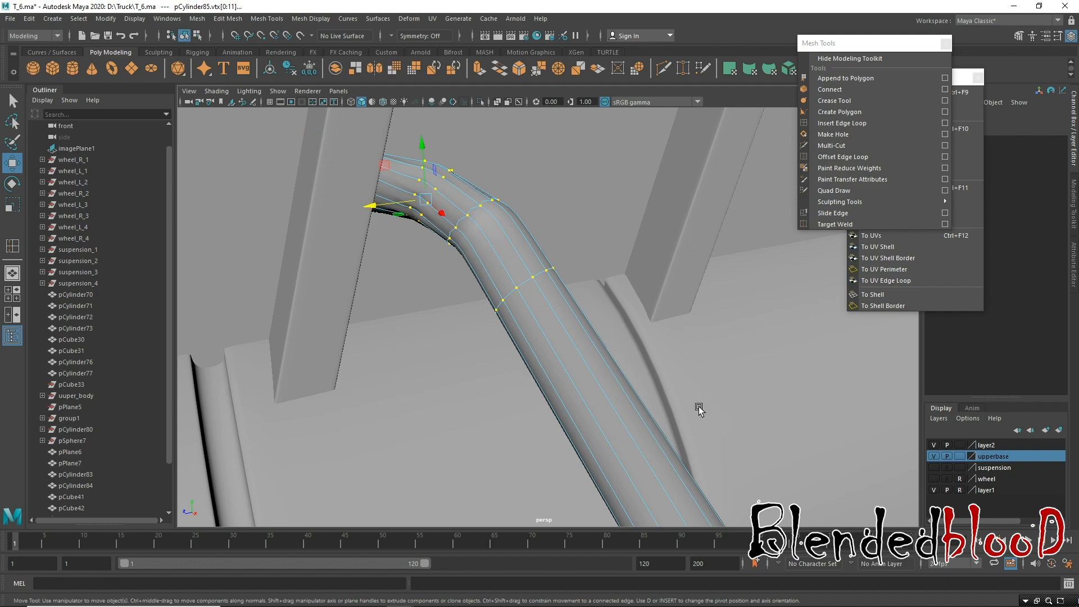
key("Delete")
key("1")
right_click_drag(482, 234, 483, 201)
key("3")
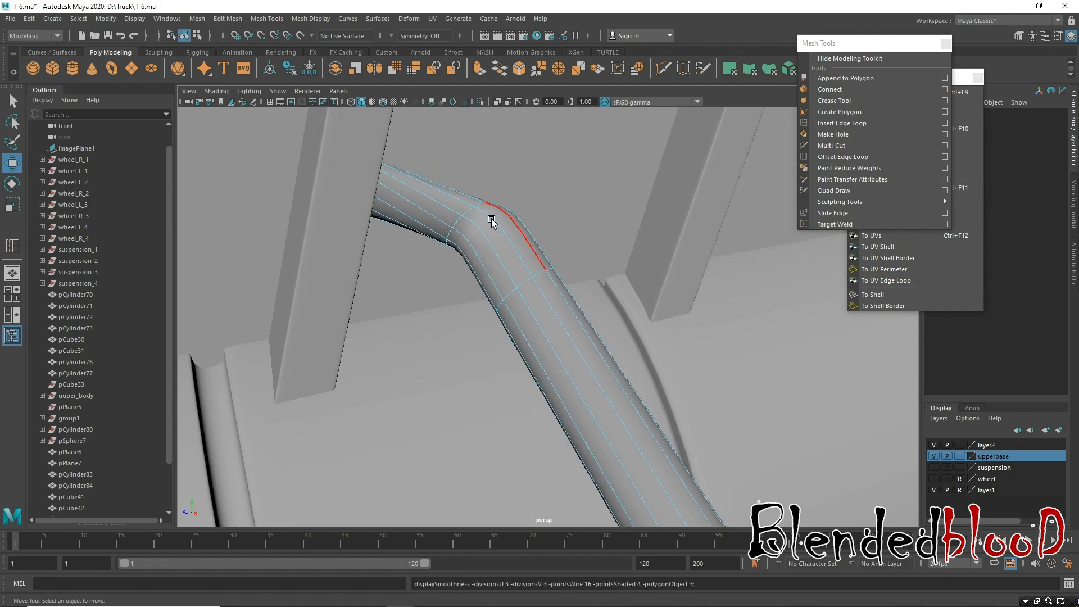
Try to reduce the bend to a single corner loop and bevel it with a fraction of 0.5.
left_click(467, 215)
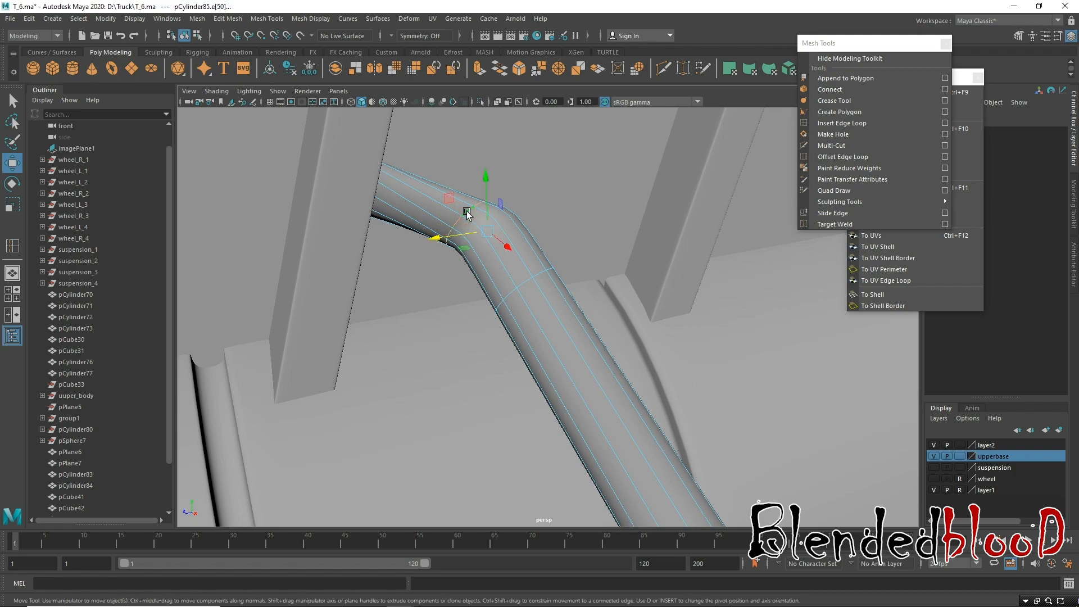
right_click_drag(468, 219, 394, 201)
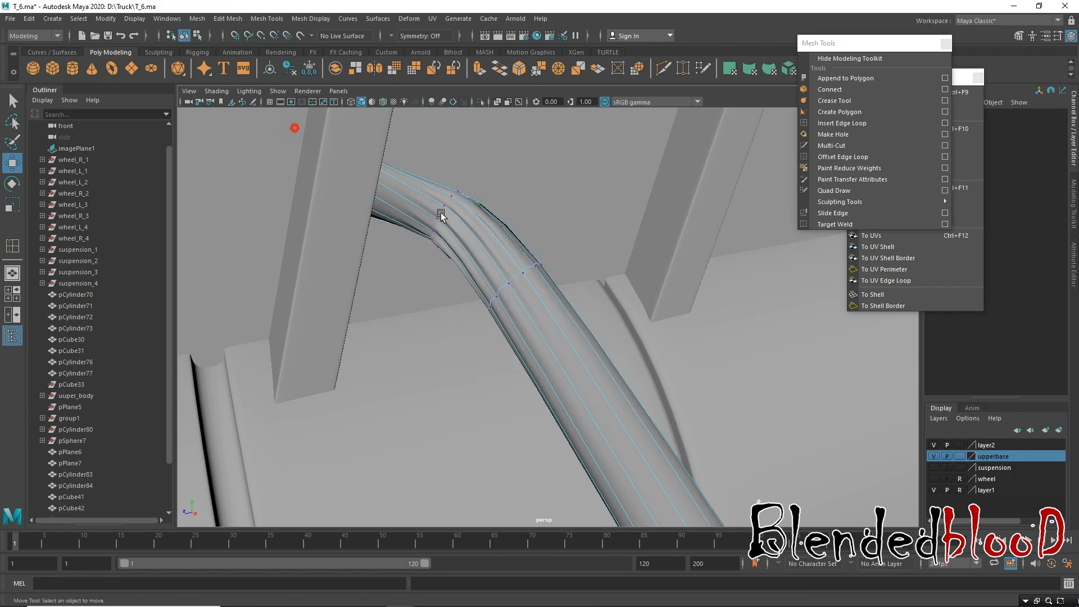
right_click_drag(500, 279, 514, 220)
double_click(507, 269)
key("1")
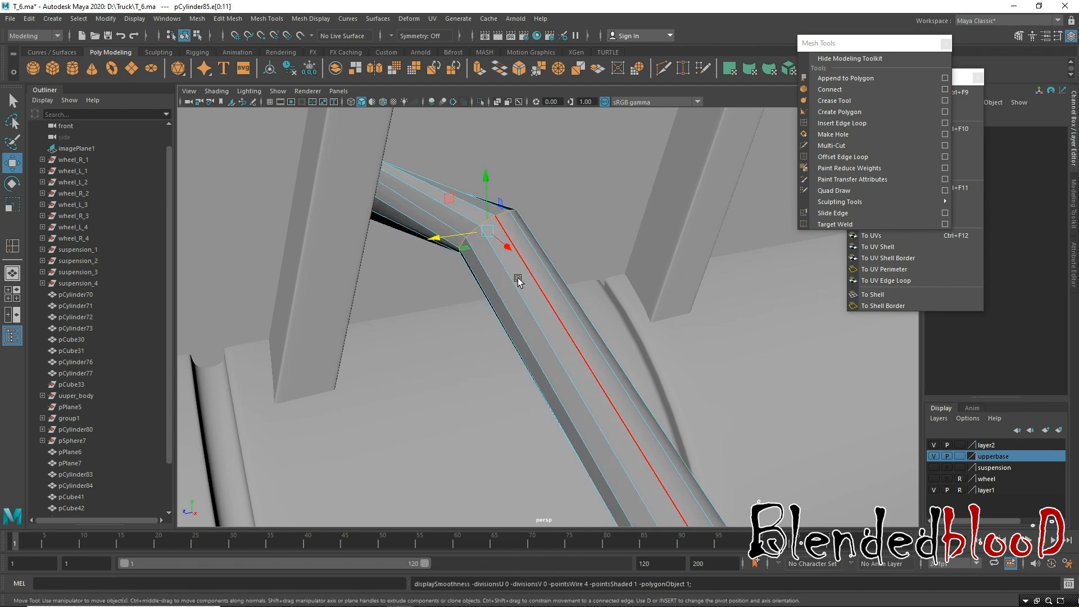
key("ctrl+b")
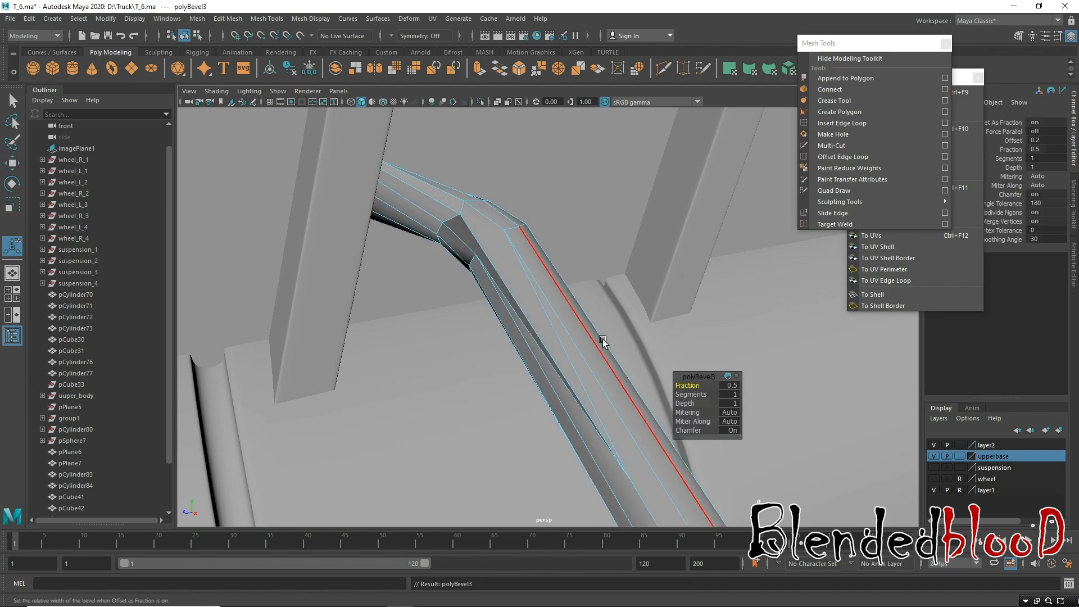
key("ctrl+z")
Undo the recent edge loop and vertex deletions to restore the rounded upper bend.
right_click_drag(543, 300, 501, 288, "alt")
right_click_drag(503, 291, 463, 284)
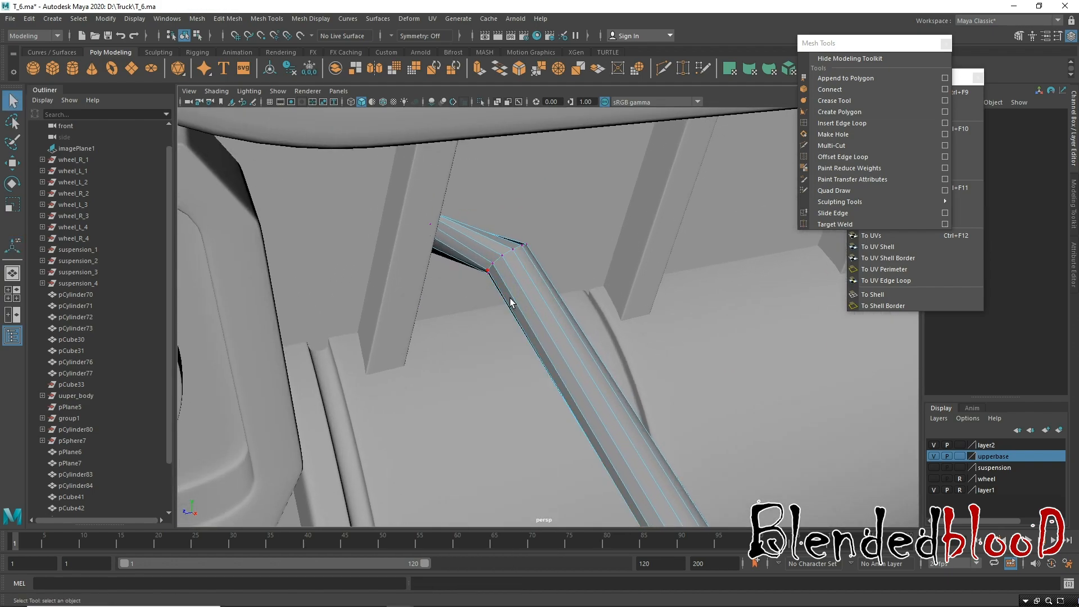
key("ctrl+z")
key("ctrl+z")
key("ctrl+z")
key("ctrl+z")
key("ctrl+z")
key("ctrl+z")
key("ctrl+z")
key("ctrl+z")
key("ctrl+z")
key("ctrl+z")
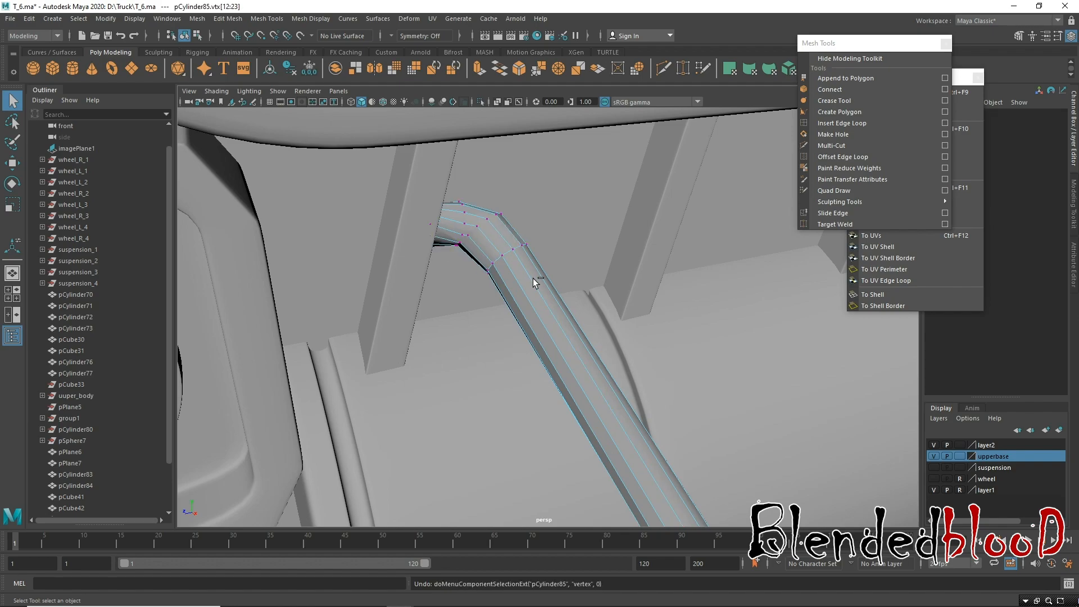
key("ctrl+z")
key("ctrl+z")
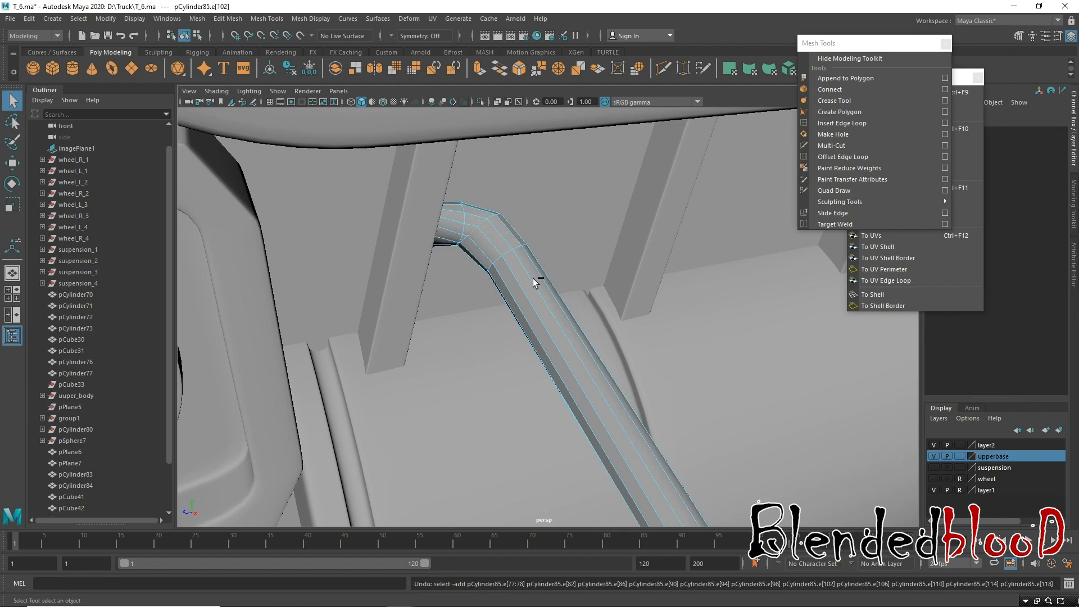
Select the edge loop nearest the bracket in the unsmoothed bend and try a slight uniform scale.
key("w")
key("3")
key("1")
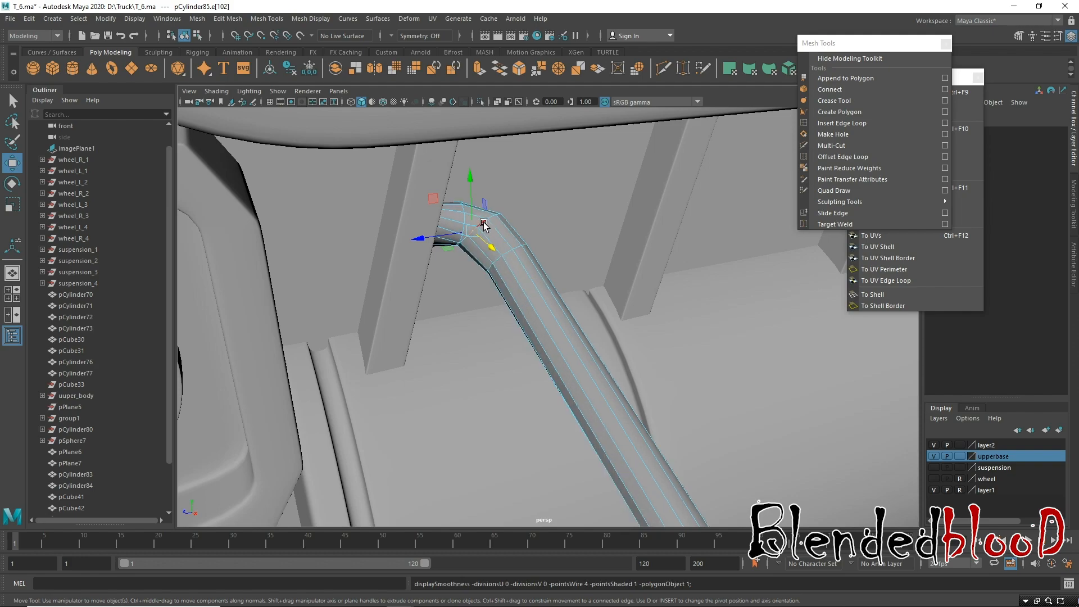
left_click(483, 223)
key("r")
left_click_drag(483, 228, 481, 231)
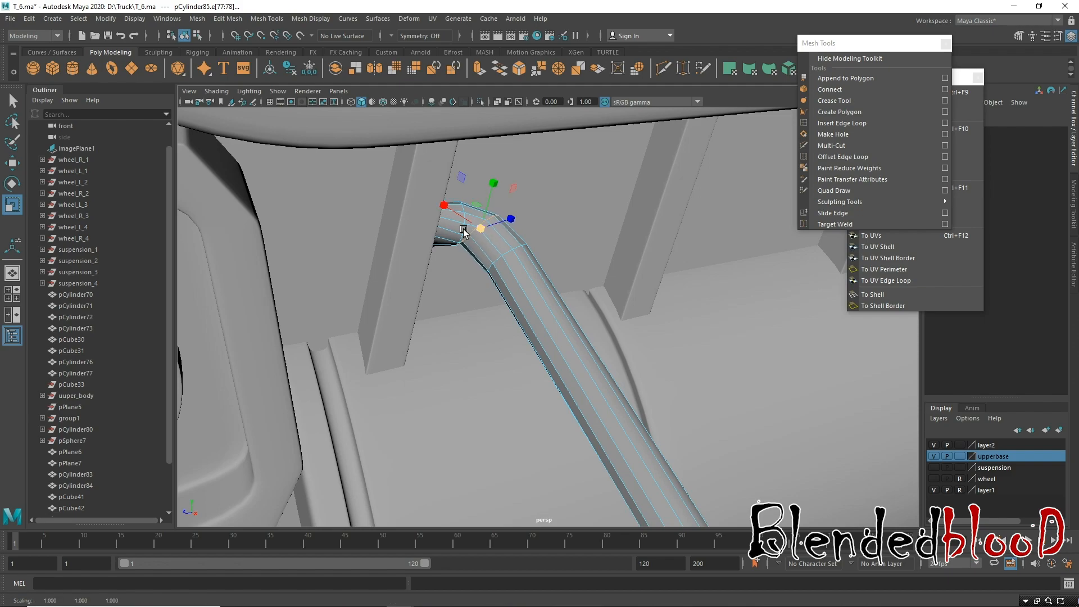
middle_click_drag(505, 252, 540, 303, "alt")
right_click_drag(539, 304, 587, 400, "alt")
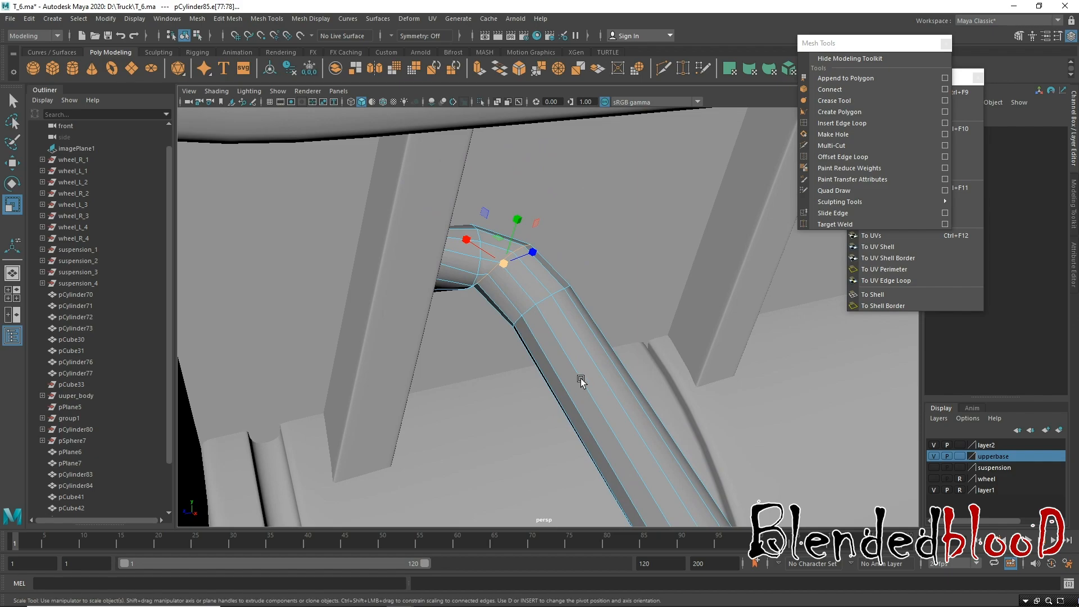
Select the ring of faces at the pipe's upper end and move it toward the slanted bracket.
left_click_drag(580, 381, 551, 366, "alt")
right_click_drag(486, 221, 562, 376, "alt")
middle_click_drag(470, 262, 512, 314, "alt")
mouse_move(416, 203)
right_mouse_down()
mouse_move(428, 234)
mouse_move(421, 224)
right_mouse_up()
left_click(423, 229)
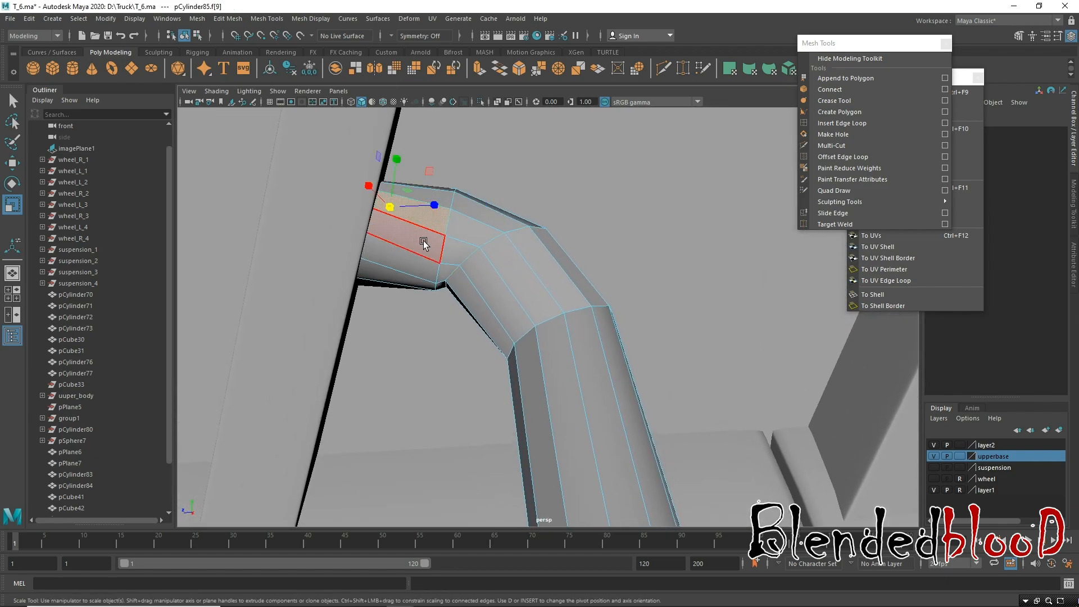
double_click(425, 243)
key("w")
left_click_drag(506, 249, 352, 264, "alt")
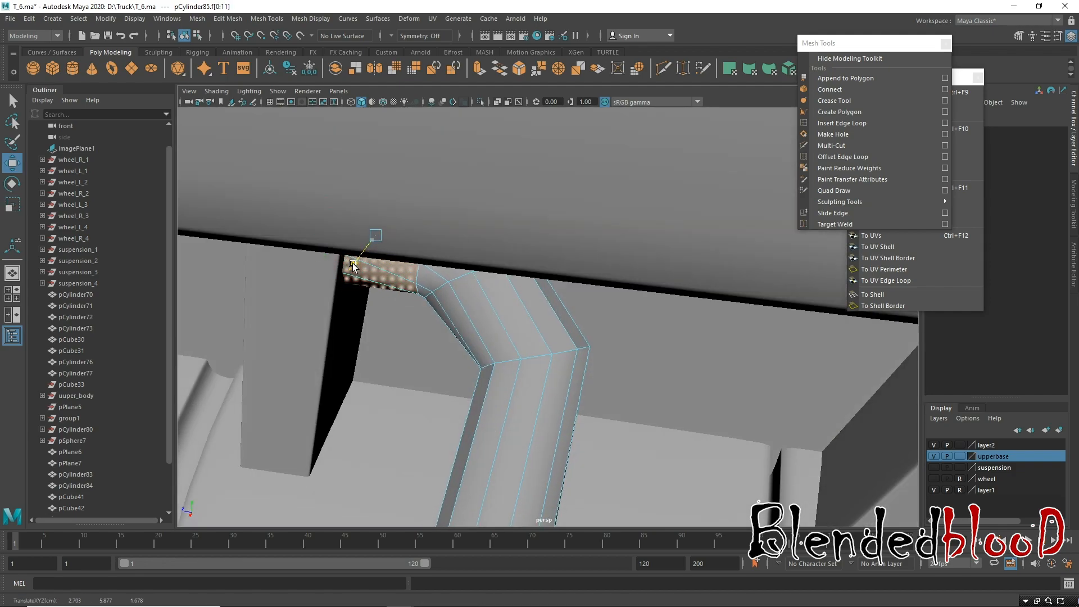
Turn on the pipe's smooth preview, return it to object mode, deselect it and inspect the truck's front.
key("3")
left_click_drag(462, 375, 480, 366, "alt")
right_click_drag(496, 287, 559, 271)
right_click_drag(595, 326, 357, 305, "alt")
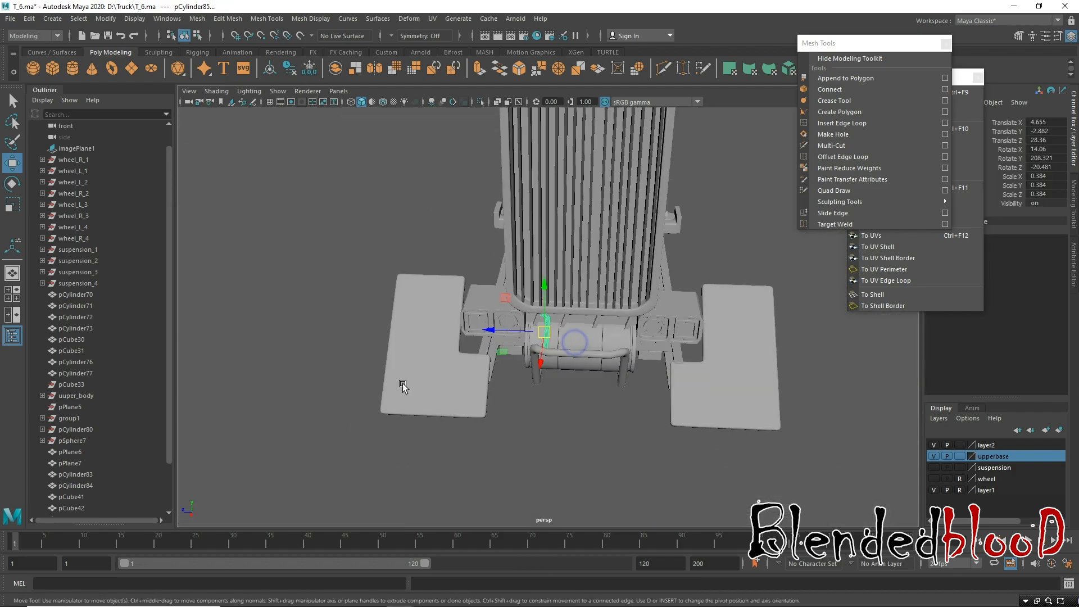
left_click(578, 470)
left_click_drag(573, 415, 612, 410, "alt")
right_click_drag(607, 374, 605, 447, "alt")
left_click_drag(574, 422, 543, 430, "alt")
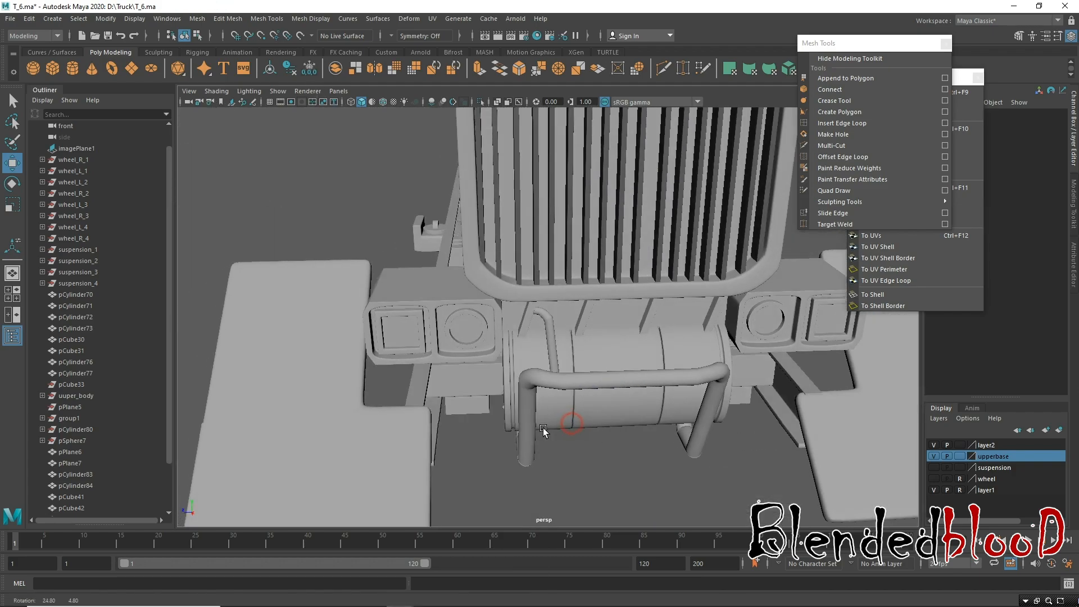
Select the edge loop just below the pipe's upper bend, convert the selection to vertices and select the bend's vertices in smooth preview.
right_click_drag(555, 367, 571, 467, "alt")
left_click(555, 332)
left_click_drag(601, 397, 532, 322, "alt")
right_click_drag(532, 322, 578, 390, "alt")
right_click_drag(490, 329, 488, 258)
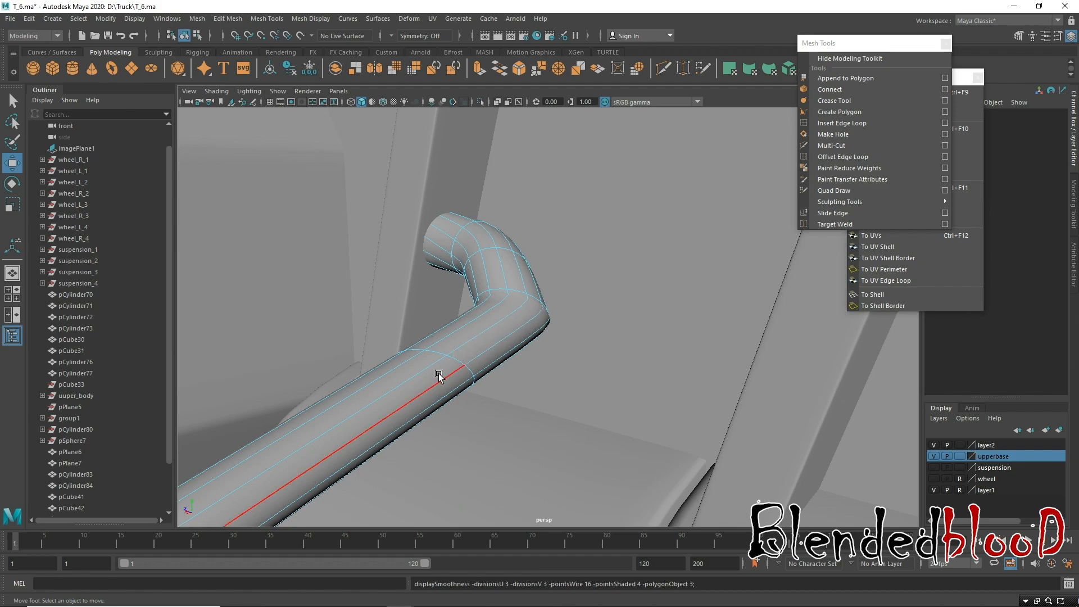
double_click(460, 364)
right_click_drag(485, 230, 434, 251, "ctrl")
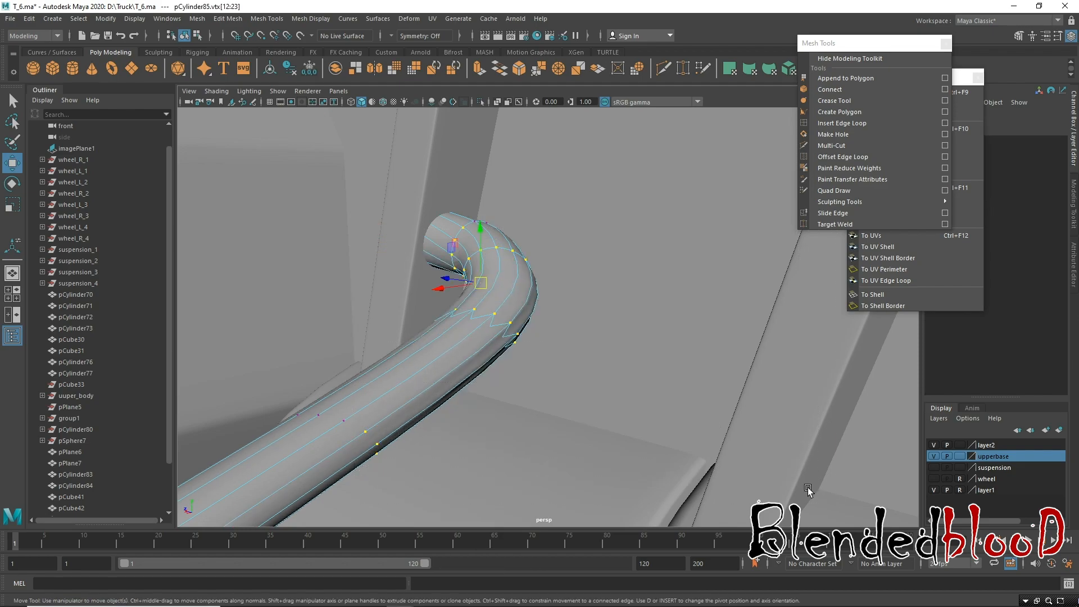
left_click(567, 386)
scroll(554, 379, "down", 6)
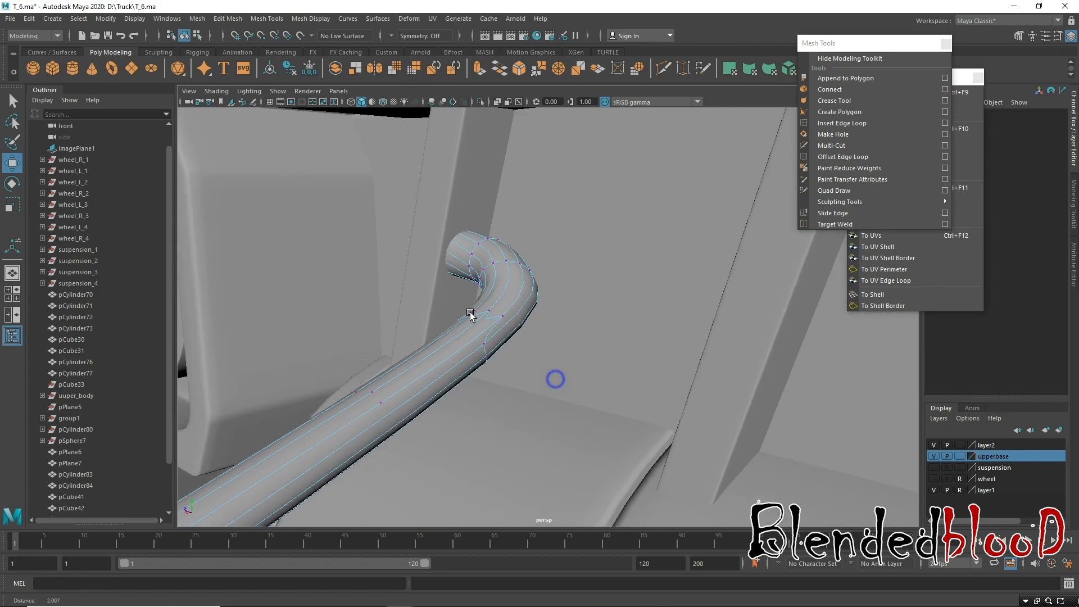
left_click_drag(393, 291, 720, 522)
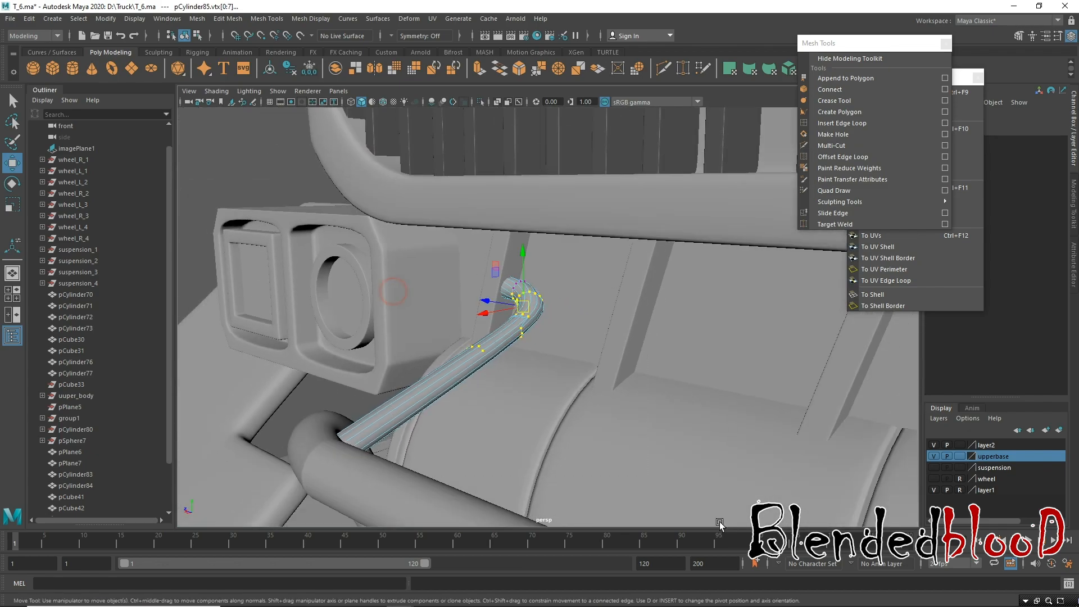
left_click(662, 477)
Return the bent pipe to object mode, deselect it and check its shape against the truck's front.
left_click_drag(514, 350, 647, 343, "alt")
right_click_drag(574, 341, 625, 287)
scroll(699, 356, "down", 5)
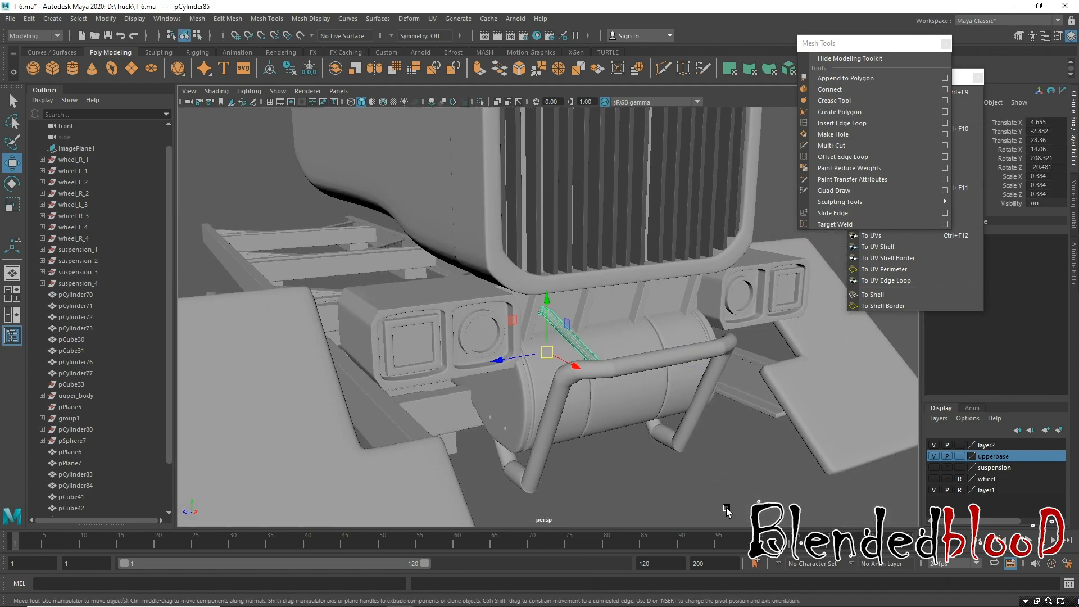
left_click(705, 479)
left_click_drag(695, 451, 655, 453, "alt")
scroll(568, 422, "up", 4)
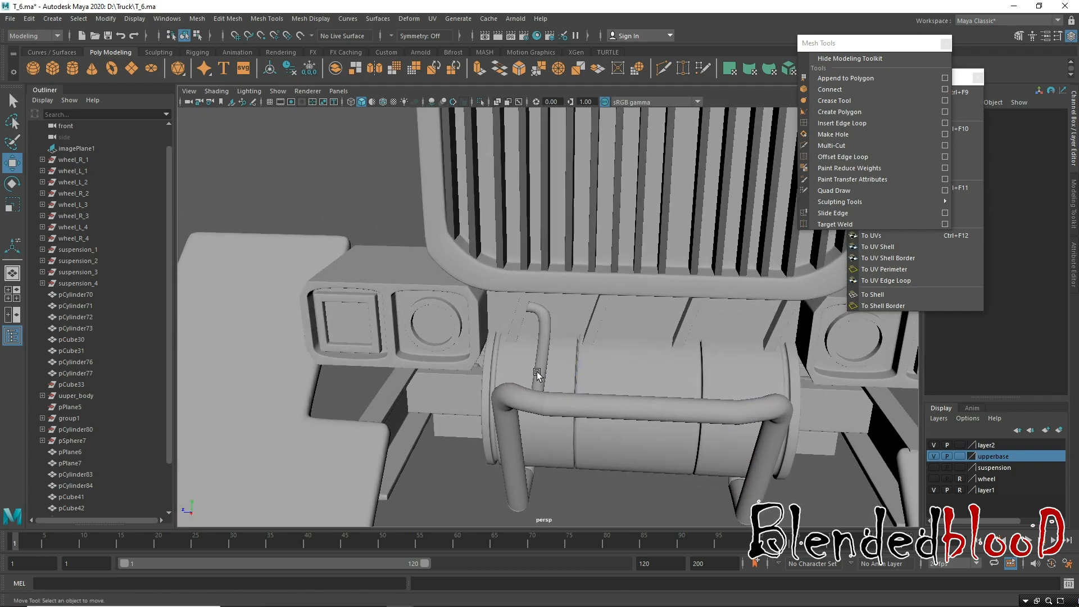
Insert an edge loop just below the unsmoothed pipe's upper bend, return to object mode and turn on the smooth preview.
left_click(537, 374)
scroll(596, 416, "up", 4)
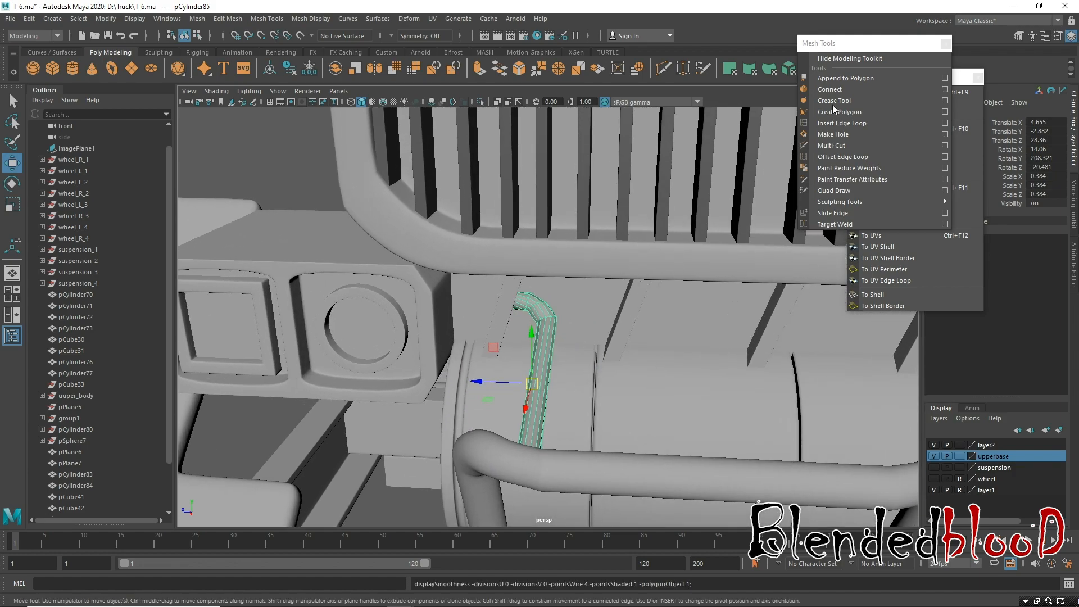
left_click(840, 123)
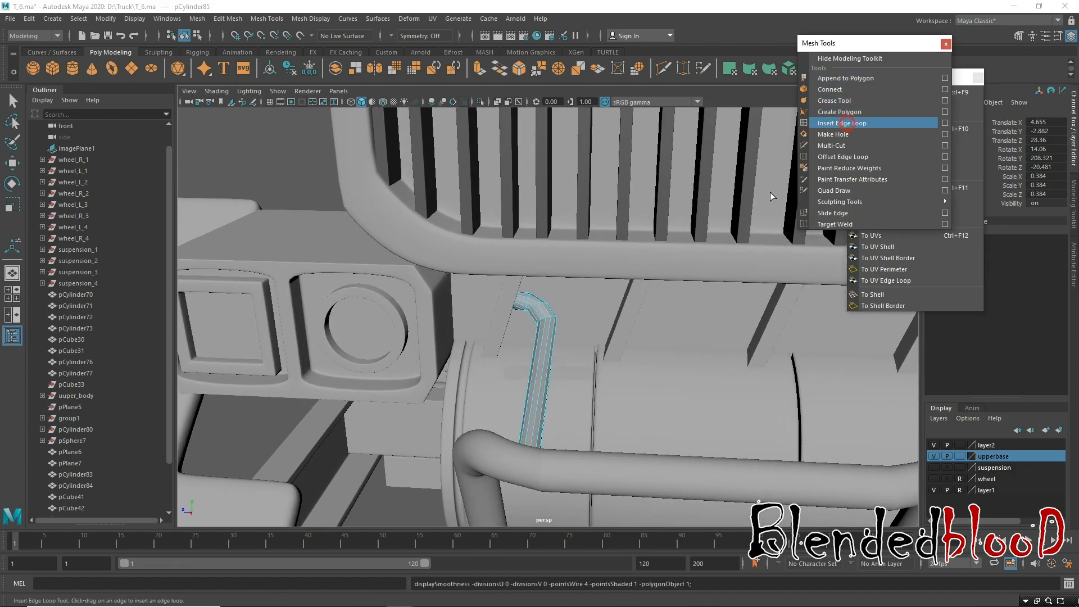
left_click(548, 330)
key("w")
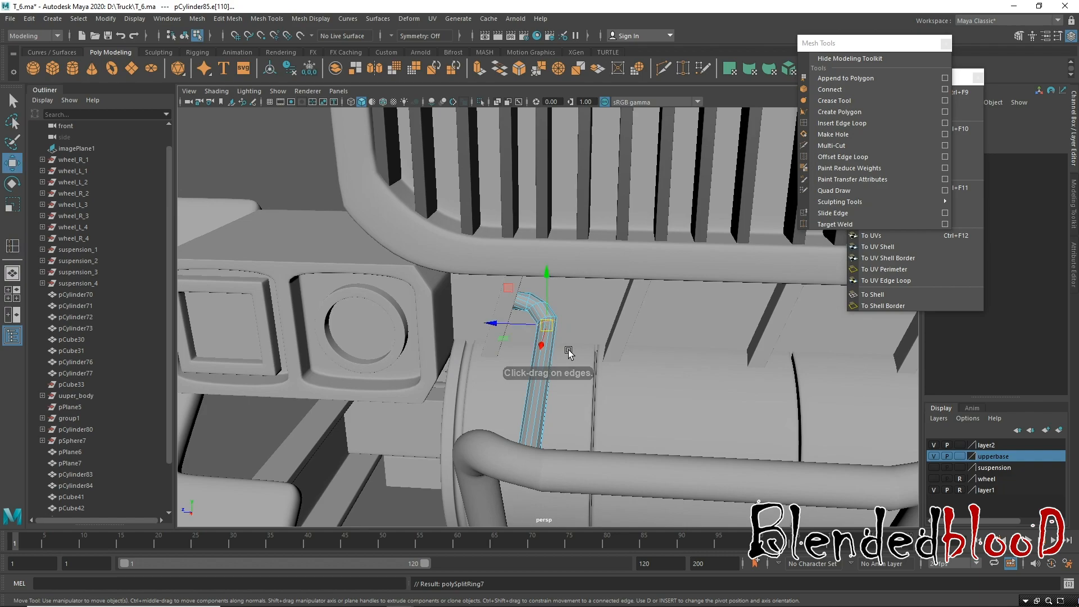
right_click_drag(555, 294, 582, 270)
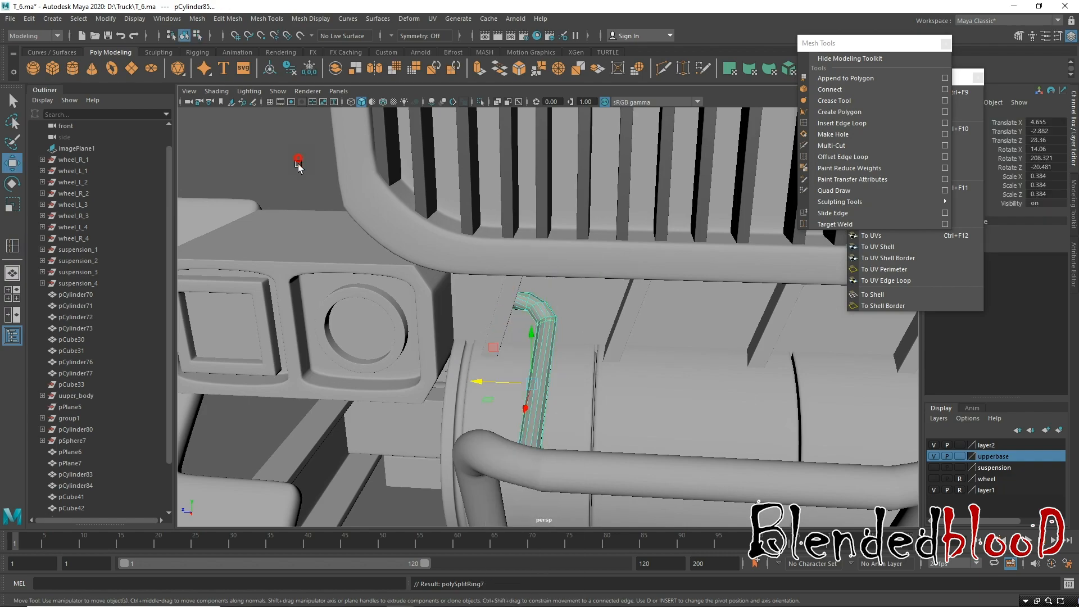
key("3")
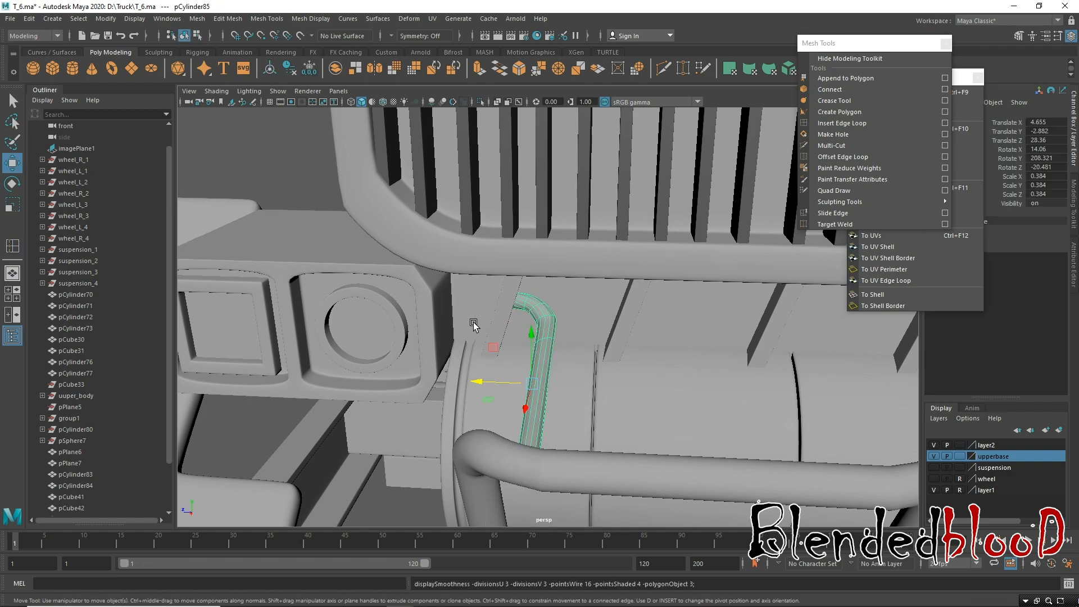
left_click(291, 158)
Duplicate the bent pipe and move the copy across to the second slanted bracket, at Translate Z 27.196.
left_click(547, 363)
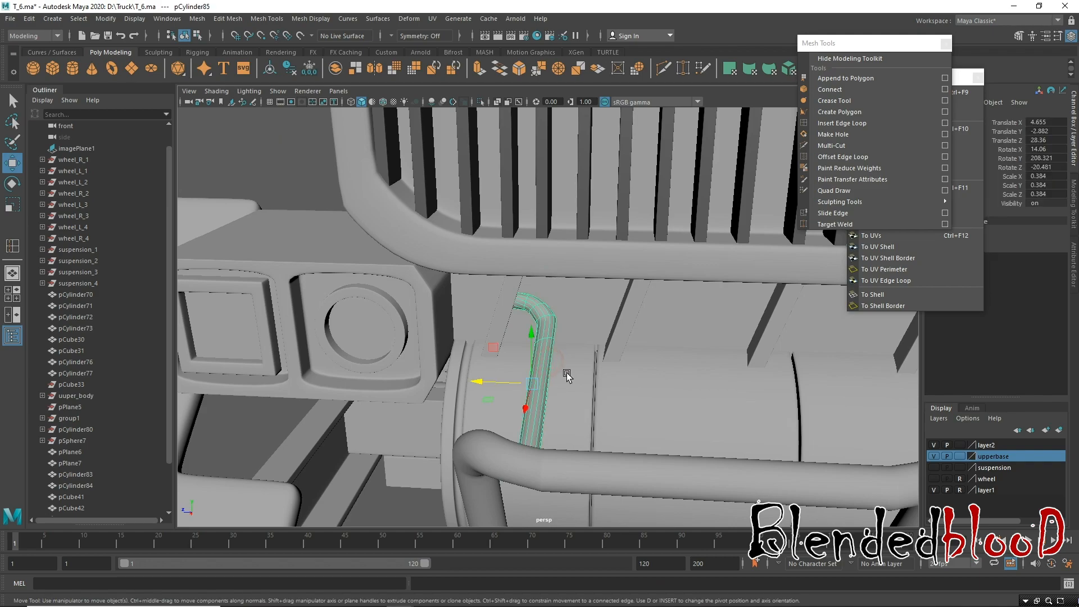
left_click_drag(486, 384, 662, 395)
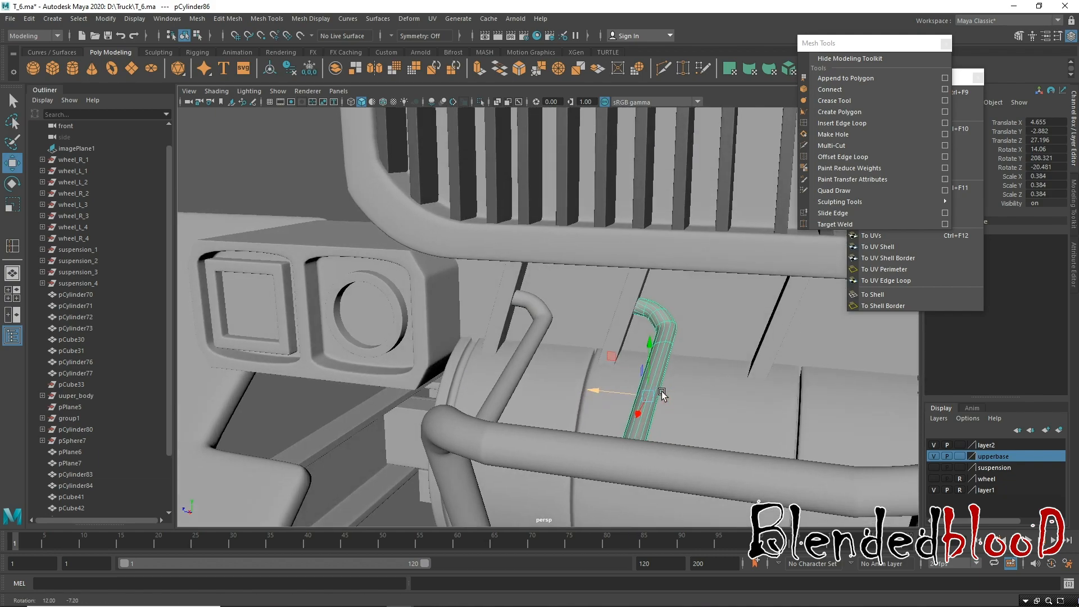
Duplicate the second pipe and move the copy across to the third bracket, at Translate Z 25.85.
left_click(540, 313)
left_click(667, 332)
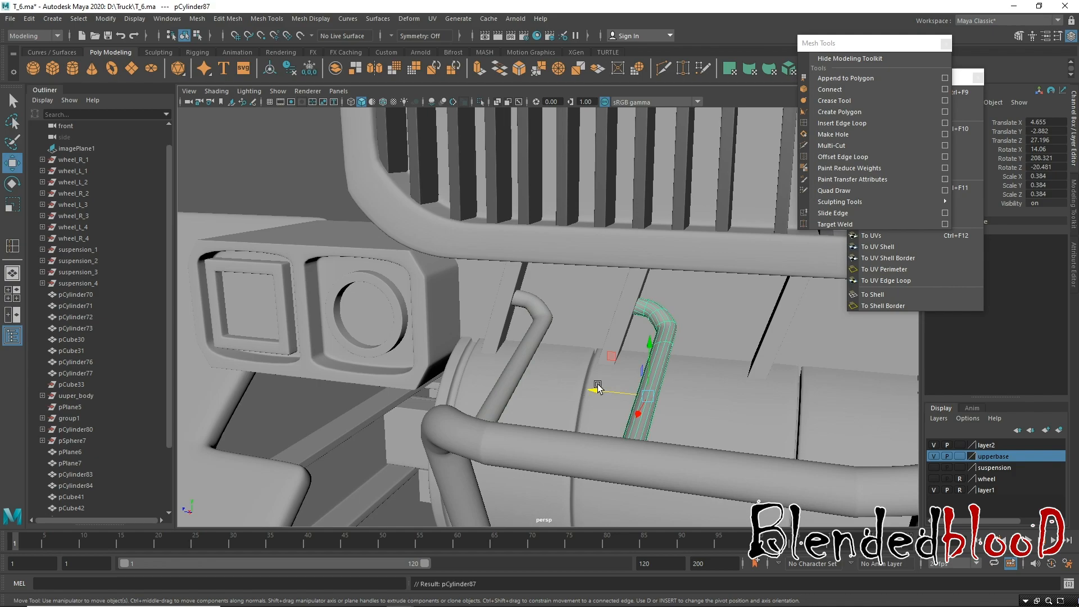
left_click_drag(599, 391, 628, 313)
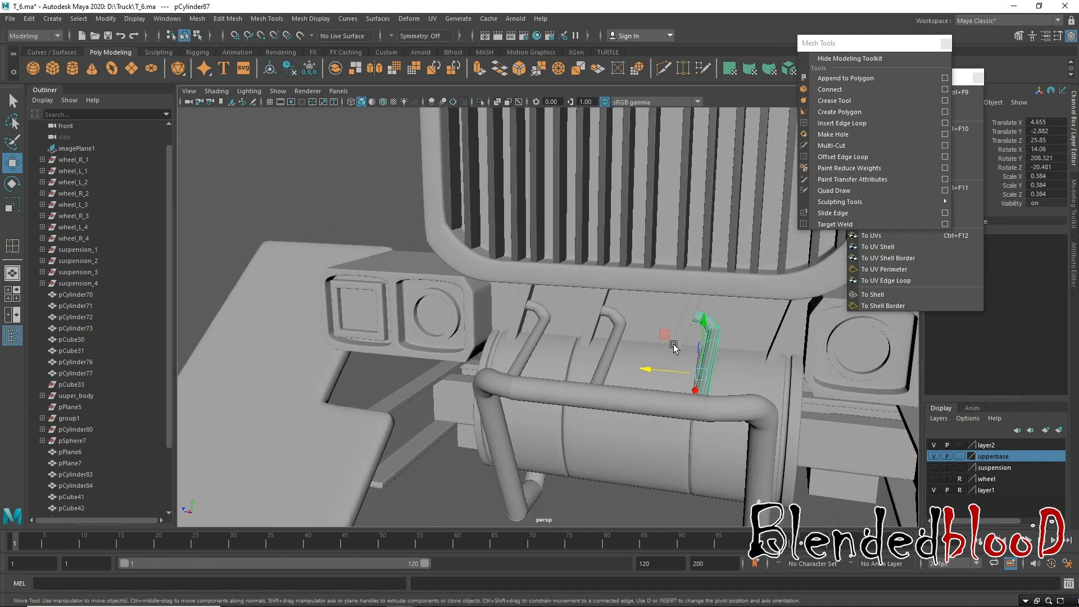
left_click_drag(674, 347, 658, 388, "alt")
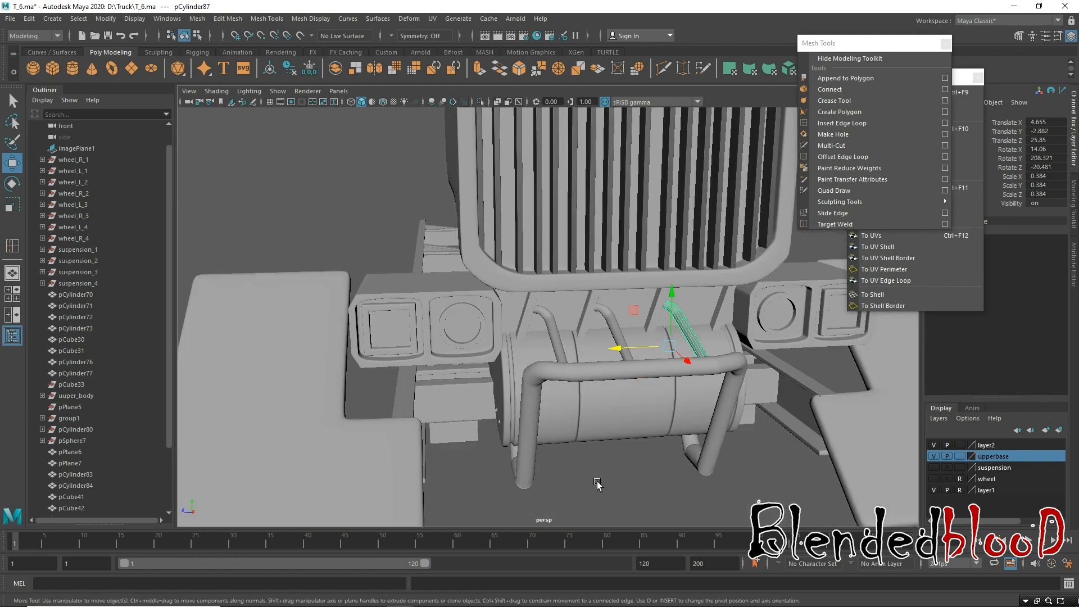
left_click(683, 447)
Show the four-view layout with the reference image and delete the original bent pipe at the first bracket.
left_click_drag(687, 454, 660, 409, "alt")
key("space")
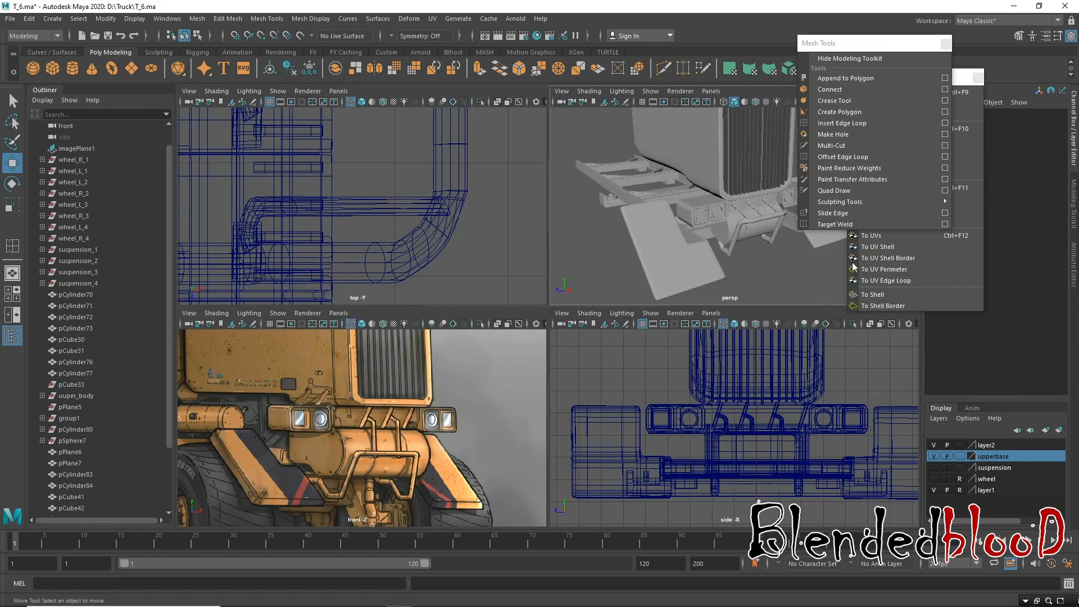
right_click_drag(703, 247, 750, 253, "alt")
left_click_drag(749, 253, 643, 270, "alt")
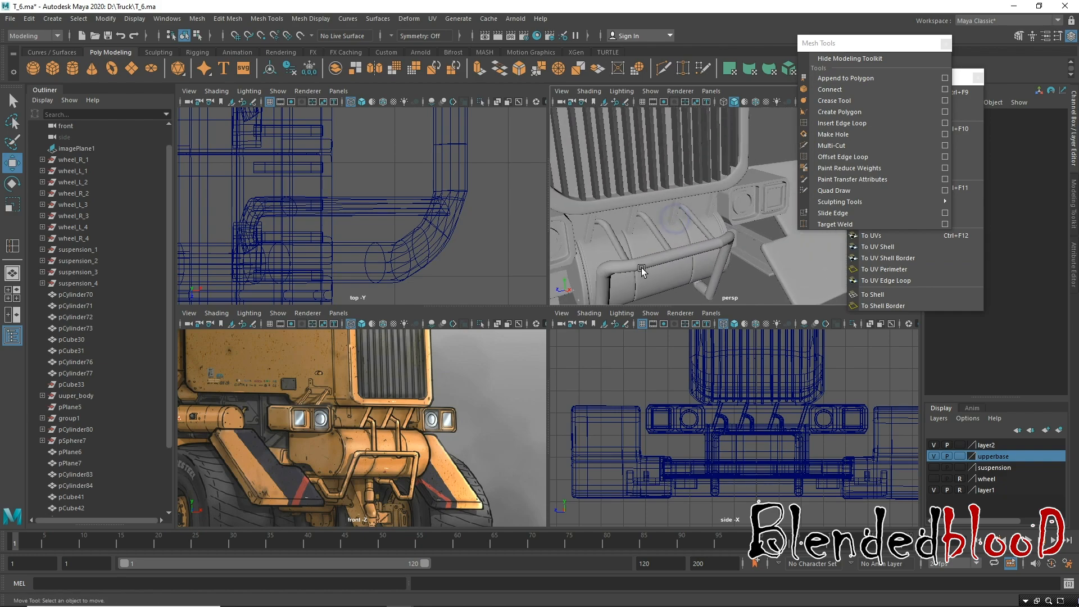
left_click(619, 248)
key("Delete")
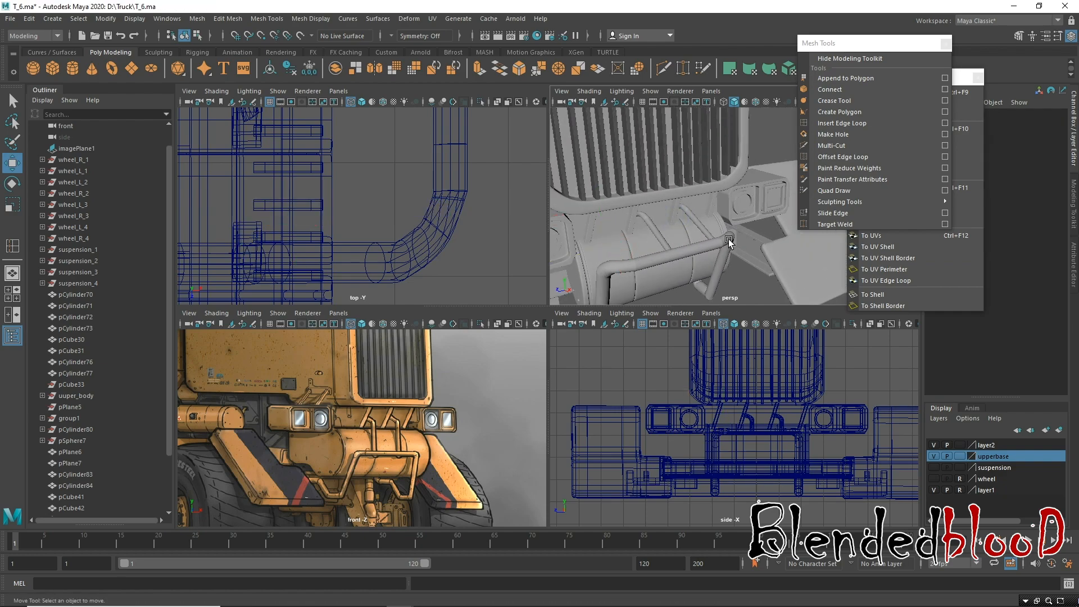
Remove the third pipe, scale the remaining middle pipe uniformly to 0.501 and move it to Translate Y -3.286.
left_click_drag(719, 241, 692, 207, "alt")
right_click_drag(692, 207, 703, 229, "alt")
left_click_drag(703, 229, 674, 217, "alt")
right_click_drag(675, 217, 690, 210, "alt")
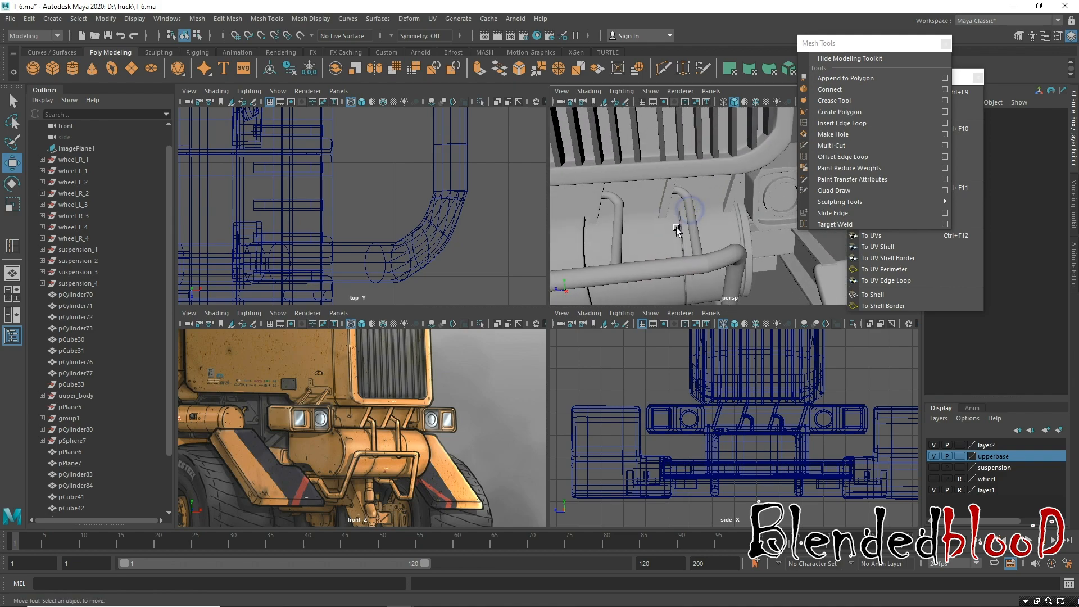
left_click_drag(667, 239, 635, 258, "alt")
left_click(731, 238)
key("r")
key("w")
left_click_drag(610, 225, 686, 278)
right_click_drag(698, 274, 647, 279)
left_click_drag(731, 268, 697, 294)
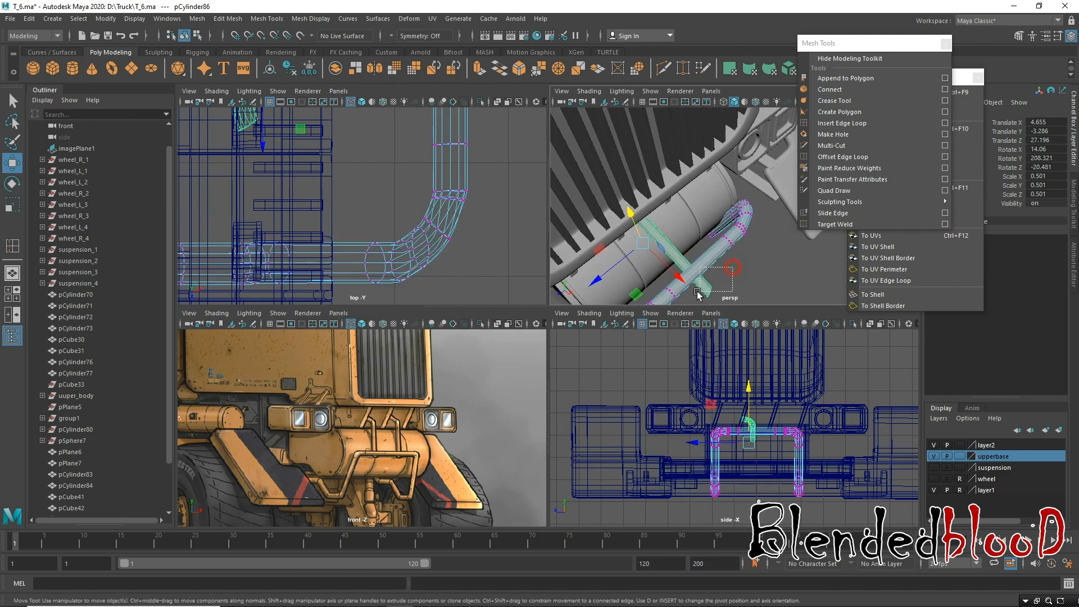
left_click(728, 270)
right_click_drag(725, 239, 779, 219)
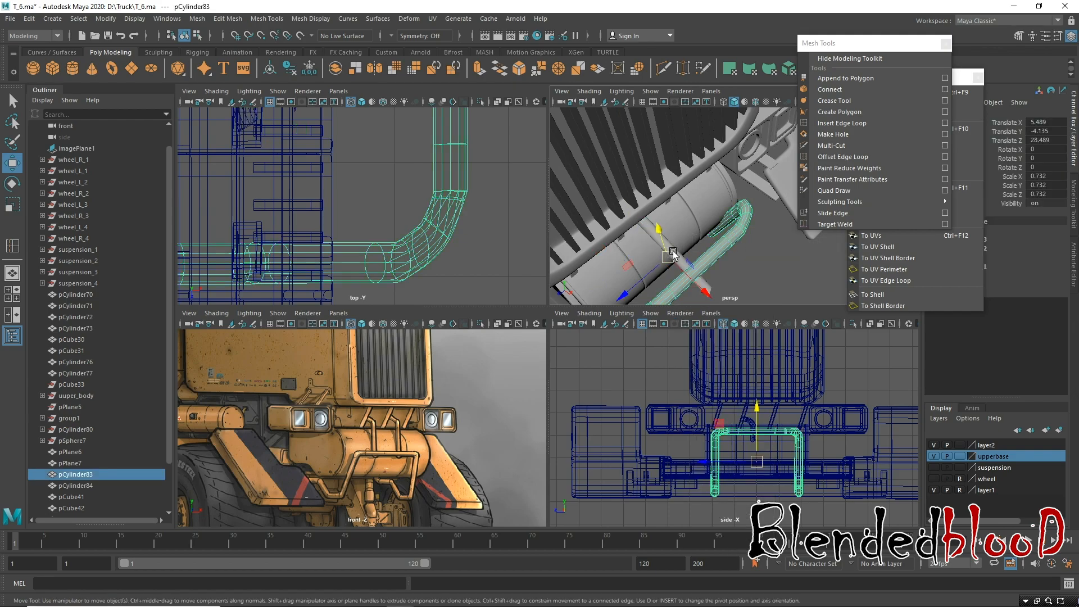
left_click(738, 279)
Select the vertices at the enlarged pipe's front end and move them vertically toward the tubular frame's crossbar.
left_click(706, 285)
left_click_drag(707, 284, 733, 221, "alt")
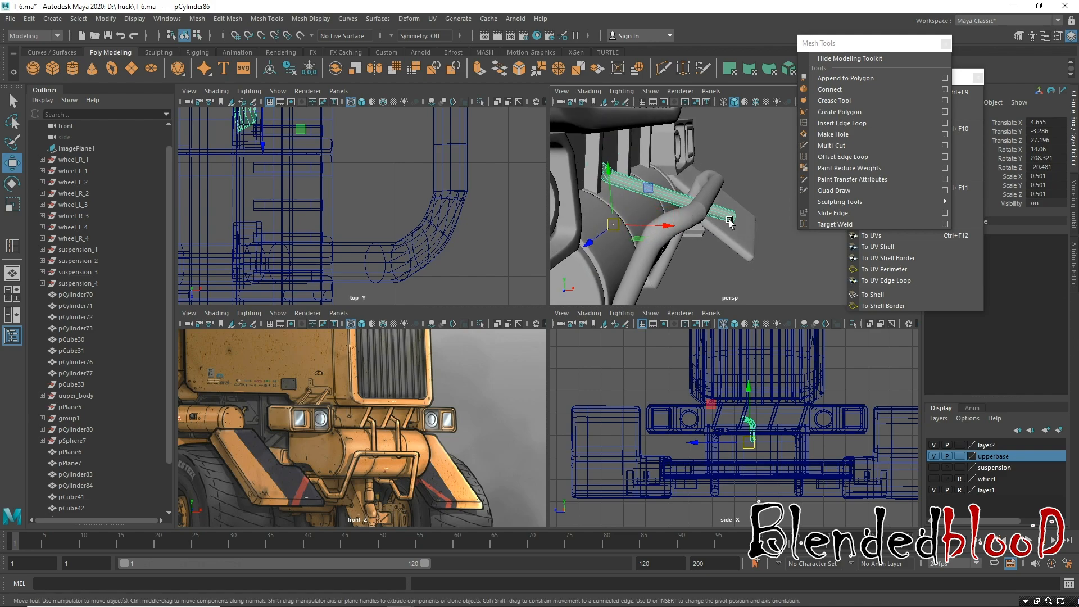
right_click_drag(733, 216, 689, 215)
left_click_drag(716, 241, 704, 165)
left_click_drag(712, 203, 604, 186, "alt")
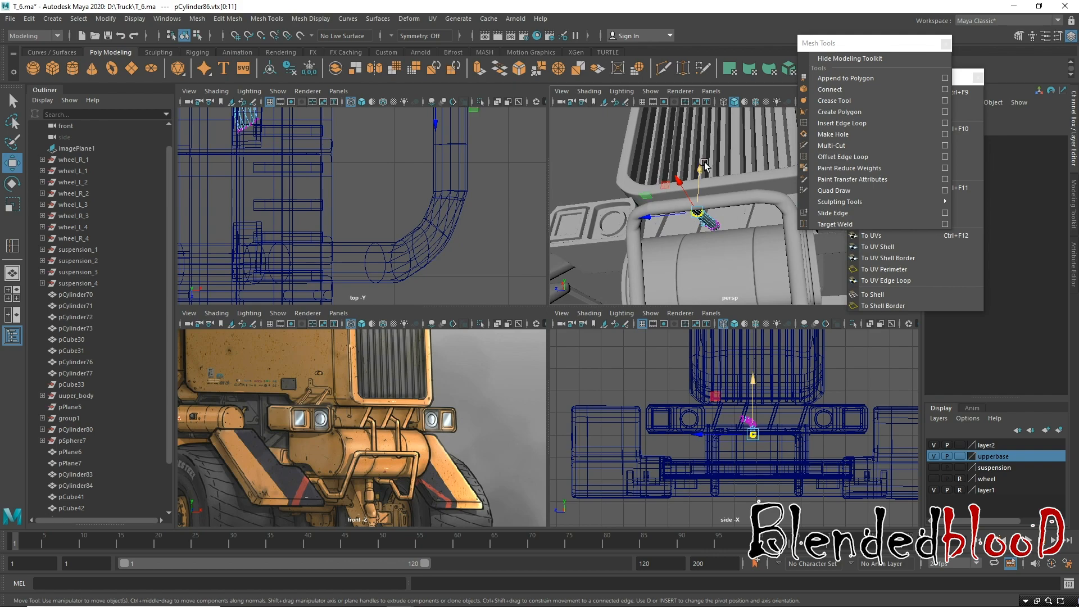
left_click_drag(699, 173, 714, 241)
Scale the pipe's end vertices and move them to meet the crossbar, returning the pipe to object mode.
key("r")
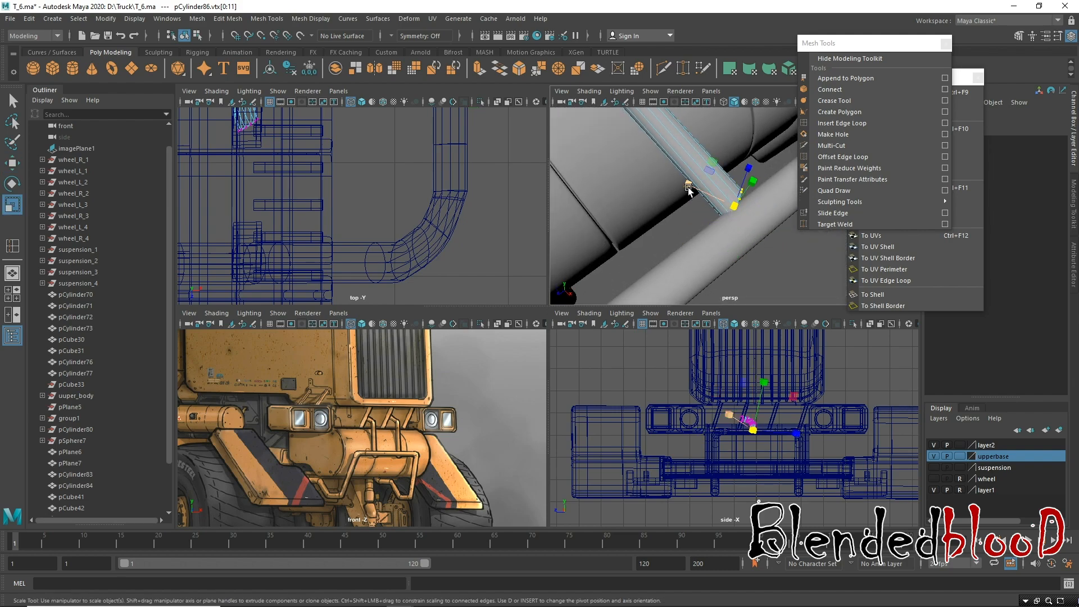
key("w")
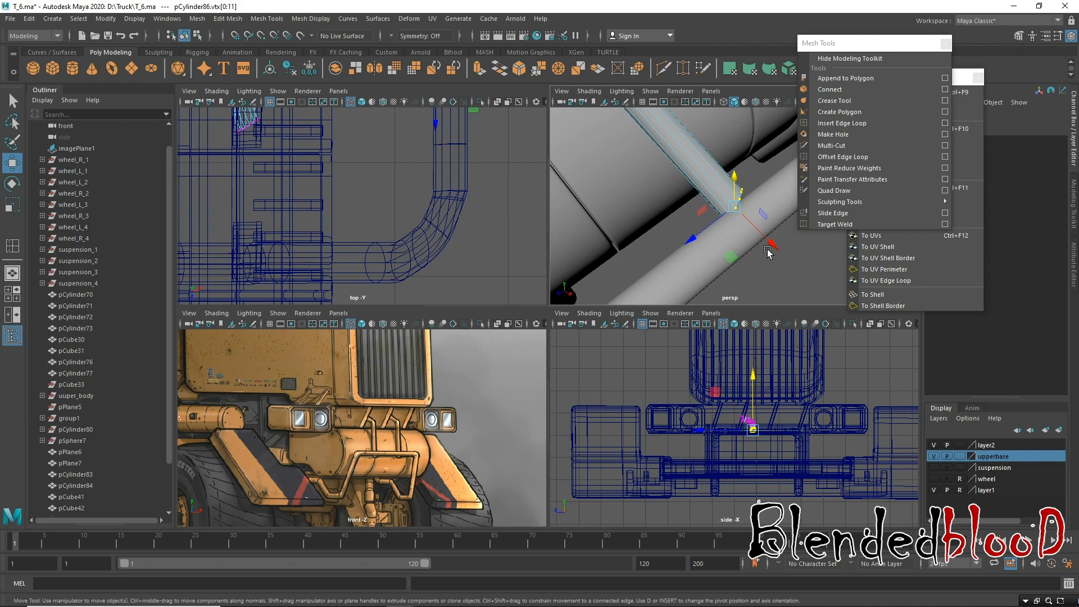
left_click_drag(771, 241, 712, 150)
right_click_drag(712, 145, 718, 148)
left_click(791, 282)
left_click_drag(793, 283, 652, 236, "alt")
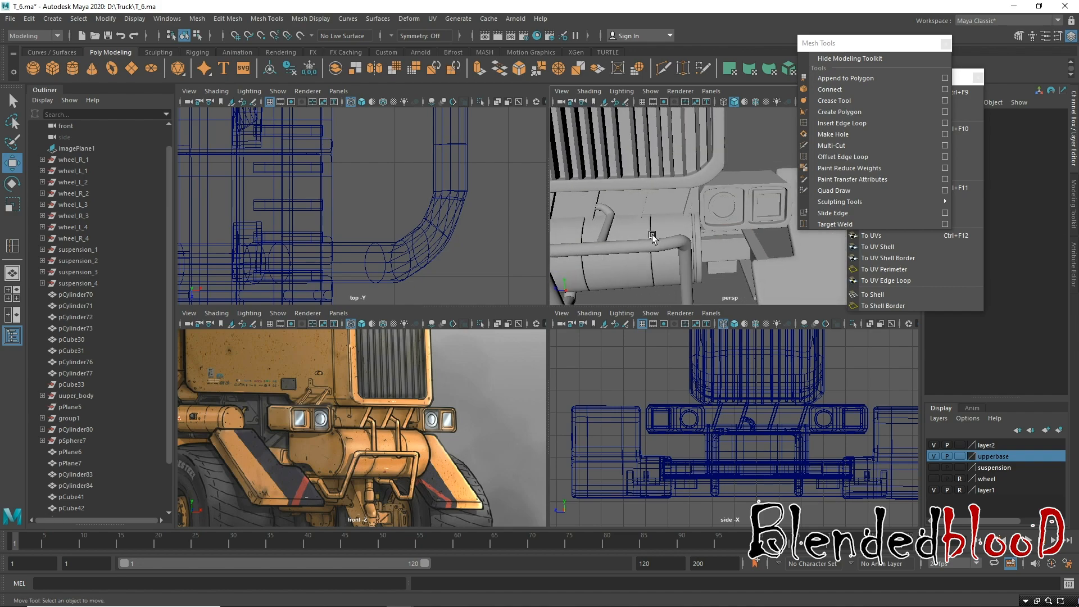
Duplicate the fitted pipe and move the copy across the tank to Translate Z 25.822.
middle_click_drag(713, 237, 744, 234, "alt")
left_click_drag(744, 234, 712, 227, "alt")
right_click_drag(714, 214, 717, 265, "alt")
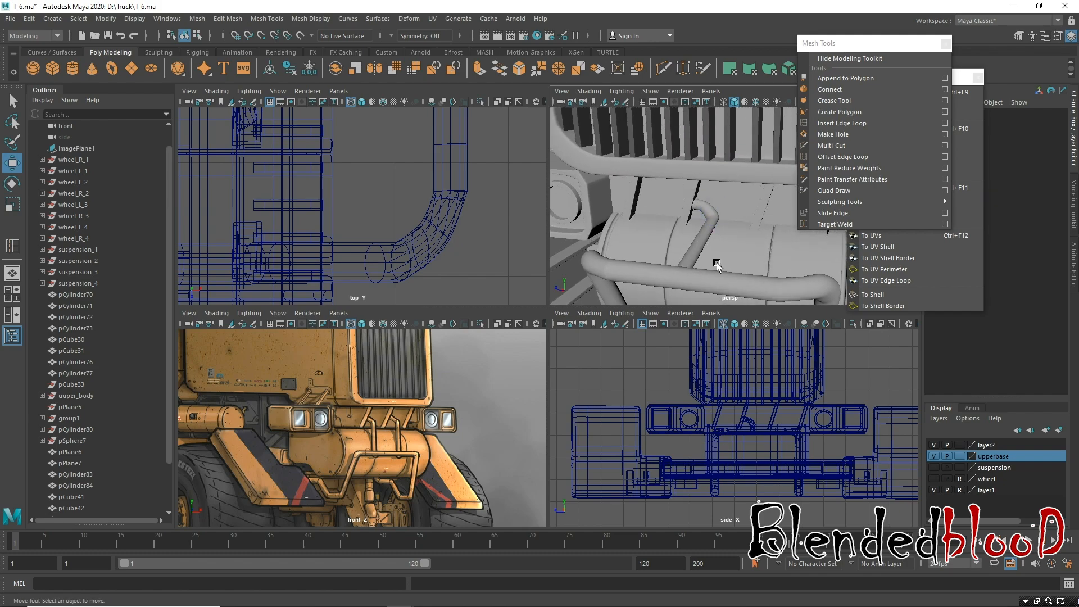
left_click(705, 236)
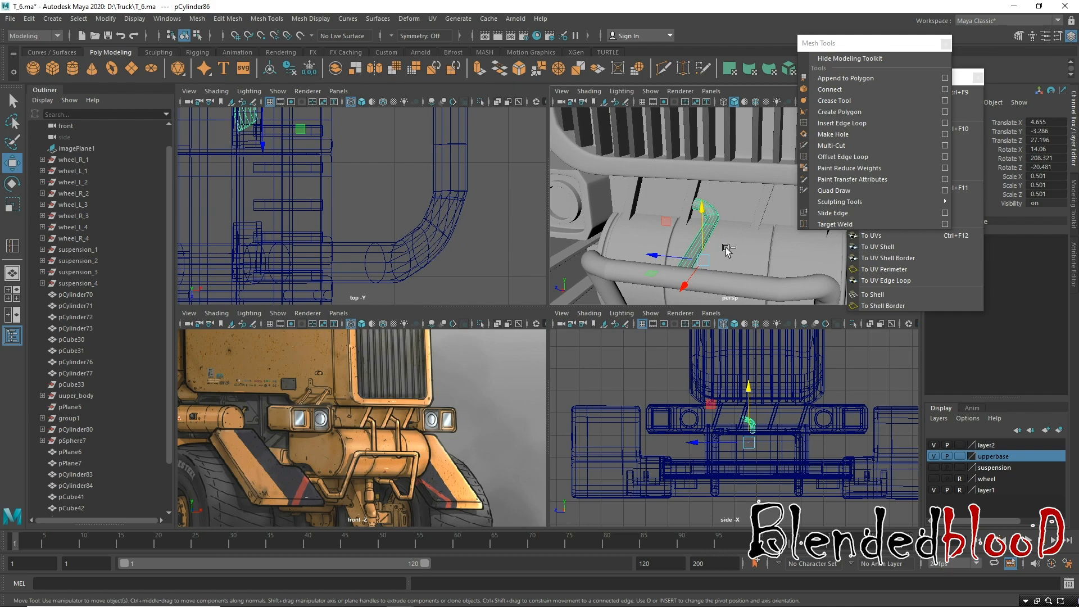
key("ctrl+d")
left_click_drag(727, 251, 662, 257, "alt")
right_click_drag(706, 260, 663, 211, "alt")
left_click_drag(662, 211, 731, 230, "alt")
right_click_drag(748, 234, 675, 192, "alt")
left_click(739, 278)
Examine the reference image around the headlights, front pipes and upper body to compare it with the model.
right_click_drag(740, 279, 696, 258, "alt")
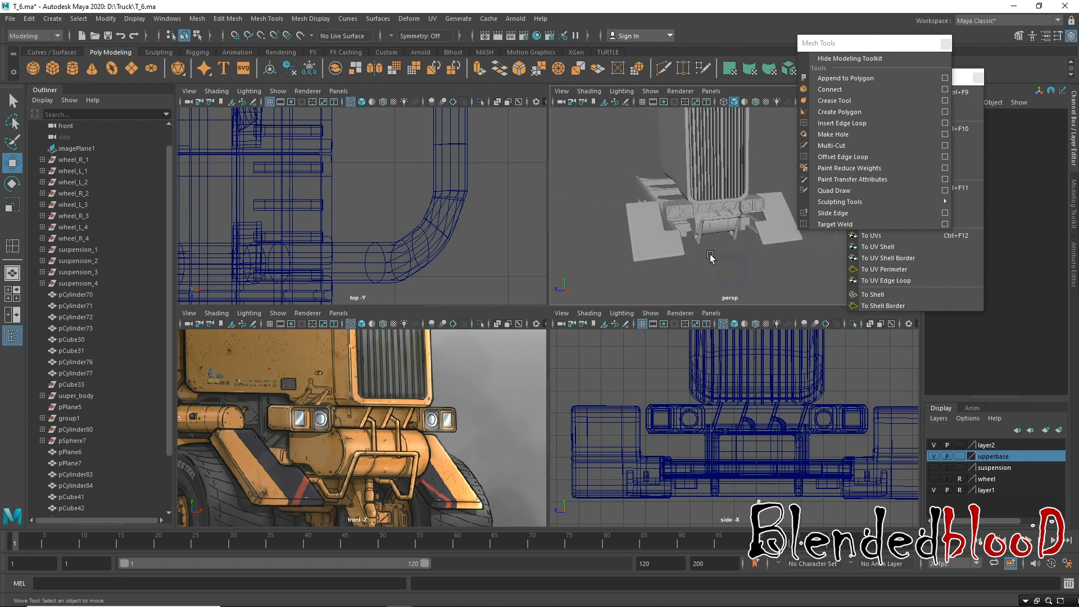
left_click_drag(722, 256, 739, 256, "alt")
middle_click_drag(434, 415, 446, 443, "alt")
scroll(423, 413, "up", 5)
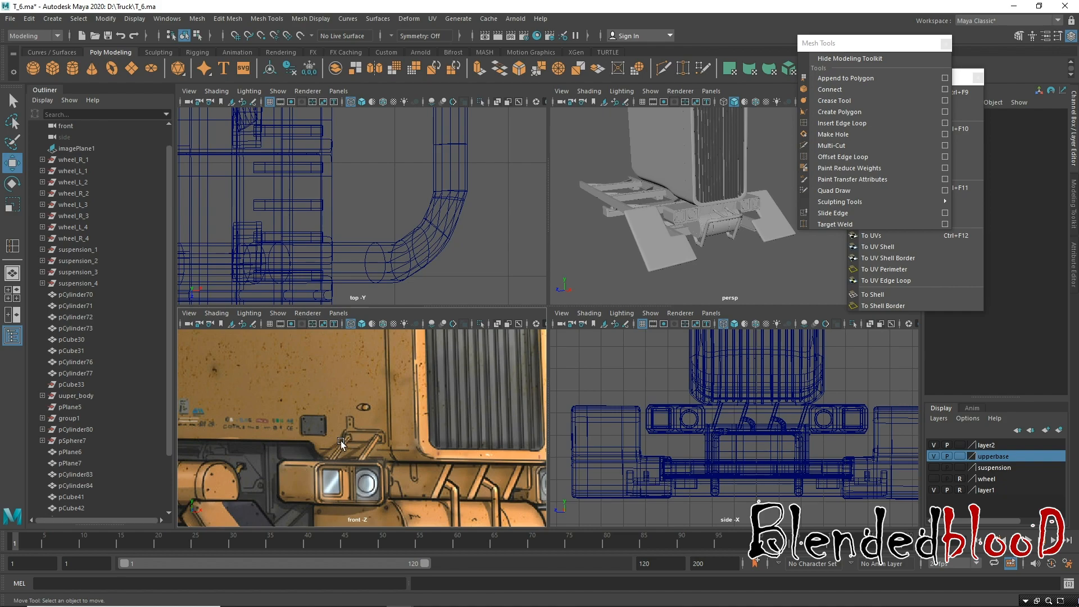
scroll(344, 433, "down", 5)
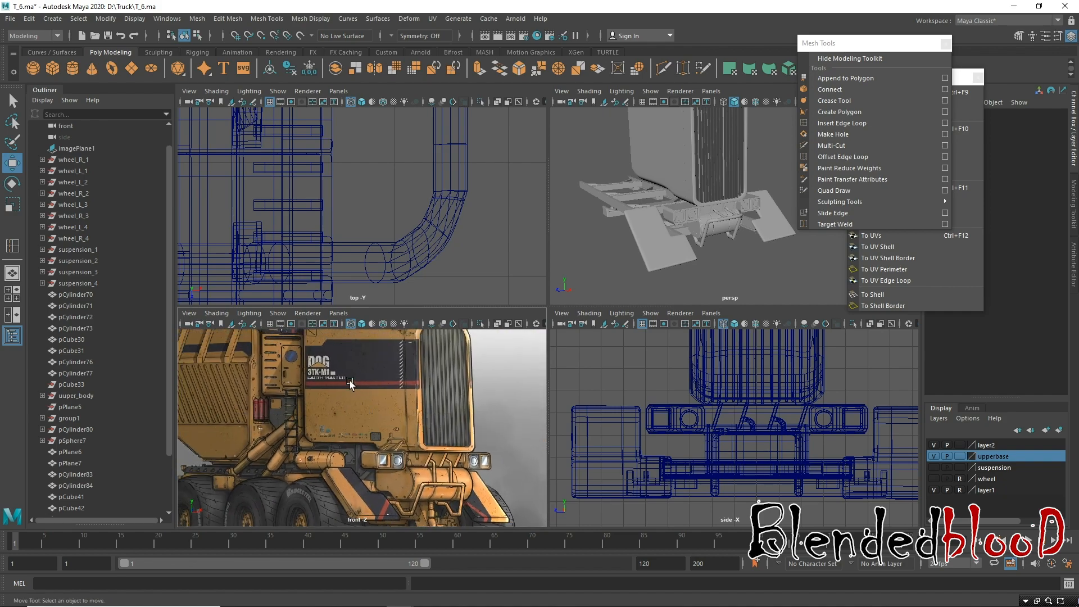
left_click_drag(349, 380, 364, 435, "alt")
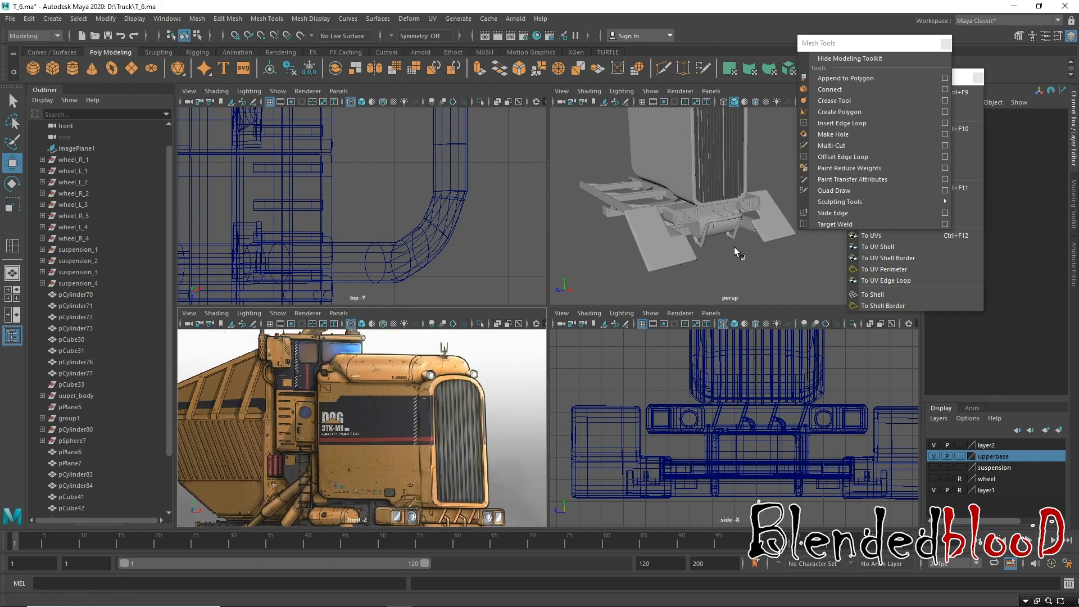
Select all the visible truck parts and delete their construction history.
right_click_drag(737, 250, 678, 208, "alt")
left_click_drag(760, 187, 575, 224)
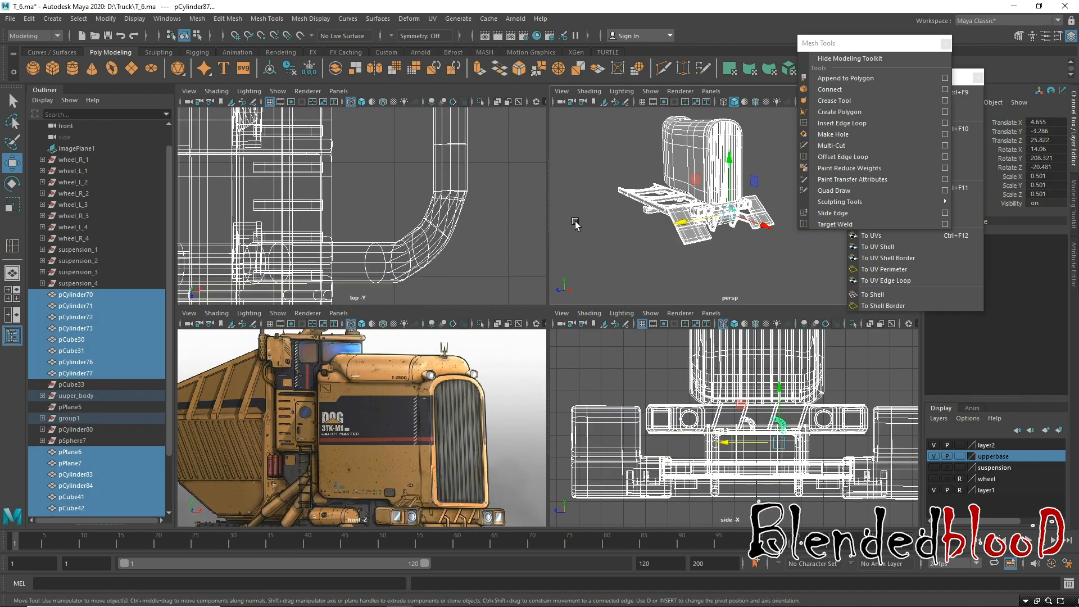
left_click(29, 19)
mouse_move(112, 162)
left_click(196, 164)
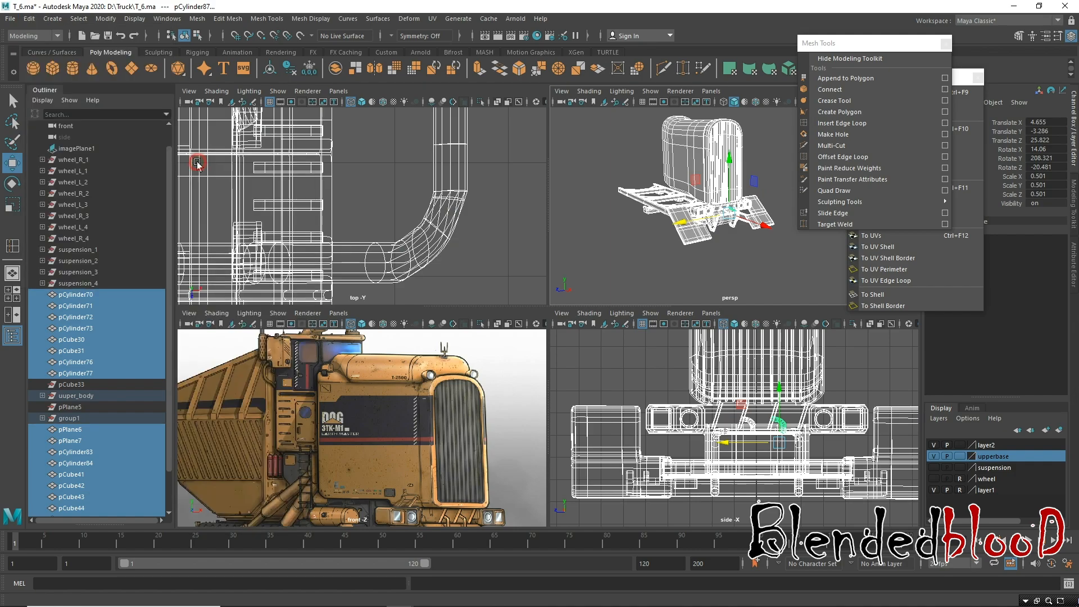
Delete the construction history of the selected truck parts and of all objects in the scene.
left_click(28, 19)
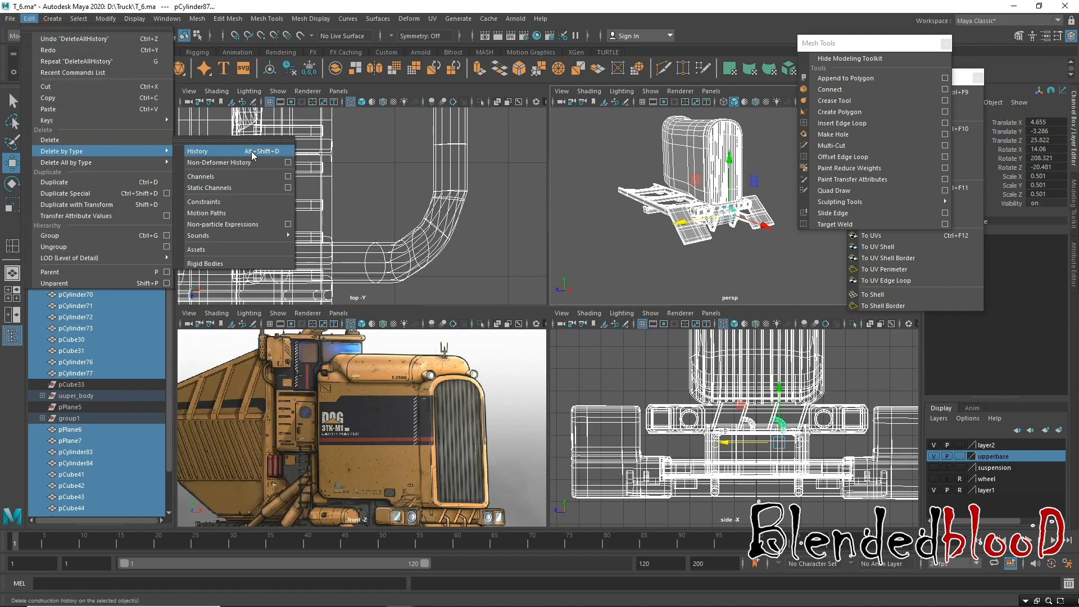
left_click(251, 151)
left_click(28, 19)
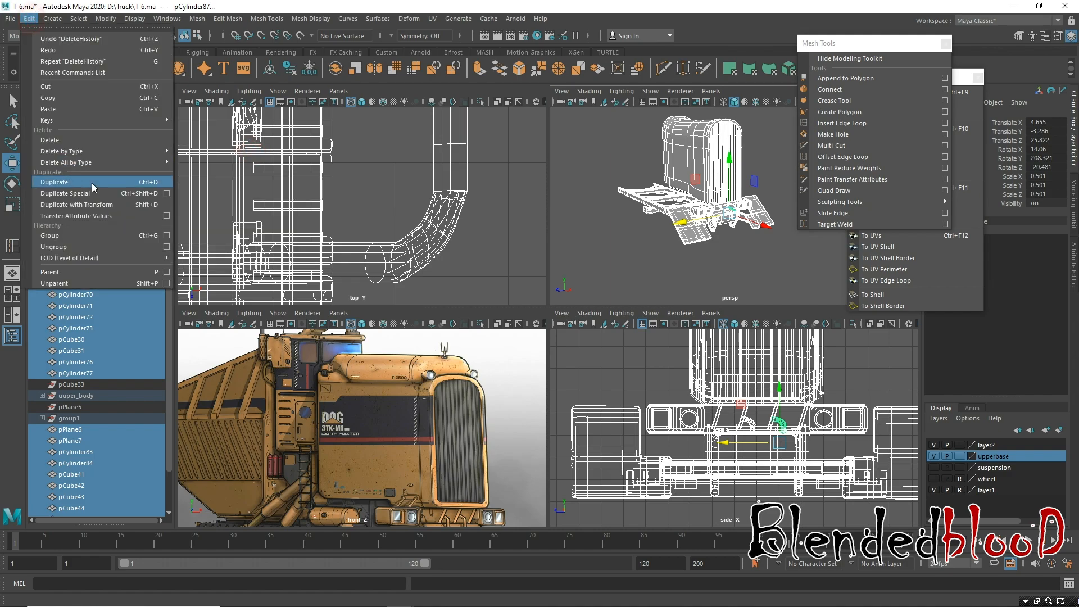
mouse_move(163, 162)
left_click(196, 162)
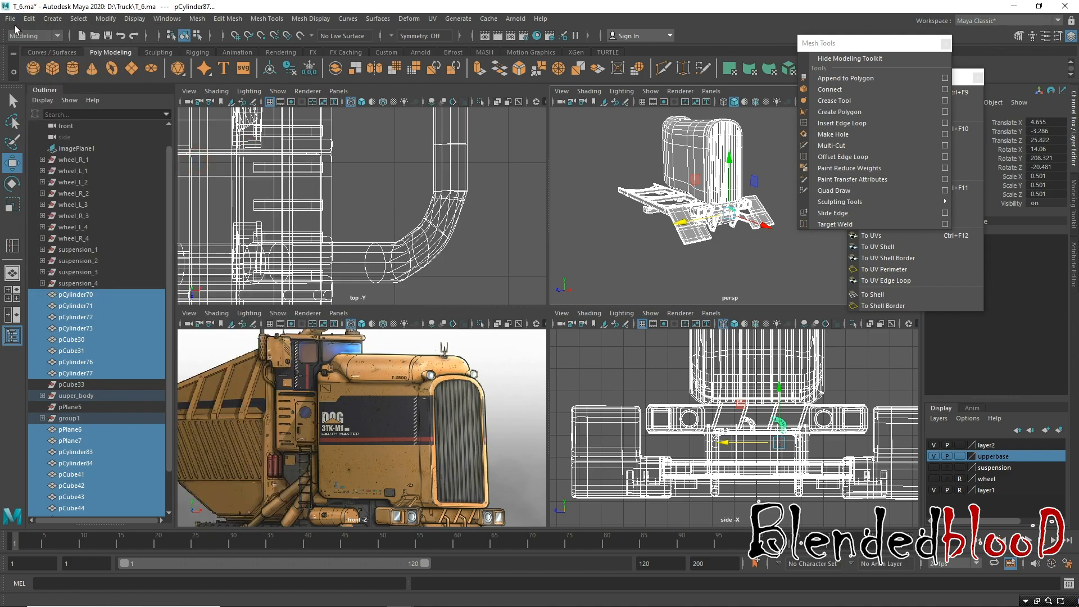
Save the scene in D:\Truck as T_5.ma, overwriting the existing file, and return to the Move tool.
left_click(12, 19)
left_click(73, 72)
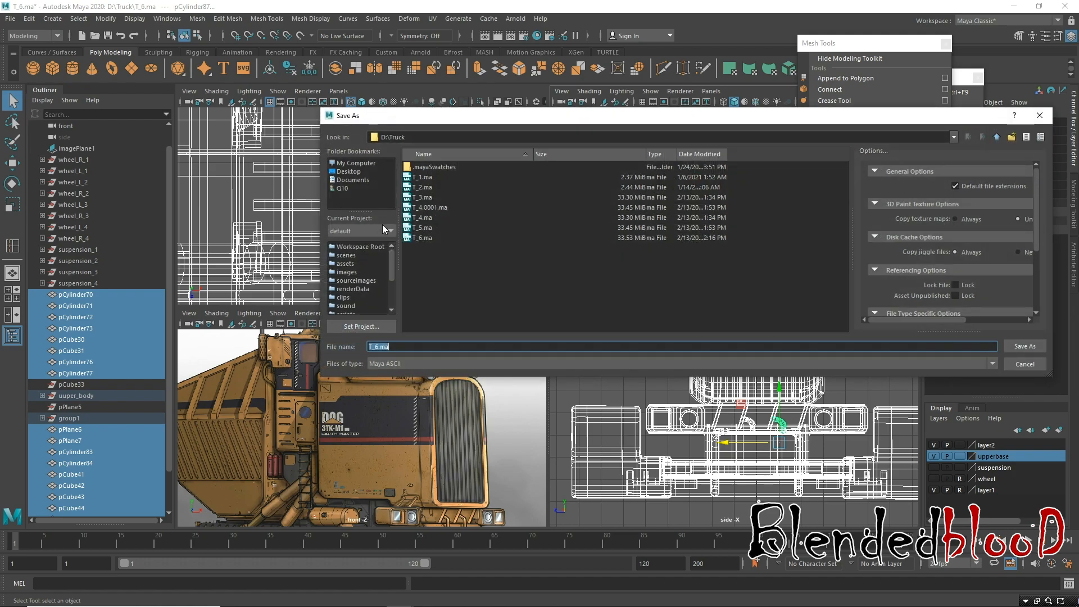
double_click(430, 228)
left_click(668, 261)
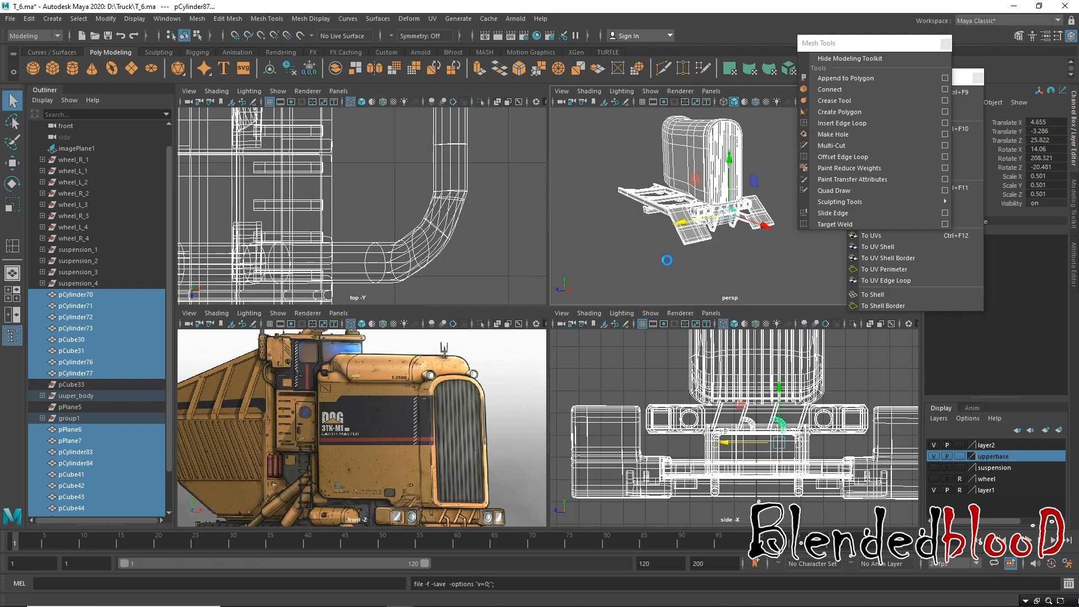
key("w")
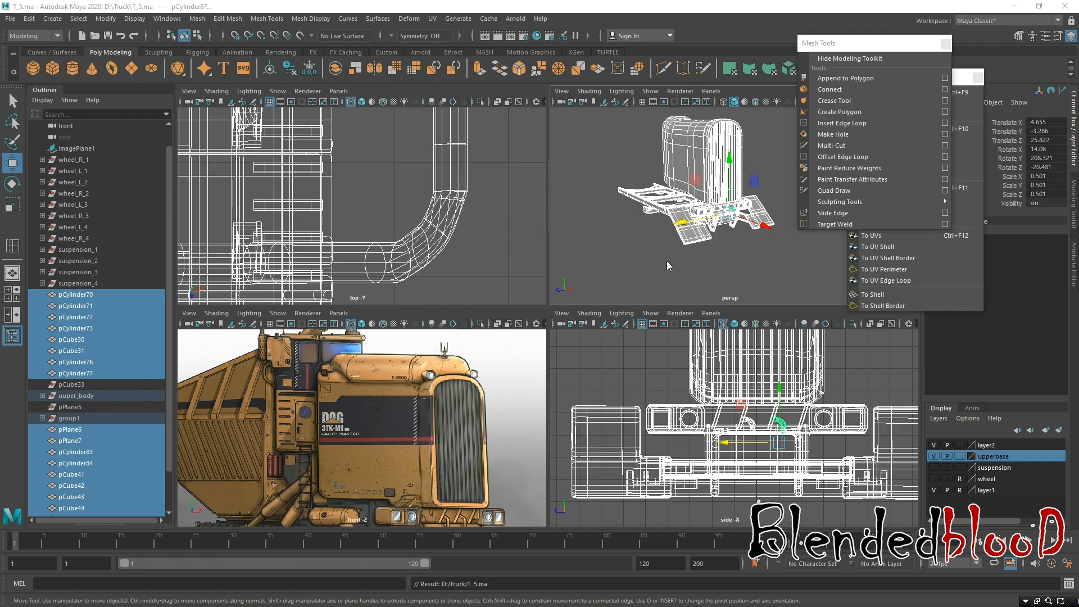
Show the suspension and wheel layers in the full perspective view and select the truck parts for checking.
key("space")
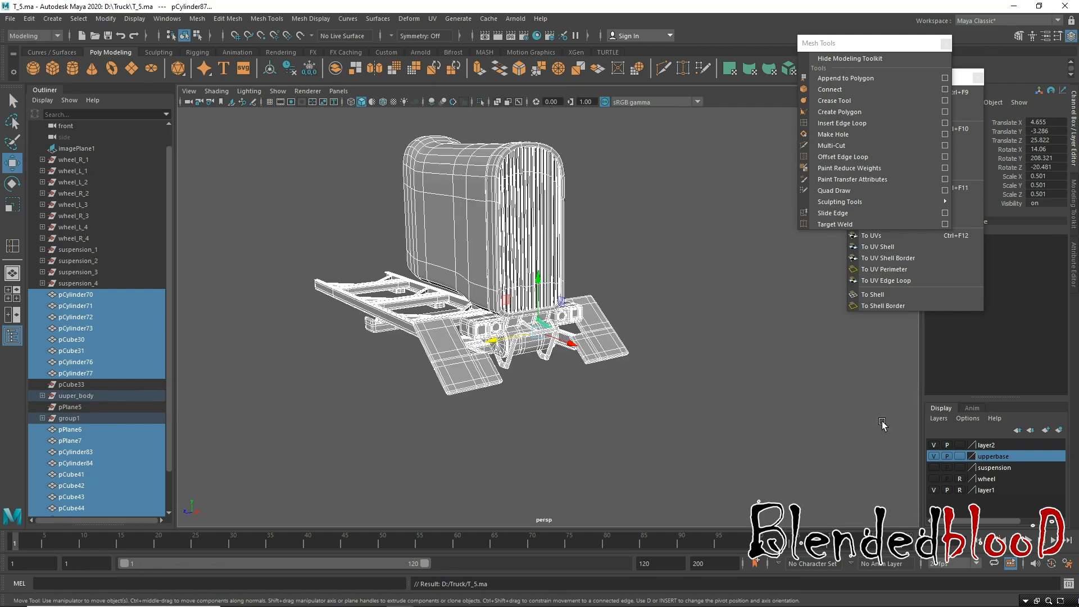
left_click(933, 467)
left_click(933, 479)
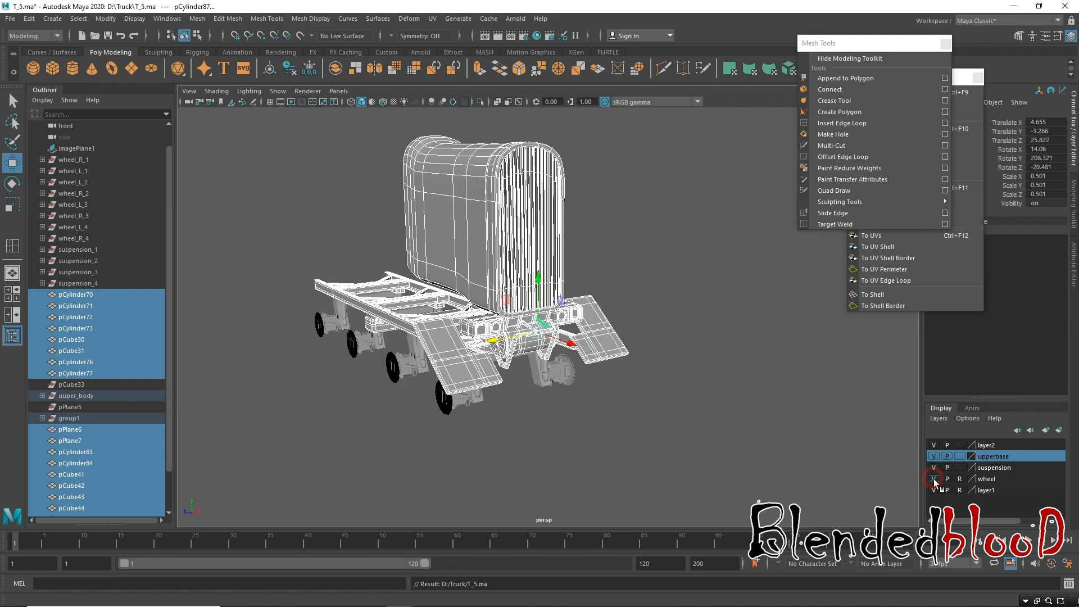
left_click(841, 407)
left_click_drag(671, 231, 478, 398)
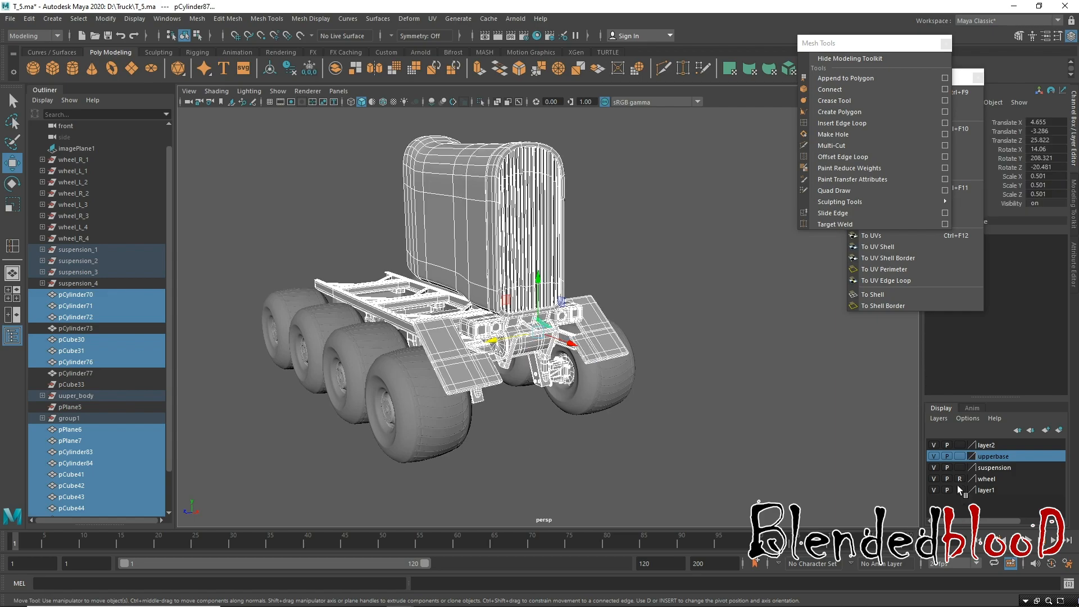
Hide the wheel, suspension, layer2 and upperbase layers to isolate the parts not assigned to any layer.
left_click(934, 478)
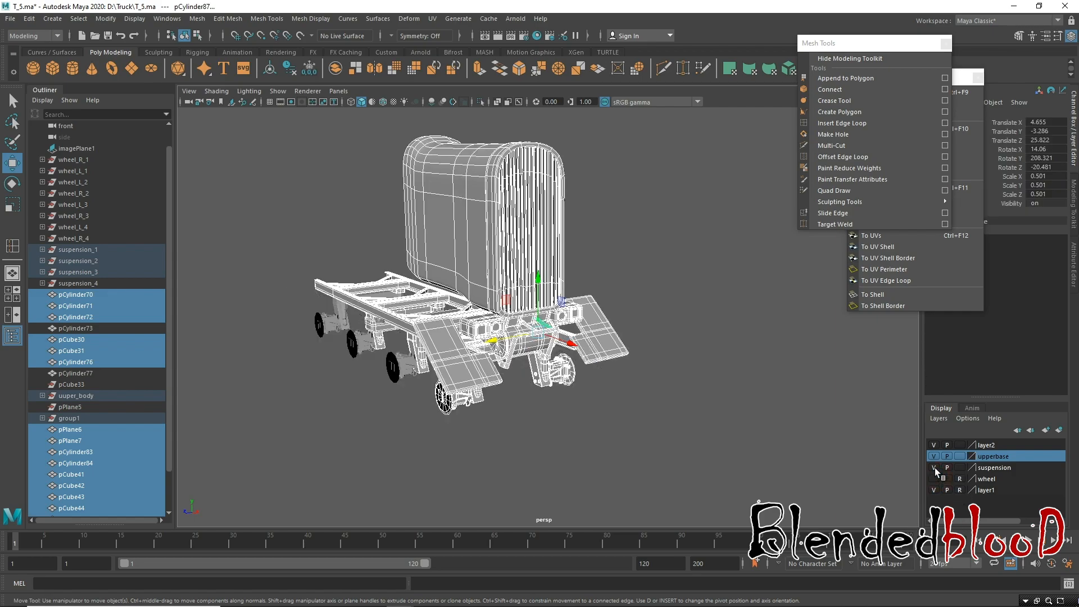
left_click(933, 467)
left_click(935, 446)
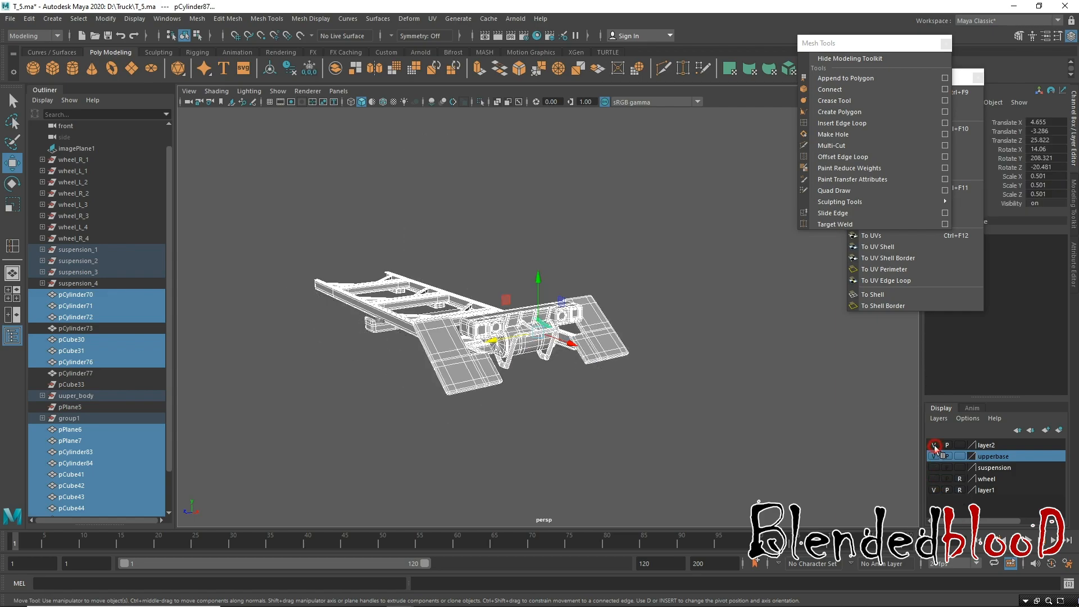
left_click(935, 457)
left_click(935, 457)
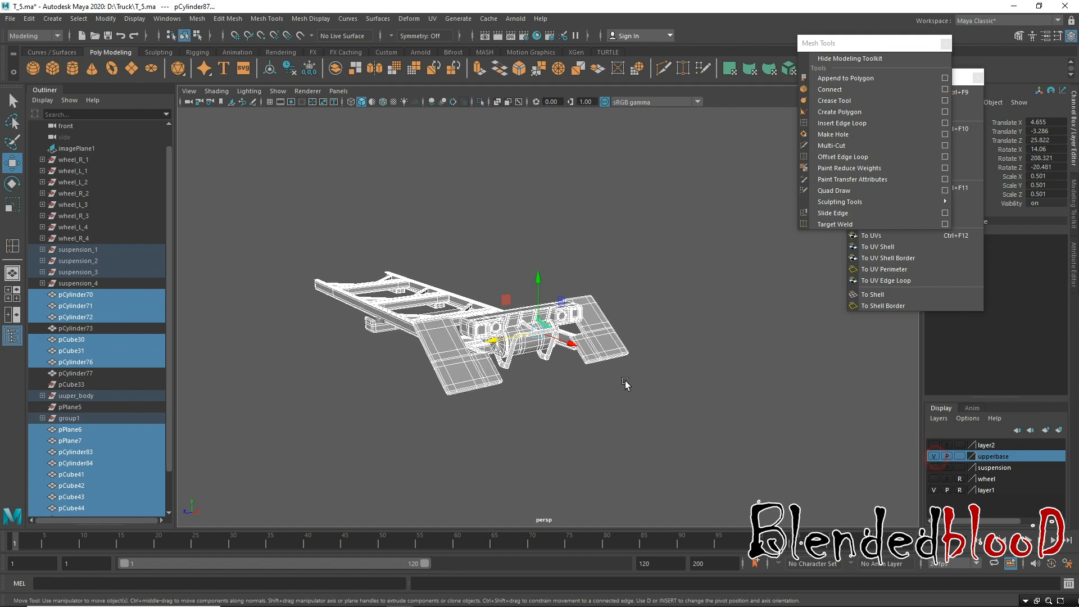
left_click(936, 457)
Select the remaining front tank, bracket and pipe parts and add them to the upperbase layer.
left_click_drag(433, 231, 605, 420)
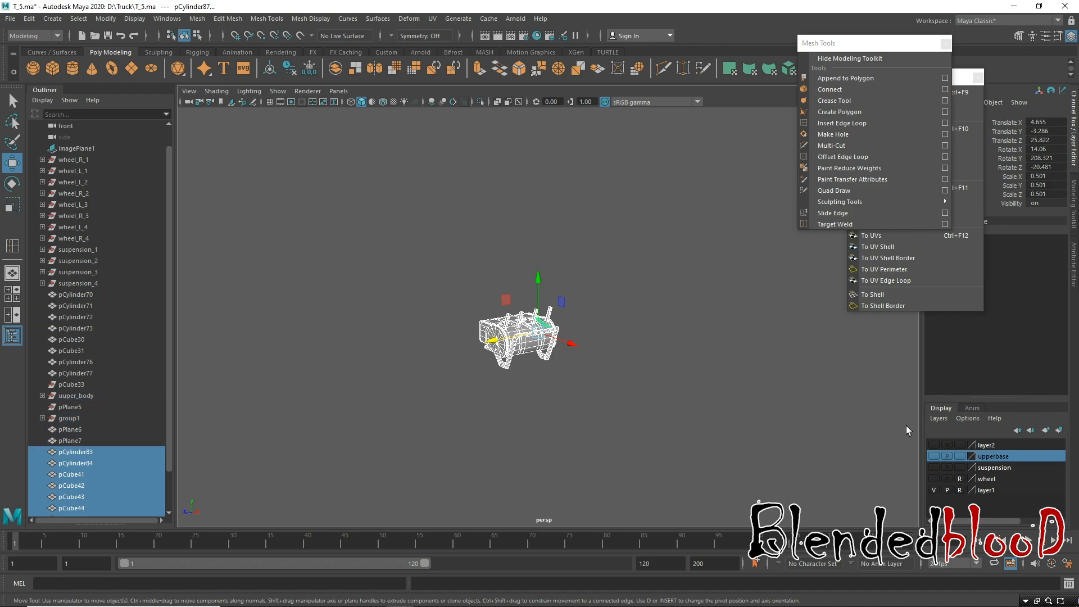
right_click(992, 457)
left_click(1007, 487)
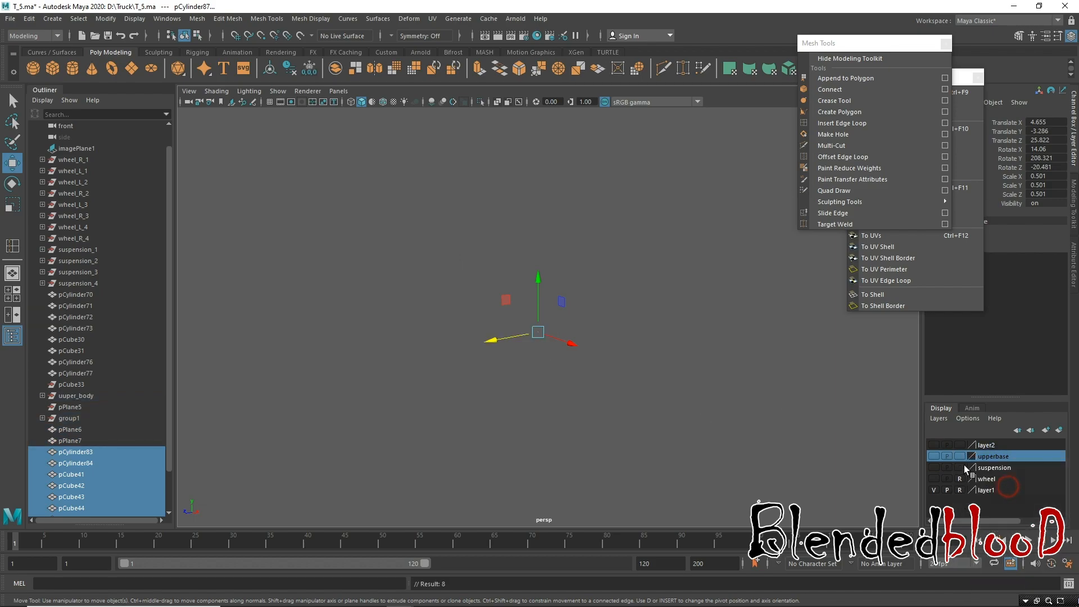
Show the upperbase, layer2, suspension and wheel layers again and deselect all parts.
left_click(935, 457)
left_click(934, 445)
left_click(935, 468)
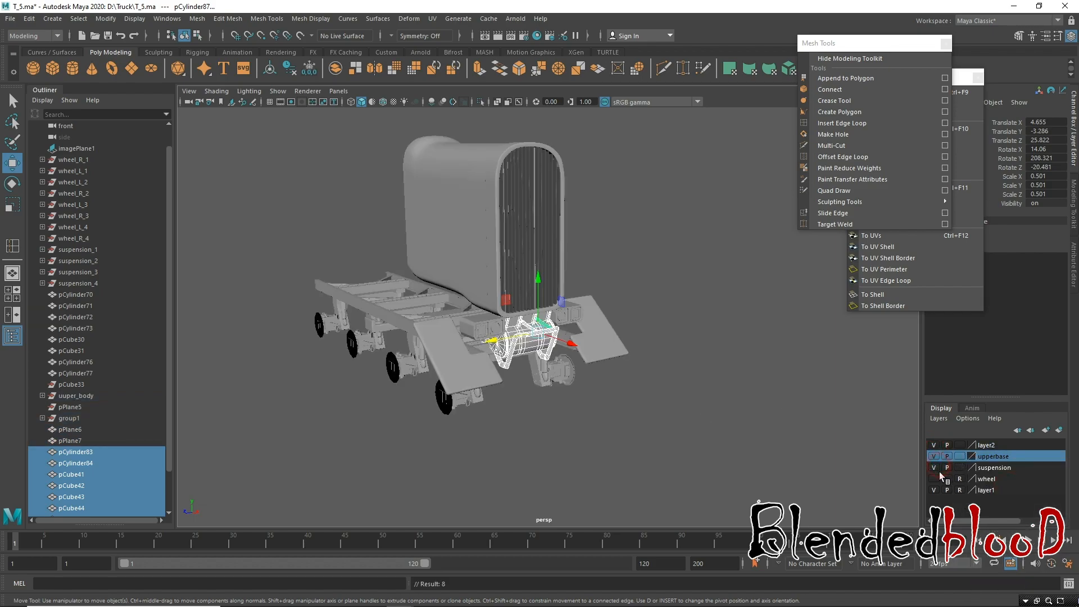
left_click(935, 479)
left_click(804, 414)
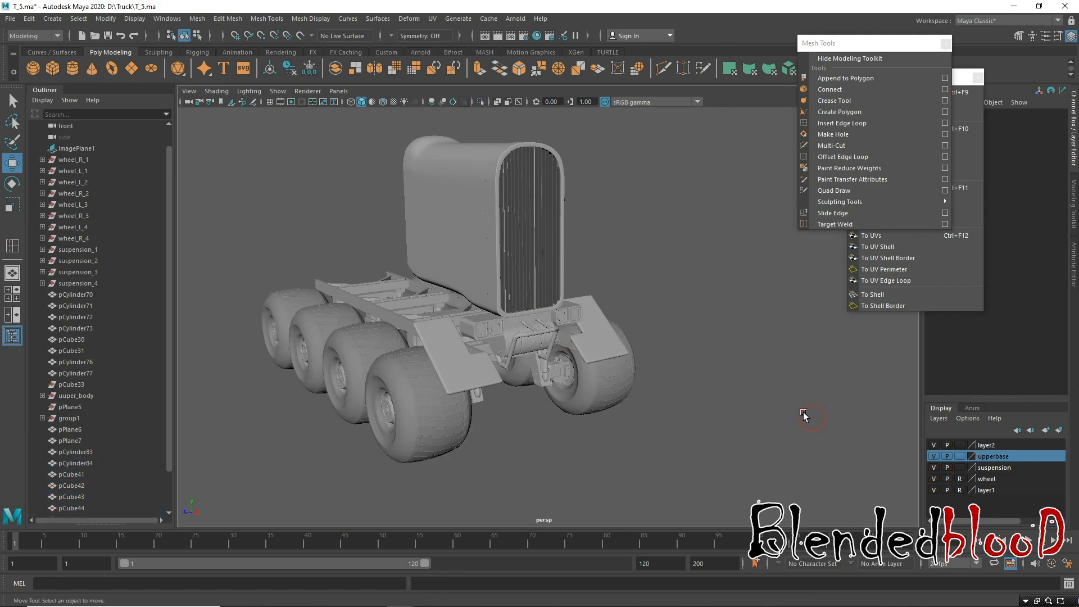
left_click(701, 410)
Inspect the truck's front end in perspective, shaded and with wireframe on shaded.
right_click_drag(648, 367, 723, 487, "alt")
middle_click_drag(757, 366, 789, 341, "alt")
left_click_drag(655, 388, 649, 386, "alt")
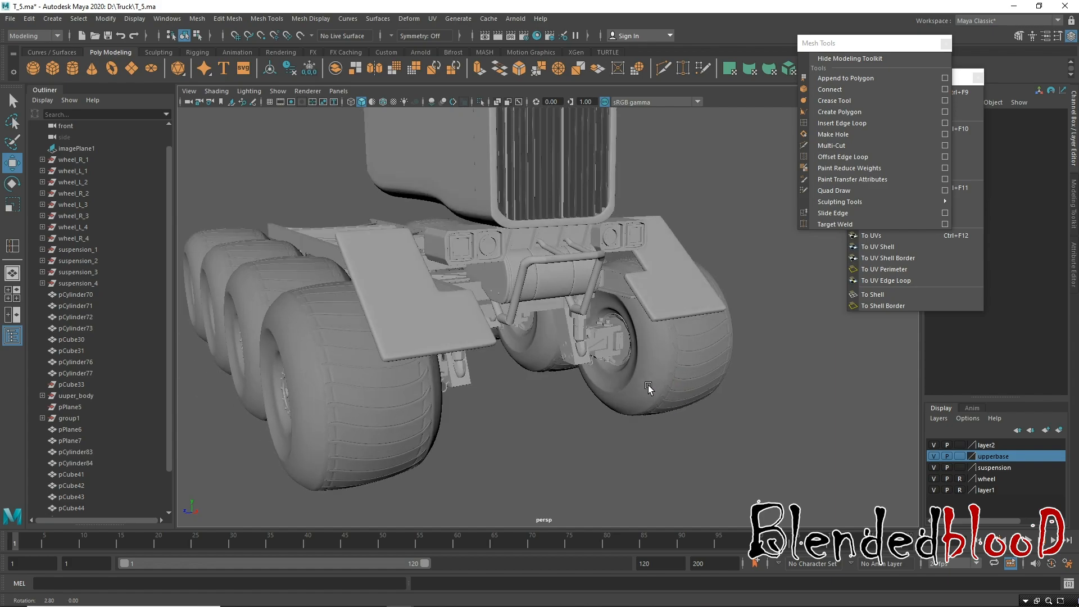
middle_click_drag(350, 197, 362, 171, "alt")
left_click(383, 101)
mouse_move(651, 425)
right_mouse_down("alt")
mouse_move(495, 256)
mouse_move(569, 334)
right_mouse_up("alt")
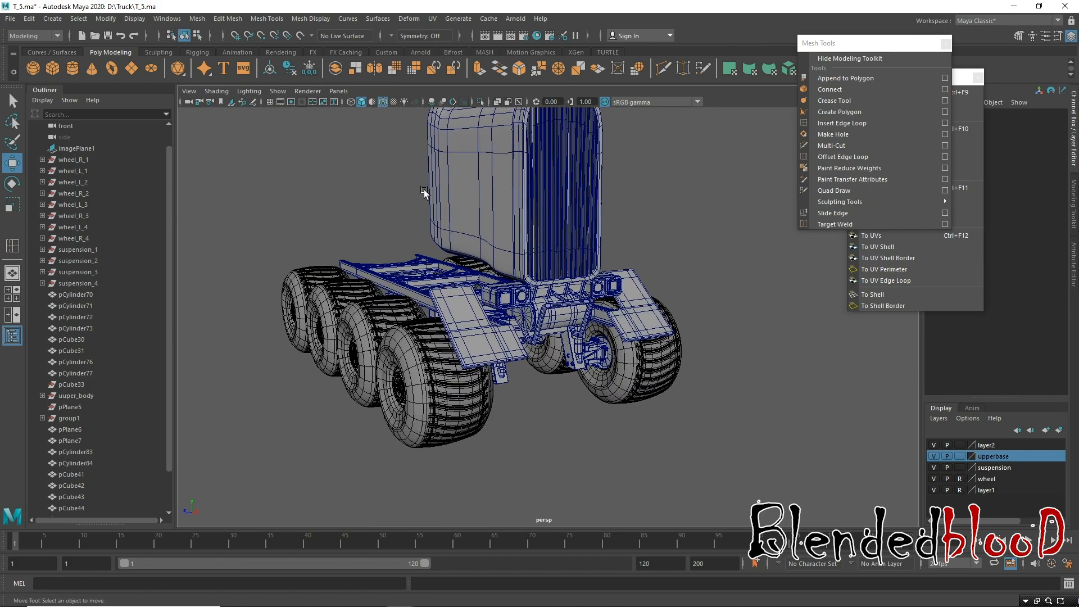
left_click(383, 102)
scroll(613, 312, "down", 5)
middle_click_drag(631, 332, 649, 357, "alt")
Select all the selectable truck parts and delete all construction history in the scene.
left_click_drag(348, 198, 808, 502)
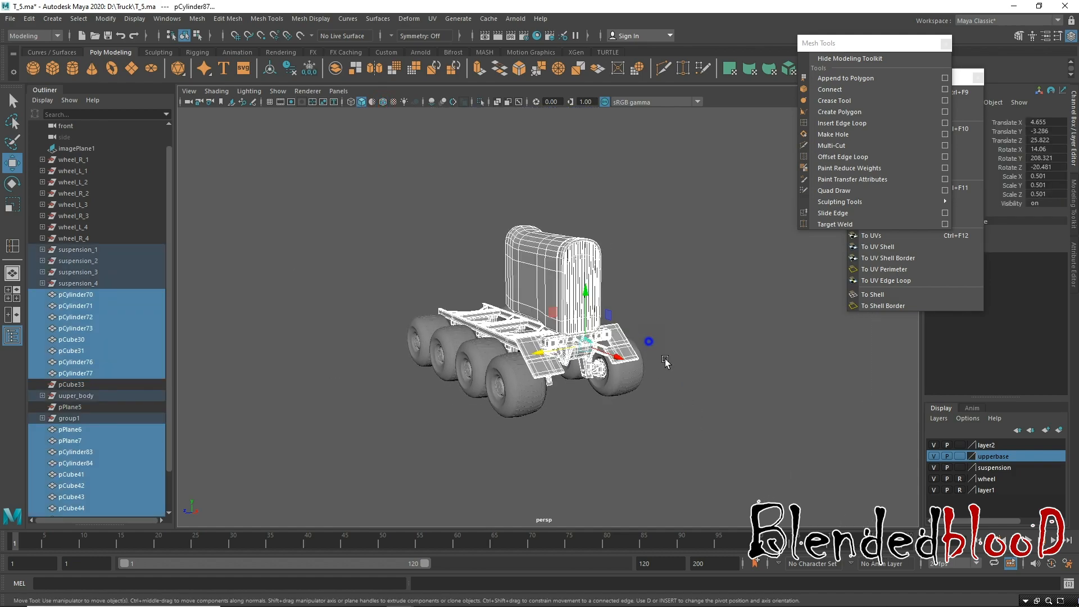
right_click_drag(650, 341, 669, 373, "alt")
key("f")
middle_click_drag(705, 406, 612, 315, "alt")
right_click_drag(611, 315, 662, 390, "alt")
scroll(658, 386, "up", 6)
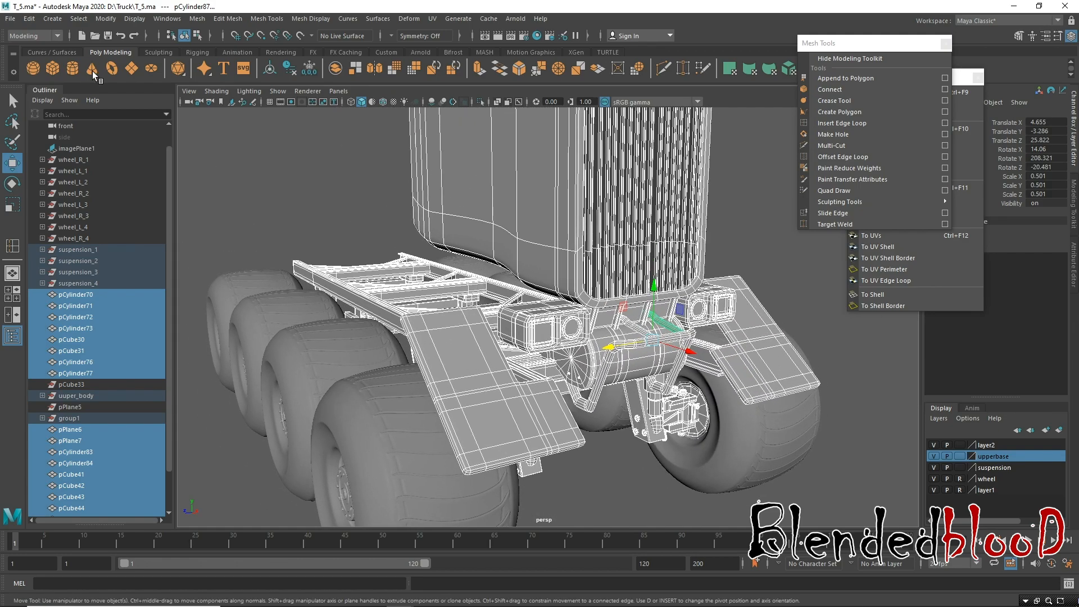
left_click(28, 21)
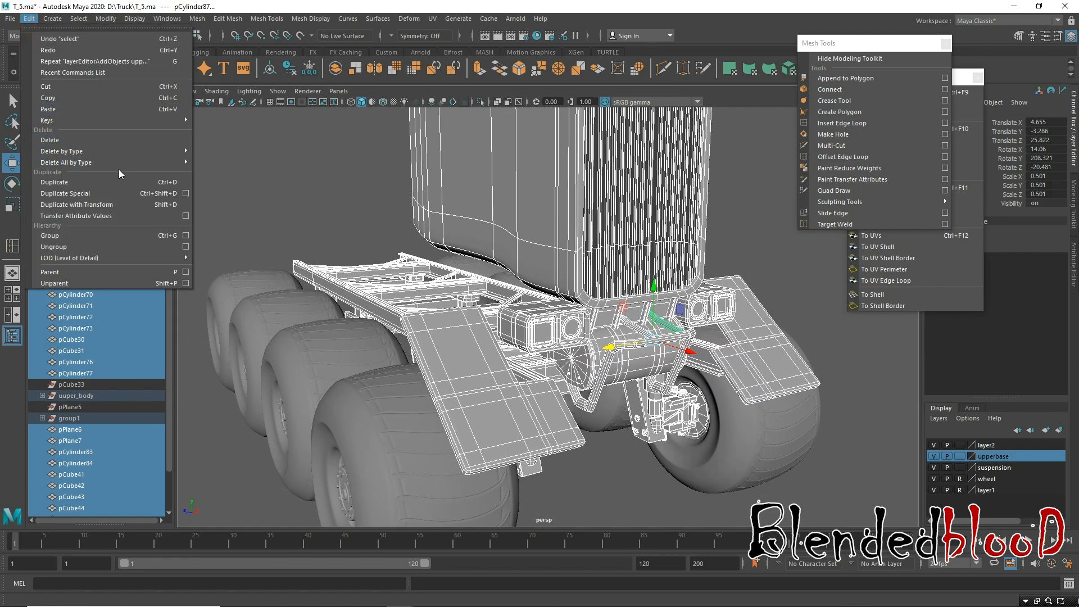
mouse_move(119, 162)
left_click(213, 167)
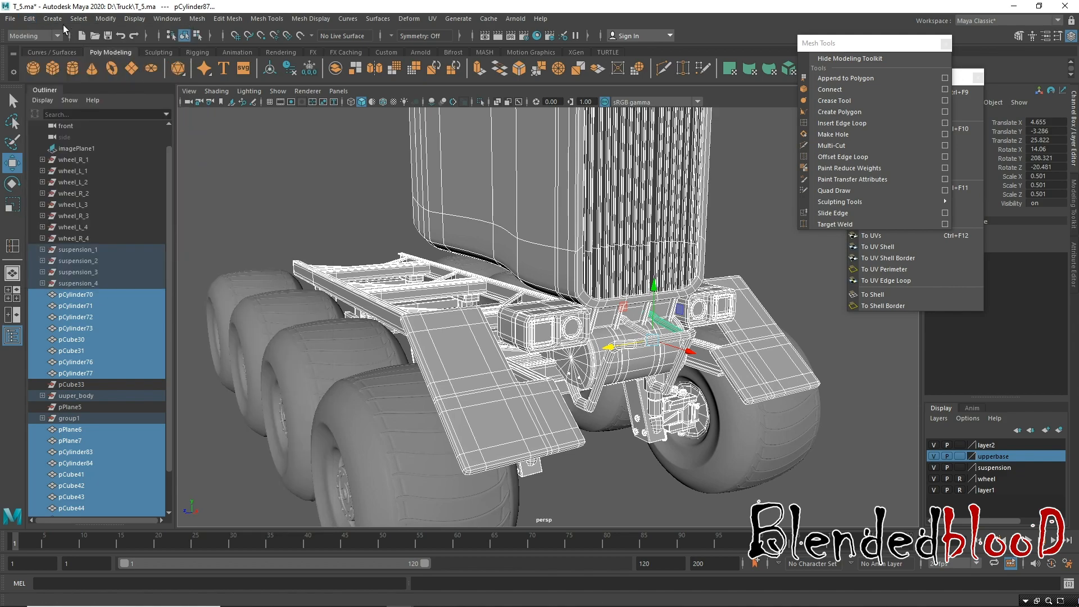
Save the cleaned scene over T_5.ma in the D:\Truck folder.
left_click(10, 19)
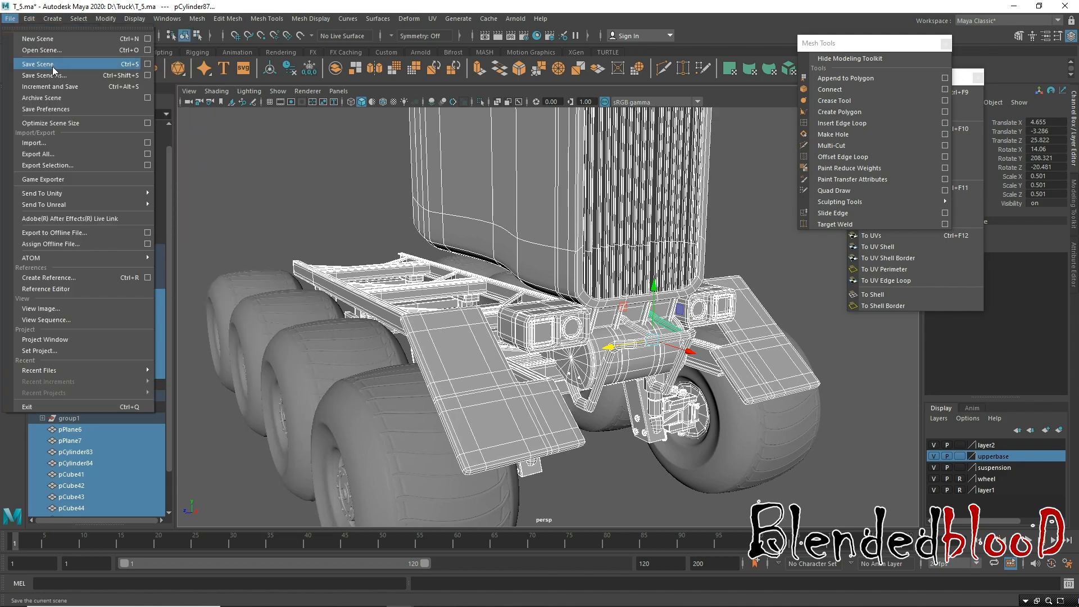
left_click(52, 66)
double_click(428, 228)
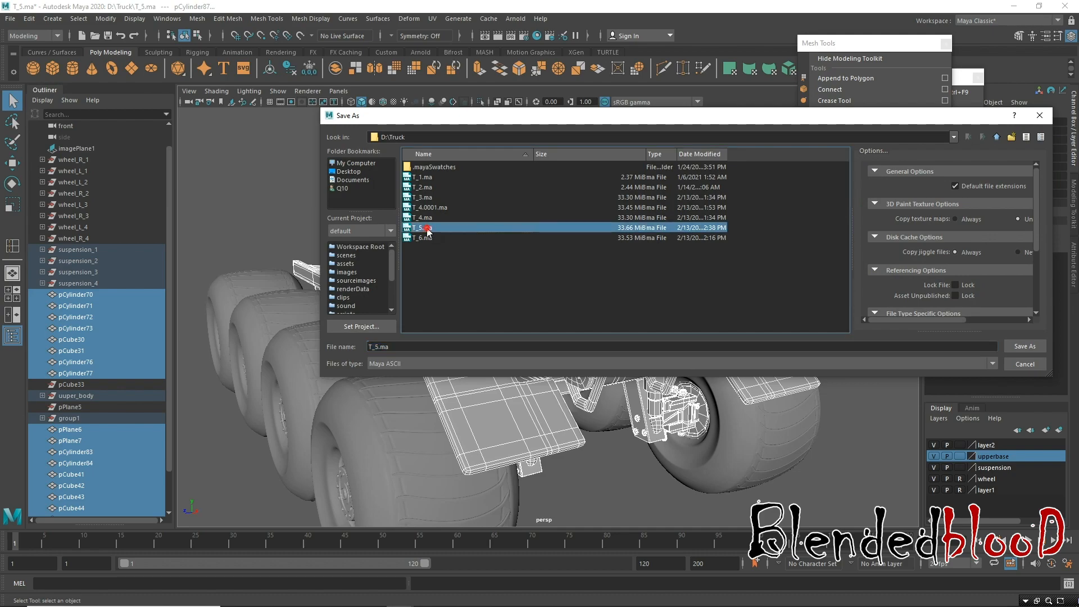
left_click(655, 262)
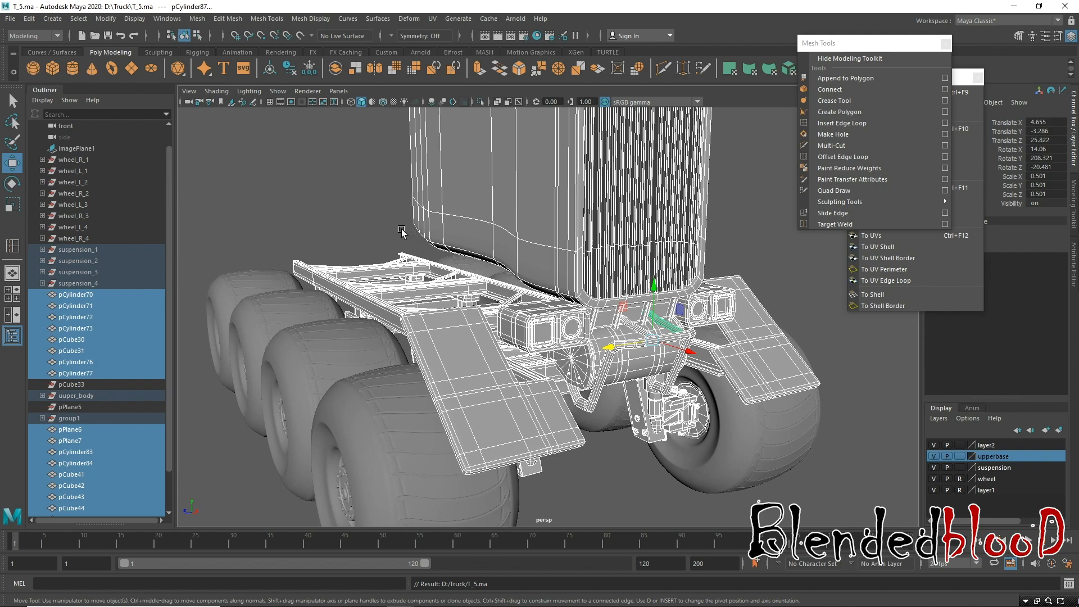
Save a copy of the scene as T_6.ma, overwriting the existing file.
left_click(11, 19)
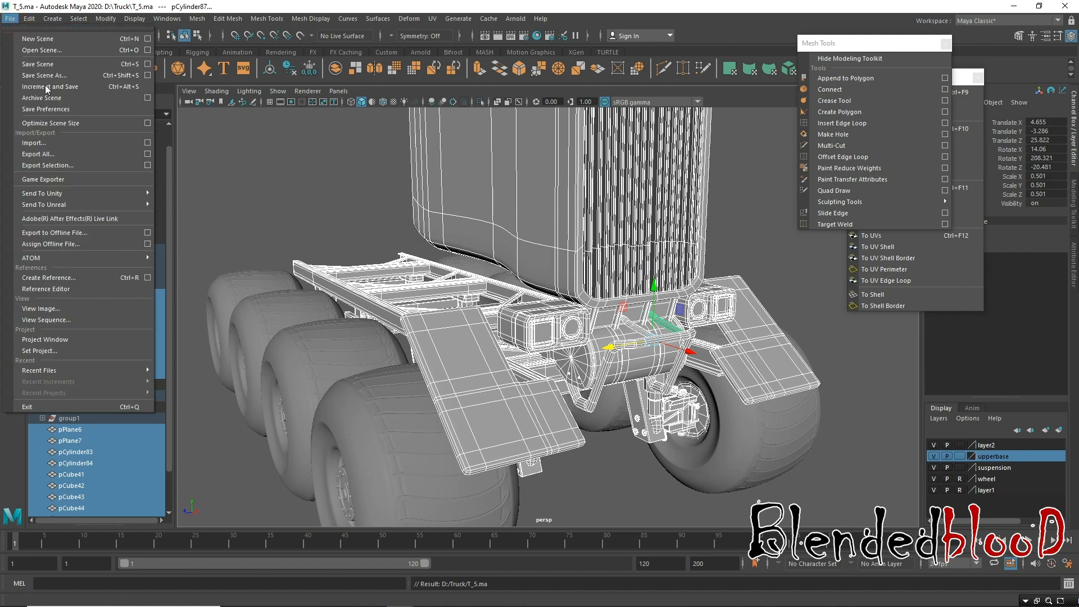
left_click(37, 75)
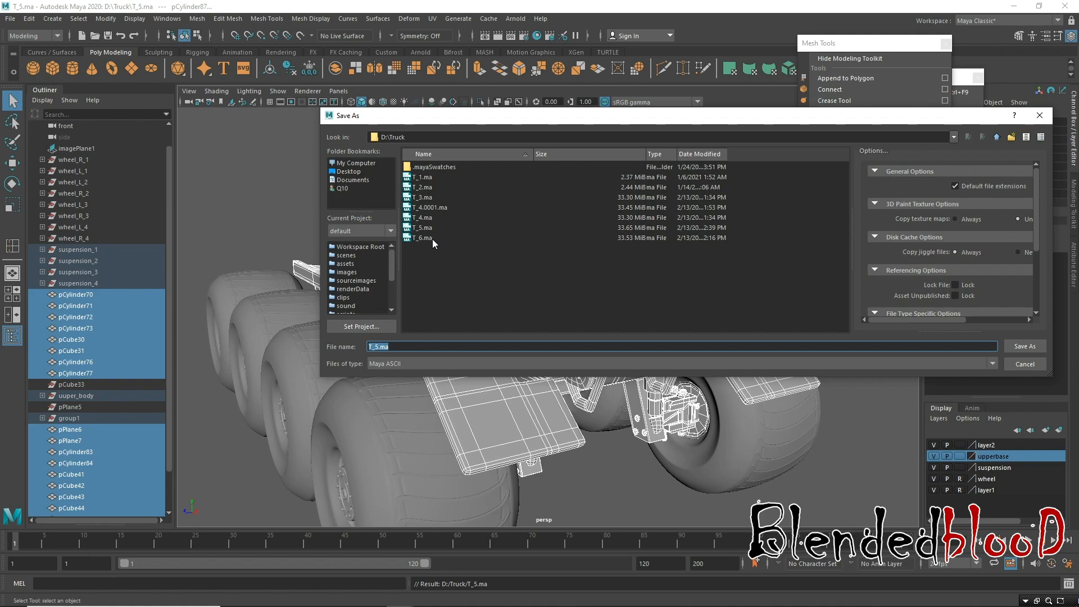
double_click(422, 238)
left_click(645, 263)
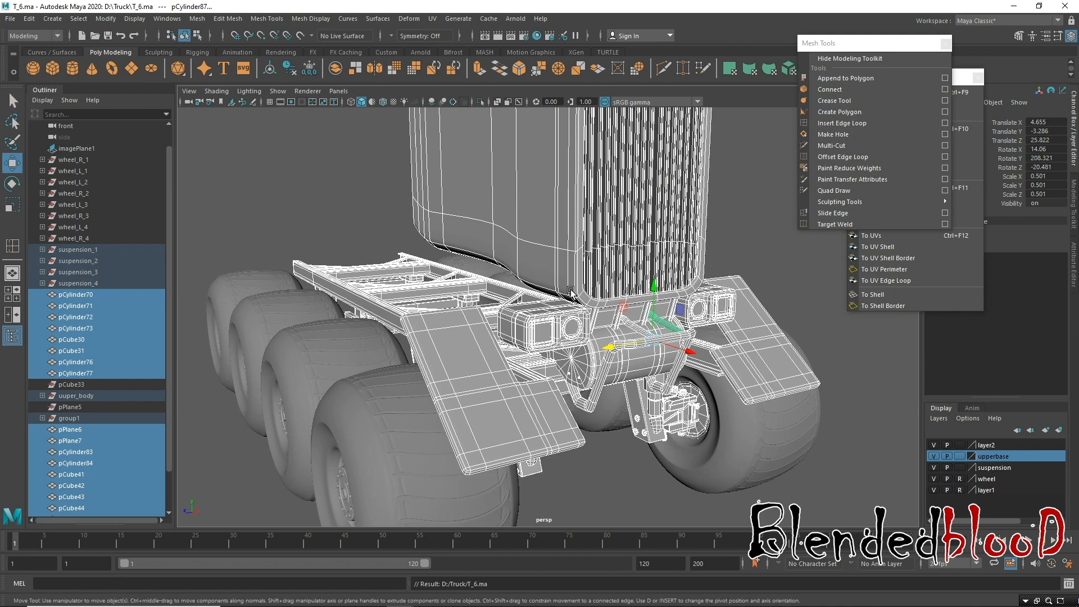
Frame the truck in all four views and examine the reference image's front end against the model.
left_click_drag(593, 330, 524, 328, "alt")
left_click(696, 214)
middle_click_drag(697, 215, 701, 224, "alt")
key("space")
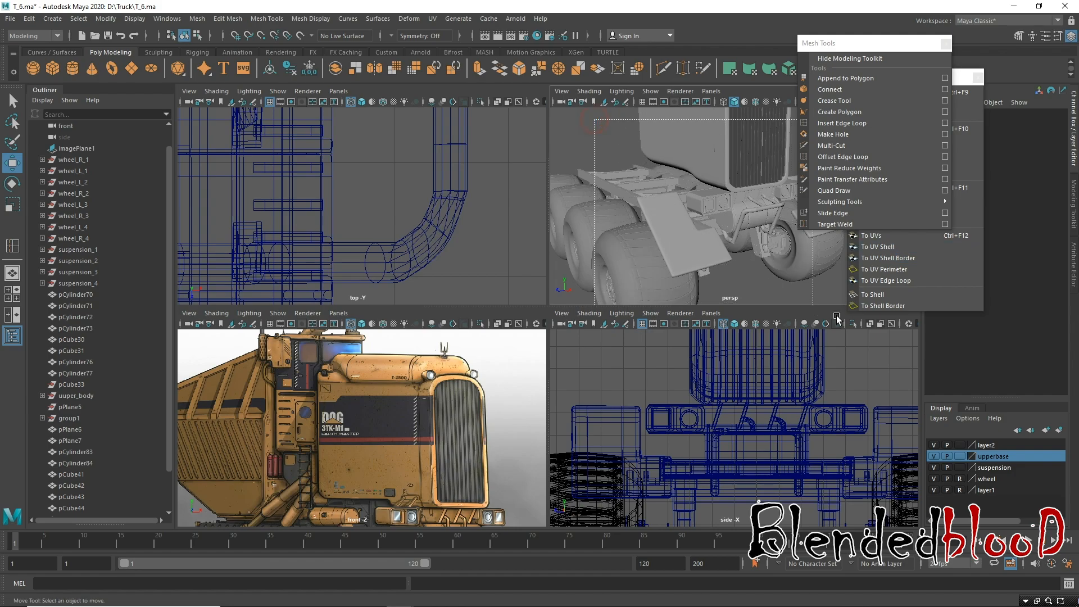
left_click_drag(837, 319, 835, 320)
key("shift+f")
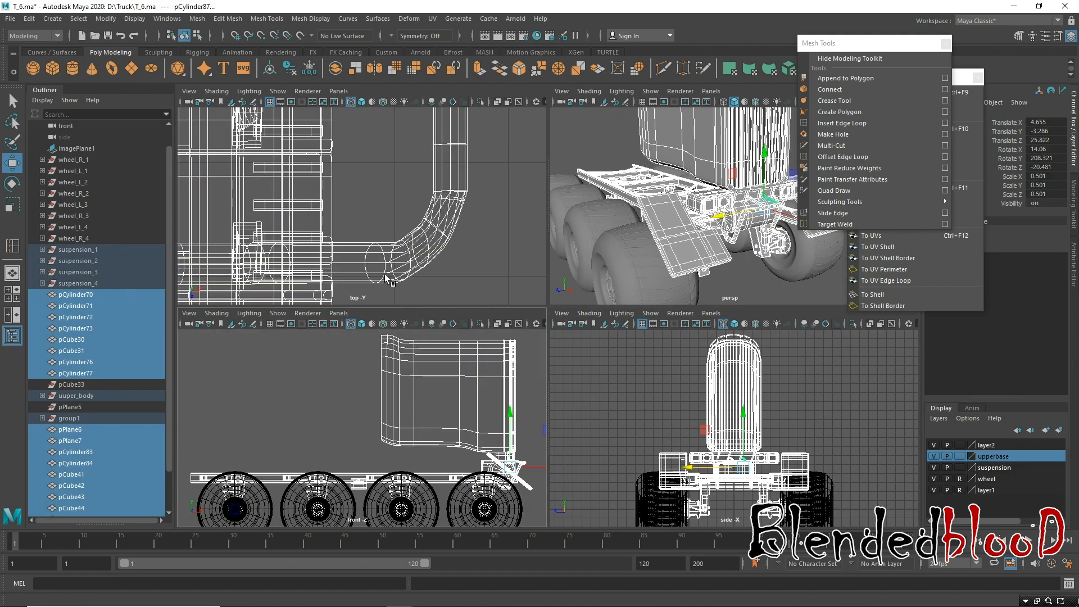
scroll(412, 431, "up", 10)
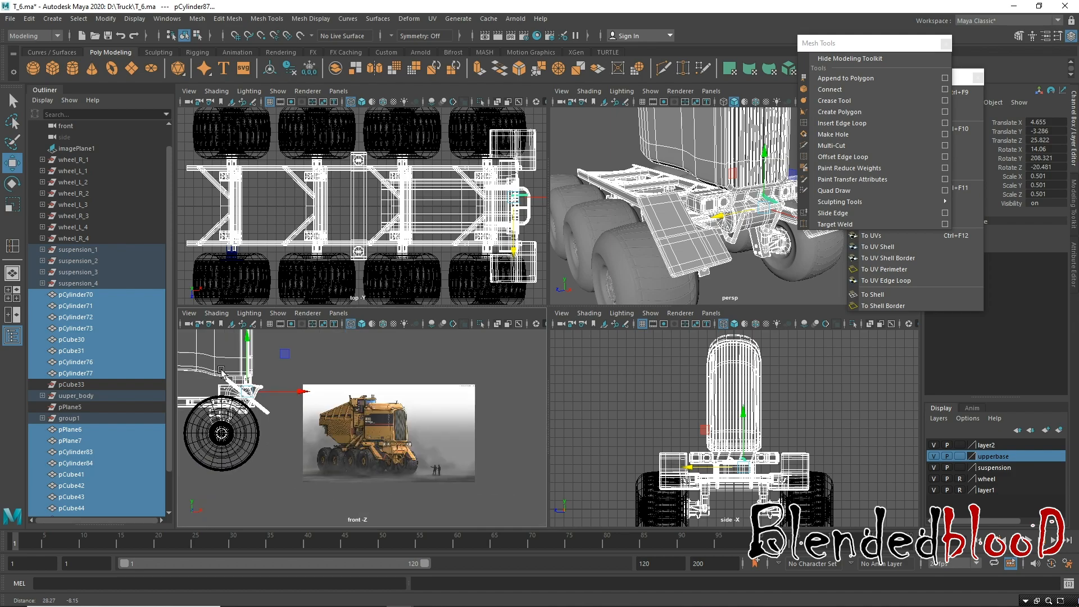
middle_click_drag(411, 431, 473, 434, "alt")
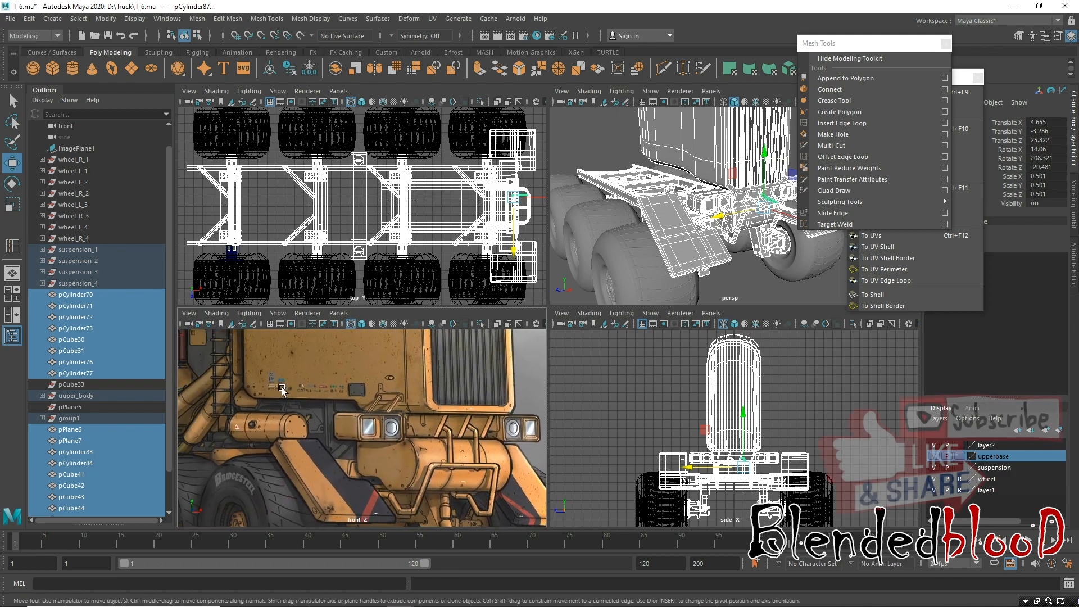
middle_click_drag(474, 208, 440, 215, "alt")
scroll(440, 215, "down", 2)
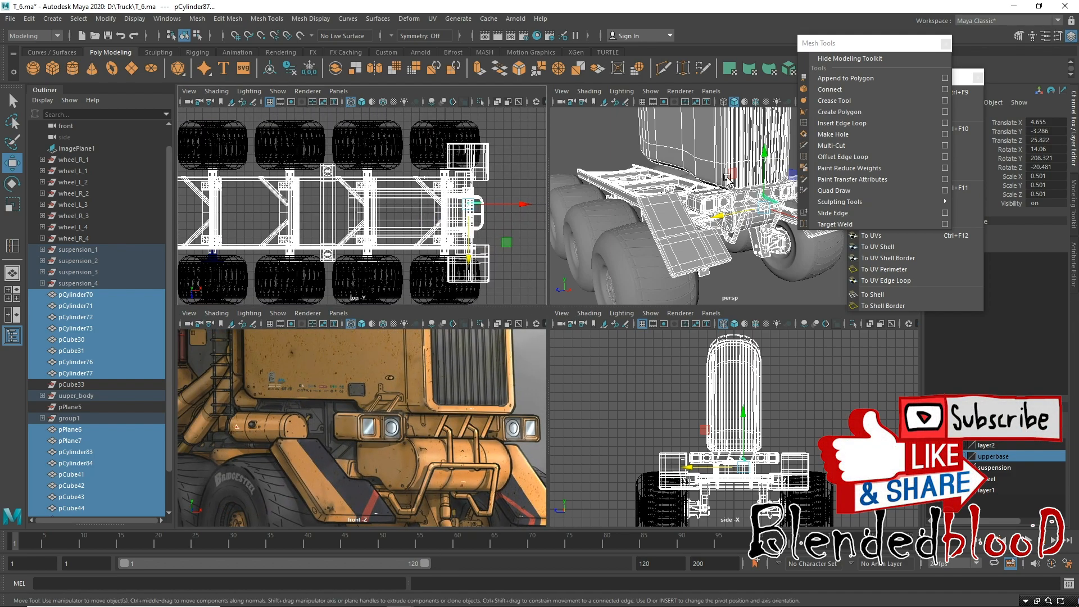
Deselect the parts and inspect the truck's front and side in the full perspective view.
key("space")
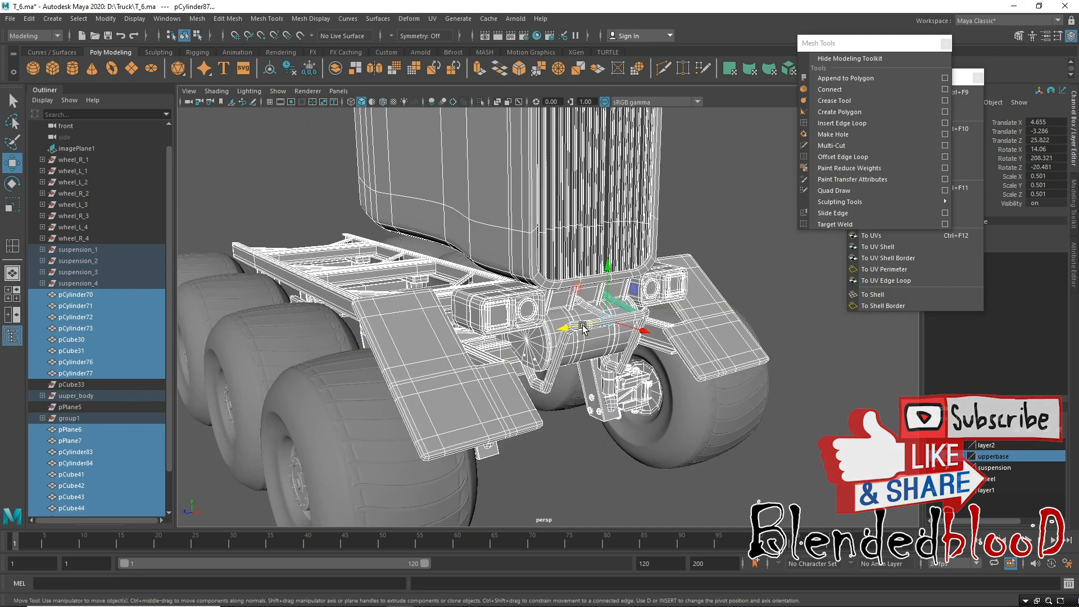
right_click_drag(654, 340, 584, 298, "alt")
left_click(819, 445)
left_click_drag(783, 406, 734, 393, "alt")
left_click_drag(621, 365, 737, 373, "alt")
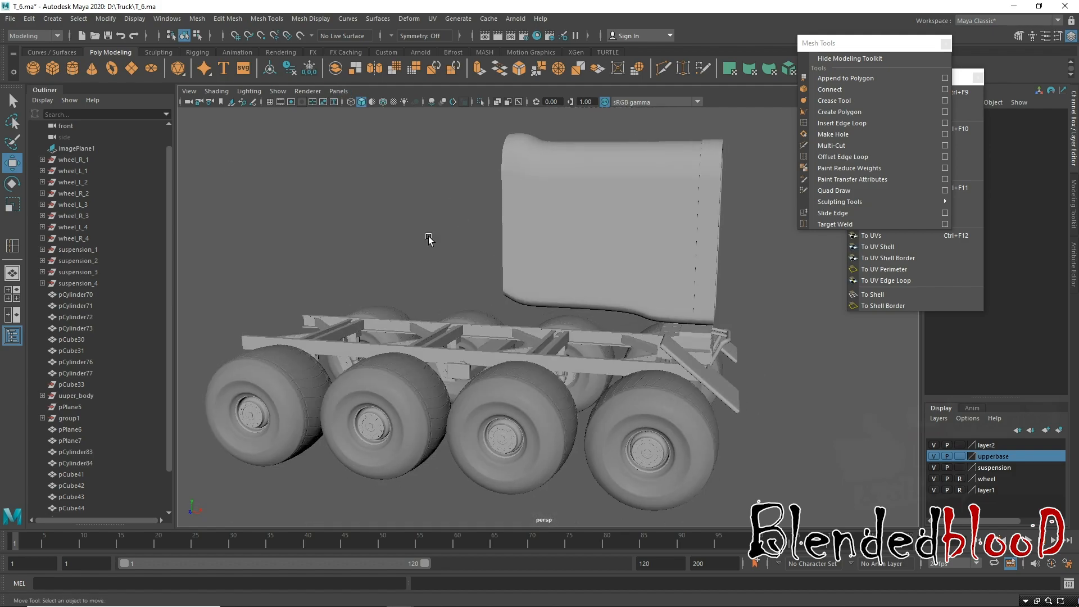
Examine the truck's front from below the cab and compare it with the bumper and fender area of the reference image.
left_click_drag(689, 342, 646, 304, "alt")
right_click_drag(546, 287, 547, 312, "alt")
left_click_drag(548, 312, 562, 348, "alt")
key("space")
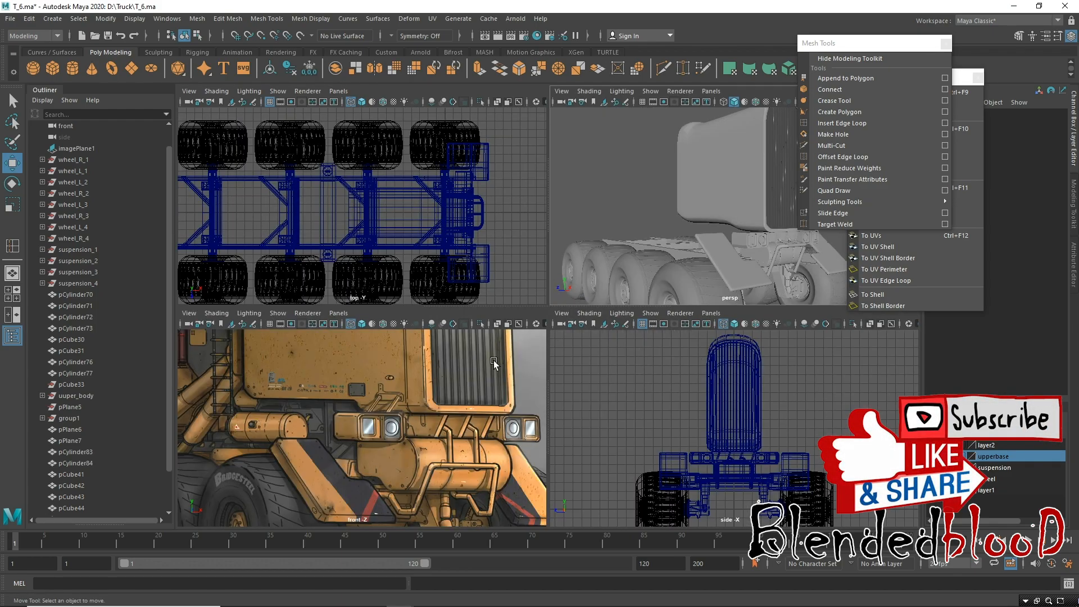
middle_click_drag(487, 426, 403, 387, "alt")
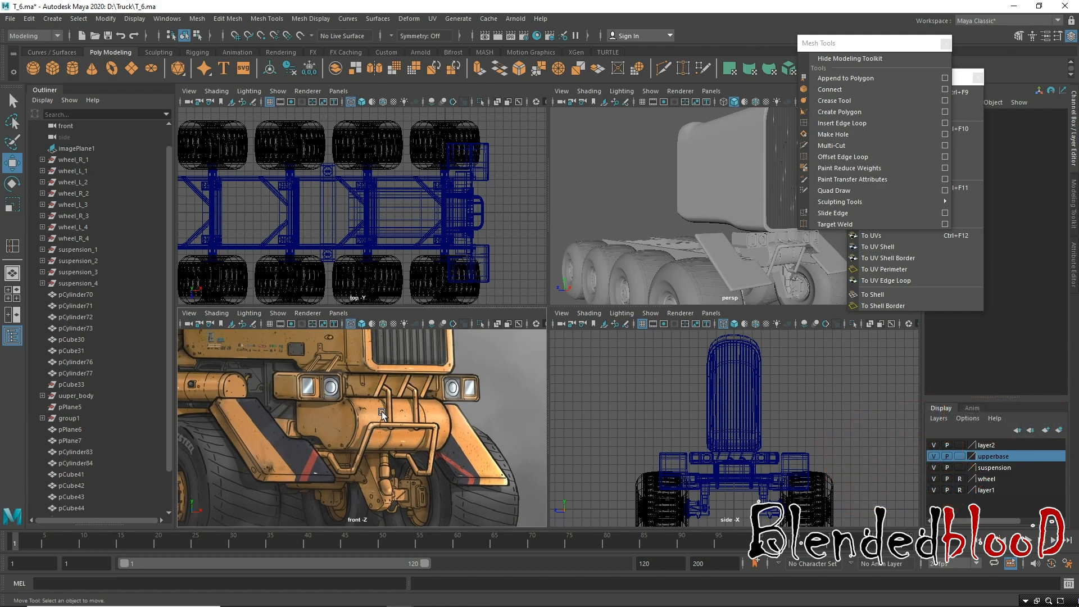
Inspect the truck's front end in the full perspective view, checking the mesh with wireframe on shaded before returning to plain shading.
key("space")
left_click_drag(608, 224, 690, 235, "alt")
left_click_drag(737, 278, 749, 293, "alt")
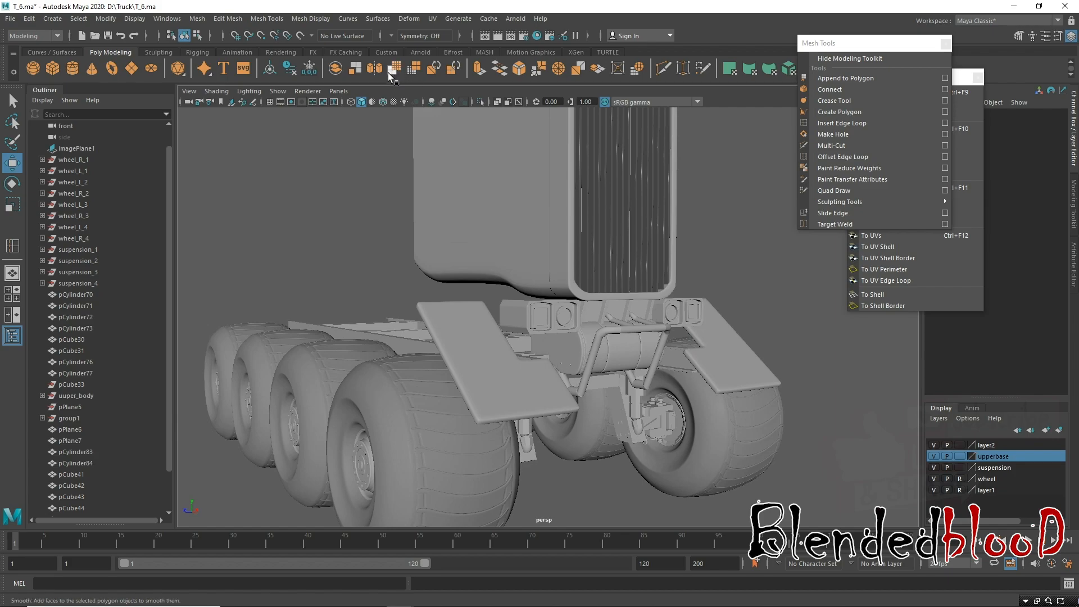
left_click(384, 102)
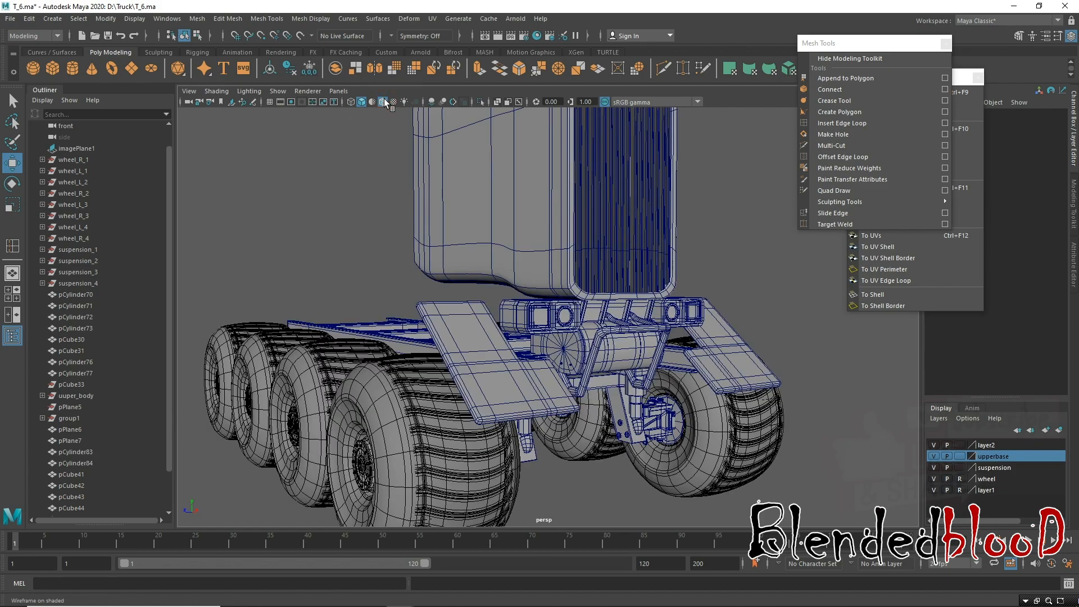
left_click(385, 103)
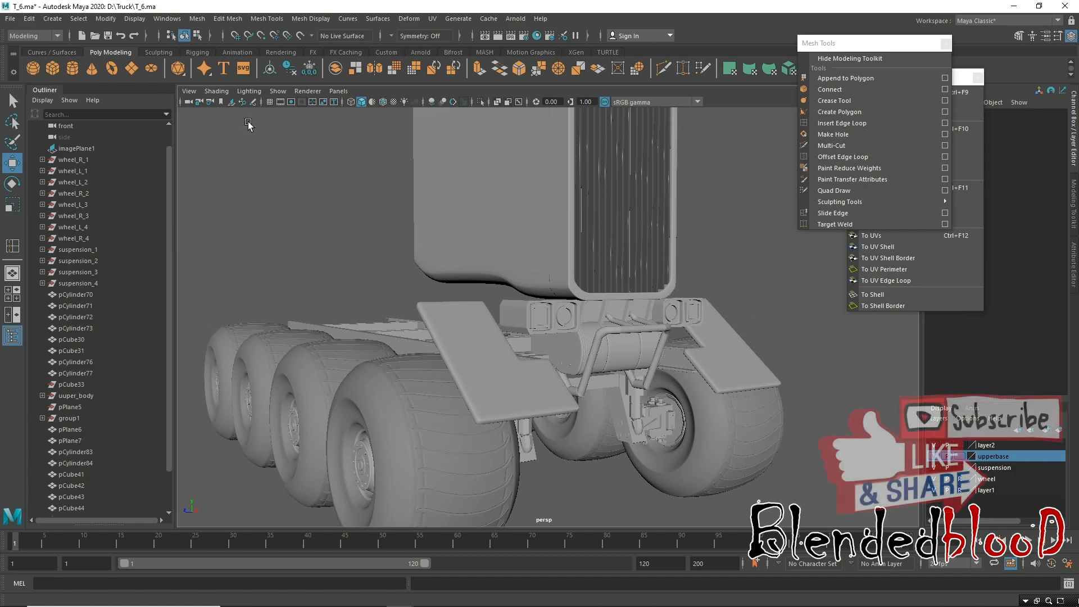
Select the truck's body, frame and suspension parts and delete all construction history in the scene.
left_click_drag(219, 130, 832, 485)
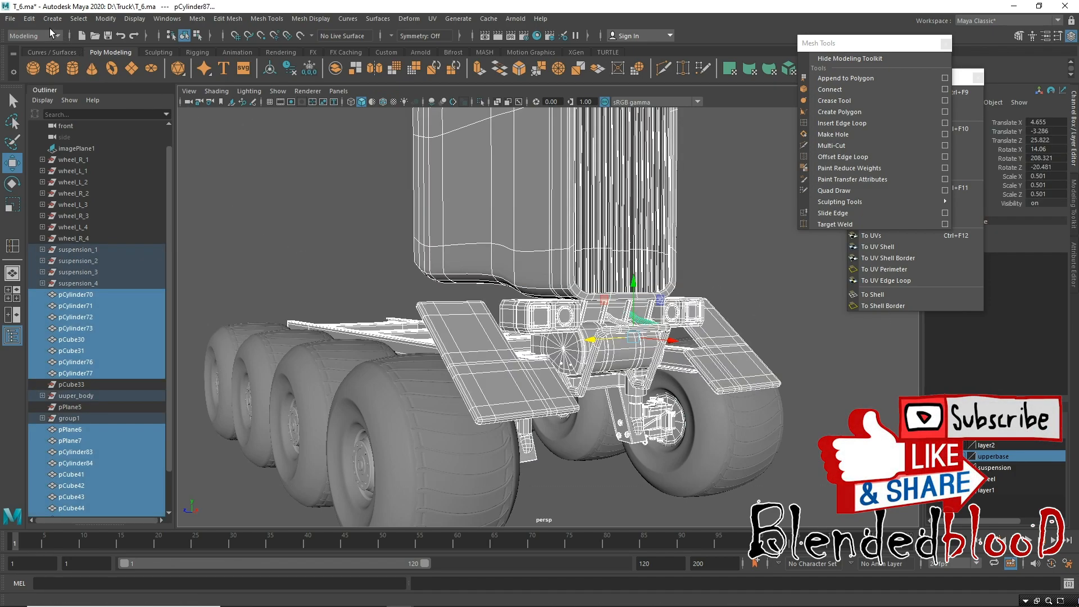
left_click(31, 20)
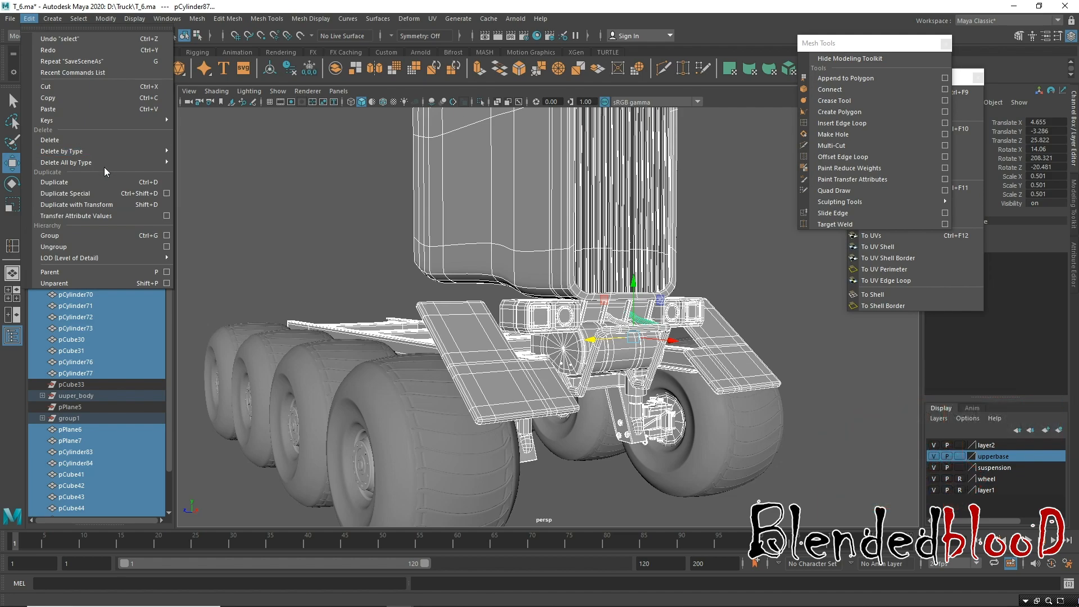
mouse_move(103, 163)
left_click(197, 163)
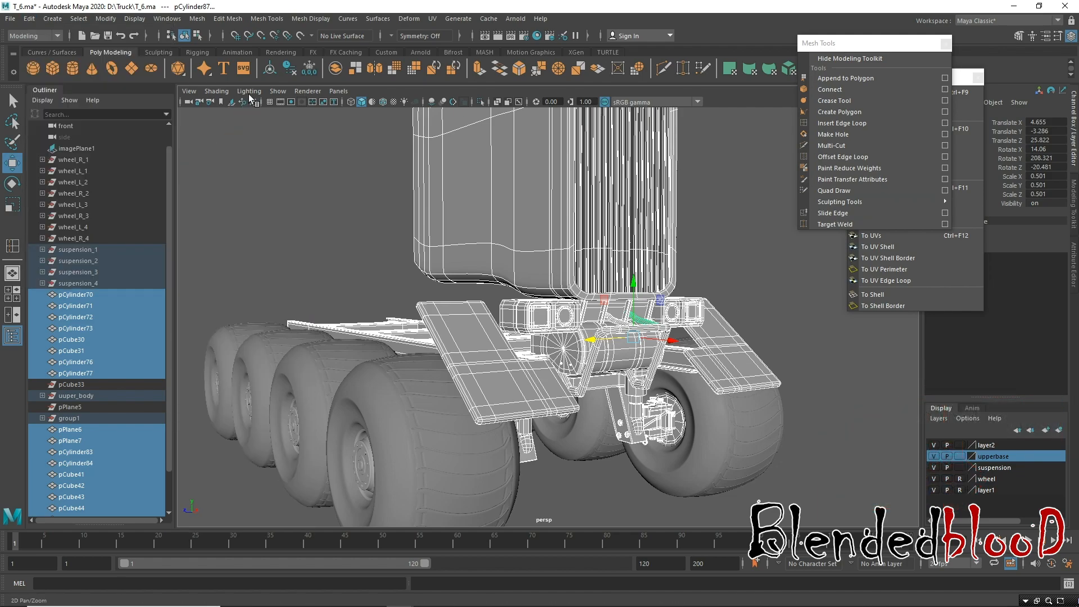
Deselect the parts and switch the perspective view's shading to bounding box display.
left_click(270, 132)
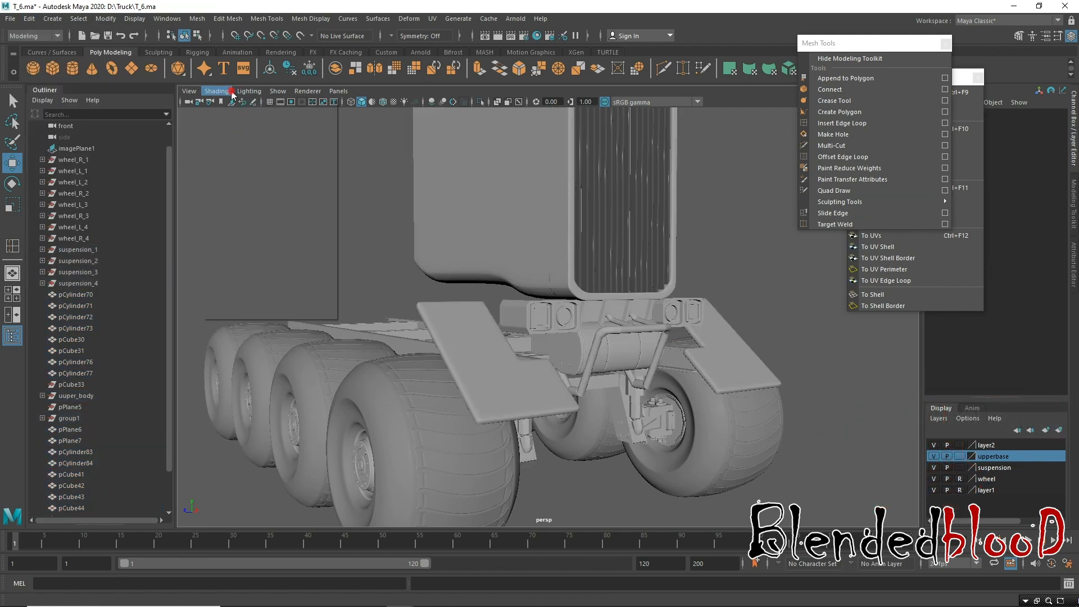
left_click(231, 91)
left_click(250, 169)
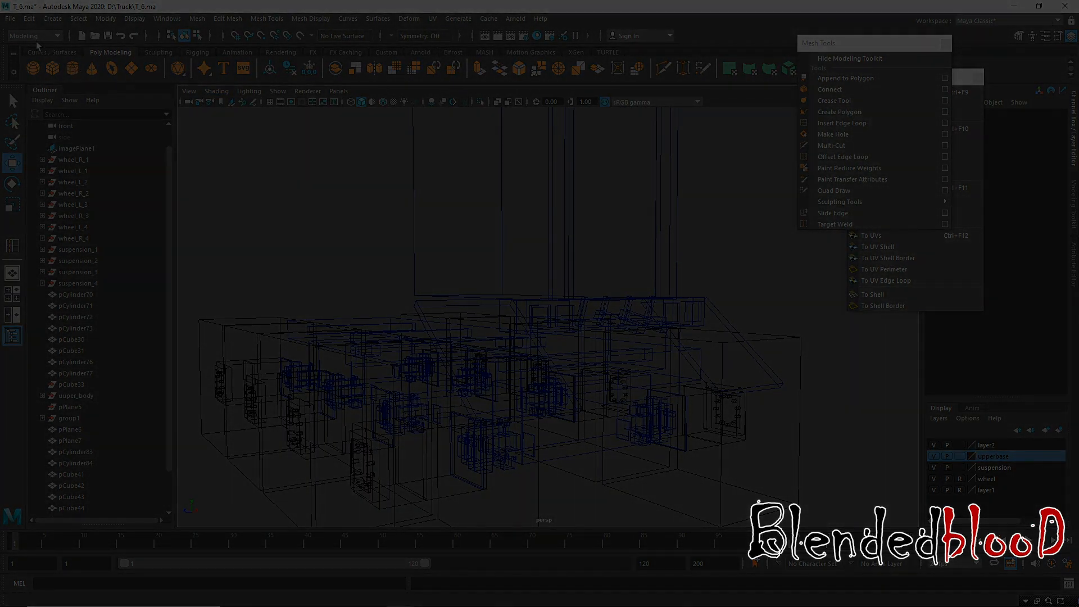